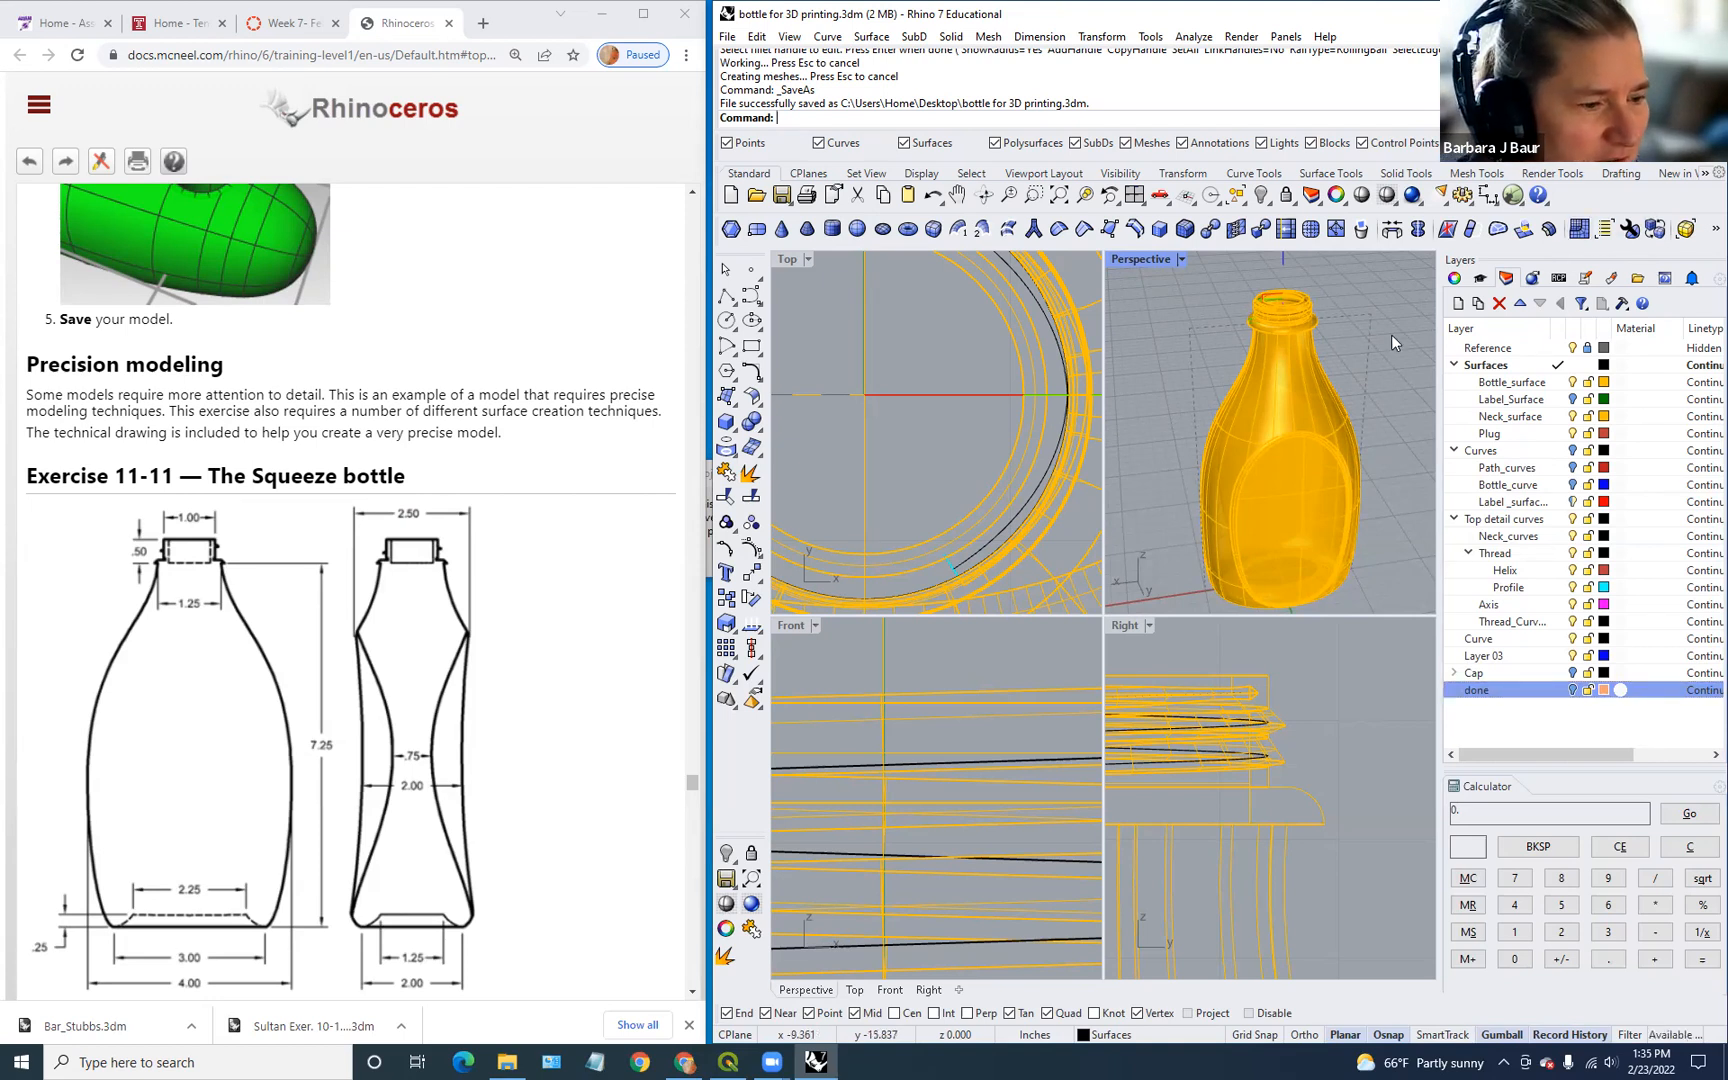
Step: Move the hollow bottle polysurface onto the done layer and turn that layer off
{"action": "right_click_drag", "start_coordinate": [1386, 338], "coordinate": [1282, 432]}
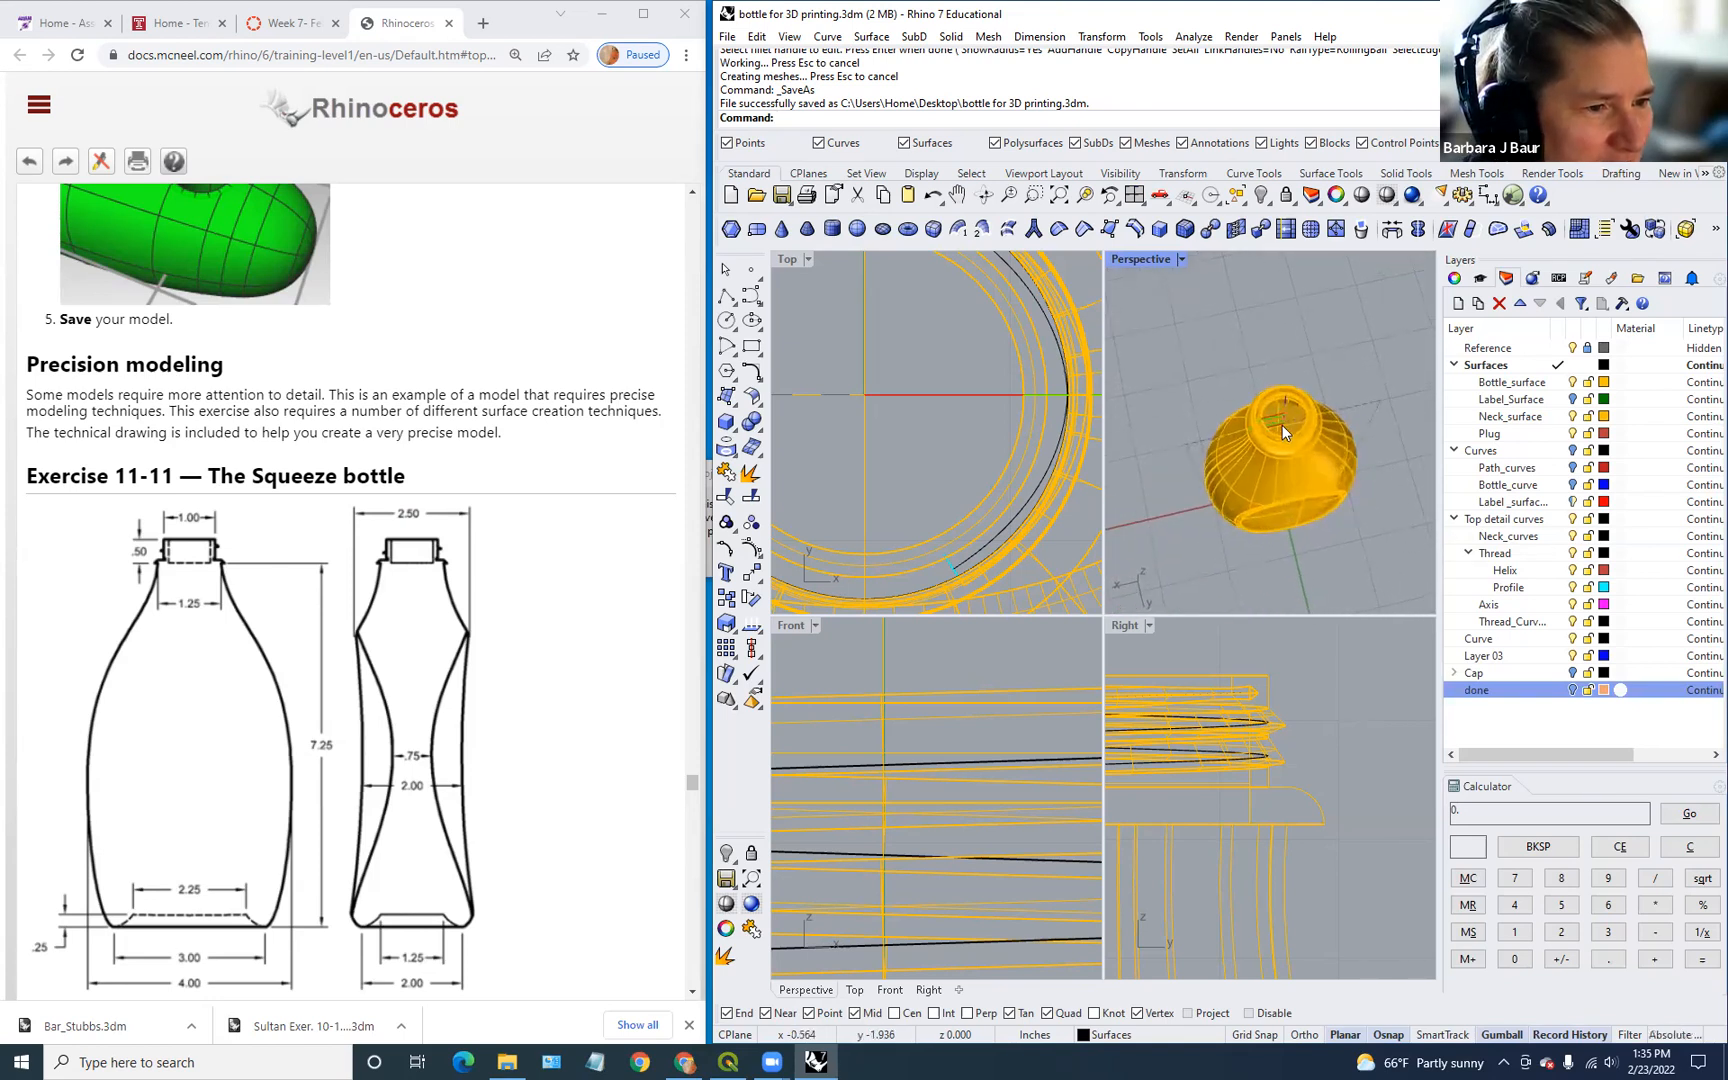
{"action": "scroll", "coordinate": [1282, 425], "scroll_direction": "up", "scroll_amount": 4}
{"action": "scroll", "coordinate": [1282, 425], "scroll_direction": "down", "scroll_amount": 2}
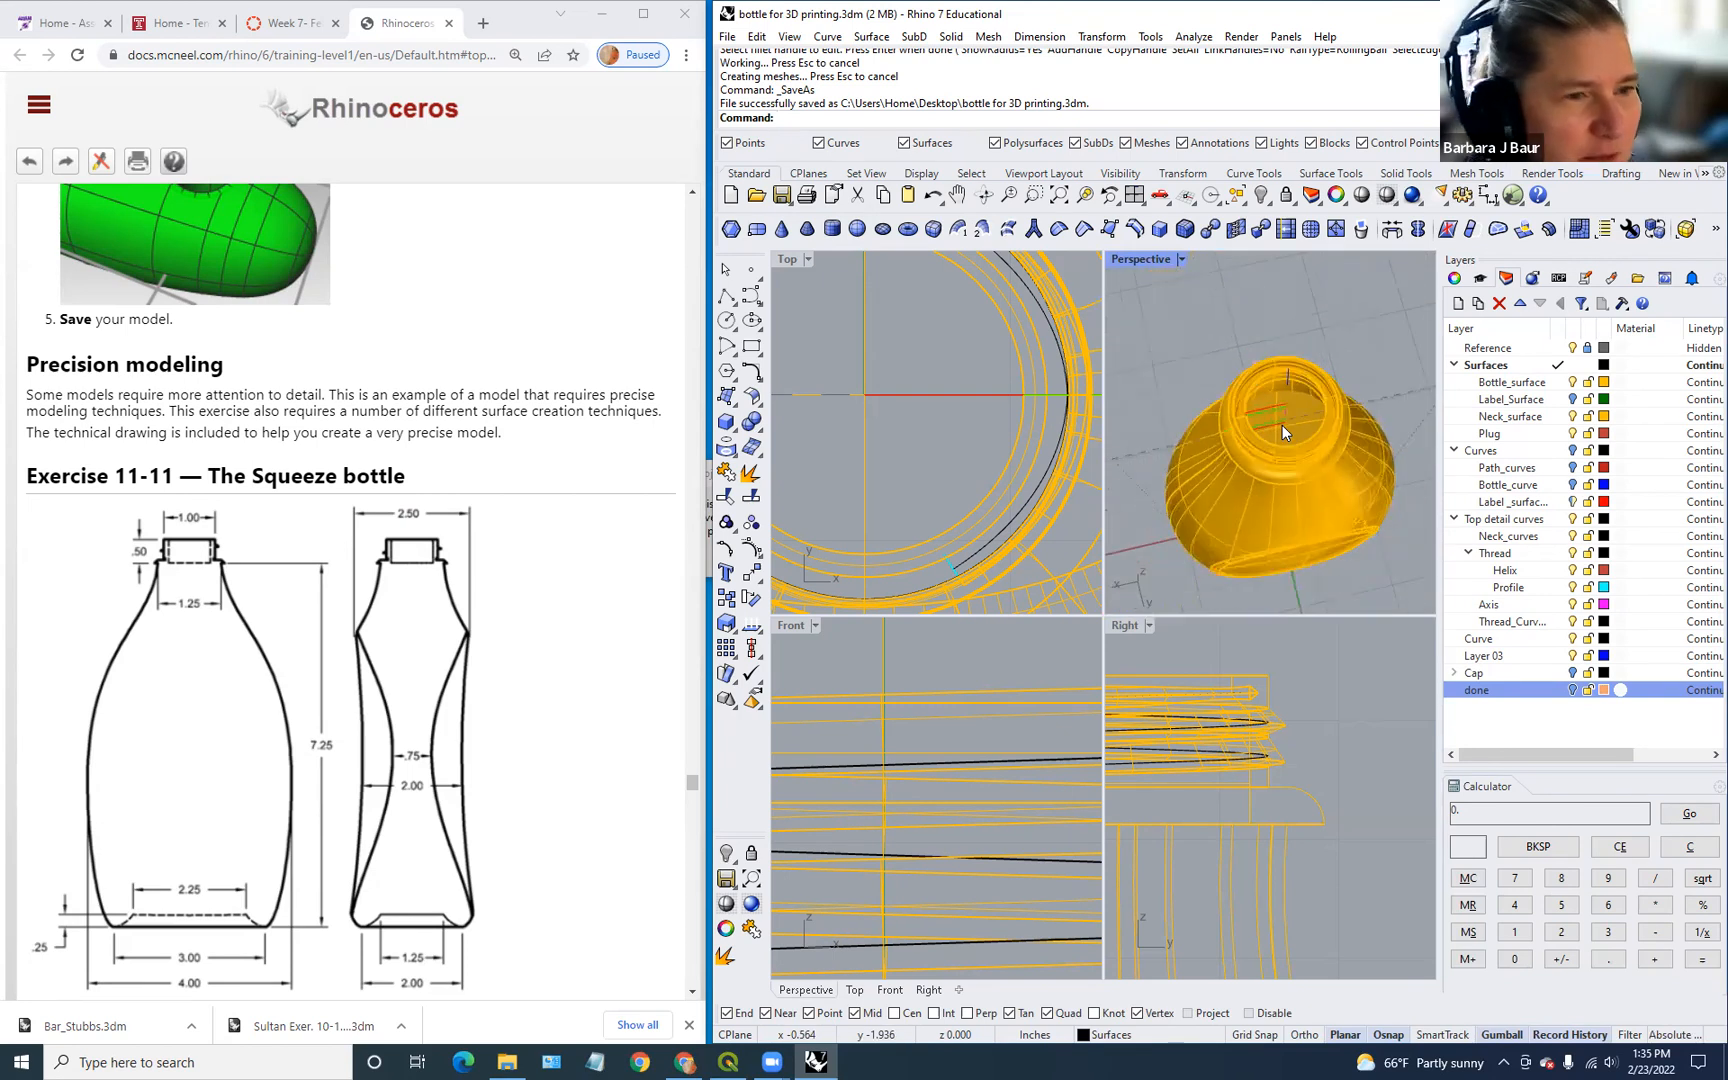
{"action": "right_click_drag", "start_coordinate": [1282, 425], "coordinate": [1420, 480]}
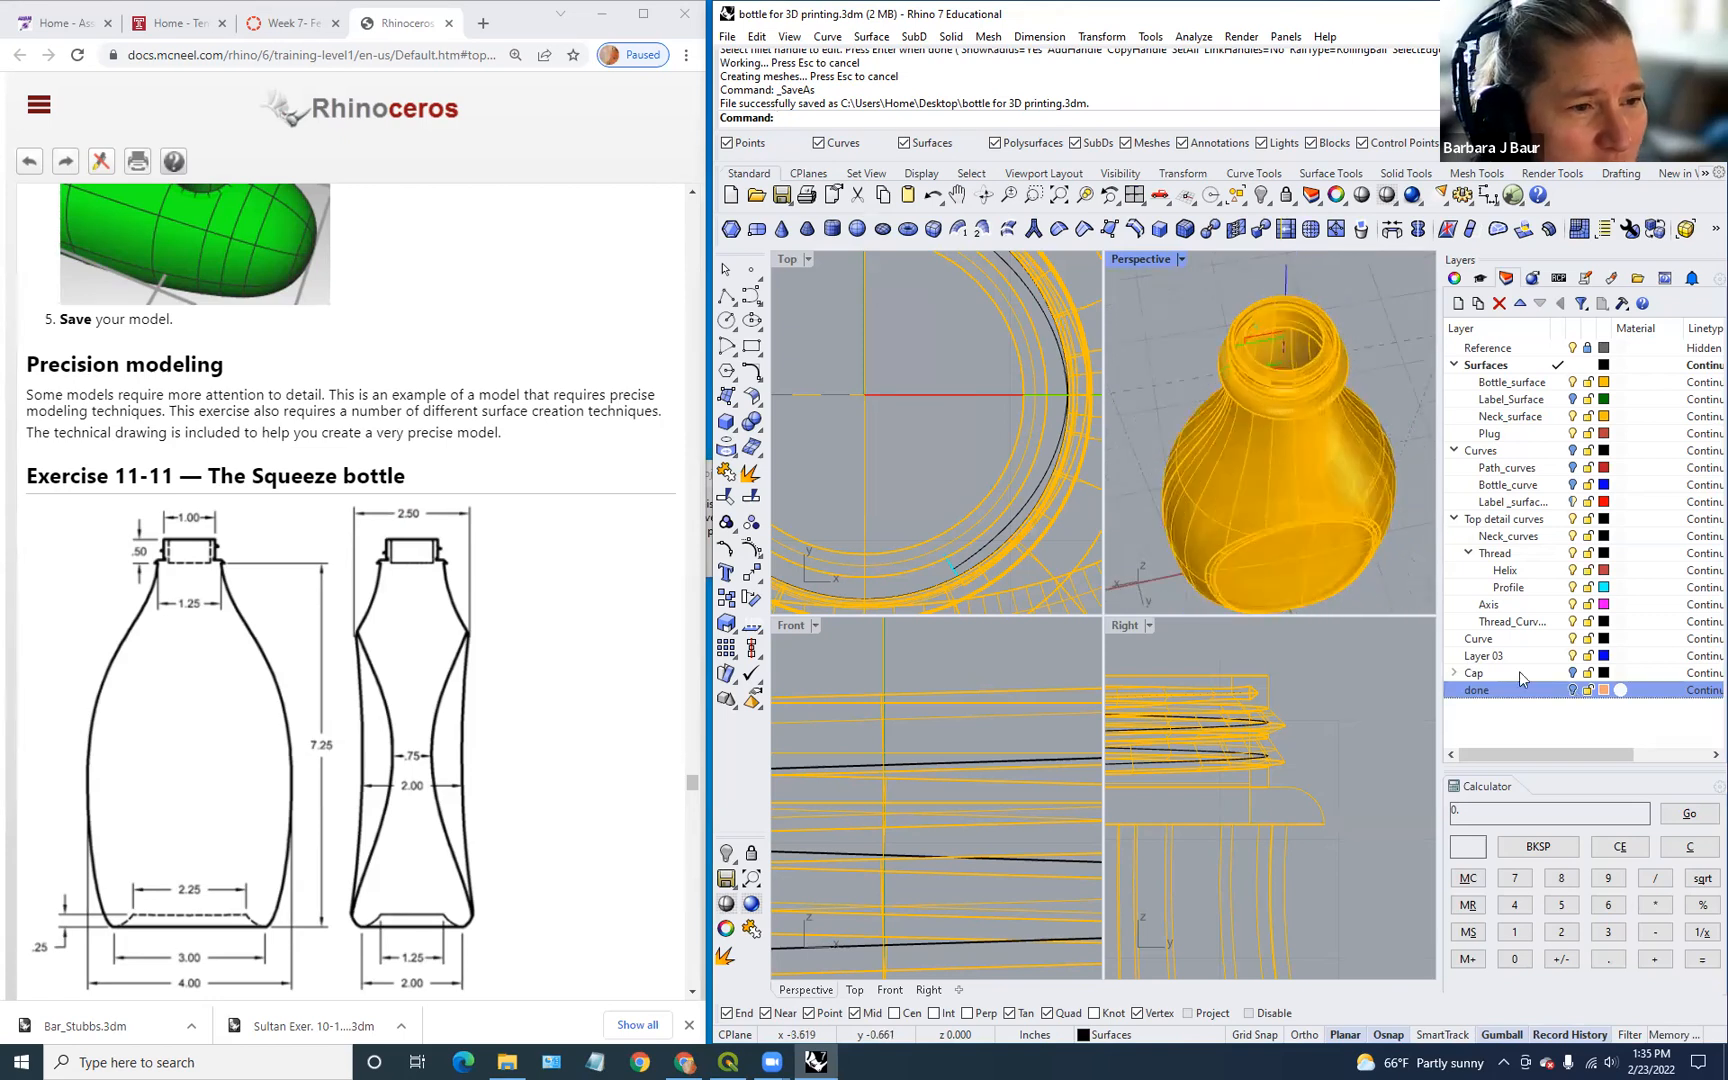
{"action": "right_click", "coordinate": [1491, 691]}
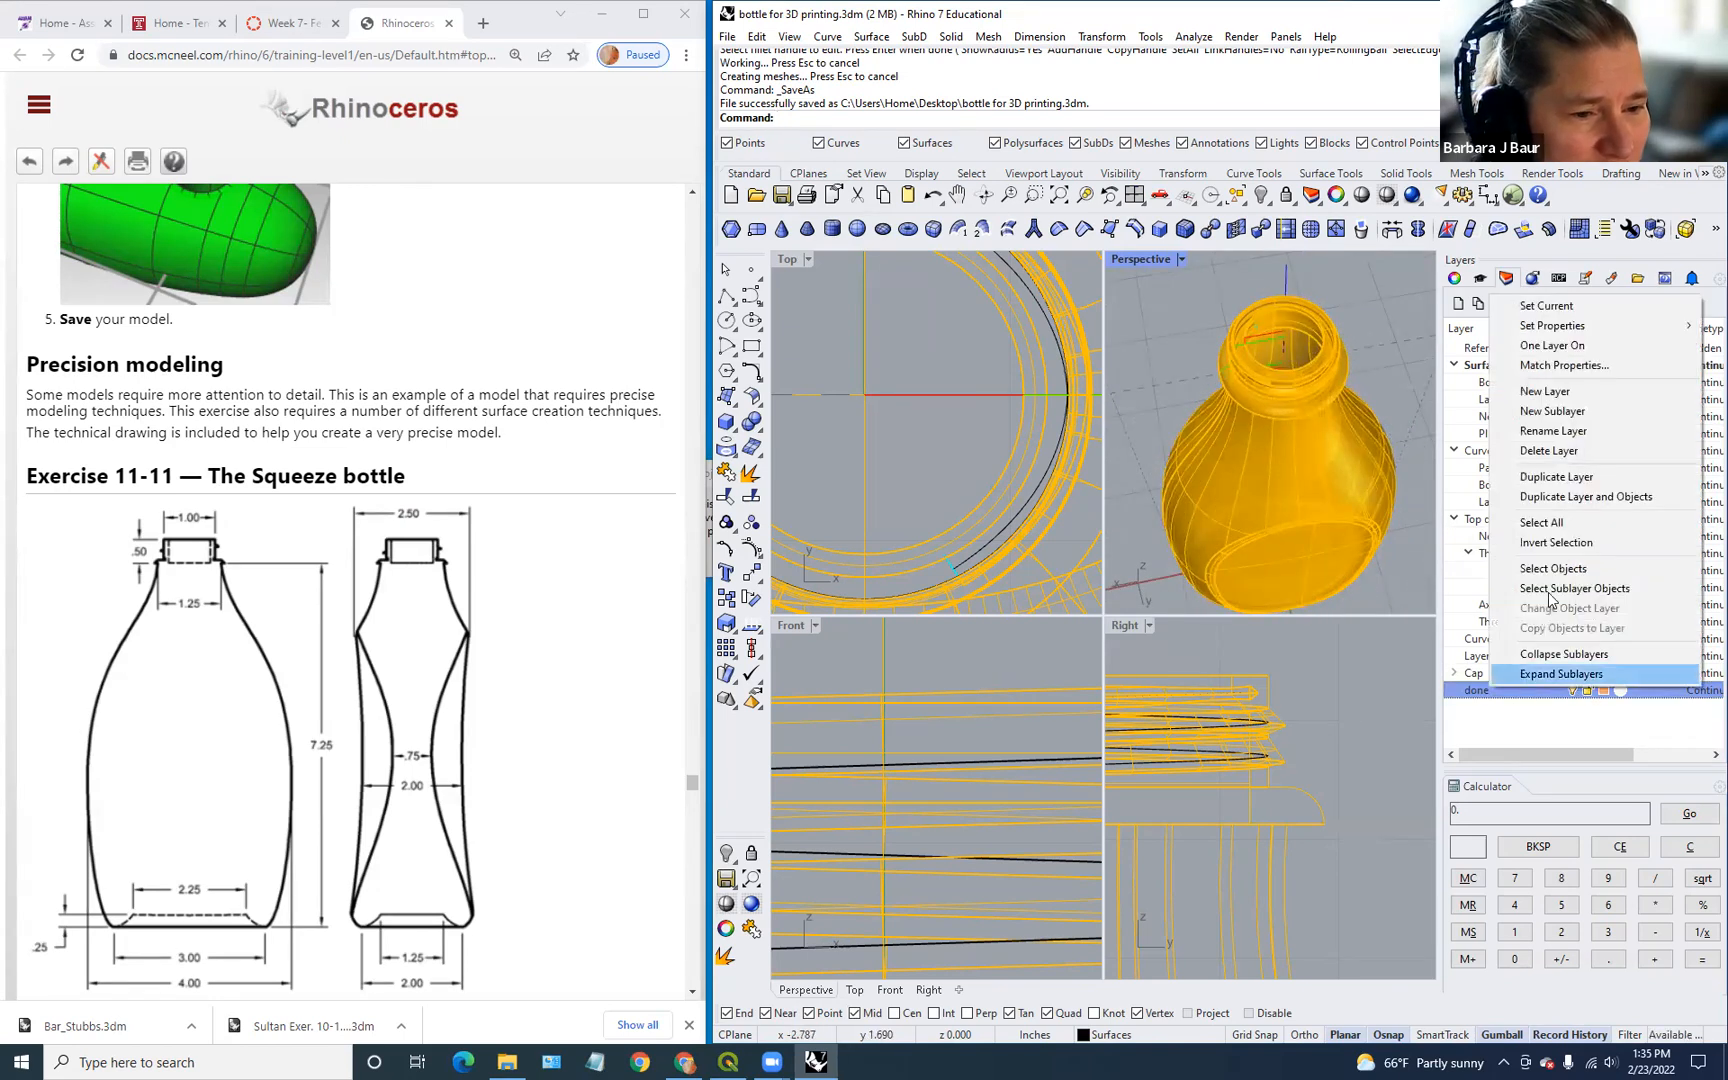
{"action": "double_click", "coordinate": [1316, 518]}
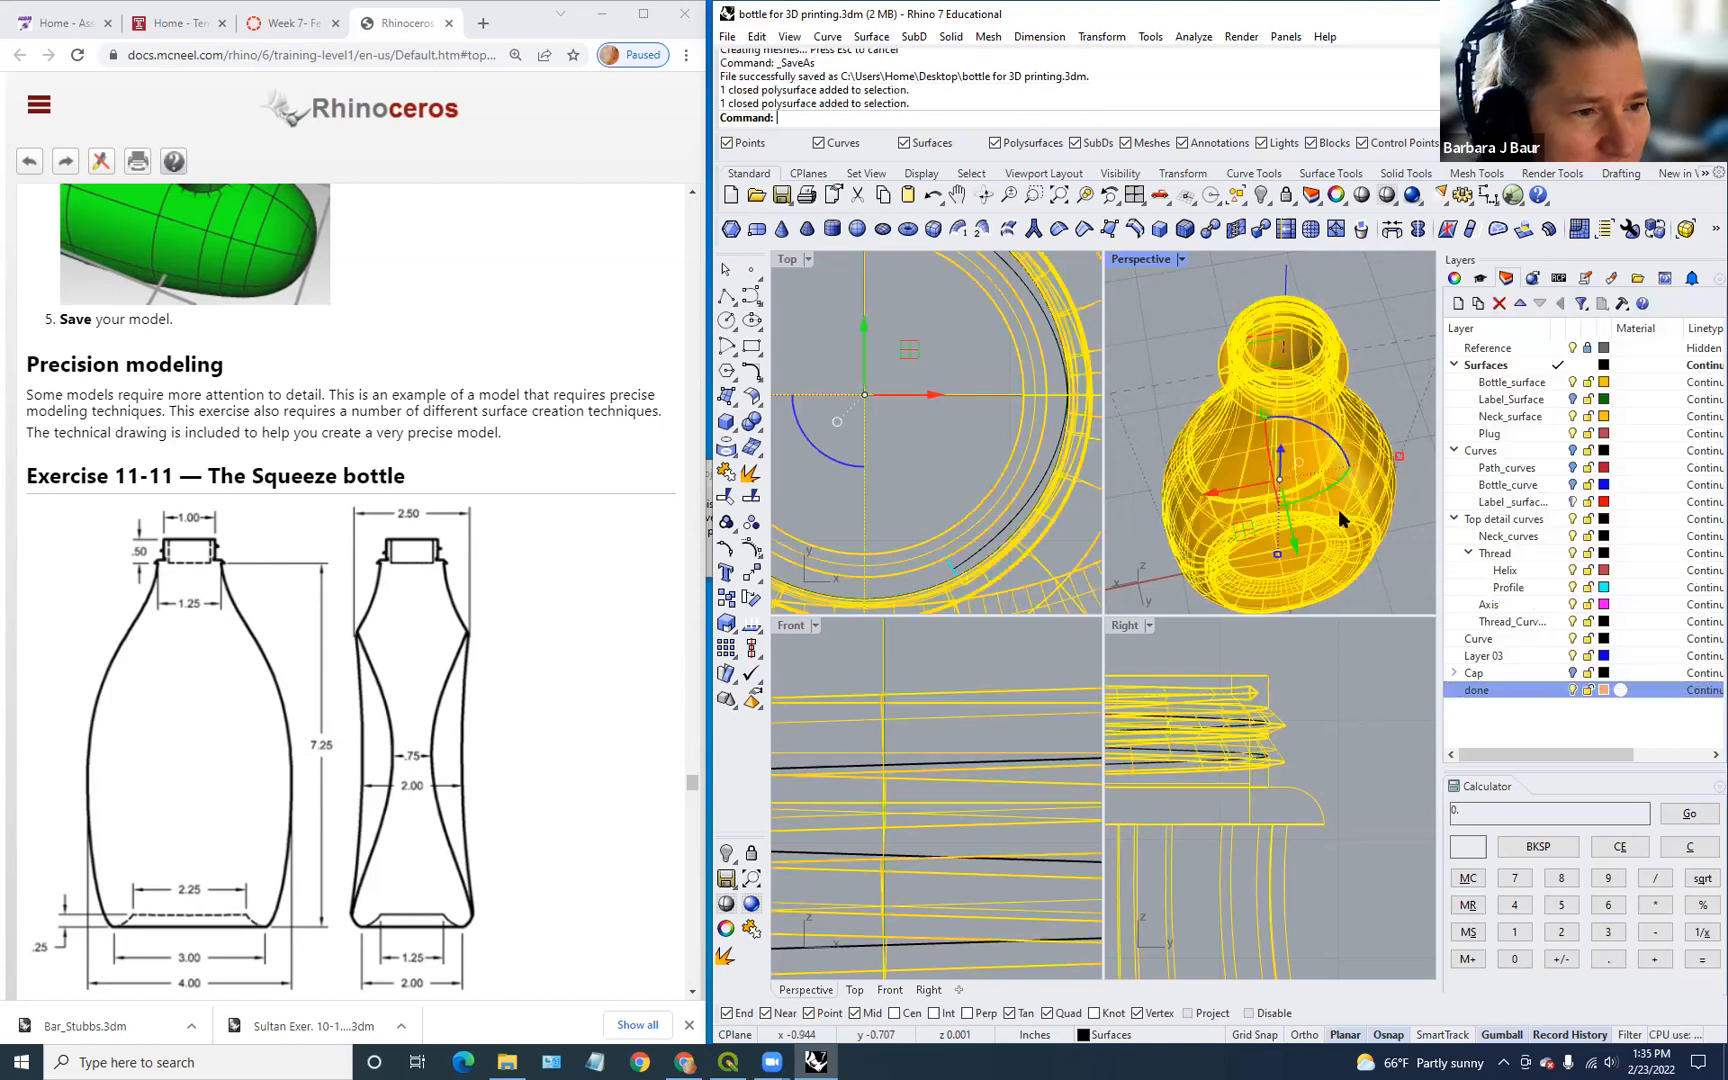
{"action": "right_click", "coordinate": [1522, 692]}
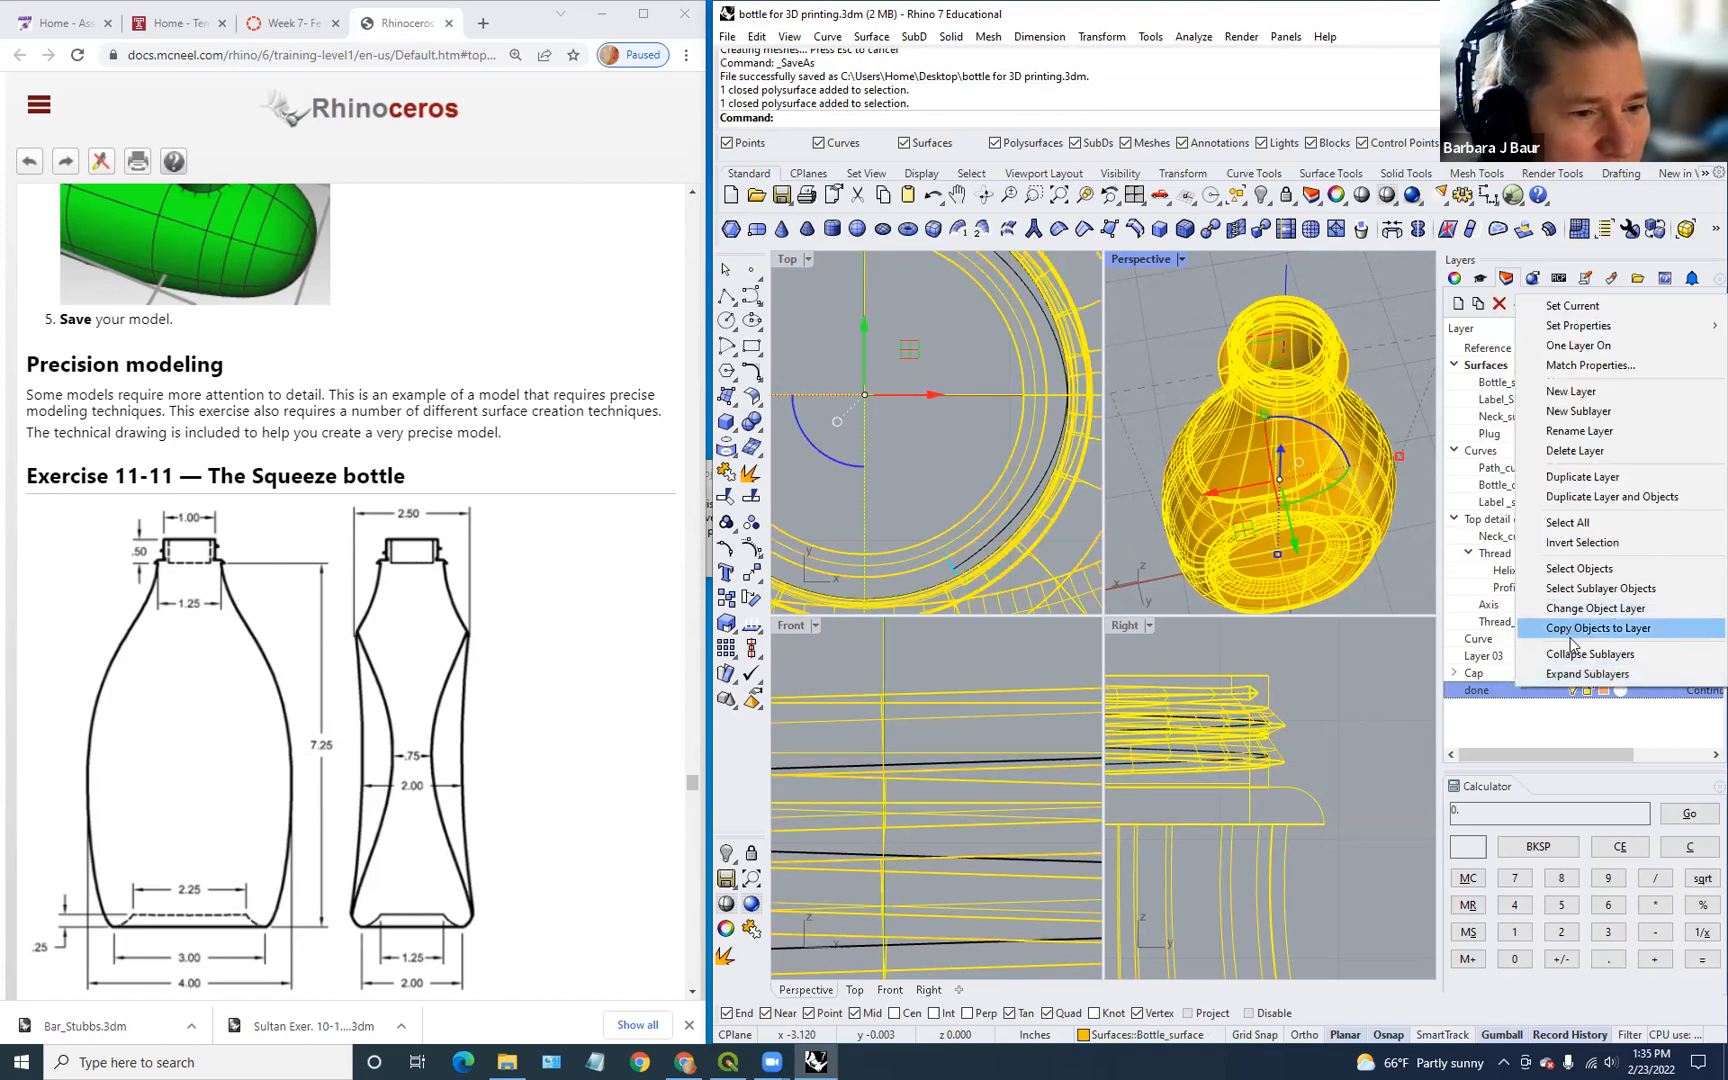
{"action": "left_click", "coordinate": [1567, 610]}
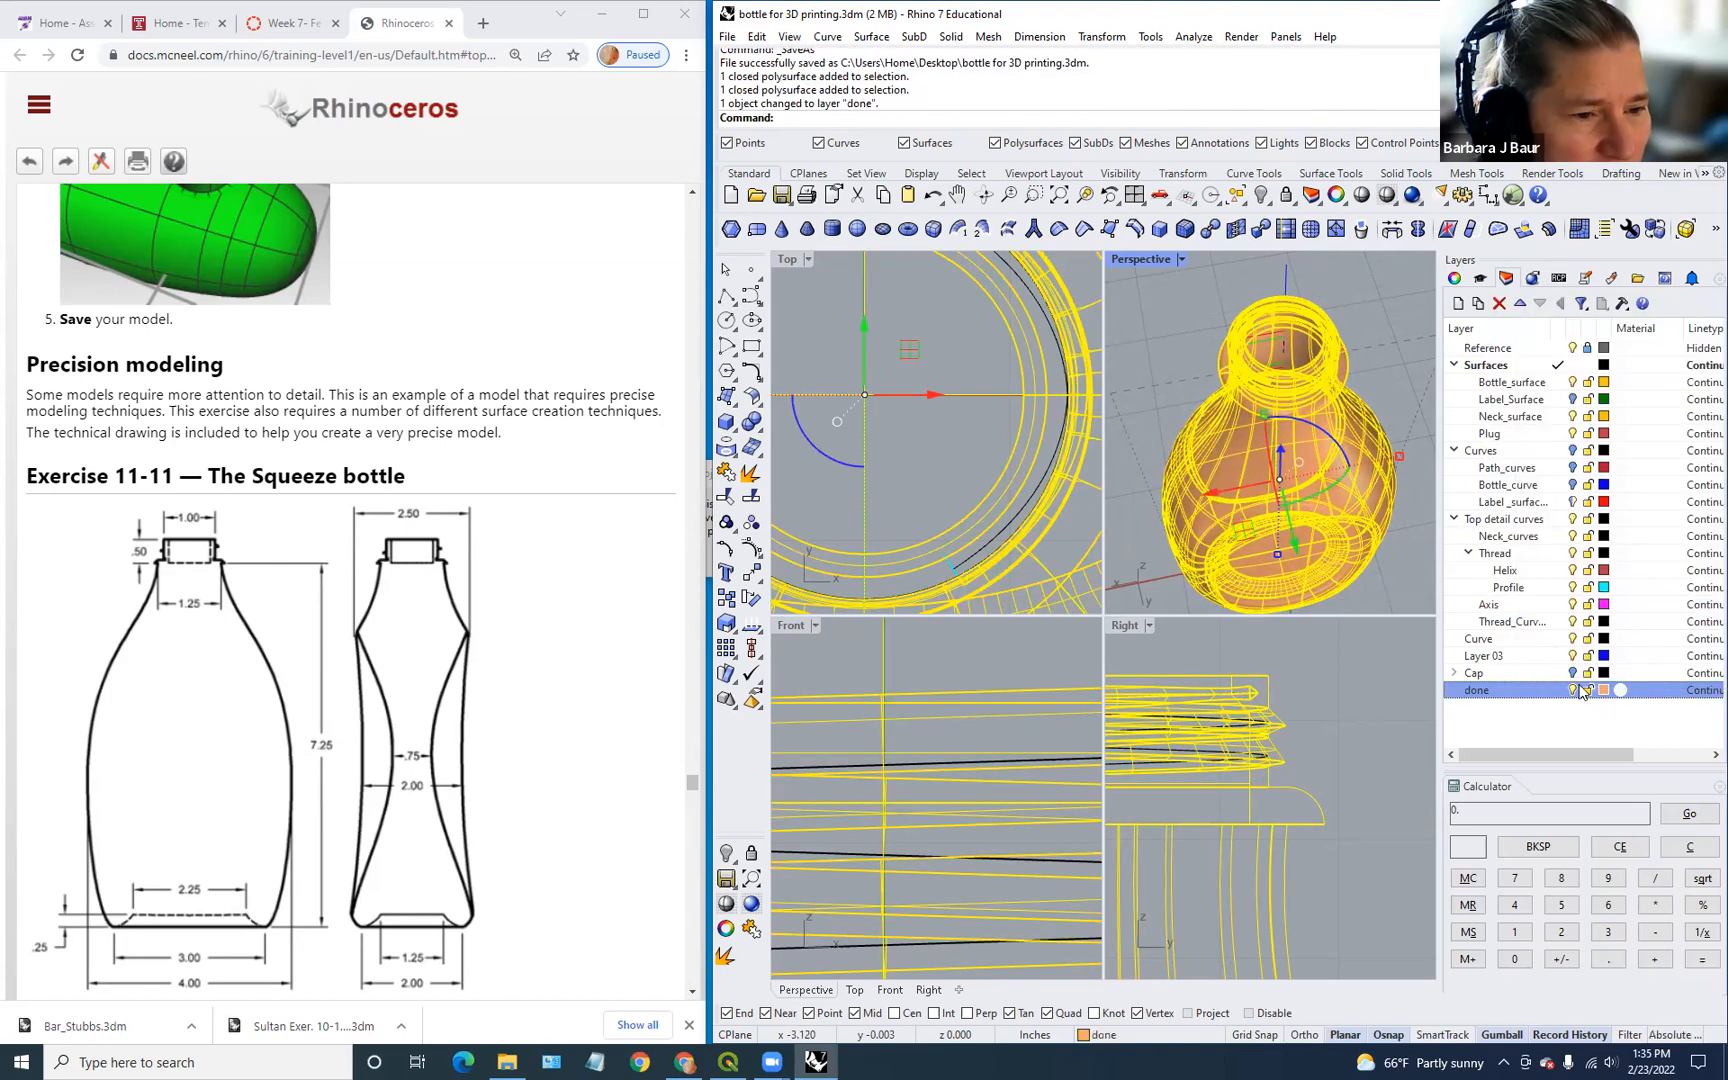
{"action": "left_click", "coordinate": [1572, 690]}
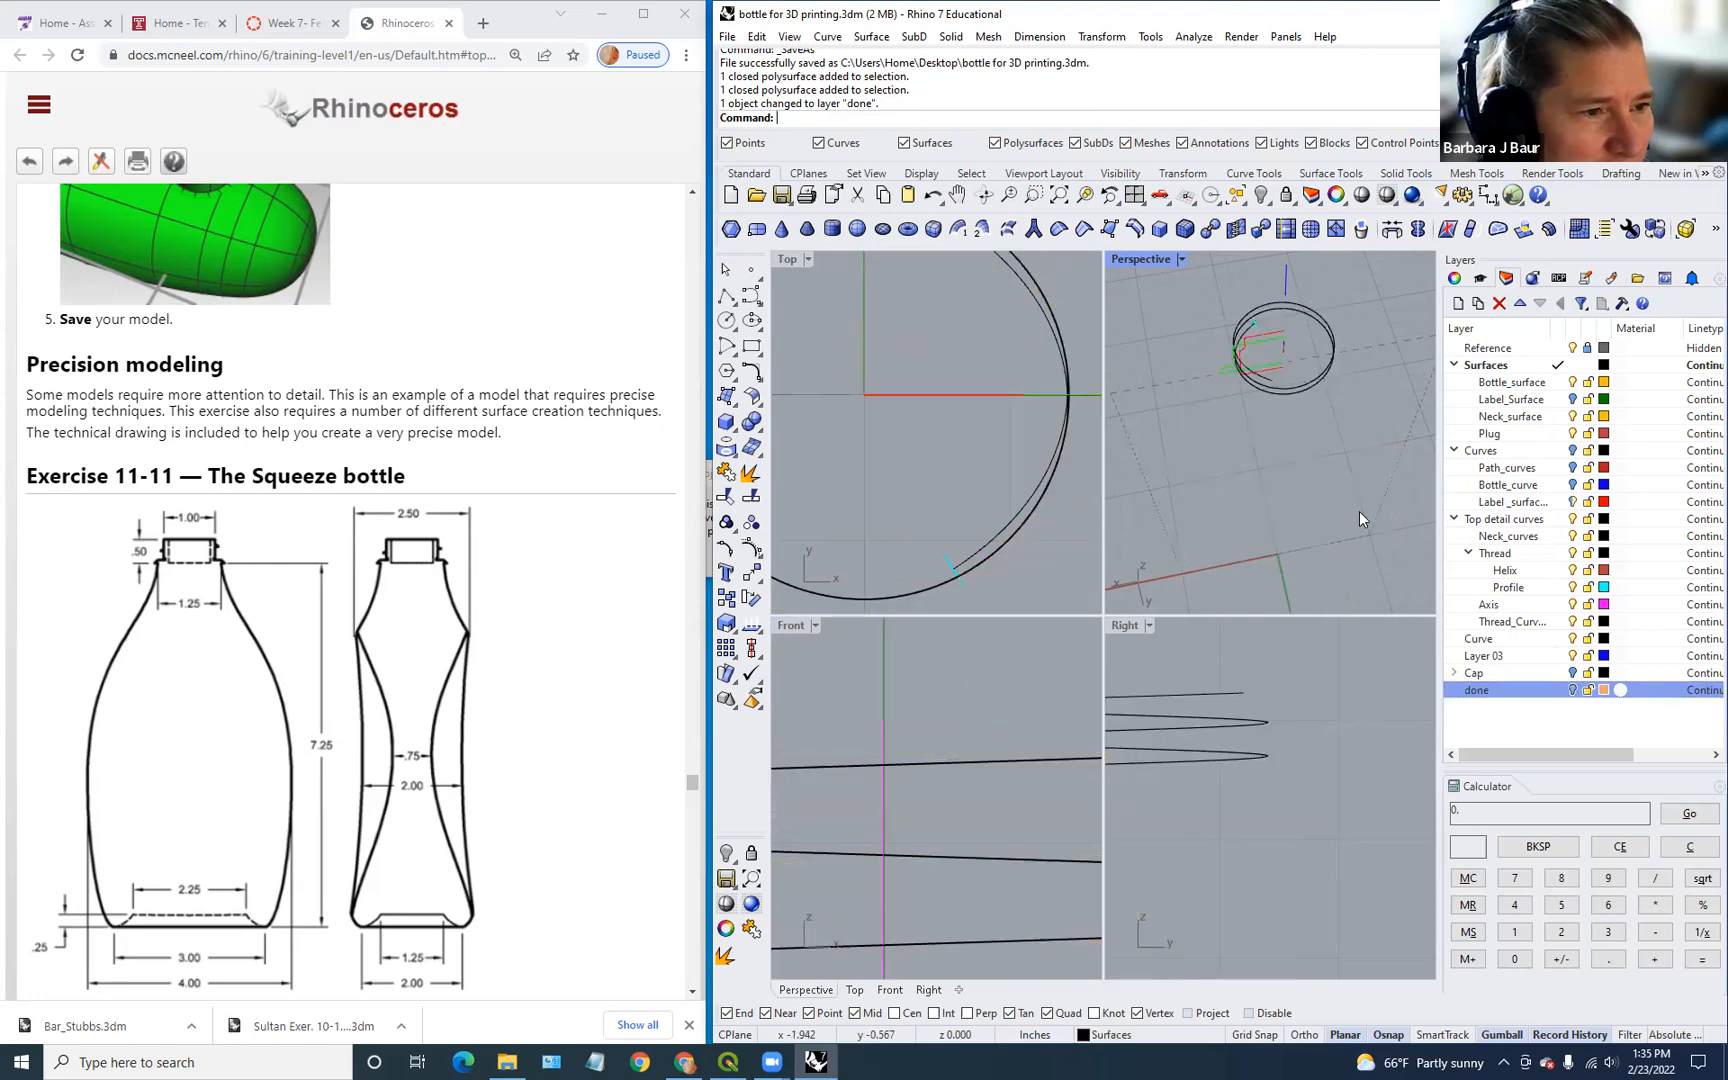
Step: Make Curves the current layer, leaving Label_Surface hidden after briefly showing it
{"action": "left_click", "coordinate": [1573, 399]}
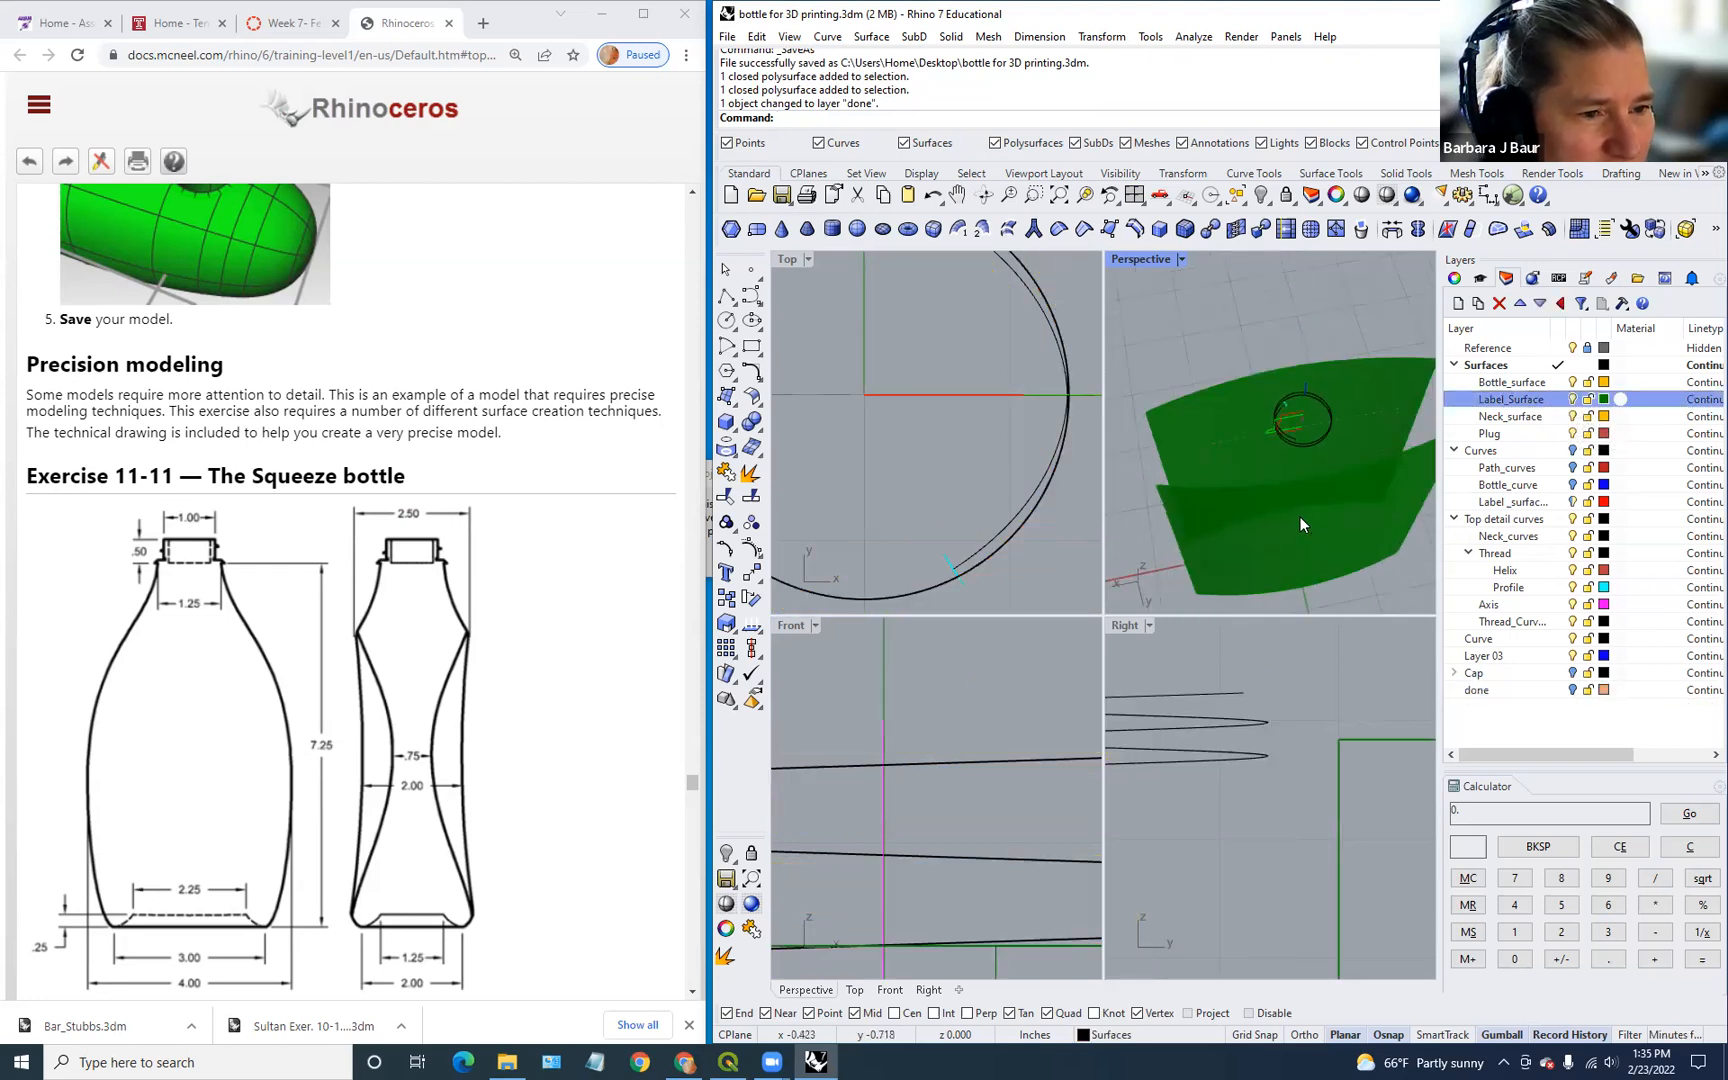
{"action": "right_click_drag", "start_coordinate": [1316, 522], "coordinate": [1220, 355]}
{"action": "left_click", "coordinate": [1564, 451]}
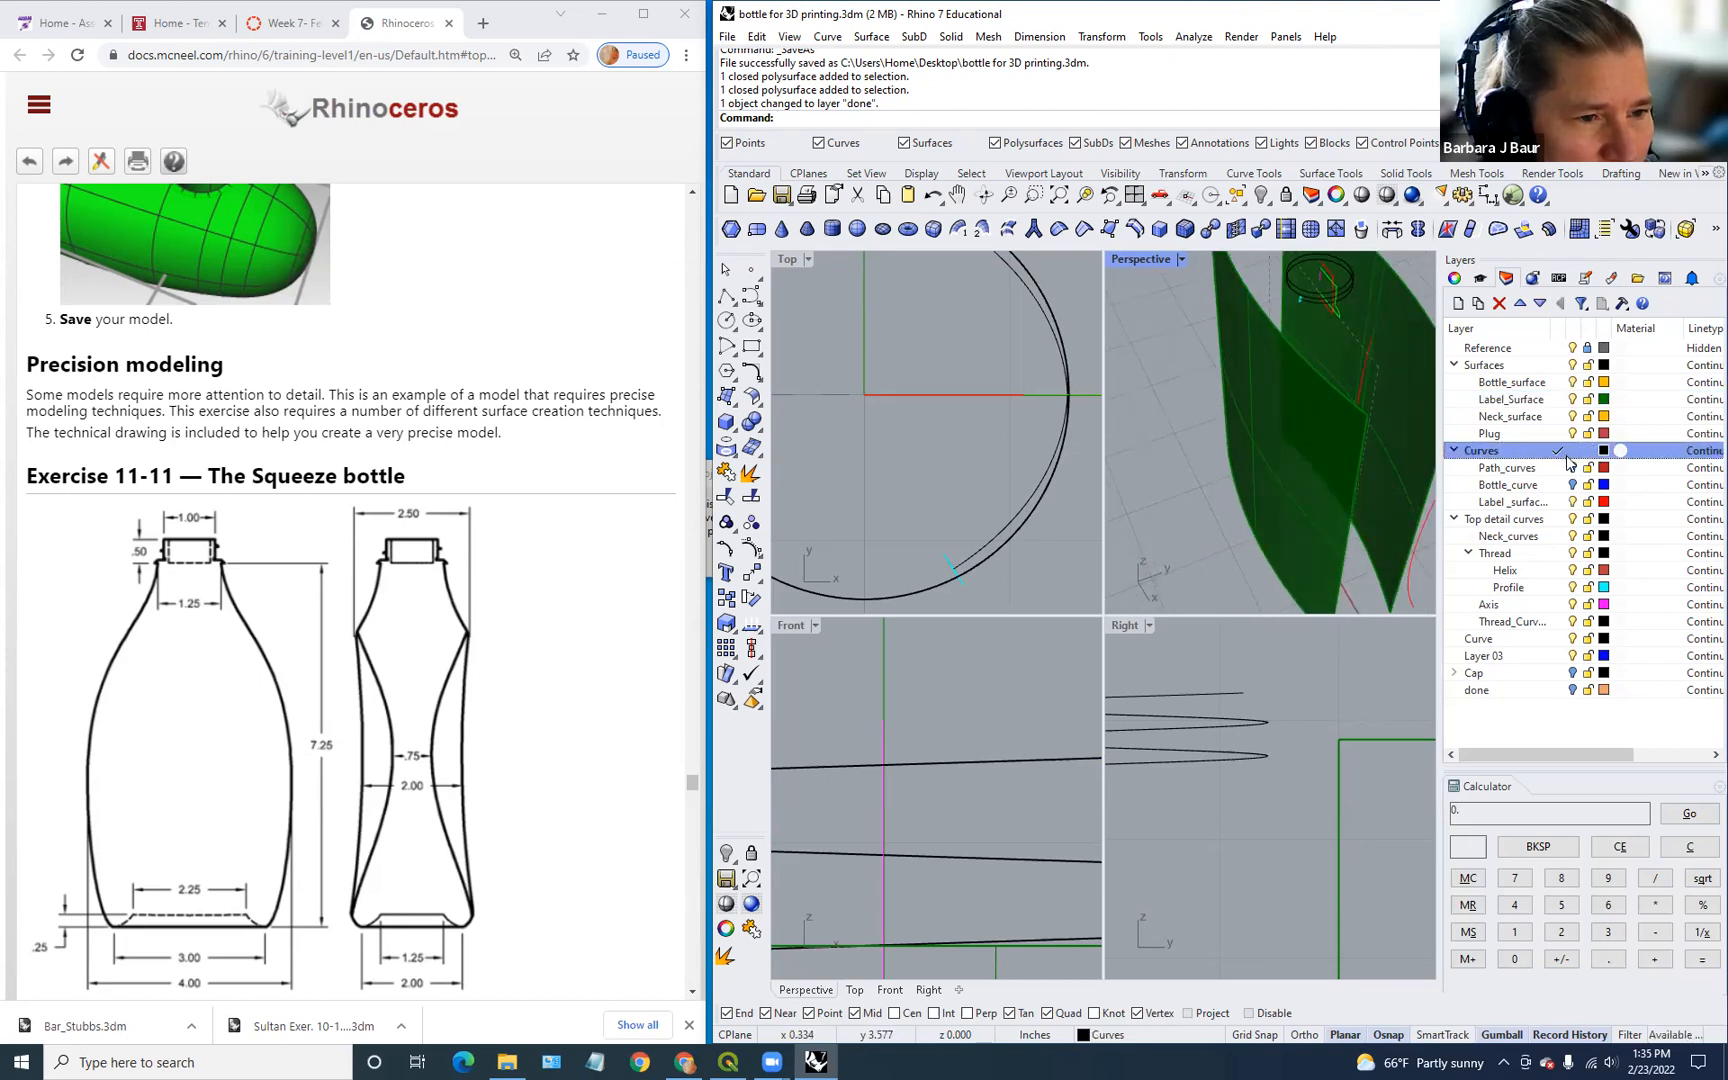
{"action": "left_click", "coordinate": [1572, 400]}
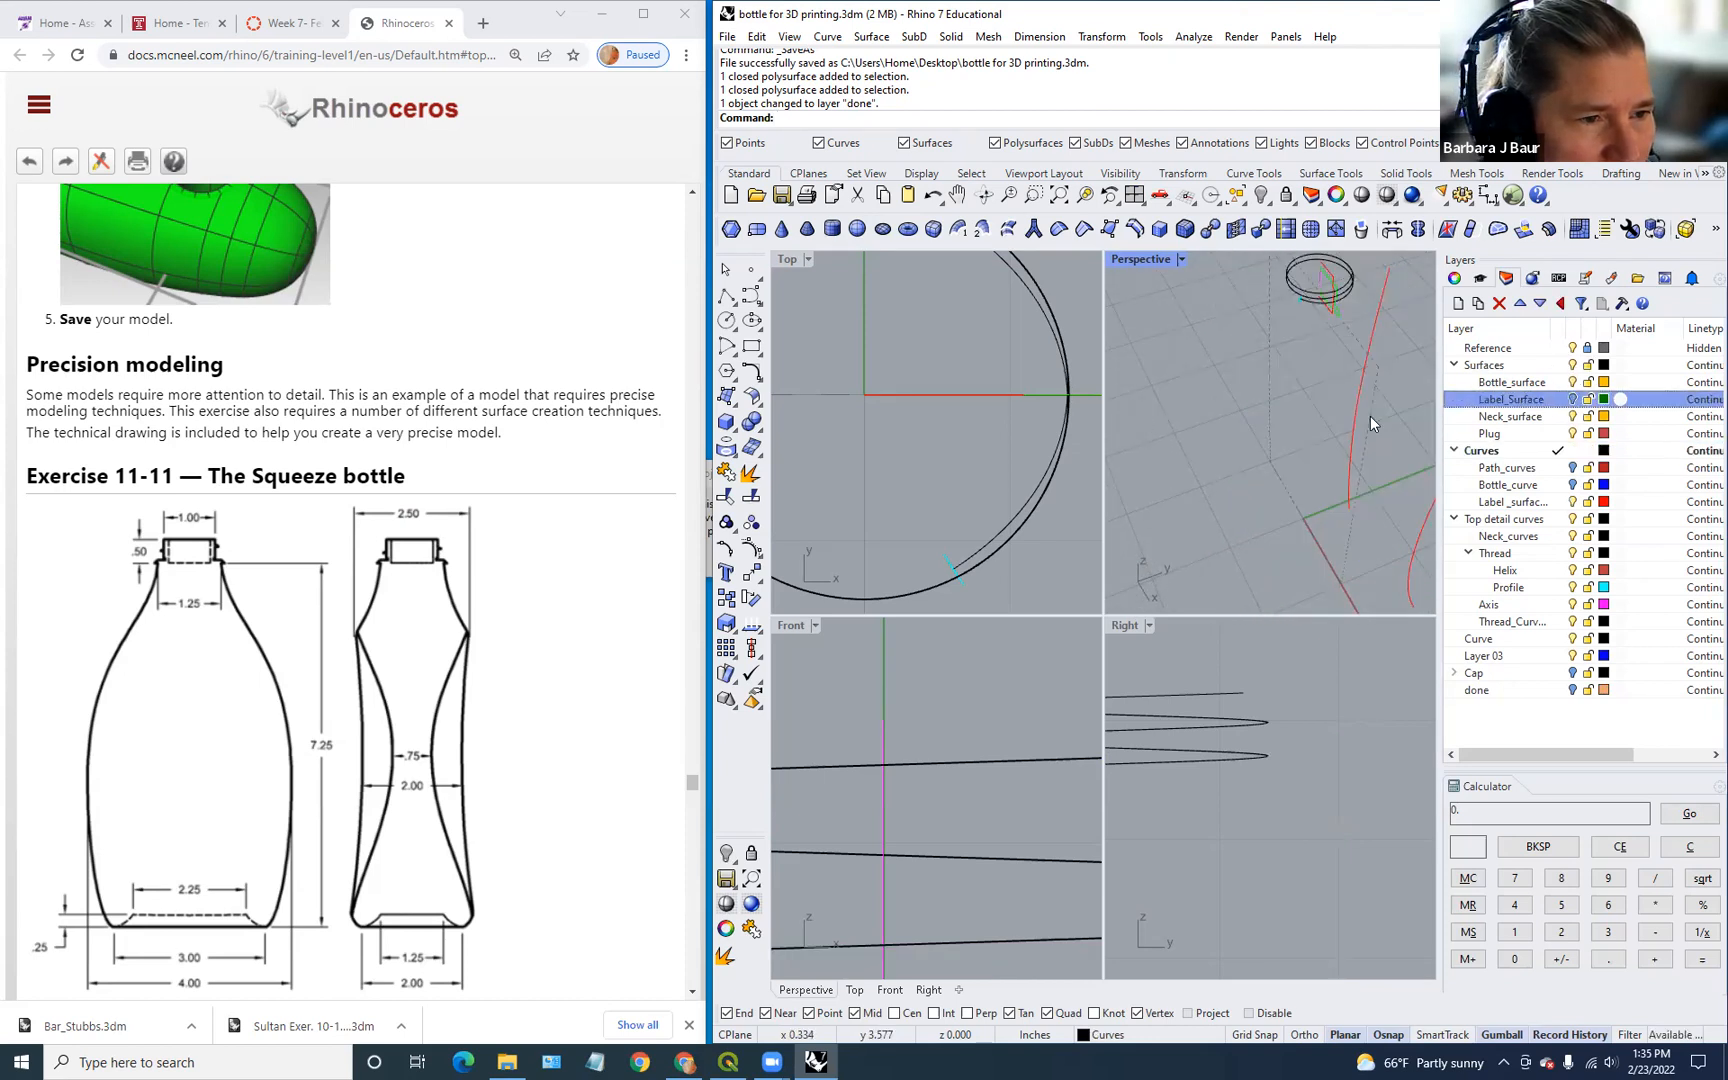
{"action": "scroll", "coordinate": [1247, 516], "scroll_direction": "down", "scroll_amount": 5}
{"action": "right_click_drag", "start_coordinate": [1247, 518], "coordinate": [1285, 444]}
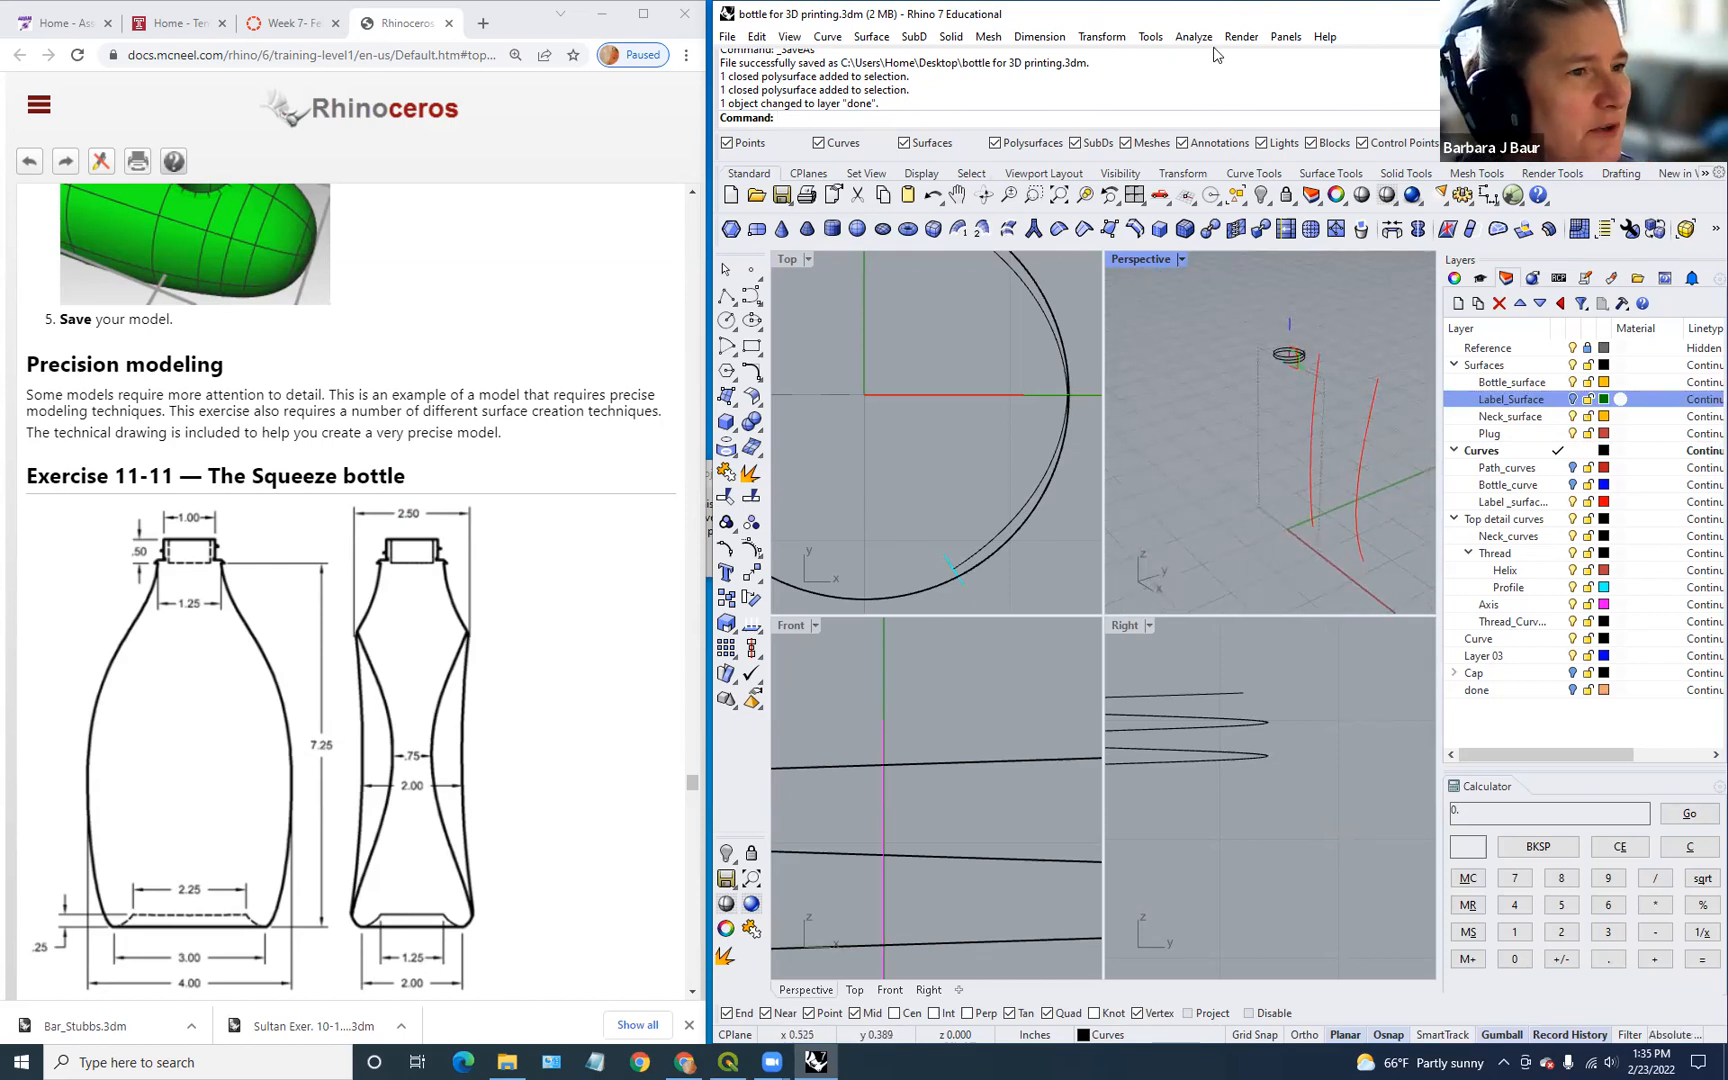
Step: Open the Squeeze Bottle tutorial model from Learn Rhino, saving the current bottle file first
{"action": "left_click", "coordinate": [1284, 37]}
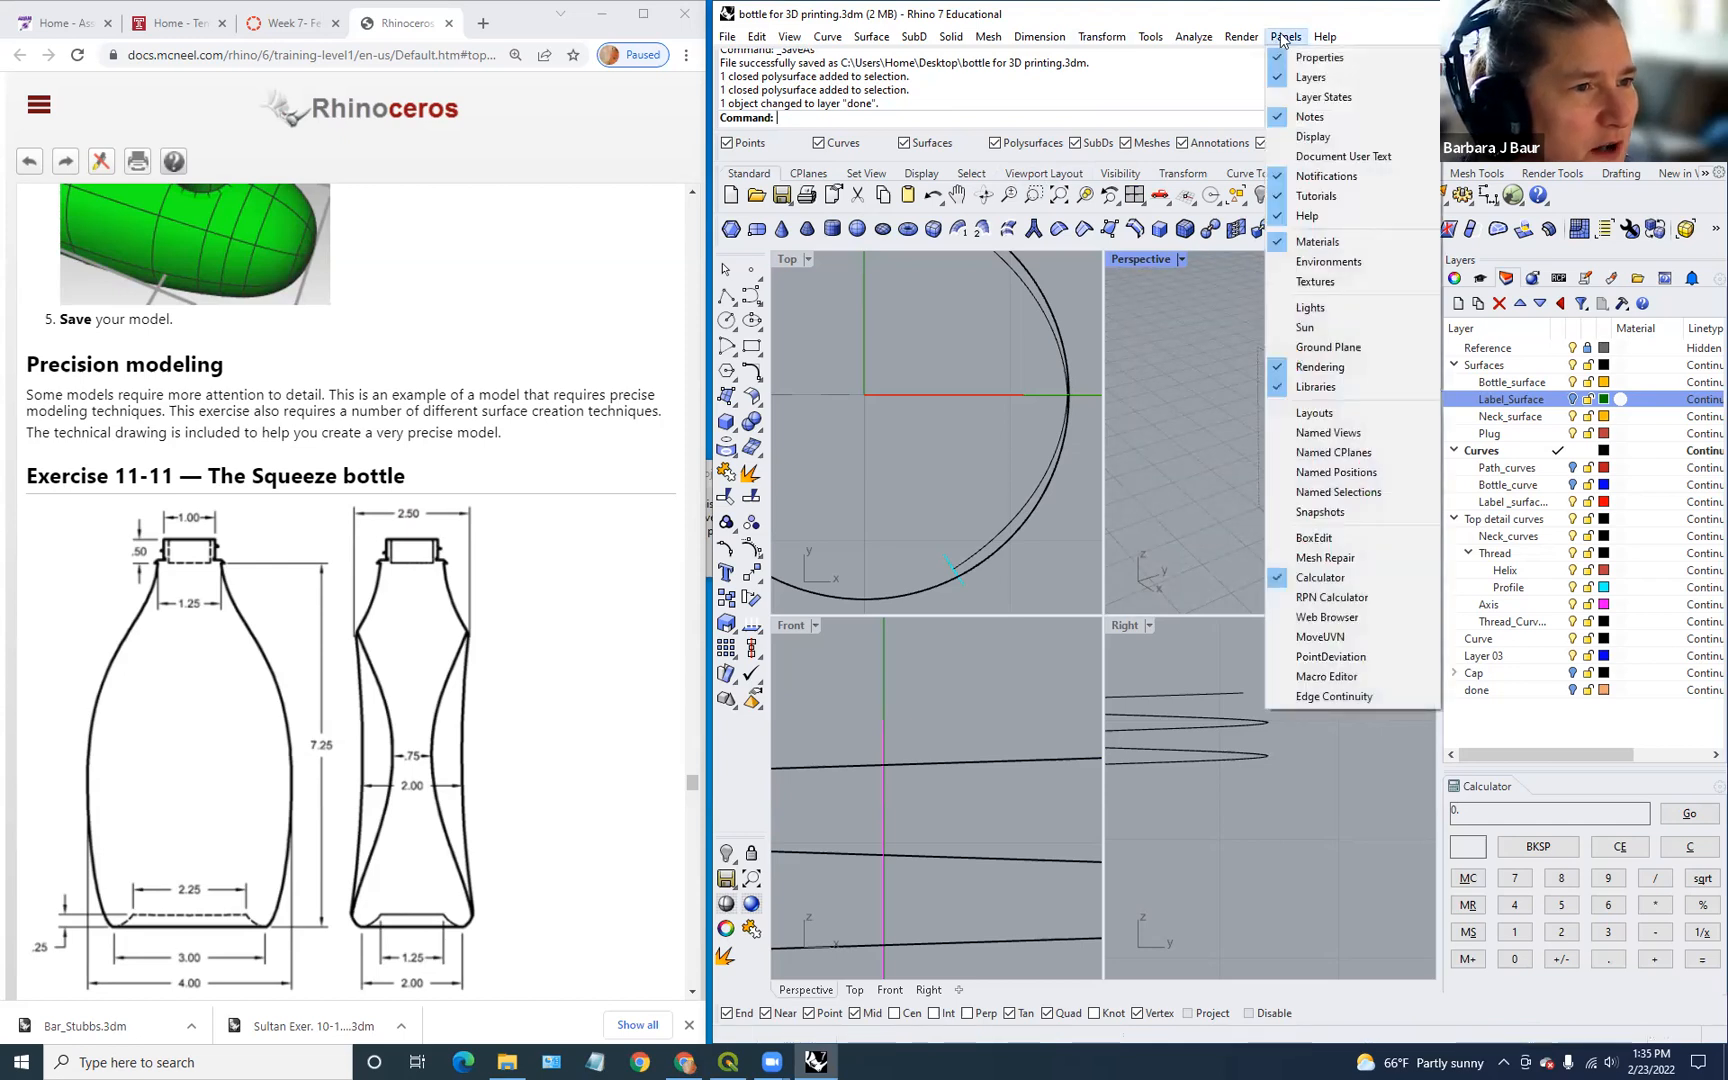
{"action": "left_click", "coordinate": [1283, 37]}
{"action": "left_click", "coordinate": [1324, 37]}
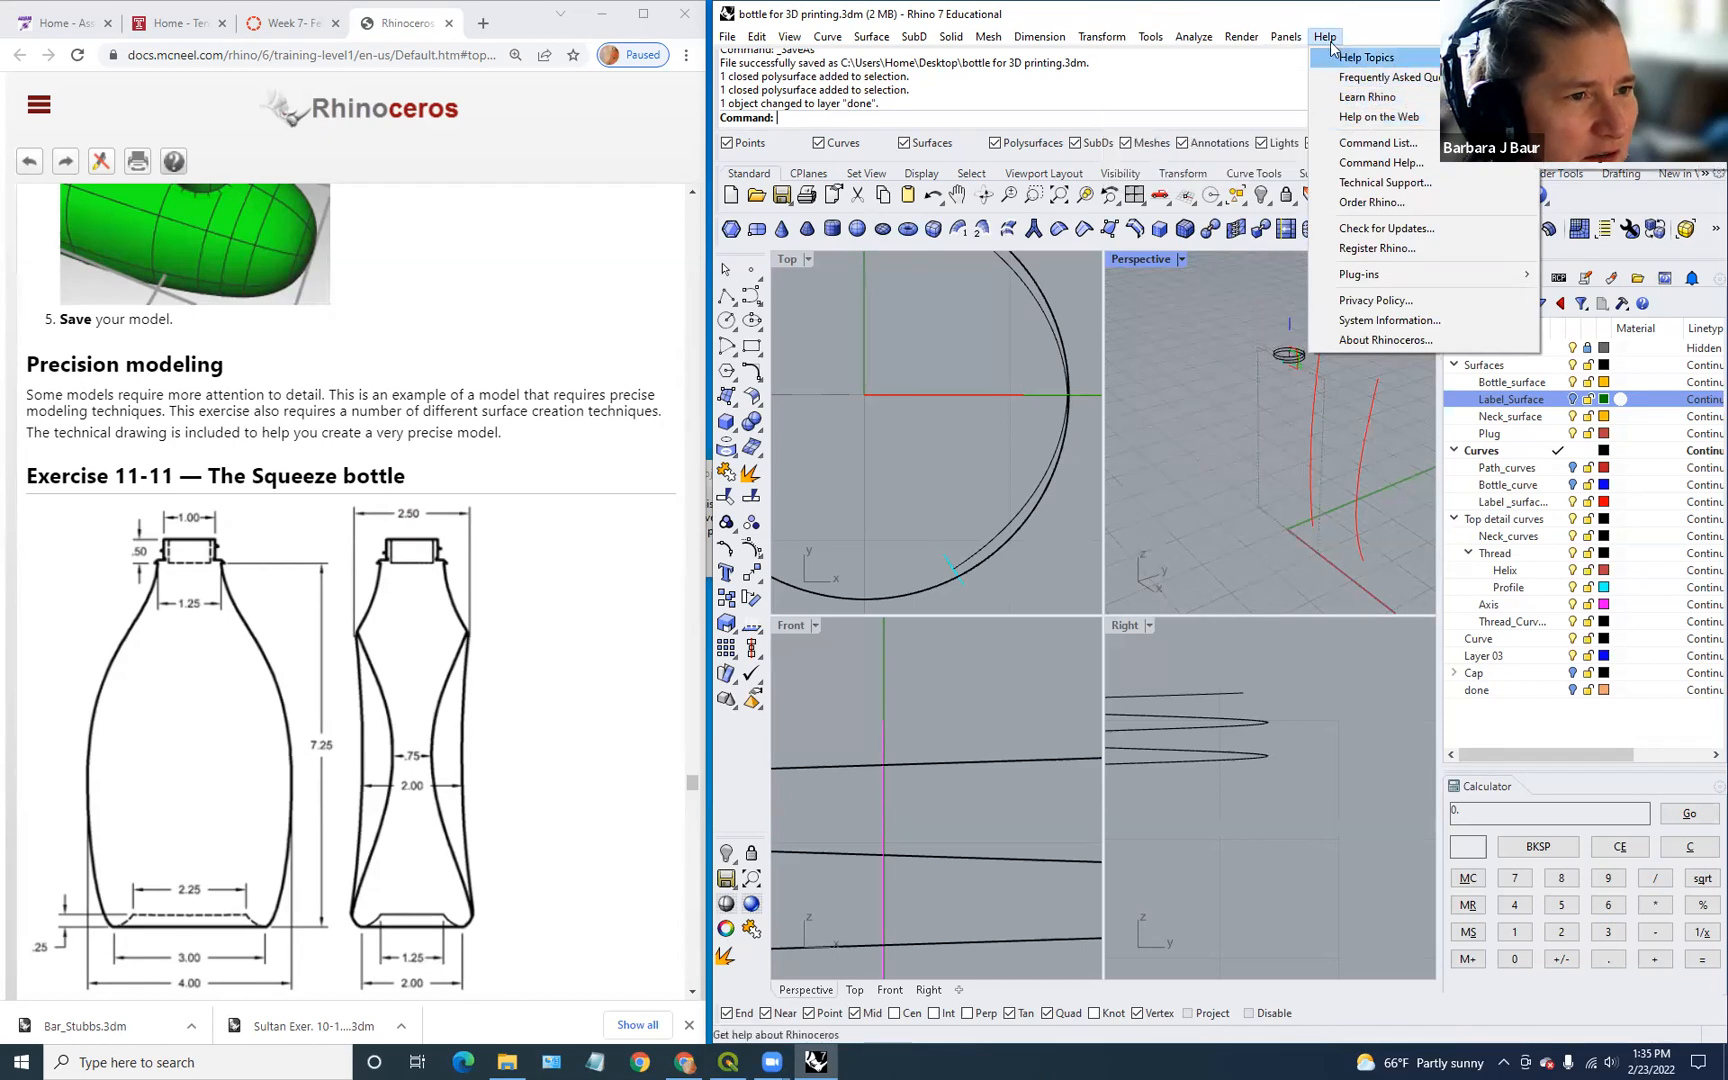
{"action": "left_click", "coordinate": [1481, 279]}
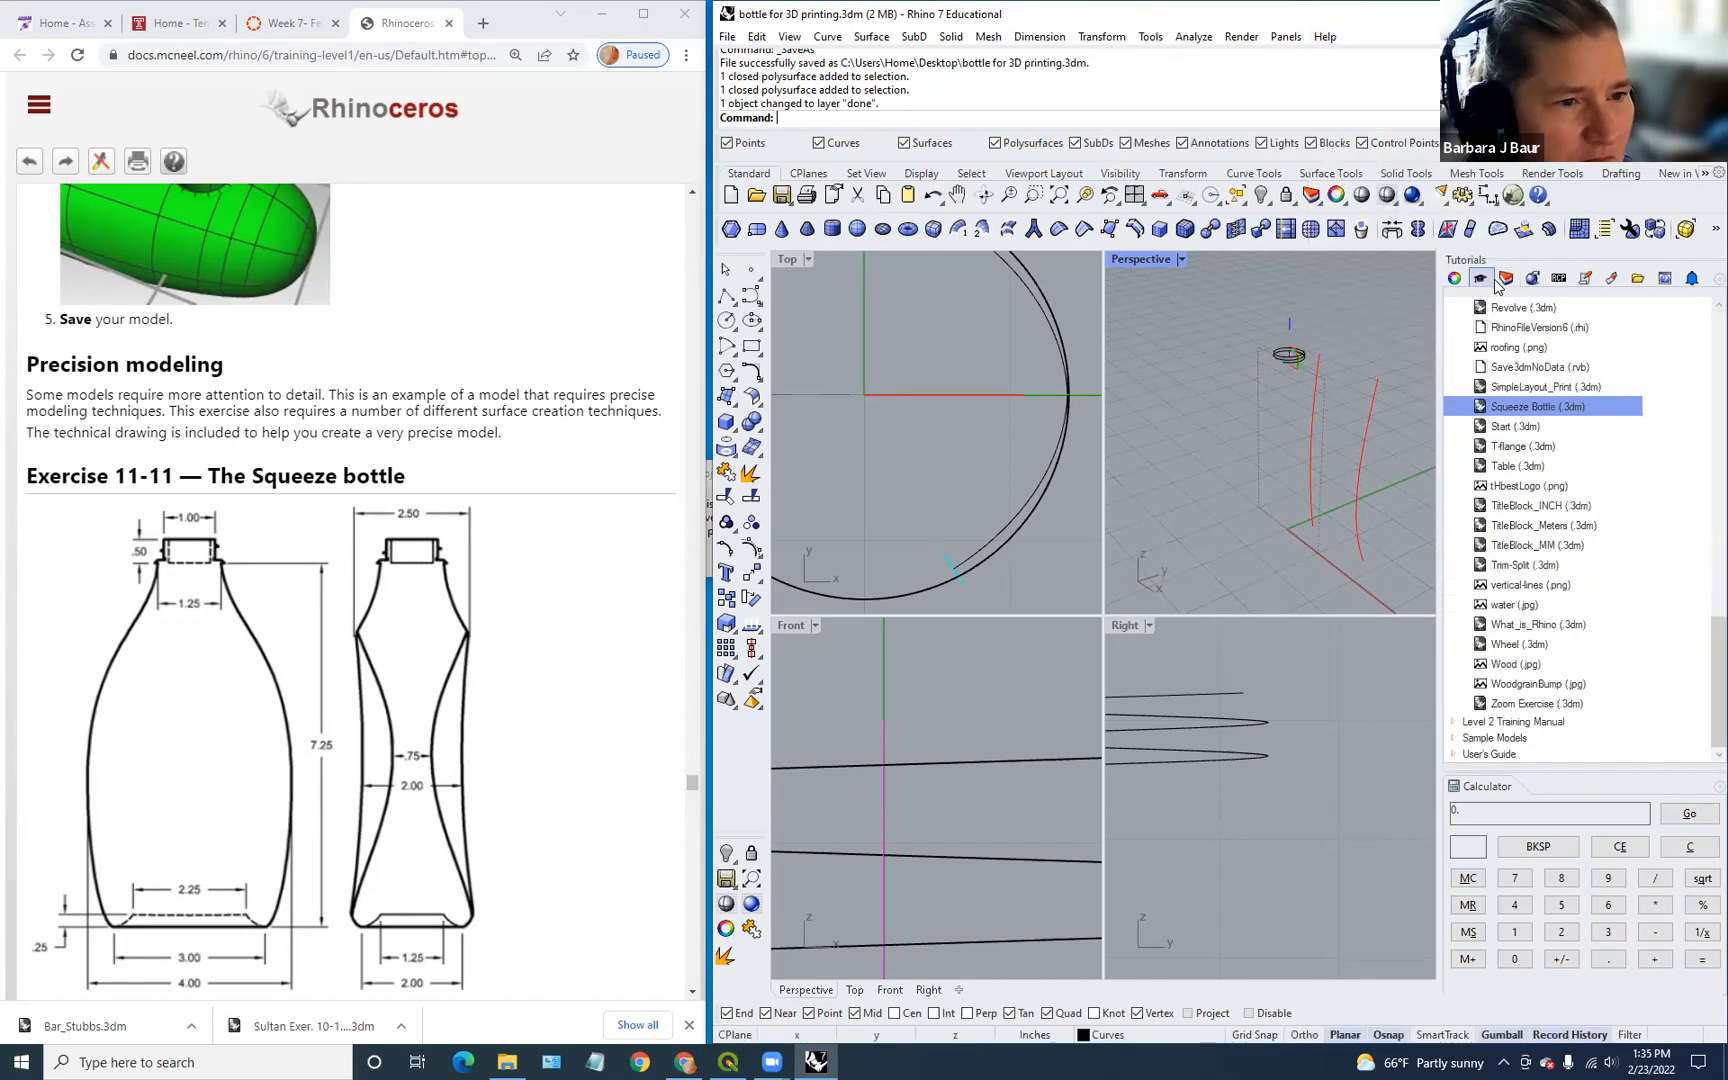
{"action": "double_click", "coordinate": [1538, 406]}
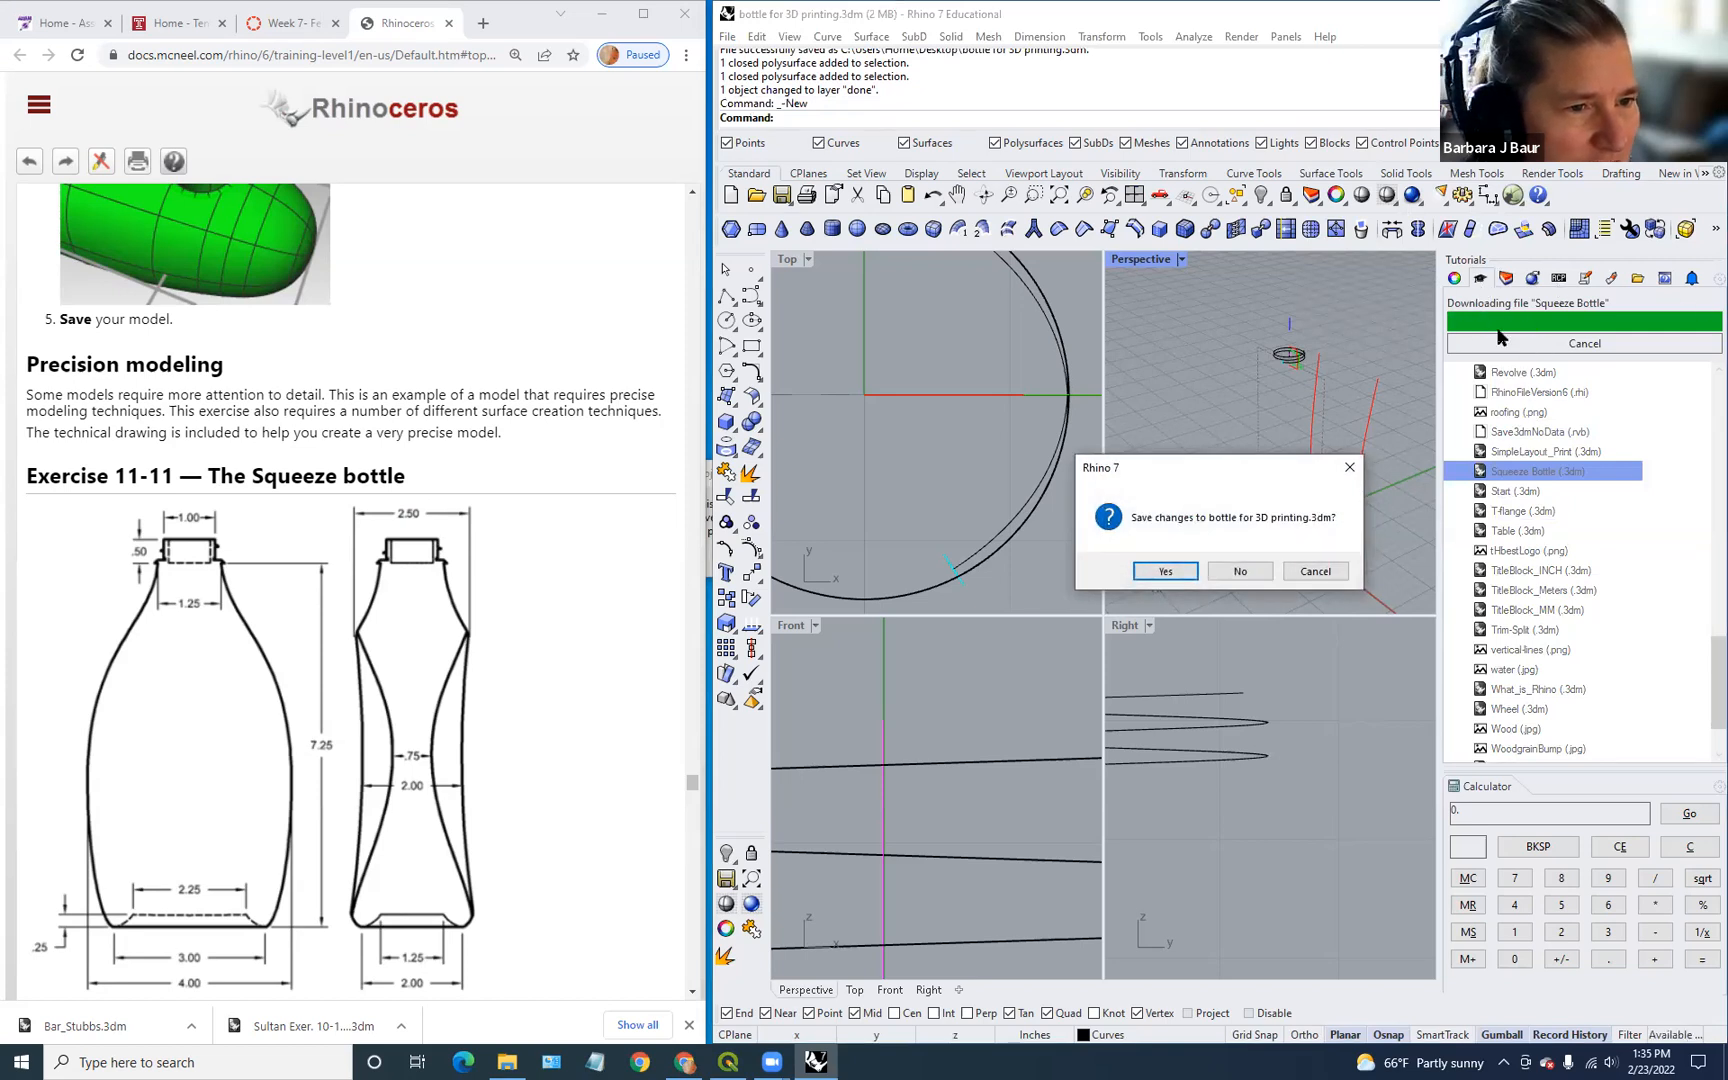
{"action": "left_click", "coordinate": [1166, 571]}
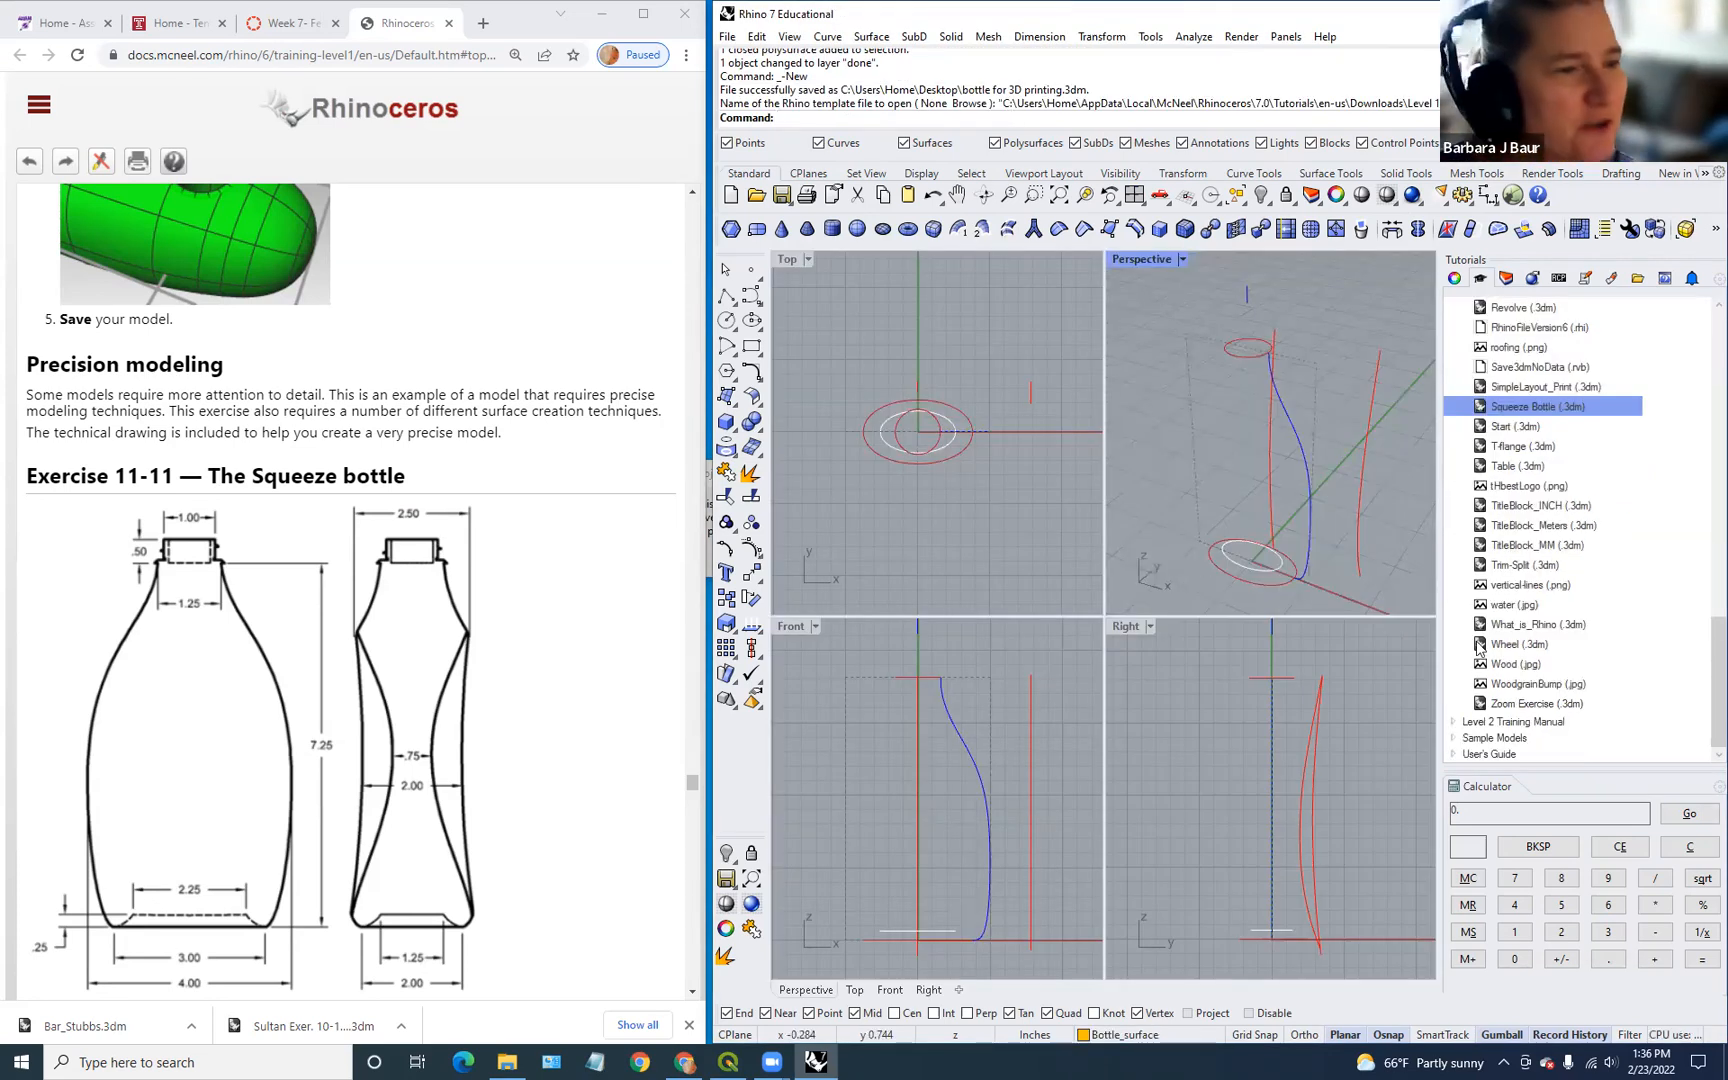
Step: Bring back the layer list and make Bottle_surface the current layer
{"action": "scroll", "coordinate": [1268, 593], "scroll_direction": "down", "scroll_amount": 2}
{"action": "scroll", "coordinate": [1281, 641], "scroll_direction": "up", "scroll_amount": 4}
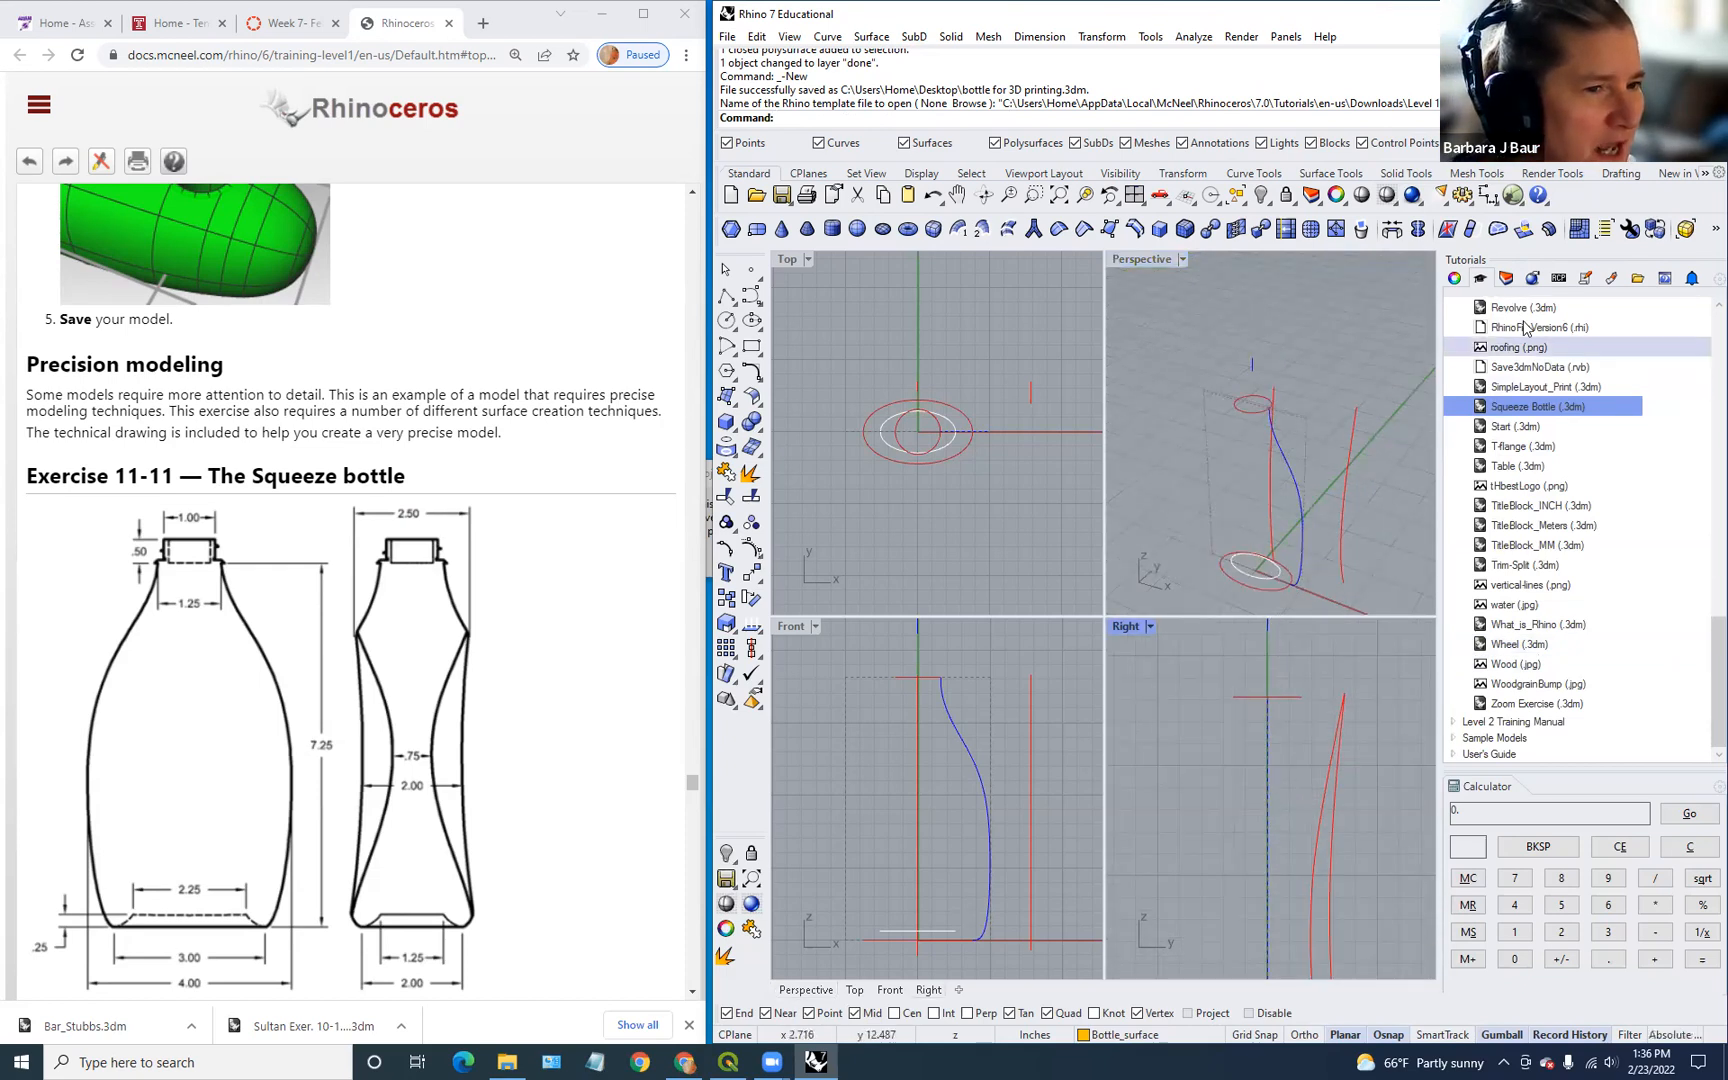
{"action": "left_click", "coordinate": [1507, 279]}
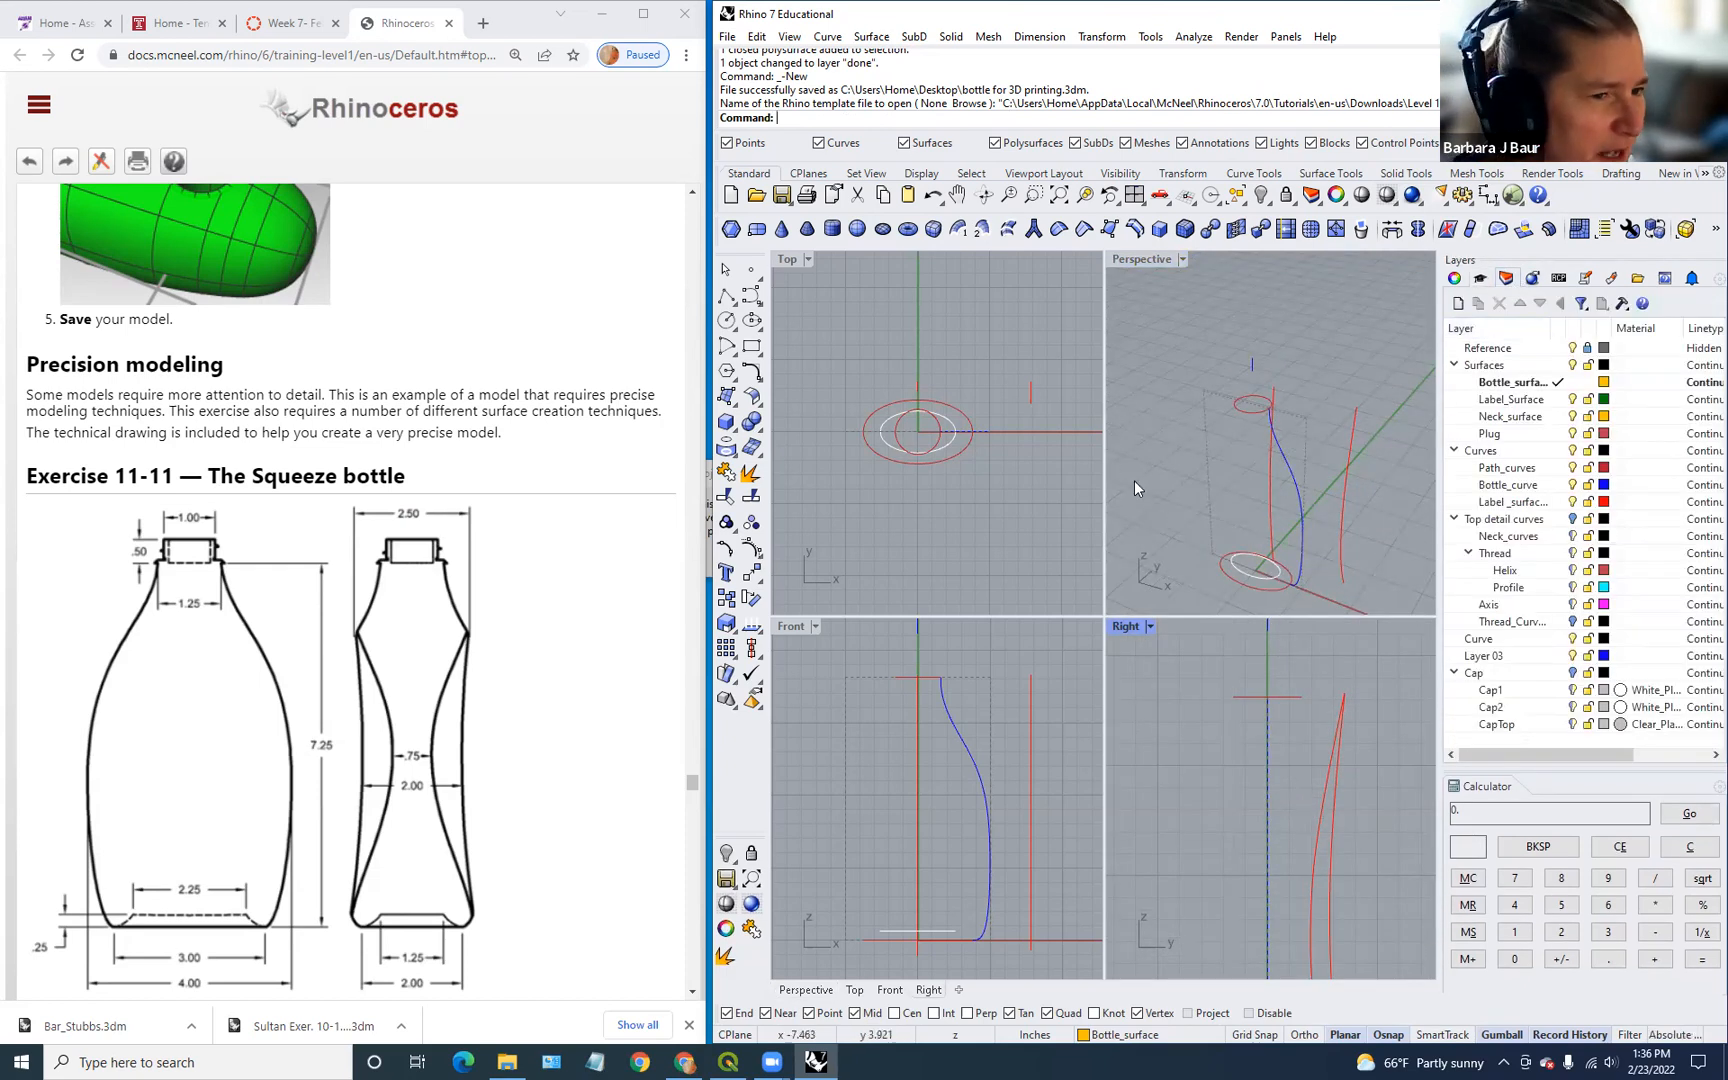
{"action": "scroll", "coordinate": [533, 710], "scroll_direction": "down", "scroll_amount": 3}
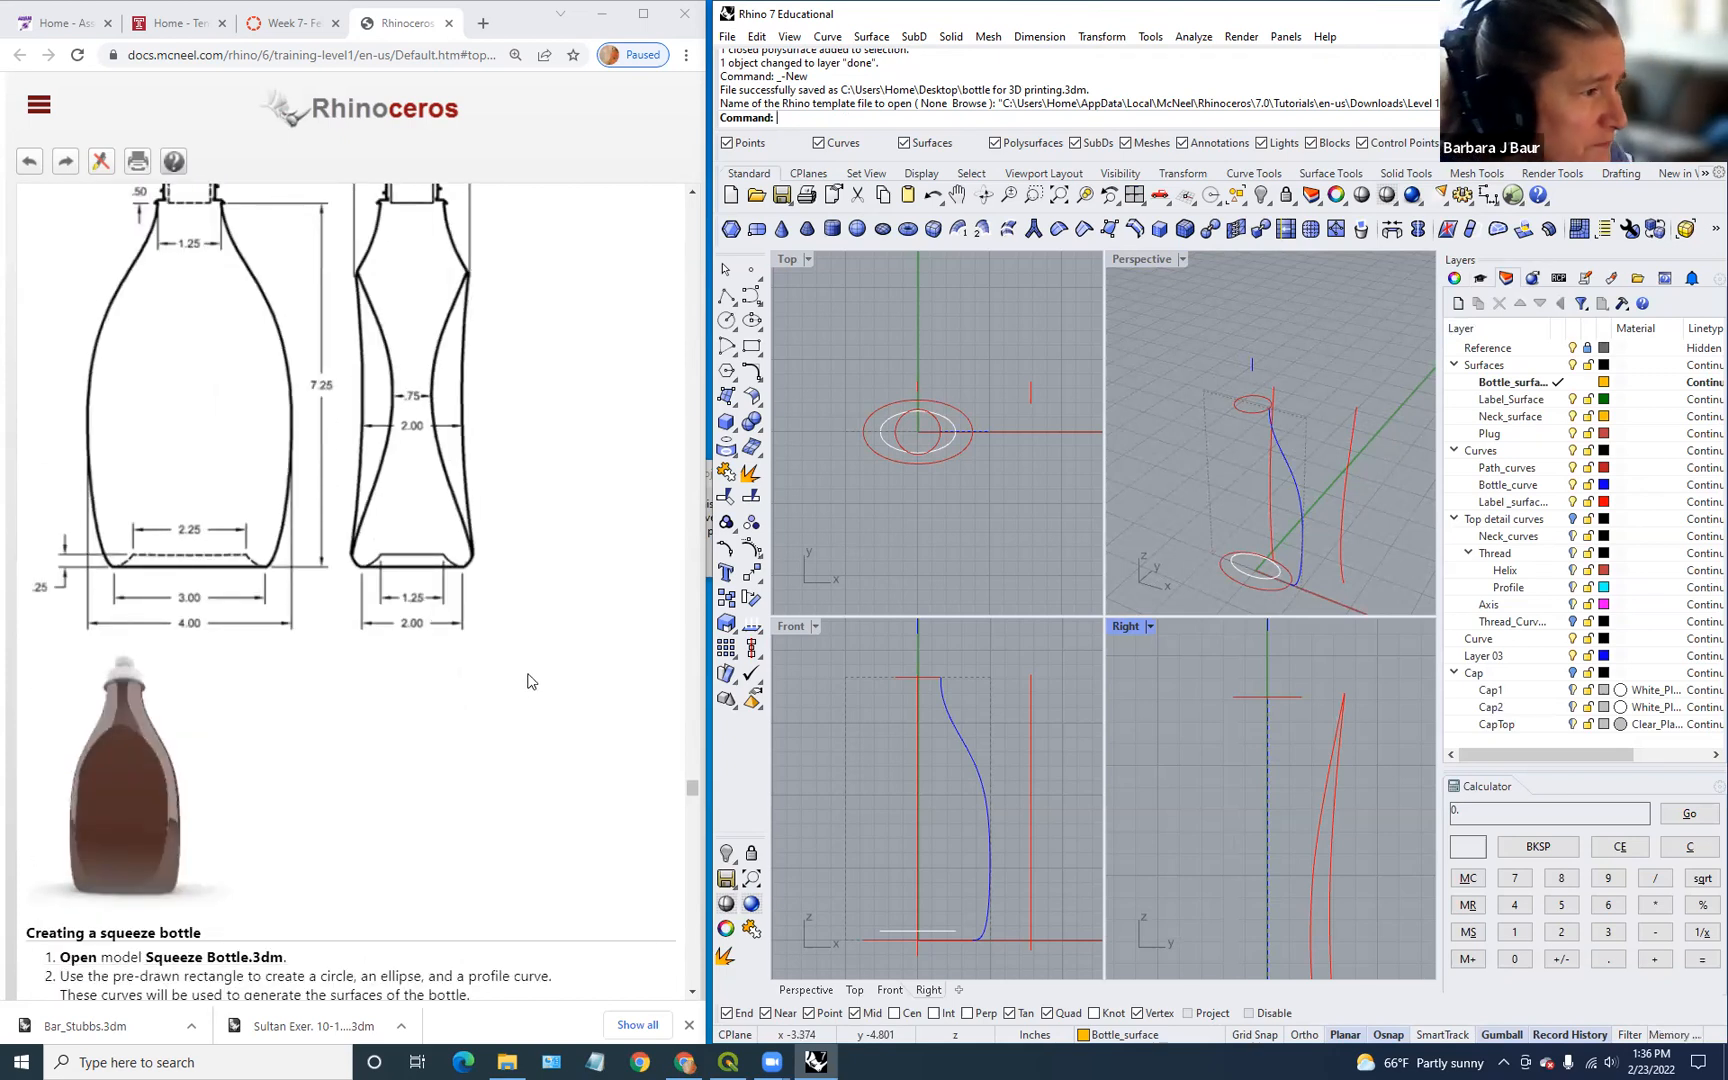
{"action": "scroll", "coordinate": [531, 681], "scroll_direction": "down", "scroll_amount": 2}
{"action": "scroll", "coordinate": [531, 681], "scroll_direction": "up", "scroll_amount": 4}
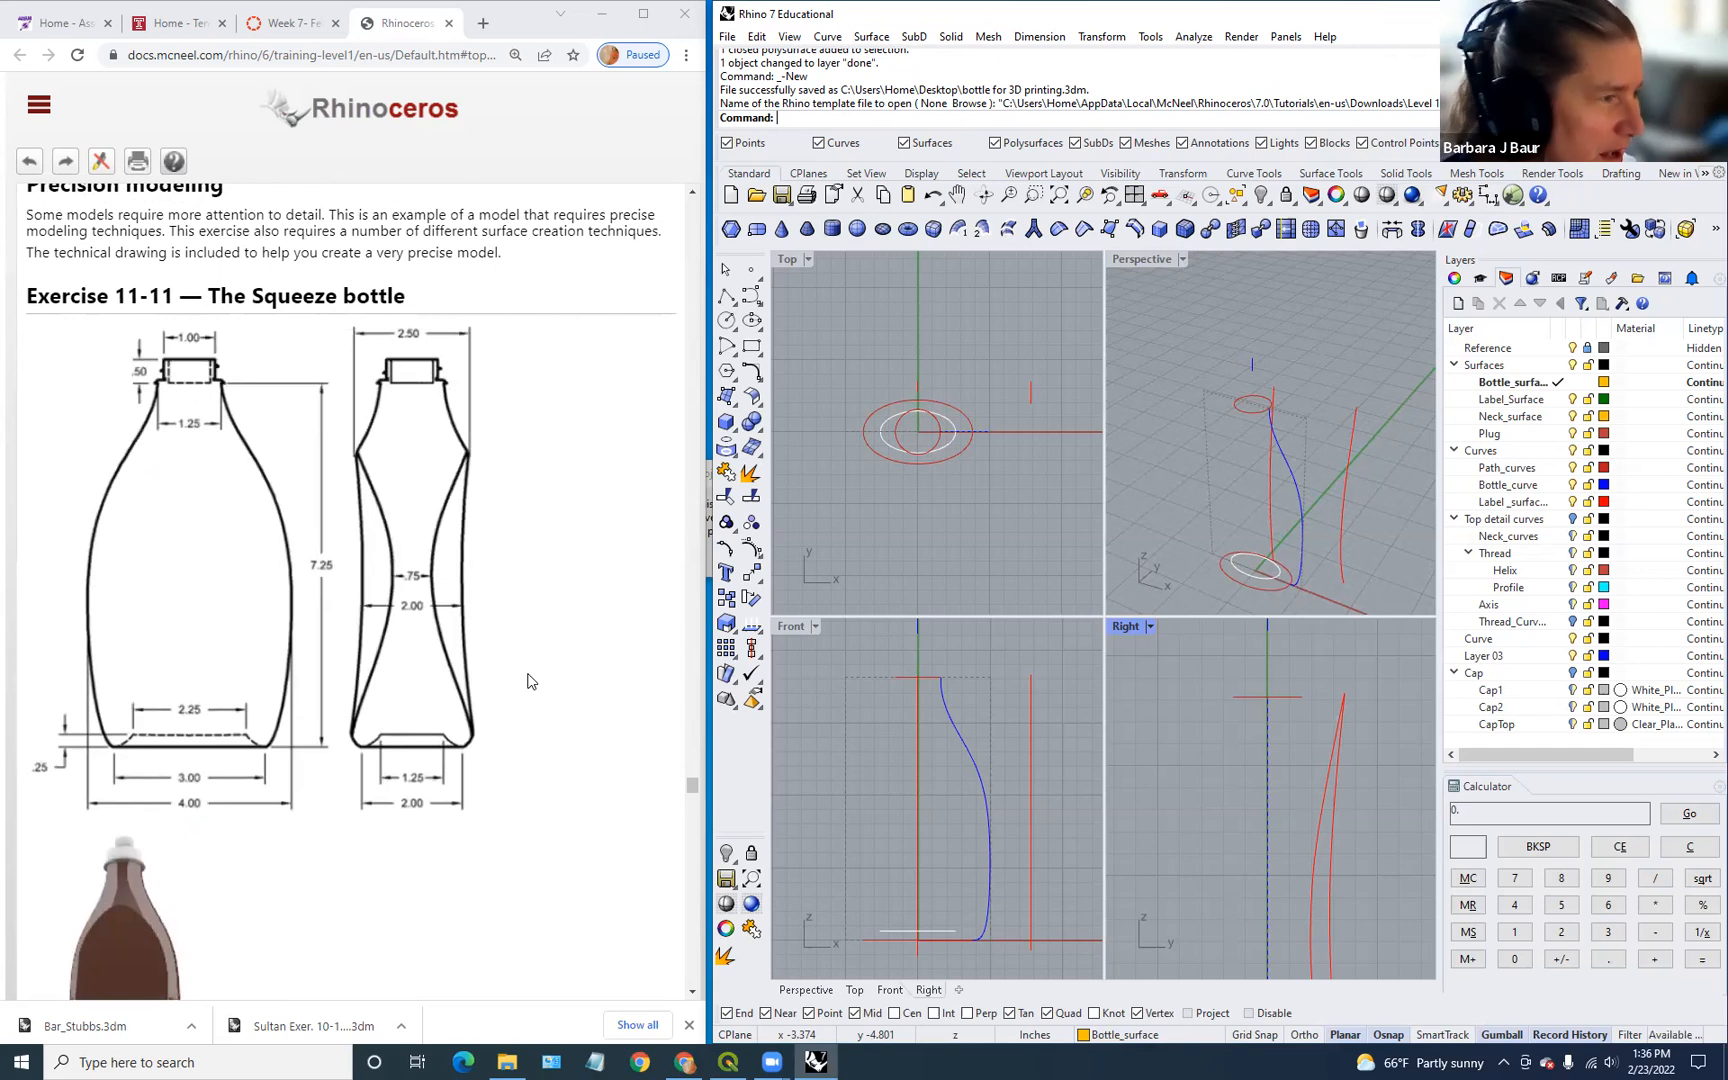
{"action": "scroll", "coordinate": [540, 758], "scroll_direction": "down", "scroll_amount": 3}
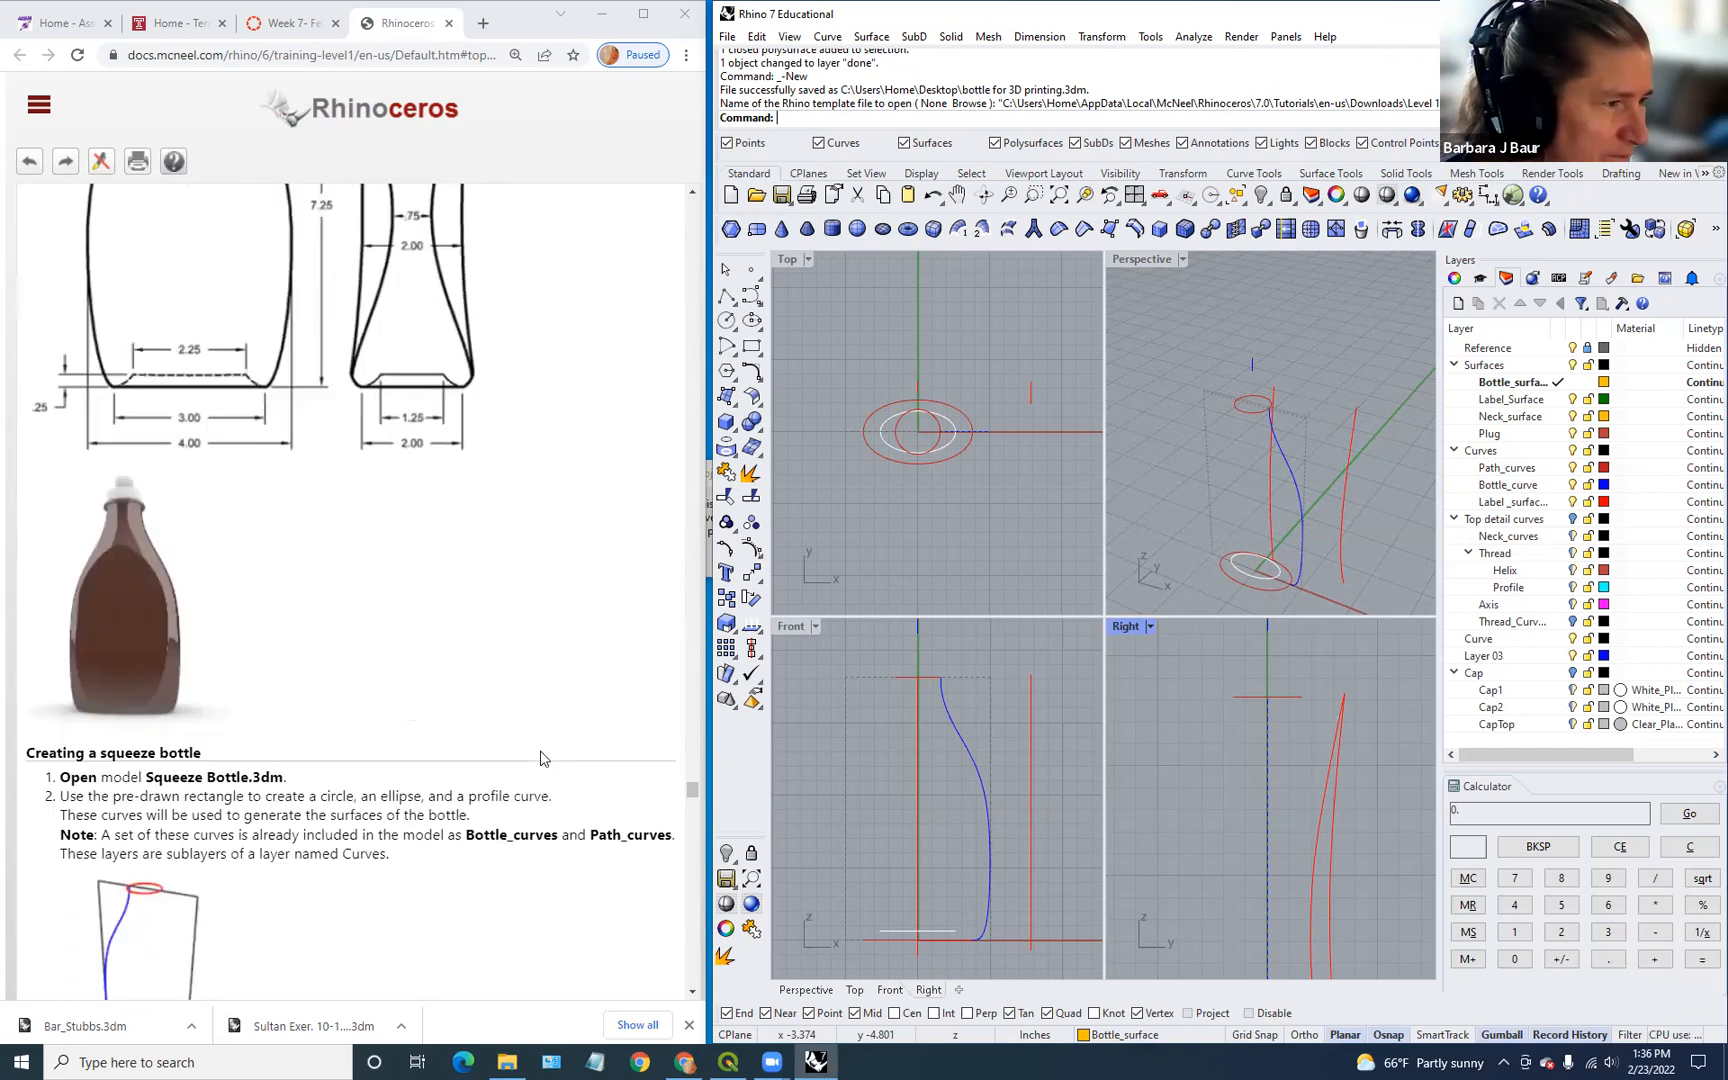
{"action": "scroll", "coordinate": [540, 758], "scroll_direction": "down", "scroll_amount": 2}
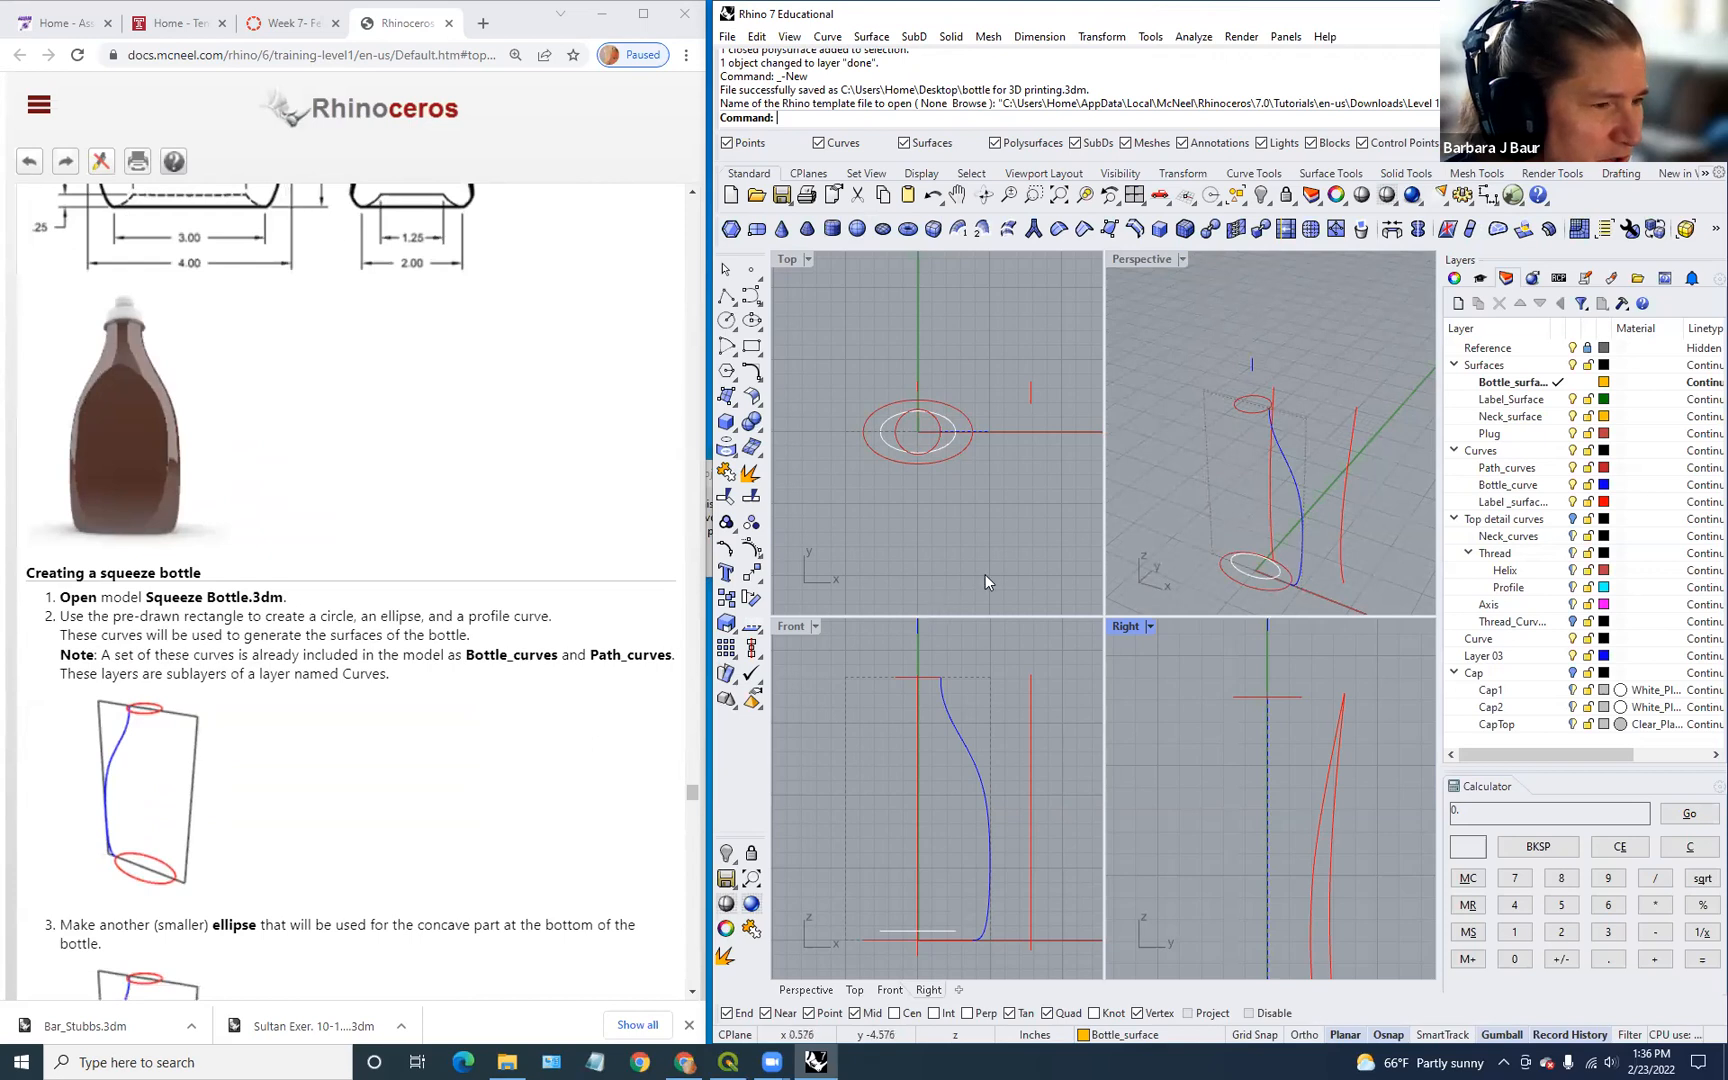
{"action": "scroll", "coordinate": [1060, 500], "scroll_direction": "down", "scroll_amount": 2}
{"action": "scroll", "coordinate": [1058, 493], "scroll_direction": "up", "scroll_amount": 2}
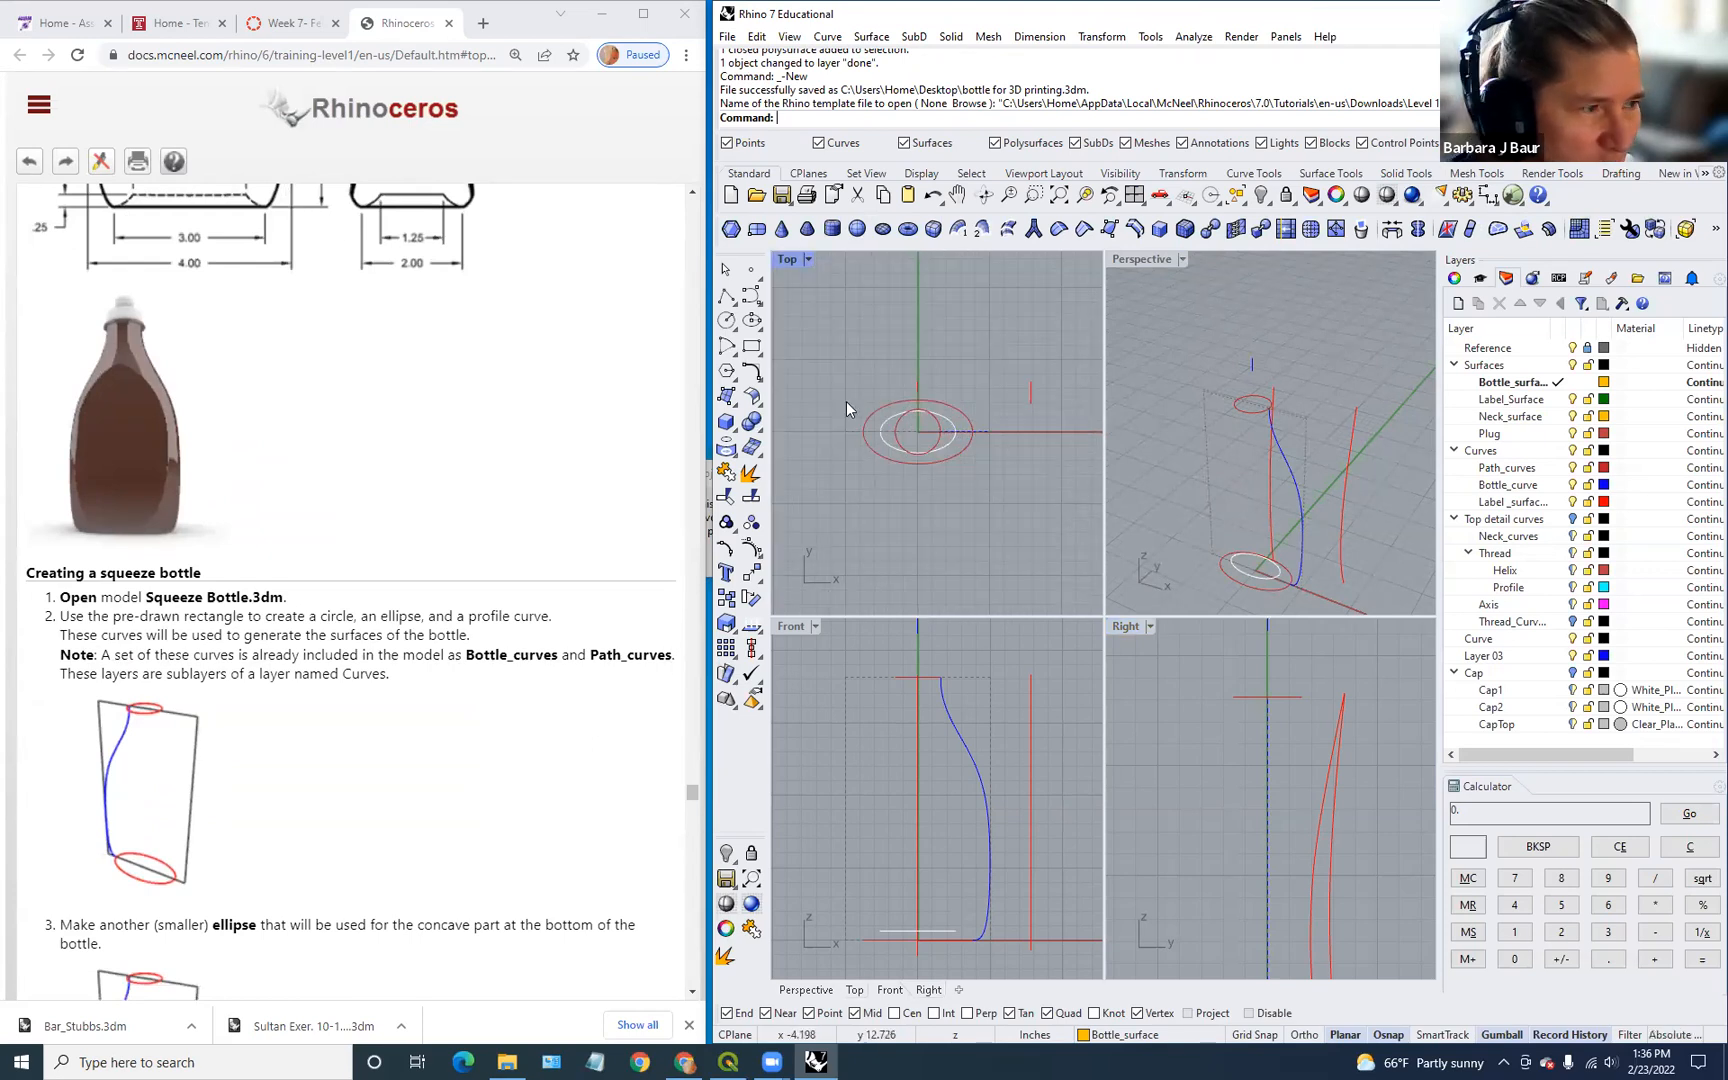
{"action": "scroll", "coordinate": [503, 564], "scroll_direction": "down", "scroll_amount": 3}
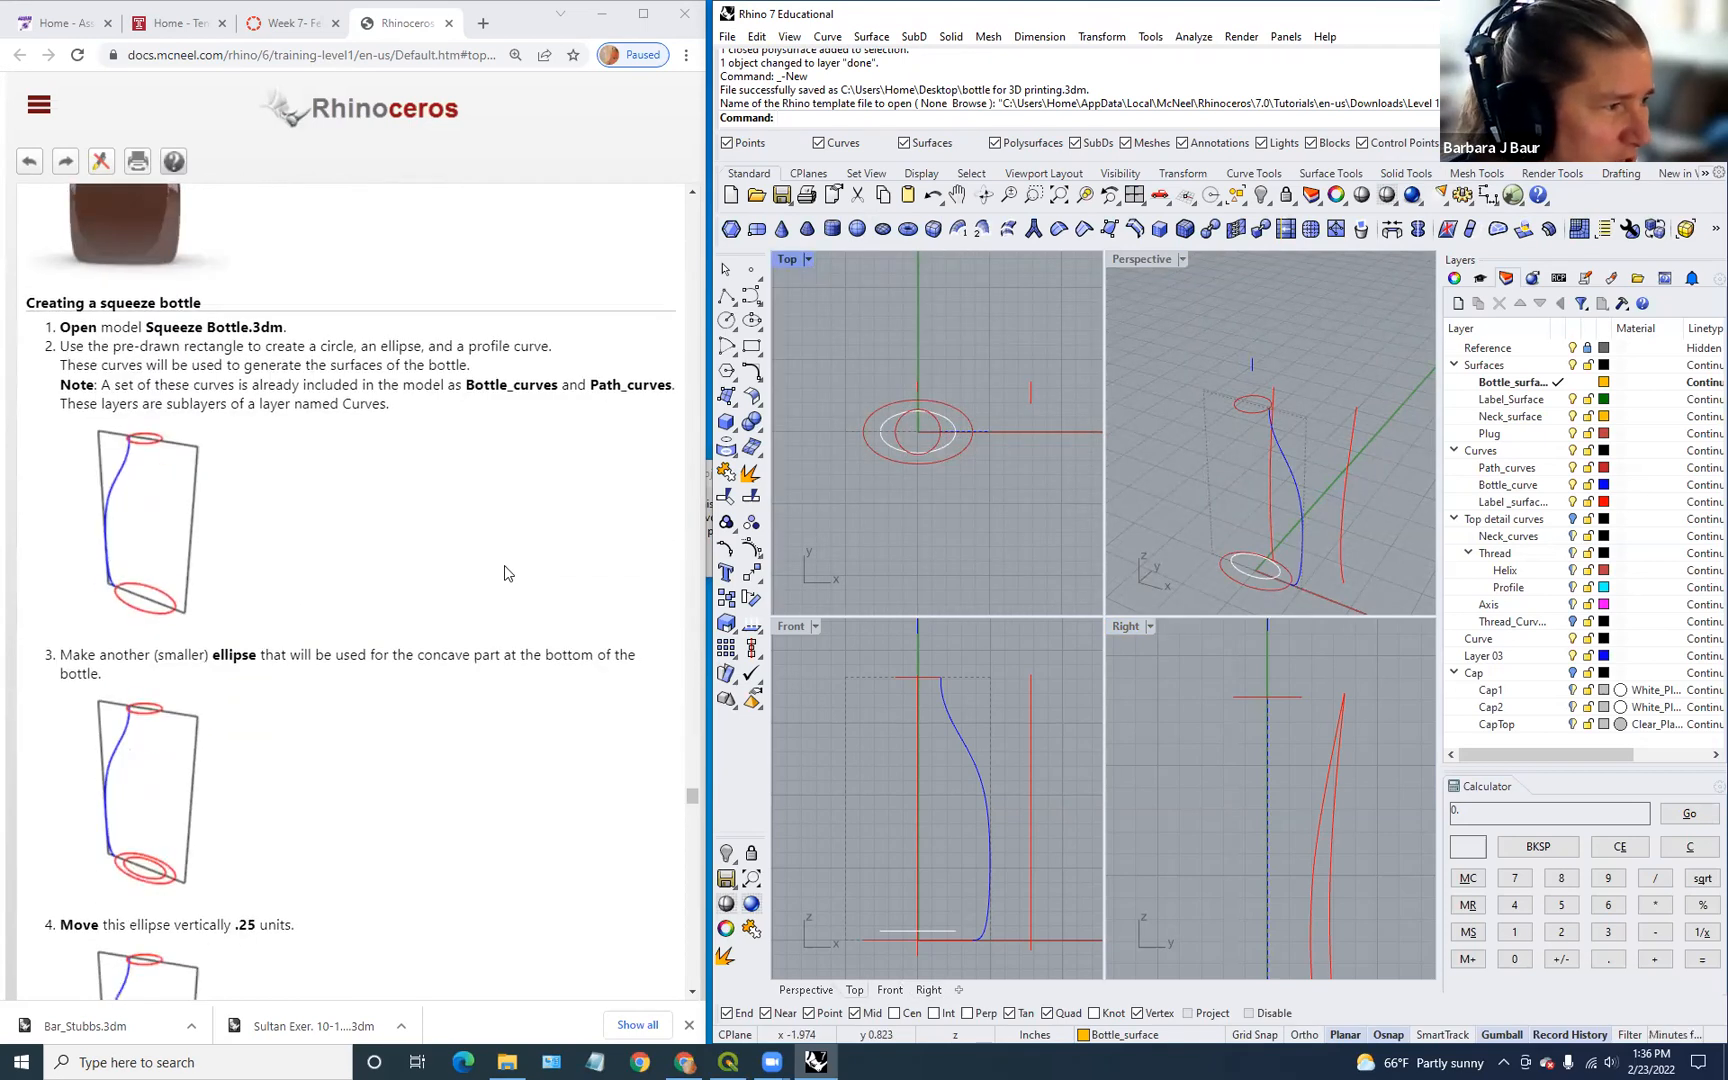
Step: Check the tutorial page, then orbit Perspective low around the base ellipses
{"action": "left_click", "coordinate": [431, 512]}
{"action": "right_click", "coordinate": [468, 386]}
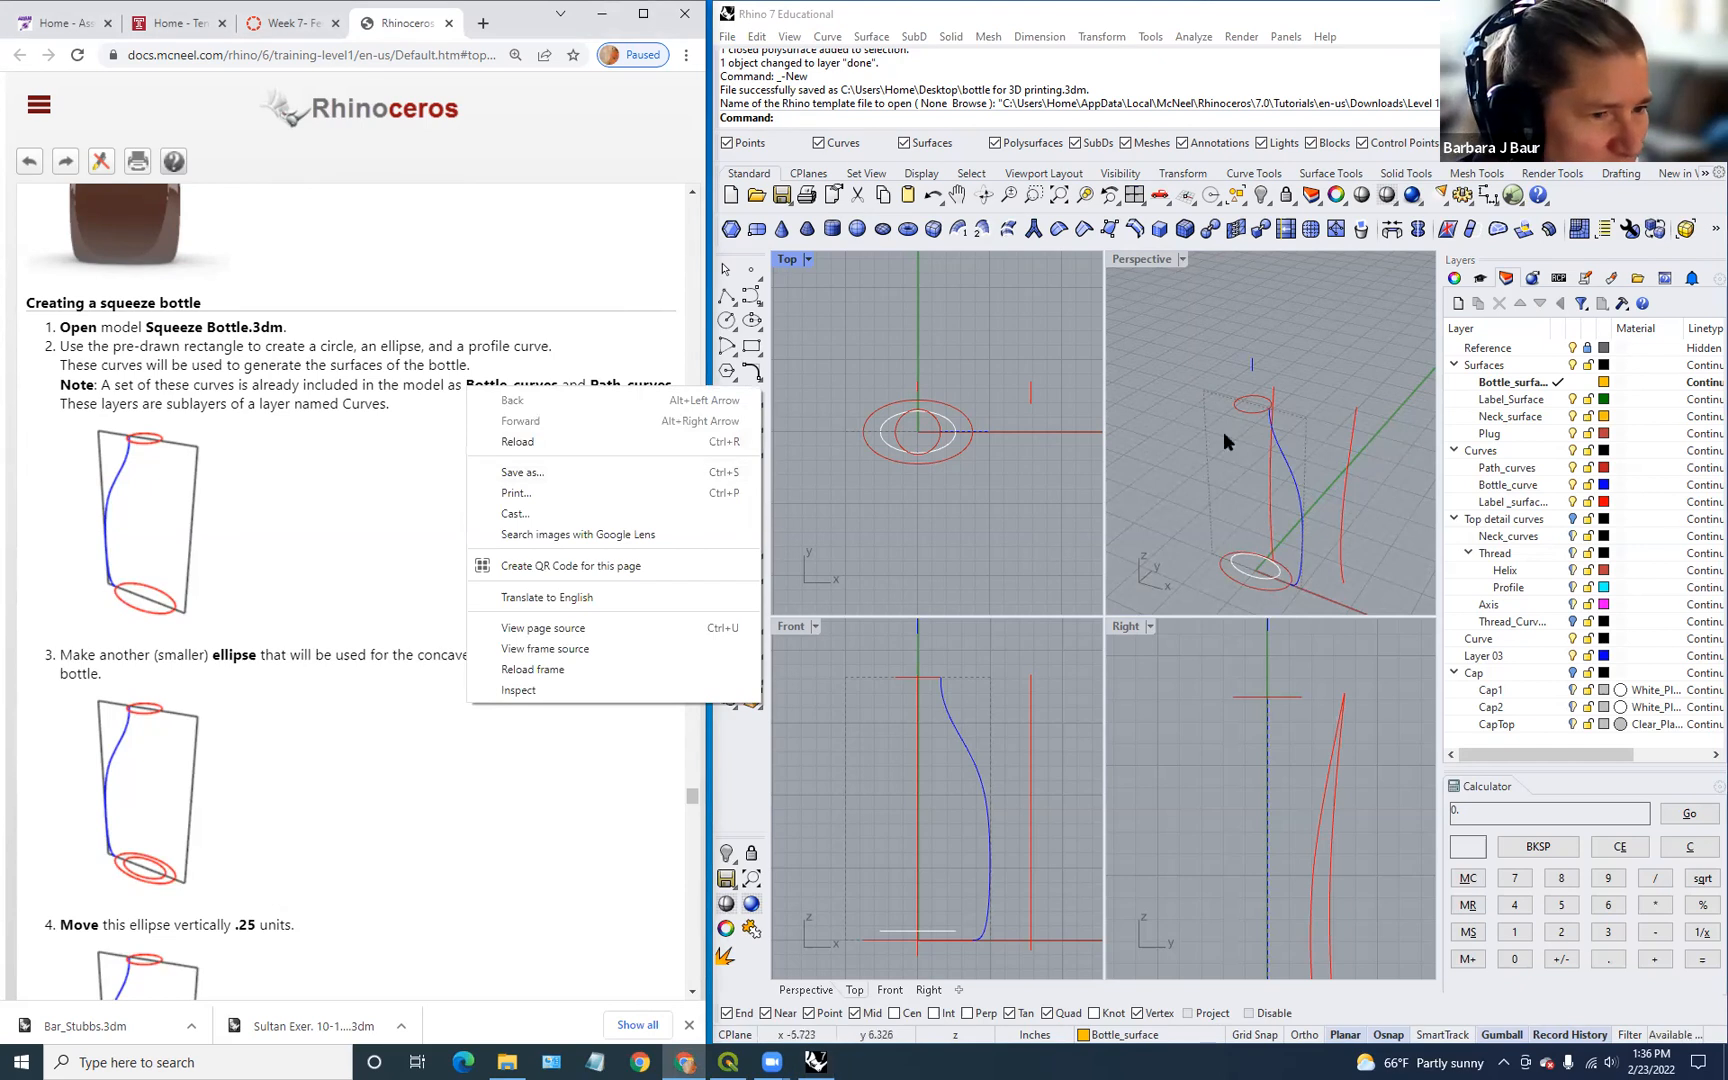
{"action": "left_click", "coordinate": [971, 553]}
{"action": "scroll", "coordinate": [1161, 515], "scroll_direction": "down", "scroll_amount": 4}
{"action": "scroll", "coordinate": [1162, 518], "scroll_direction": "up", "scroll_amount": 2}
{"action": "scroll", "coordinate": [441, 561], "scroll_direction": "down", "scroll_amount": 1}
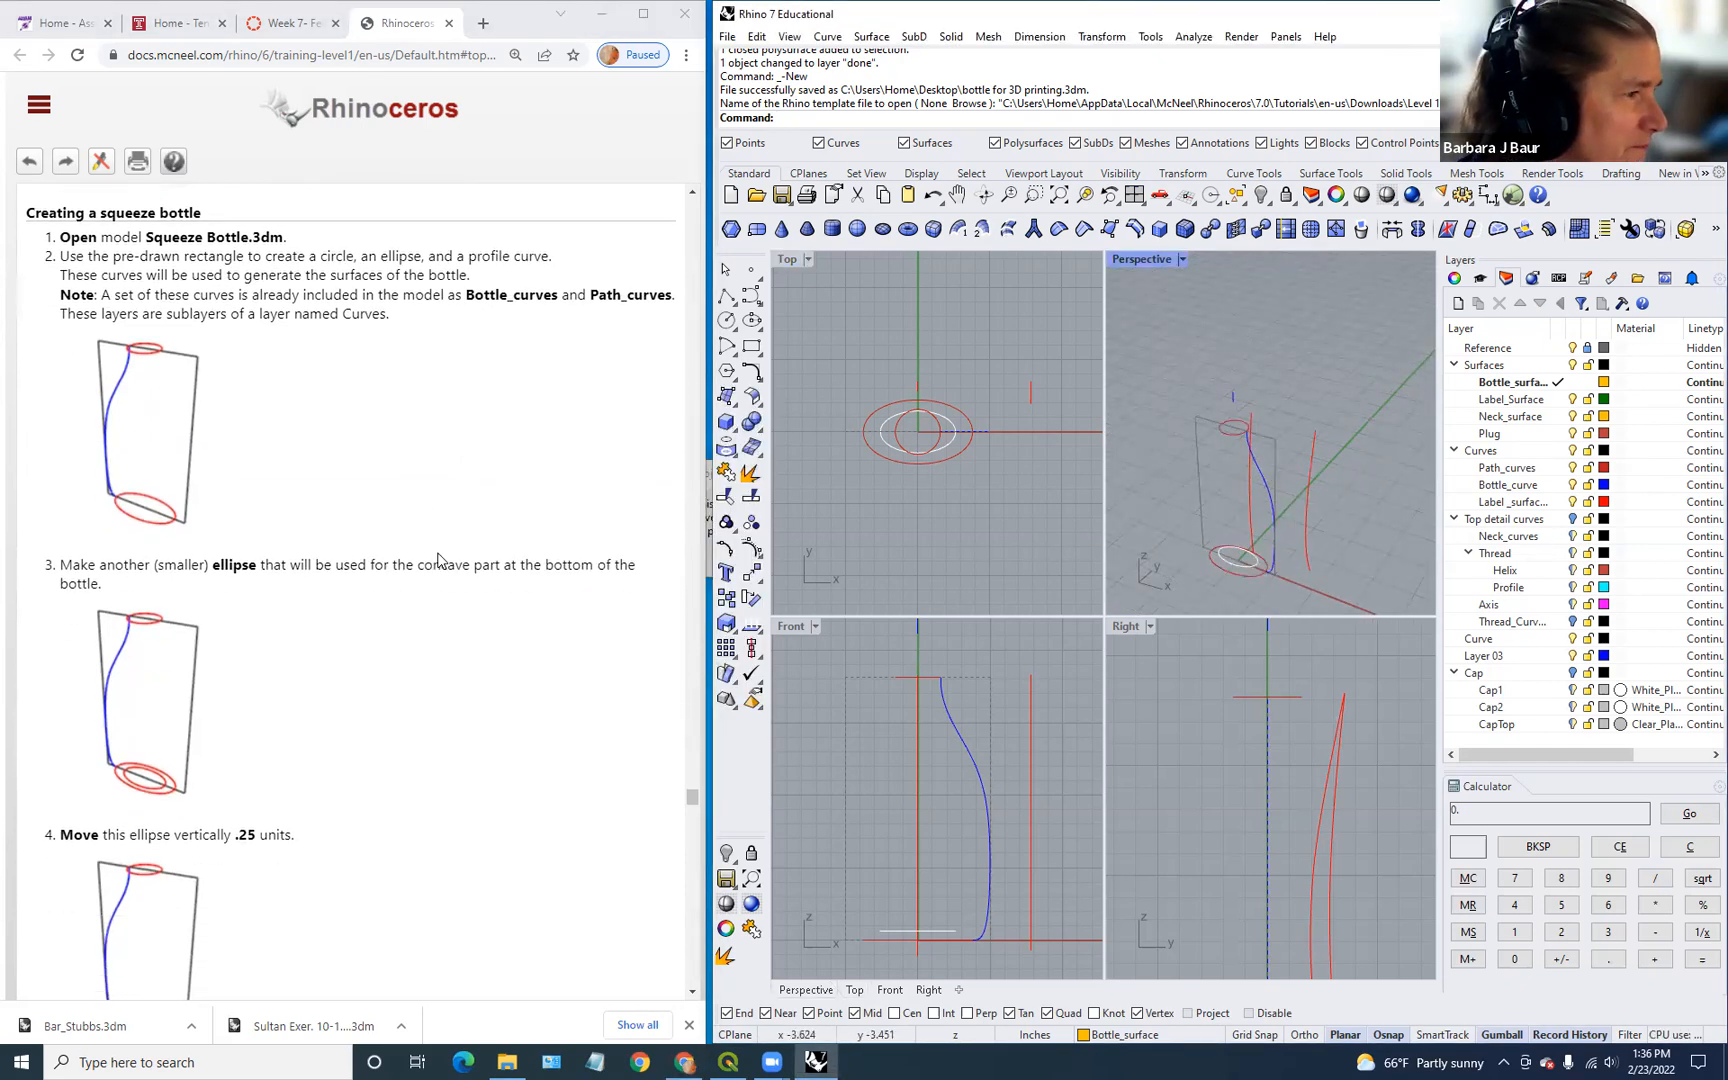
{"action": "scroll", "coordinate": [439, 560], "scroll_direction": "down", "scroll_amount": 5}
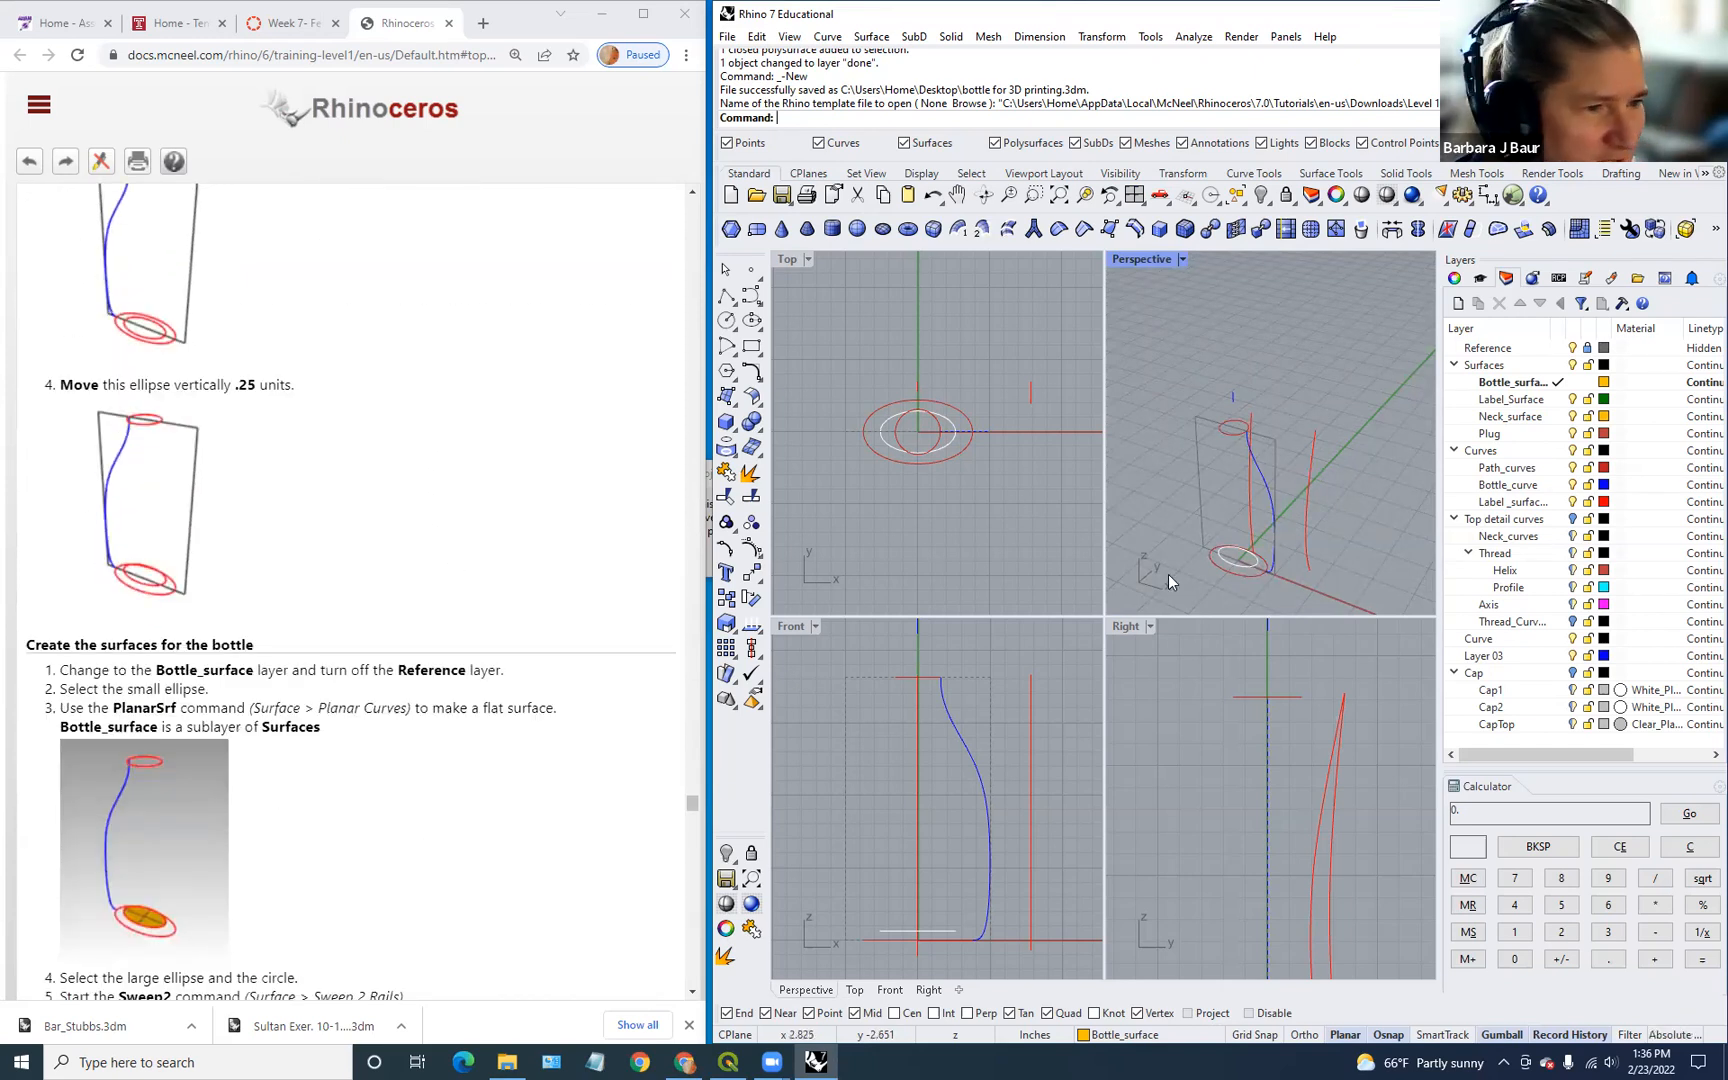
{"action": "right_click_drag", "start_coordinate": [1233, 557], "coordinate": [1395, 560]}
{"action": "scroll", "coordinate": [490, 890], "scroll_direction": "down", "scroll_amount": 3}
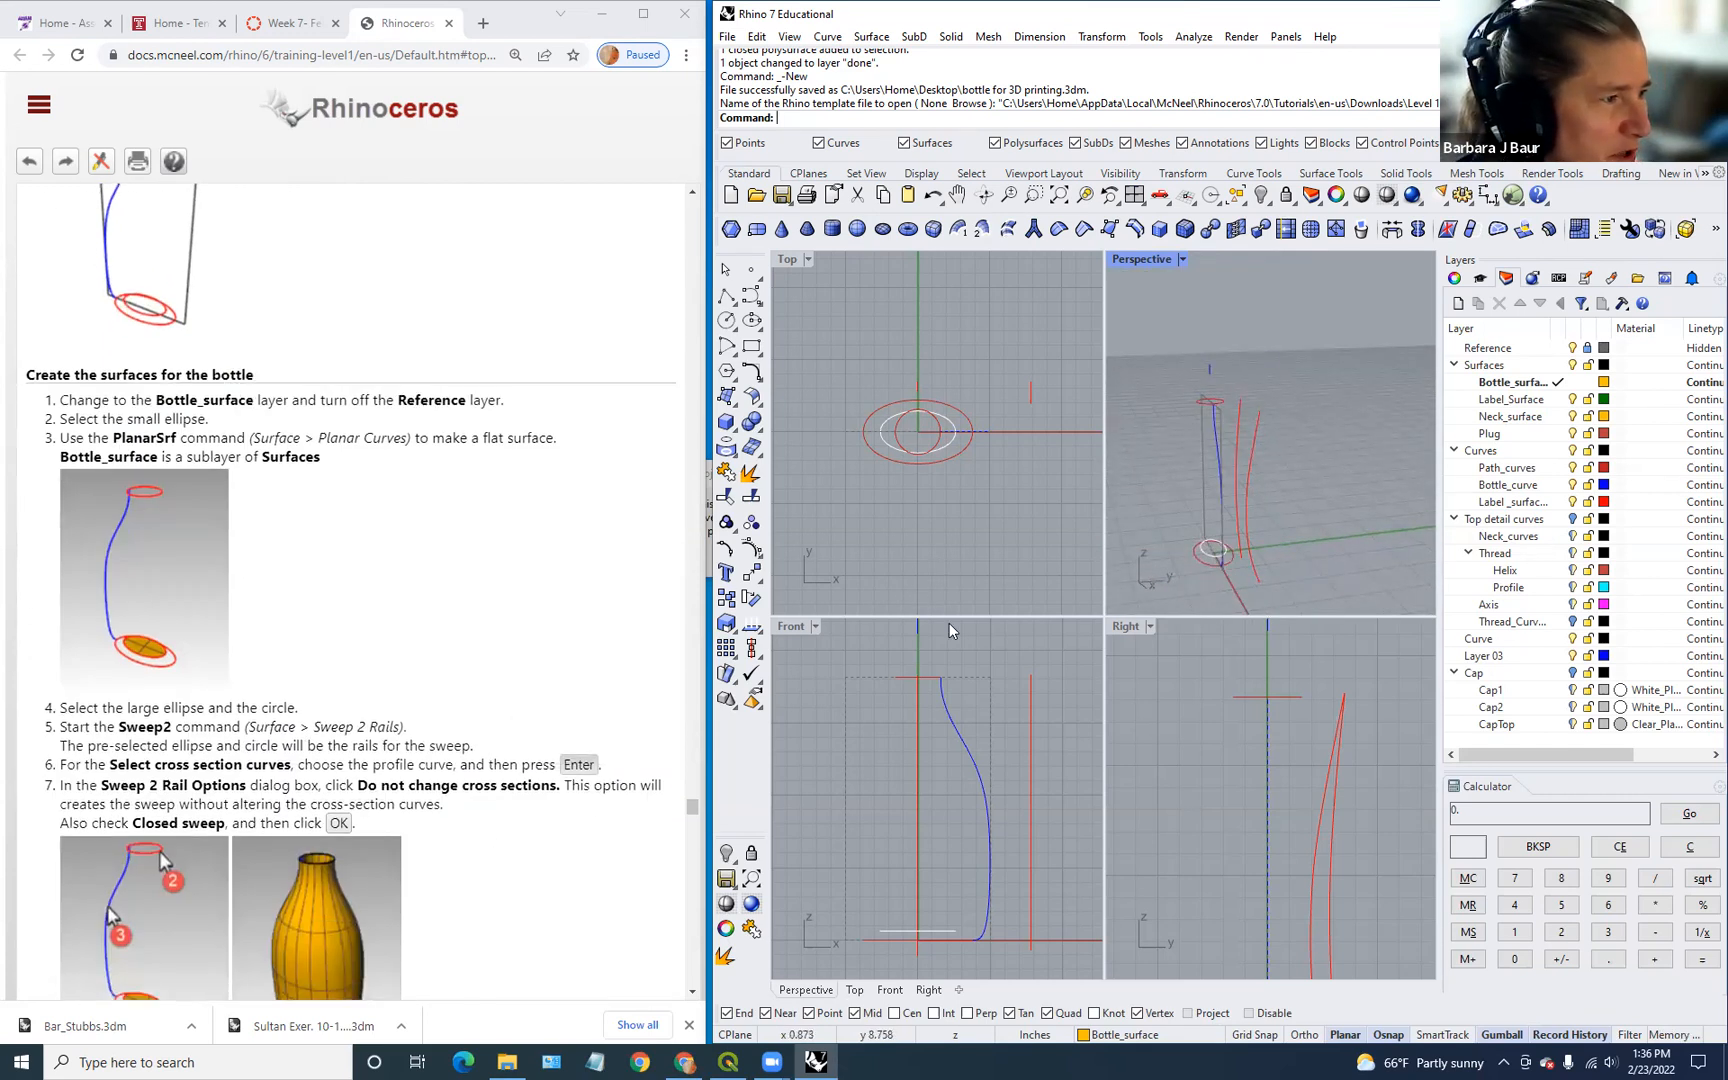
{"action": "scroll", "coordinate": [1174, 579], "scroll_direction": "up", "scroll_amount": 7}
{"action": "right_click_drag", "start_coordinate": [1188, 578], "coordinate": [1289, 608]}
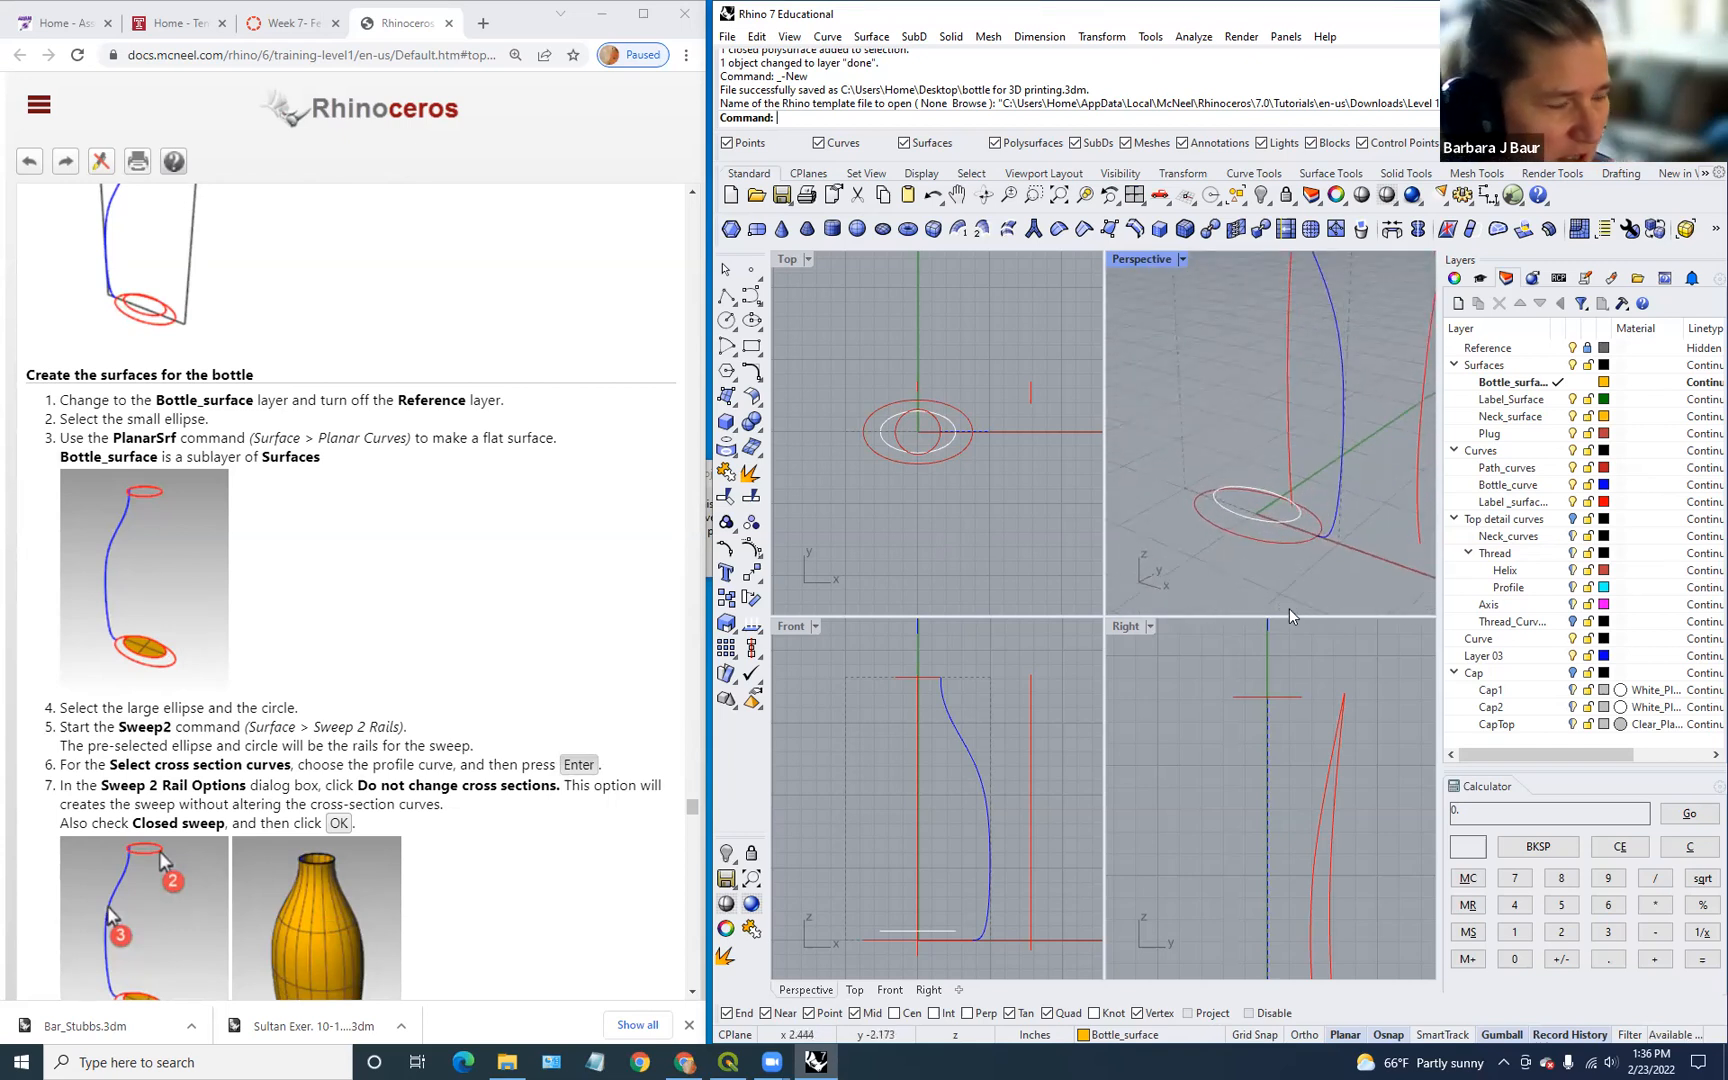
Step: Fill the small base ellipse with a flat surface using PlanarSrf
{"action": "left_click", "coordinate": [1273, 514]}
{"action": "type", "text": "Planar"}
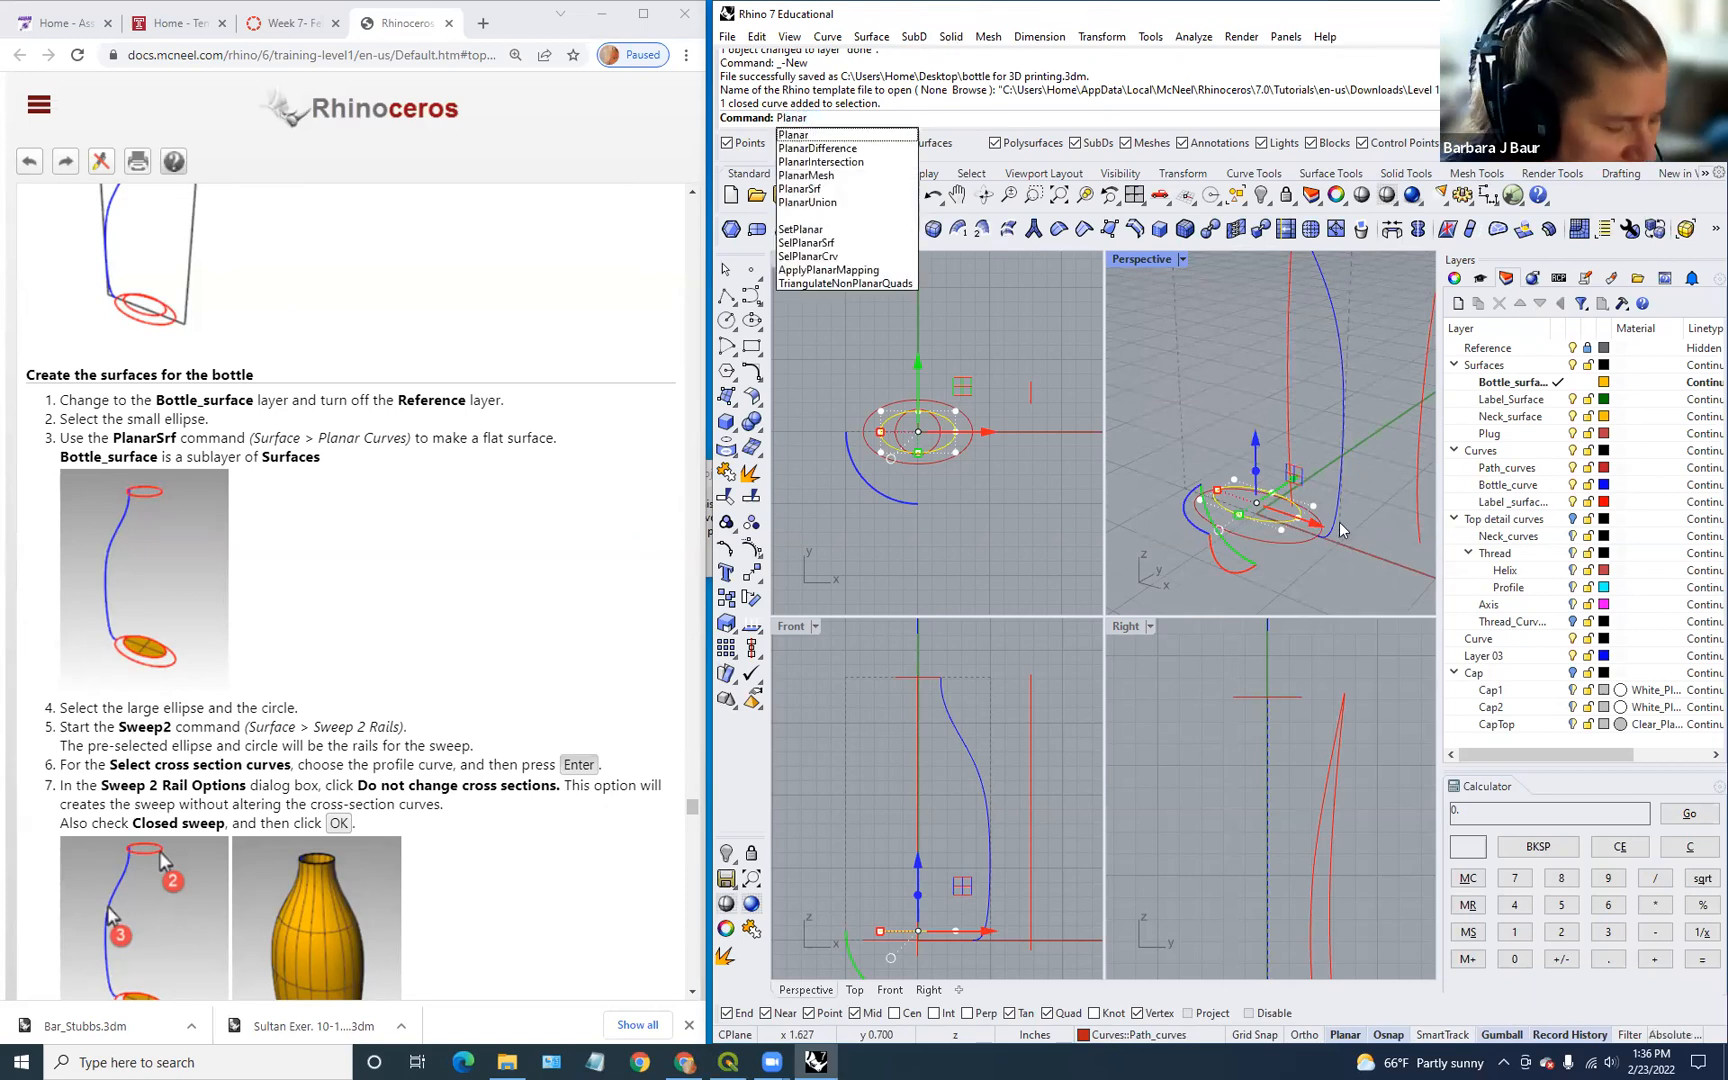
{"action": "key", "text": "Down"}
{"action": "key", "text": "Down"}
{"action": "key", "text": "Down"}
{"action": "key", "text": "Down"}
{"action": "key", "text": "Return"}
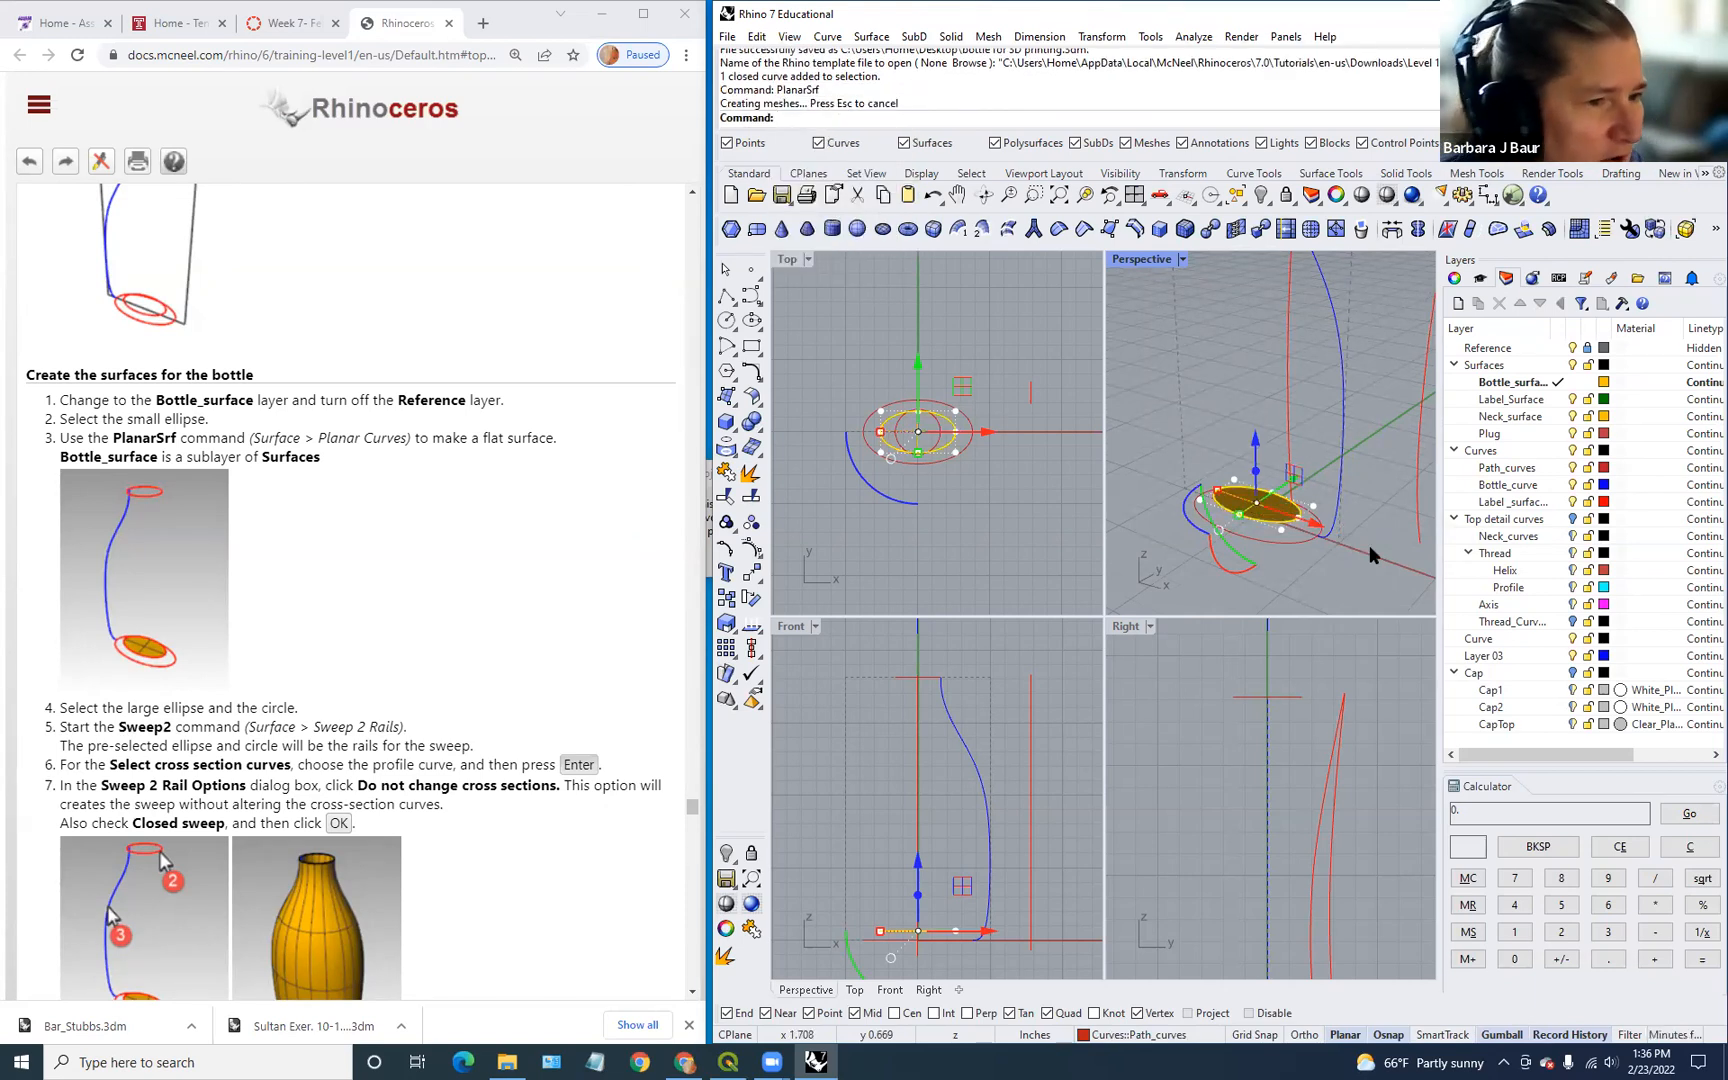
{"action": "left_click", "coordinate": [1349, 596]}
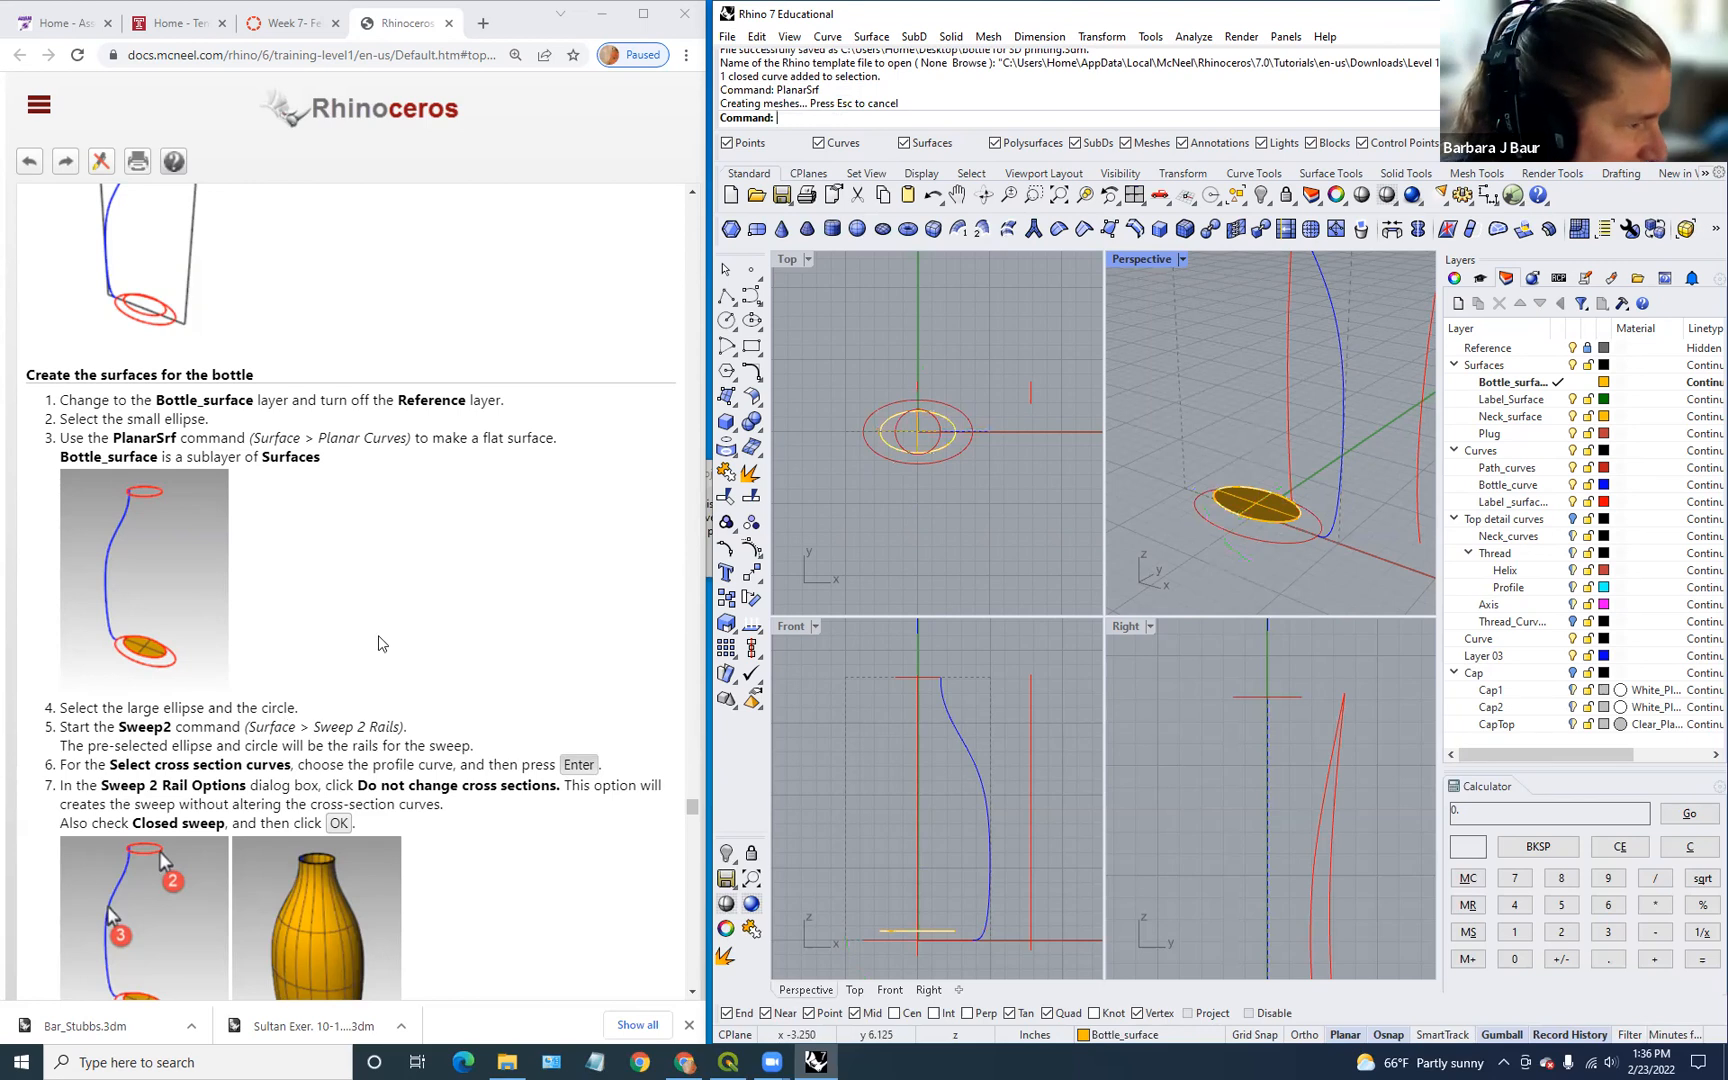
Step: Widen the Rhino modelling window over the tutorial page
{"action": "scroll", "coordinate": [330, 690], "scroll_direction": "down", "scroll_amount": 3}
{"action": "scroll", "coordinate": [462, 640], "scroll_direction": "up", "scroll_amount": 1}
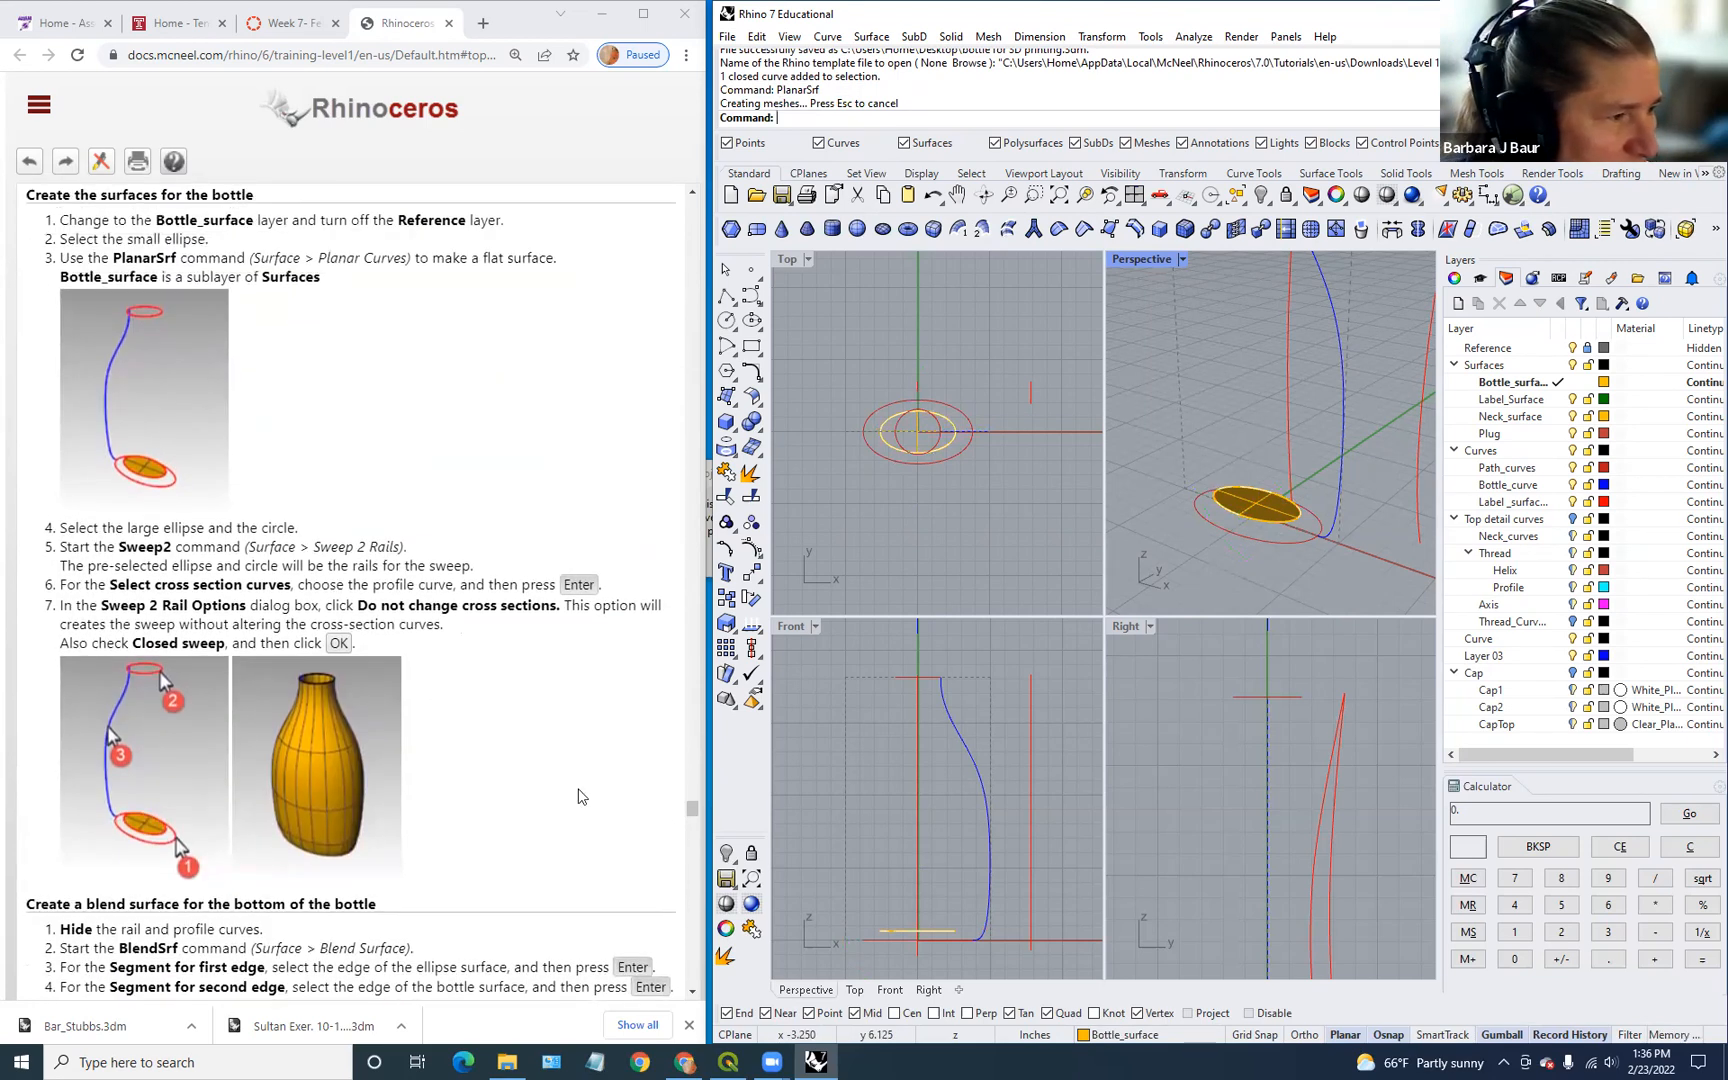
{"action": "scroll", "coordinate": [1372, 529], "scroll_direction": "down", "scroll_amount": 1}
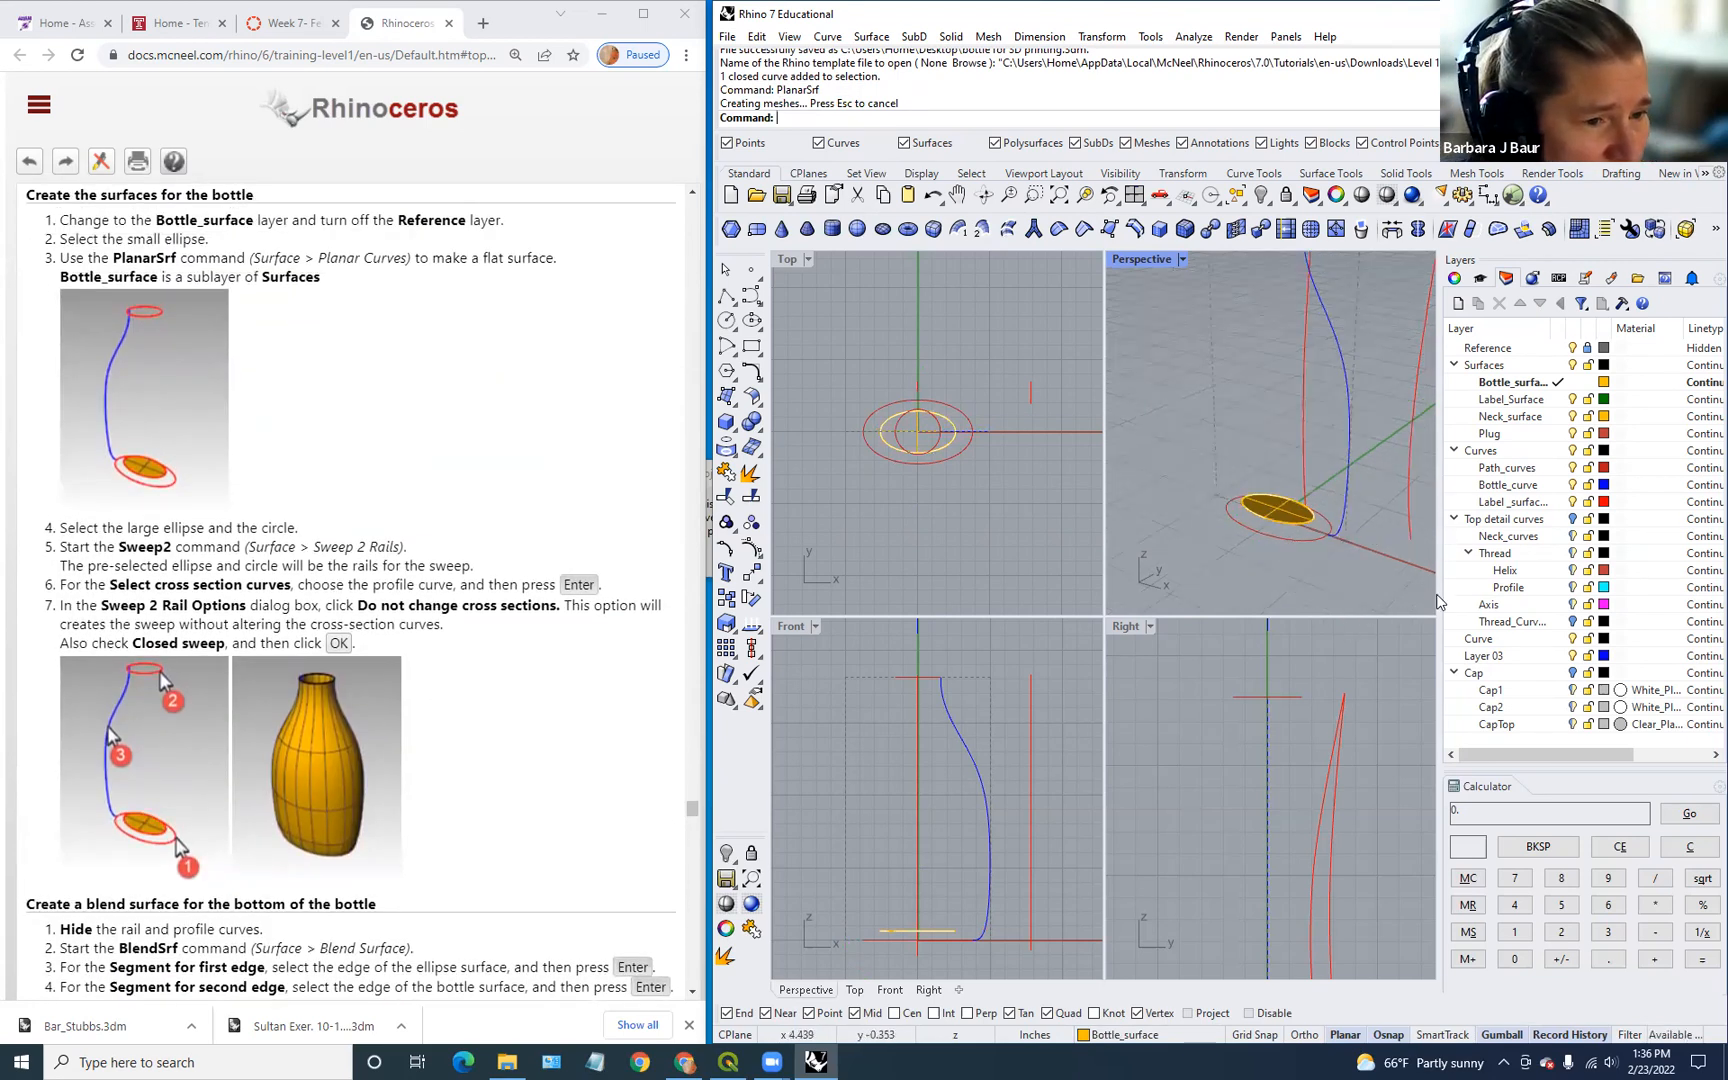
{"action": "scroll", "coordinate": [1390, 522], "scroll_direction": "down", "scroll_amount": 2}
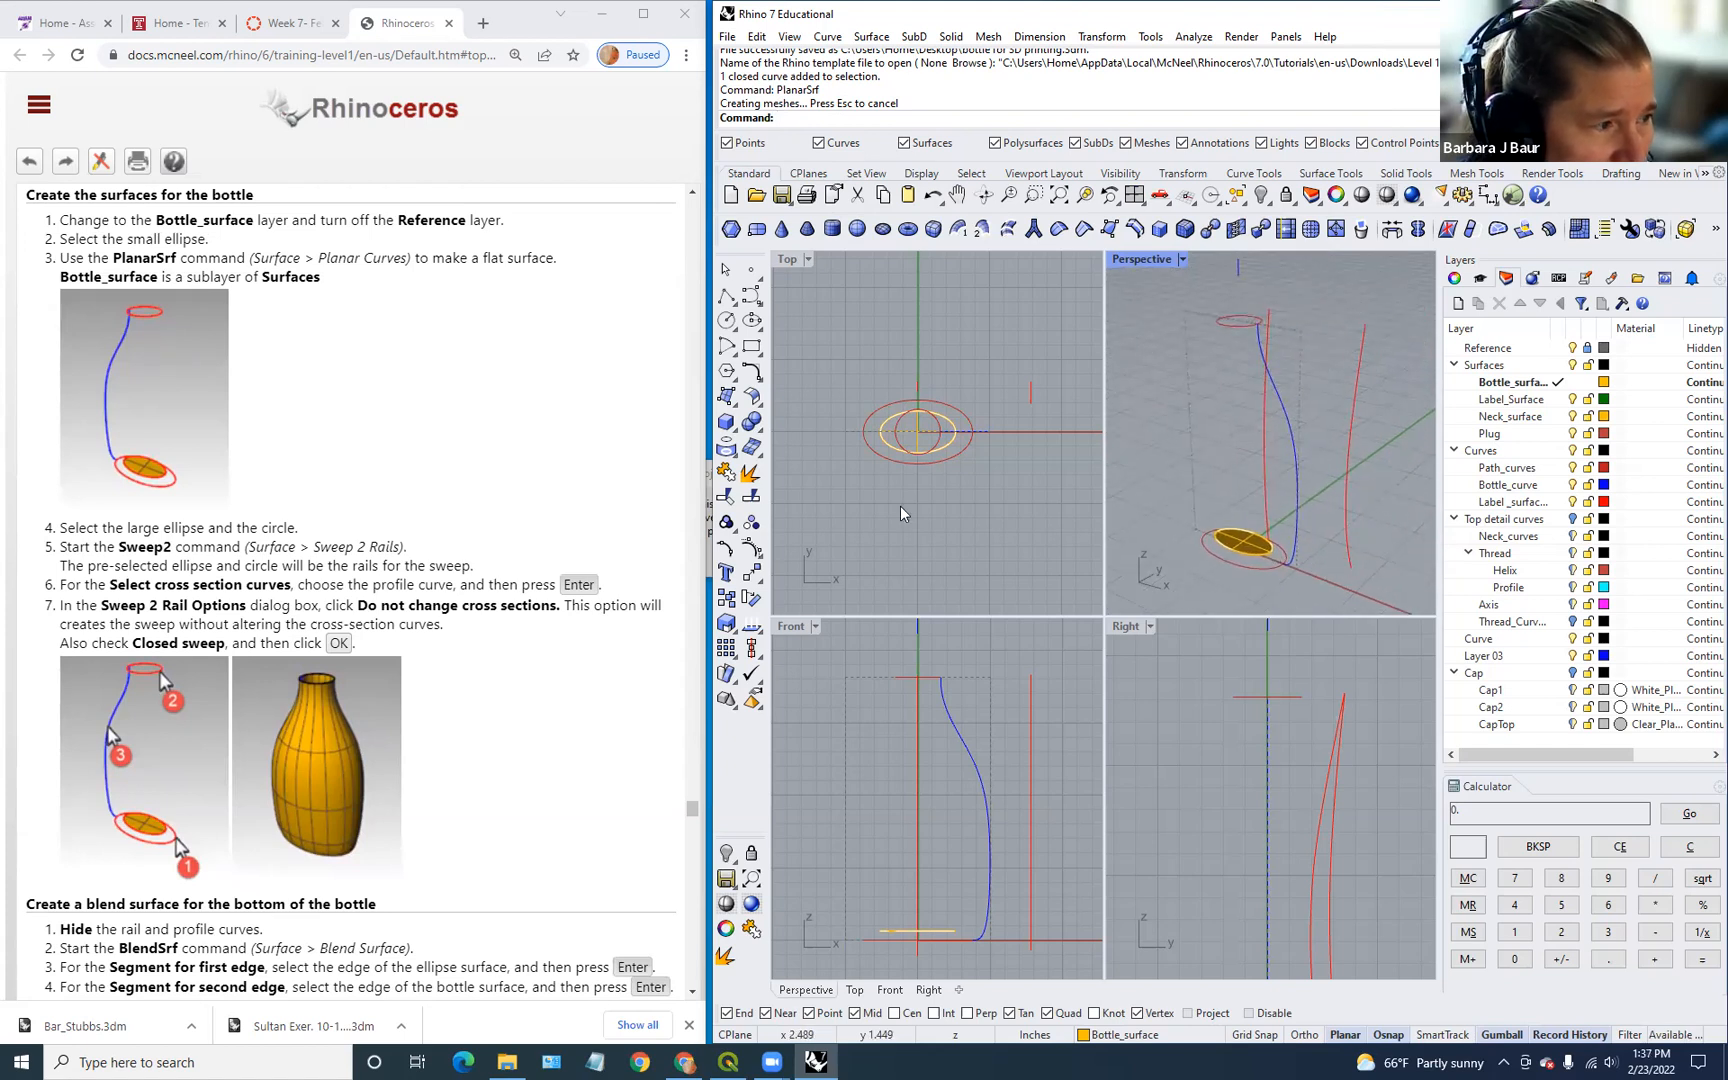
{"action": "right_click_drag", "start_coordinate": [1275, 555], "coordinate": [1268, 554], "text": "shift"}
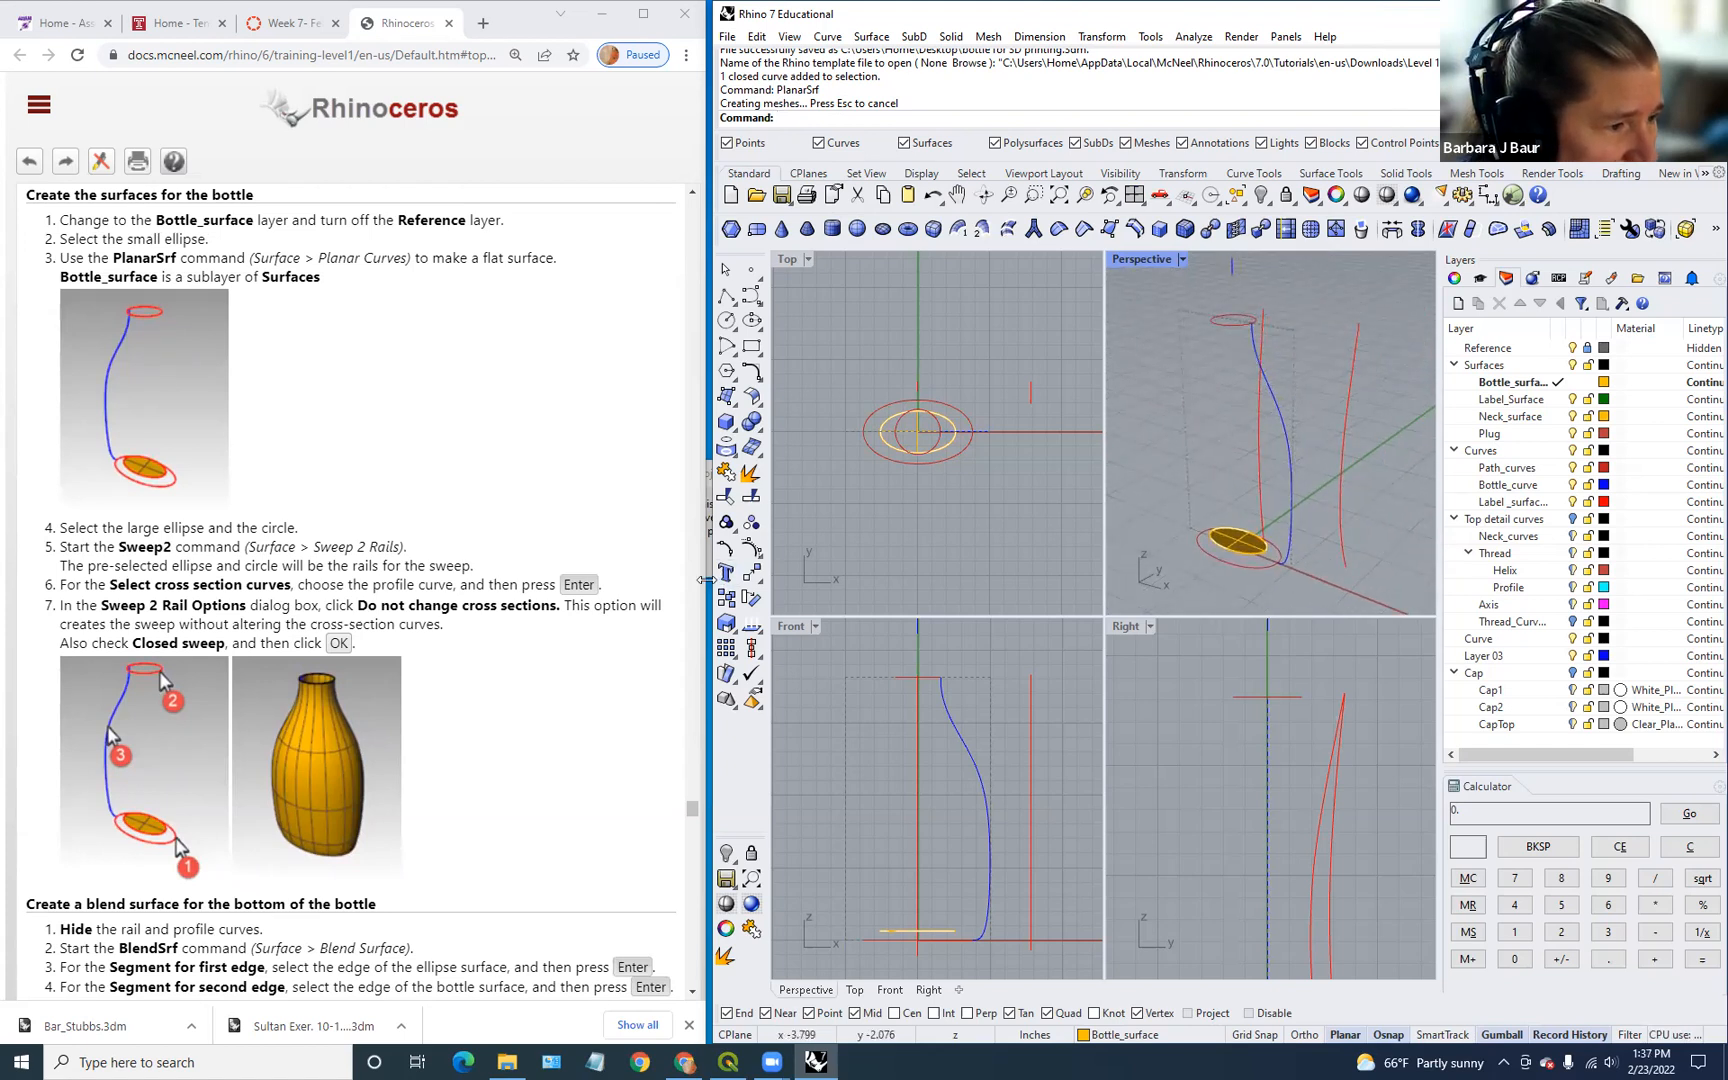
{"action": "left_click_drag", "start_coordinate": [617, 583], "coordinate": [624, 583]}
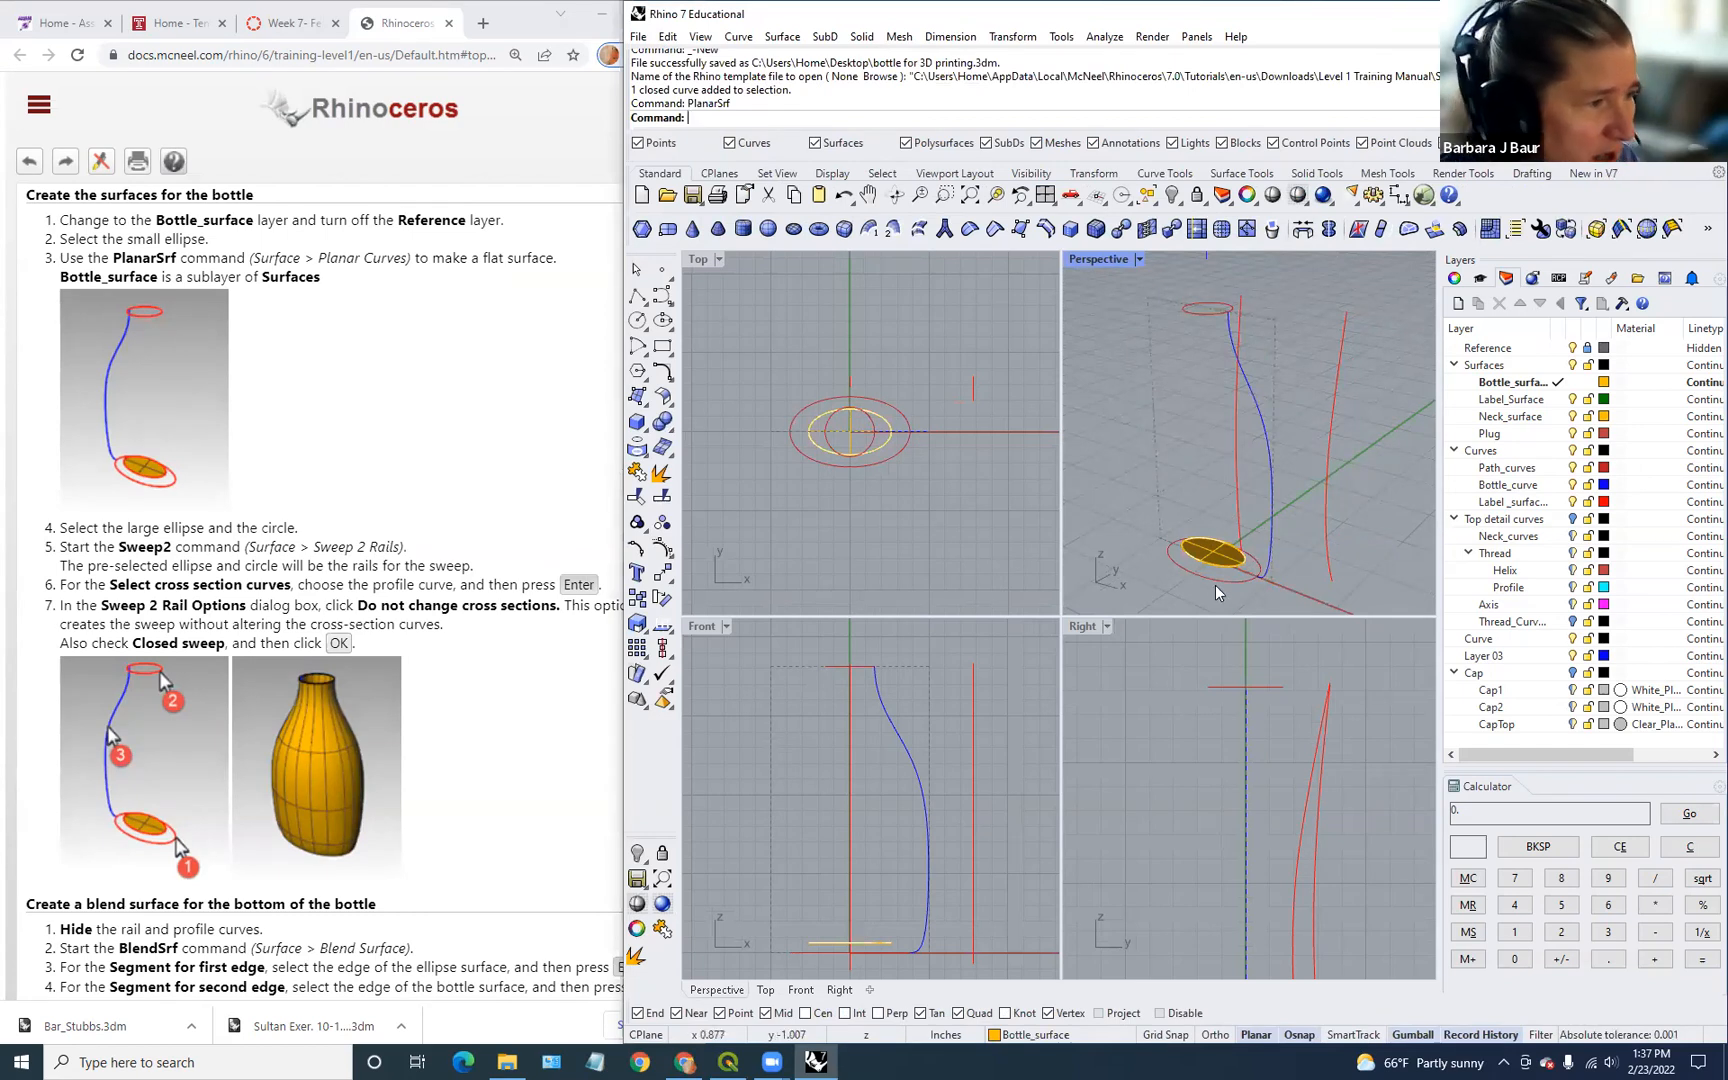
Step: Sweep2 the blue profile along the large base ellipse and neck circle into a closed body
{"action": "type", "text": "swe"}
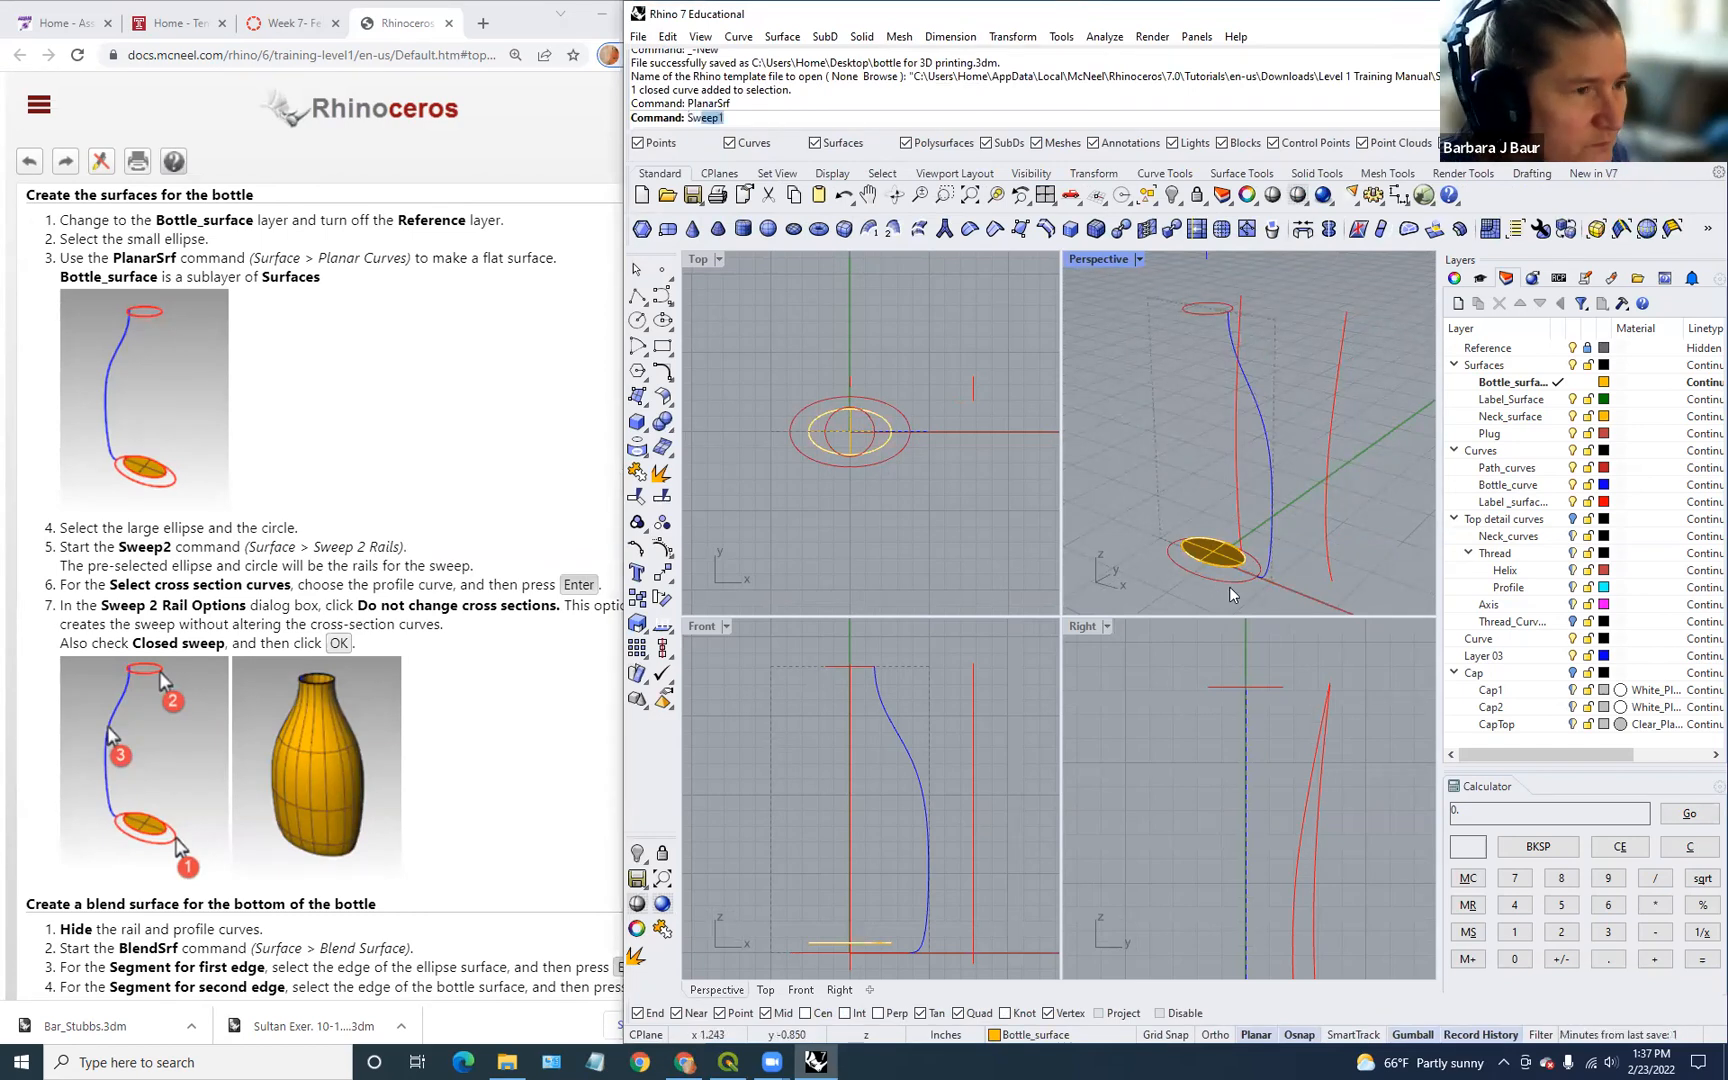
{"action": "type", "text": "ep2"}
{"action": "key", "text": "Return"}
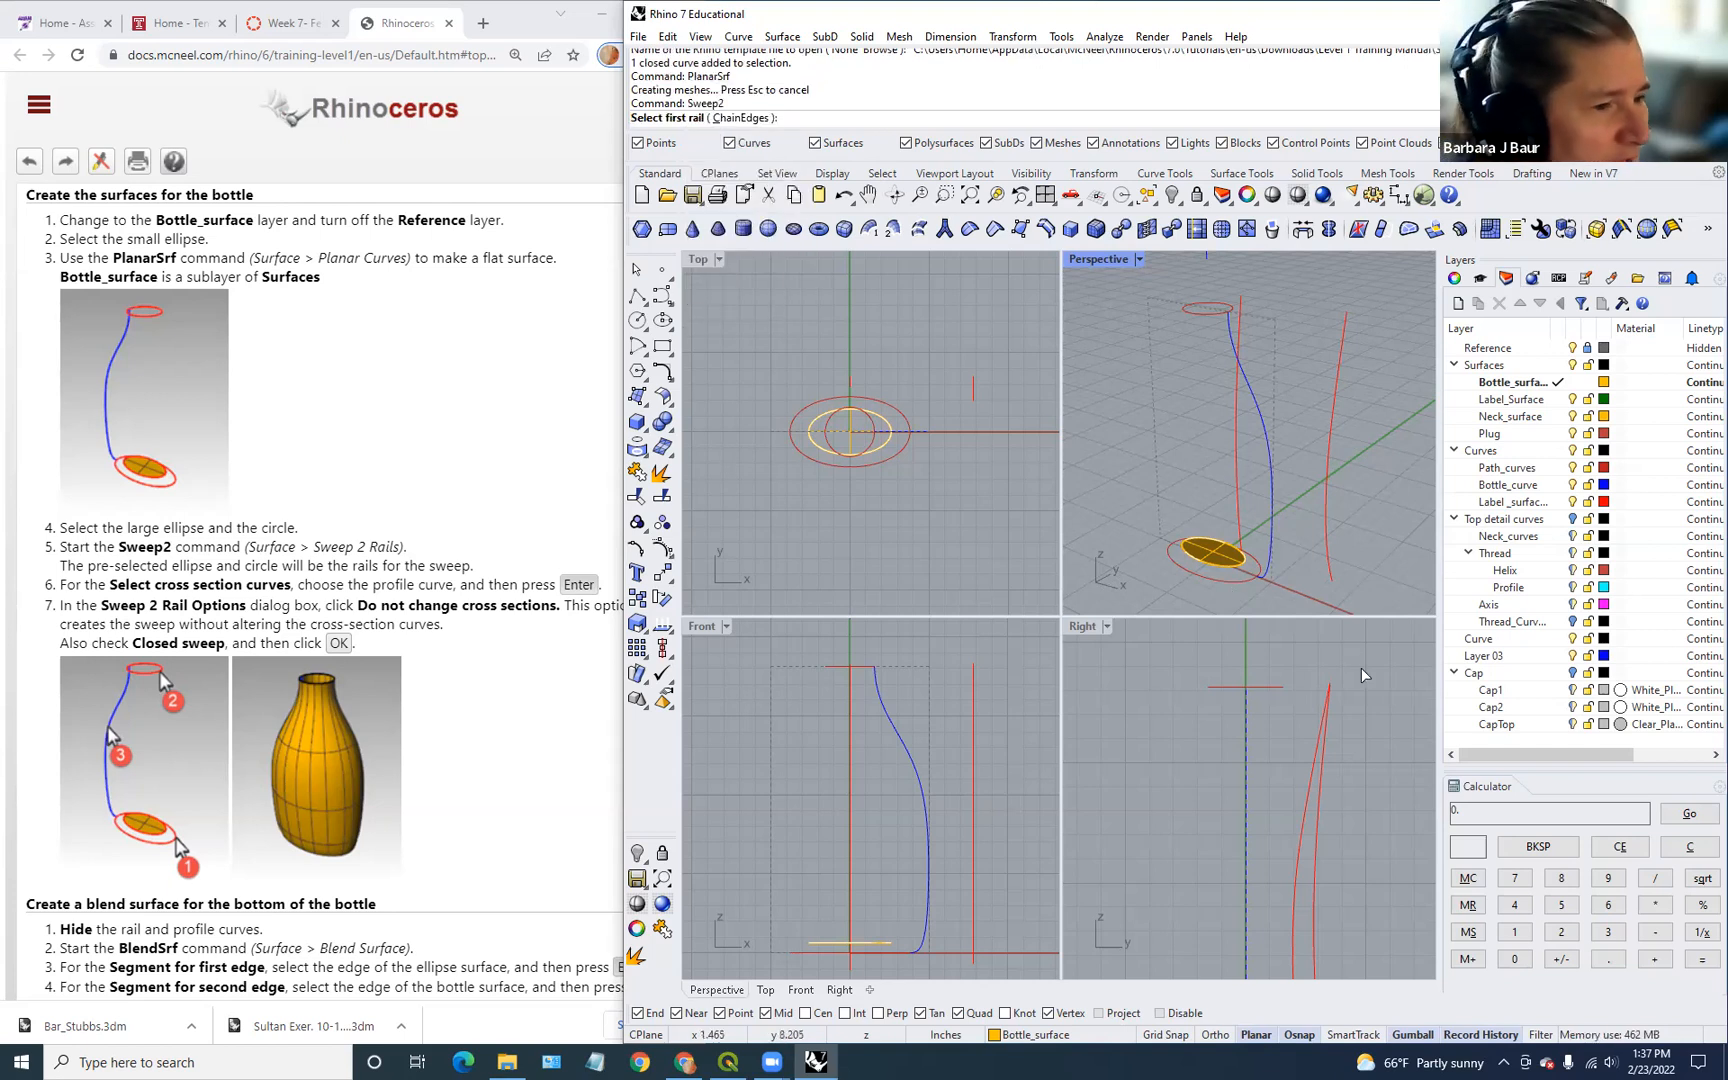
{"action": "left_click", "coordinate": [1243, 579]}
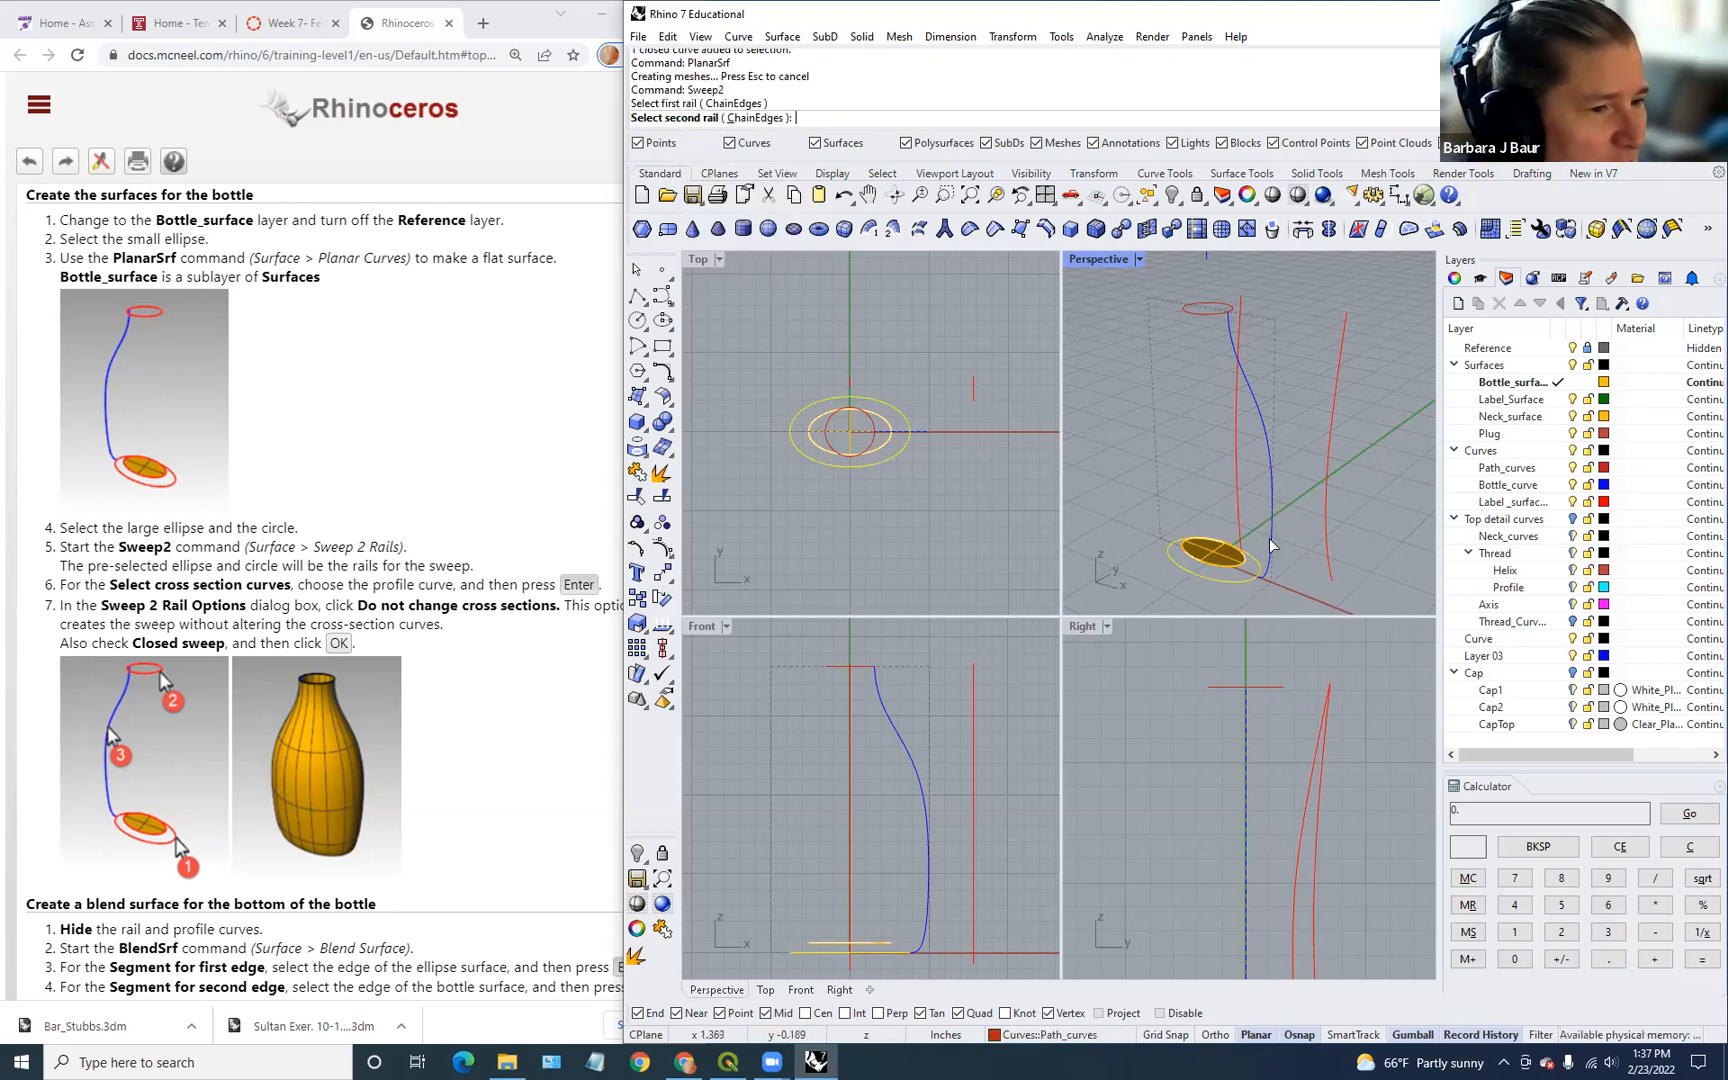
{"action": "left_click", "coordinate": [1205, 314]}
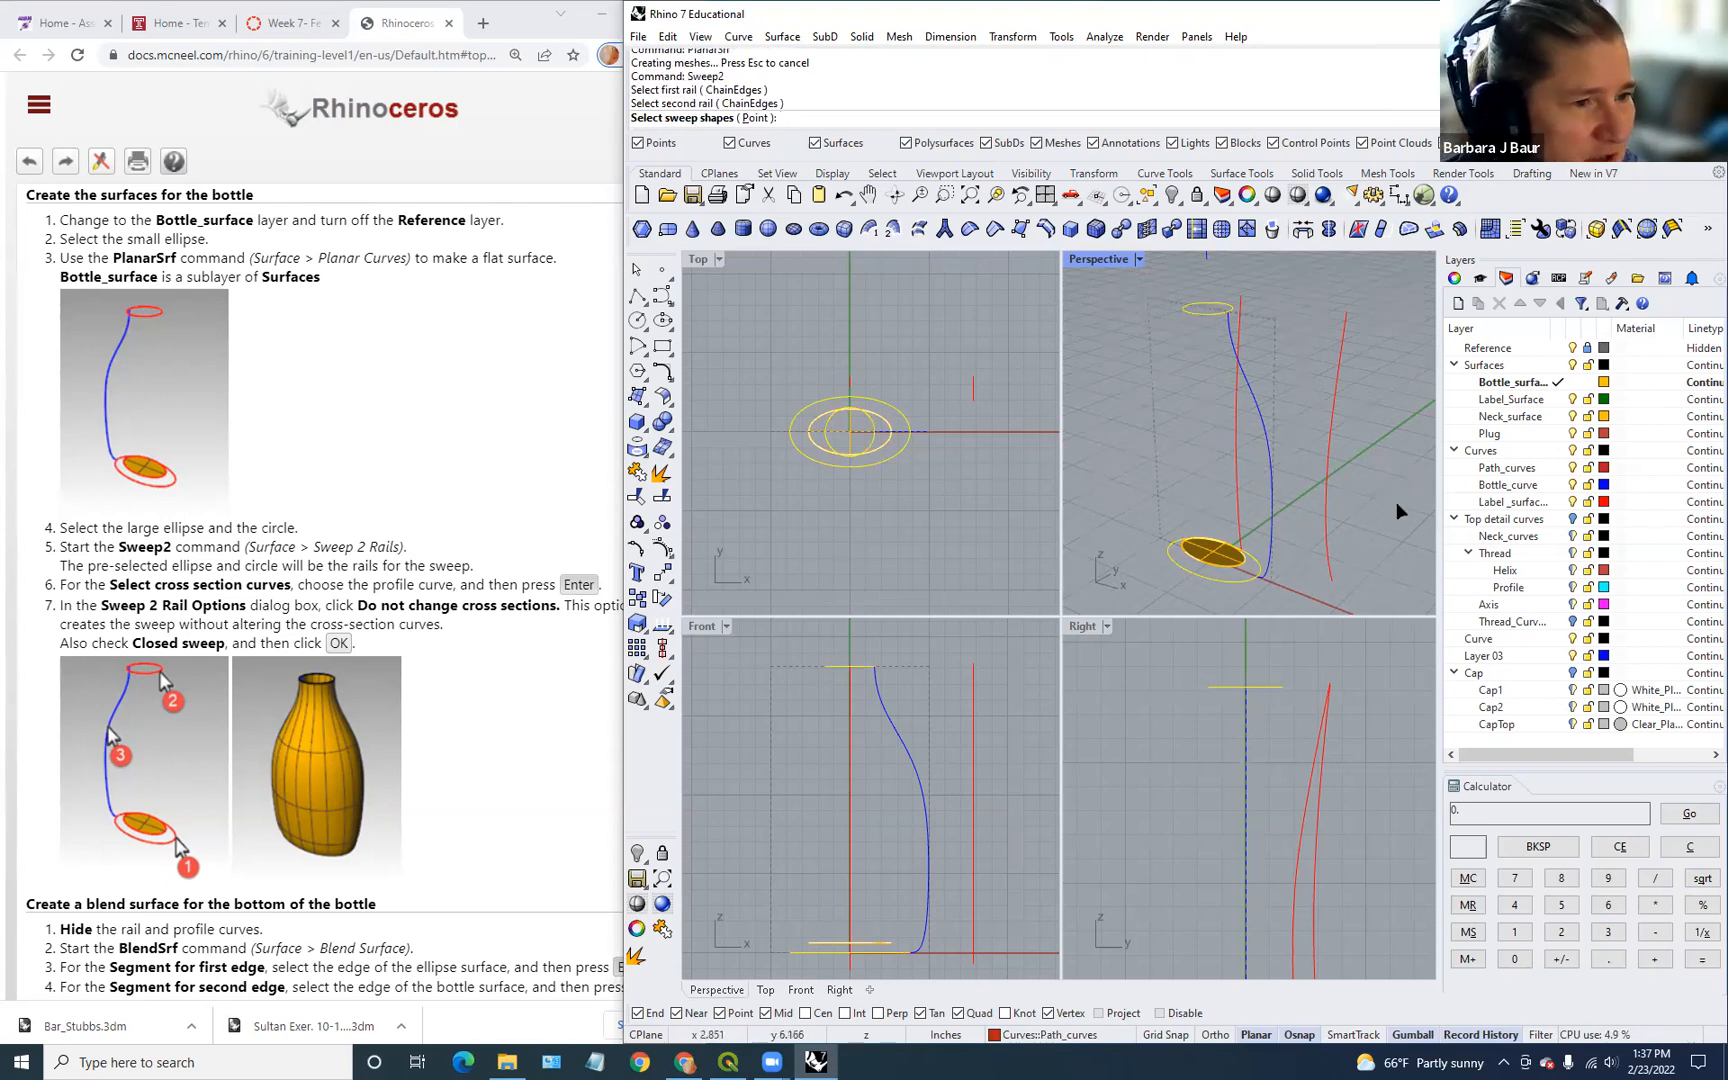
{"action": "left_click", "coordinate": [1266, 468]}
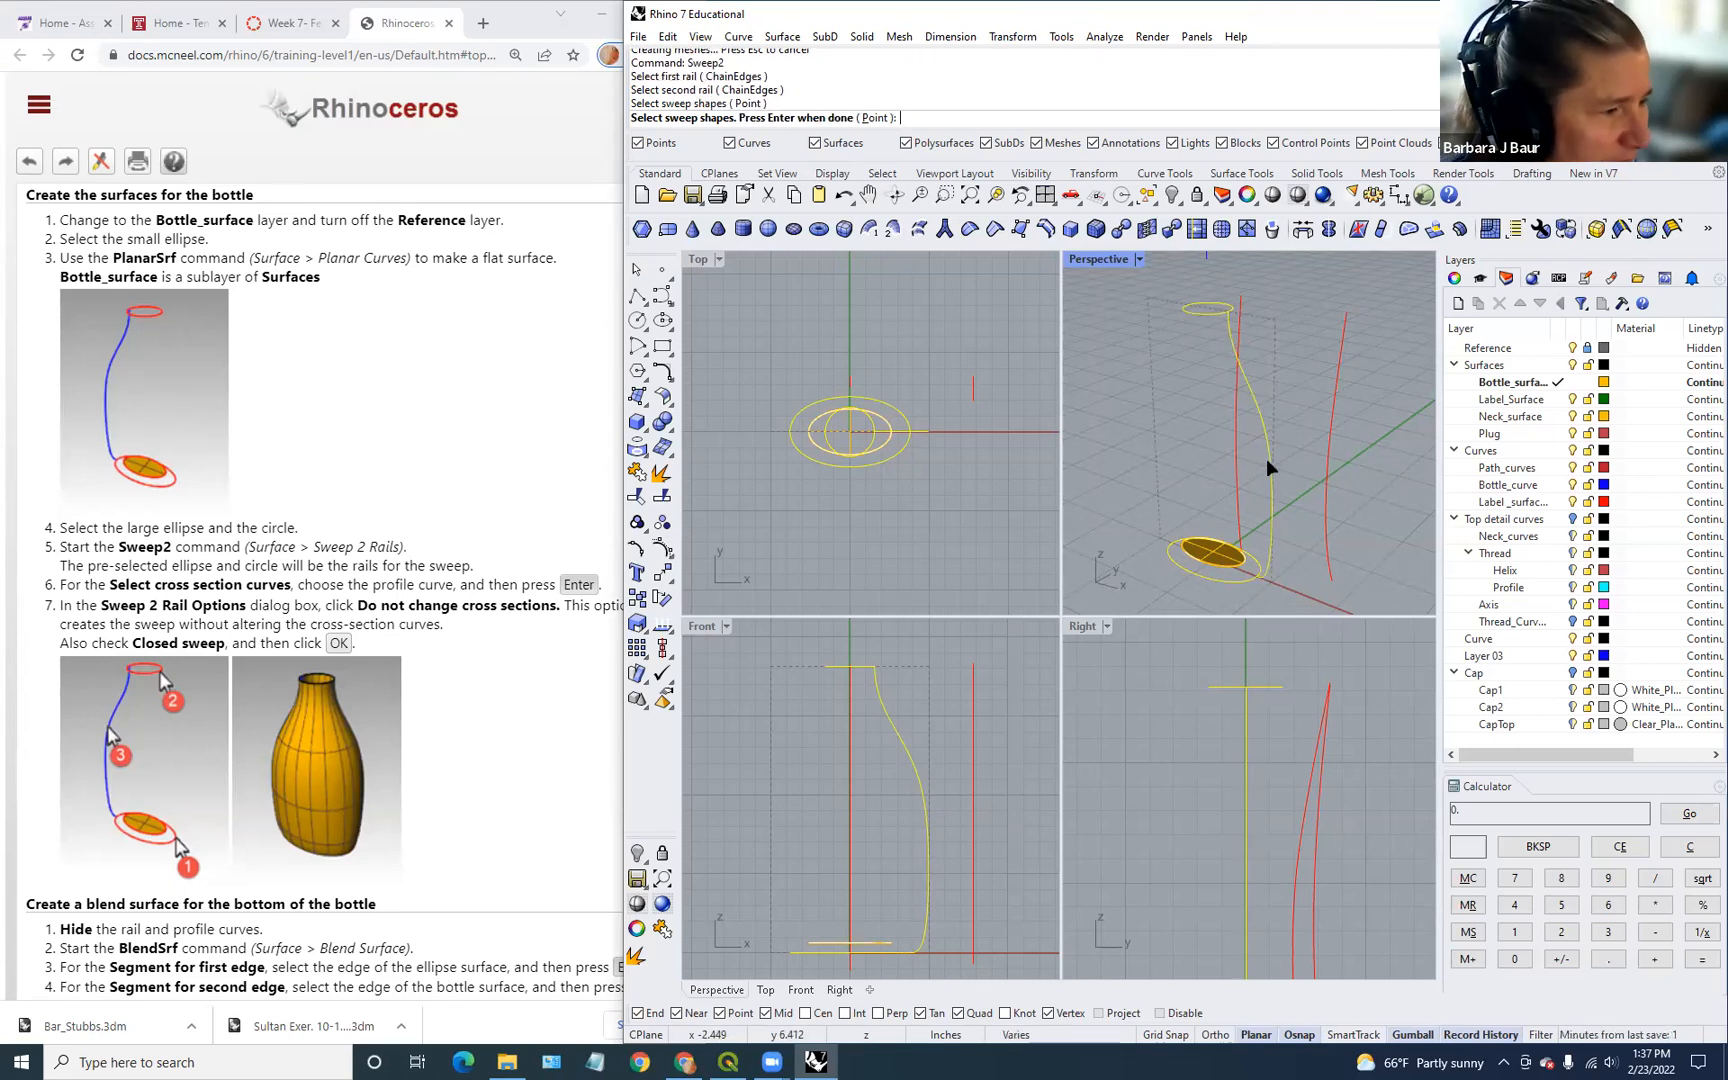
{"action": "key", "text": "Return"}
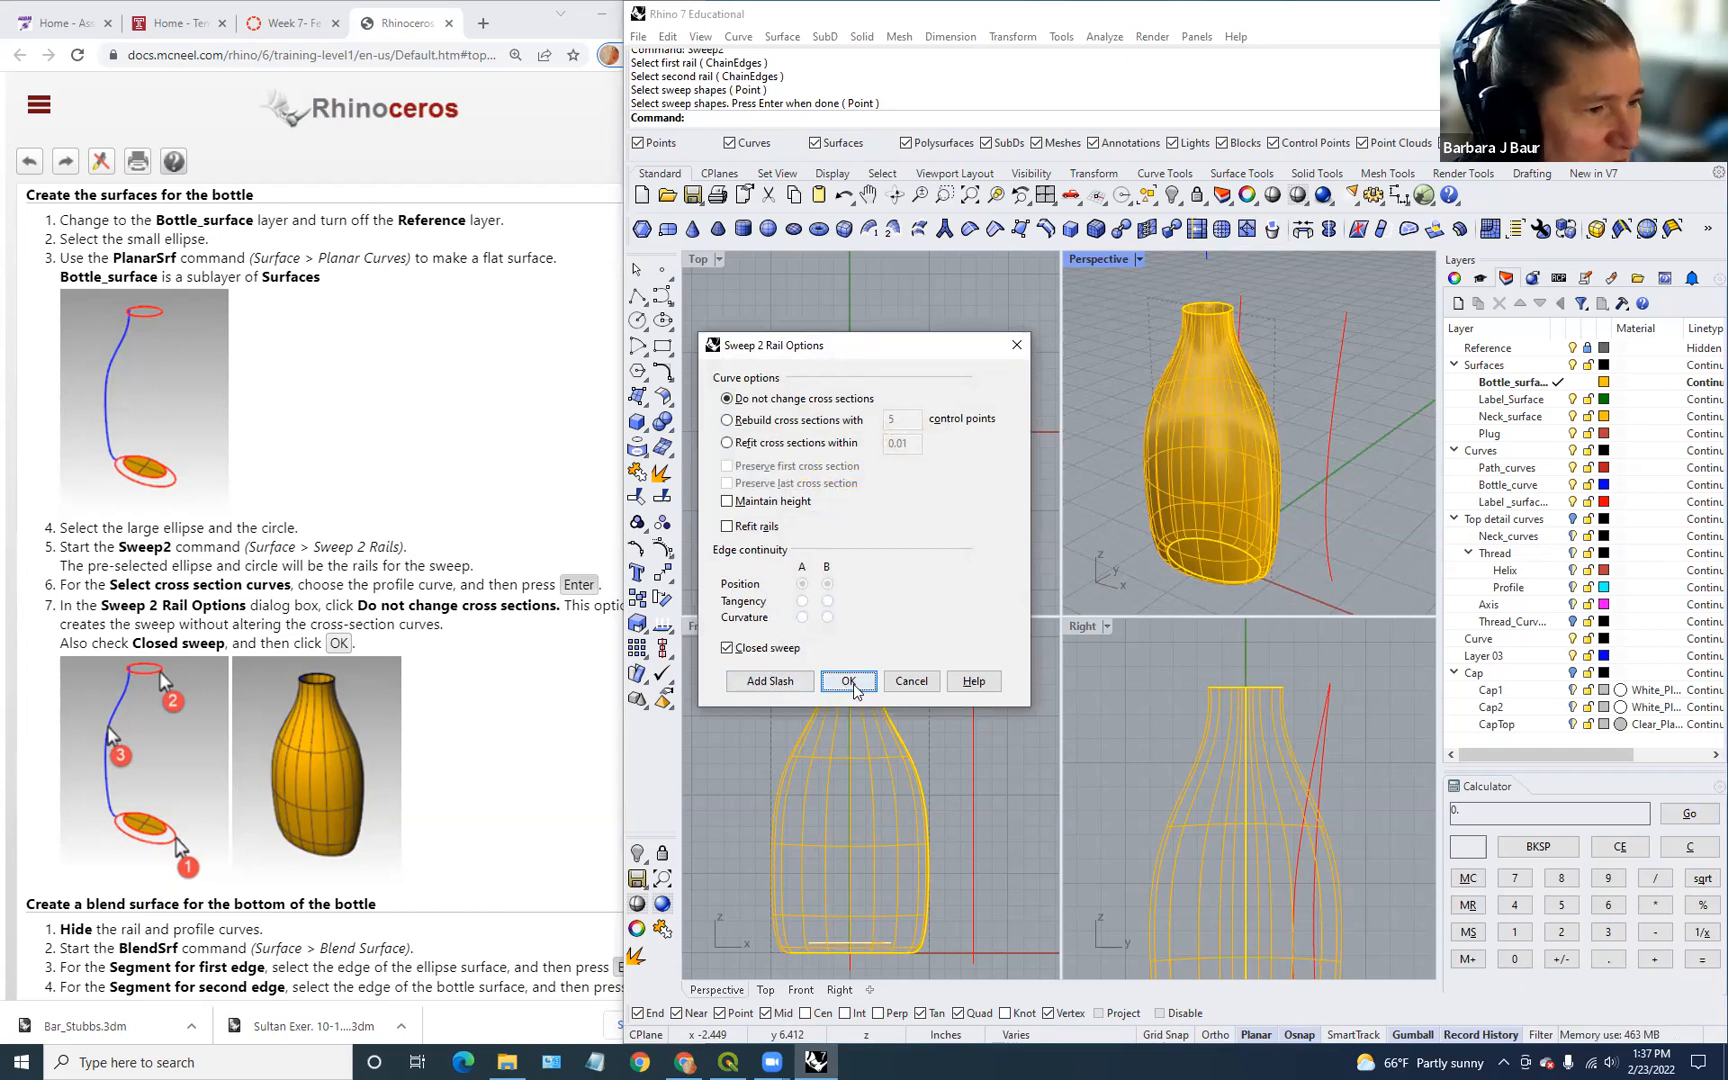
{"action": "left_click", "coordinate": [848, 680]}
{"action": "right_click_drag", "start_coordinate": [1266, 521], "coordinate": [1303, 495]}
{"action": "scroll", "coordinate": [396, 796], "scroll_direction": "down", "scroll_amount": 4}
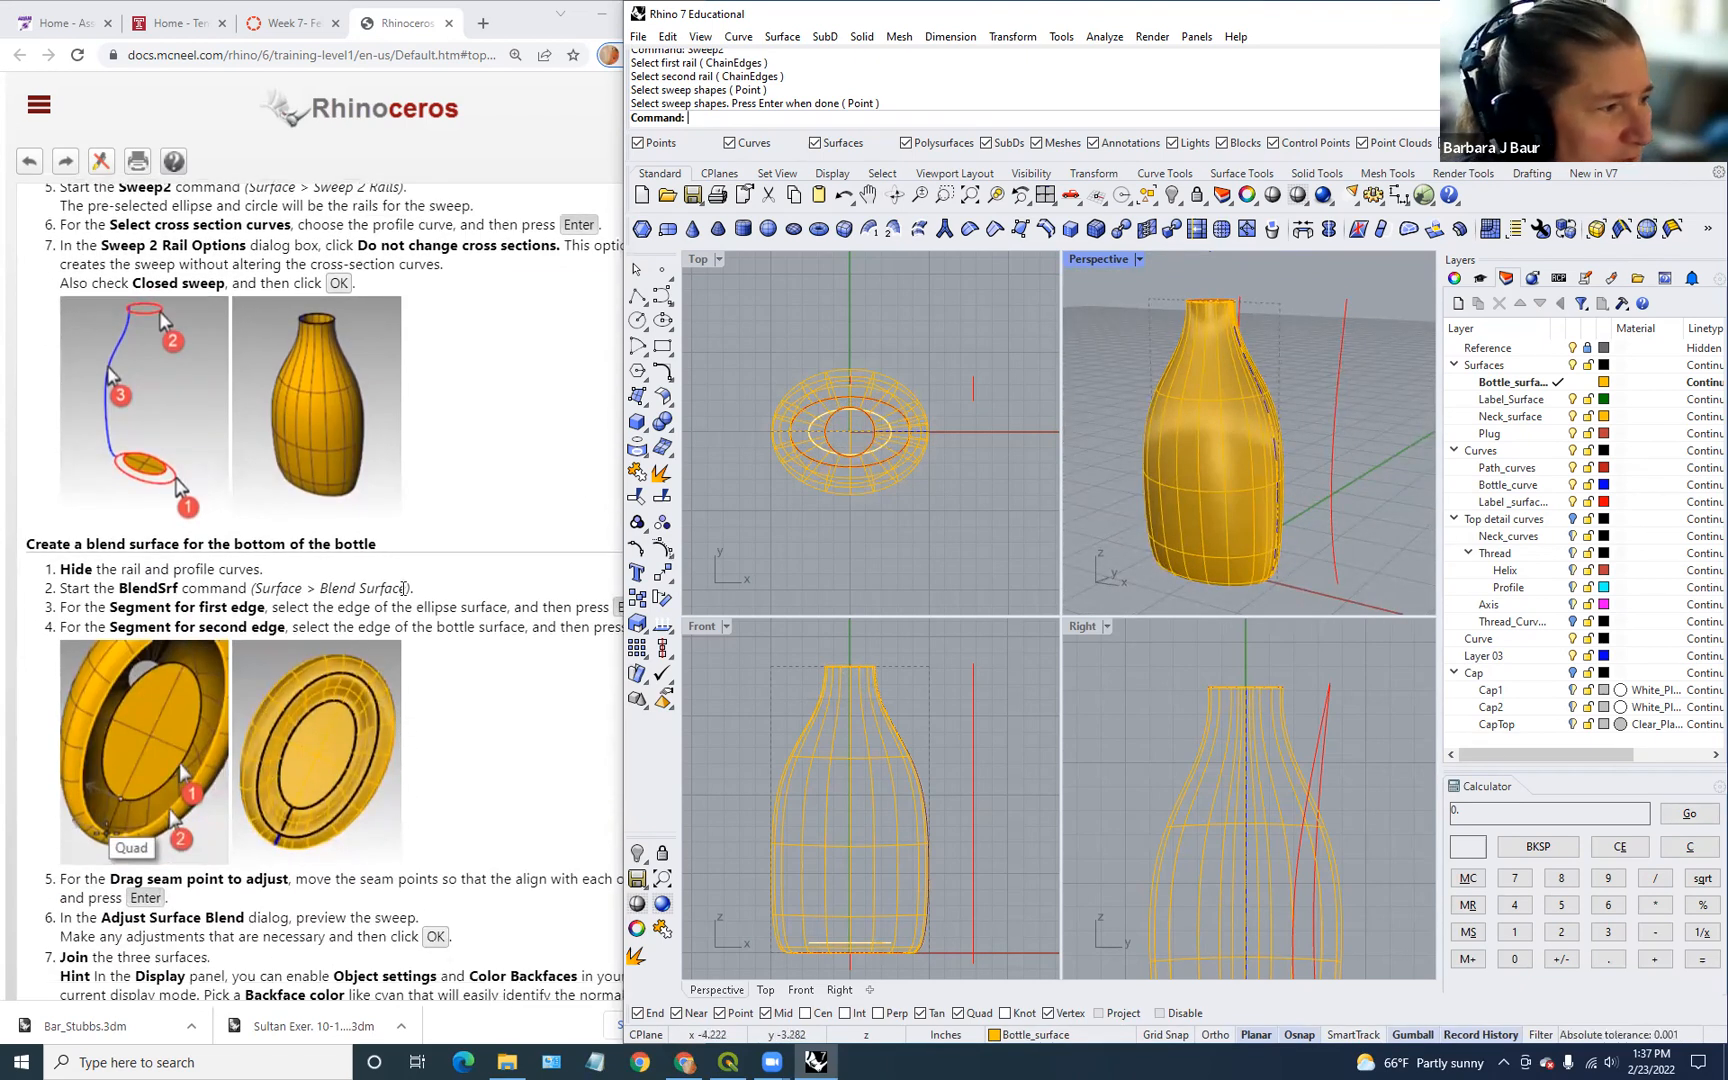
{"action": "scroll", "coordinate": [365, 545], "scroll_direction": "down", "scroll_amount": 1}
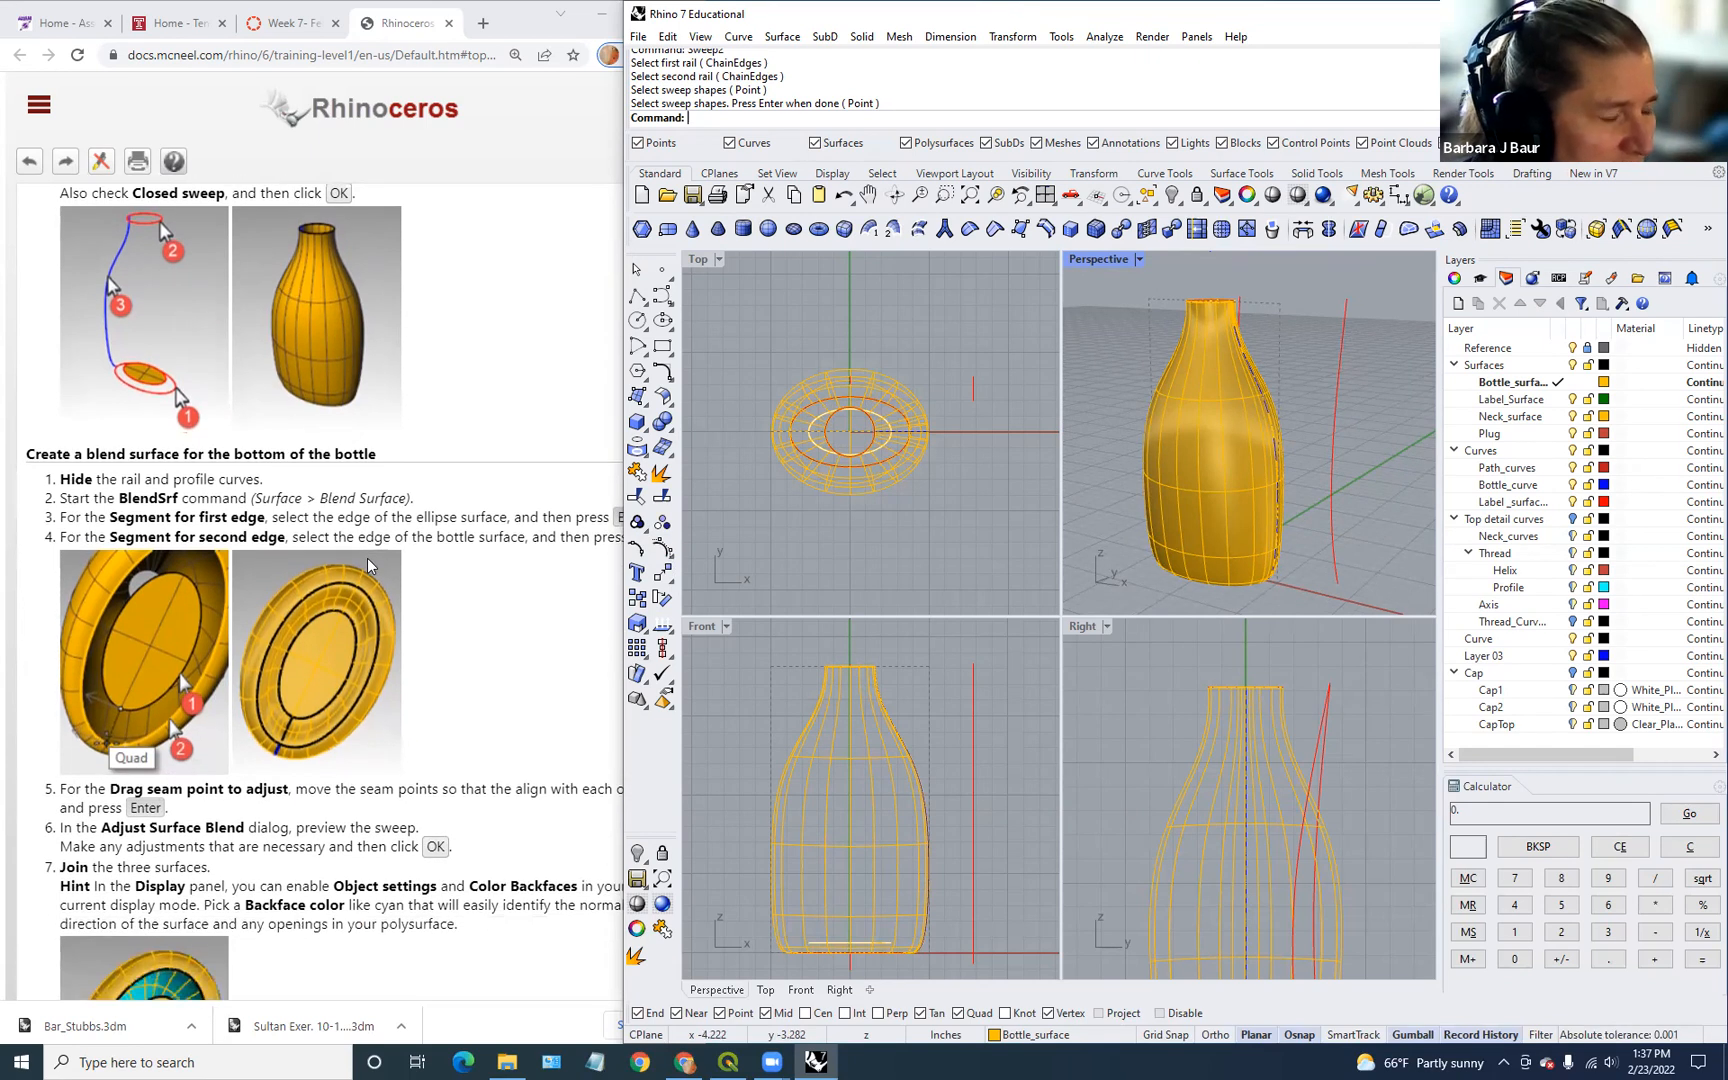
{"action": "scroll", "coordinate": [1218, 598], "scroll_direction": "up", "scroll_amount": 2}
Step: Orbit and zoom Perspective to look up at the gap under the bottle's base
{"action": "scroll", "coordinate": [1222, 596], "scroll_direction": "down", "scroll_amount": 2}
{"action": "scroll", "coordinate": [1338, 532], "scroll_direction": "down", "scroll_amount": 2}
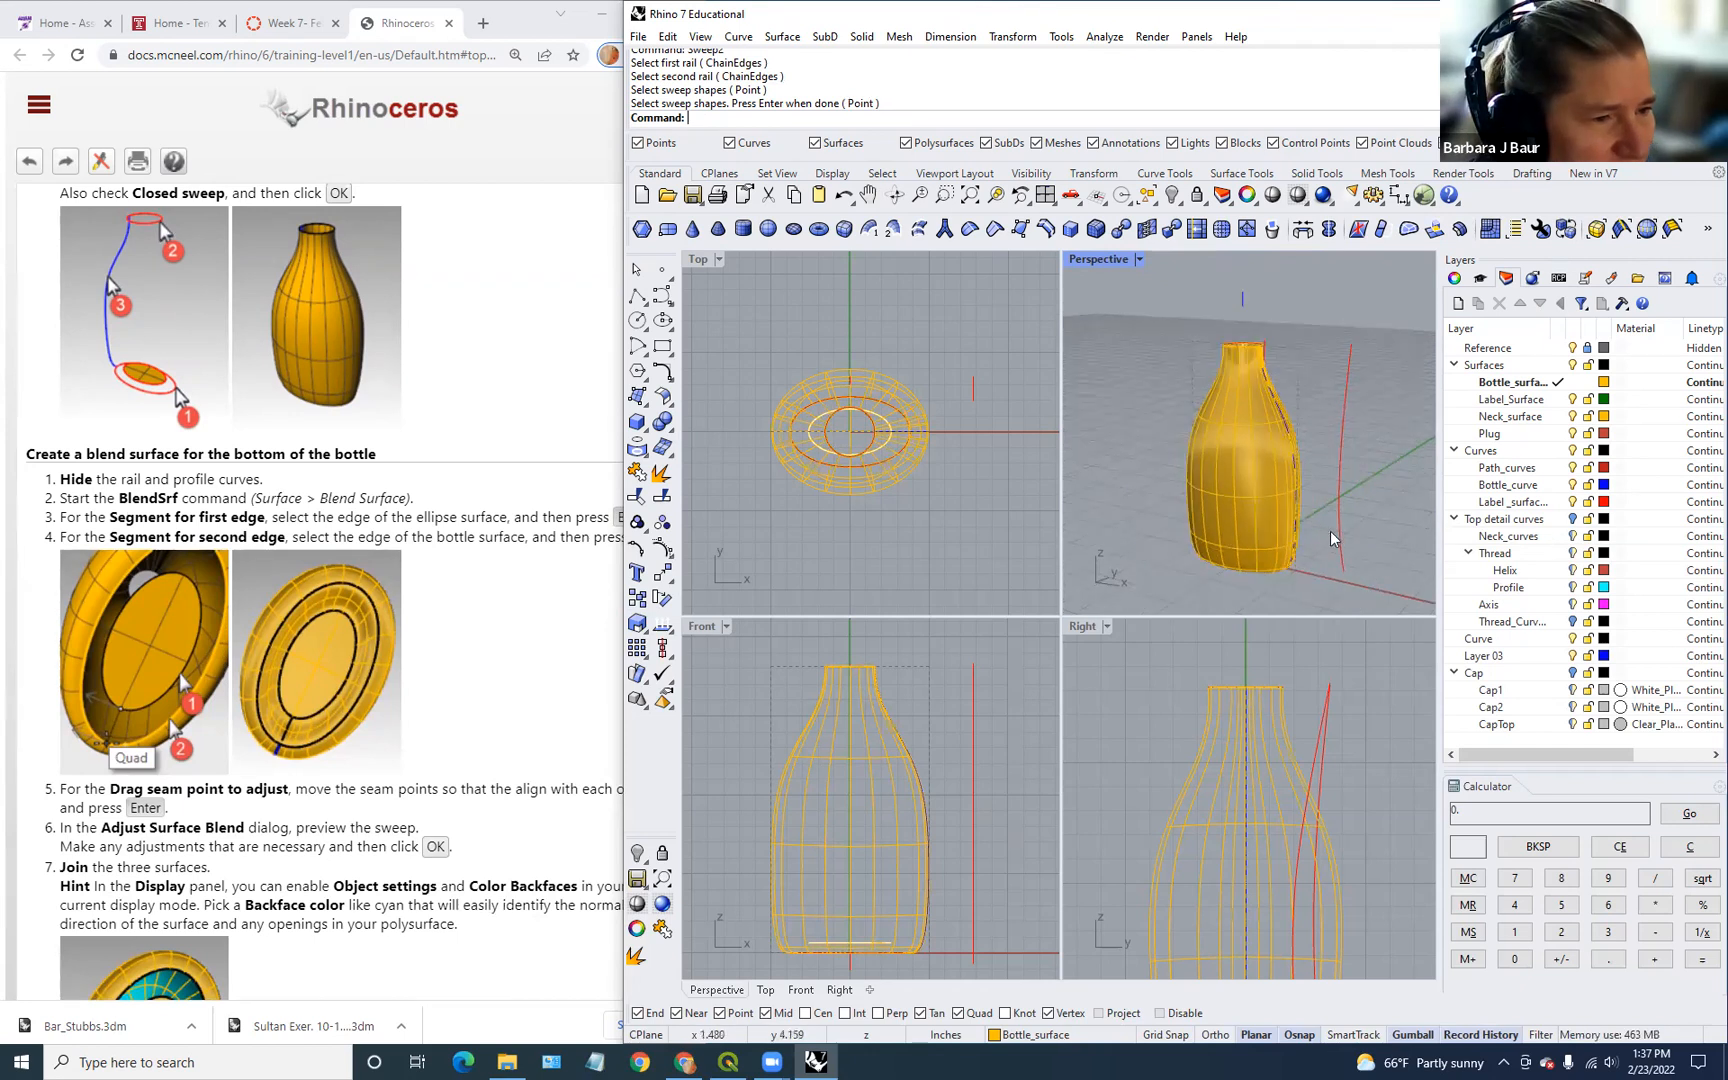
{"action": "right_click_drag", "start_coordinate": [1256, 556], "coordinate": [1258, 529]}
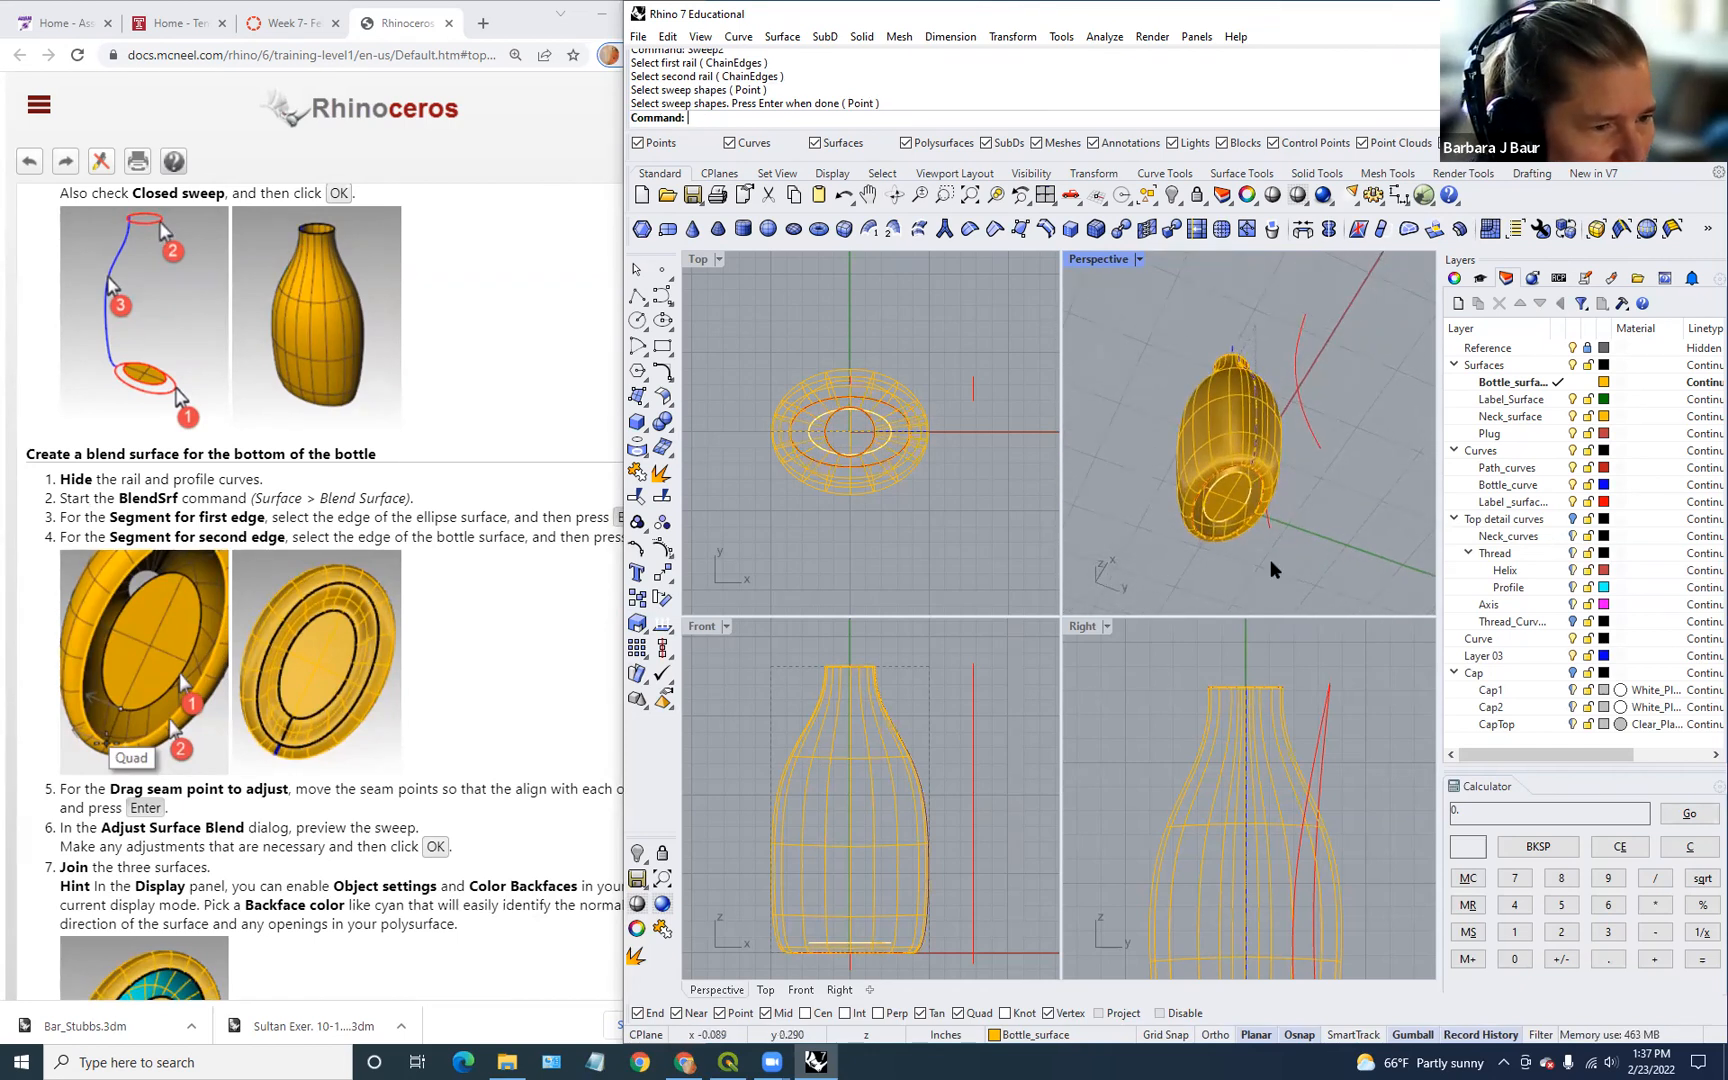
{"action": "scroll", "coordinate": [1233, 550], "scroll_direction": "up", "scroll_amount": 3}
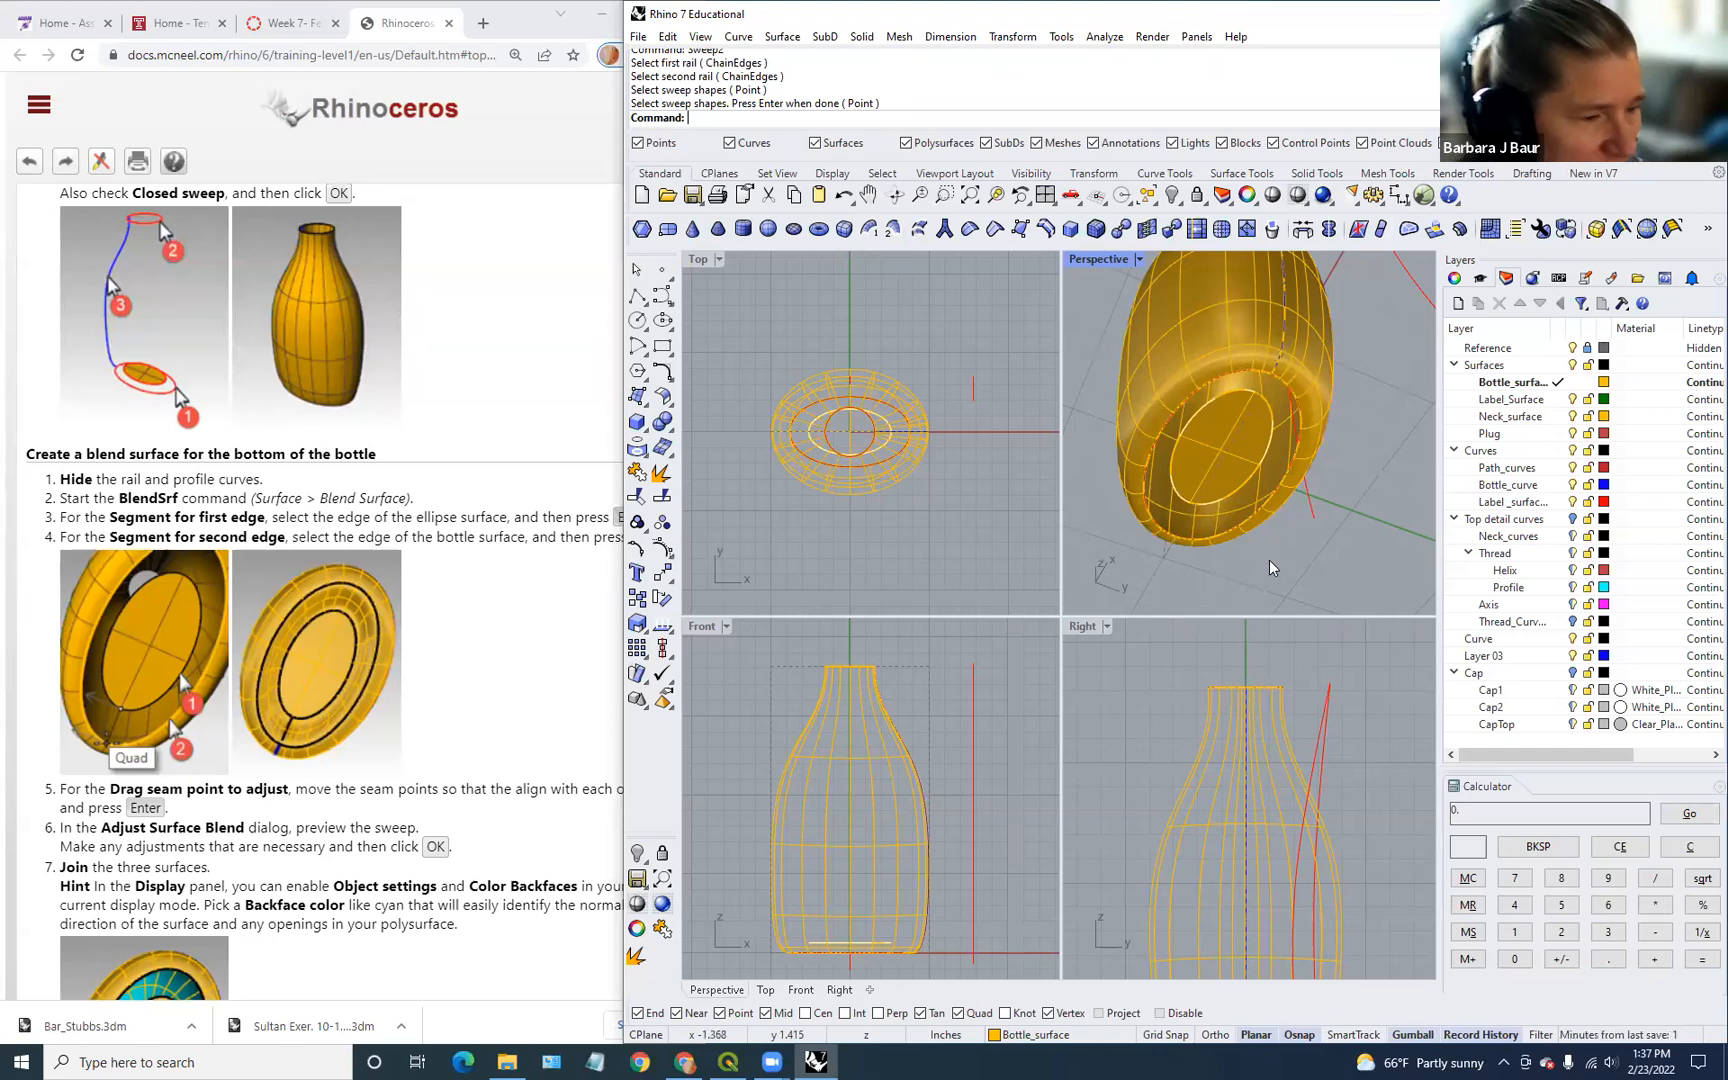
{"action": "right_click_drag", "start_coordinate": [1269, 560], "coordinate": [1262, 560]}
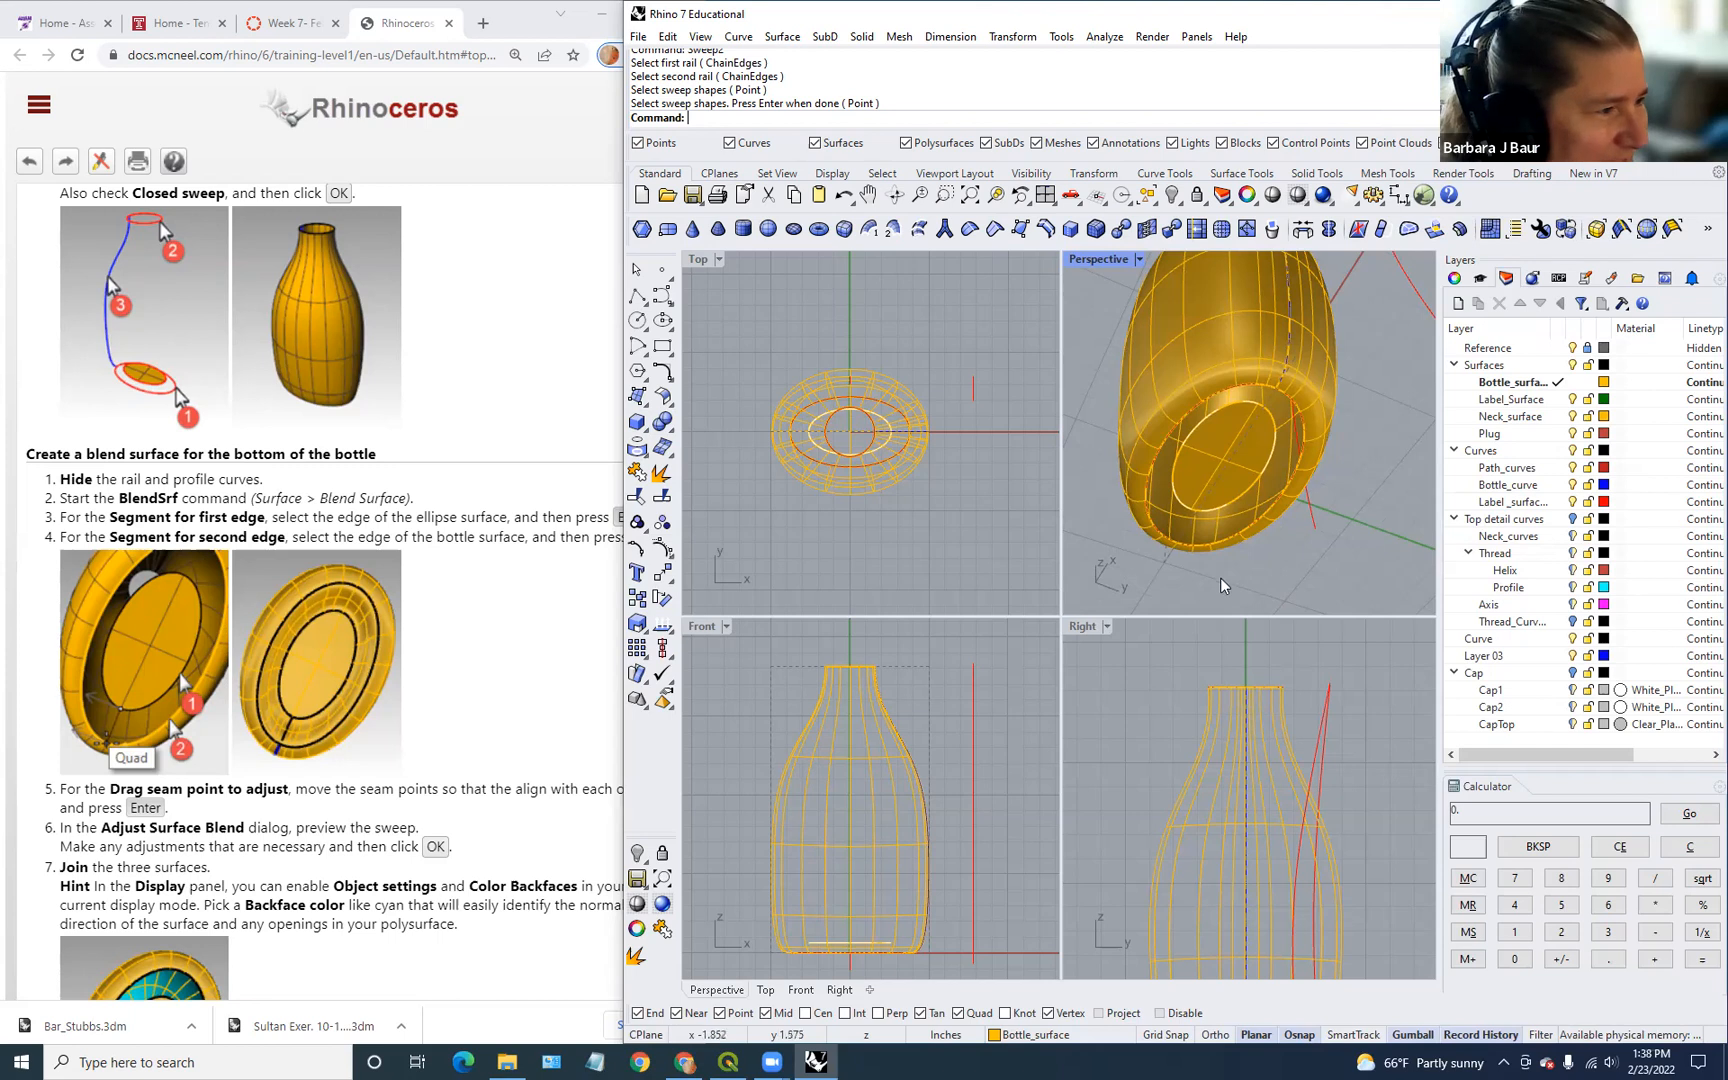
{"action": "type", "text": "Blend"}
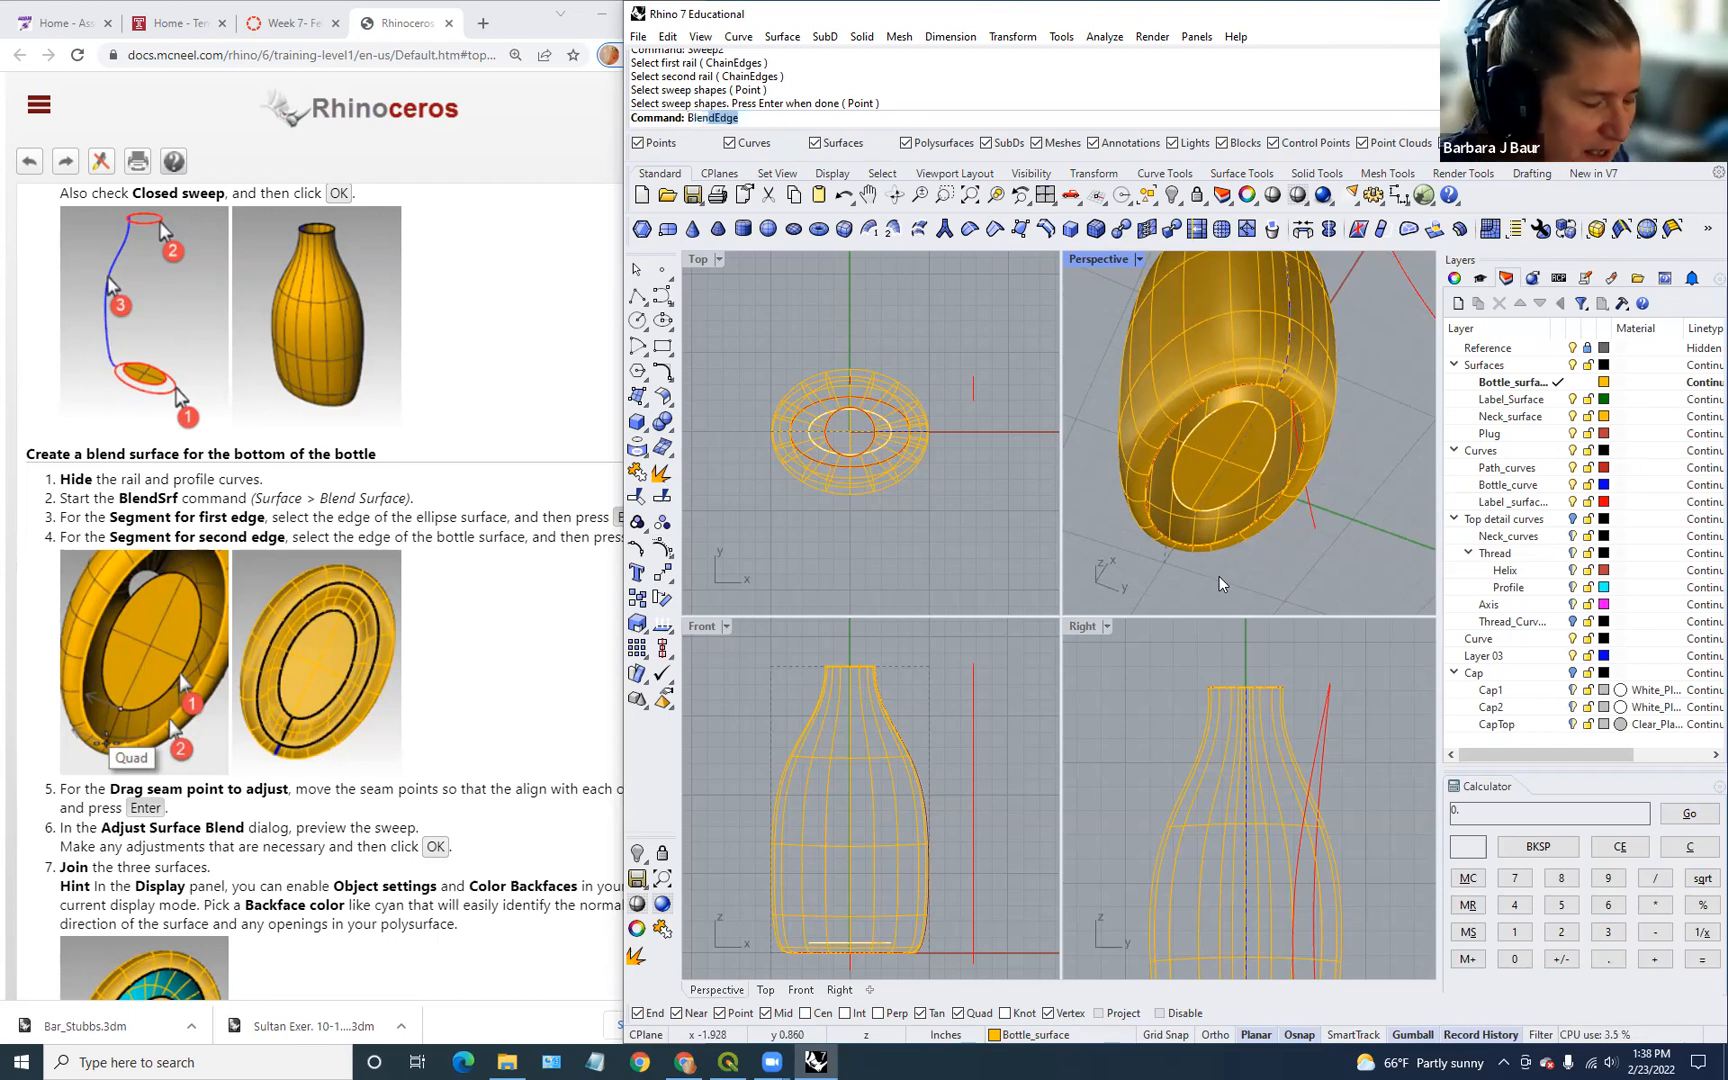
{"action": "type", "text": "Srf"}
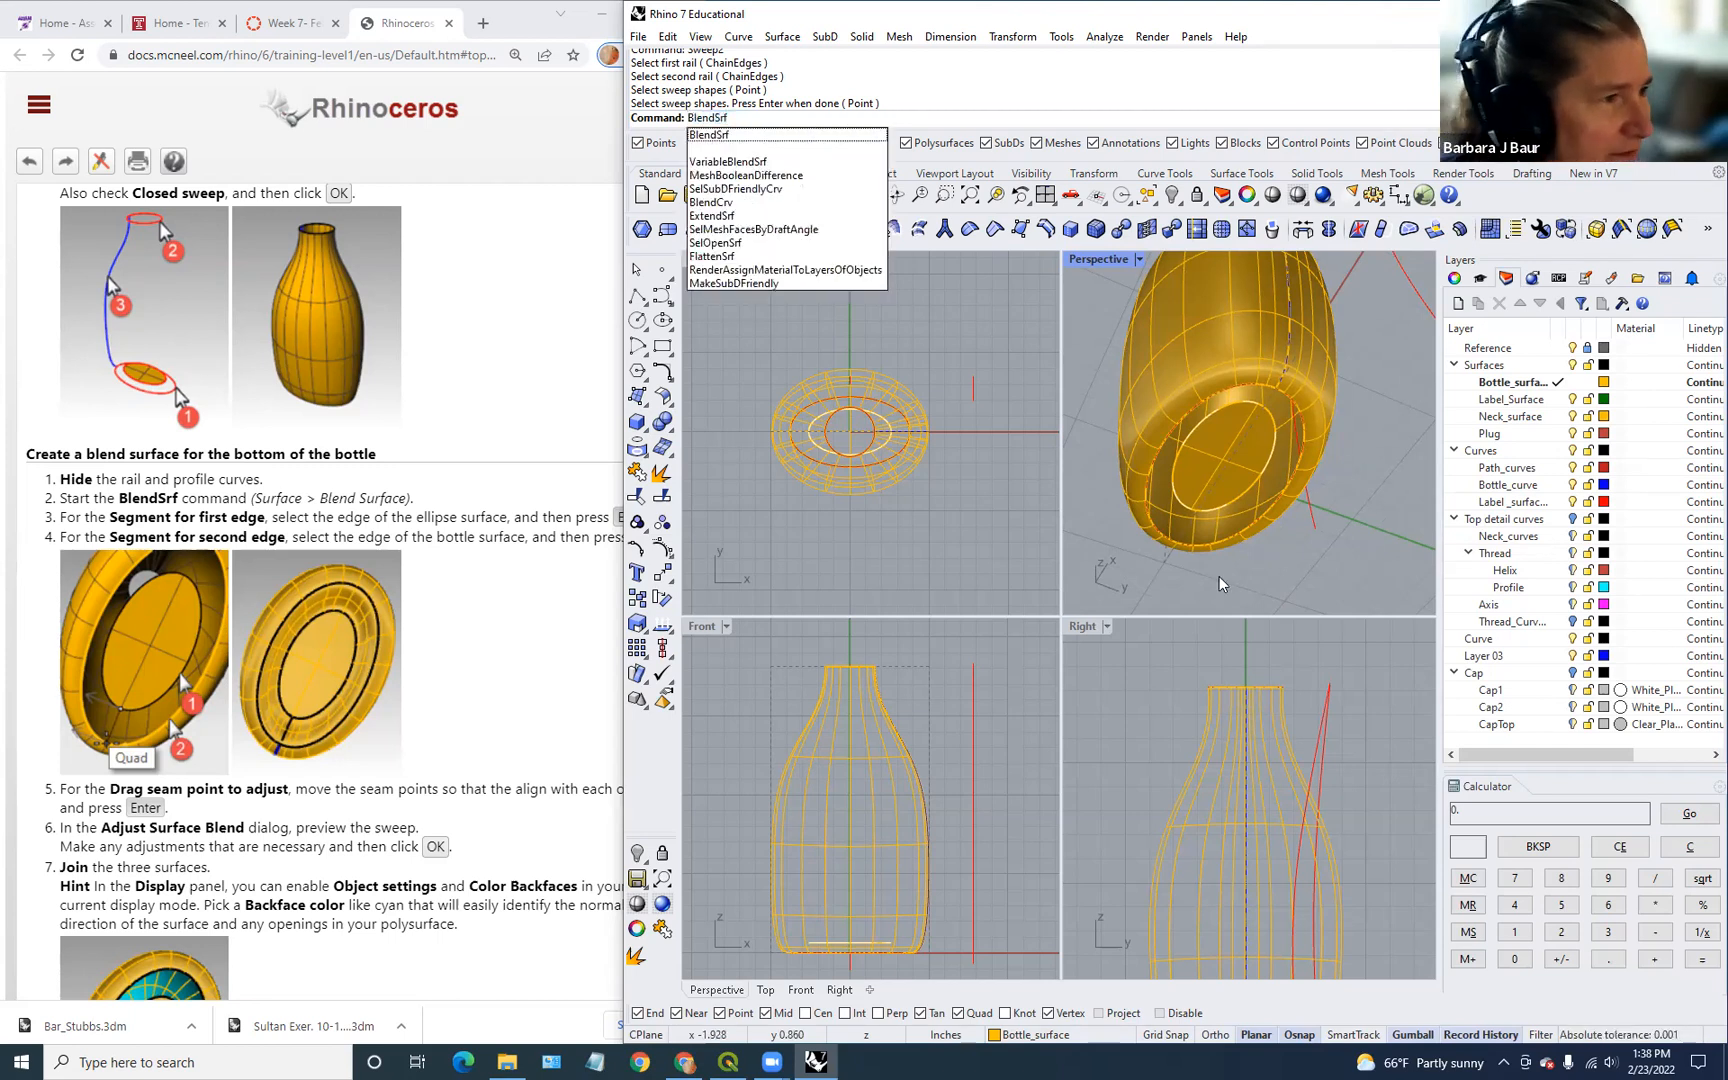
Step: Blend from the flat base ellipse's edge to the bottle body's bottom edge, accepting the seams
{"action": "key", "text": "Return"}
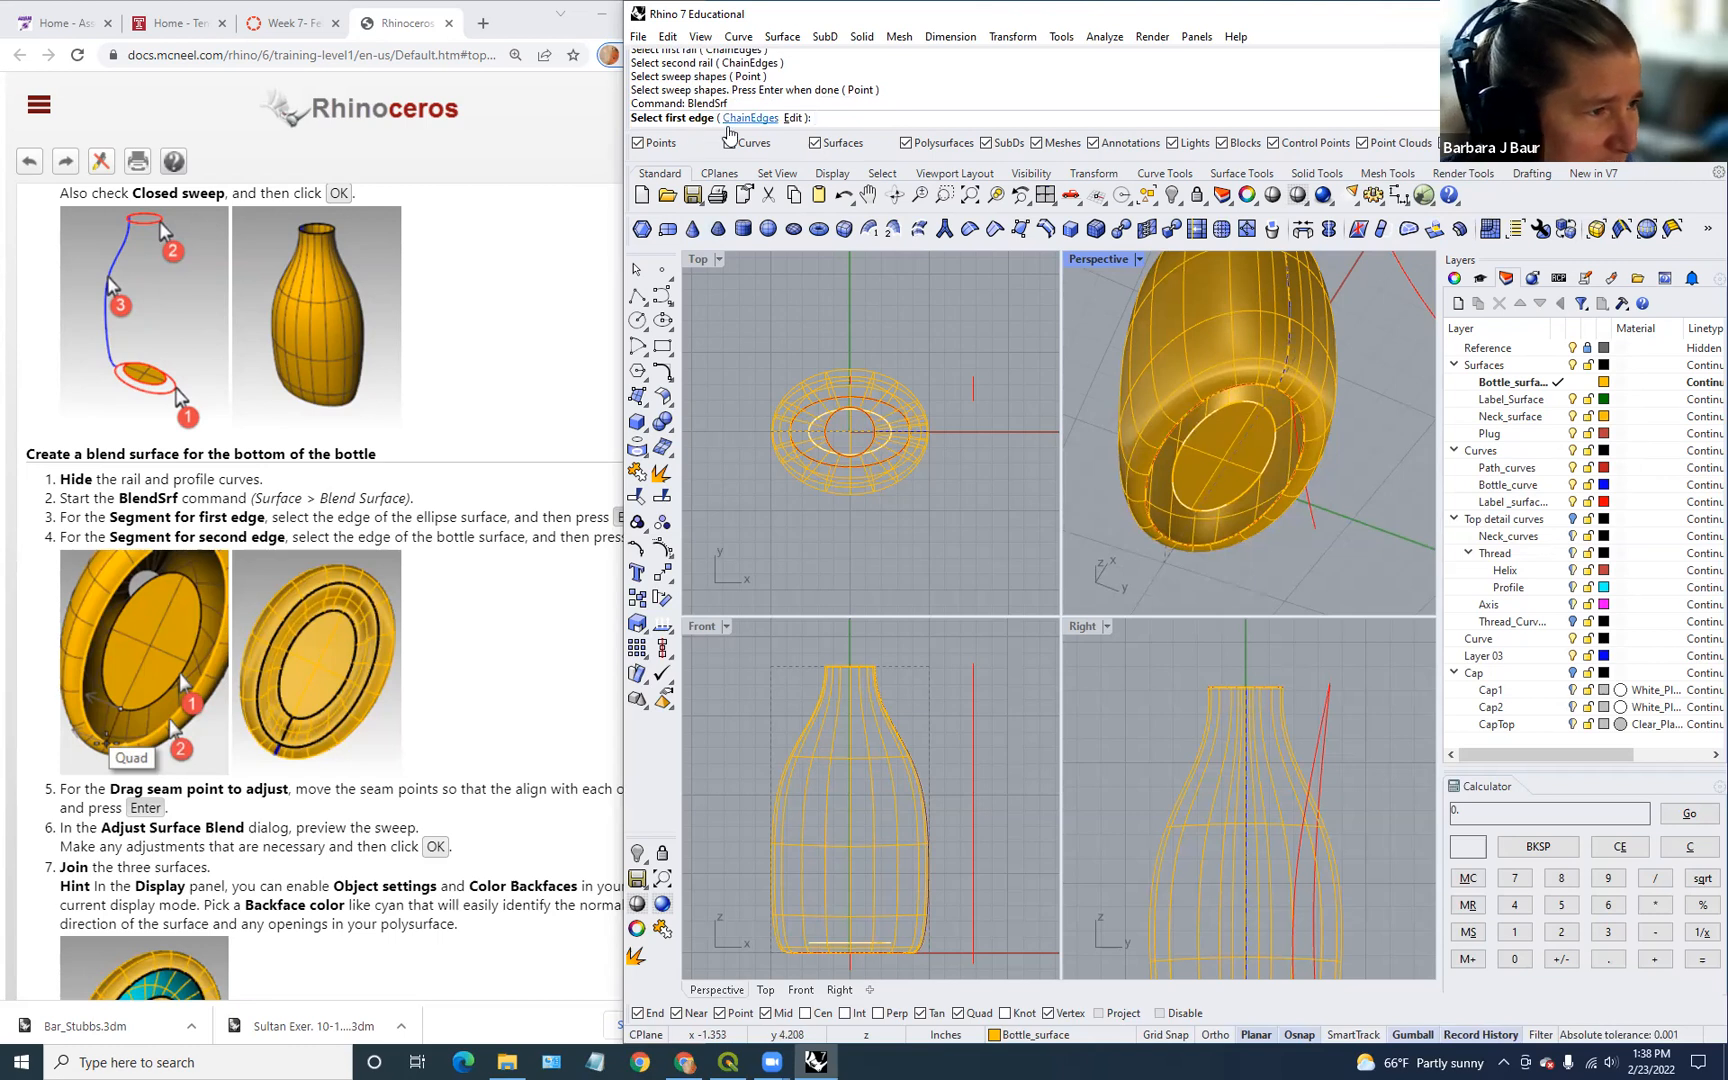
{"action": "left_click", "coordinate": [1265, 519]}
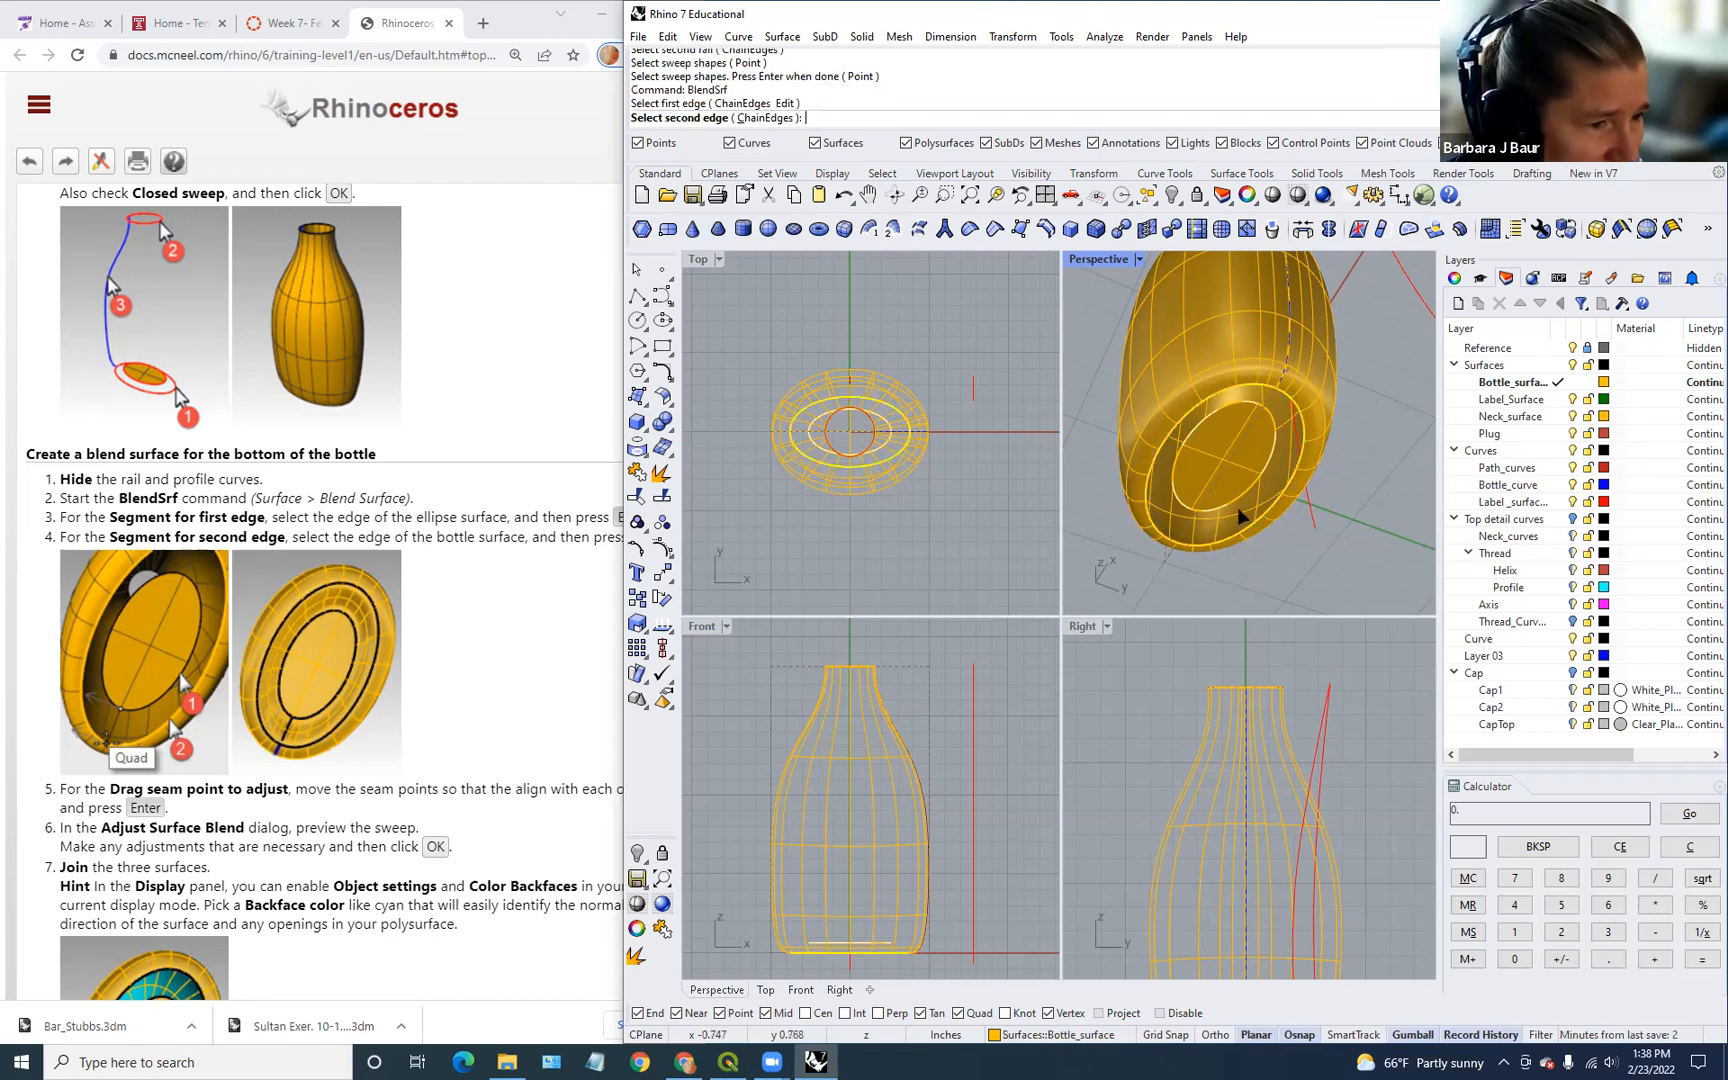
{"action": "left_click", "coordinate": [1247, 490]}
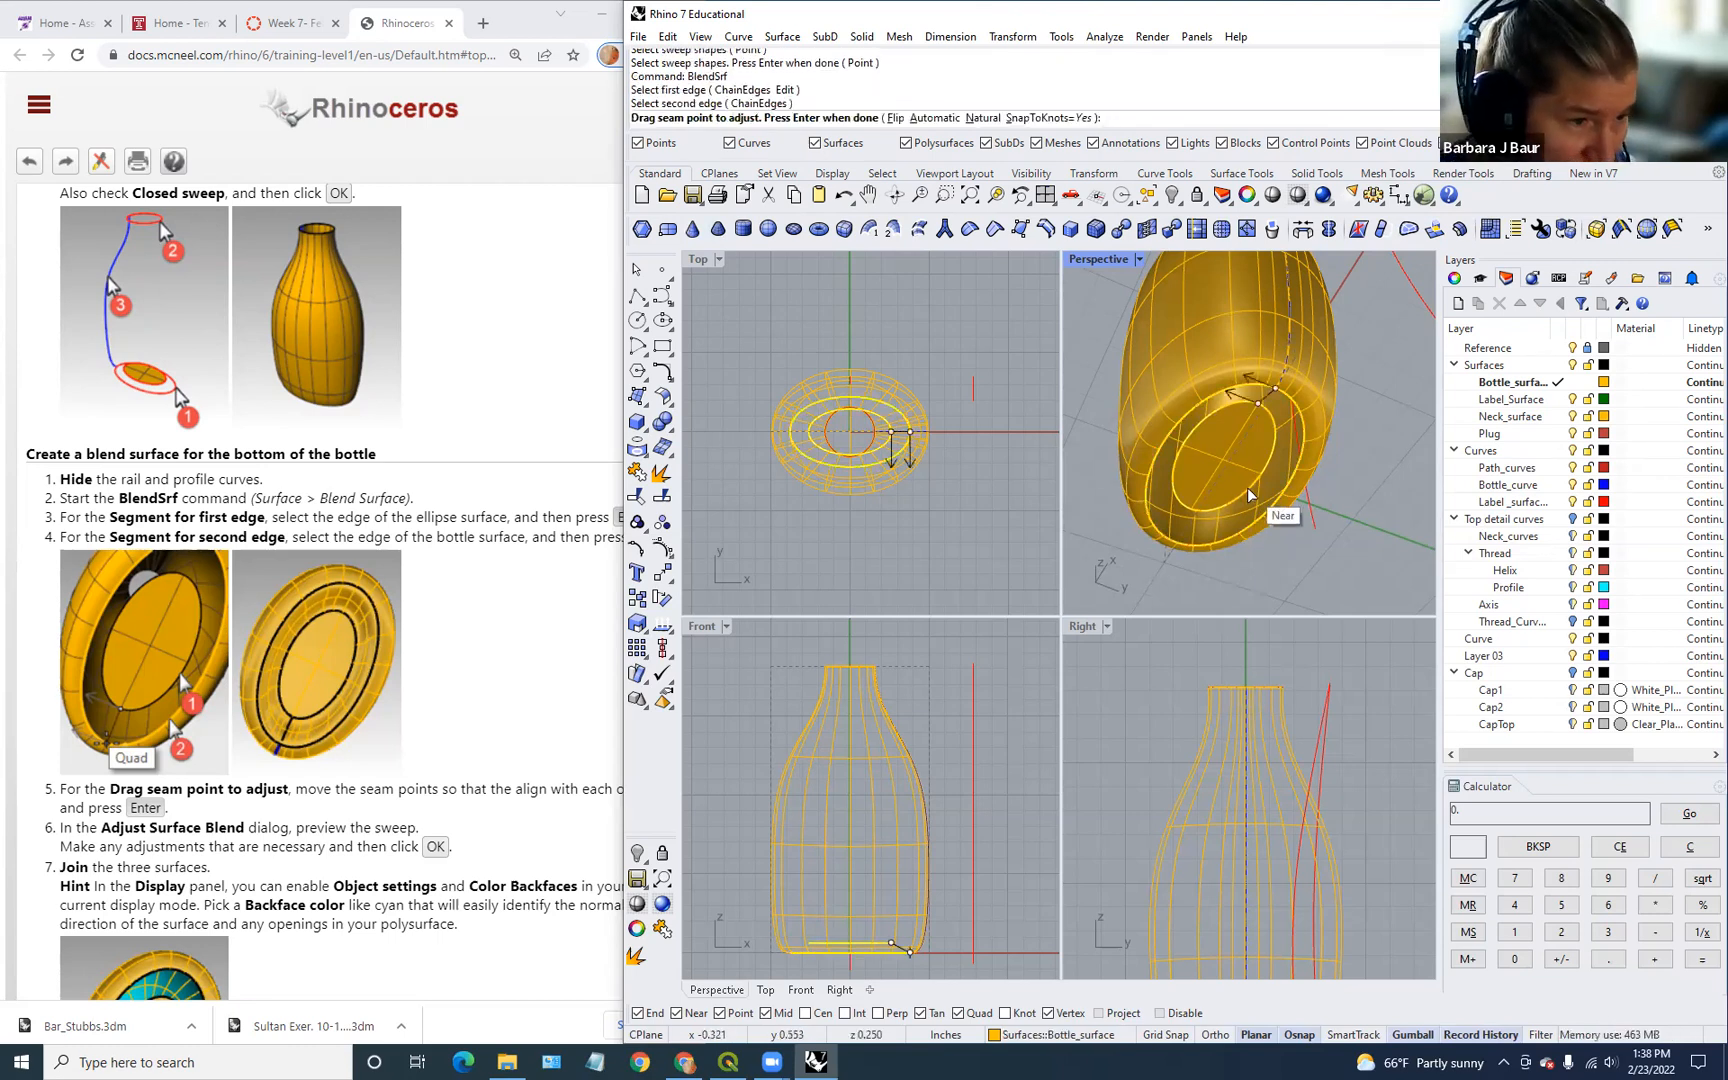
{"action": "right_click_drag", "start_coordinate": [1361, 448], "coordinate": [1360, 537]}
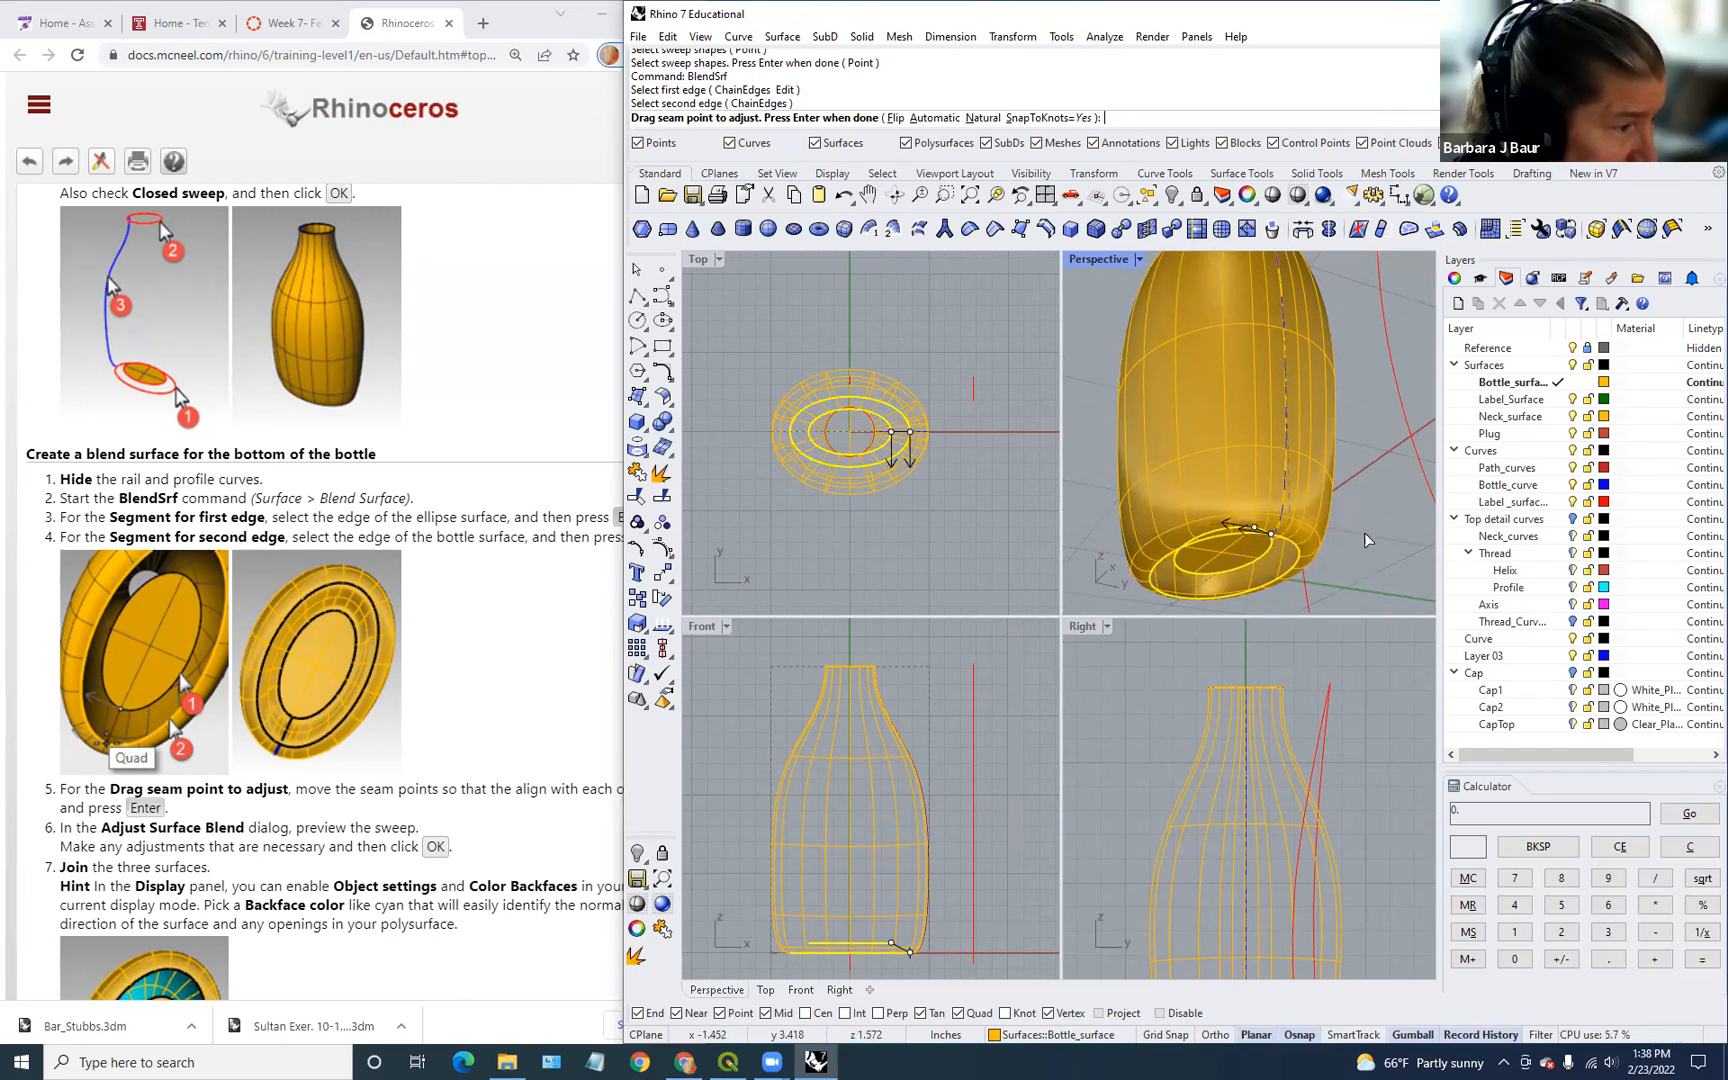
{"action": "right_click_drag", "start_coordinate": [1364, 532], "coordinate": [1245, 587]}
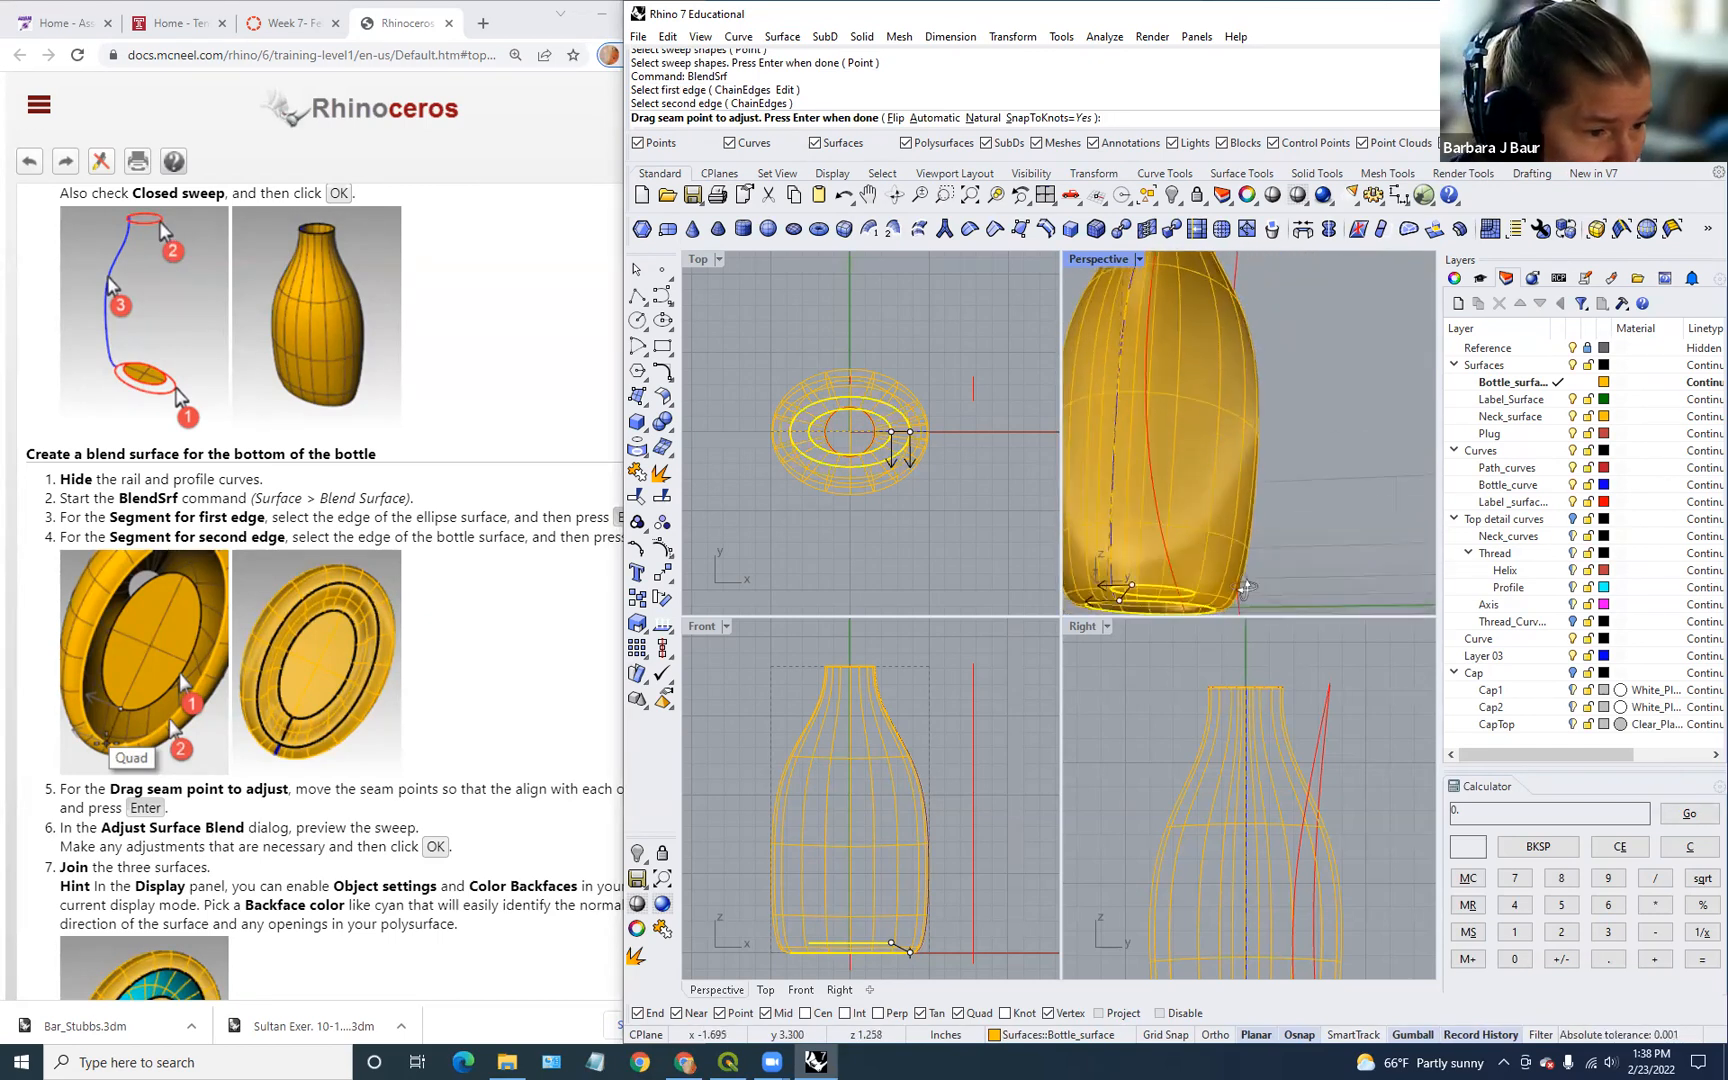
{"action": "key", "text": "Return"}
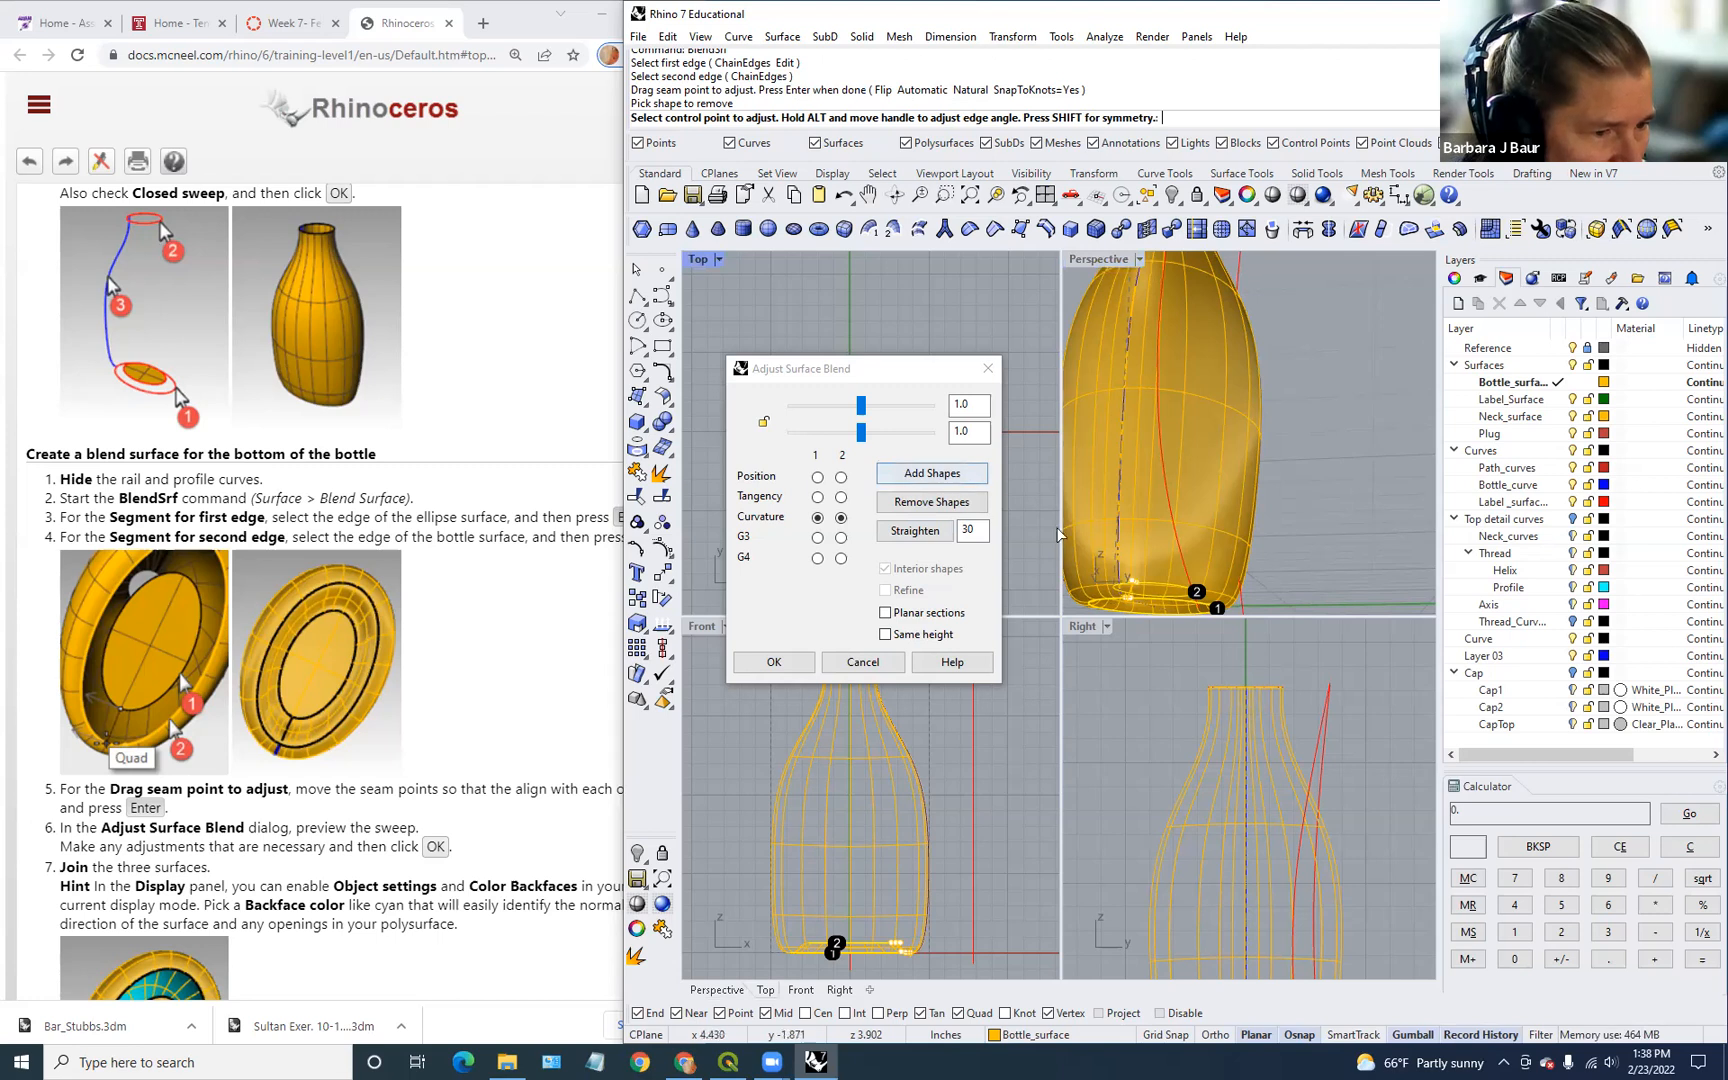
Step: Lower the bottom blend's bulge values to 0.642 and 0.574 and create the blend
{"action": "scroll", "coordinate": [1000, 903], "scroll_direction": "up", "scroll_amount": 5}
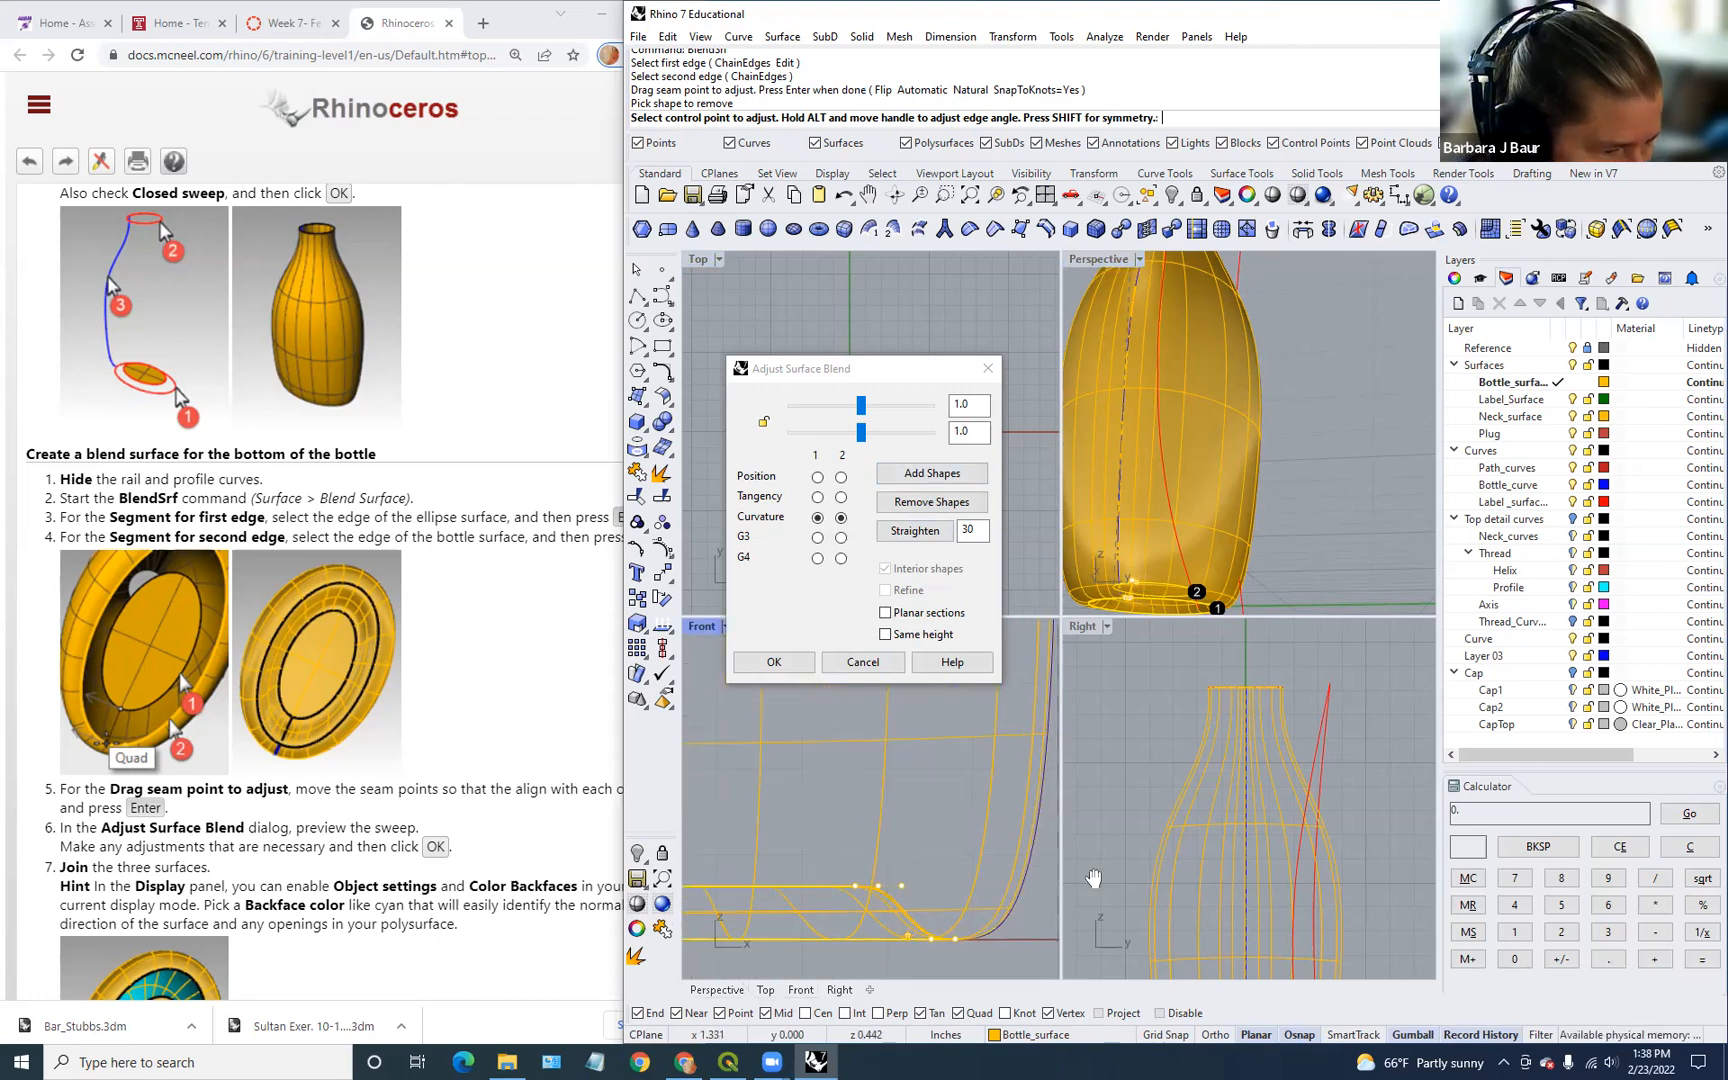
{"action": "right_click_drag", "start_coordinate": [1000, 903], "coordinate": [1183, 906]}
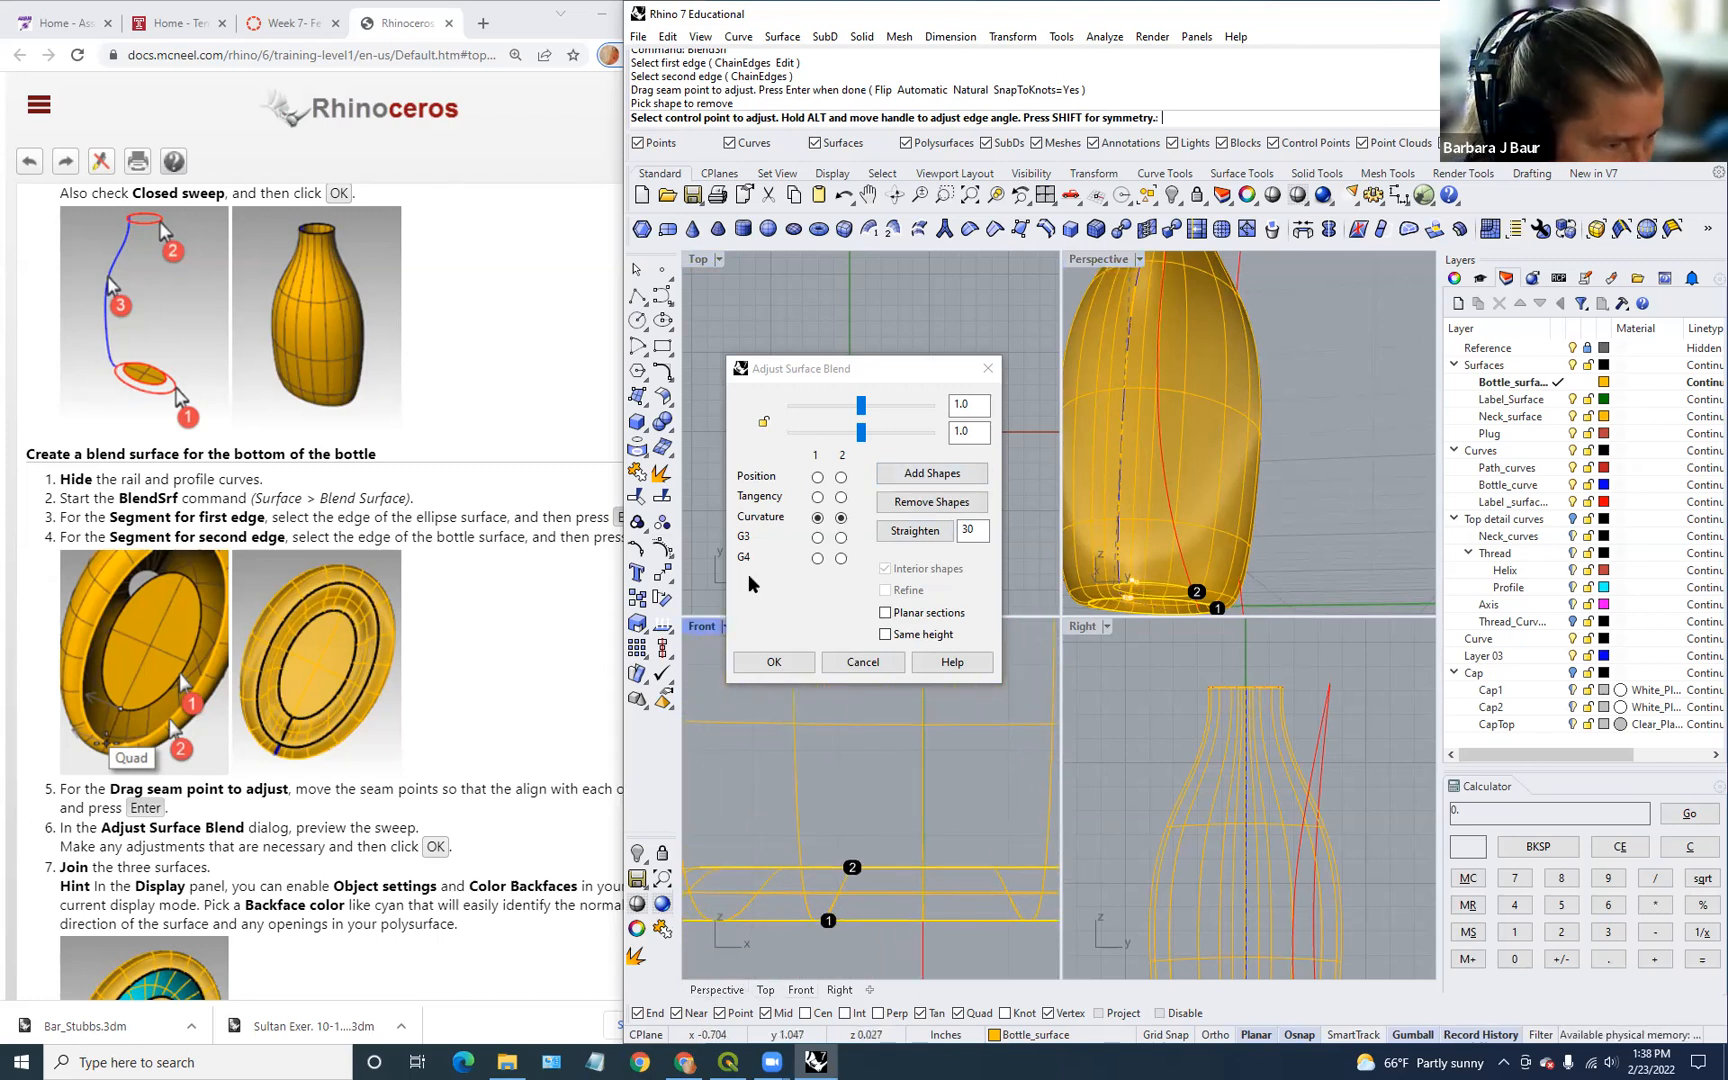
{"action": "scroll", "coordinate": [857, 800], "scroll_direction": "down", "scroll_amount": 2}
{"action": "right_click_drag", "start_coordinate": [793, 817], "coordinate": [847, 788]}
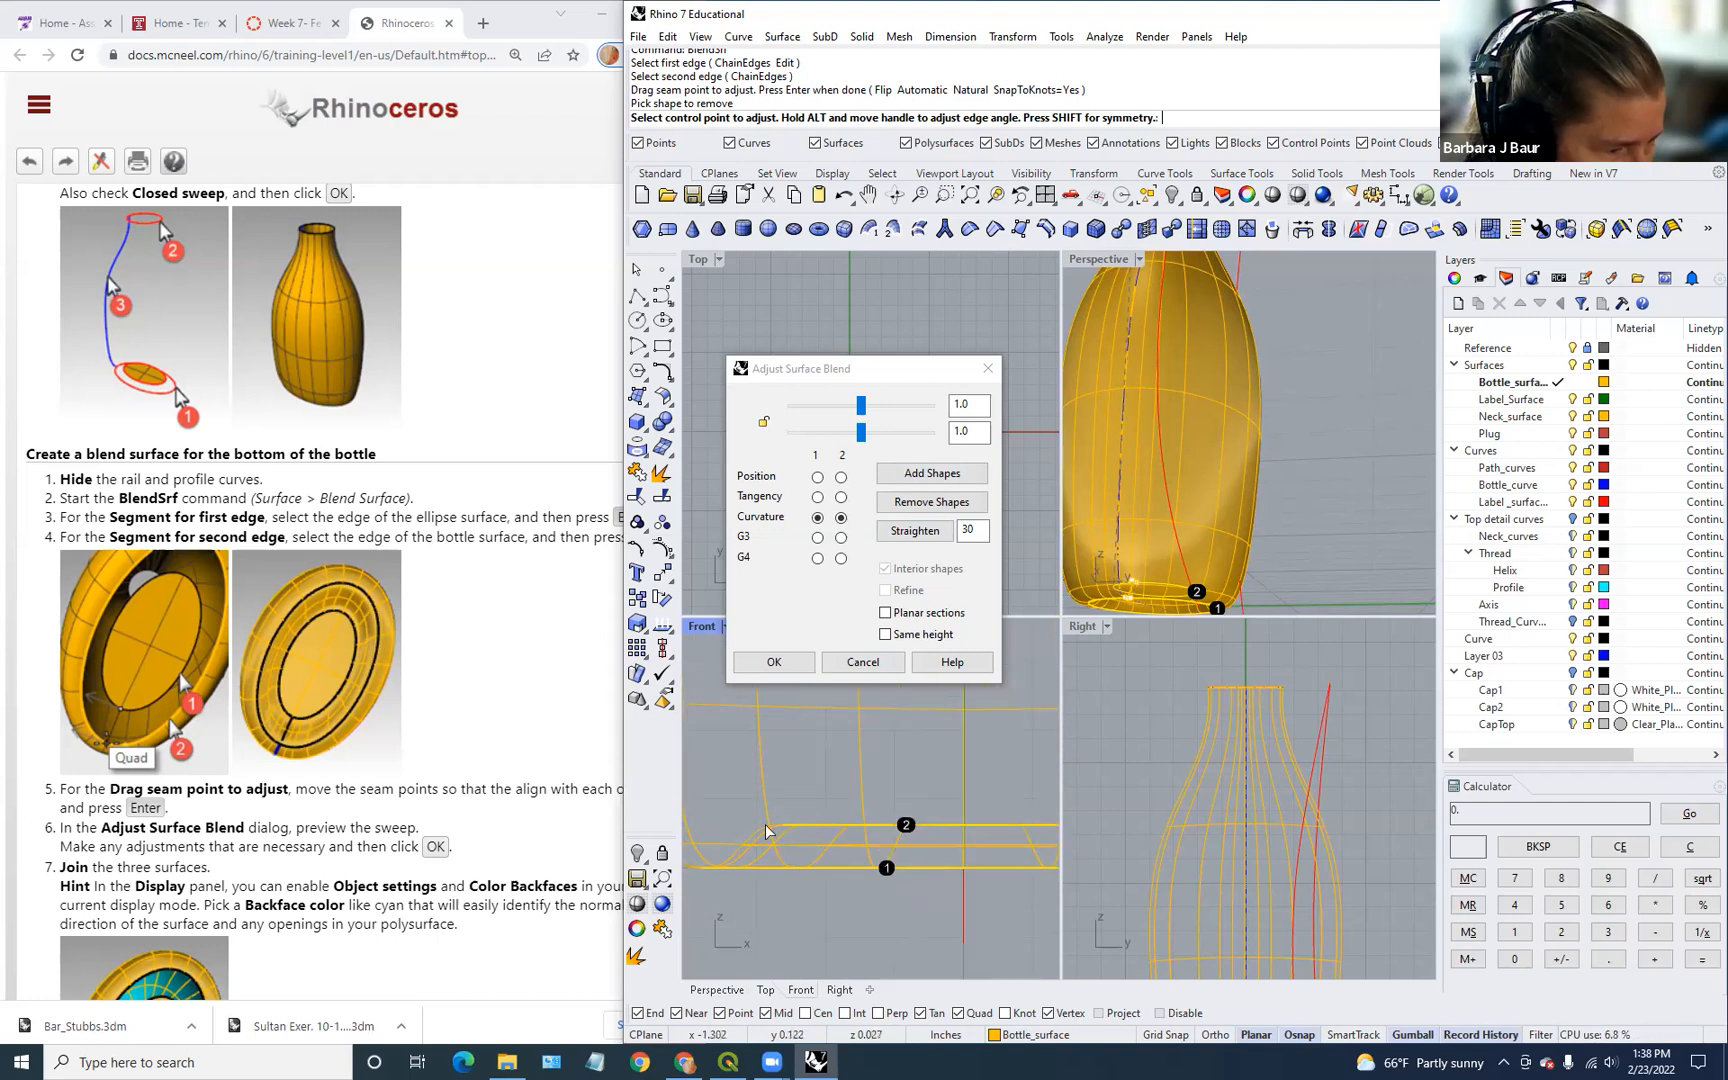
{"action": "left_click_drag", "start_coordinate": [861, 405], "coordinate": [837, 438]}
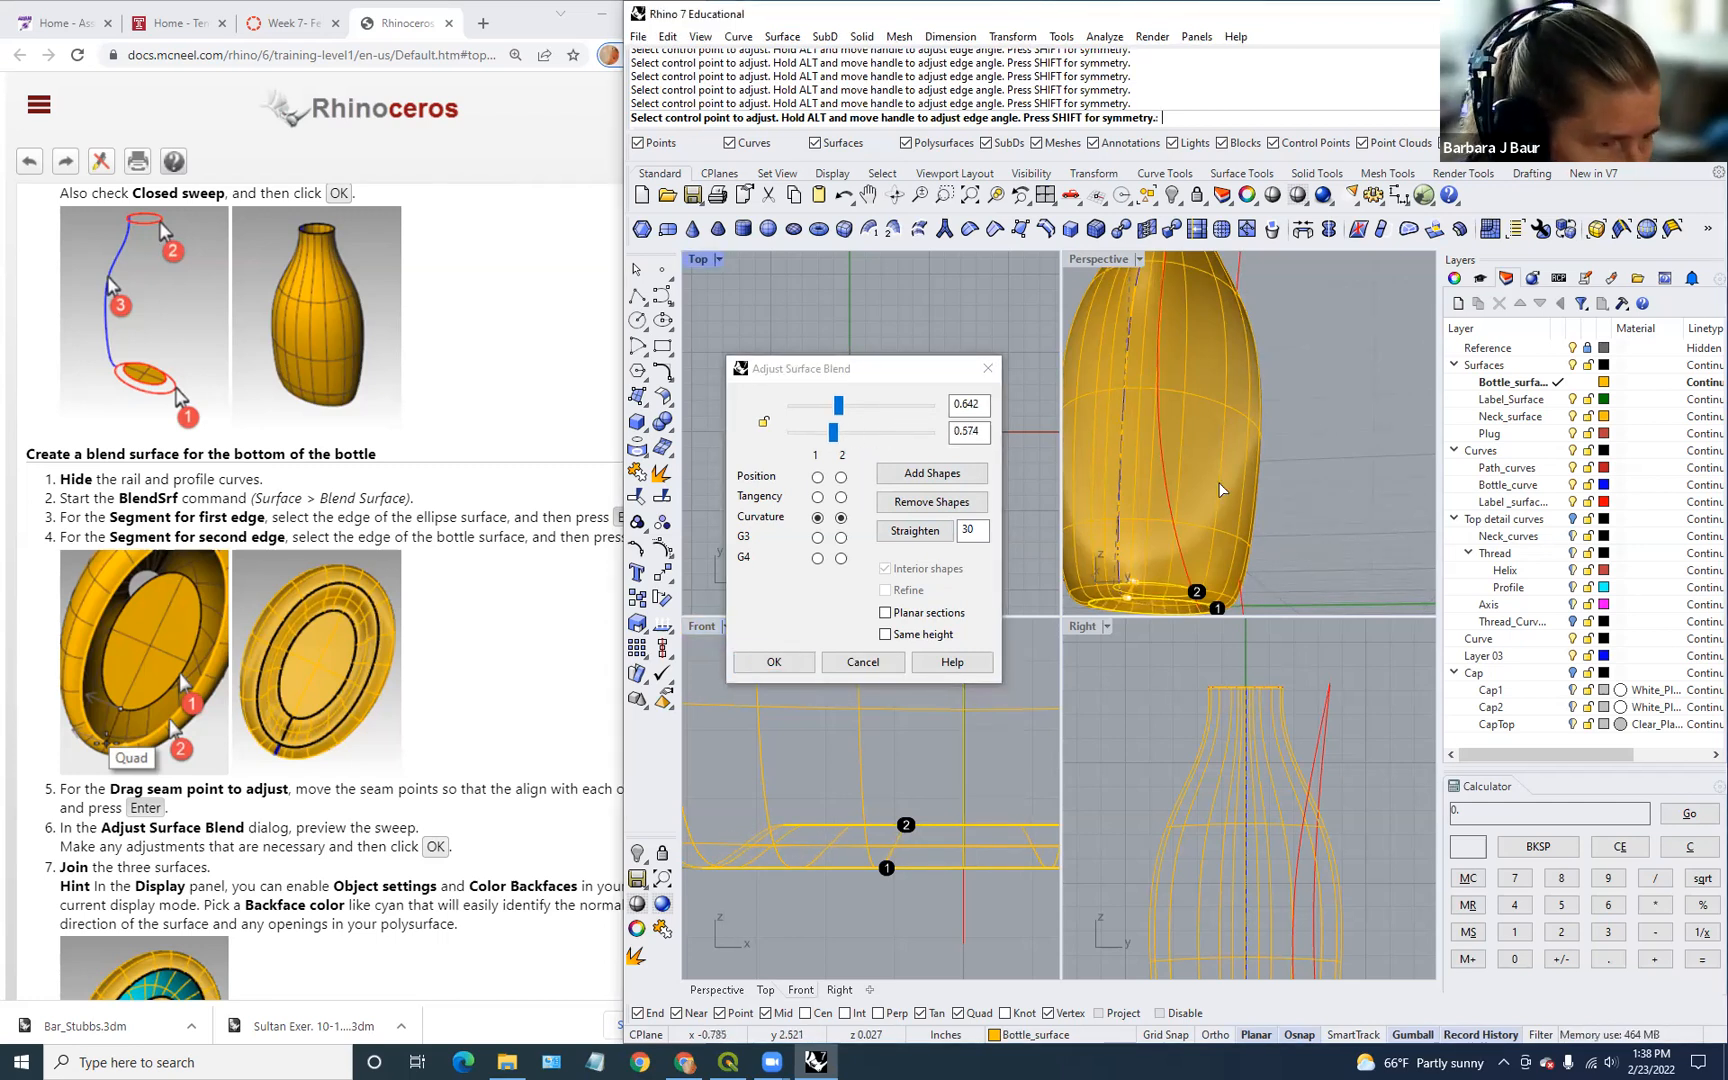
{"action": "left_click", "coordinate": [774, 661]}
{"action": "right_click_drag", "start_coordinate": [1236, 612], "coordinate": [1310, 526]}
Step: Select the flat bottom surface, the bottom blend and the bottle body together
{"action": "left_click", "coordinate": [1237, 491]}
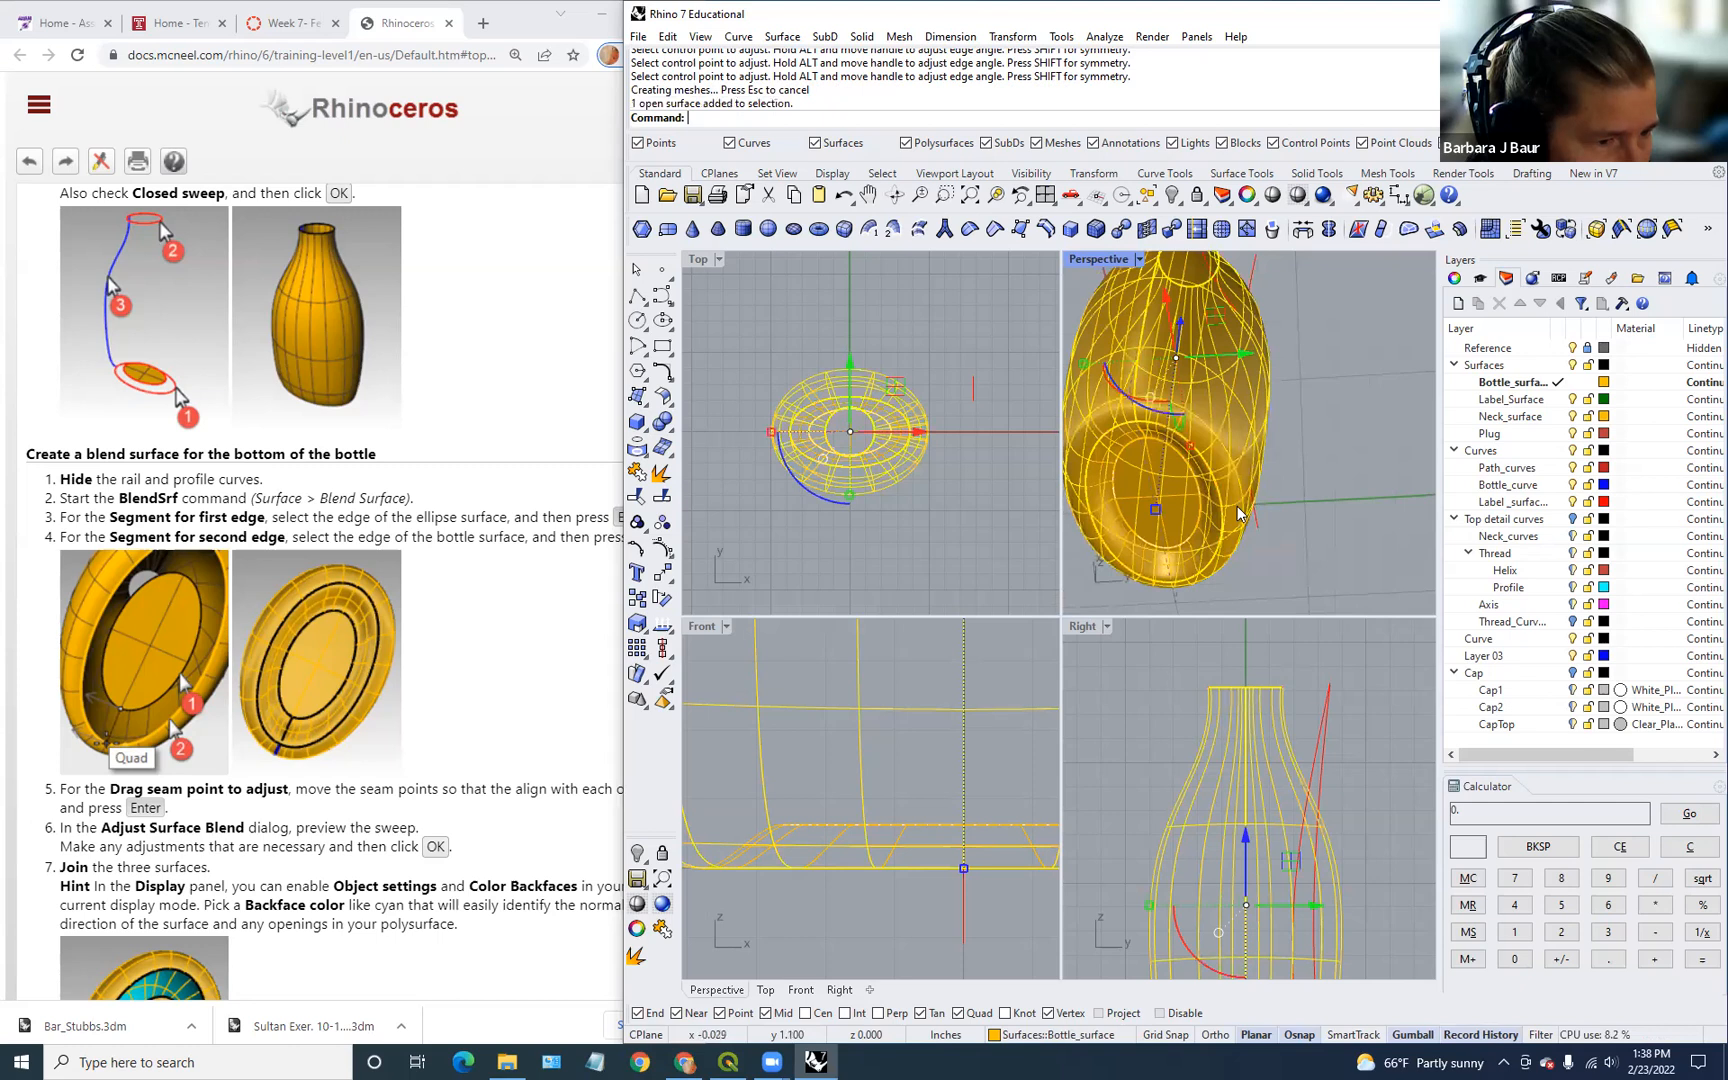
{"action": "left_click", "coordinate": [1170, 500]}
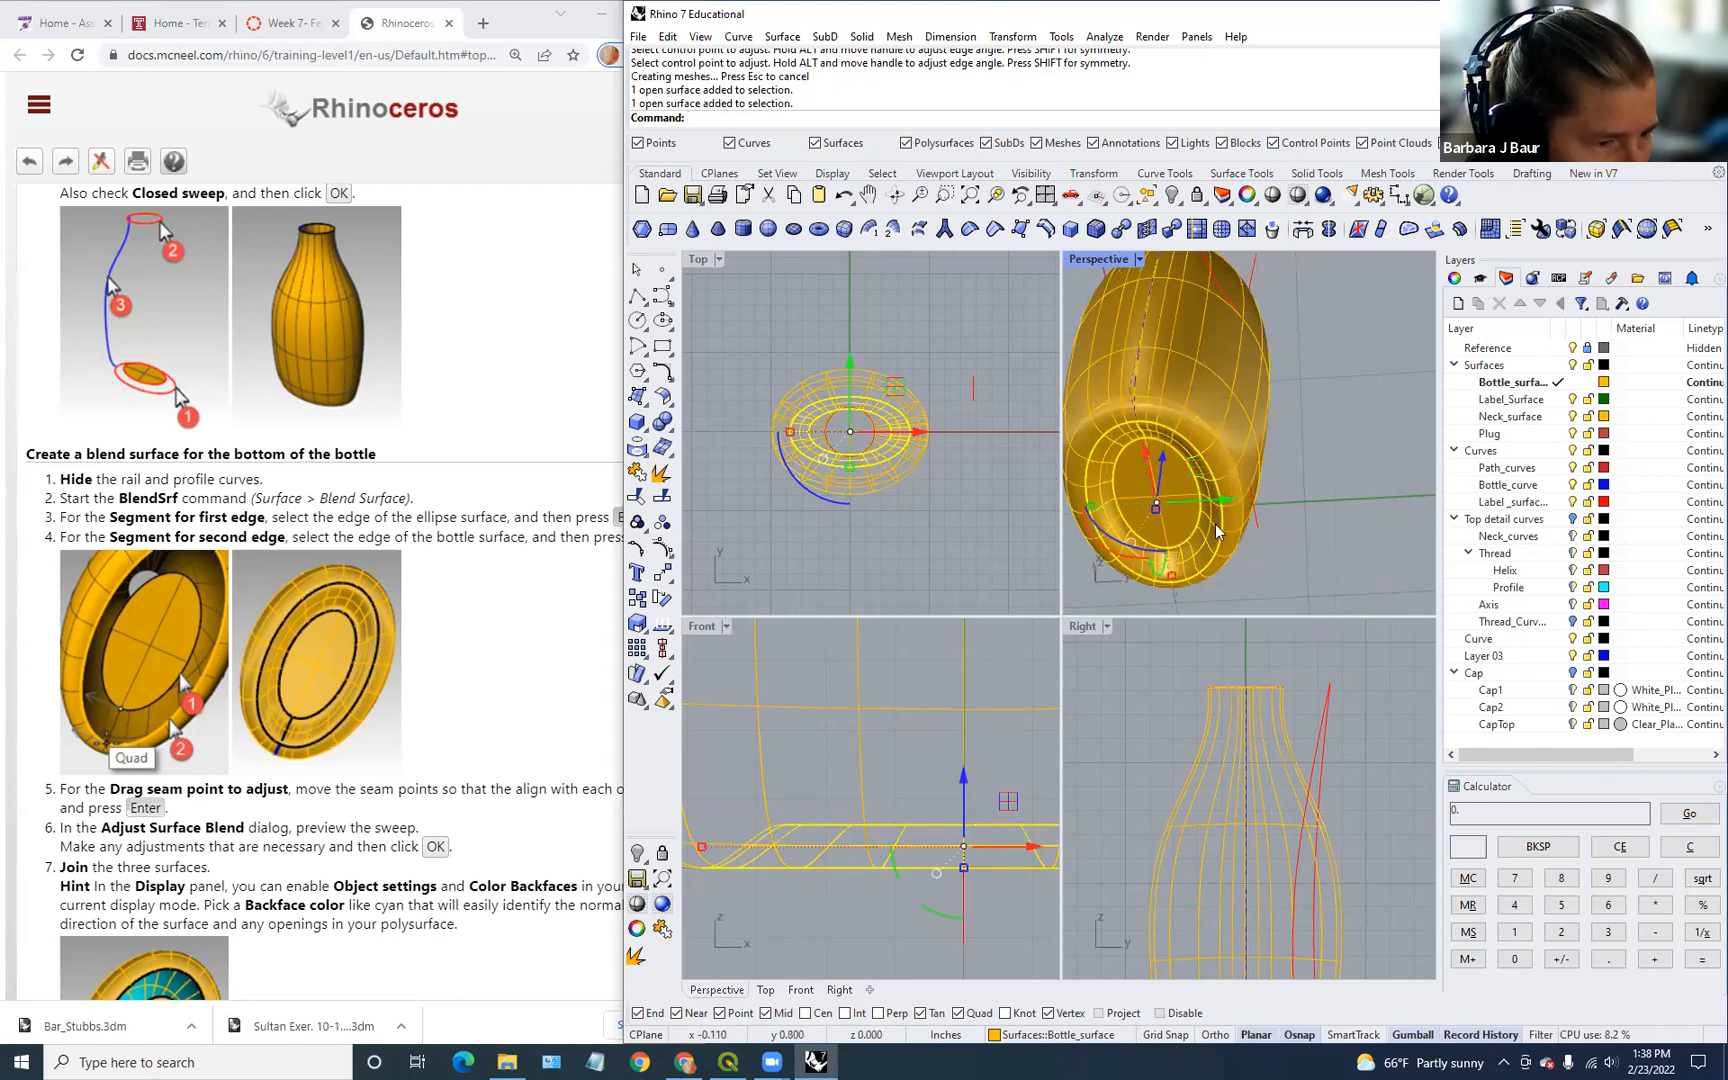
{"action": "left_click", "coordinate": [1166, 514]}
{"action": "key", "text": "Escape"}
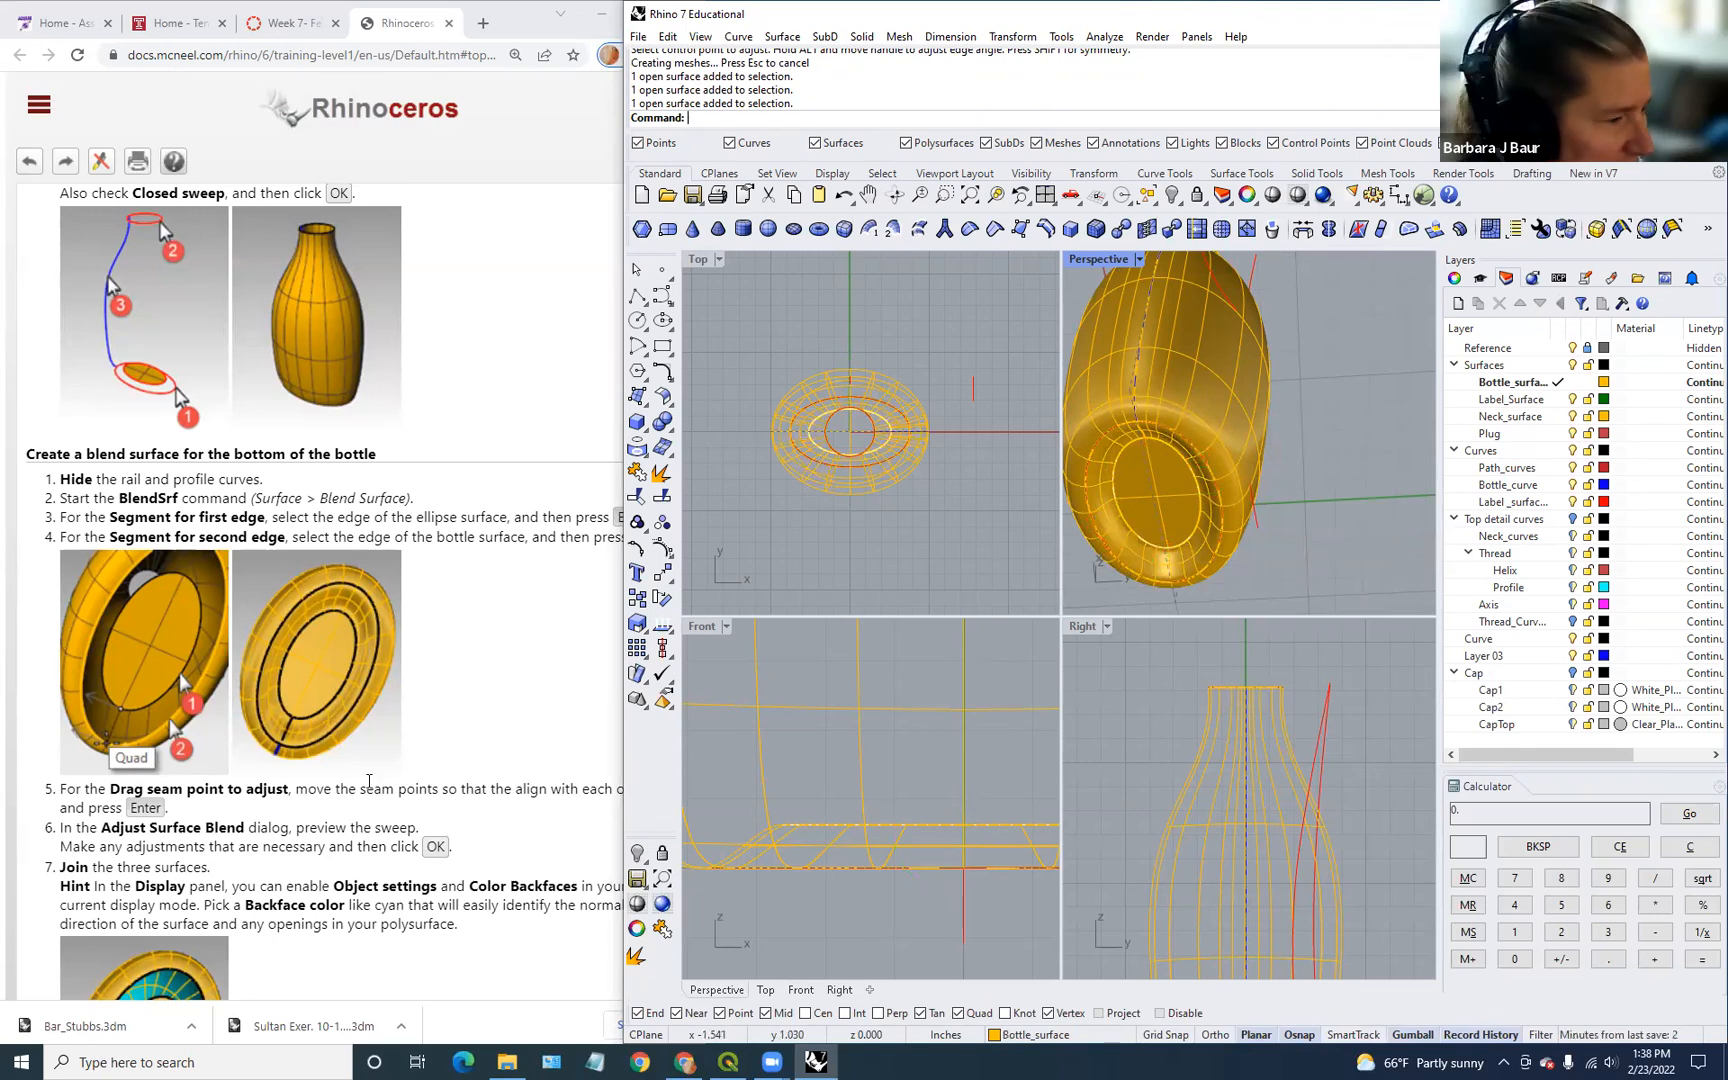
{"action": "scroll", "coordinate": [404, 744], "scroll_direction": "down", "scroll_amount": 3}
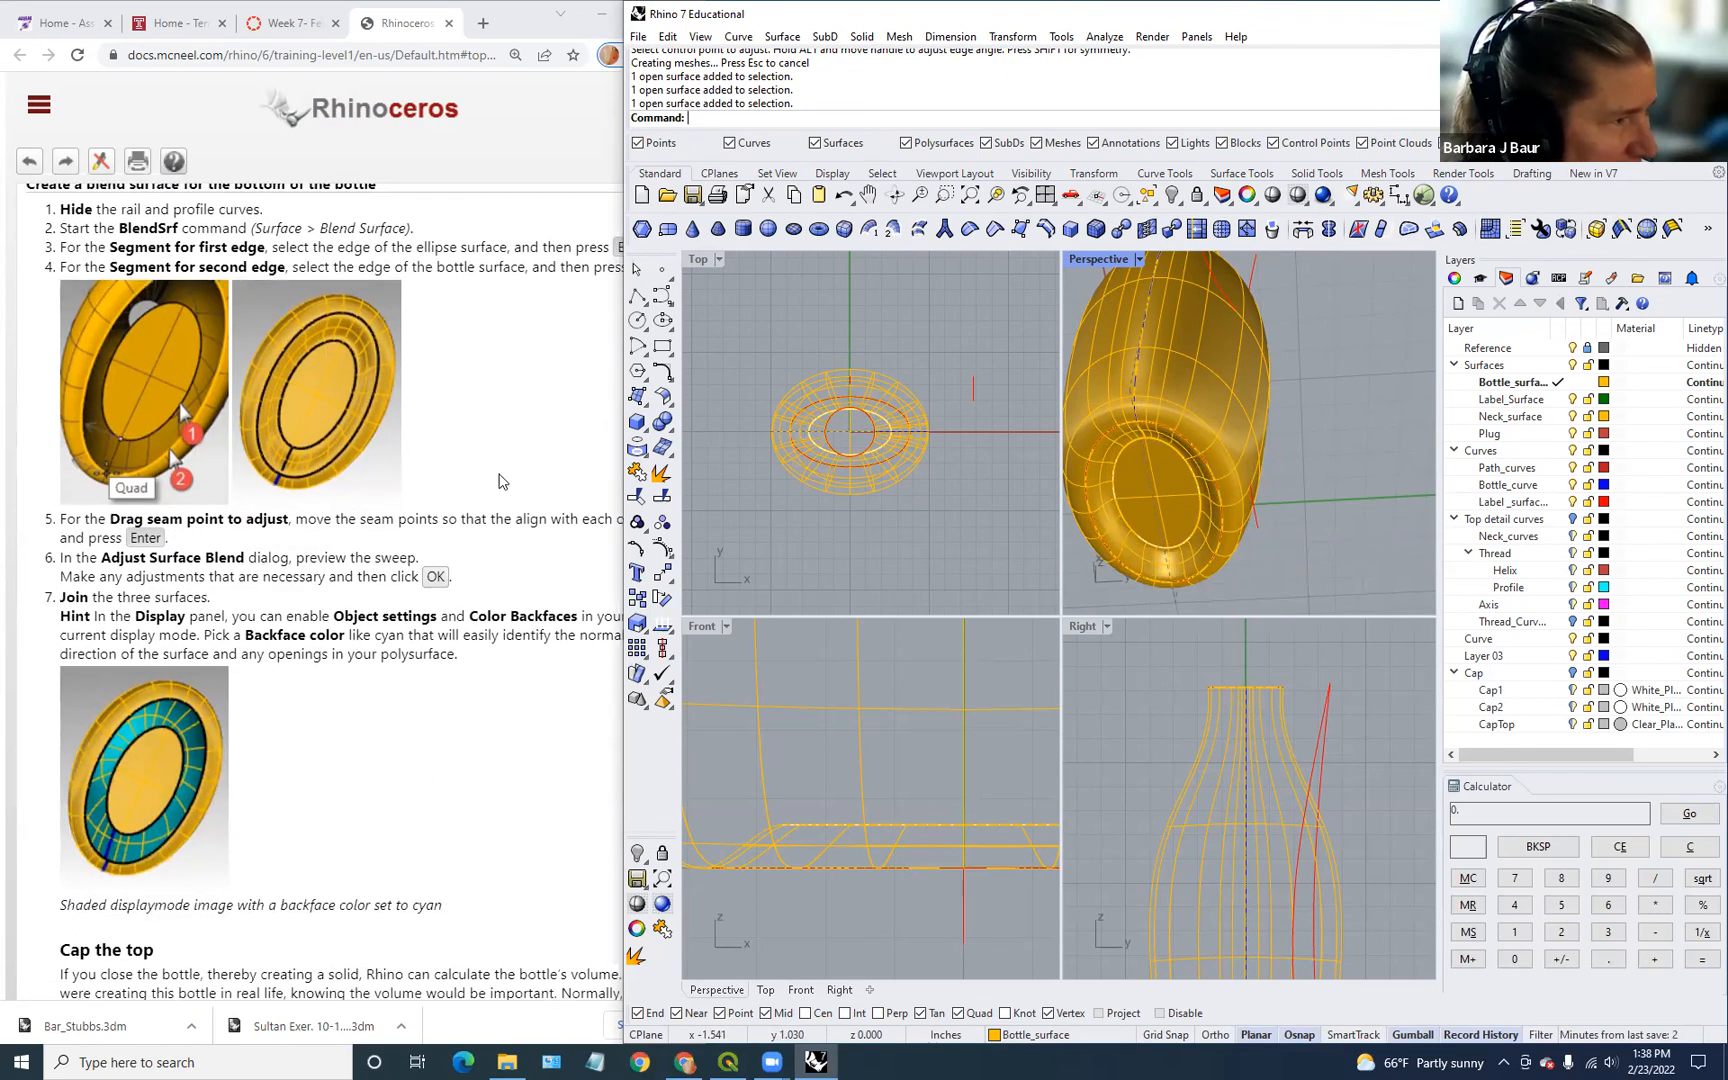
{"action": "scroll", "coordinate": [502, 484], "scroll_direction": "up", "scroll_amount": 1}
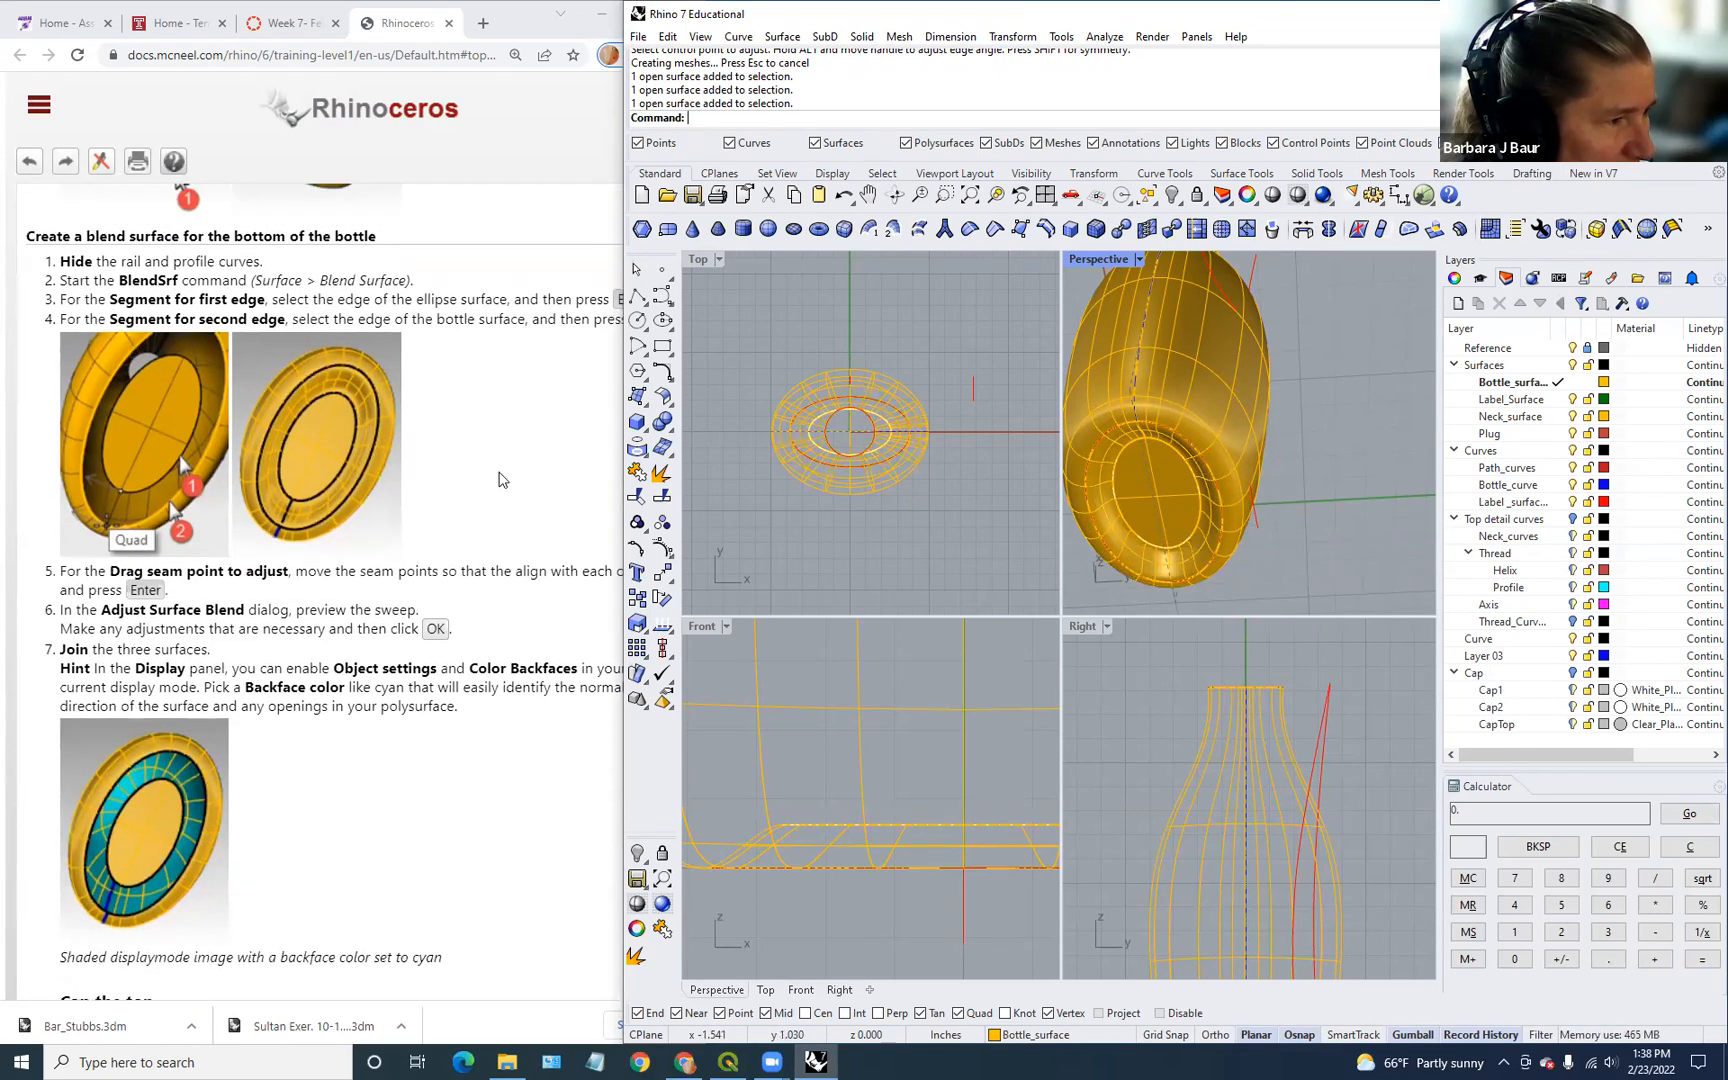
{"action": "scroll", "coordinate": [503, 492], "scroll_direction": "down", "scroll_amount": 2}
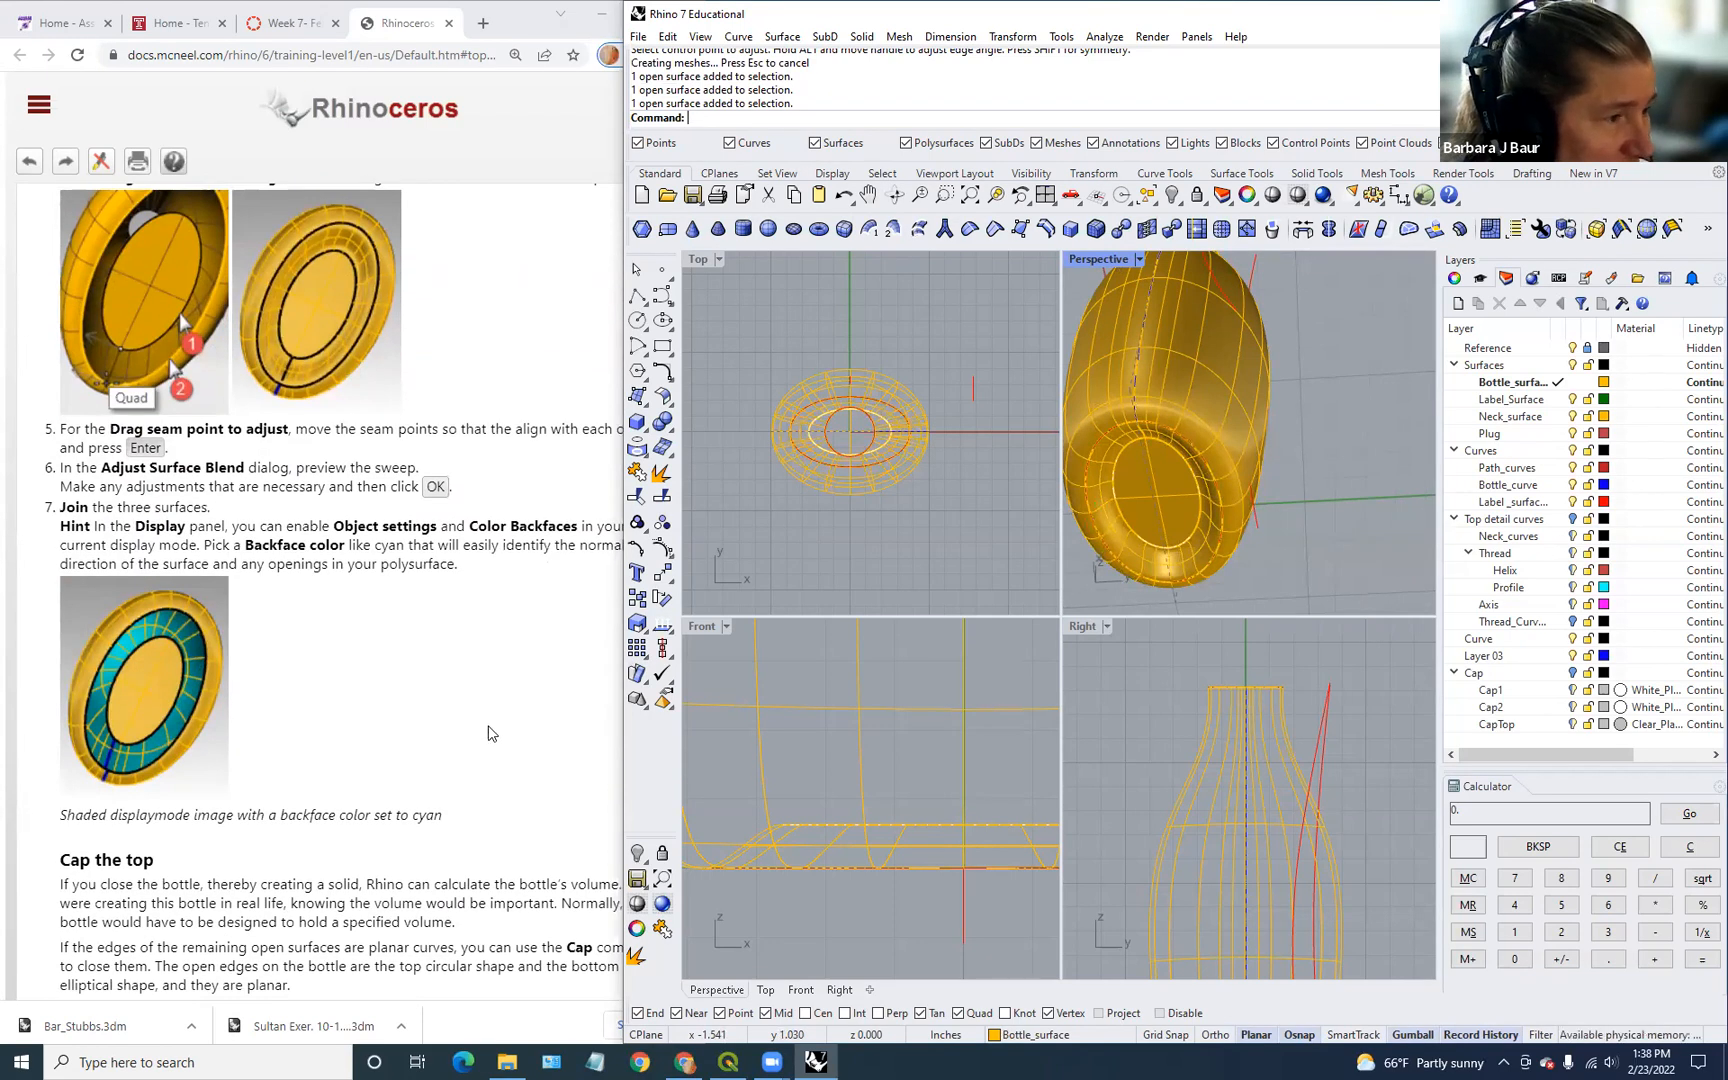
{"action": "scroll", "coordinate": [488, 733], "scroll_direction": "down", "scroll_amount": 2}
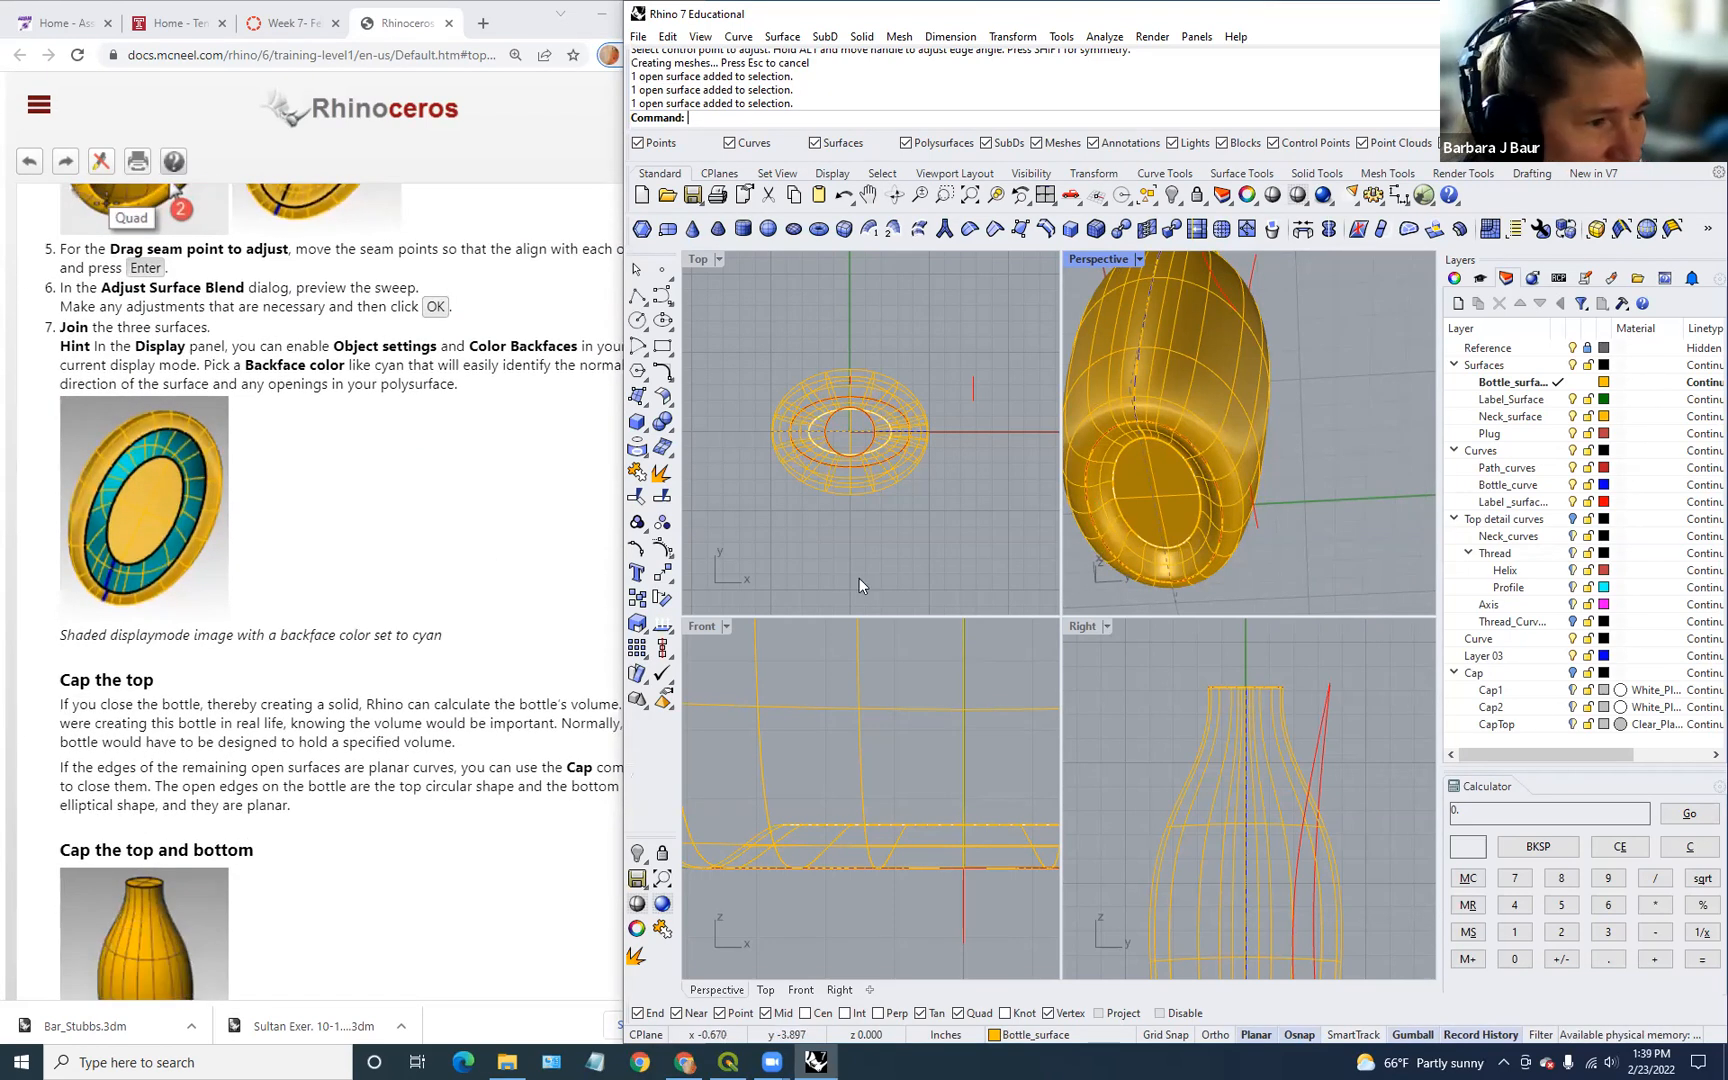
{"action": "scroll", "coordinate": [453, 566], "scroll_direction": "down", "scroll_amount": 1}
{"action": "scroll", "coordinate": [458, 575], "scroll_direction": "up", "scroll_amount": 3}
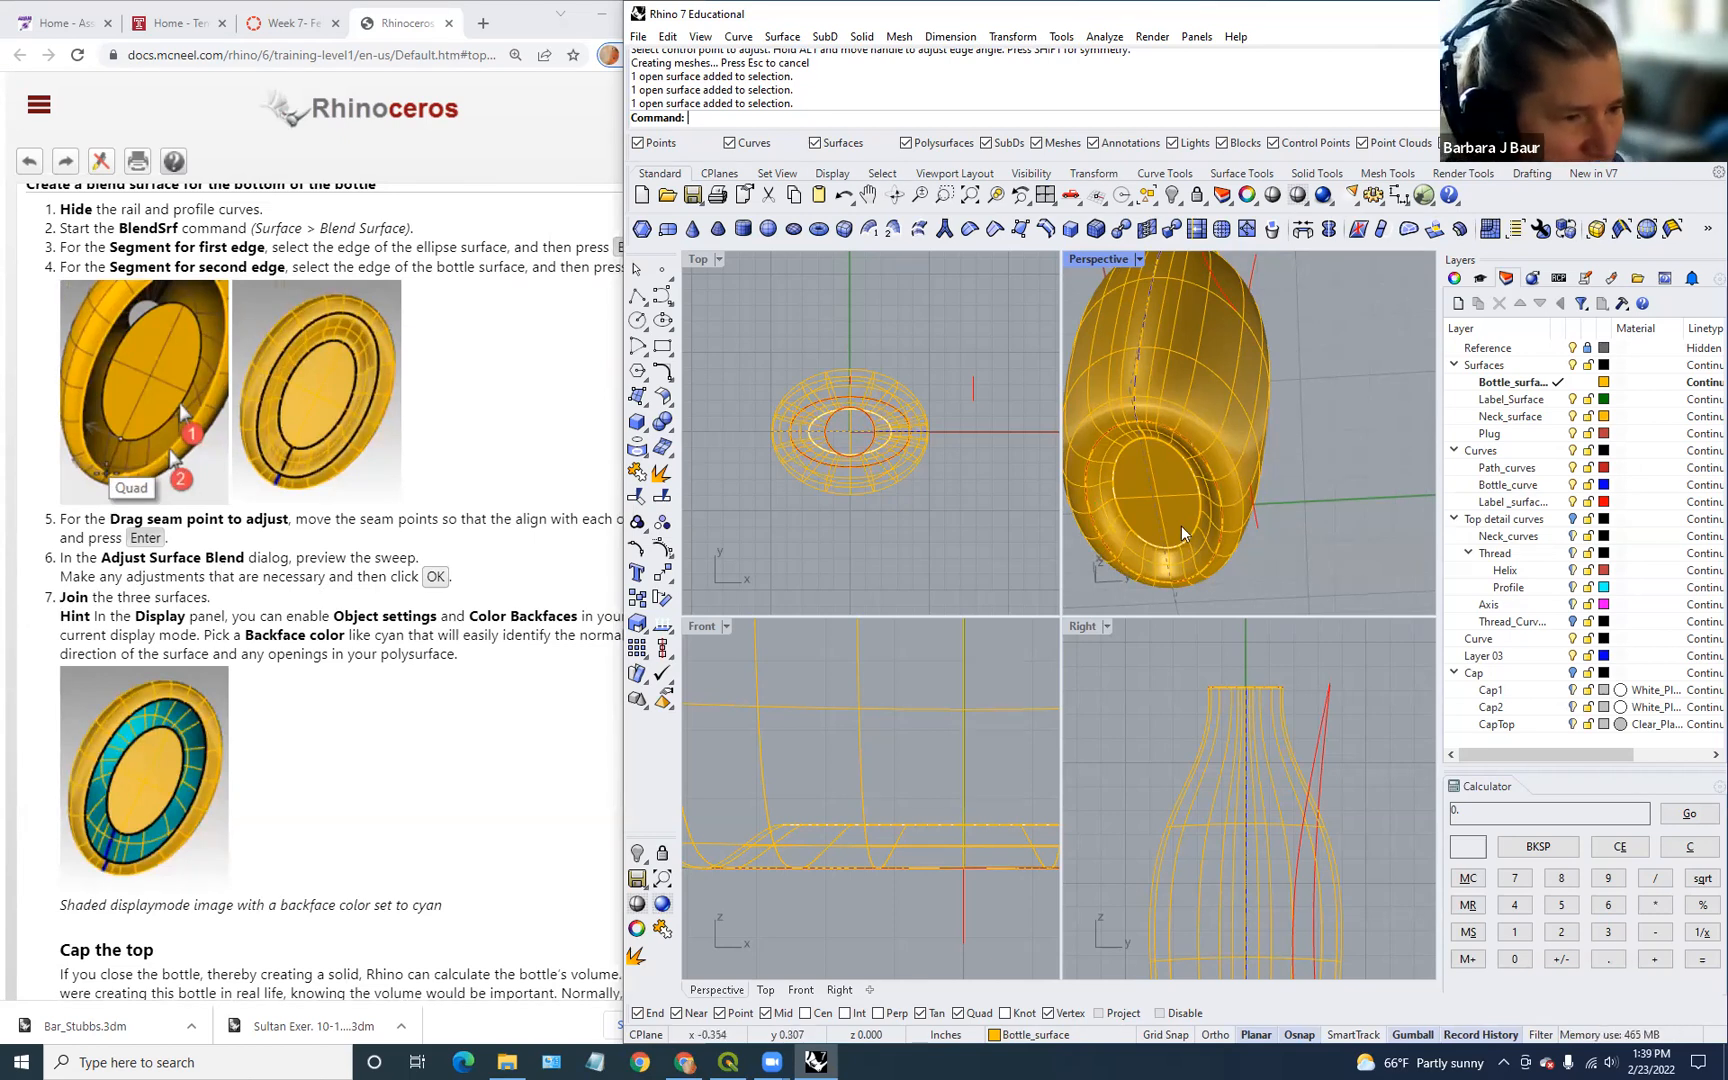
{"action": "left_click", "coordinate": [1174, 493]}
{"action": "left_click", "coordinate": [1199, 549]}
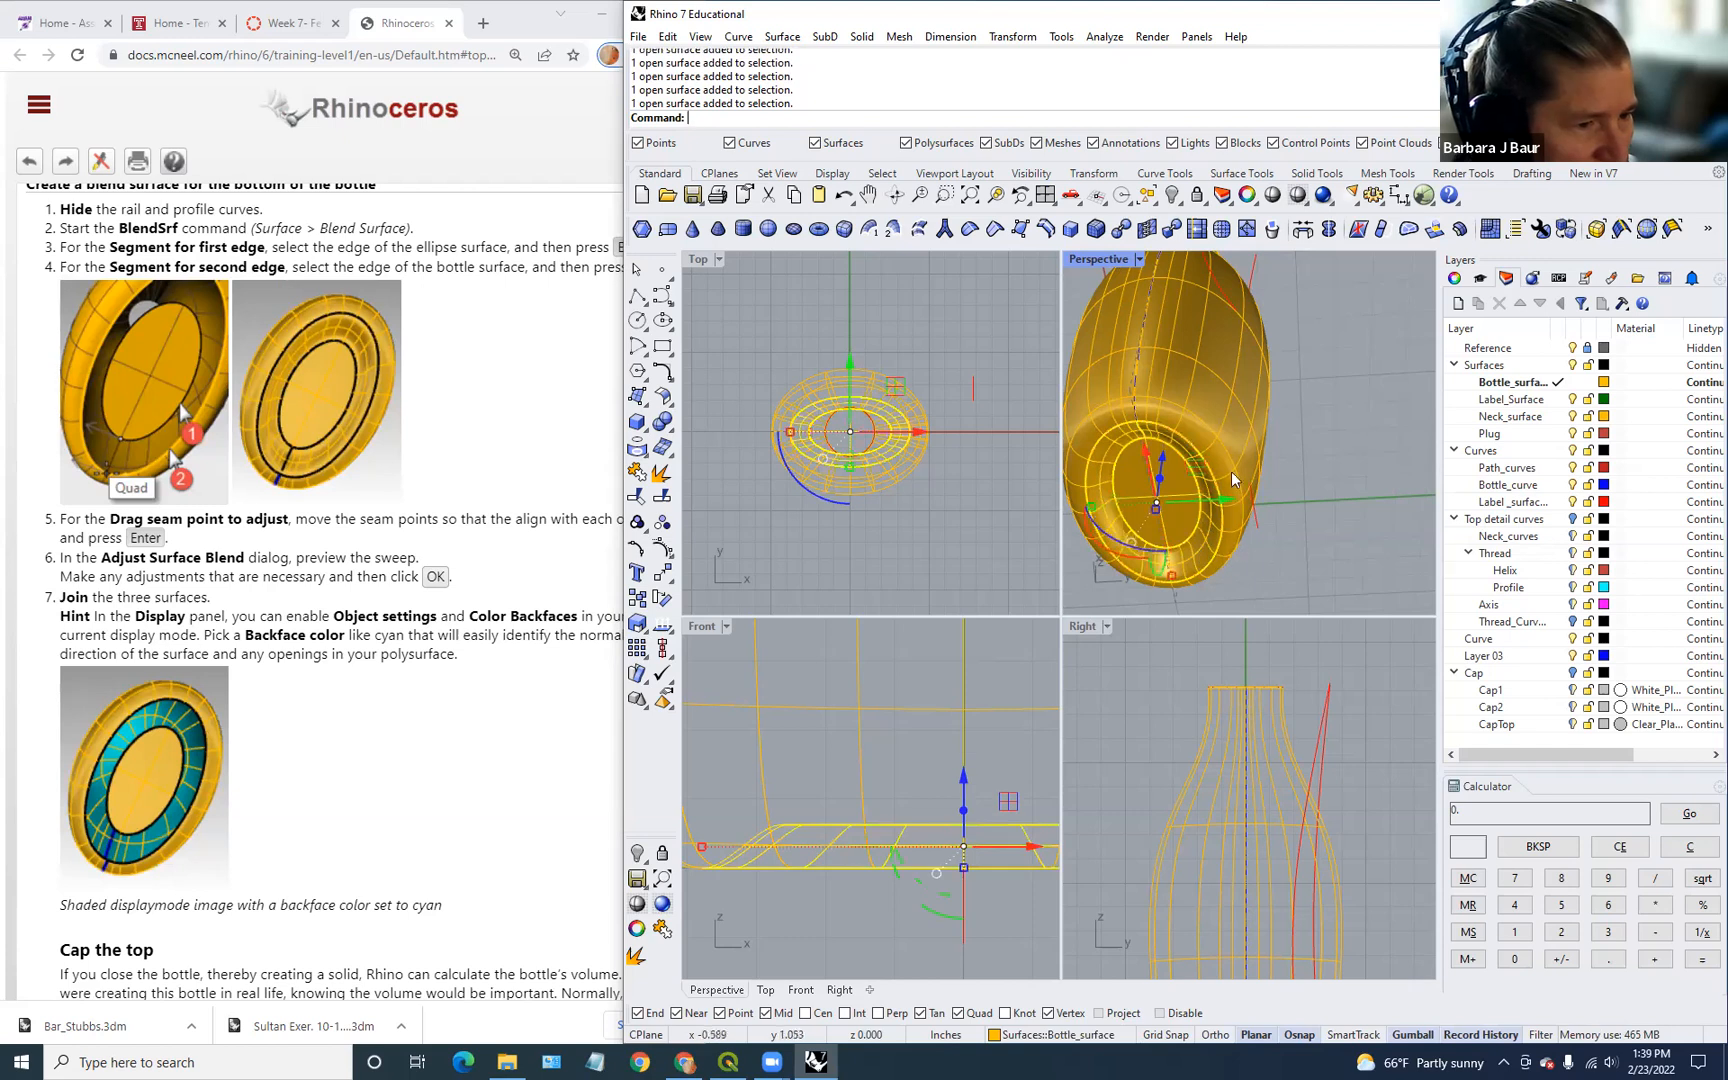
{"action": "left_click", "coordinate": [1228, 455]}
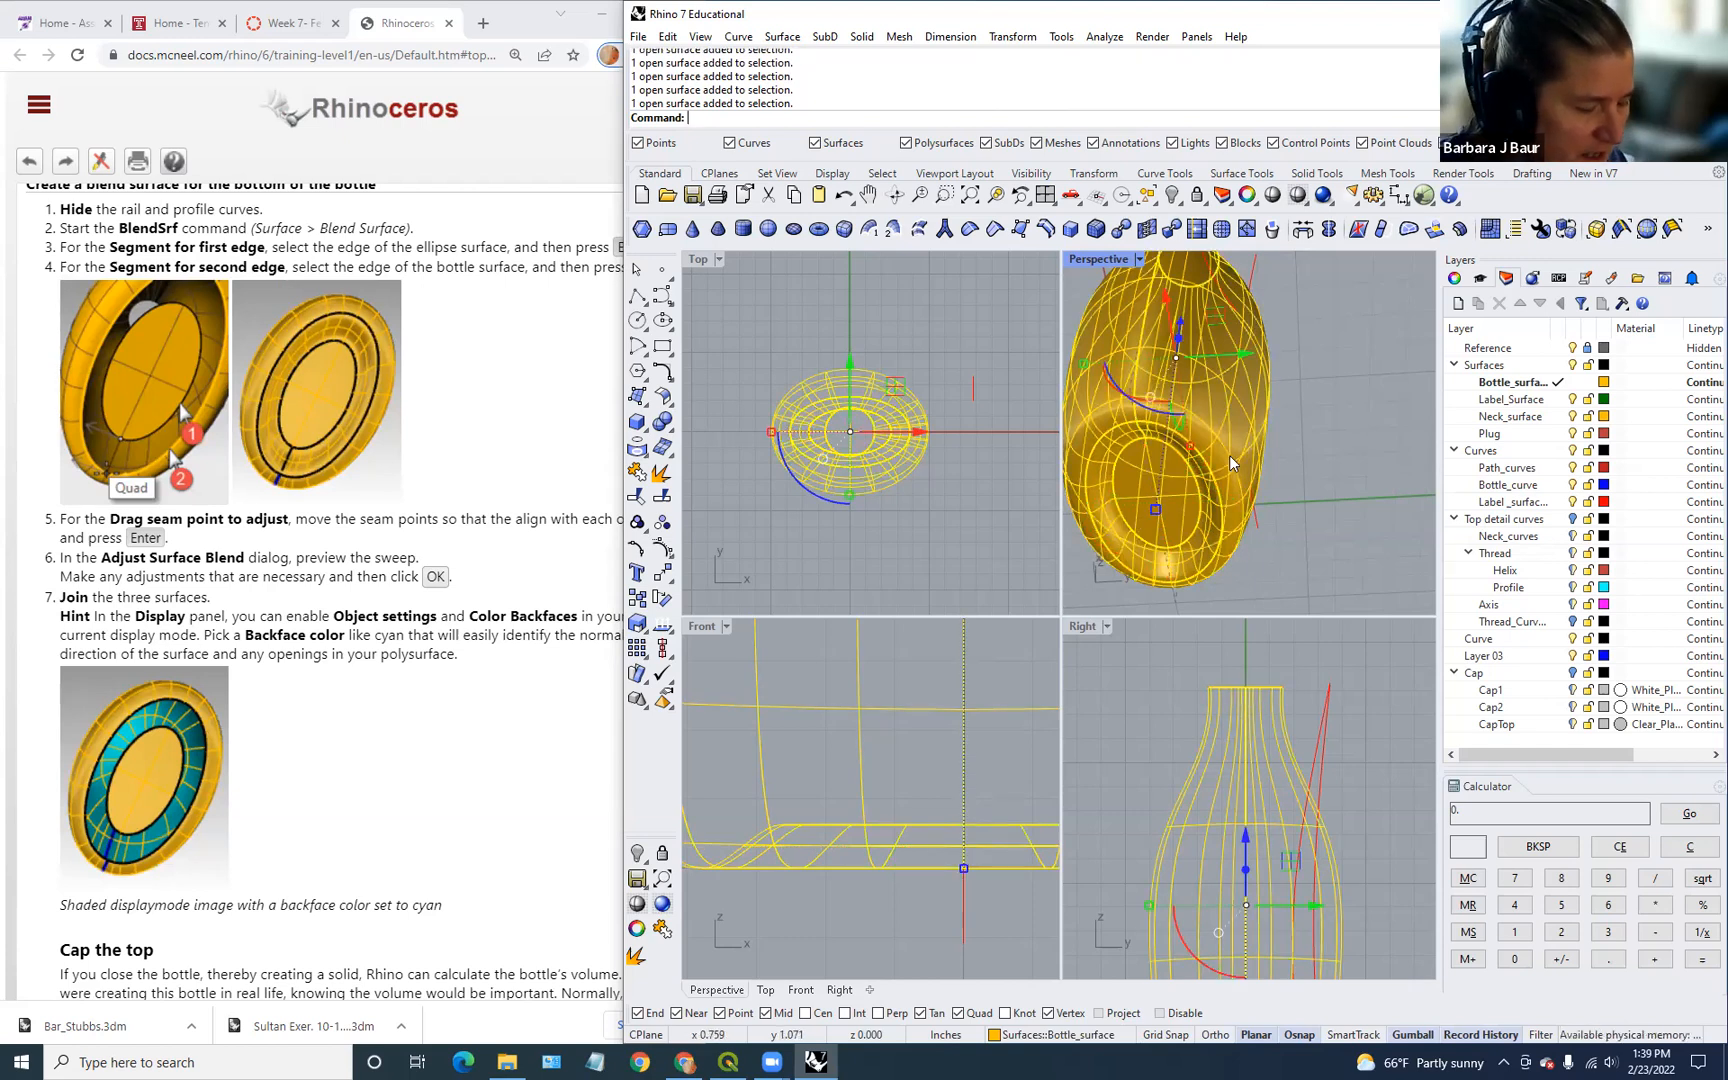
Step: Join the body, bottom blend and base surfaces into one polysurface
{"action": "key", "text": "ctrl+j"}
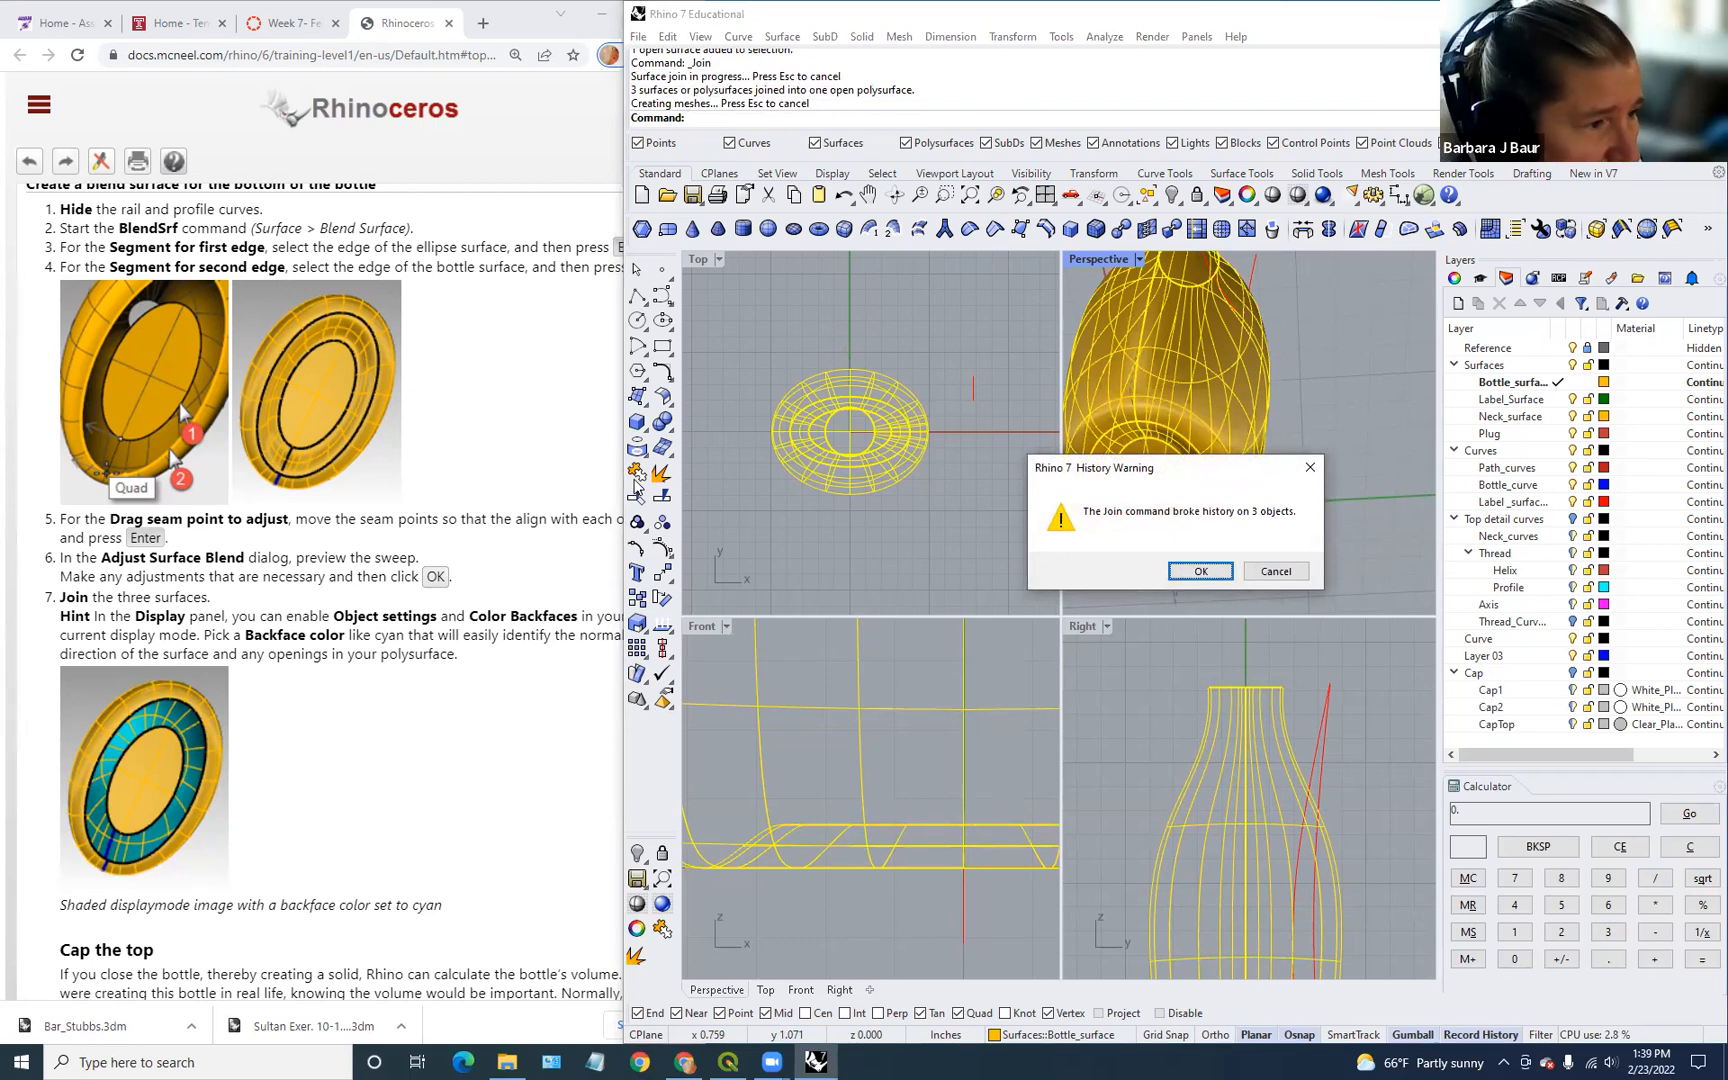
{"action": "left_click", "coordinate": [1200, 571]}
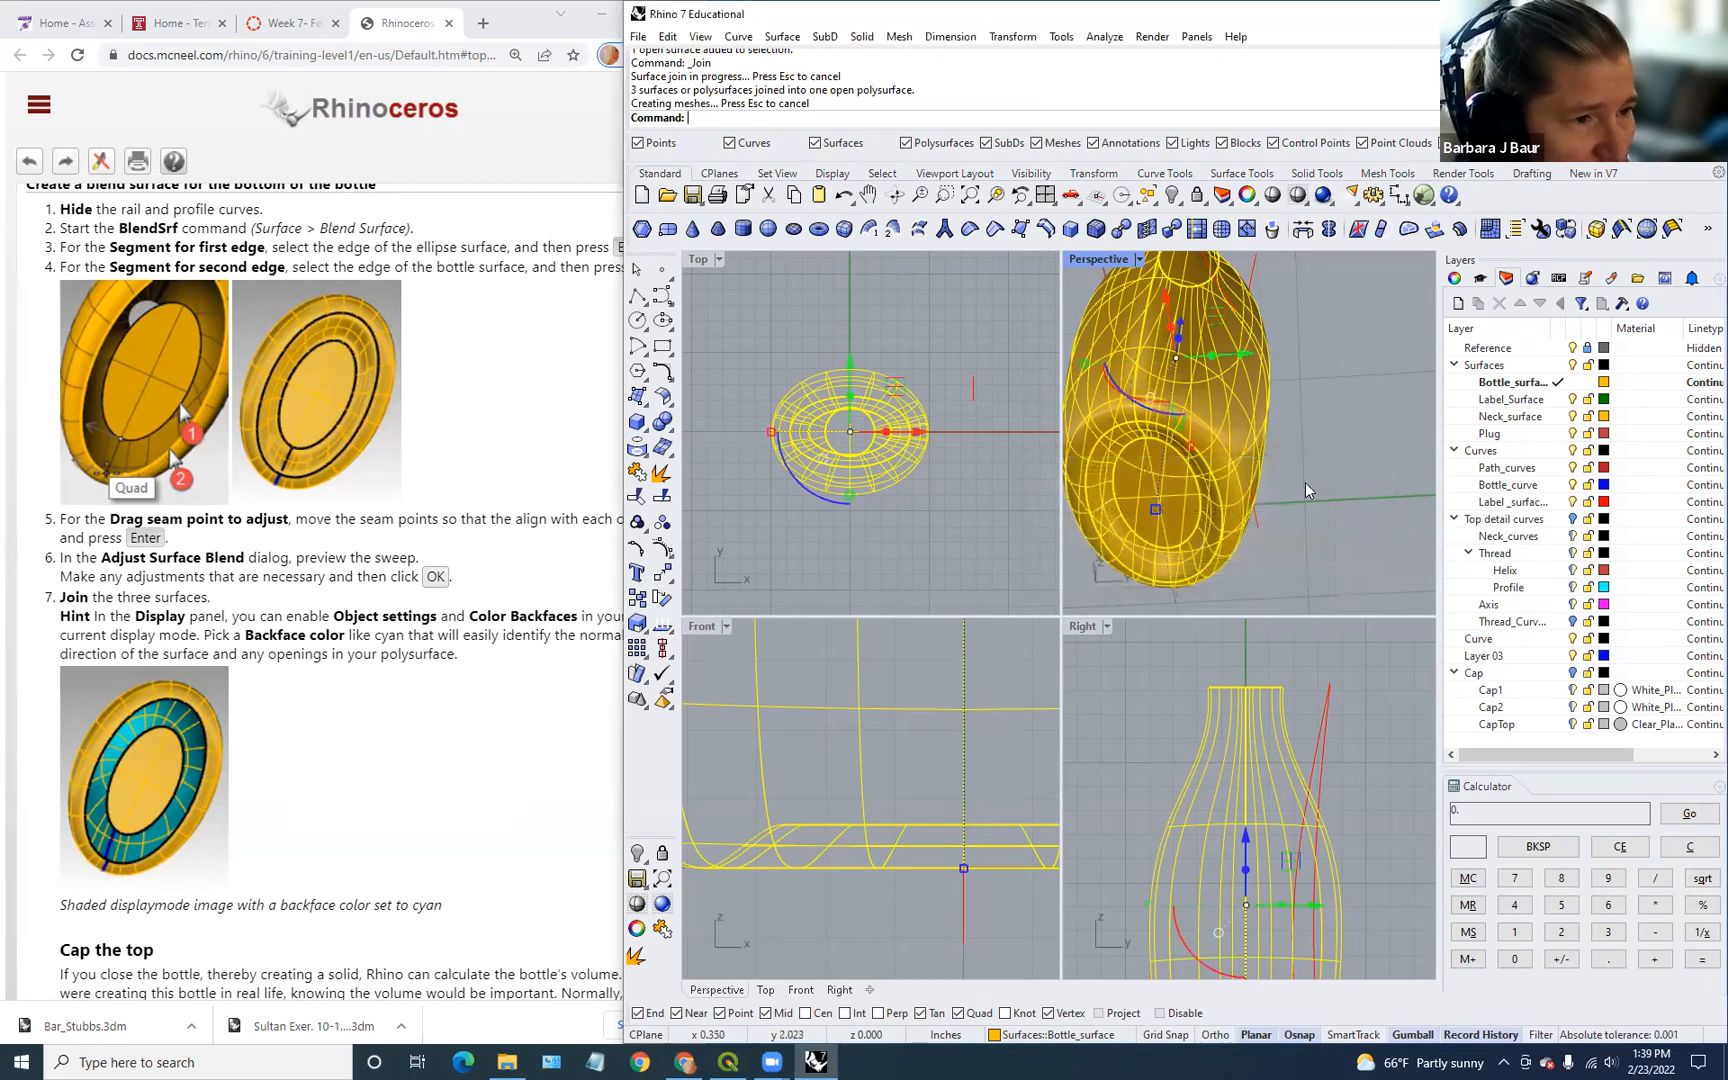
{"action": "right_click_drag", "start_coordinate": [1307, 477], "coordinate": [1275, 452]}
Step: Cap the bottle's open neck flat so the polysurface becomes a closed solid
{"action": "left_click", "coordinate": [1210, 520]}
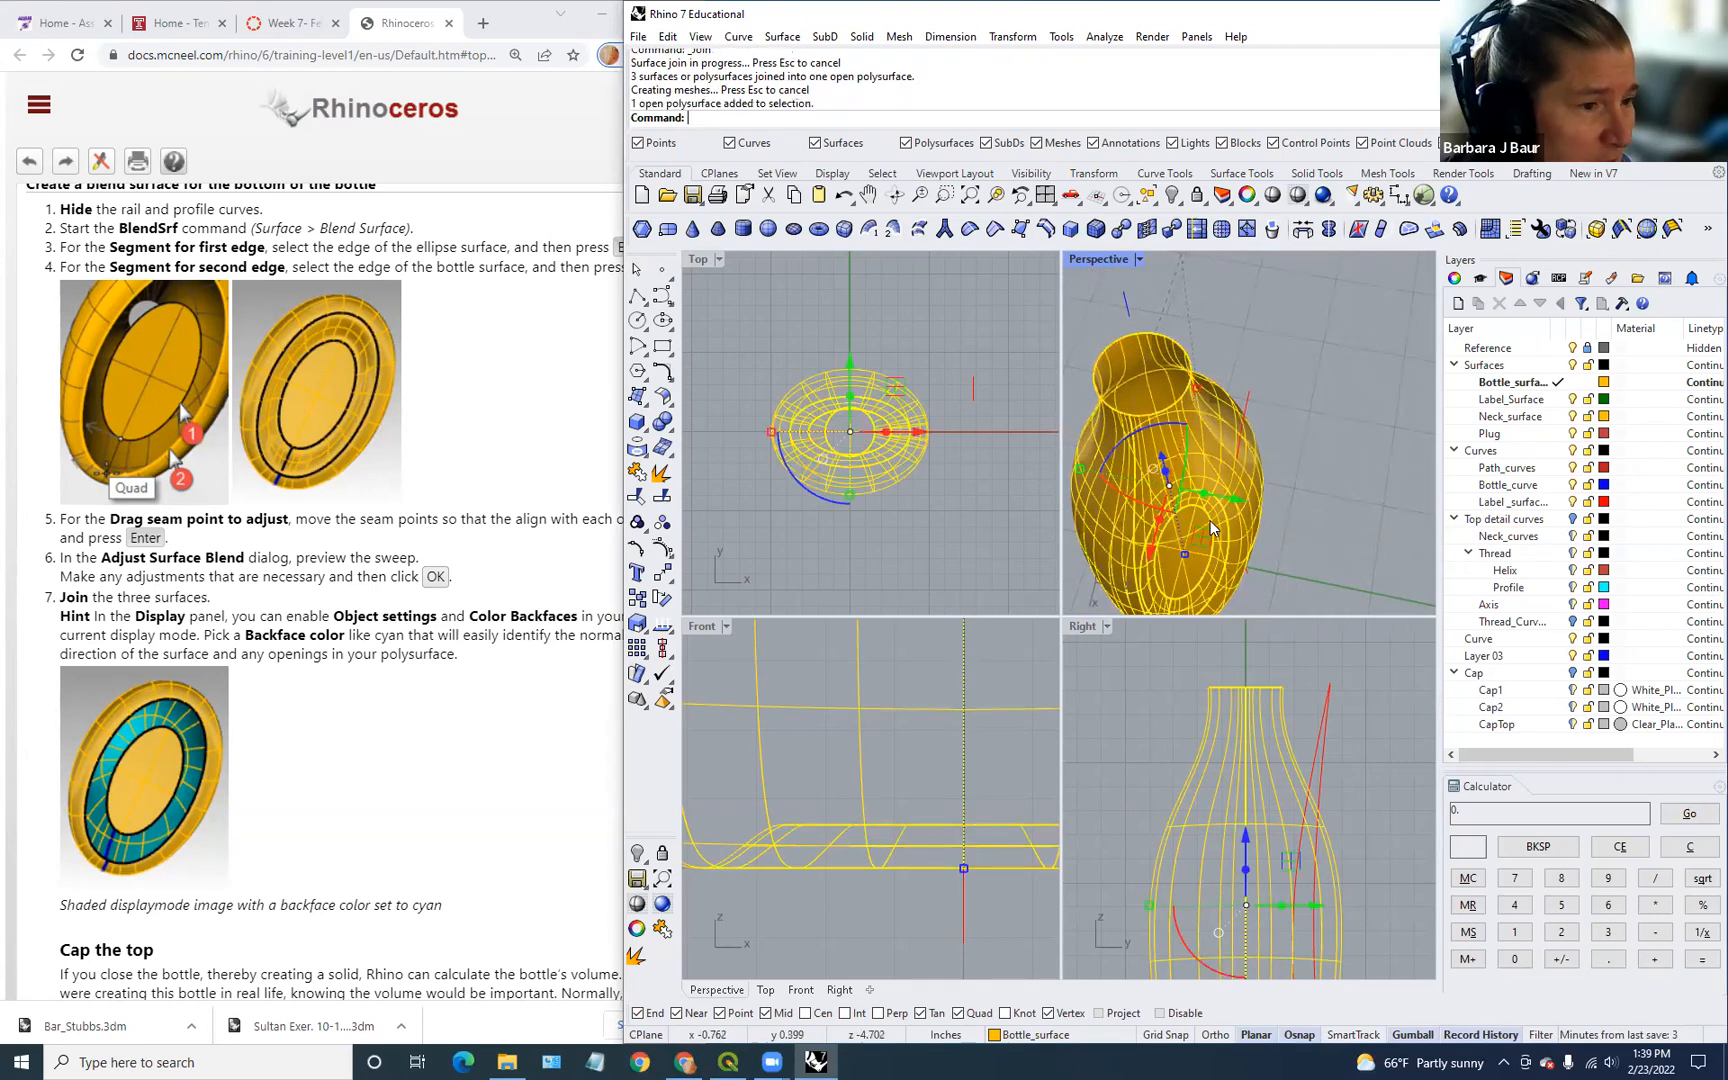
{"action": "scroll", "coordinate": [309, 737], "scroll_direction": "down", "scroll_amount": 3}
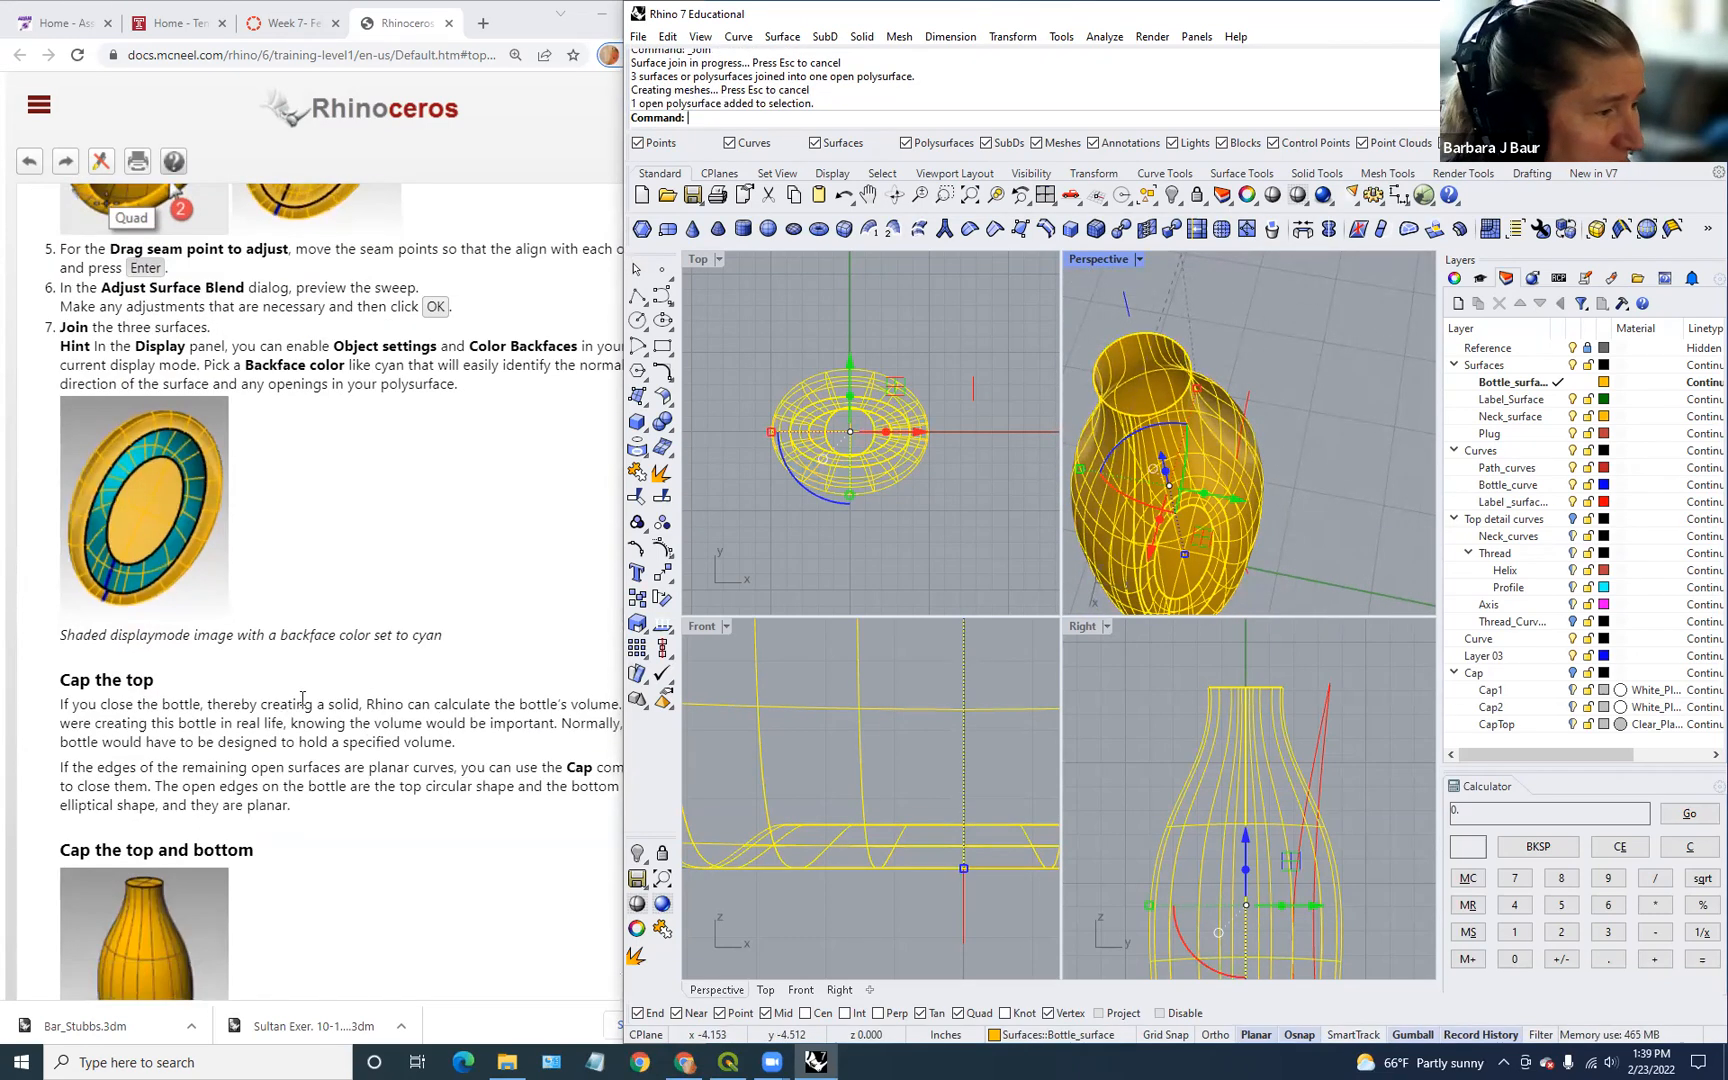
{"action": "scroll", "coordinate": [302, 698], "scroll_direction": "down", "scroll_amount": 3}
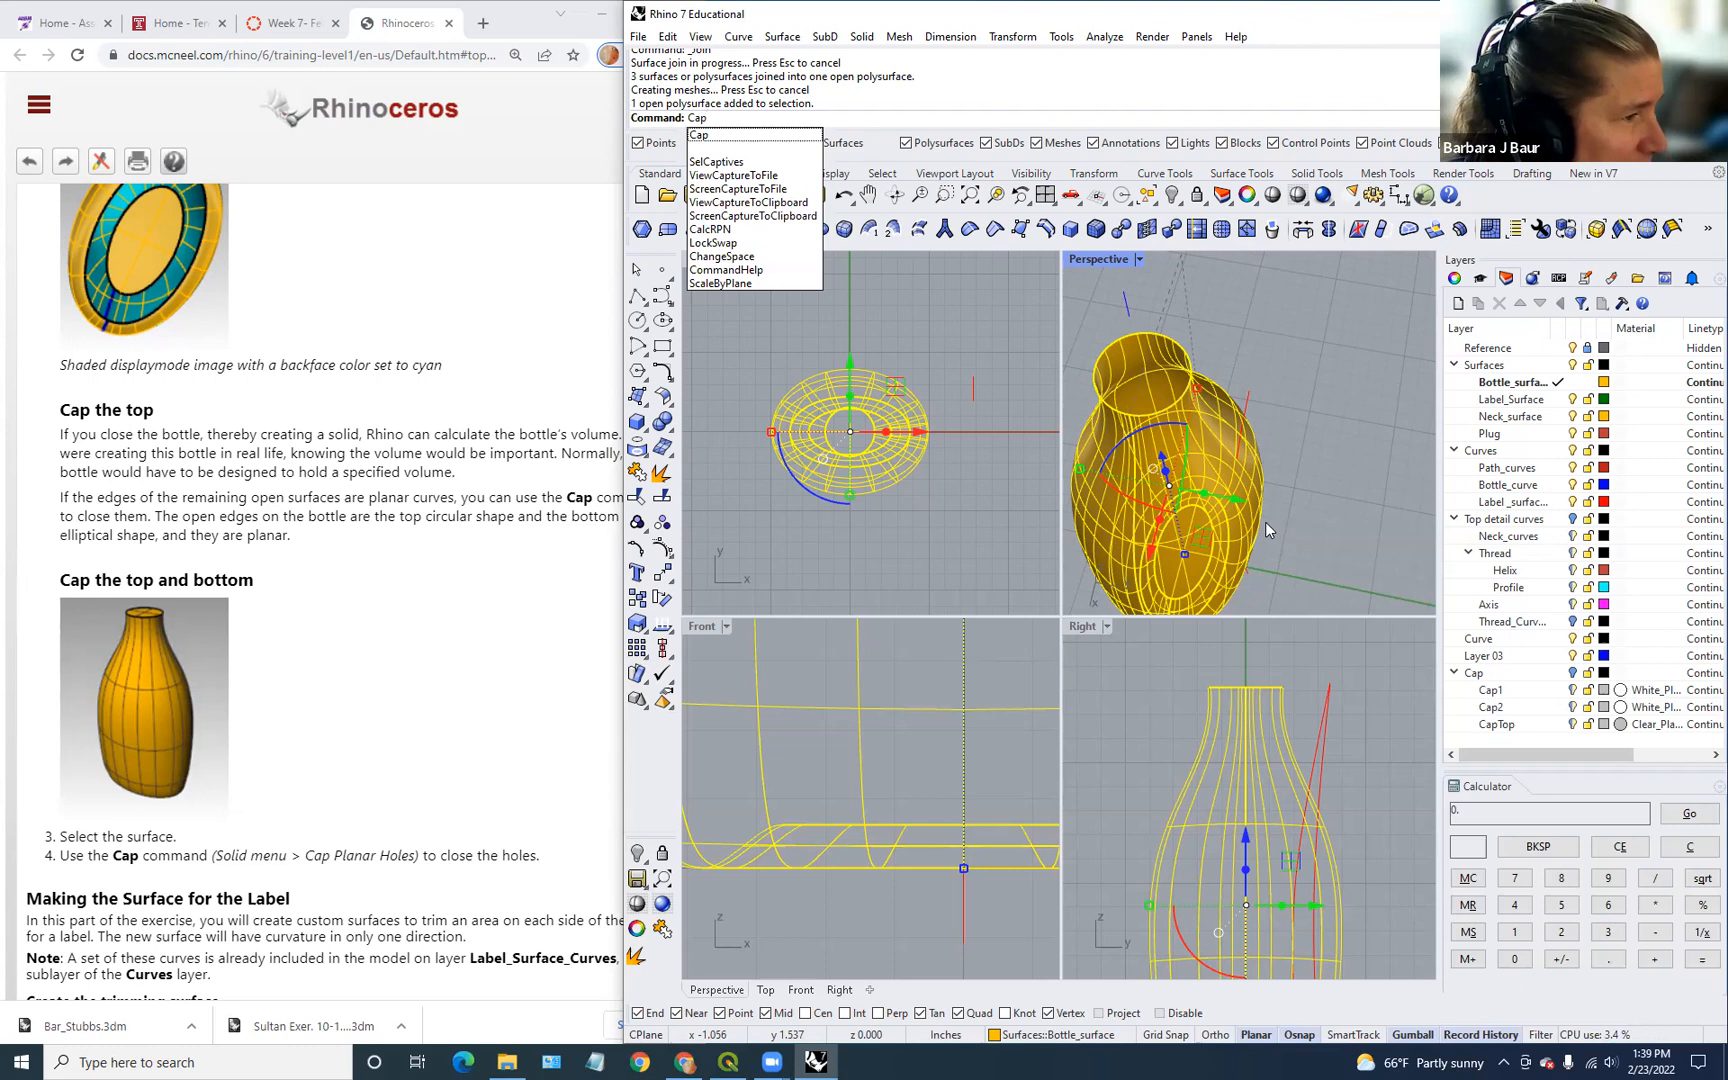
{"action": "key", "text": "Return"}
{"action": "left_click", "coordinate": [1409, 487]}
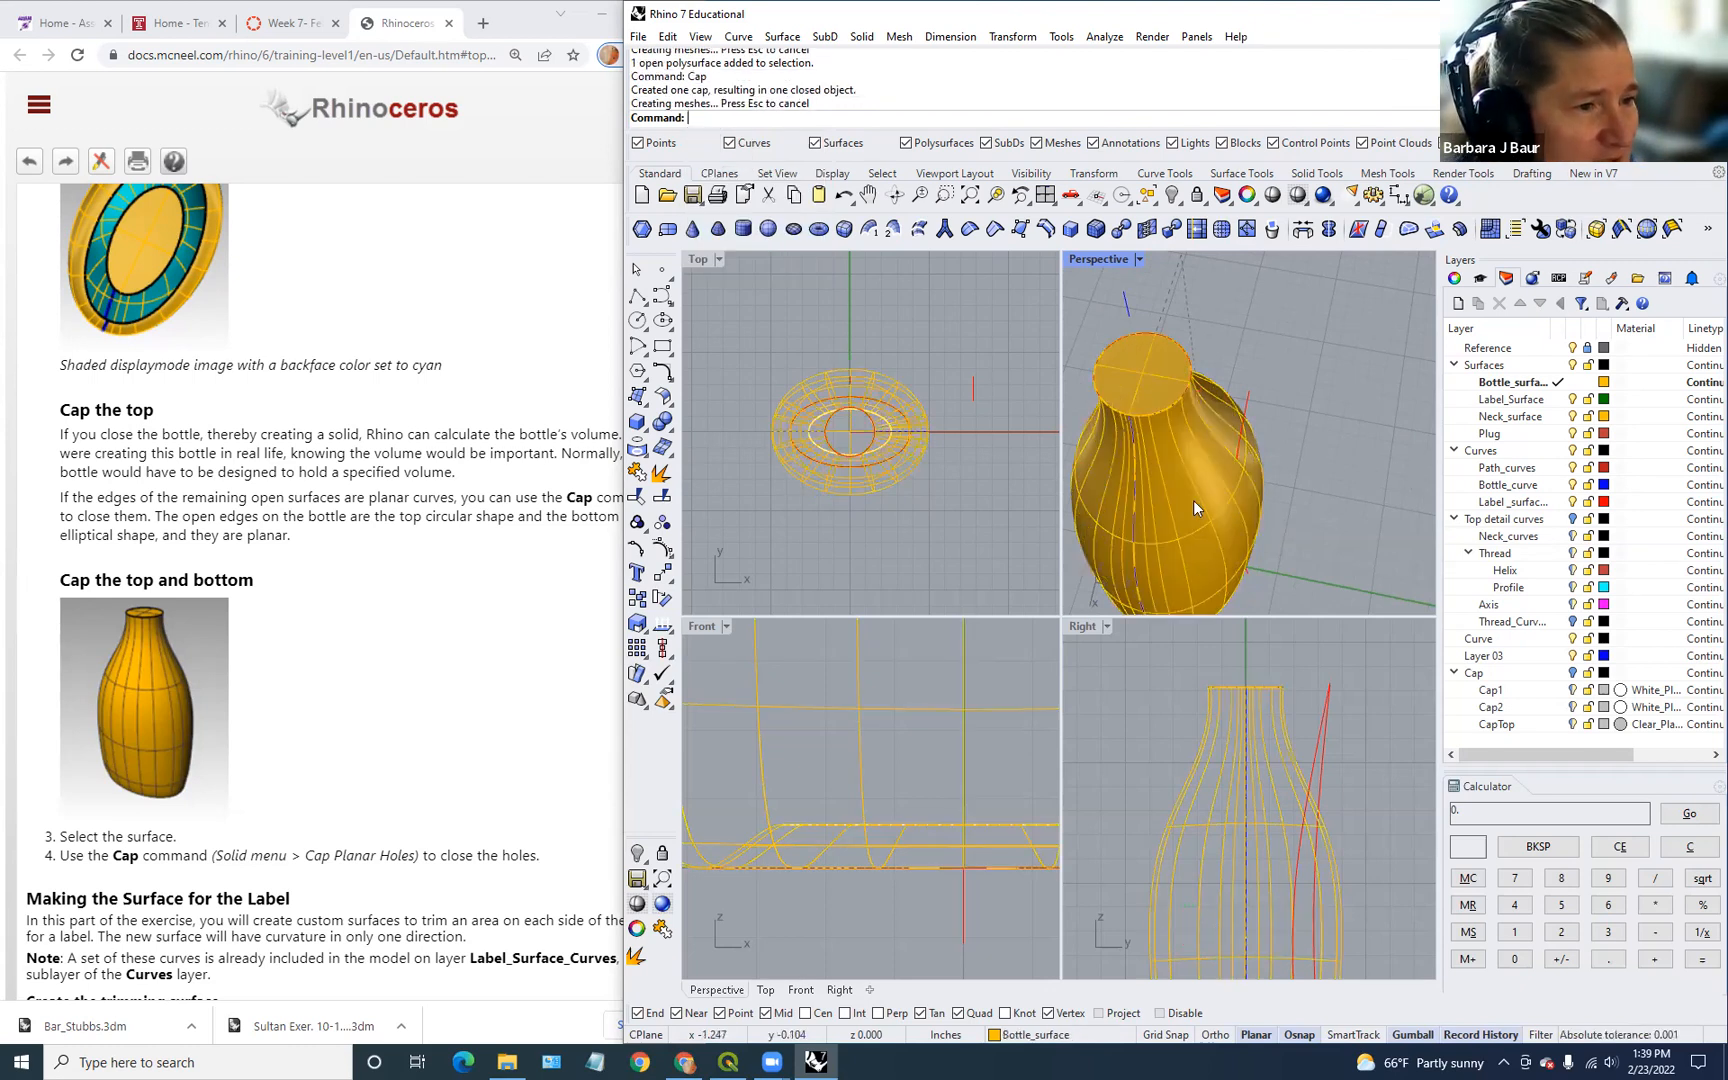
{"action": "left_click", "coordinate": [1193, 500]}
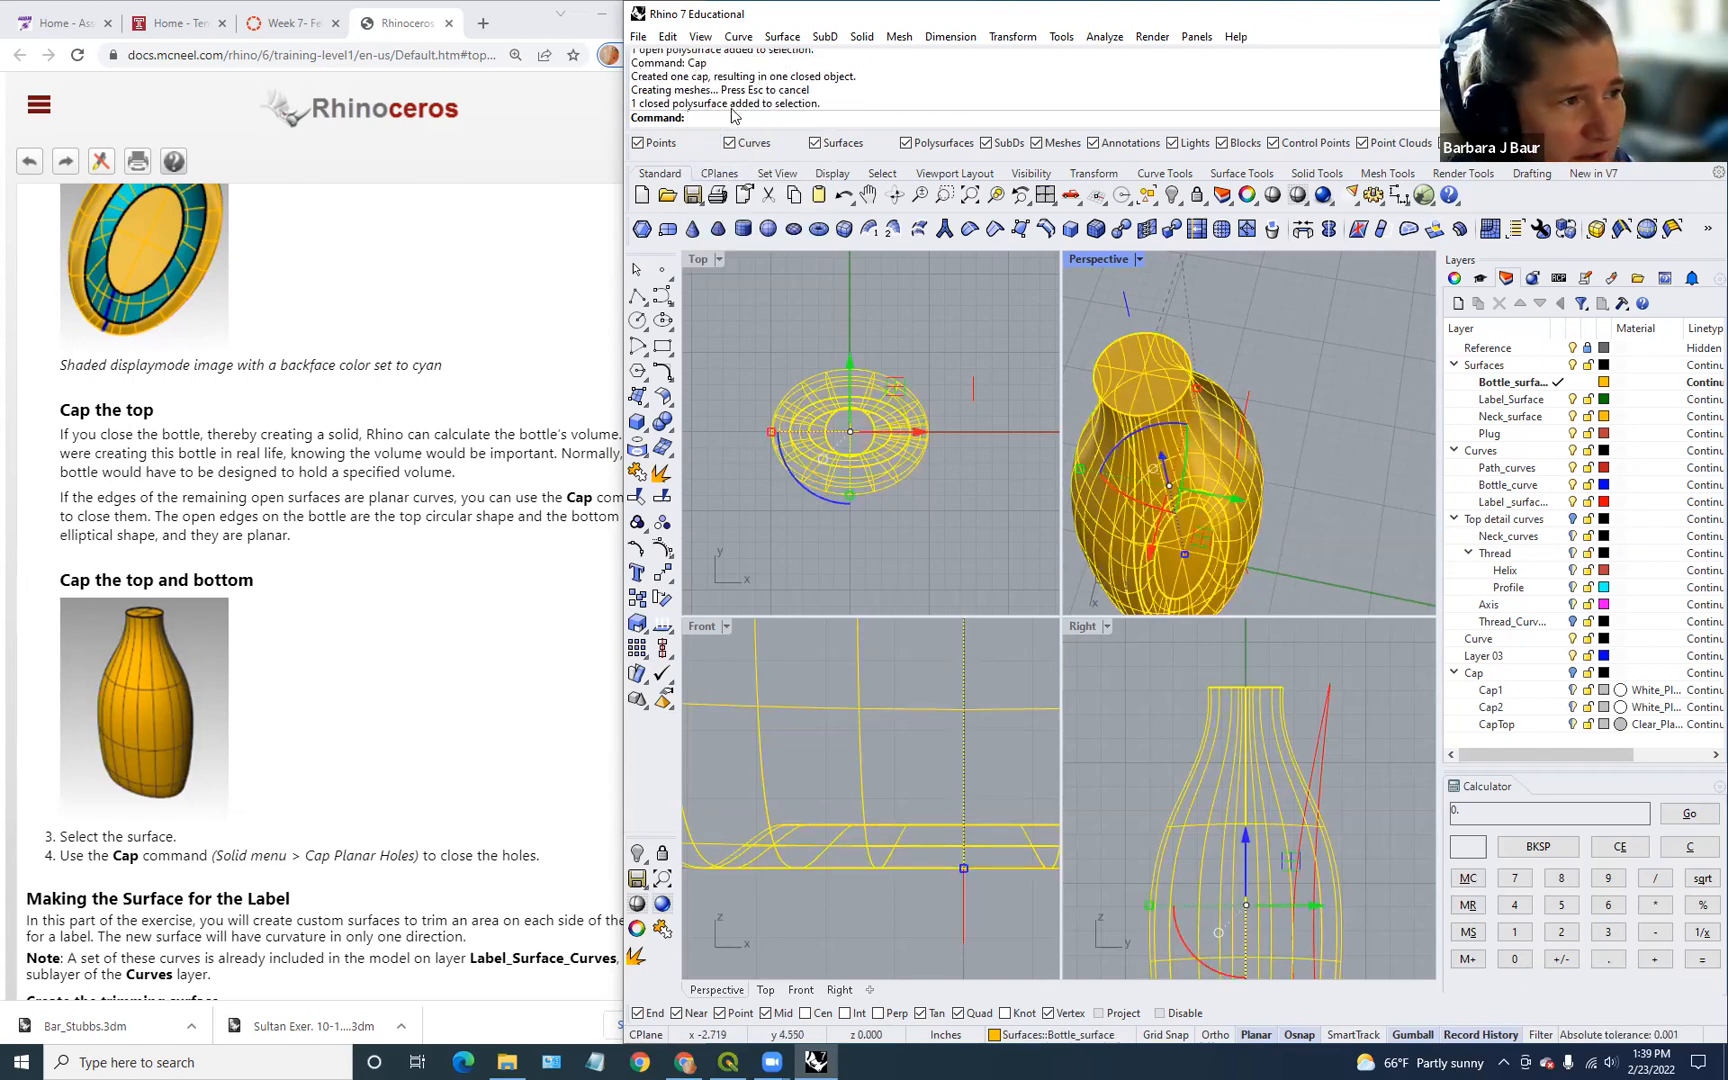
{"action": "scroll", "coordinate": [1222, 478], "scroll_direction": "down", "scroll_amount": 3}
{"action": "scroll", "coordinate": [1222, 478], "scroll_direction": "up", "scroll_amount": 5}
{"action": "mouse_move", "coordinate": [1222, 478]}
{"action": "right_mouse_down"}
{"action": "mouse_move", "coordinate": [1193, 347]}
{"action": "mouse_move", "coordinate": [1232, 400]}
{"action": "mouse_move", "coordinate": [1240, 460]}
{"action": "right_mouse_up"}
{"action": "left_click", "coordinate": [1373, 387]}
Step: Select the red curve beside the bottle and confirm it crosses the bottle's side outline
{"action": "scroll", "coordinate": [458, 736], "scroll_direction": "down", "scroll_amount": 4}
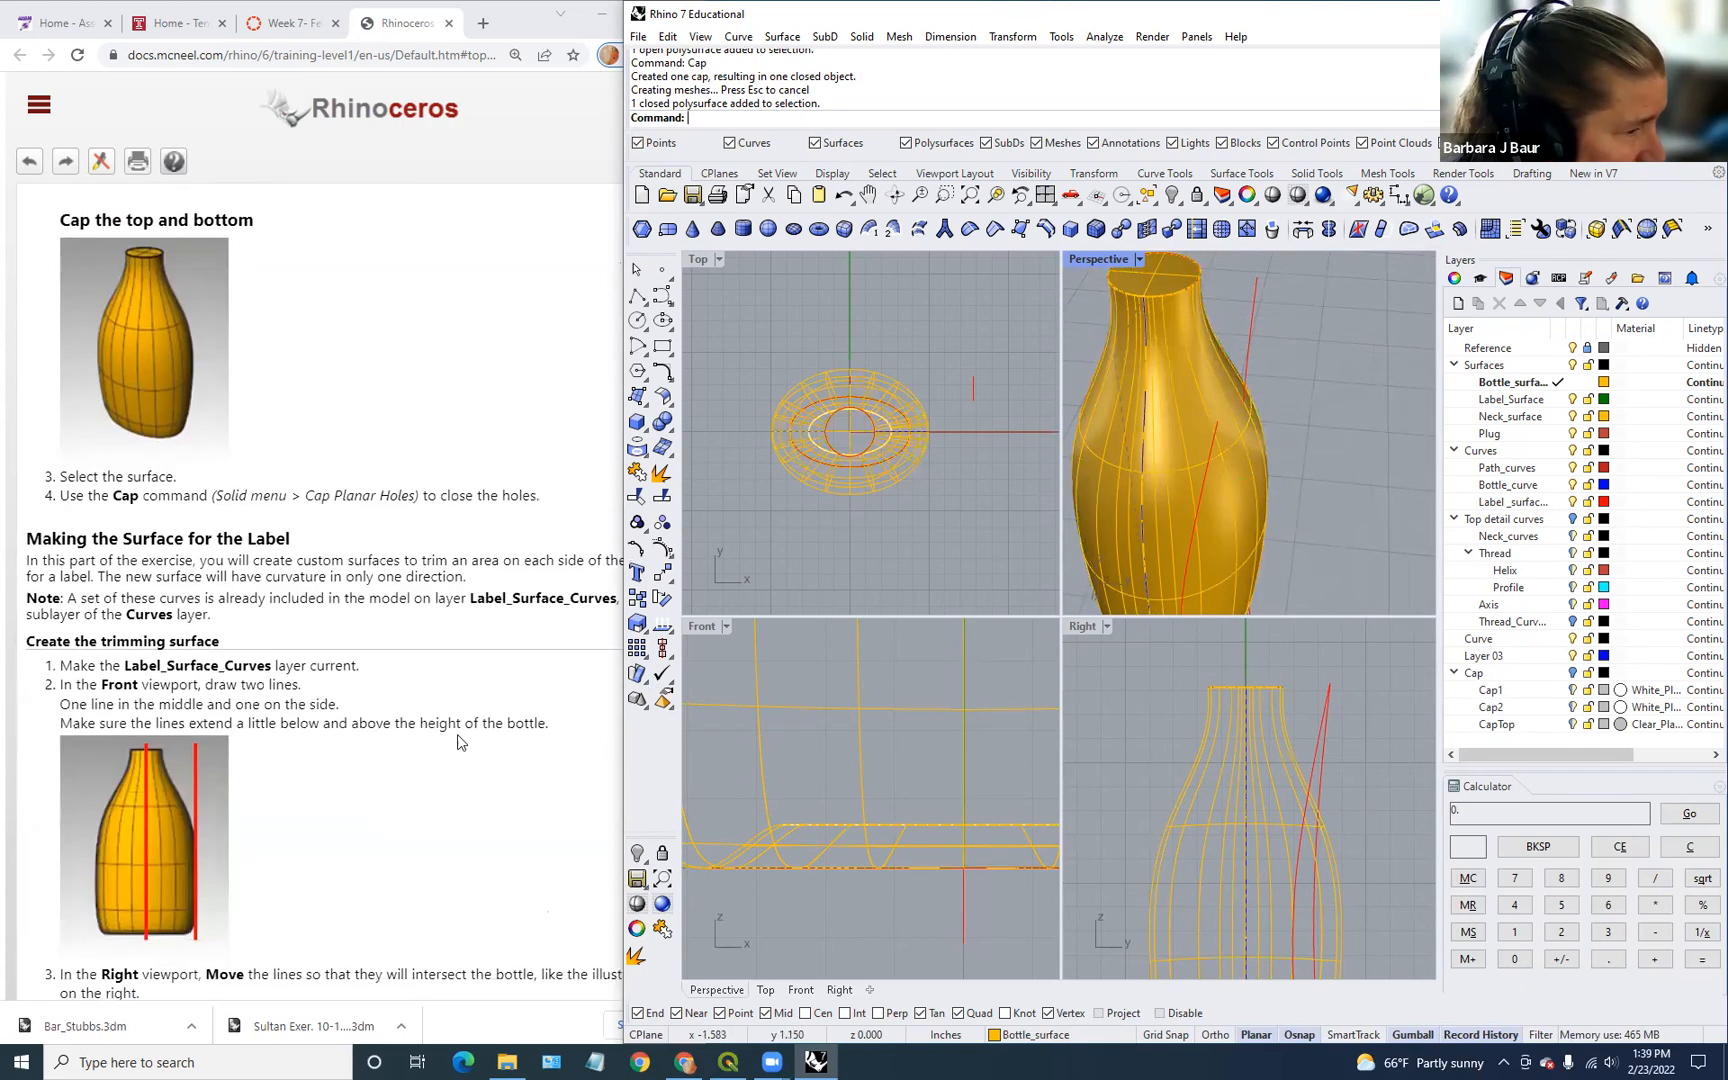
{"action": "scroll", "coordinate": [458, 741], "scroll_direction": "down", "scroll_amount": 3}
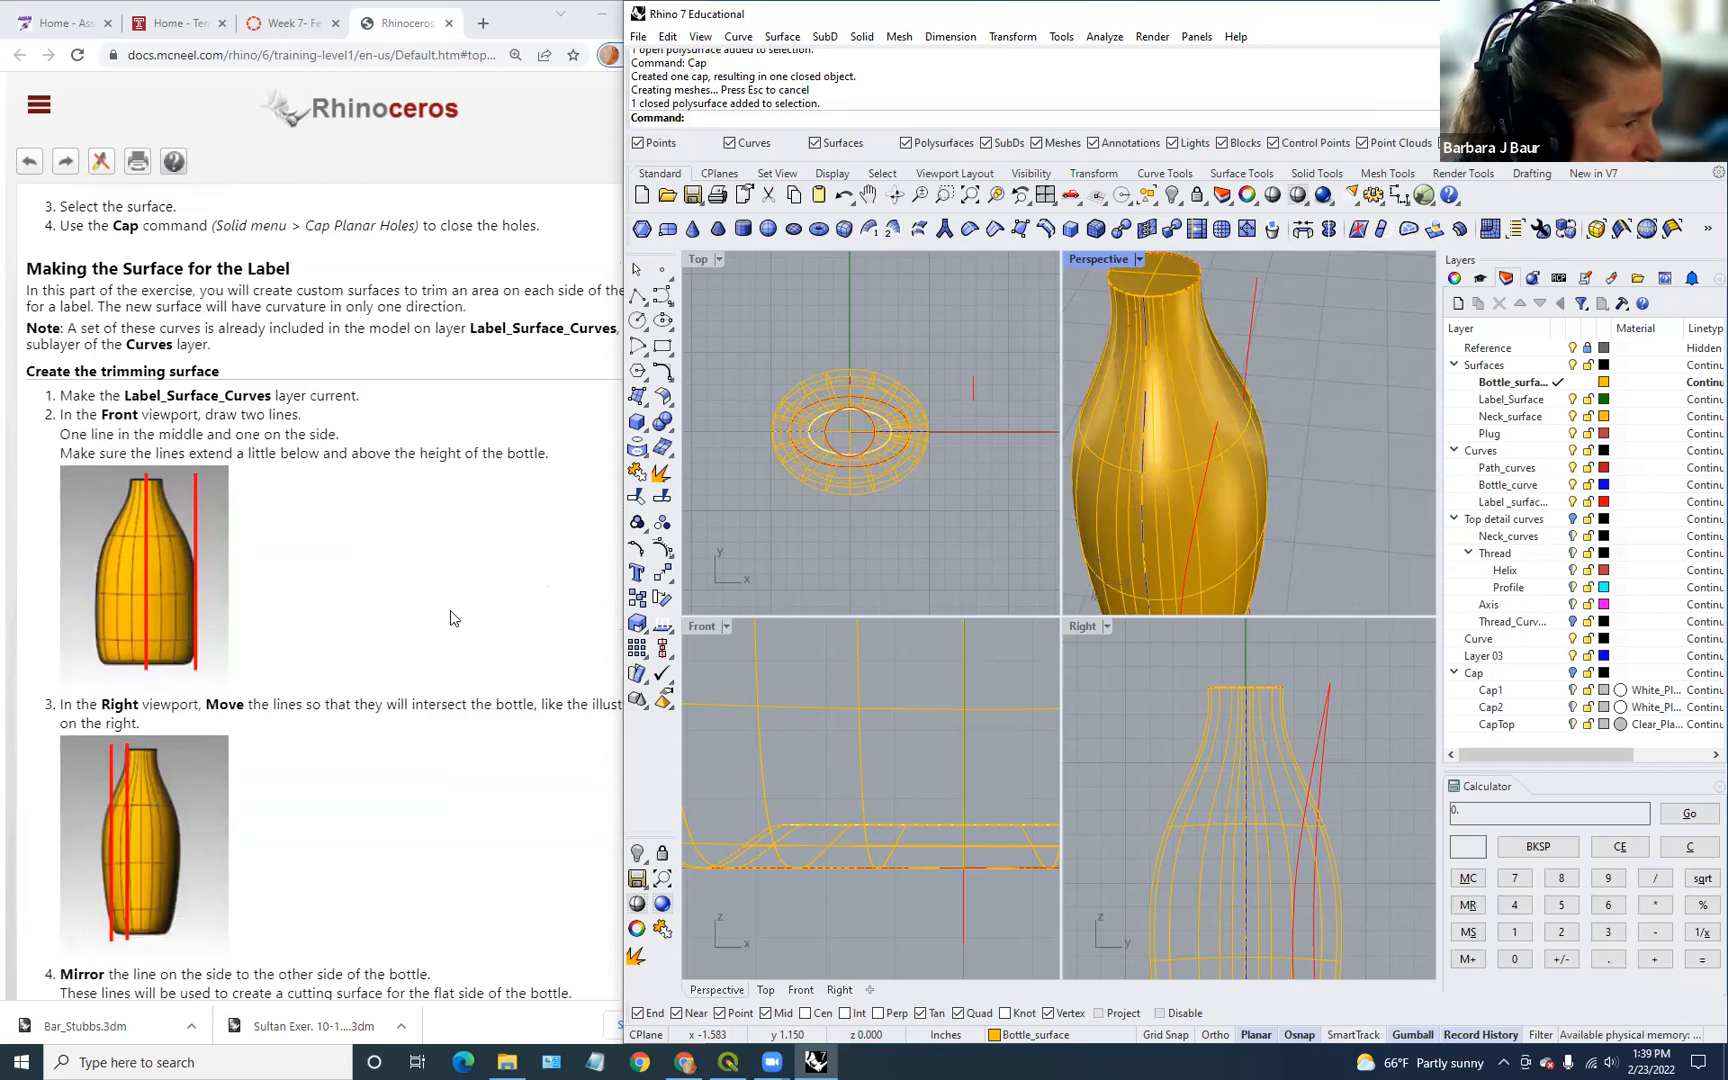
{"action": "scroll", "coordinate": [322, 628], "scroll_direction": "down", "scroll_amount": 3}
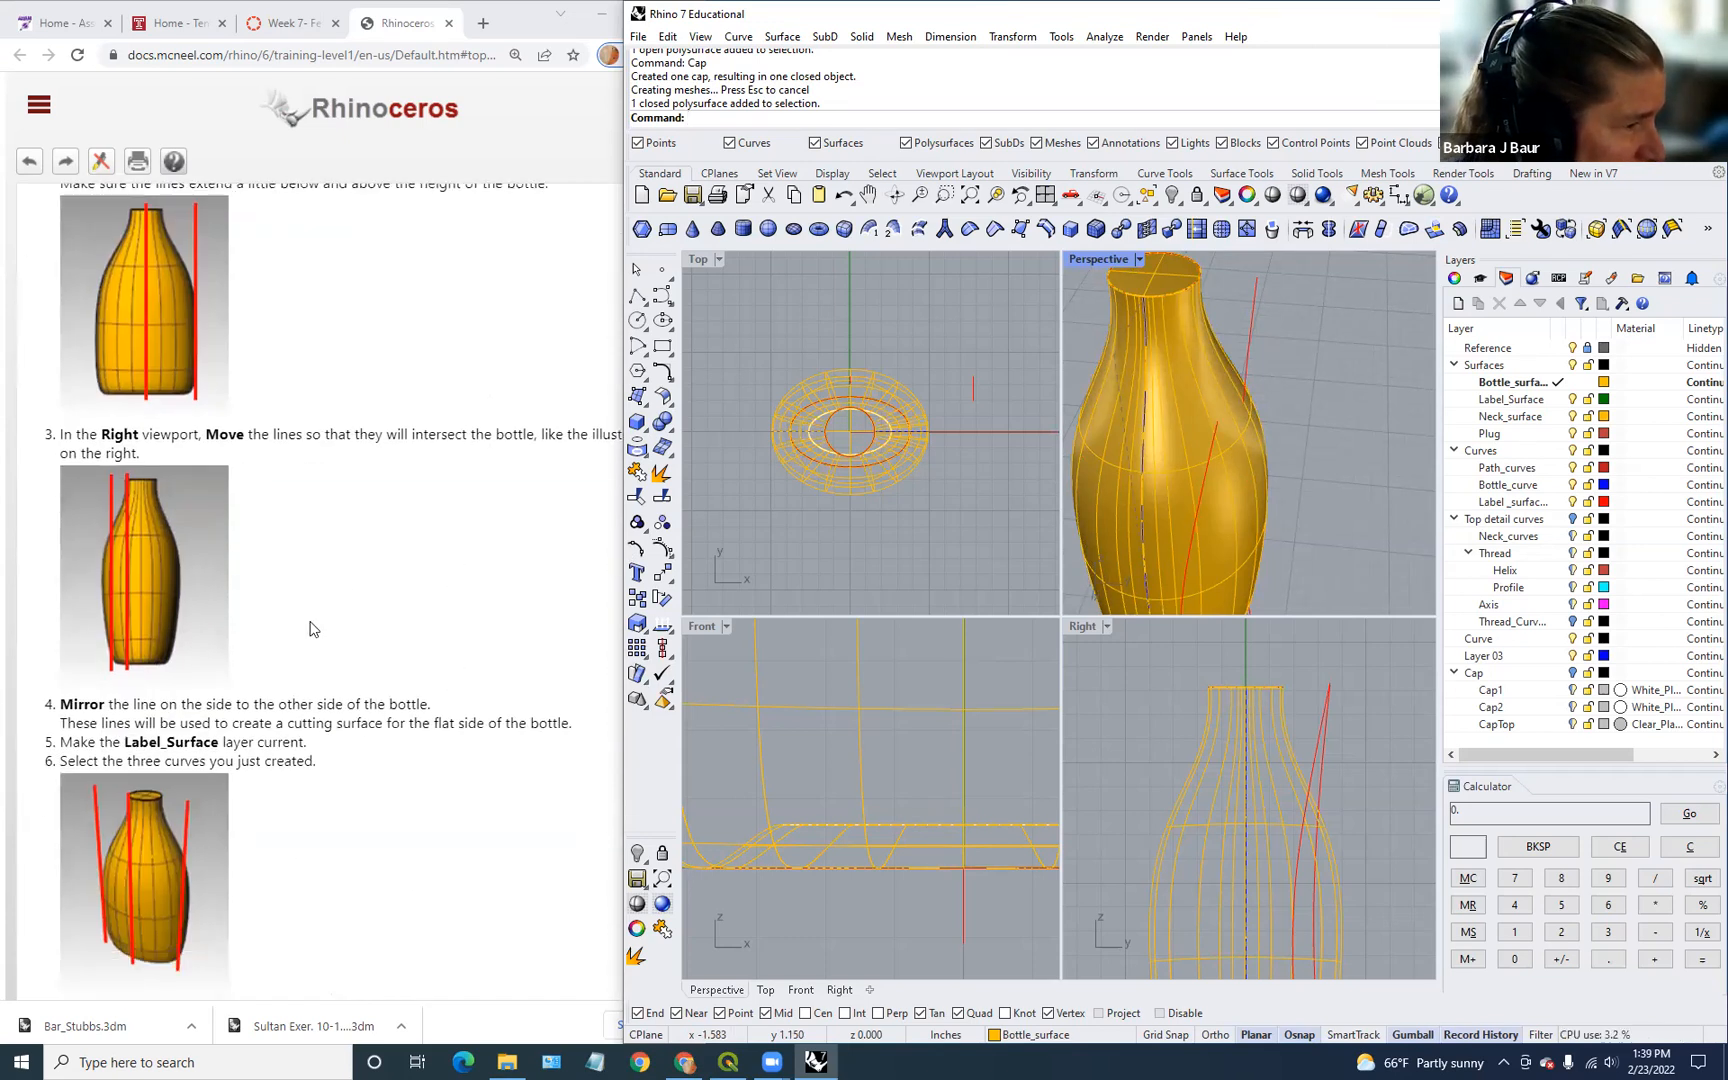
{"action": "scroll", "coordinate": [1350, 780], "scroll_direction": "down", "scroll_amount": 5}
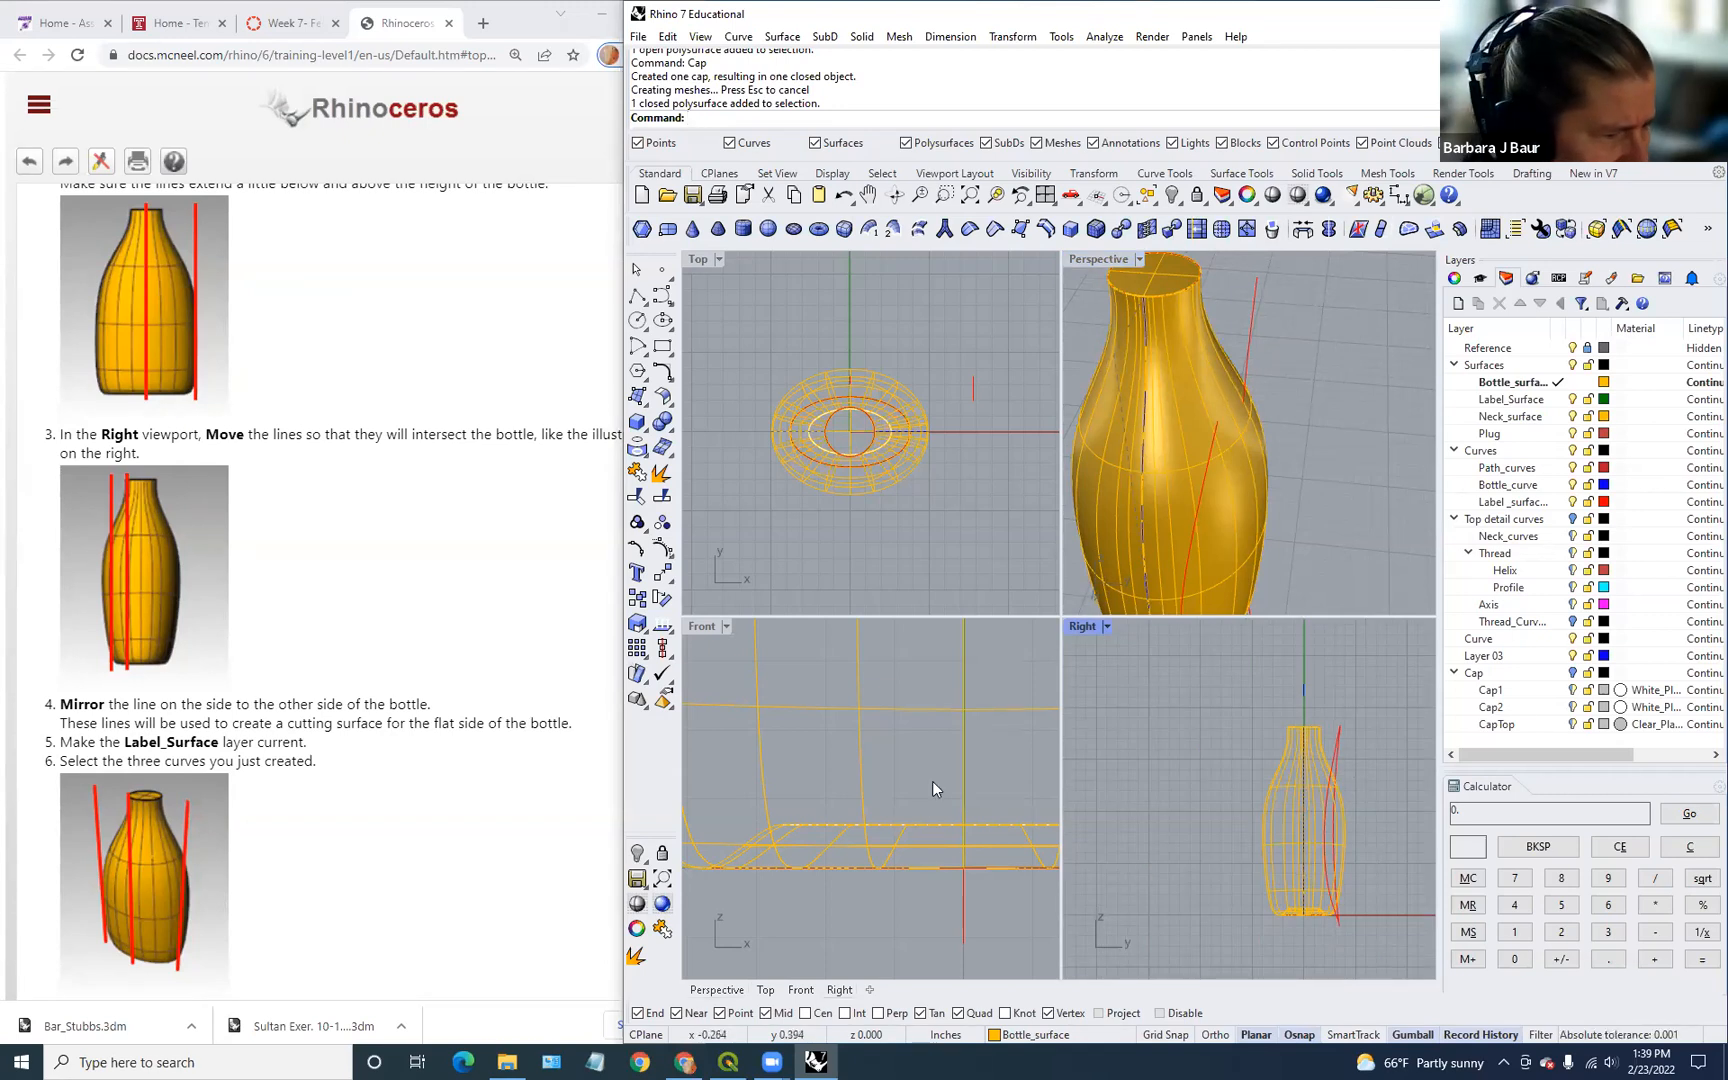
{"action": "left_click", "coordinate": [972, 398]}
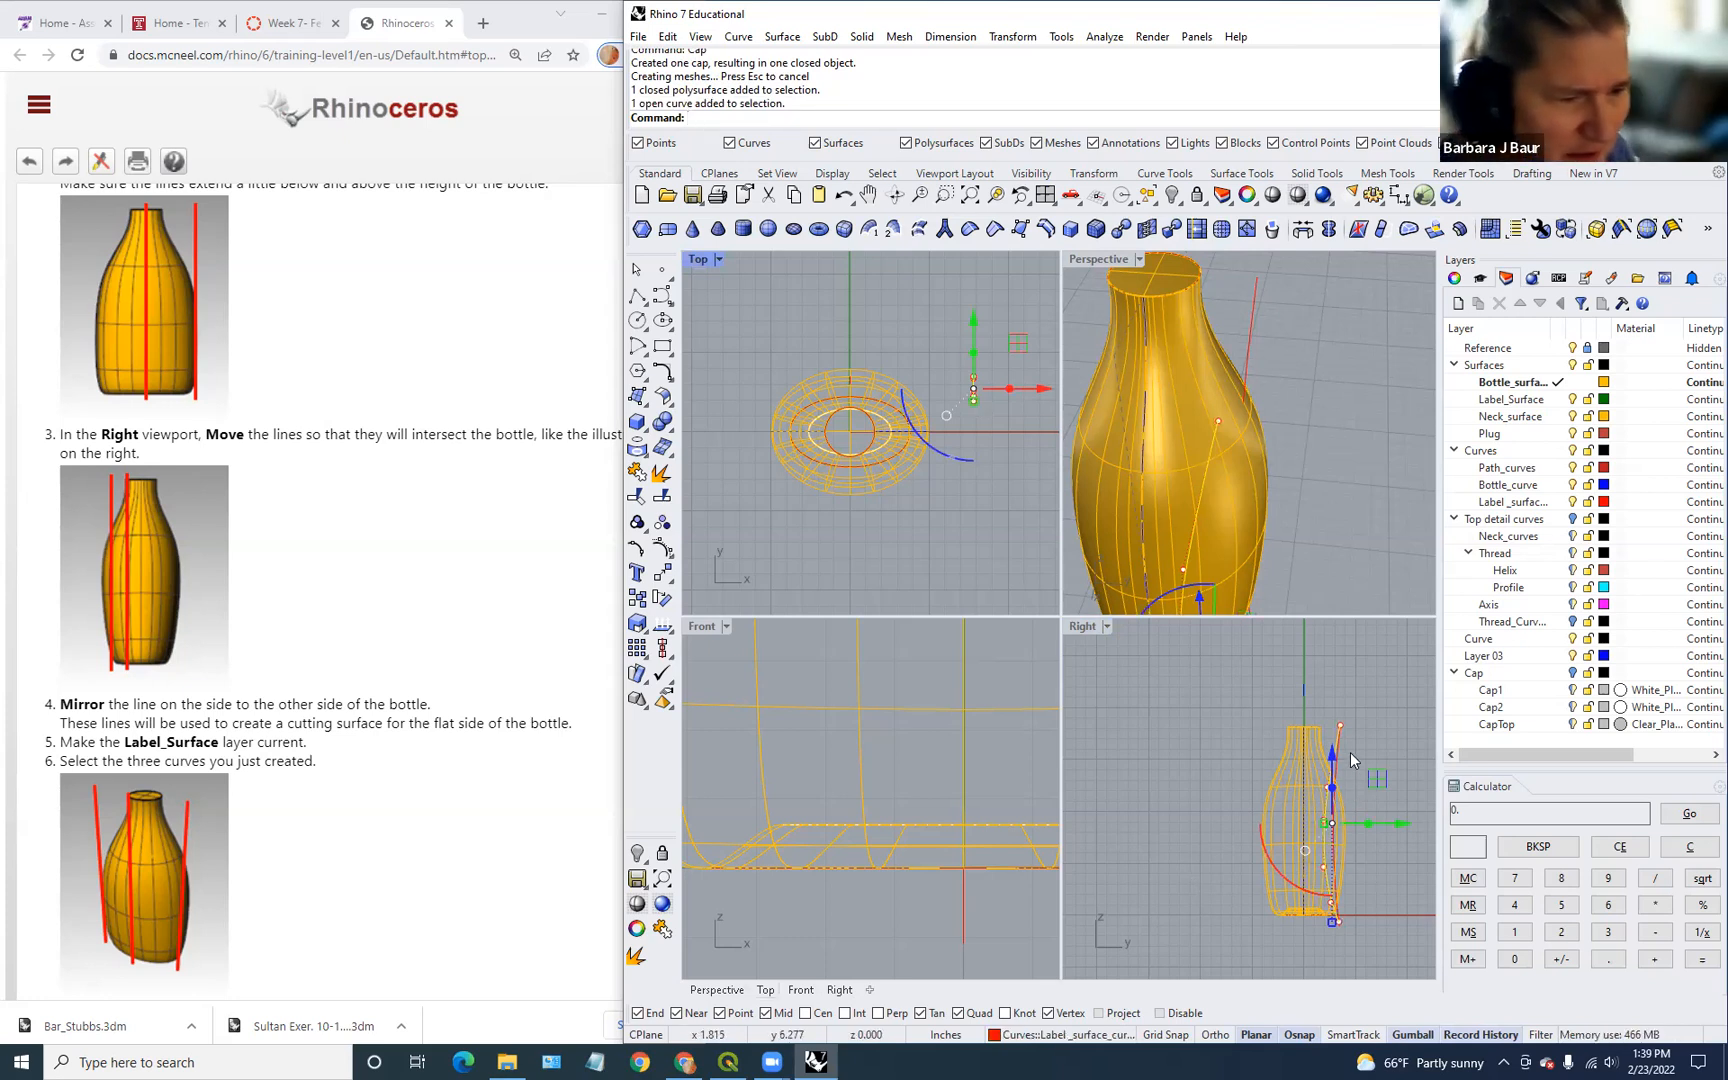
{"action": "right_click_drag", "start_coordinate": [1251, 551], "coordinate": [1103, 460]}
{"action": "scroll", "coordinate": [250, 640], "scroll_direction": "down", "scroll_amount": 2}
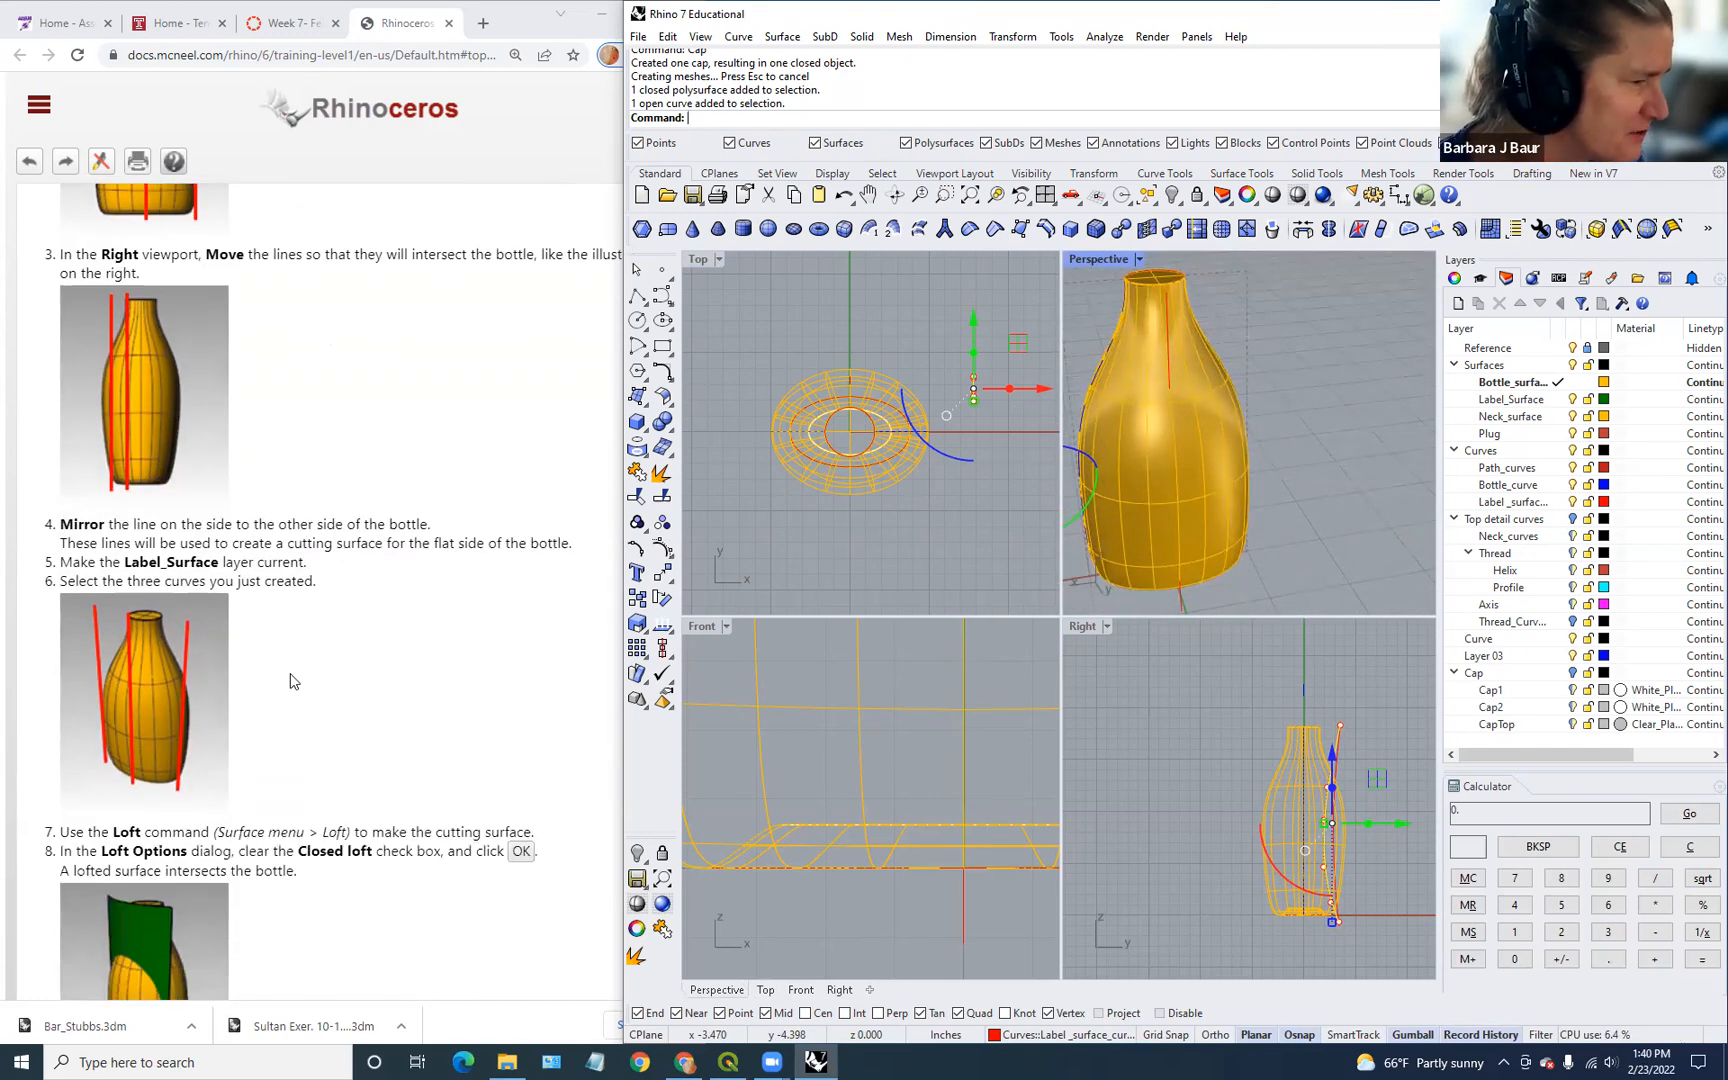
{"action": "scroll", "coordinate": [291, 680], "scroll_direction": "down", "scroll_amount": 4}
{"action": "scroll", "coordinate": [291, 680], "scroll_direction": "up", "scroll_amount": 4}
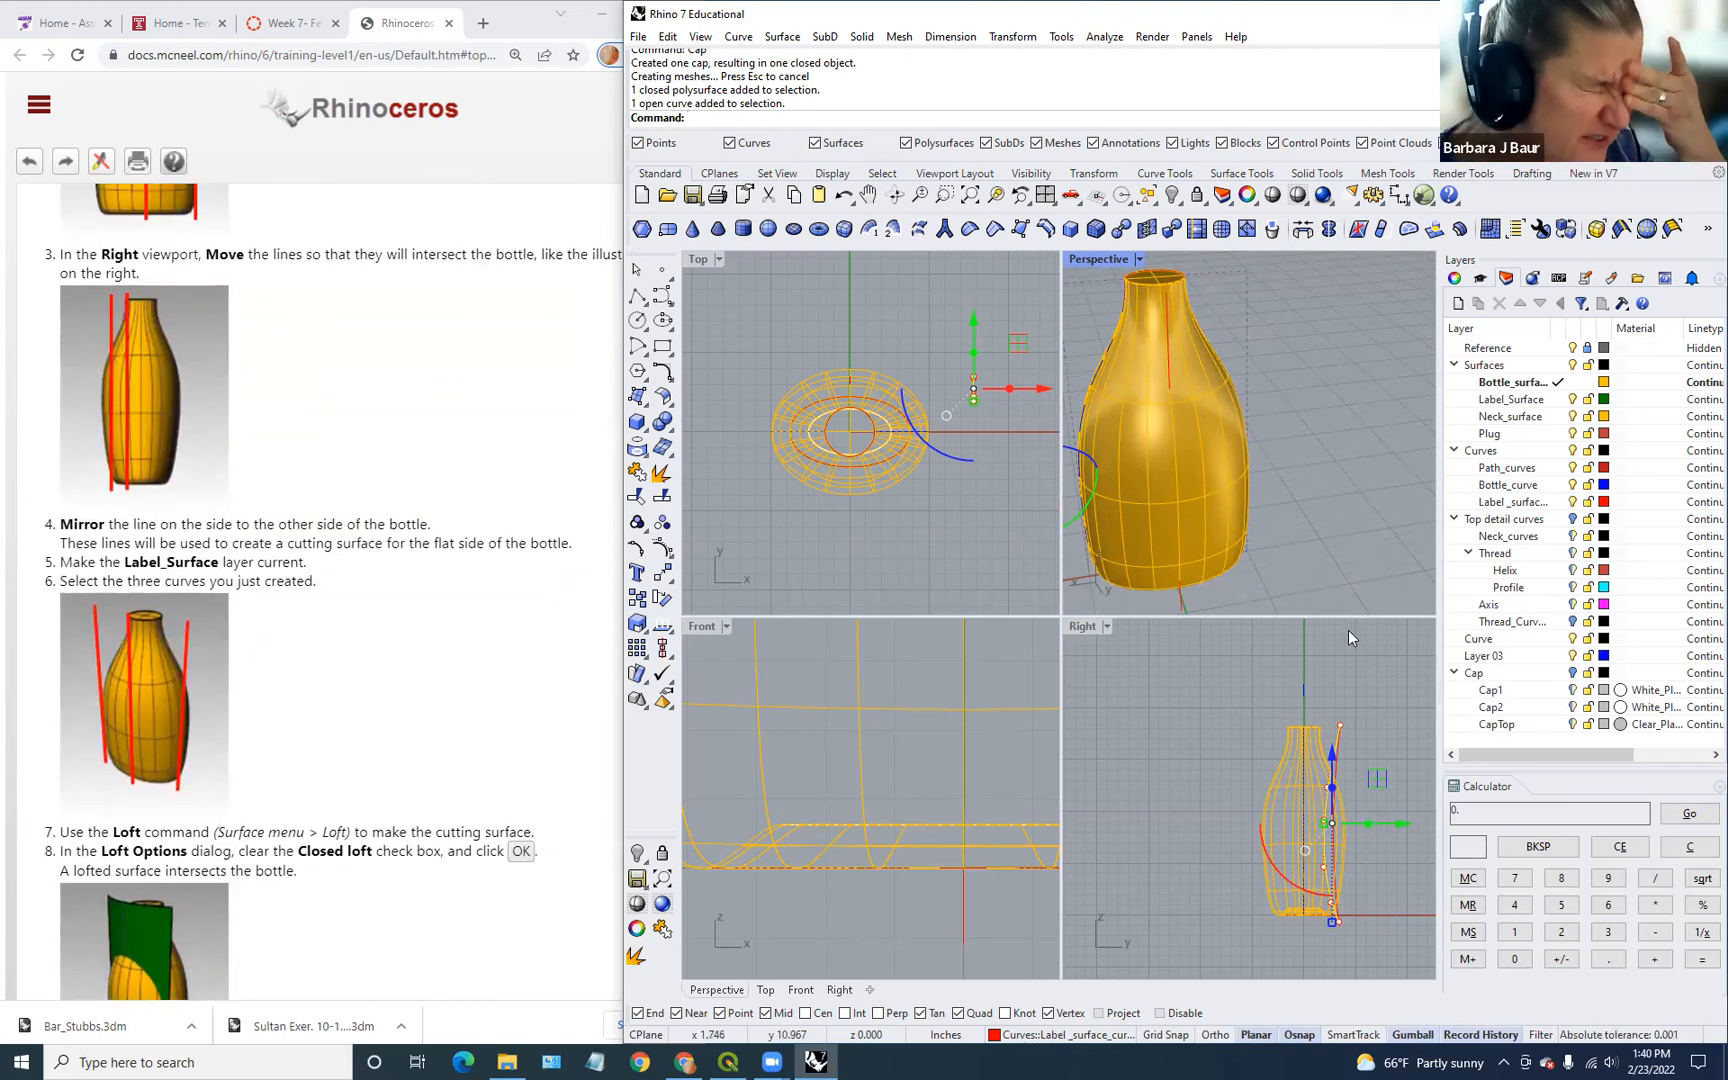
{"action": "left_click", "coordinate": [1349, 592]}
{"action": "scroll", "coordinate": [1184, 589], "scroll_direction": "down", "scroll_amount": 4}
{"action": "scroll", "coordinate": [1184, 589], "scroll_direction": "up", "scroll_amount": 4}
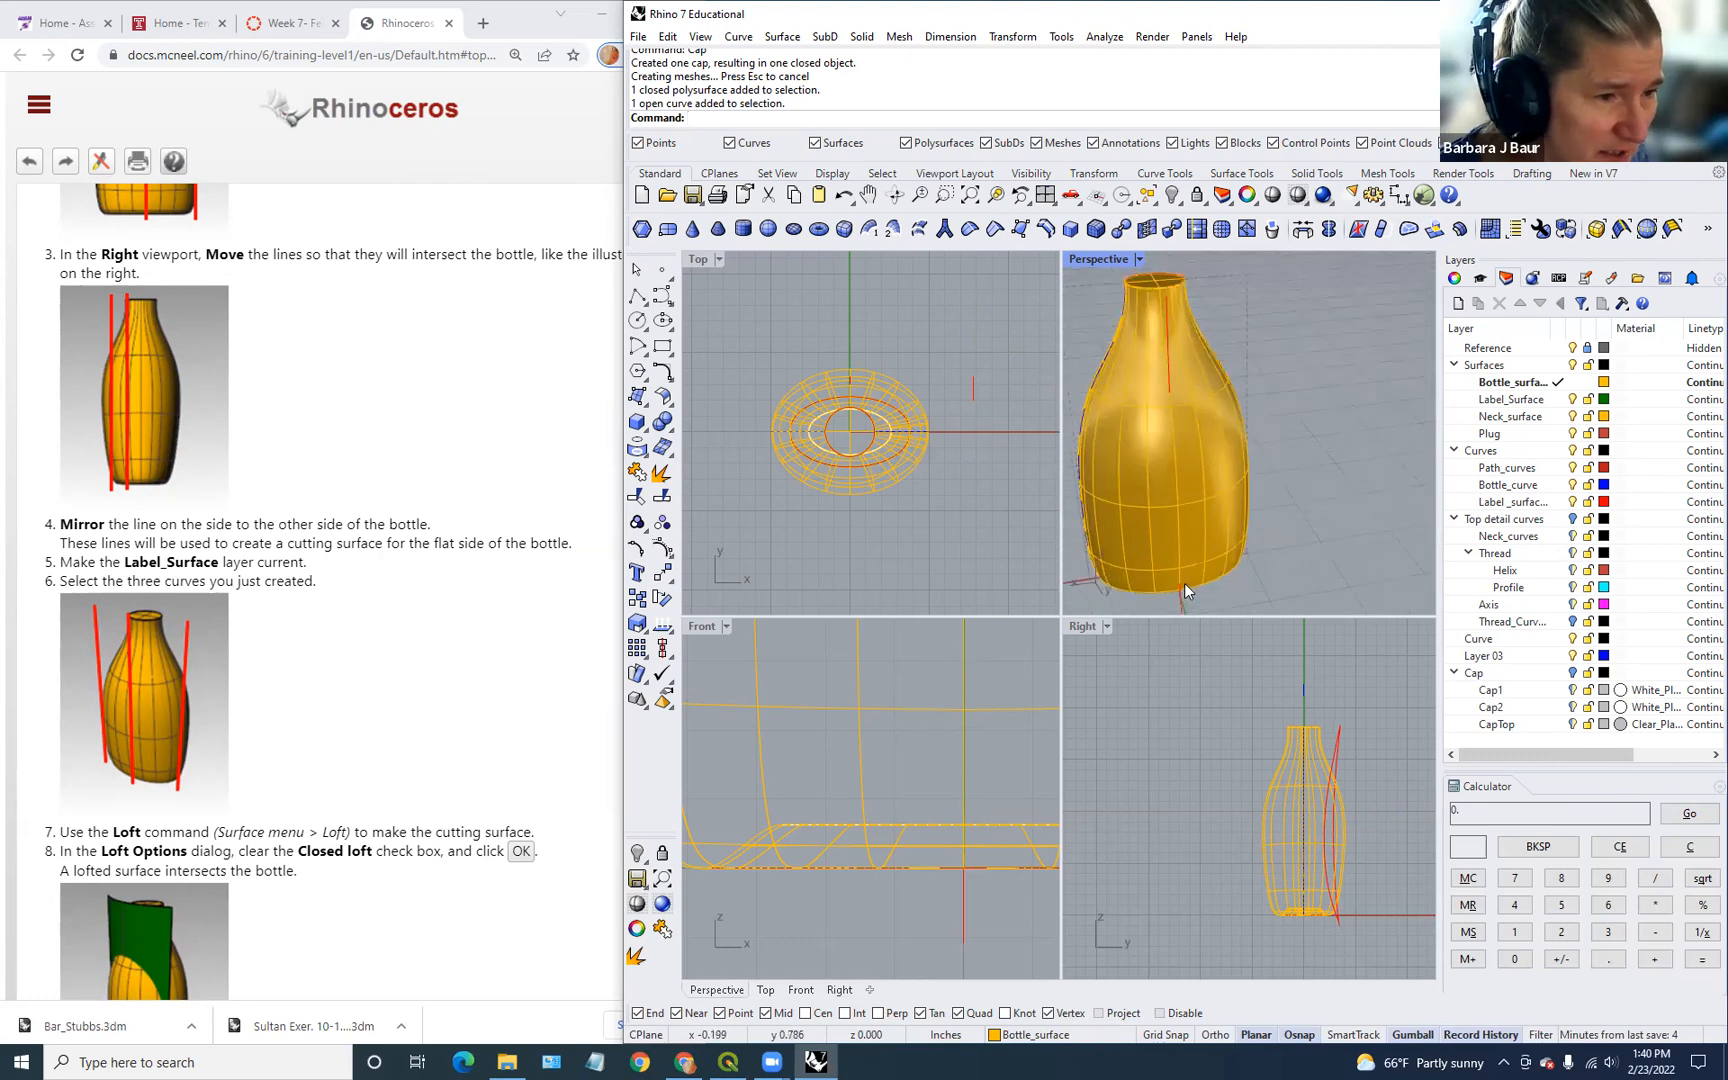
Step: Select the red side curve, choosing it over the overlapping bottle surface
{"action": "scroll", "coordinate": [1336, 770], "scroll_direction": "up", "scroll_amount": 3}
{"action": "left_click", "coordinate": [1336, 767]}
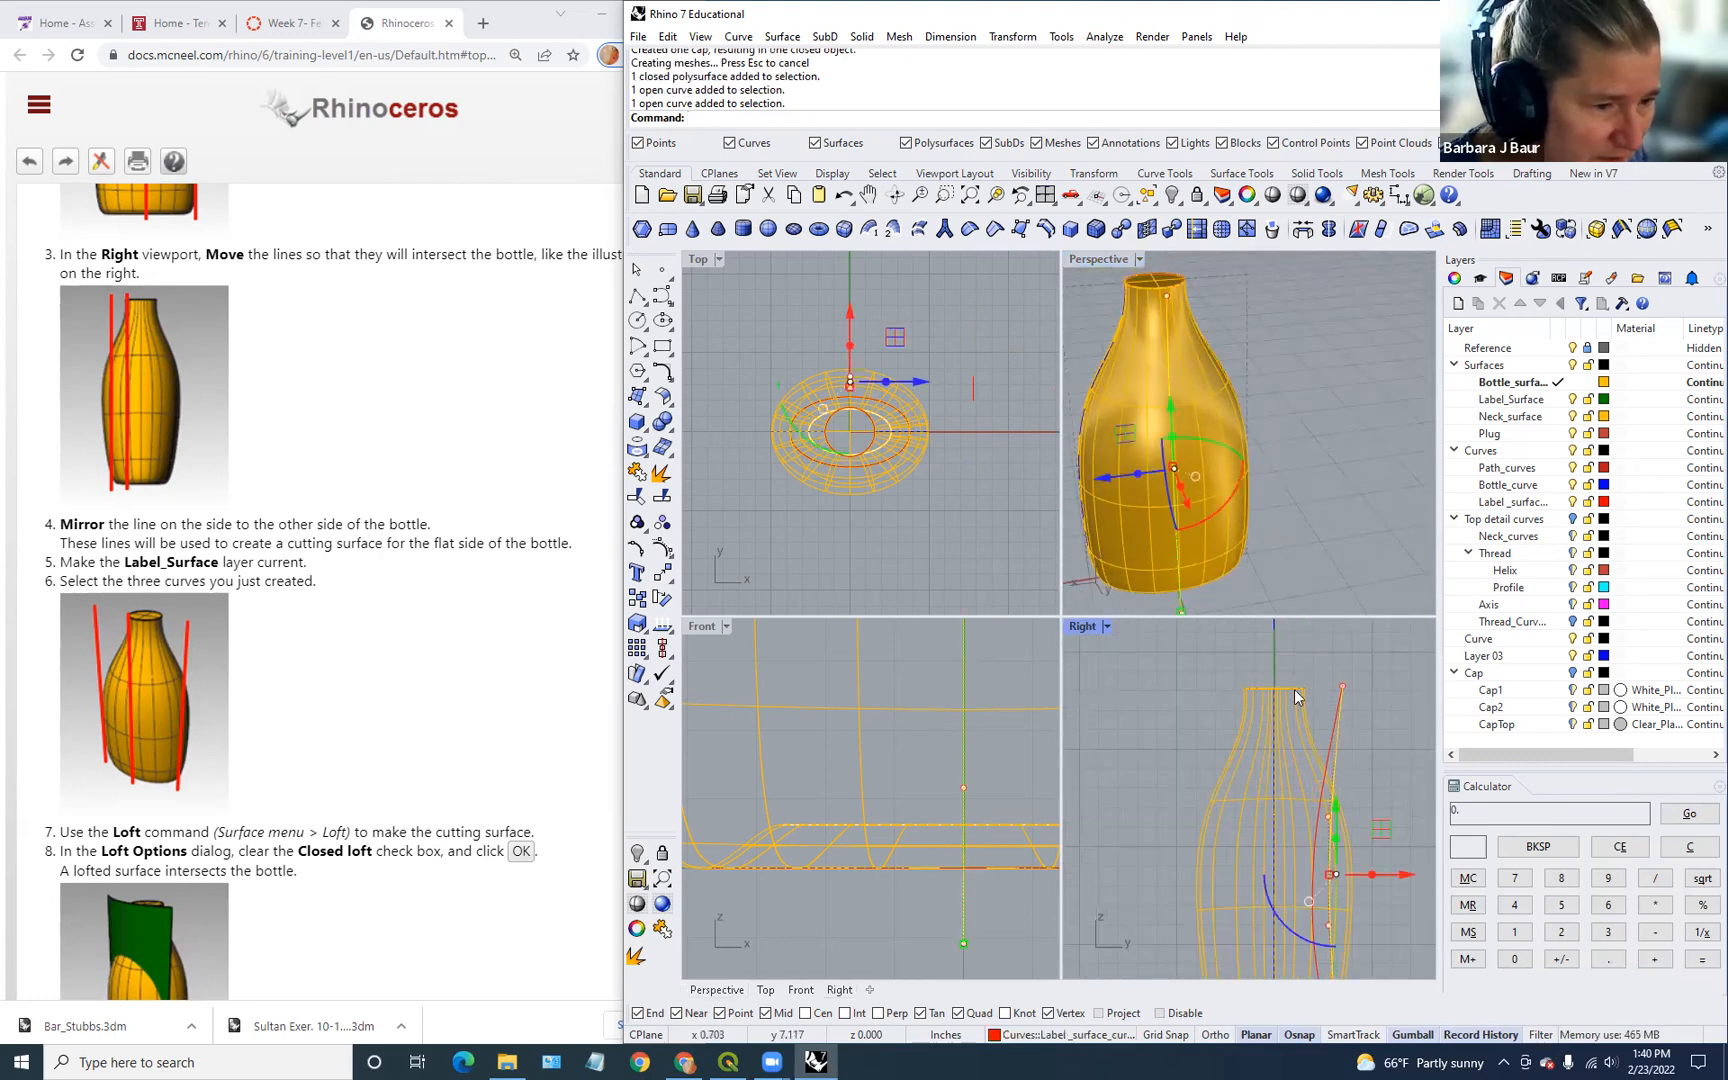
{"action": "scroll", "coordinate": [945, 533], "scroll_direction": "down", "scroll_amount": 2}
{"action": "left_click", "coordinate": [972, 477]}
{"action": "scroll", "coordinate": [1339, 799], "scroll_direction": "down", "scroll_amount": 2}
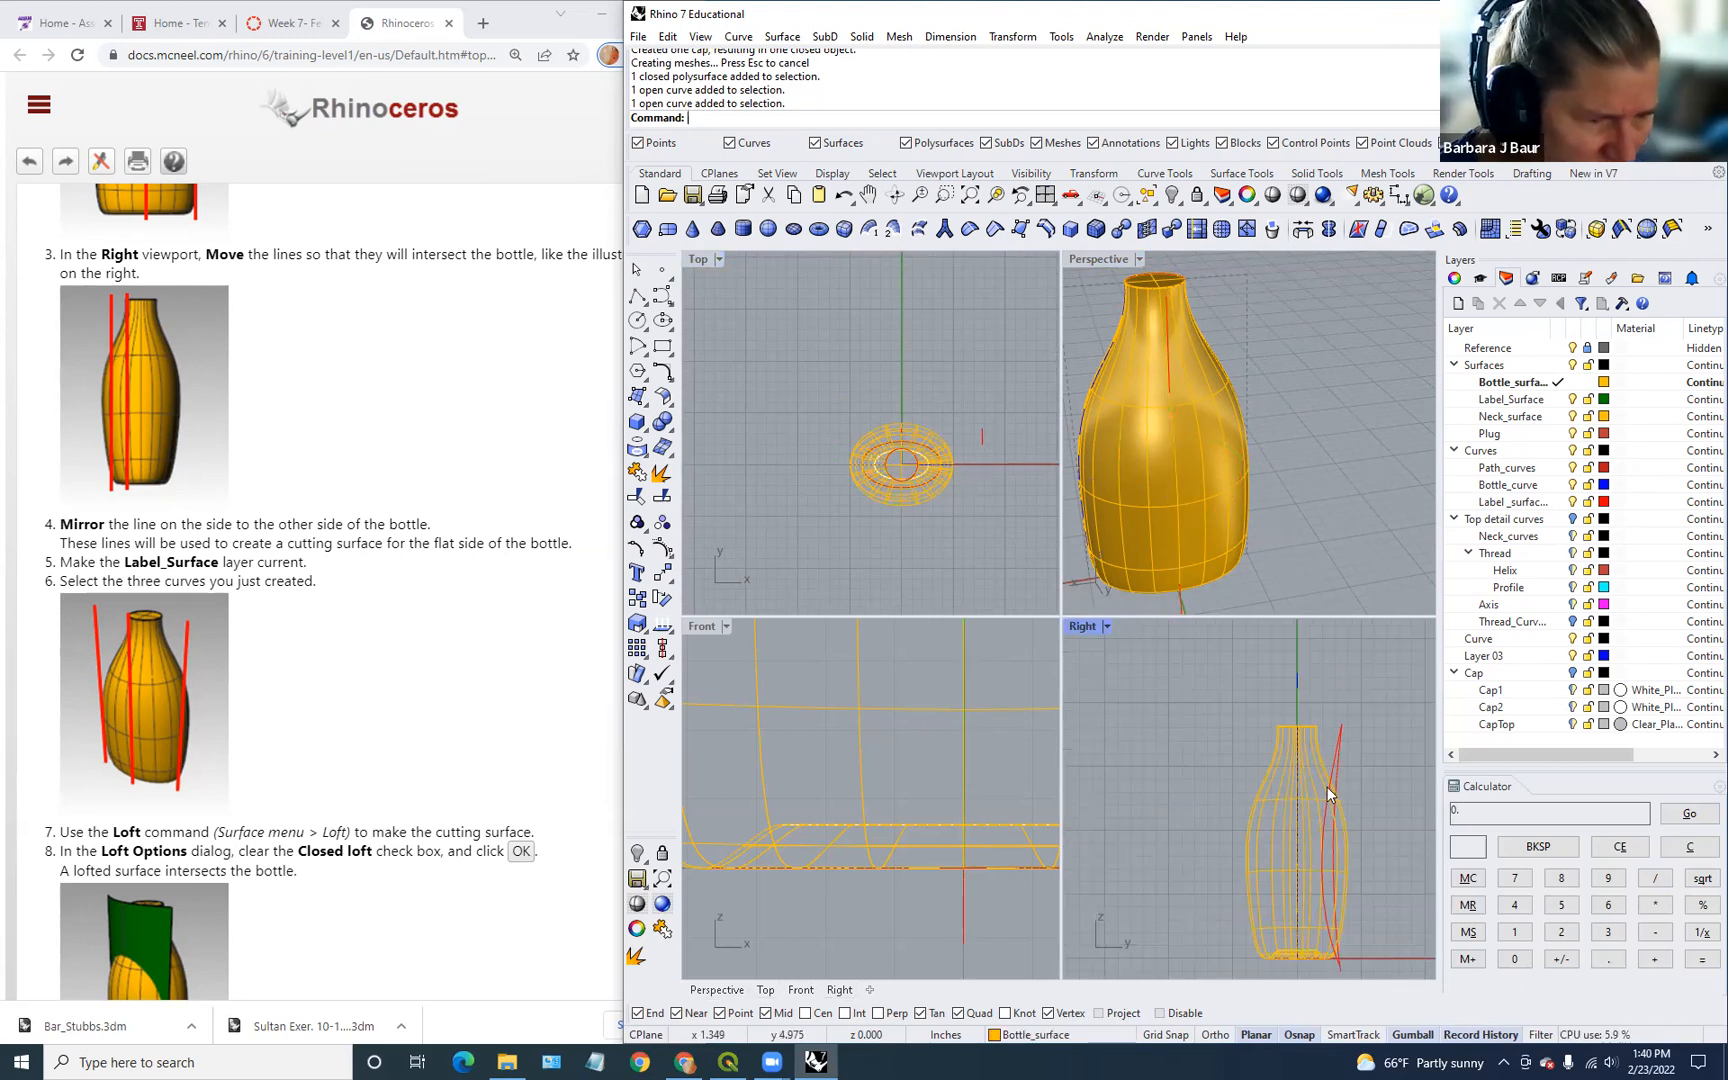
{"action": "left_click", "coordinate": [1329, 773]}
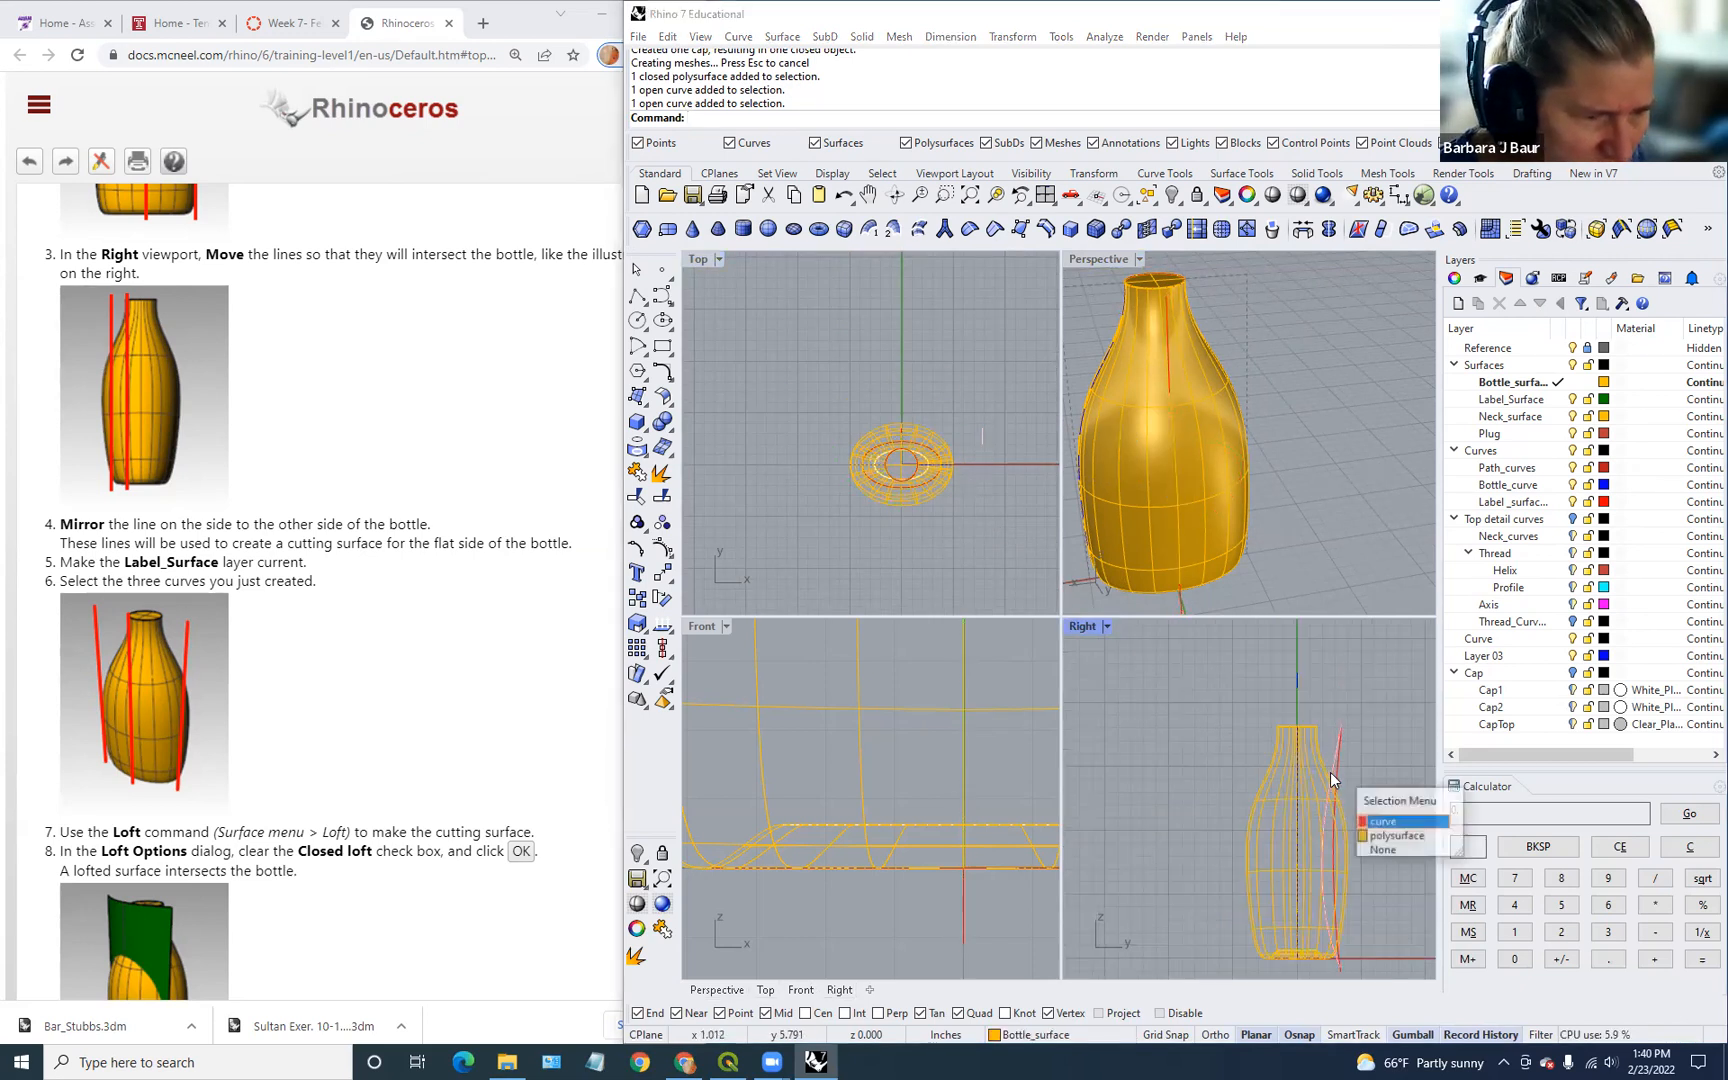
{"action": "left_click", "coordinate": [1396, 830]}
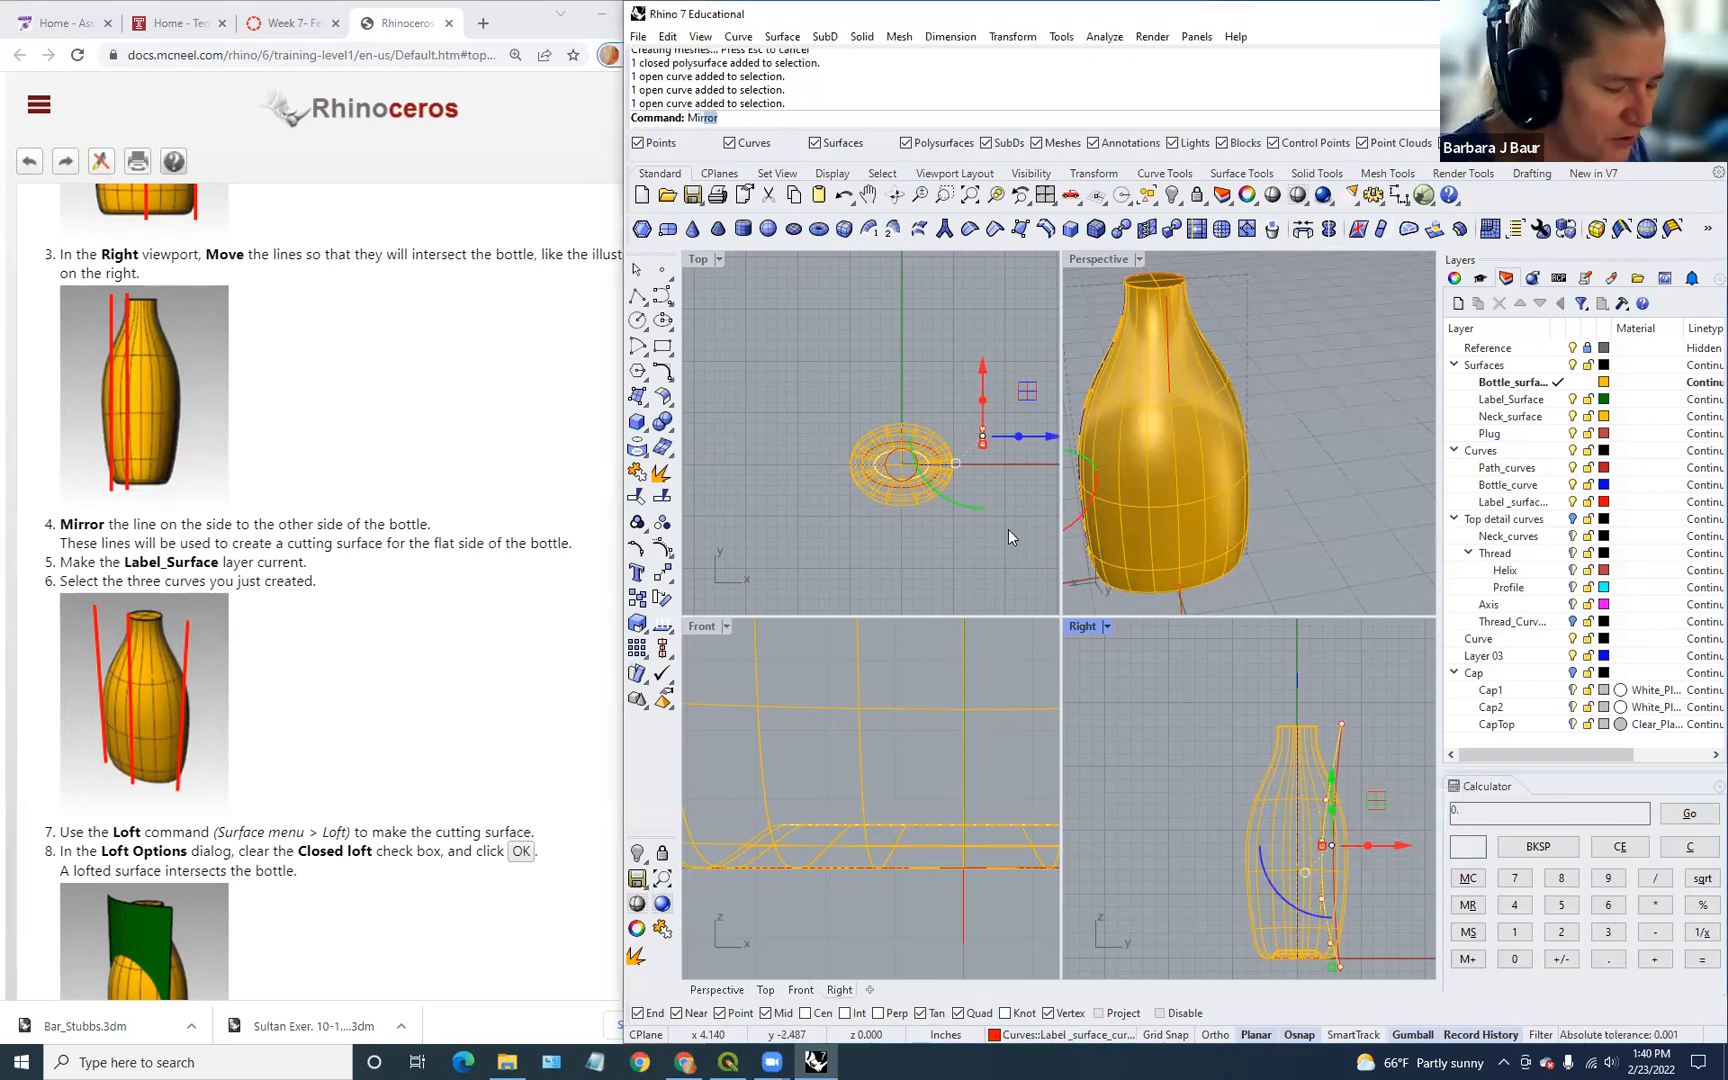
Step: Mirror the curve through the bottle's centre in the Top view onto the opposite side
{"action": "key", "text": "Return"}
{"action": "left_click", "coordinate": [901, 463]}
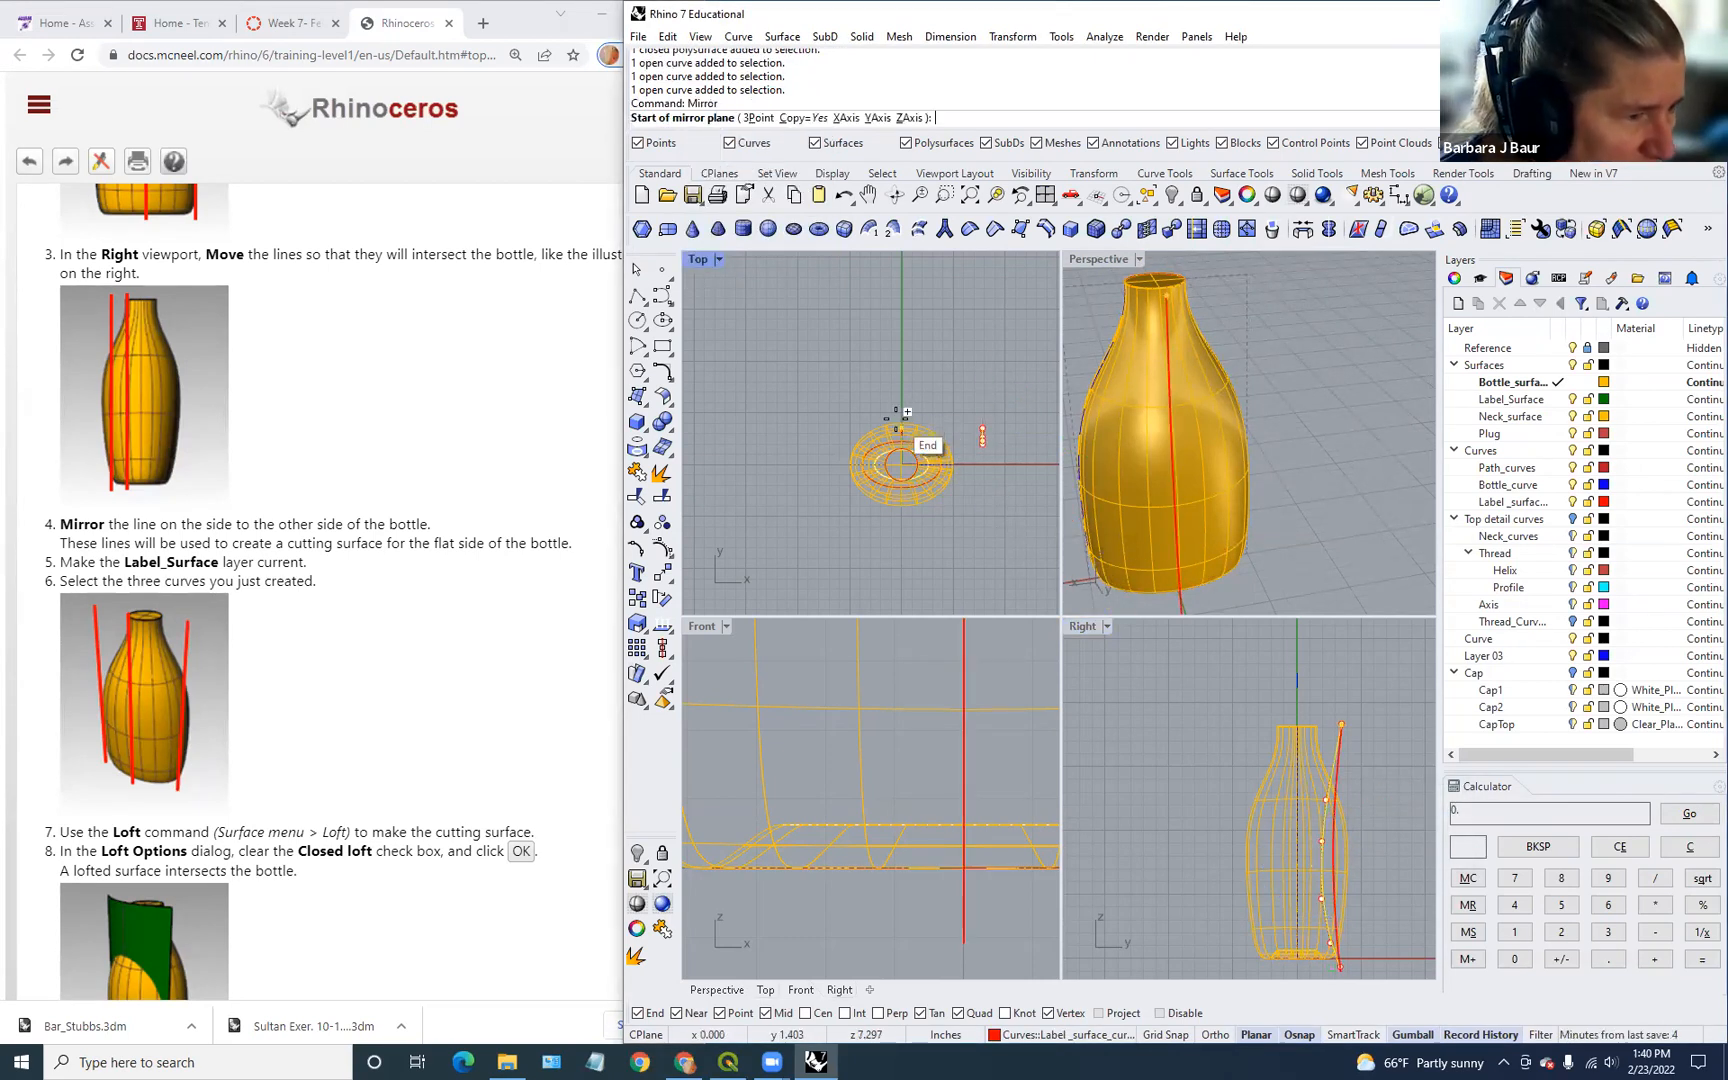
{"action": "left_click", "coordinate": [902, 356]}
{"action": "left_click", "coordinate": [1001, 548]}
{"action": "scroll", "coordinate": [1364, 459], "scroll_direction": "down", "scroll_amount": 3}
{"action": "right_click_drag", "start_coordinate": [1188, 535], "coordinate": [1123, 548]}
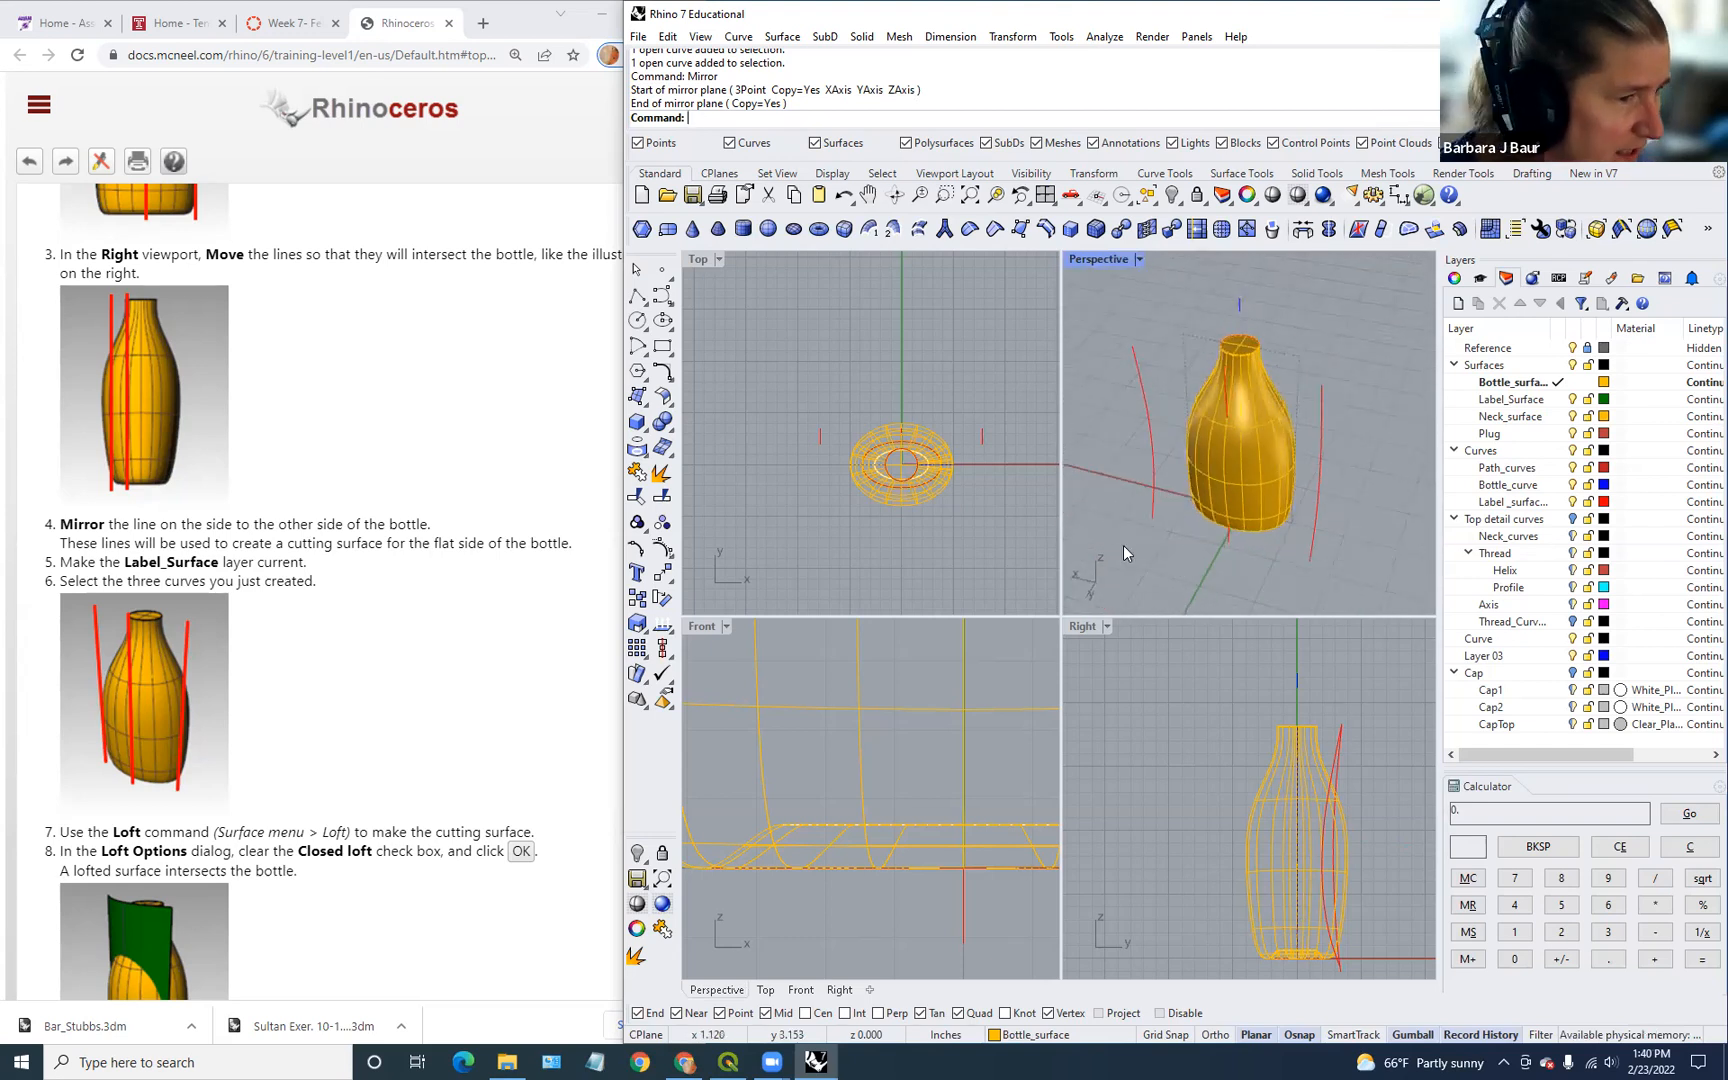
{"action": "left_click", "coordinate": [1156, 477]}
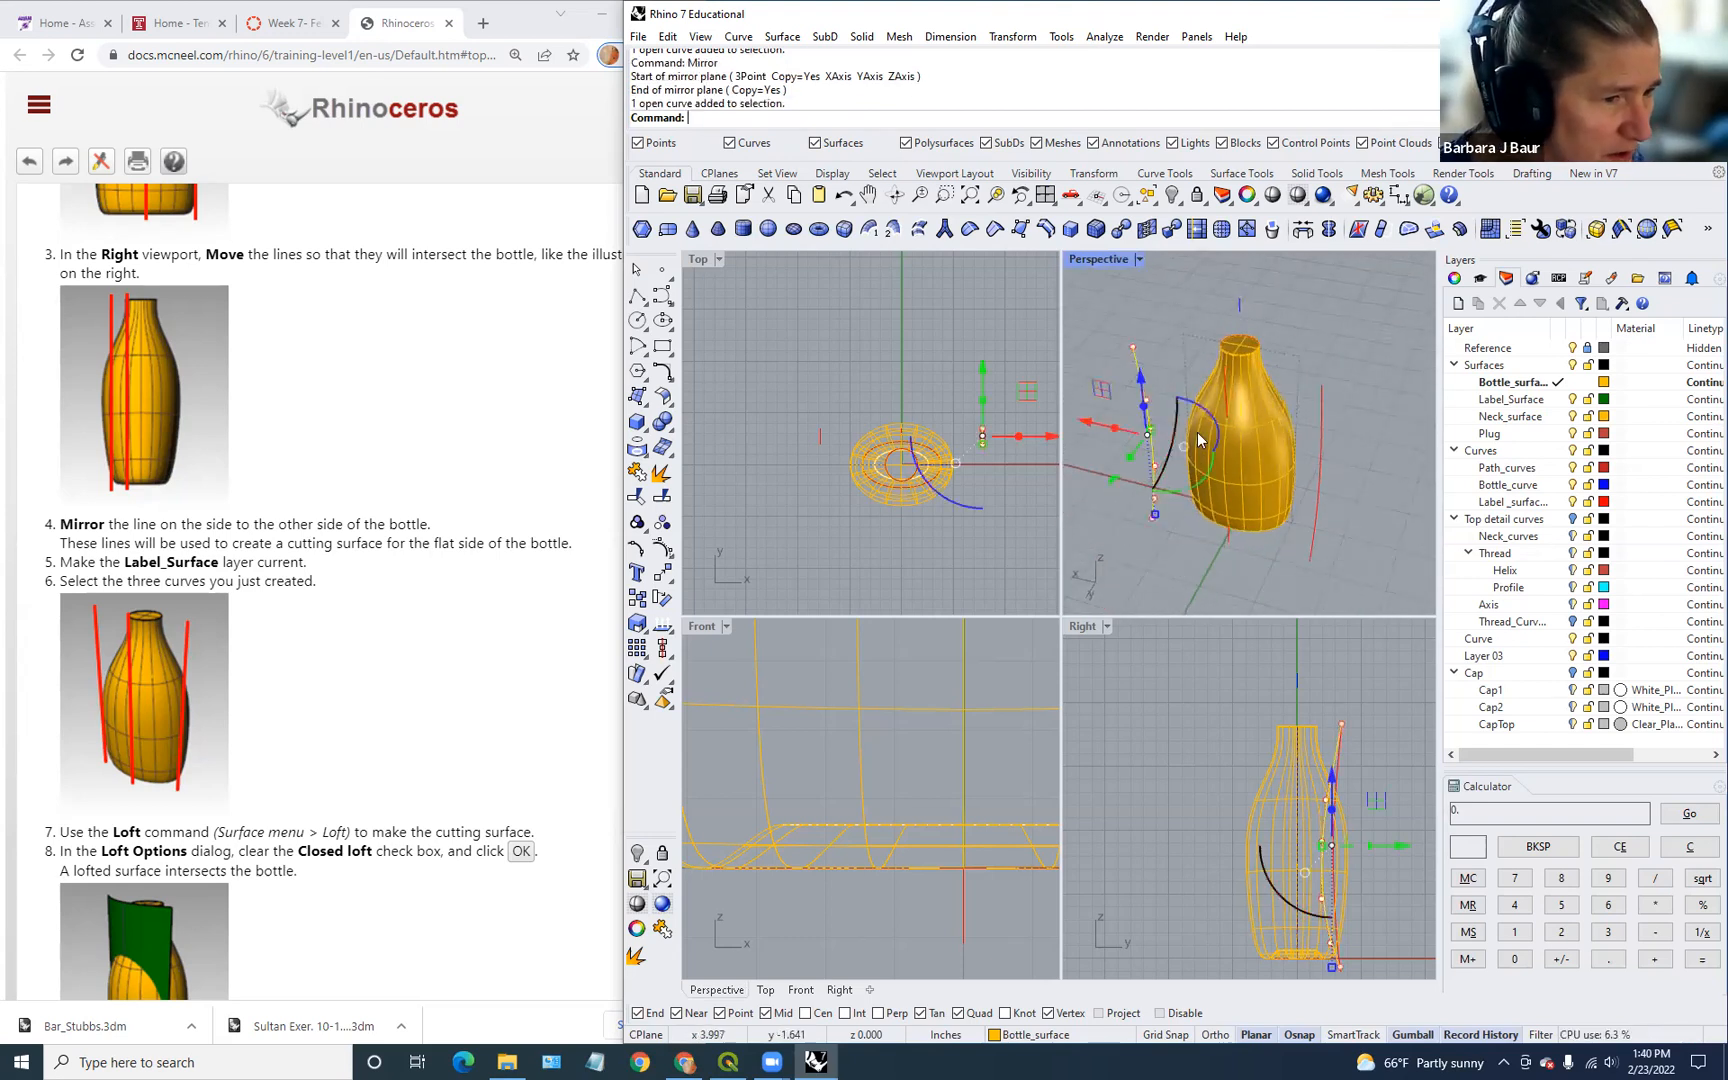
Step: Loft an open cutting surface through the three red curves with Closed loft unchecked
{"action": "left_click", "coordinate": [1231, 390]}
{"action": "left_click", "coordinate": [1297, 433]}
{"action": "left_click", "coordinate": [1322, 431]}
{"action": "key", "text": "Return"}
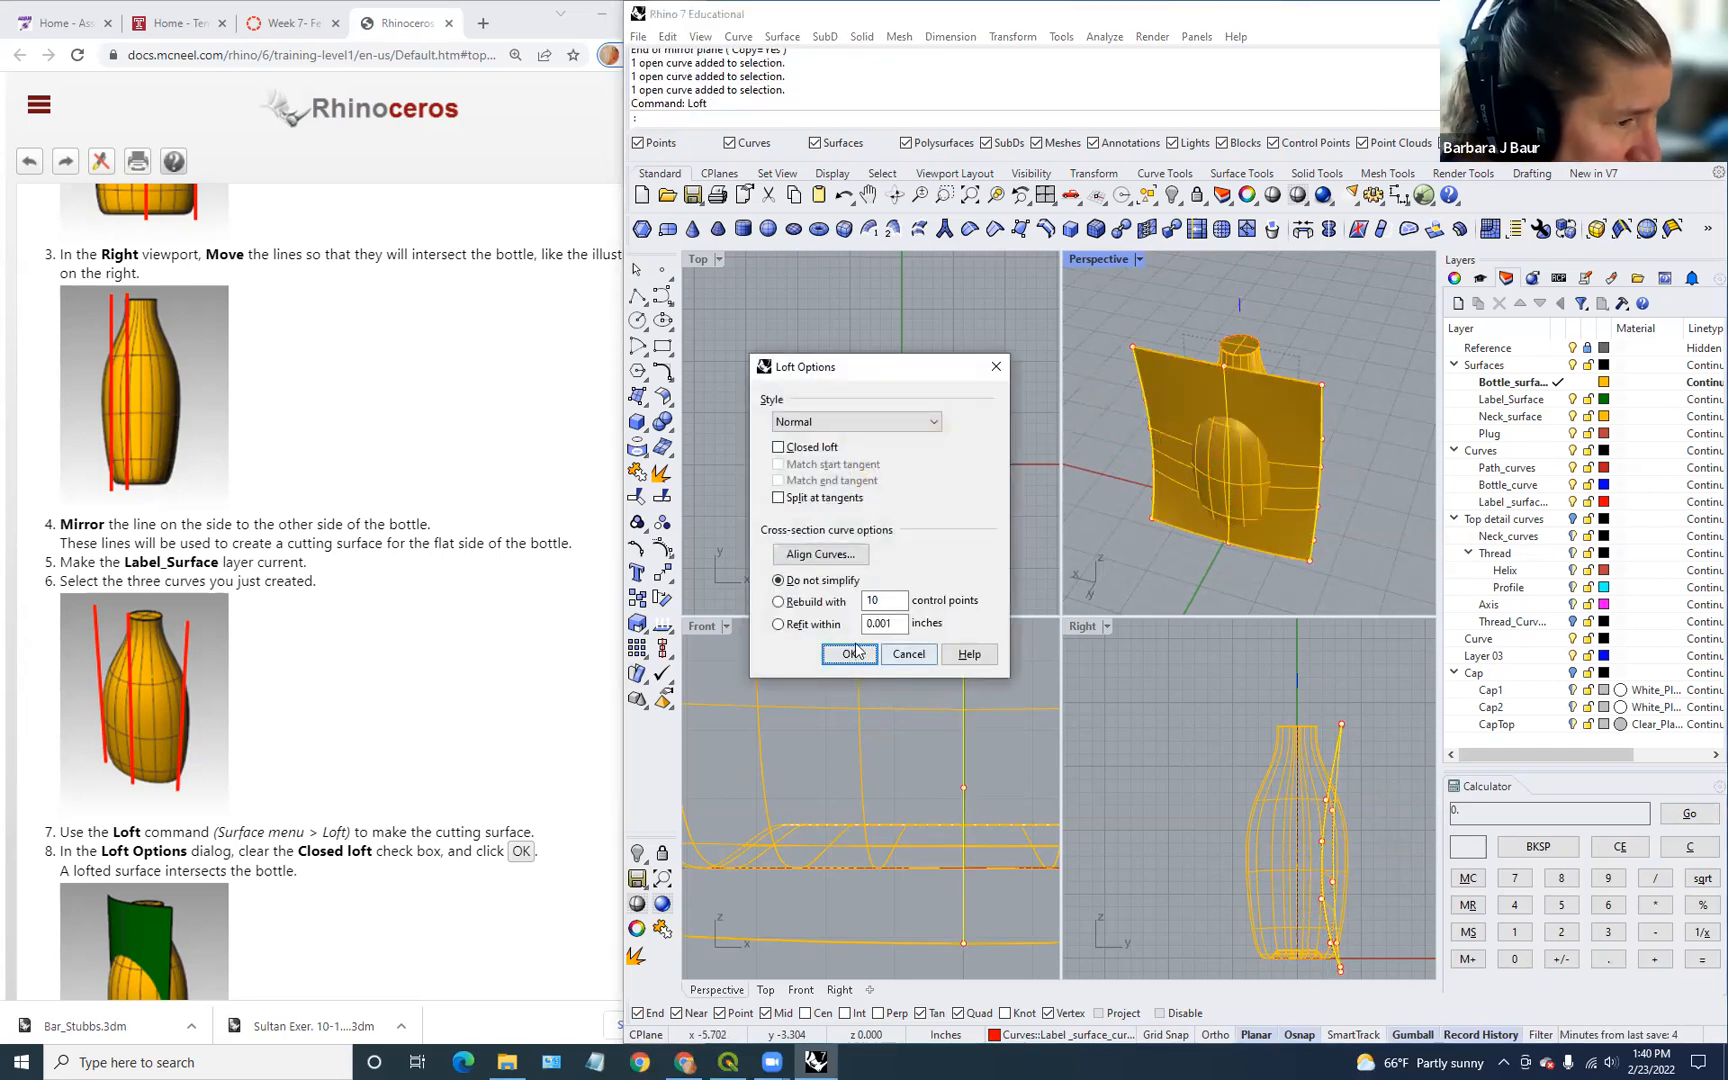
{"action": "scroll", "coordinate": [510, 720], "scroll_direction": "down", "scroll_amount": 3}
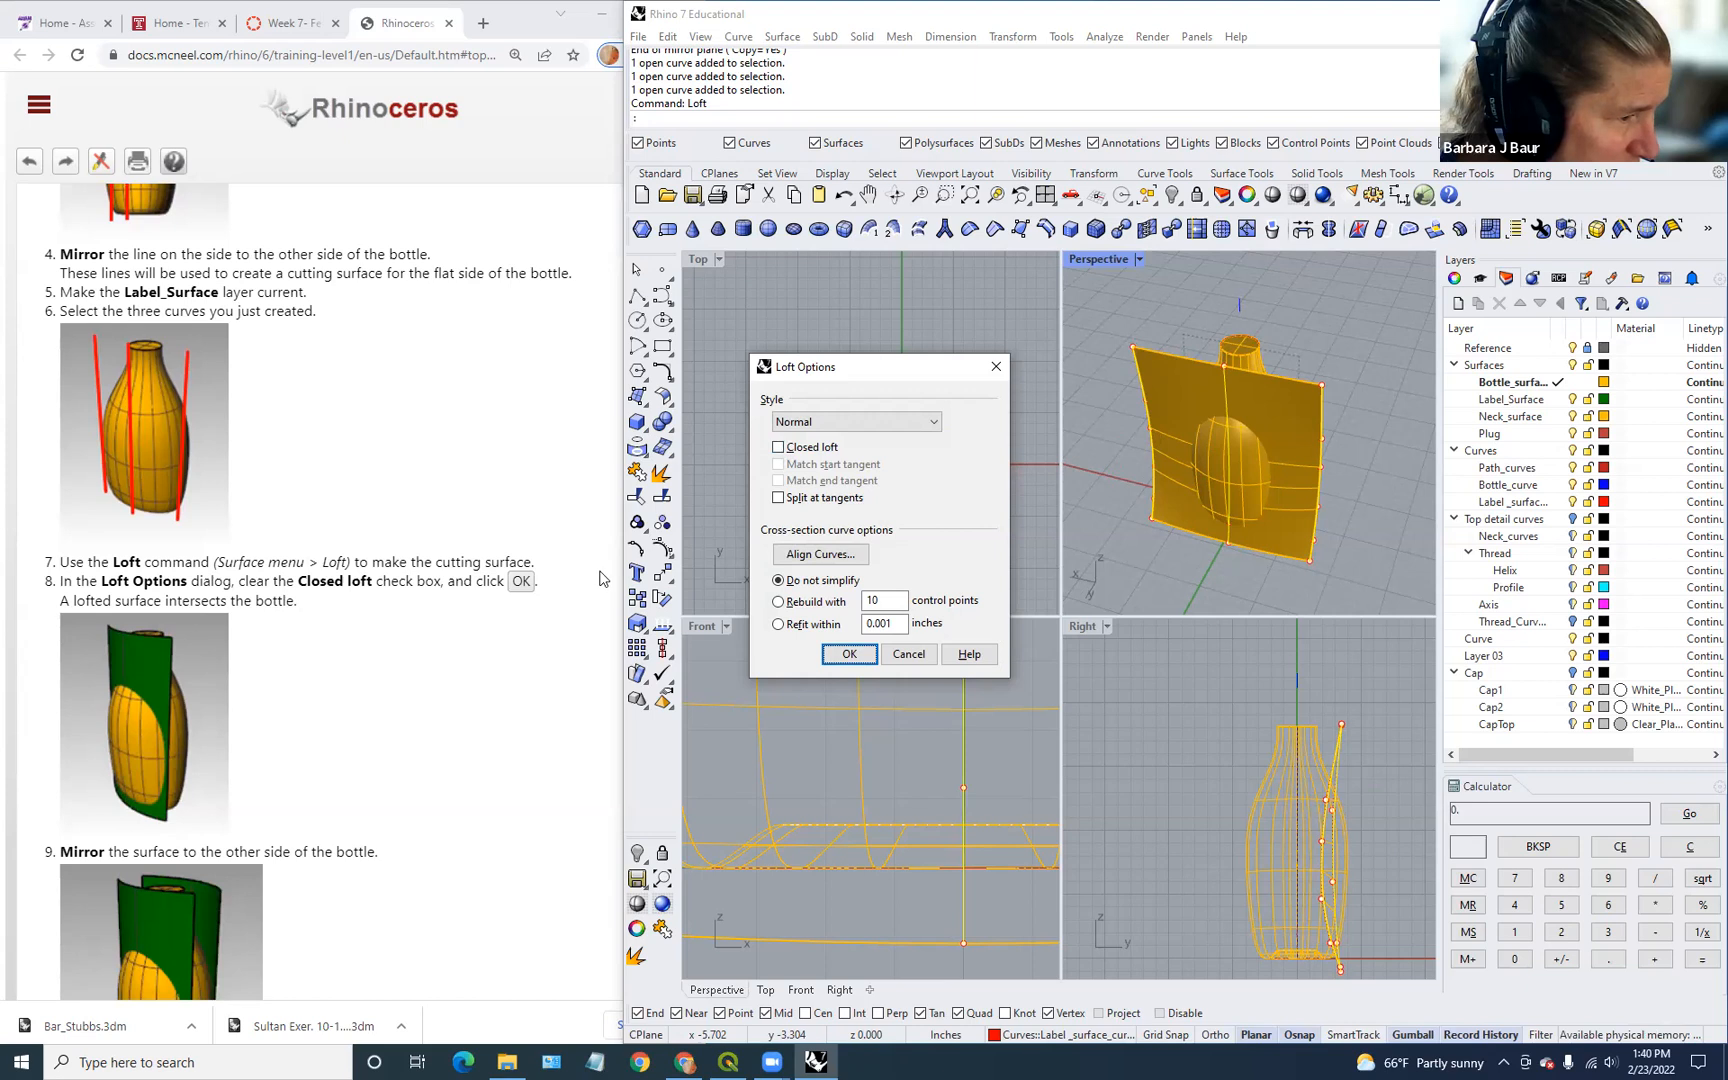
{"action": "left_click", "coordinate": [847, 651]}
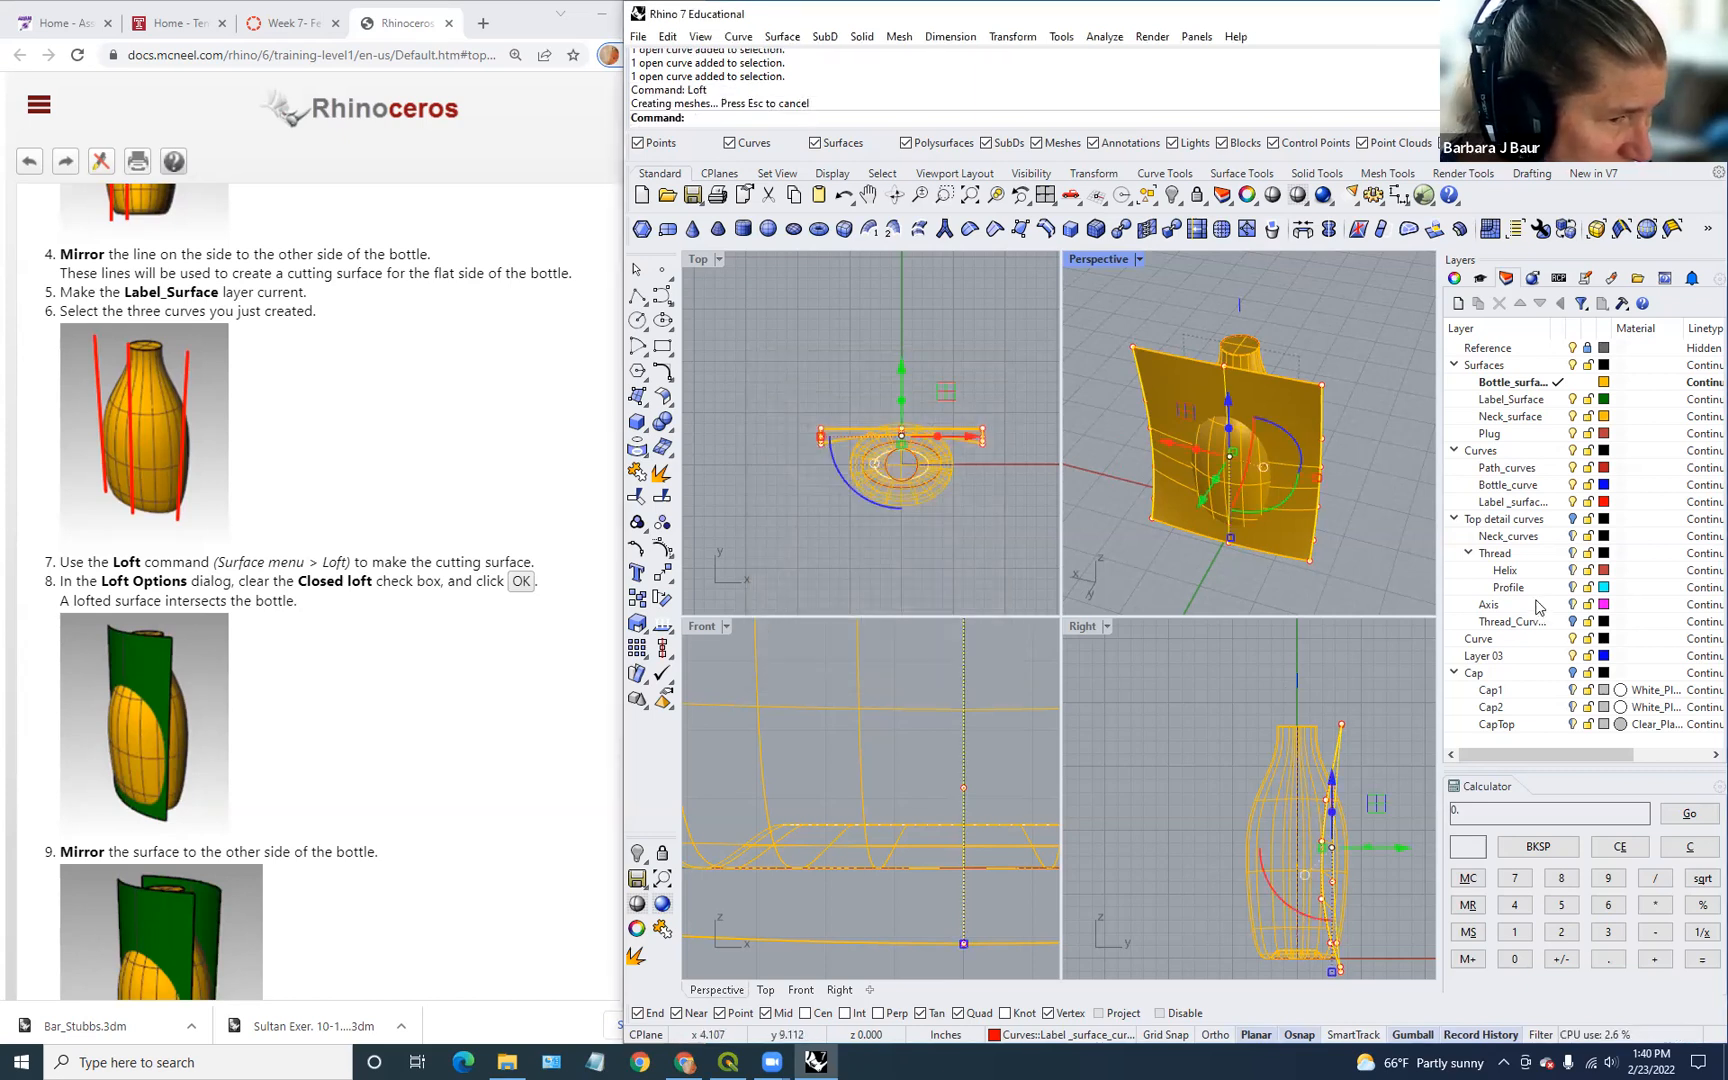
{"action": "scroll", "coordinate": [1385, 545], "scroll_direction": "down", "scroll_amount": 2}
{"action": "right_click_drag", "start_coordinate": [1385, 545], "coordinate": [1323, 552]}
{"action": "left_click", "coordinate": [1321, 549]}
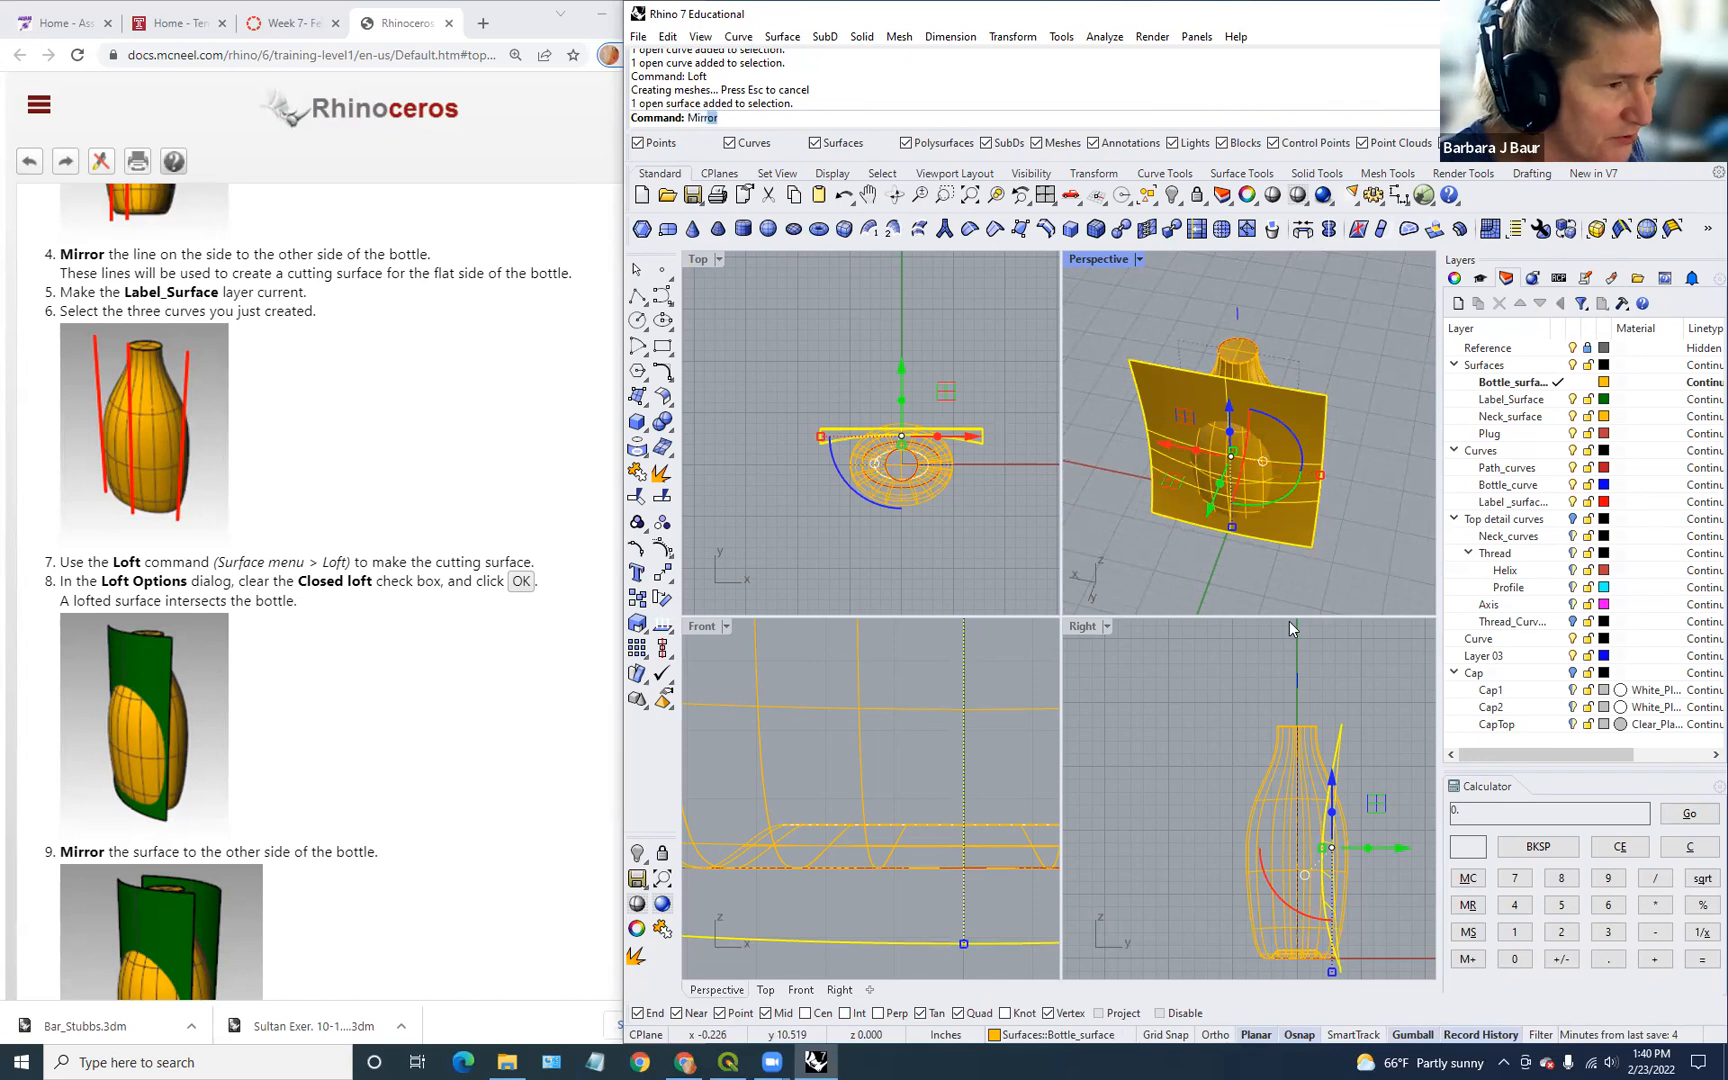
Step: Mirror the lofted surface through the bottle's centre in the Top view to the opposite side
{"action": "key", "text": "Return"}
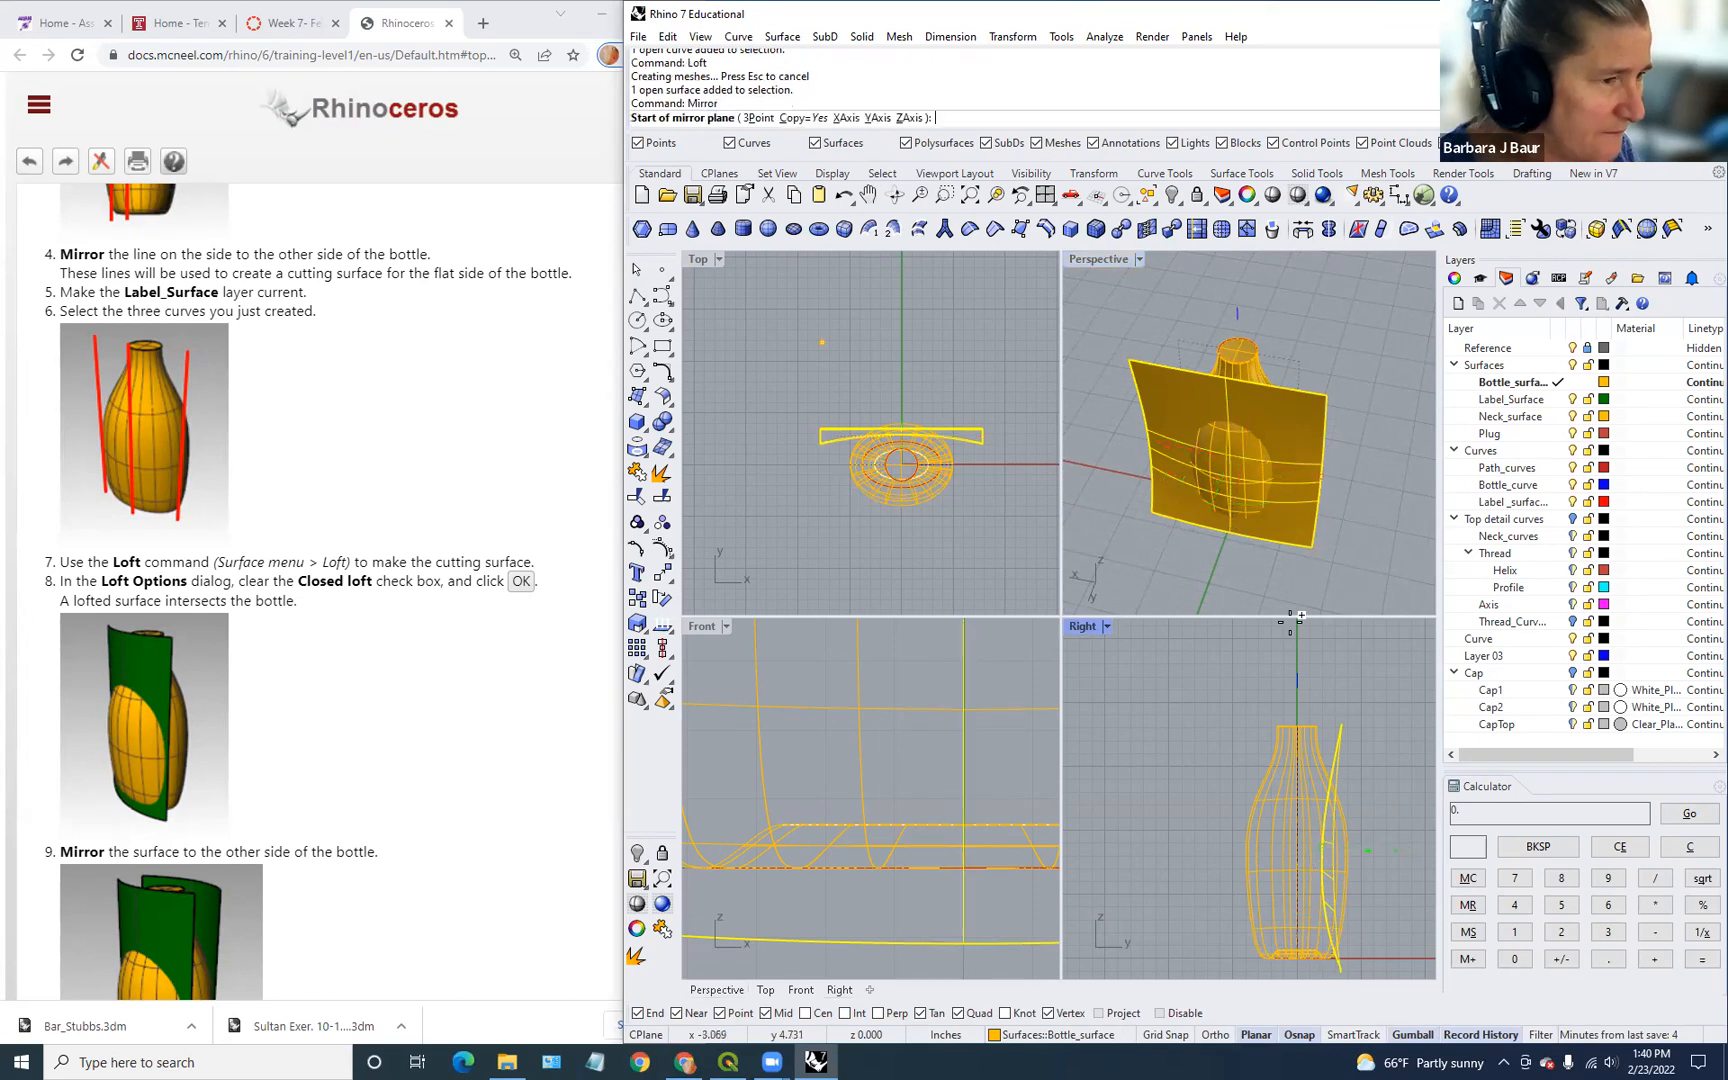
{"action": "left_click", "coordinate": [900, 465]}
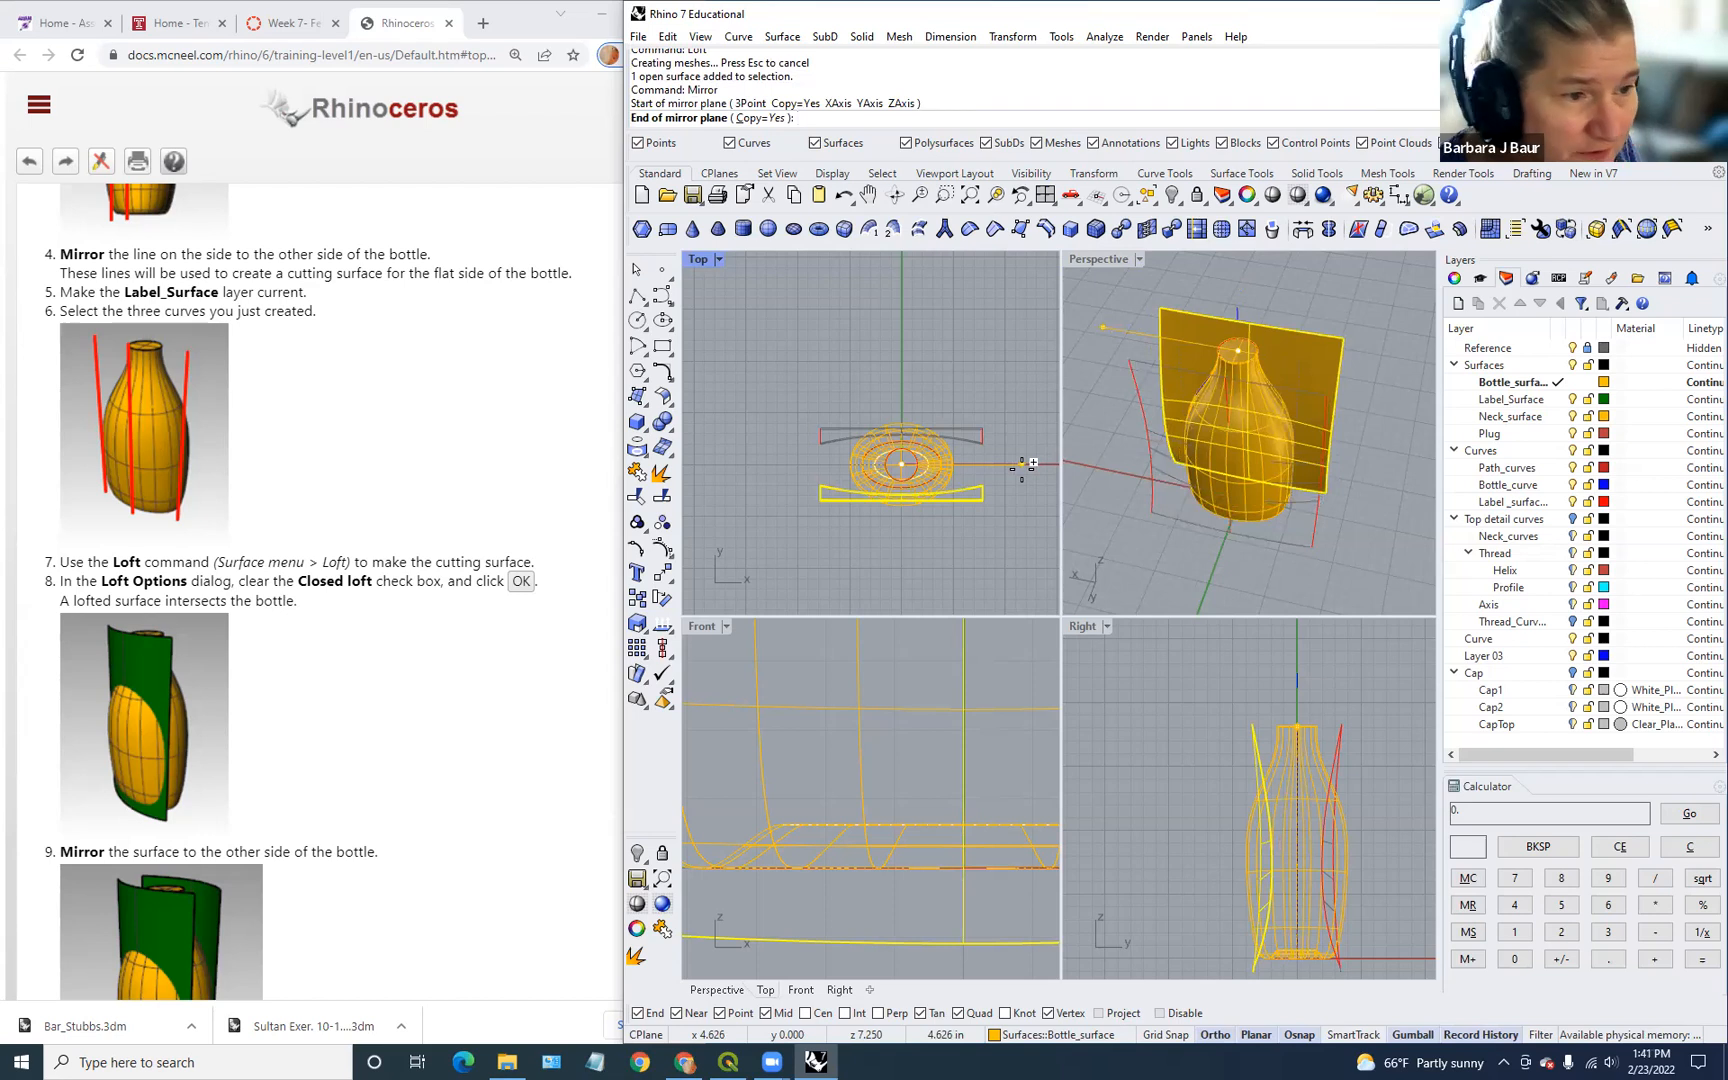
{"action": "left_click", "coordinate": [1021, 465], "text": "shift"}
{"action": "left_click", "coordinate": [1202, 570]}
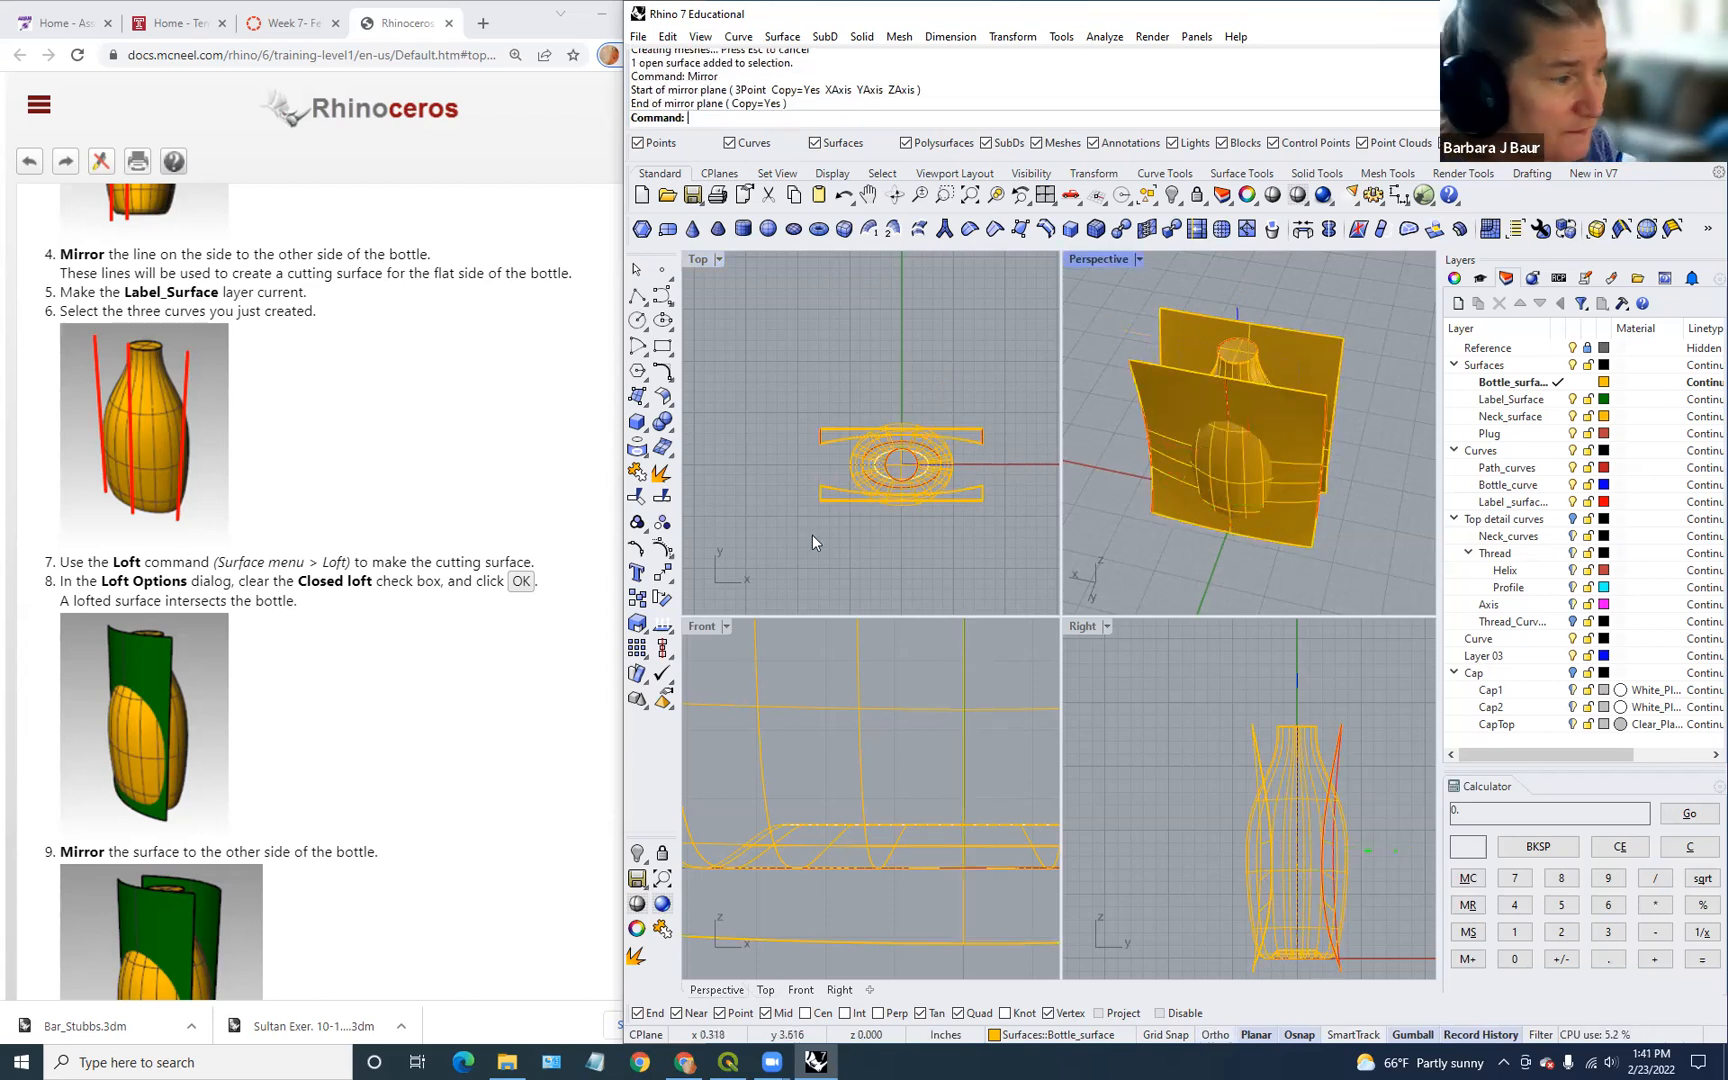
{"action": "scroll", "coordinate": [473, 672], "scroll_direction": "down", "scroll_amount": 8}
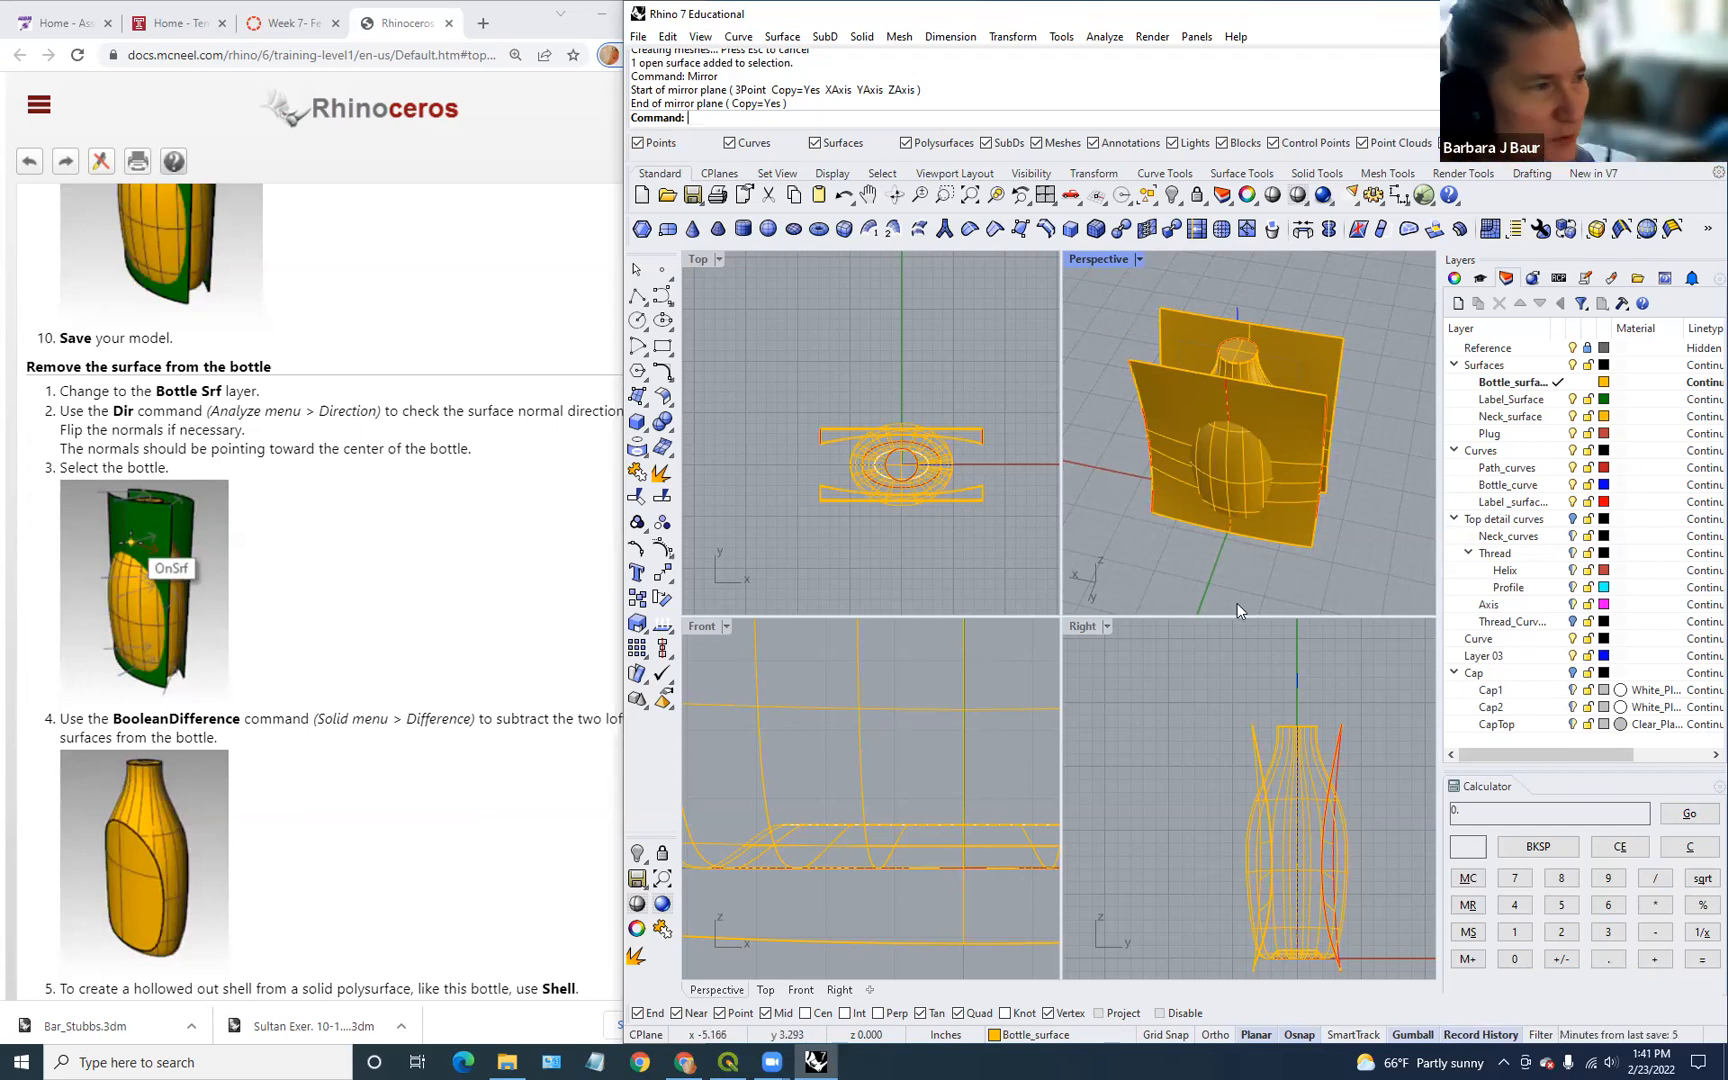
{"action": "scroll", "coordinate": [1305, 585], "scroll_direction": "down", "scroll_amount": 2}
{"action": "scroll", "coordinate": [1305, 585], "scroll_direction": "up", "scroll_amount": 4}
{"action": "right_click_drag", "start_coordinate": [1303, 585], "coordinate": [1265, 566]}
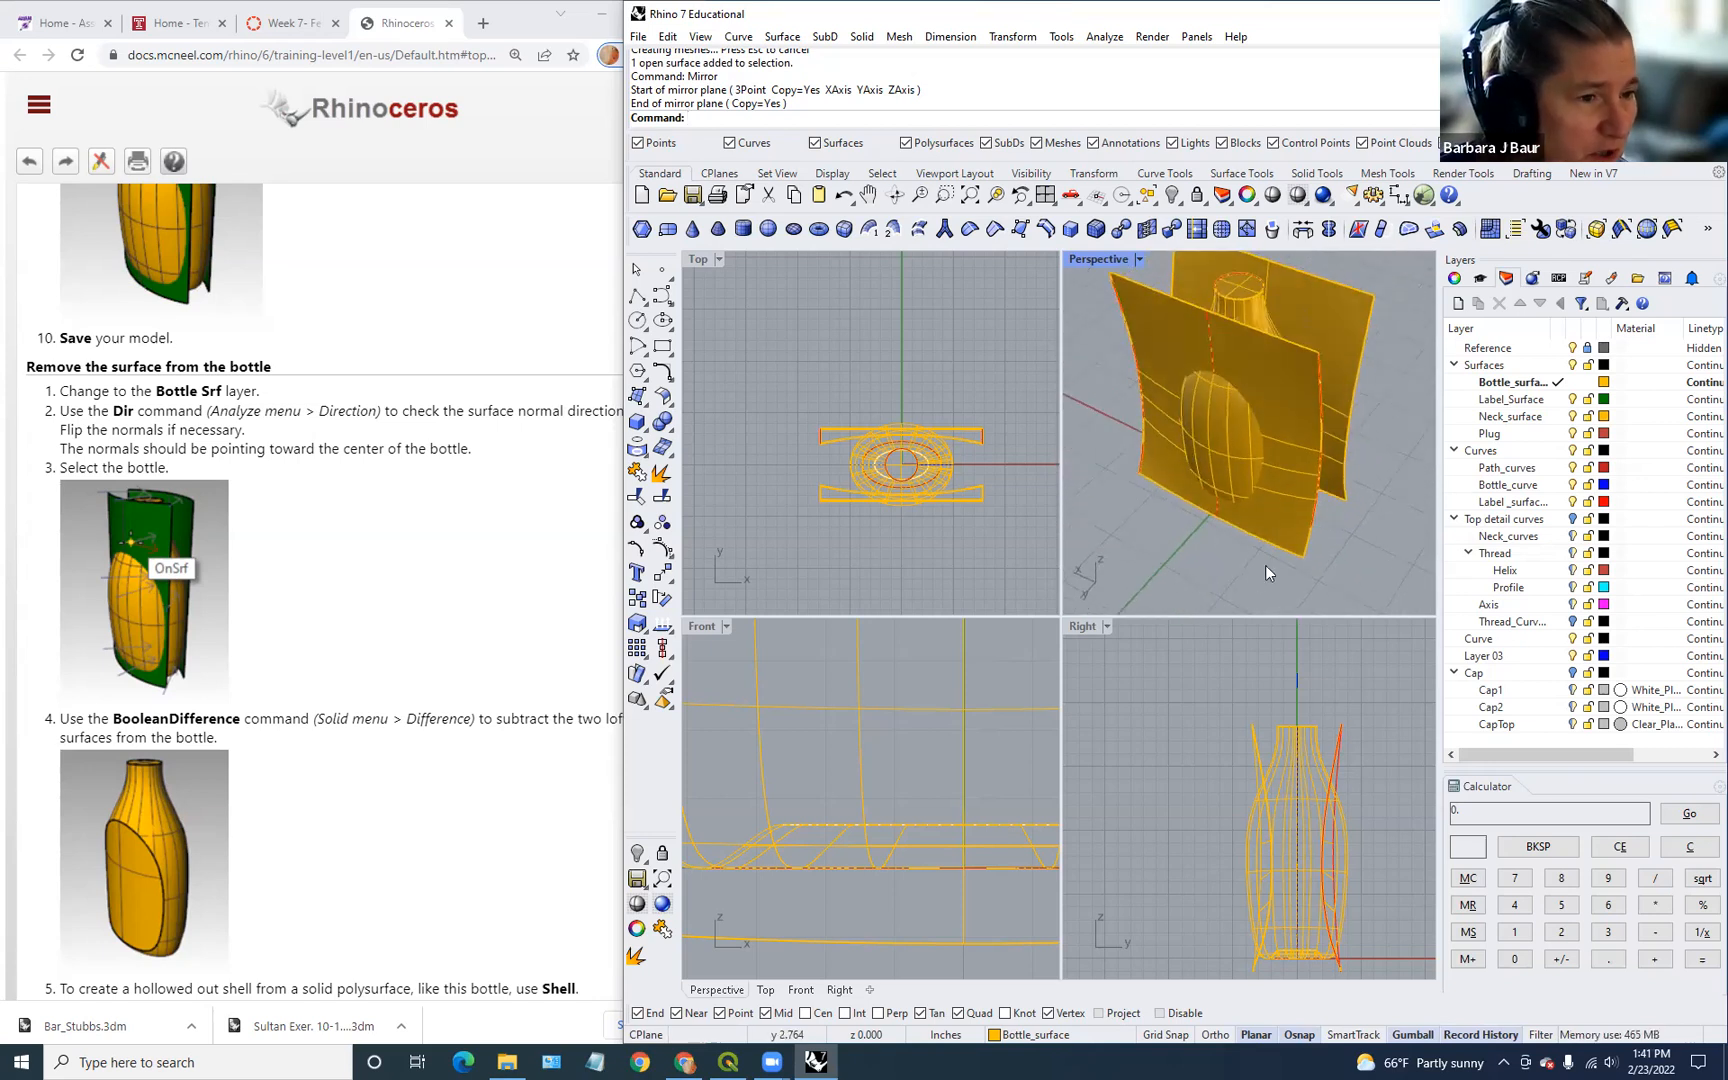
Step: Flip the first cutting surface's normals with Dir so they point toward the bottle's centre
{"action": "left_click", "coordinate": [1285, 545]}
{"action": "type", "text": "Dir"}
{"action": "key", "text": "Return"}
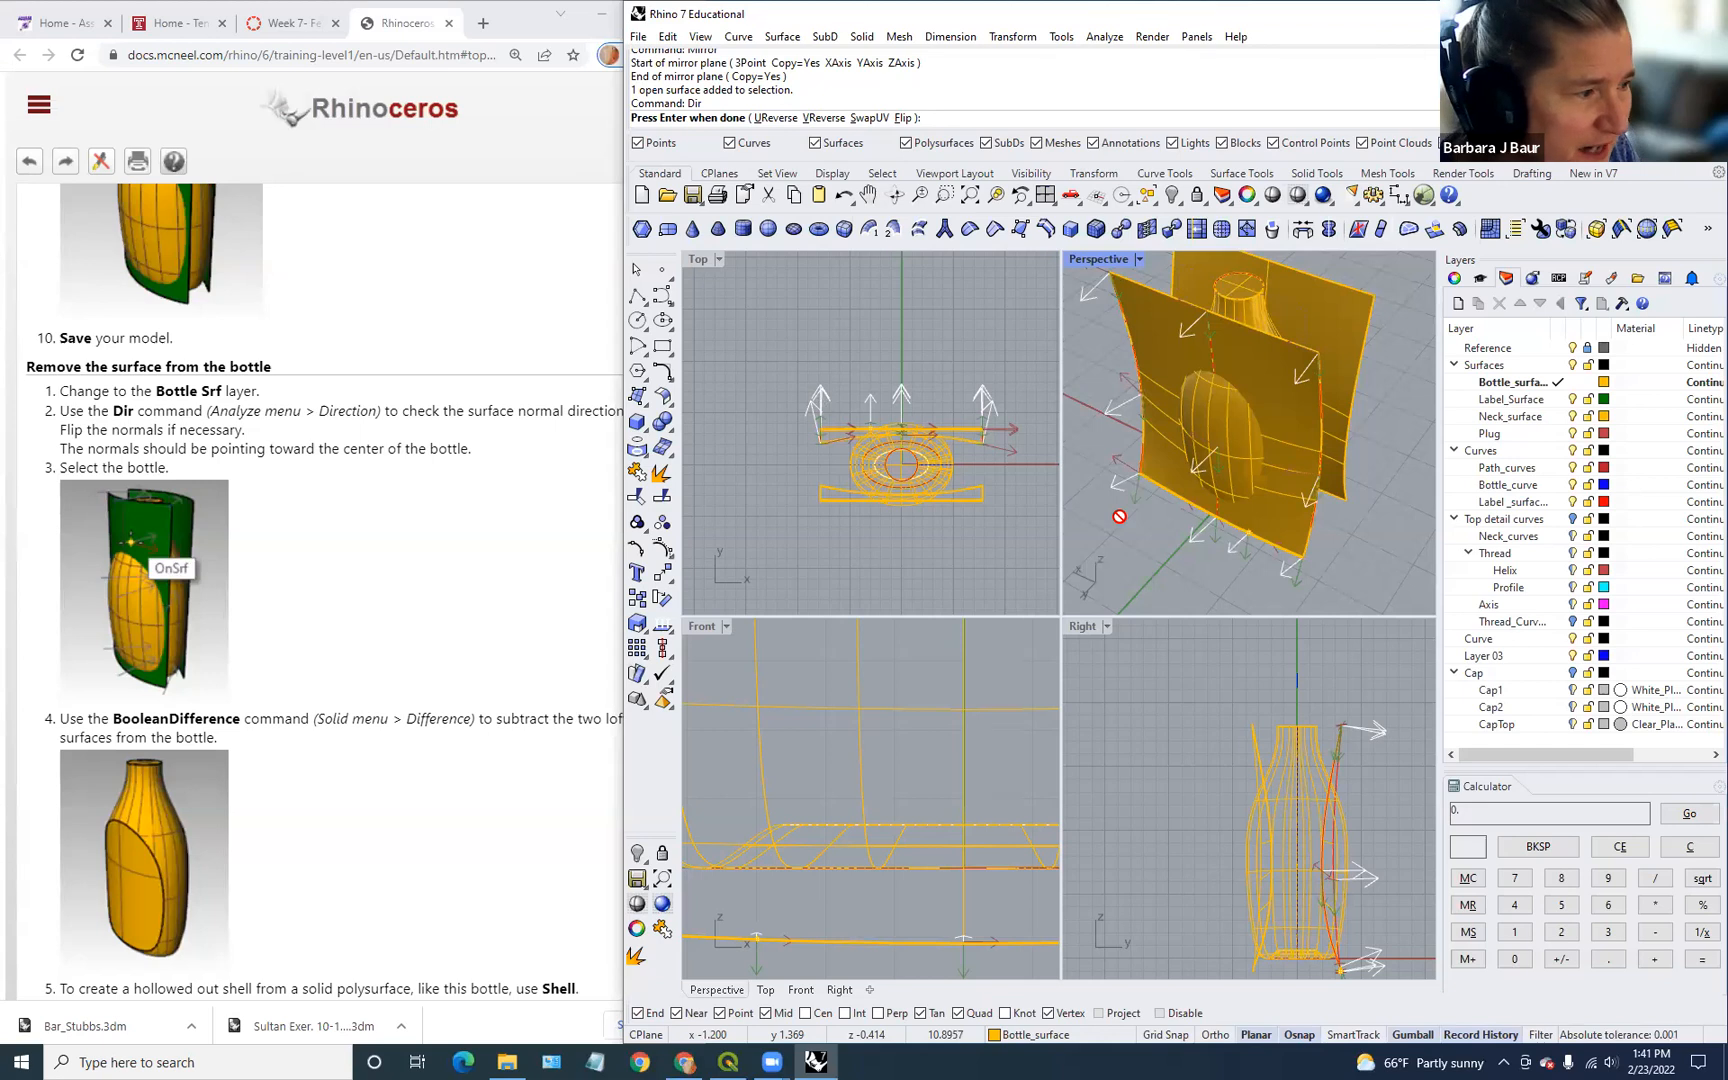
{"action": "left_click", "coordinate": [1315, 545]}
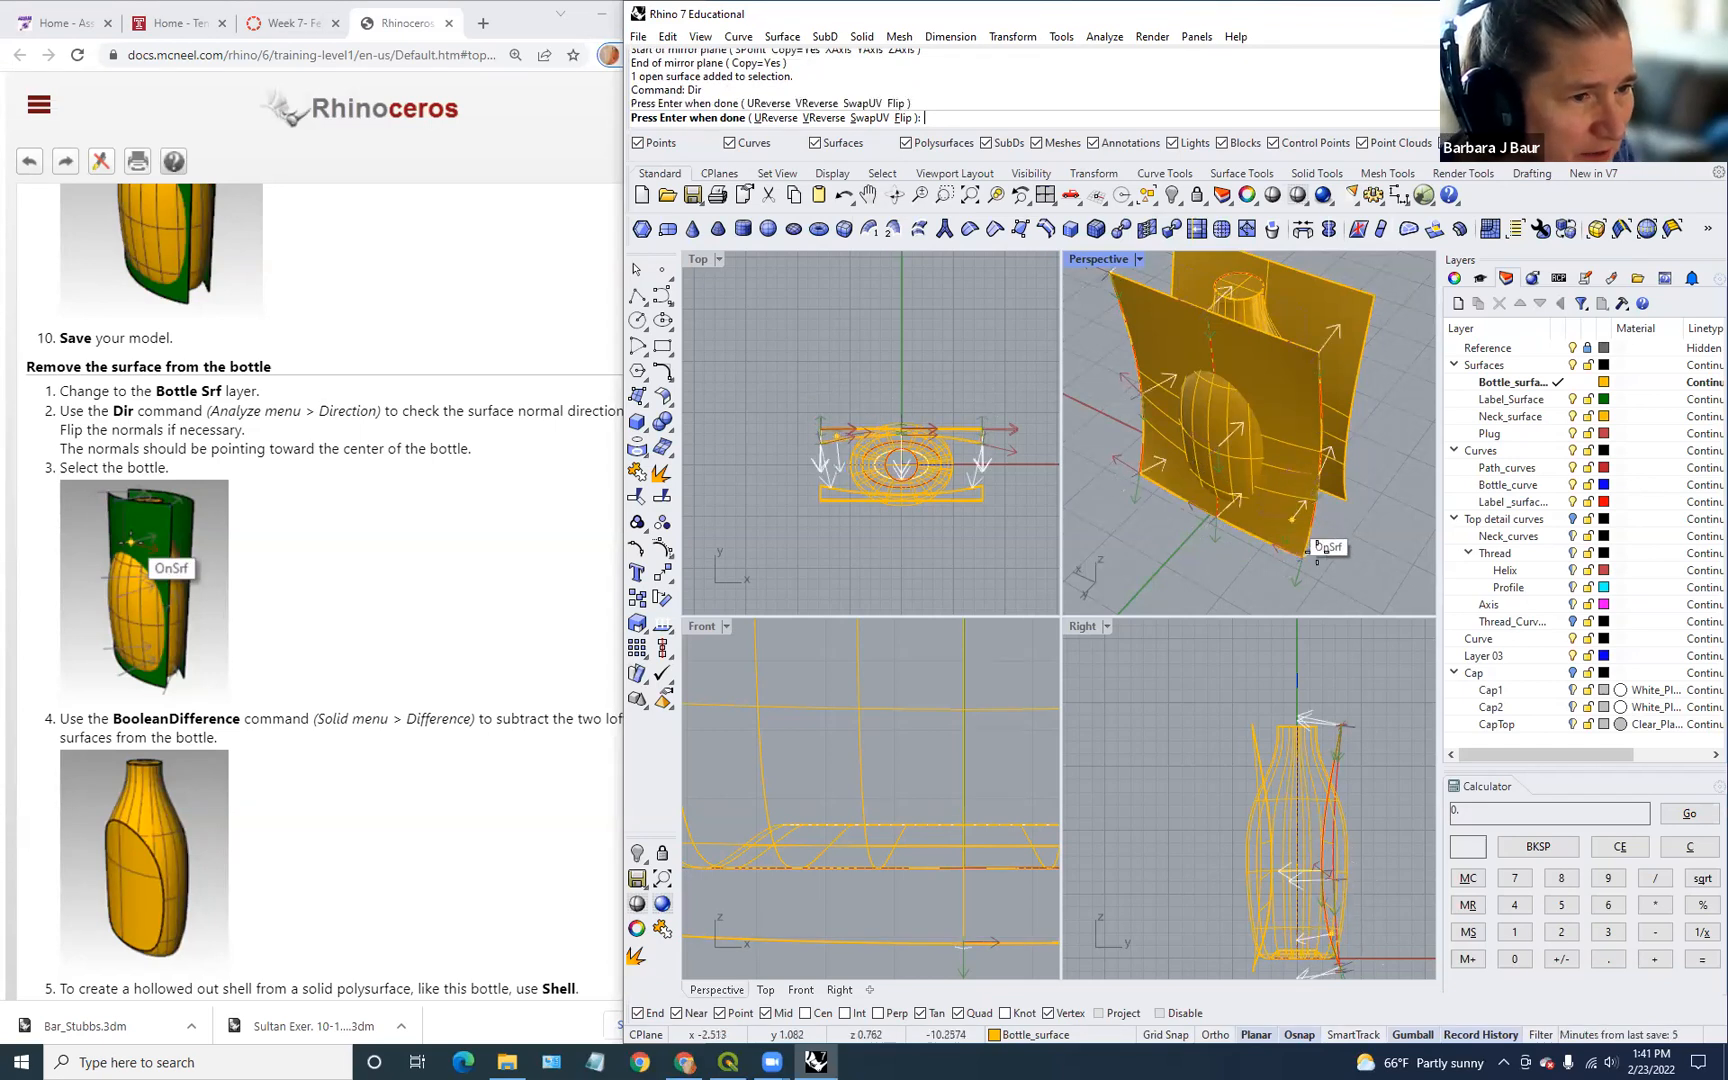
{"action": "key", "text": "Return"}
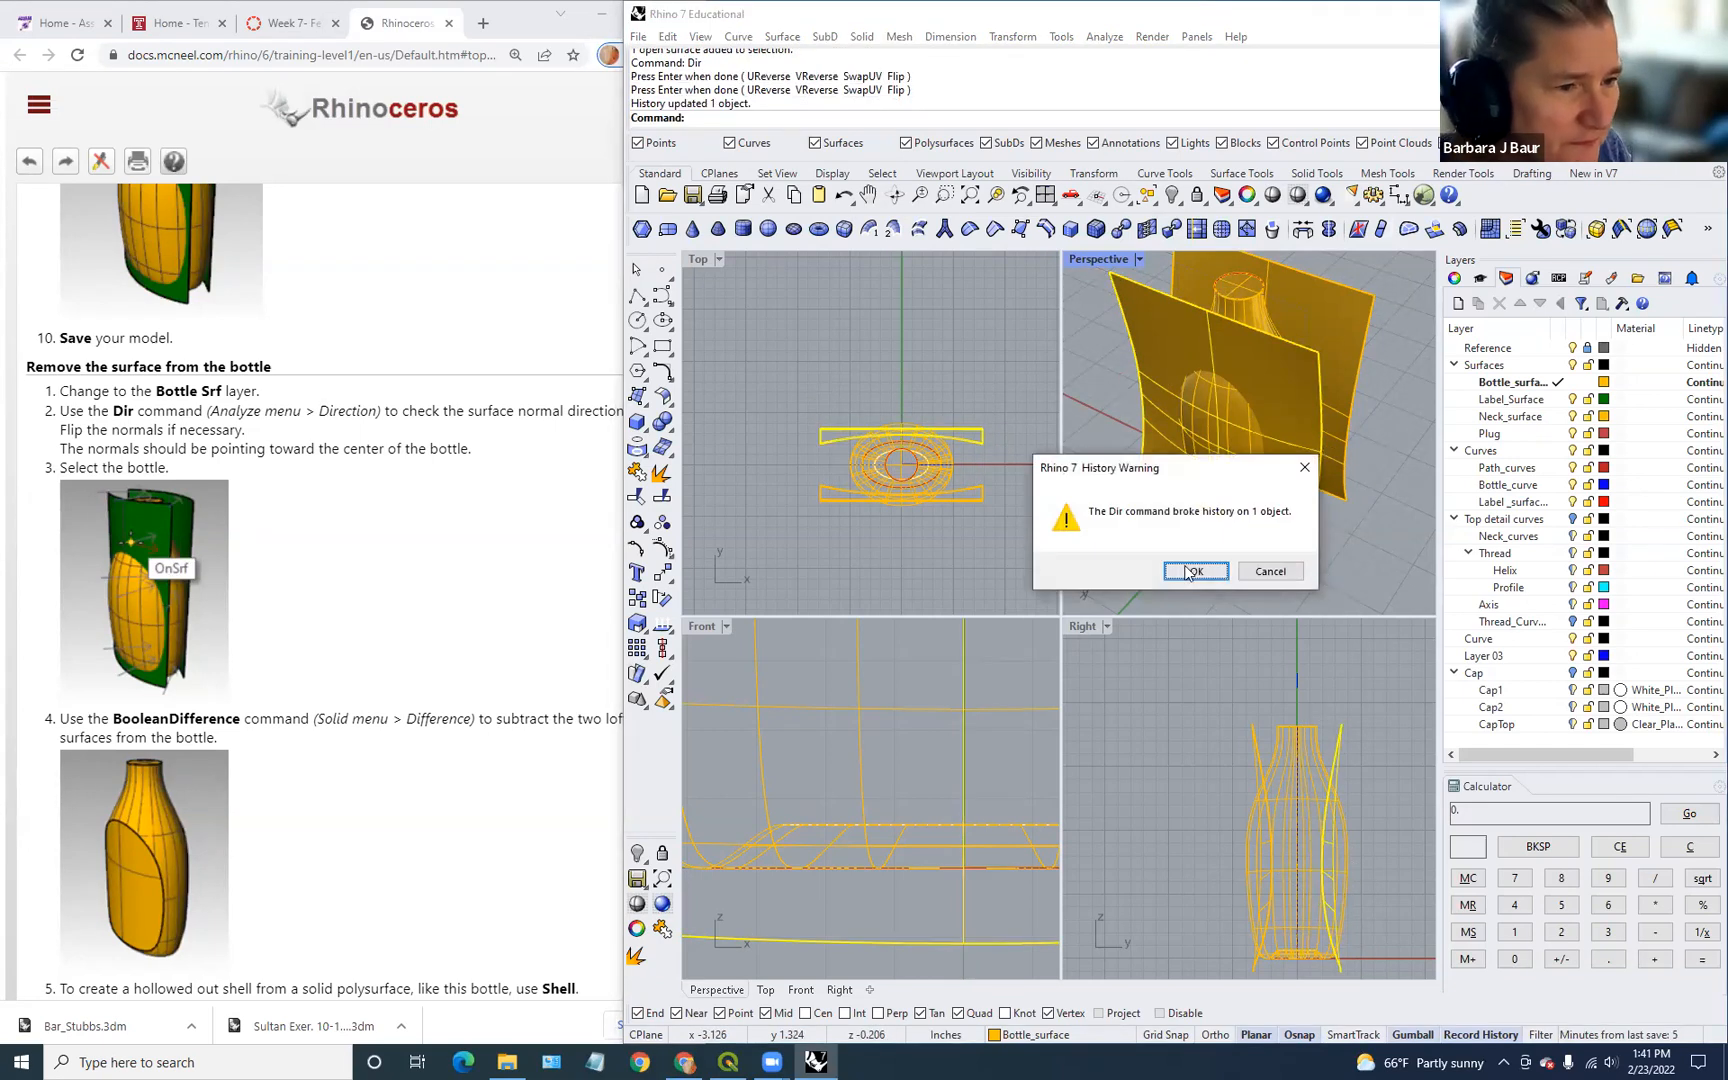
{"action": "left_click", "coordinate": [1190, 571]}
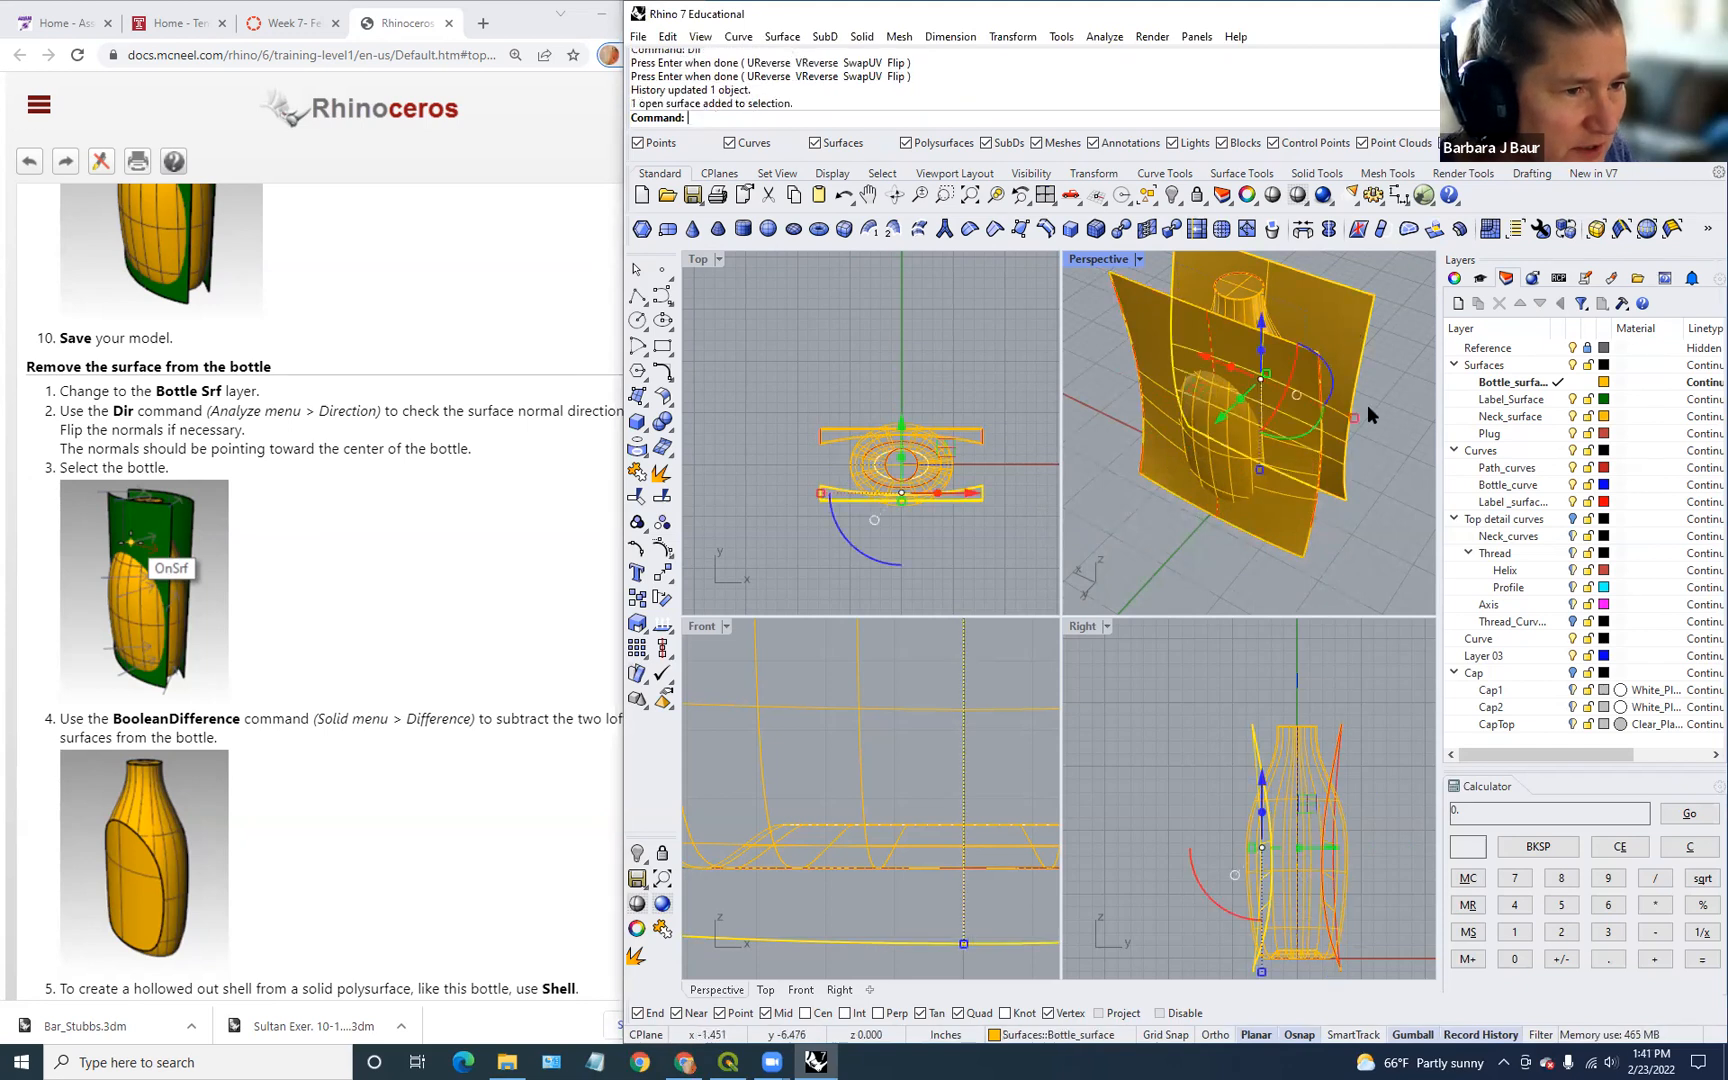
Step: Check the second cutting surface's normals with Dir so they also face the bottle's centre
{"action": "type", "text": "Dir"}
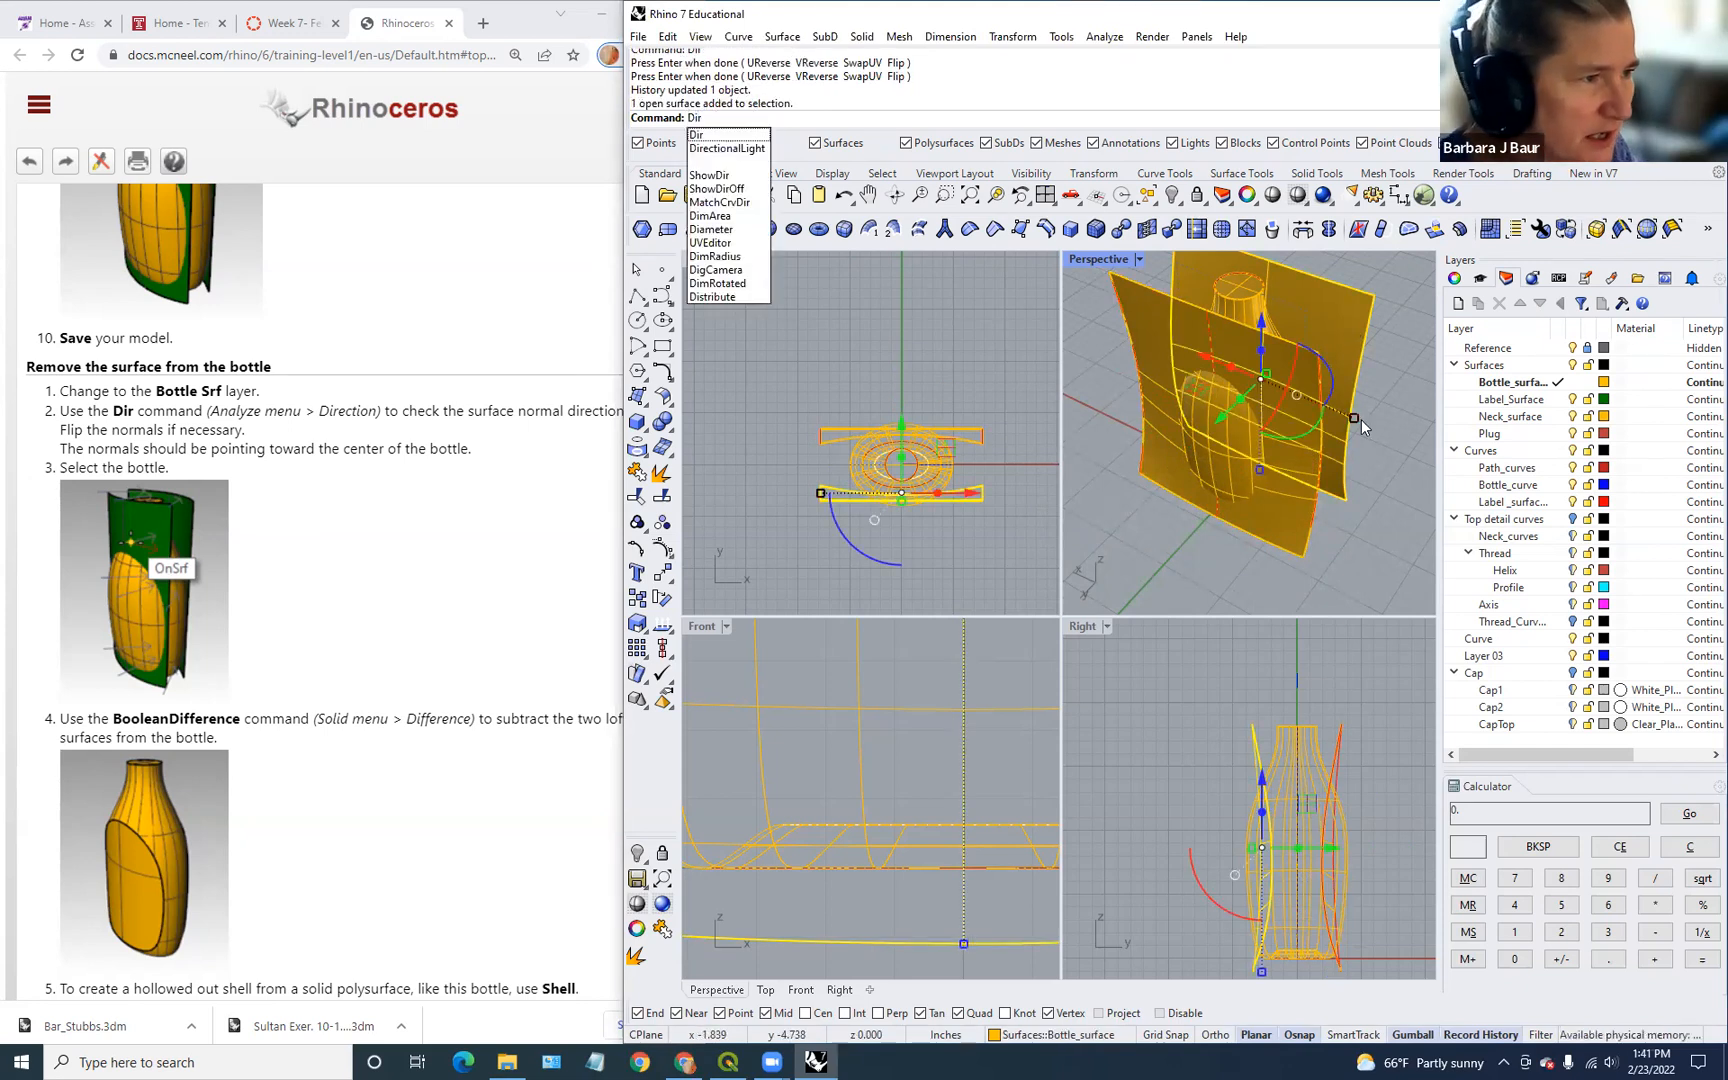
{"action": "key", "text": "Return"}
{"action": "right_click_drag", "start_coordinate": [1280, 572], "coordinate": [1152, 556]}
{"action": "key", "text": "Return"}
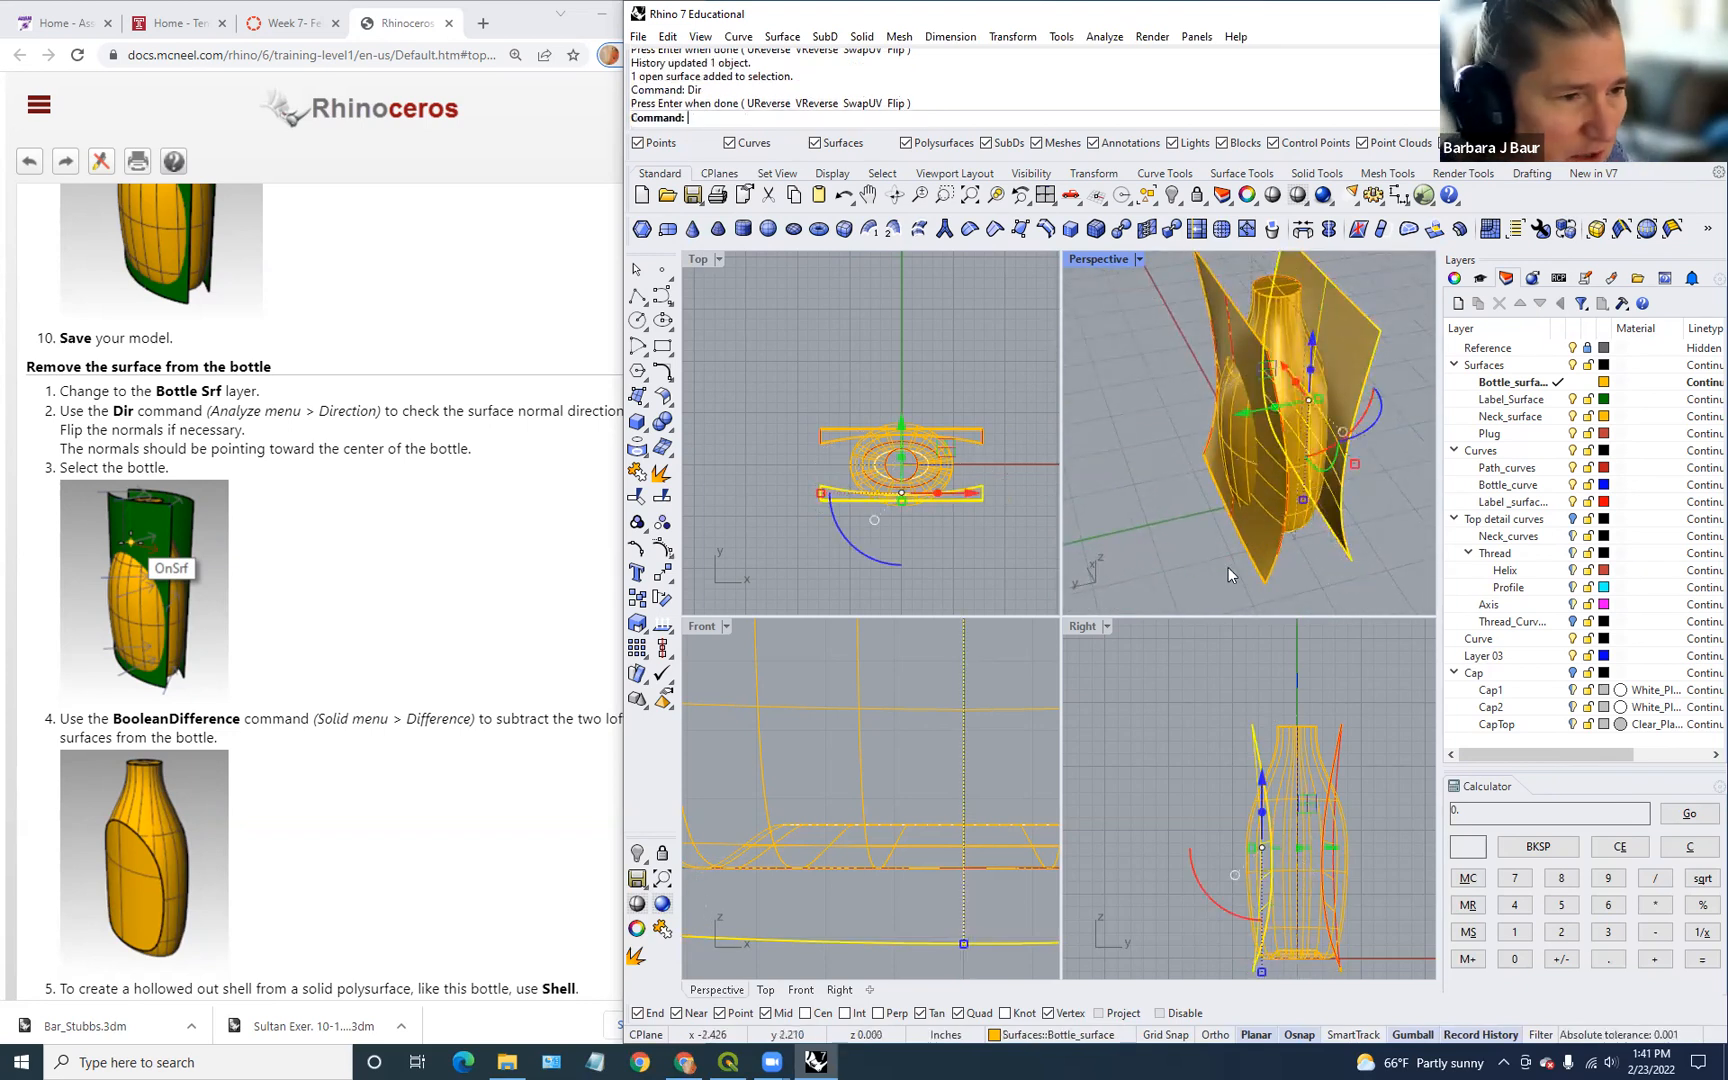
{"action": "right_click", "coordinate": [1280, 561]}
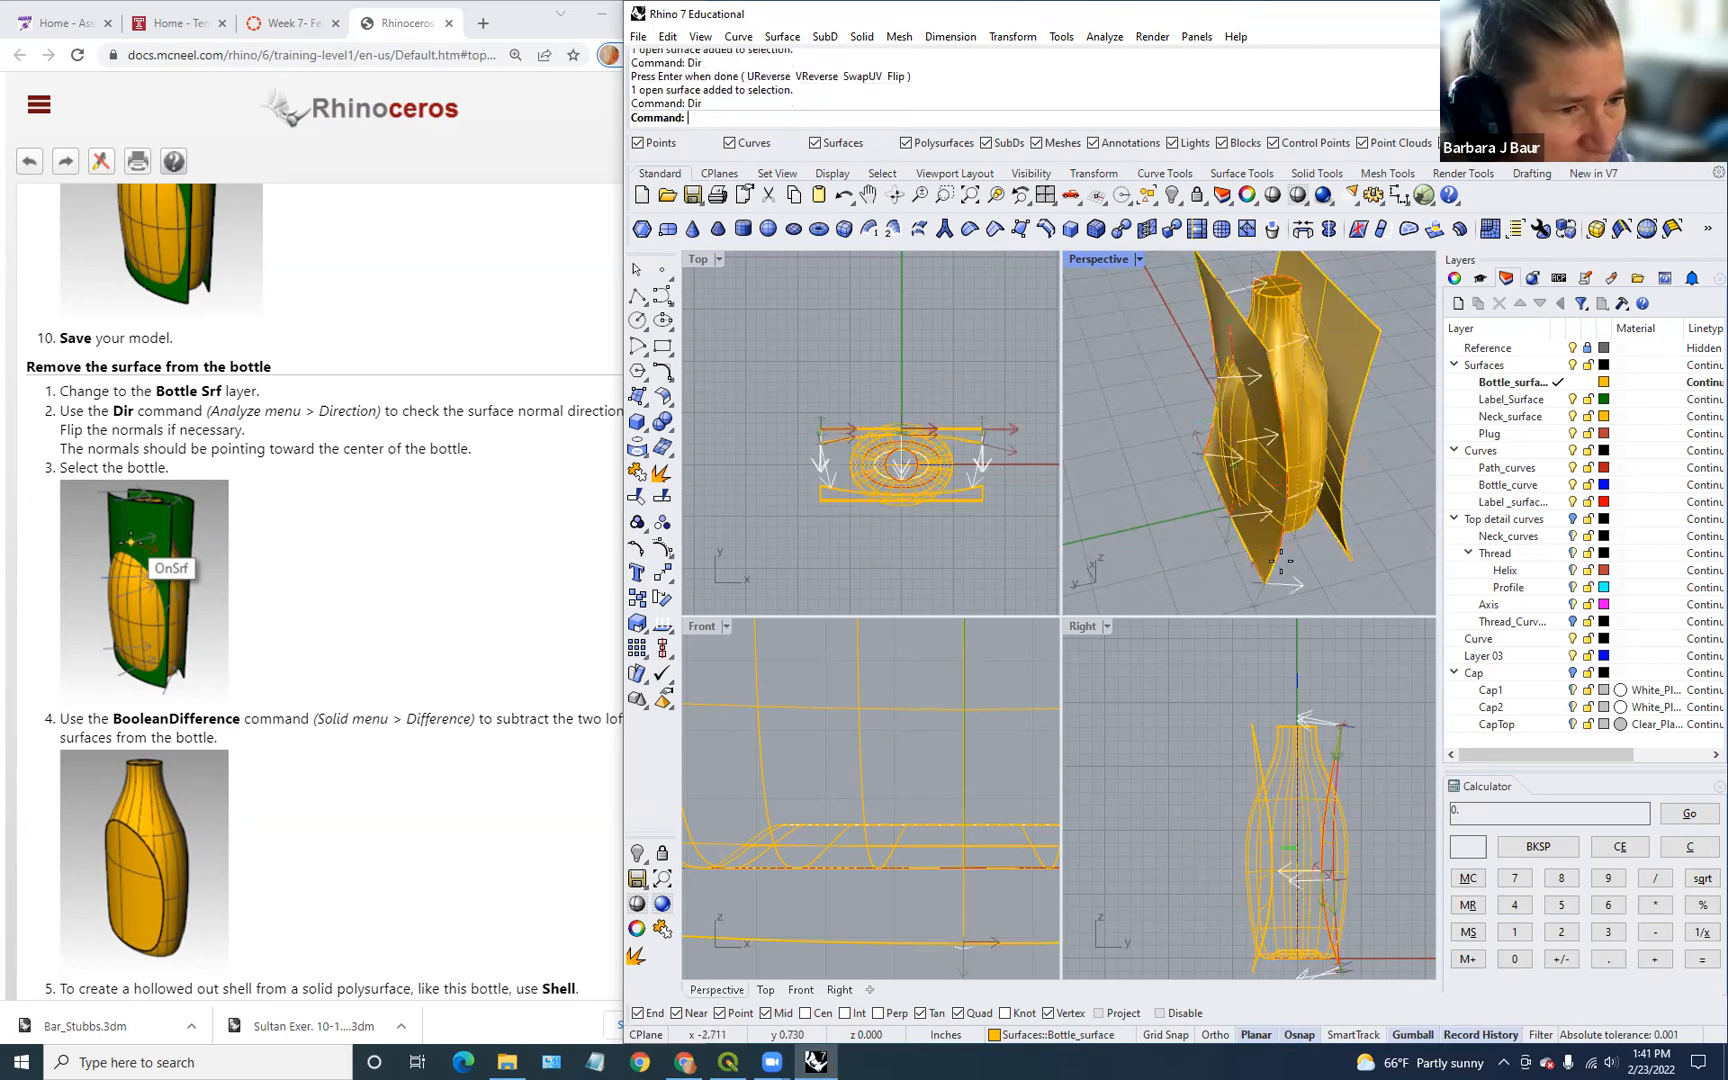
{"action": "right_click", "coordinate": [1302, 566]}
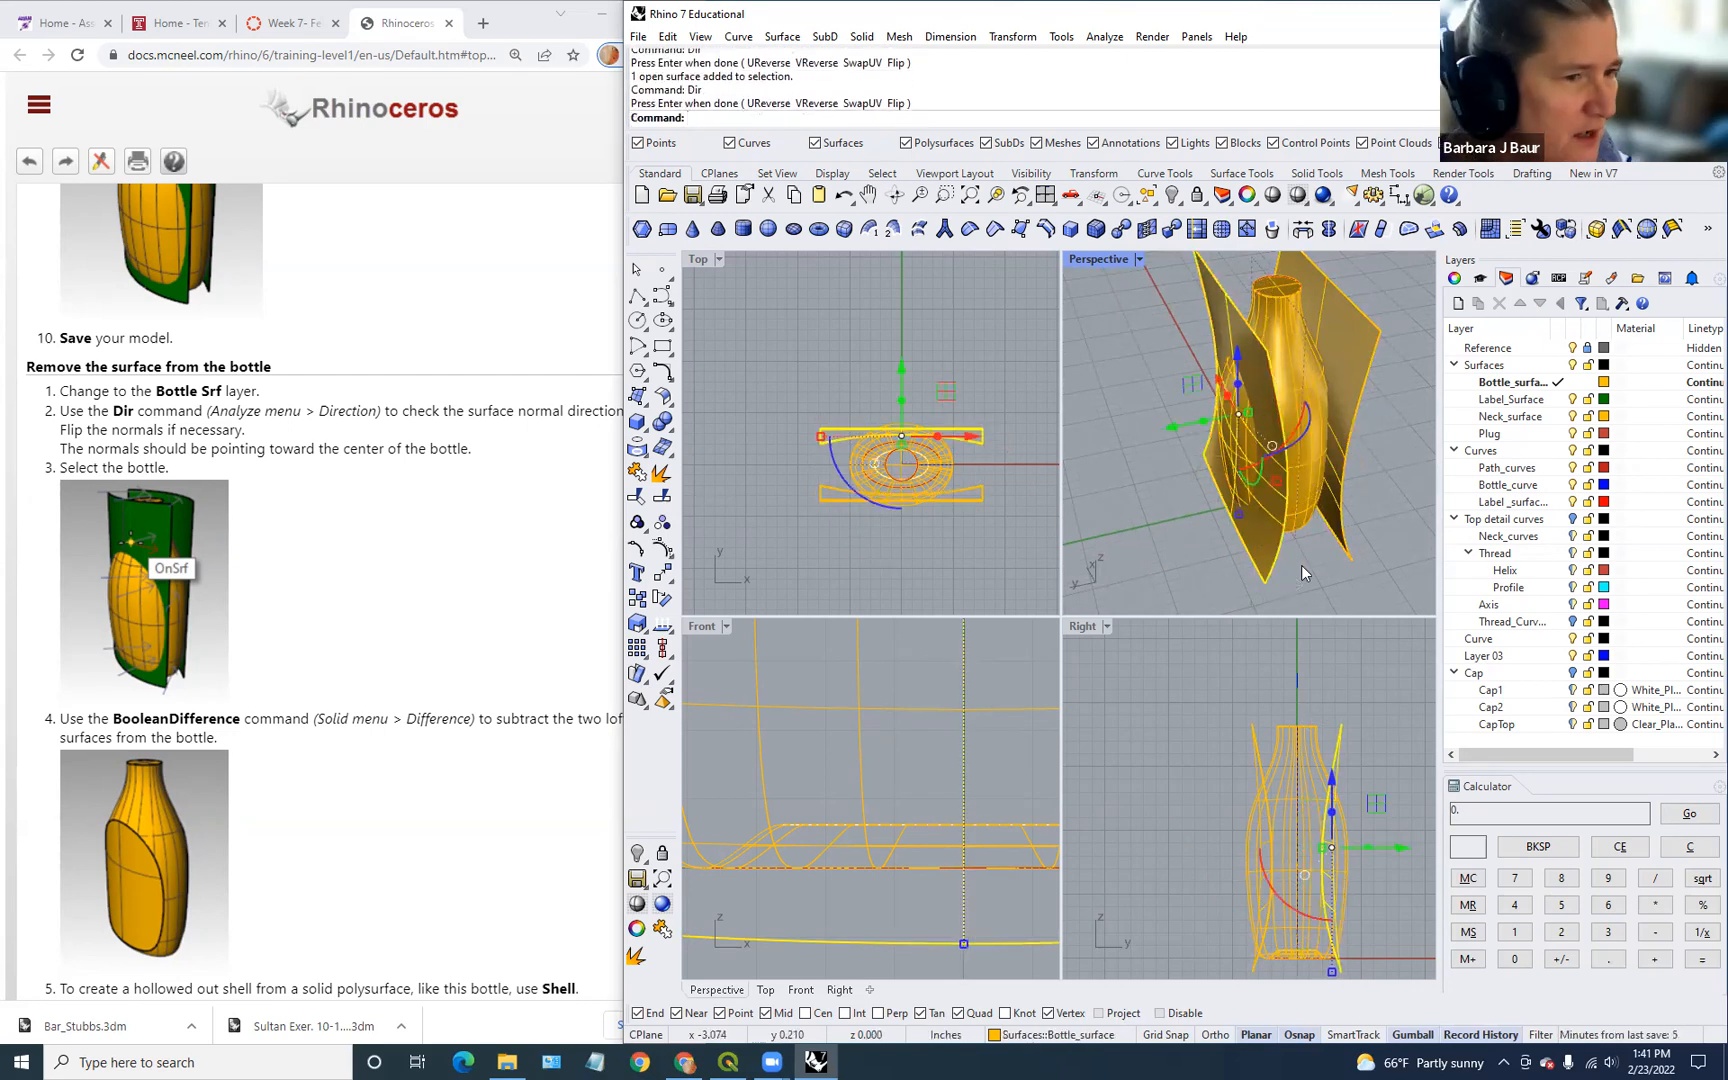
{"action": "right_click_drag", "start_coordinate": [1107, 585], "coordinate": [1072, 546]}
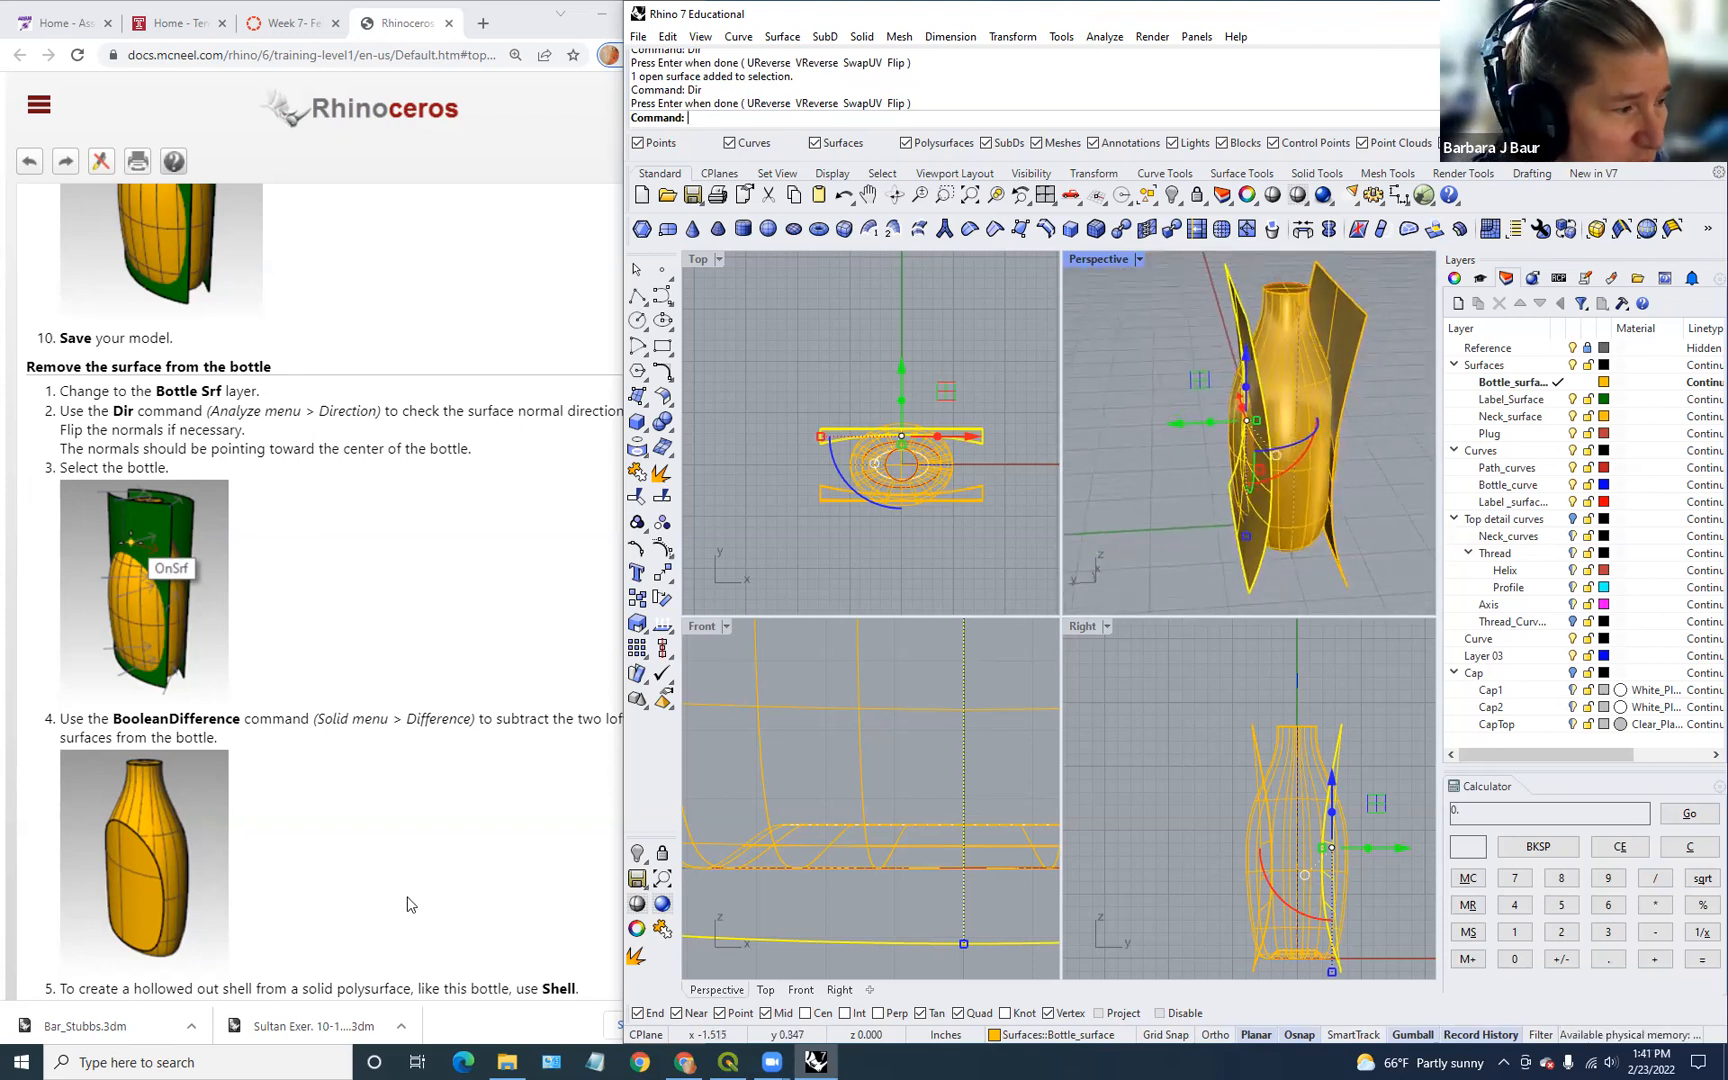
{"action": "scroll", "coordinate": [398, 862], "scroll_direction": "down", "scroll_amount": 2}
{"action": "scroll", "coordinate": [474, 873], "scroll_direction": "up", "scroll_amount": 1}
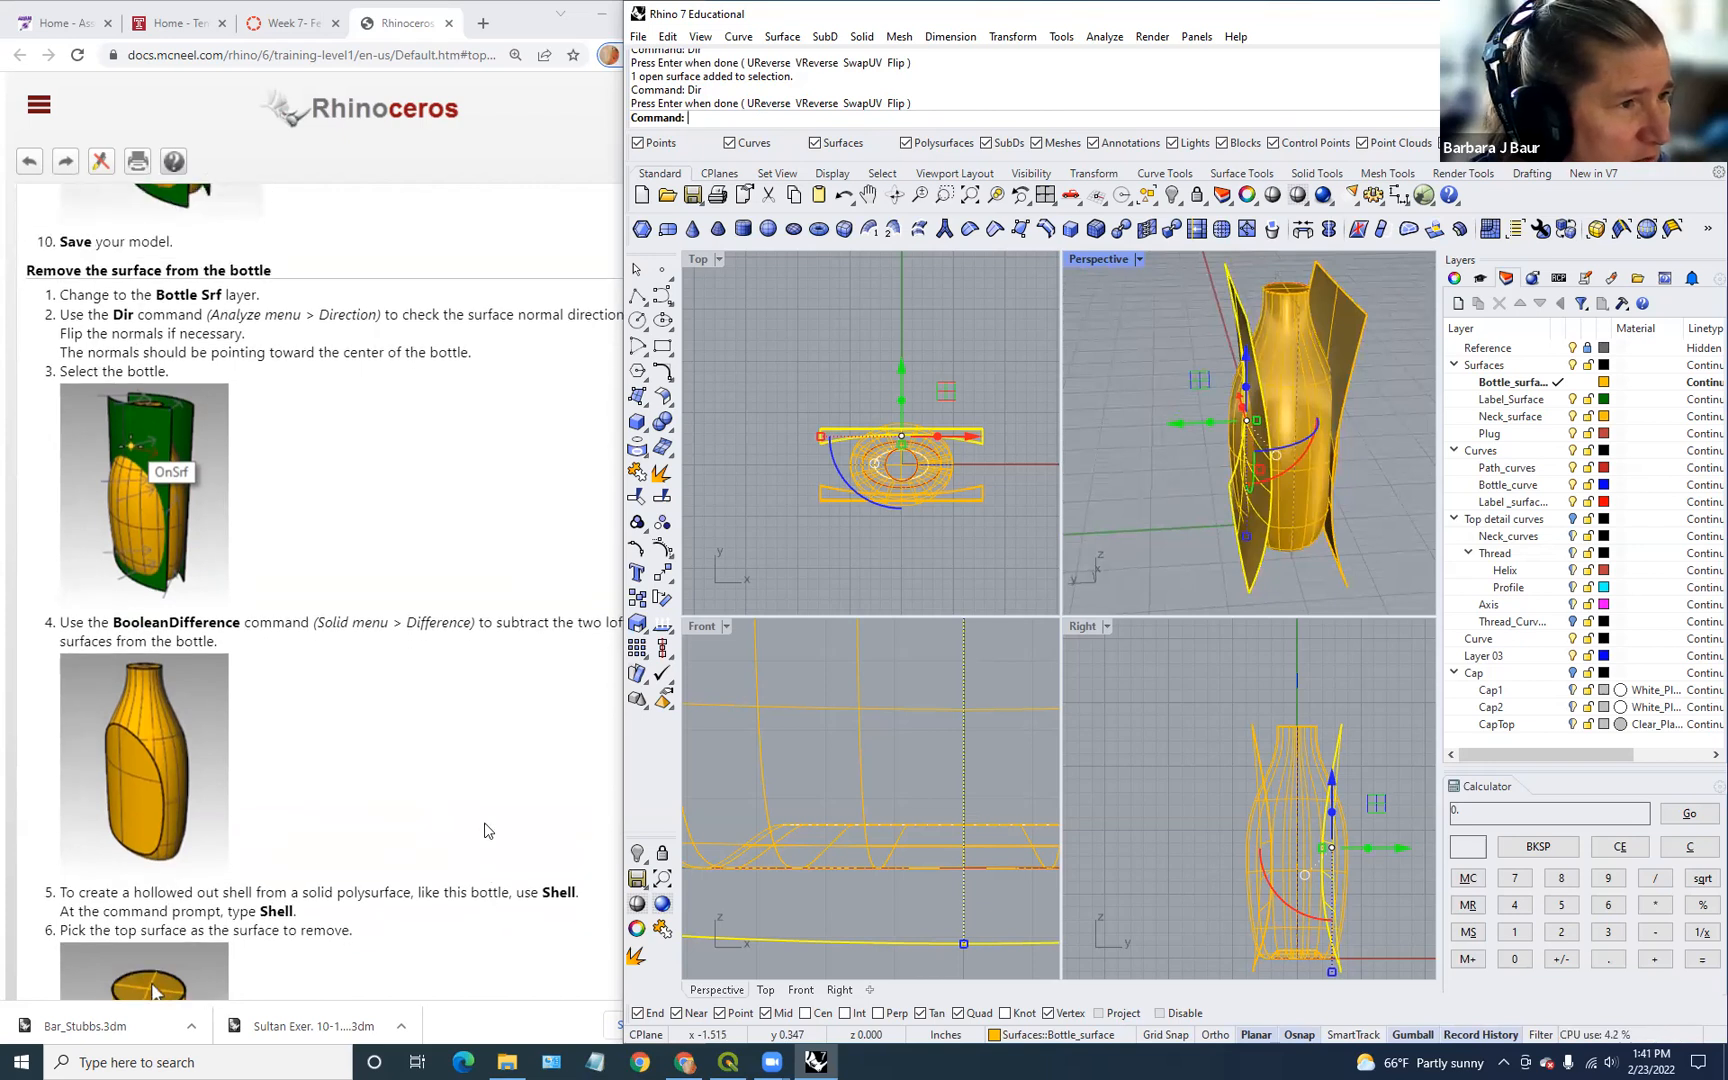
{"action": "left_click", "coordinate": [1166, 605]}
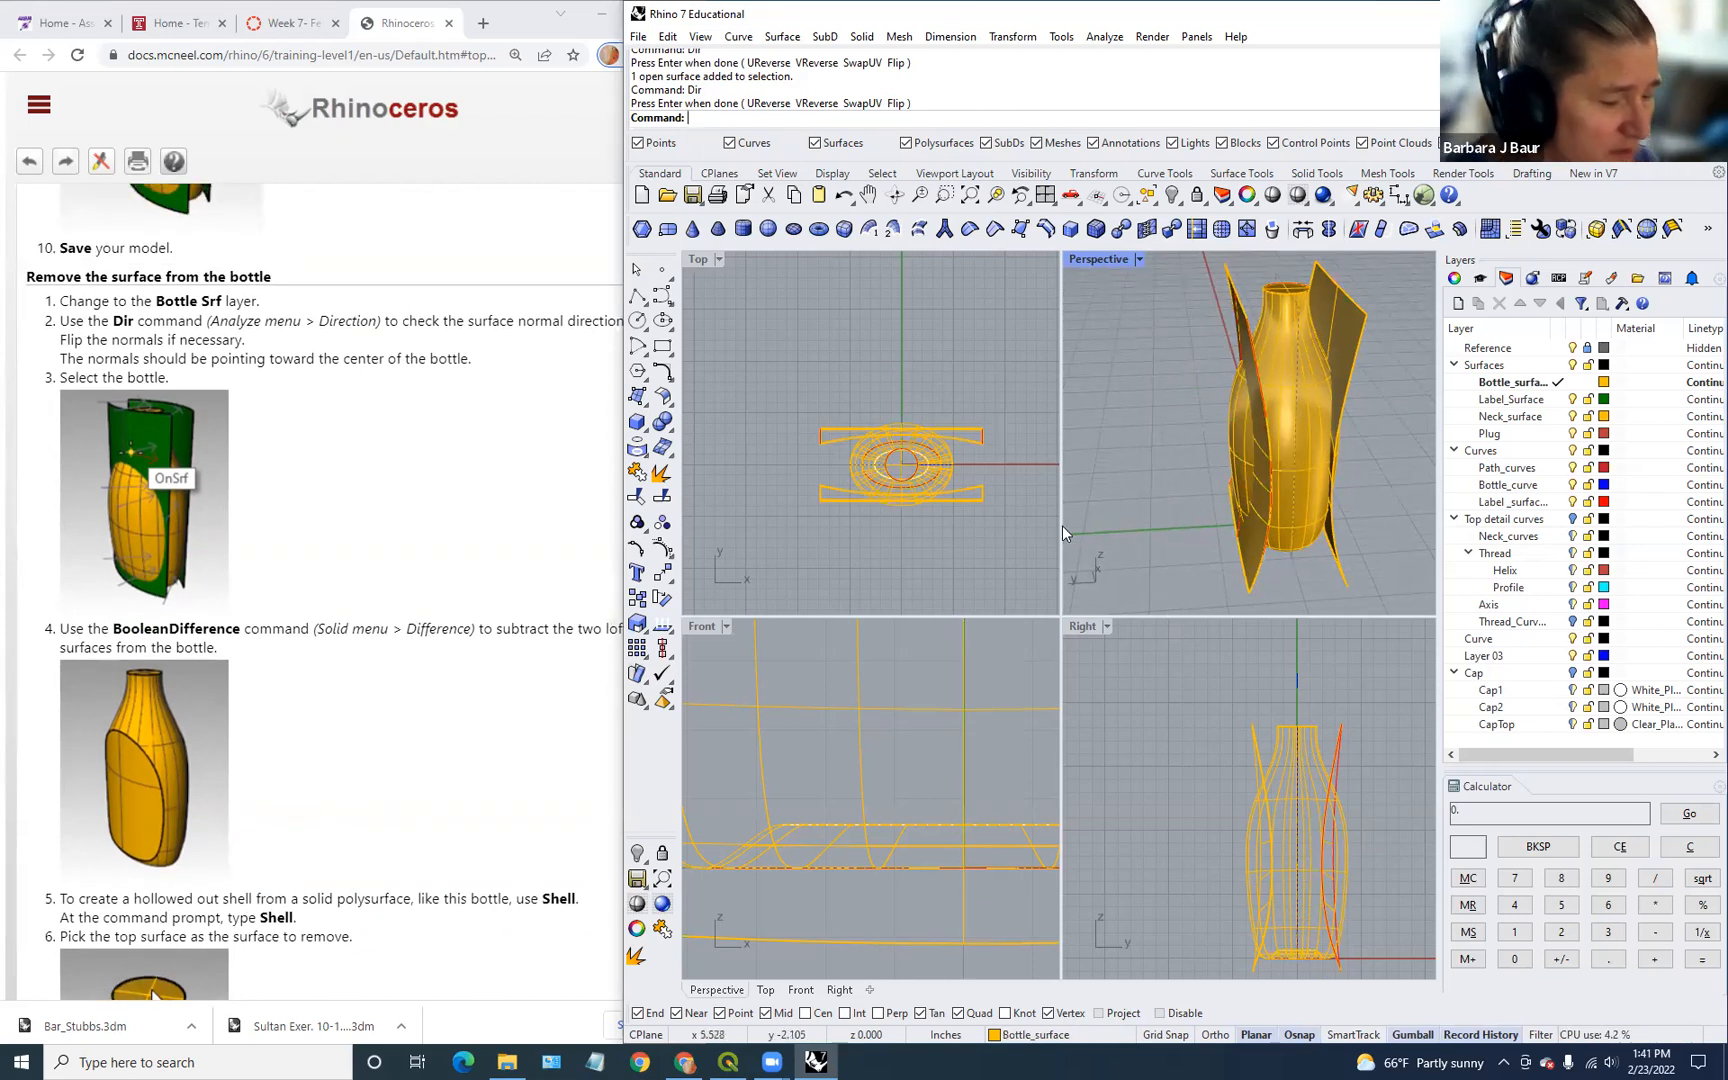
Step: Subtract both lofted cutting surfaces from the bottle solid with BooleanDifference
{"action": "type", "text": "Boole"}
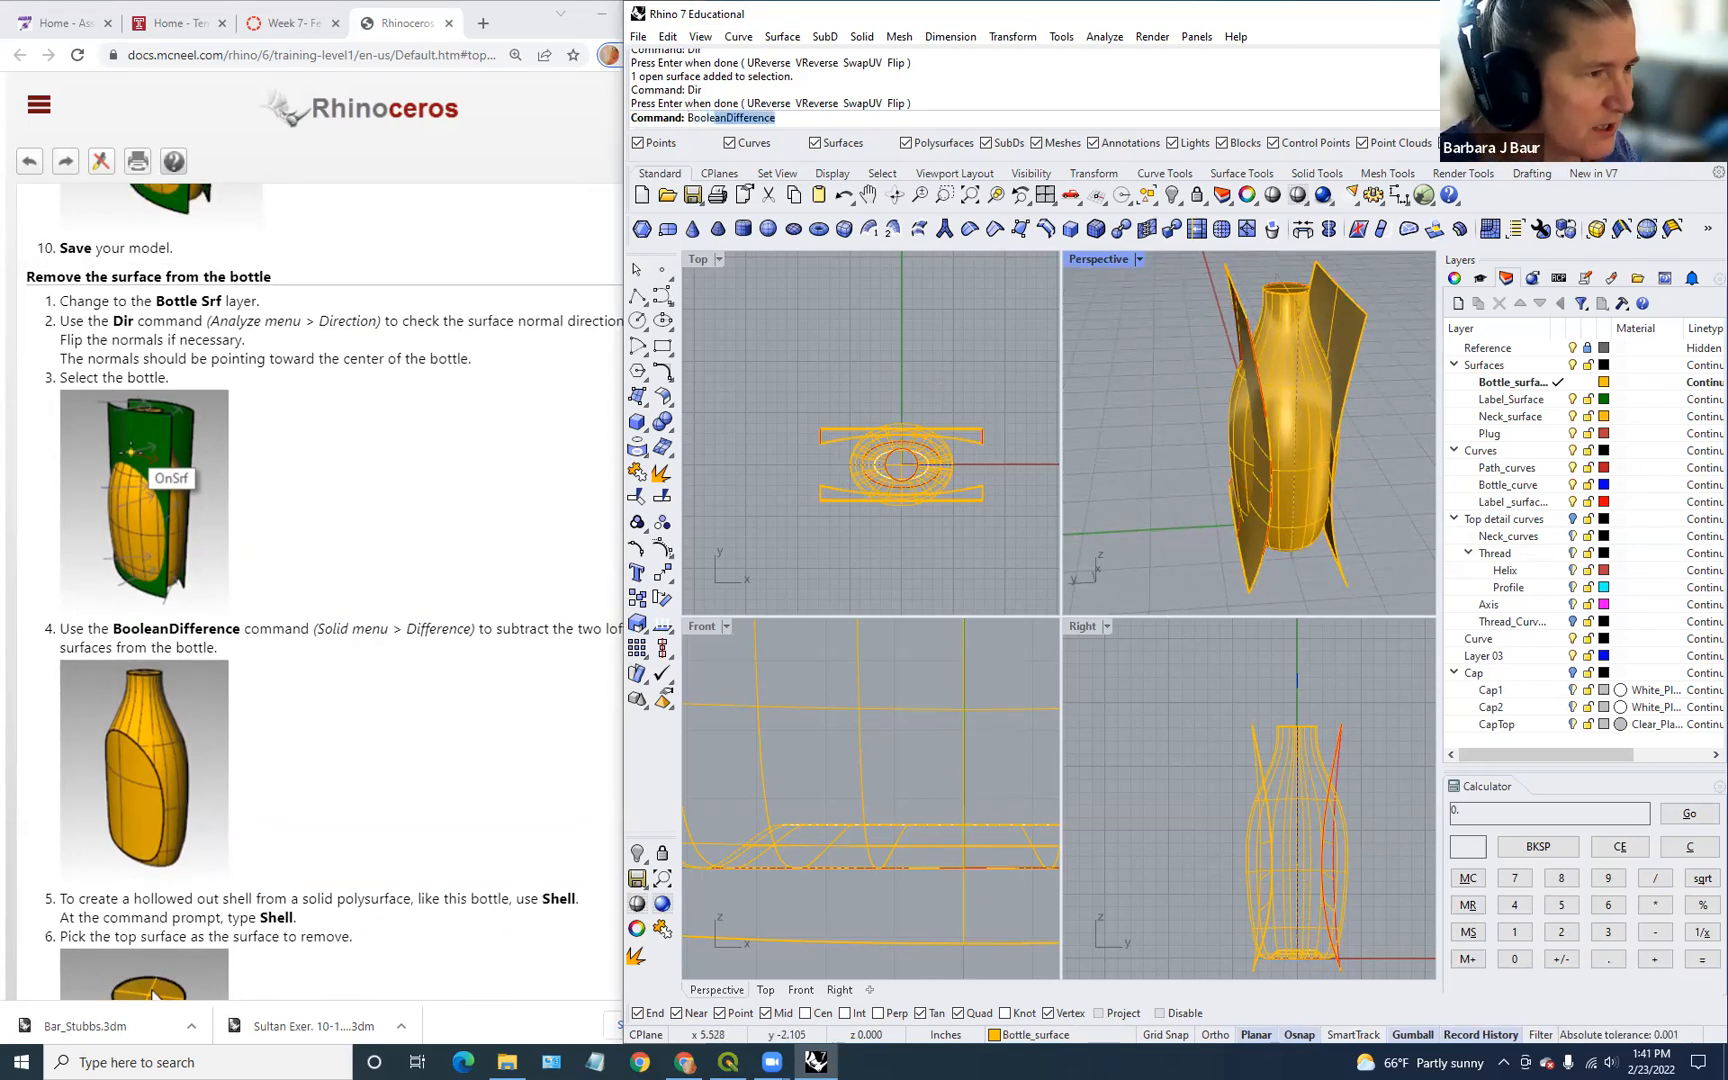
{"action": "type", "text": "an"}
{"action": "key", "text": "Return"}
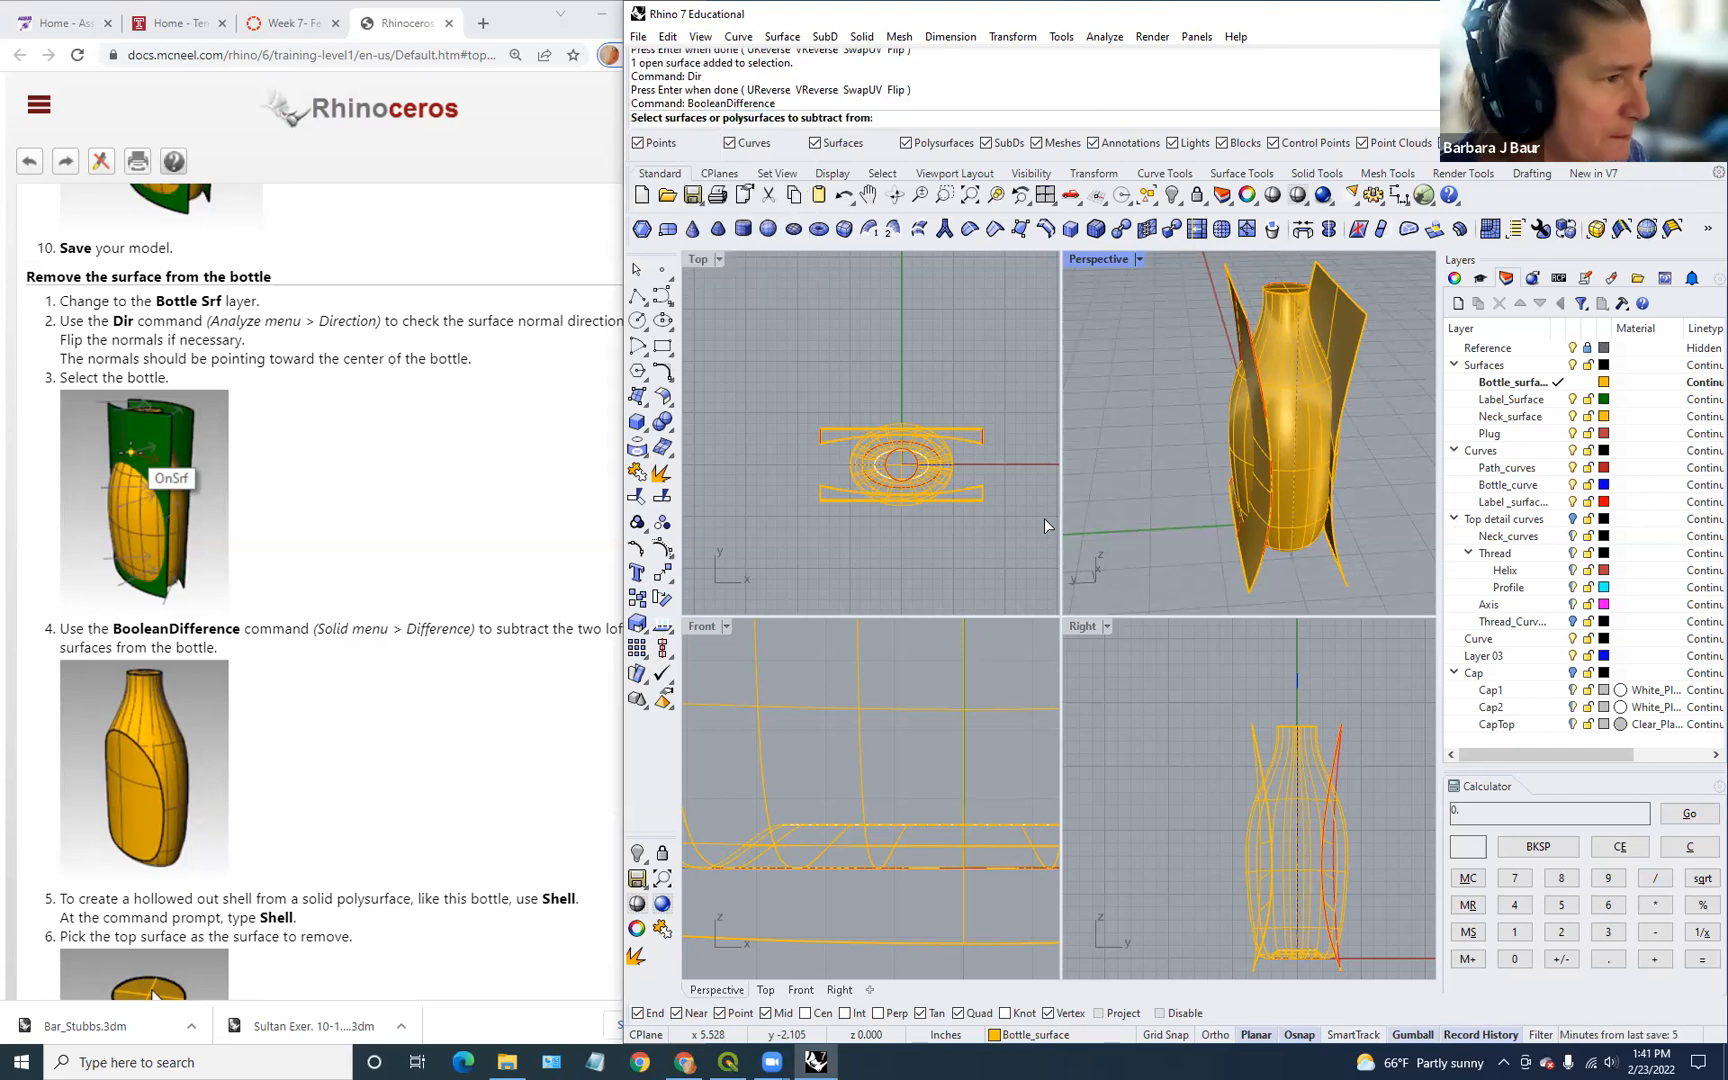
{"action": "left_click", "coordinate": [1297, 447]}
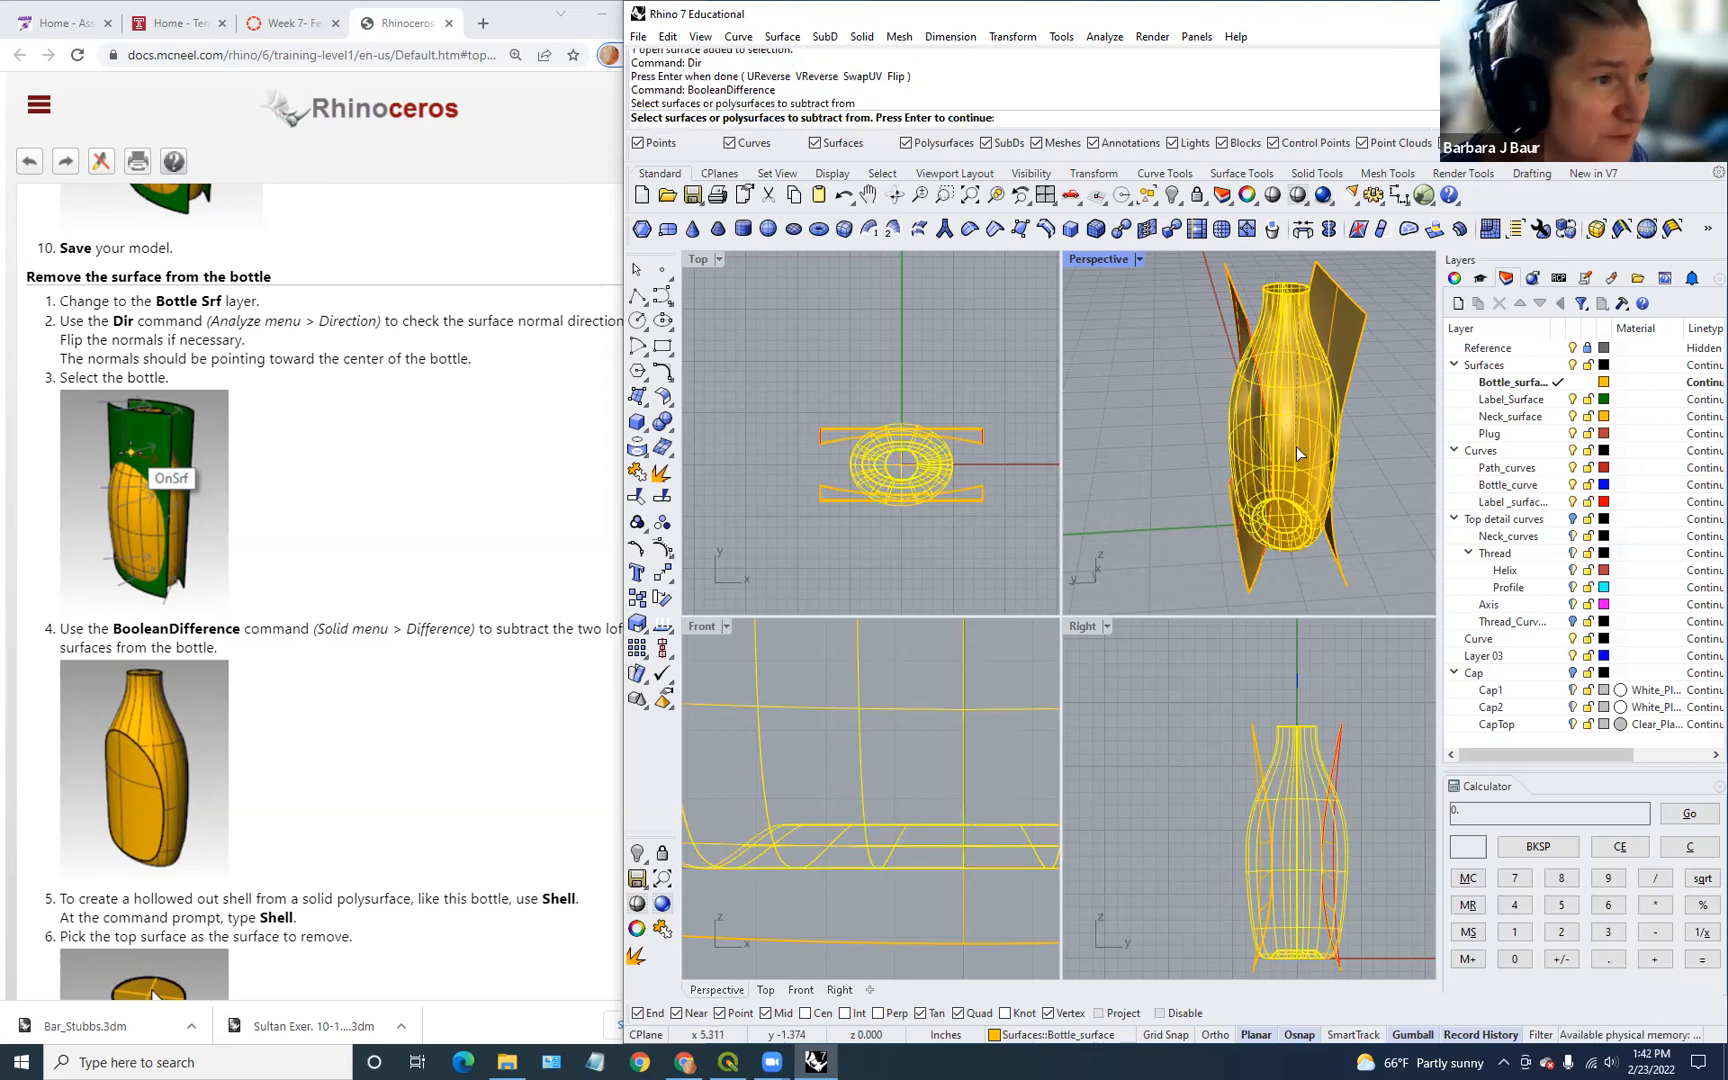
{"action": "key", "text": "Return"}
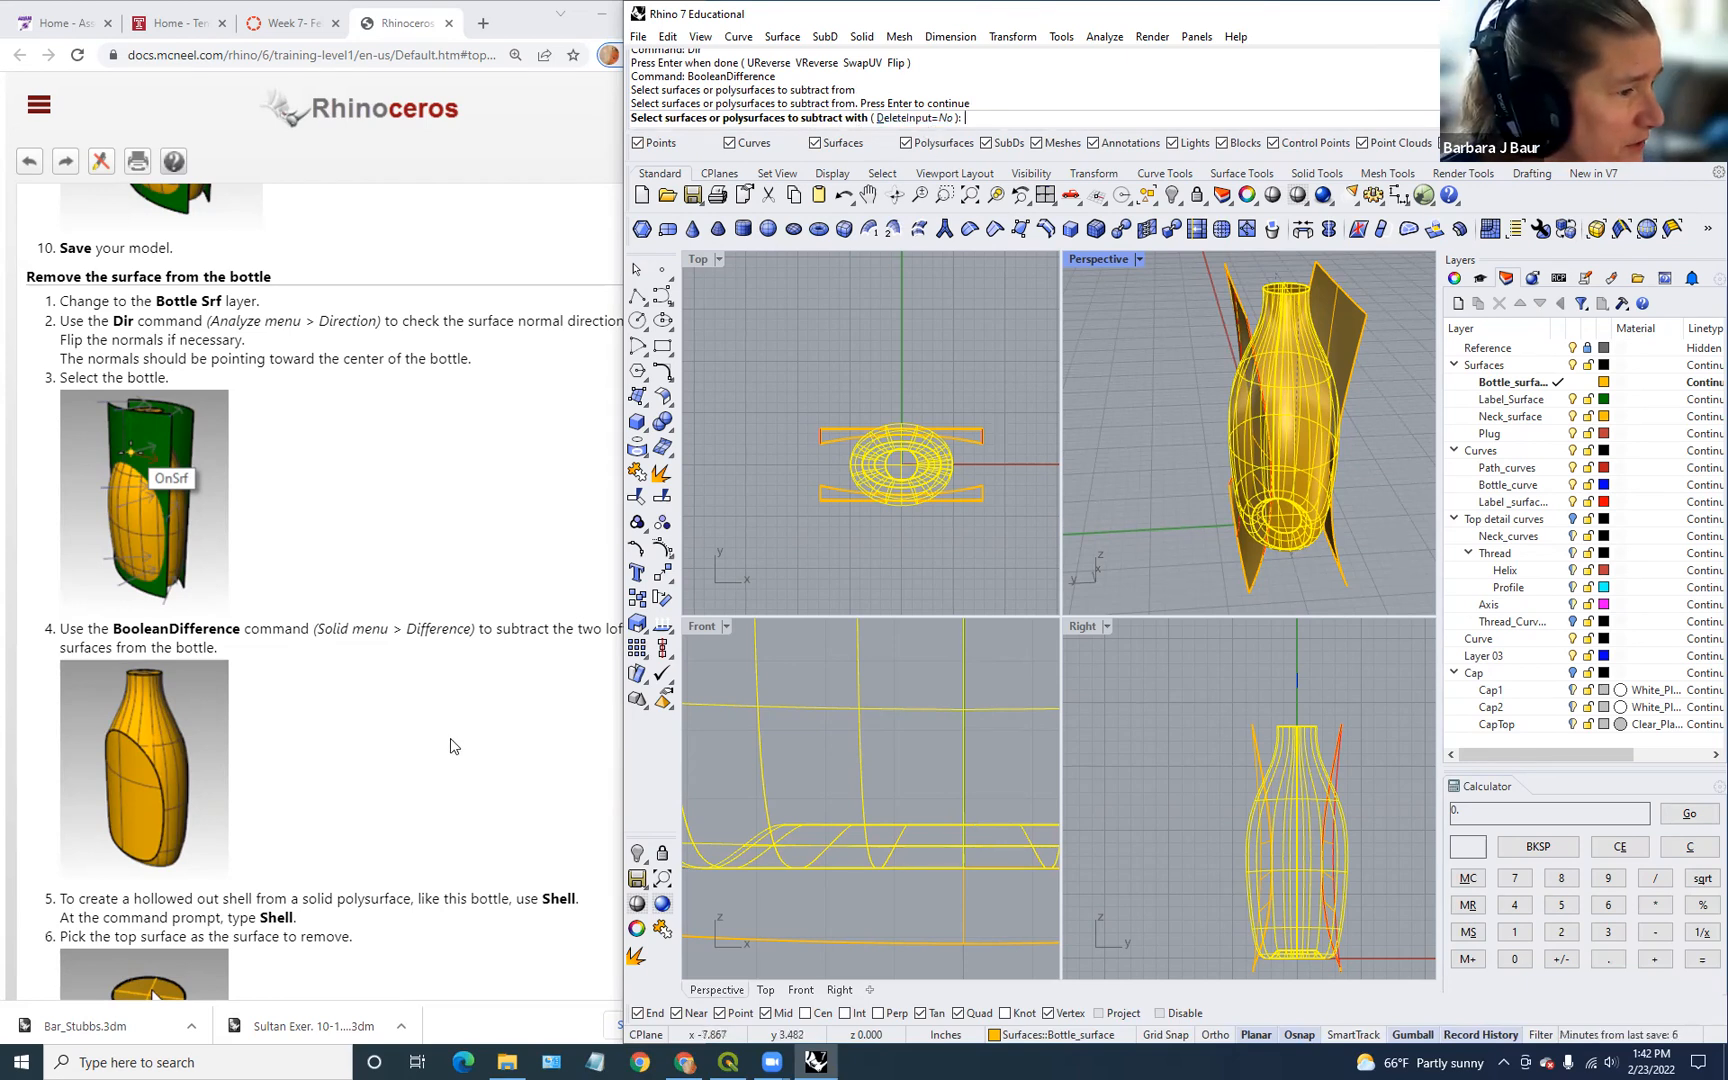
{"action": "scroll", "coordinate": [446, 770], "scroll_direction": "down", "scroll_amount": 4}
{"action": "scroll", "coordinate": [446, 772], "scroll_direction": "up", "scroll_amount": 3}
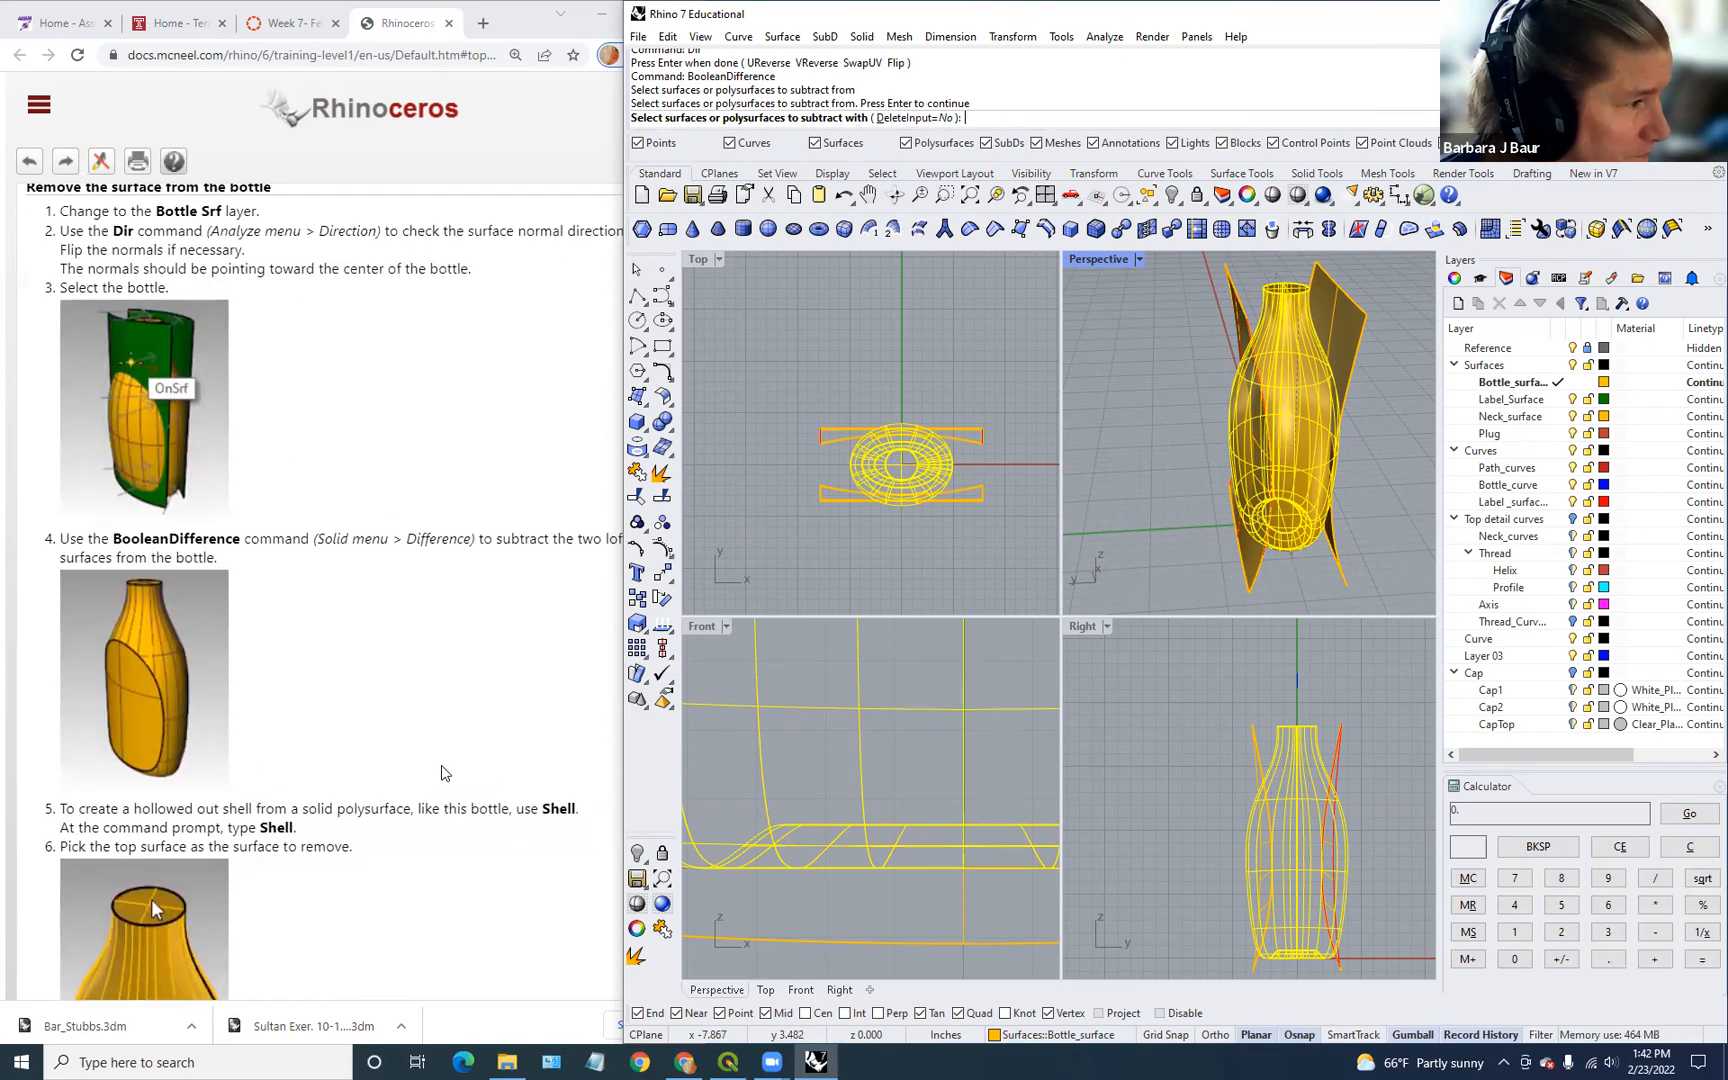
{"action": "scroll", "coordinate": [446, 772], "scroll_direction": "up", "scroll_amount": 2}
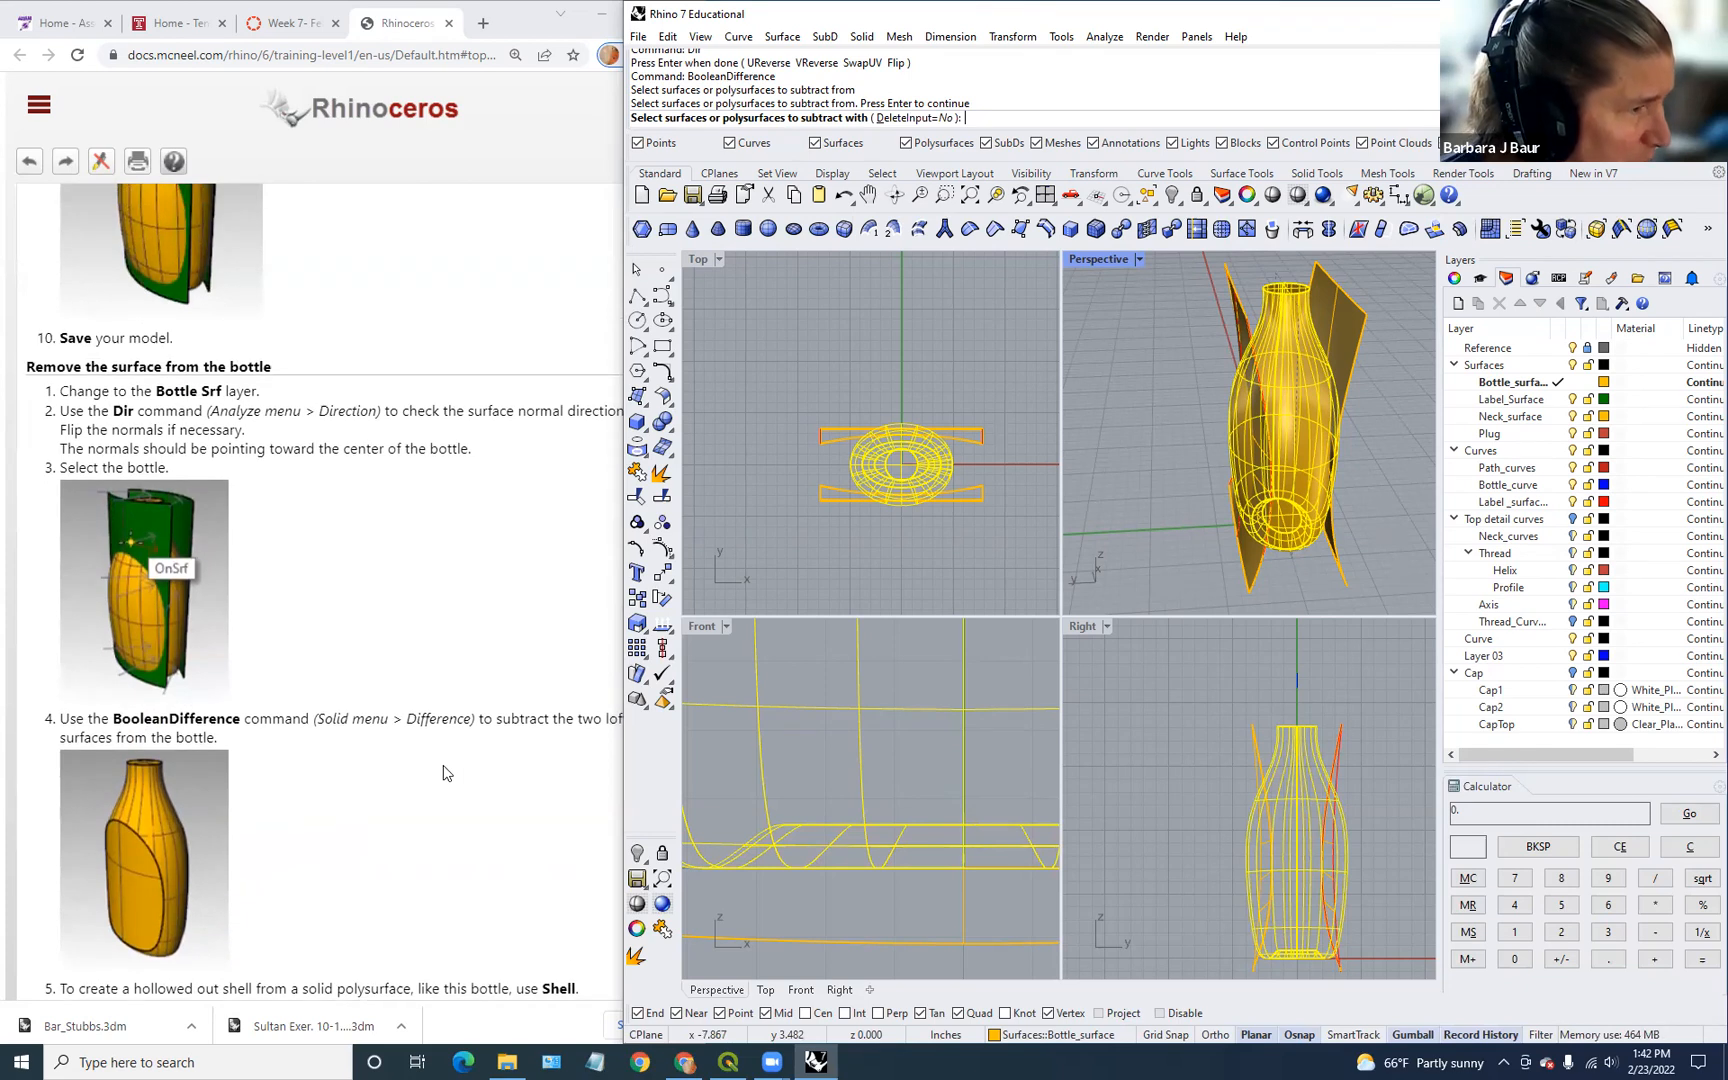
{"action": "scroll", "coordinate": [339, 857], "scroll_direction": "down", "scroll_amount": 3}
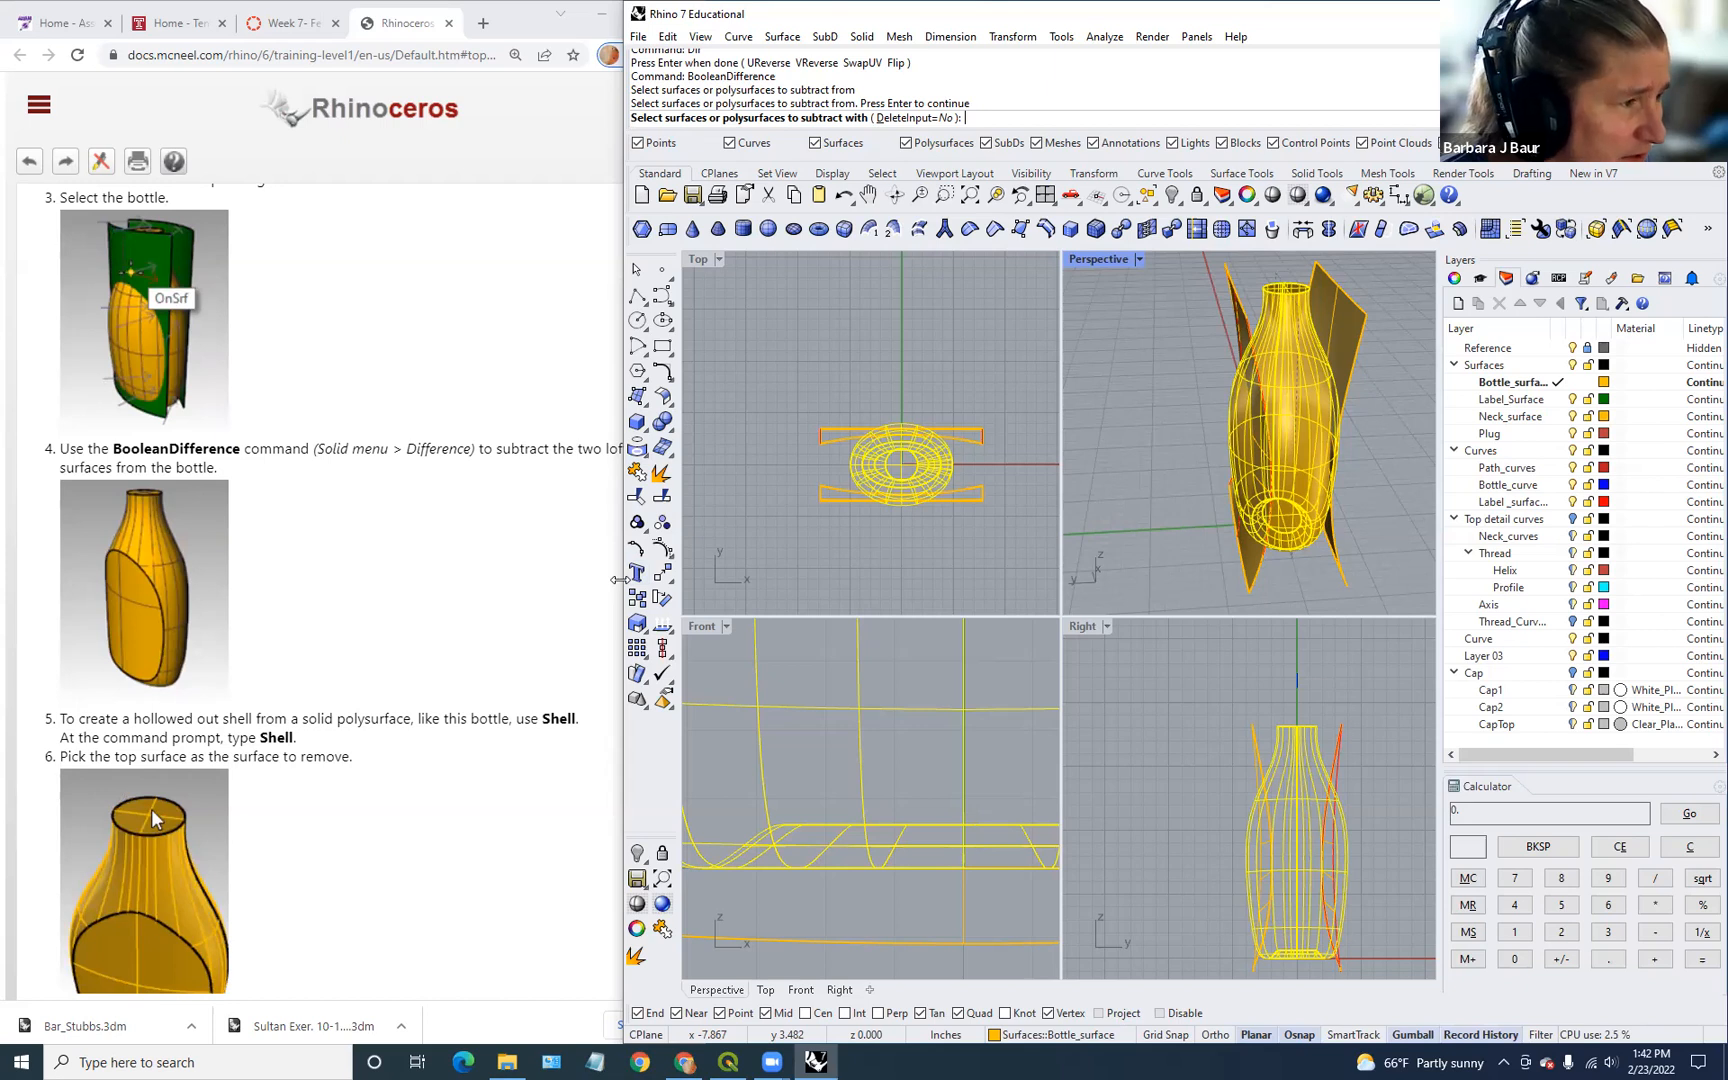
{"action": "left_click_drag", "start_coordinate": [619, 579], "coordinate": [670, 580]}
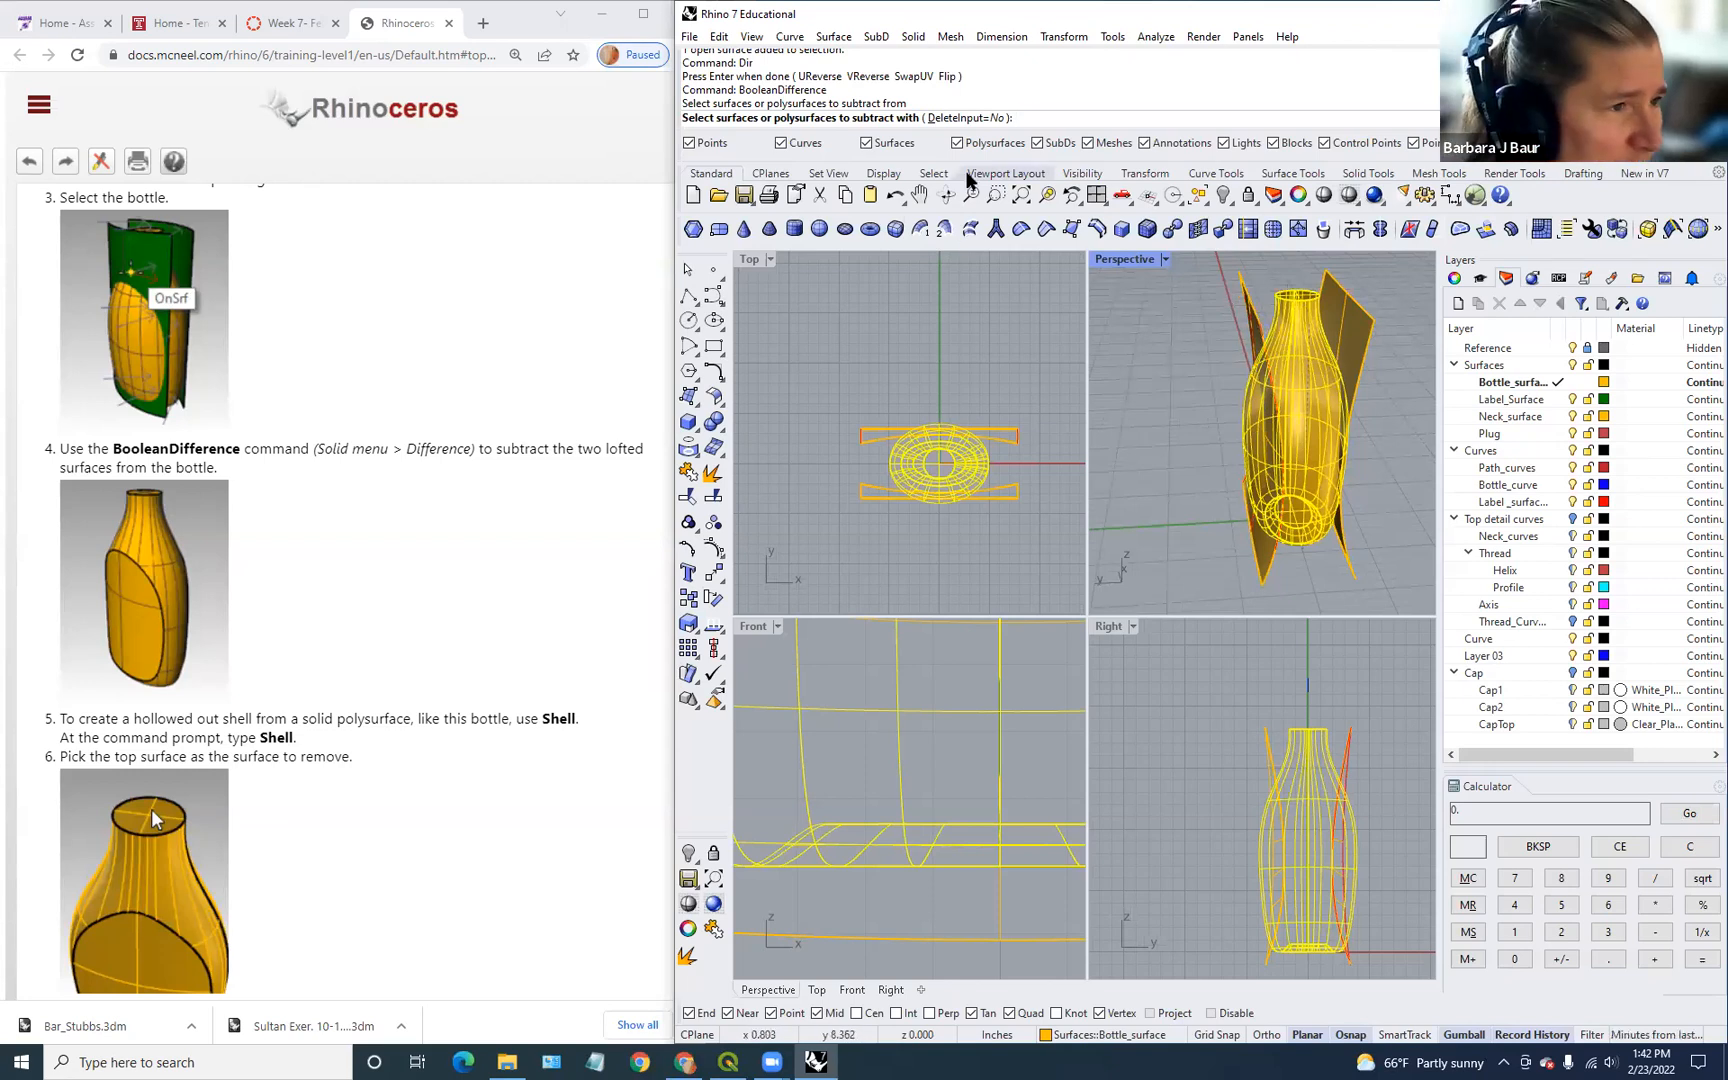
{"action": "left_click", "coordinate": [1016, 434]}
{"action": "left_click", "coordinate": [1012, 491]}
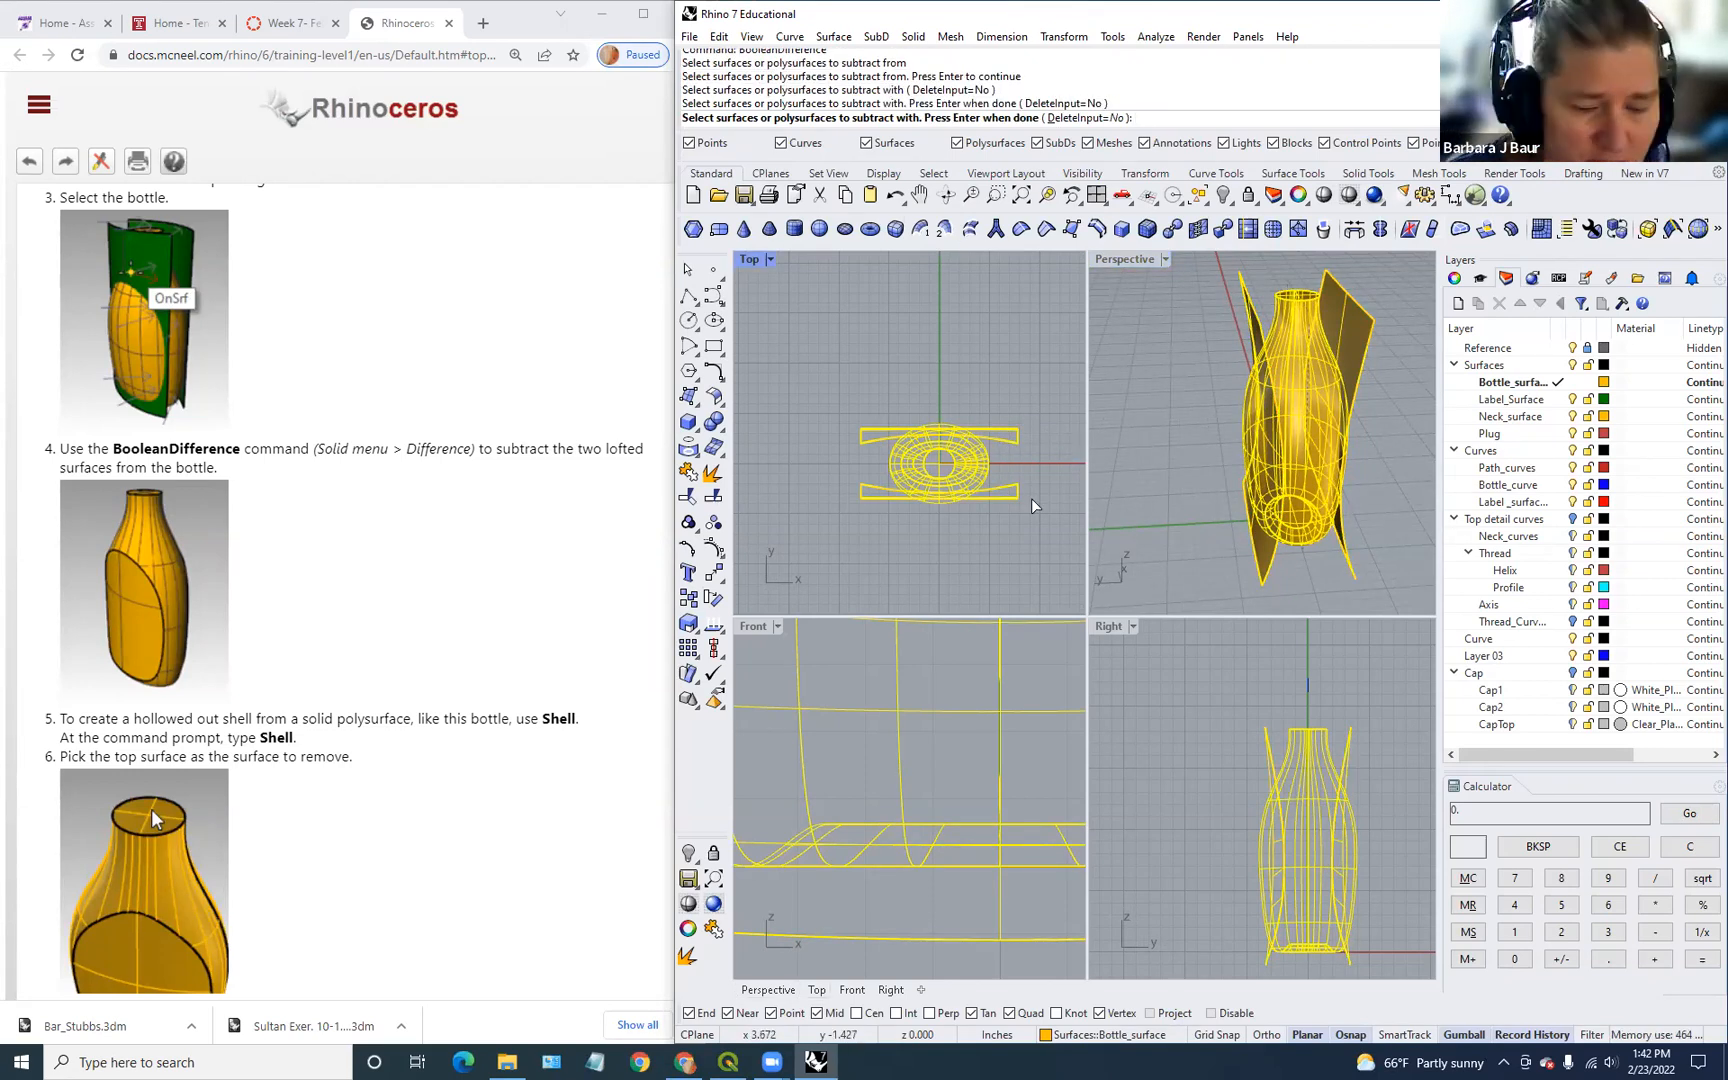
{"action": "key", "text": "Return"}
Step: Select the two leftover lofted cutting surfaces
{"action": "right_click_drag", "start_coordinate": [1285, 497], "coordinate": [1333, 541]}
{"action": "left_click", "coordinate": [1313, 551]}
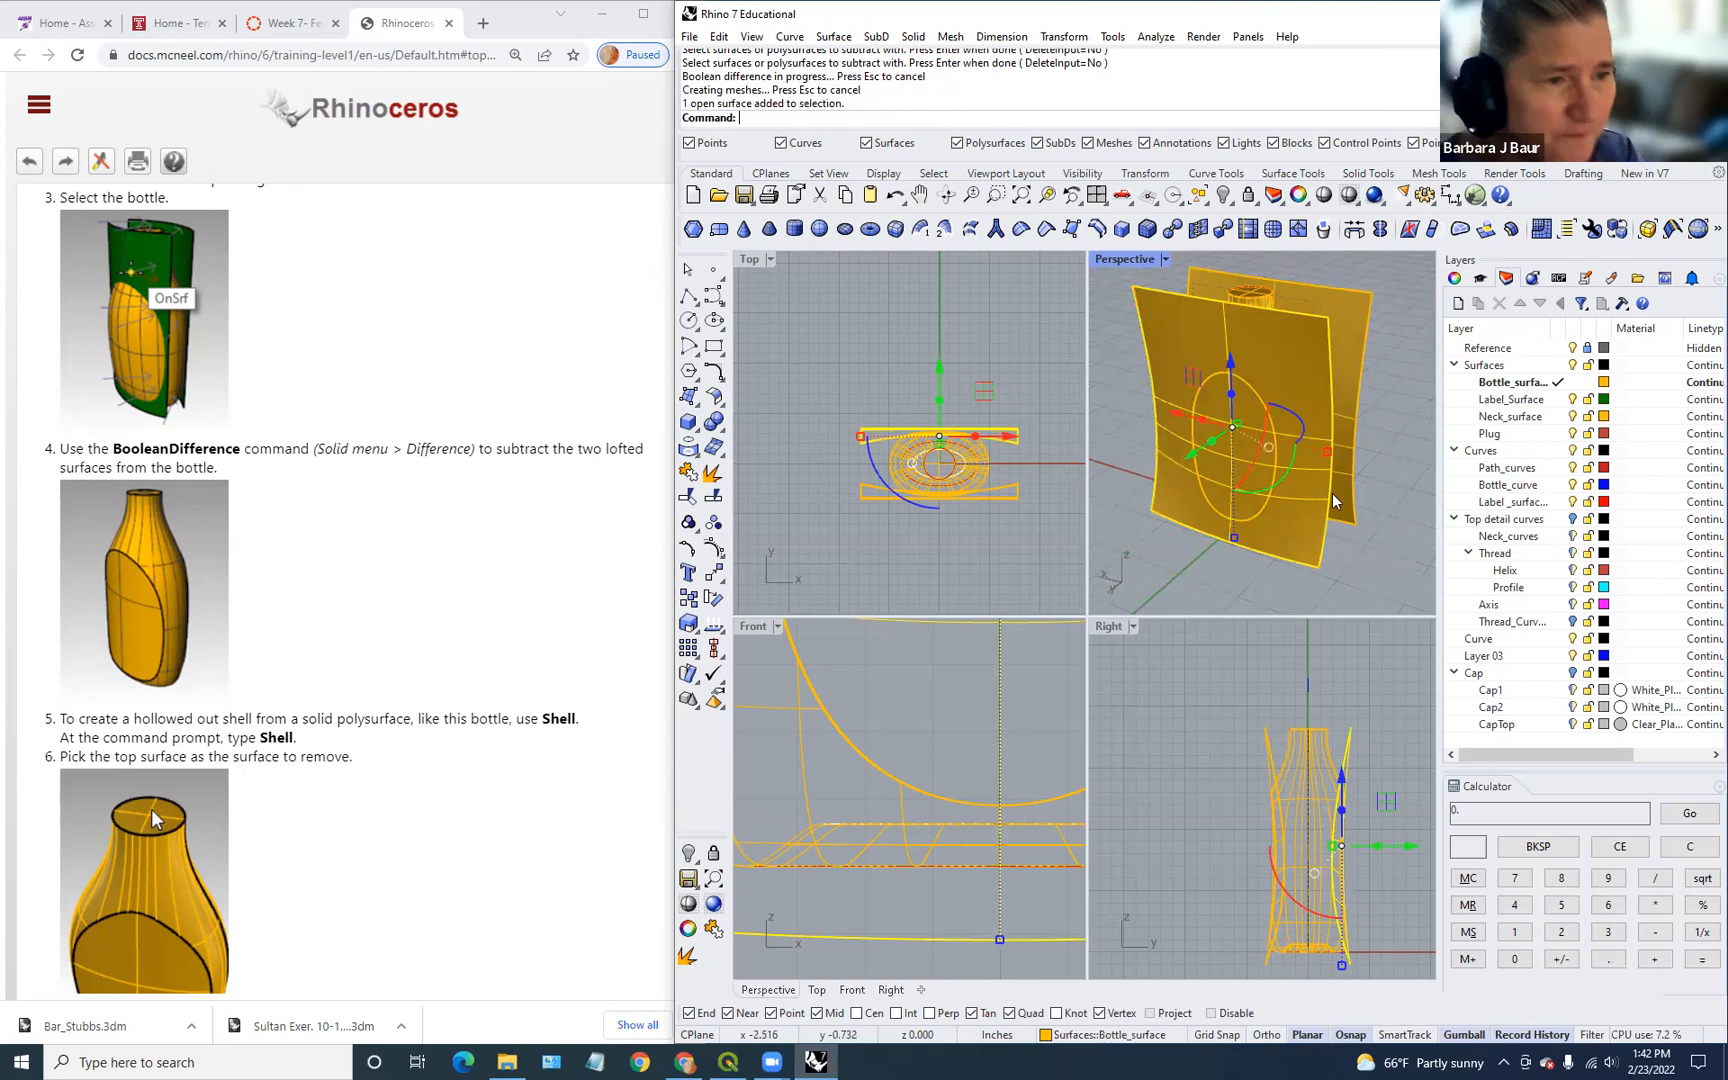
{"action": "left_click", "coordinate": [1353, 360], "text": "shift"}
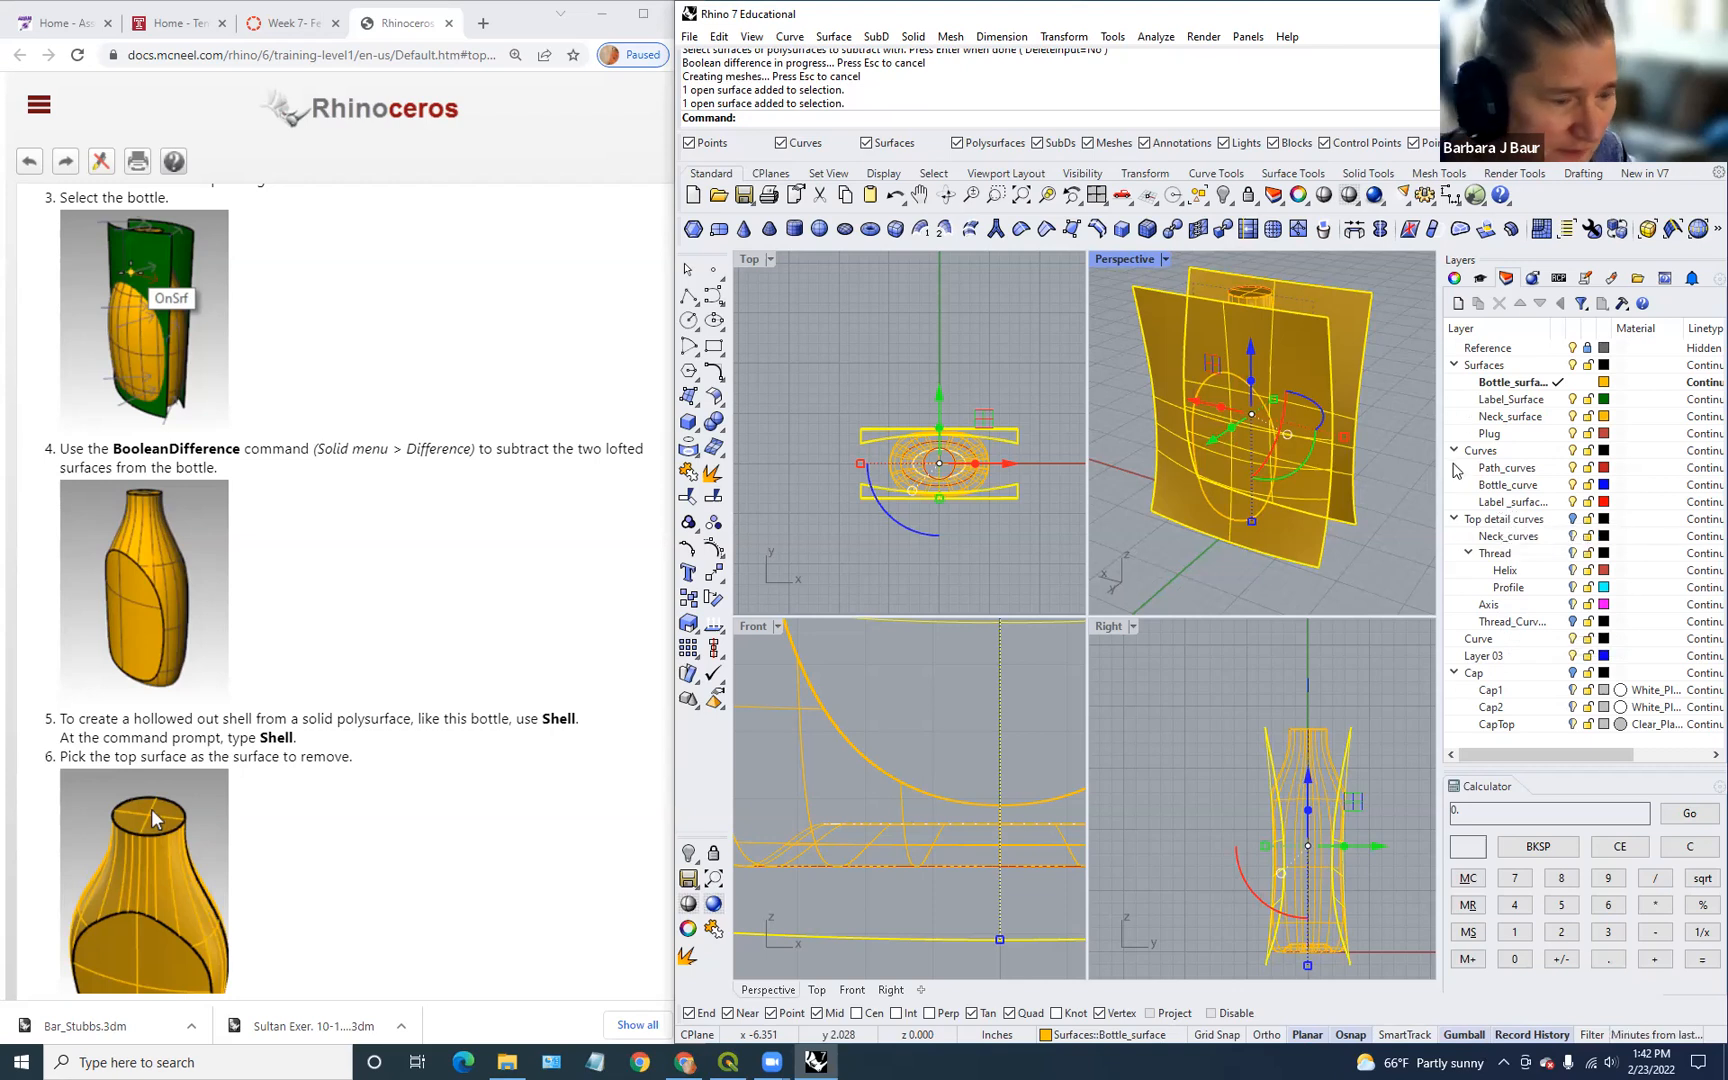
{"action": "type", "text": "hi"}
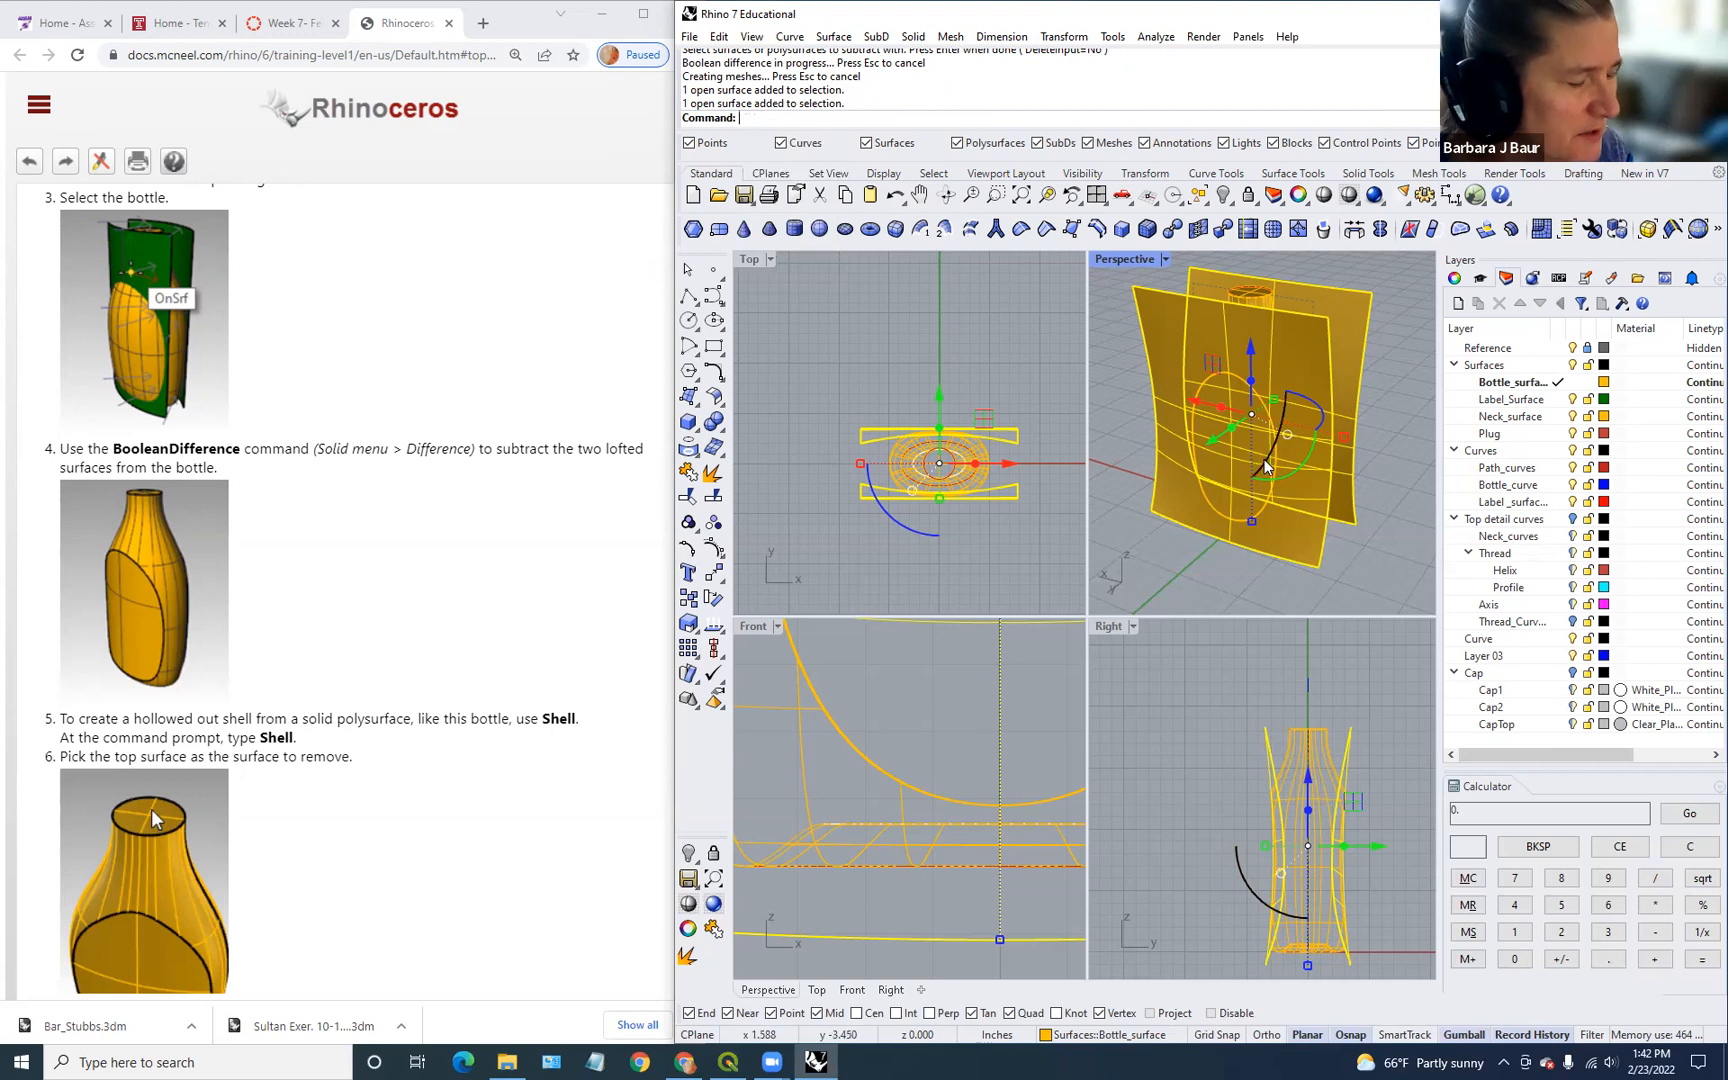
Step: Delete the two leftover lofted cutting surfaces
{"action": "key", "text": "Delete"}
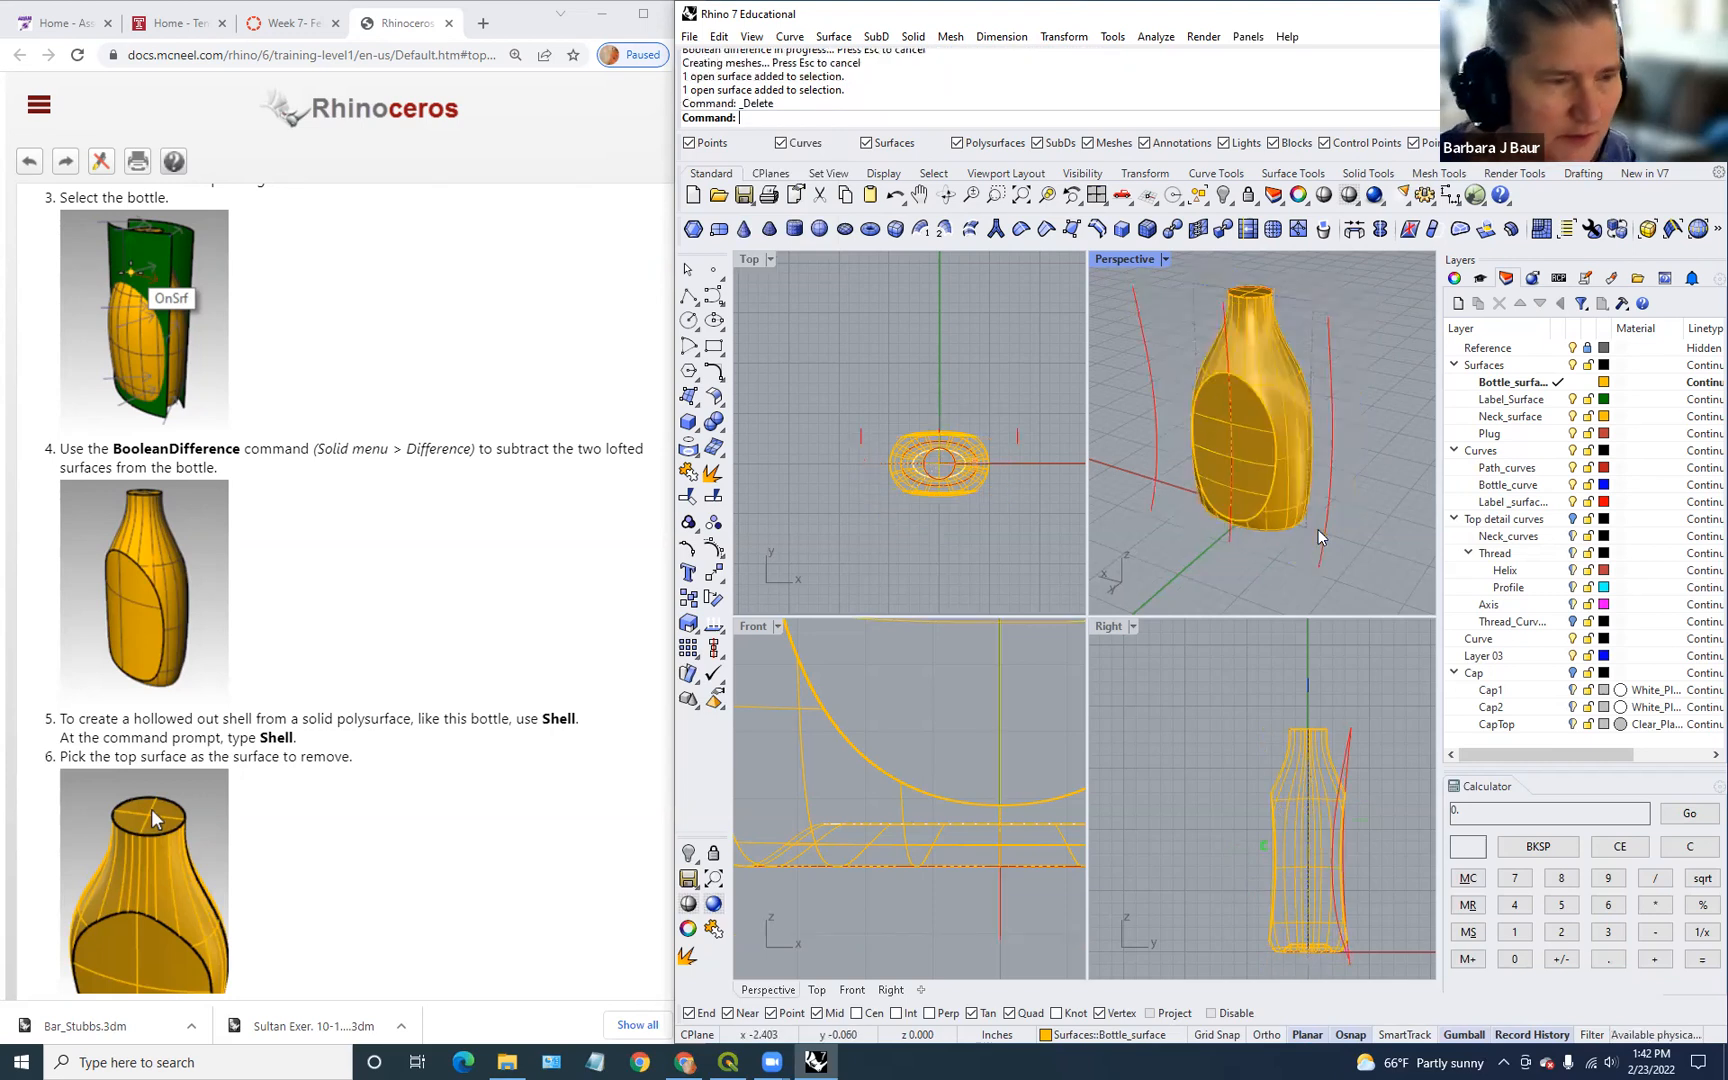
{"action": "scroll", "coordinate": [1351, 532], "scroll_direction": "down", "scroll_amount": 3}
{"action": "scroll", "coordinate": [1367, 515], "scroll_direction": "up", "scroll_amount": 3}
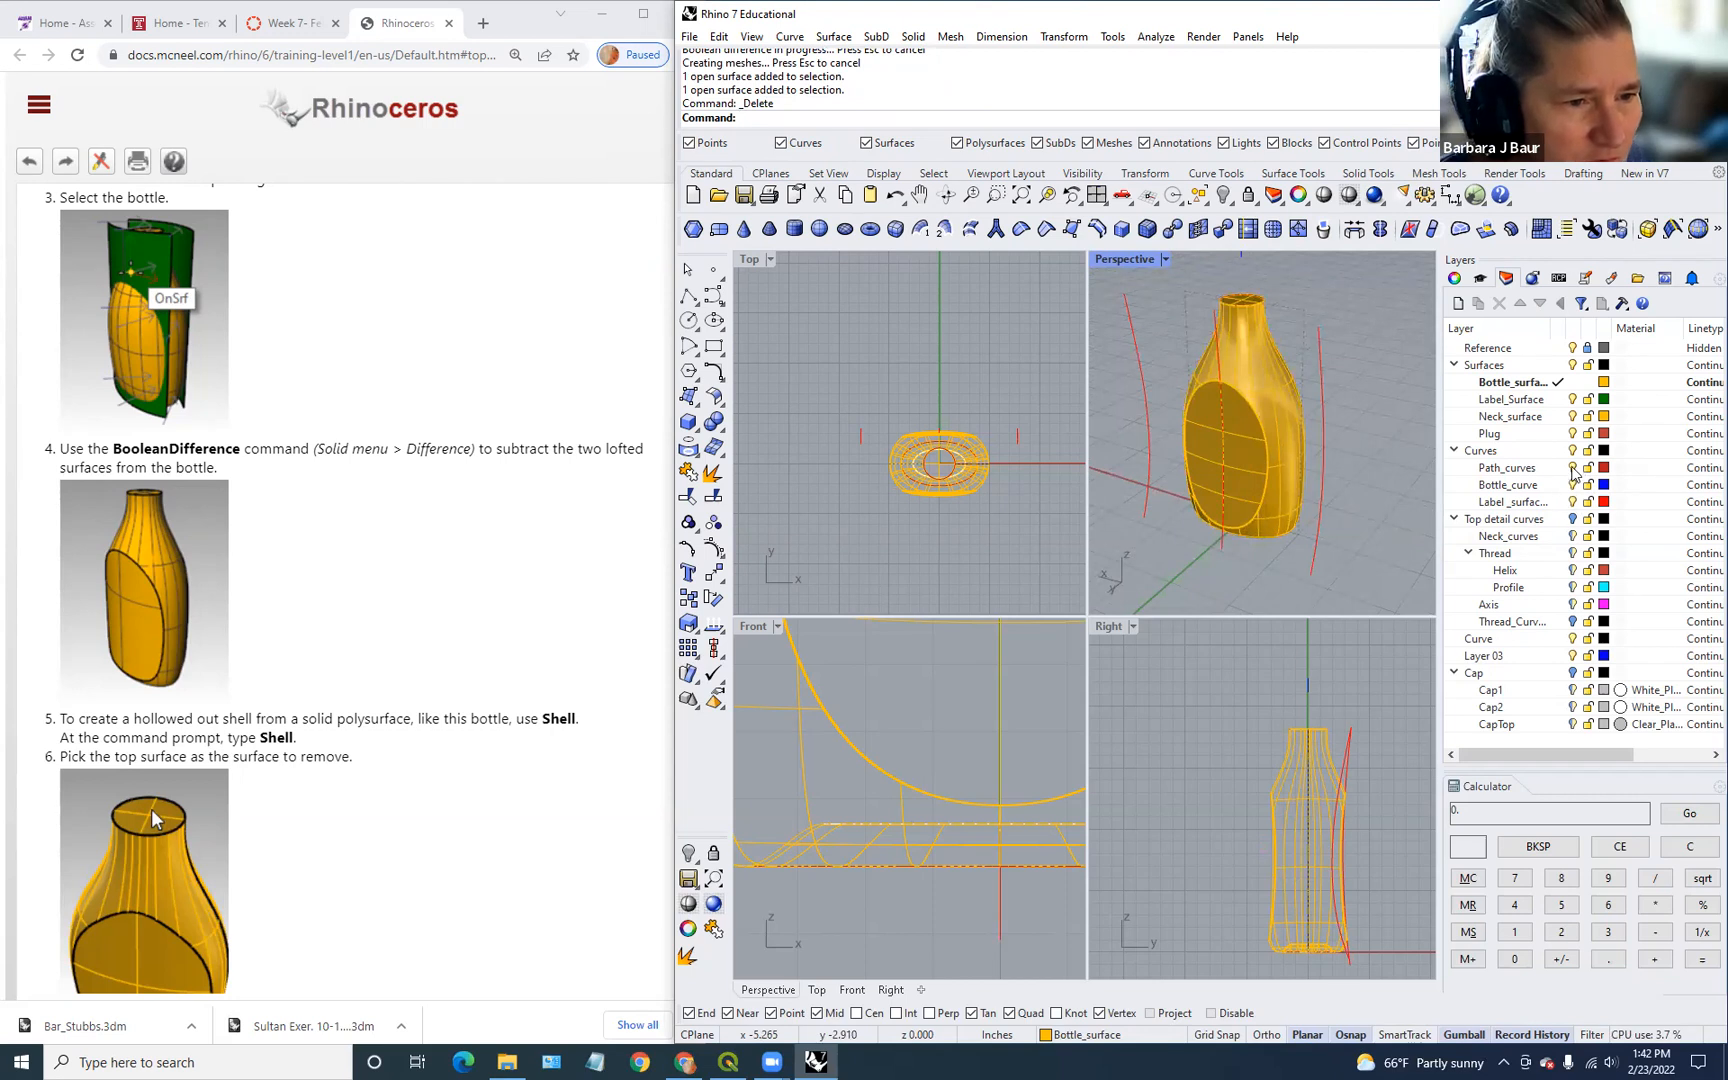
Step: Turn off the Label_surface layer to hide the red curves, then select the bottle
{"action": "left_click", "coordinate": [1573, 468]}
{"action": "left_click", "coordinate": [1571, 502]}
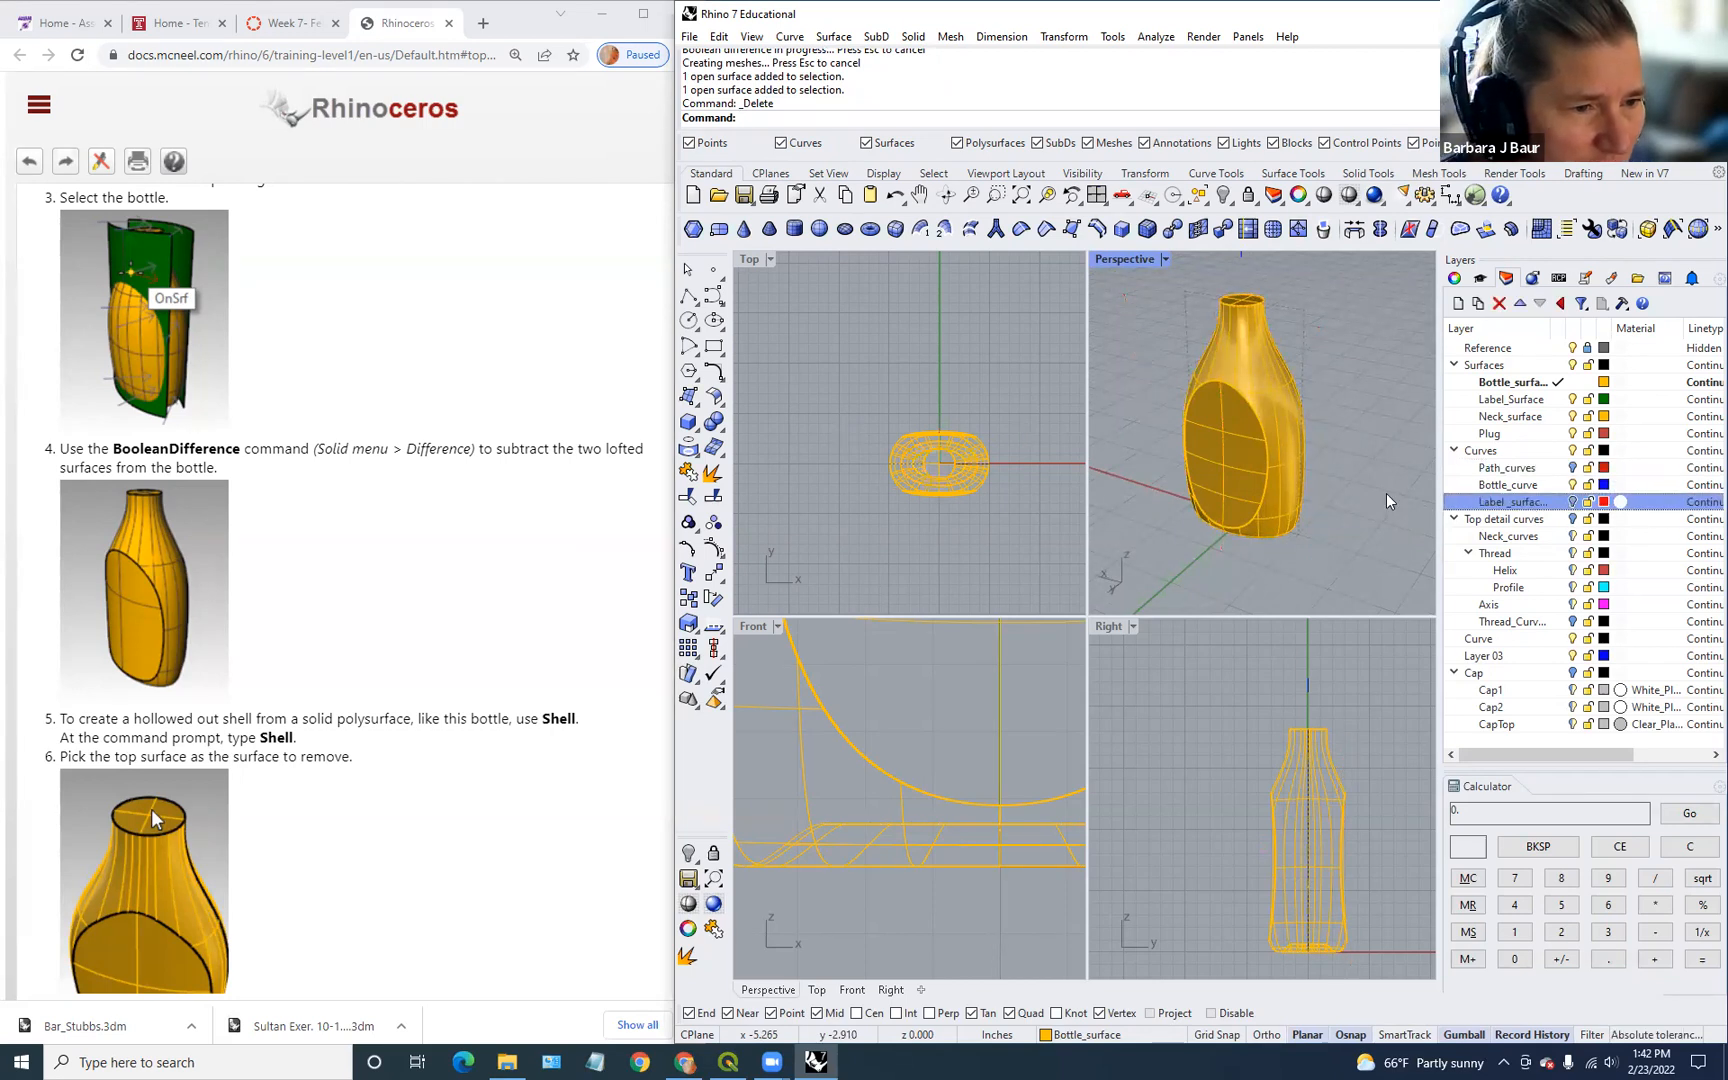
{"action": "right_click_drag", "start_coordinate": [1316, 485], "coordinate": [1158, 414]}
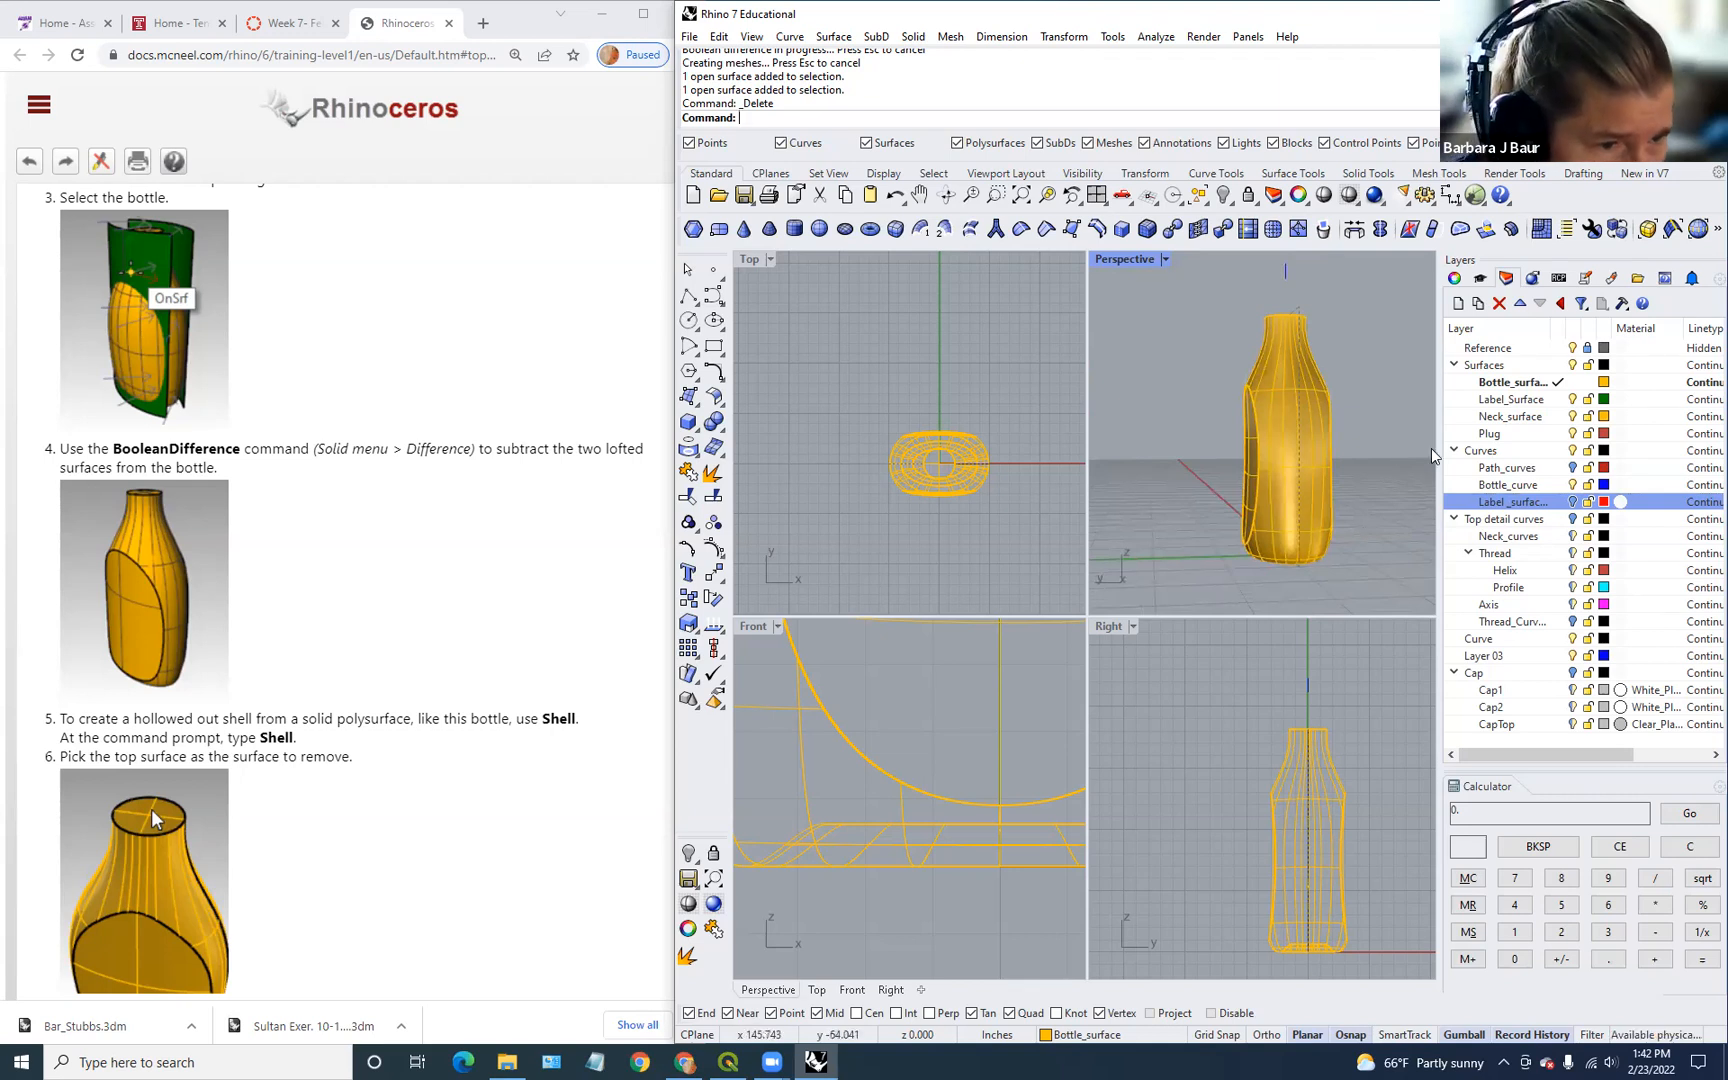
{"action": "scroll", "coordinate": [420, 780], "scroll_direction": "down", "scroll_amount": 3}
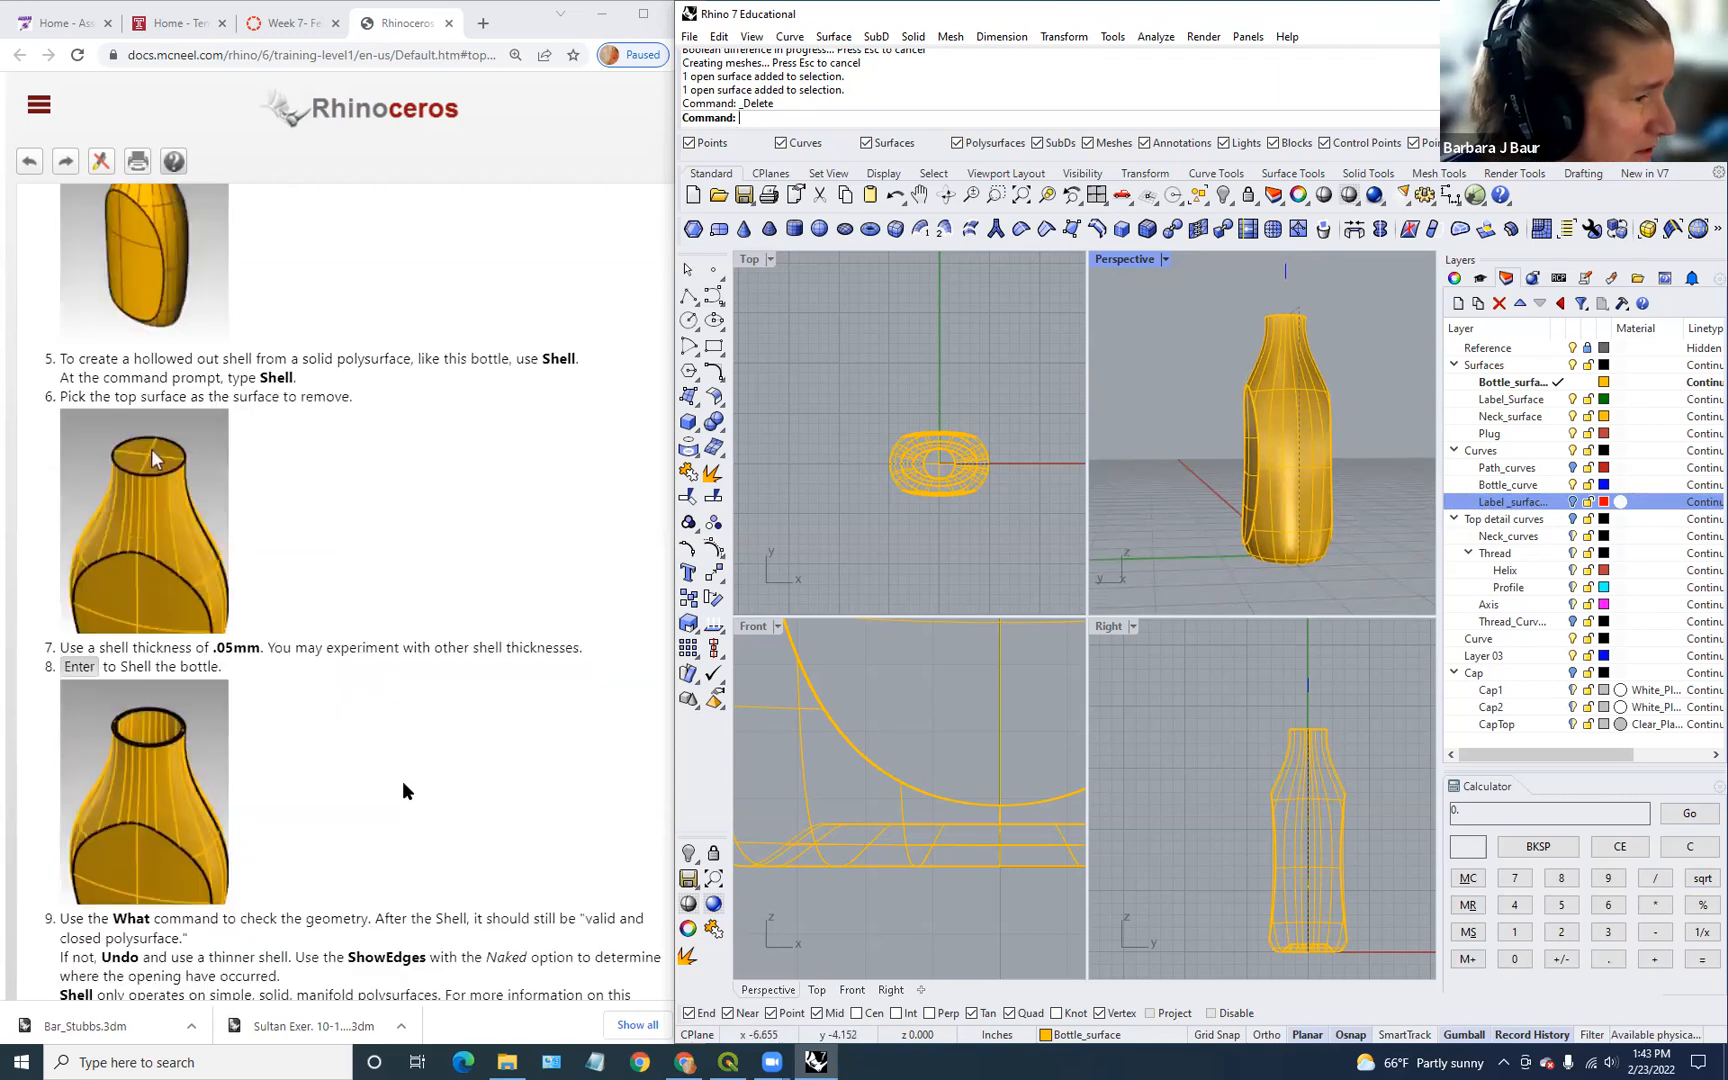
{"action": "scroll", "coordinate": [1142, 472], "scroll_direction": "up", "scroll_amount": 2}
{"action": "scroll", "coordinate": [1148, 468], "scroll_direction": "down", "scroll_amount": 3}
{"action": "right_click_drag", "start_coordinate": [1151, 470], "coordinate": [1350, 560]}
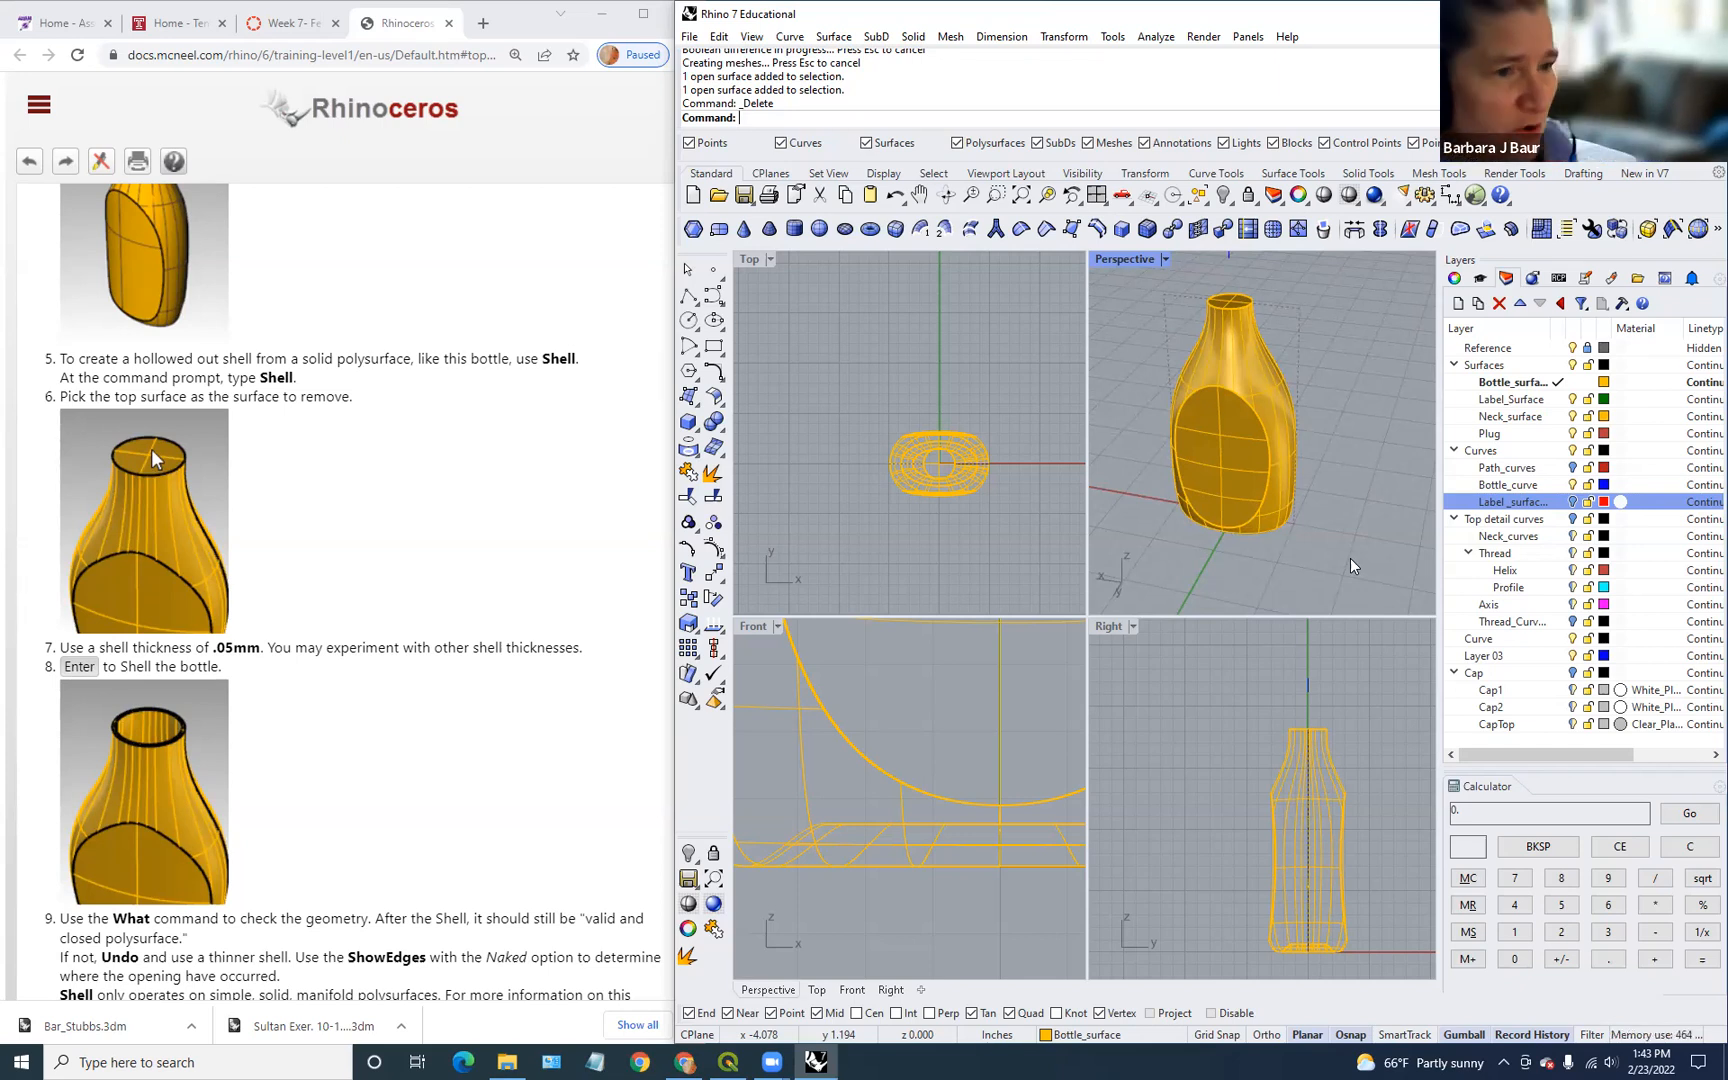
{"action": "left_click", "coordinate": [1238, 414]}
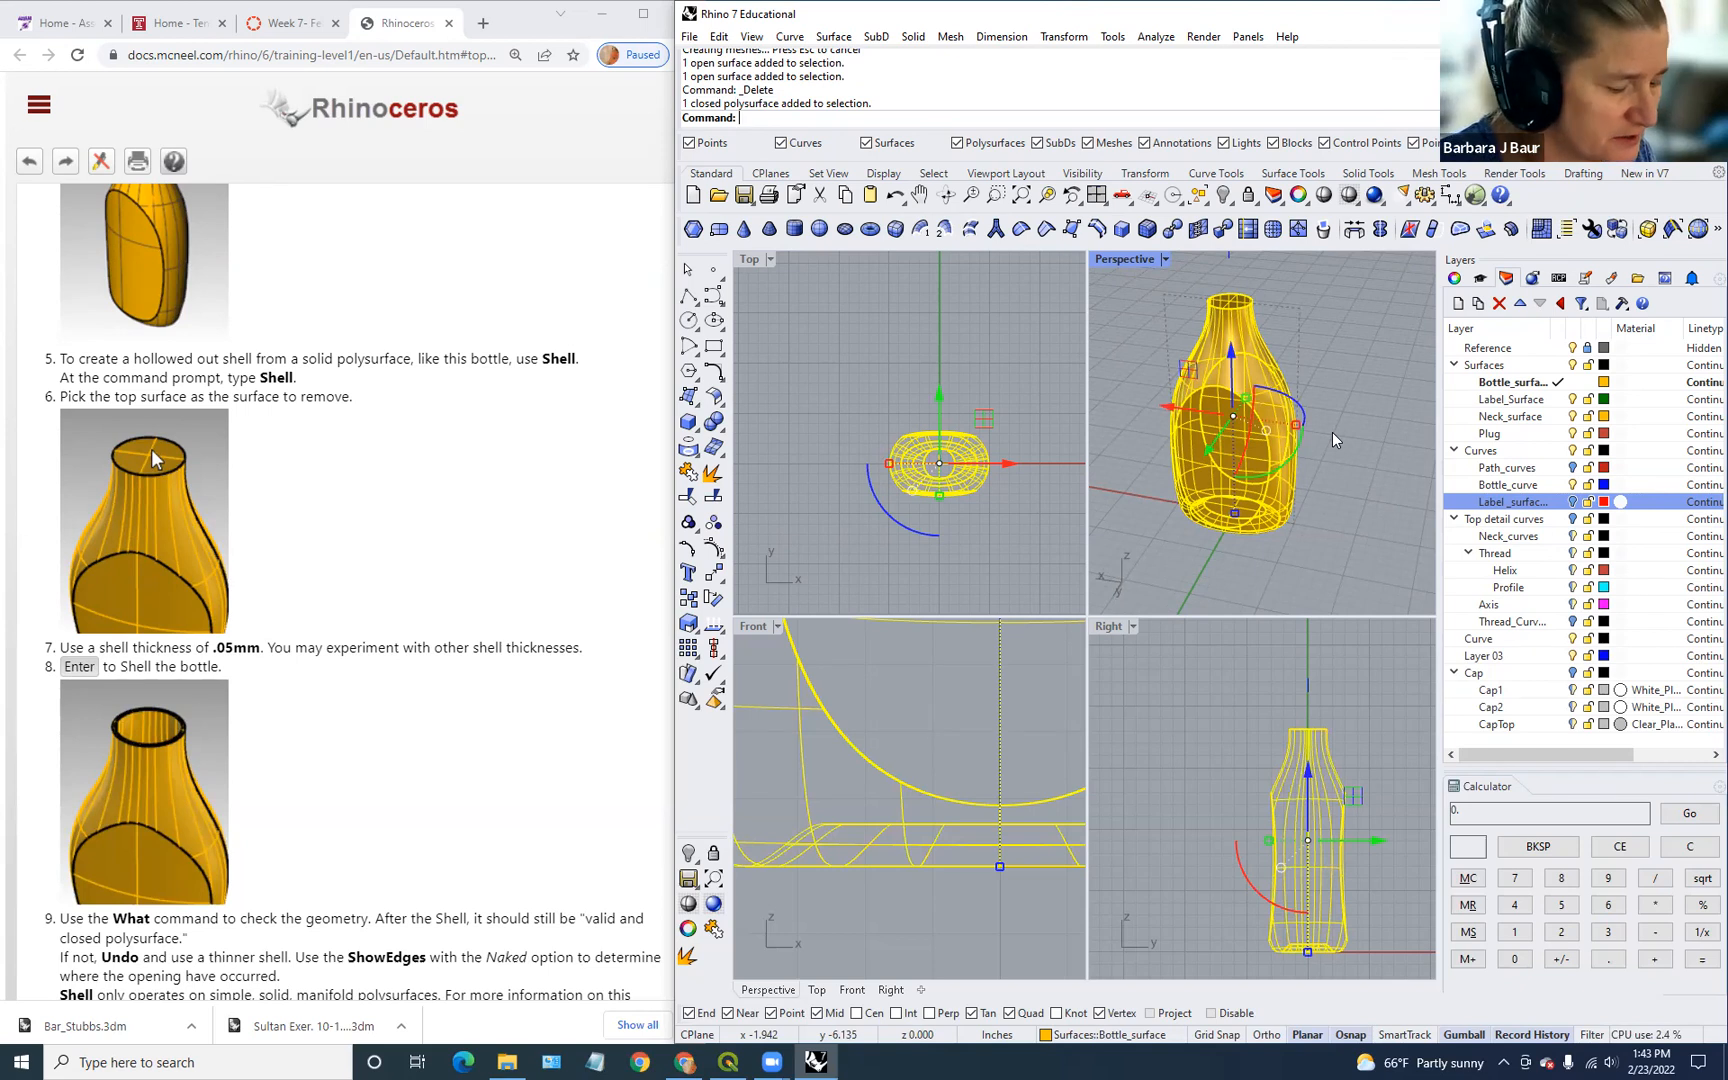
Step: Shell the bottle as a trial, removing its top face as the opening
{"action": "type", "text": "ell"}
{"action": "key", "text": "BackSpace"}
{"action": "key", "text": "BackSpace"}
{"action": "key", "text": "BackSpace"}
{"action": "key", "text": "BackSpace"}
{"action": "type", "text": "ell"}
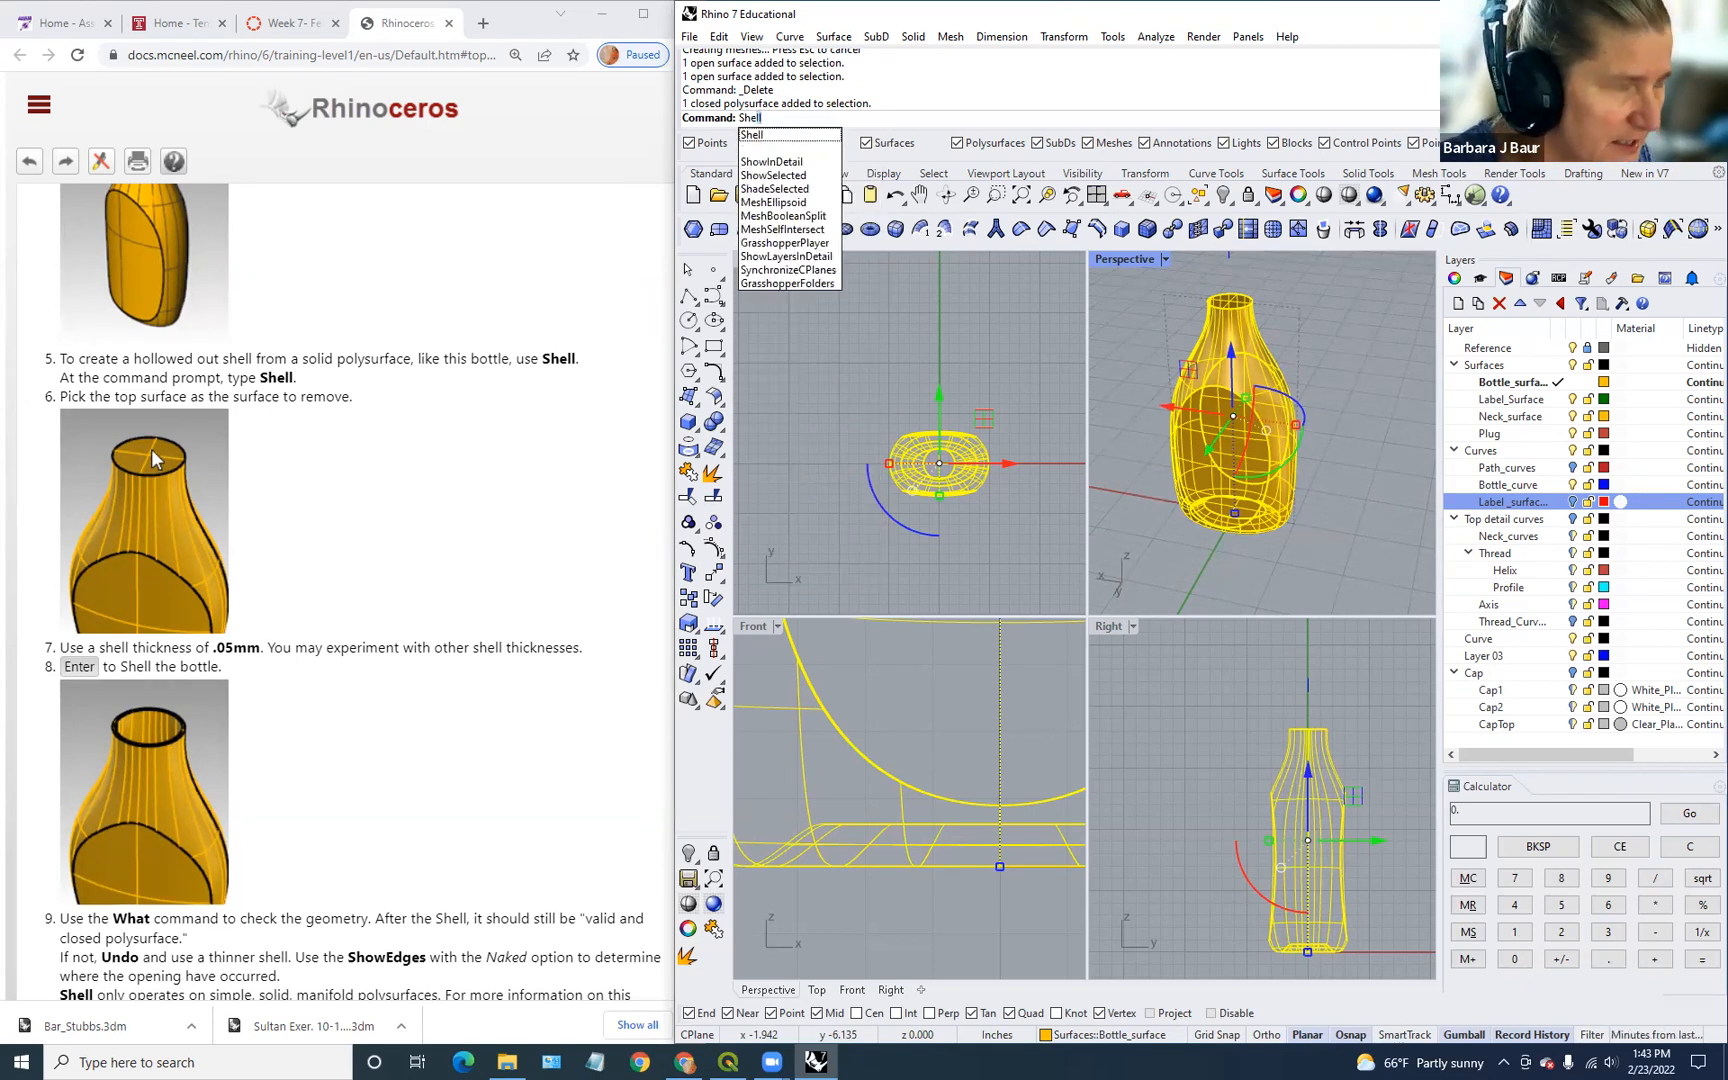
{"action": "key", "text": "Return"}
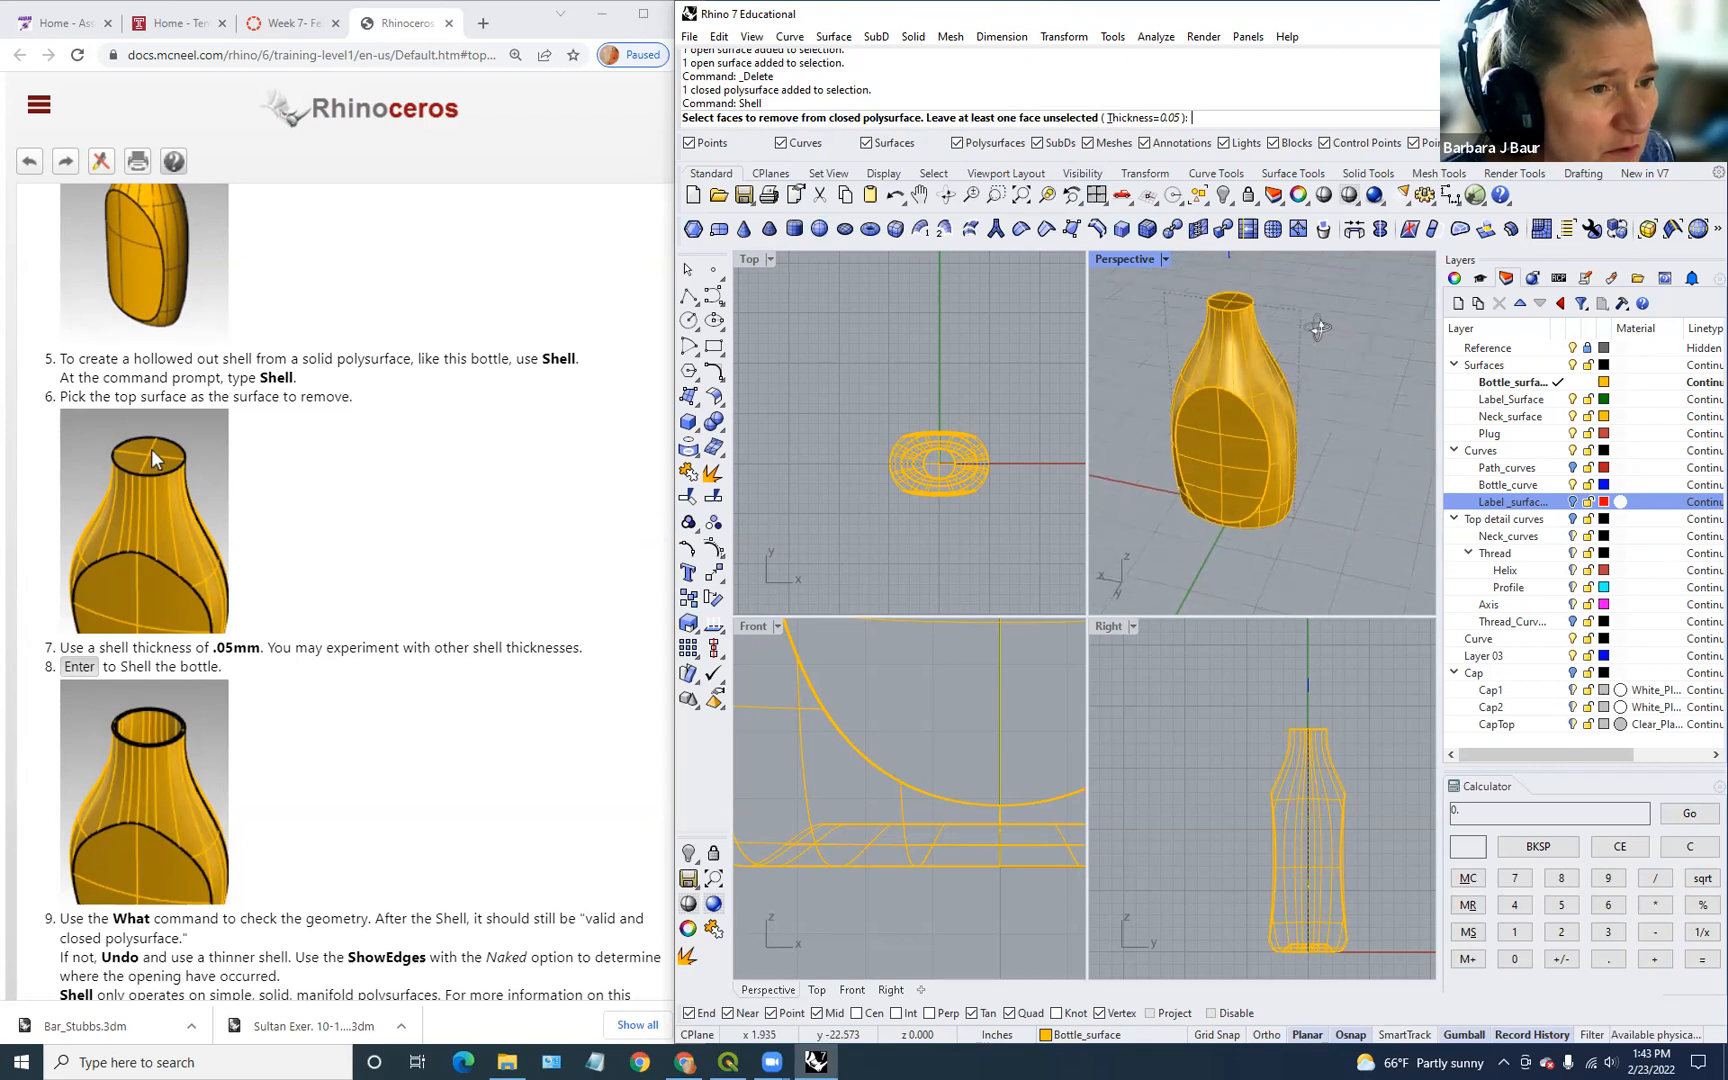
{"action": "right_click_drag", "start_coordinate": [1318, 328], "coordinate": [1317, 356]}
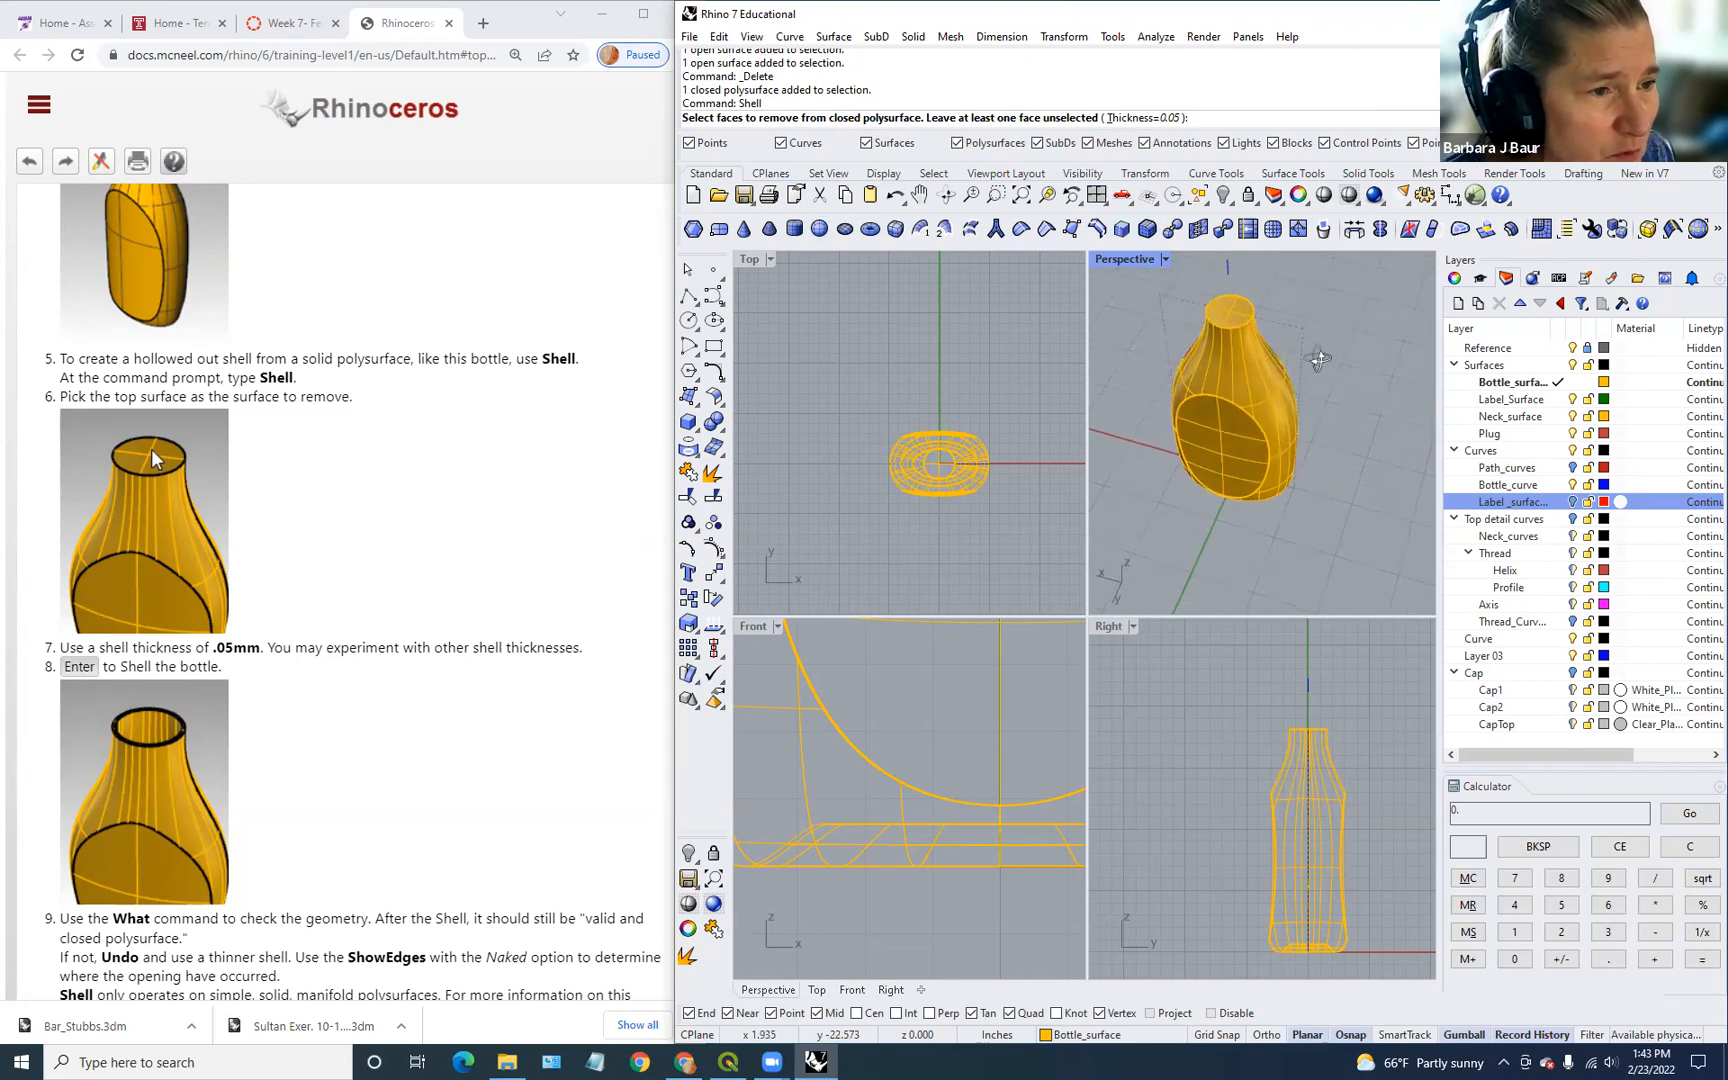
{"action": "left_click", "coordinate": [1230, 318]}
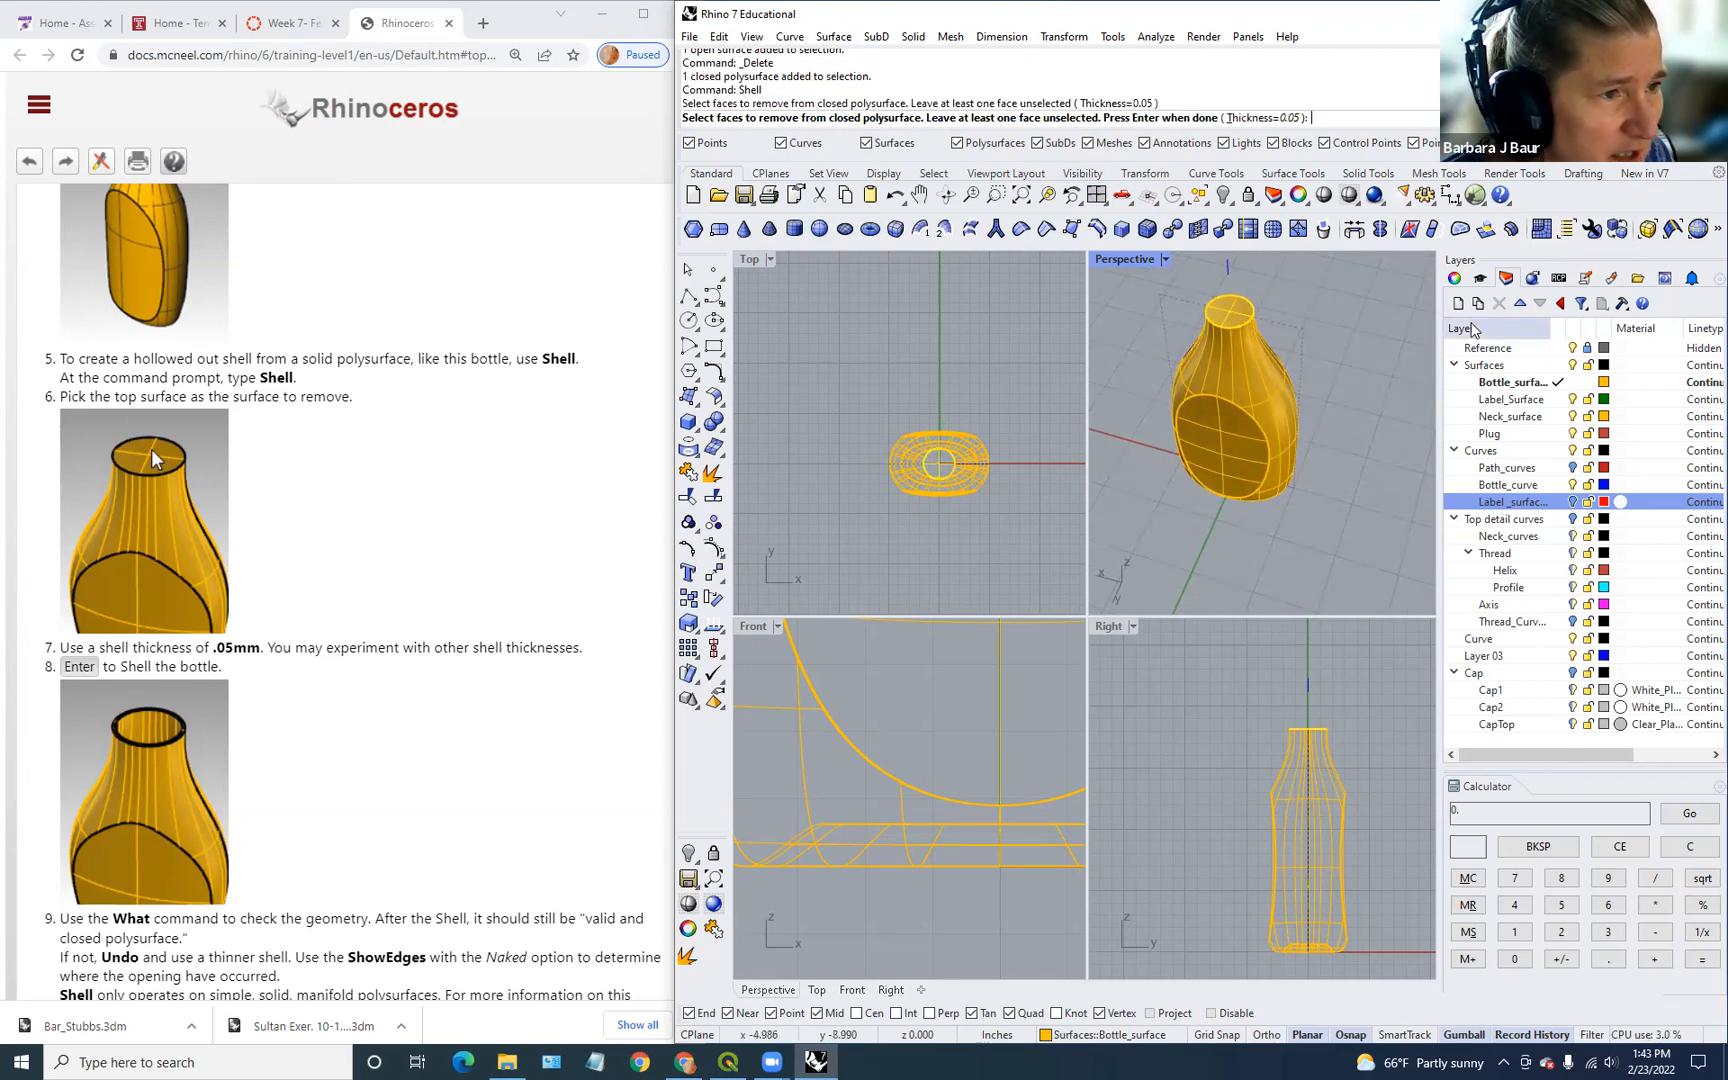
{"action": "key", "text": "Return"}
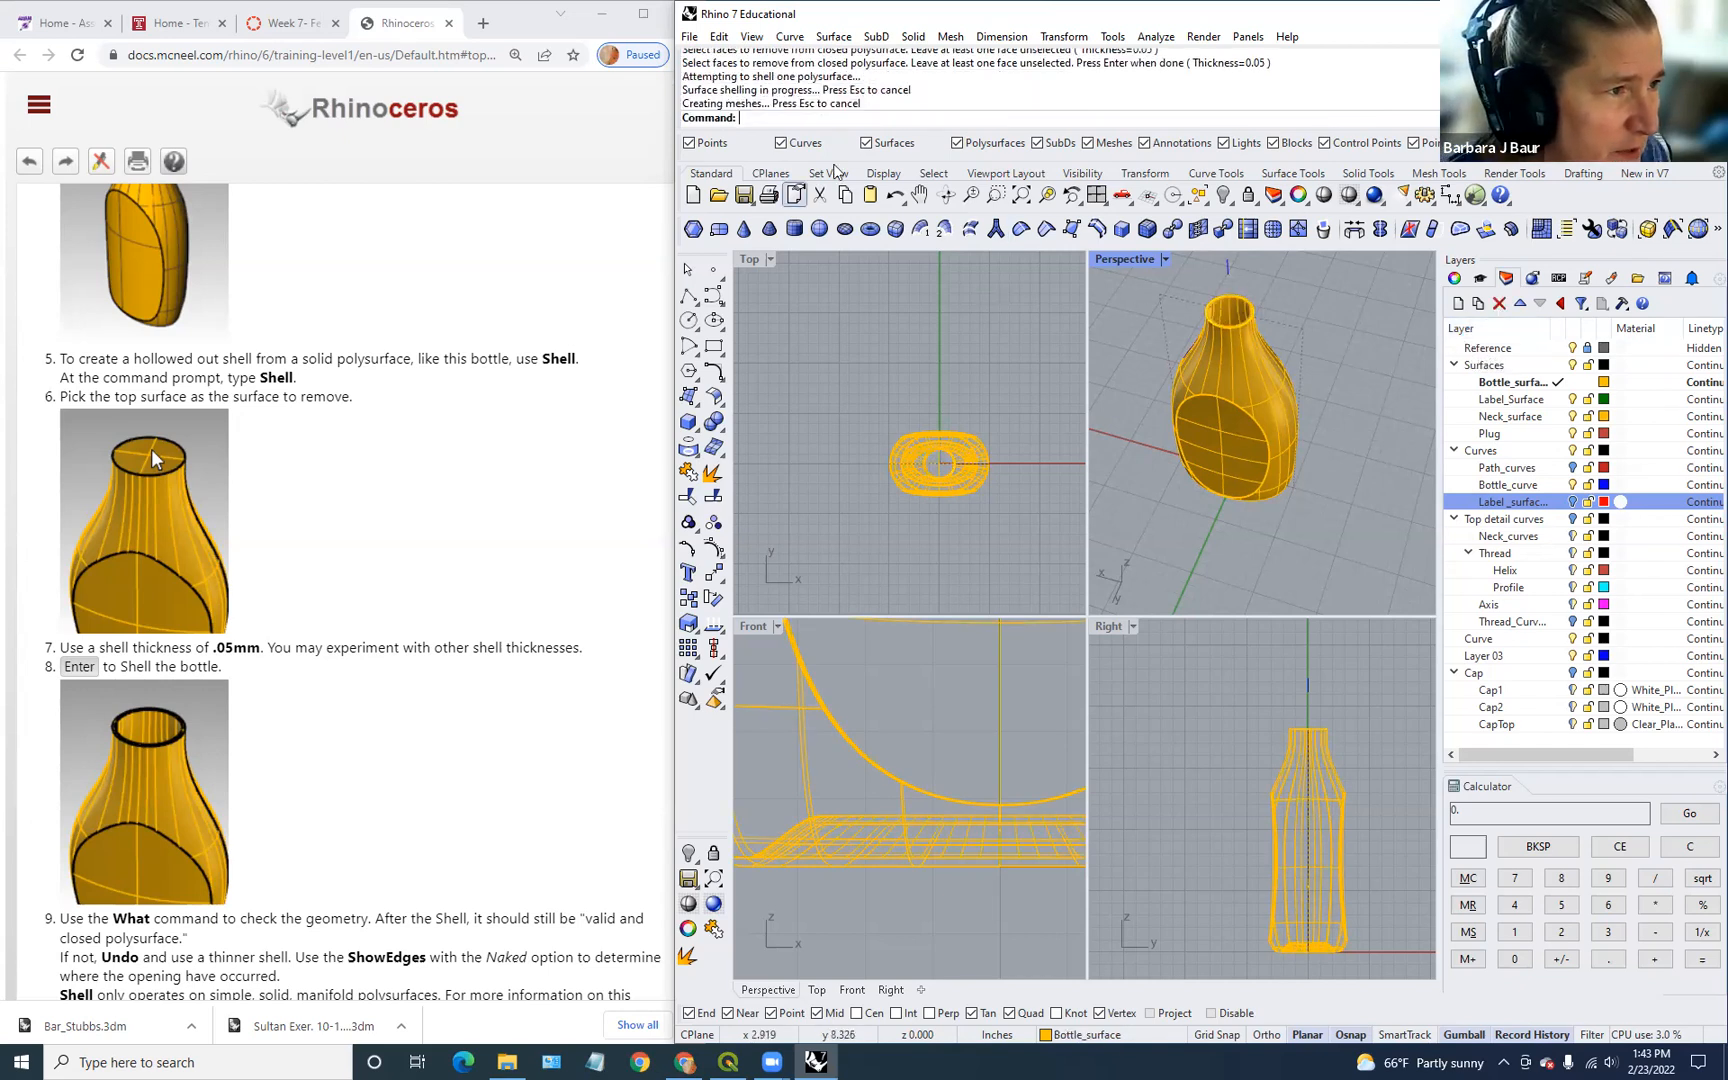
Step: Undo the trial shell and restart the Shell command
{"action": "scroll", "coordinate": [471, 690], "scroll_direction": "down", "scroll_amount": 5}
{"action": "scroll", "coordinate": [471, 688], "scroll_direction": "up", "scroll_amount": 5}
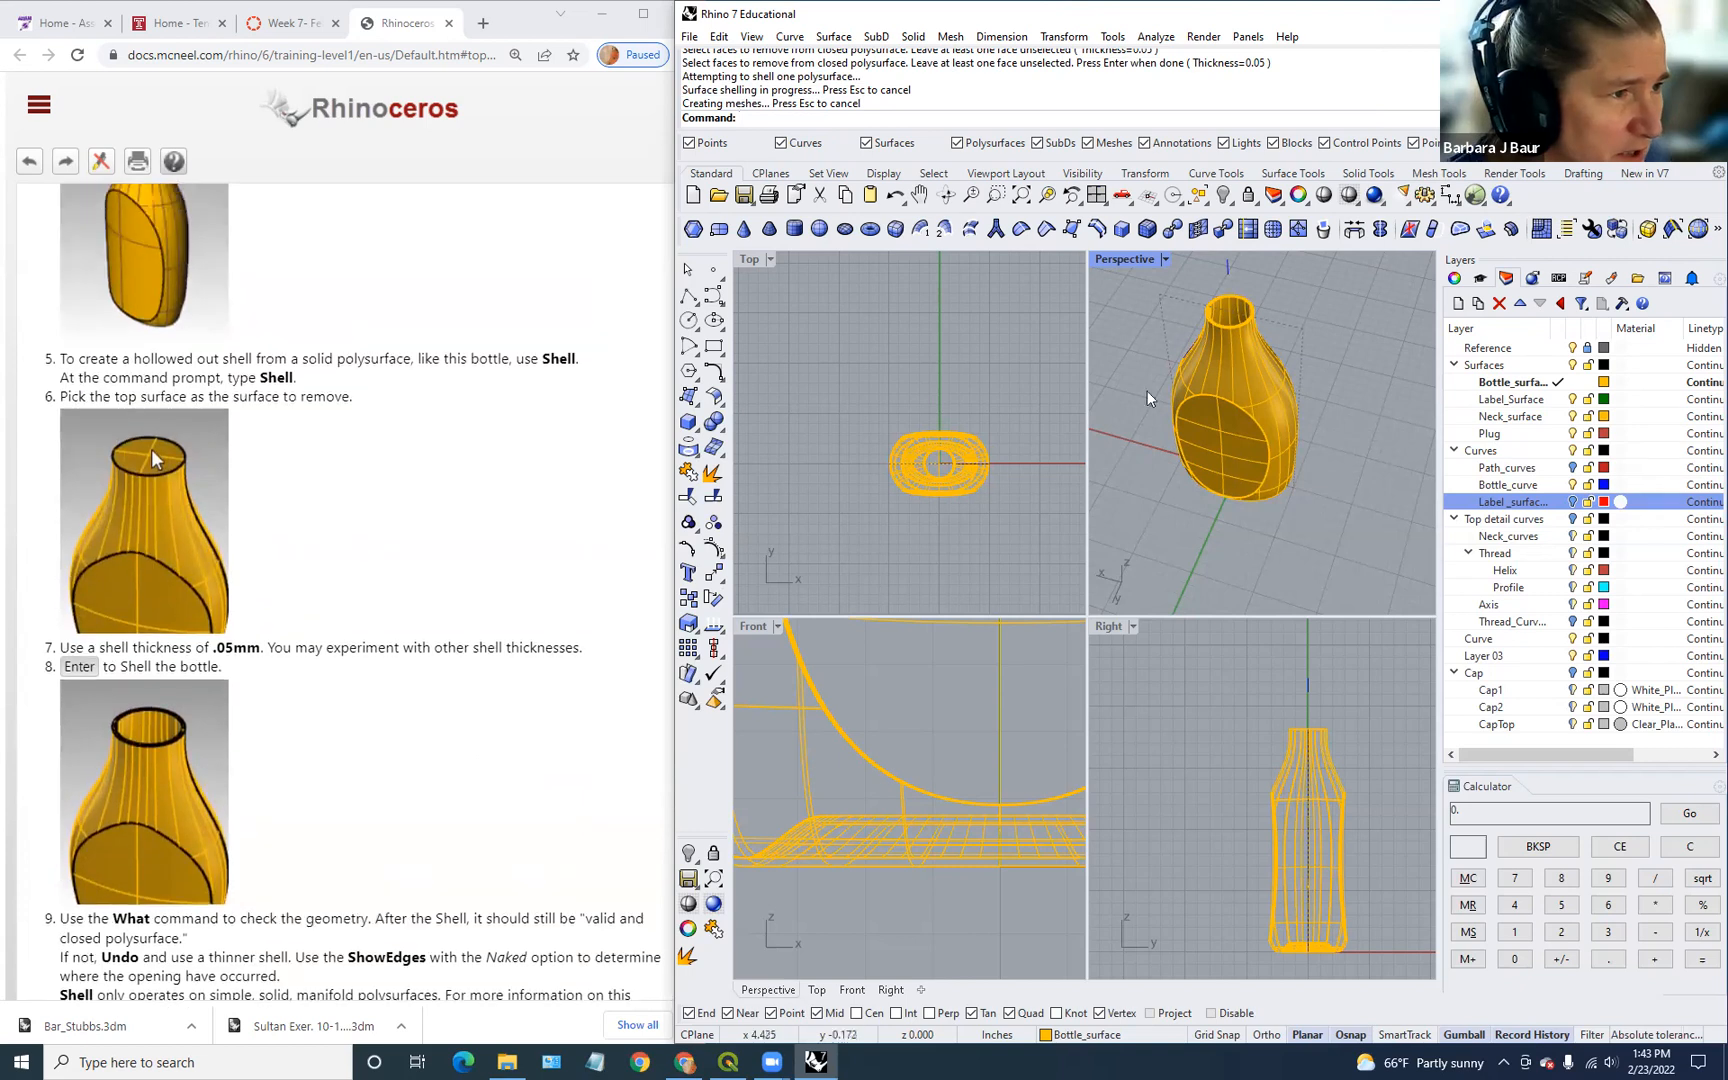
{"action": "key", "text": "ctrl+z"}
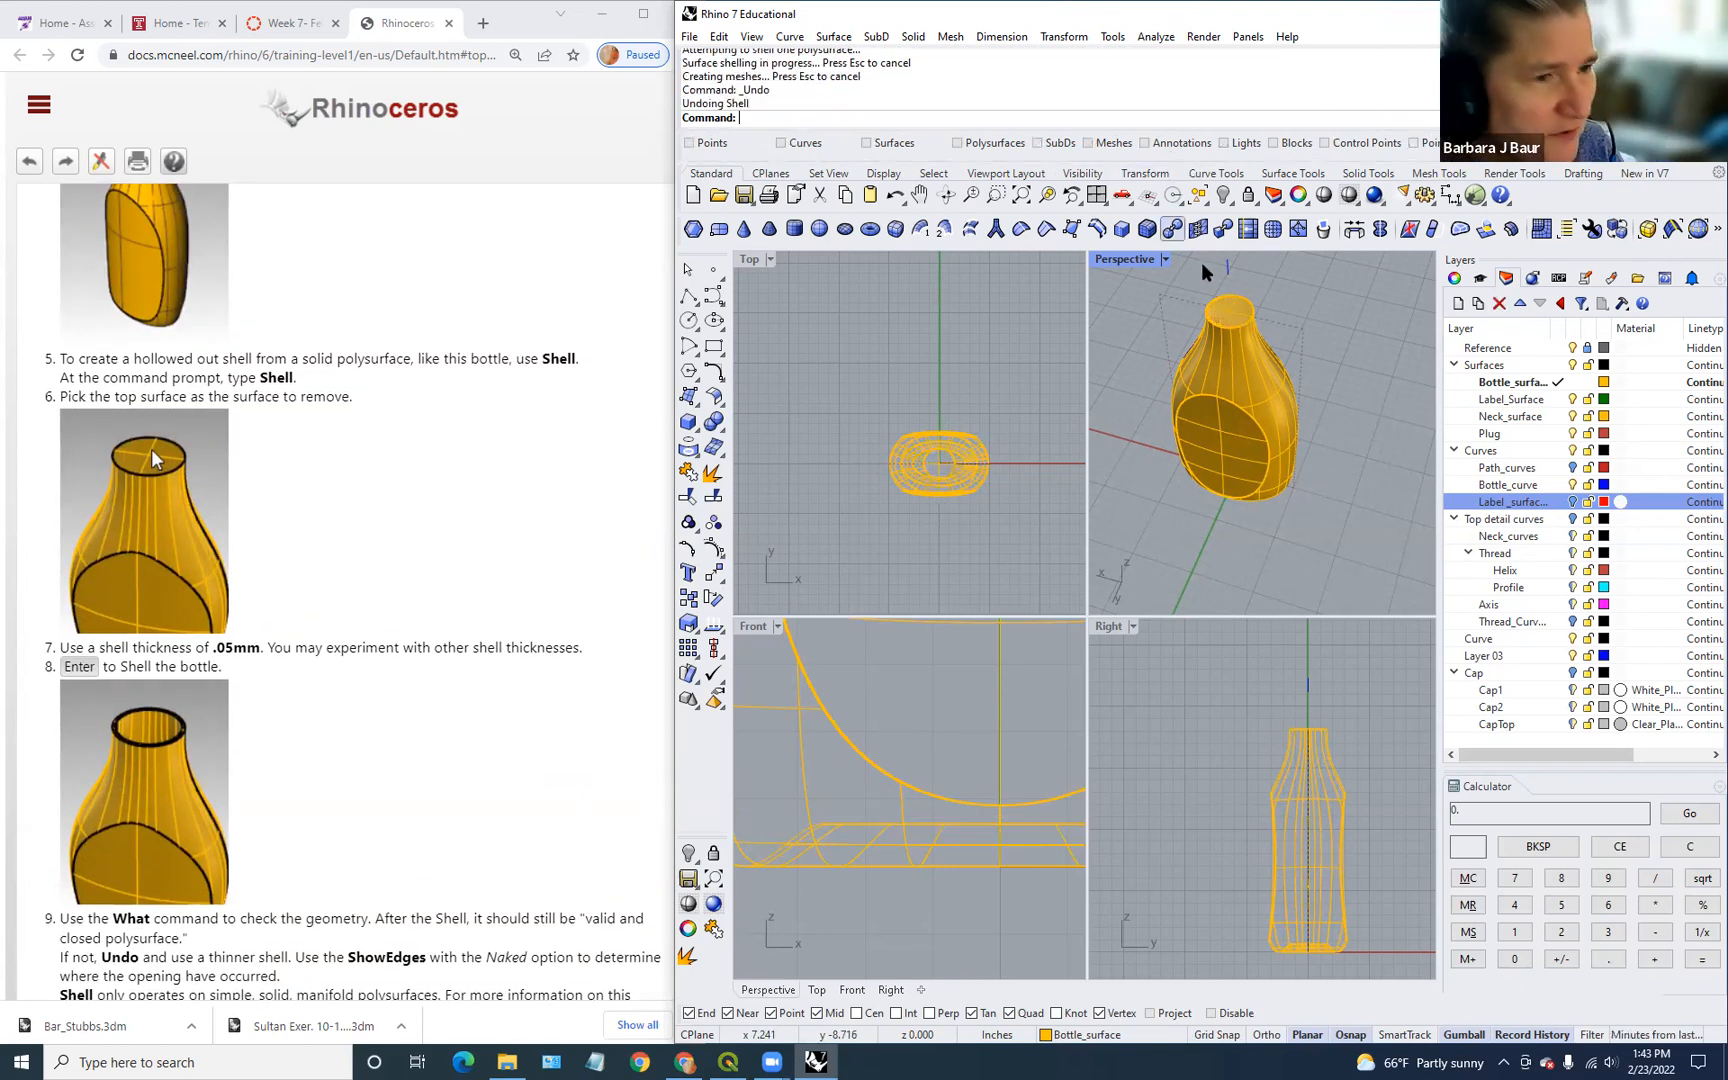
{"action": "right_click", "coordinate": [1384, 417]}
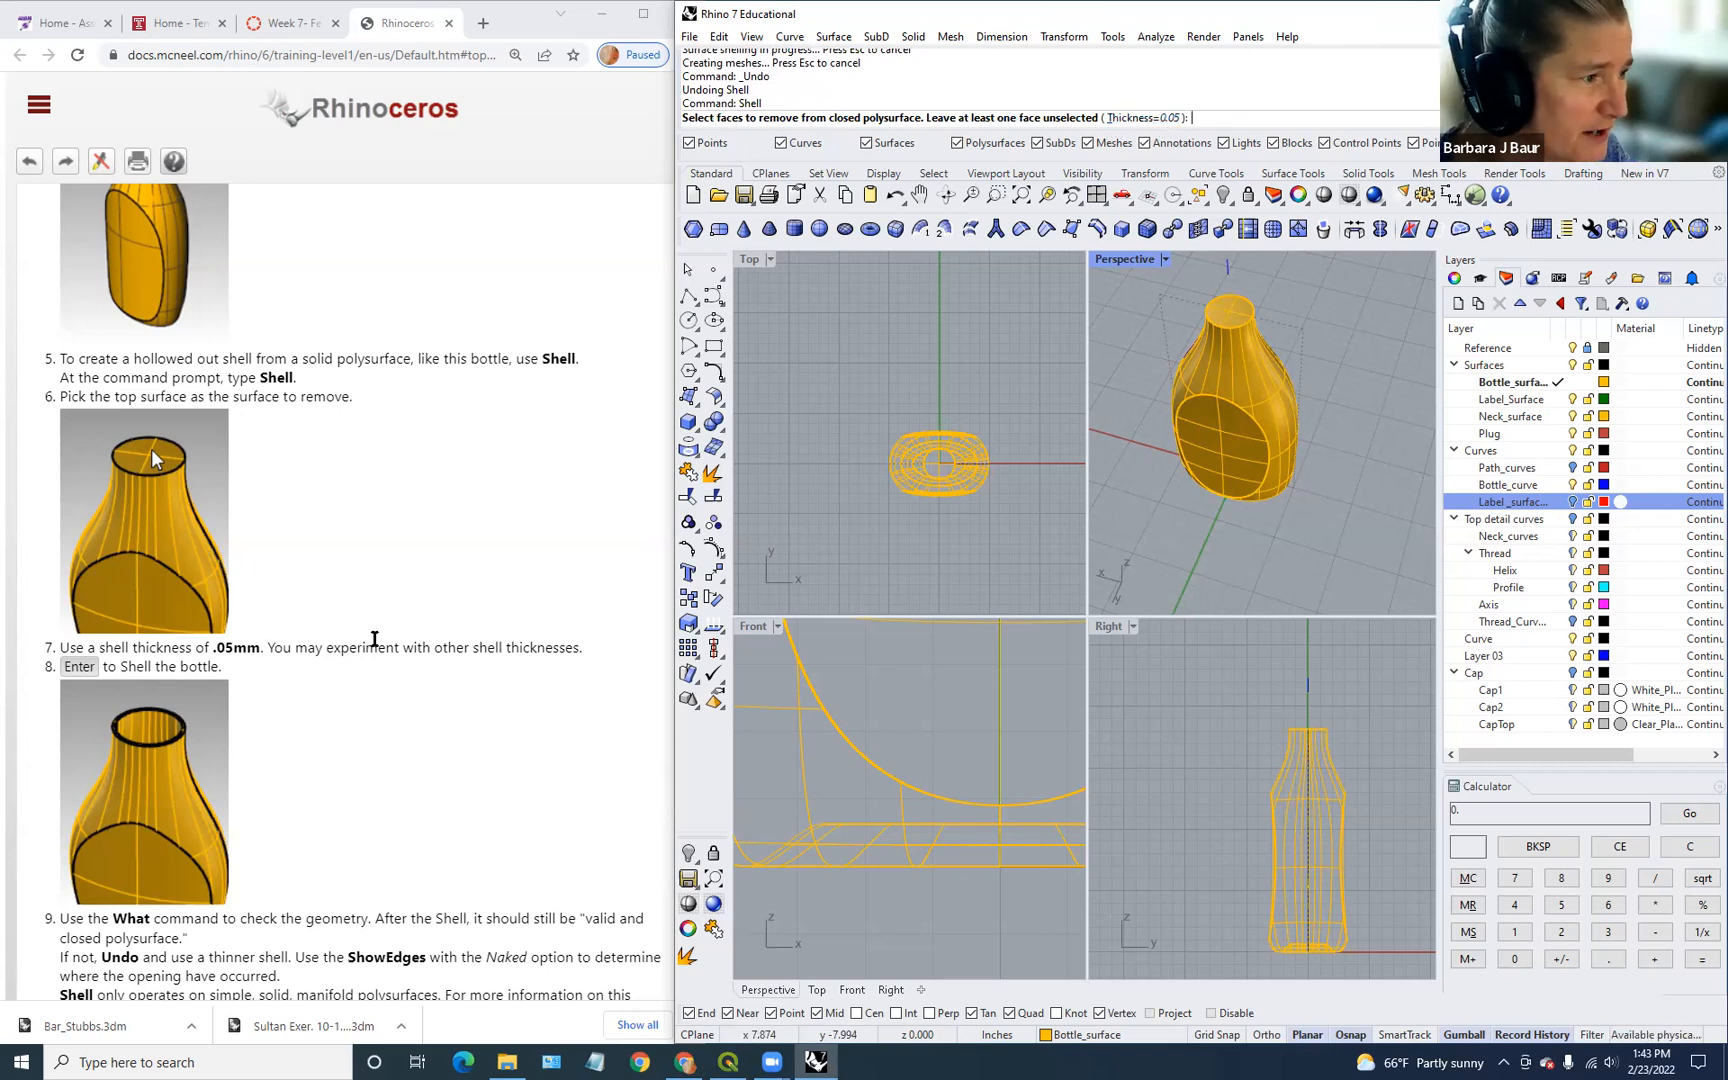
Step: Shell the bottle at 0.05 thickness with its top face removed, then inspect the hollow neck
{"action": "scroll", "coordinate": [420, 590], "scroll_direction": "down", "scroll_amount": 1}
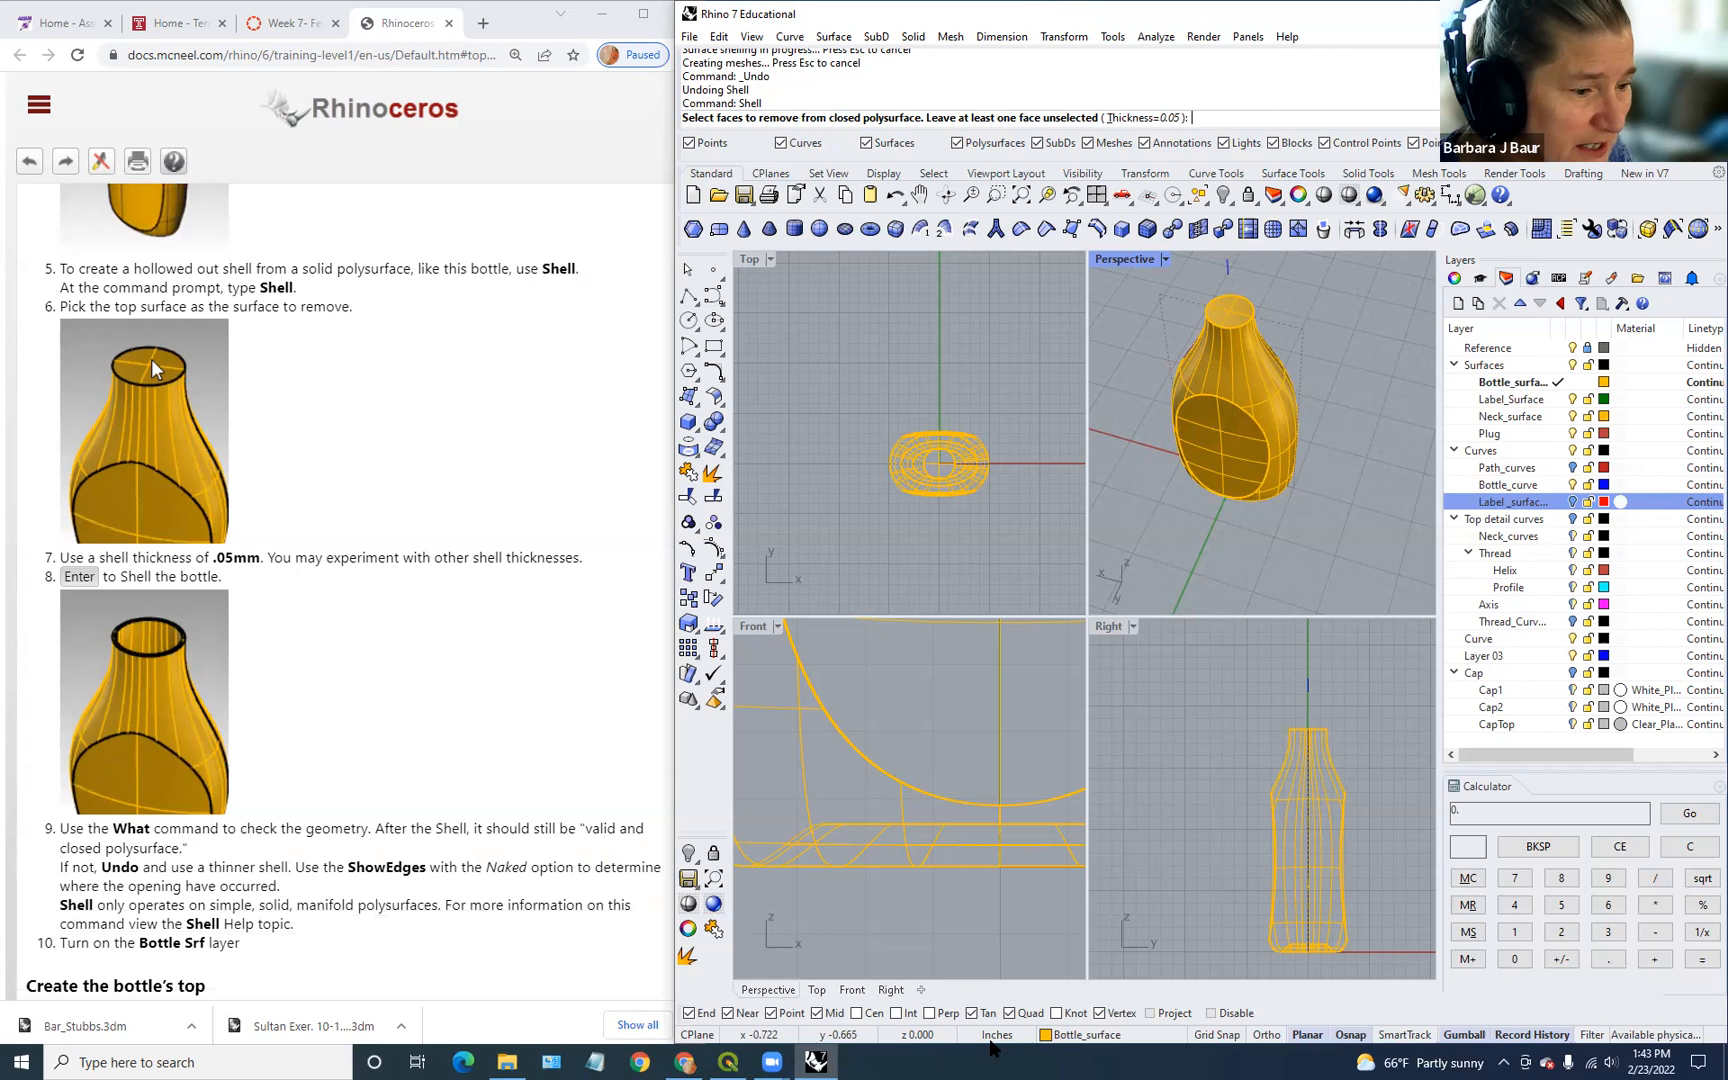
{"action": "type", "text": ".0"}
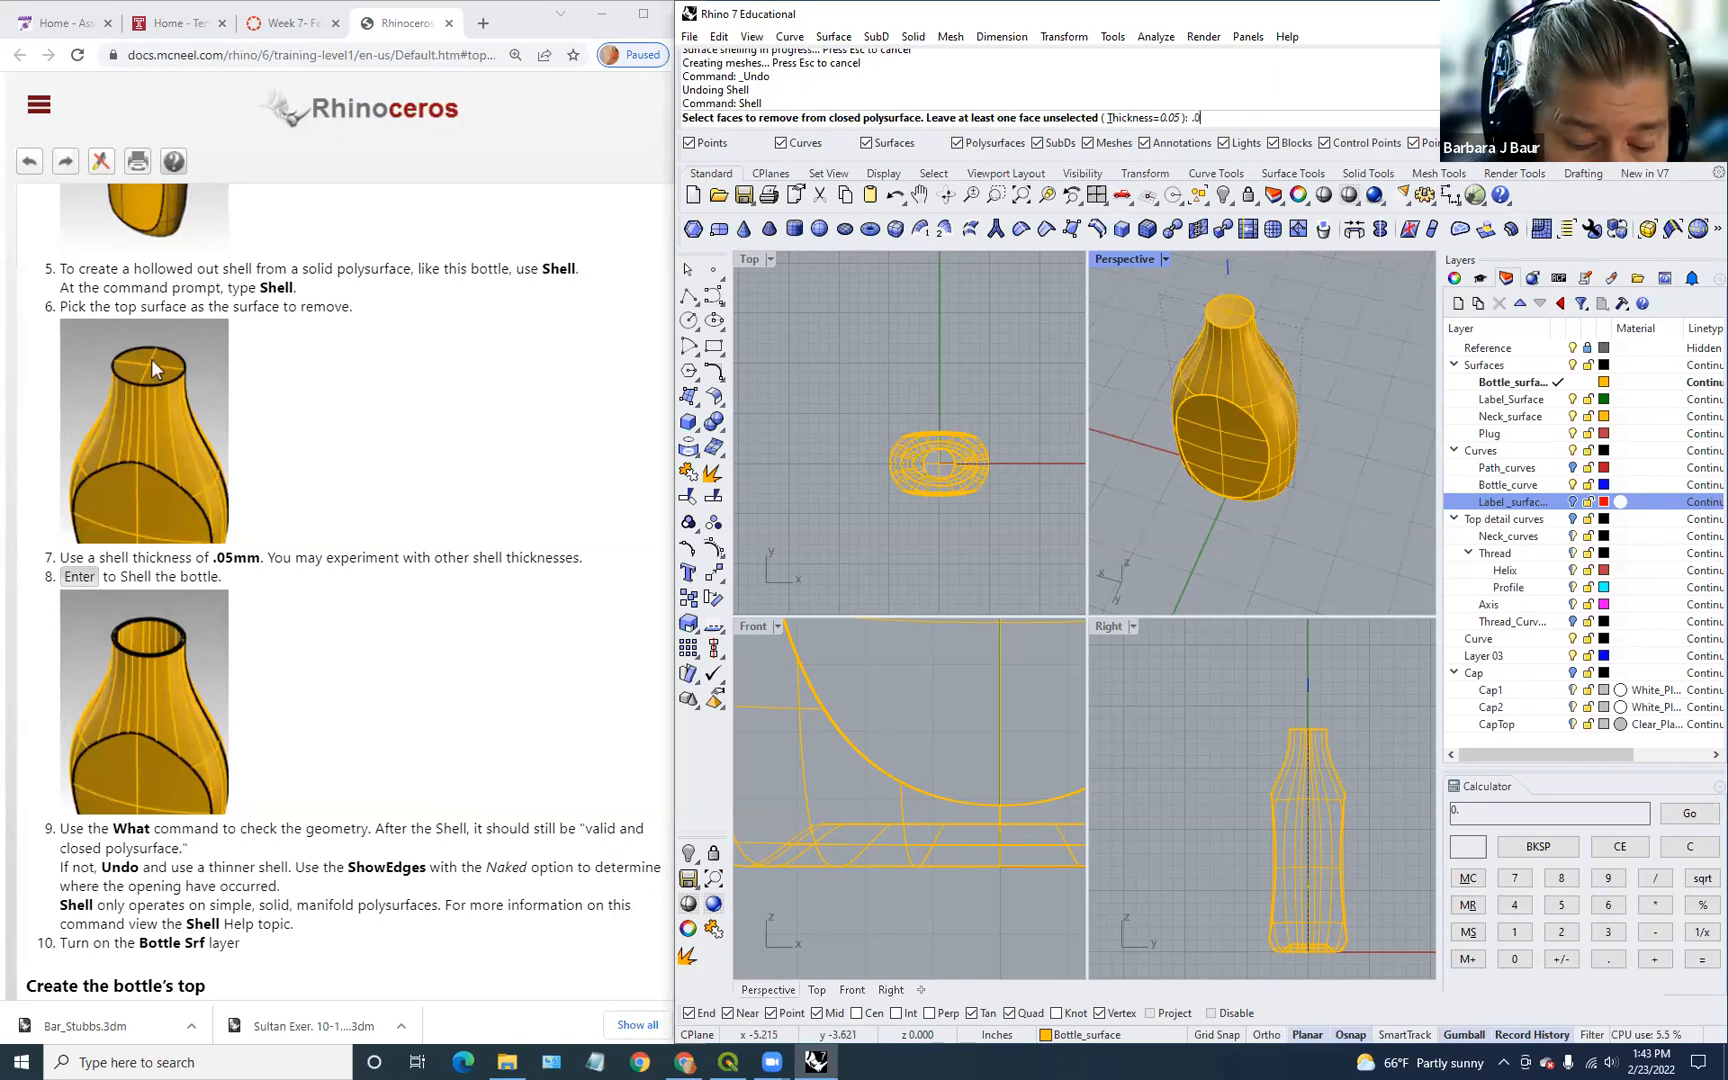
{"action": "type", "text": "5mm"}
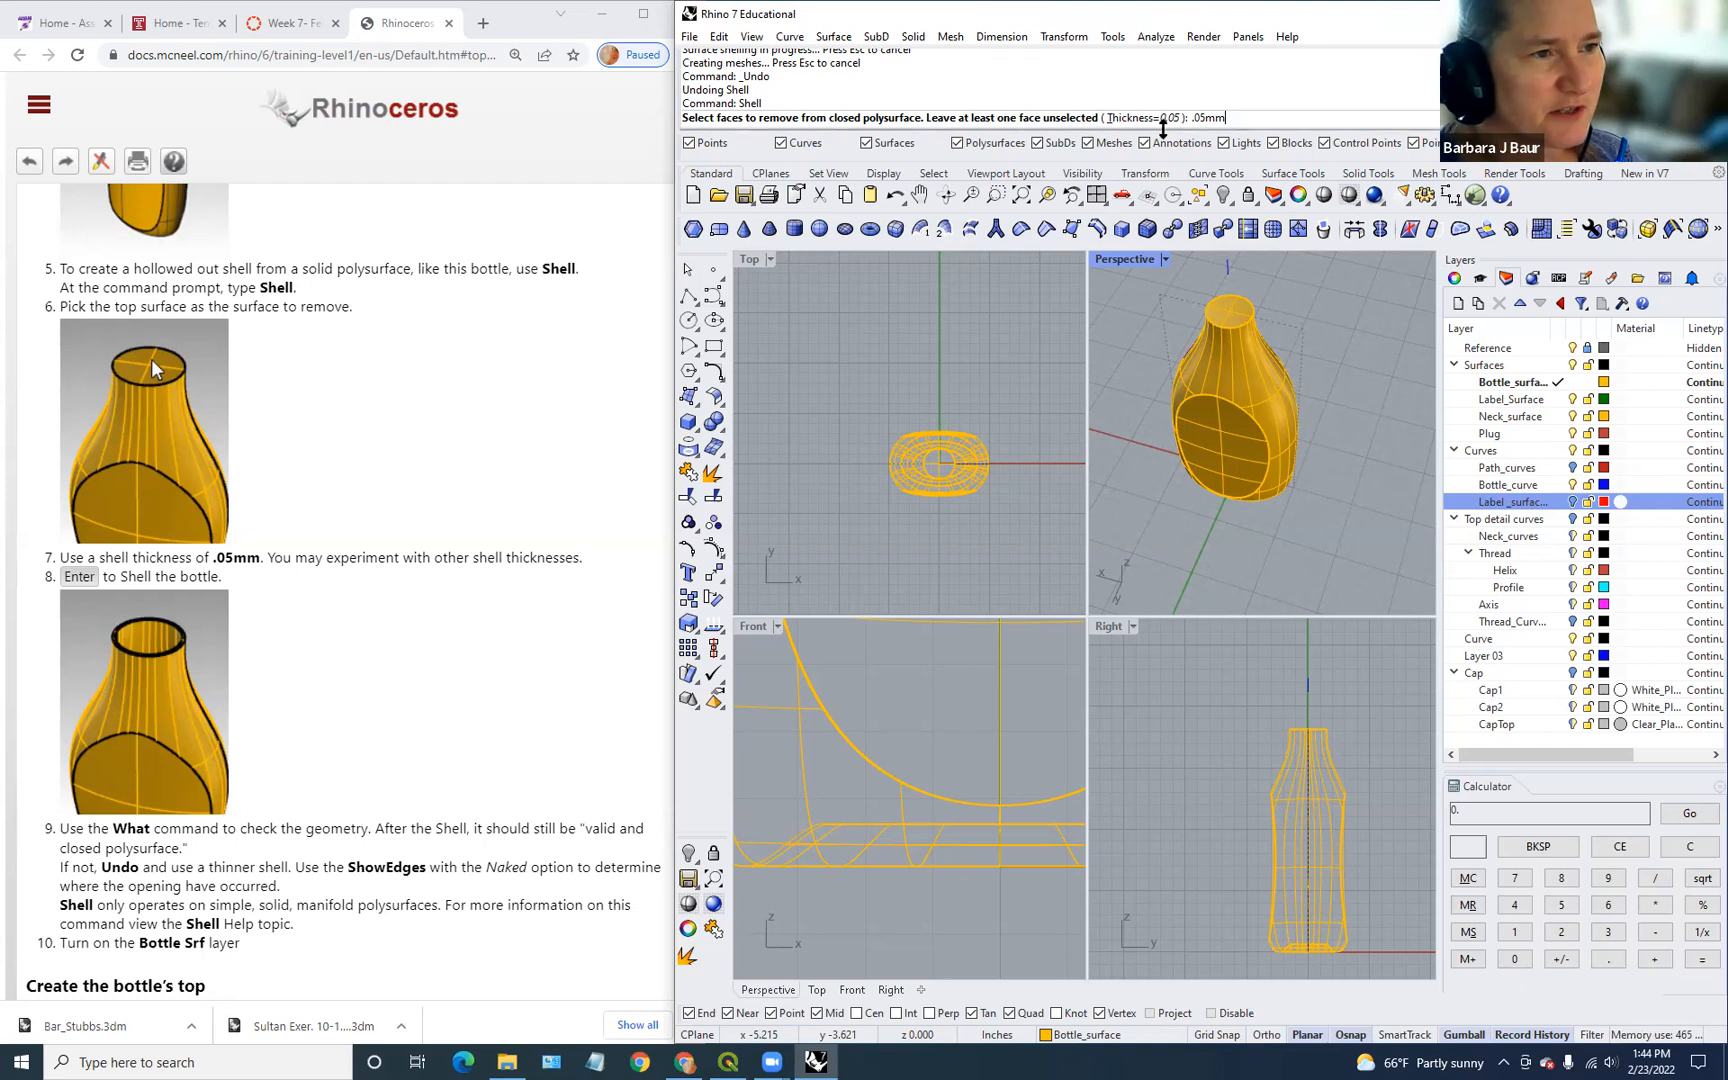
{"action": "key", "text": "Return"}
{"action": "left_click", "coordinate": [1240, 307]}
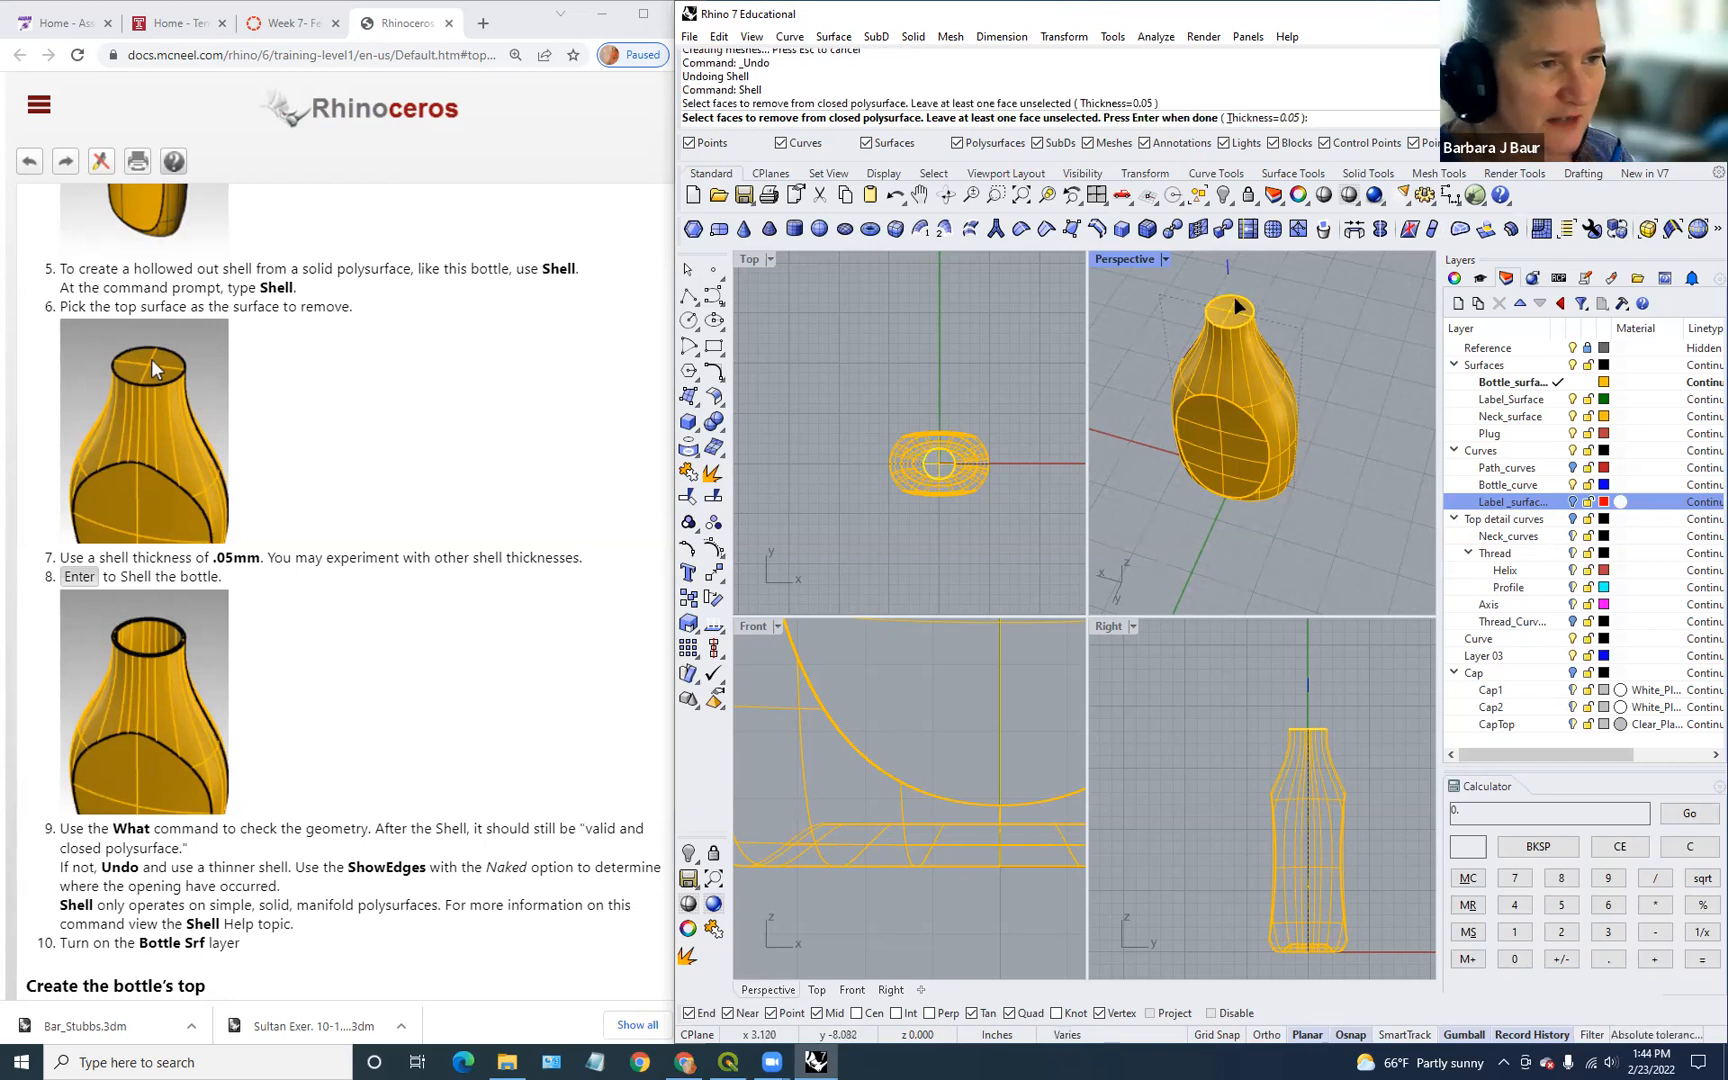
{"action": "key", "text": "Return"}
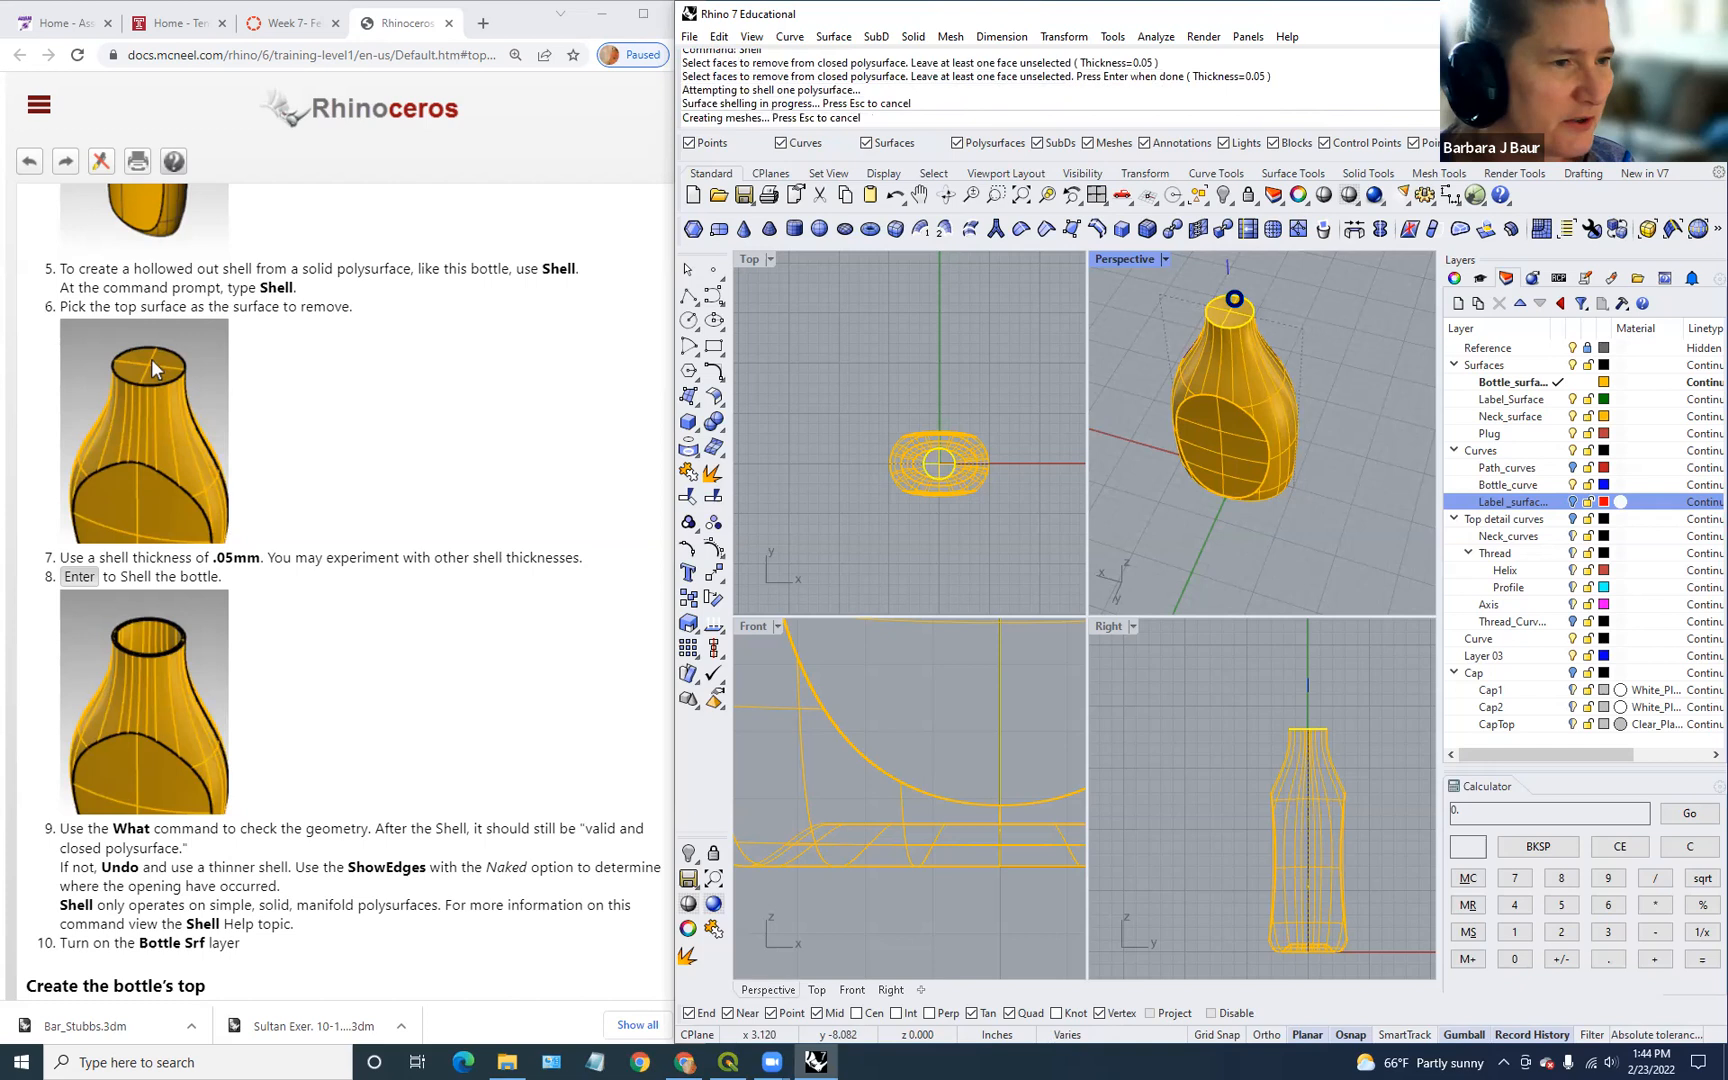
{"action": "scroll", "coordinate": [1273, 316], "scroll_direction": "up", "scroll_amount": 3}
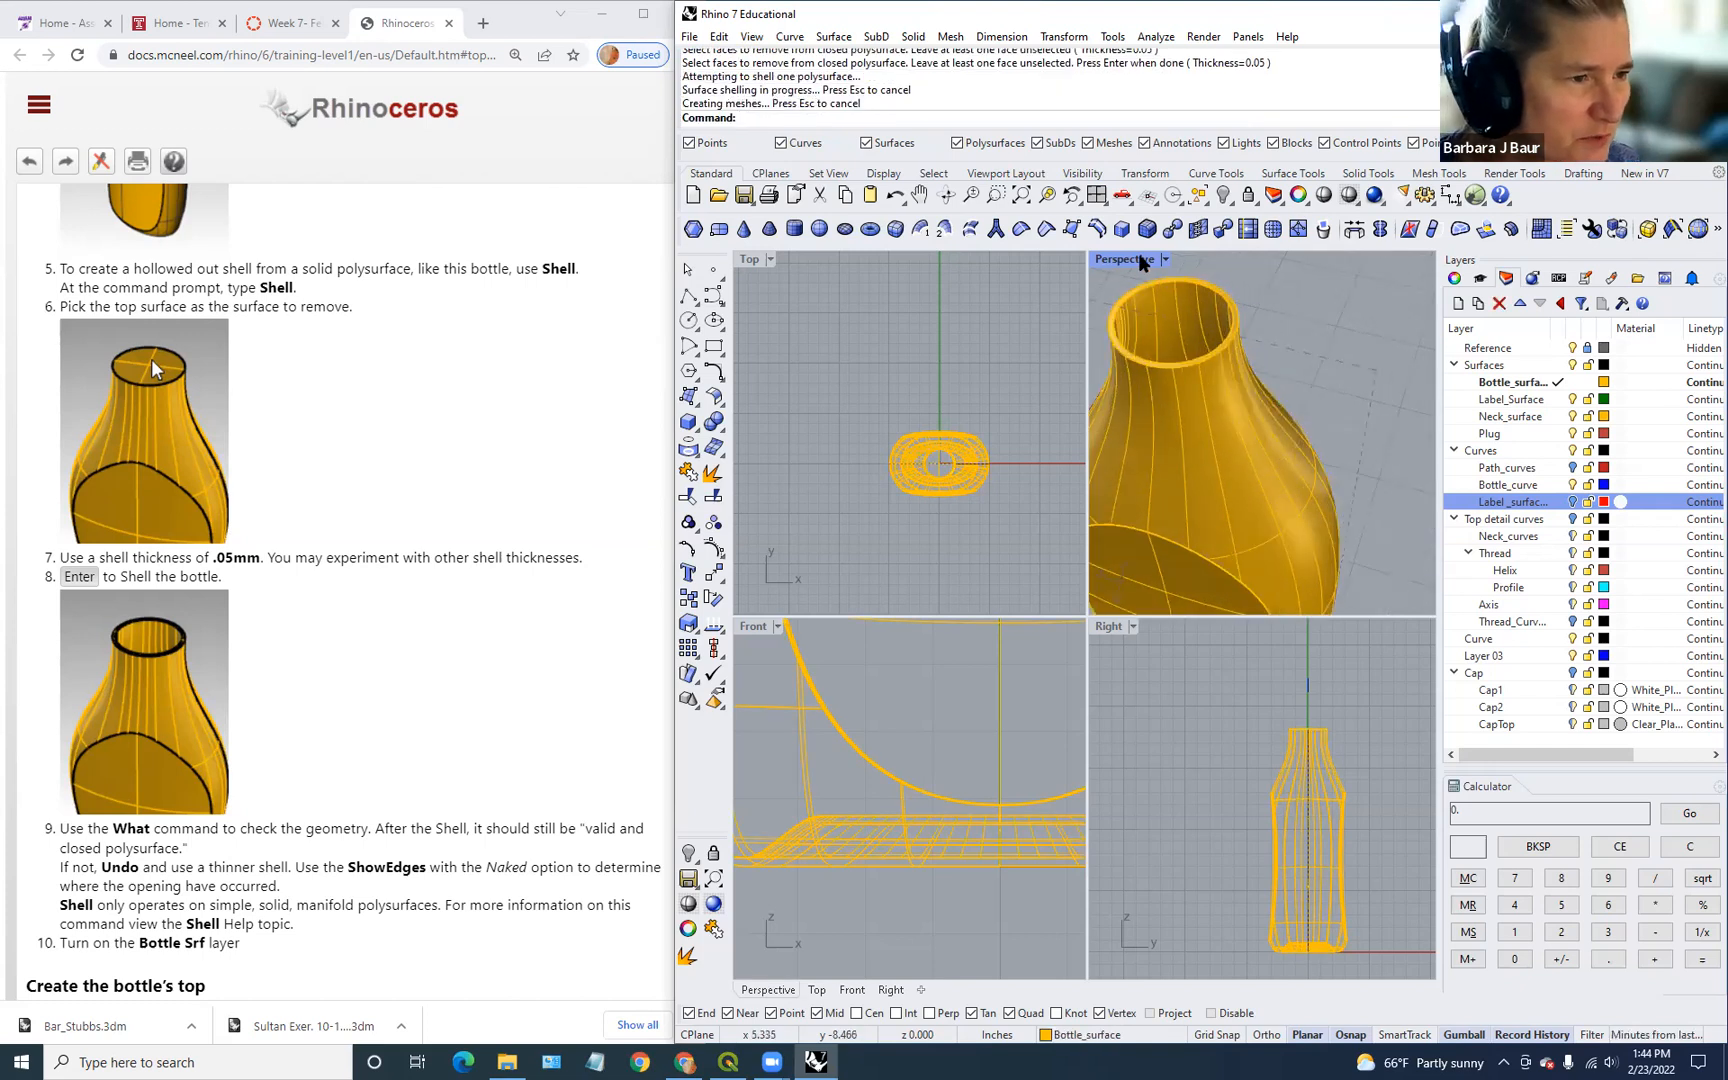
{"action": "double_click", "coordinate": [1125, 259]}
{"action": "scroll", "coordinate": [967, 588], "scroll_direction": "down", "scroll_amount": 4}
{"action": "right_click_drag", "start_coordinate": [967, 588], "coordinate": [1228, 567]}
Step: Create a clipping plane with ClippingPlane, drawing its rectangle in the Top viewport
{"action": "type", "text": "ClippingPlane"}
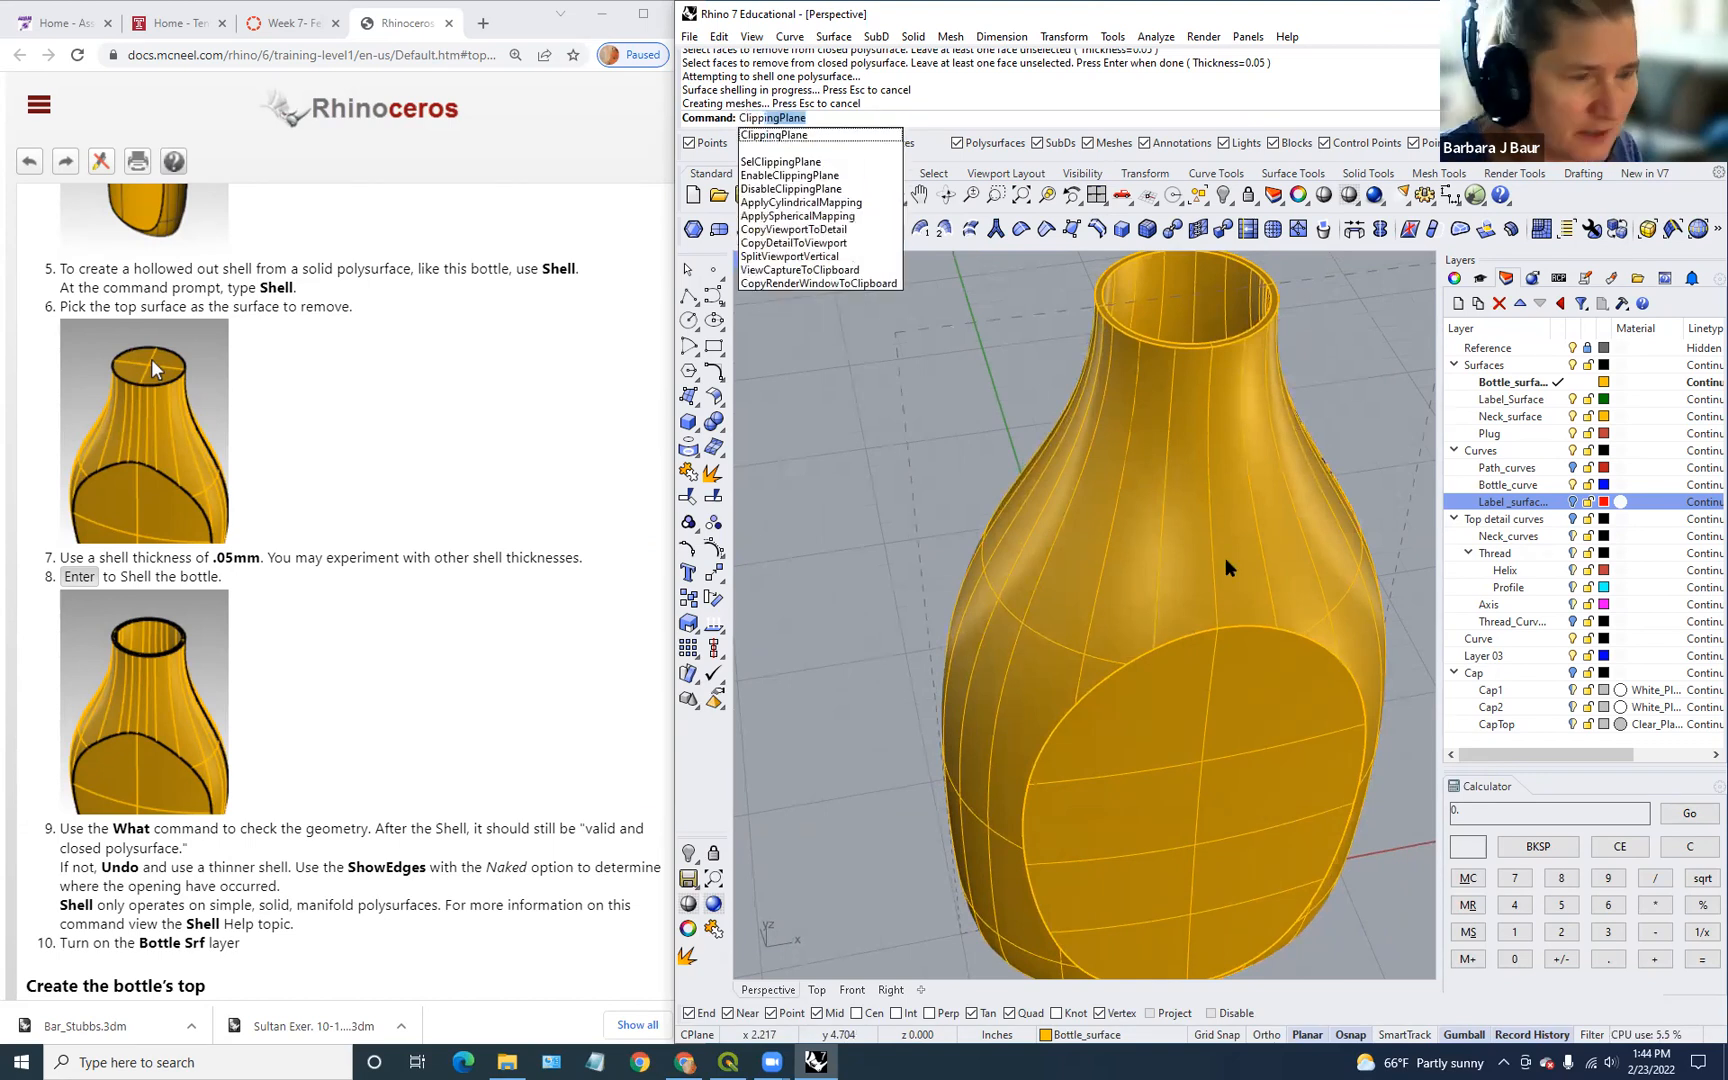
{"action": "key", "text": "Return"}
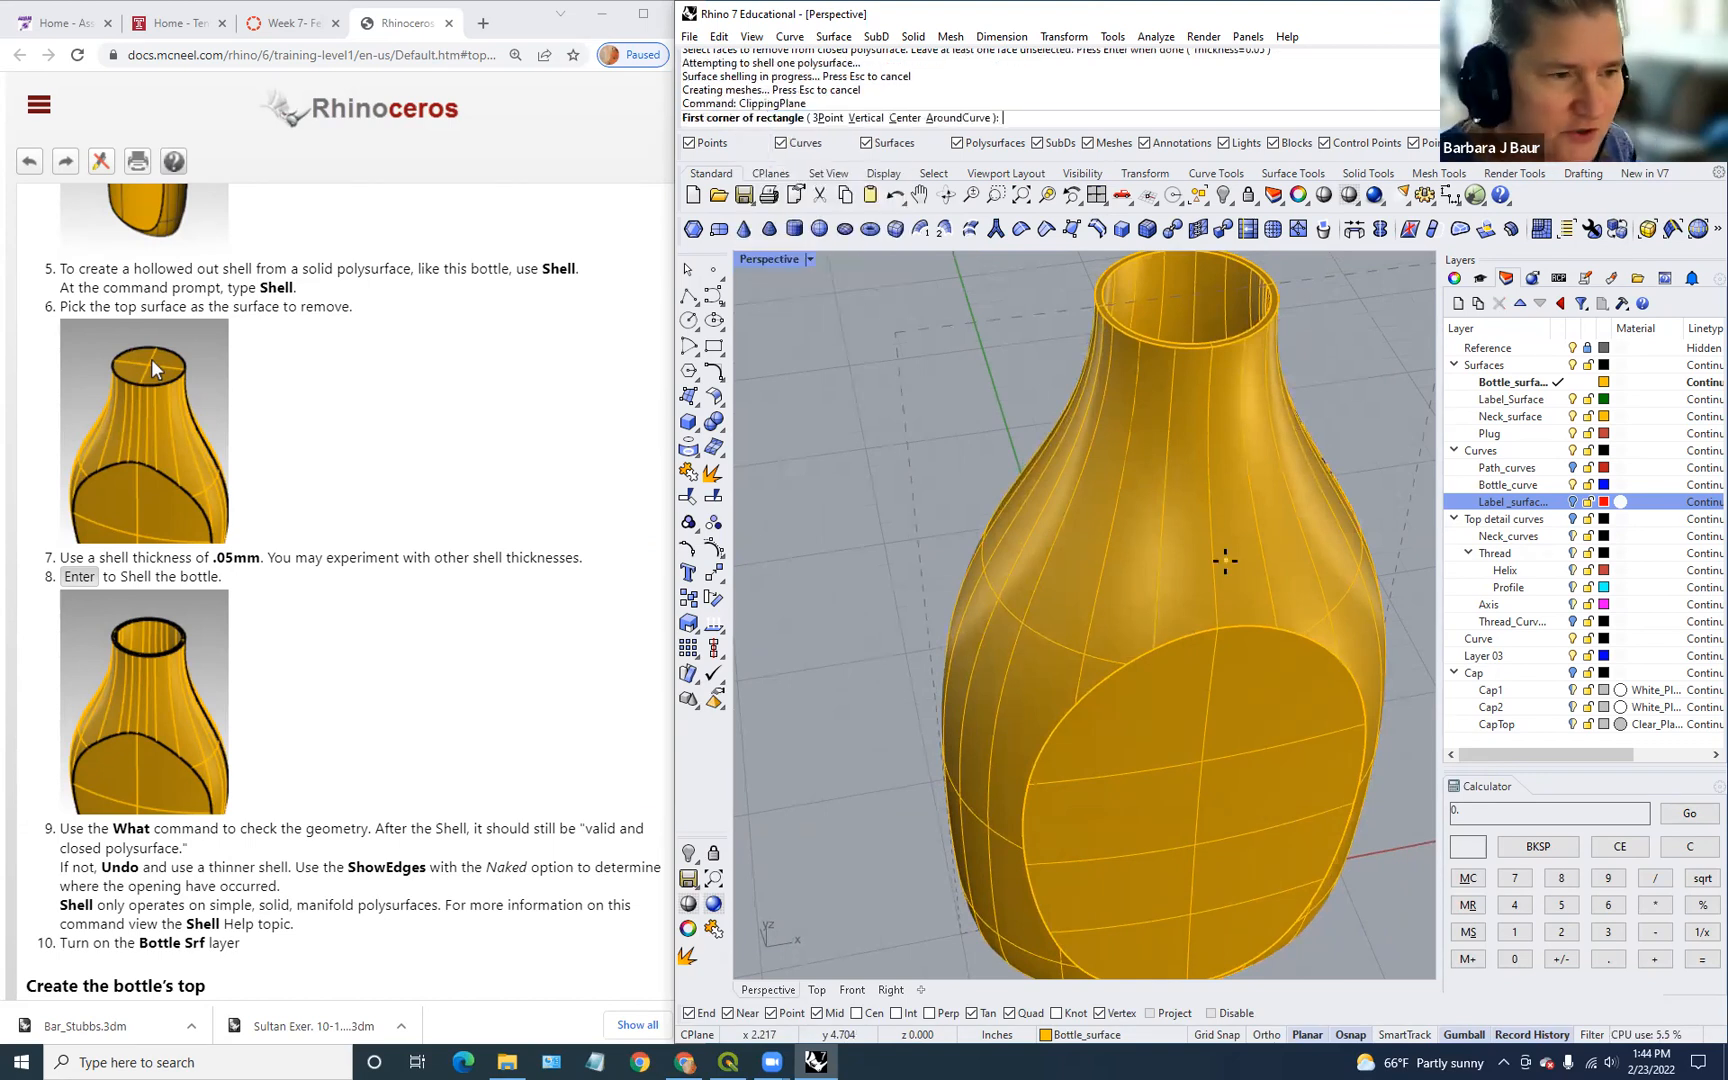
{"action": "double_click", "coordinate": [768, 260]}
{"action": "left_click", "coordinate": [845, 391]}
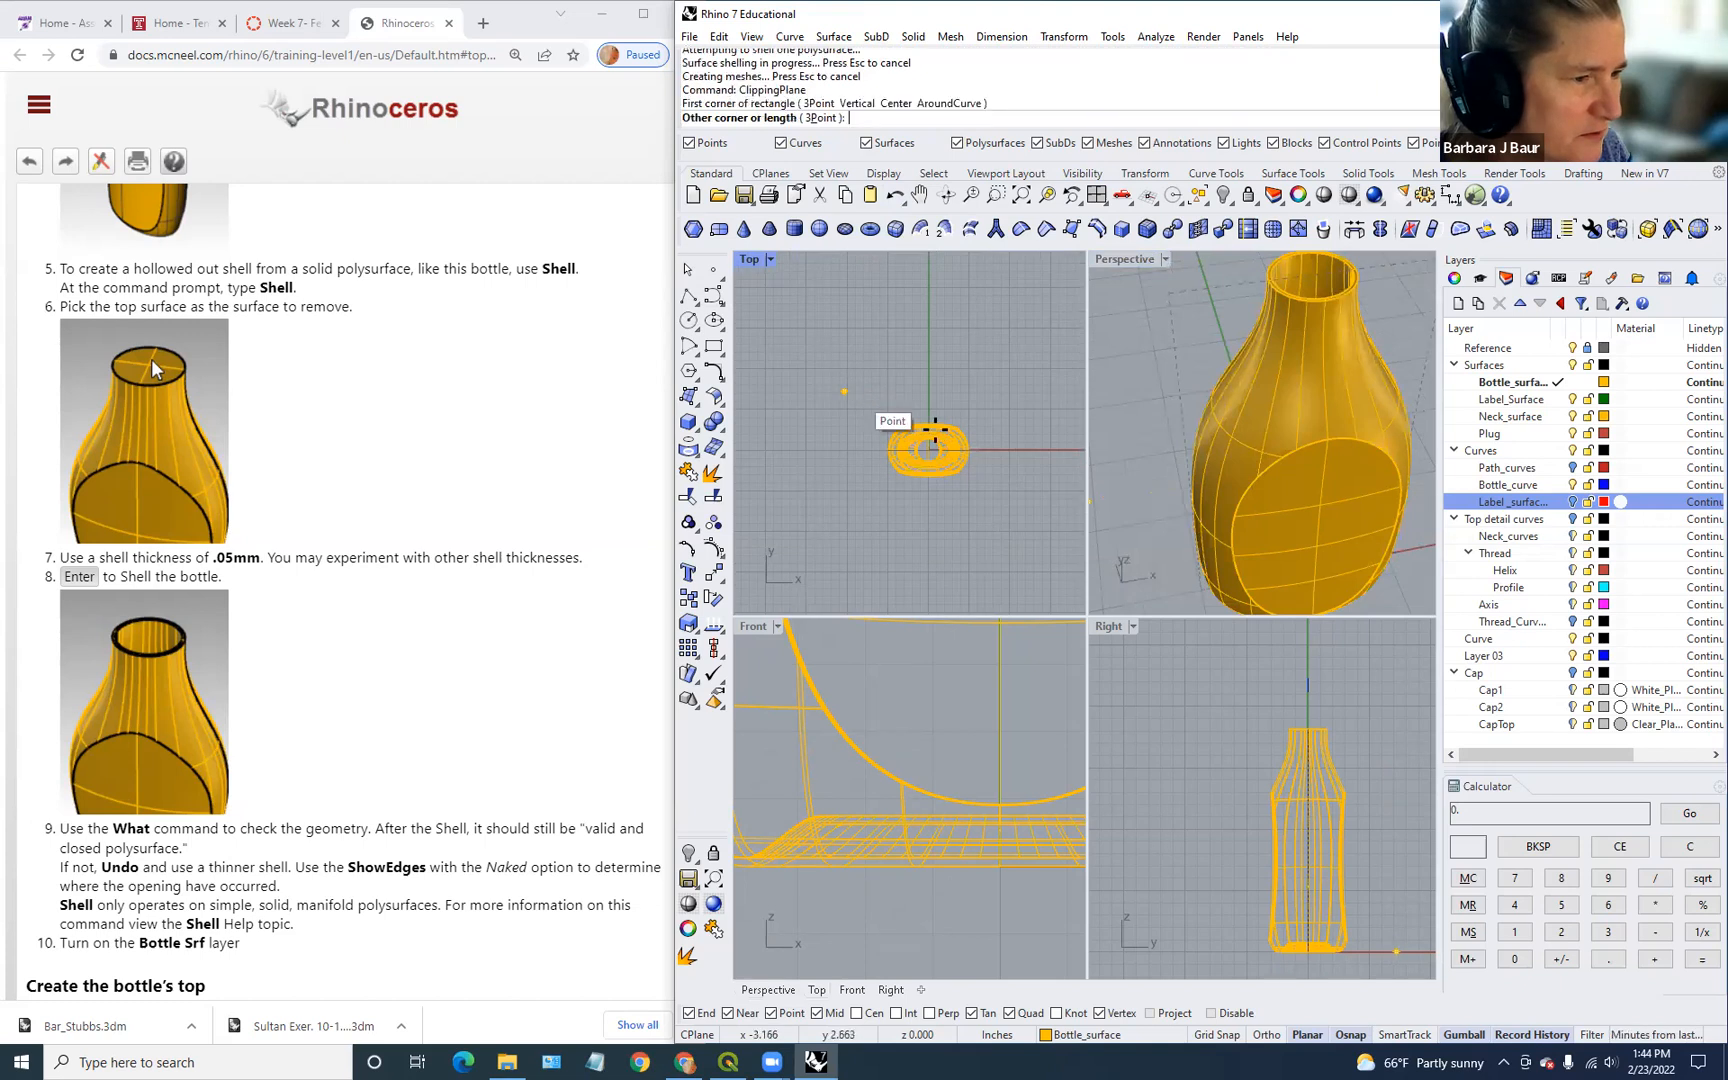
{"action": "left_click", "coordinate": [1010, 556]}
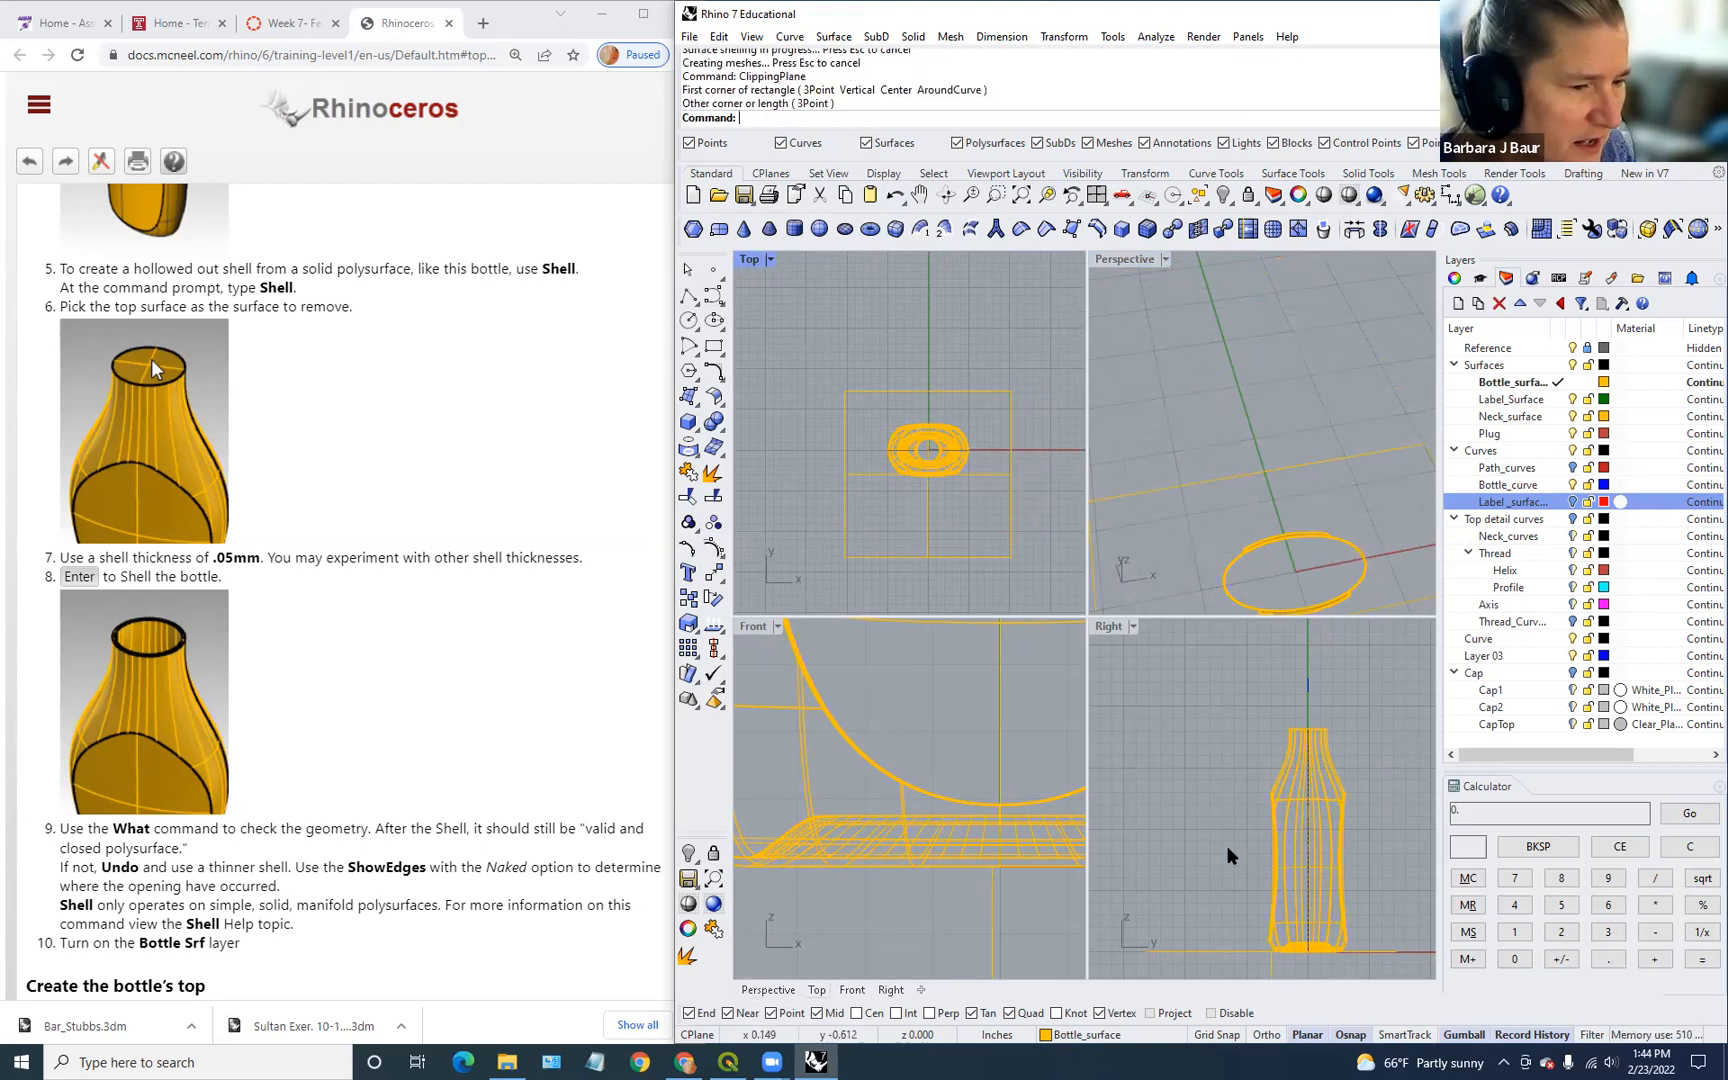
Step: Raise the clipping plane up through the bottle until the hollow interior and neck are exposed
{"action": "scroll", "coordinate": [1010, 893], "scroll_direction": "down", "scroll_amount": 5}
{"action": "right_click_drag", "start_coordinate": [1005, 880], "coordinate": [840, 789]}
{"action": "scroll", "coordinate": [840, 789], "scroll_direction": "down", "scroll_amount": 4}
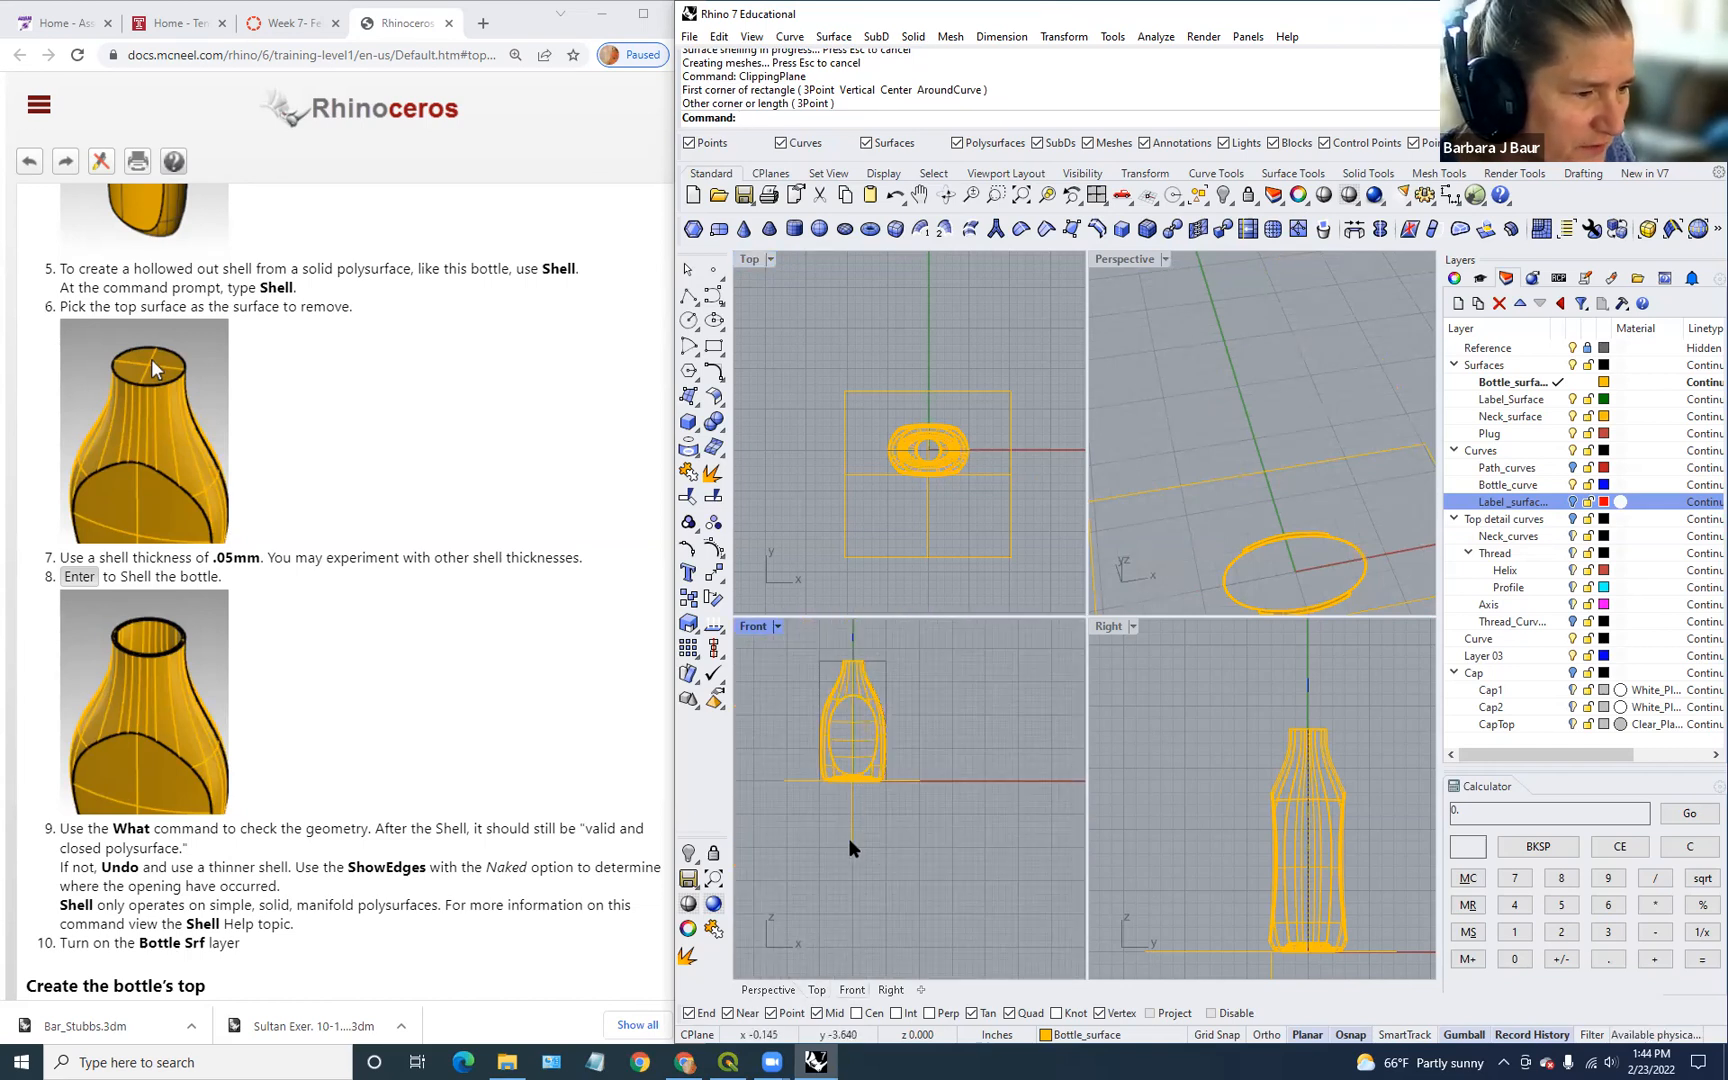
{"action": "left_click", "coordinate": [850, 841]}
{"action": "left_click_drag", "start_coordinate": [851, 708], "coordinate": [850, 682]}
{"action": "scroll", "coordinate": [1216, 467], "scroll_direction": "down", "scroll_amount": 2}
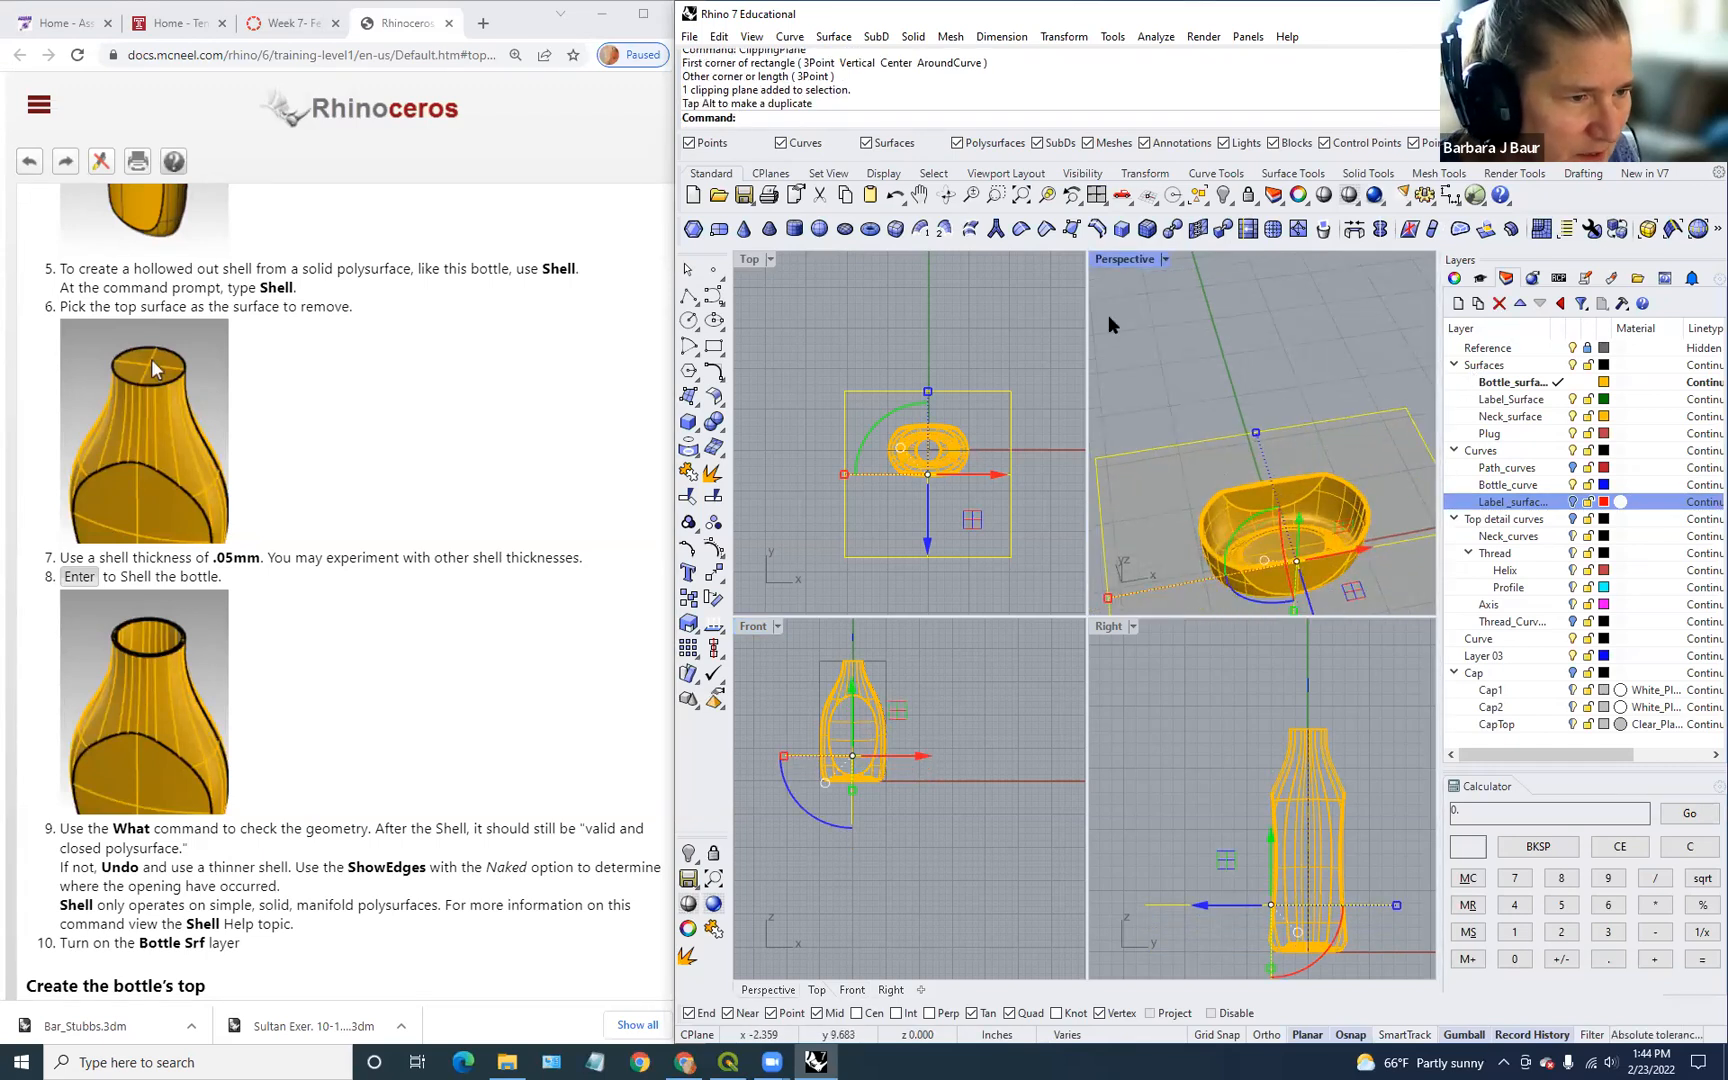
{"action": "left_click_drag", "start_coordinate": [1088, 337], "coordinate": [903, 347]}
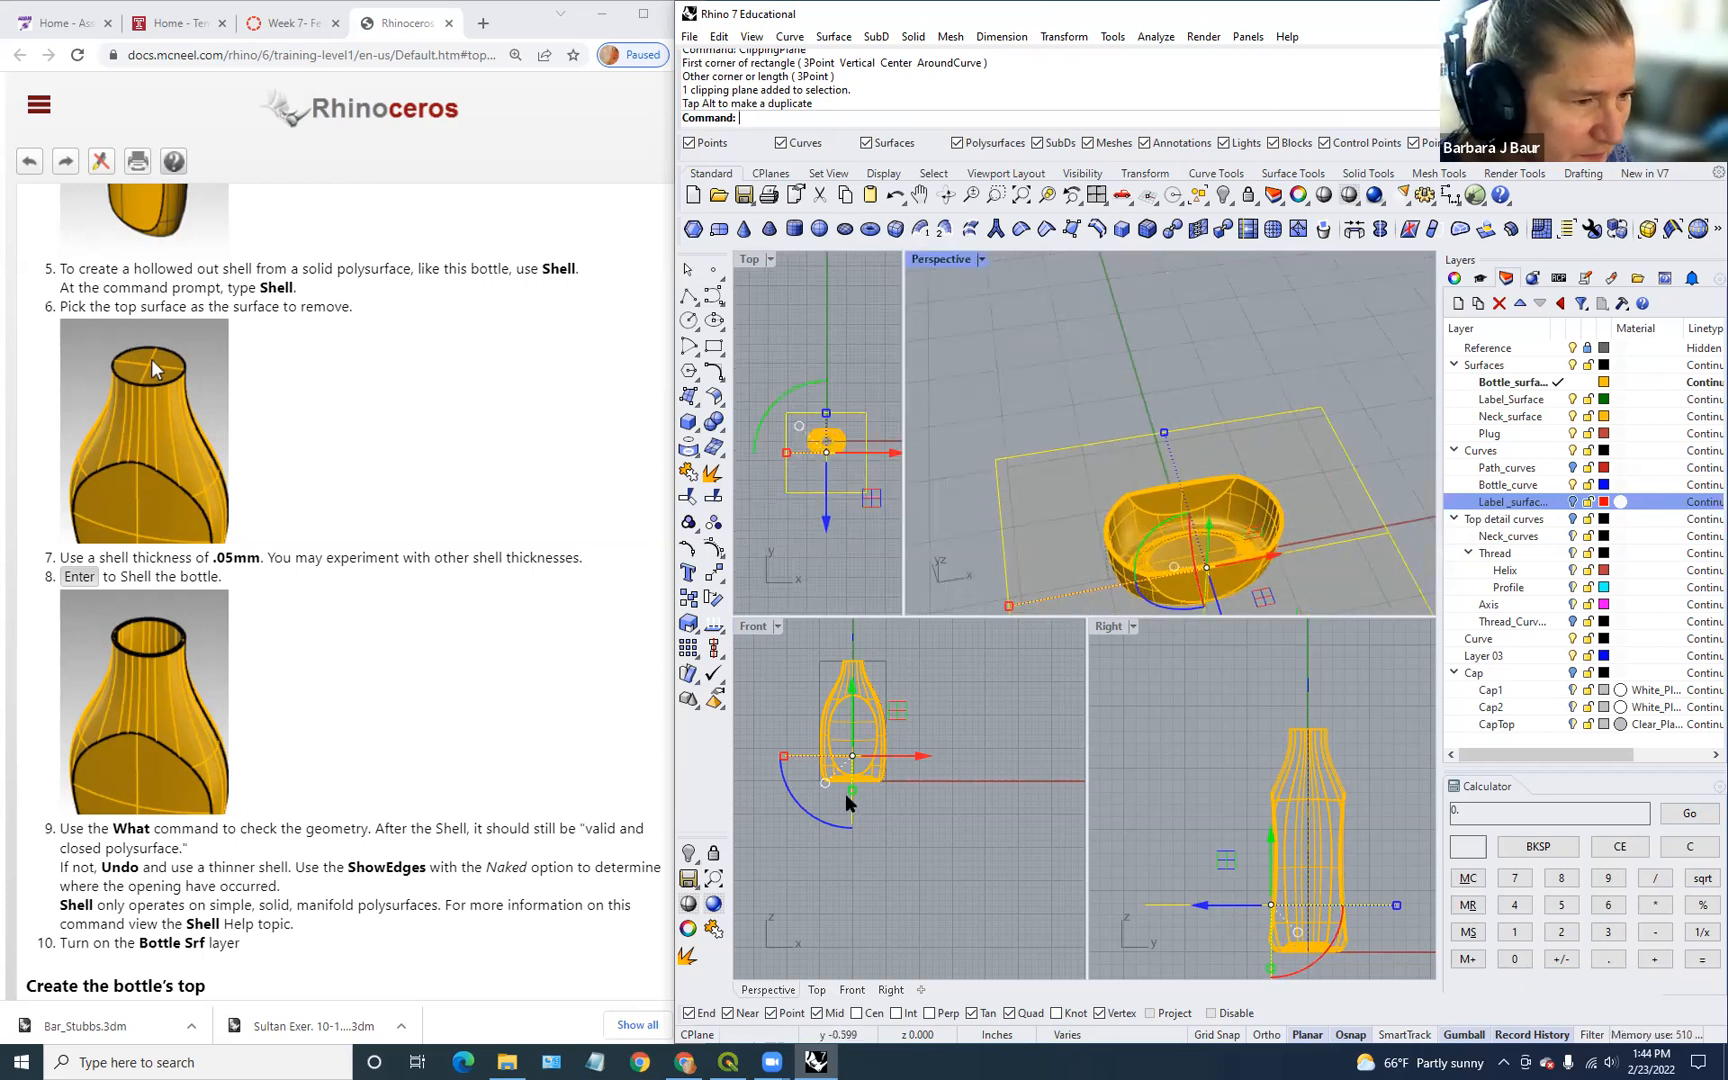
{"action": "left_click_drag", "start_coordinate": [852, 688], "coordinate": [843, 643]}
{"action": "scroll", "coordinate": [929, 711], "scroll_direction": "down", "scroll_amount": 6}
{"action": "right_click_drag", "start_coordinate": [930, 714], "coordinate": [964, 867]}
{"action": "left_click_drag", "start_coordinate": [918, 788], "coordinate": [905, 826]}
{"action": "scroll", "coordinate": [1160, 578], "scroll_direction": "up", "scroll_amount": 5}
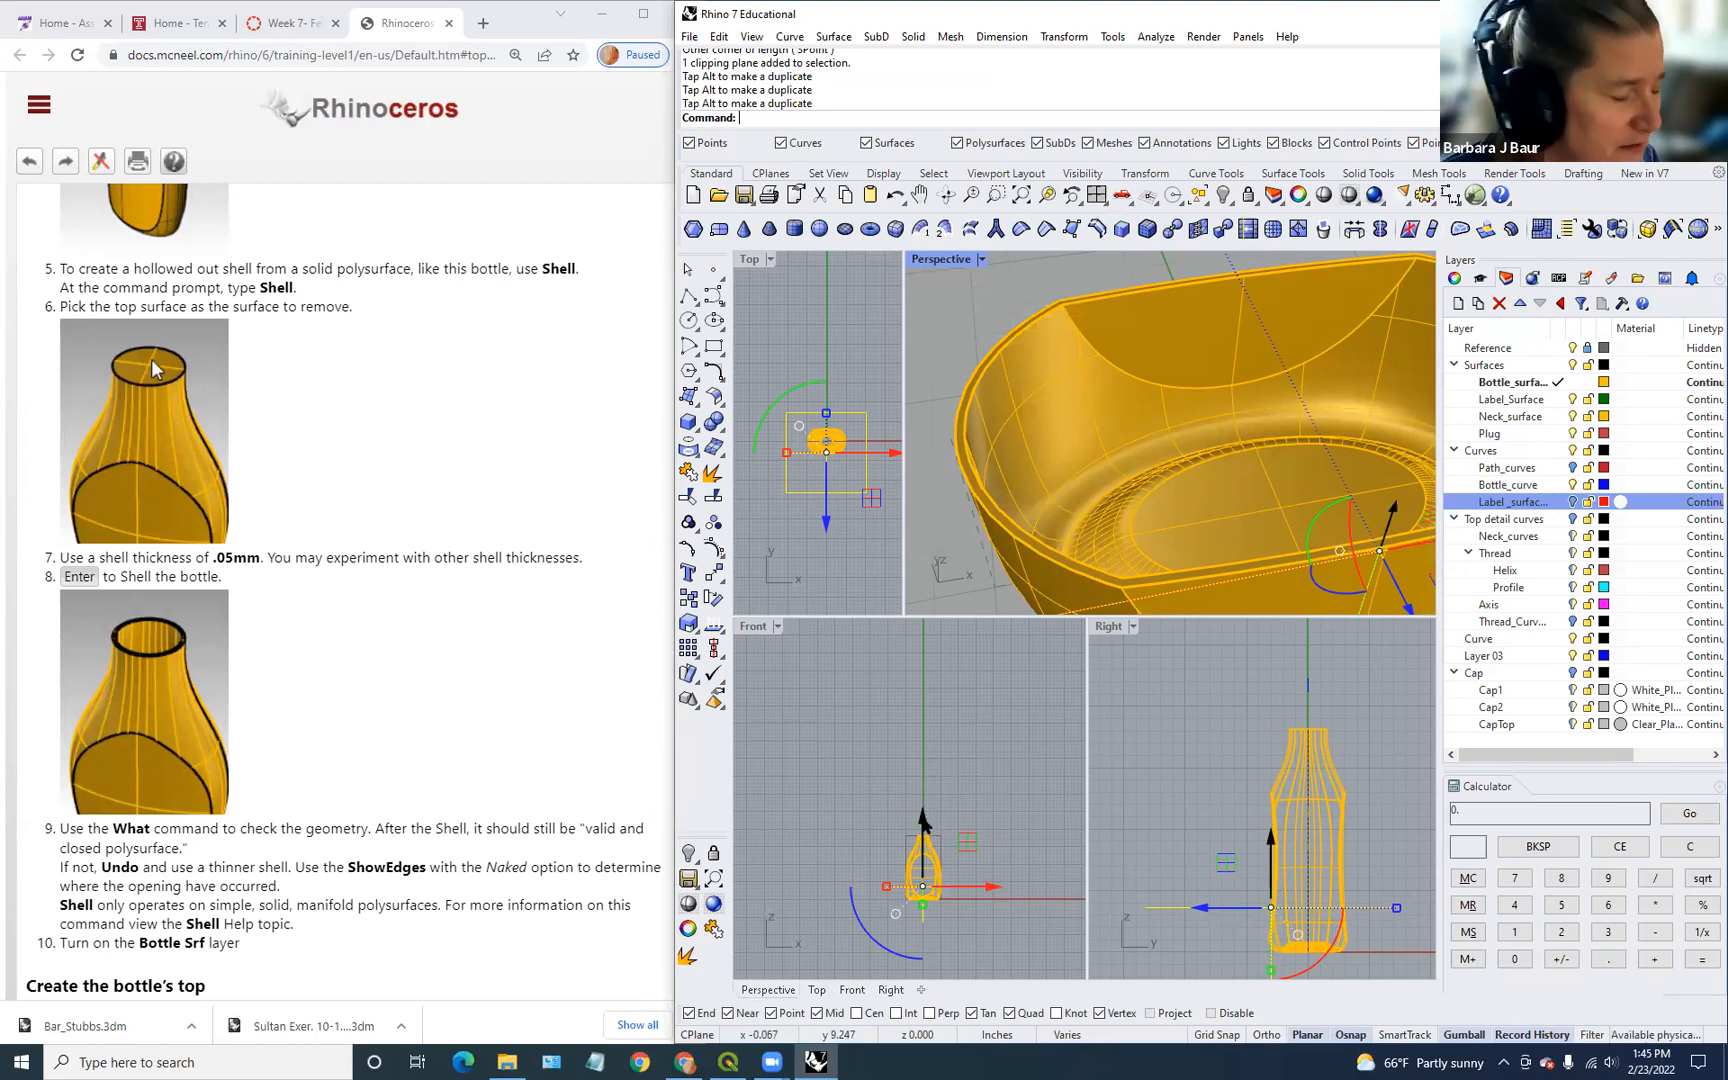
{"action": "left_click_drag", "start_coordinate": [924, 822], "coordinate": [905, 829]}
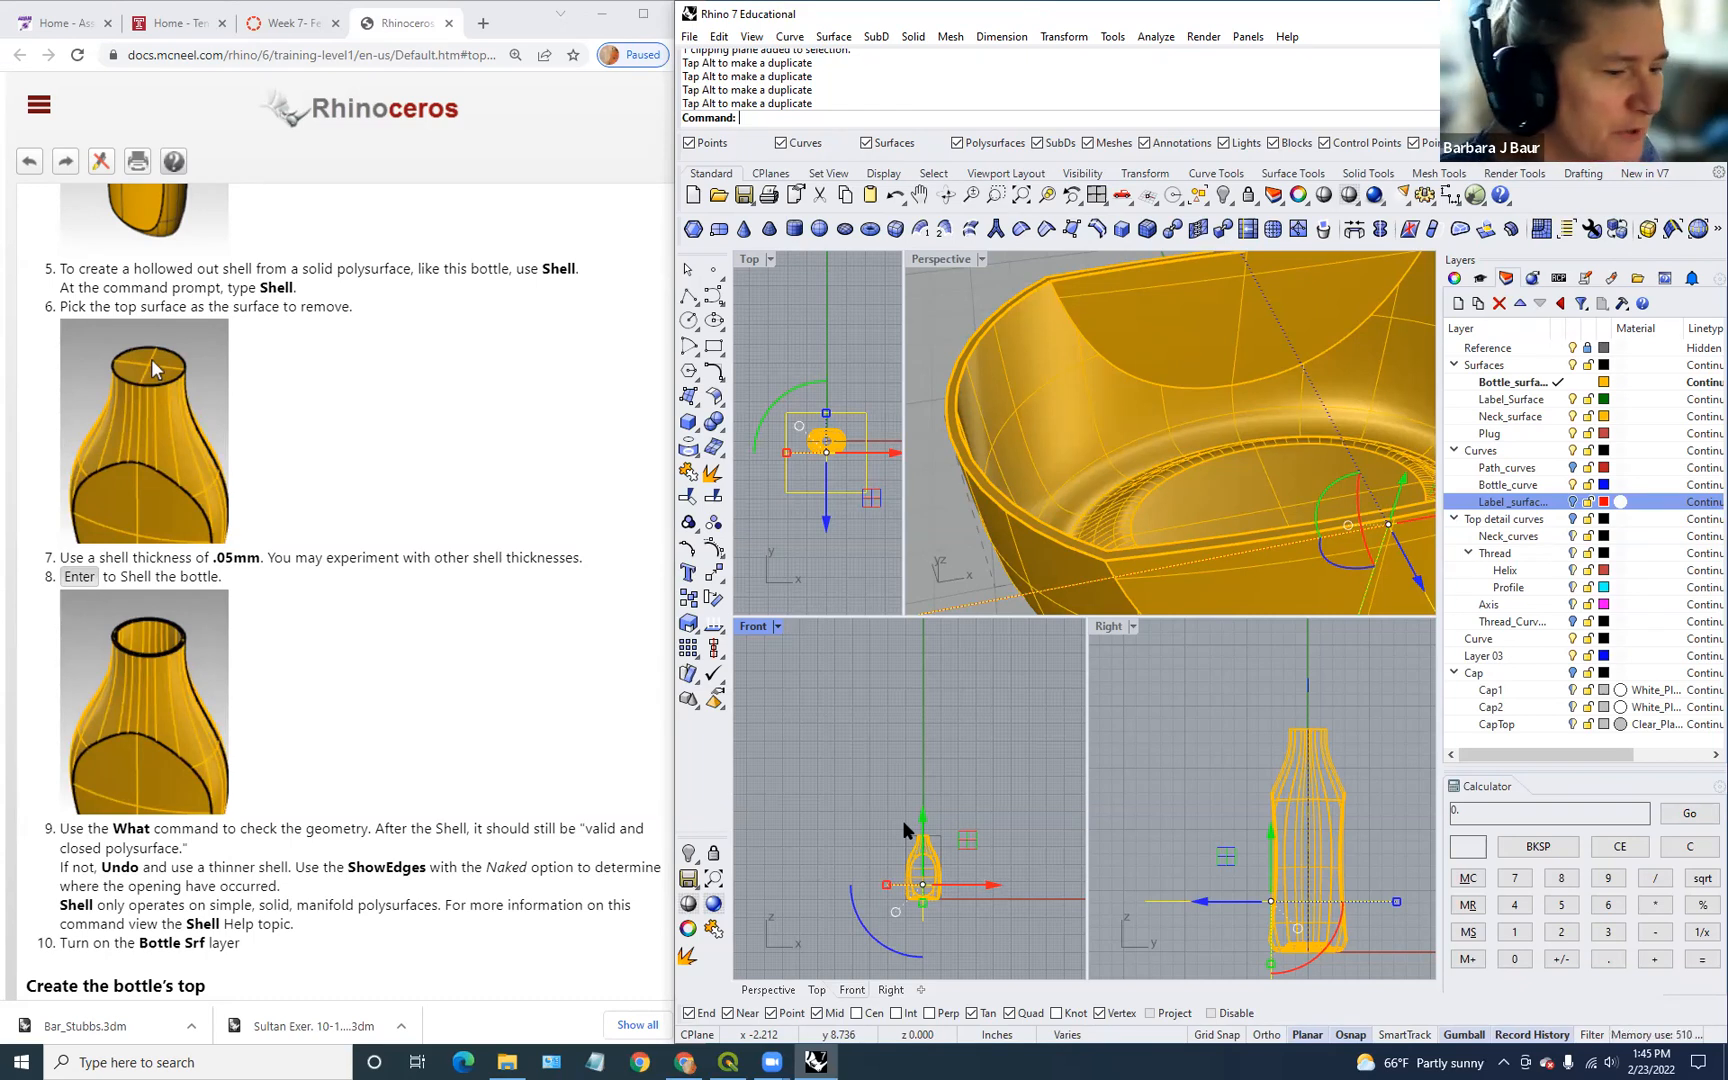
Step: Cancel the repeated ClippingPlane command and delete the selected clipping plane
{"action": "right_click", "coordinate": [903, 822]}
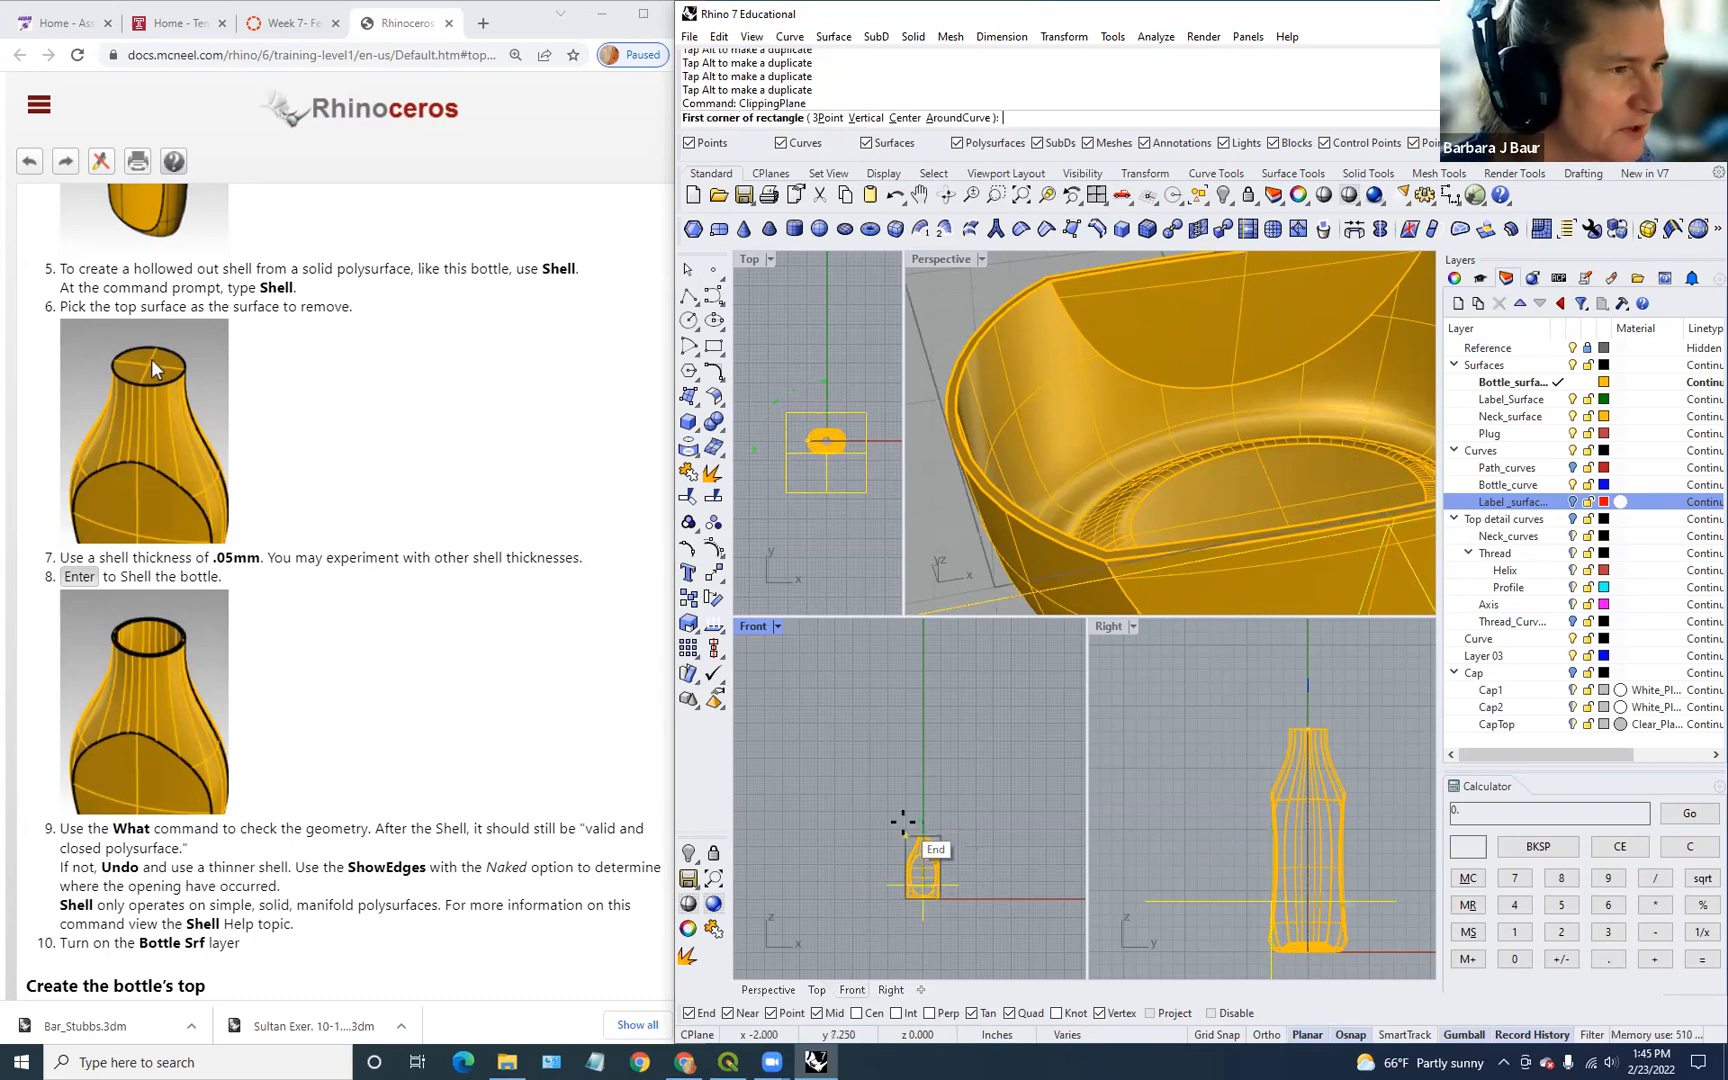
{"action": "key", "text": "Escape"}
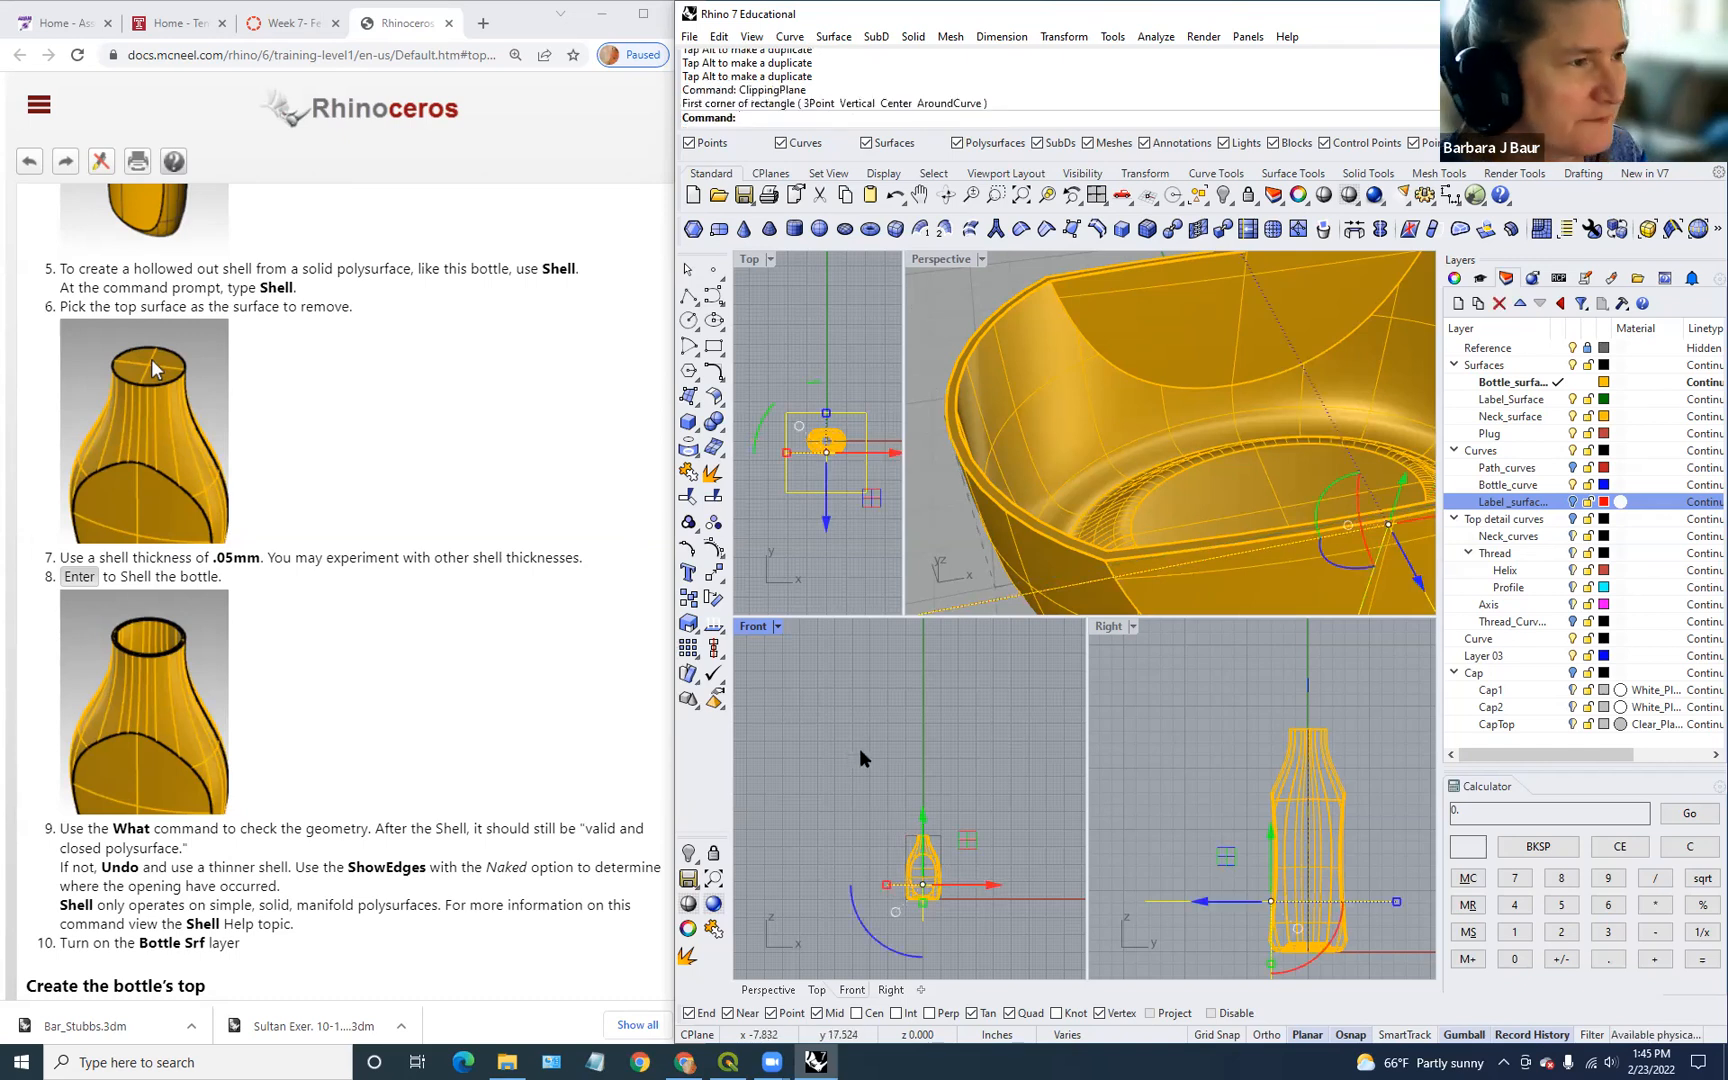
{"action": "key", "text": "Delete"}
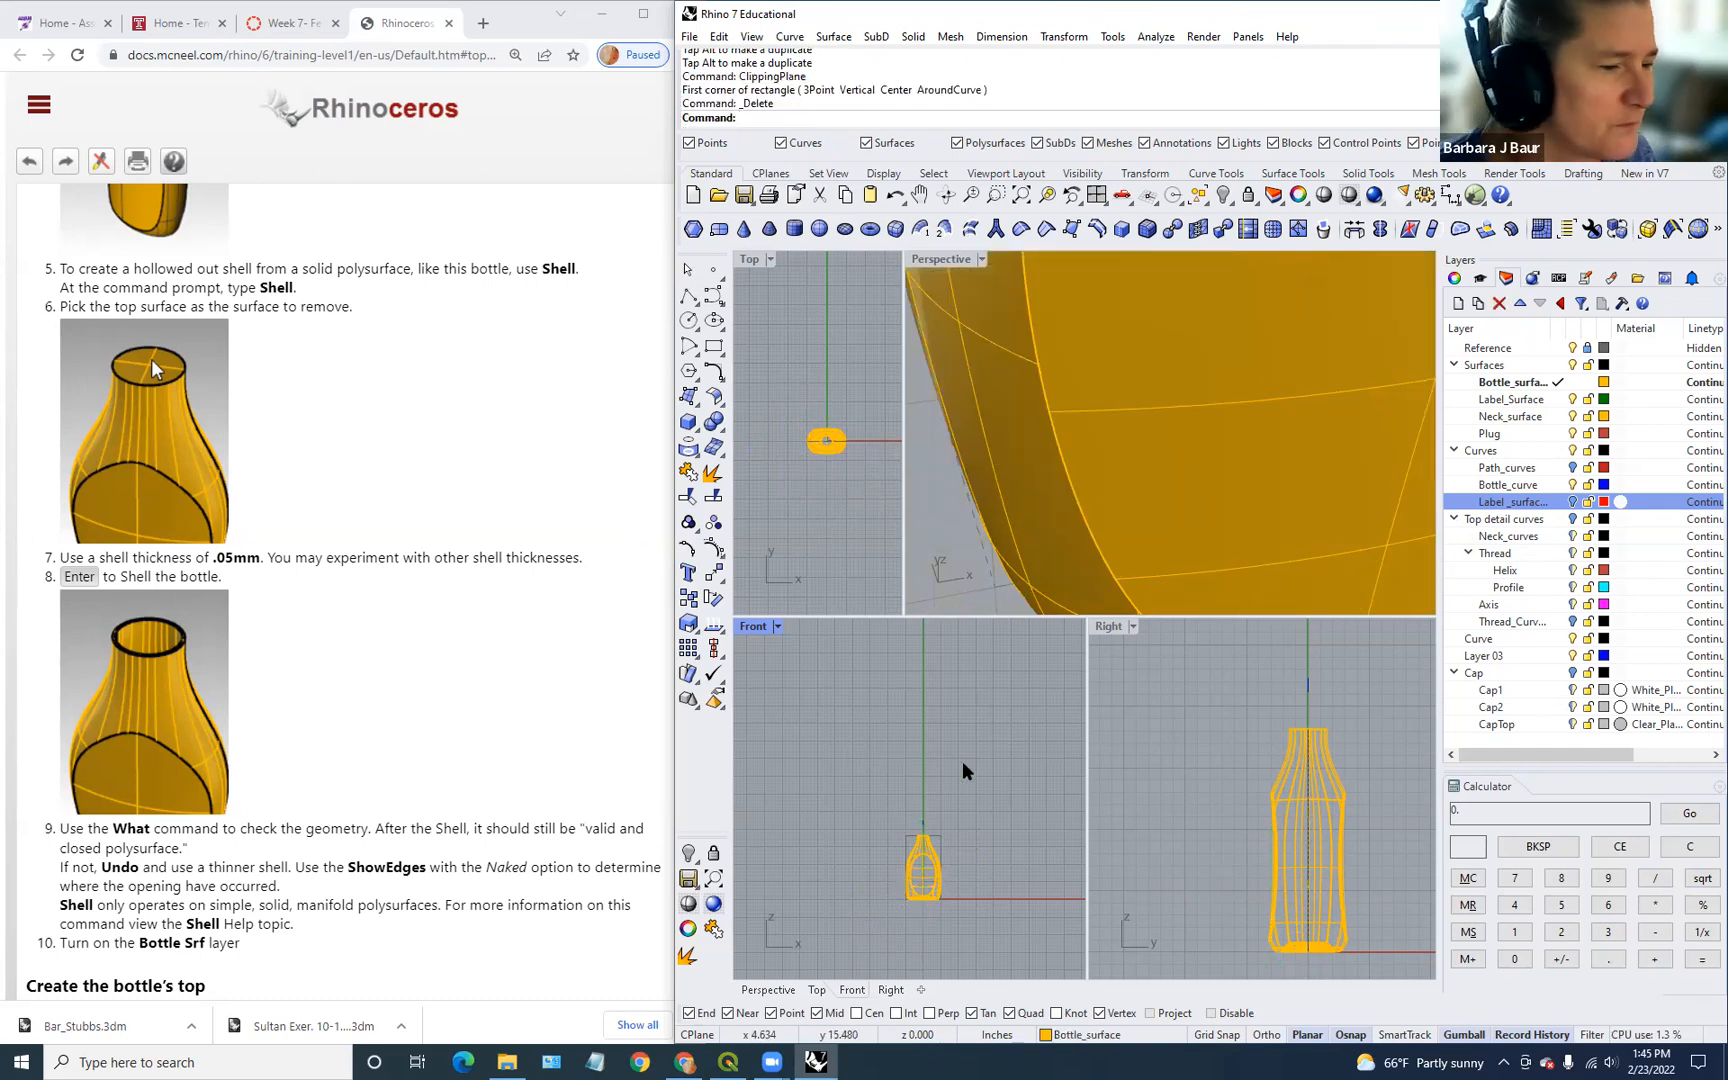
Step: Restore the Top and Perspective viewport widths so the uncut bottle is fully visible
{"action": "scroll", "coordinate": [1093, 456], "scroll_direction": "down", "scroll_amount": 8}
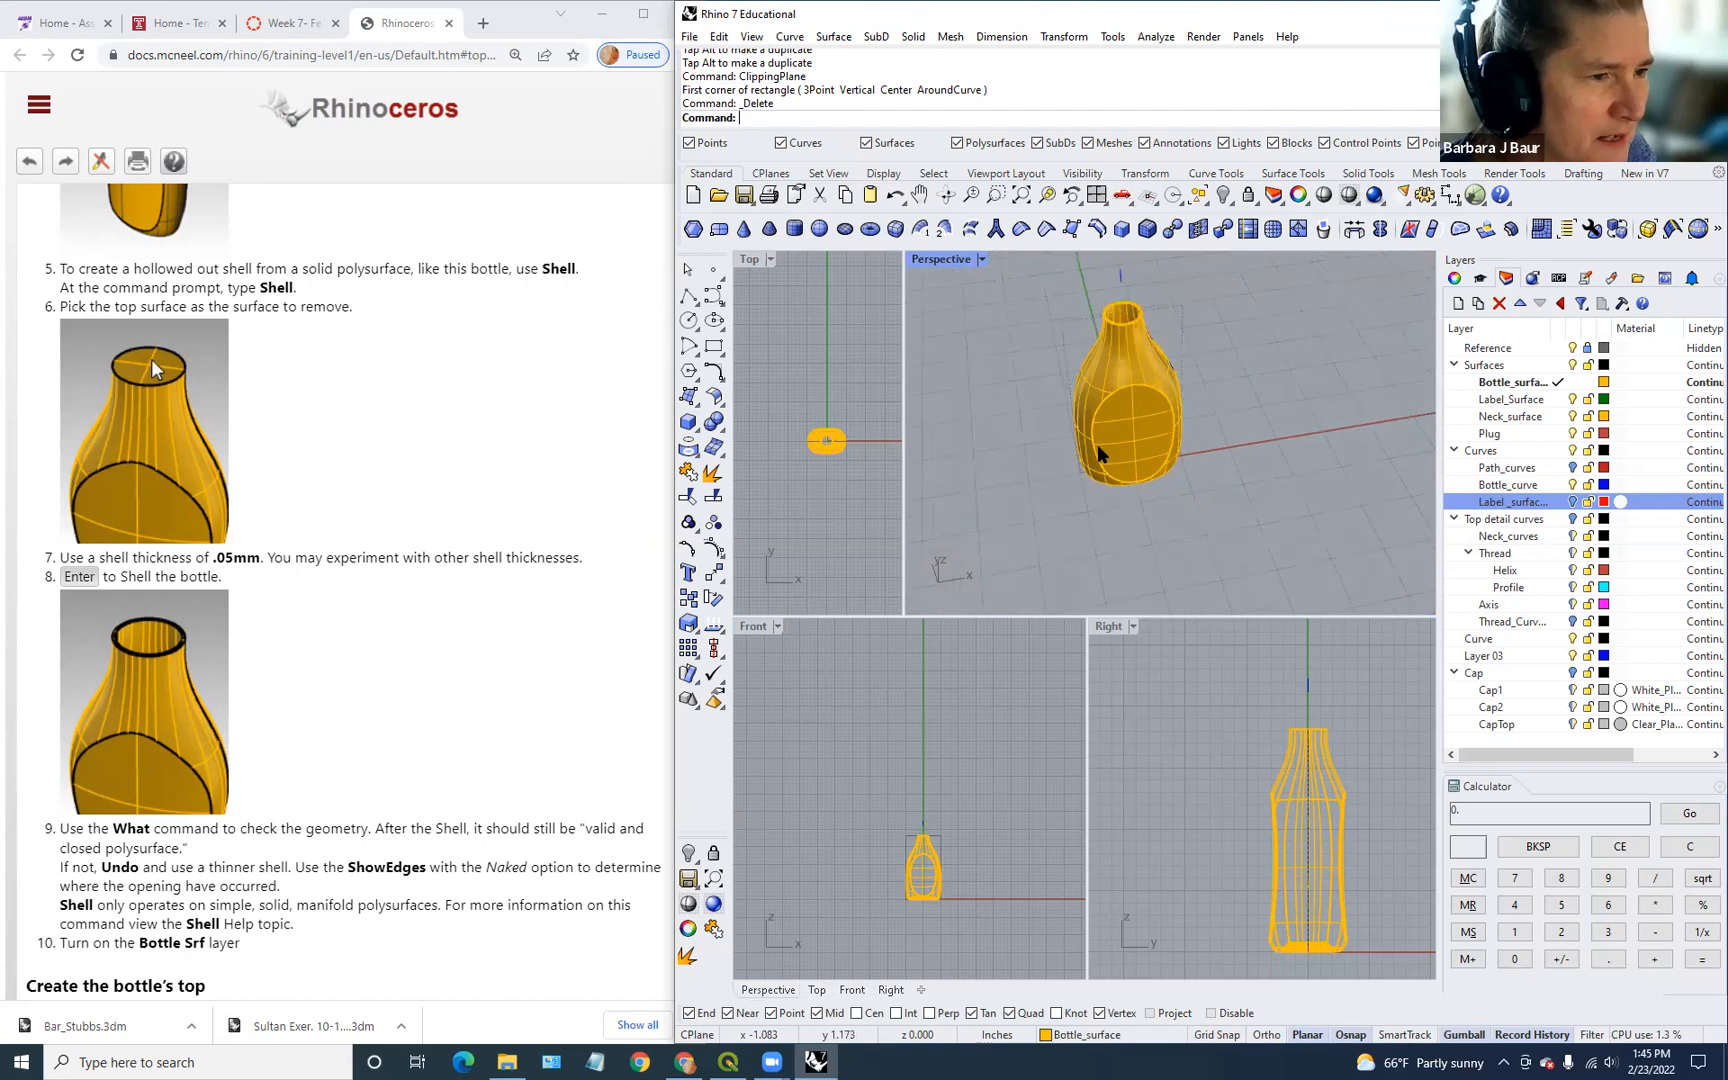
{"action": "right_click_drag", "start_coordinate": [1279, 438], "coordinate": [926, 374]}
{"action": "scroll", "coordinate": [279, 649], "scroll_direction": "down", "scroll_amount": 5}
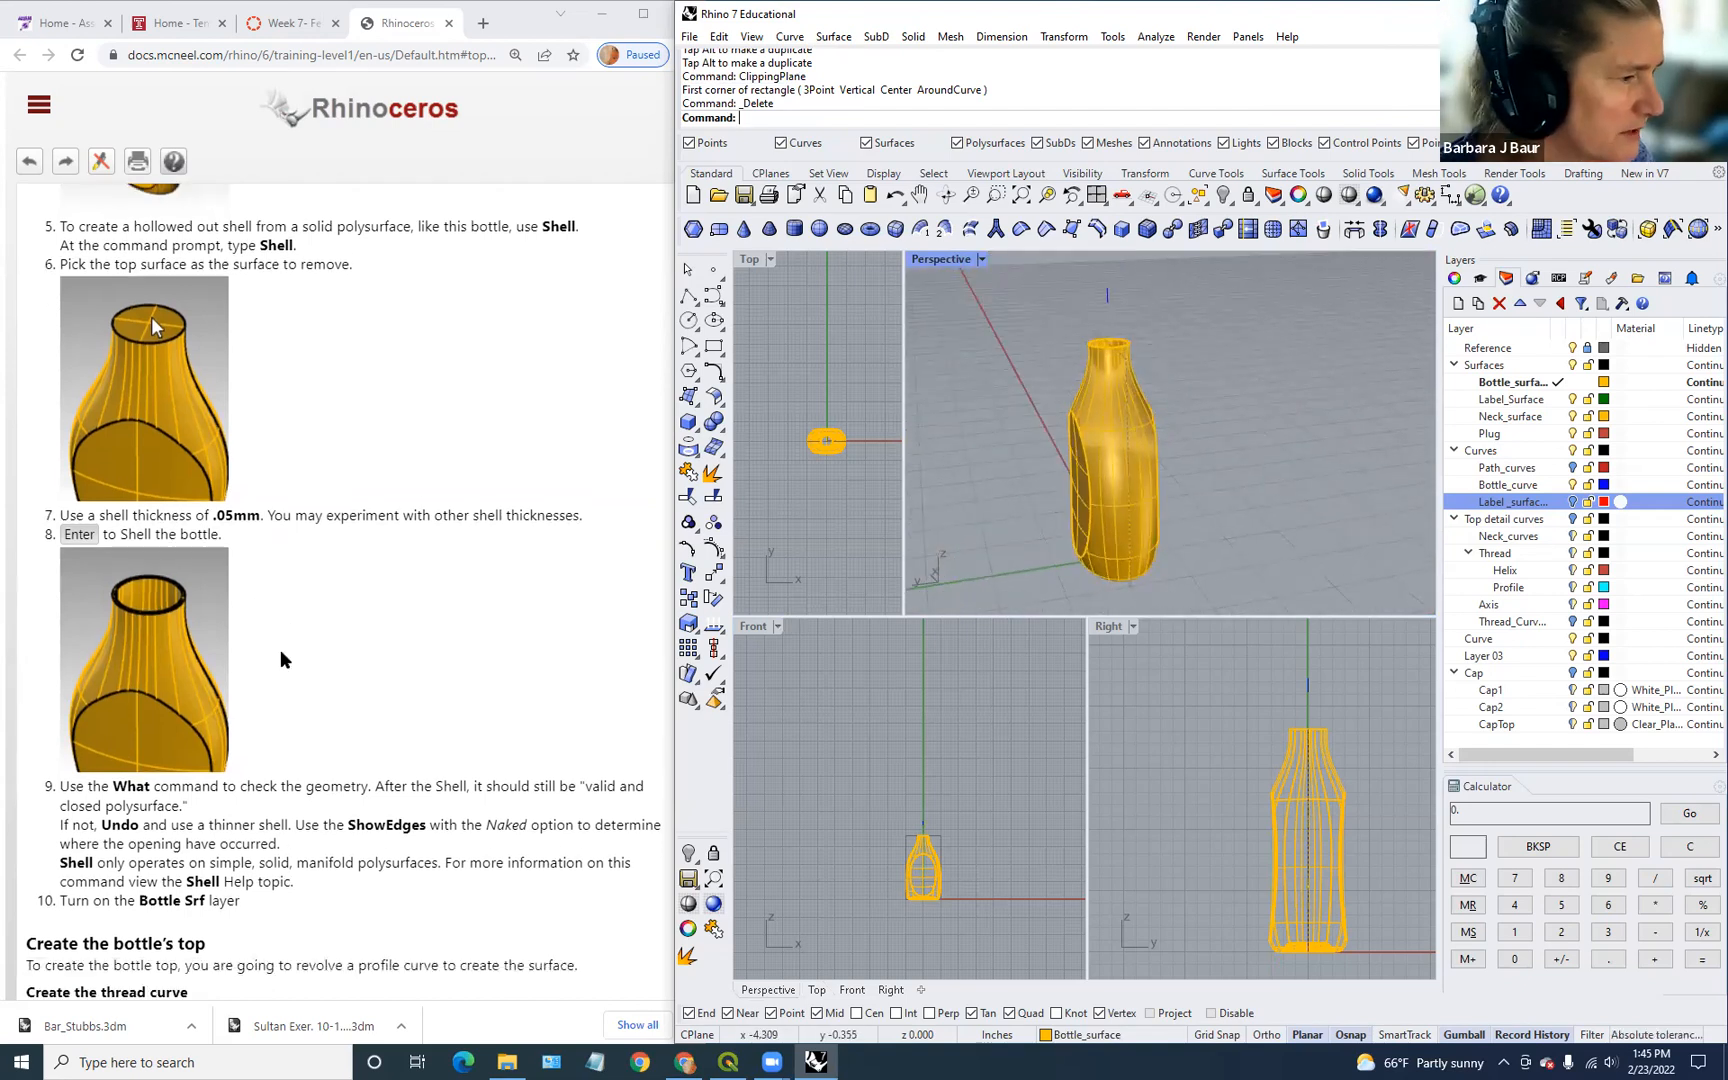
{"action": "scroll", "coordinate": [427, 601], "scroll_direction": "down", "scroll_amount": 2}
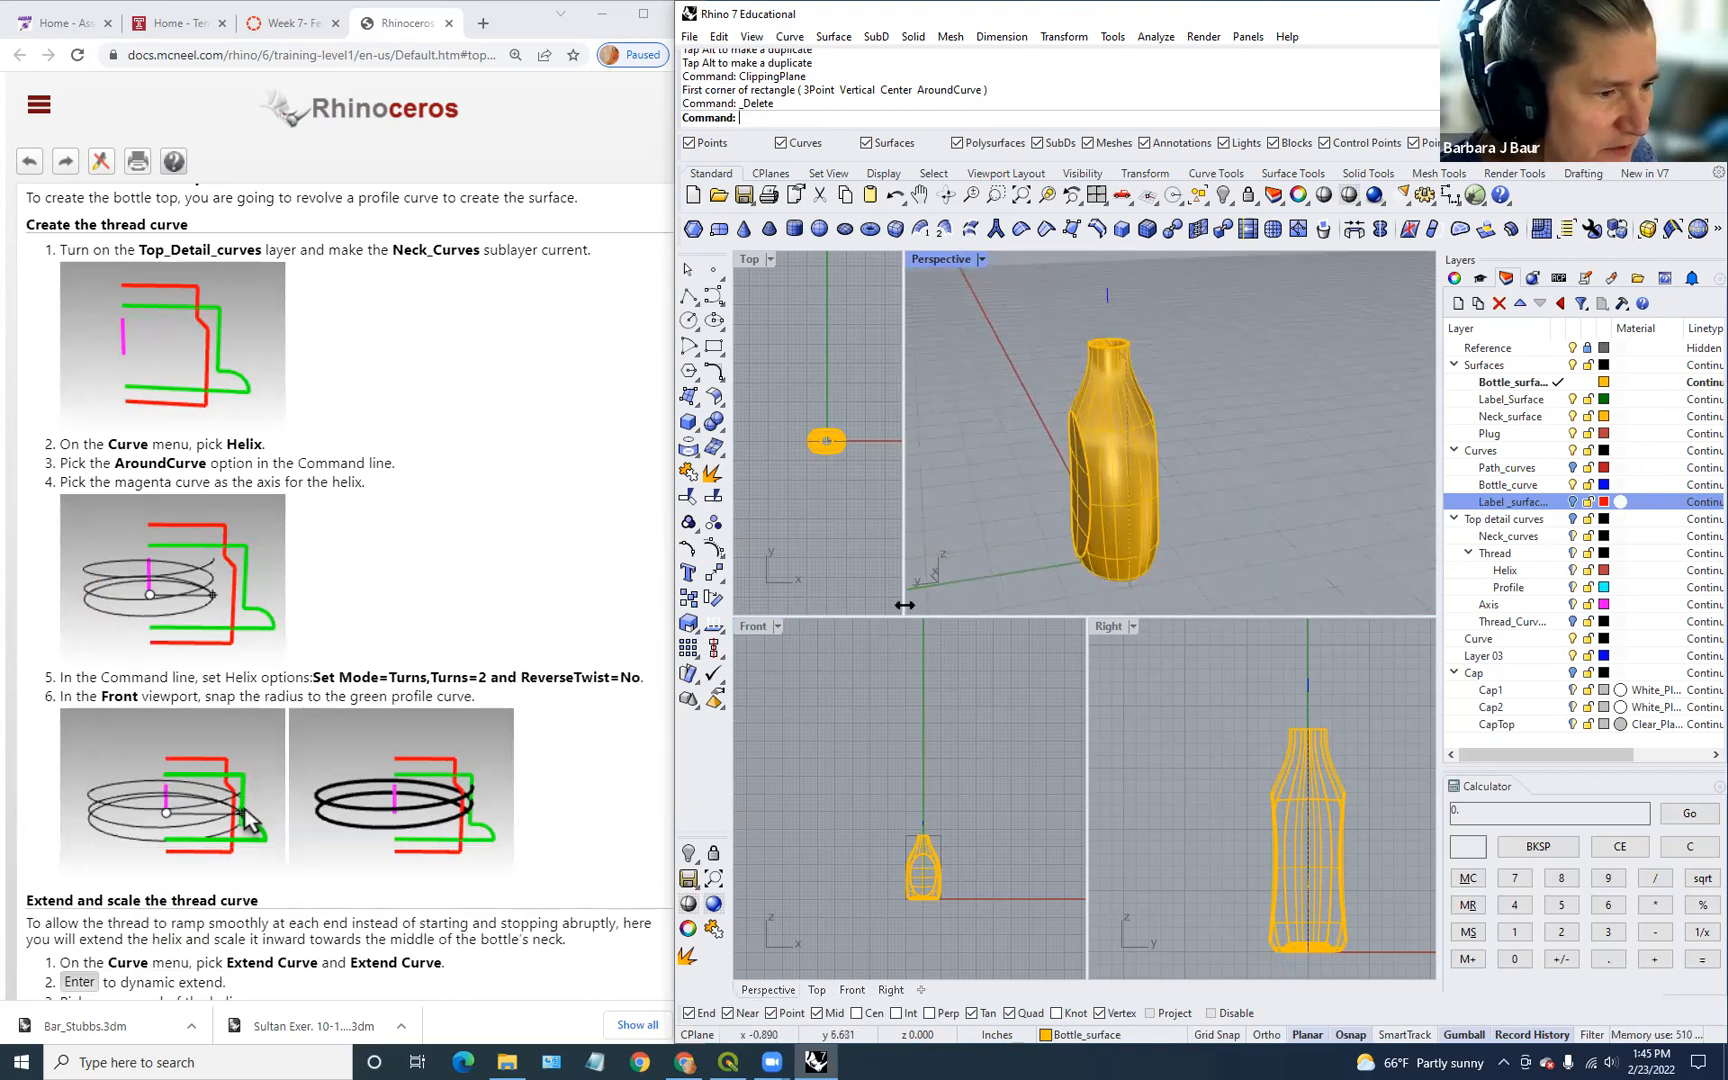
{"action": "left_click_drag", "start_coordinate": [902, 603], "coordinate": [1087, 600]}
{"action": "scroll", "coordinate": [442, 527], "scroll_direction": "up", "scroll_amount": 5}
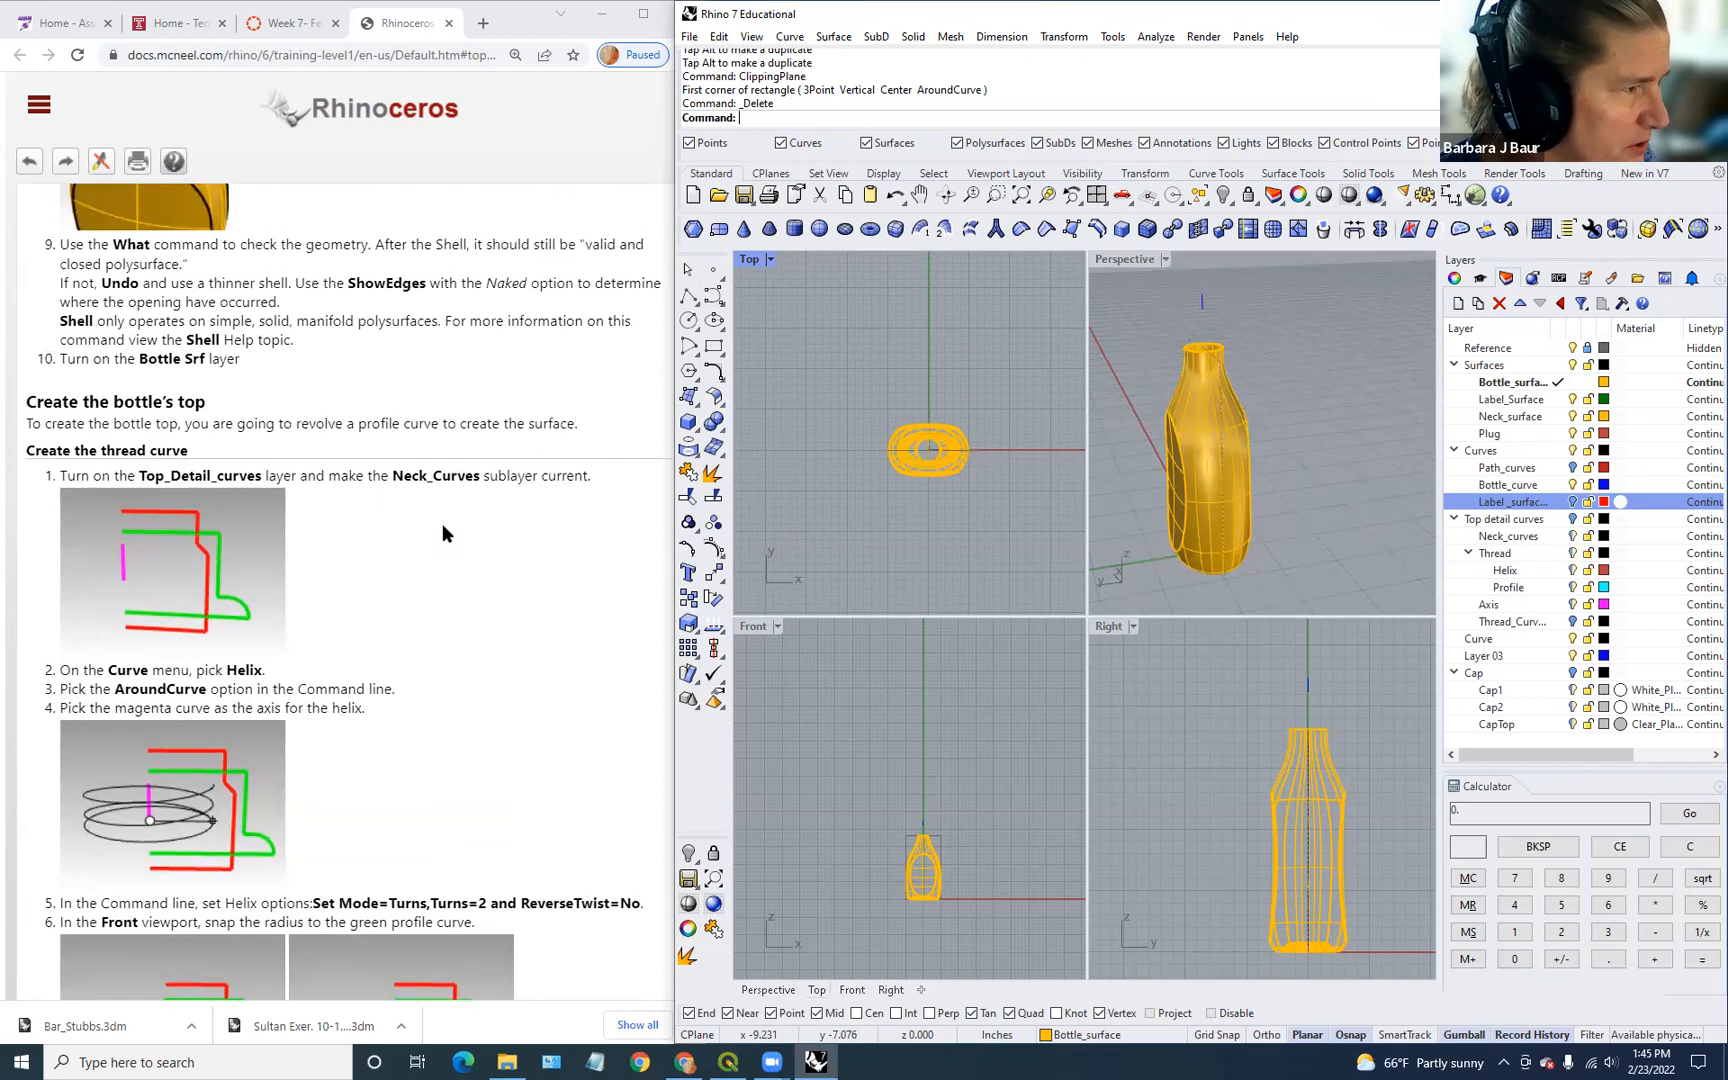
{"action": "scroll", "coordinate": [441, 522], "scroll_direction": "down", "scroll_amount": 1}
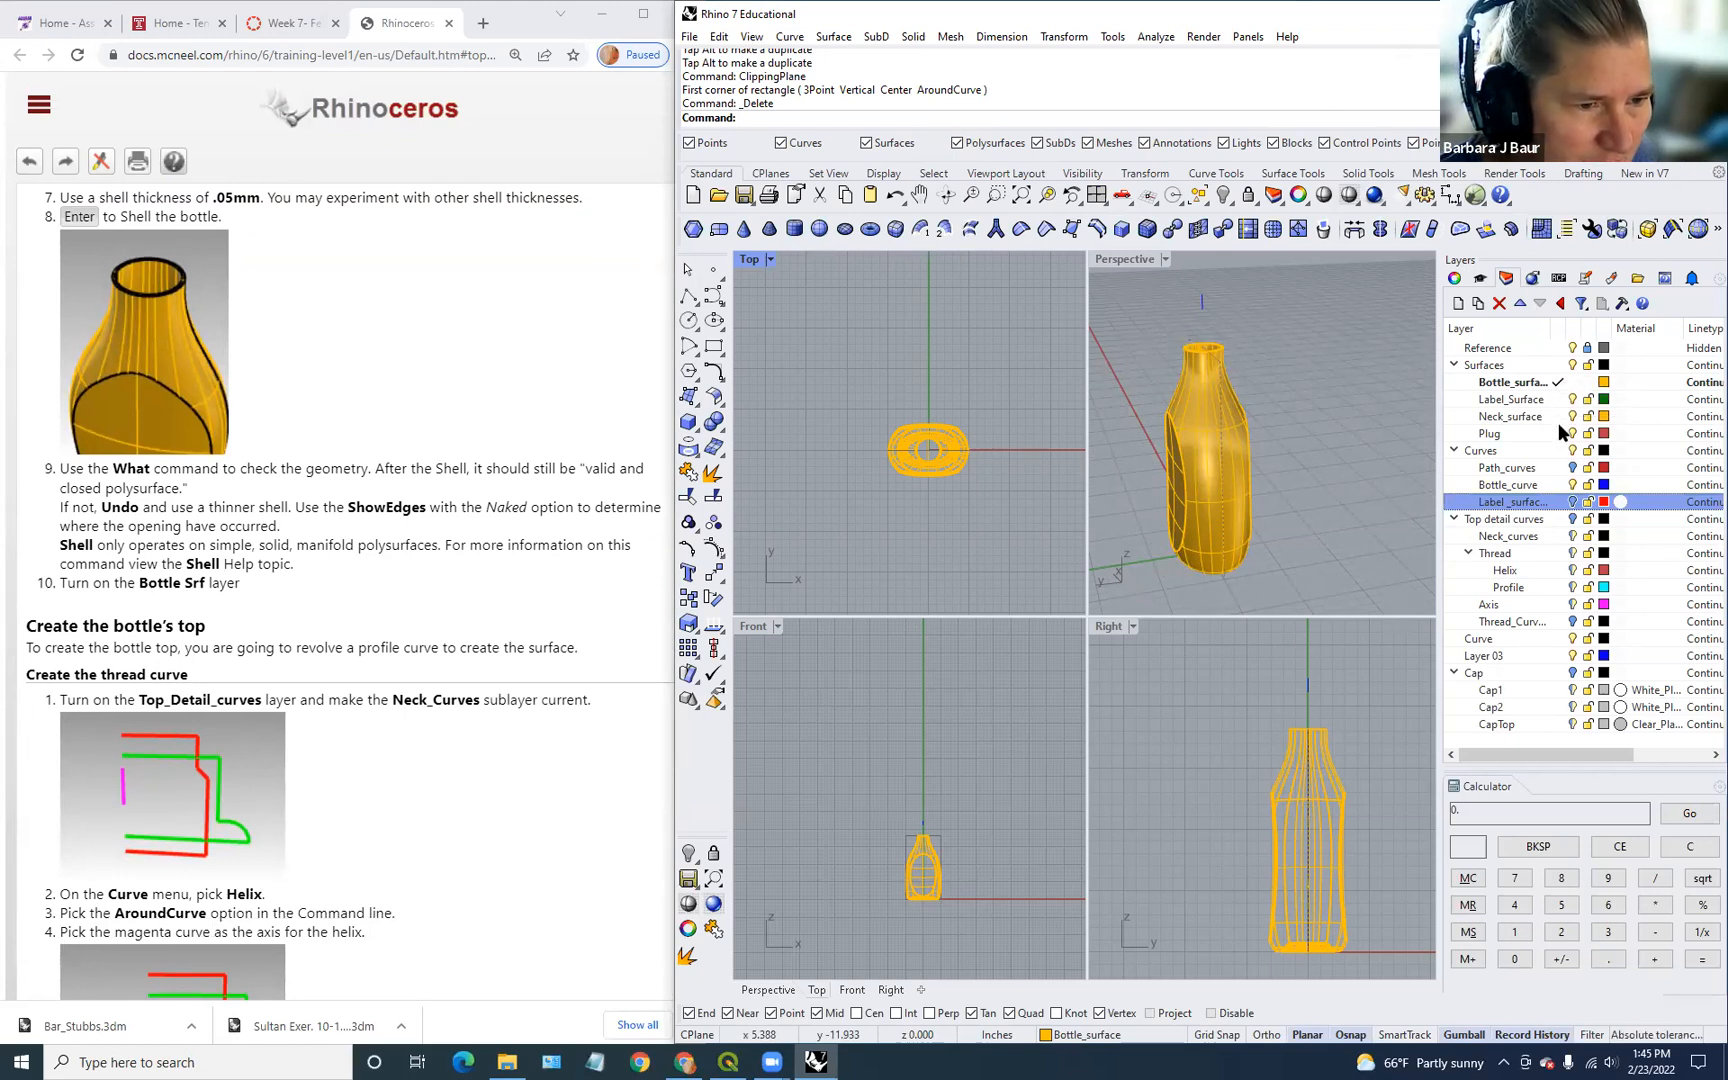
Step: Make Top detail curves the current layer and hide the bottle Surfaces layer
{"action": "left_click", "coordinate": [1558, 516]}
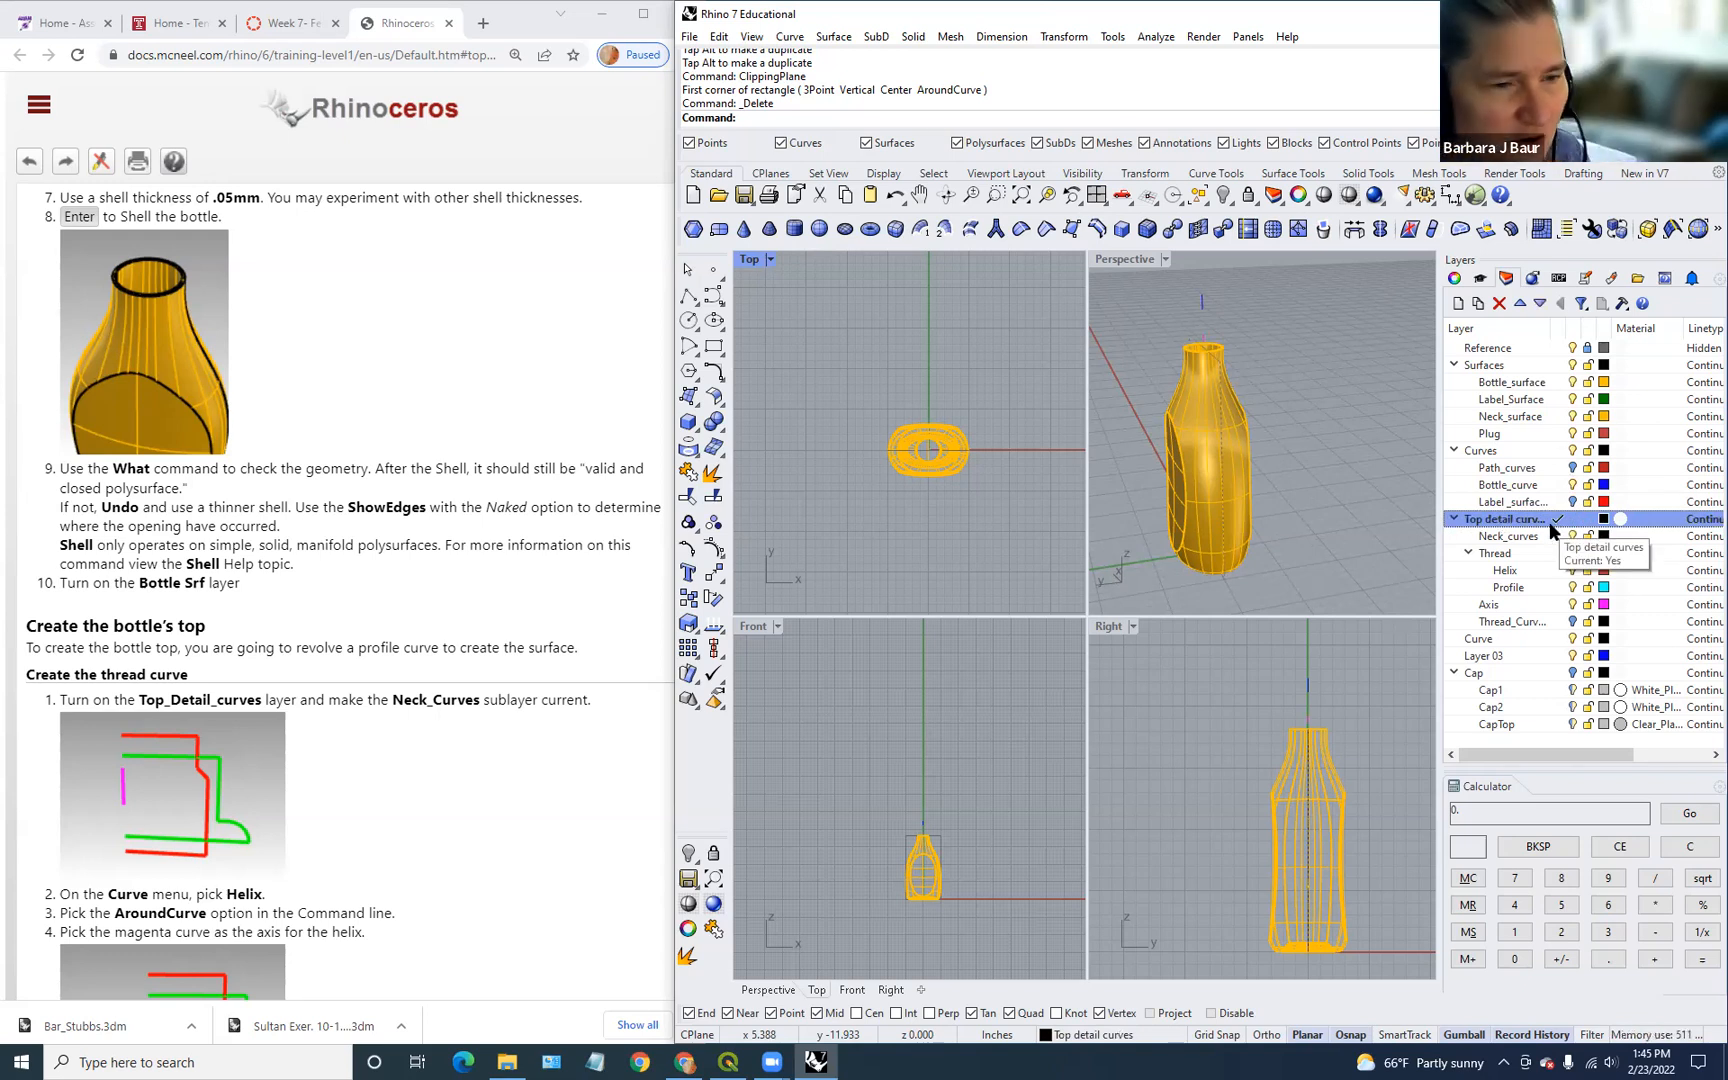
{"action": "left_click", "coordinate": [1572, 364]}
{"action": "left_click", "coordinate": [1284, 471]}
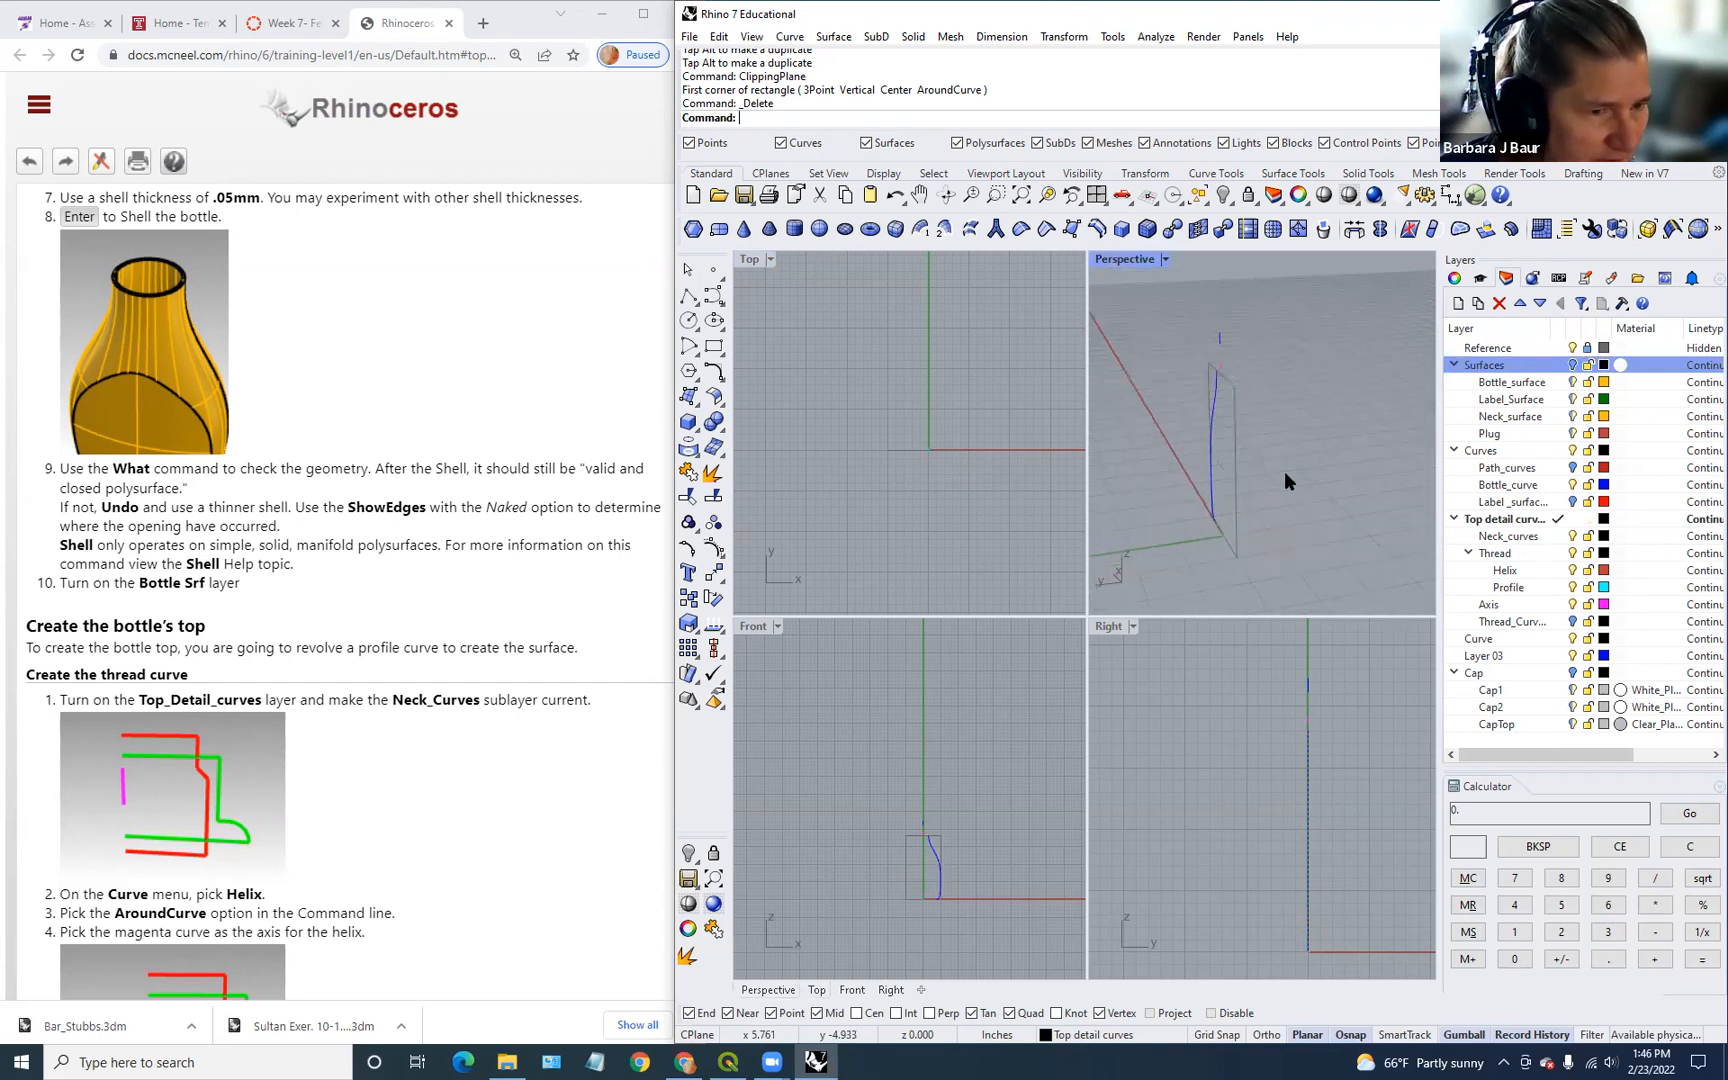
{"action": "scroll", "coordinate": [1245, 508], "scroll_direction": "down", "scroll_amount": 2}
{"action": "scroll", "coordinate": [930, 830], "scroll_direction": "up", "scroll_amount": 7}
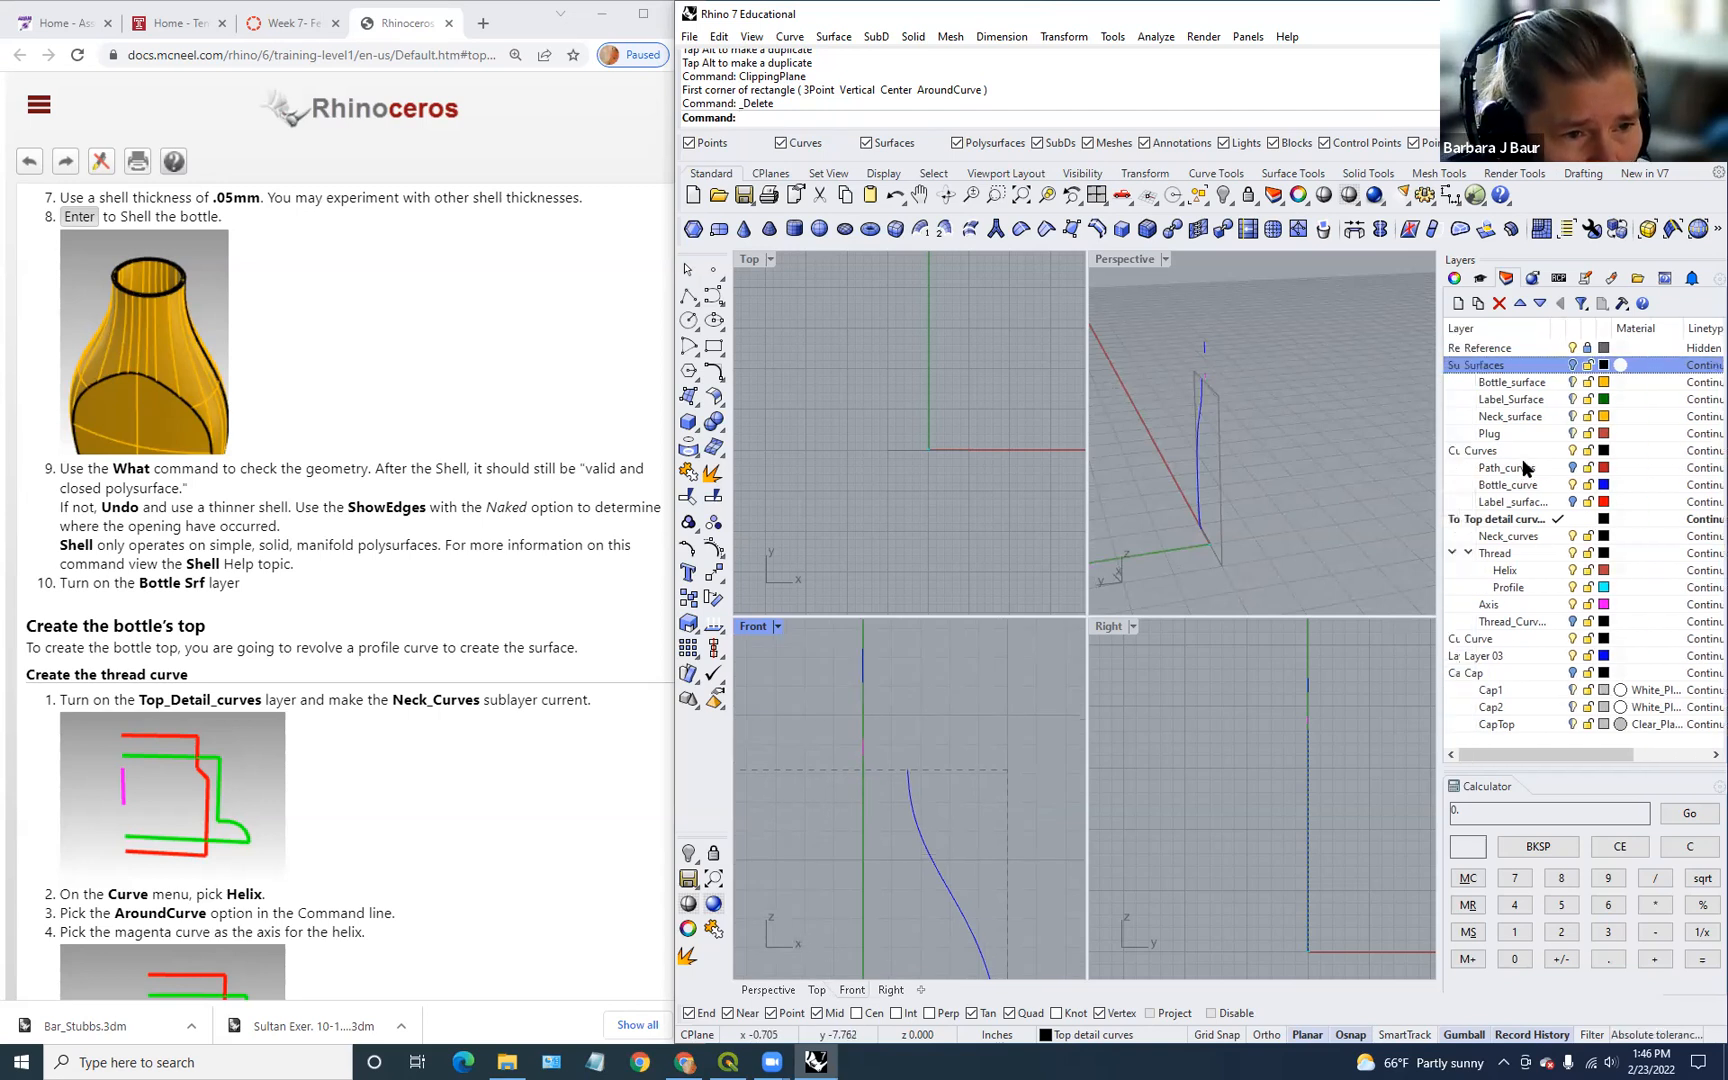
Step: Show the Path_curves layer, hide the label surface curves, and show the bottle surfaces again
{"action": "left_click", "coordinate": [1572, 468]}
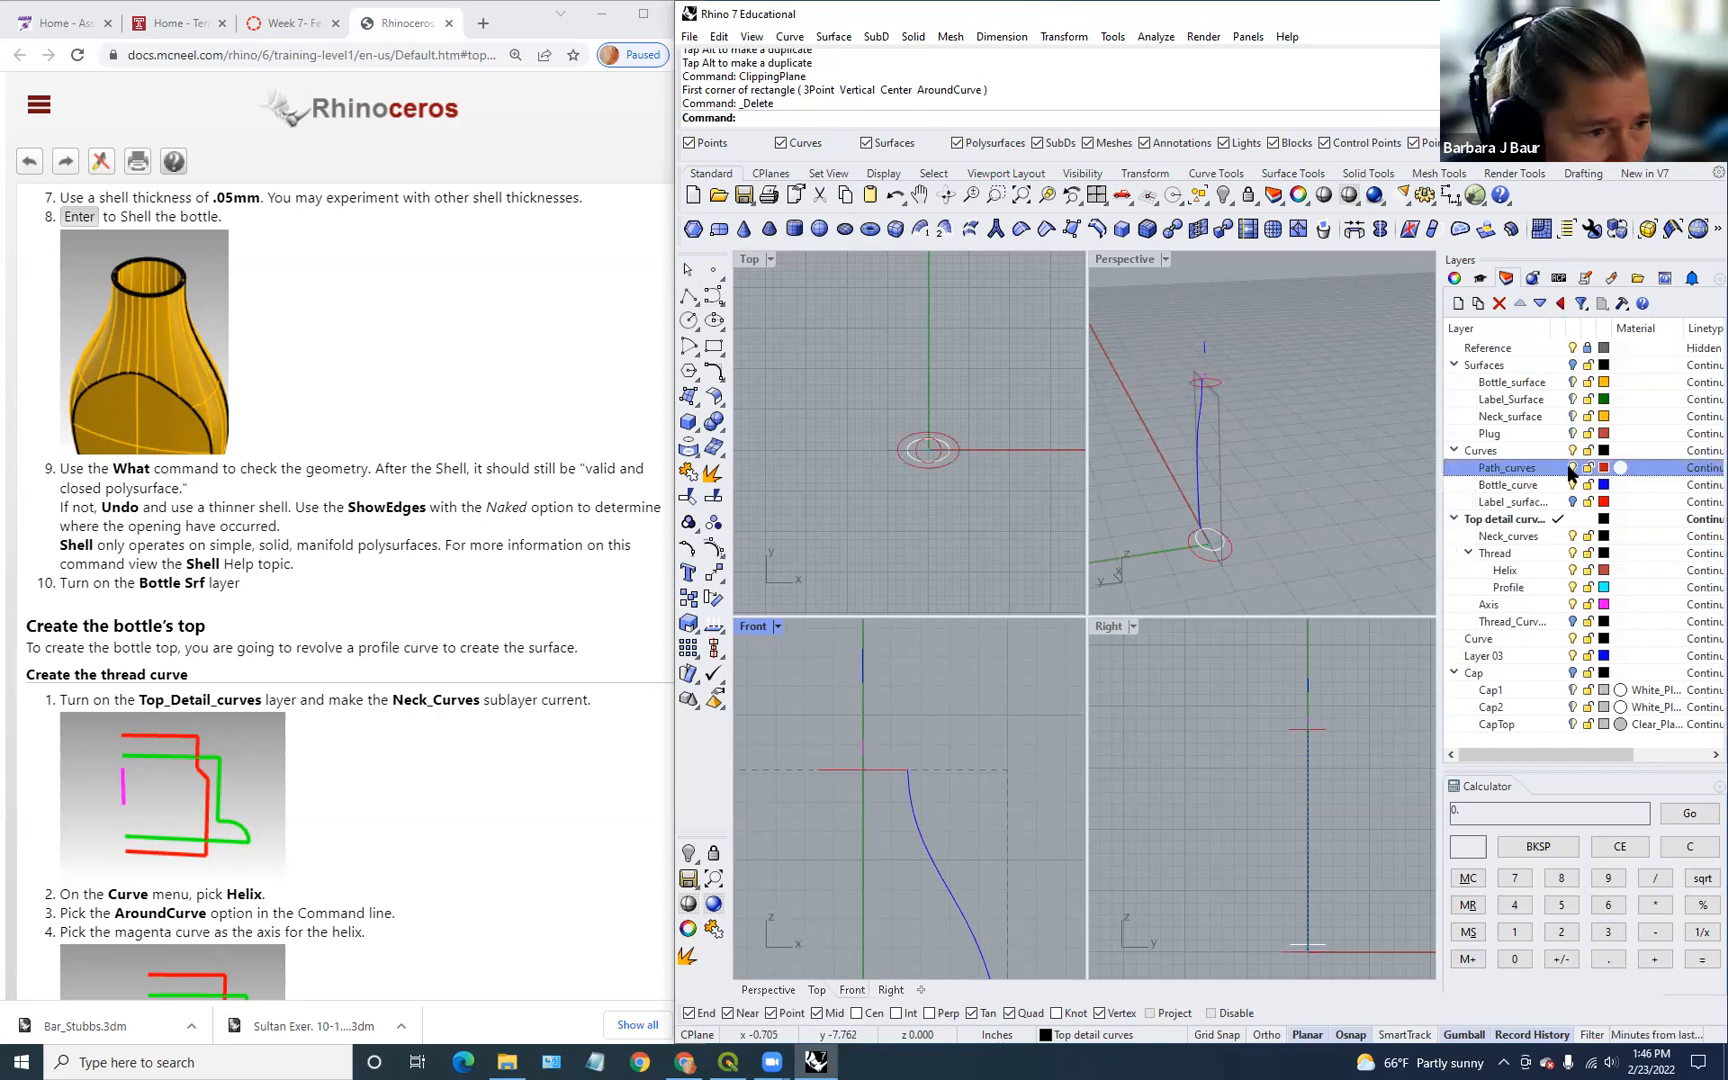
{"action": "left_click", "coordinate": [1573, 502]}
{"action": "left_click", "coordinate": [1573, 502]}
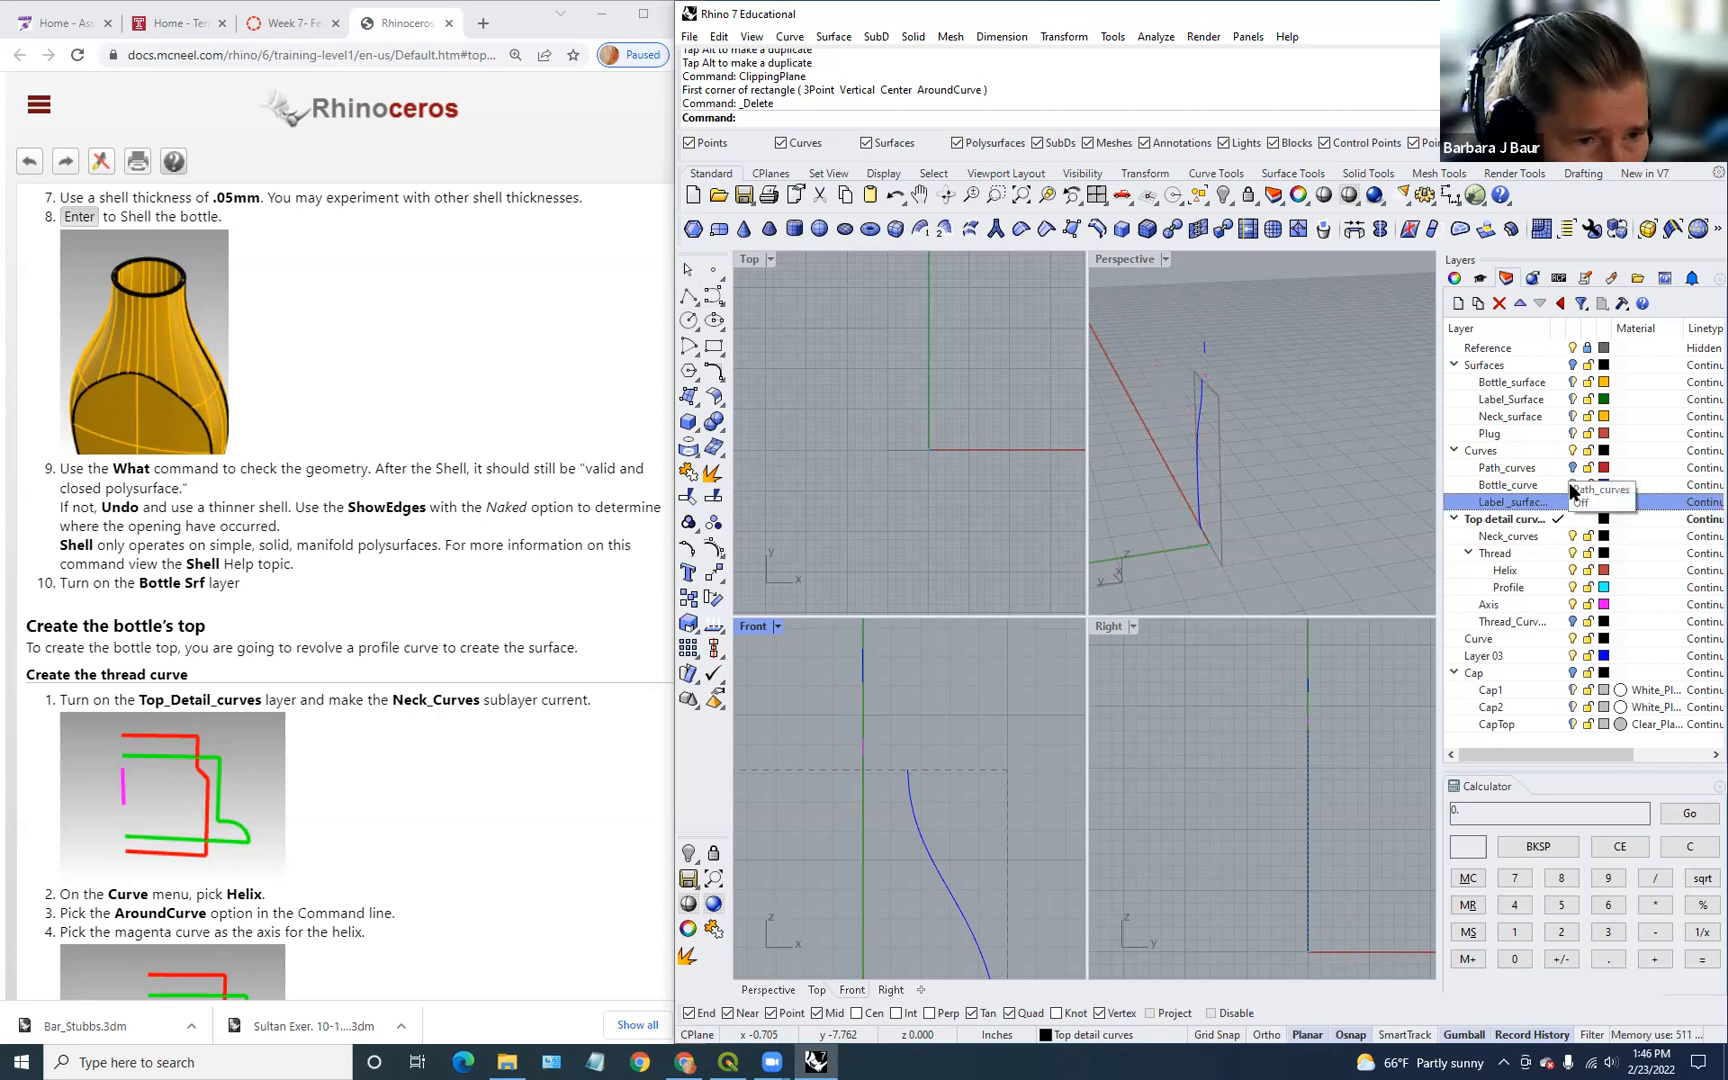
{"action": "scroll", "coordinate": [906, 822], "scroll_direction": "down", "scroll_amount": 2}
{"action": "scroll", "coordinate": [900, 805], "scroll_direction": "up", "scroll_amount": 2}
{"action": "scroll", "coordinate": [1180, 513], "scroll_direction": "down", "scroll_amount": 2}
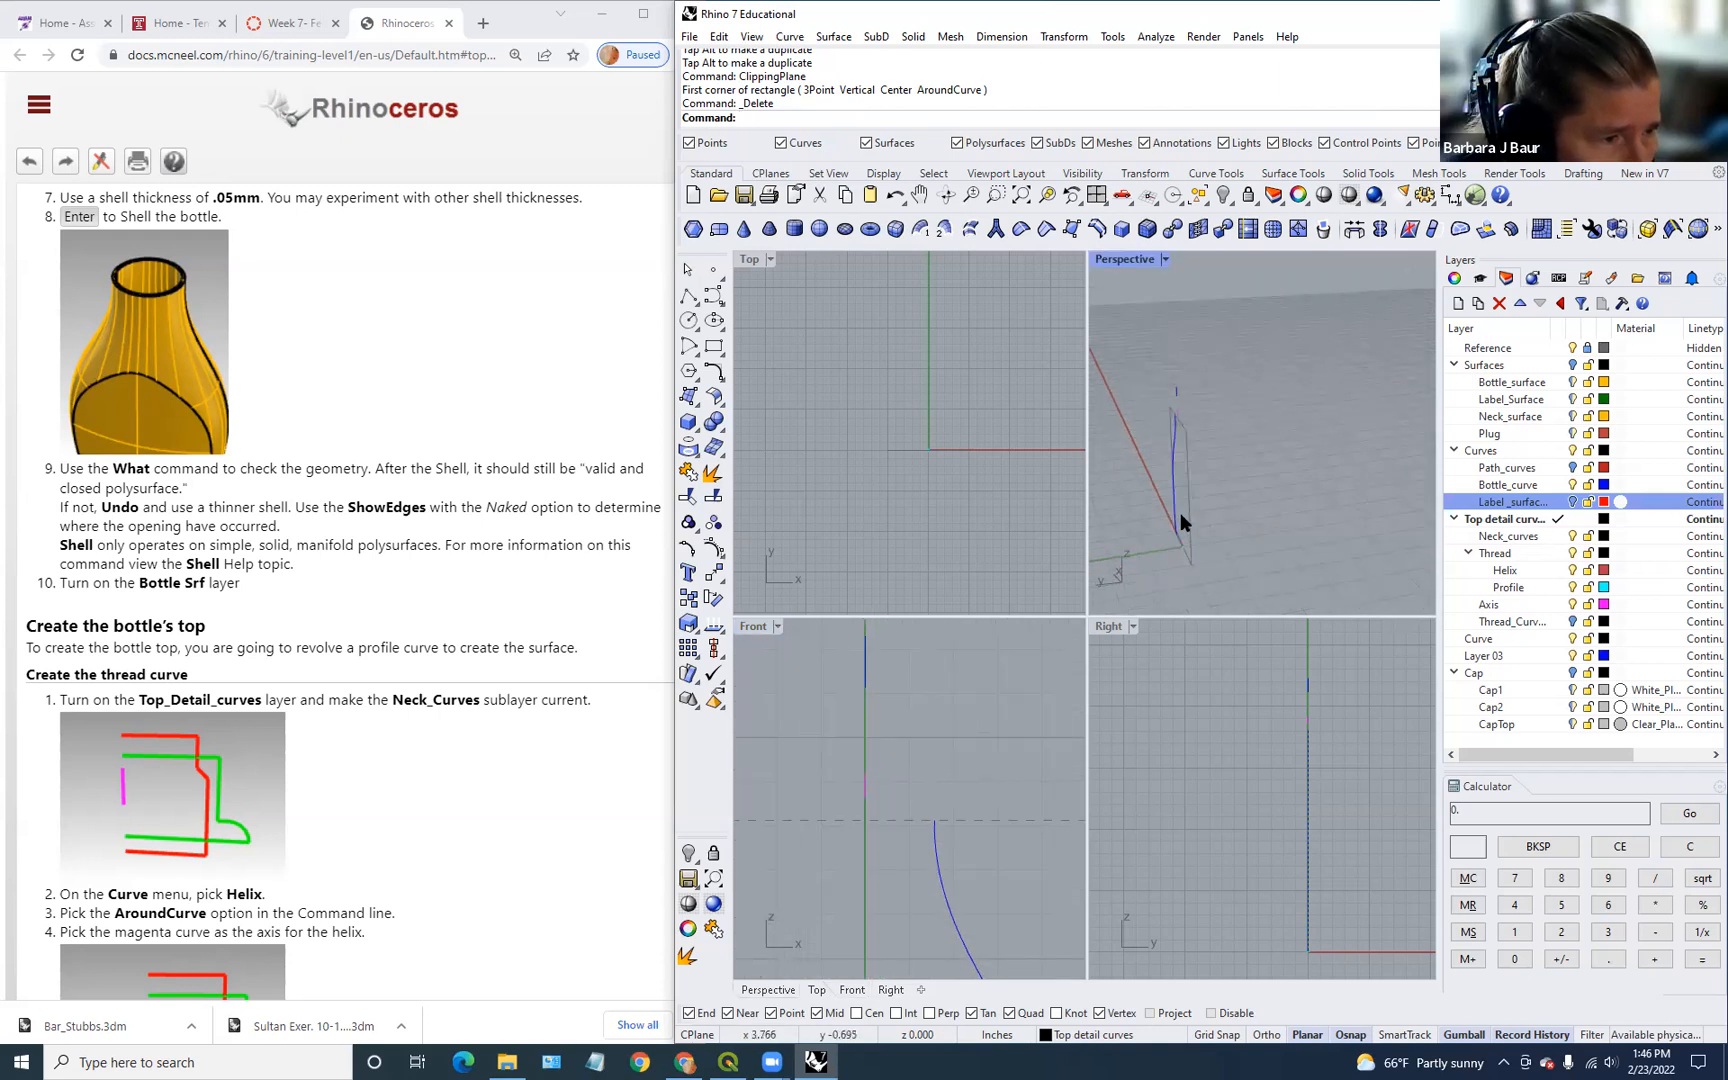
{"action": "scroll", "coordinate": [1180, 513], "scroll_direction": "up", "scroll_amount": 1}
{"action": "left_click", "coordinate": [1572, 365]}
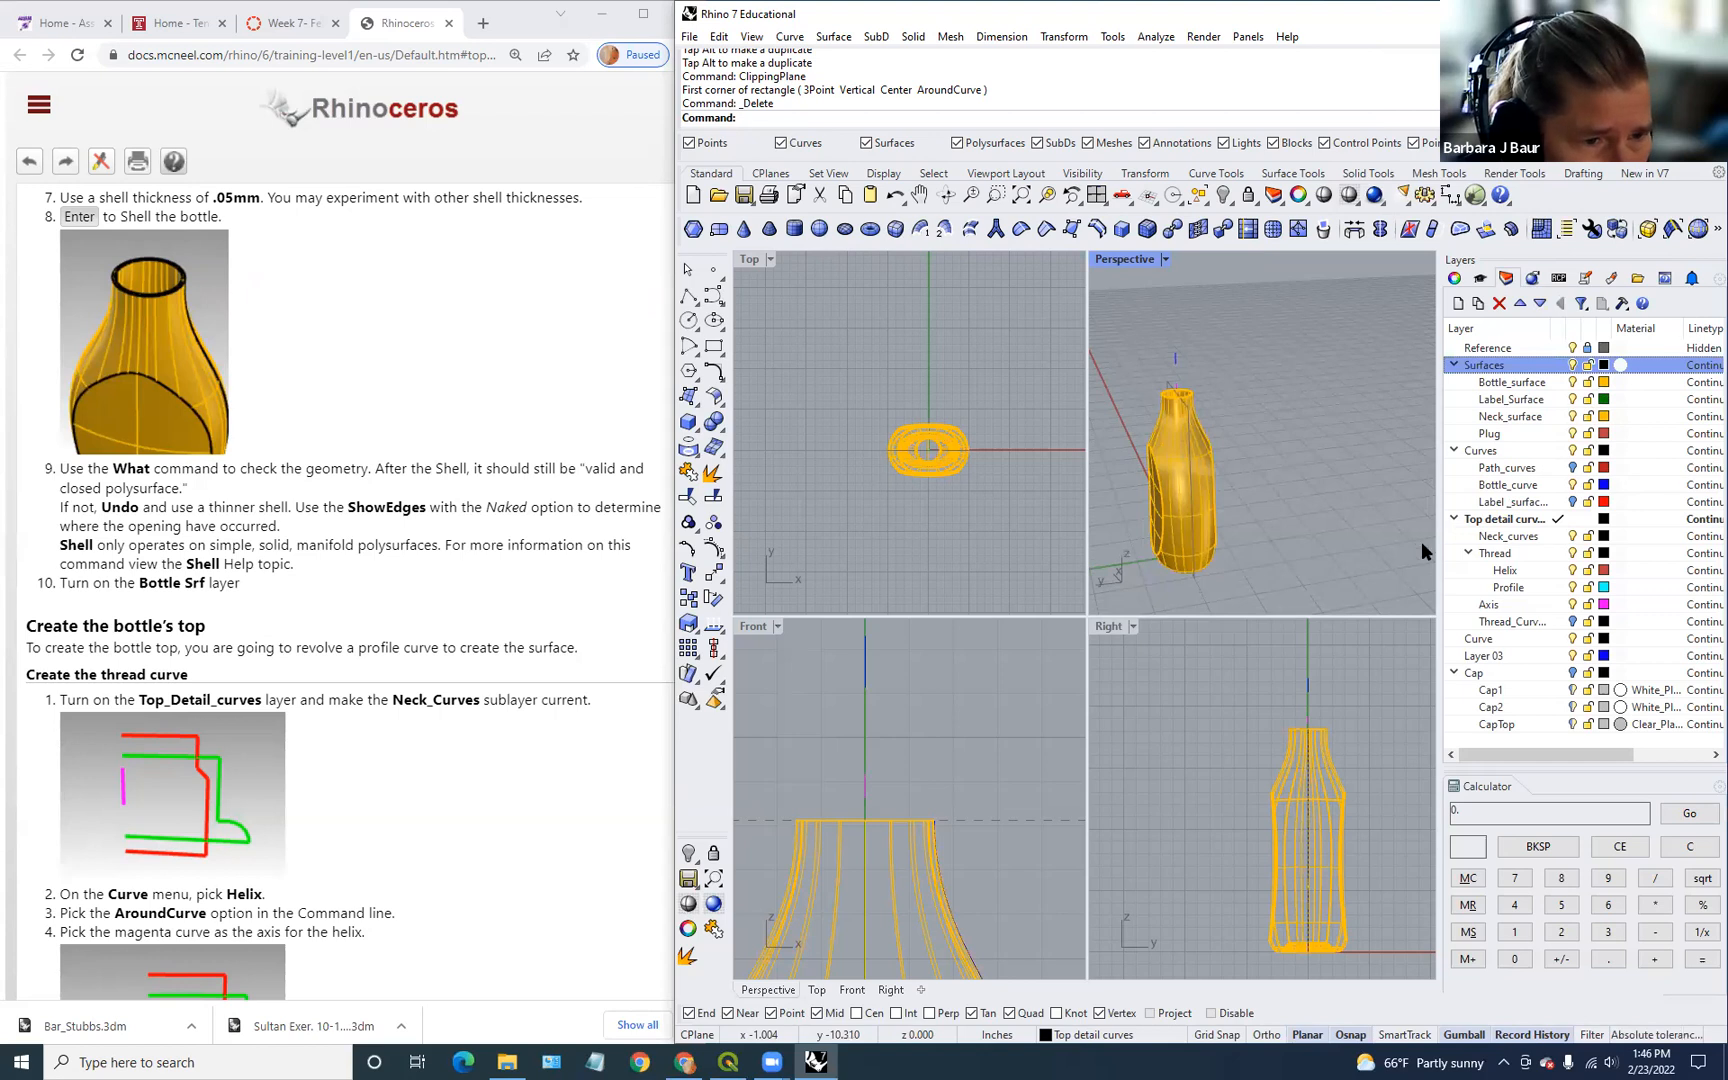
{"action": "scroll", "coordinate": [966, 727], "scroll_direction": "down", "scroll_amount": 4}
{"action": "scroll", "coordinate": [969, 738], "scroll_direction": "up", "scroll_amount": 4}
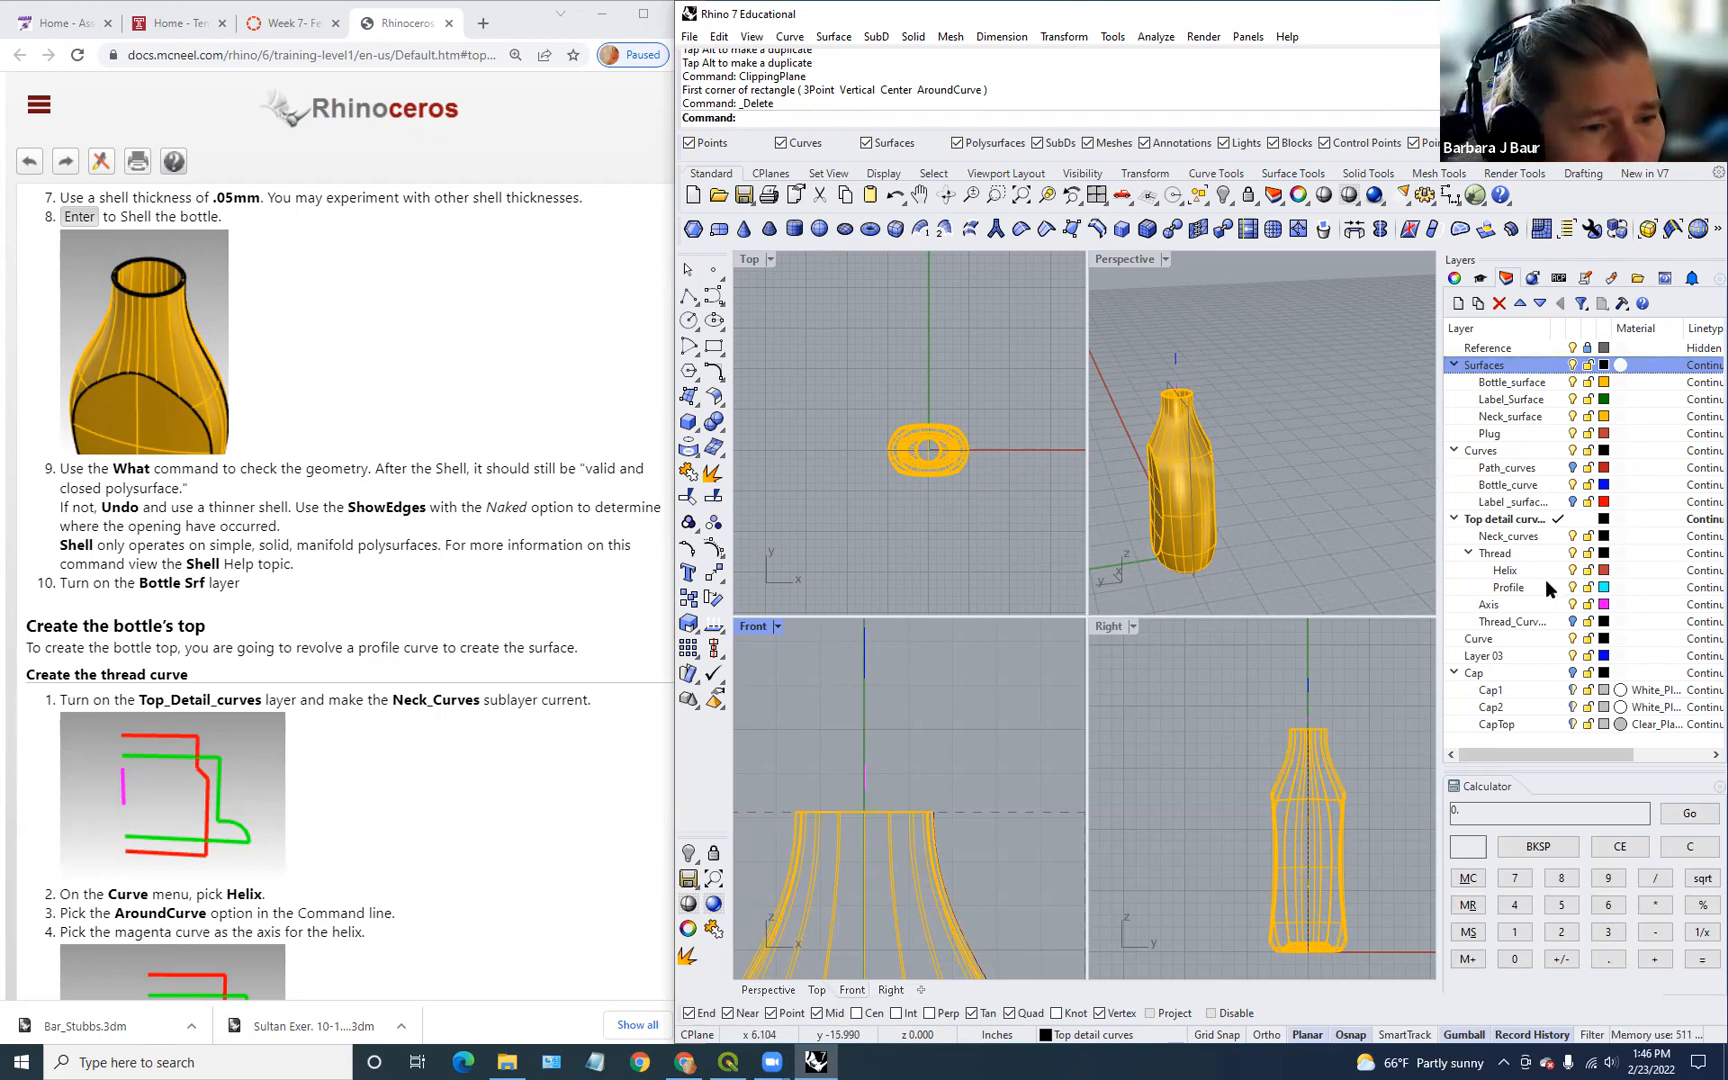
Step: Hide the Surfaces and Curves layers
{"action": "left_click", "coordinate": [1572, 624]}
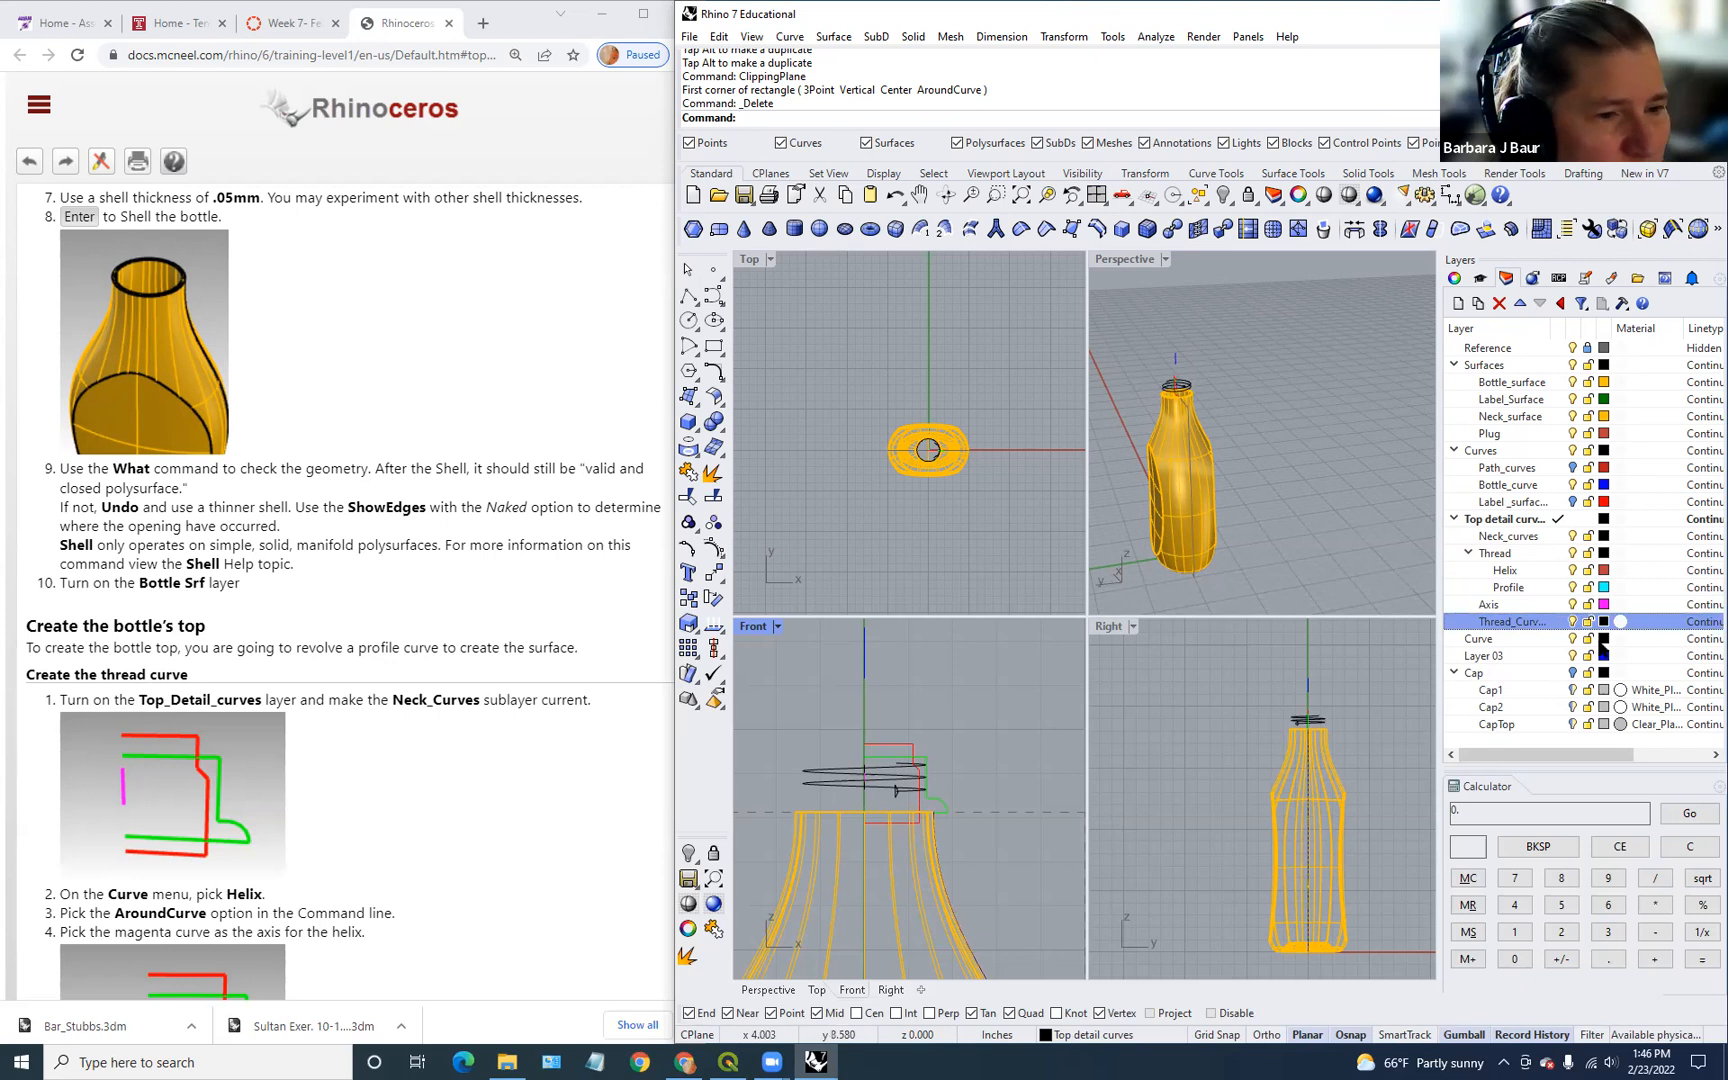
{"action": "left_click", "coordinate": [1570, 367]}
{"action": "left_click", "coordinate": [1572, 365]}
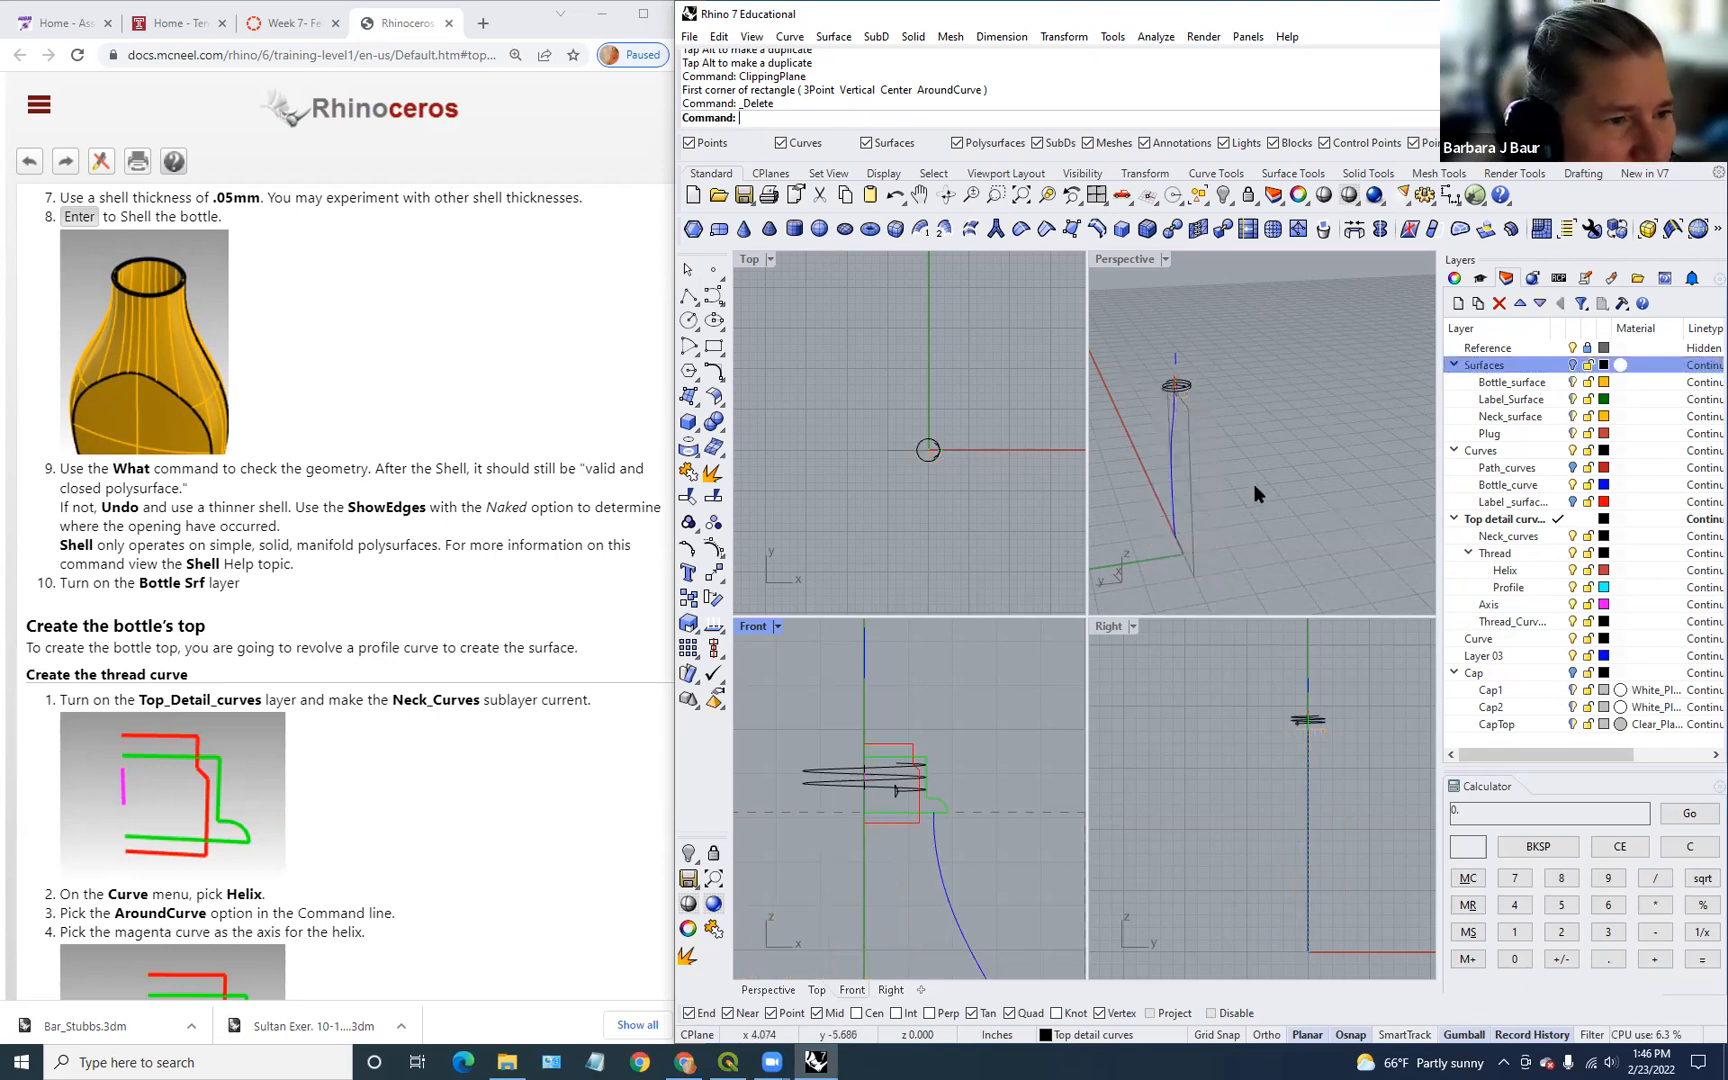
{"action": "left_click", "coordinate": [1572, 451]}
{"action": "left_click", "coordinate": [1572, 451]}
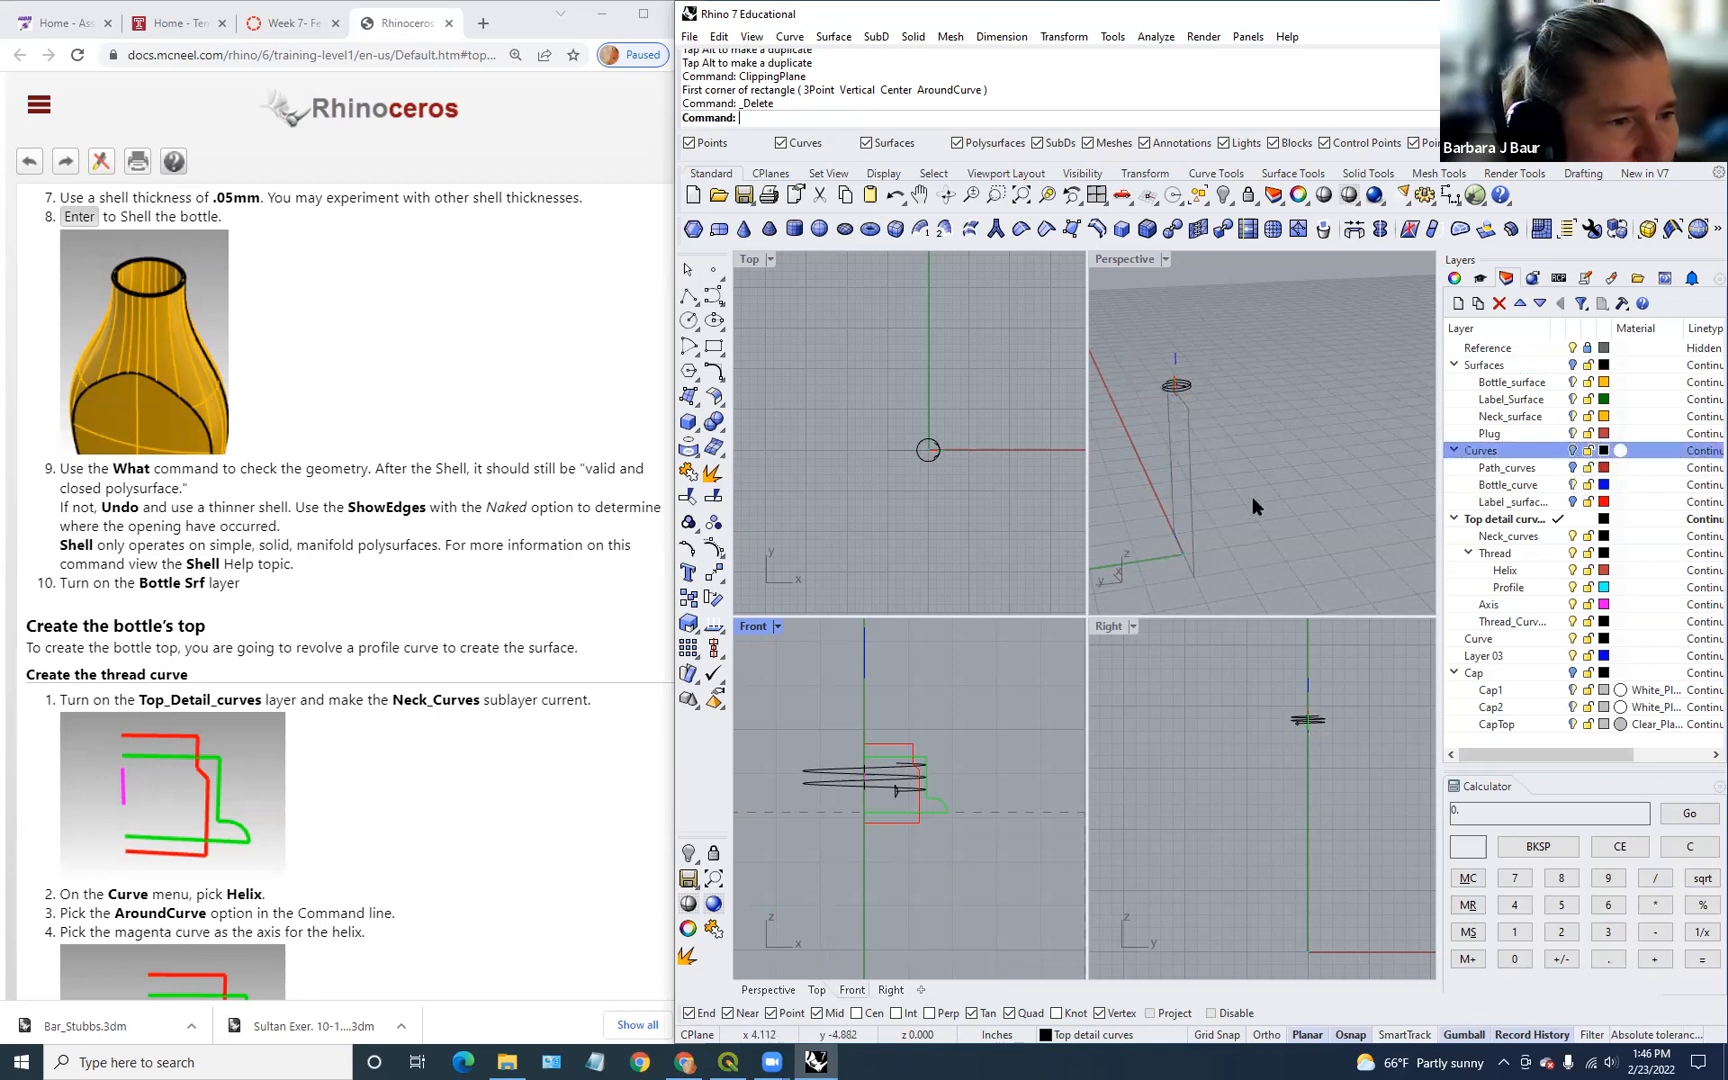
Step: Make Neck_curves the current layer
{"action": "right_click_drag", "start_coordinate": [1037, 489], "coordinate": [971, 494]}
{"action": "scroll", "coordinate": [495, 774], "scroll_direction": "down", "scroll_amount": 3}
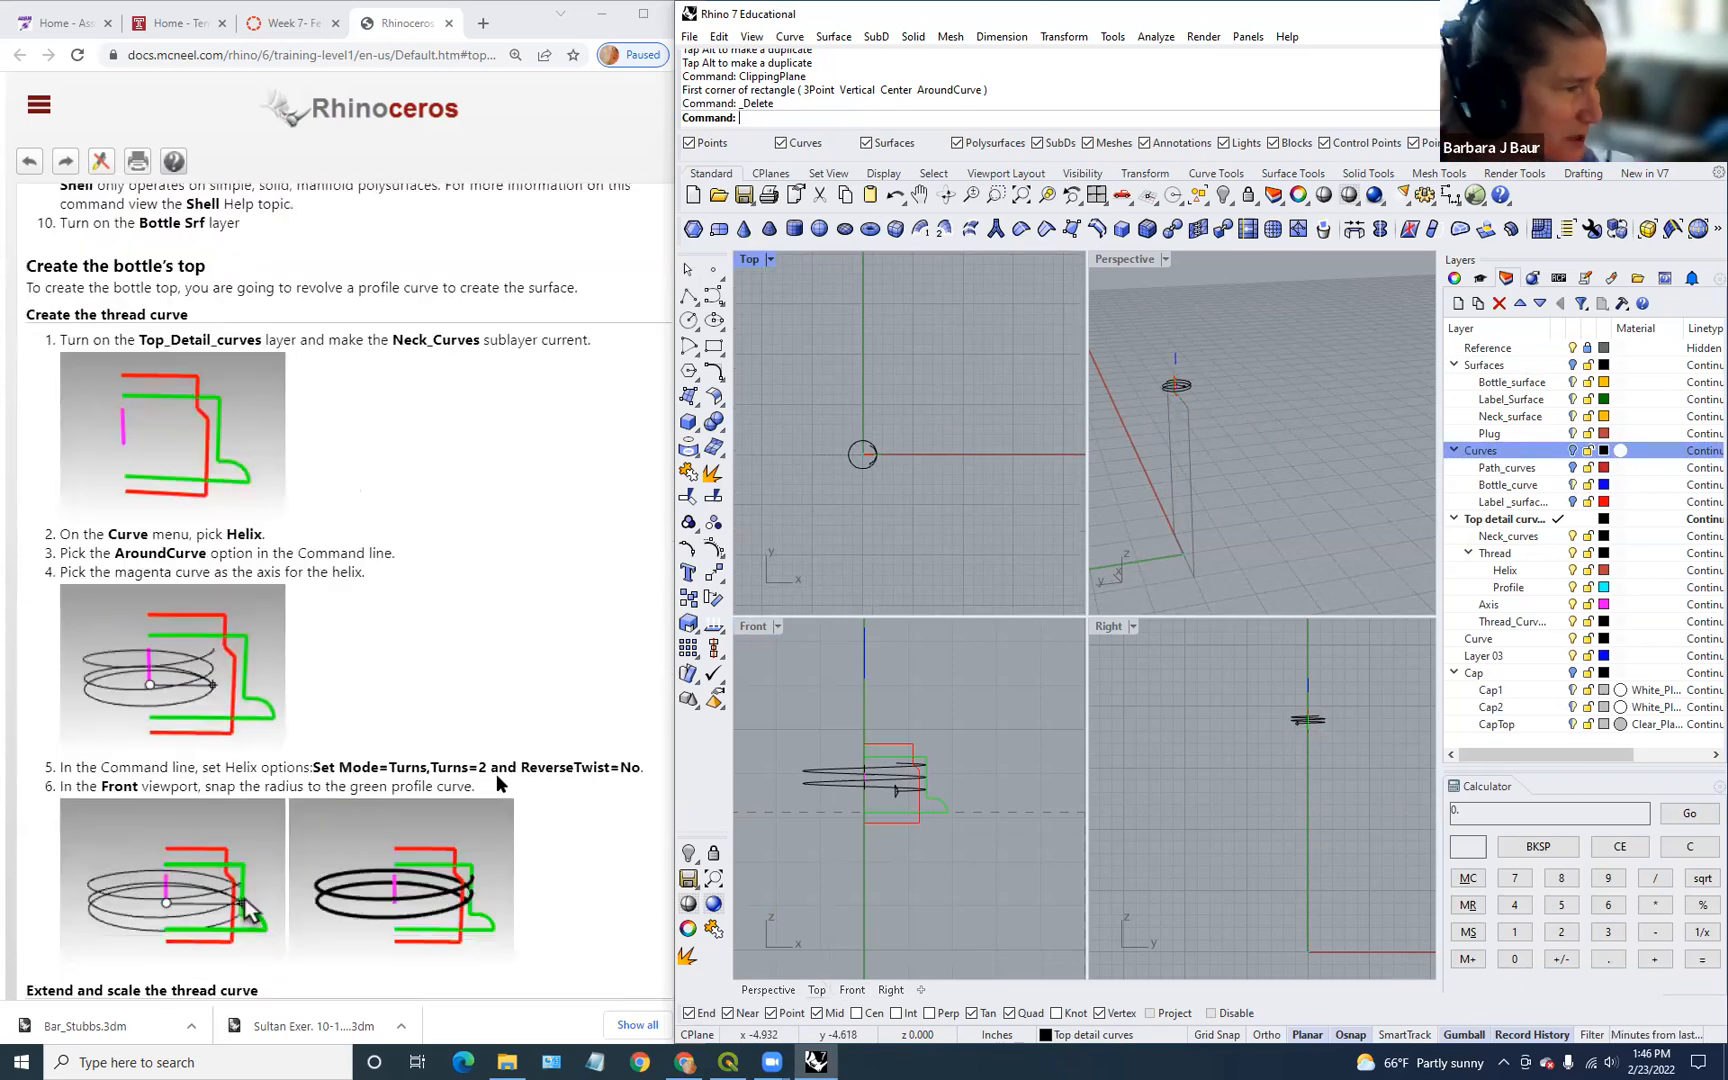
{"action": "scroll", "coordinate": [491, 784], "scroll_direction": "up", "scroll_amount": 3}
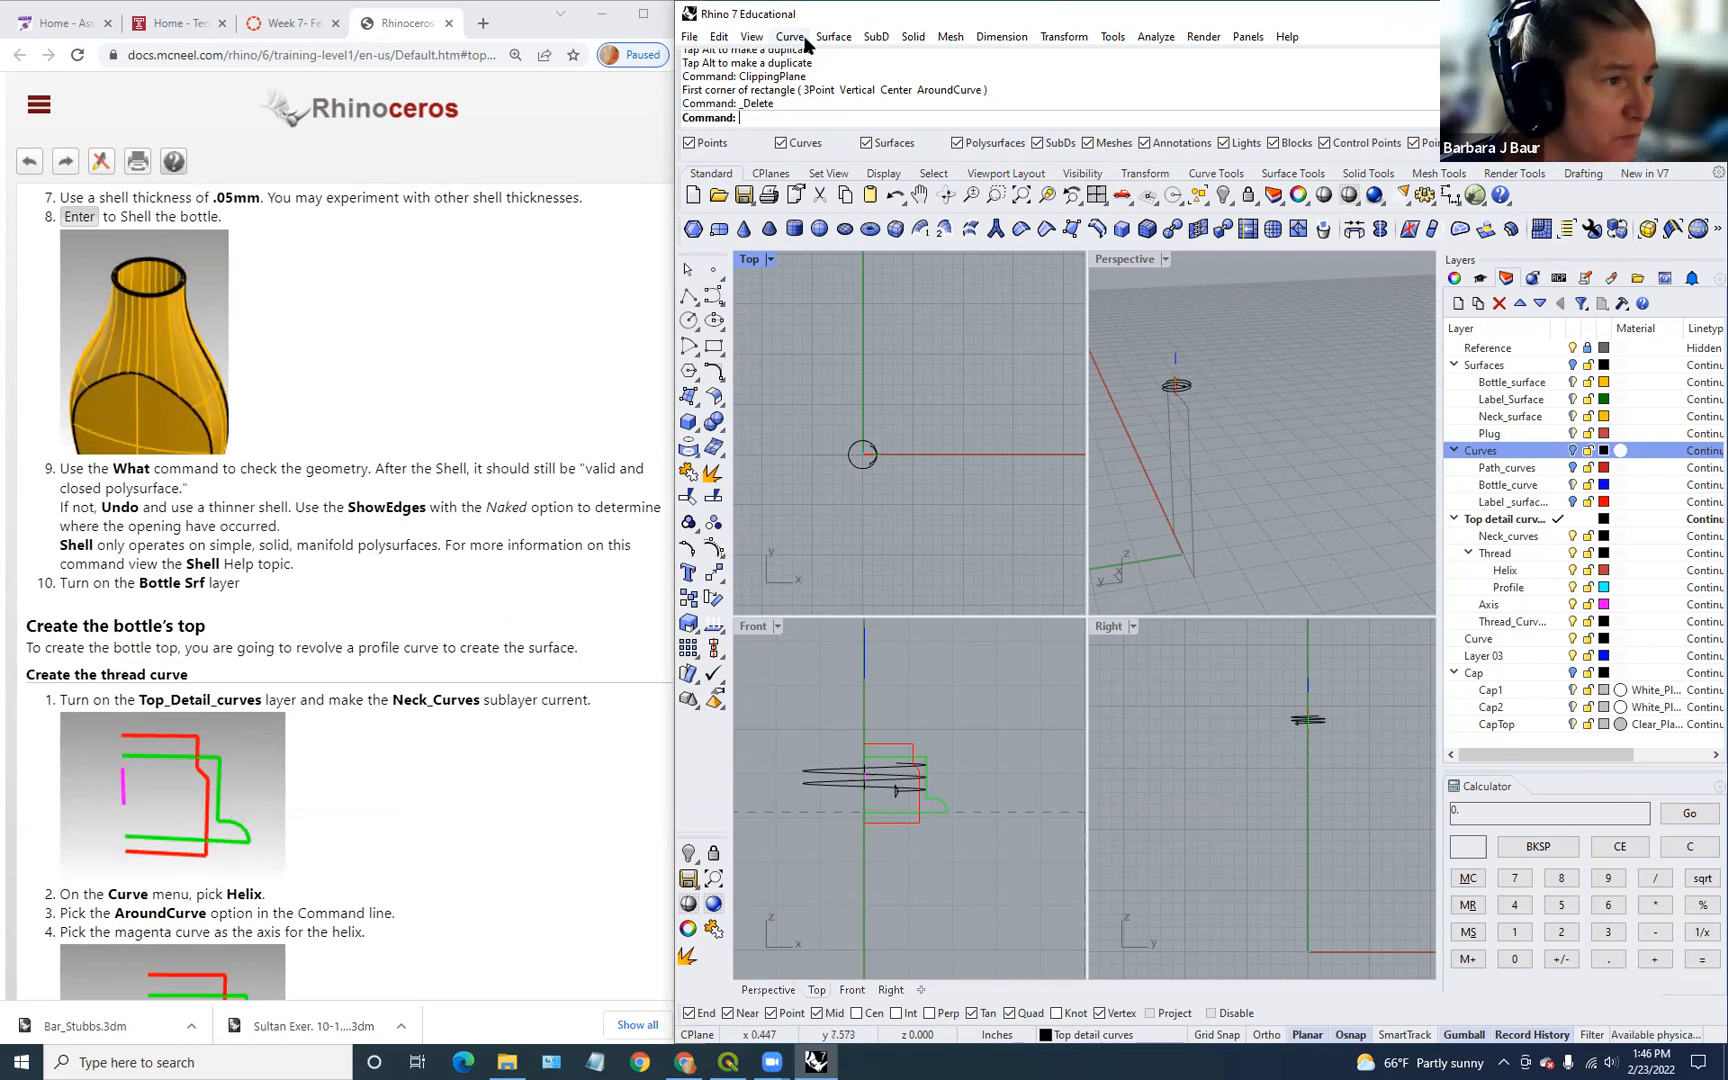
{"action": "scroll", "coordinate": [502, 731], "scroll_direction": "down", "scroll_amount": 2}
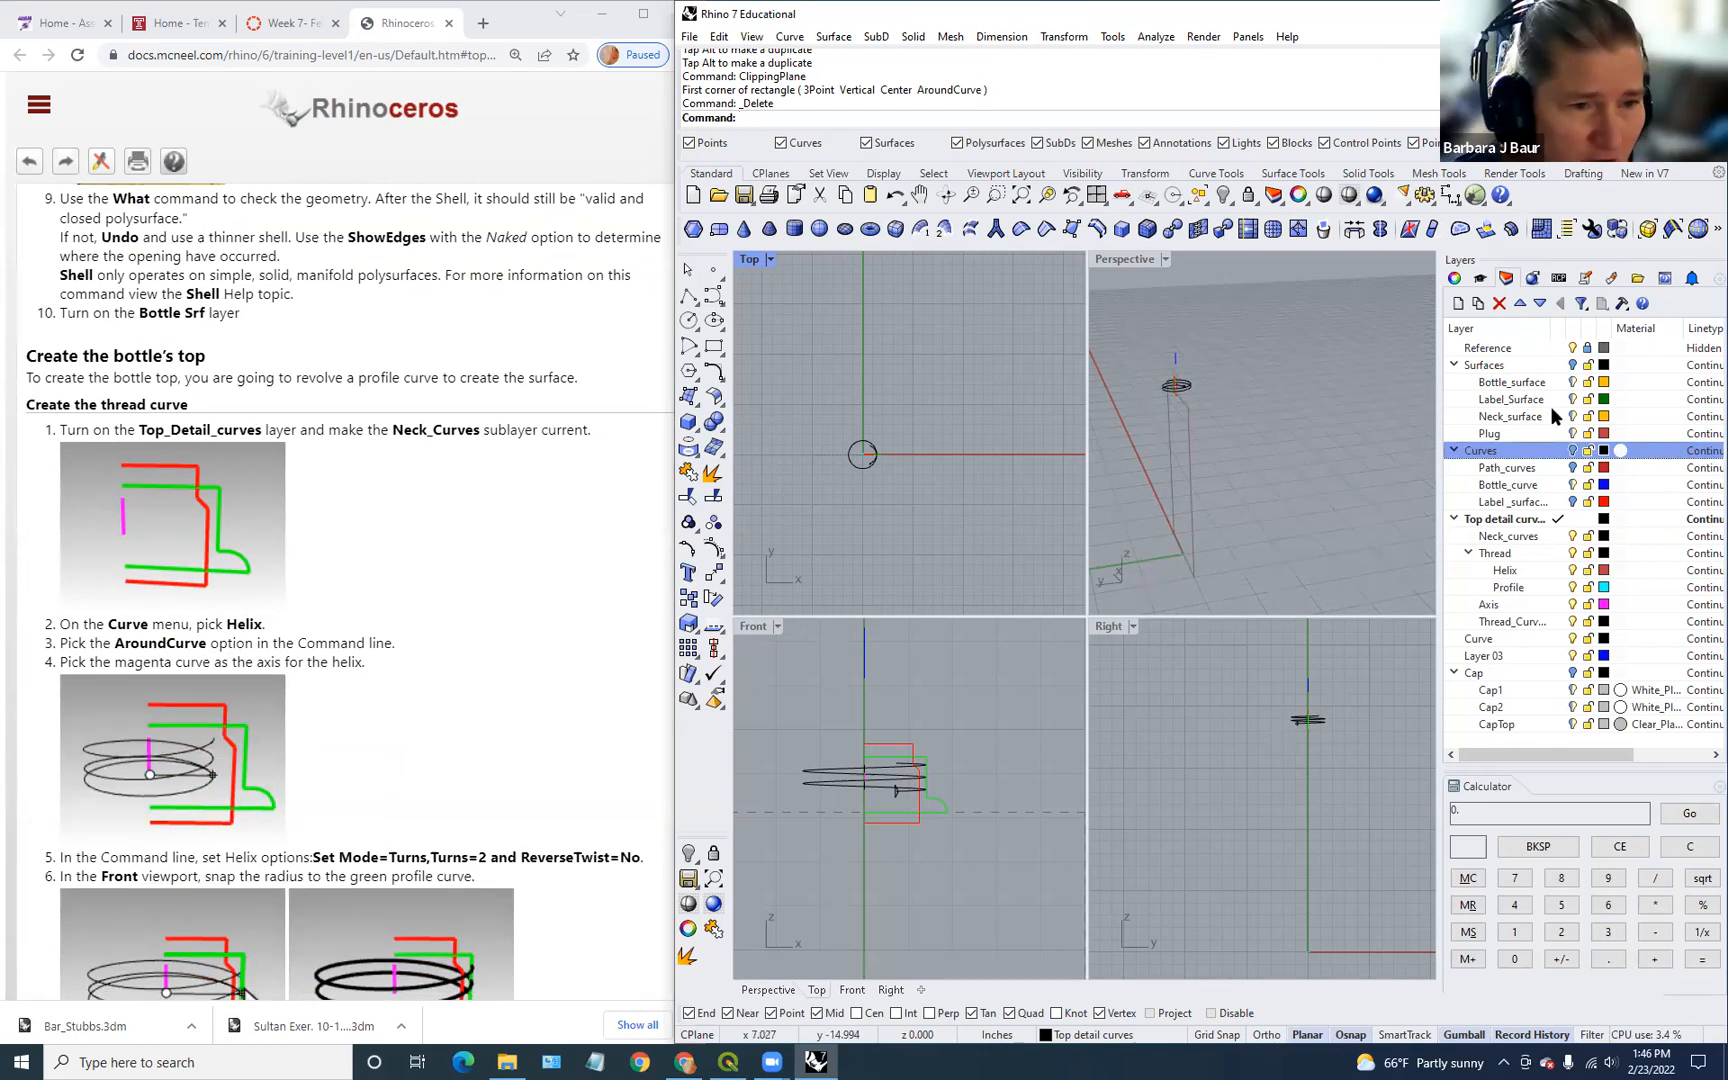
{"action": "left_click", "coordinate": [1561, 536]}
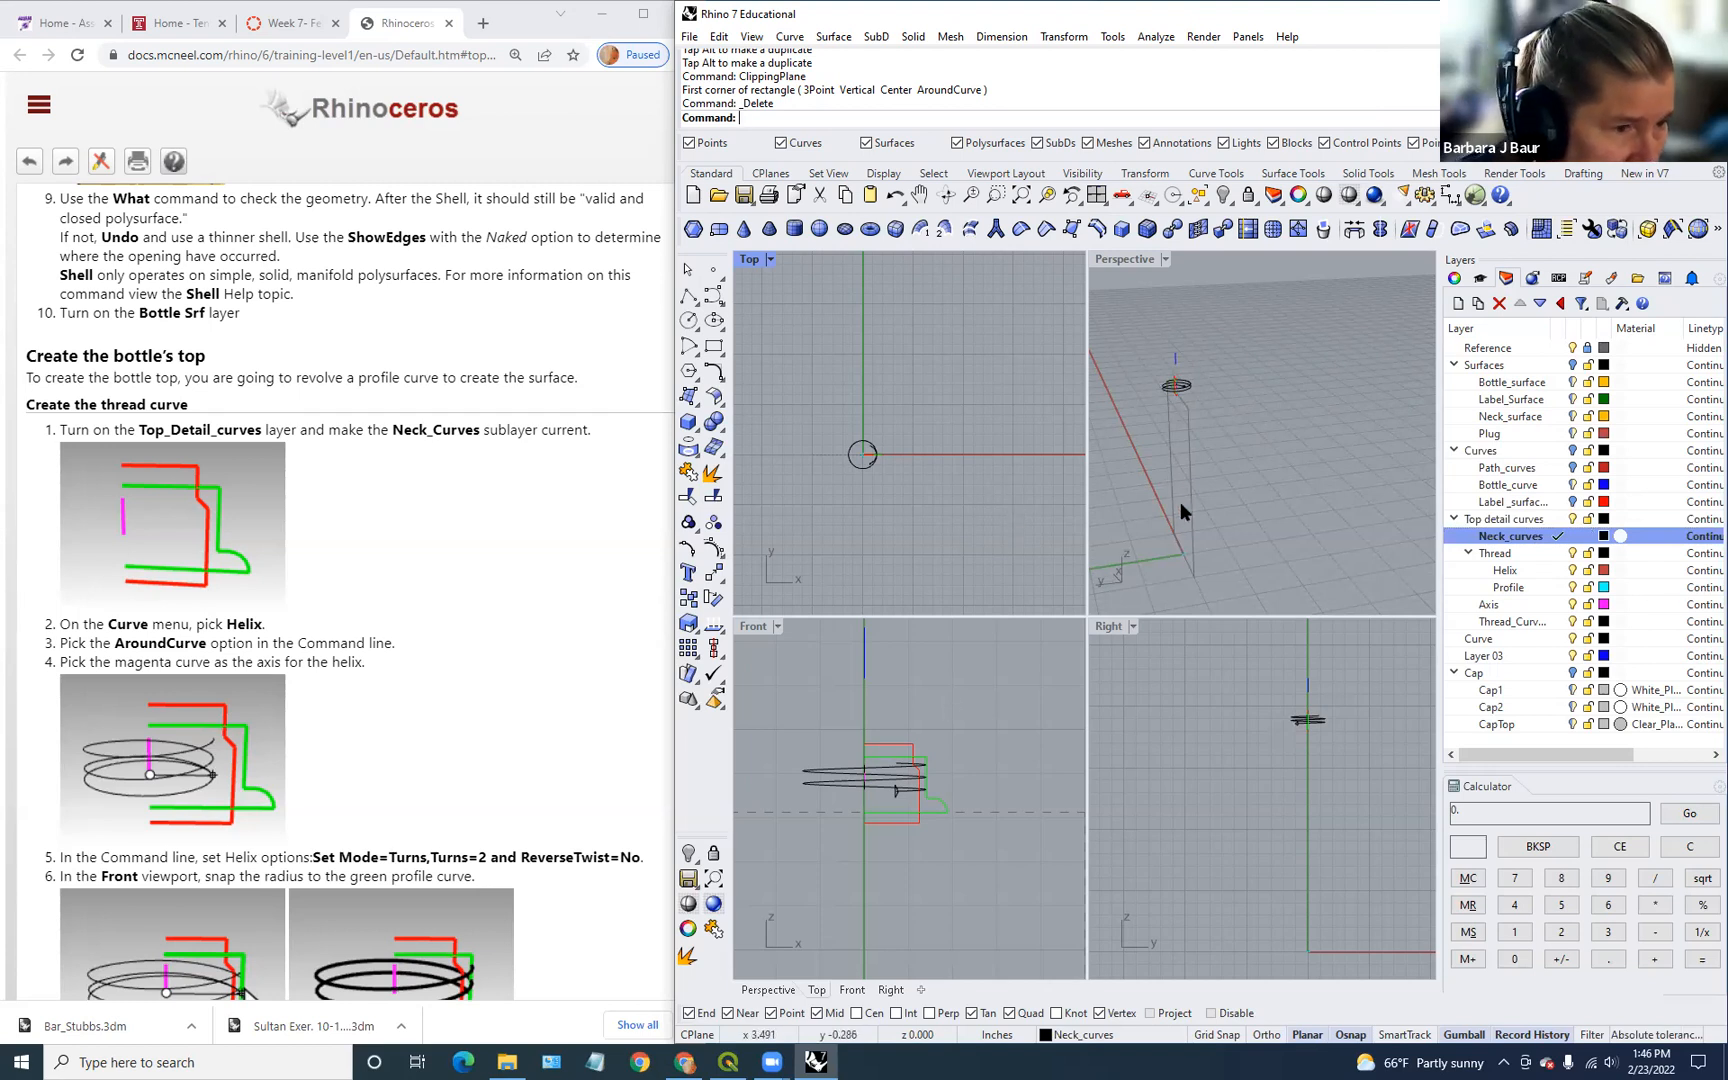
Step: Hide the existing helix and the small closed curve in Top view with Ctrl+H
{"action": "scroll", "coordinate": [1165, 402], "scroll_direction": "up", "scroll_amount": 6}
{"action": "scroll", "coordinate": [1165, 402], "scroll_direction": "up", "scroll_amount": 5}
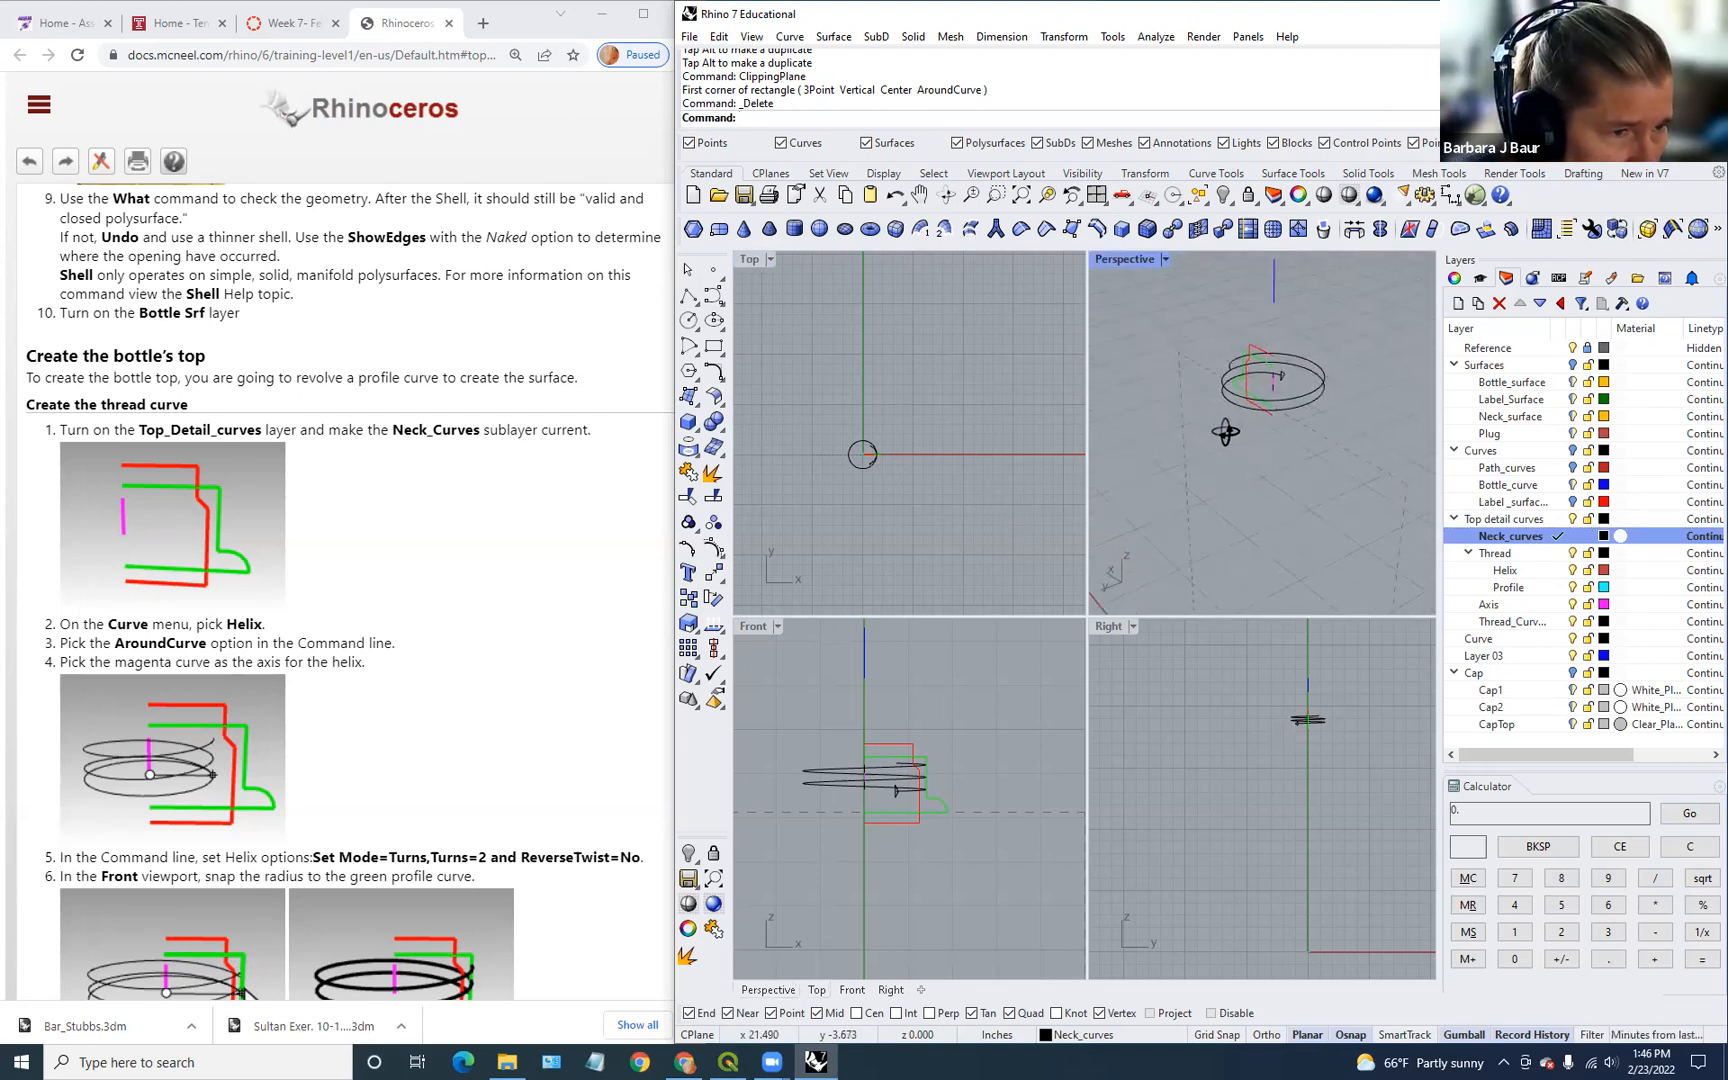
{"action": "scroll", "coordinate": [466, 654], "scroll_direction": "down", "scroll_amount": 3}
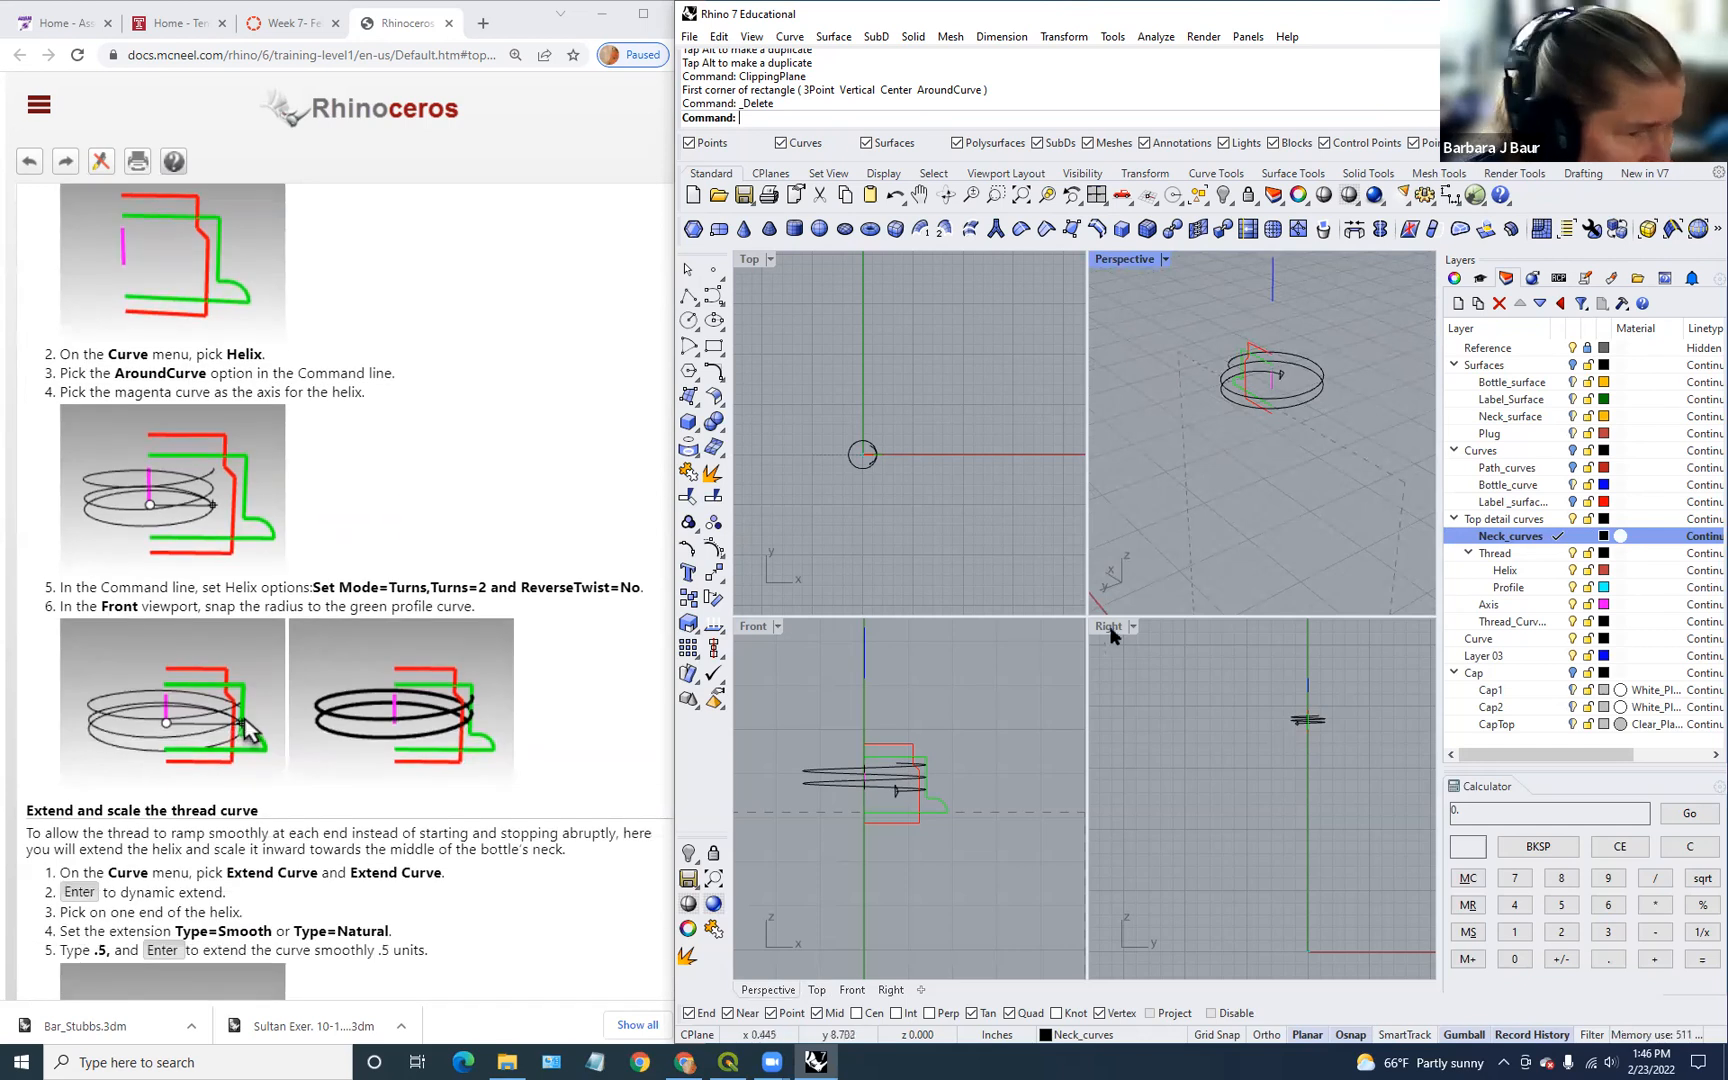
{"action": "scroll", "coordinate": [869, 462], "scroll_direction": "up", "scroll_amount": 3}
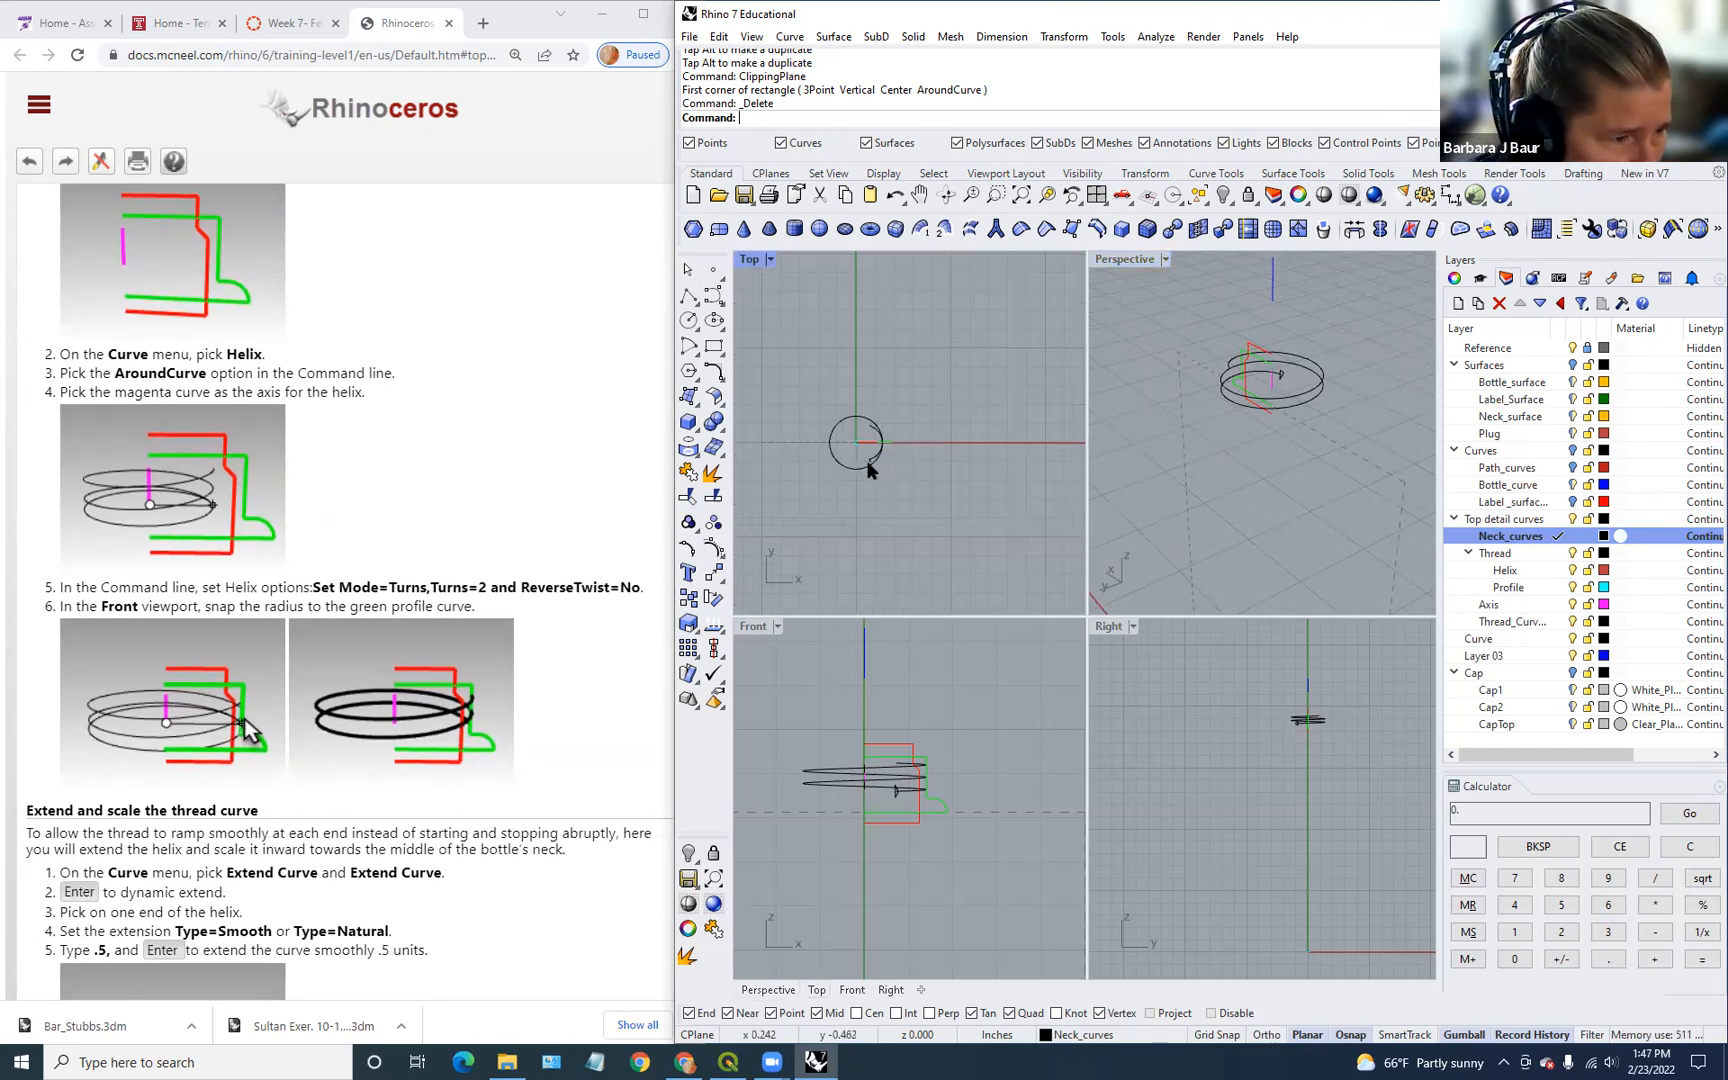
{"action": "right_click_drag", "start_coordinate": [1249, 483], "coordinate": [1150, 540]}
{"action": "scroll", "coordinate": [556, 689], "scroll_direction": "down", "scroll_amount": 3}
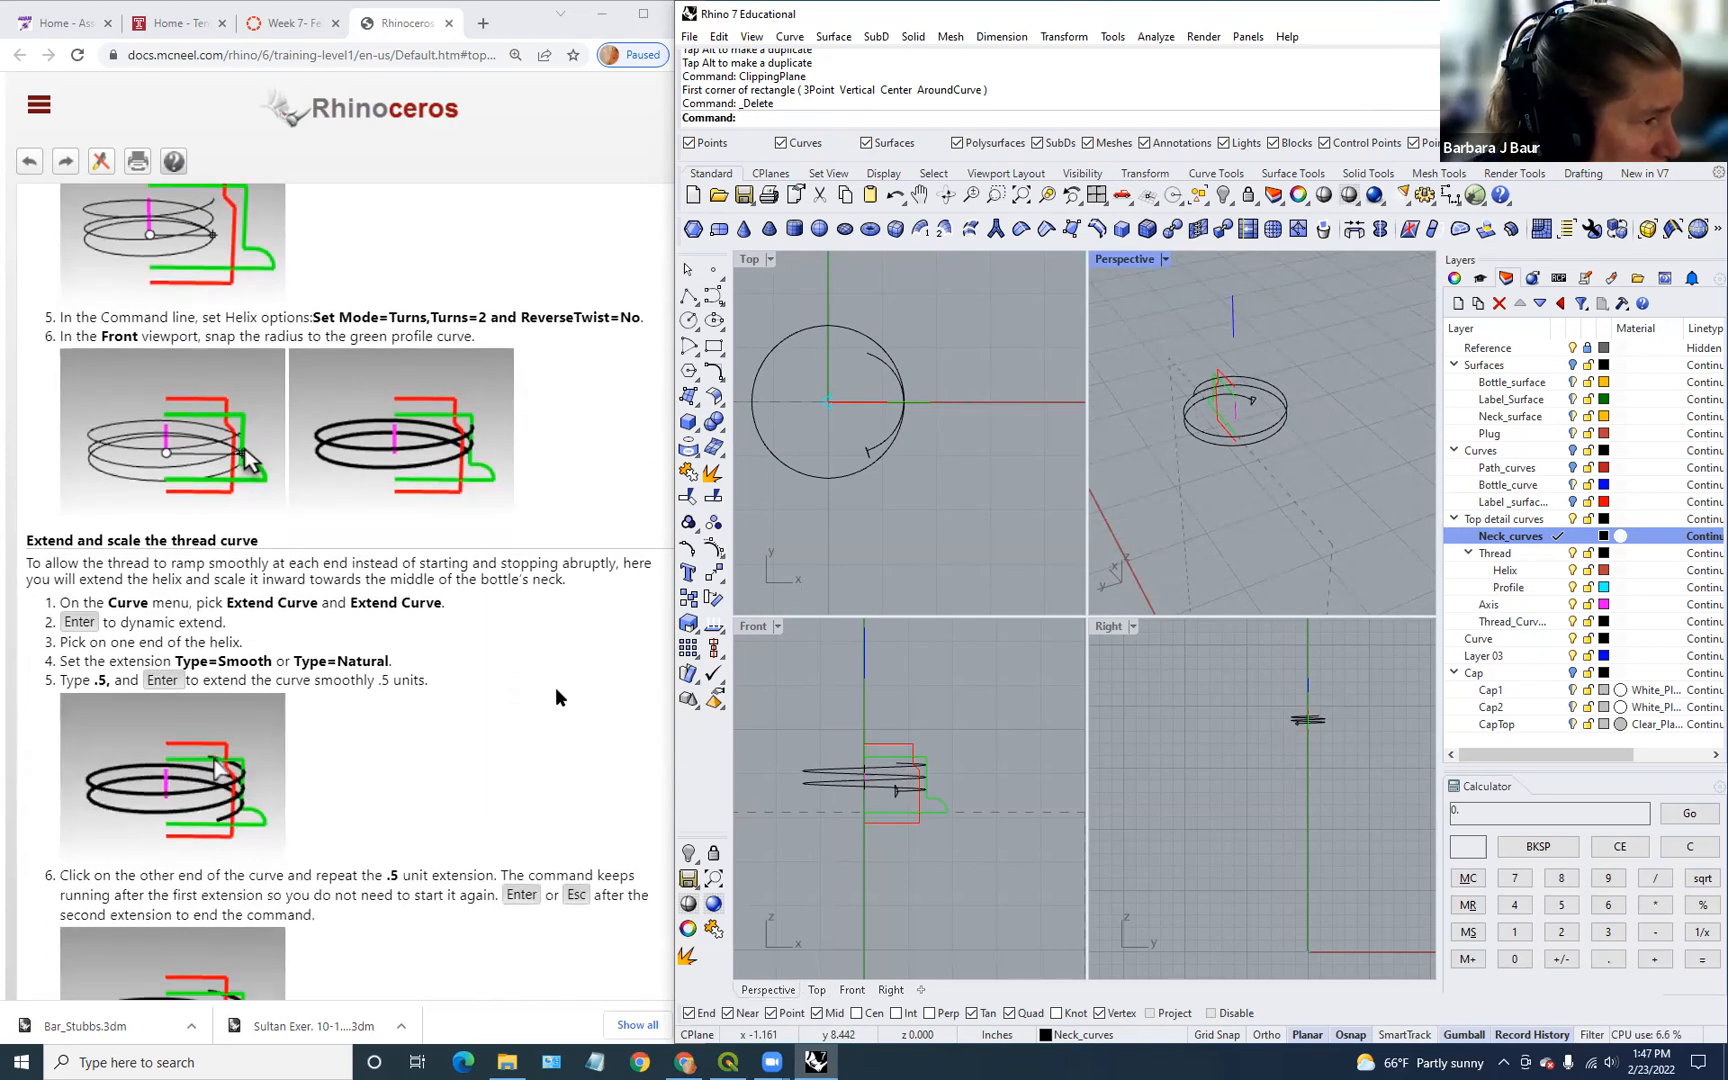
{"action": "scroll", "coordinate": [556, 697], "scroll_direction": "up", "scroll_amount": 8}
{"action": "scroll", "coordinate": [556, 697], "scroll_direction": "down", "scroll_amount": 3}
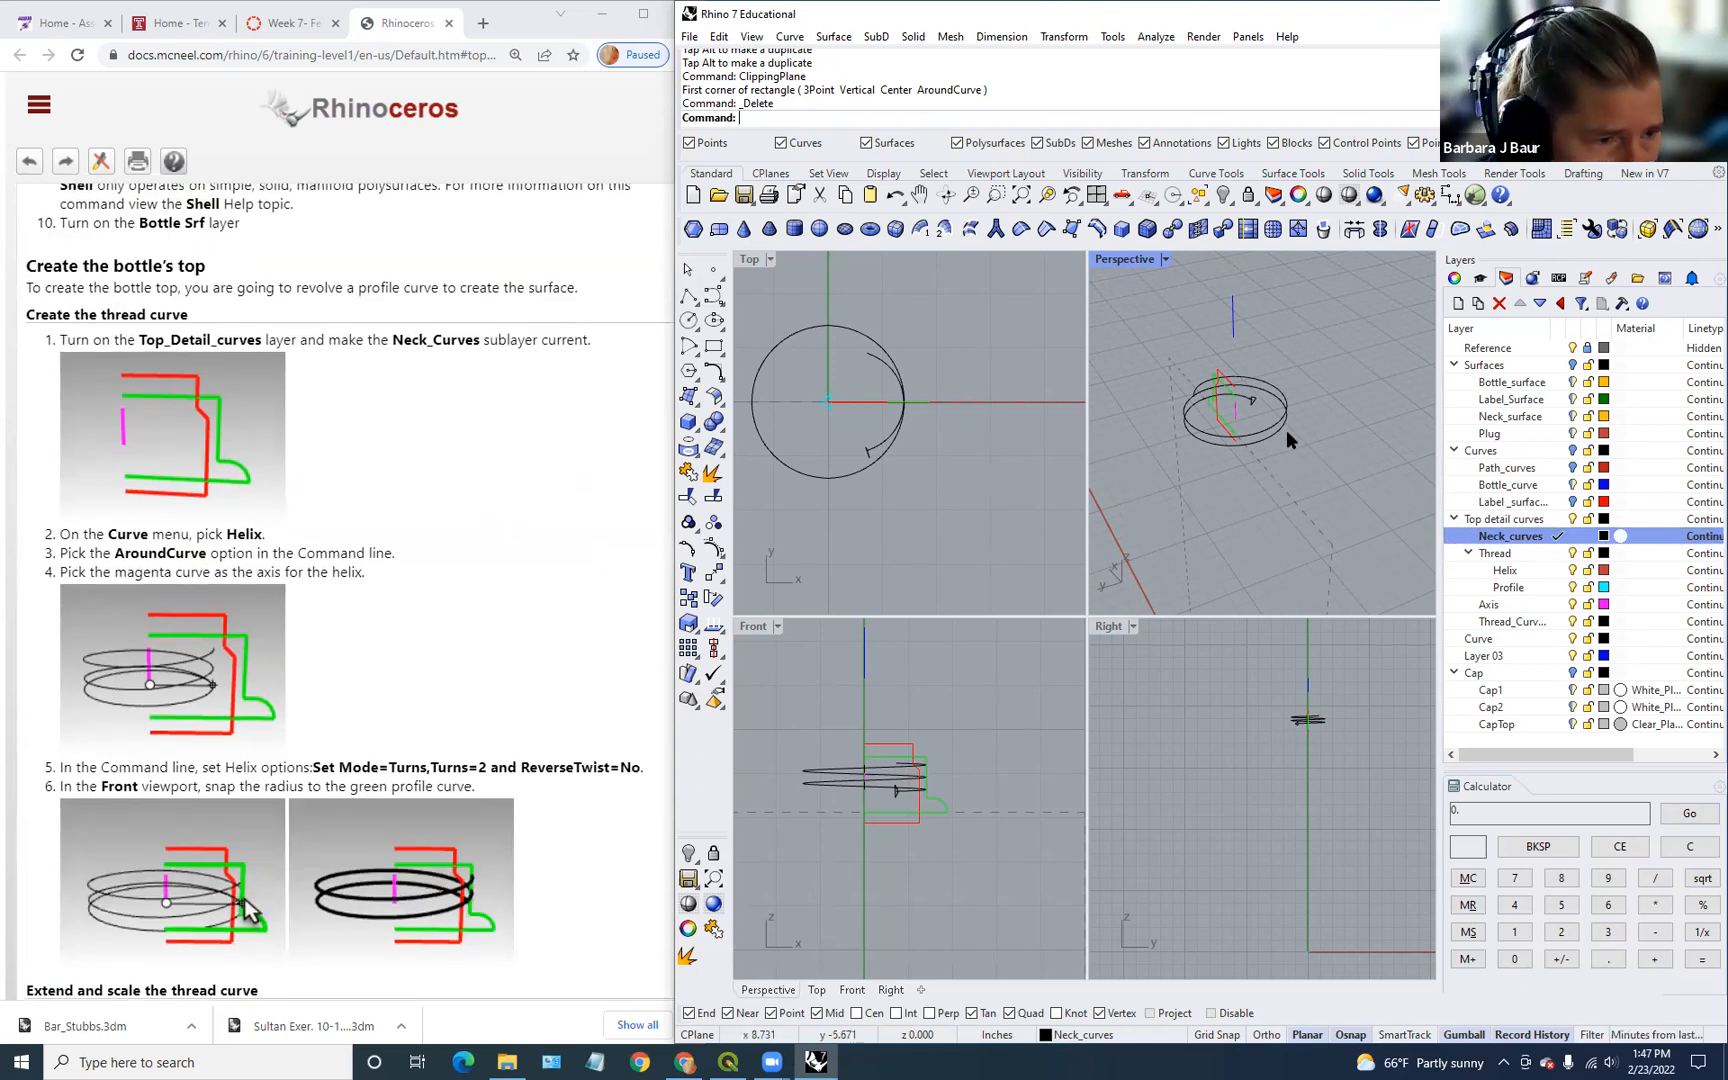
{"action": "left_click", "coordinate": [1277, 404]}
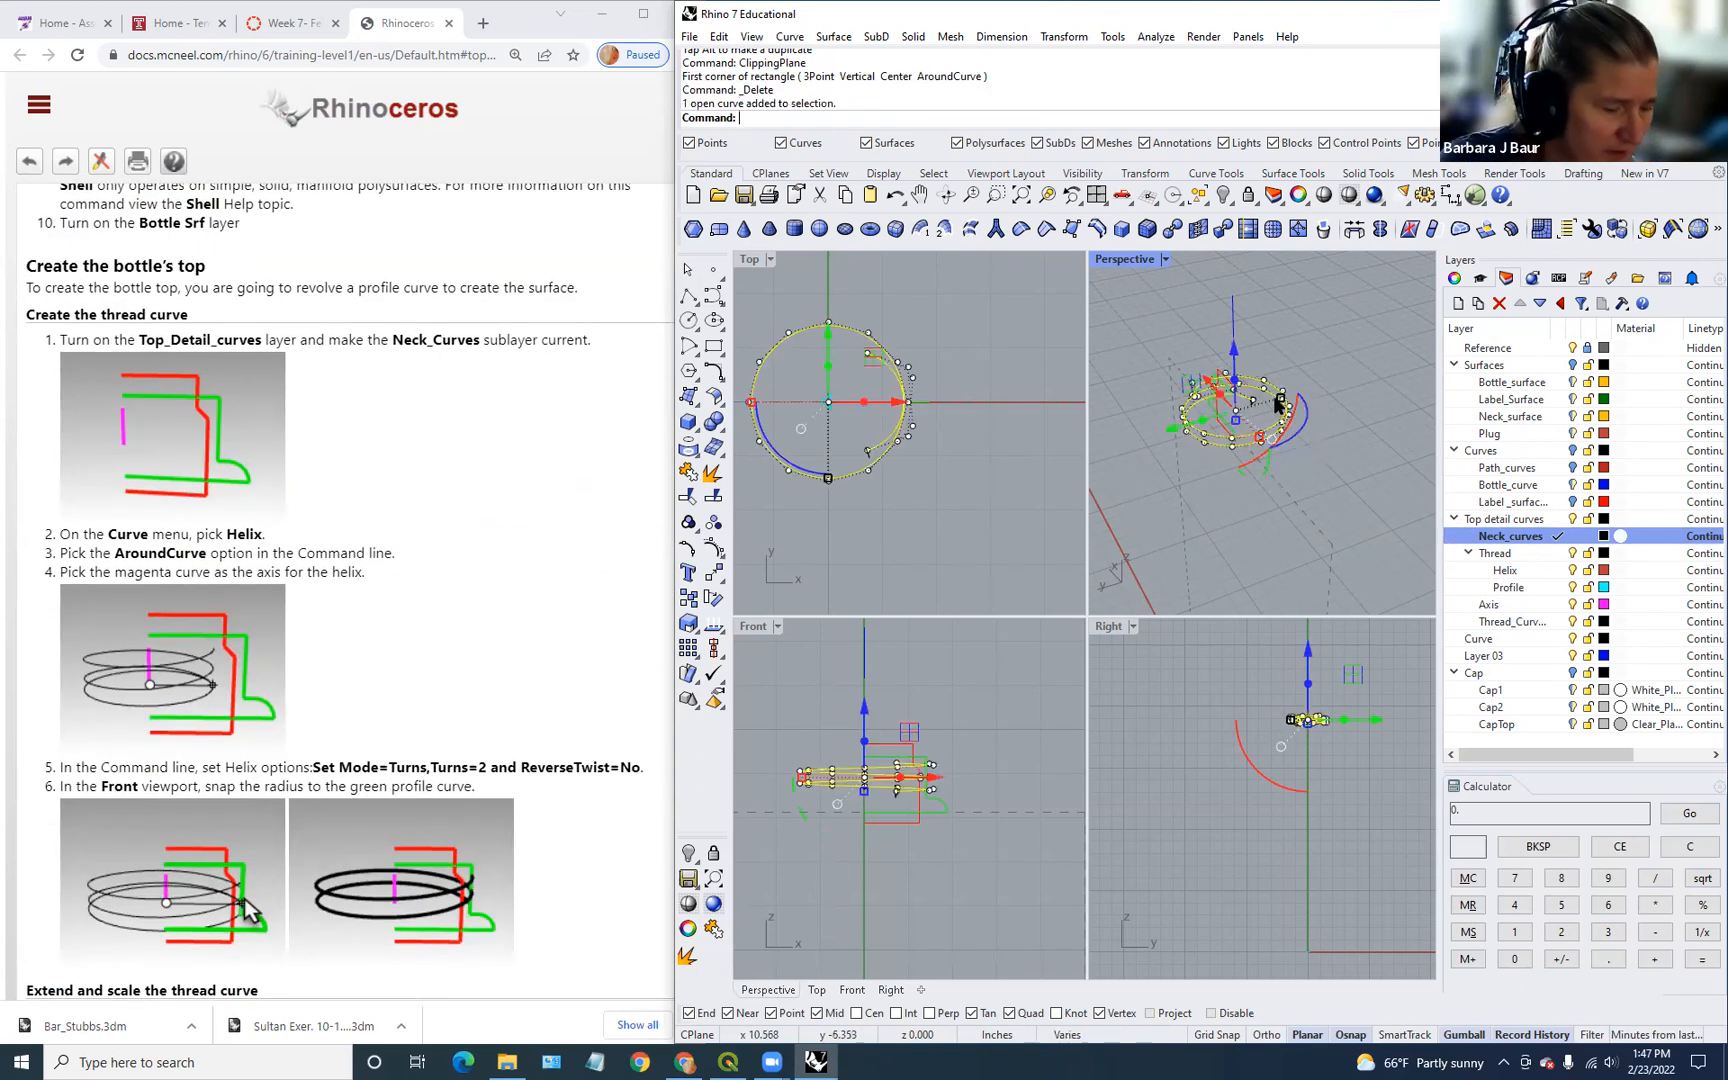
{"action": "key", "text": "ctrl+h"}
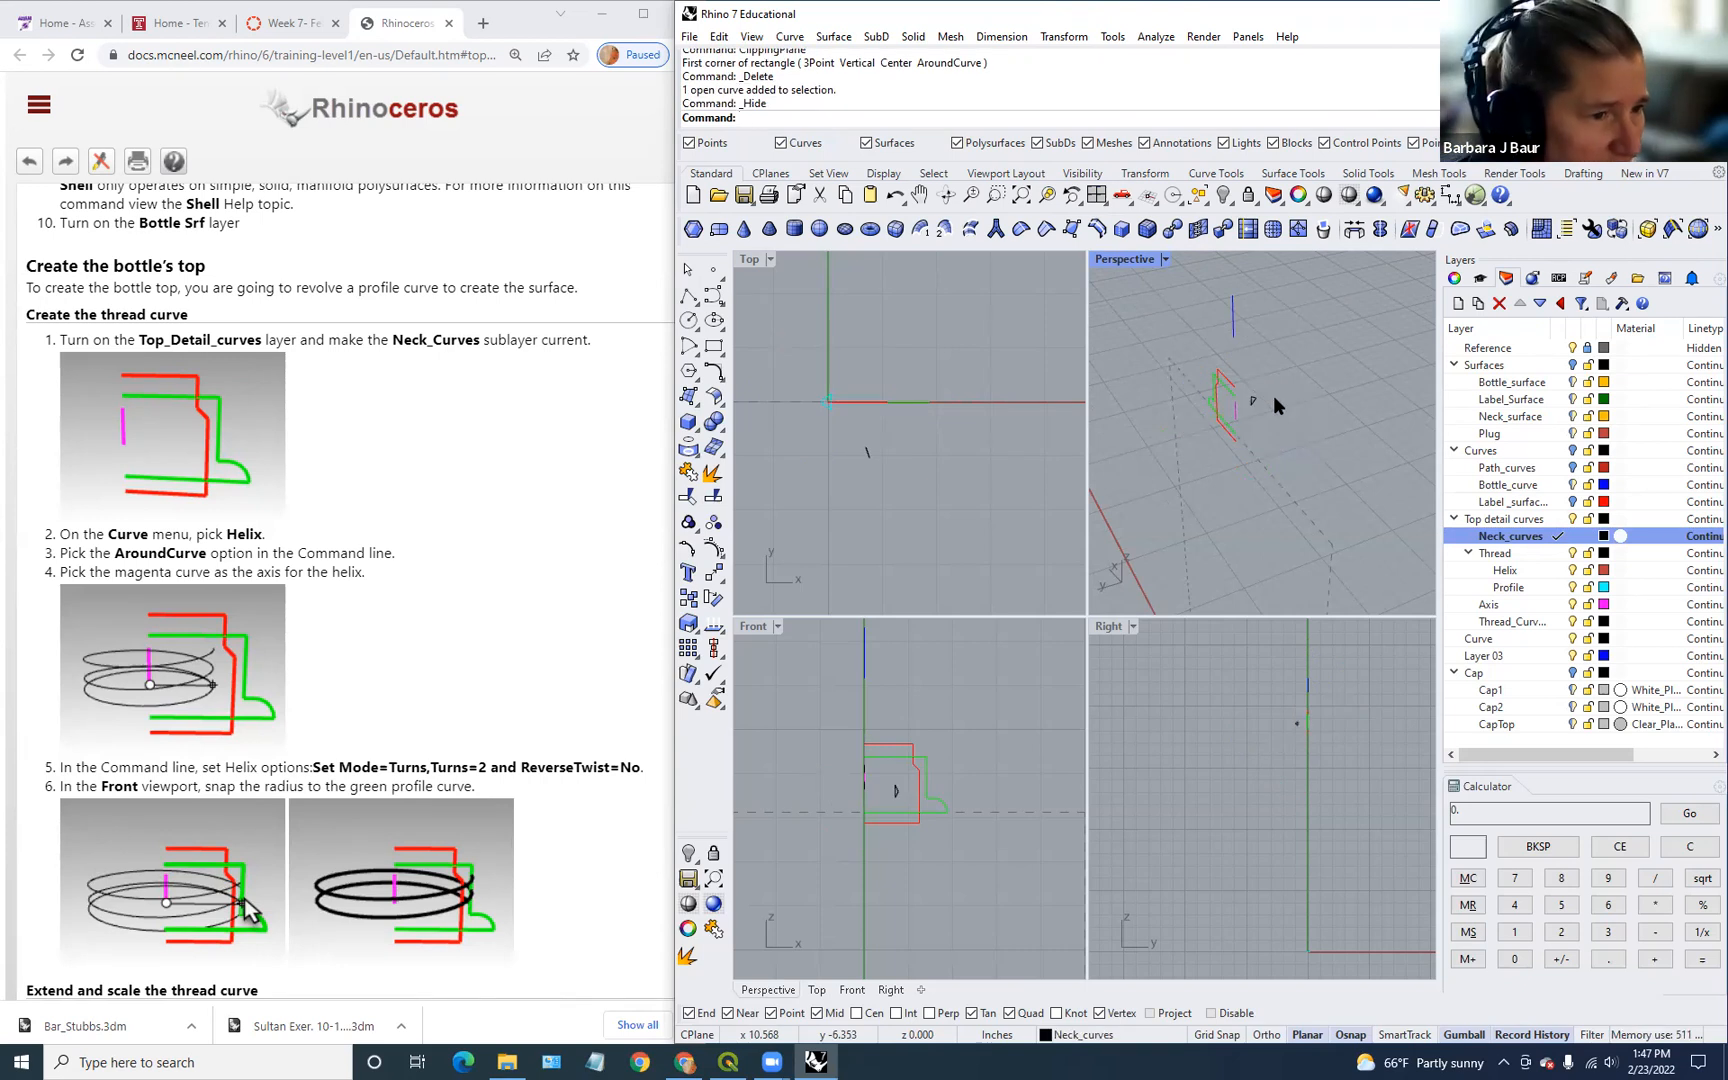
{"action": "left_click", "coordinate": [867, 452]}
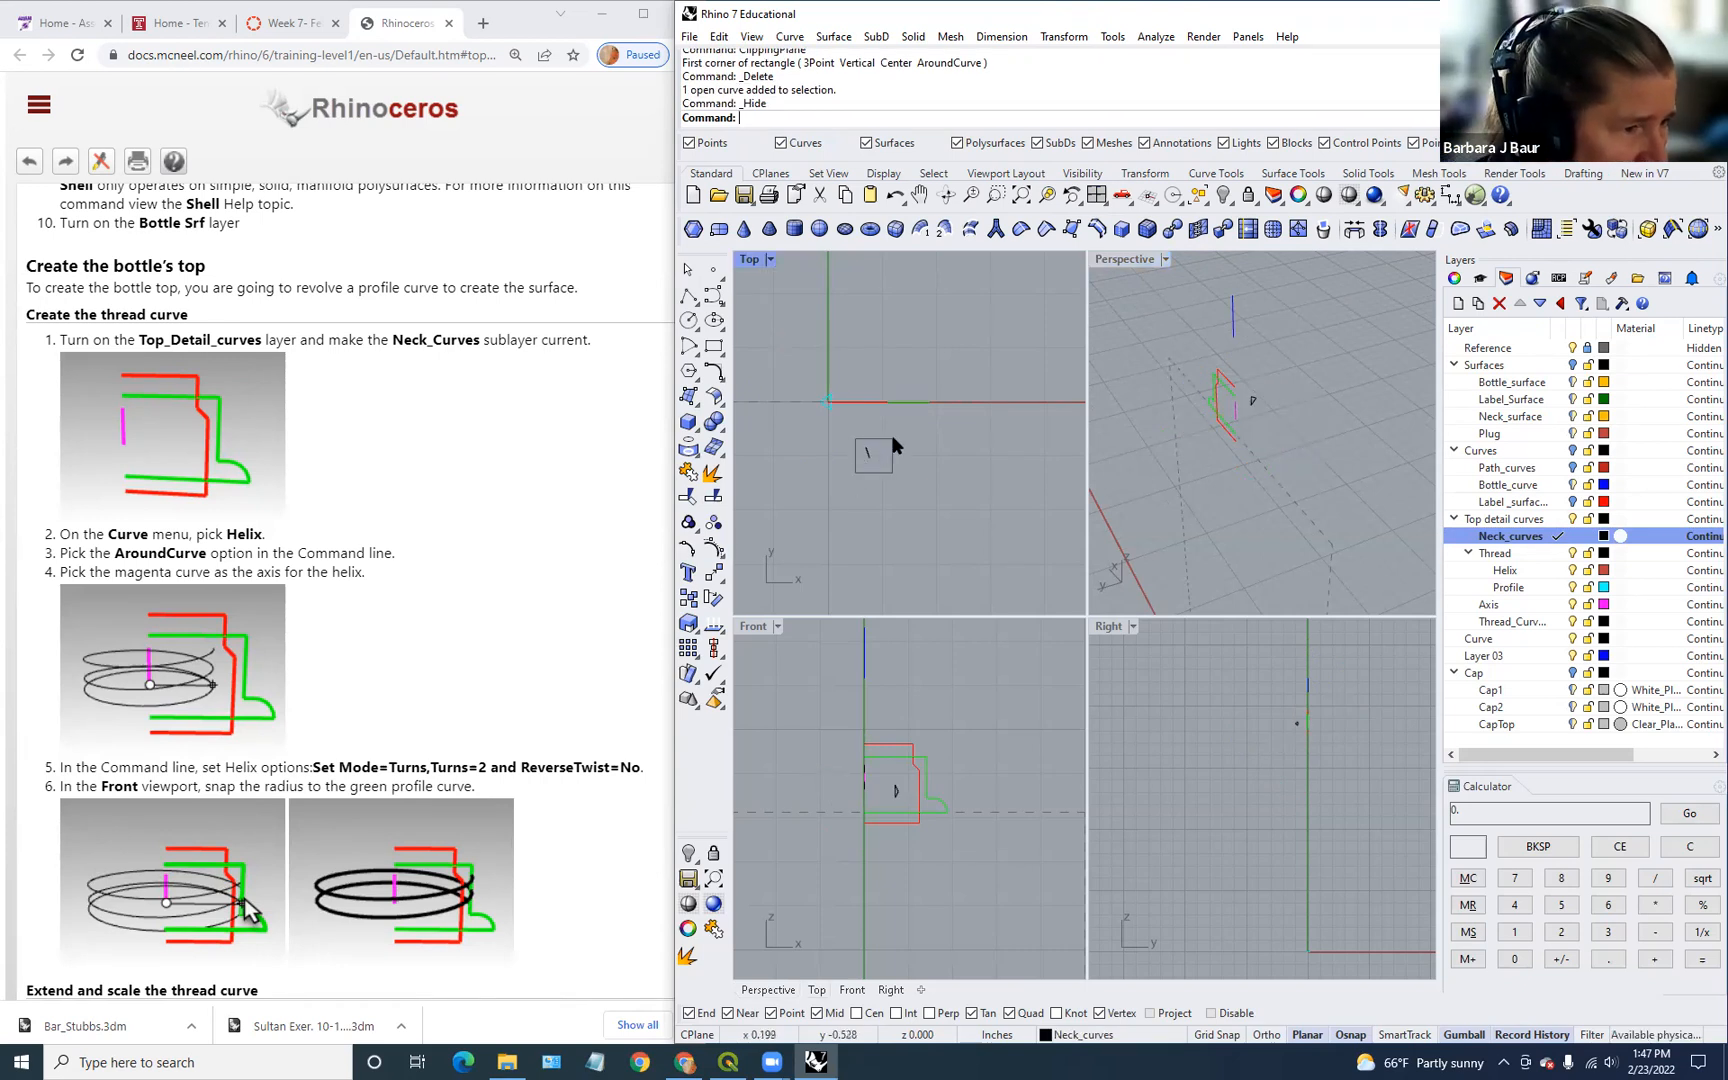
{"action": "key", "text": "ctrl+h"}
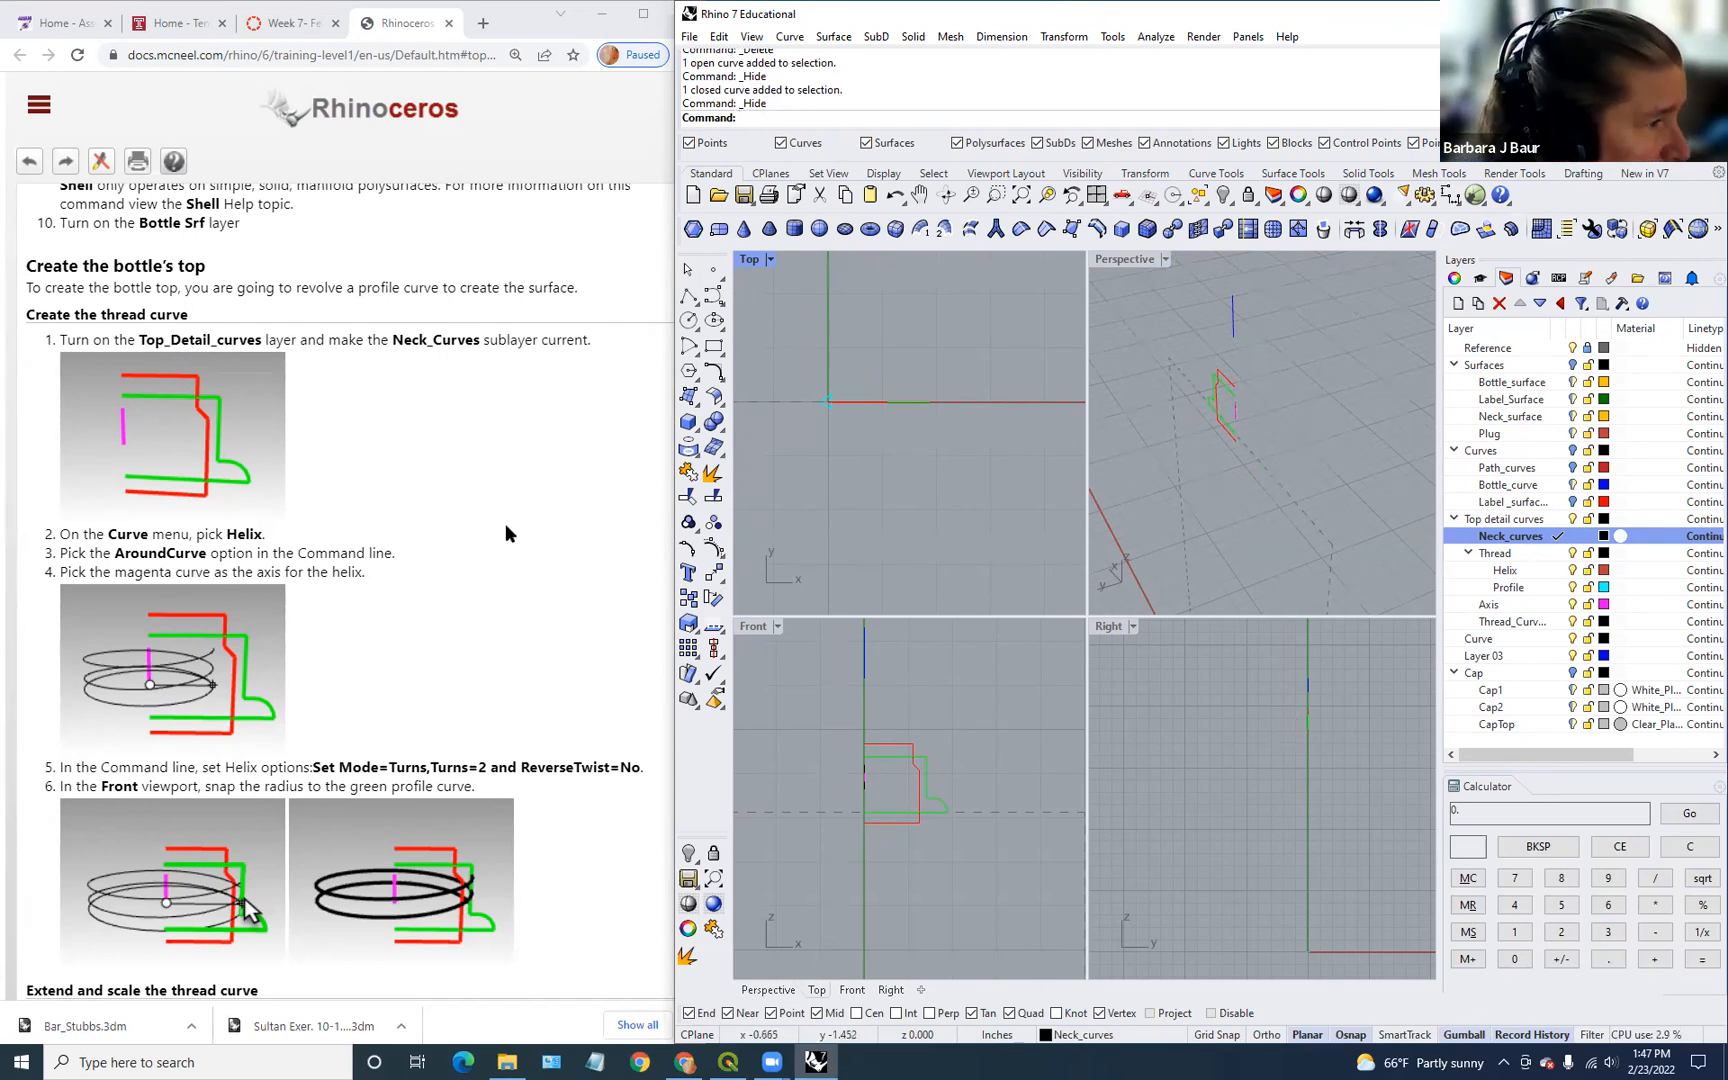
Step: Create a 2-turn helix AroundCurve on the magenta axis, radius snapped to the green profile curve
{"action": "left_click", "coordinate": [790, 37]}
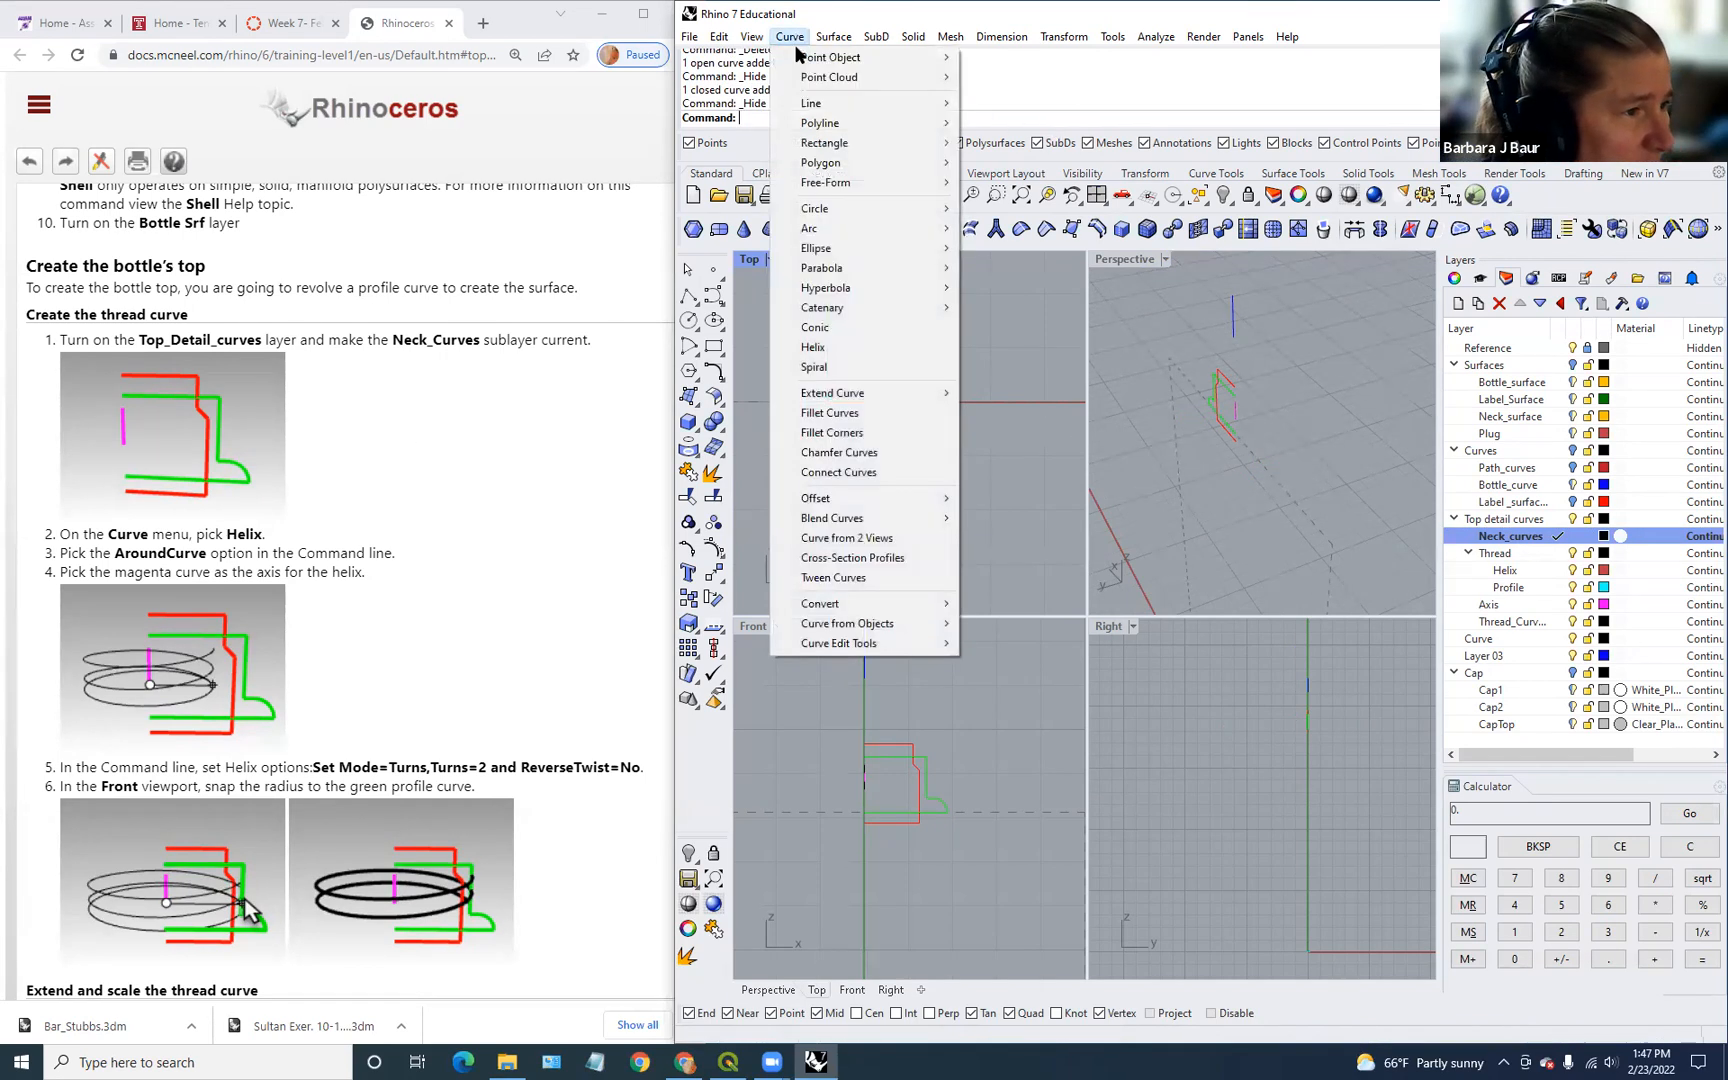
{"action": "left_click", "coordinate": [832, 354]}
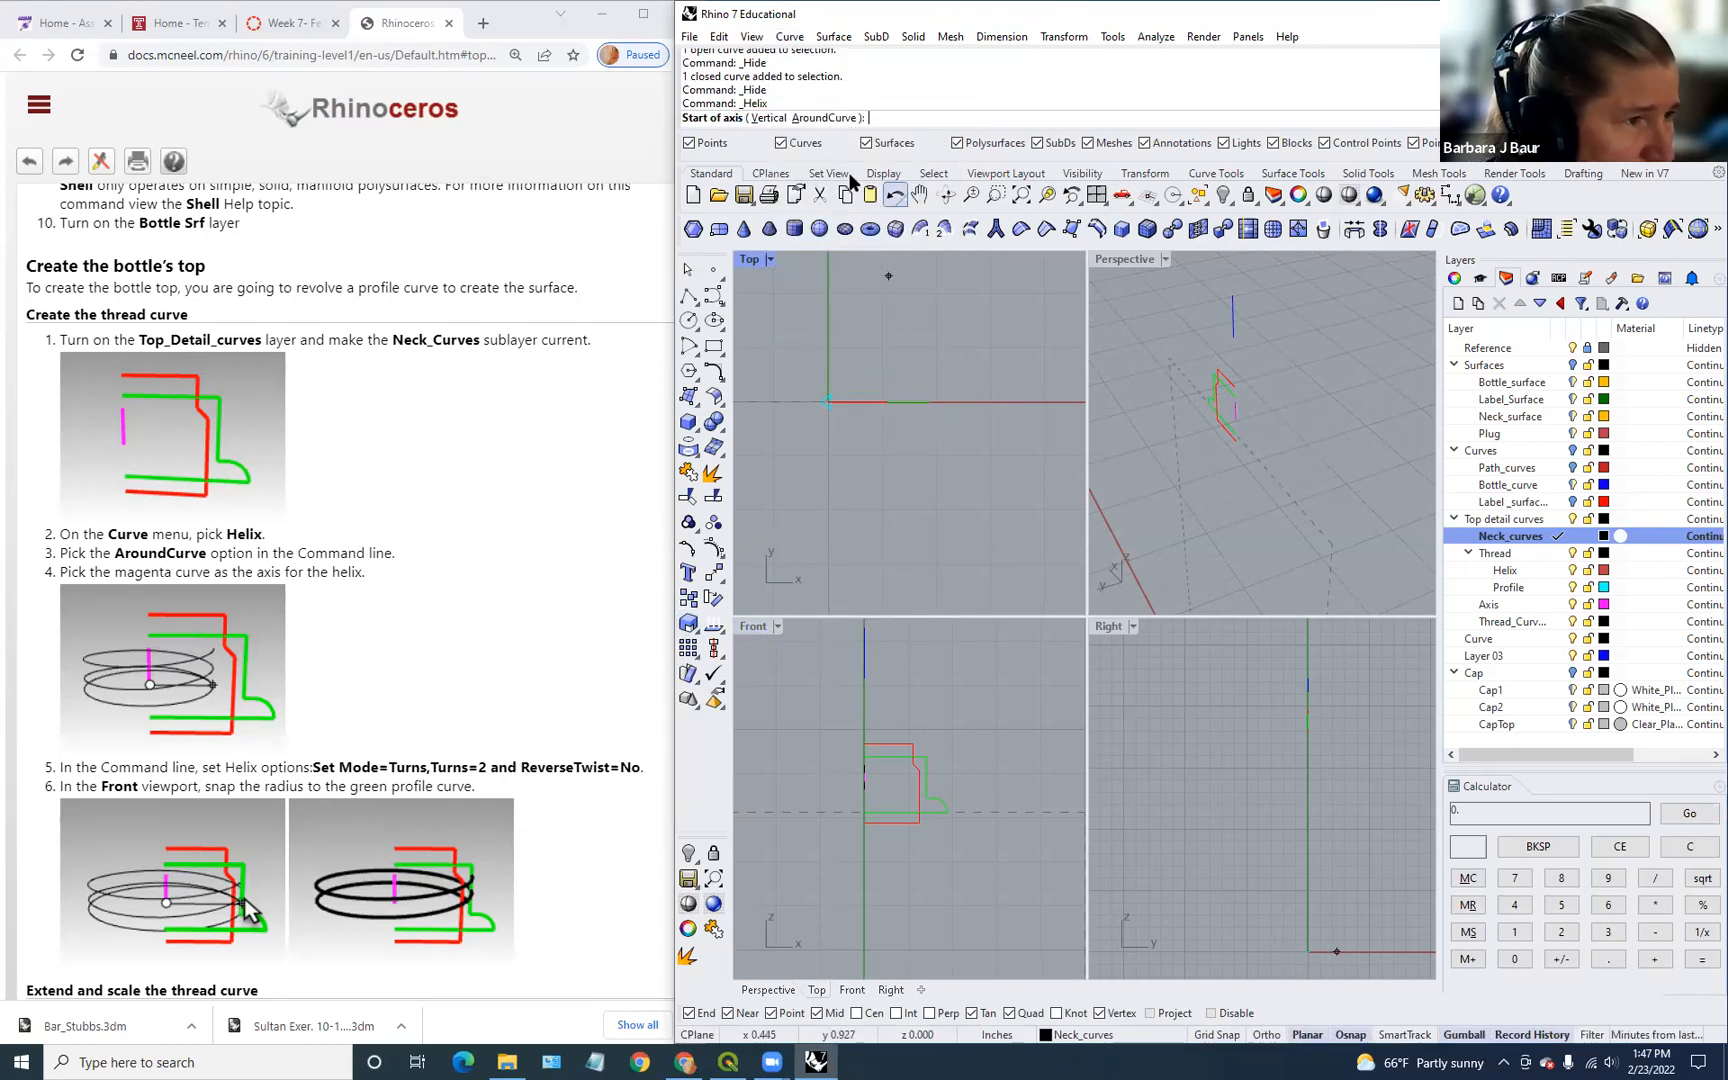
{"action": "left_click", "coordinate": [820, 118]}
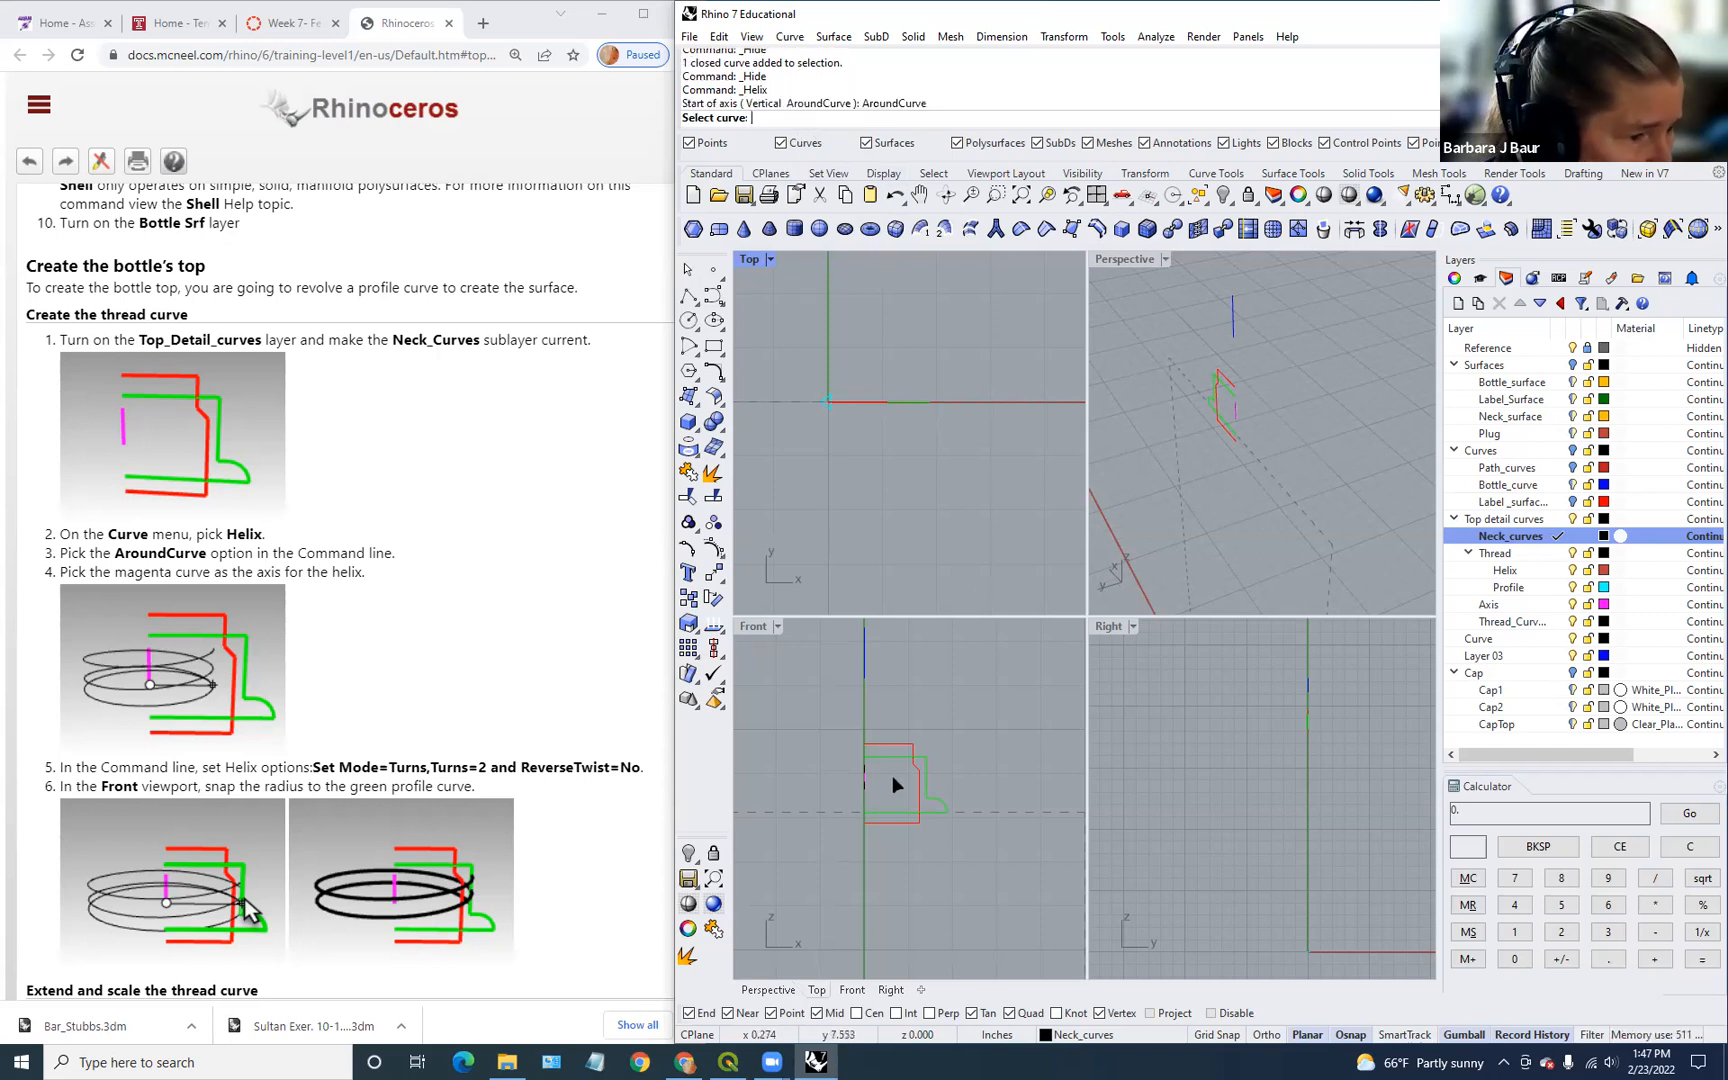
{"action": "scroll", "coordinate": [892, 775], "scroll_direction": "up", "scroll_amount": 5}
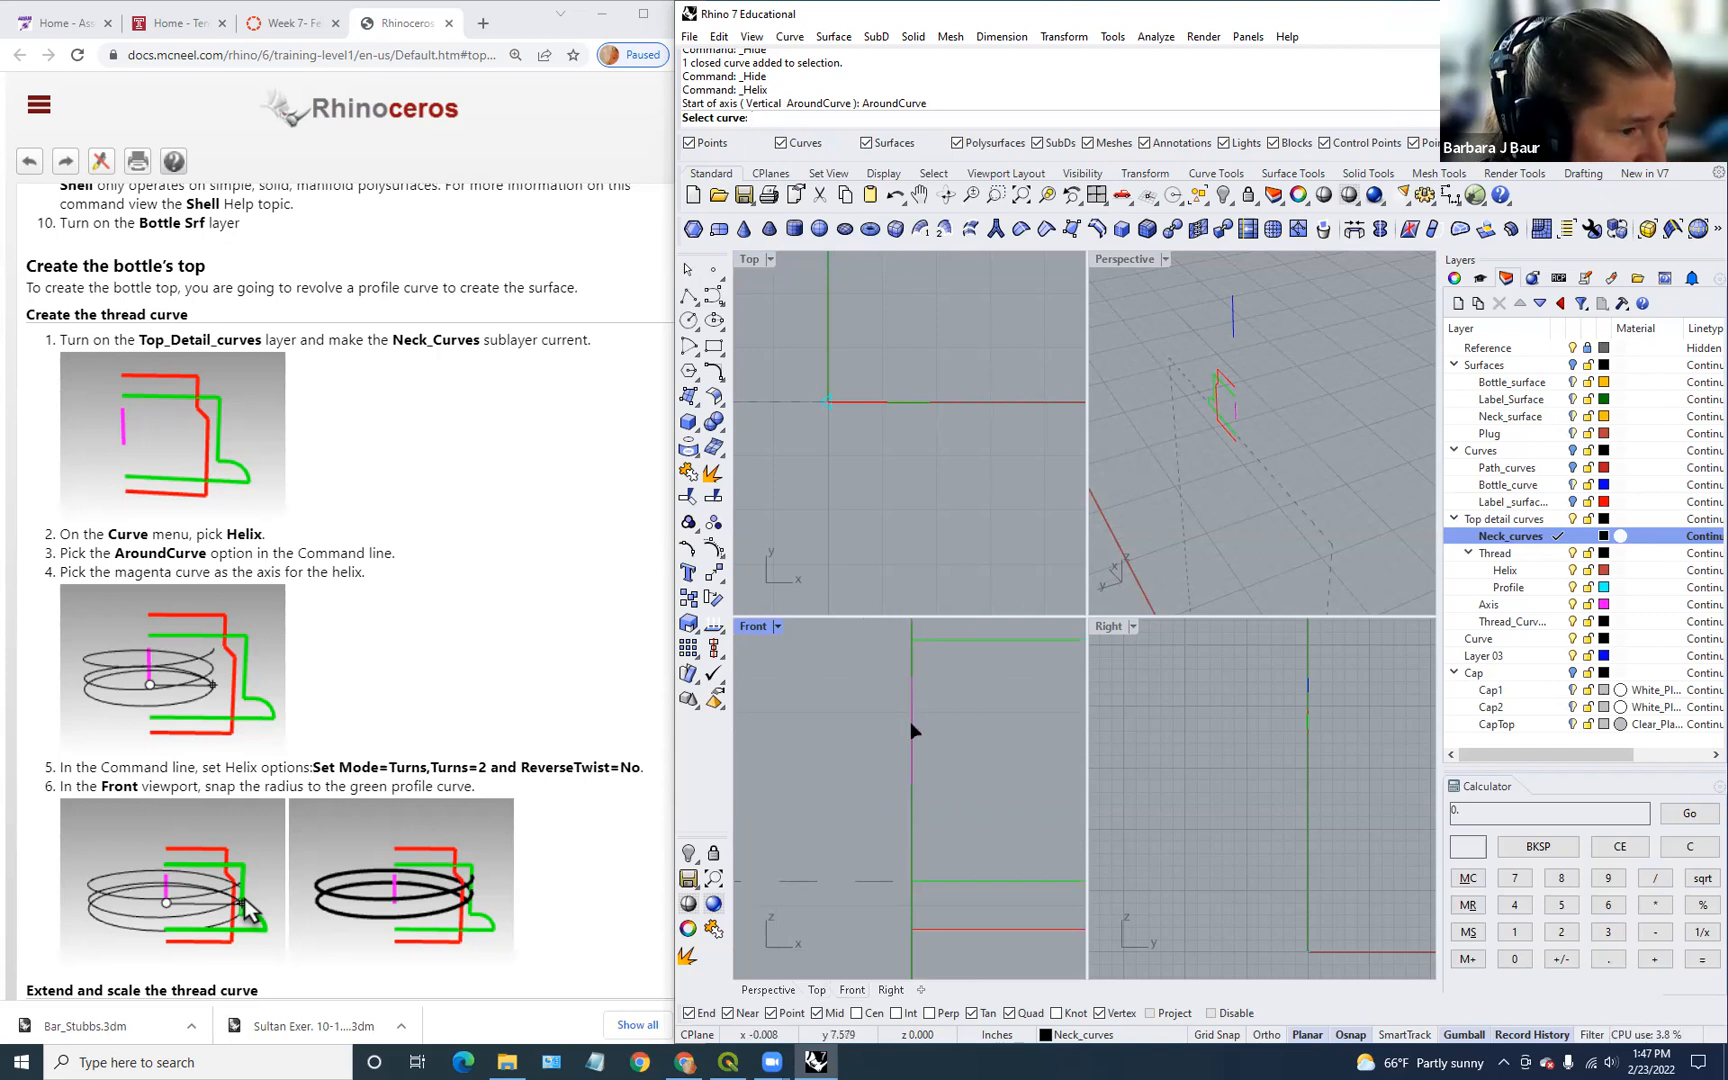
{"action": "left_click", "coordinate": [911, 721]}
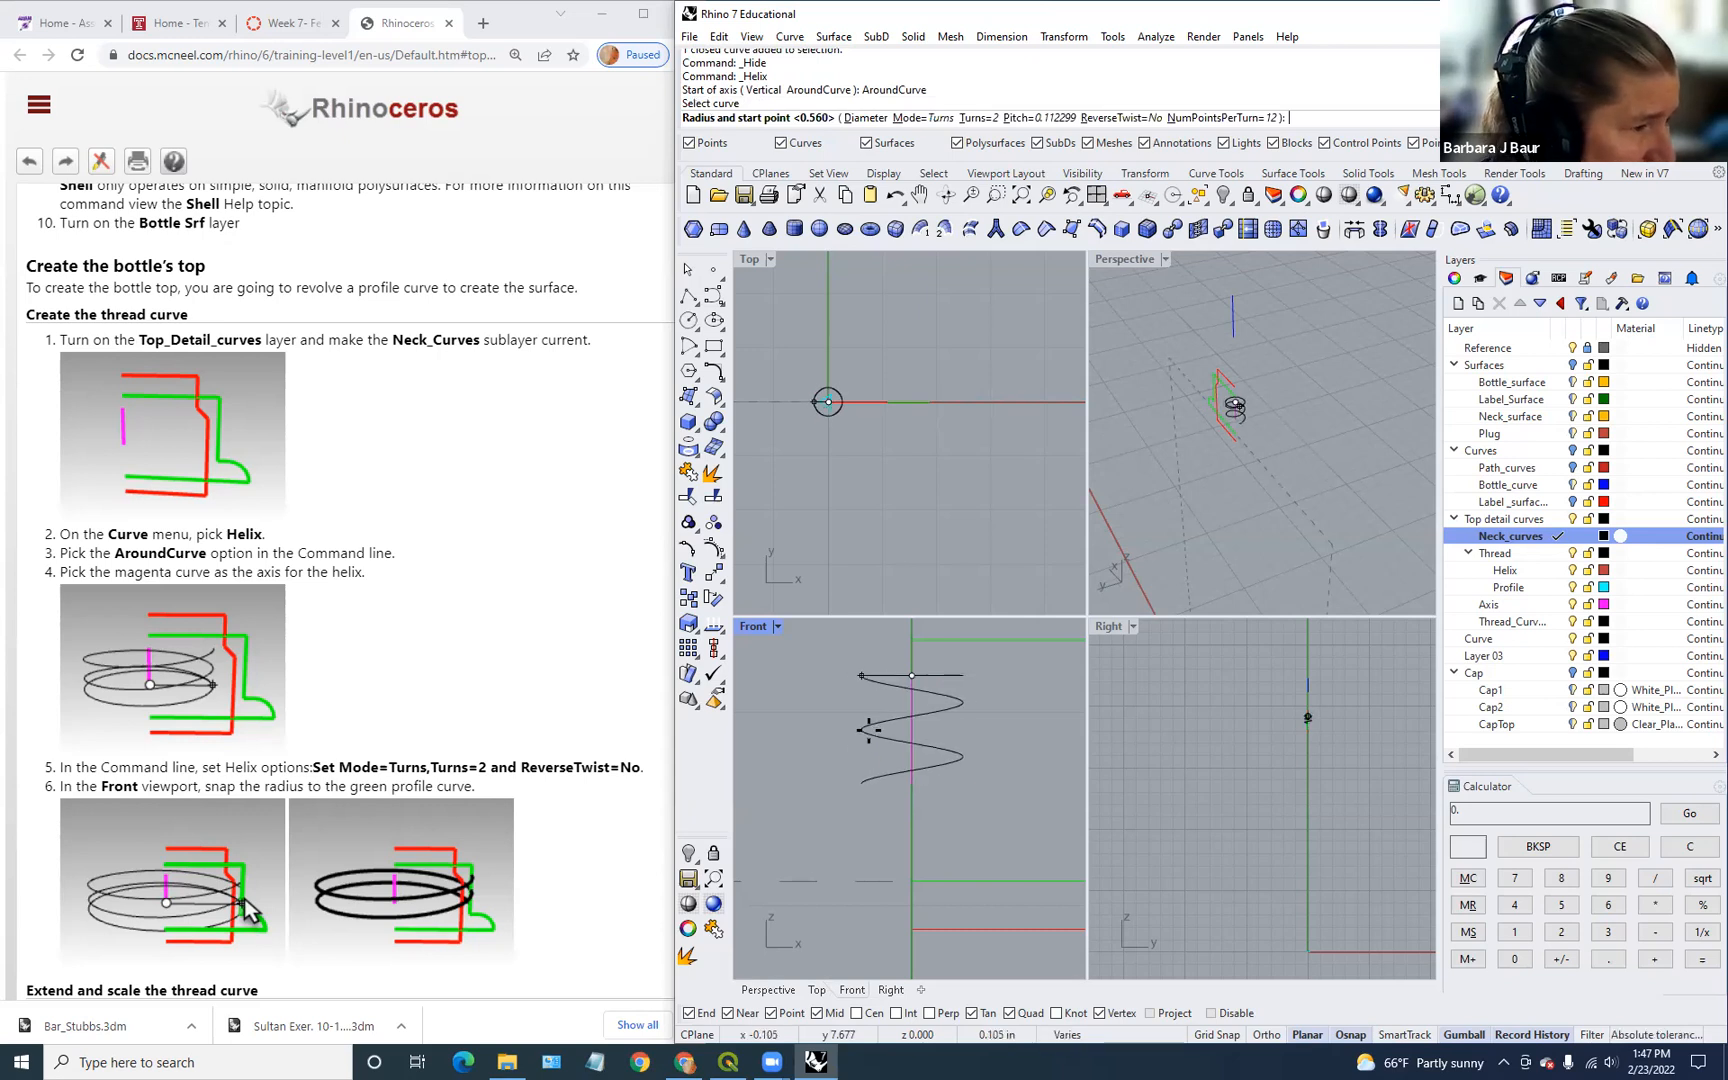
{"action": "scroll", "coordinate": [539, 616], "scroll_direction": "down", "scroll_amount": 3}
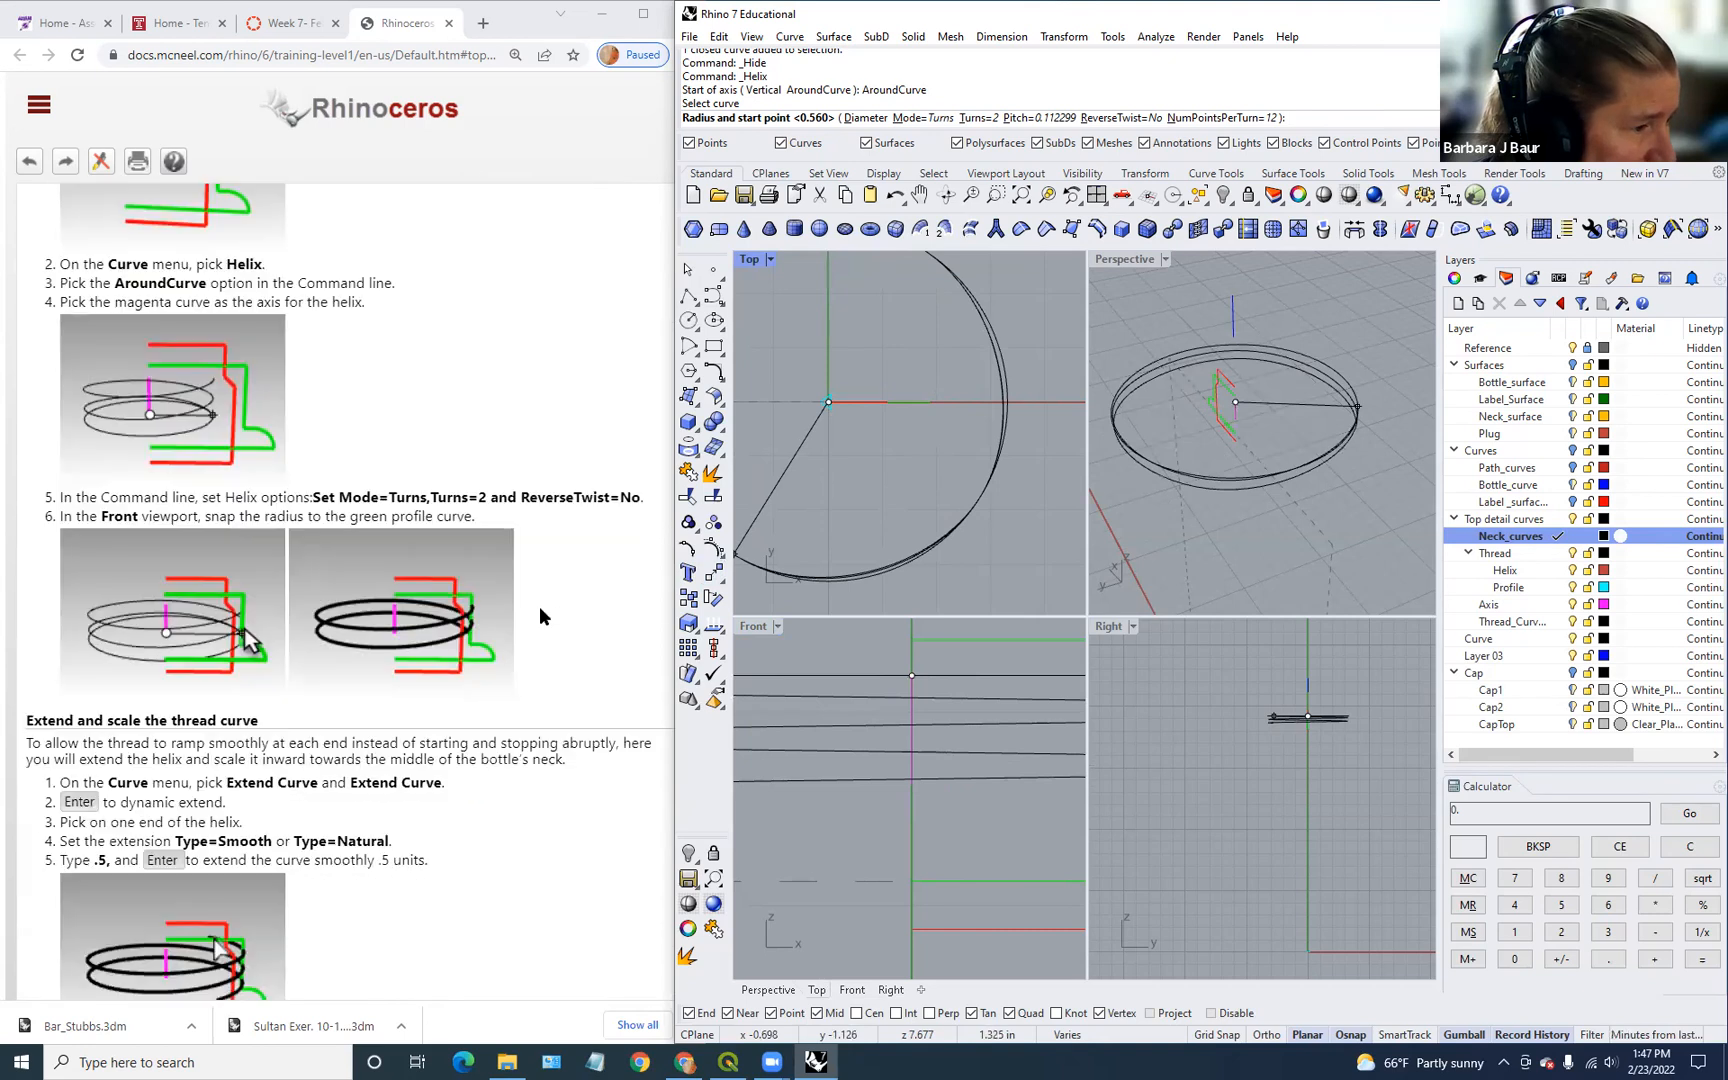
{"action": "left_click", "coordinate": [985, 116]}
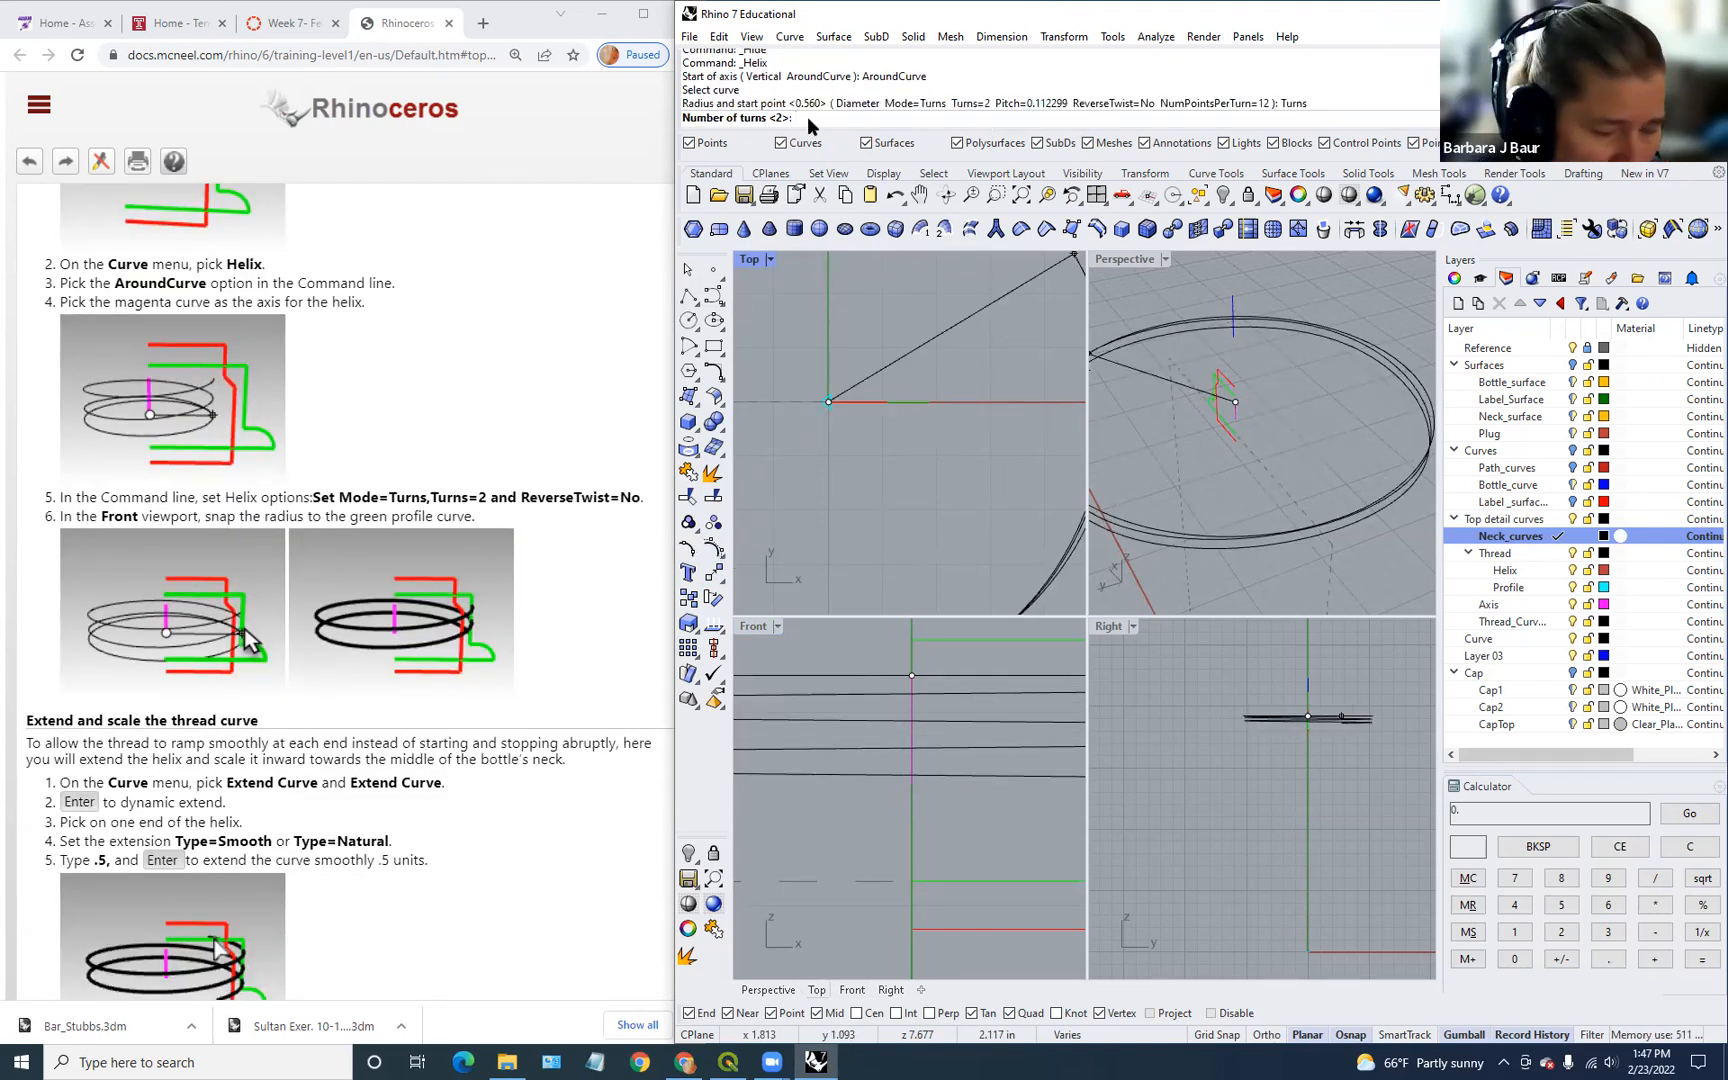
{"action": "key", "text": "Return"}
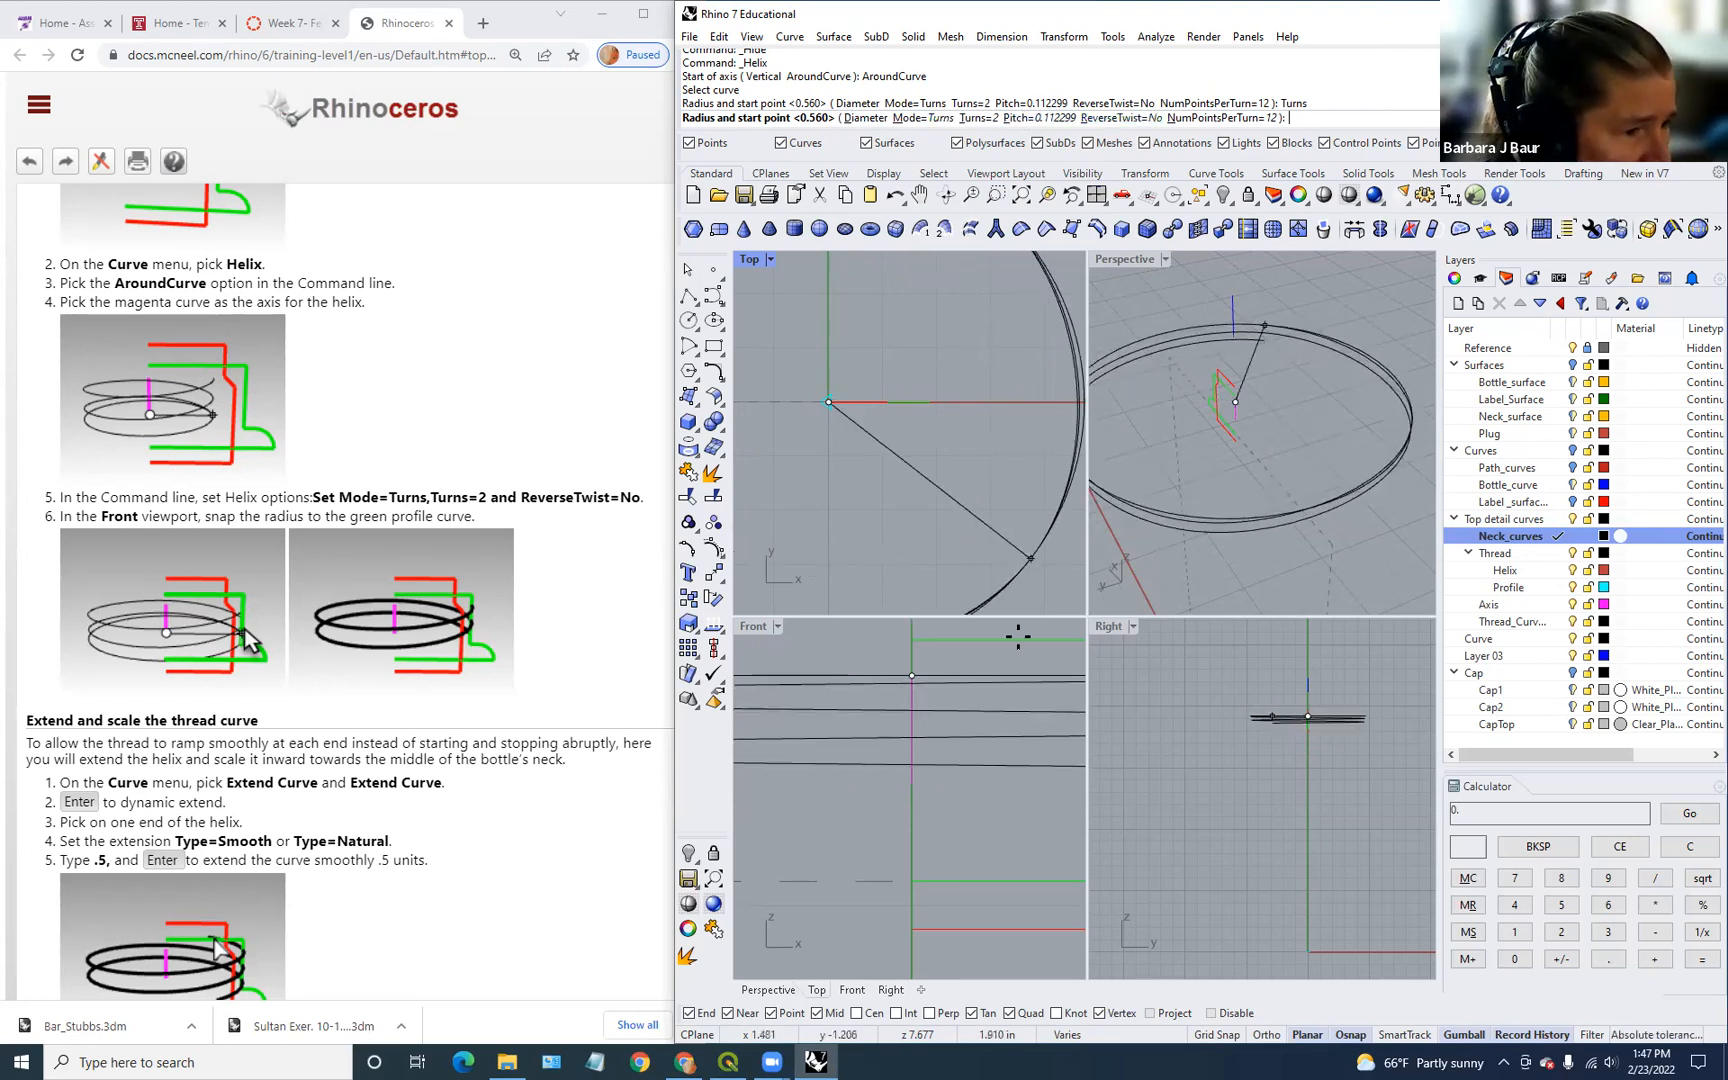
{"action": "scroll", "coordinate": [989, 721], "scroll_direction": "up", "scroll_amount": 2}
{"action": "right_click_drag", "start_coordinate": [1003, 731], "coordinate": [904, 741]}
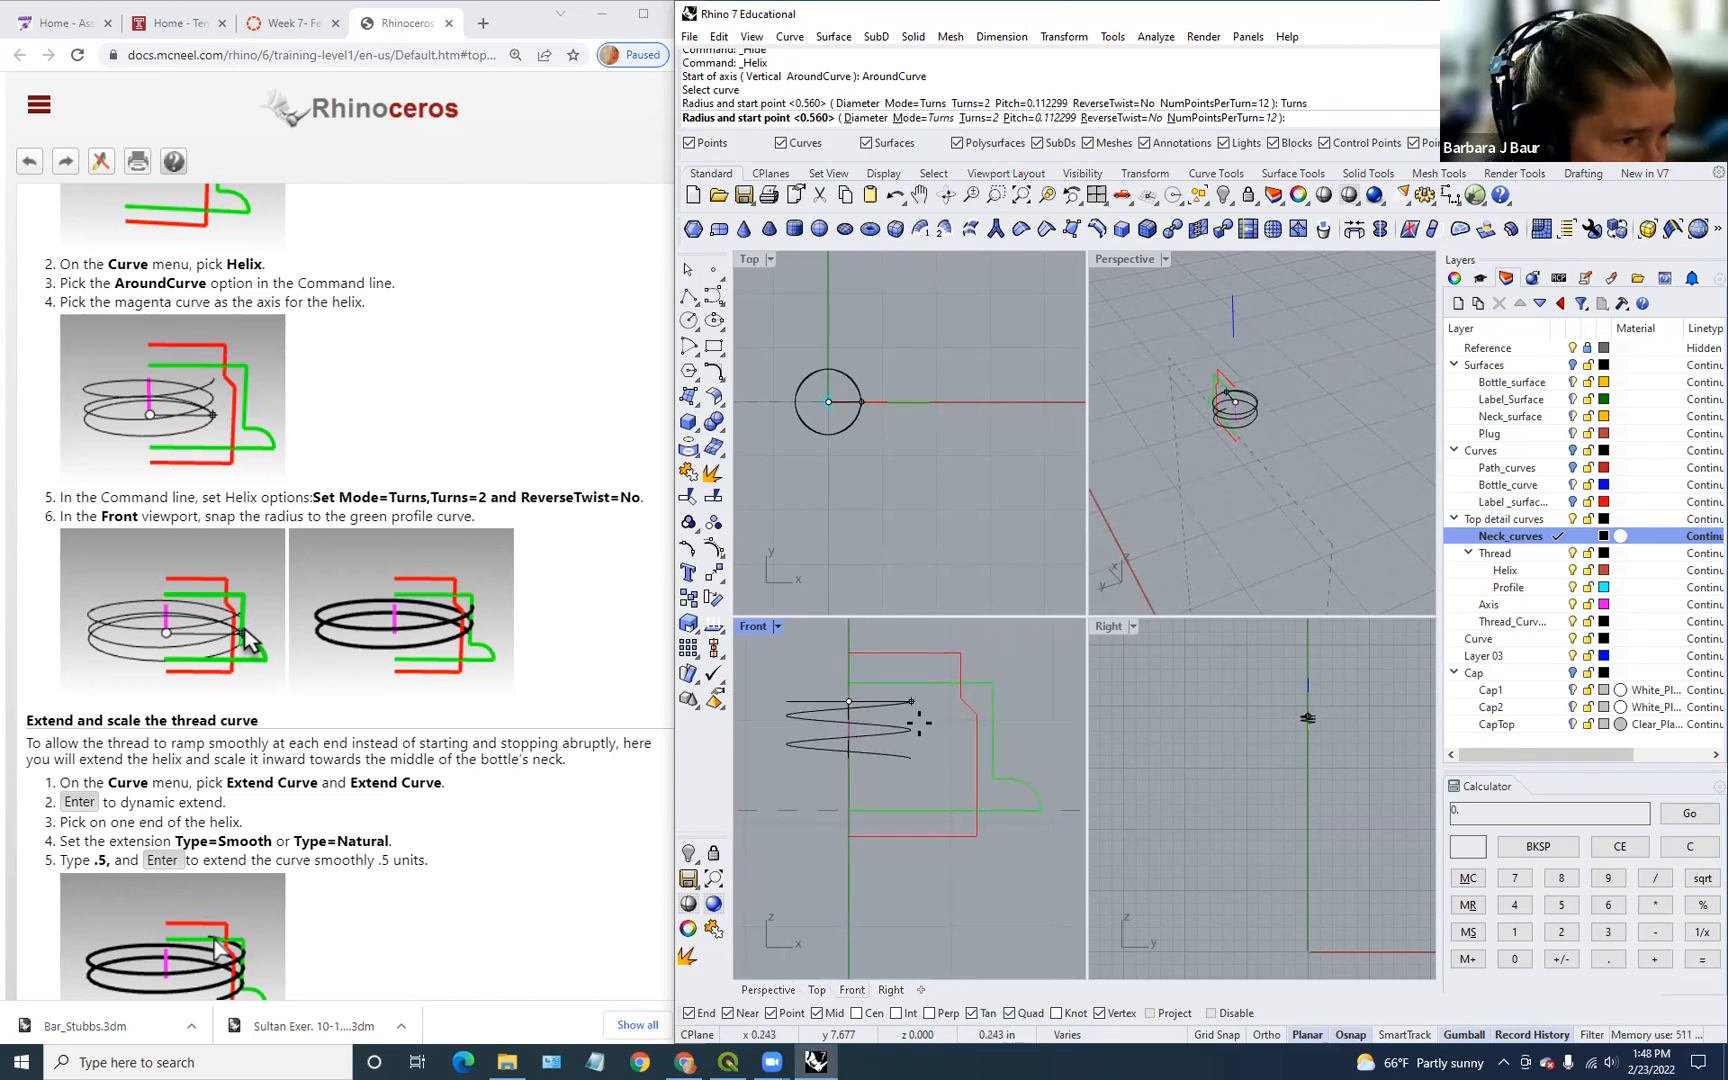
{"action": "left_click", "coordinate": [994, 712]}
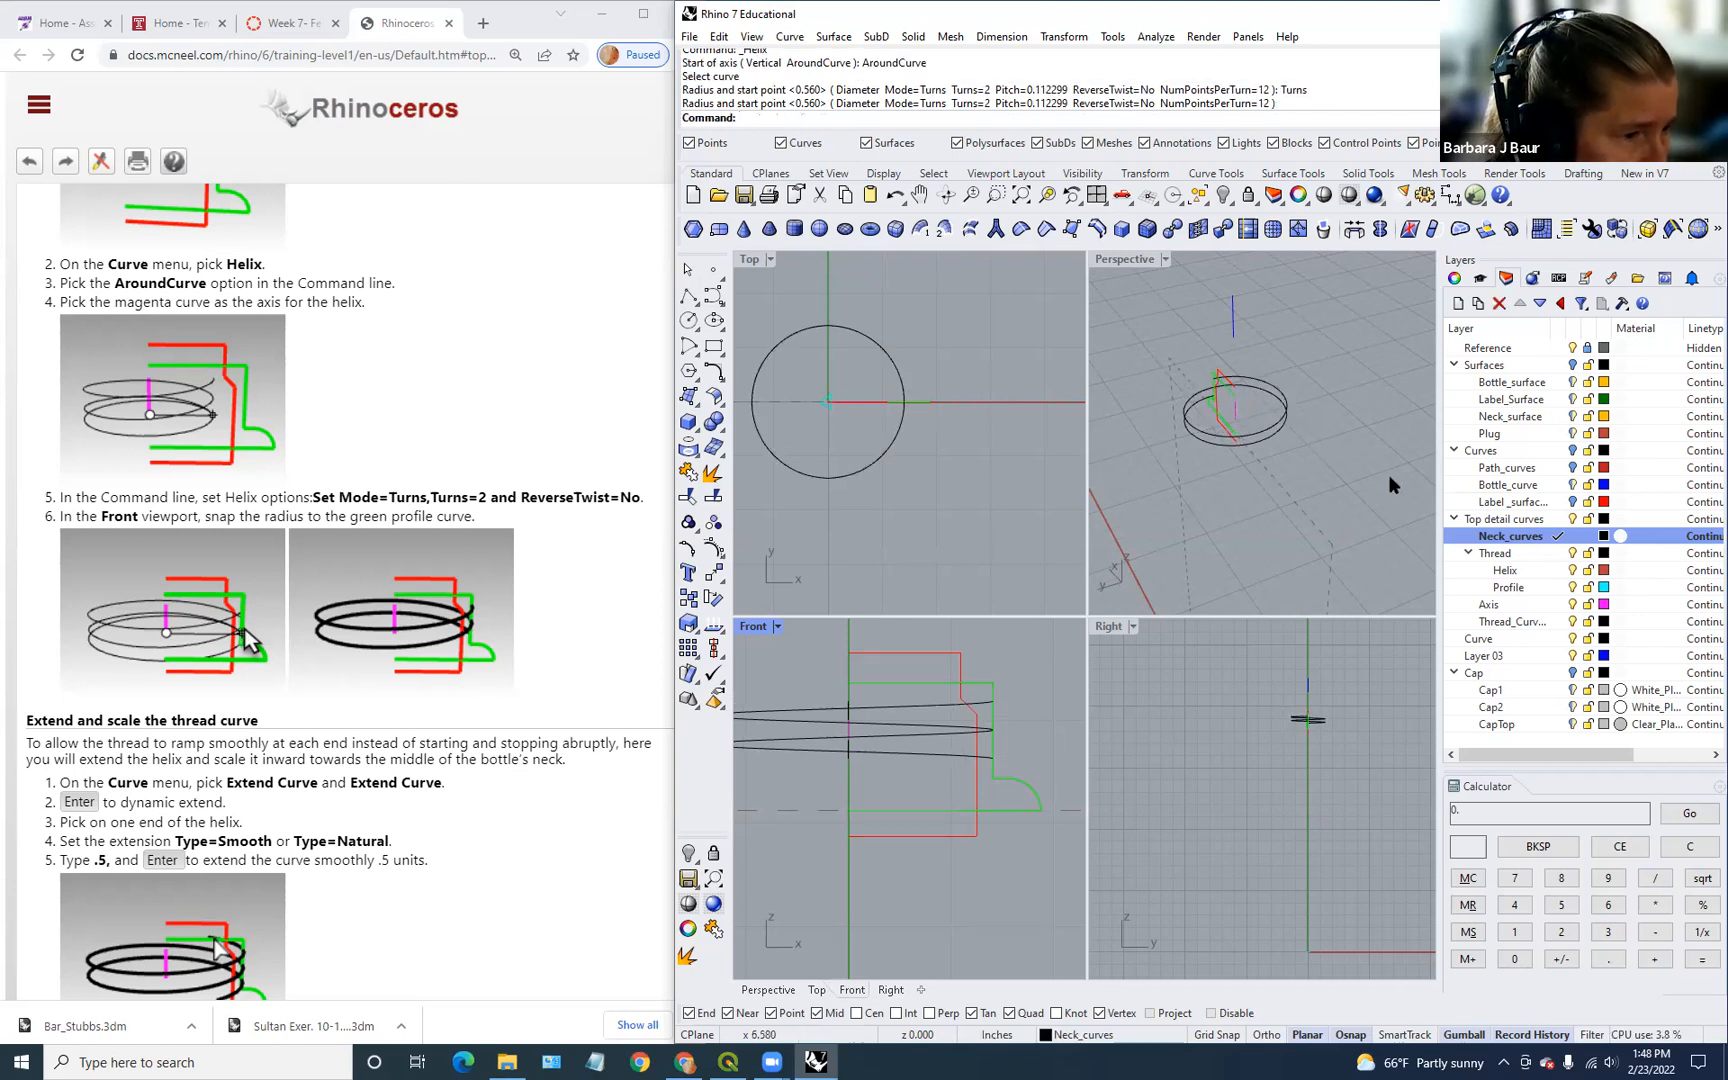
{"action": "left_click", "coordinate": [1305, 451]}
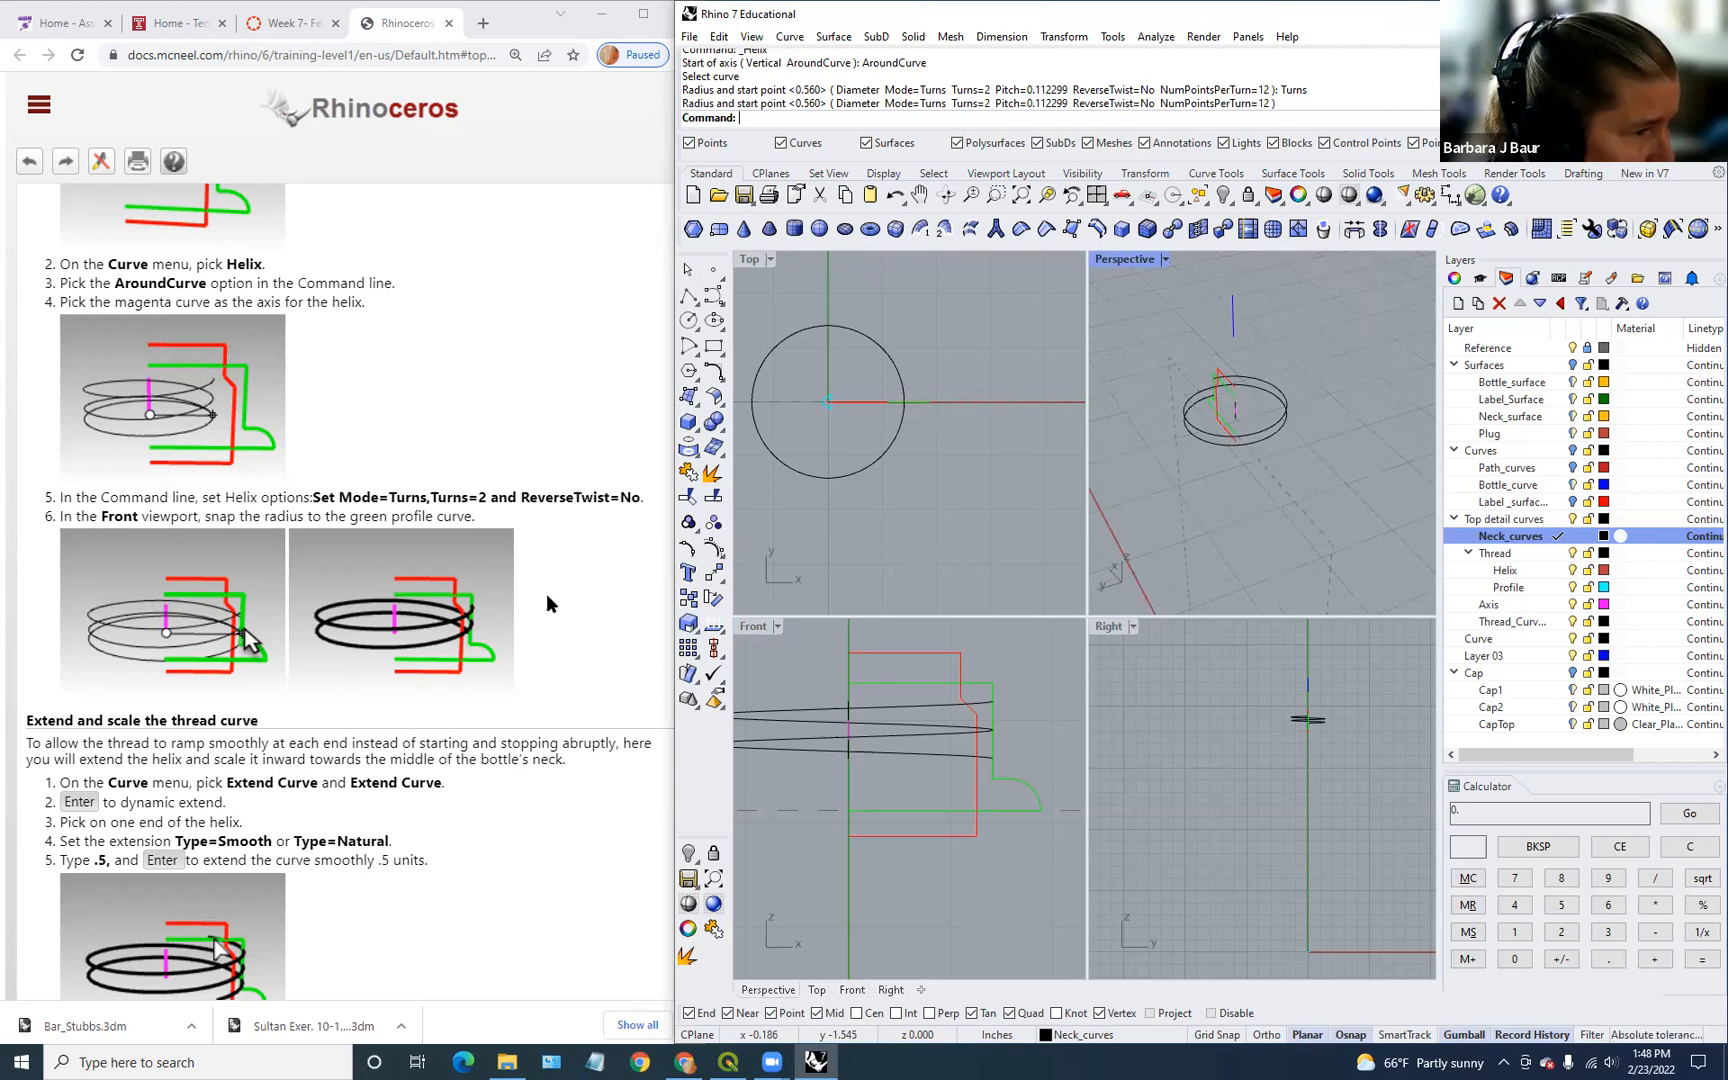
{"action": "right_click_drag", "start_coordinate": [1273, 437], "coordinate": [1318, 455]}
{"action": "scroll", "coordinate": [558, 597], "scroll_direction": "down", "scroll_amount": 2}
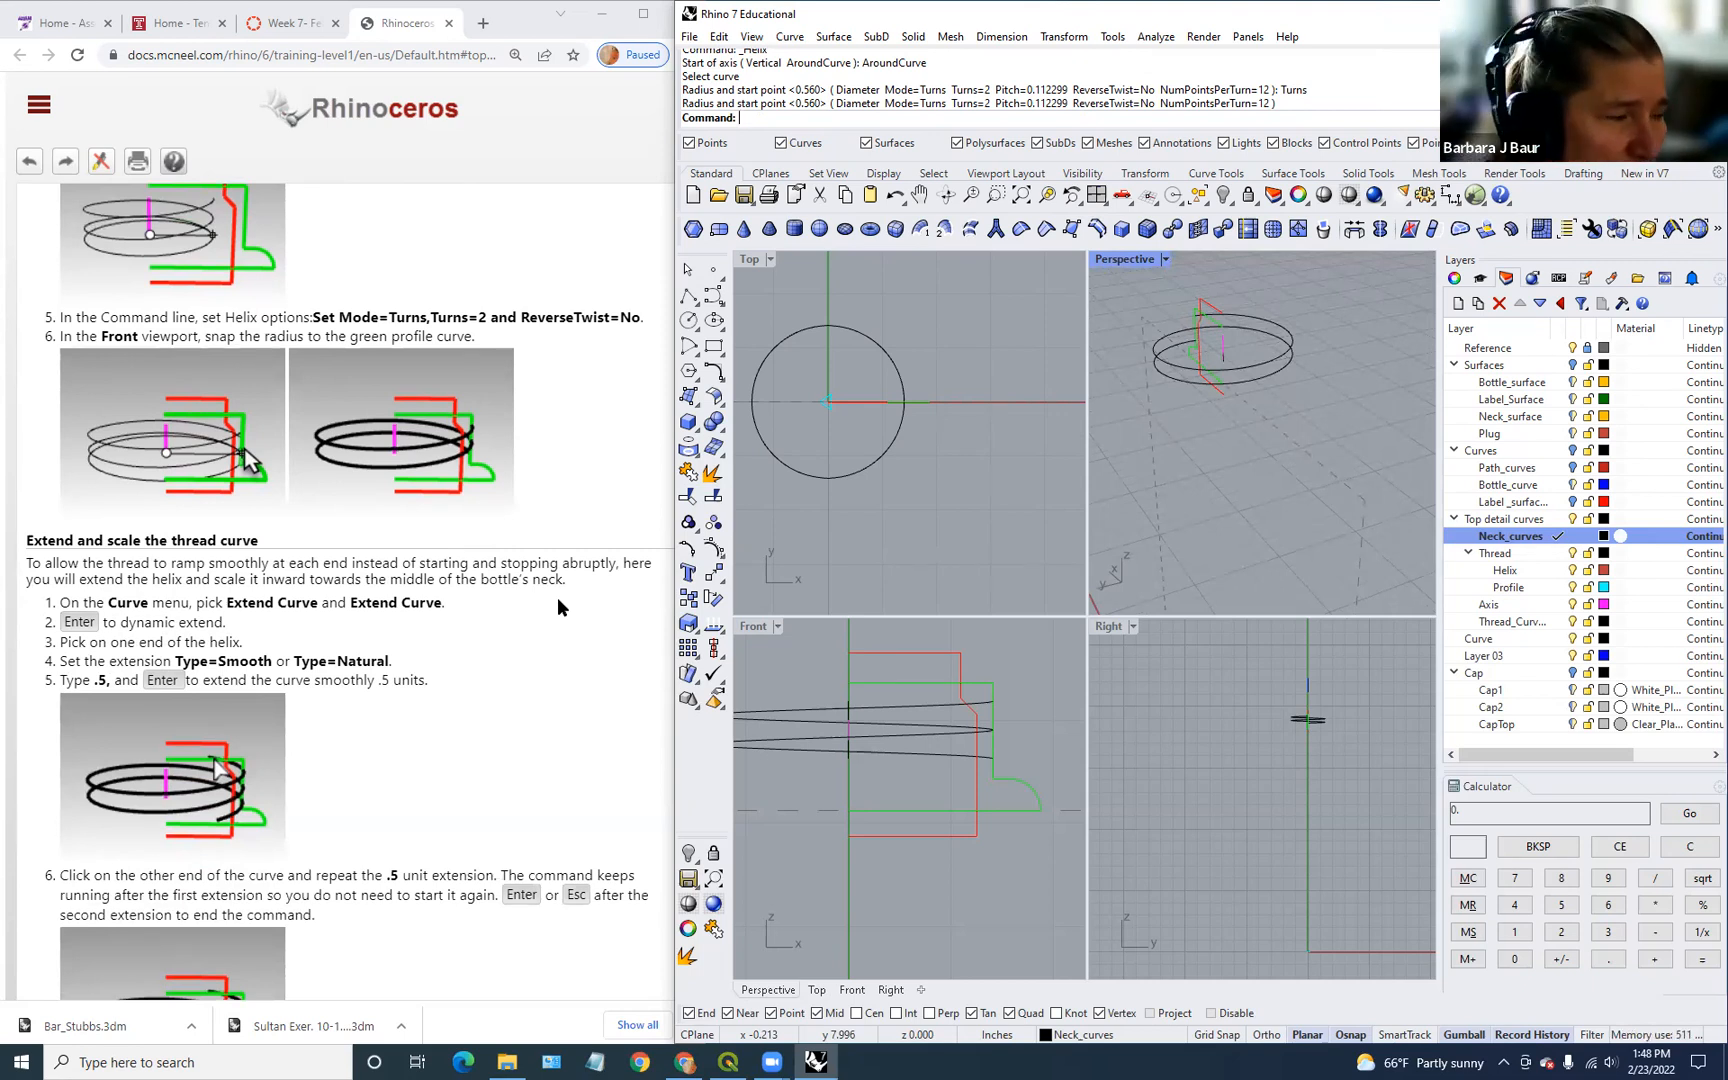
{"action": "scroll", "coordinate": [613, 491], "scroll_direction": "up", "scroll_amount": 1}
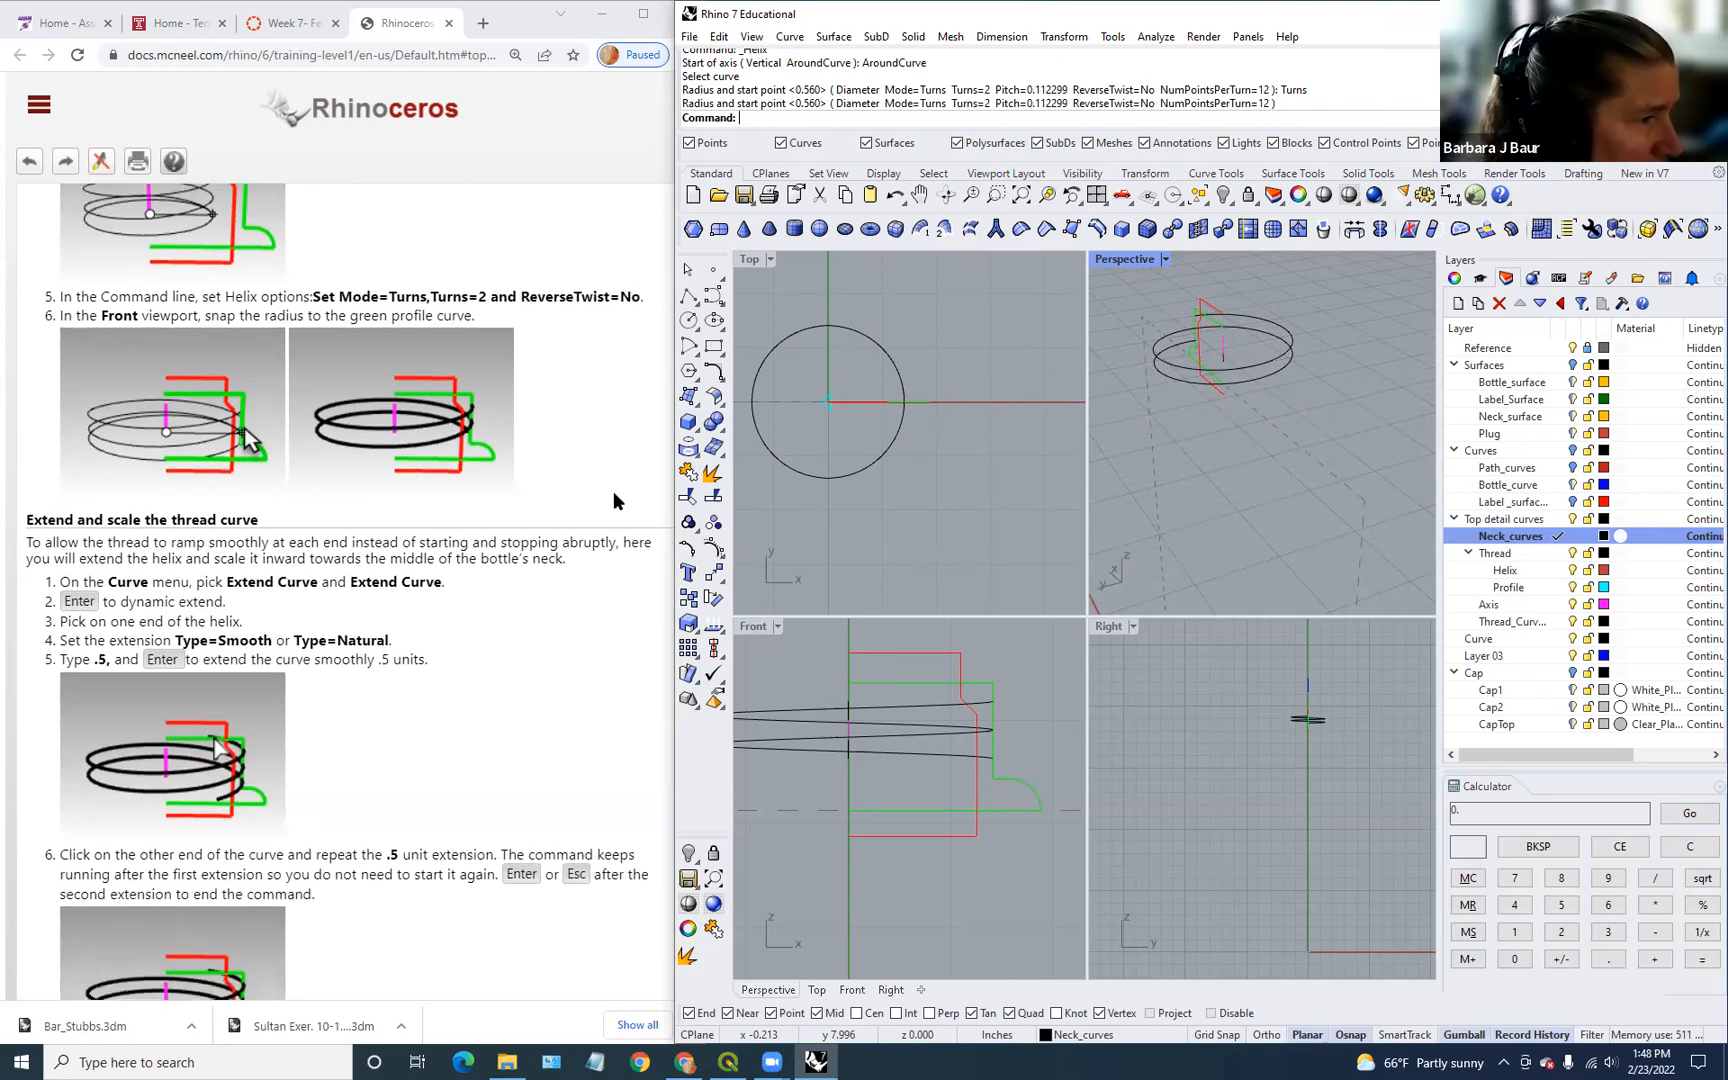
{"action": "scroll", "coordinate": [606, 495], "scroll_direction": "down", "scroll_amount": 4}
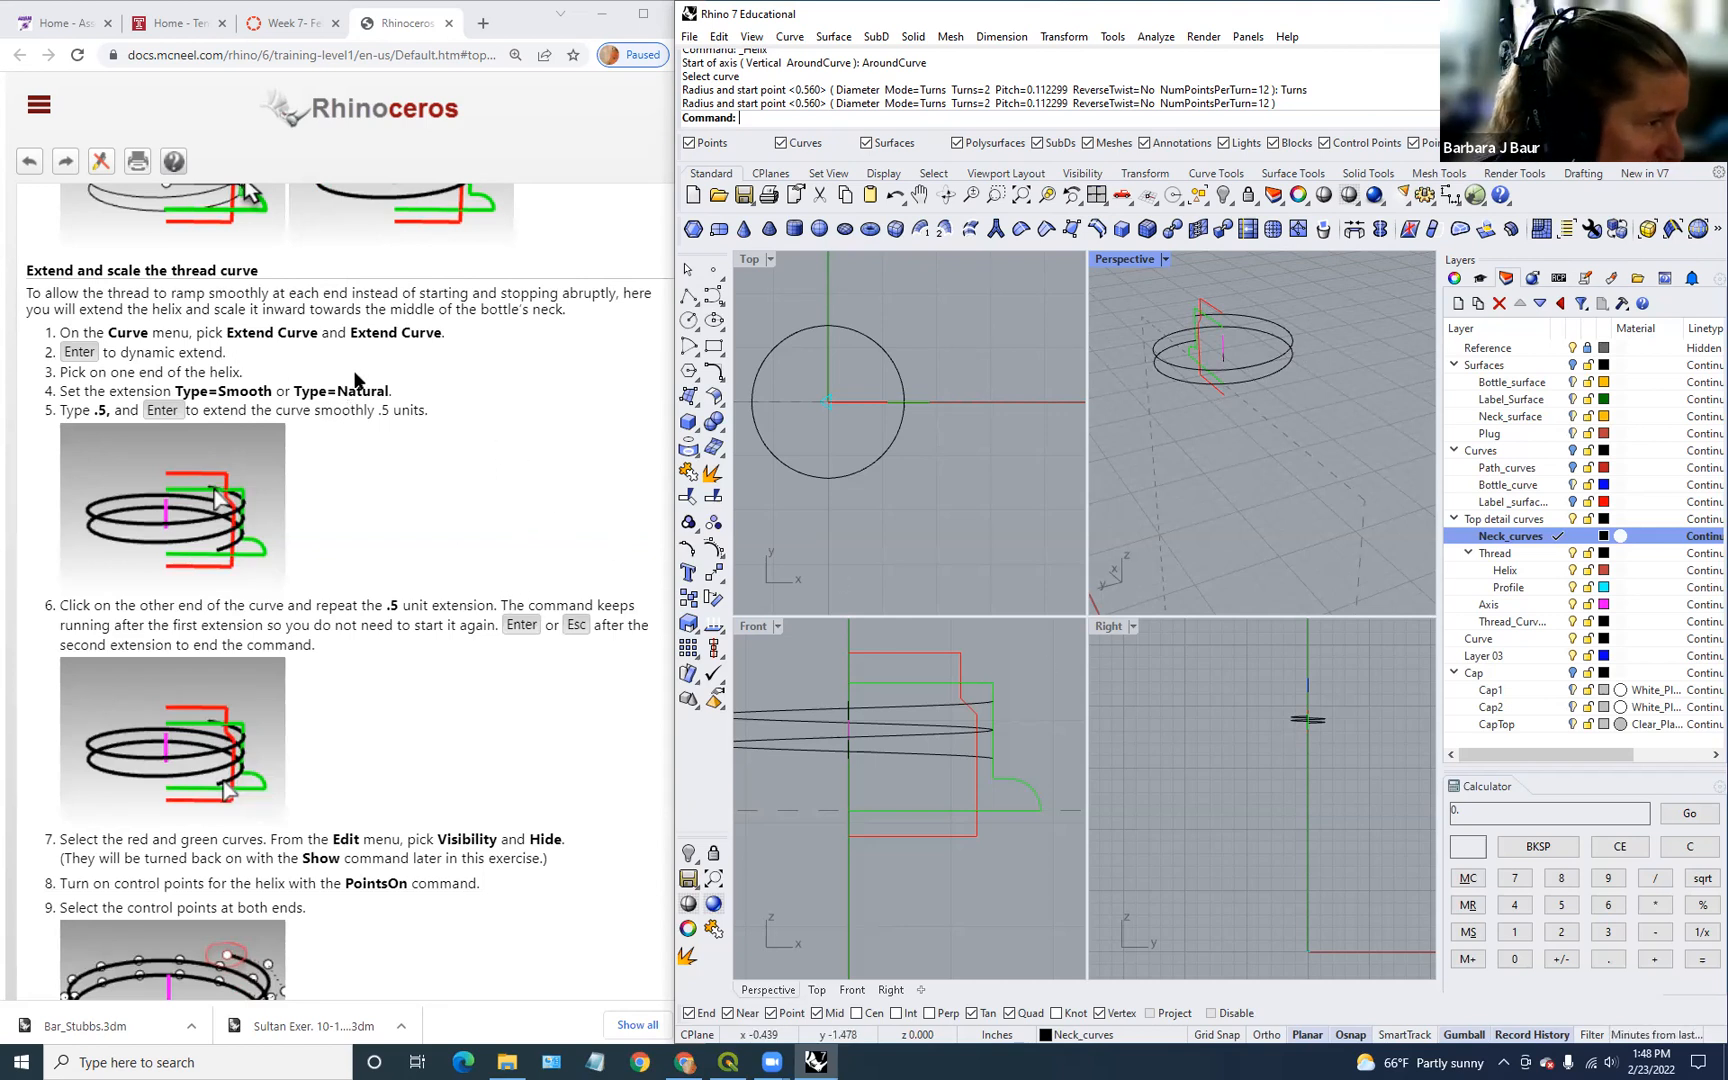
{"action": "left_click", "coordinate": [790, 36]}
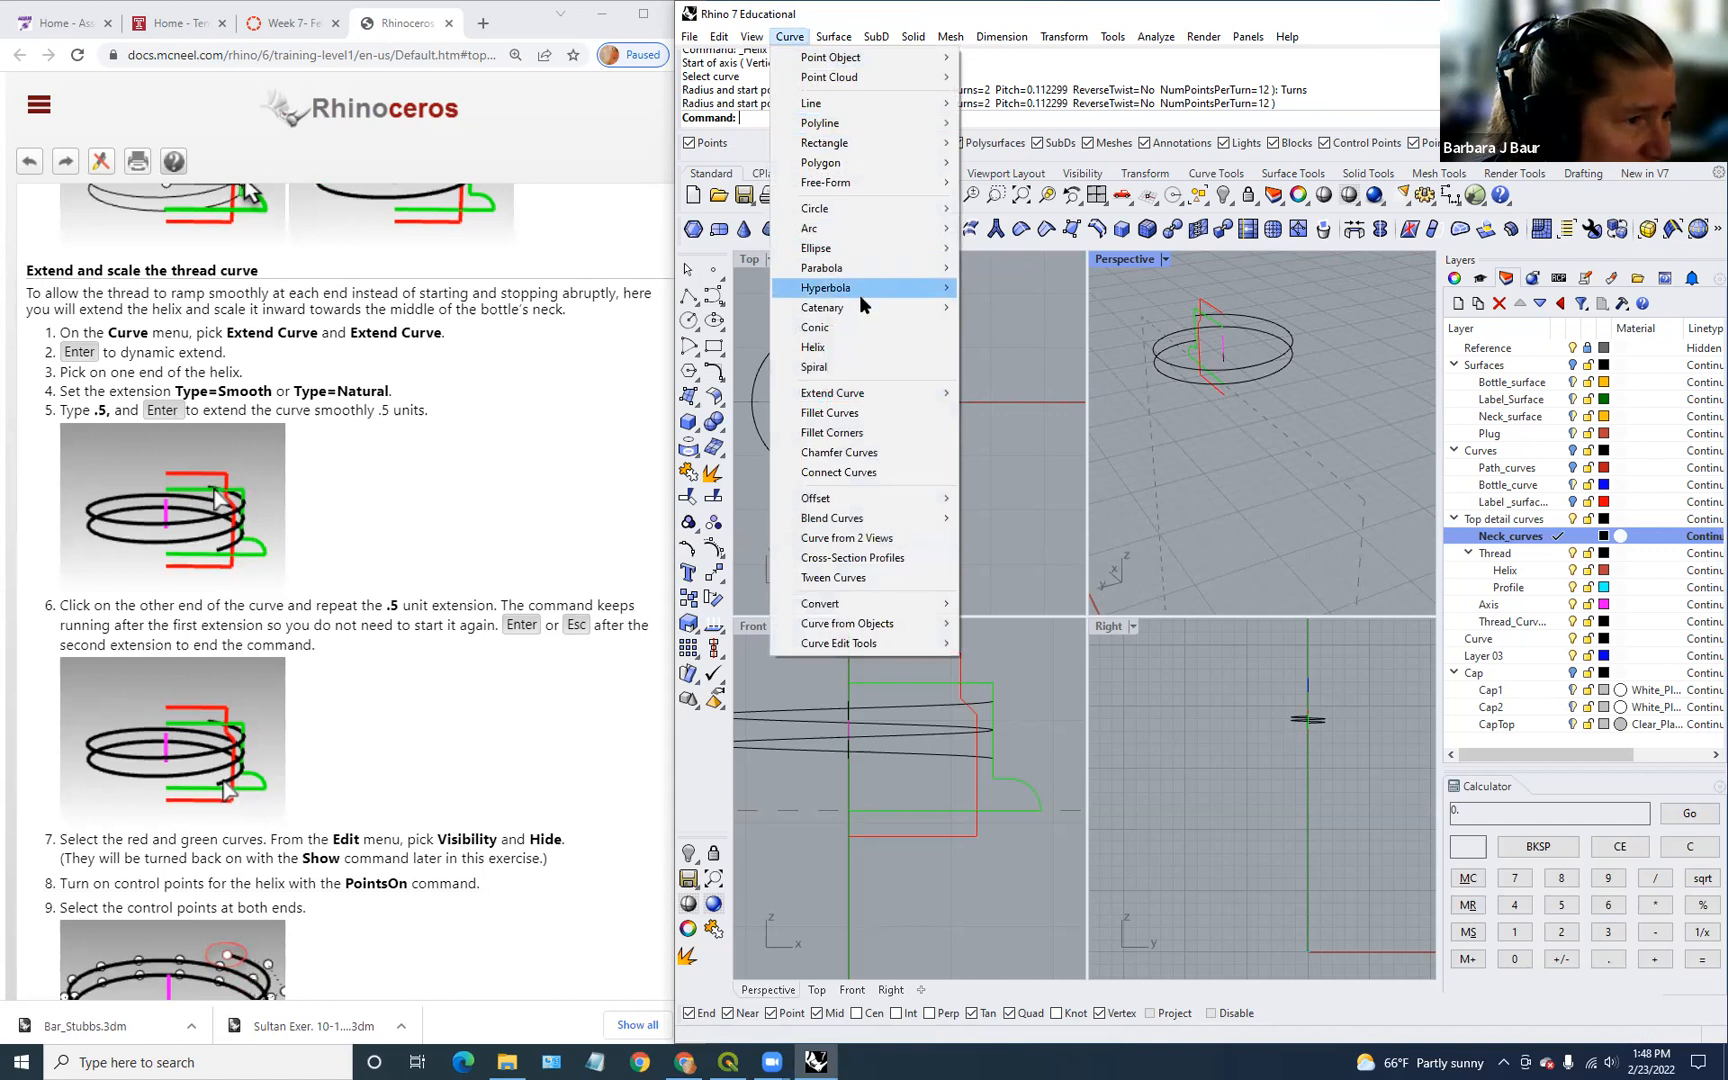
Step: Start Extend Curve with Type set to Smooth and dynamic extension
{"action": "mouse_move", "coordinate": [853, 403]}
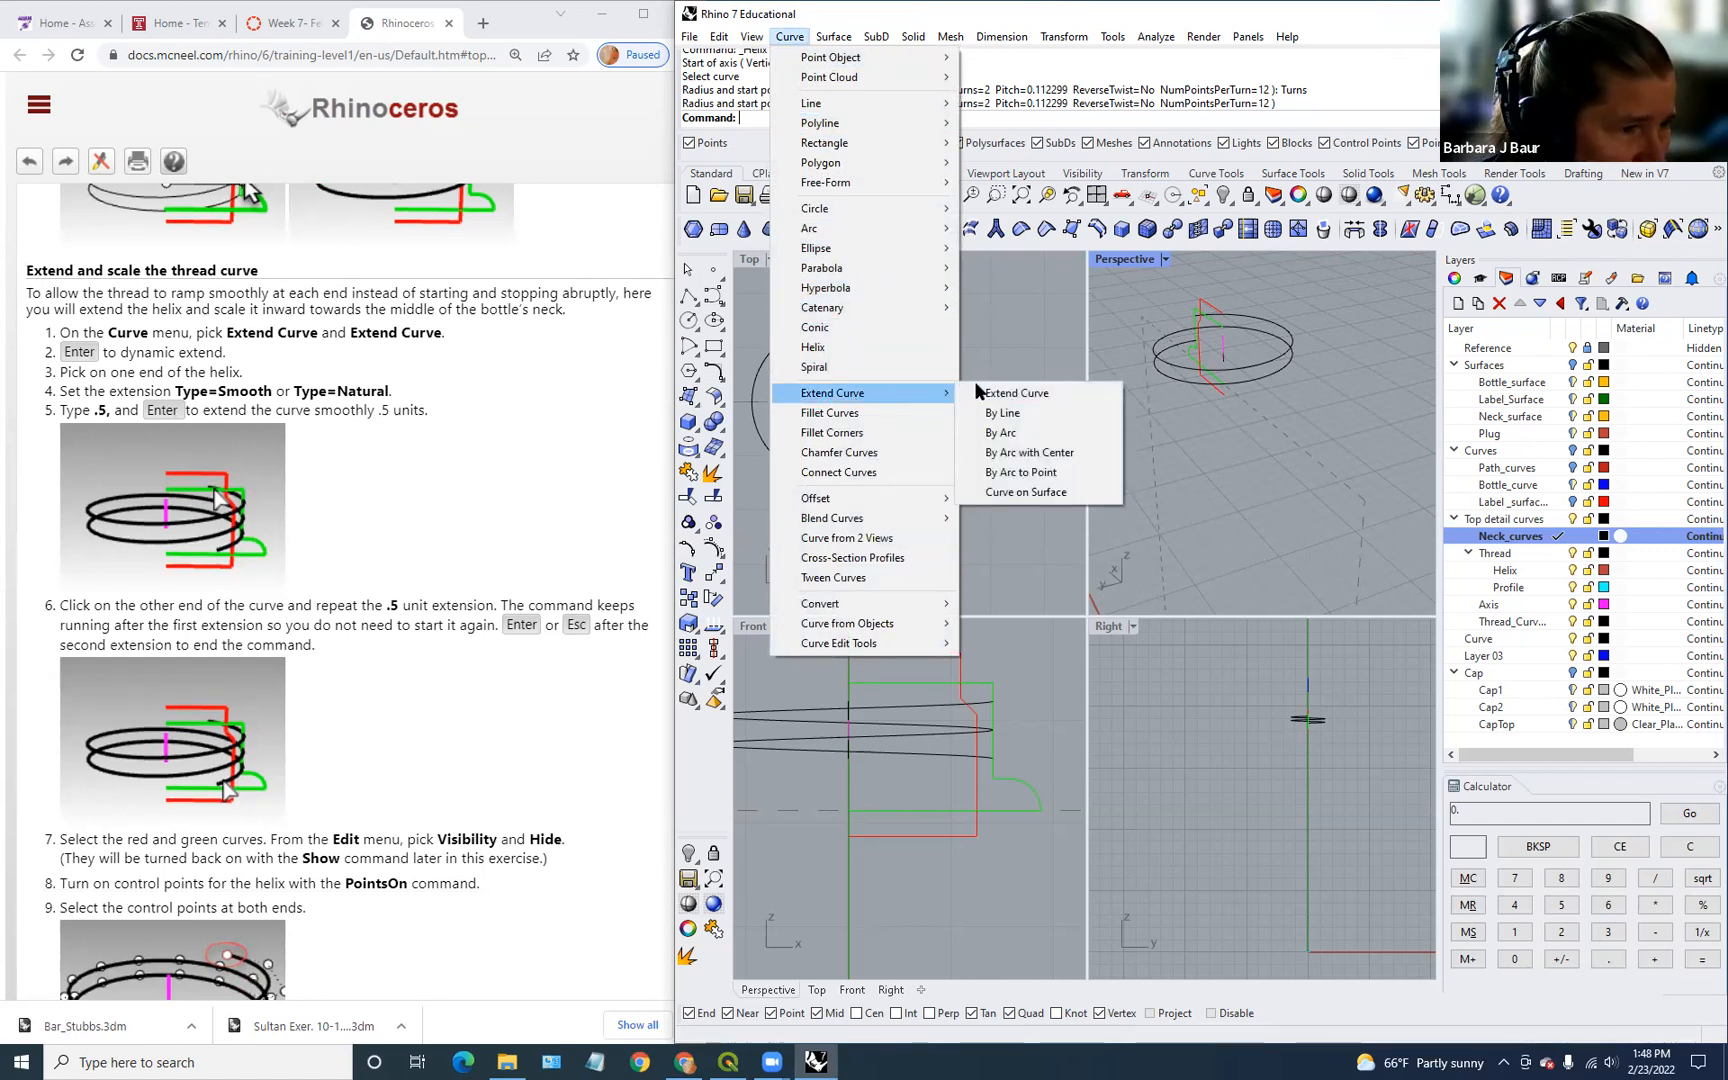
{"action": "left_click", "coordinate": [1021, 395]}
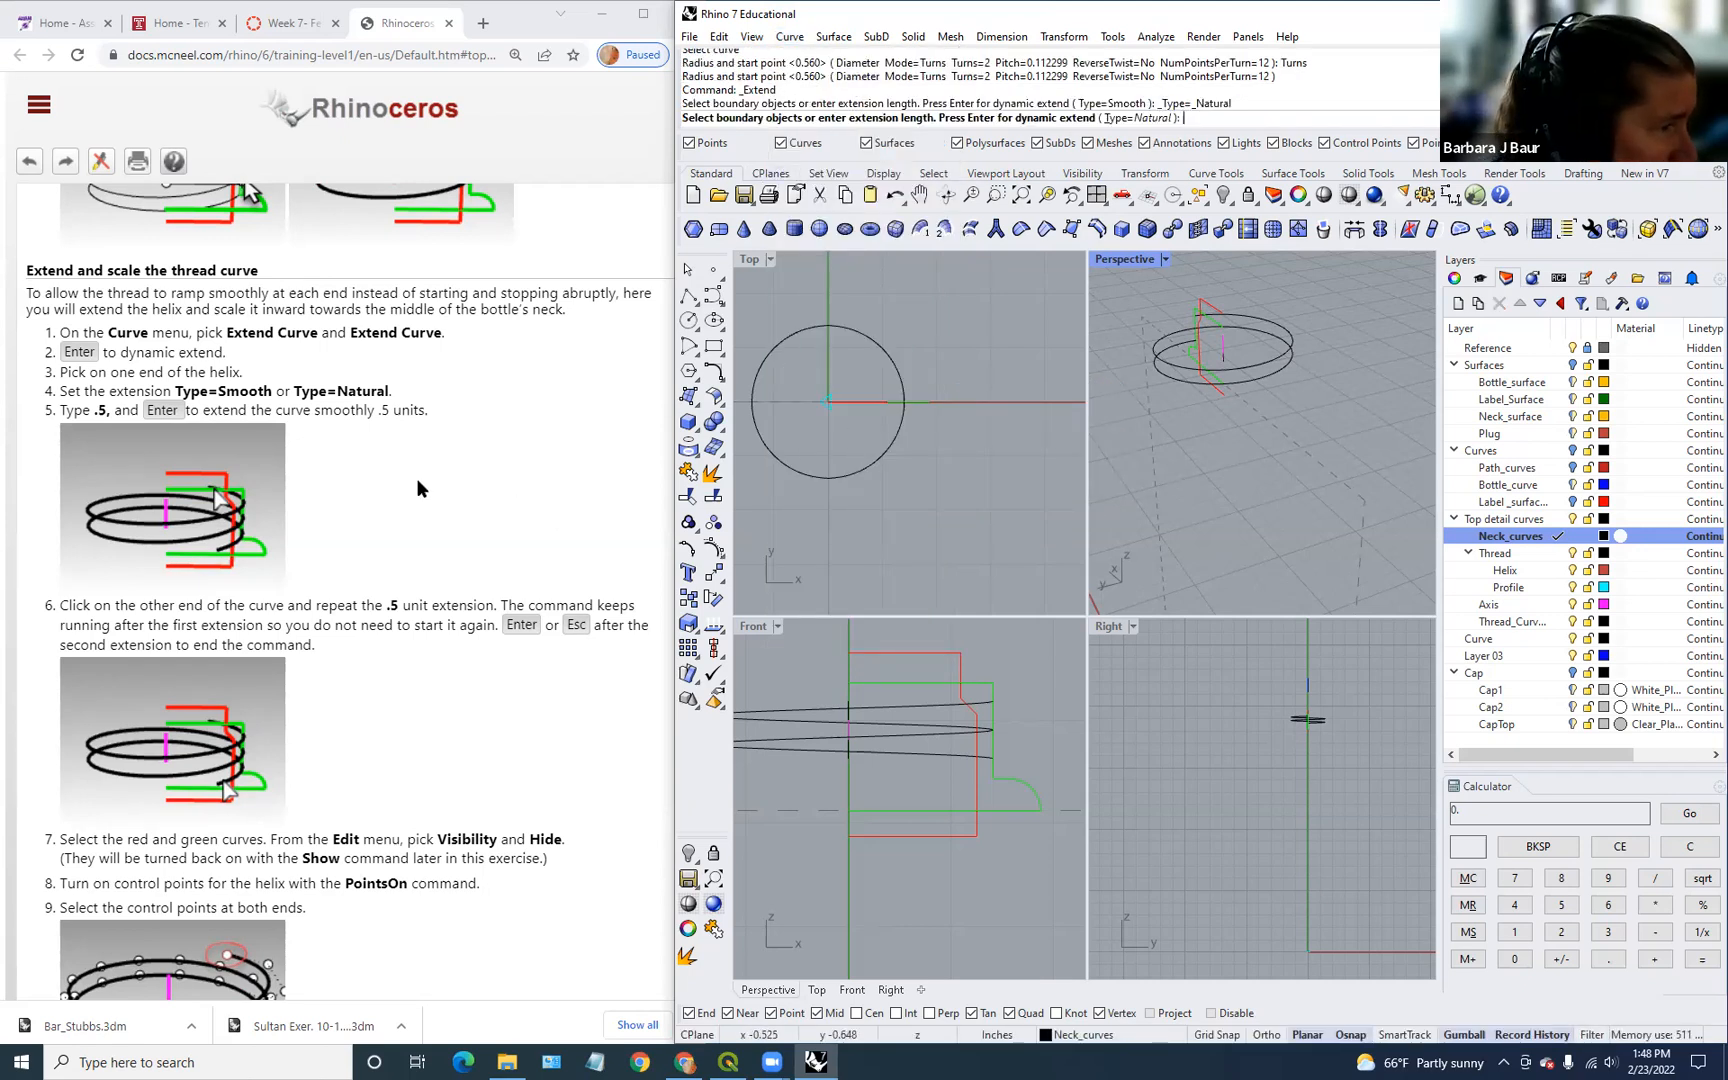
{"action": "left_click", "coordinate": [1122, 117]}
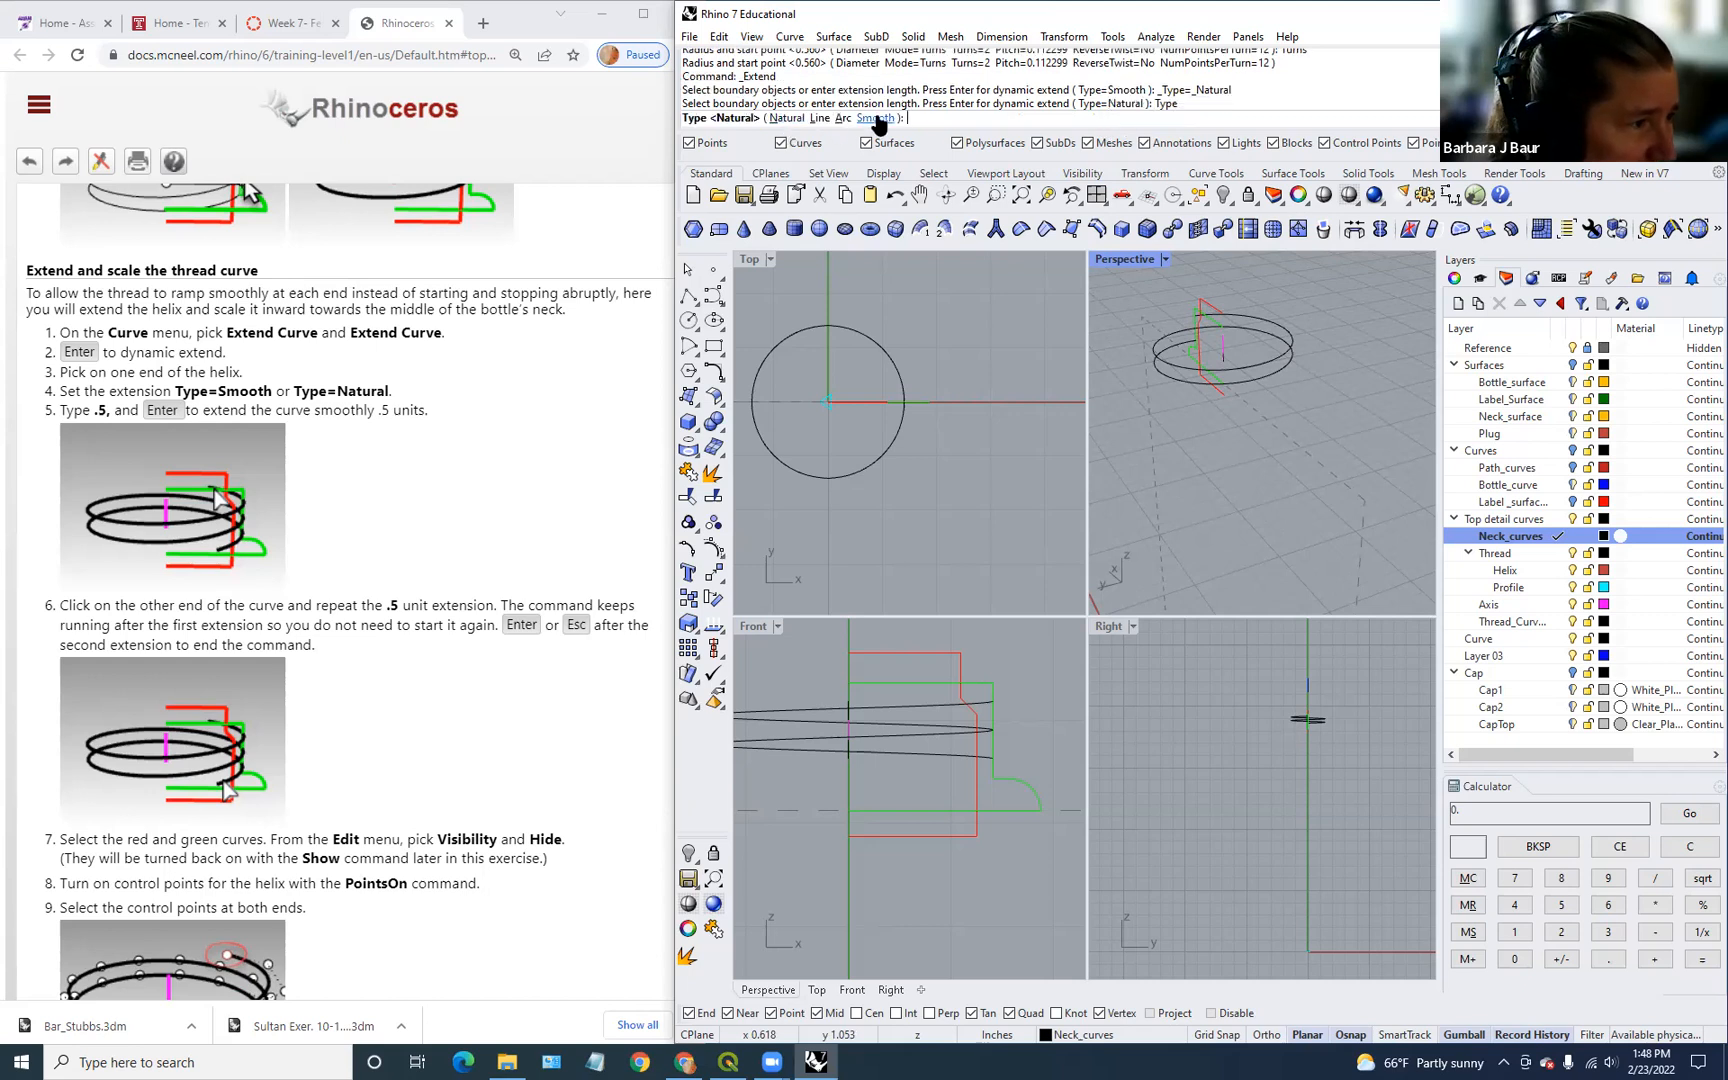
{"action": "left_click", "coordinate": [876, 118]}
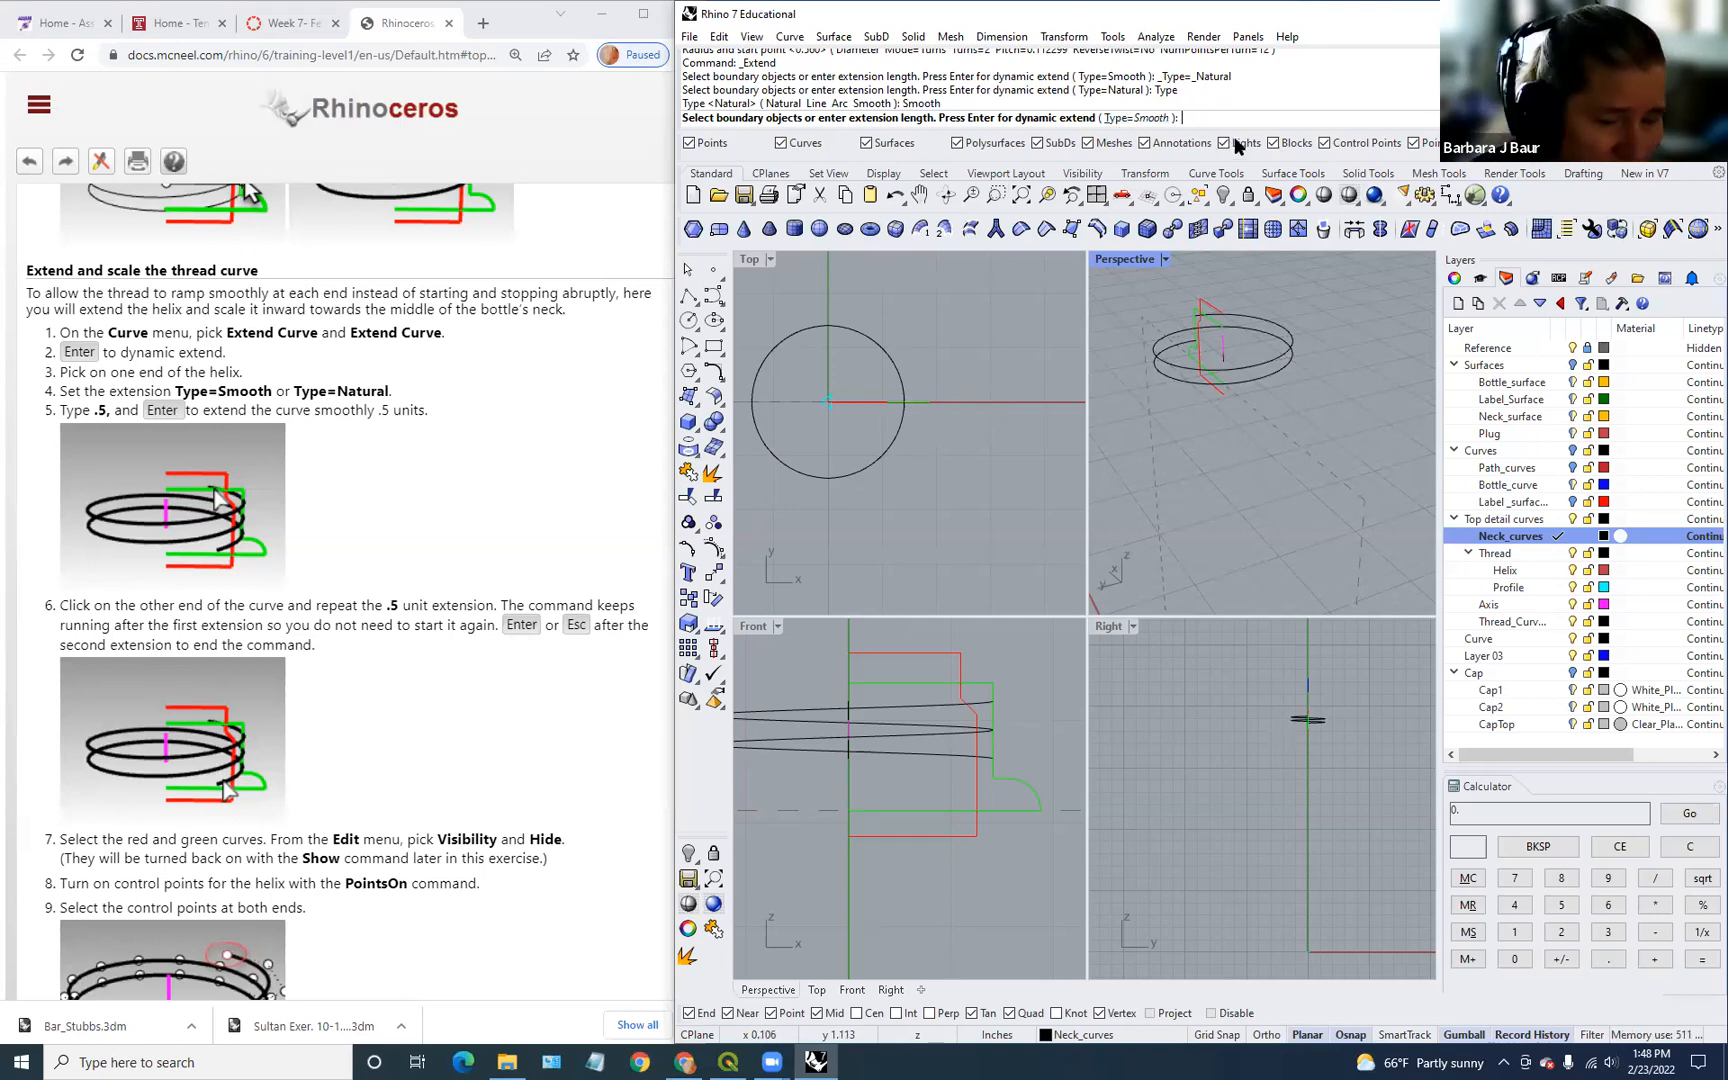
{"action": "key", "text": "Return"}
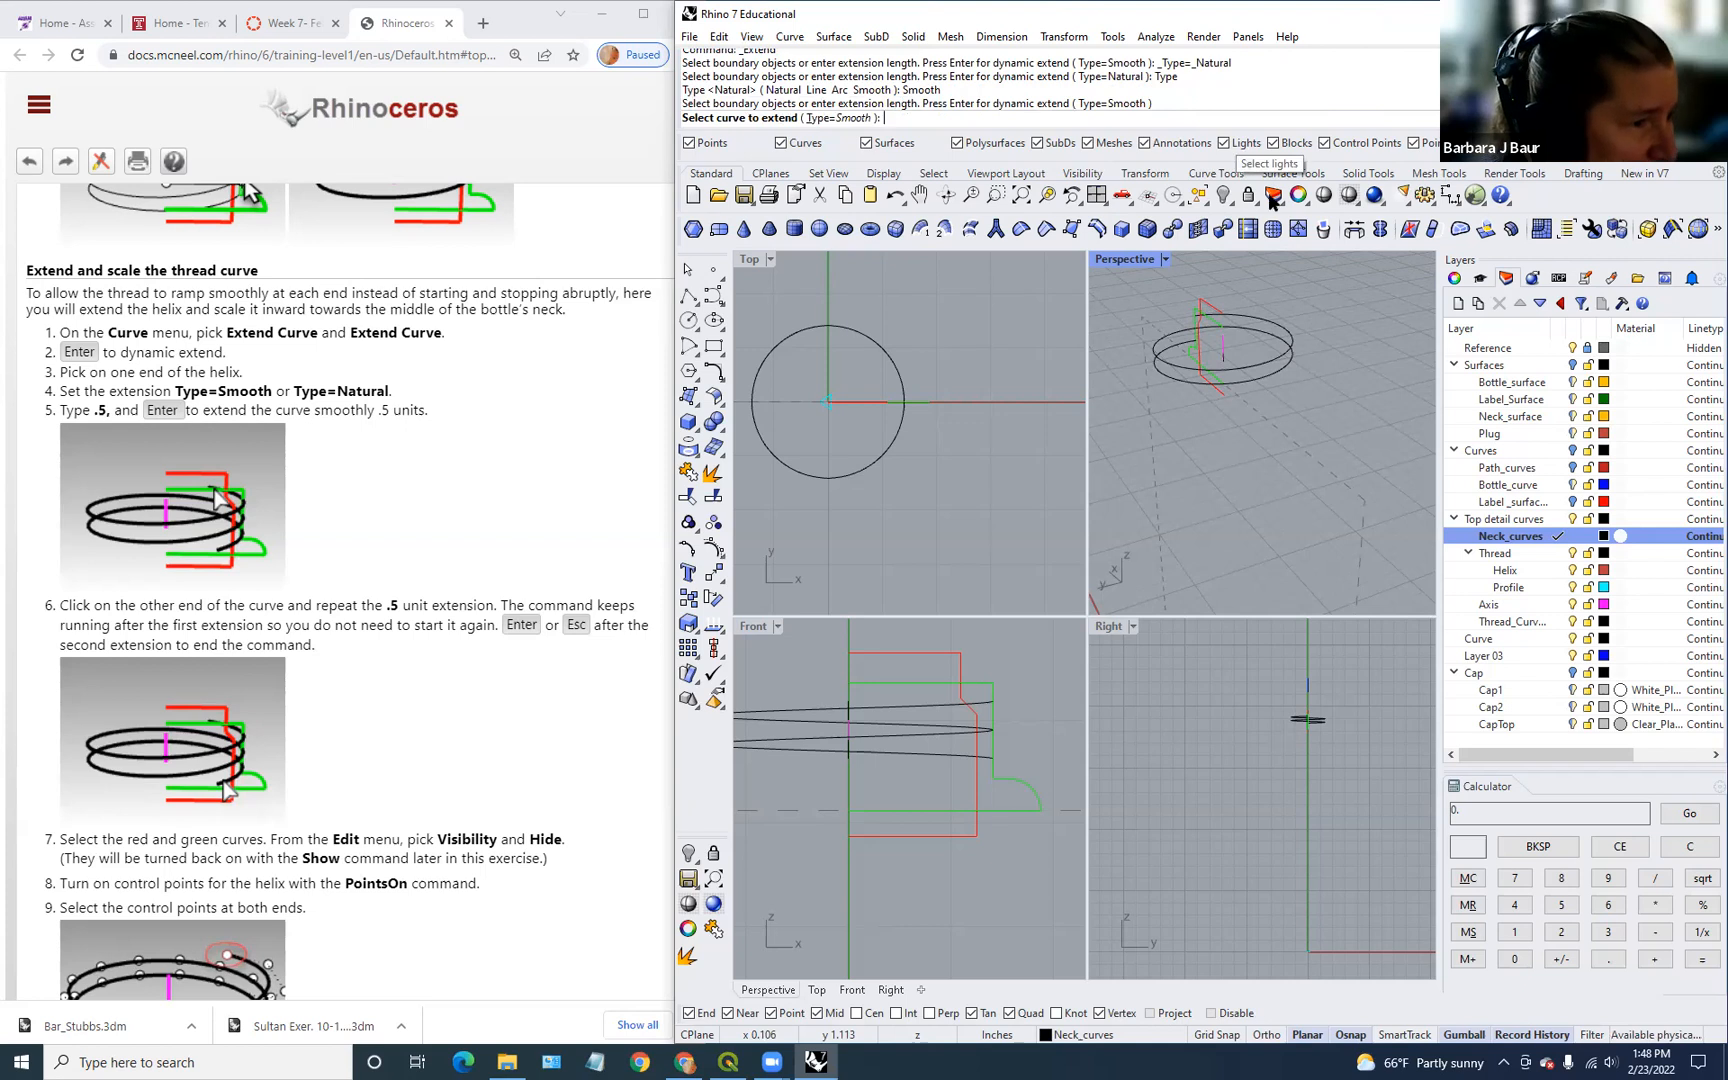
Step: Extend both ends of the helix by 0.5
{"action": "left_click", "coordinate": [1288, 360]}
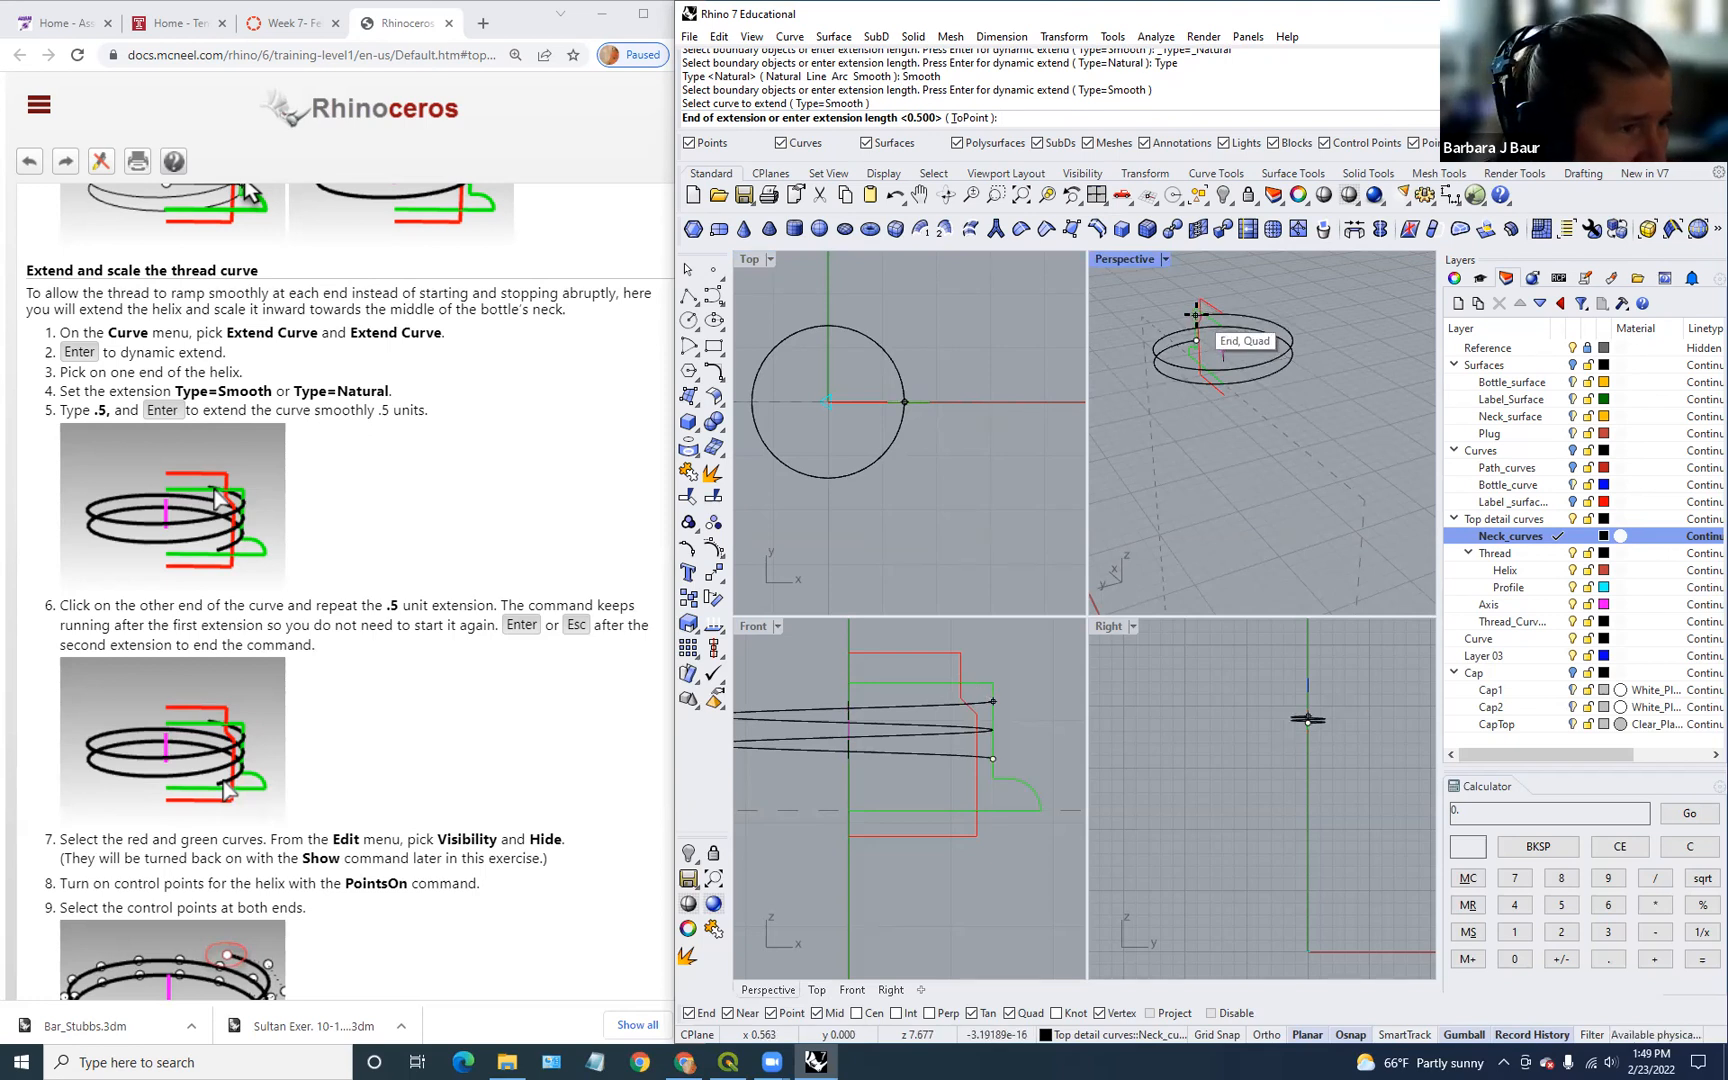
{"action": "key", "text": "Return"}
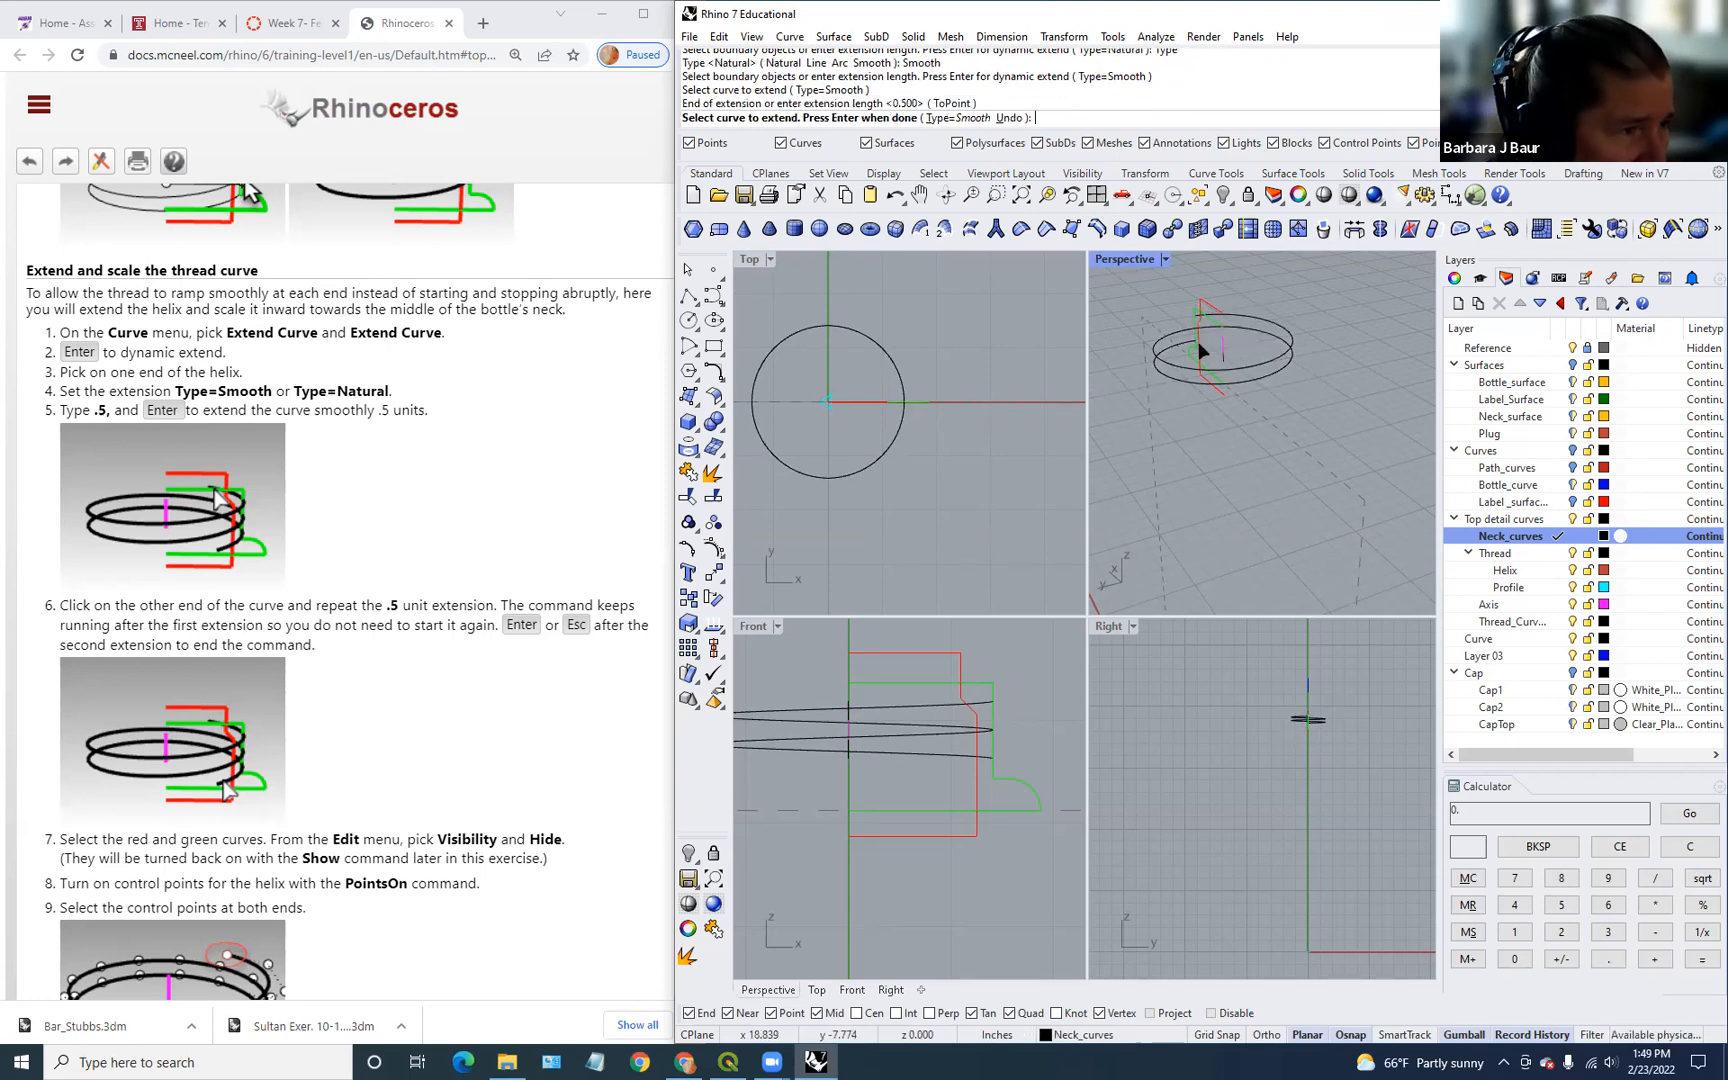
{"action": "left_click", "coordinate": [1264, 369]}
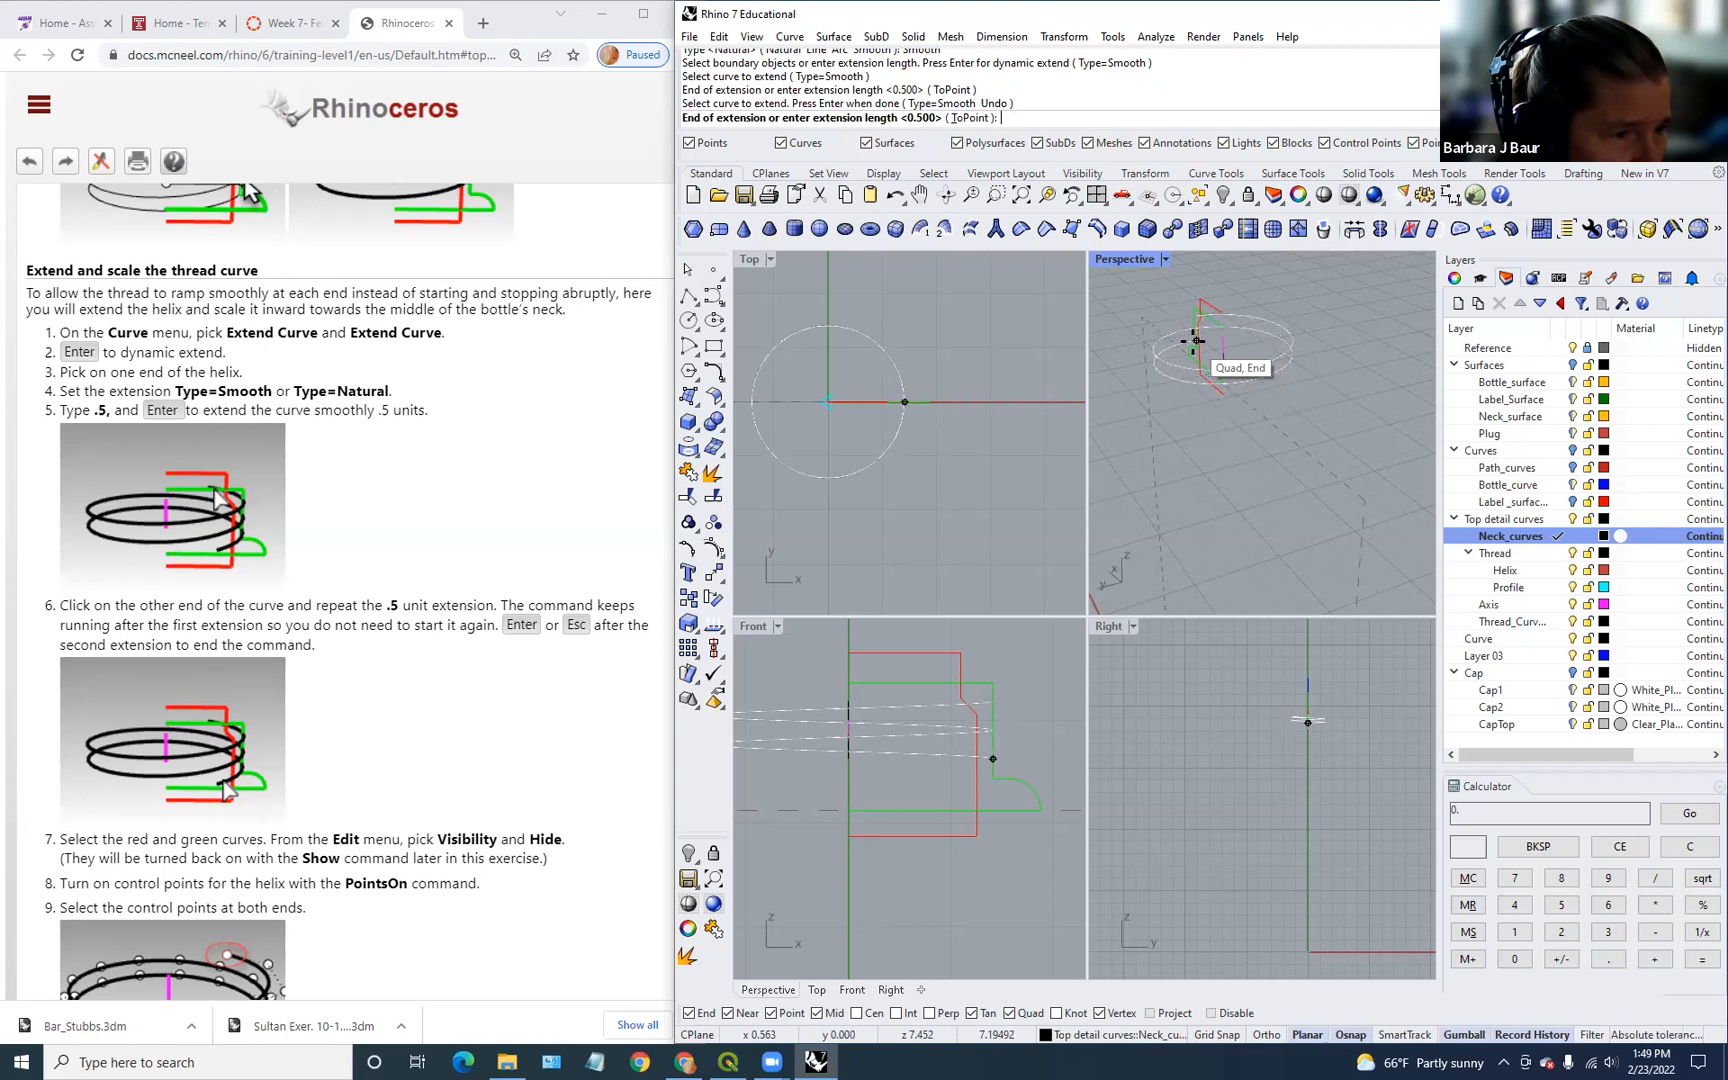
{"action": "key", "text": "Return"}
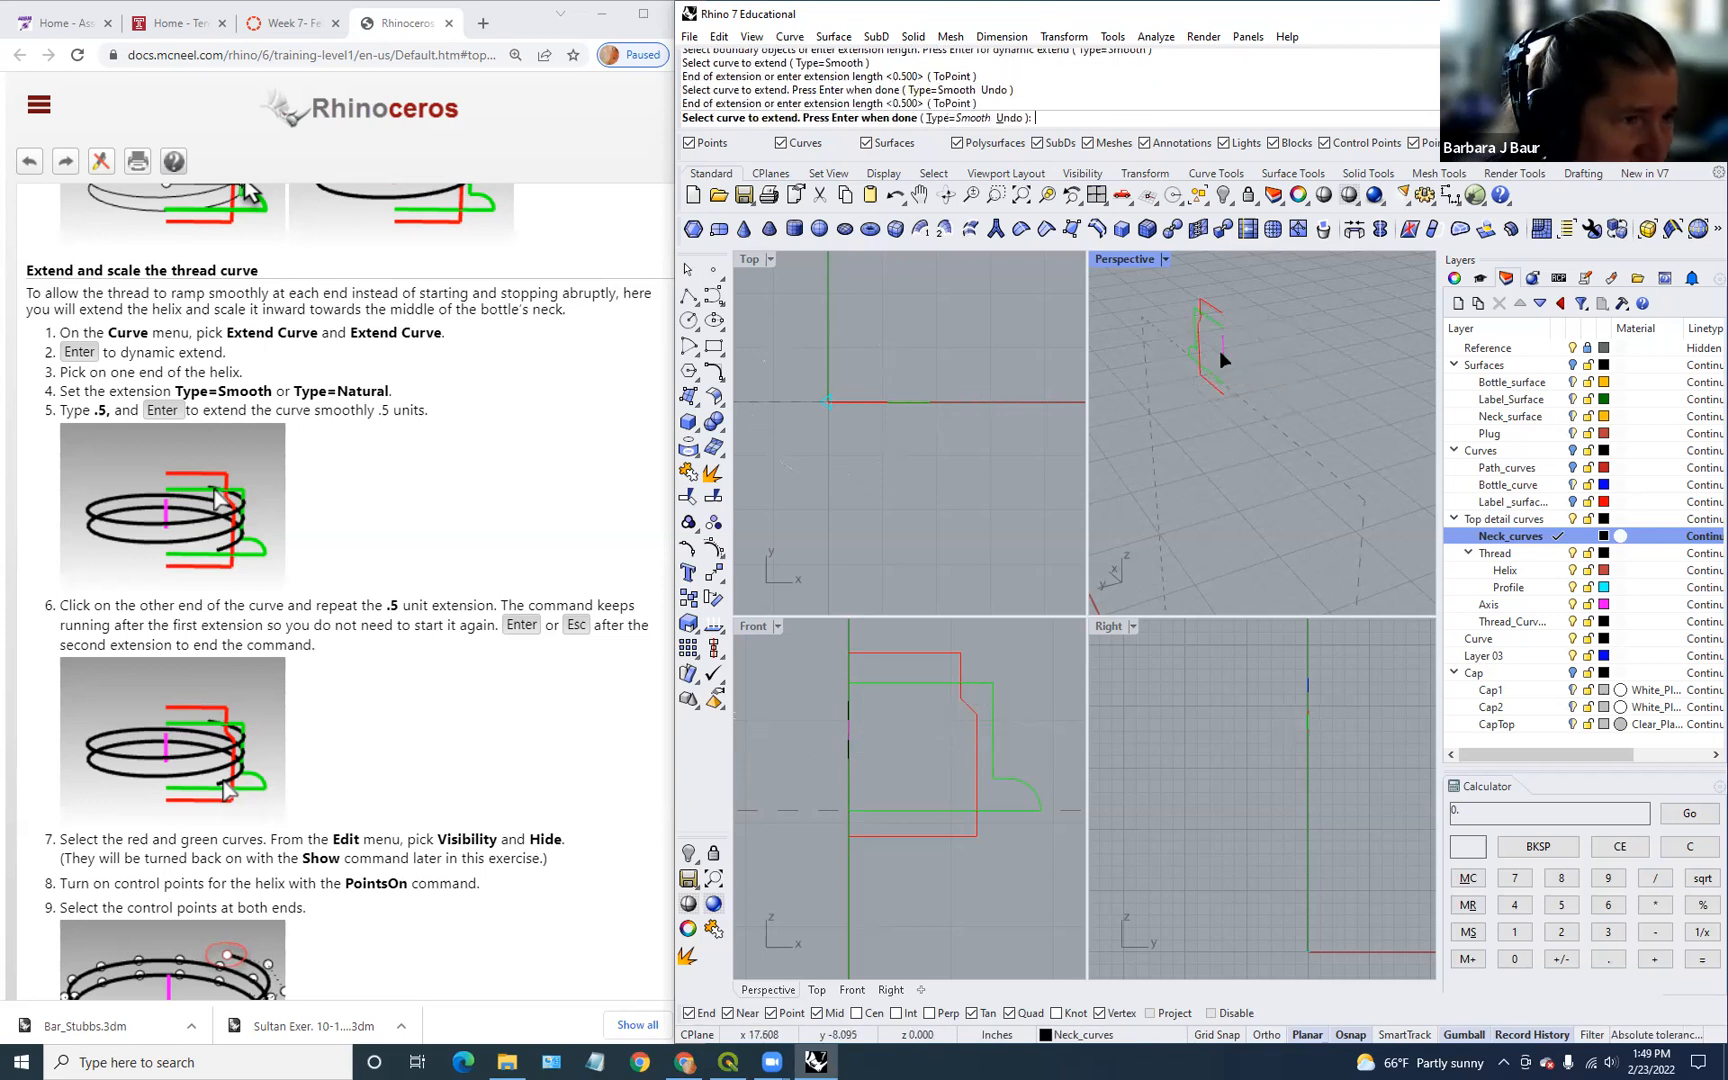
{"action": "key", "text": "Return"}
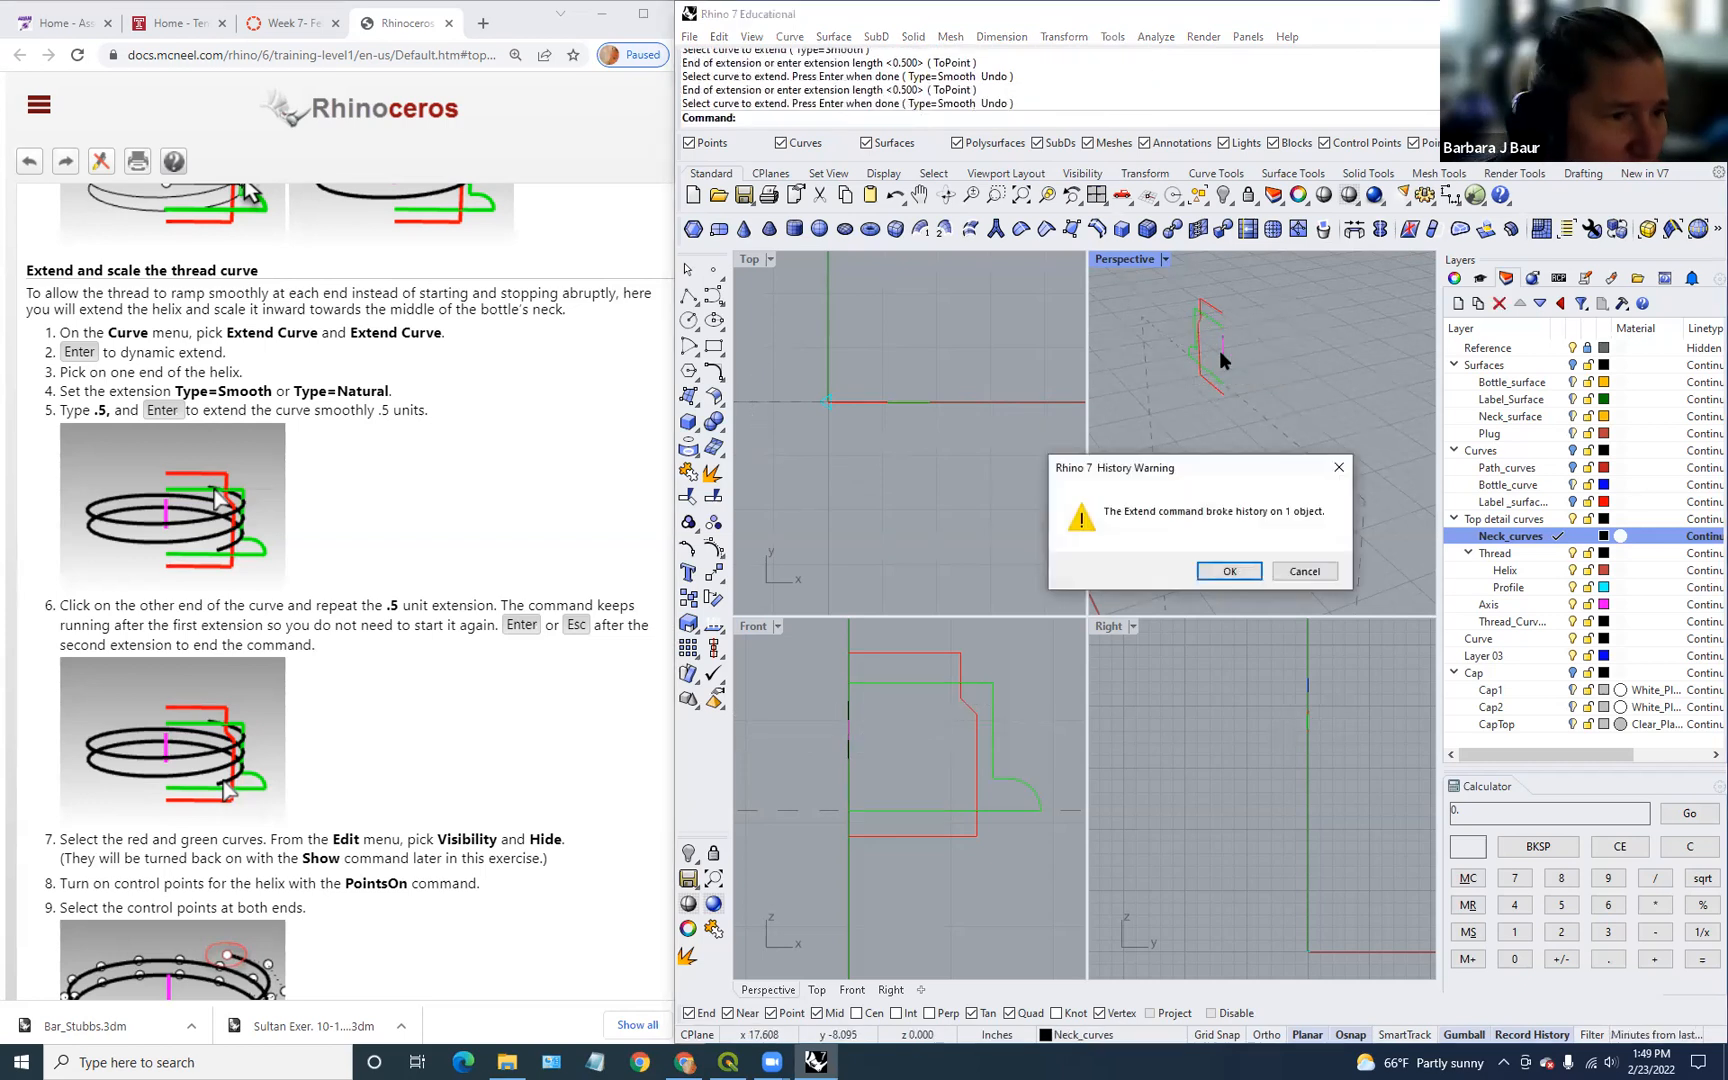
Step: Dismiss the history warning, undo the extension, and retry Extend with Smooth type
{"action": "left_click", "coordinate": [1234, 572]}
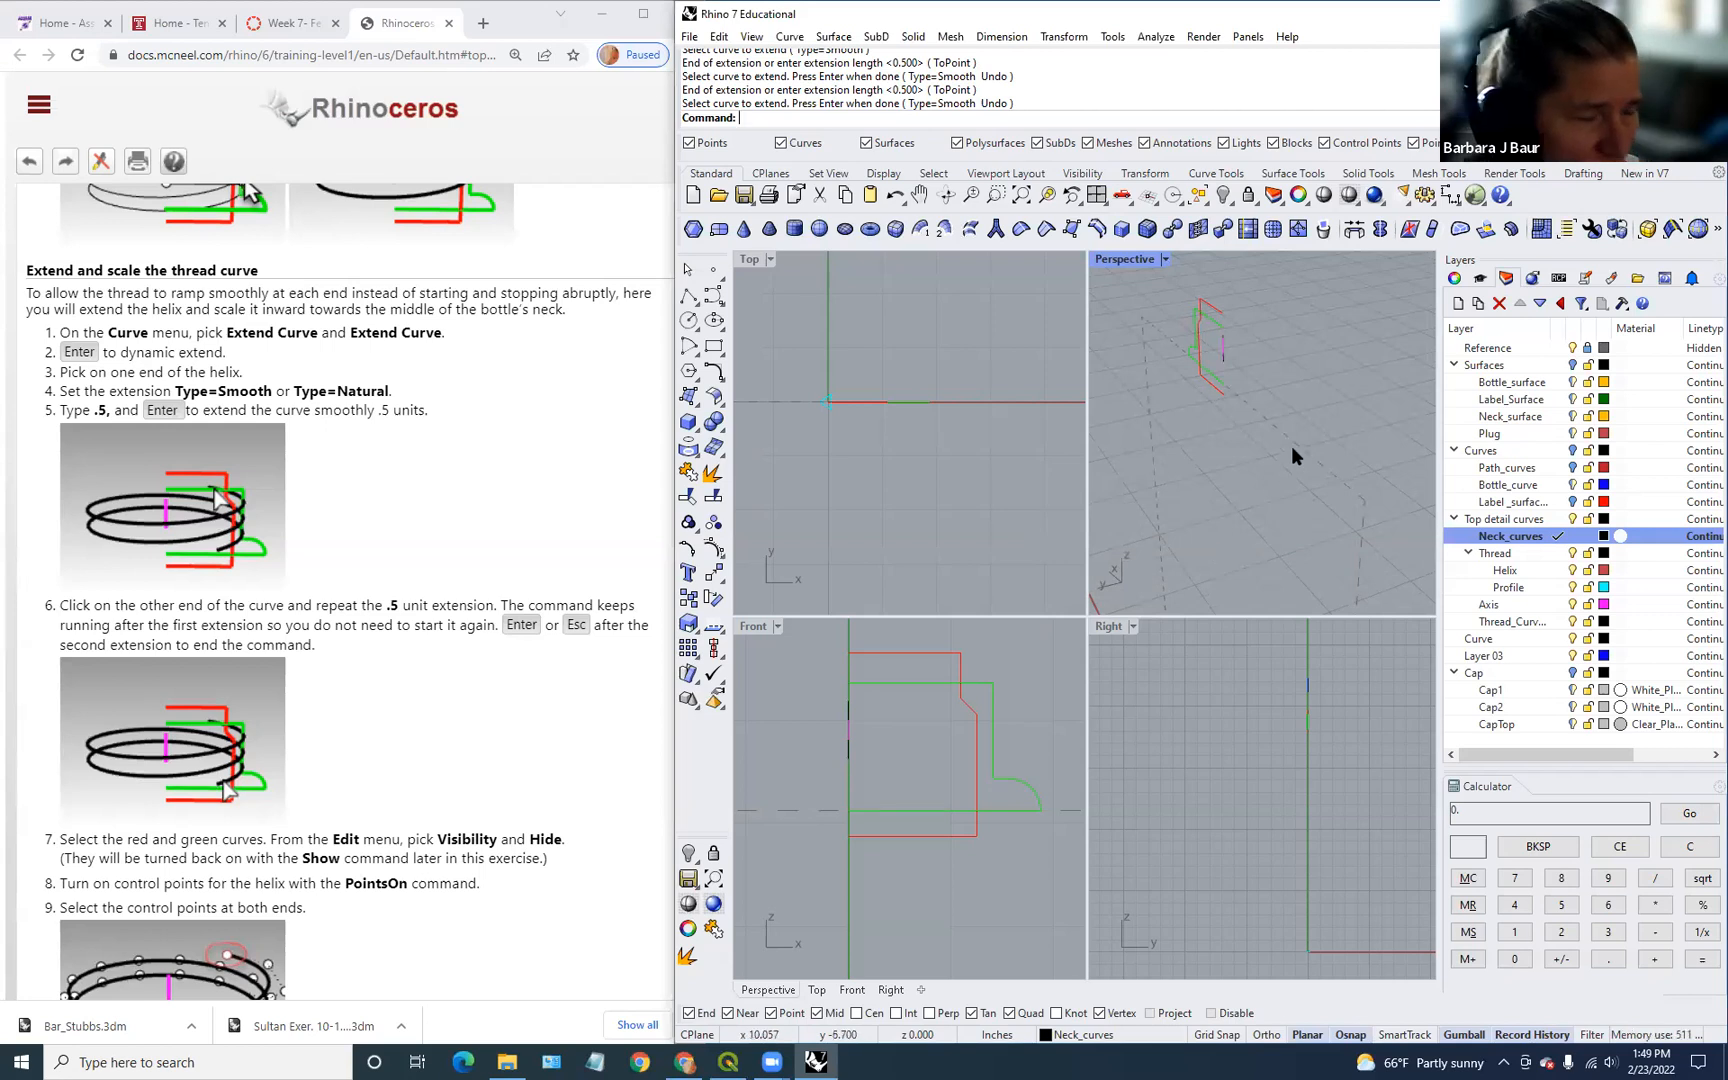
{"action": "key", "text": "ctrl+z"}
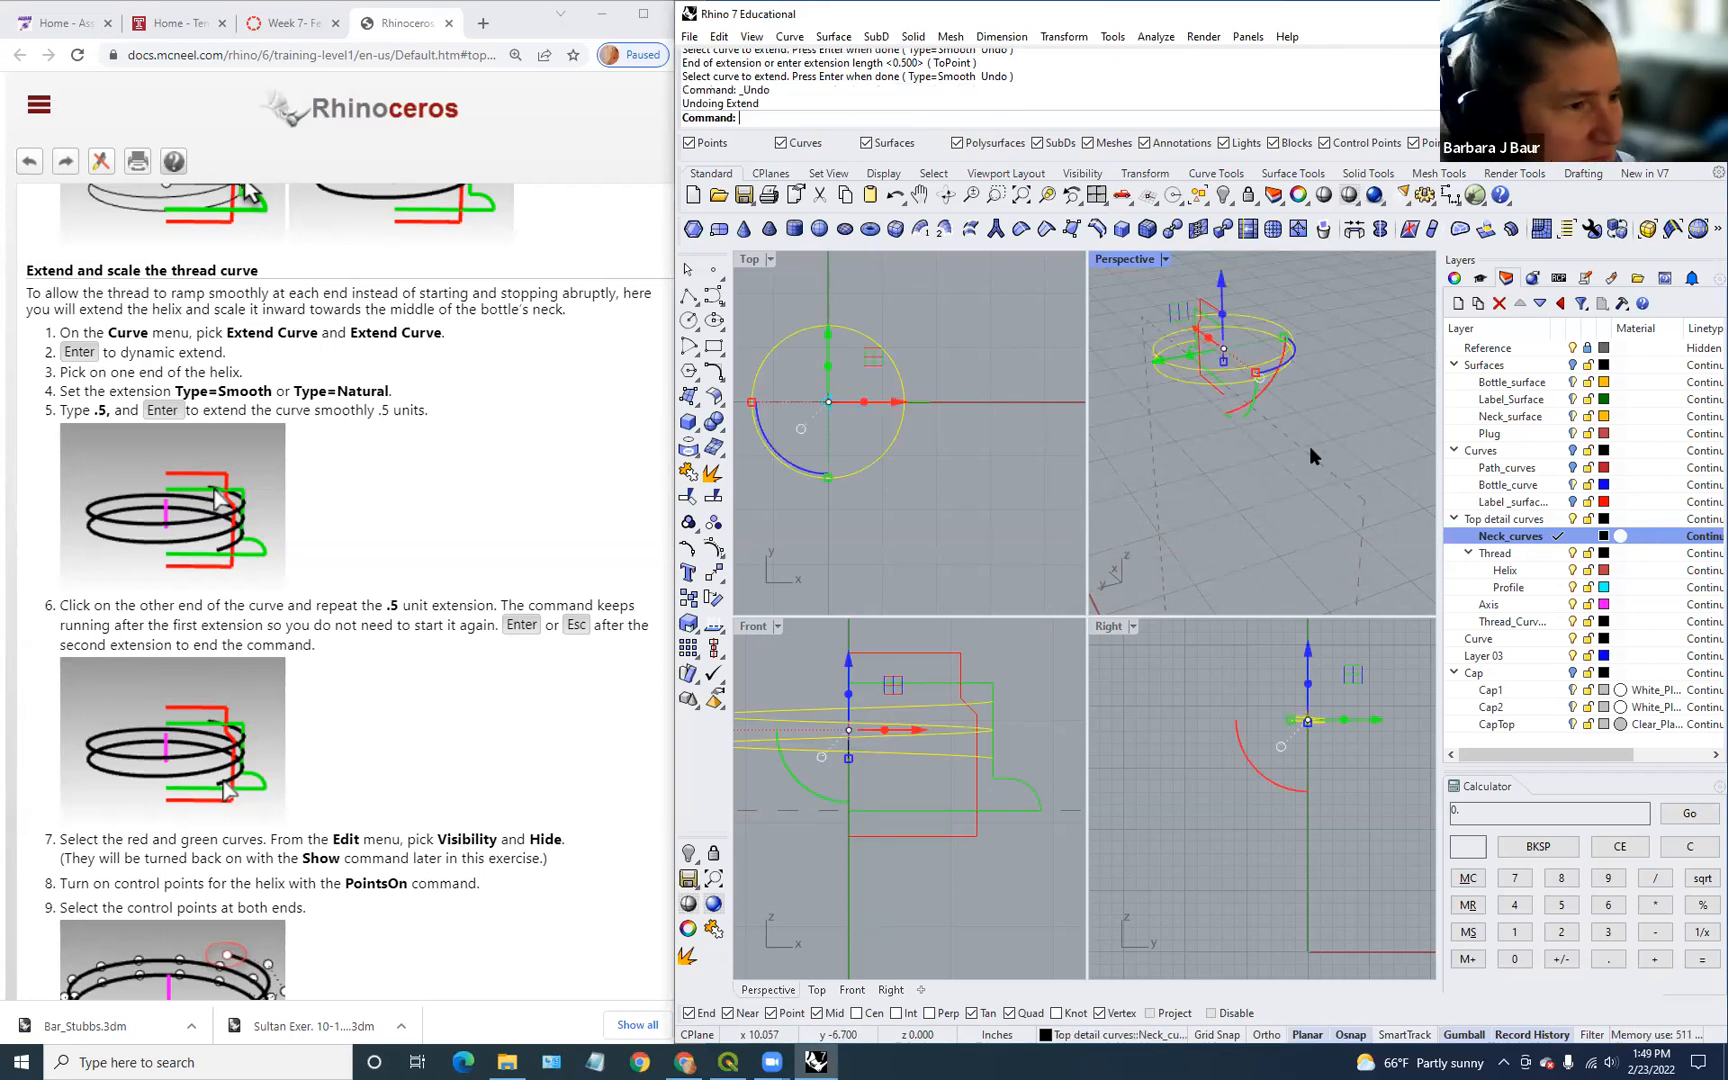
{"action": "key", "text": "Return"}
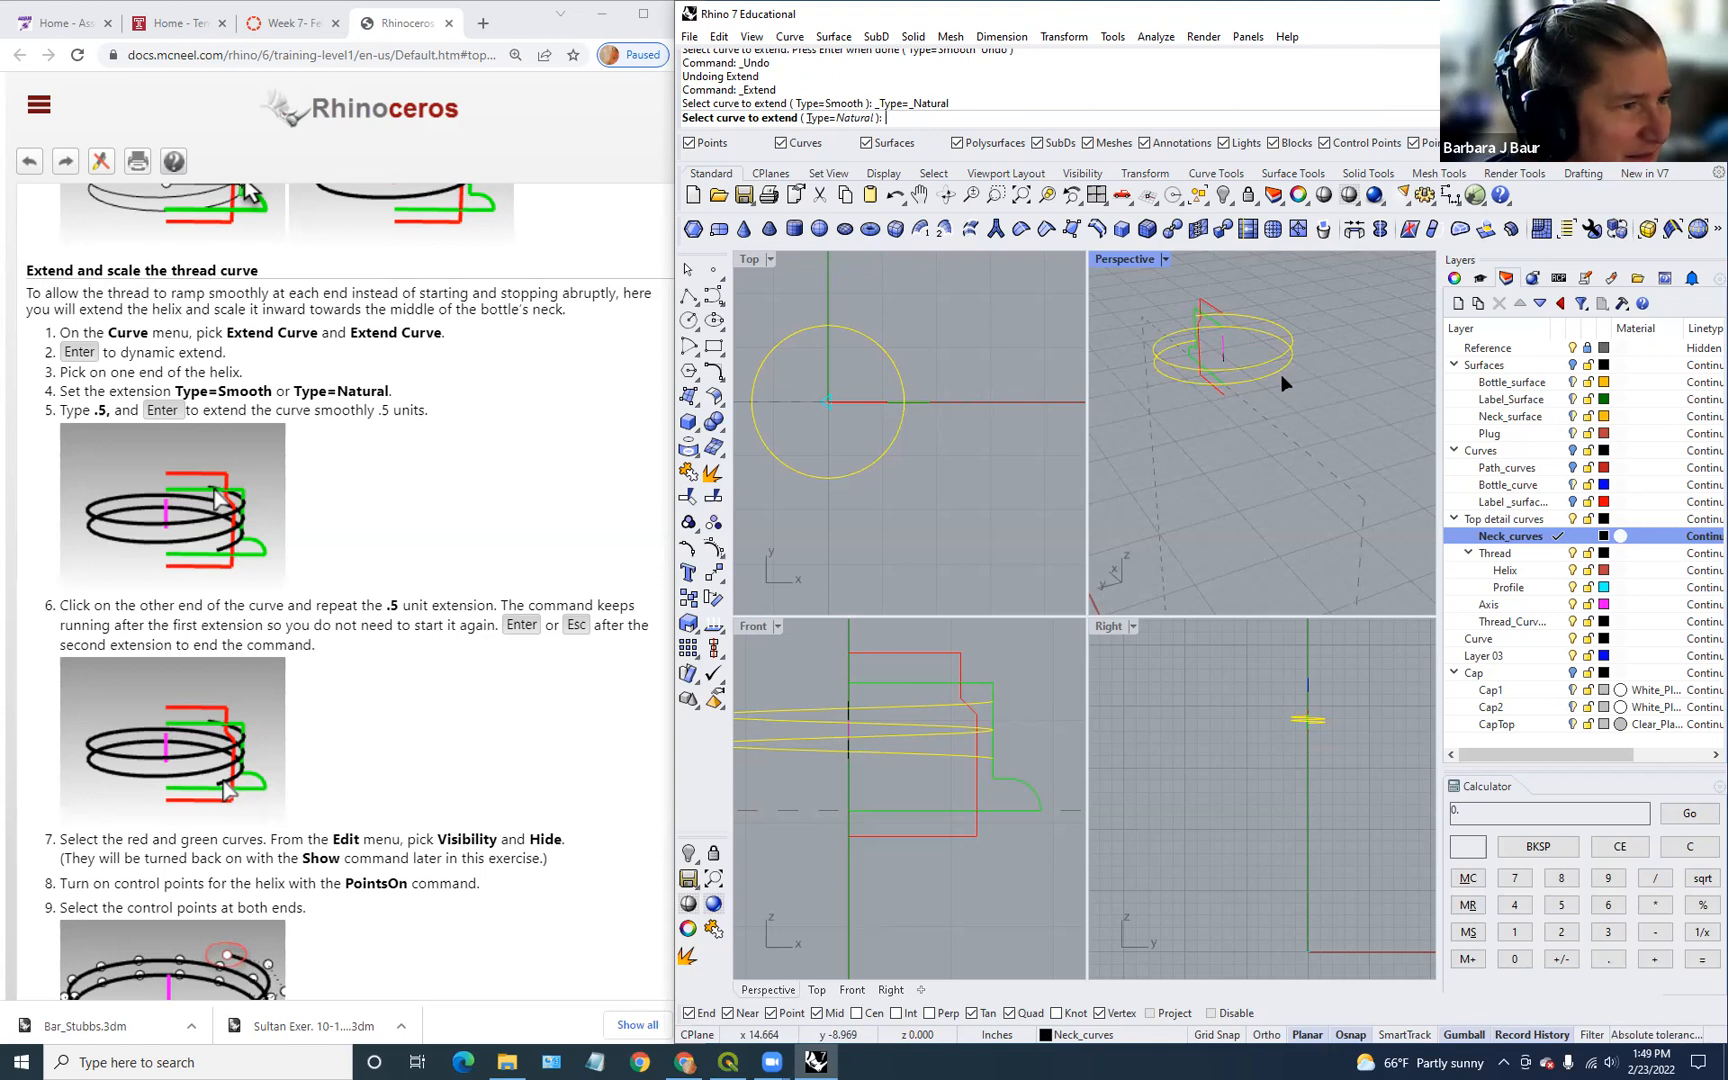
{"action": "left_click", "coordinate": [840, 117]}
{"action": "left_click", "coordinate": [886, 117]}
{"action": "key", "text": "Return"}
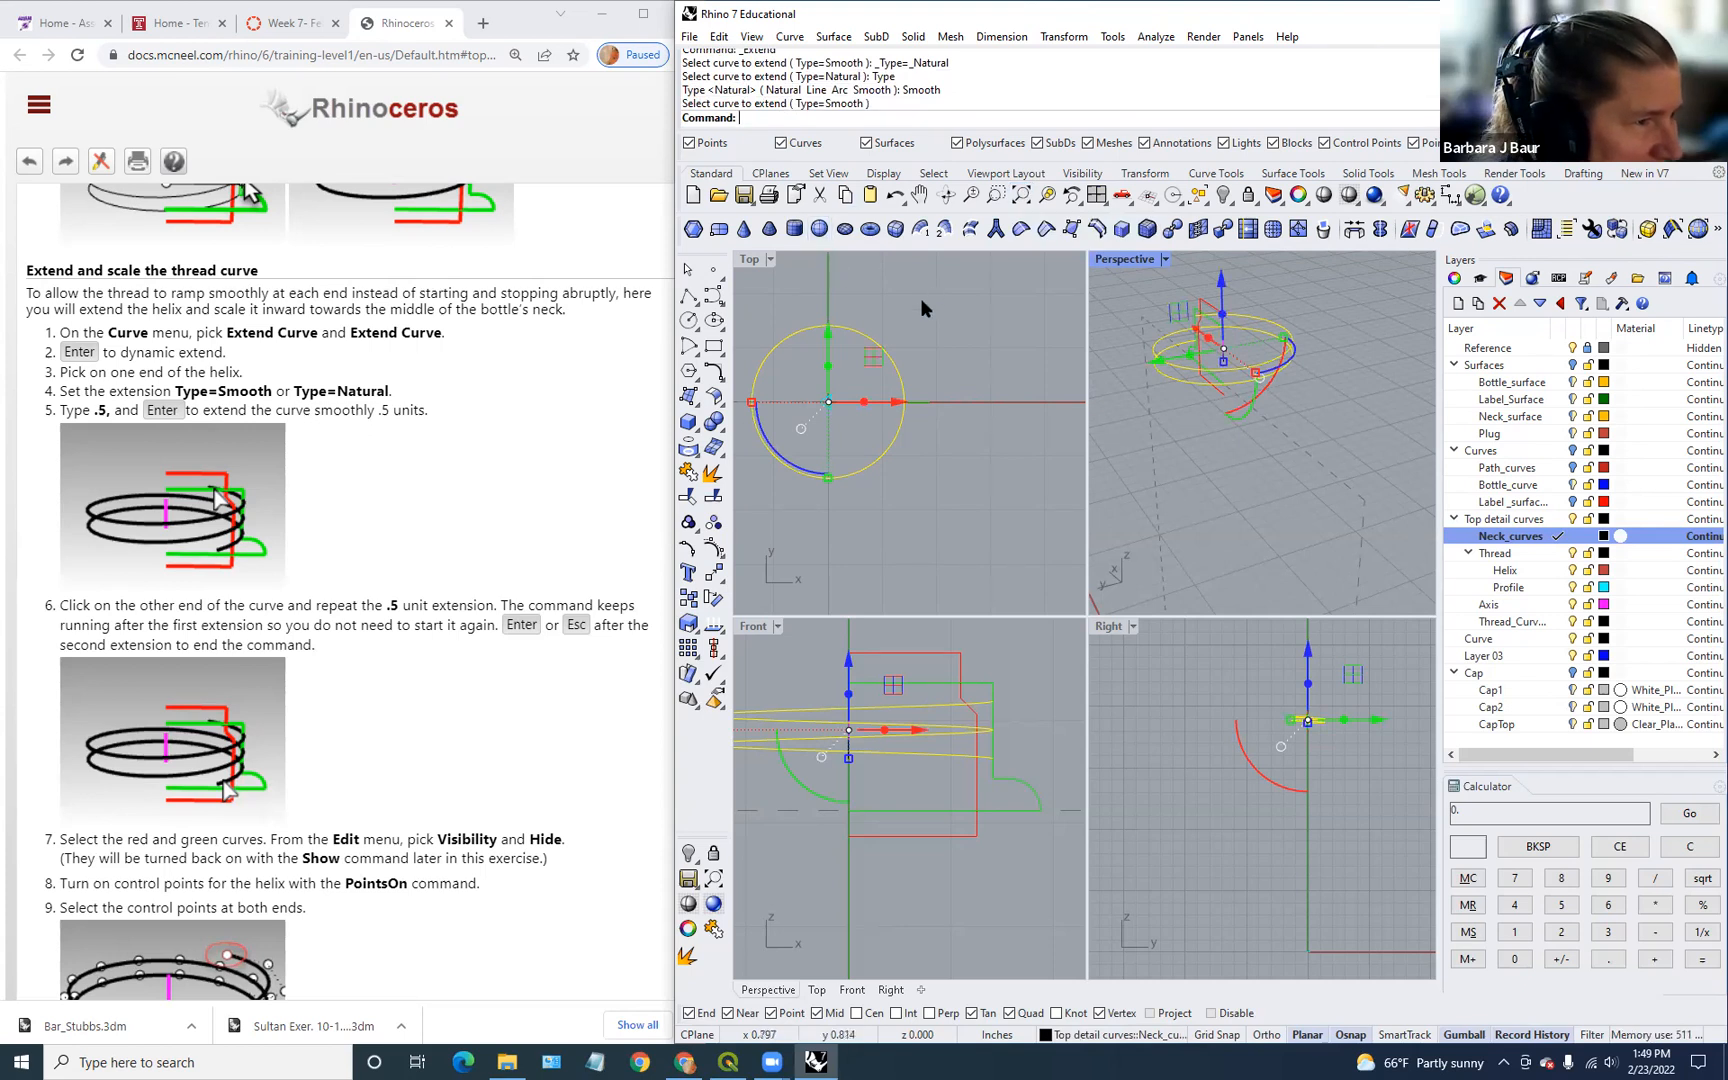
Step: Orbit Perspective and run Extend again with Smooth type, ending it without extending
{"action": "scroll", "coordinate": [1273, 371], "scroll_direction": "up", "scroll_amount": 6}
{"action": "mouse_move", "coordinate": [1276, 375]}
{"action": "right_mouse_down"}
{"action": "mouse_move", "coordinate": [1365, 378]}
{"action": "mouse_move", "coordinate": [1286, 393]}
{"action": "right_mouse_up"}
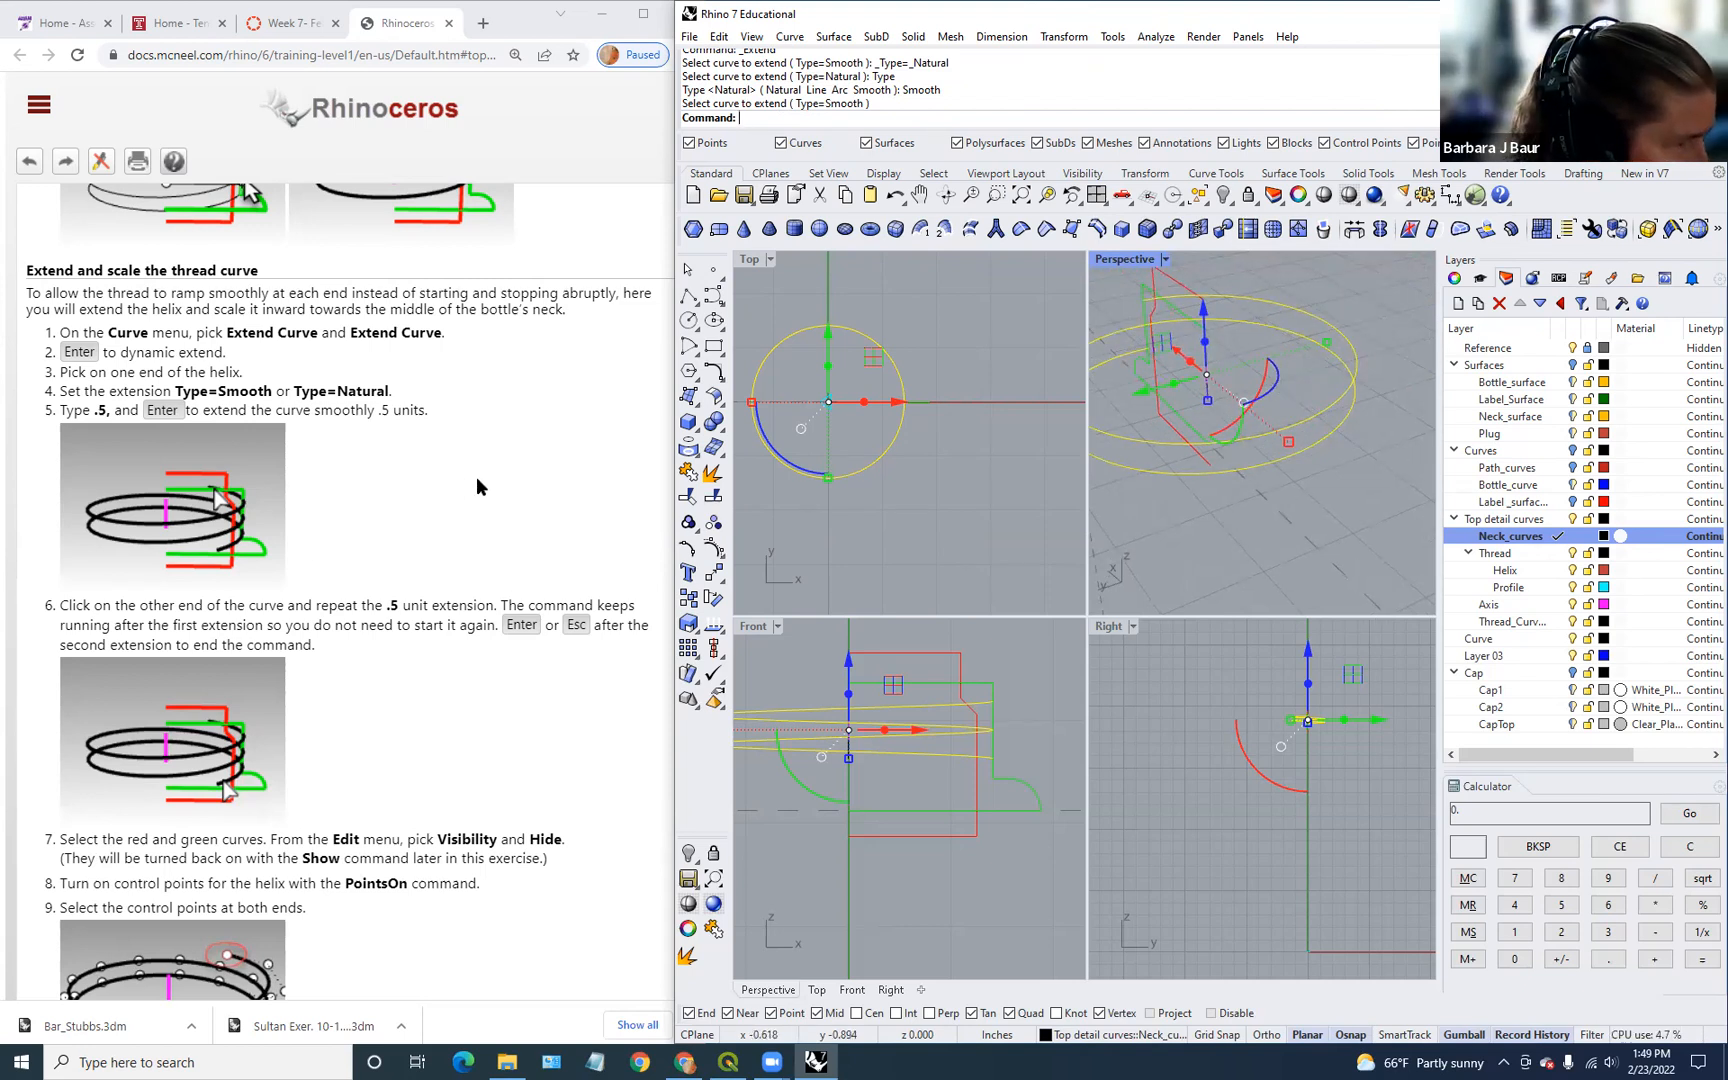
{"action": "scroll", "coordinate": [477, 487], "scroll_direction": "down", "scroll_amount": 1}
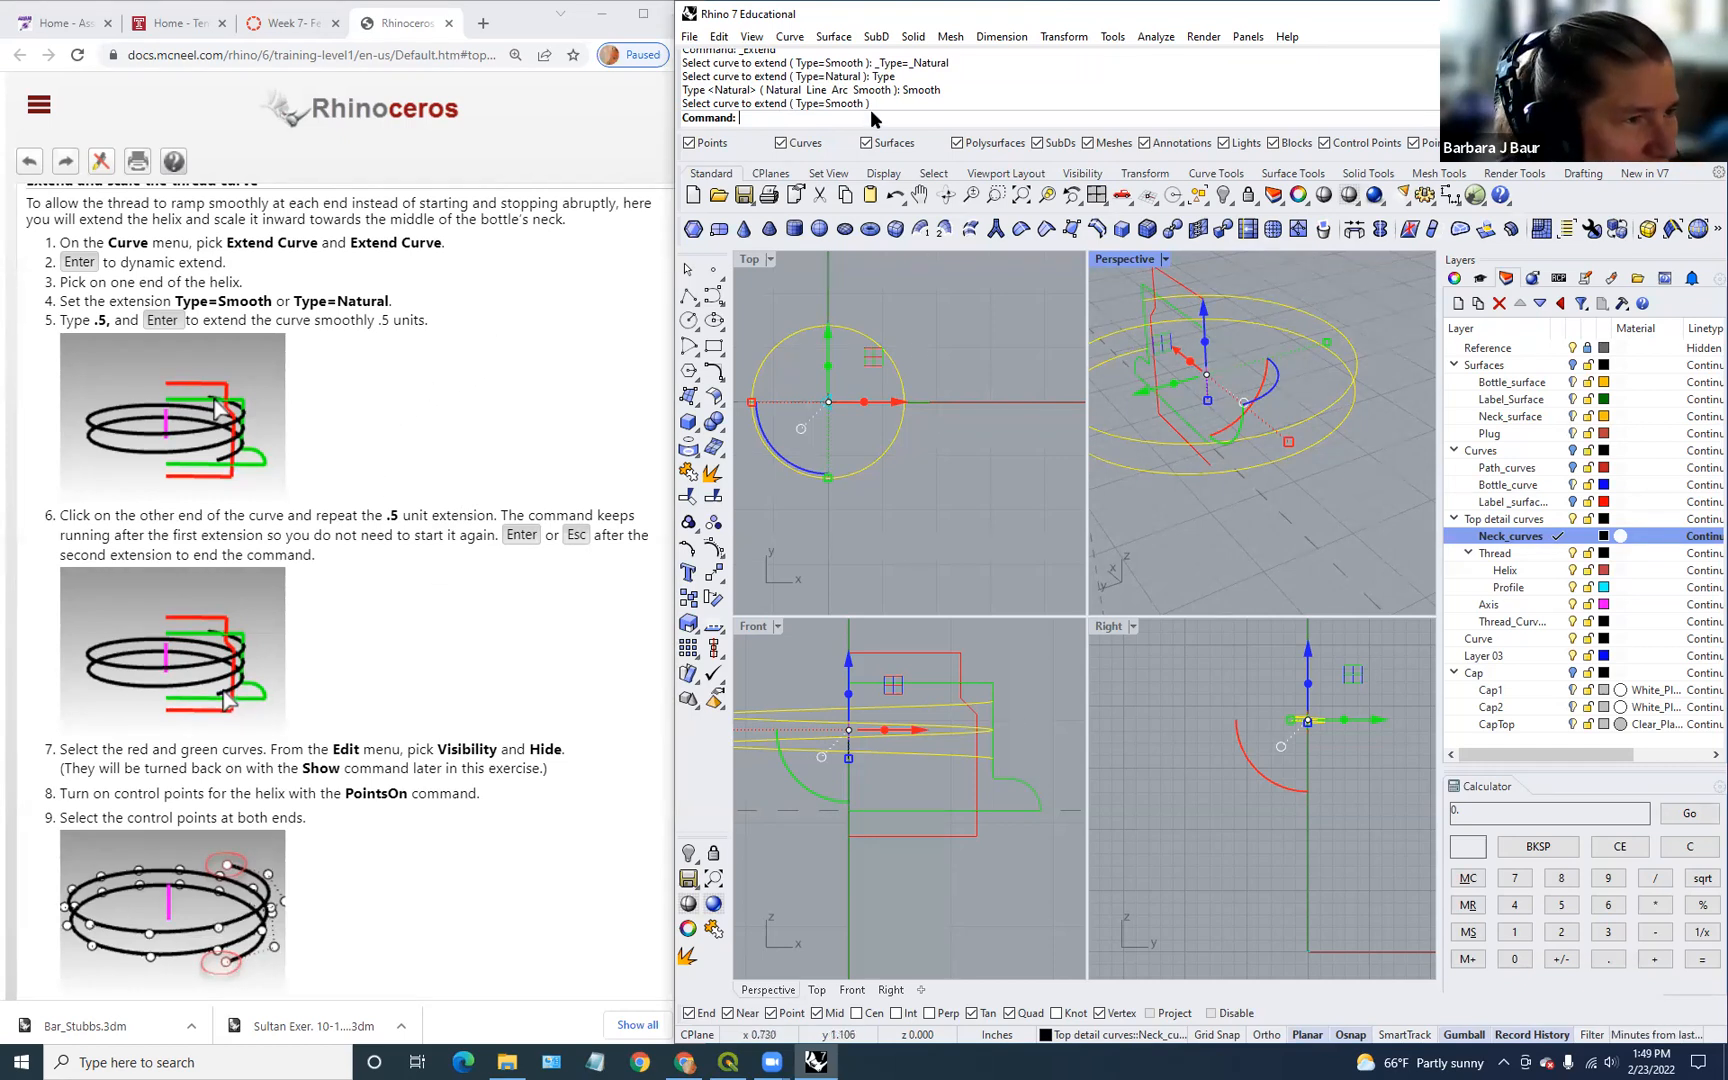
{"action": "right_click", "coordinate": [990, 331]}
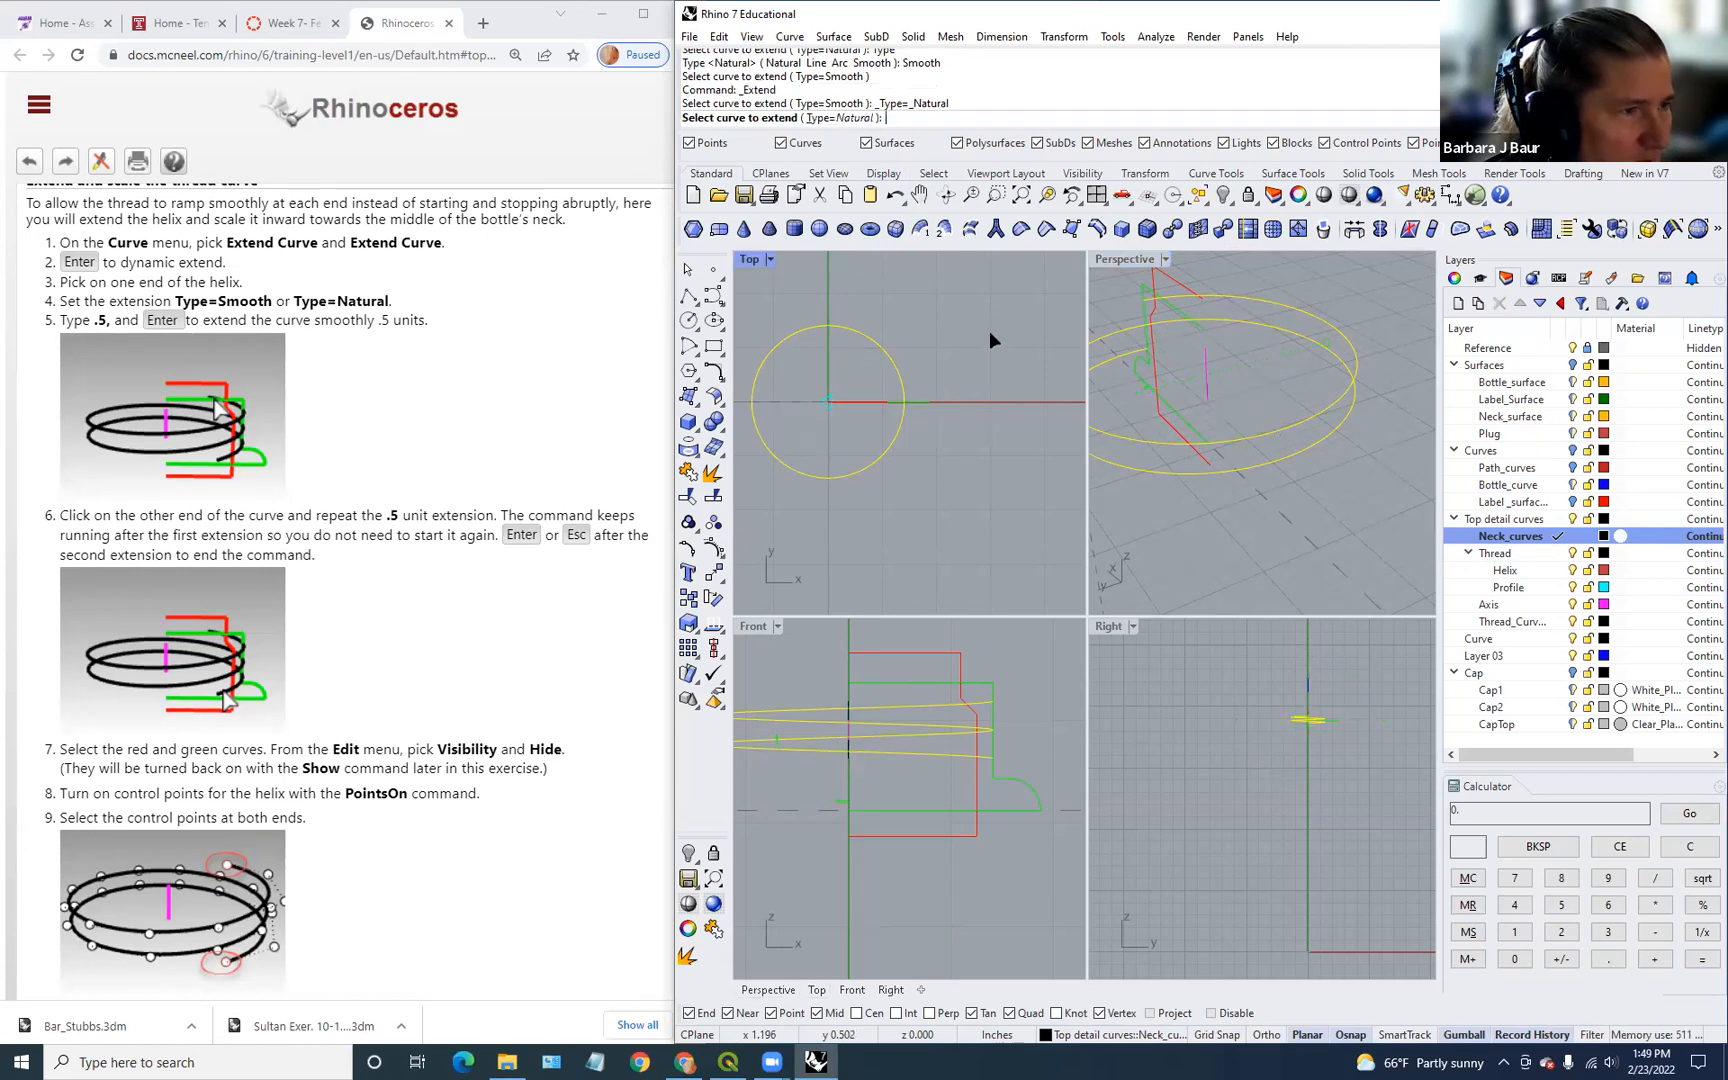
{"action": "left_click", "coordinate": [848, 117]}
{"action": "left_click", "coordinate": [873, 118]}
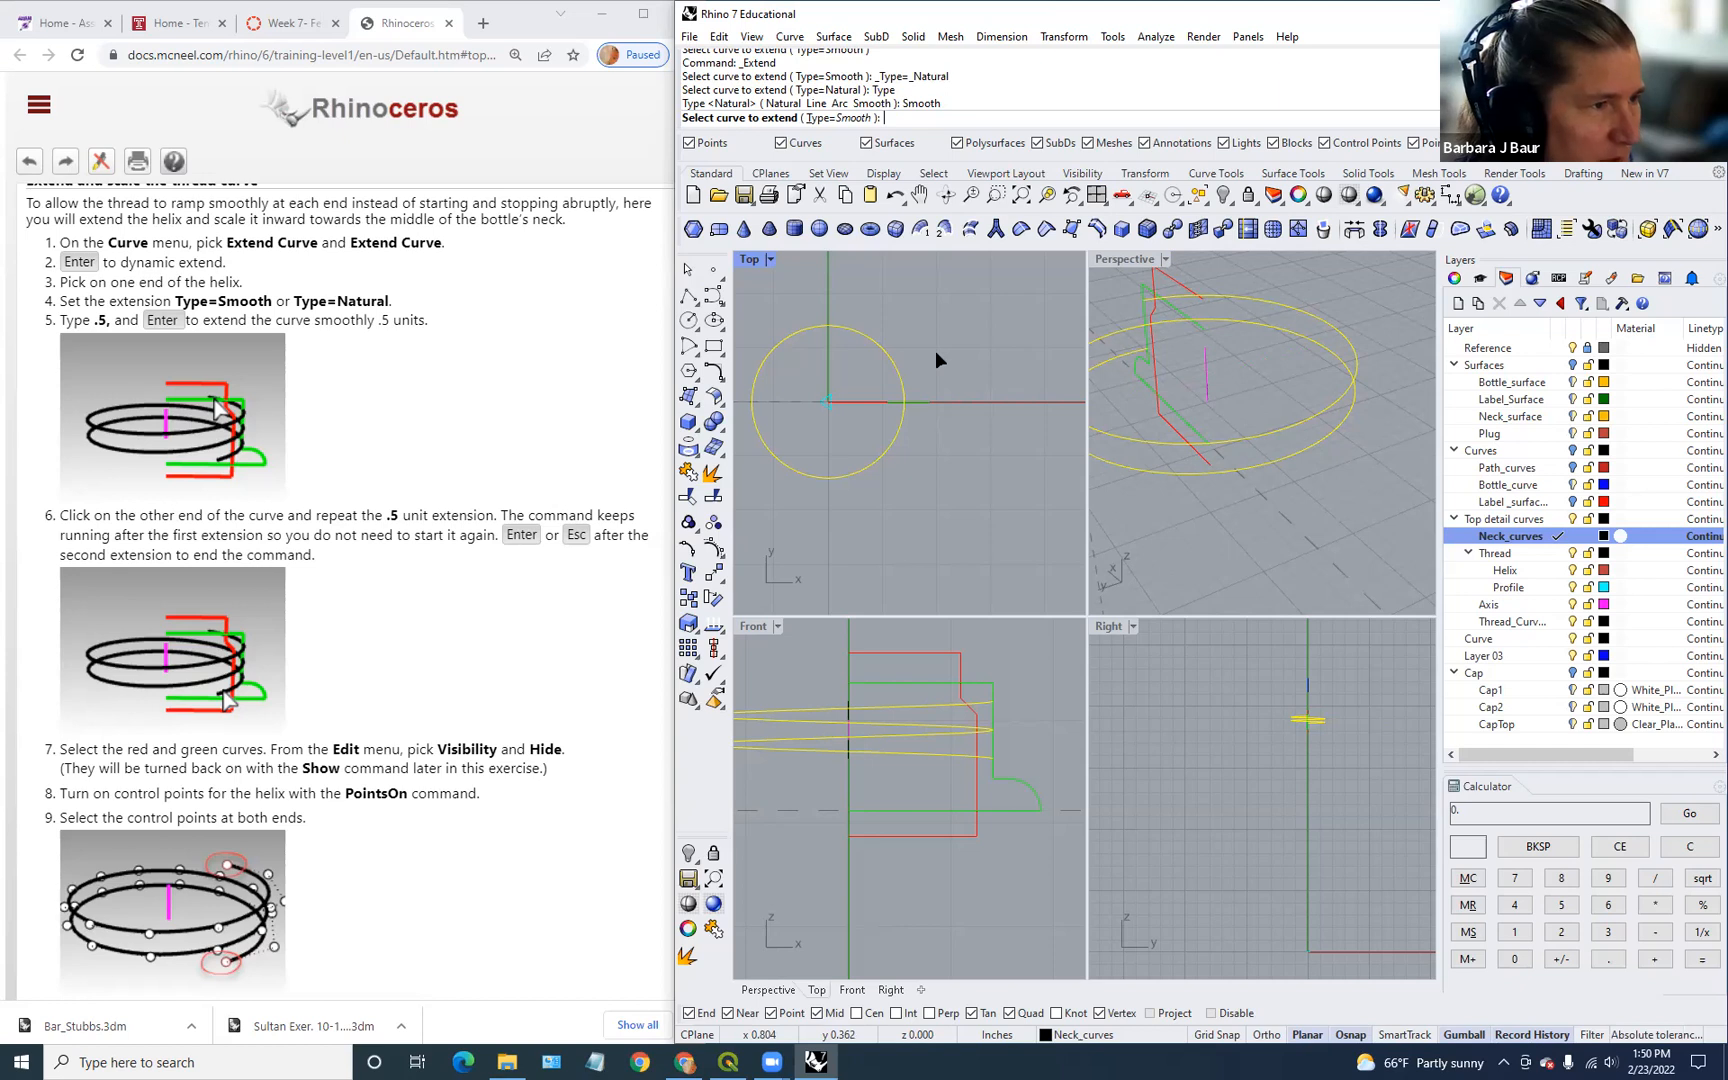
{"action": "key", "text": "Return"}
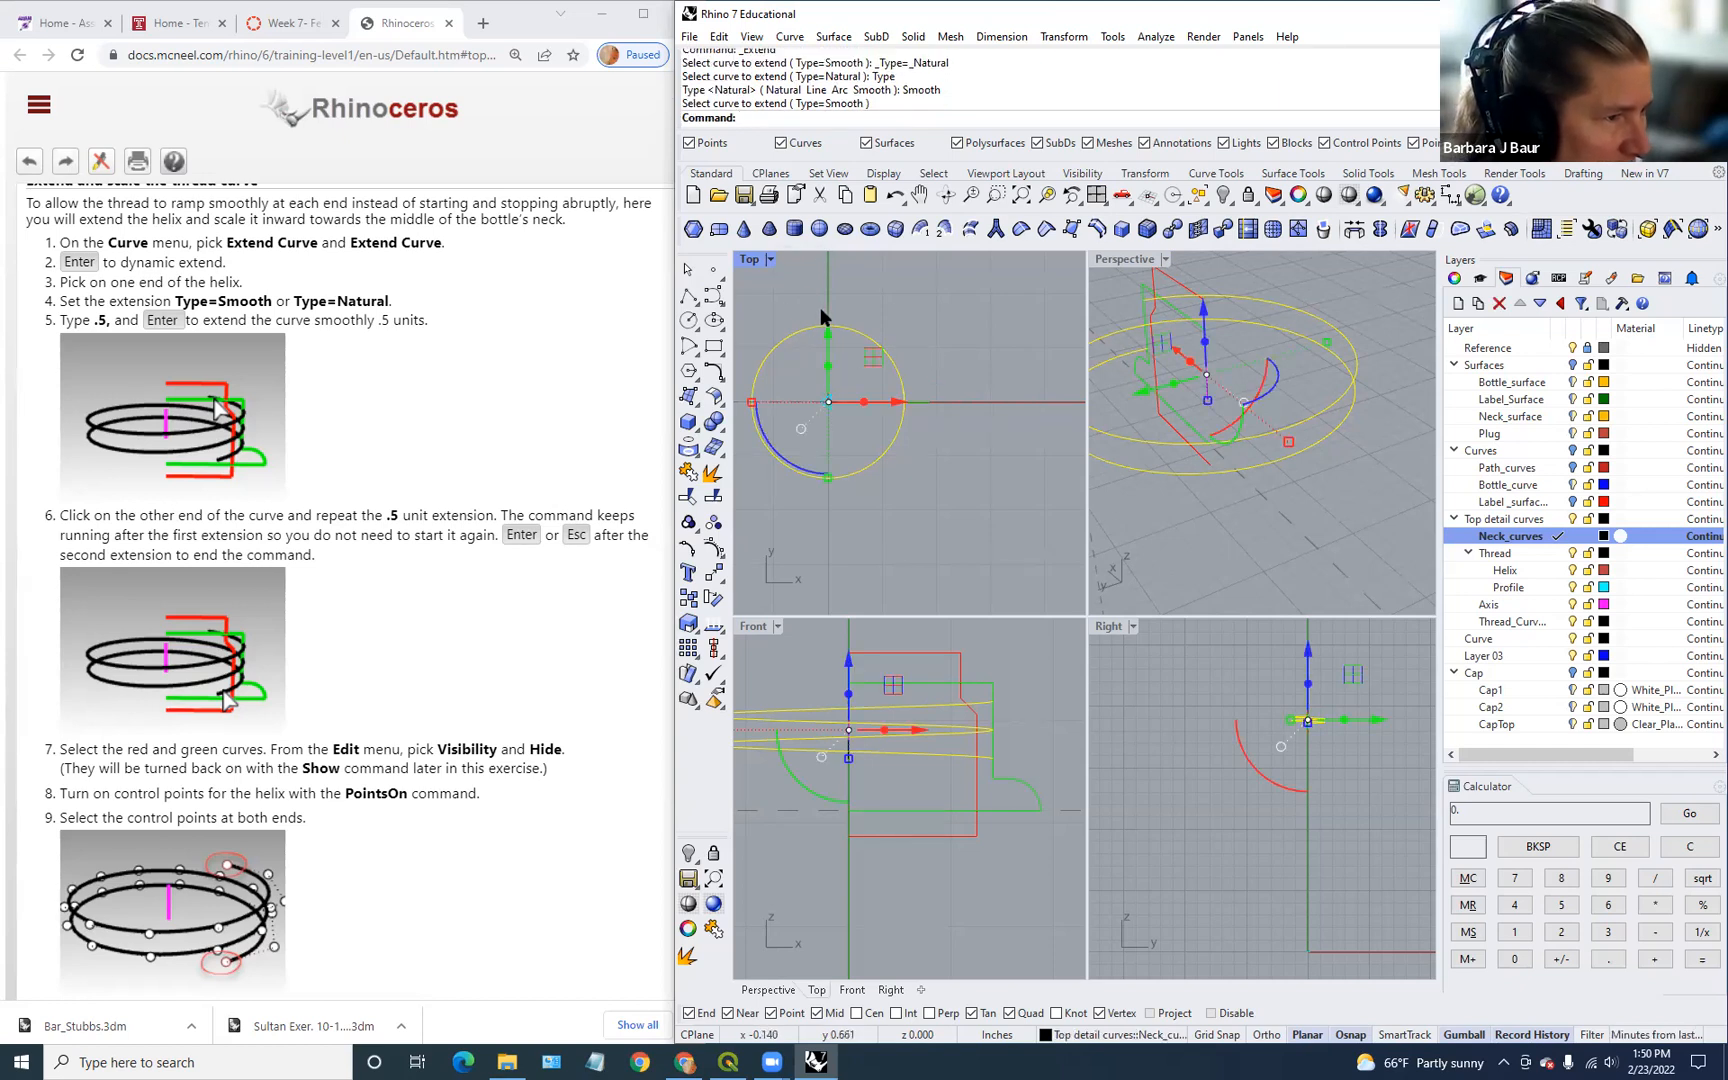
Step: Reselect the thread helix and orbit Perspective to inspect it
{"action": "left_click", "coordinate": [1251, 531]}
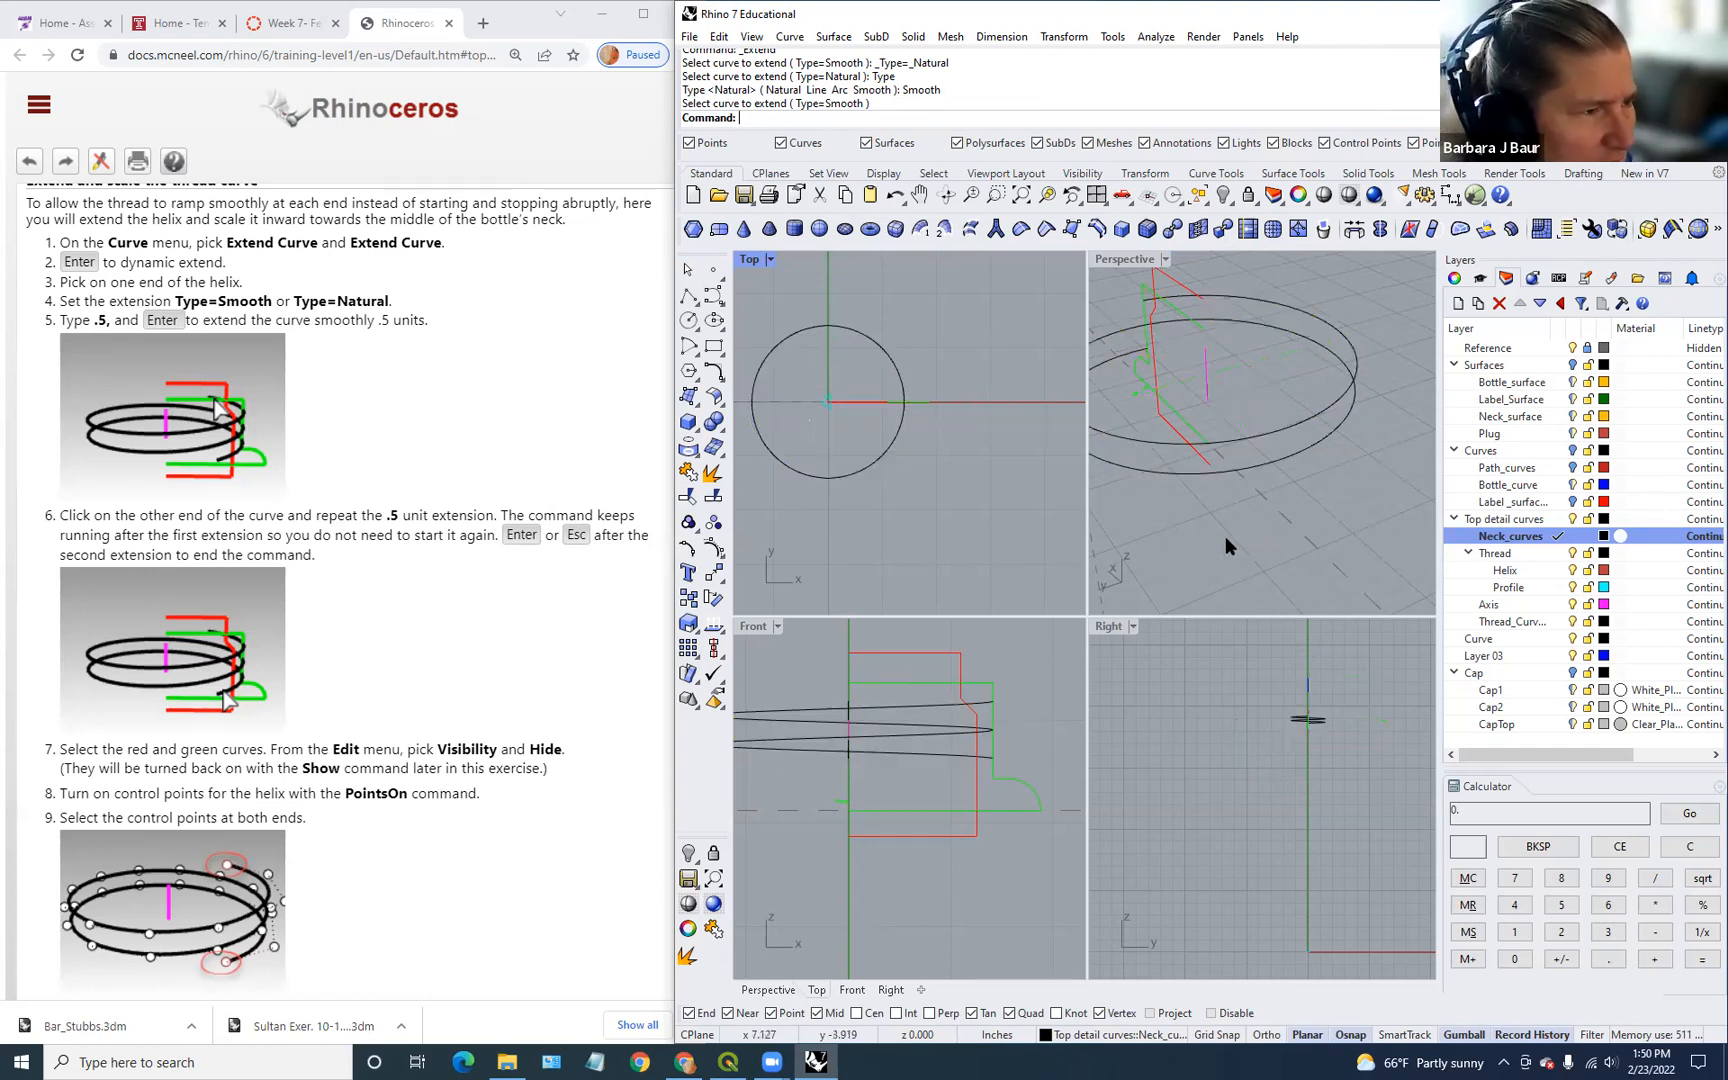
{"action": "left_click", "coordinate": [1185, 468]}
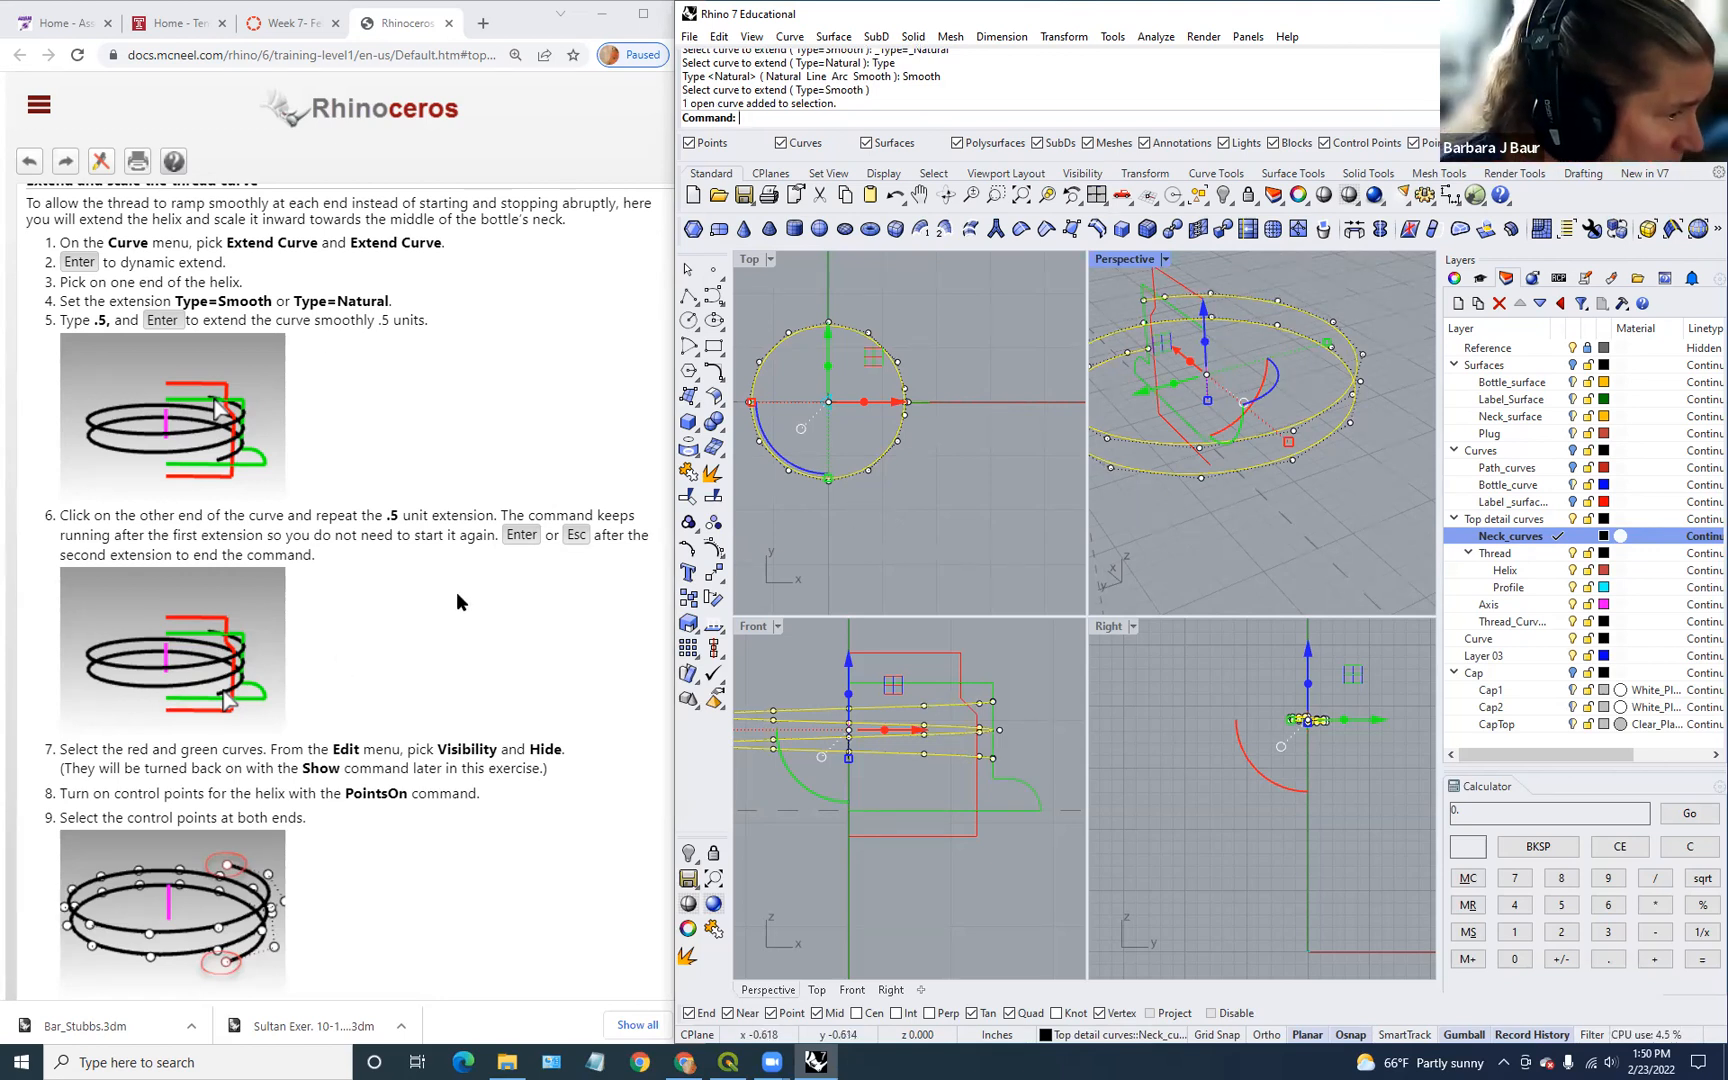
{"action": "right_click_drag", "start_coordinate": [1256, 505], "coordinate": [1165, 421]}
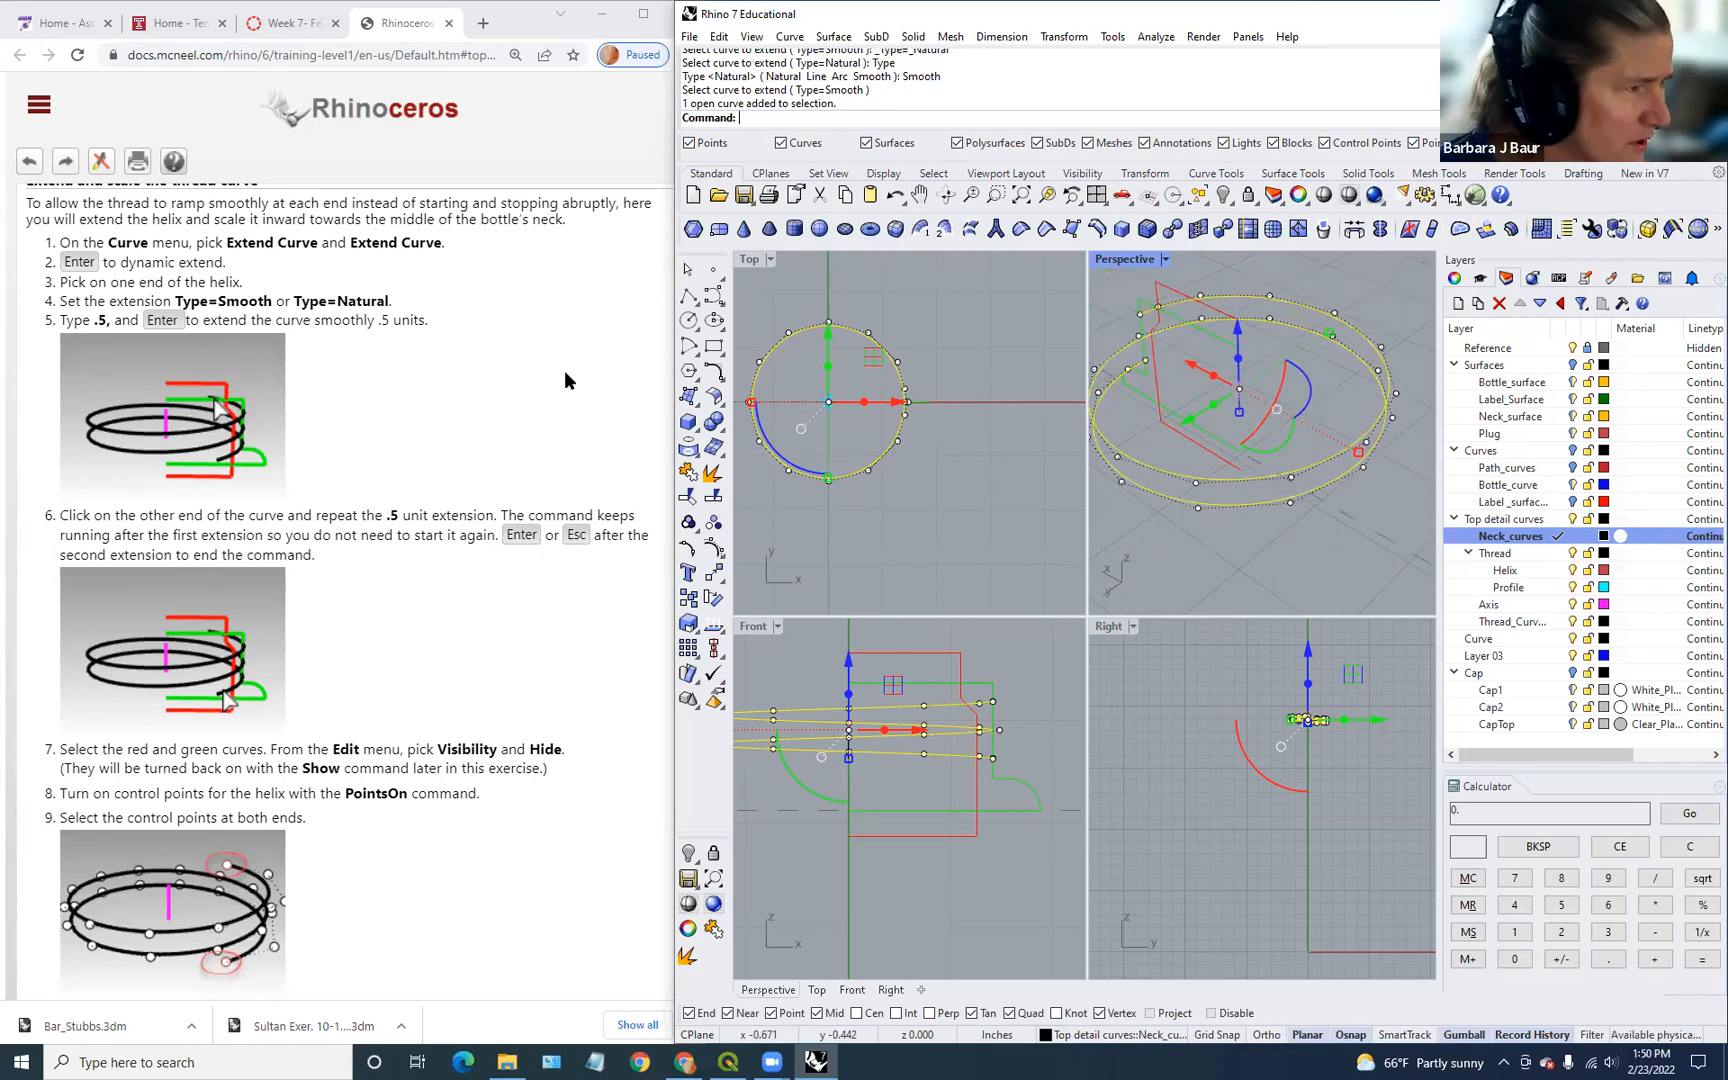
{"action": "scroll", "coordinate": [564, 365], "scroll_direction": "down", "scroll_amount": 1}
{"action": "scroll", "coordinate": [548, 387], "scroll_direction": "up", "scroll_amount": 2}
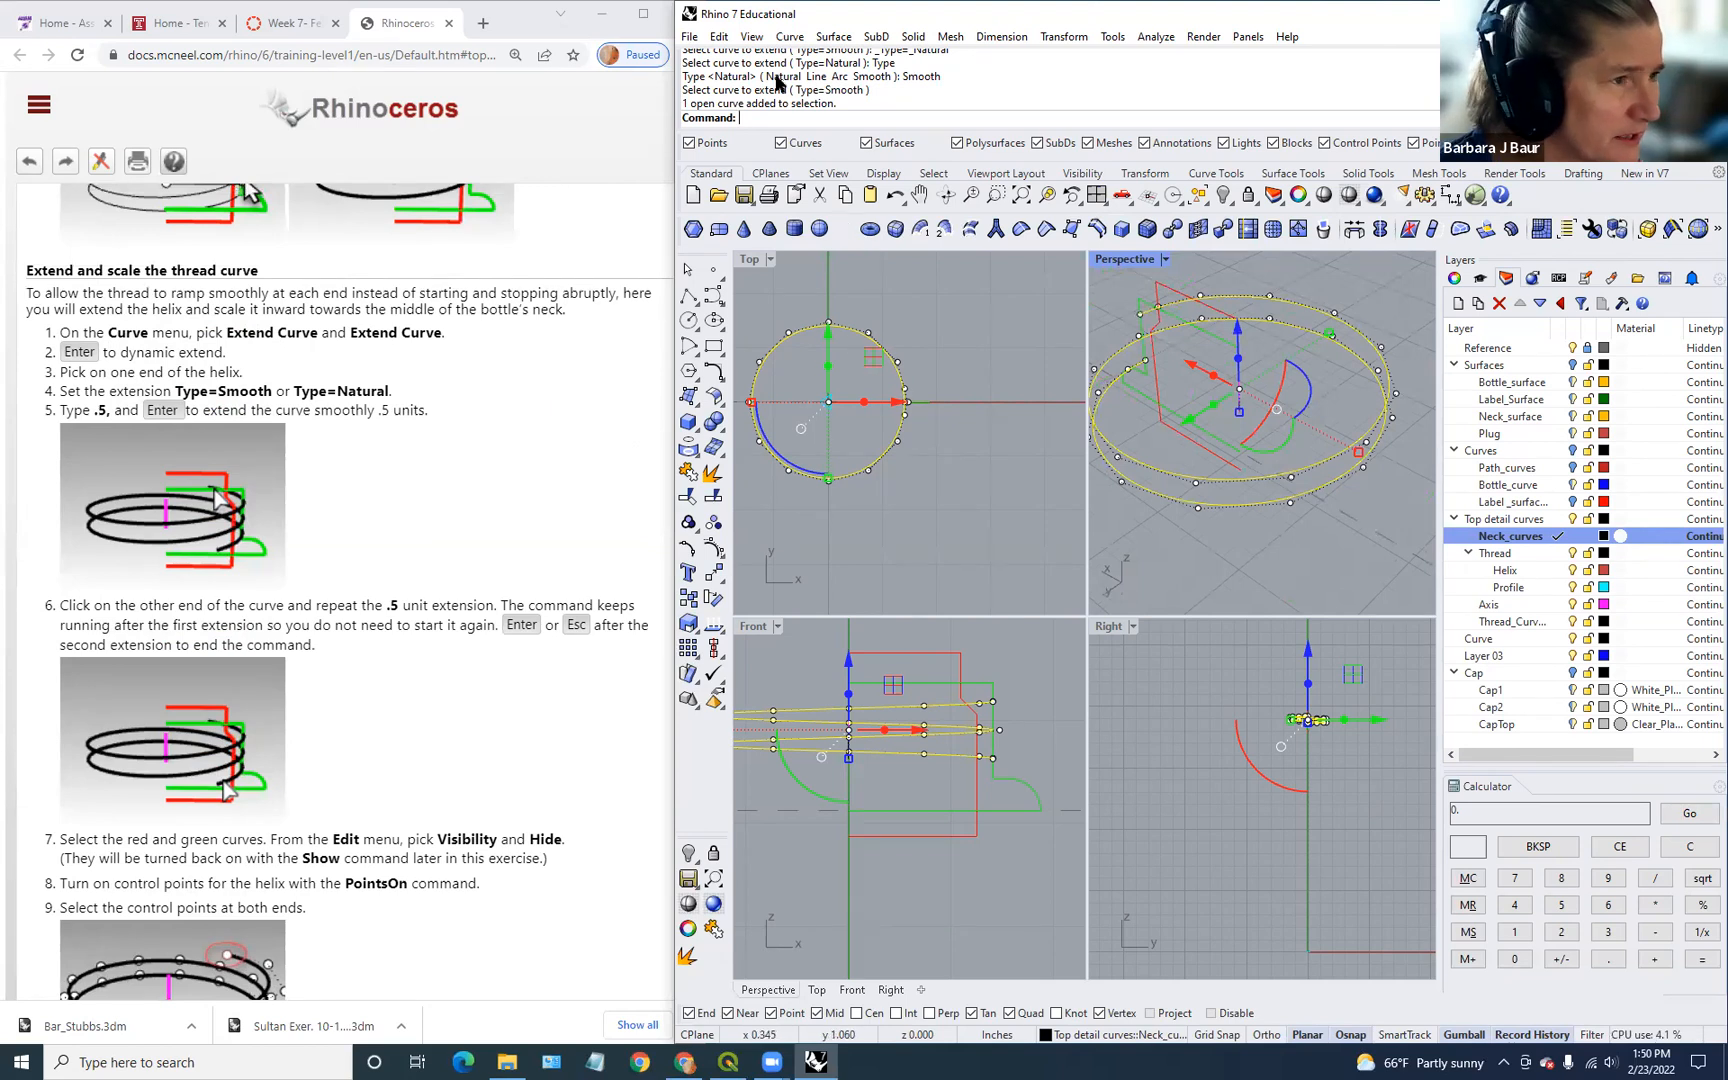
Step: Start a Smooth Extend Curve from the Curve menu and pick one helix end in Perspective
{"action": "left_click", "coordinate": [789, 36]}
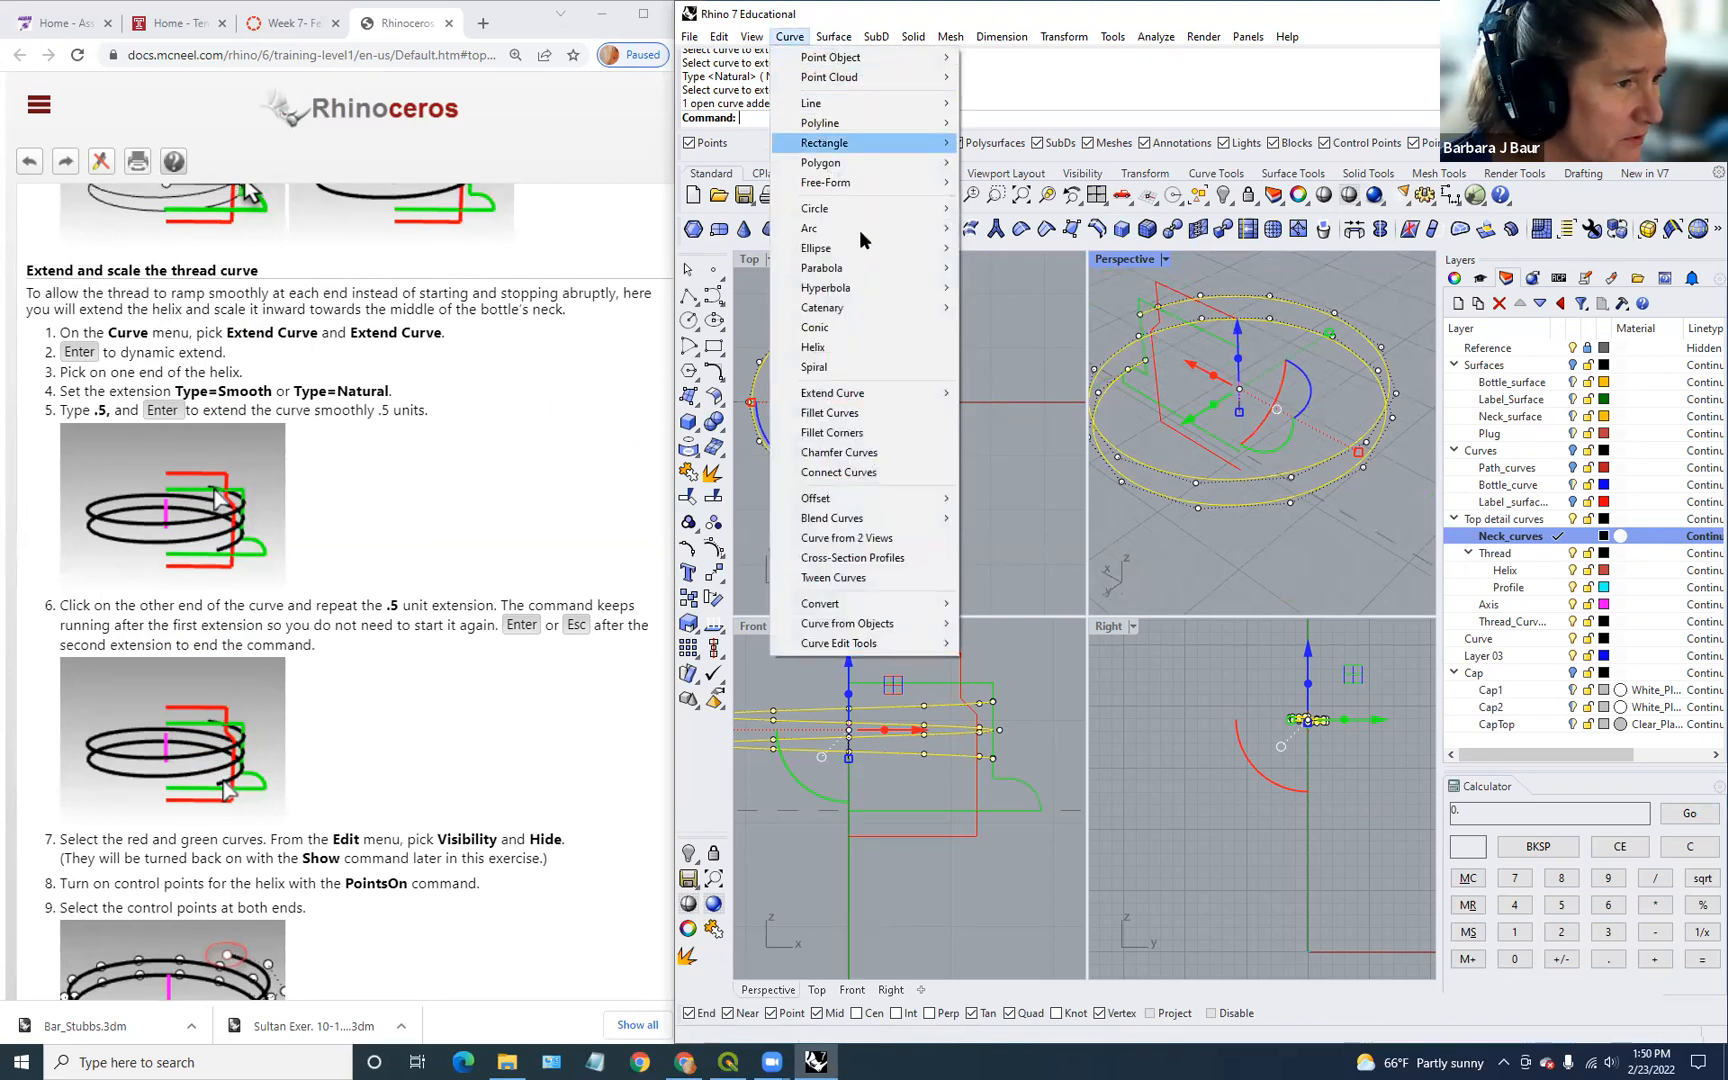
{"action": "mouse_move", "coordinate": [865, 392]}
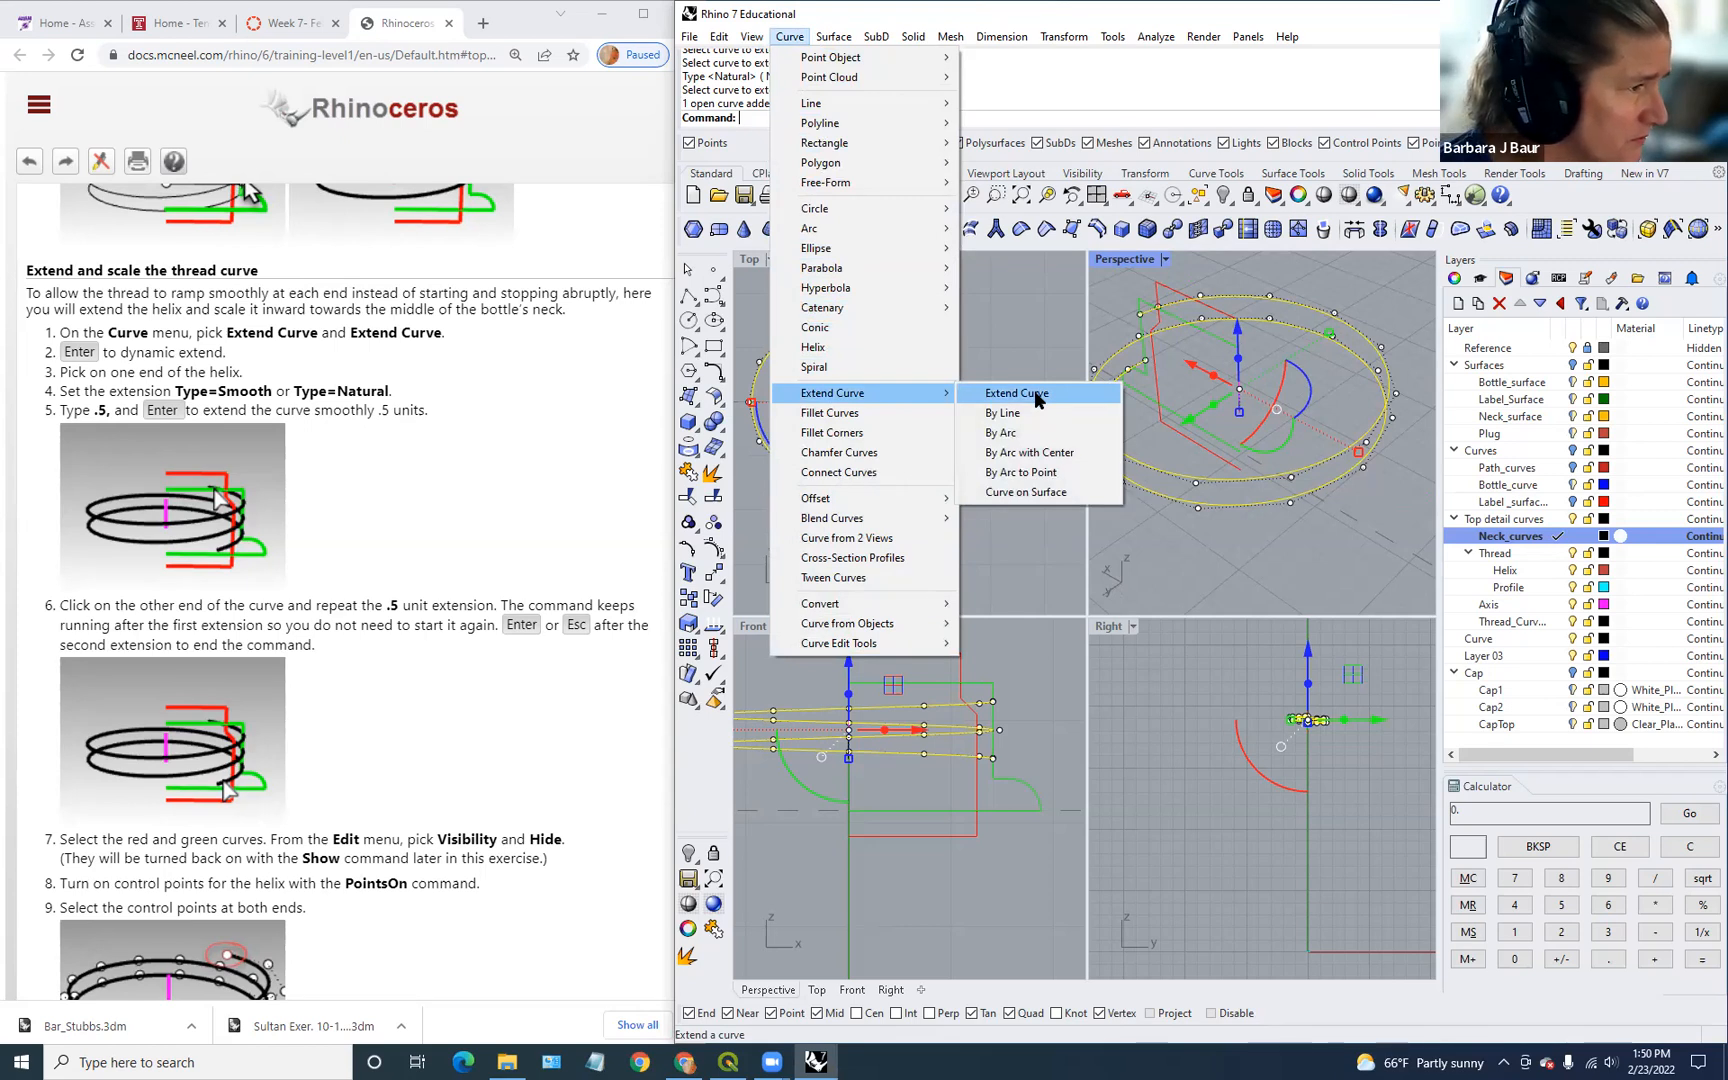
{"action": "left_click", "coordinate": [1037, 399]}
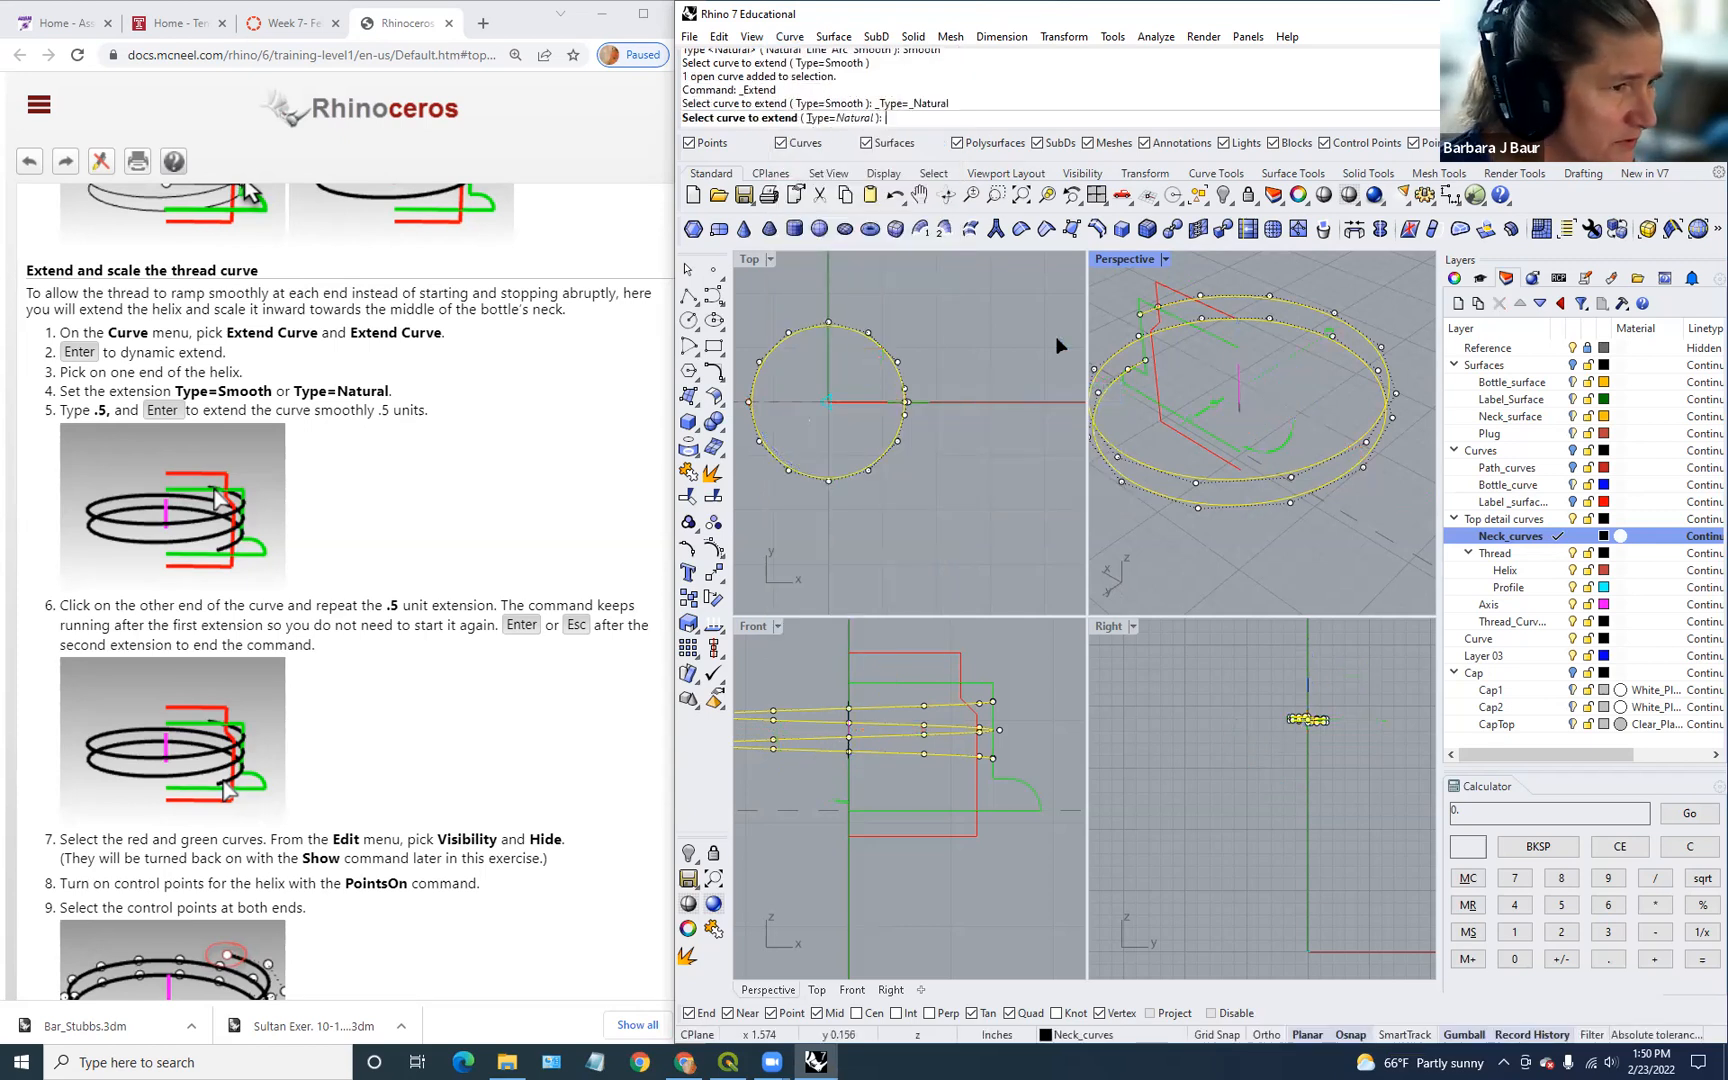
{"action": "left_click", "coordinate": [860, 117]}
{"action": "left_click", "coordinate": [864, 118]}
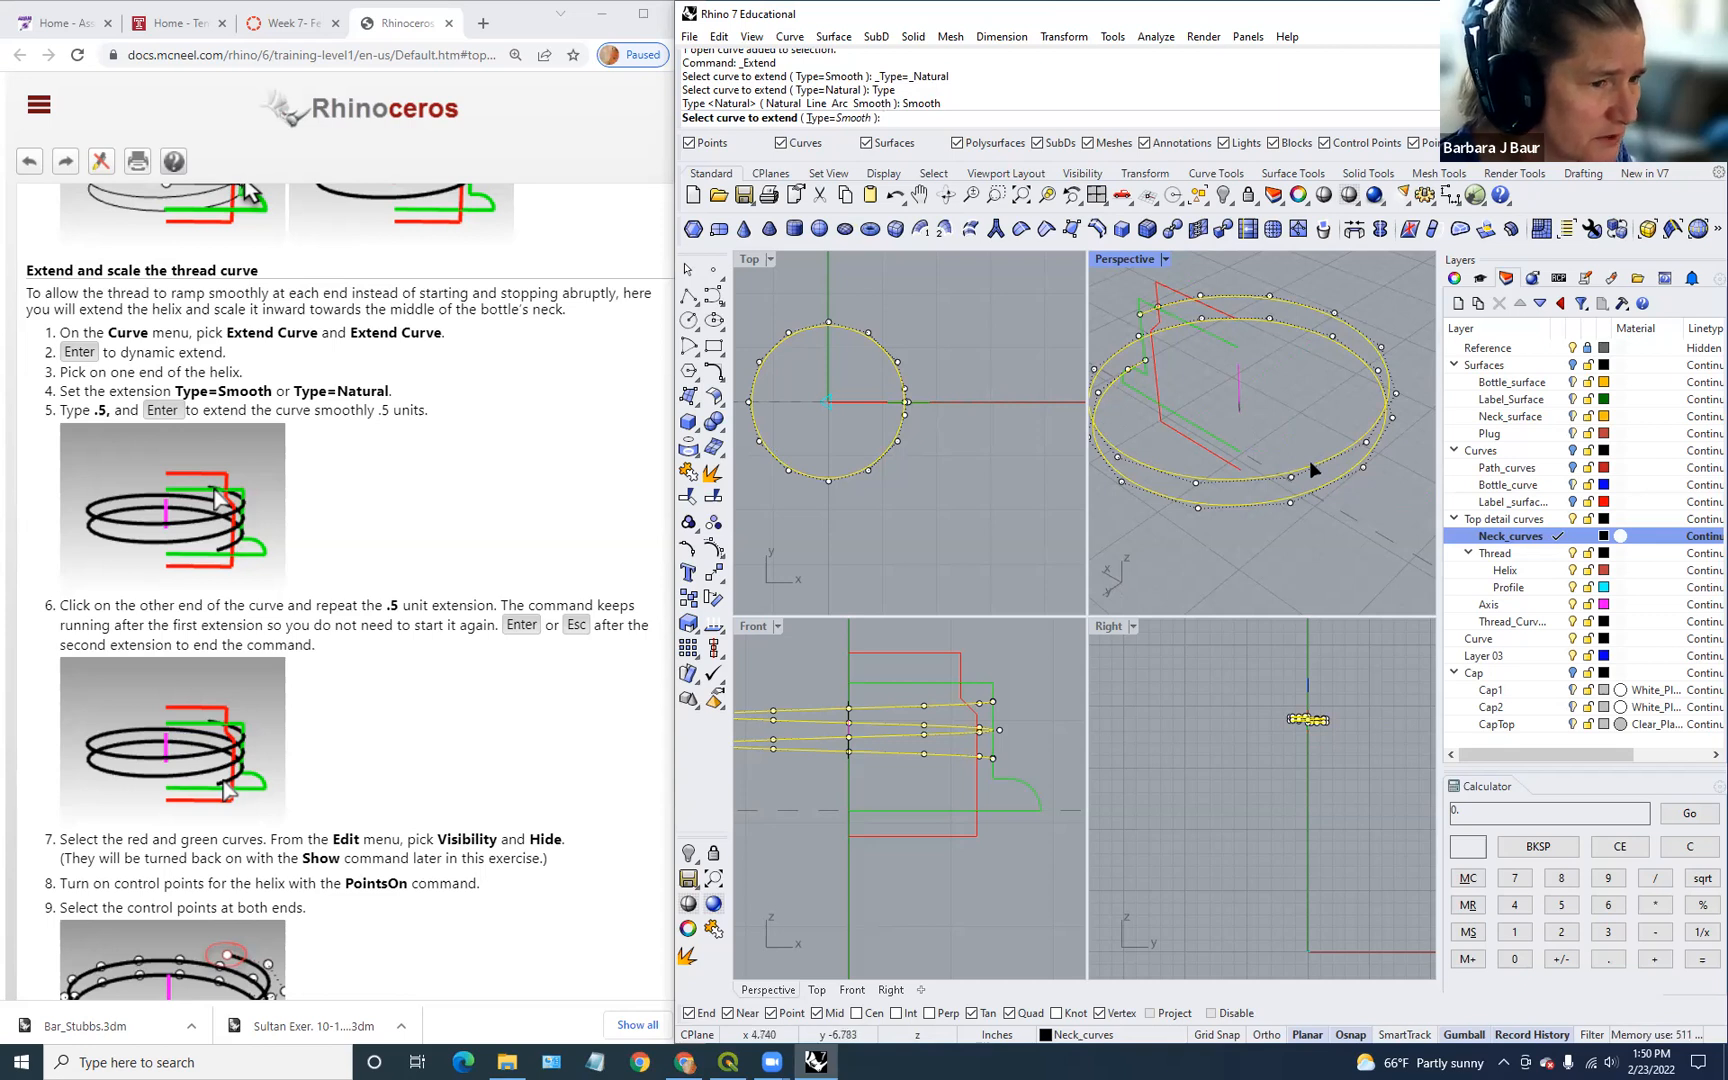
{"action": "left_click", "coordinate": [1137, 362]}
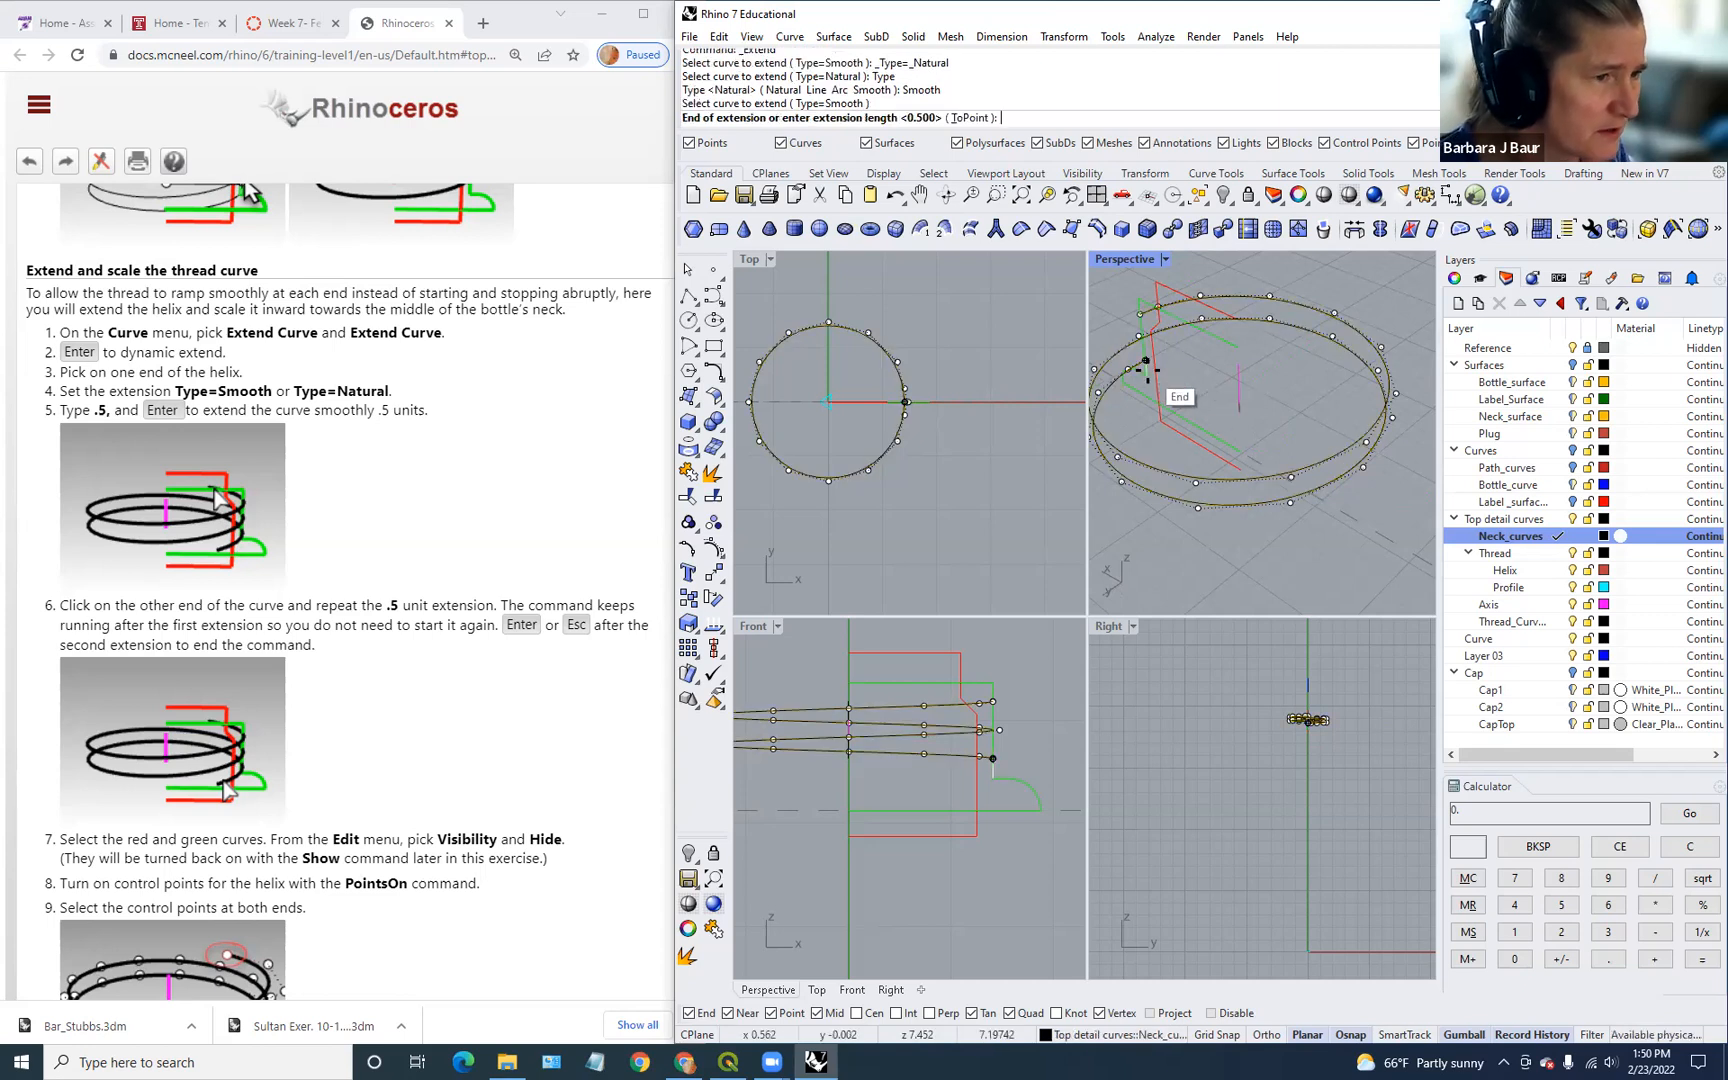
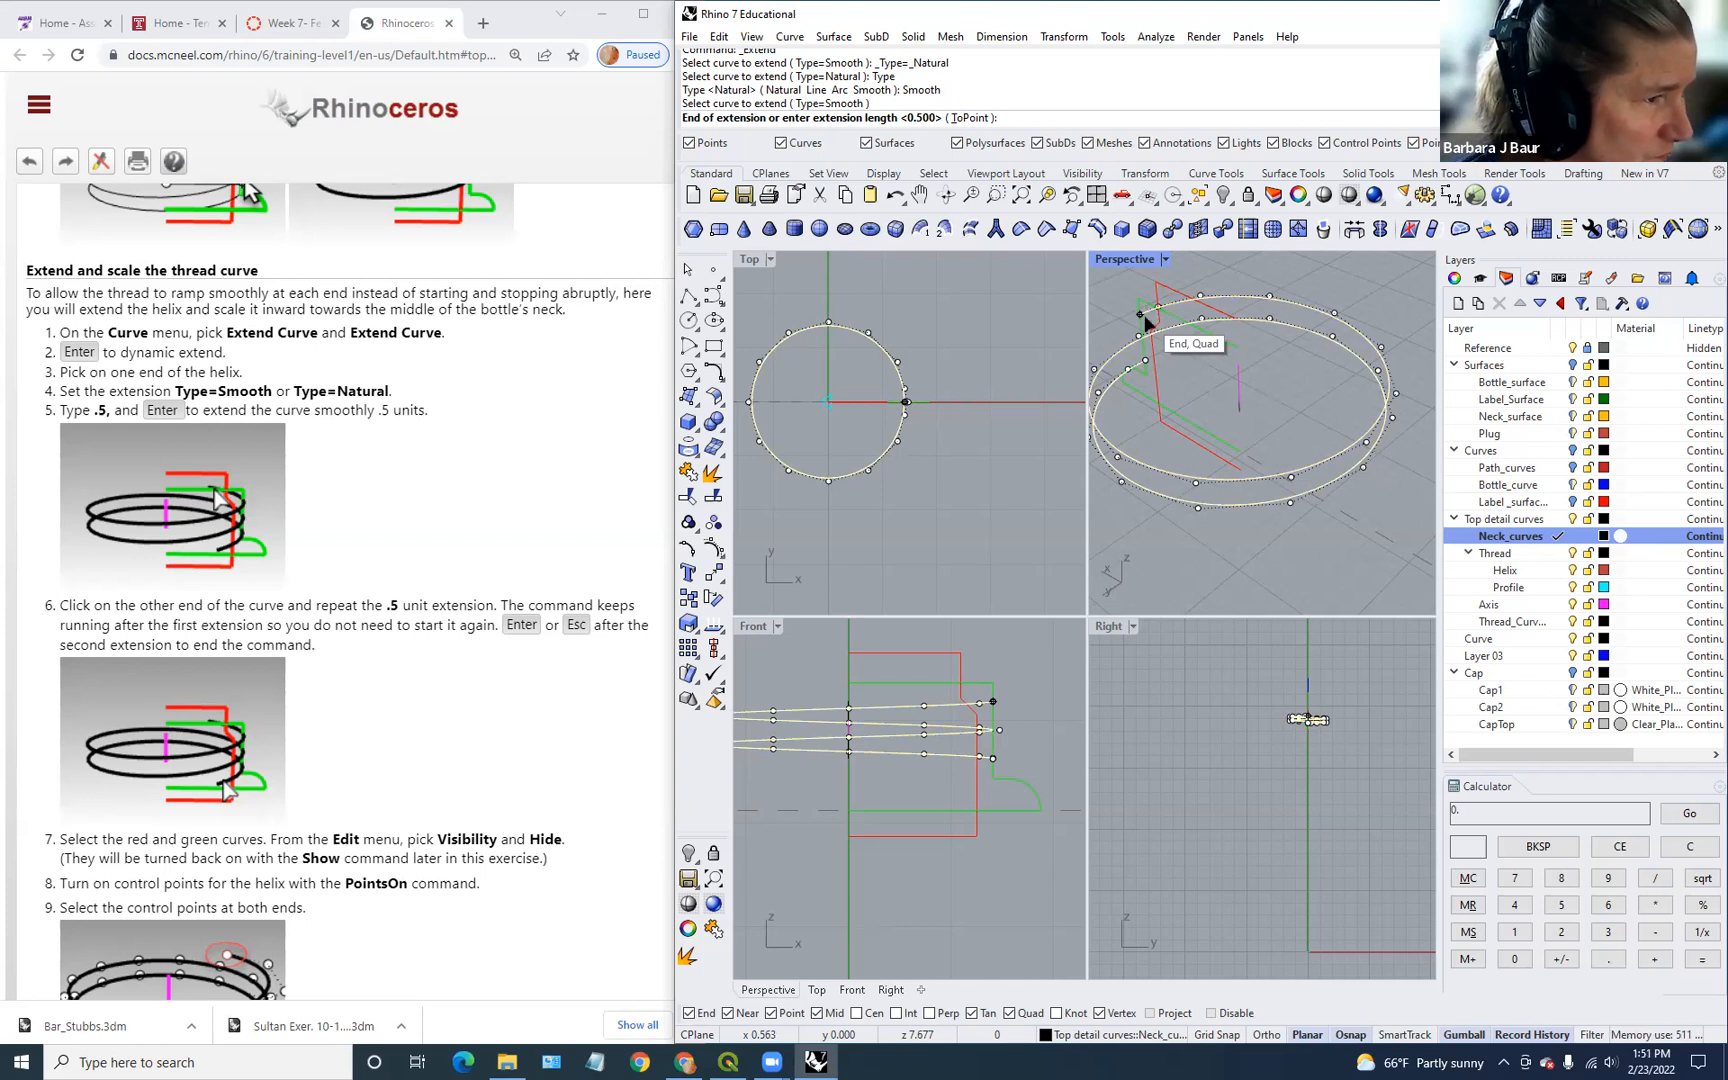
Step: Pick a helix end, then end the Extend command without extending it
{"action": "left_click", "coordinate": [1146, 318]}
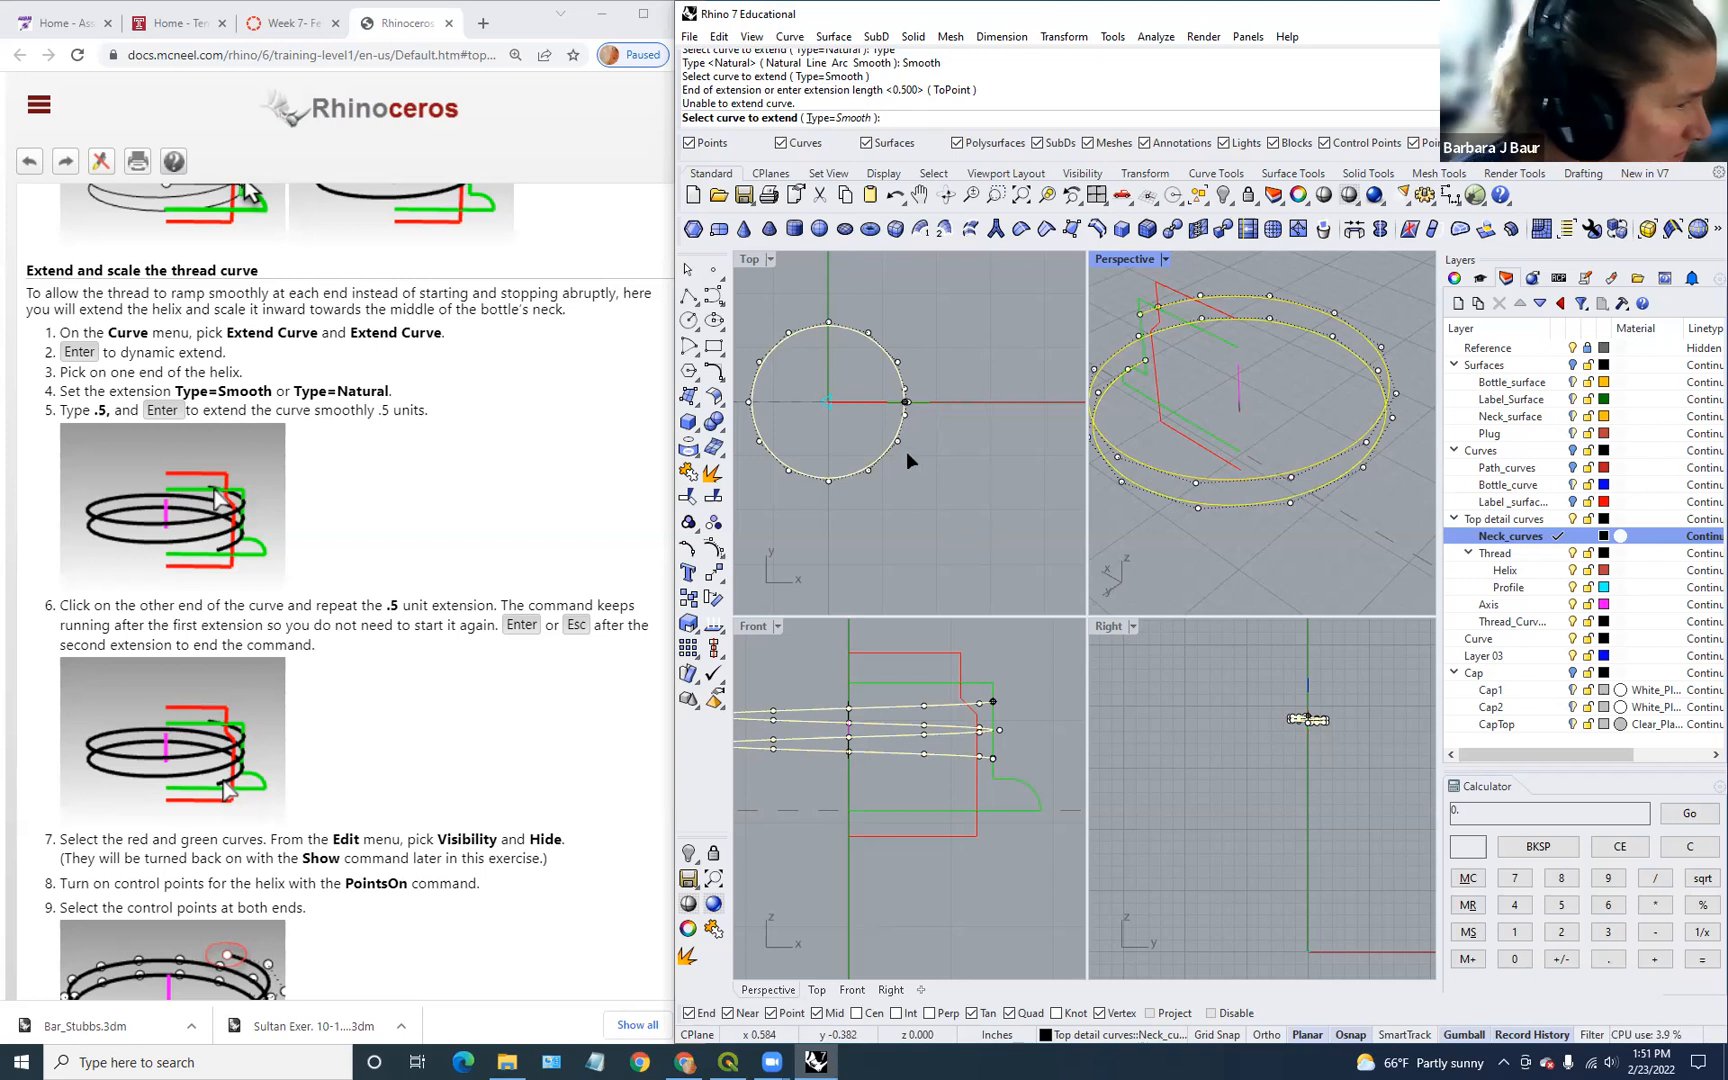
{"action": "scroll", "coordinate": [558, 741], "scroll_direction": "down", "scroll_amount": 1}
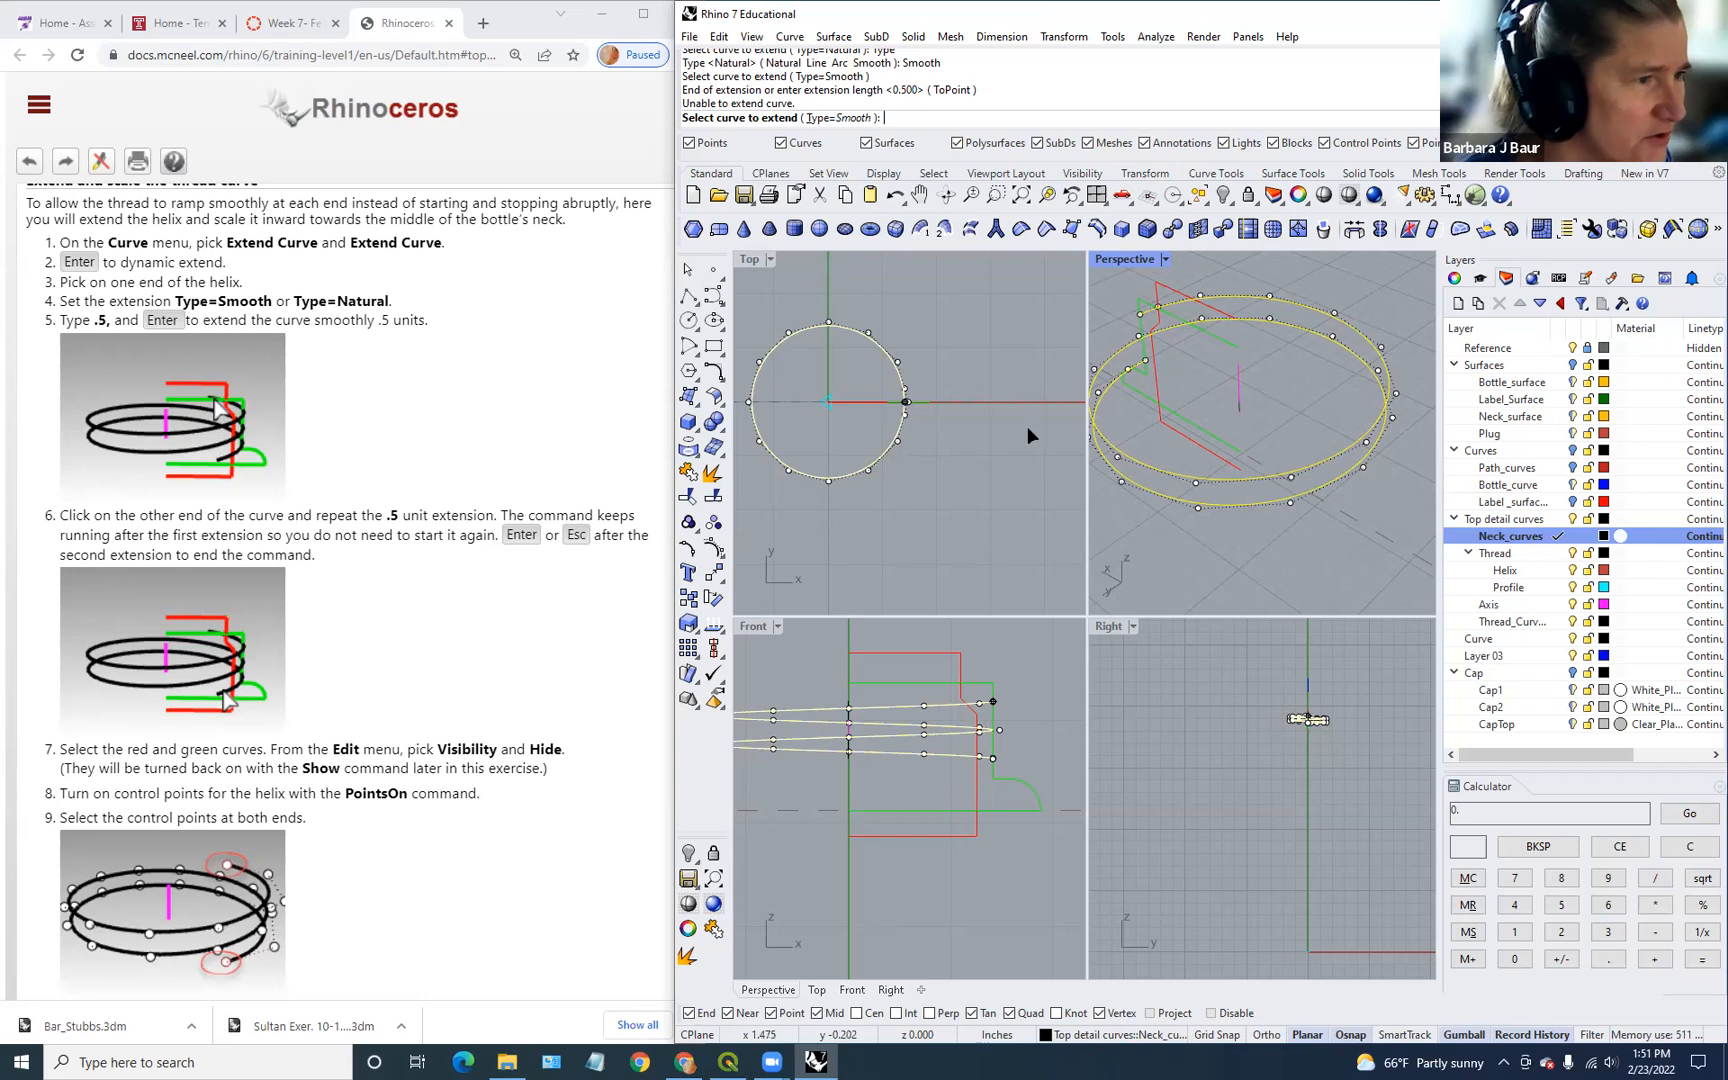
{"action": "key", "text": "Return"}
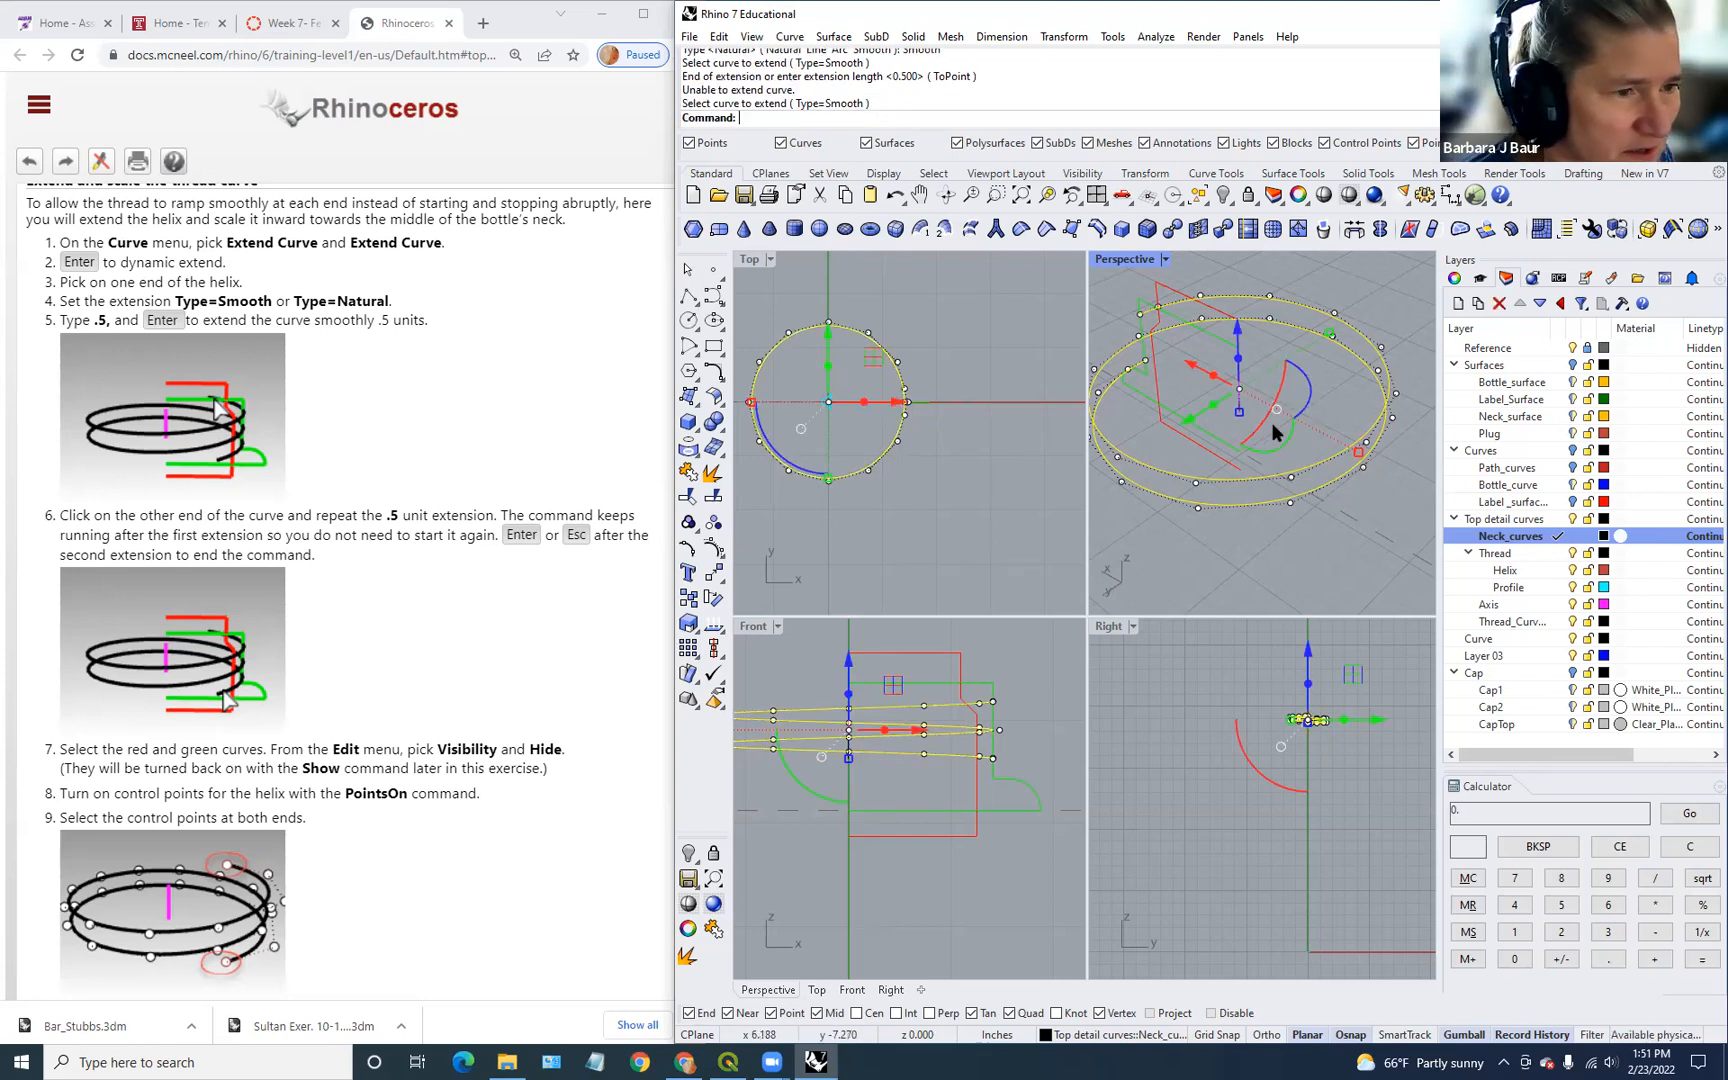
Step: Reselect the helix, orbit the Perspective view, and repeat the Extend command
{"action": "left_click", "coordinate": [1143, 424]}
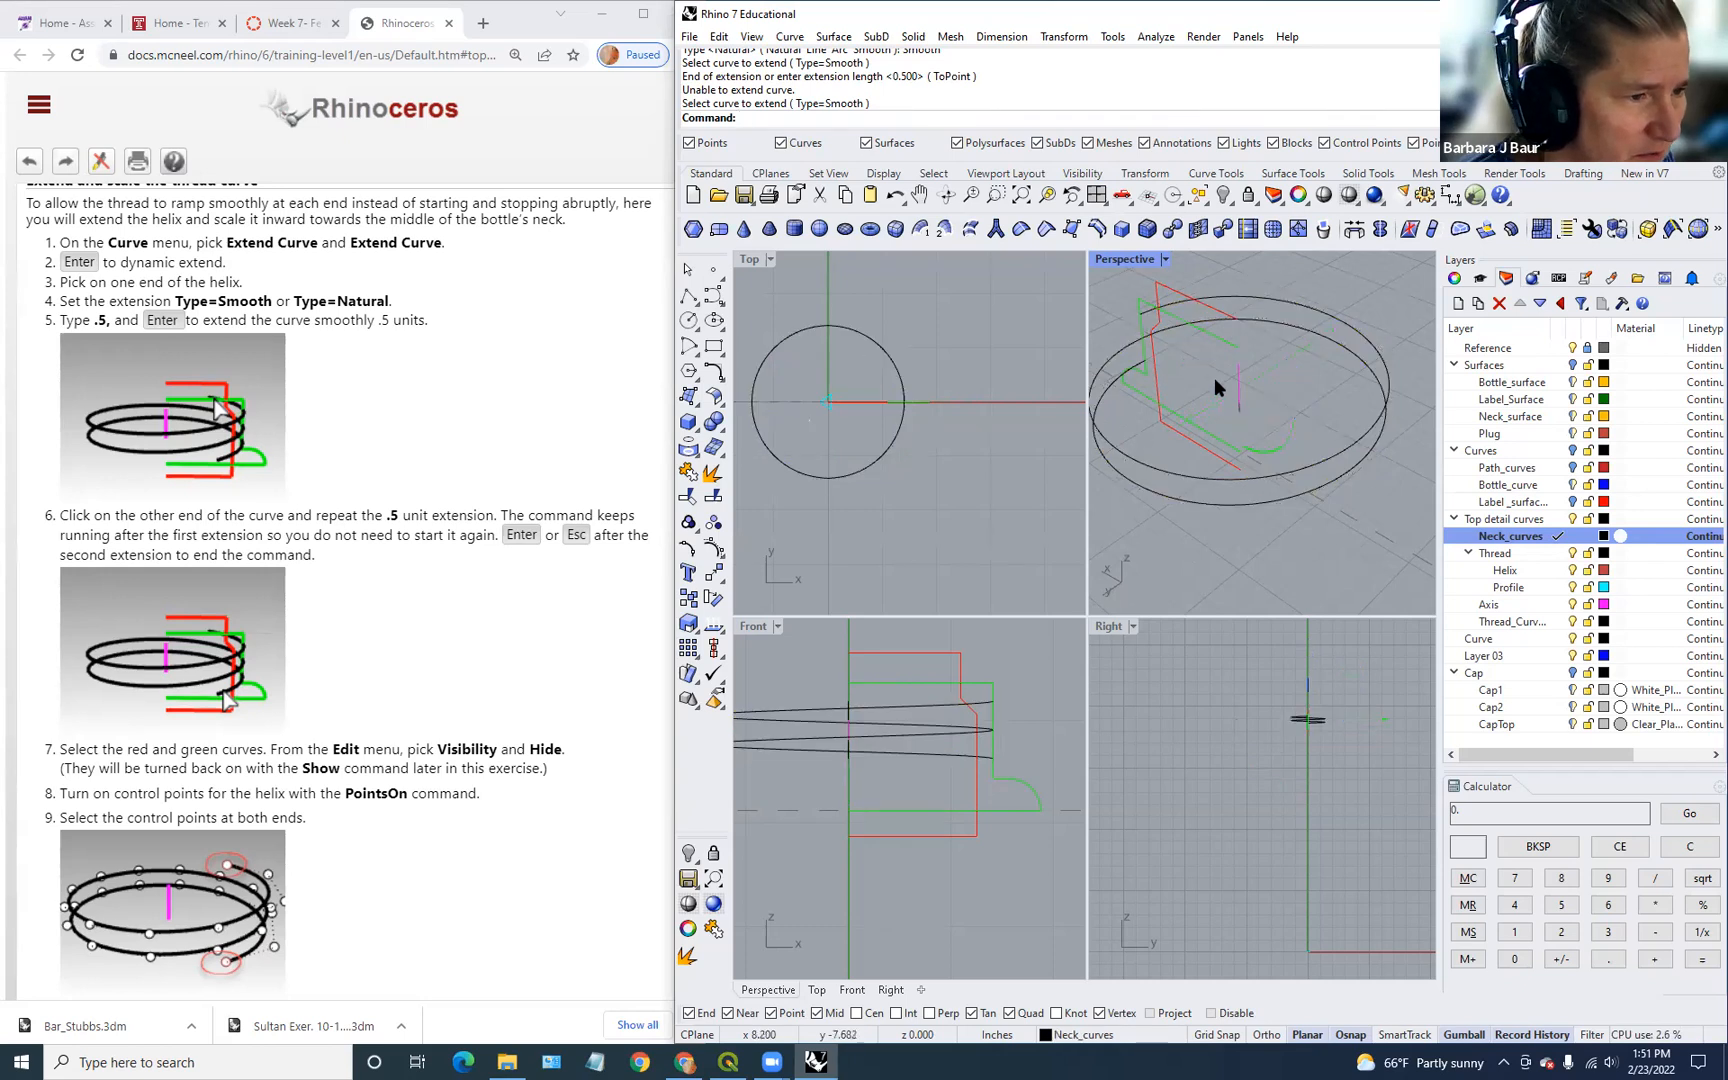
{"action": "left_click", "coordinate": [1336, 447]}
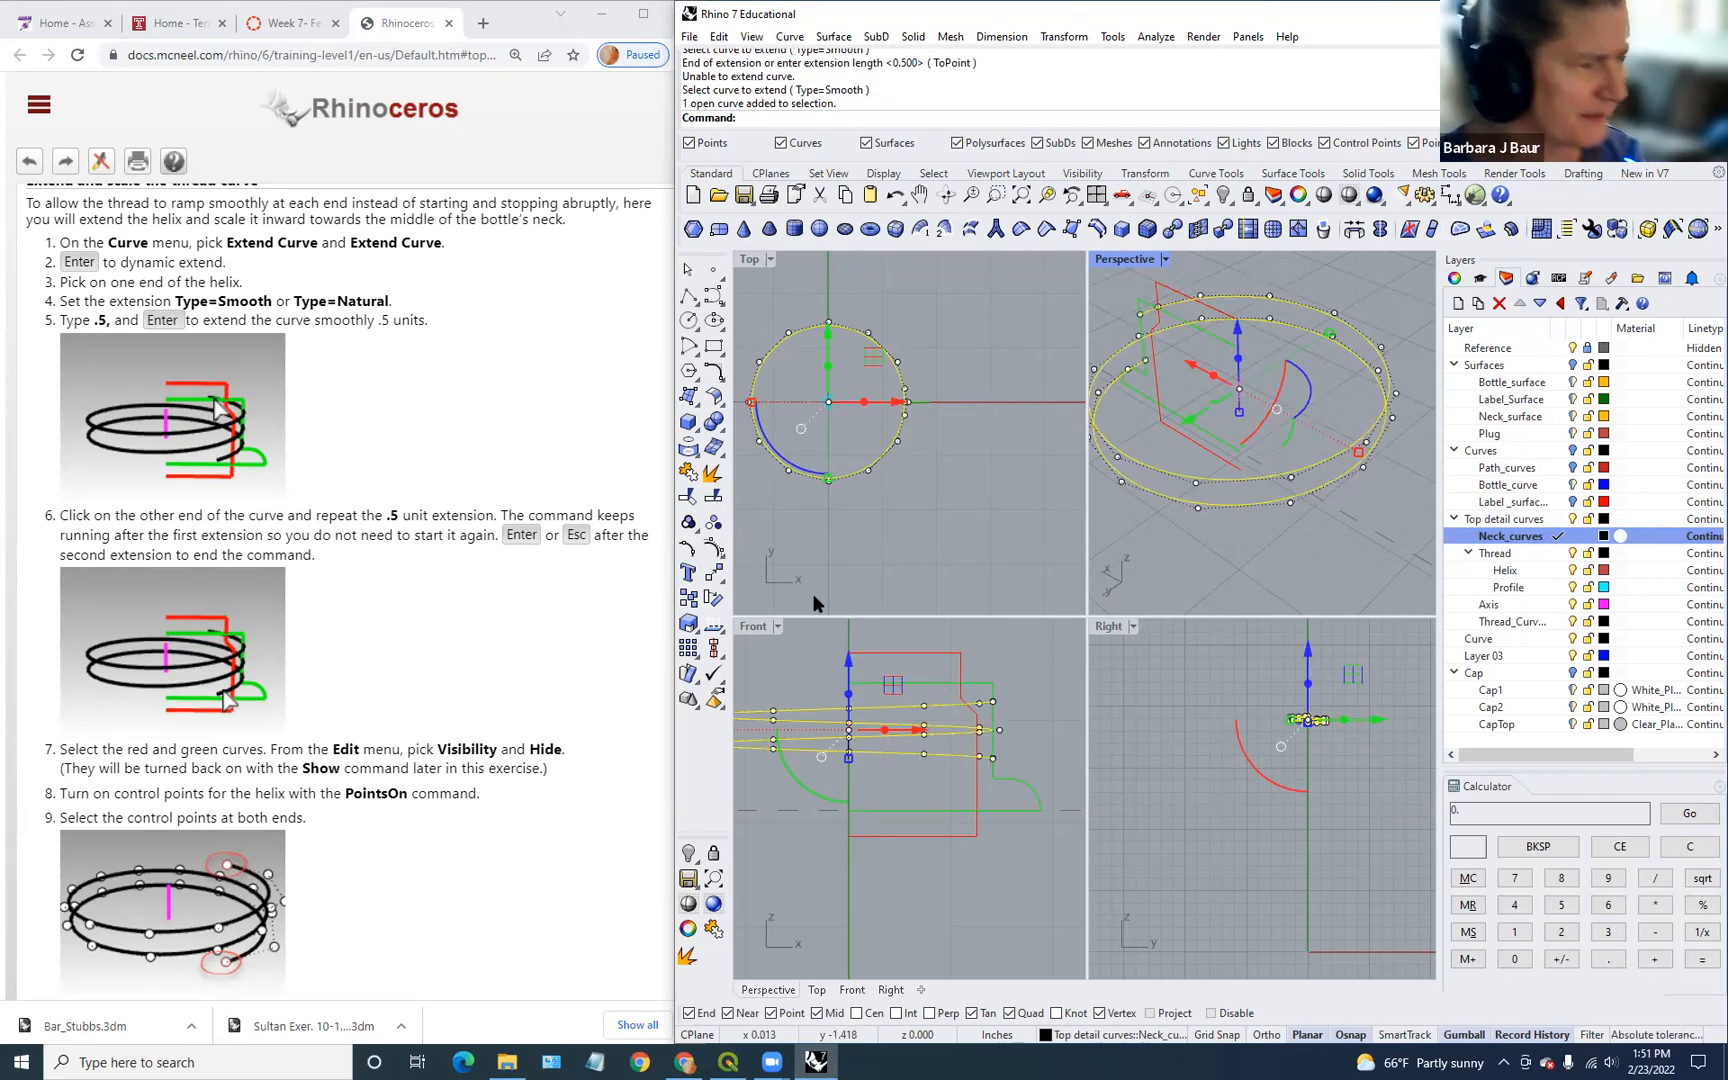
{"action": "scroll", "coordinate": [602, 612], "scroll_direction": "down", "scroll_amount": 2}
{"action": "scroll", "coordinate": [602, 612], "scroll_direction": "up", "scroll_amount": 2}
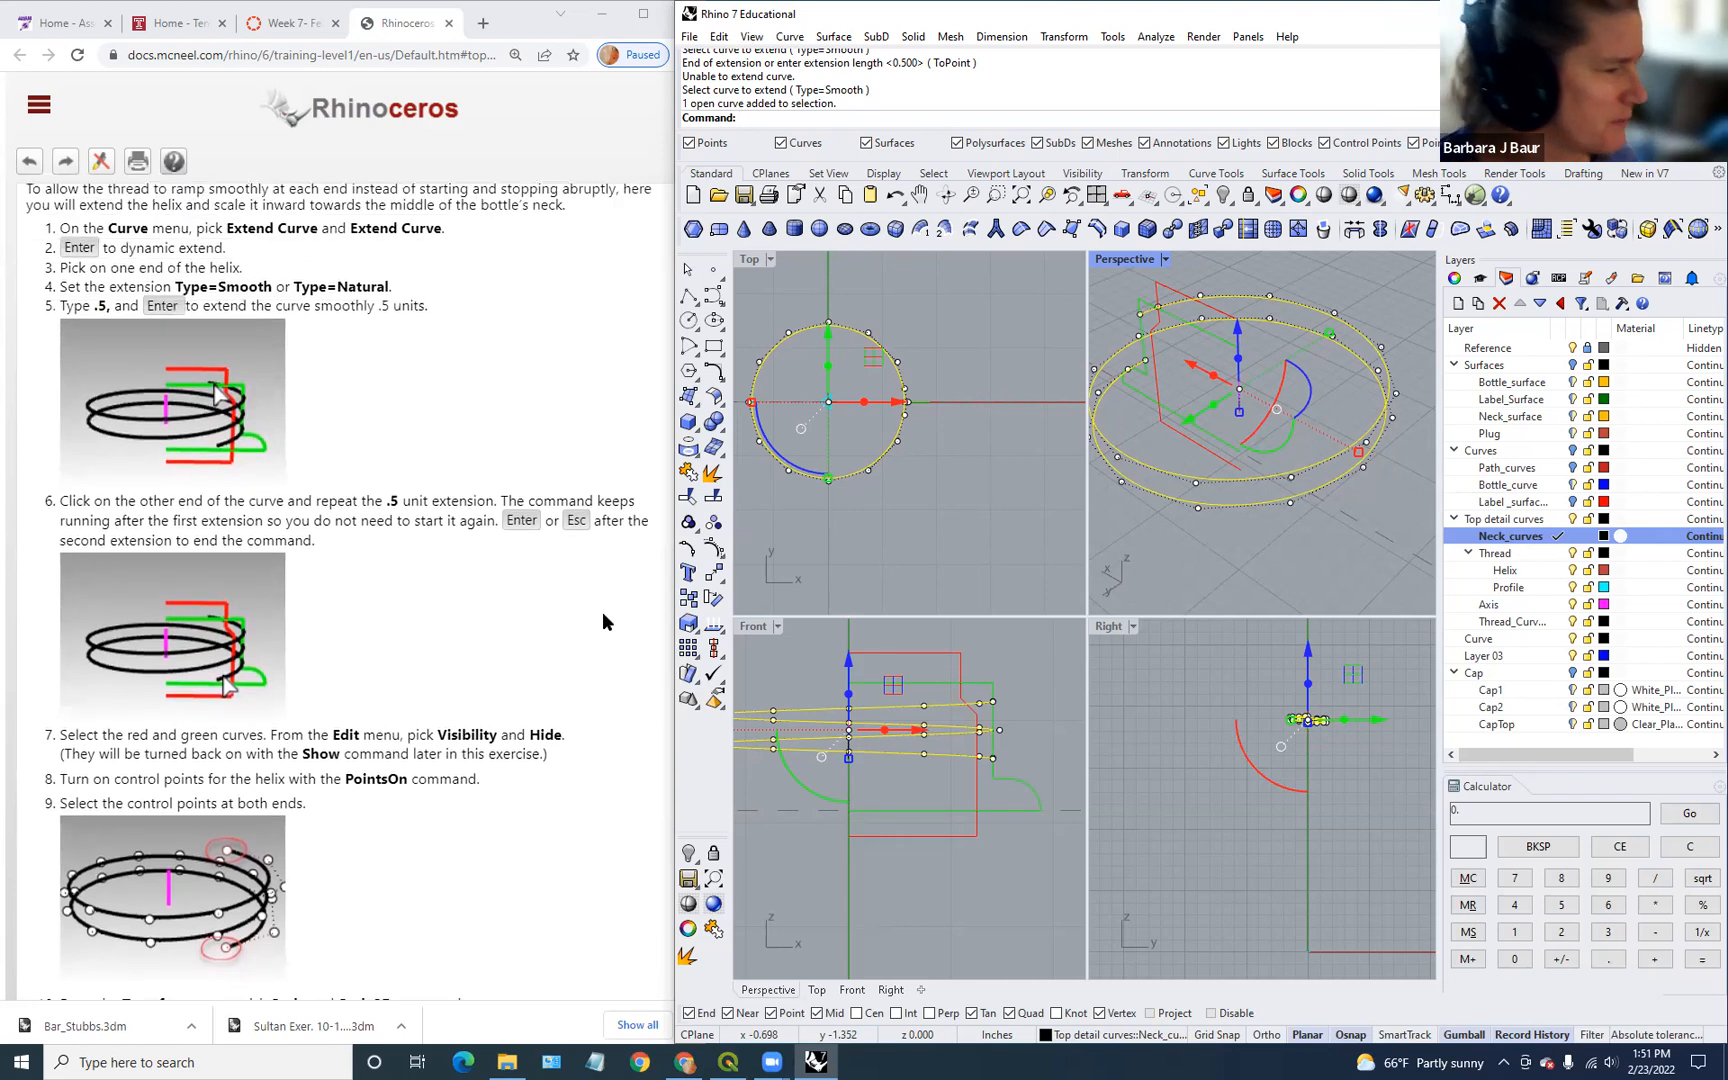
{"action": "scroll", "coordinate": [598, 600], "scroll_direction": "down", "scroll_amount": 4}
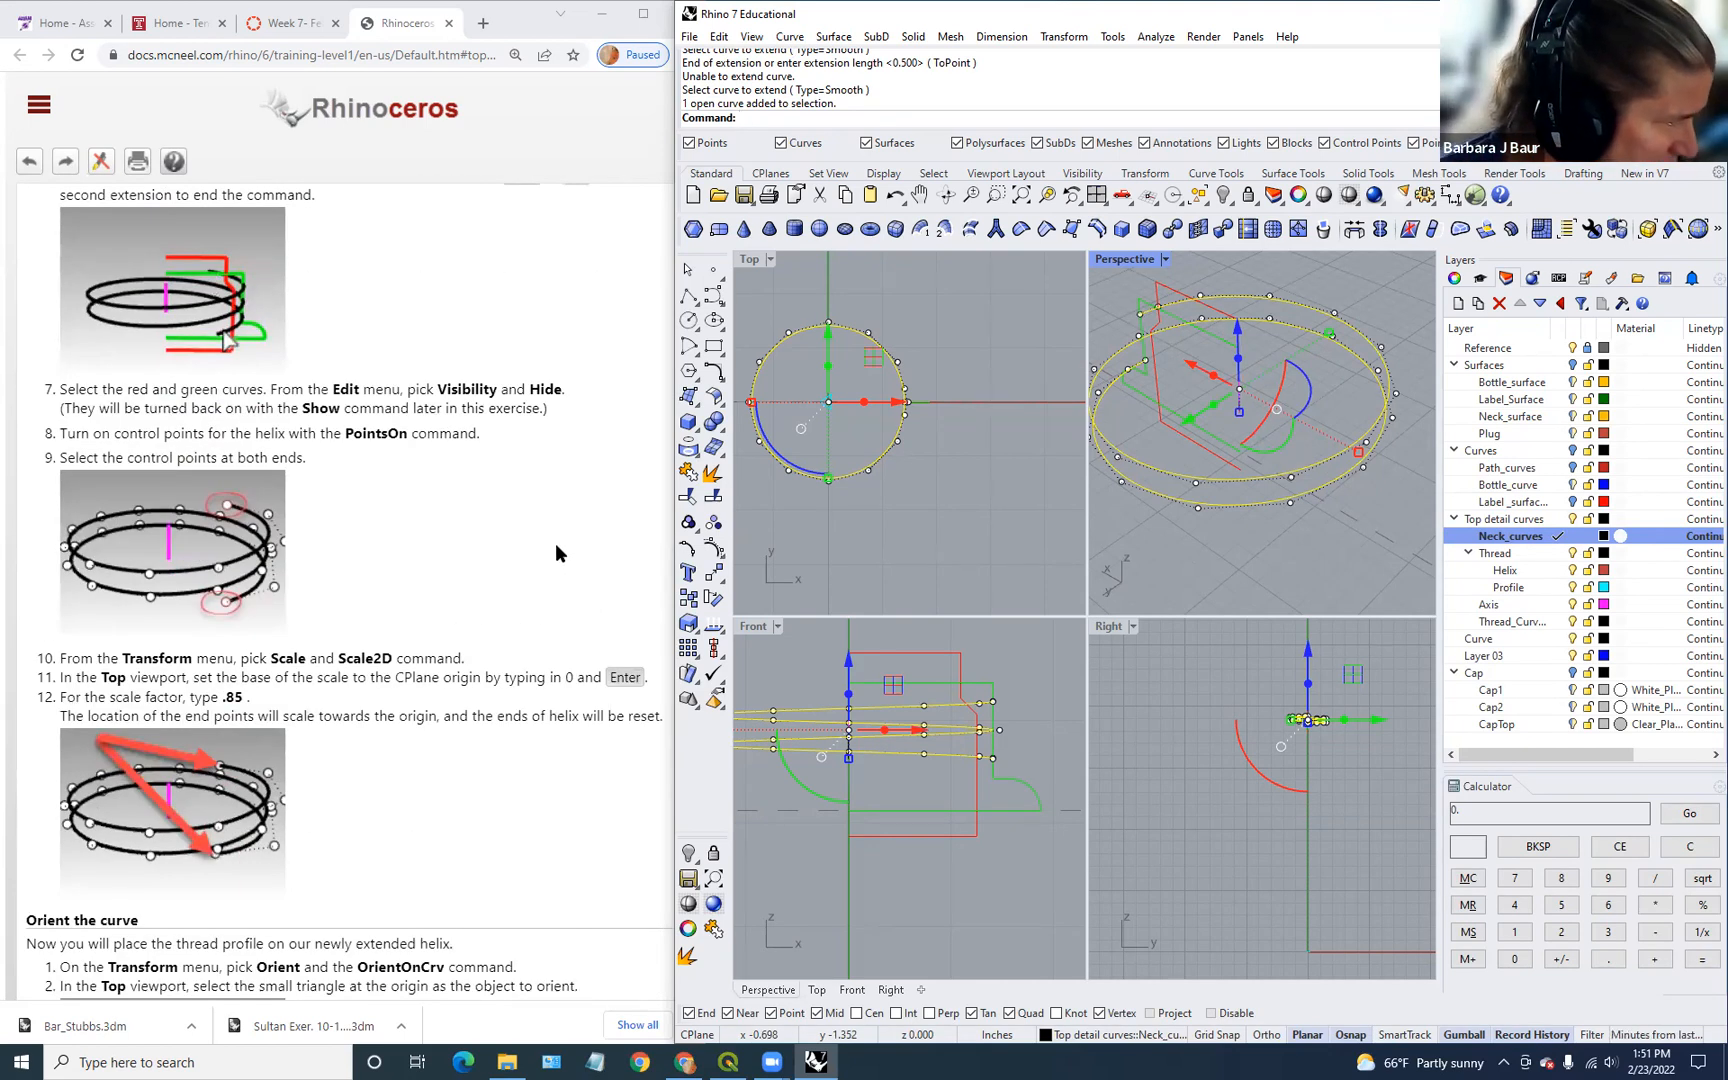
{"action": "scroll", "coordinate": [932, 500], "scroll_direction": "down", "scroll_amount": 3}
{"action": "scroll", "coordinate": [1345, 518], "scroll_direction": "up", "scroll_amount": 5}
{"action": "scroll", "coordinate": [1345, 520], "scroll_direction": "down", "scroll_amount": 7}
{"action": "mouse_move", "coordinate": [1345, 520]}
{"action": "right_mouse_down"}
{"action": "mouse_move", "coordinate": [1281, 544]}
{"action": "mouse_move", "coordinate": [1330, 545]}
{"action": "right_mouse_up"}
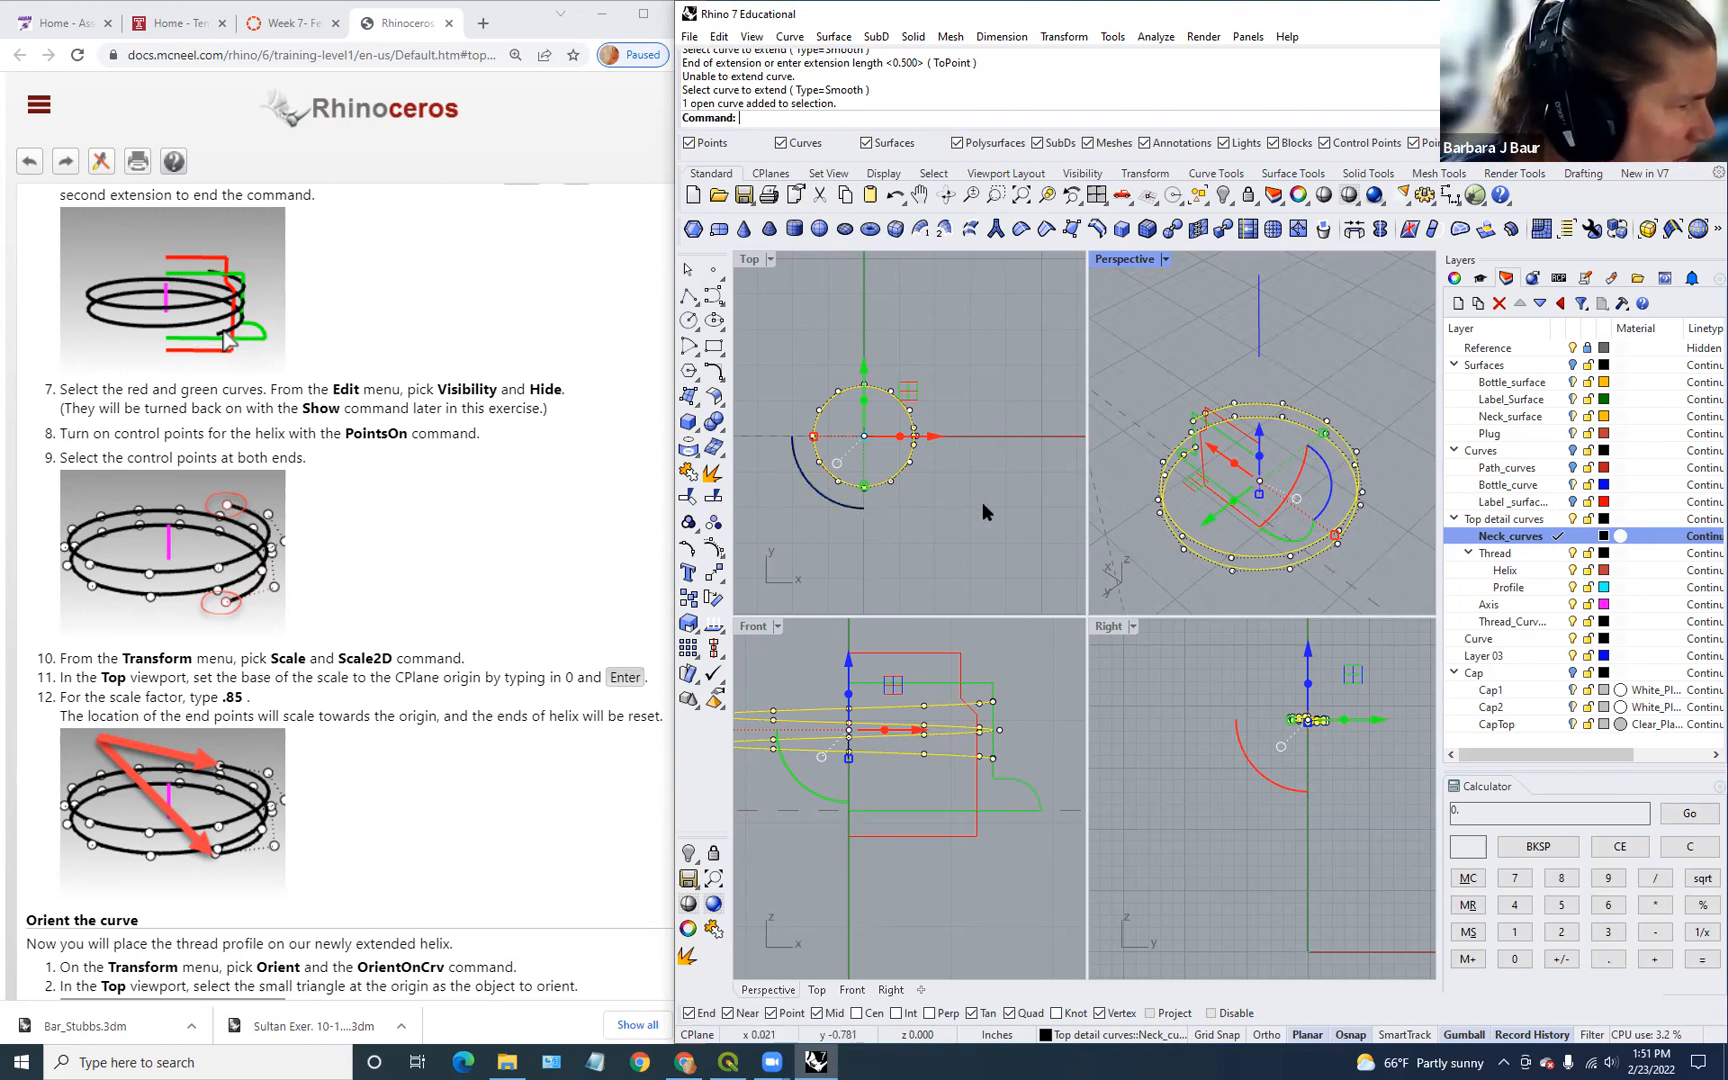
{"action": "right_click", "coordinate": [1025, 502]}
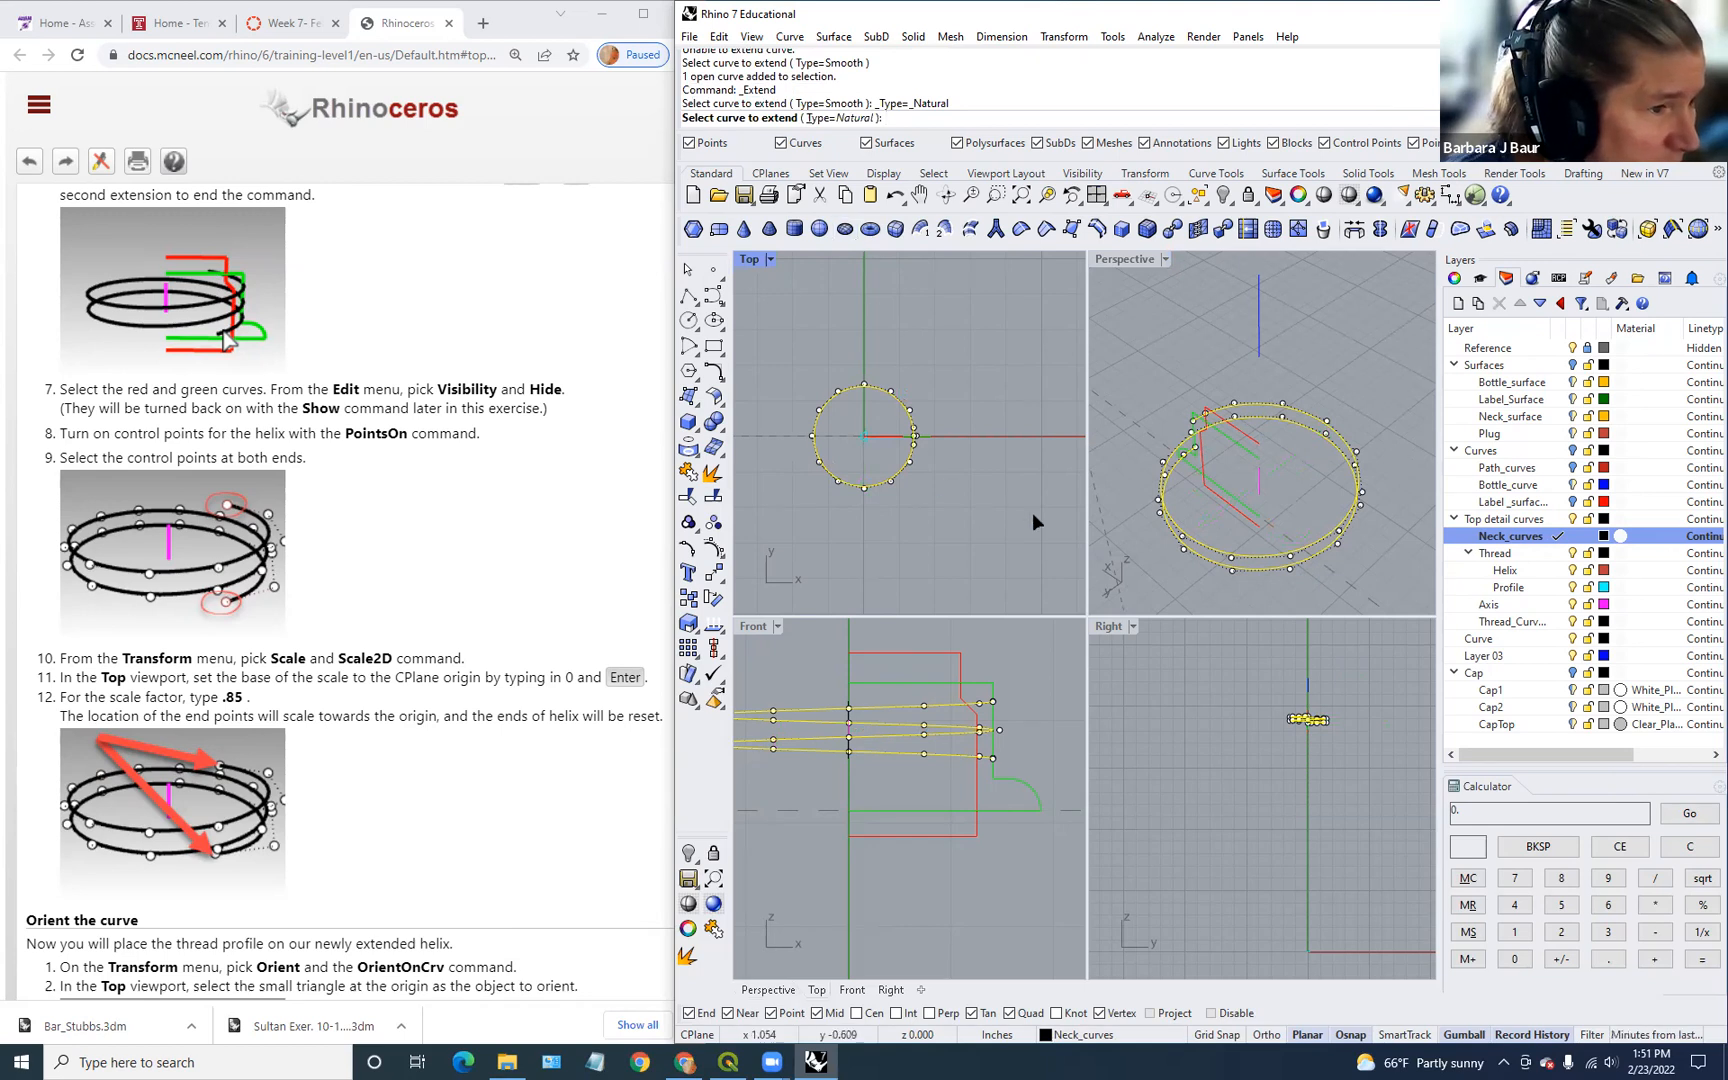
Step: Try the Smooth extension type, then set the Extend type back to Natural
{"action": "left_click", "coordinate": [838, 118]}
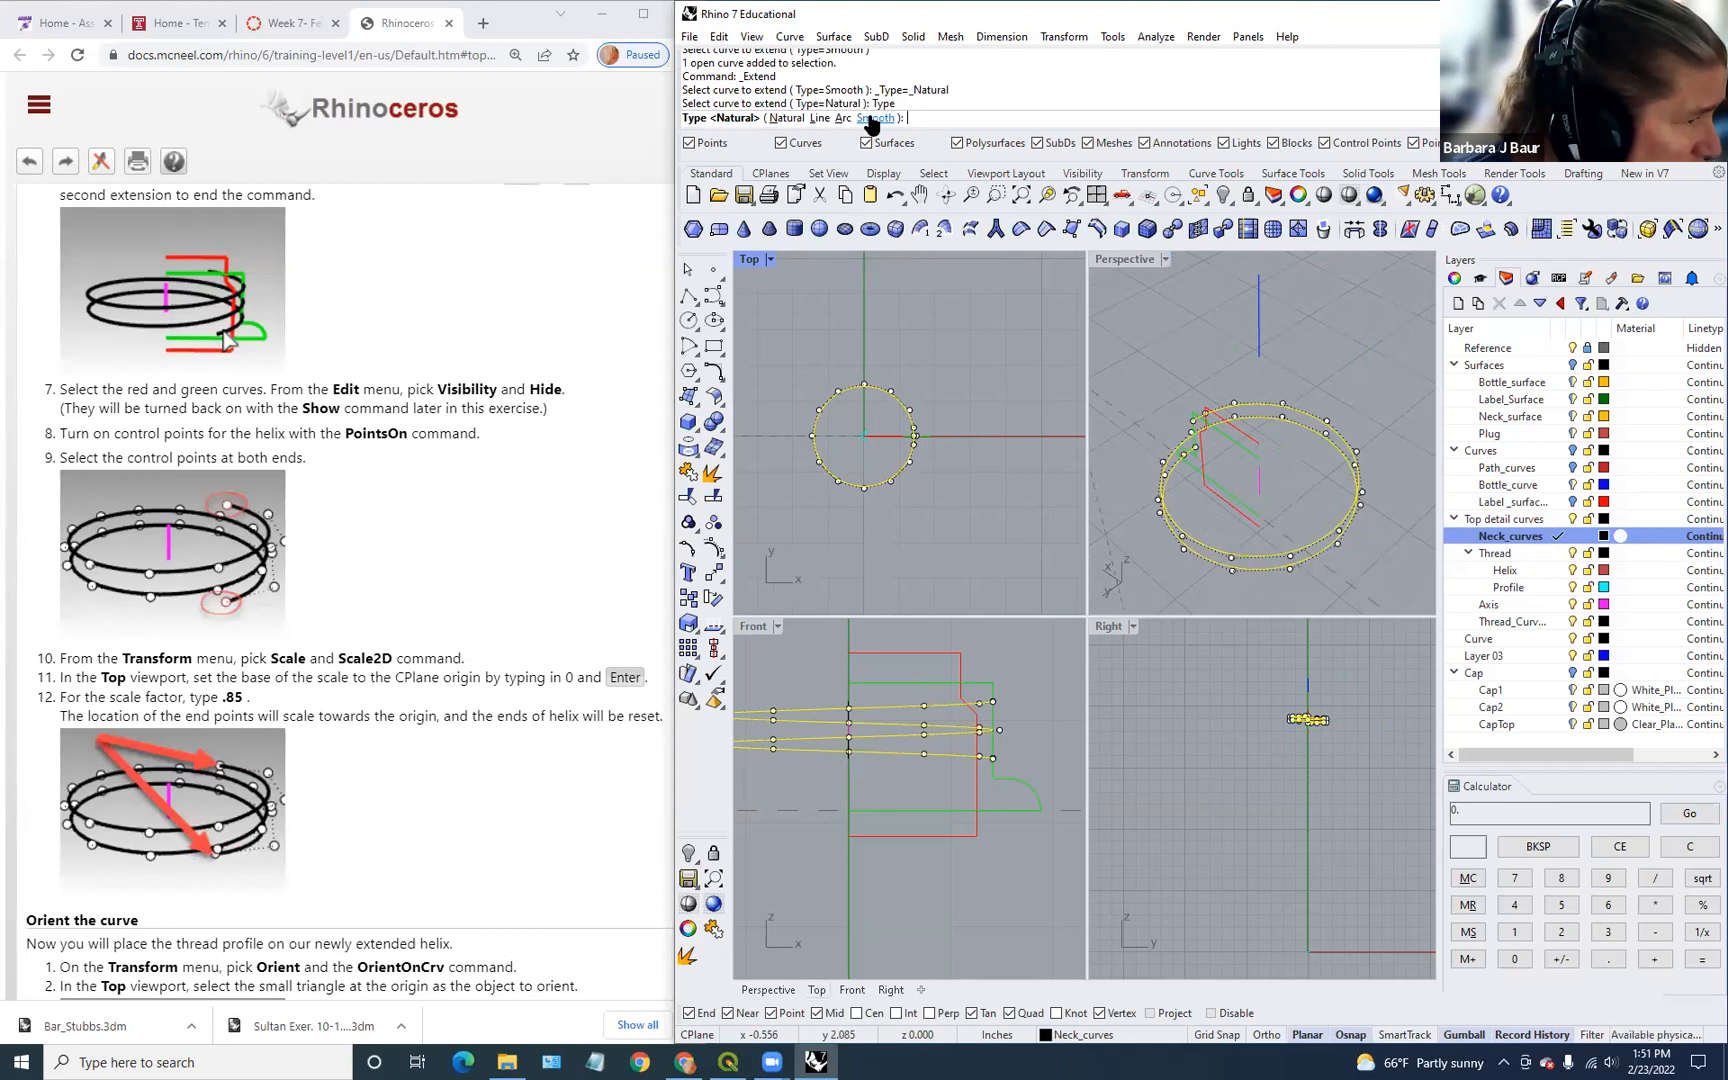
{"action": "left_click", "coordinate": [875, 118]}
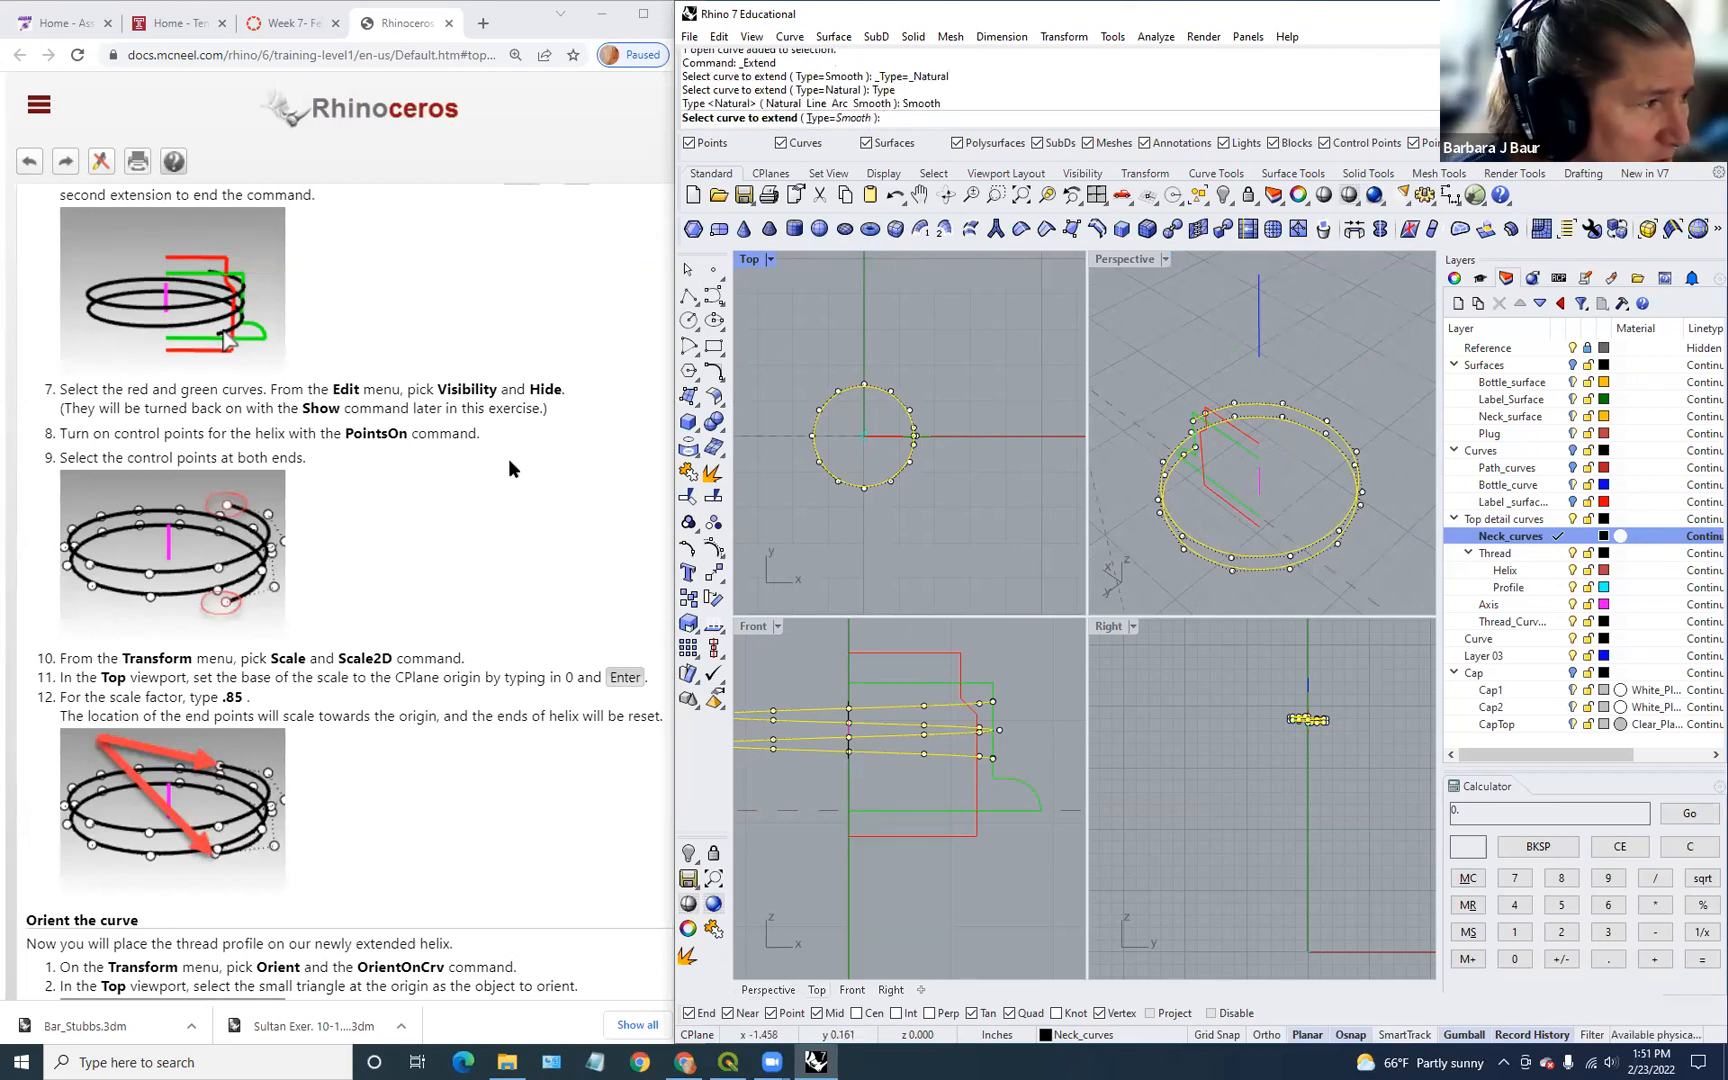
{"action": "scroll", "coordinate": [487, 467], "scroll_direction": "down", "scroll_amount": 3}
{"action": "scroll", "coordinate": [489, 469], "scroll_direction": "down", "scroll_amount": 3}
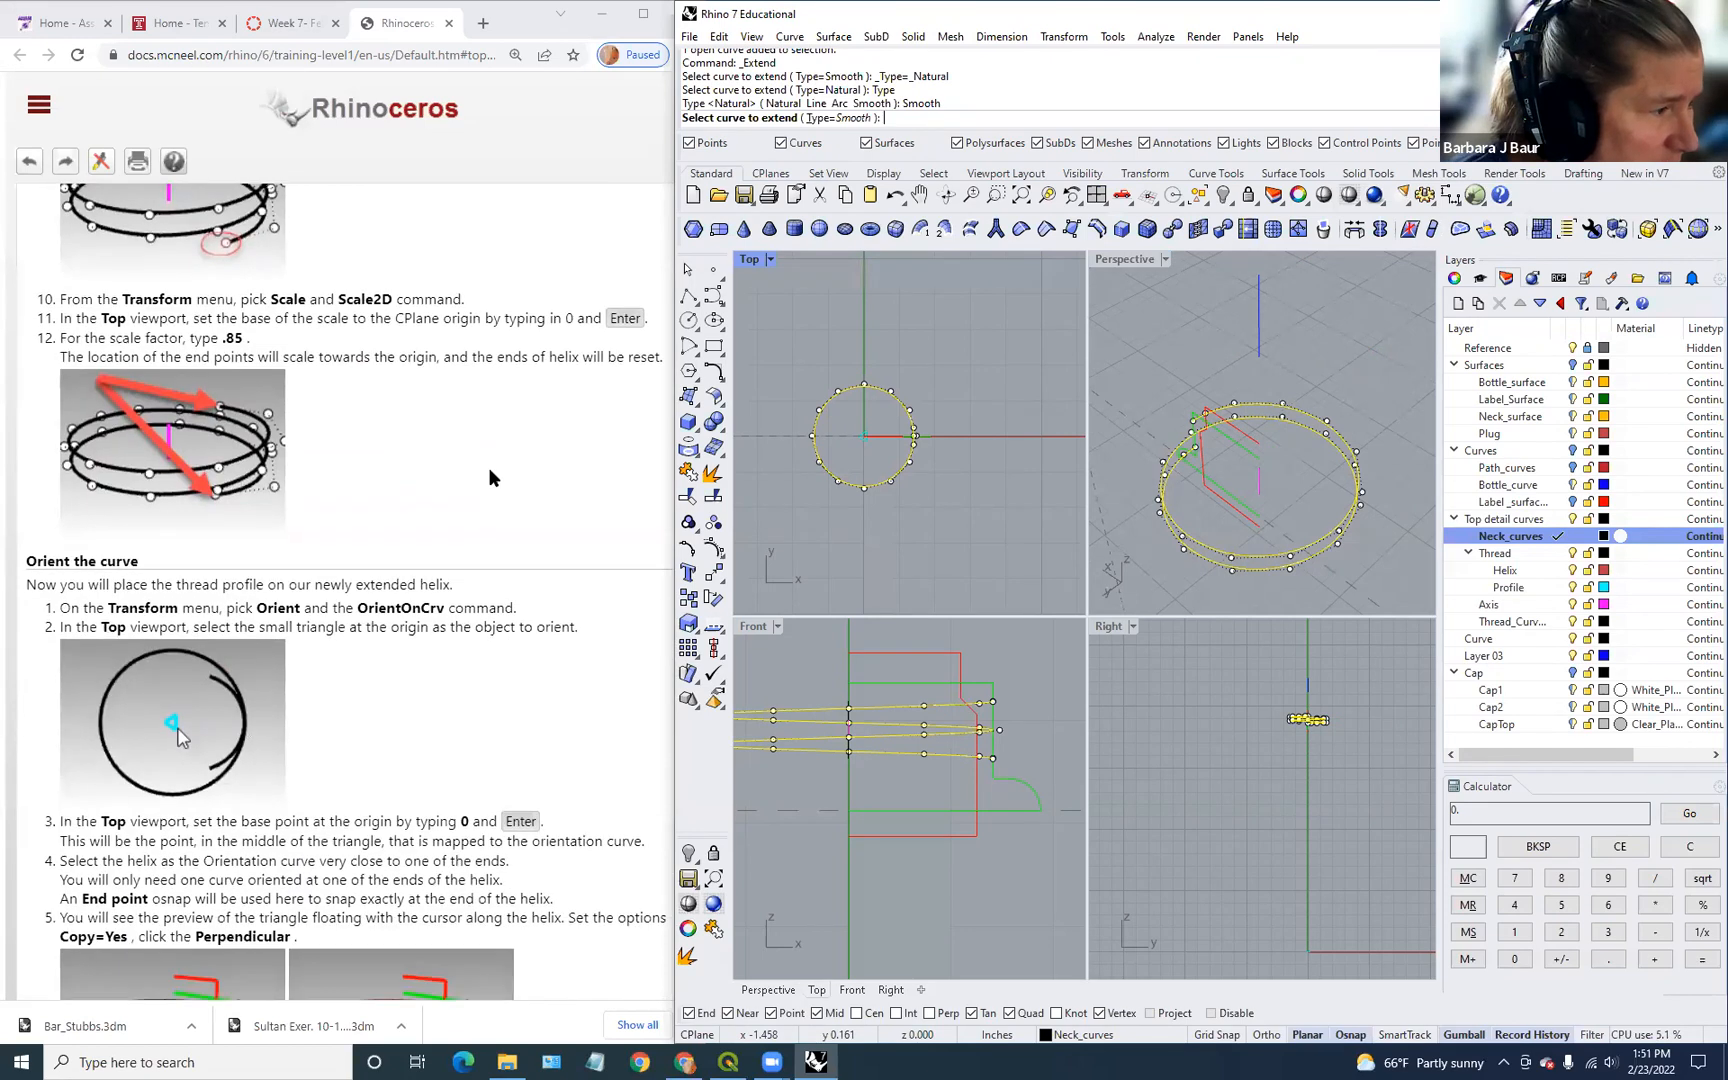
{"action": "scroll", "coordinate": [490, 474], "scroll_direction": "up", "scroll_amount": 15}
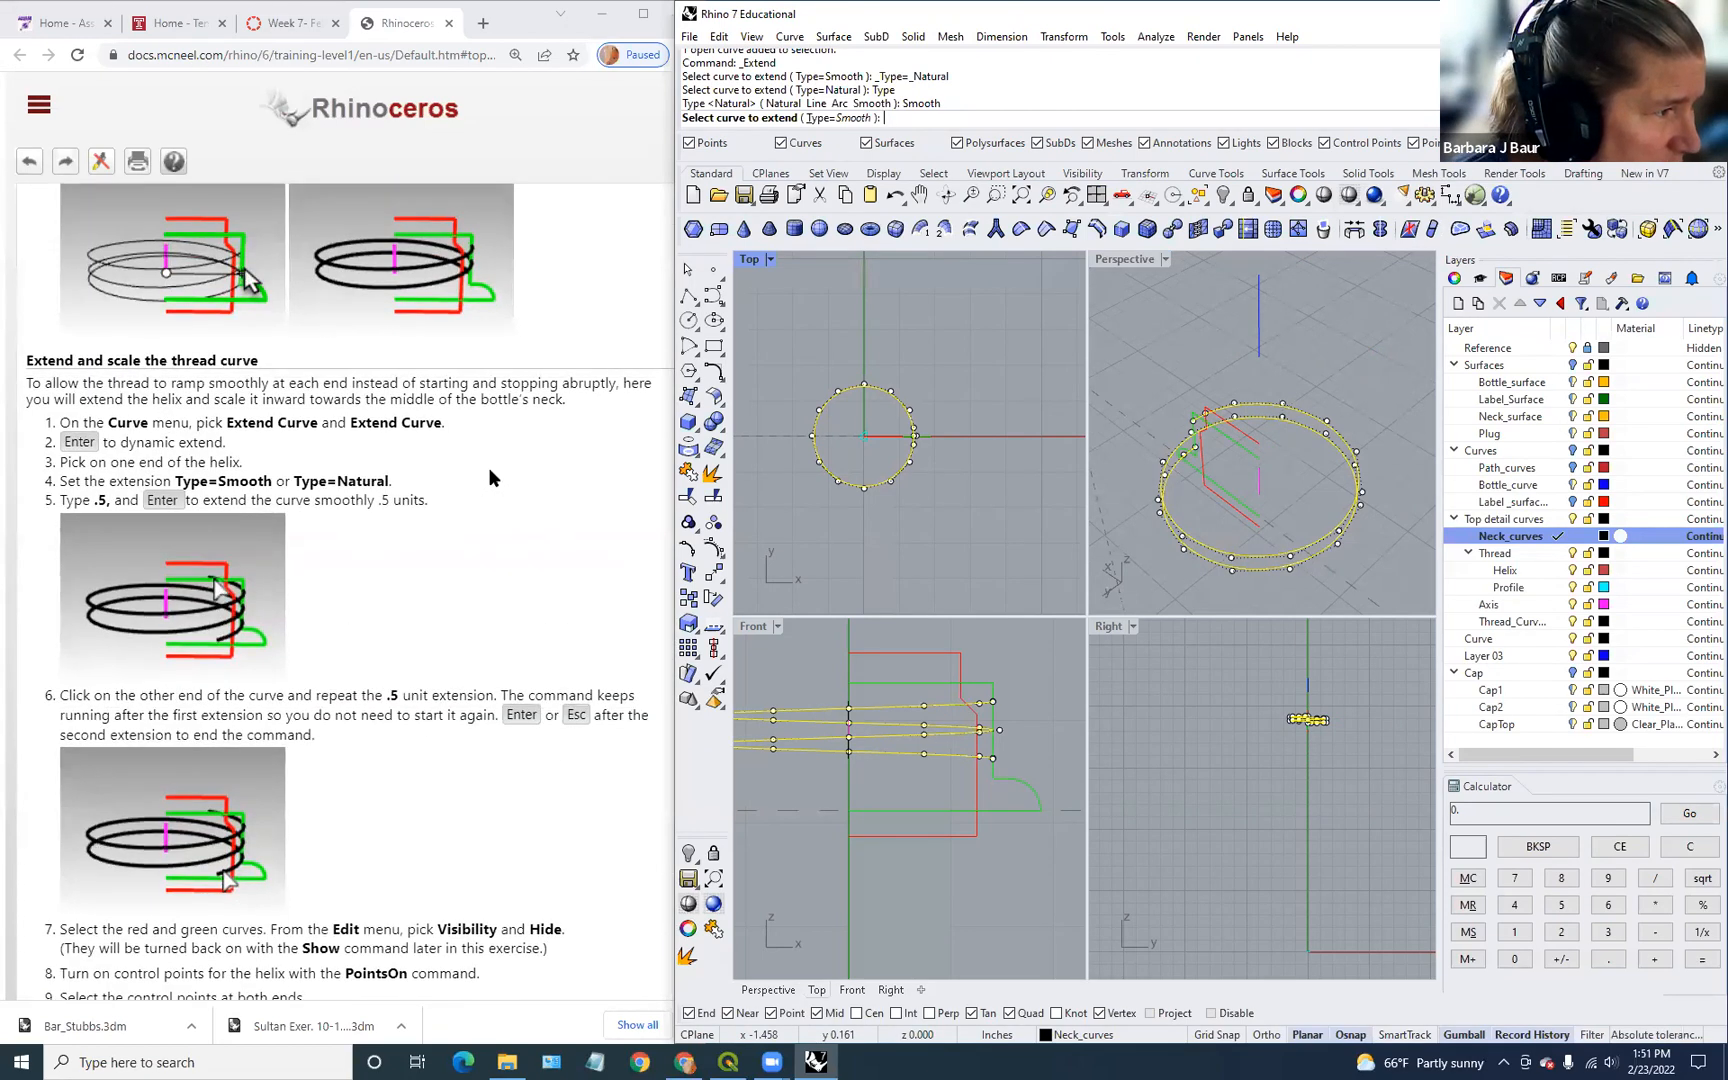
{"action": "scroll", "coordinate": [489, 469], "scroll_direction": "down", "scroll_amount": 2}
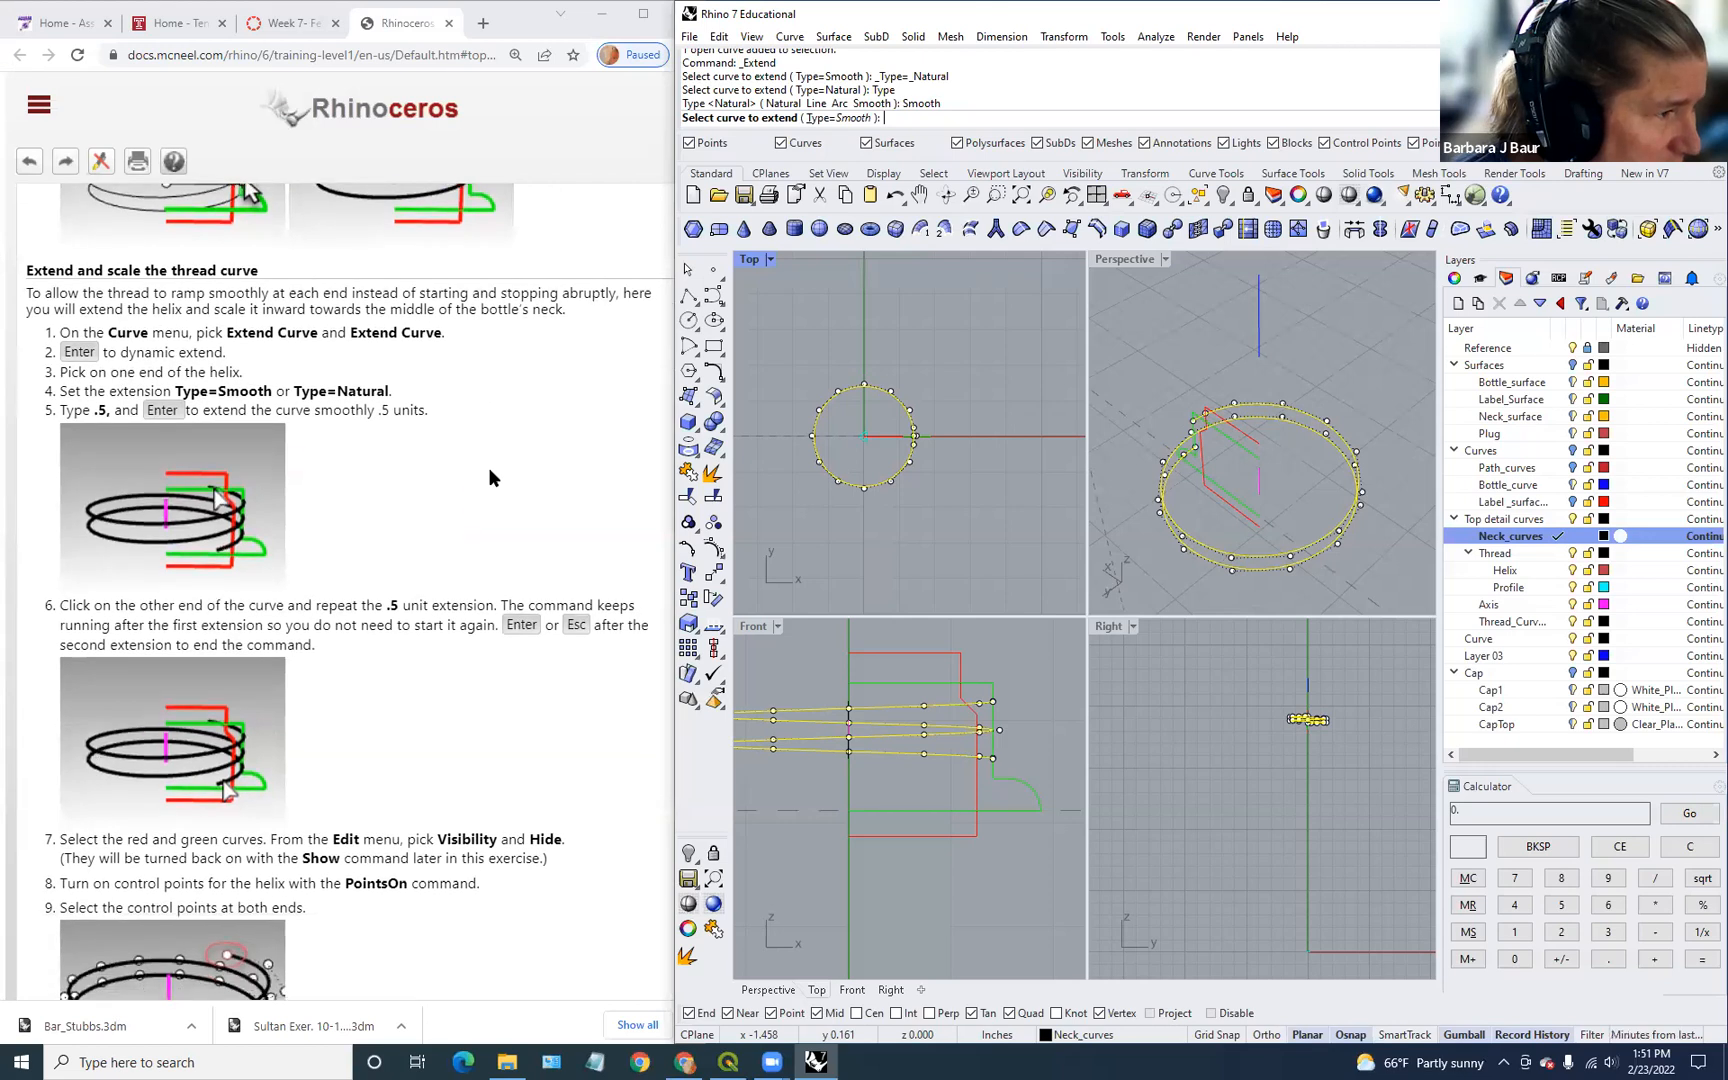
{"action": "left_click", "coordinate": [822, 118]}
{"action": "left_click", "coordinate": [783, 118]}
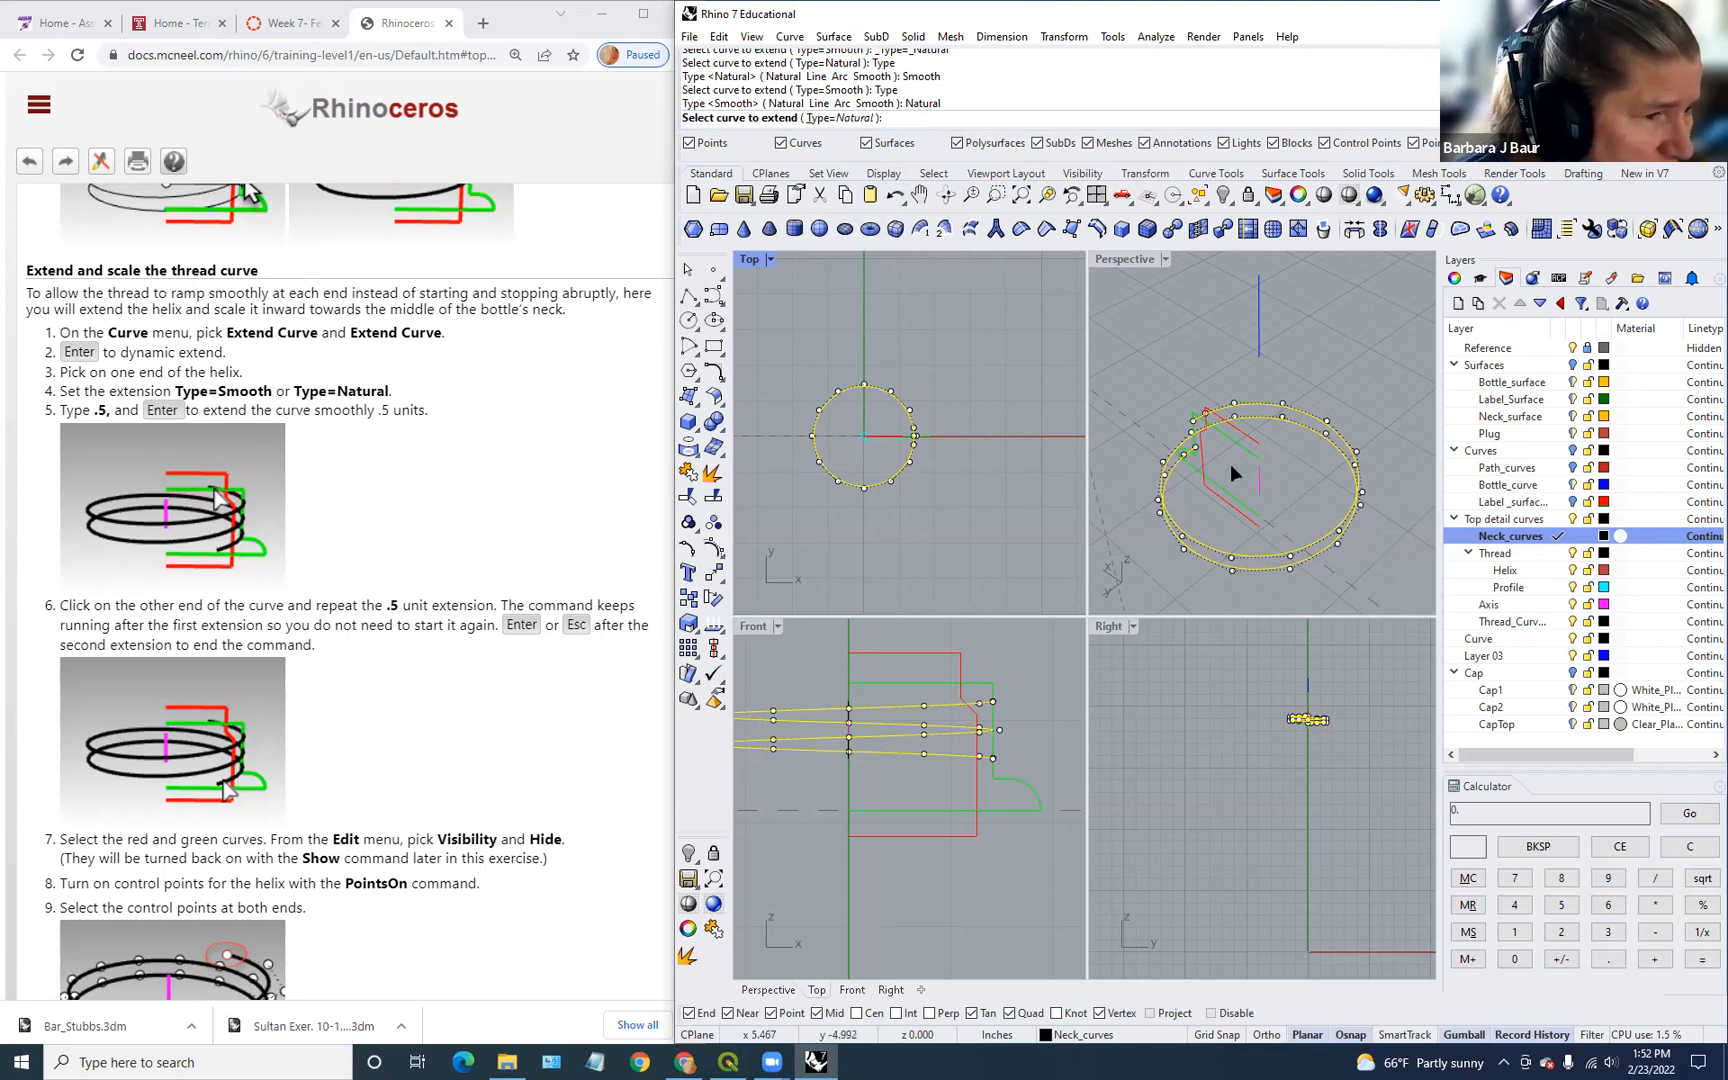
Step: Extend both helix ends by 0.5, finish, and accept the History Warning
{"action": "left_click", "coordinate": [1179, 460]}
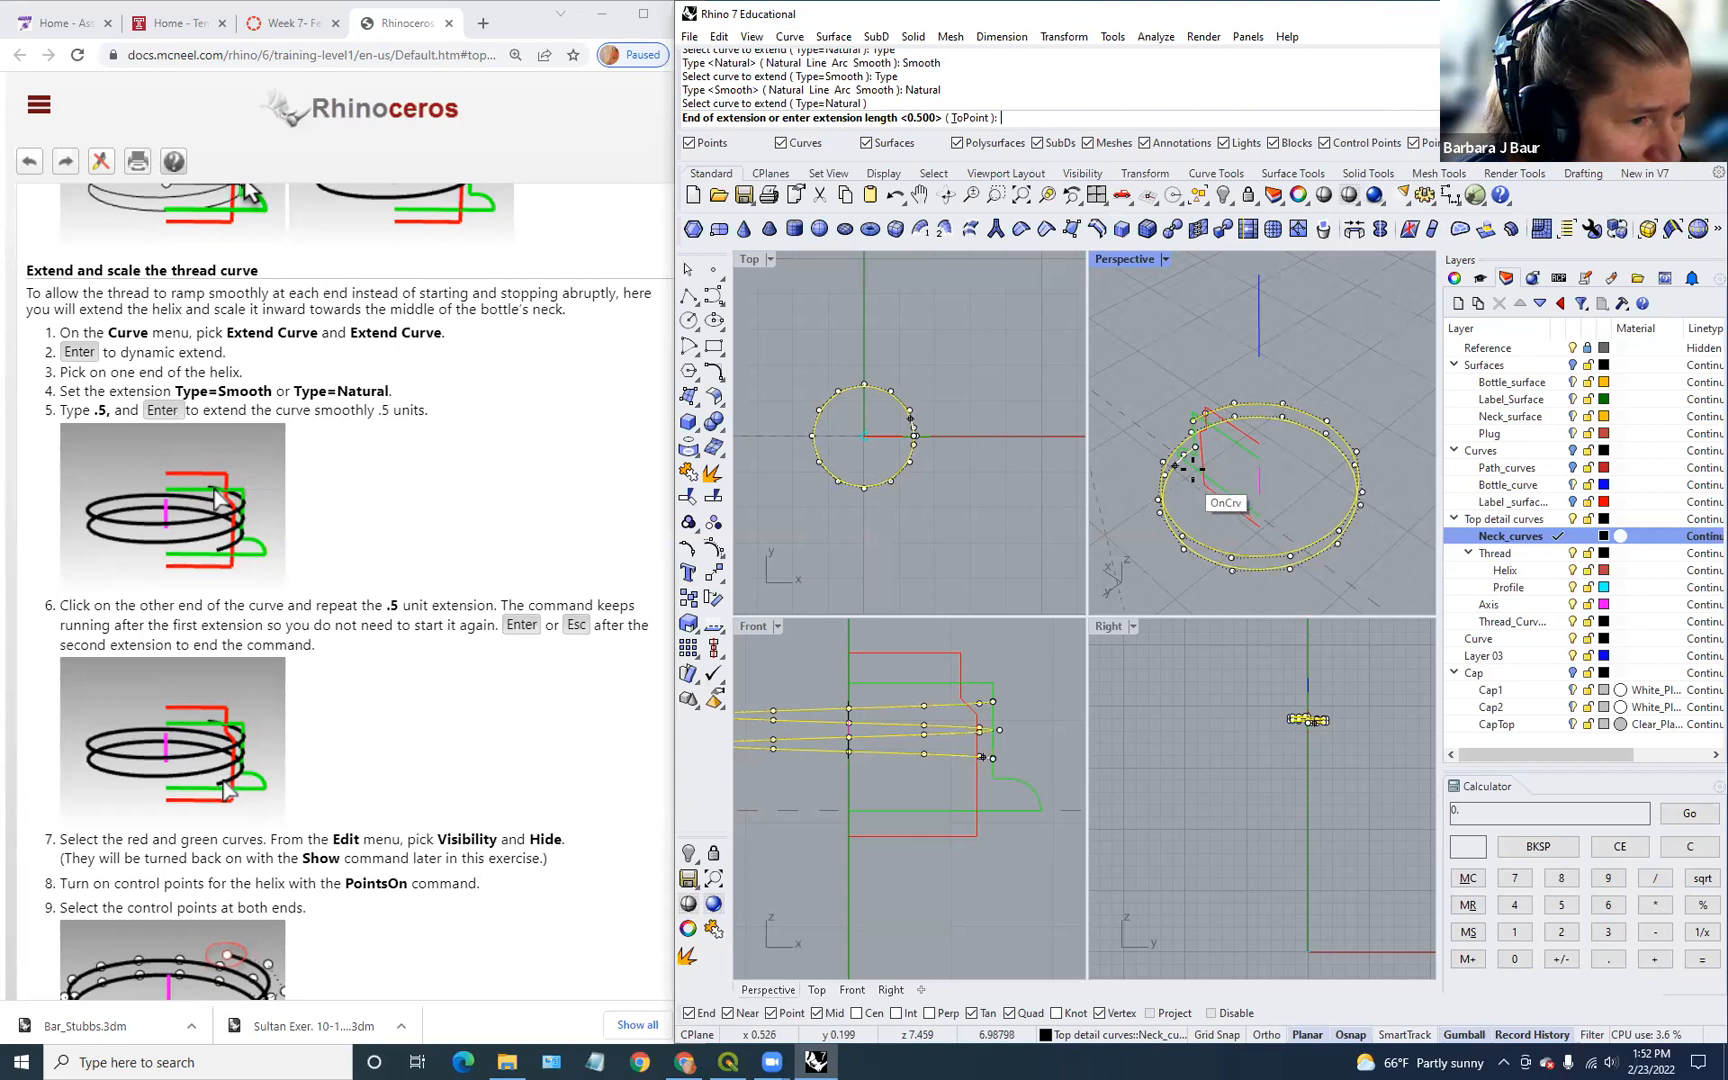
{"action": "key", "text": "Return"}
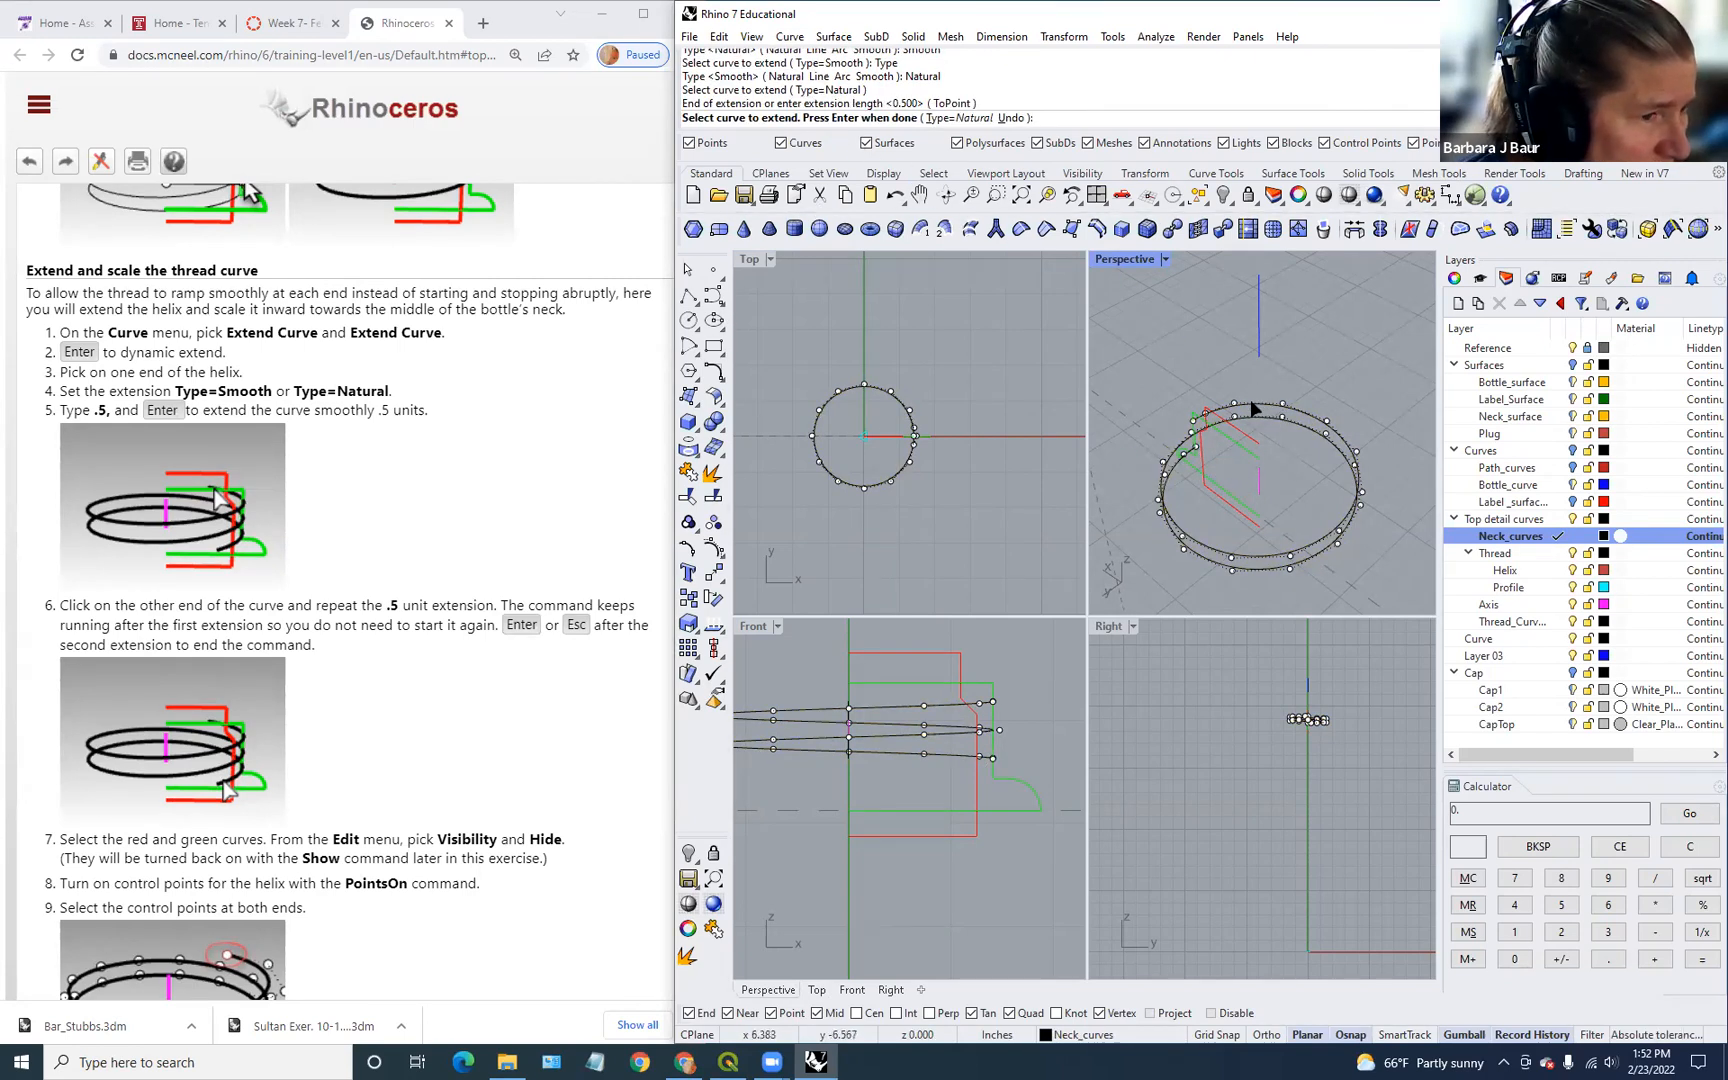
{"action": "left_click", "coordinate": [1200, 415]}
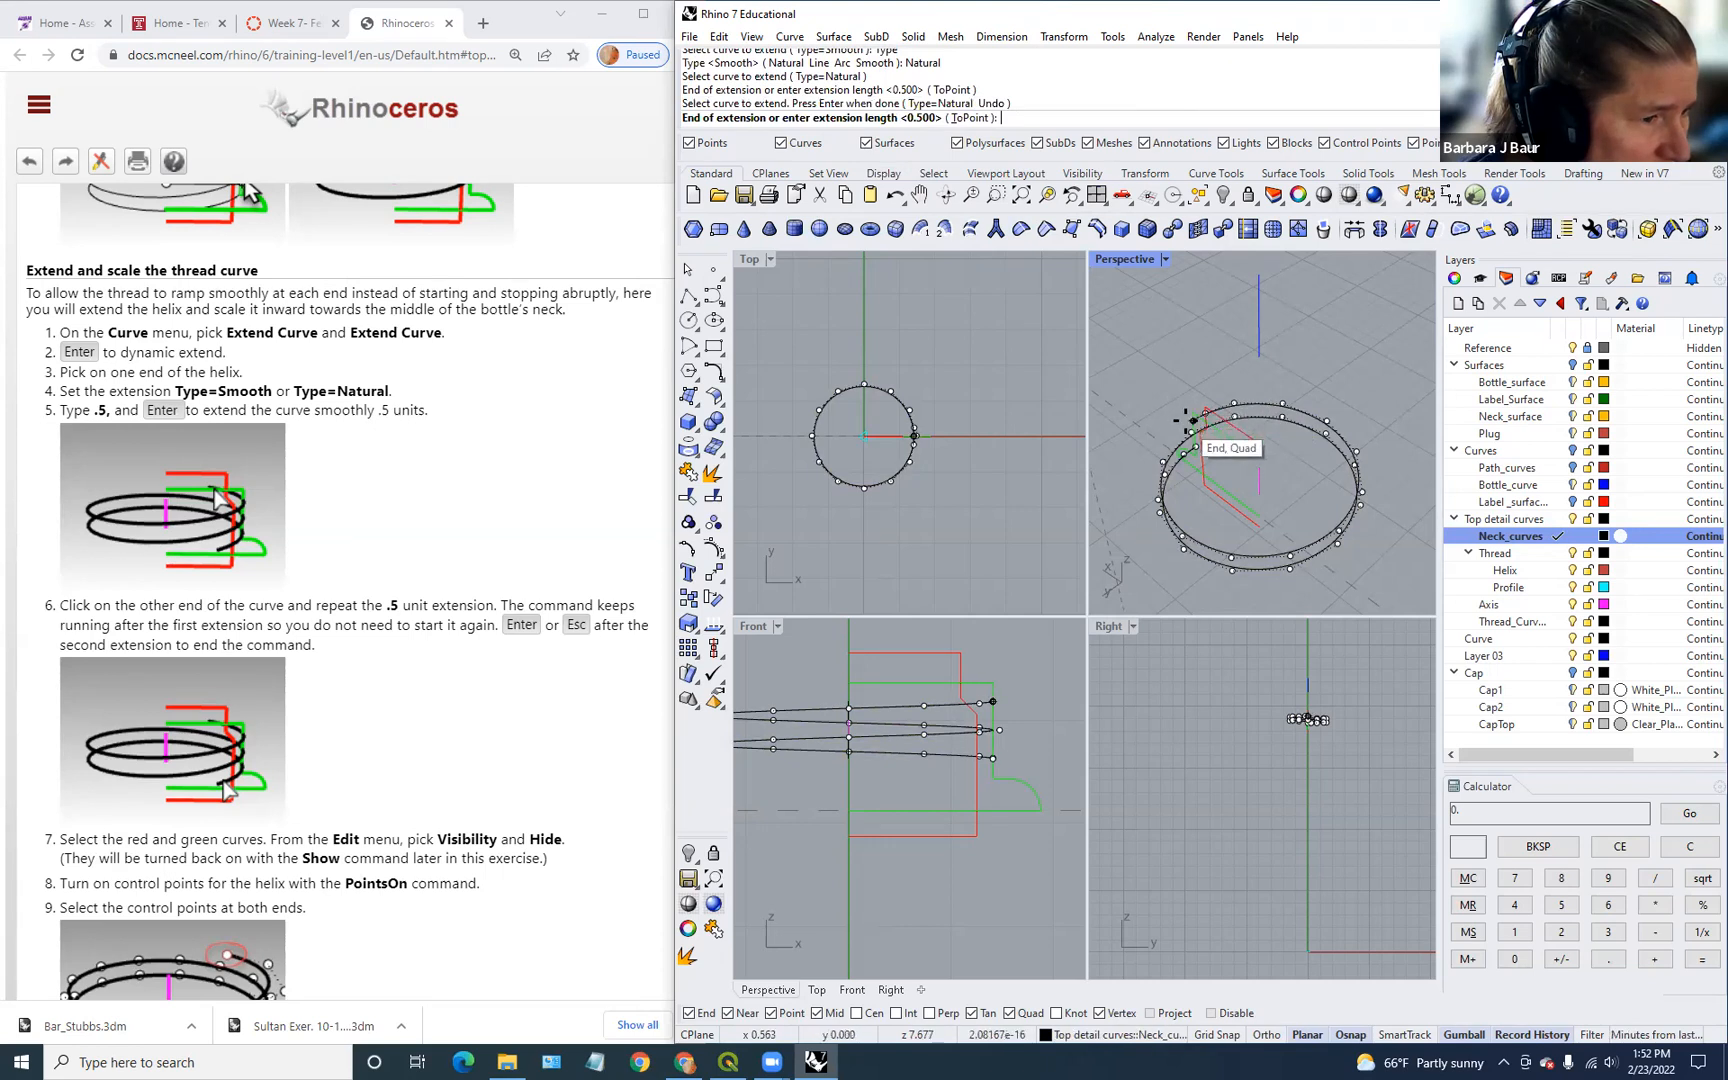
{"action": "key", "text": "Return"}
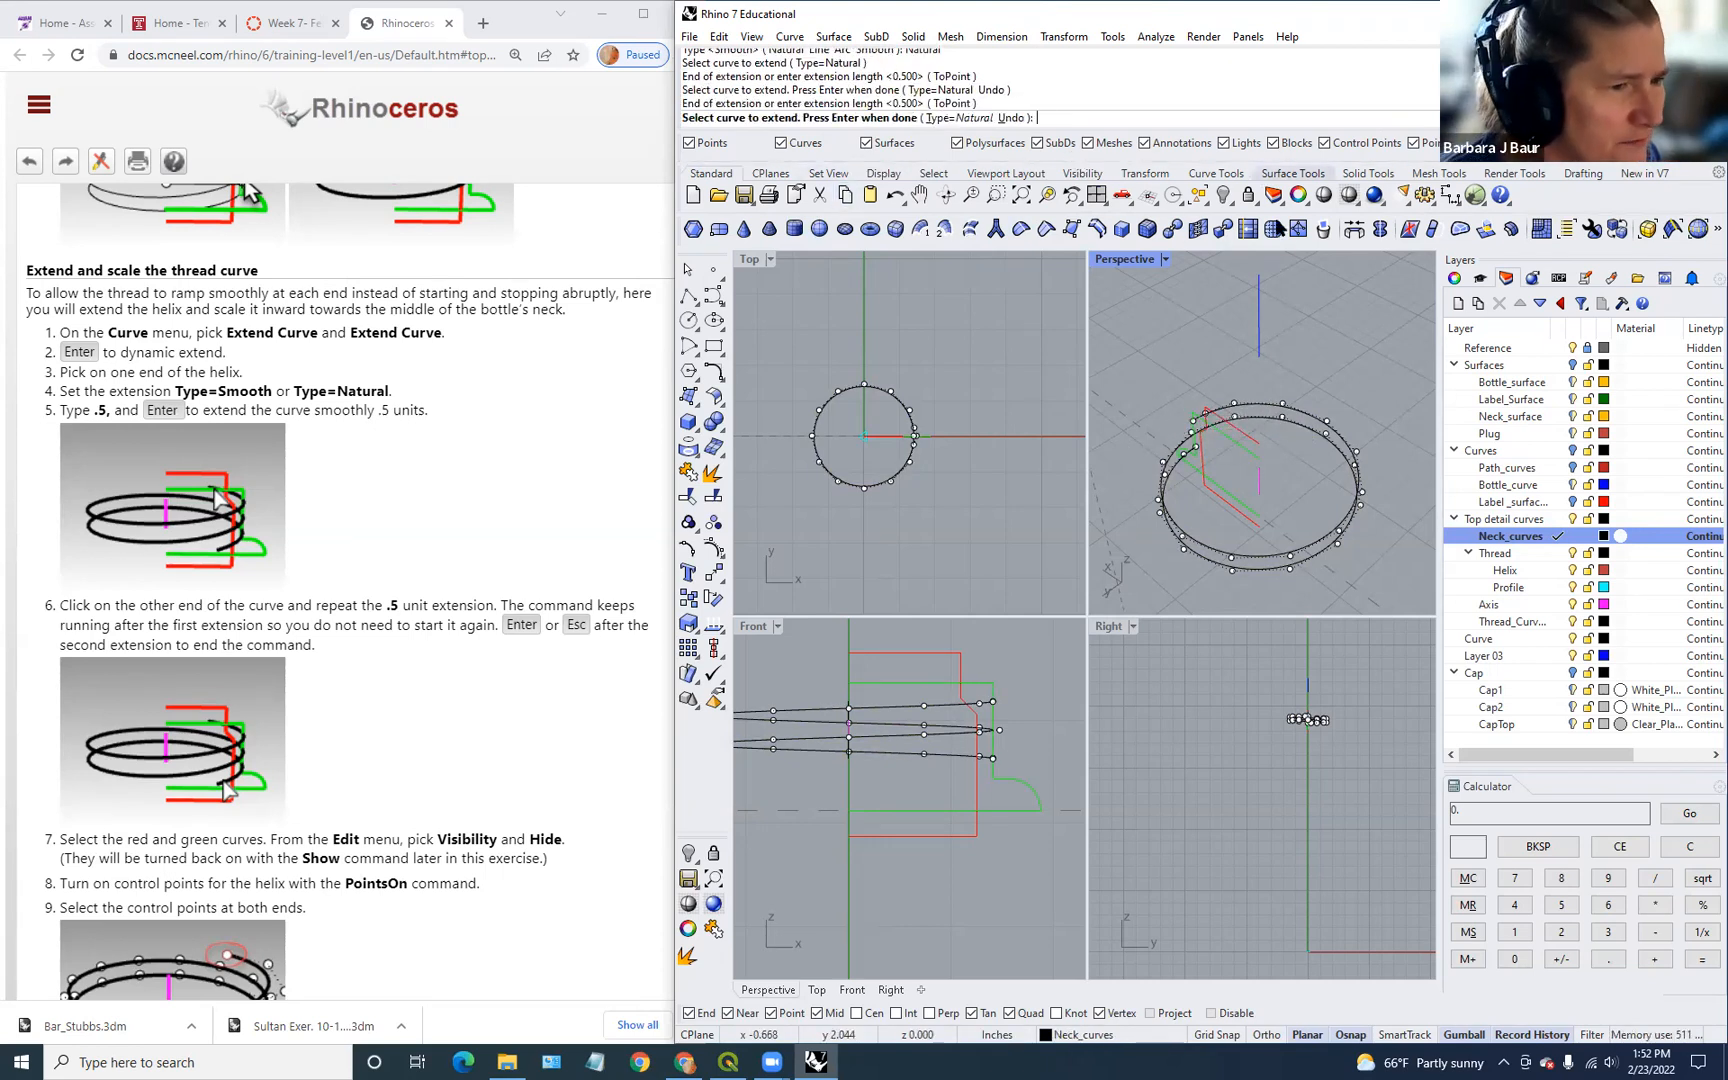
{"action": "left_click", "coordinate": [1266, 404]}
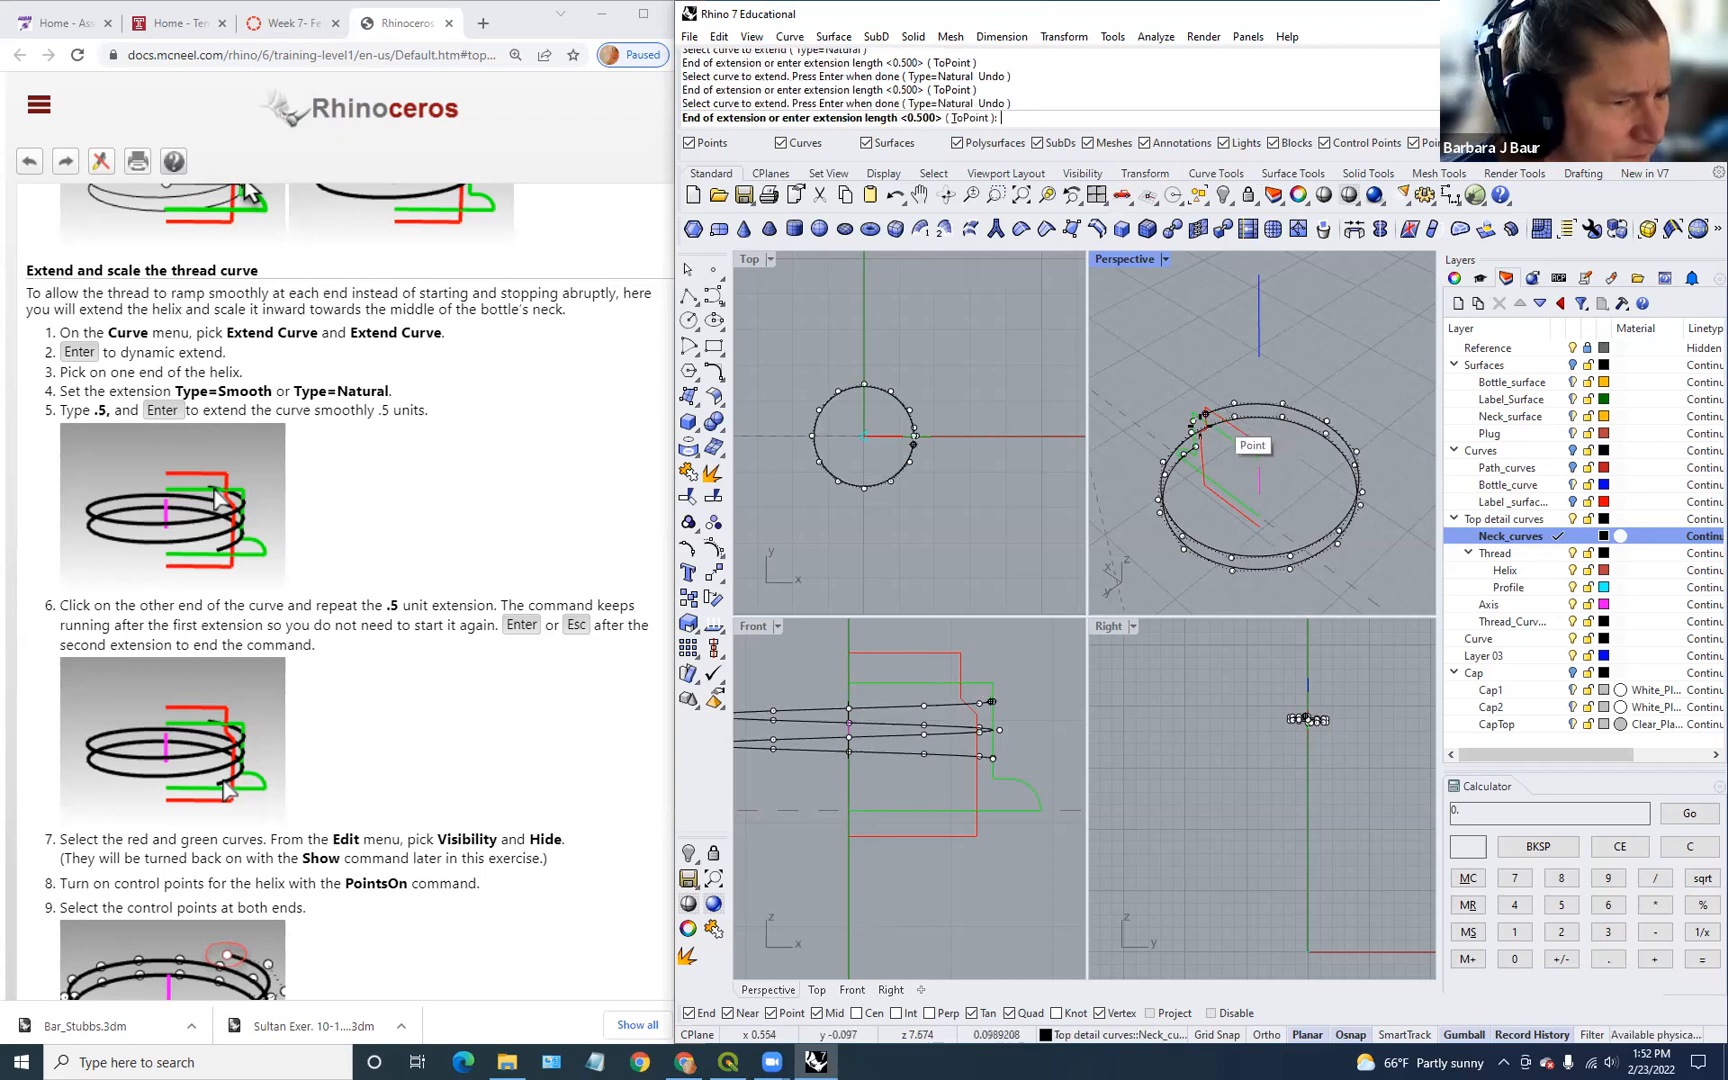
{"action": "type", "text": ".5"}
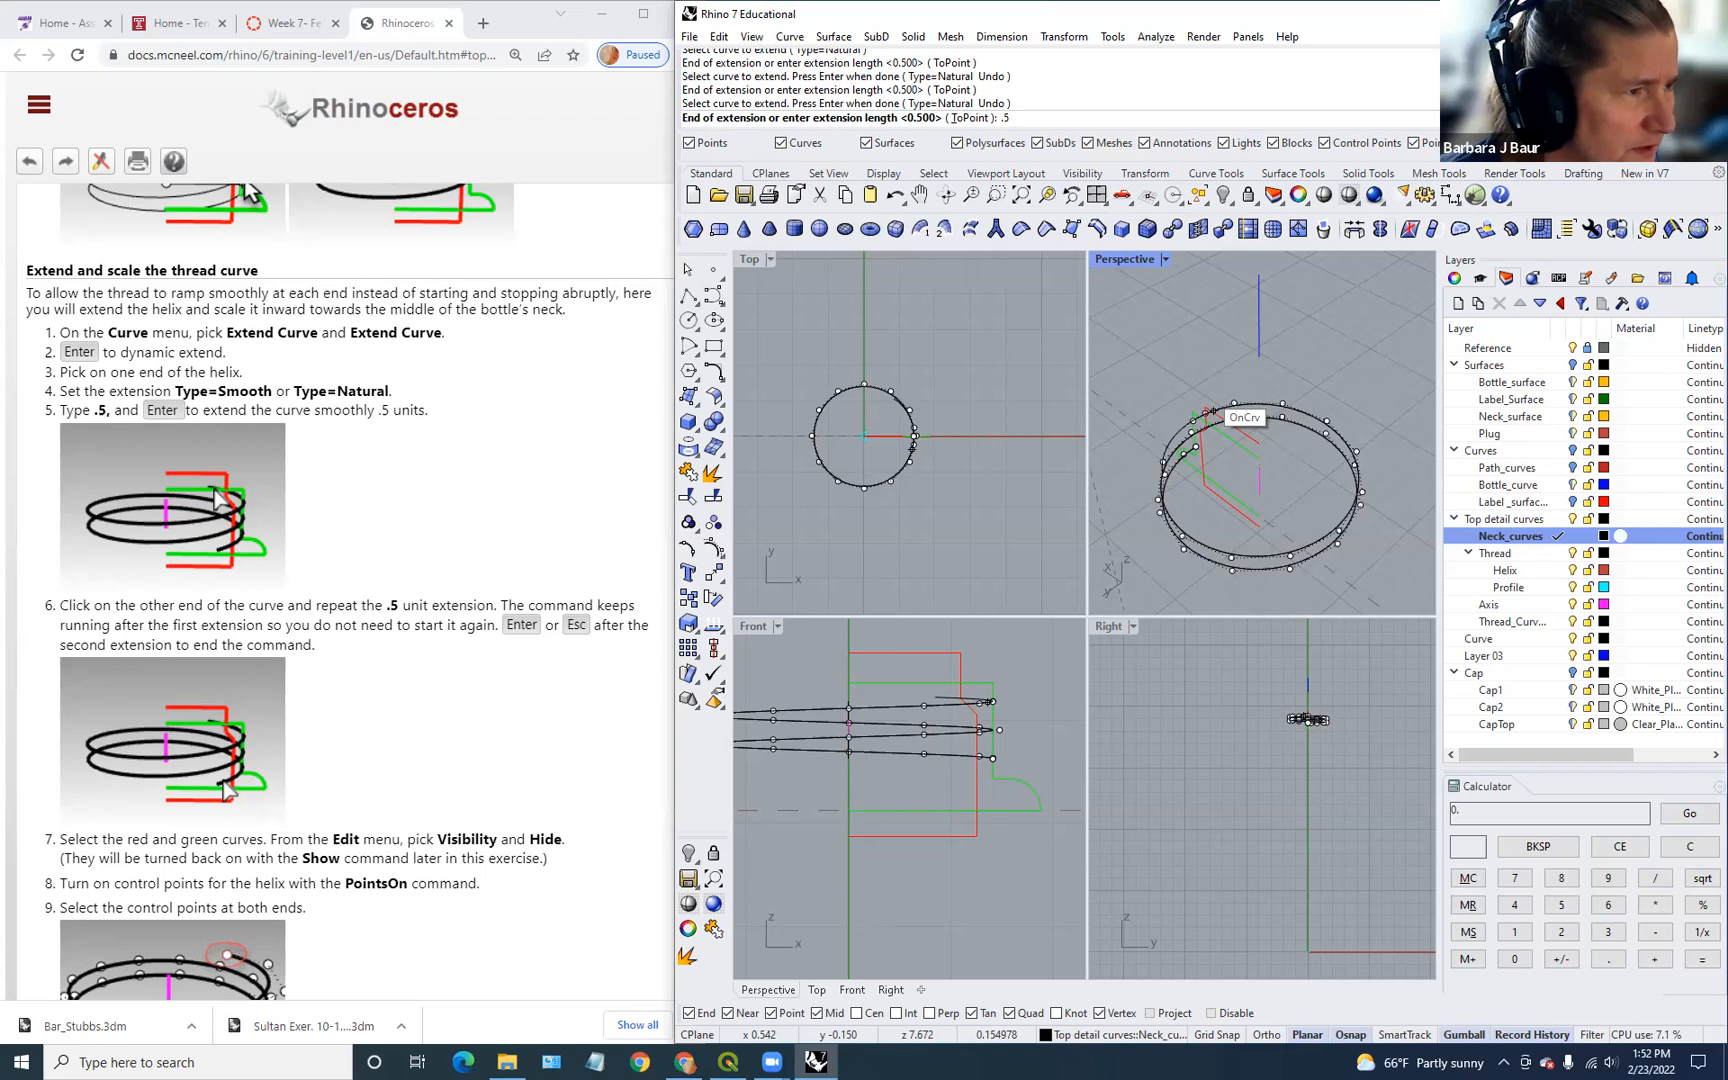
{"action": "key", "text": "Return"}
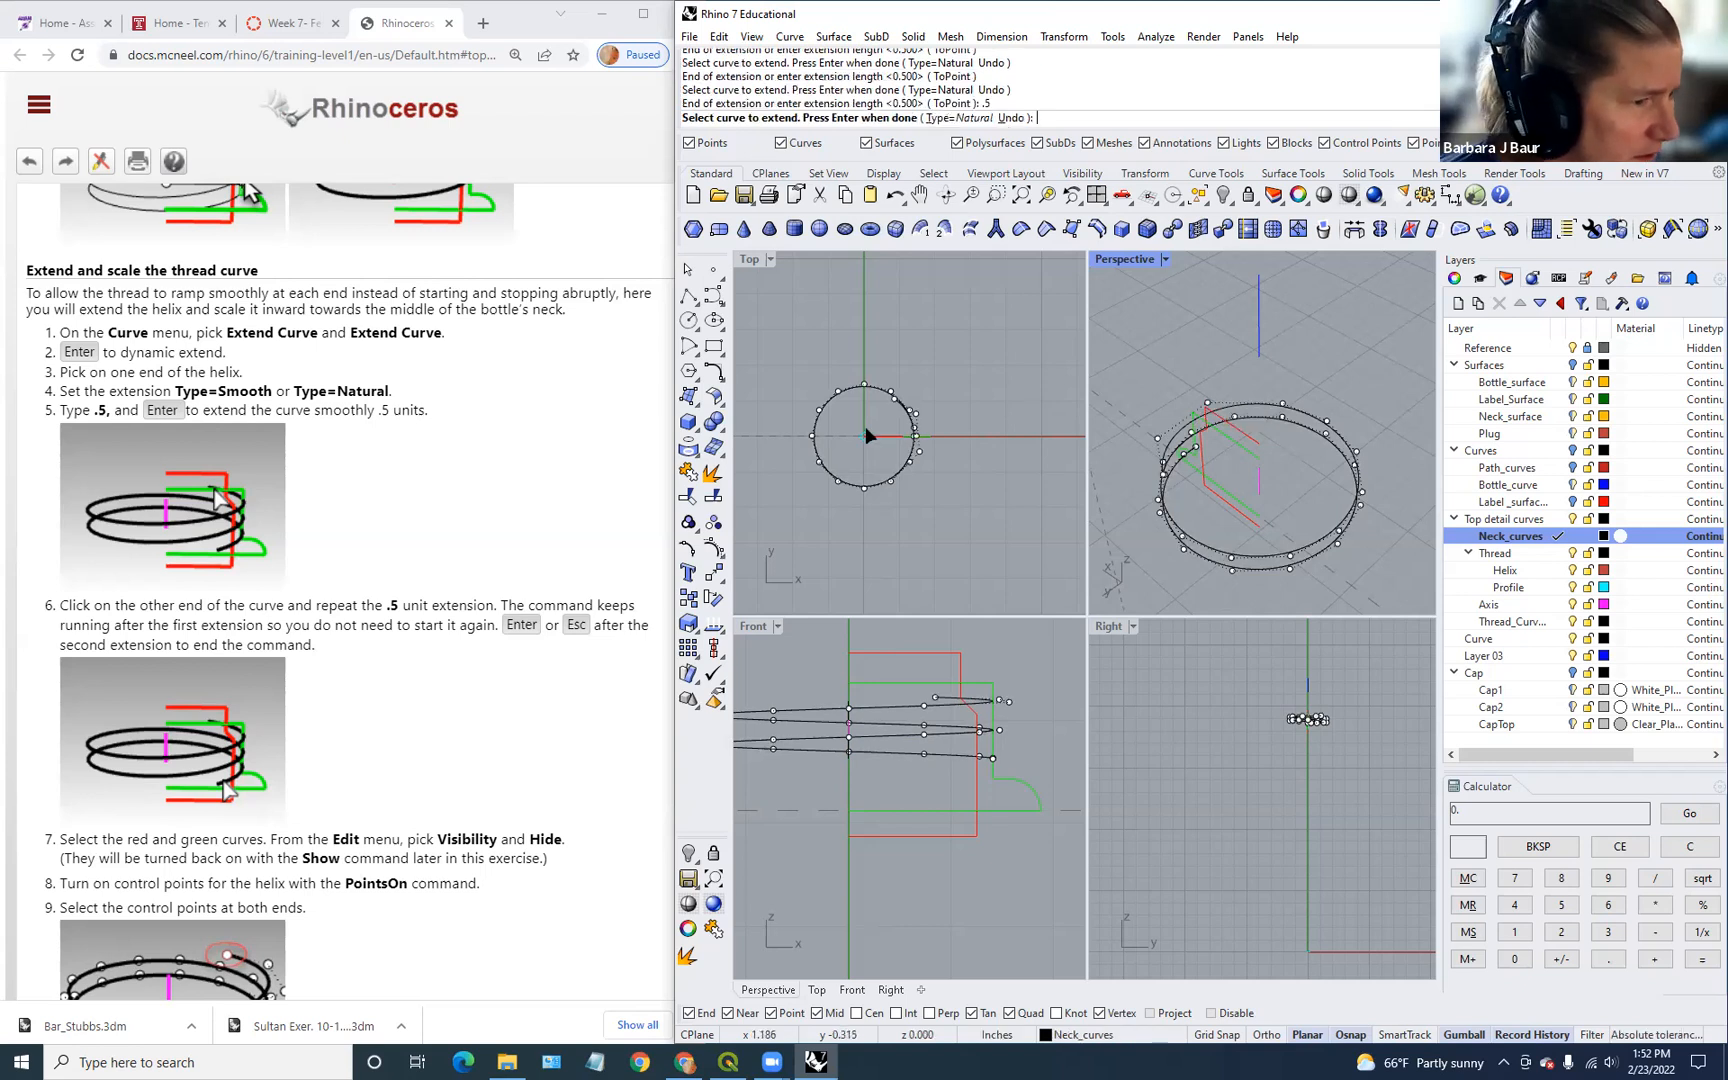
{"action": "scroll", "coordinate": [900, 460], "scroll_direction": "up", "scroll_amount": 4}
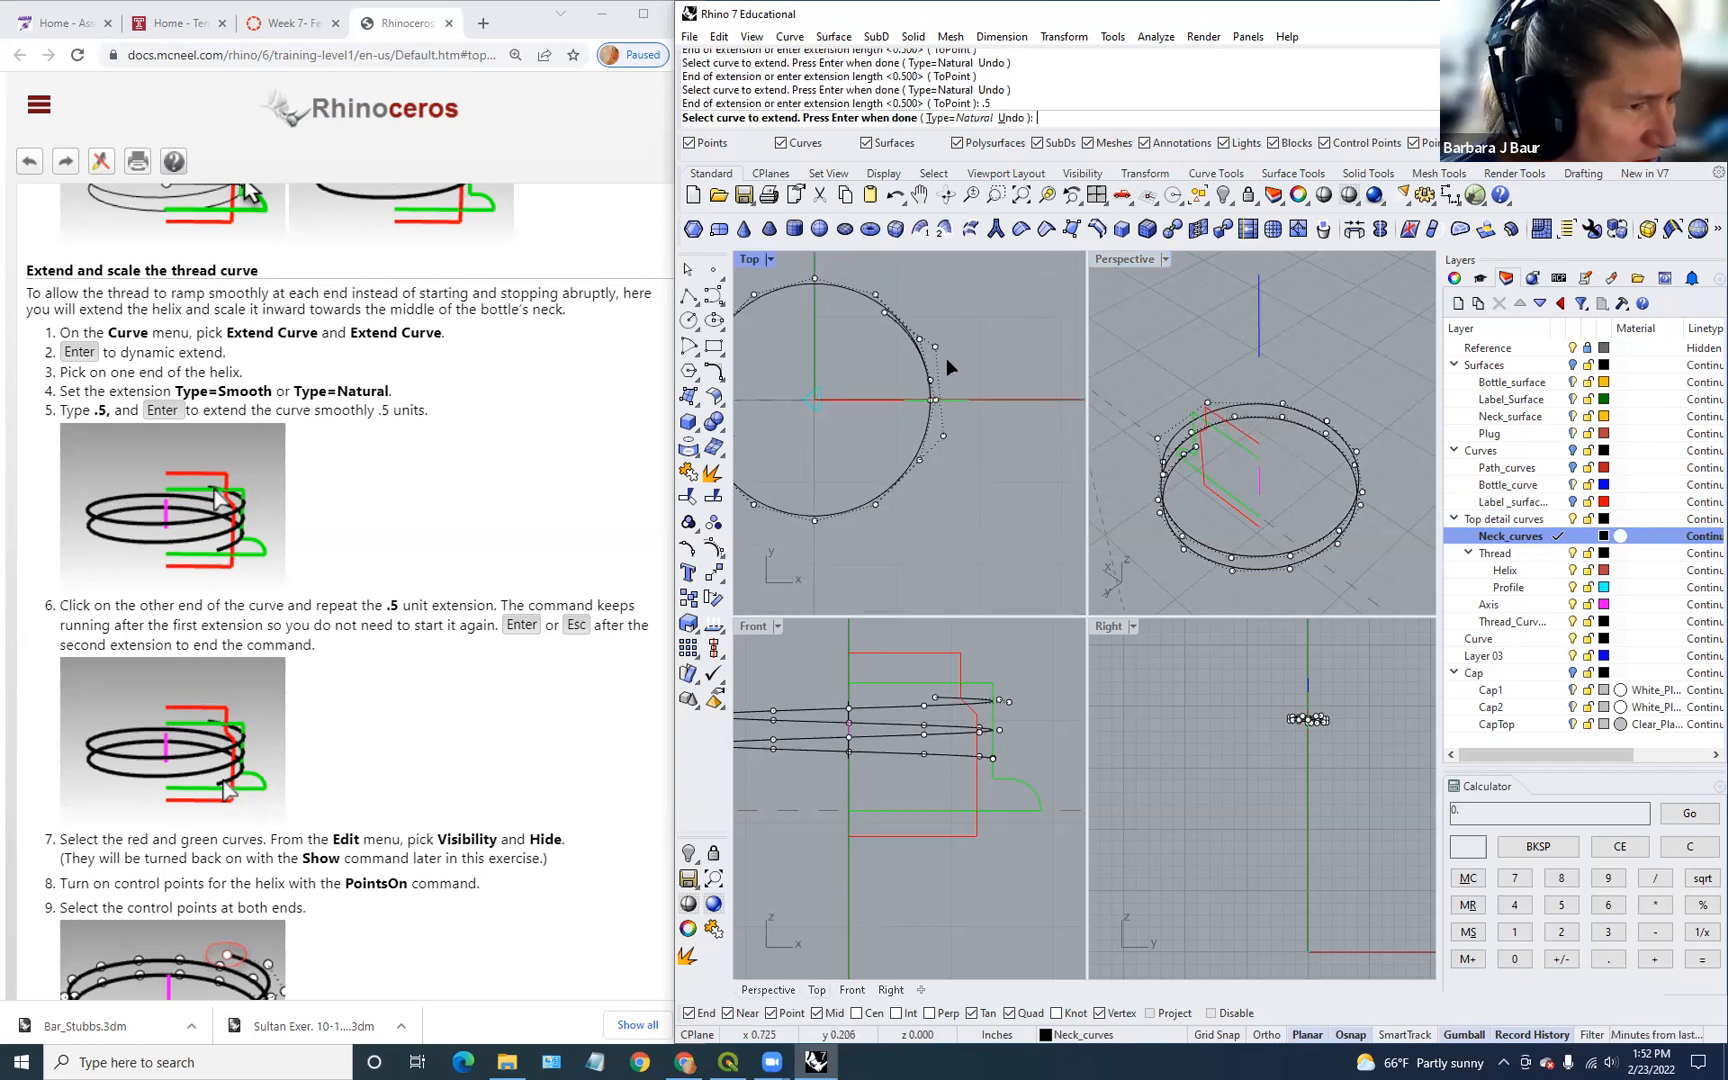
{"action": "right_click", "coordinate": [1268, 464]}
{"action": "left_click", "coordinate": [1226, 570]}
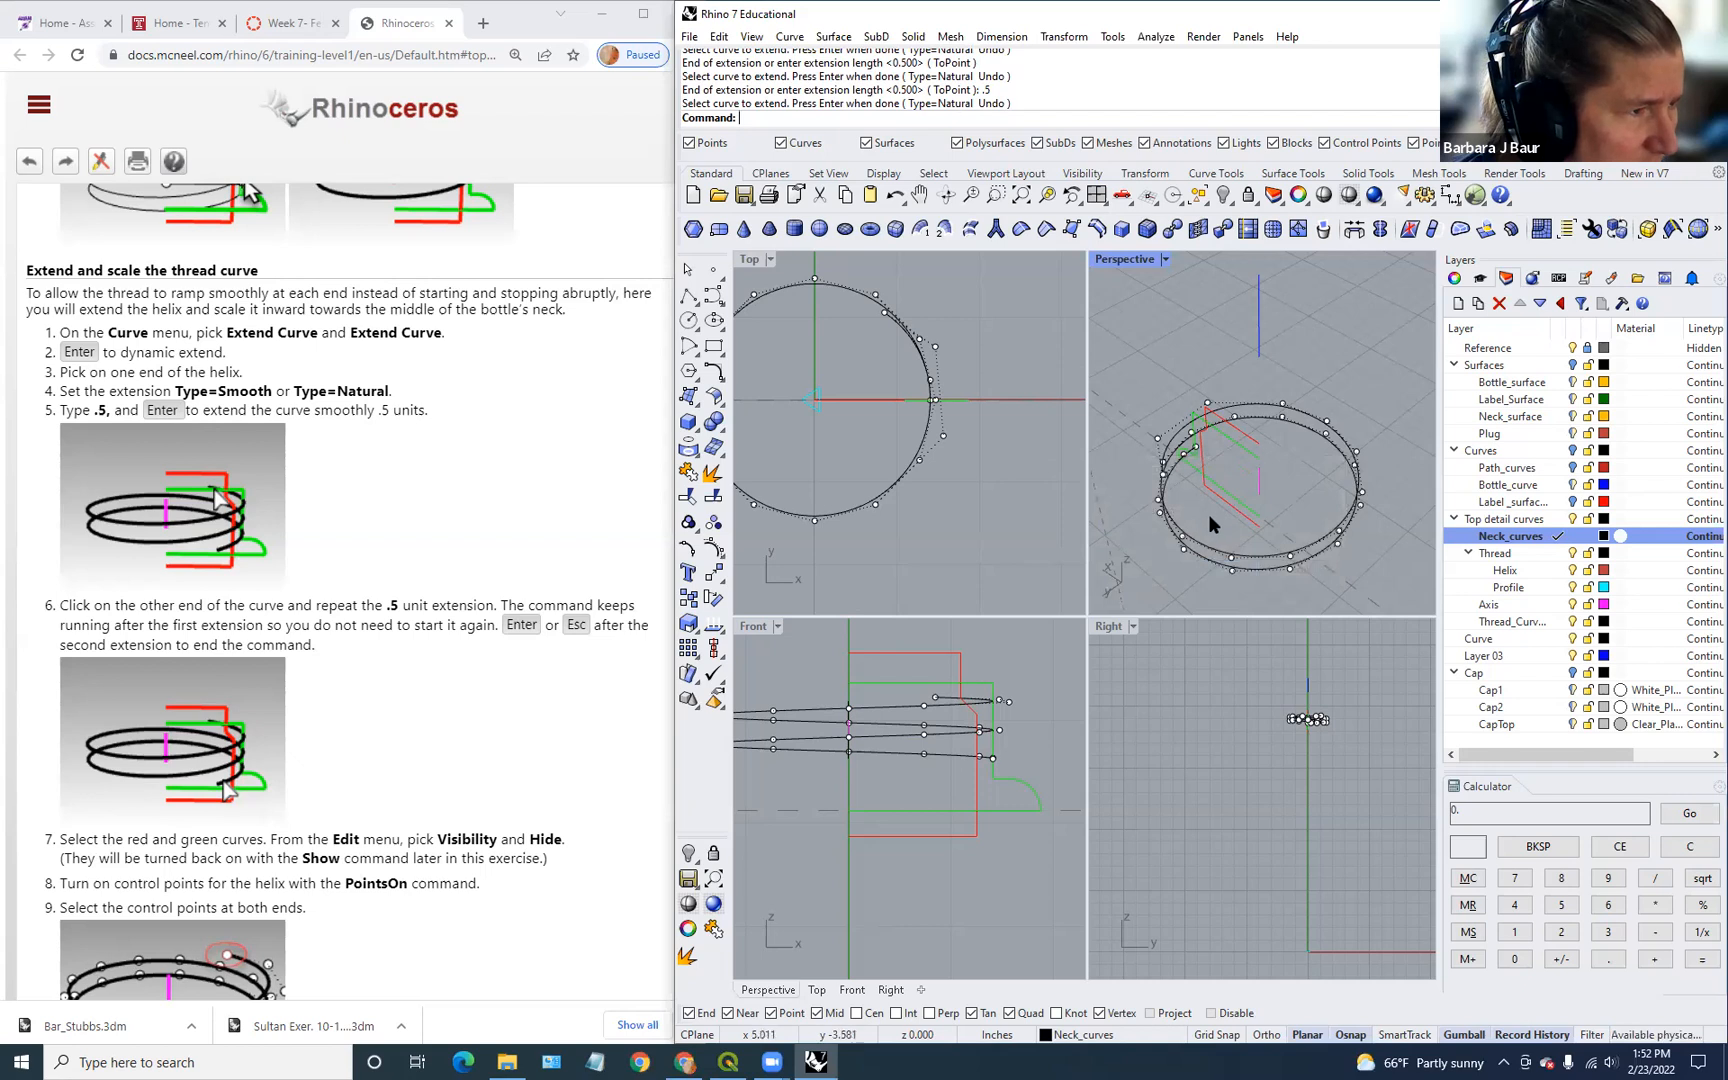
Step: Restart Extend Curve and choose the intended curve from the overlapping ones
{"action": "right_click", "coordinate": [1203, 493]}
{"action": "left_click", "coordinate": [1196, 452]}
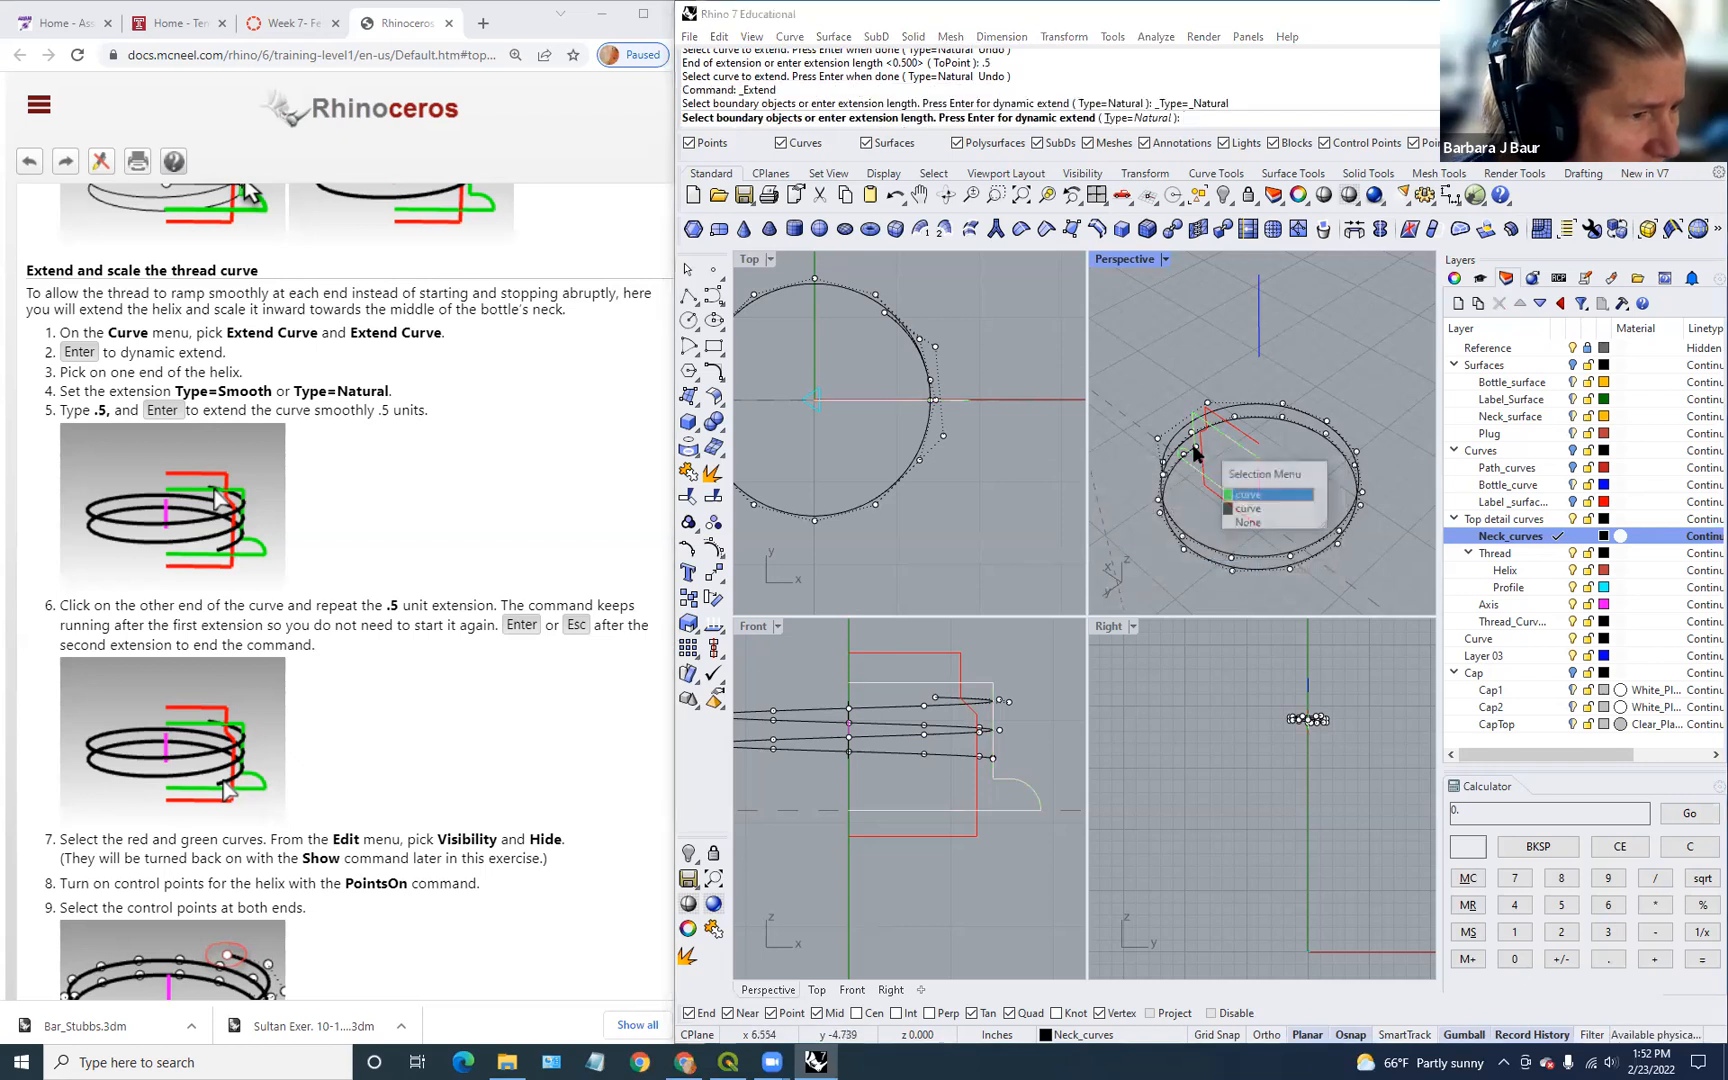
{"action": "left_click", "coordinate": [1247, 510]}
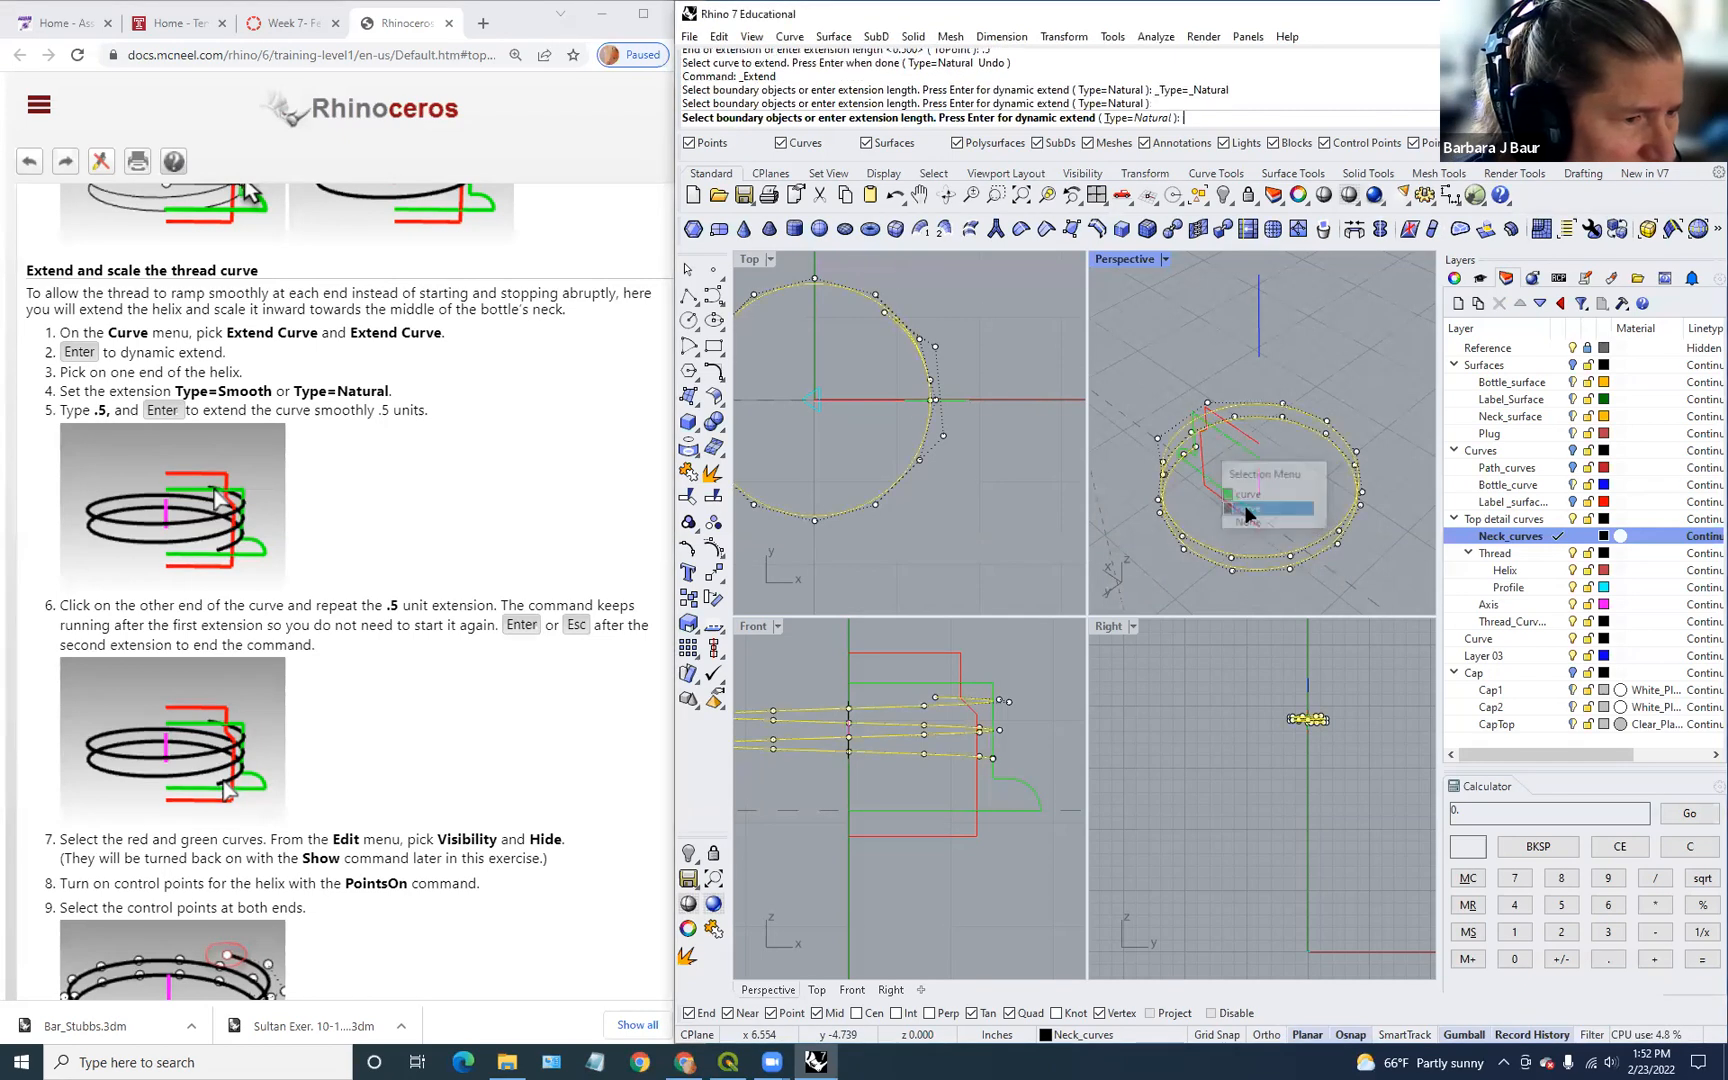
{"action": "mouse_move", "coordinate": [1254, 478]}
{"action": "right_mouse_down"}
{"action": "mouse_move", "coordinate": [1223, 467]}
{"action": "mouse_move", "coordinate": [1247, 469]}
{"action": "right_mouse_up"}
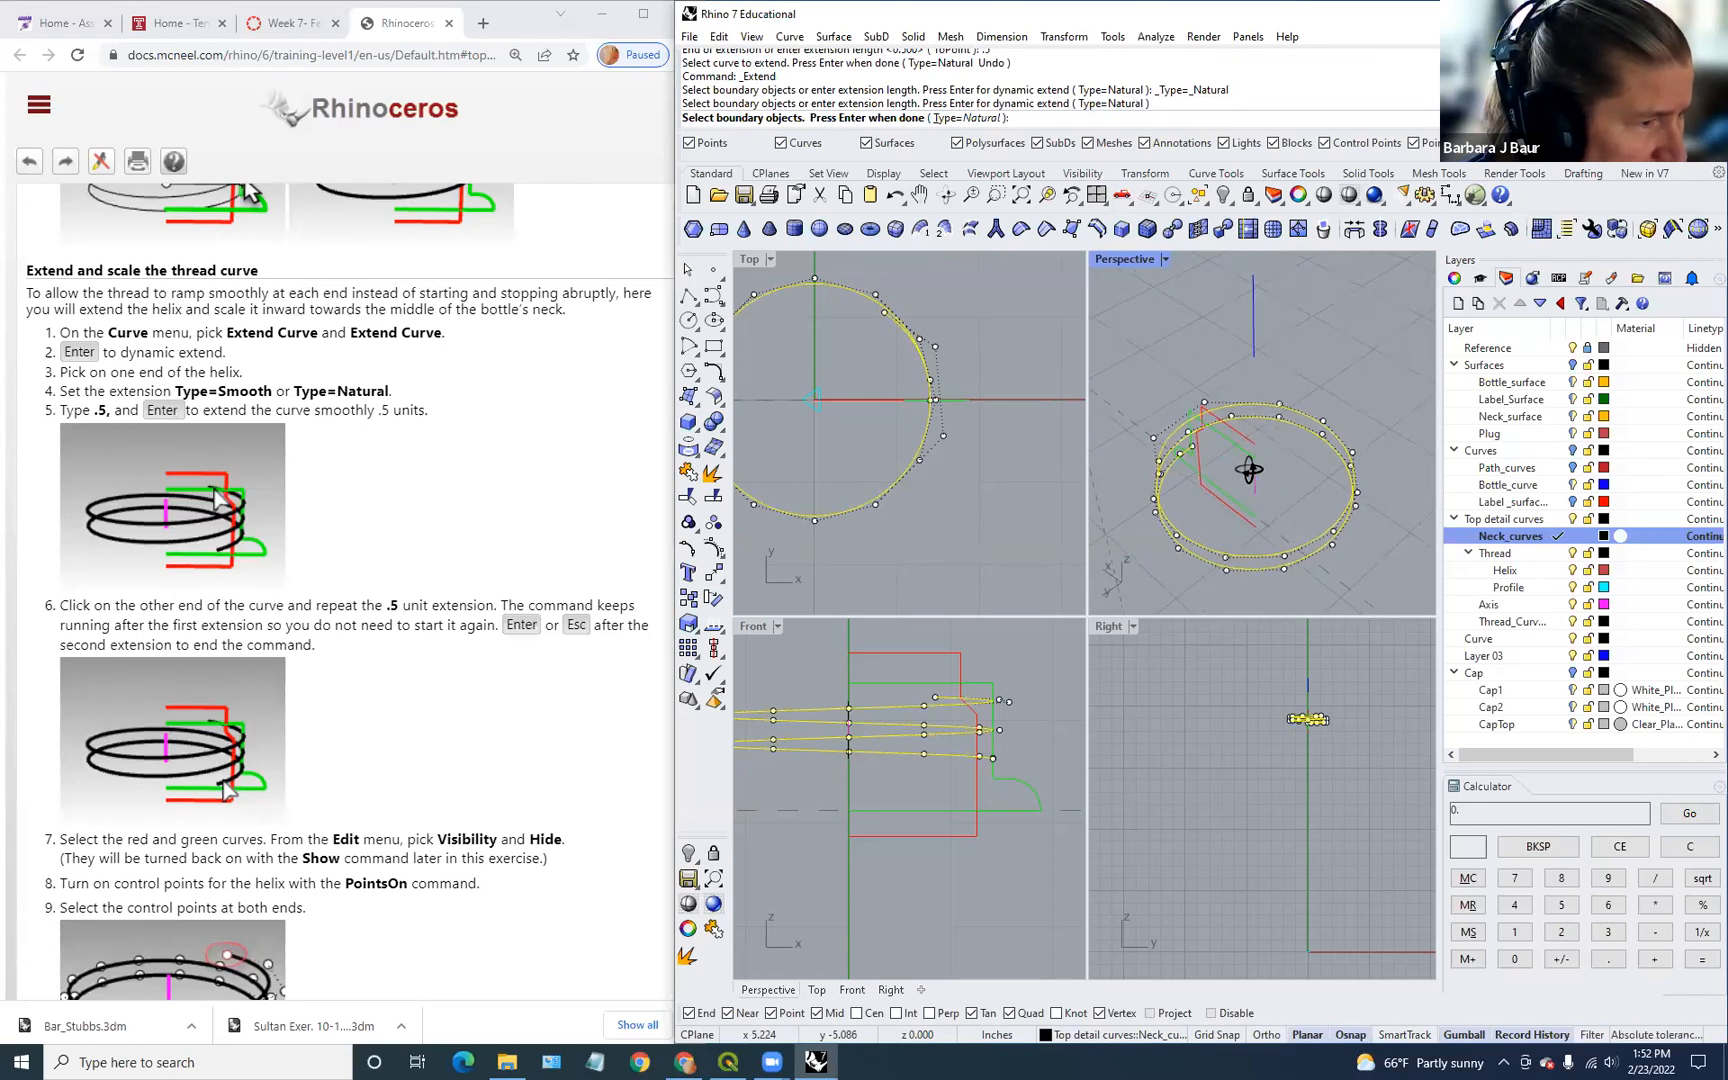
Step: Clear the green boundary curve and continue with dynamic extend, no boundary
{"action": "left_click", "coordinate": [1188, 447]}
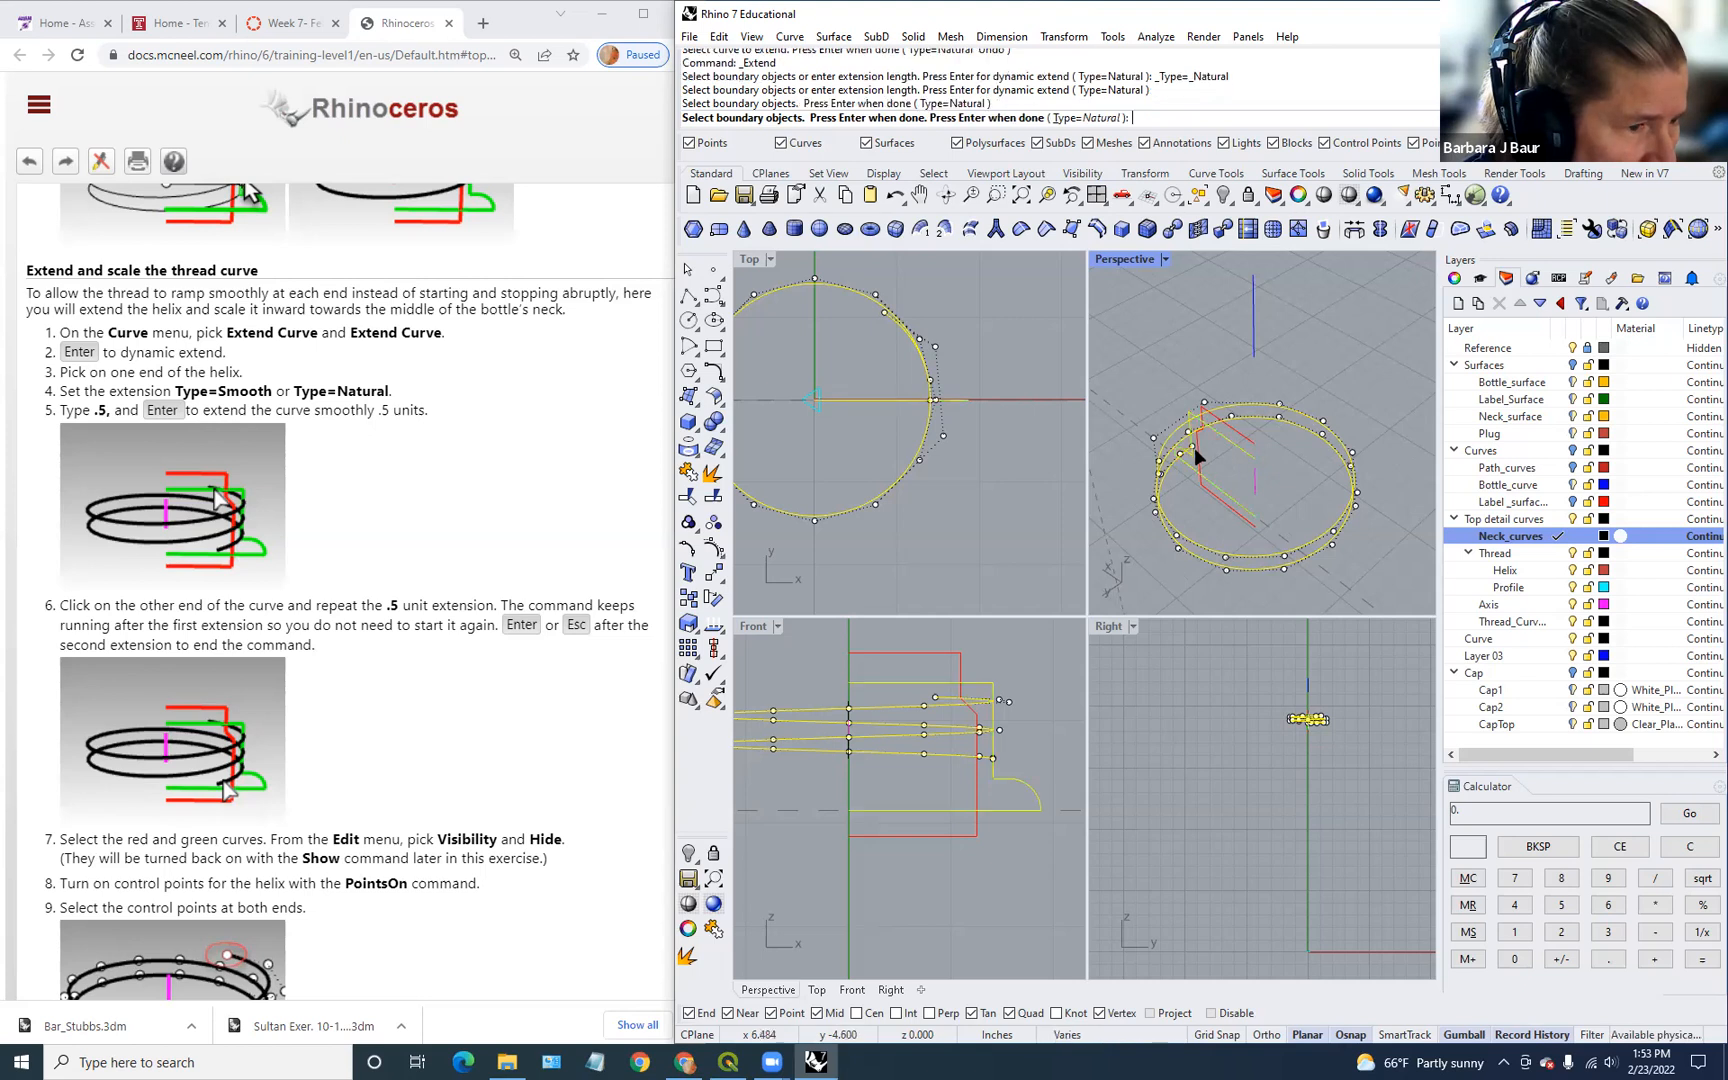
{"action": "left_click", "coordinate": [1246, 448]}
{"action": "scroll", "coordinate": [1170, 466], "scroll_direction": "up", "scroll_amount": 5}
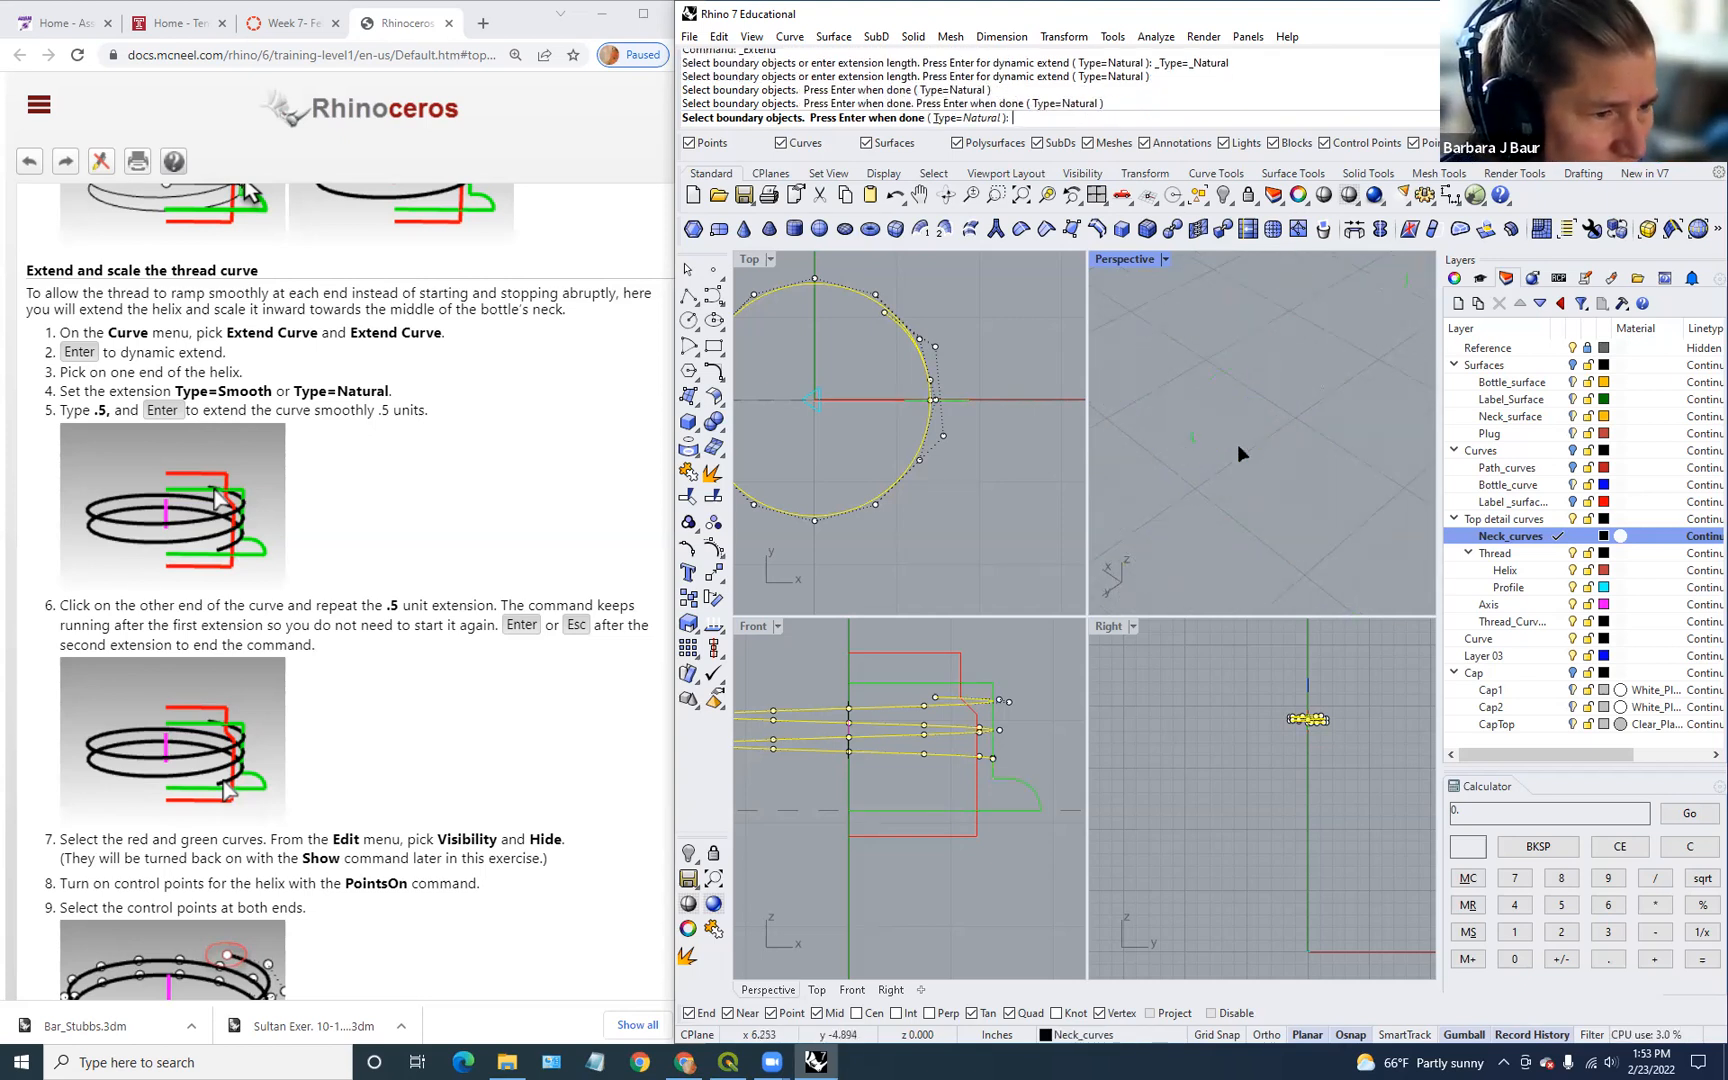
{"action": "left_click", "coordinate": [1291, 424]}
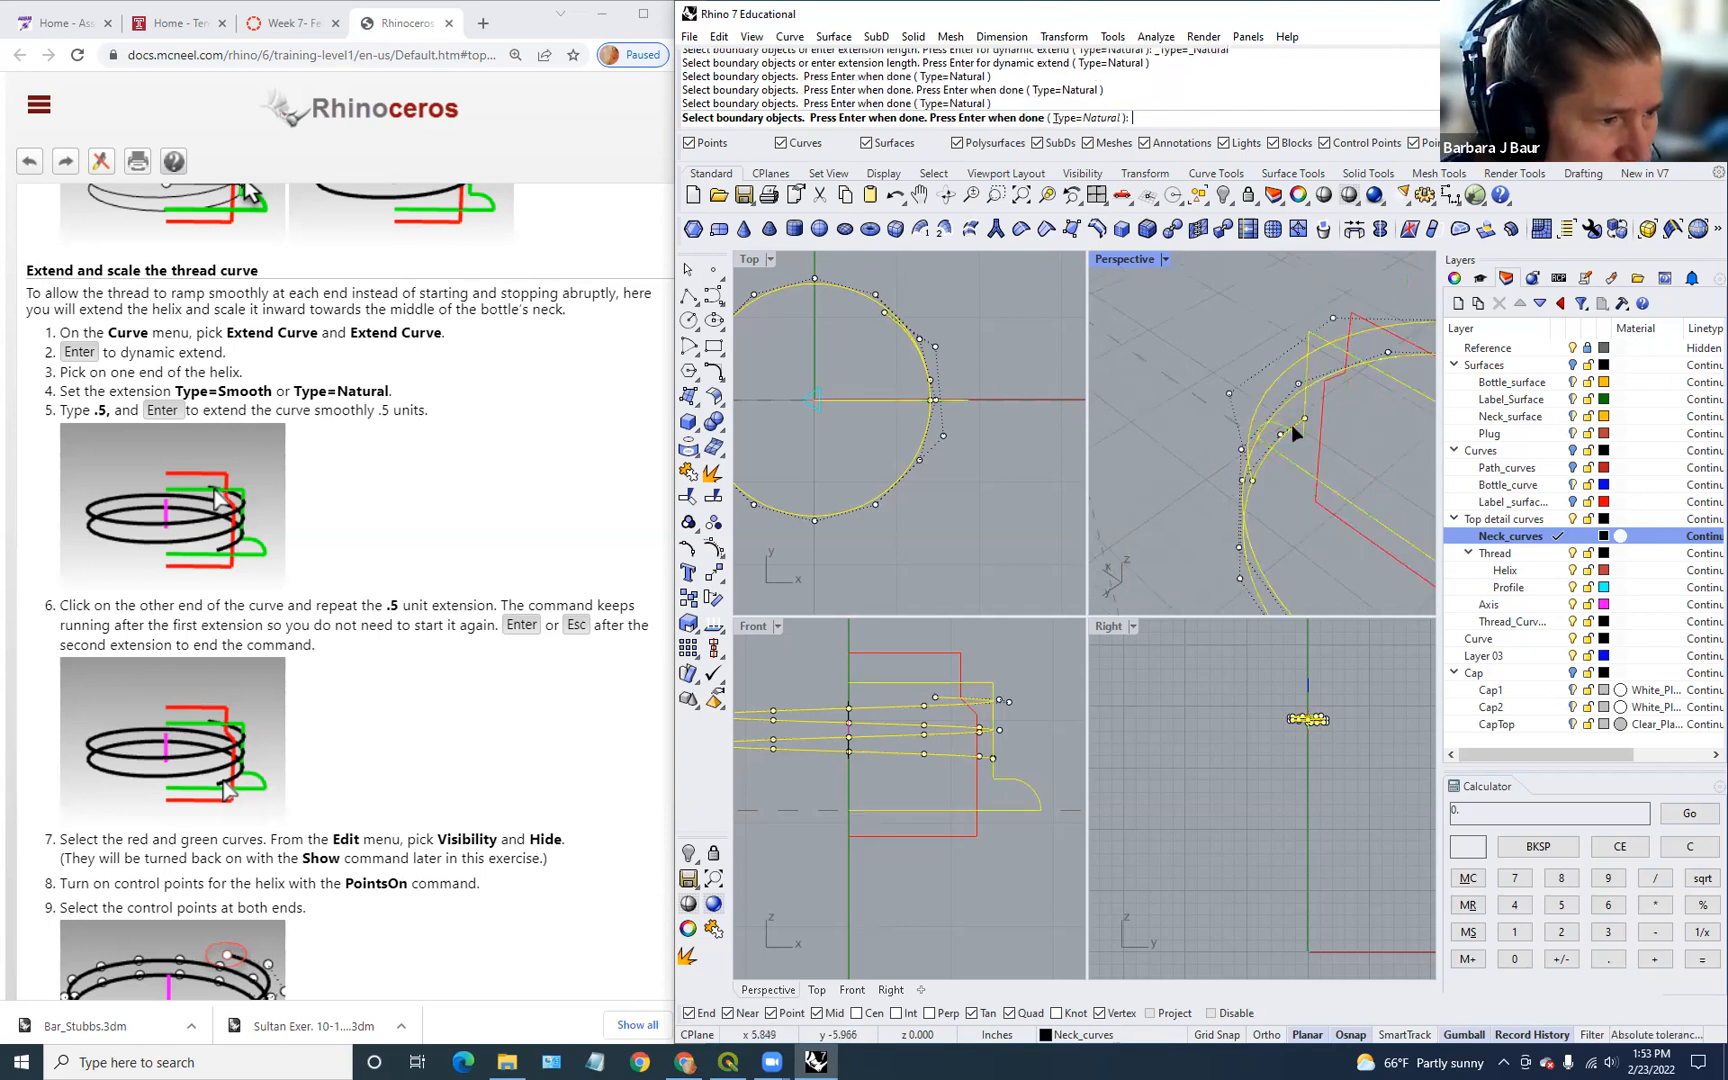
{"action": "left_click", "coordinate": [1297, 461]}
{"action": "scroll", "coordinate": [1288, 441], "scroll_direction": "up", "scroll_amount": 4}
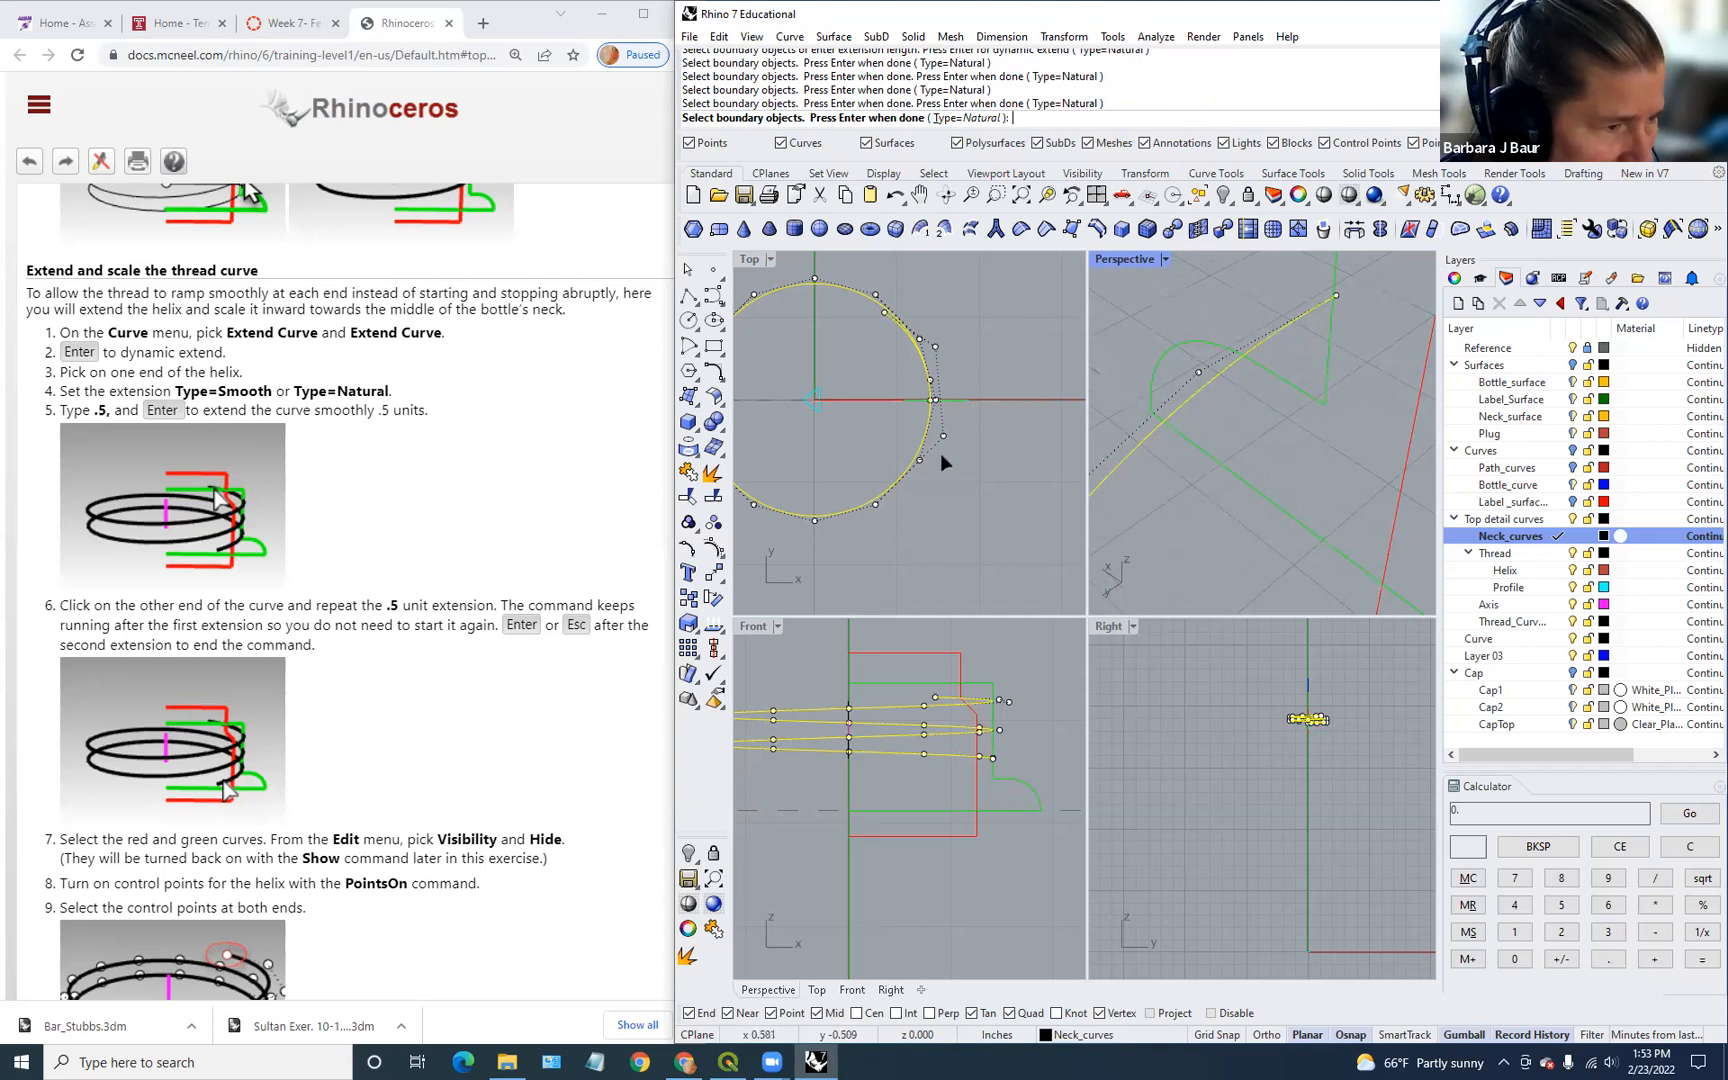
{"action": "scroll", "coordinate": [940, 454], "scroll_direction": "up", "scroll_amount": 3}
{"action": "left_click", "coordinate": [1297, 316]}
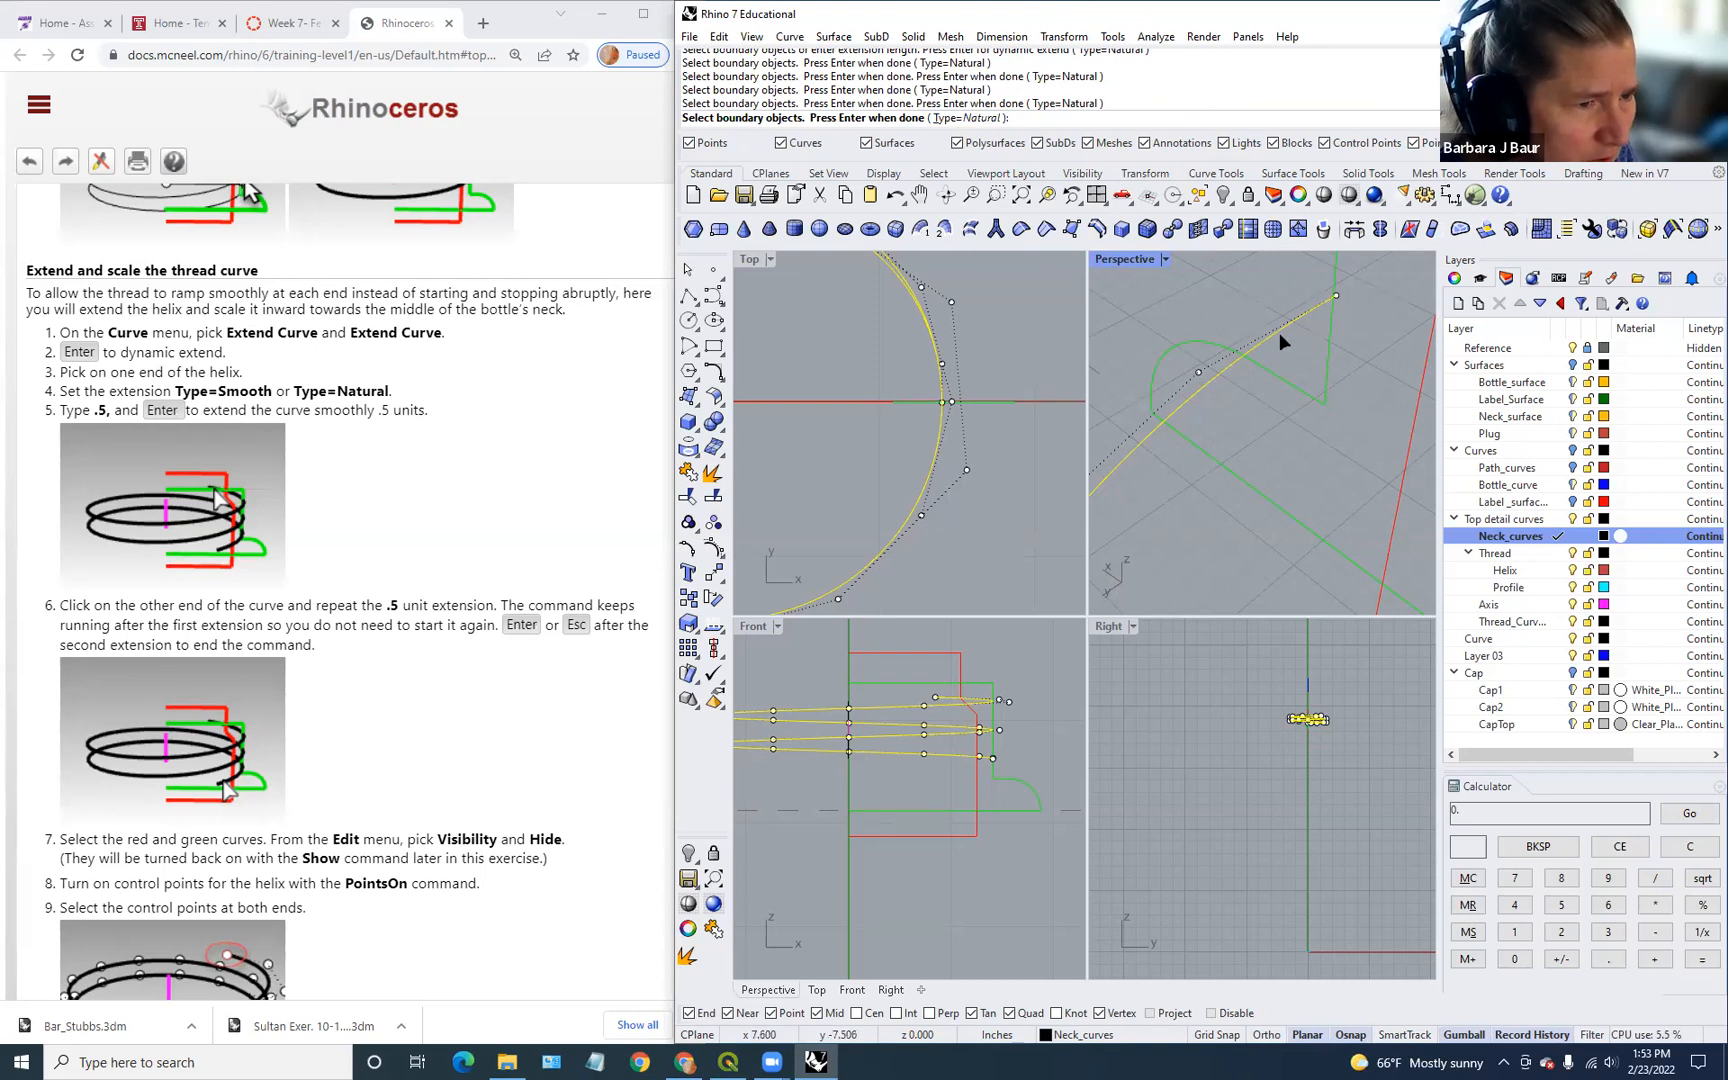
{"action": "key", "text": "Return"}
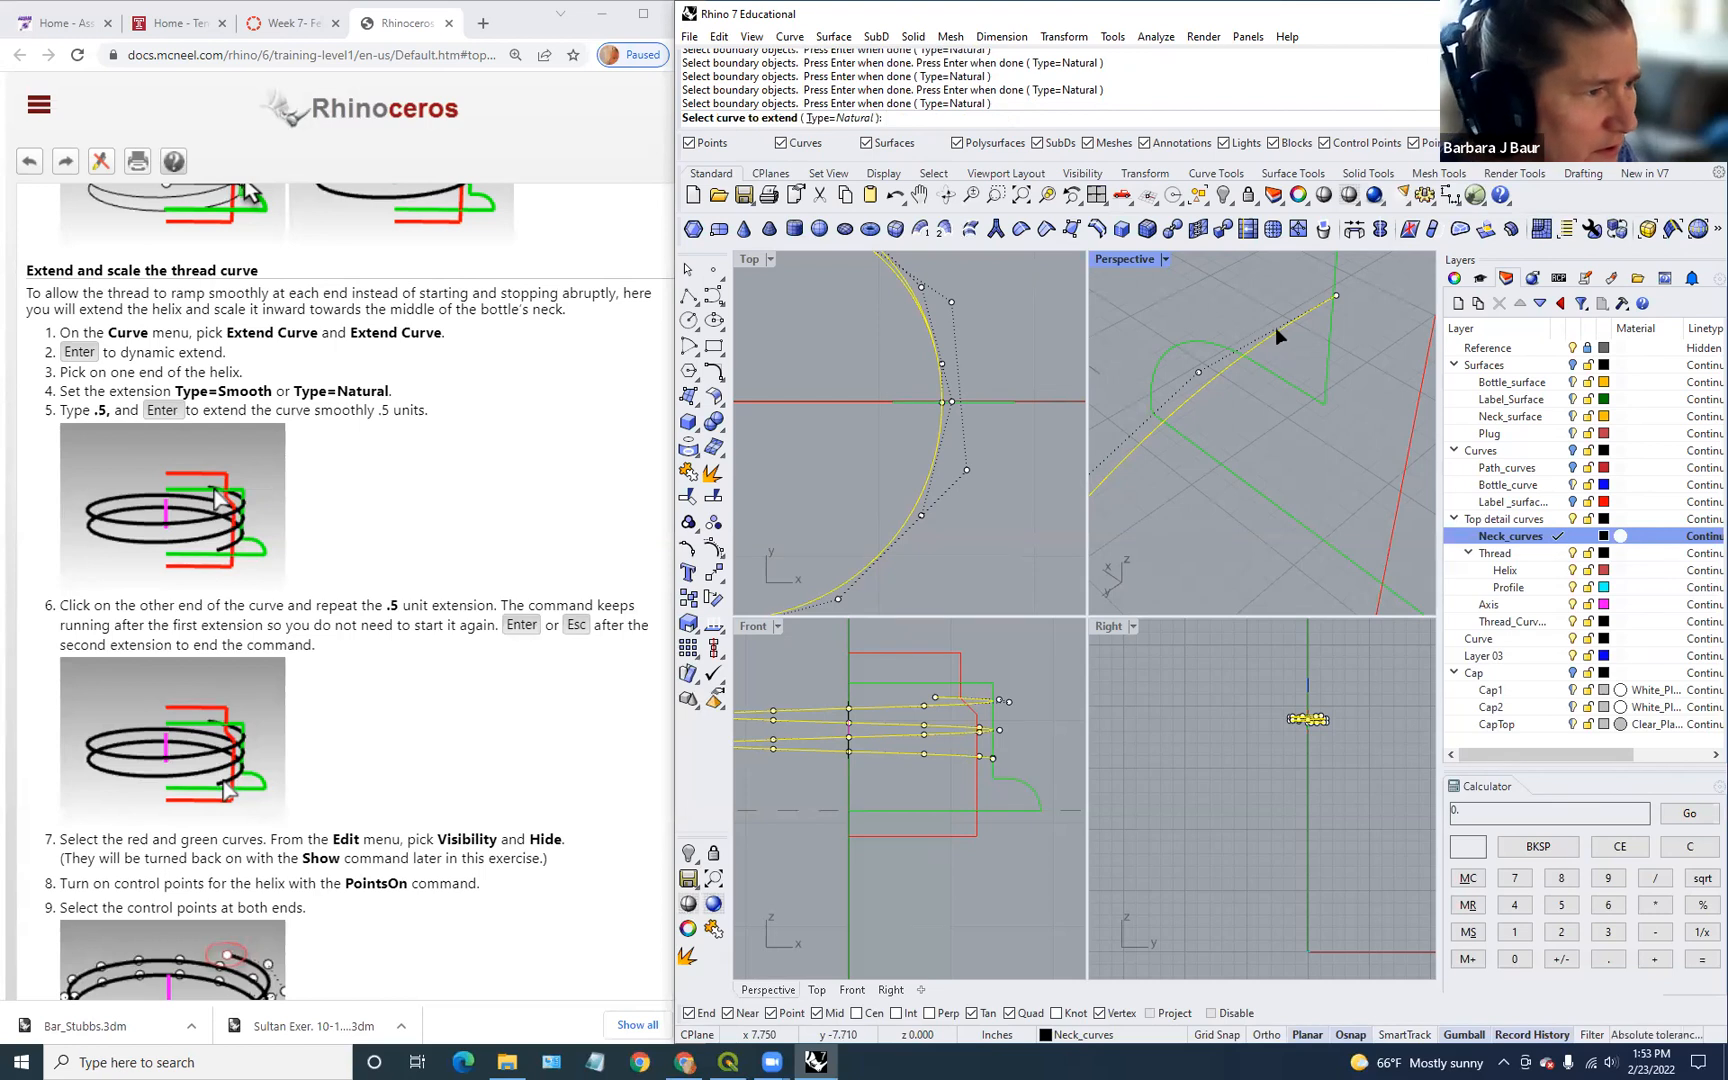
Step: Extend one helix end by 0.5 units
{"action": "left_click", "coordinate": [1306, 312]}
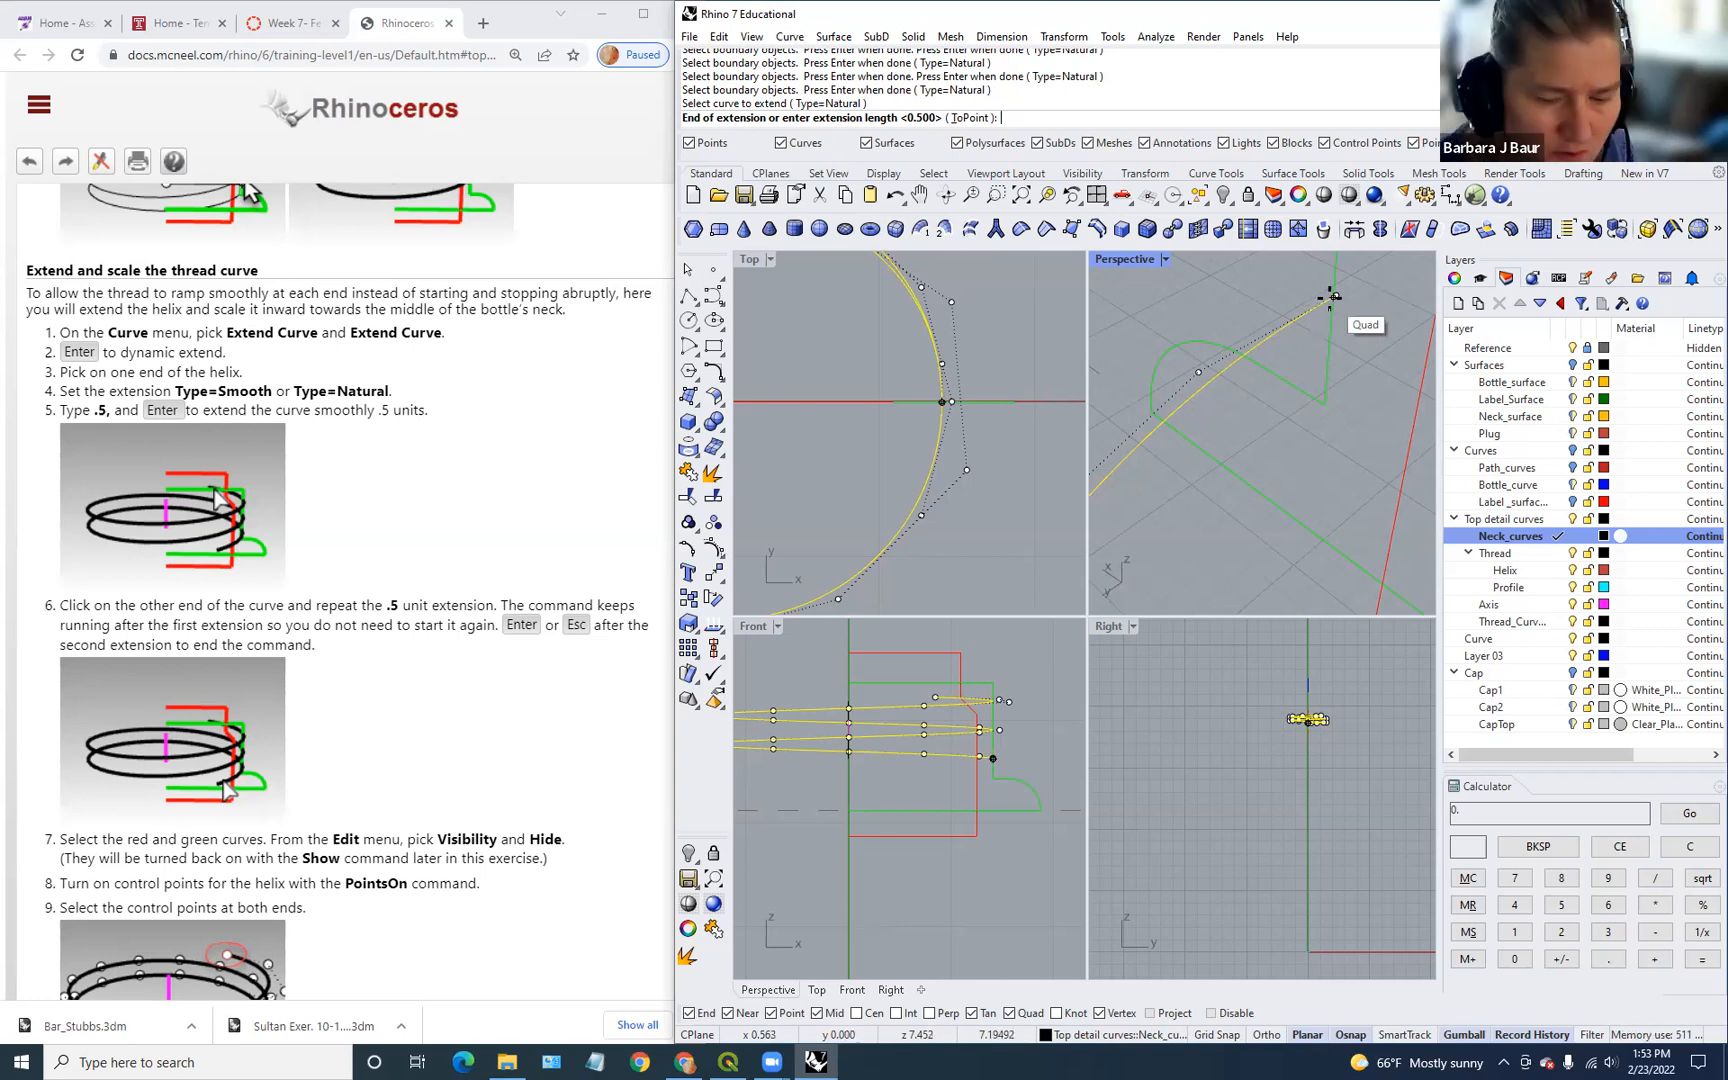
{"action": "type", "text": ".5"}
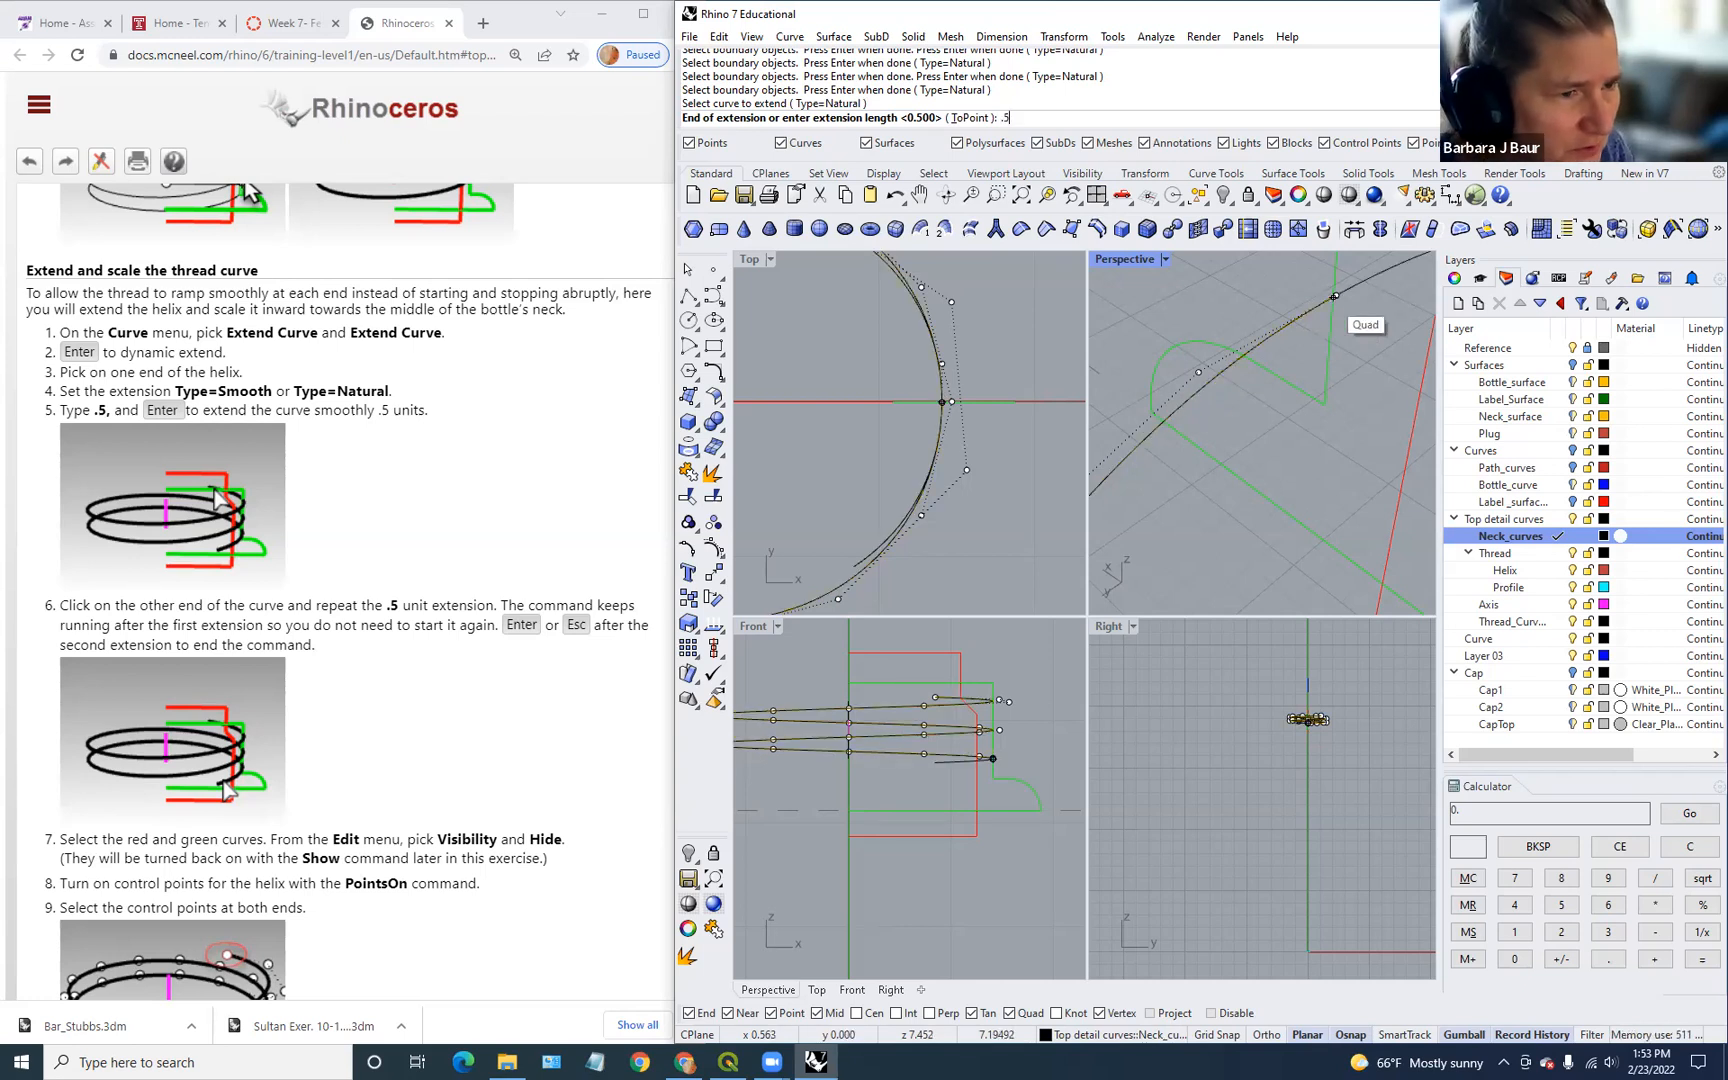
{"action": "key", "text": "Return"}
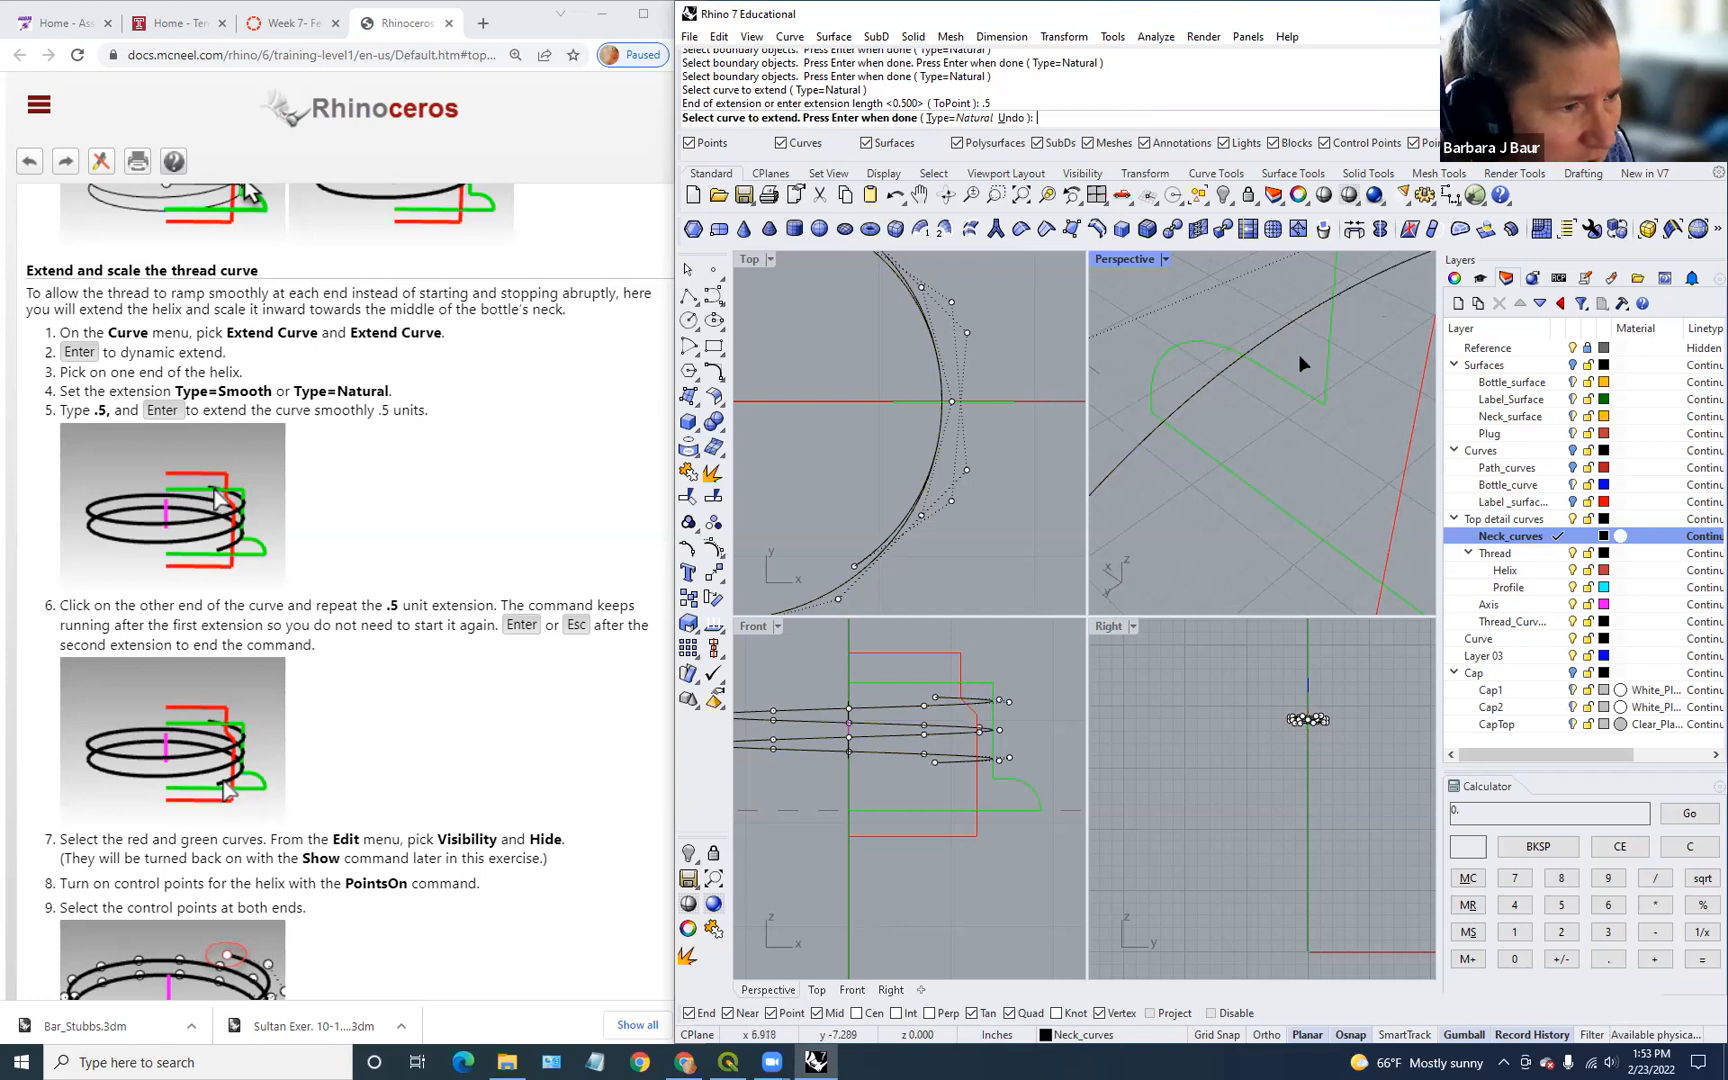
{"action": "scroll", "coordinate": [1277, 392], "scroll_direction": "down", "scroll_amount": 7}
{"action": "scroll", "coordinate": [1015, 448], "scroll_direction": "down", "scroll_amount": 2}
{"action": "scroll", "coordinate": [888, 464], "scroll_direction": "down", "scroll_amount": 2}
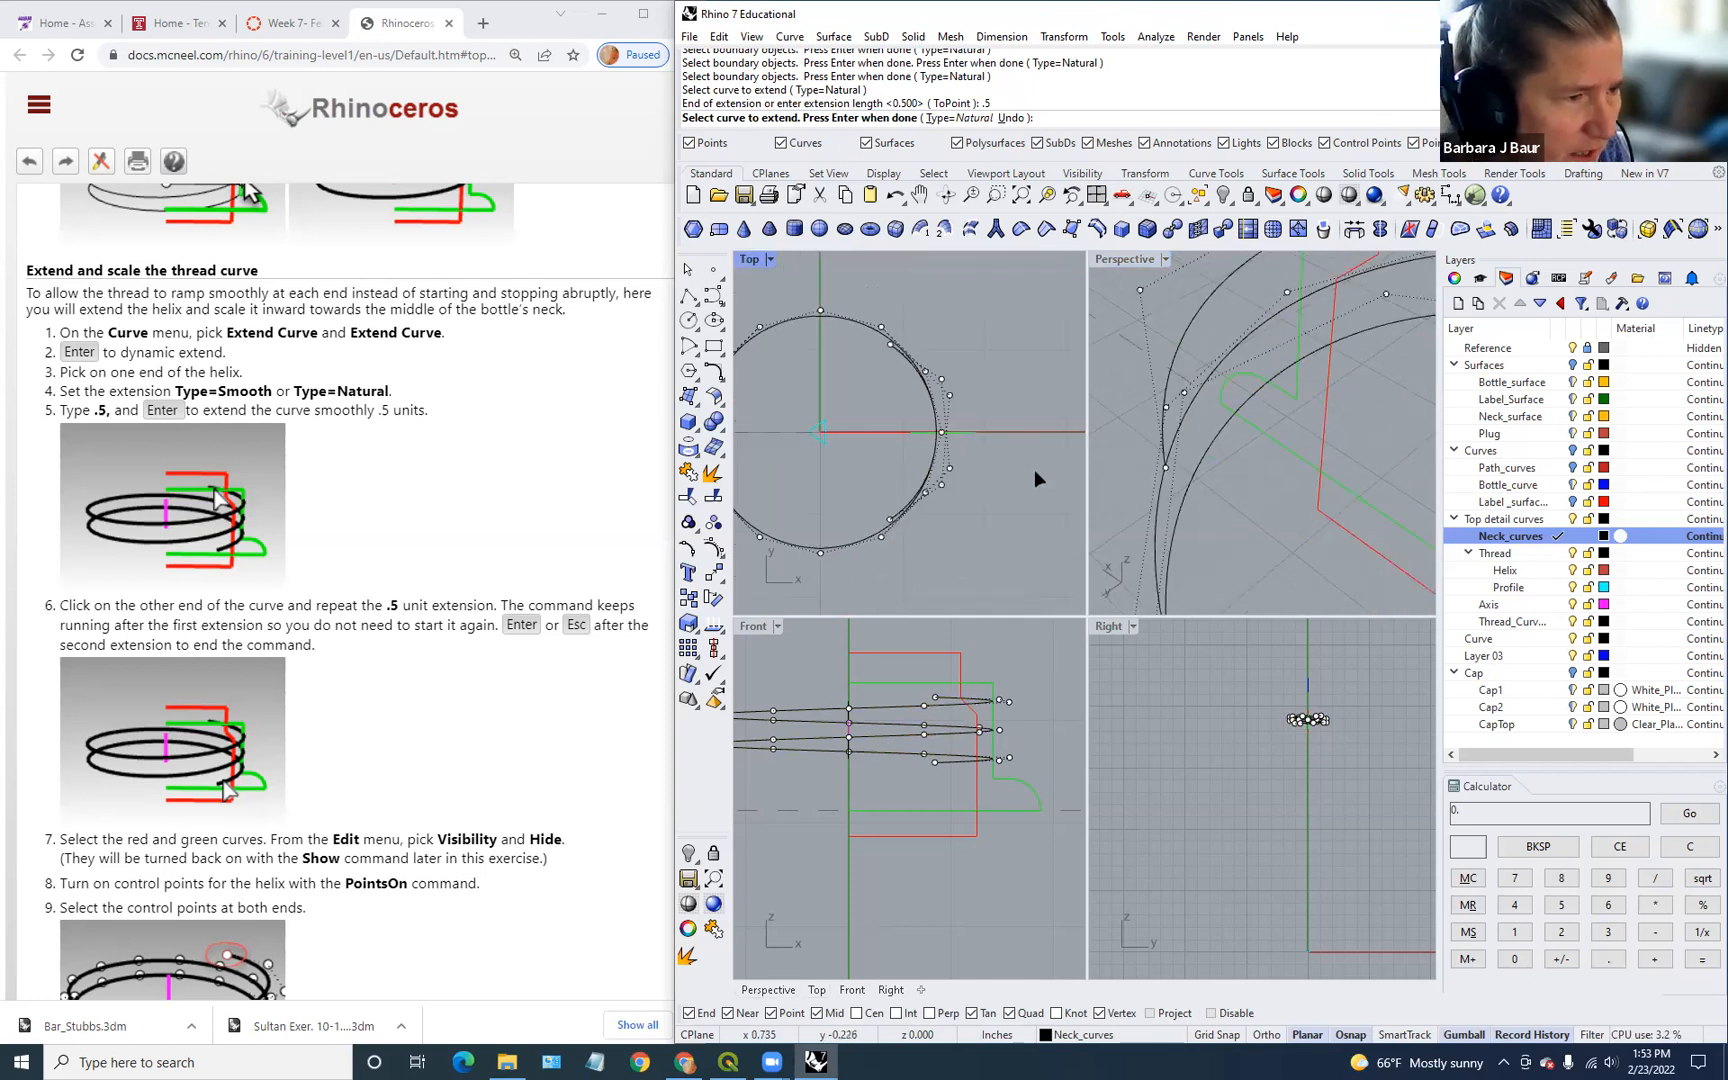
{"action": "scroll", "coordinate": [924, 503], "scroll_direction": "up", "scroll_amount": 2}
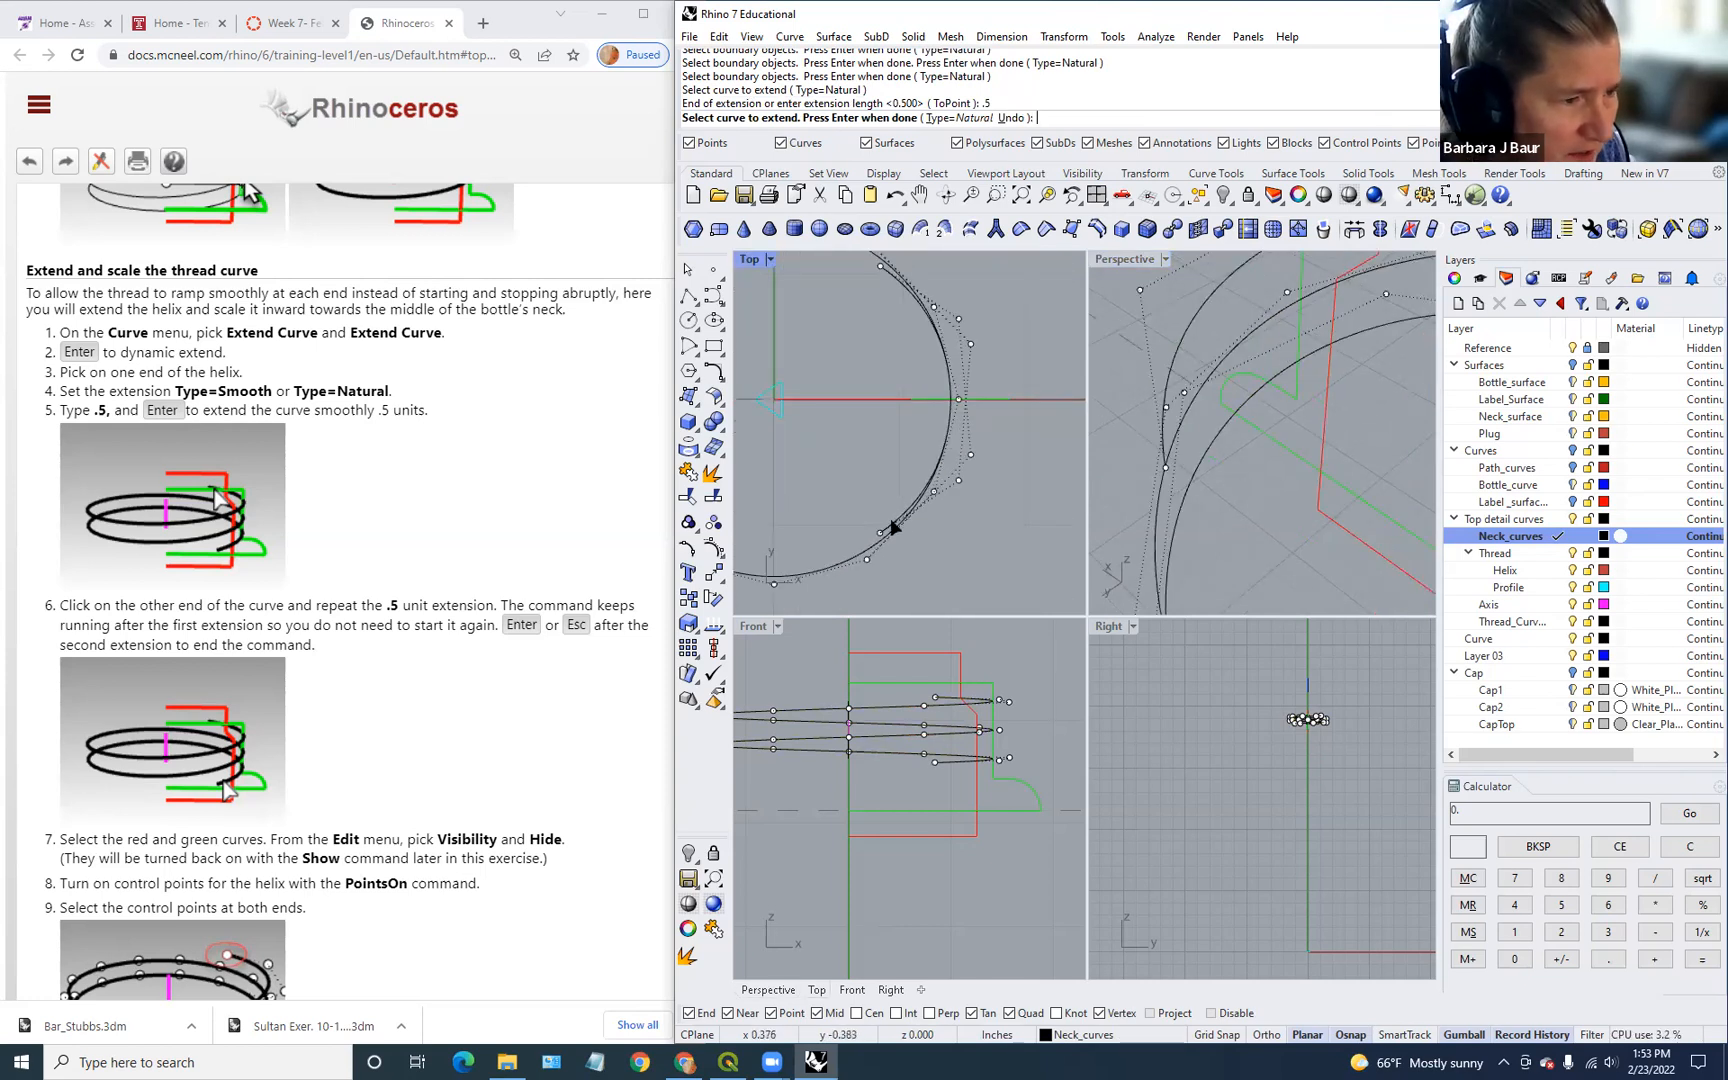
Step: Cancel extending the second helix end and start the PointsOn command
{"action": "left_click", "coordinate": [952, 401]}
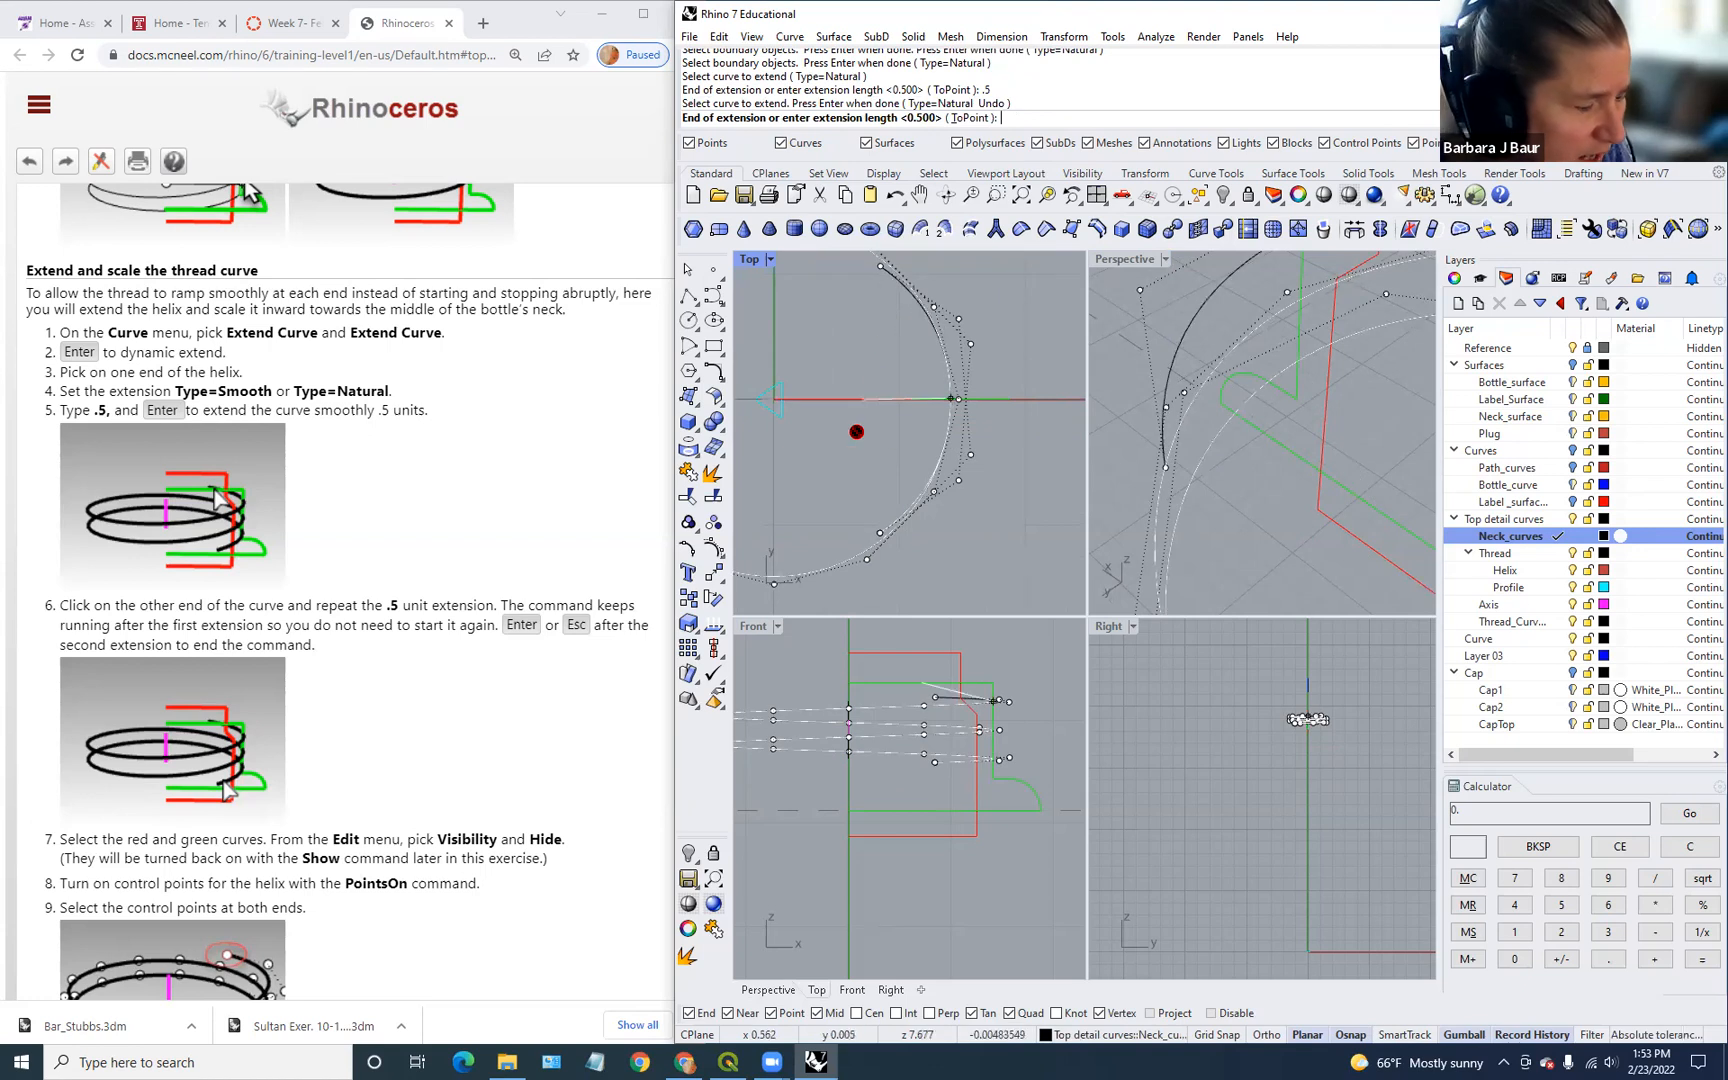
{"action": "key", "text": "Escape"}
{"action": "scroll", "coordinate": [600, 651], "scroll_direction": "down", "scroll_amount": 1}
{"action": "scroll", "coordinate": [880, 470], "scroll_direction": "down", "scroll_amount": 4}
{"action": "right_click_drag", "start_coordinate": [861, 386], "coordinate": [957, 402]}
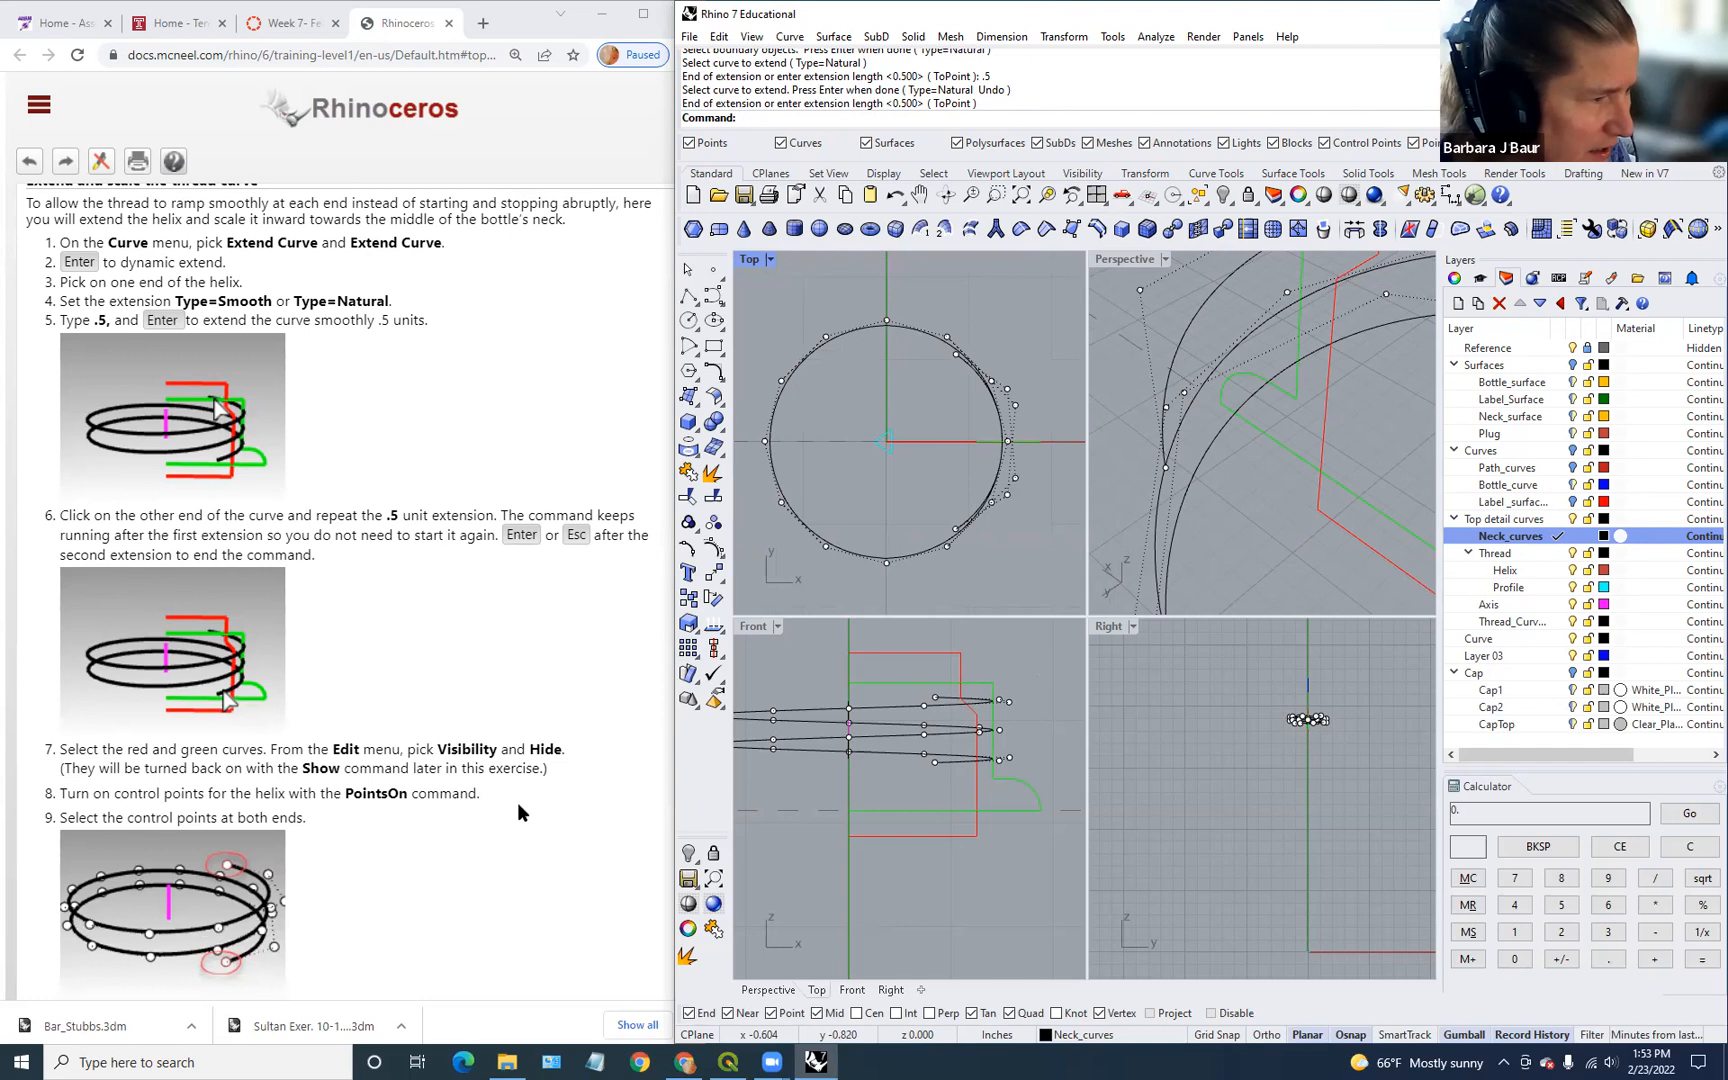
{"action": "scroll", "coordinate": [458, 616], "scroll_direction": "down", "scroll_amount": 2}
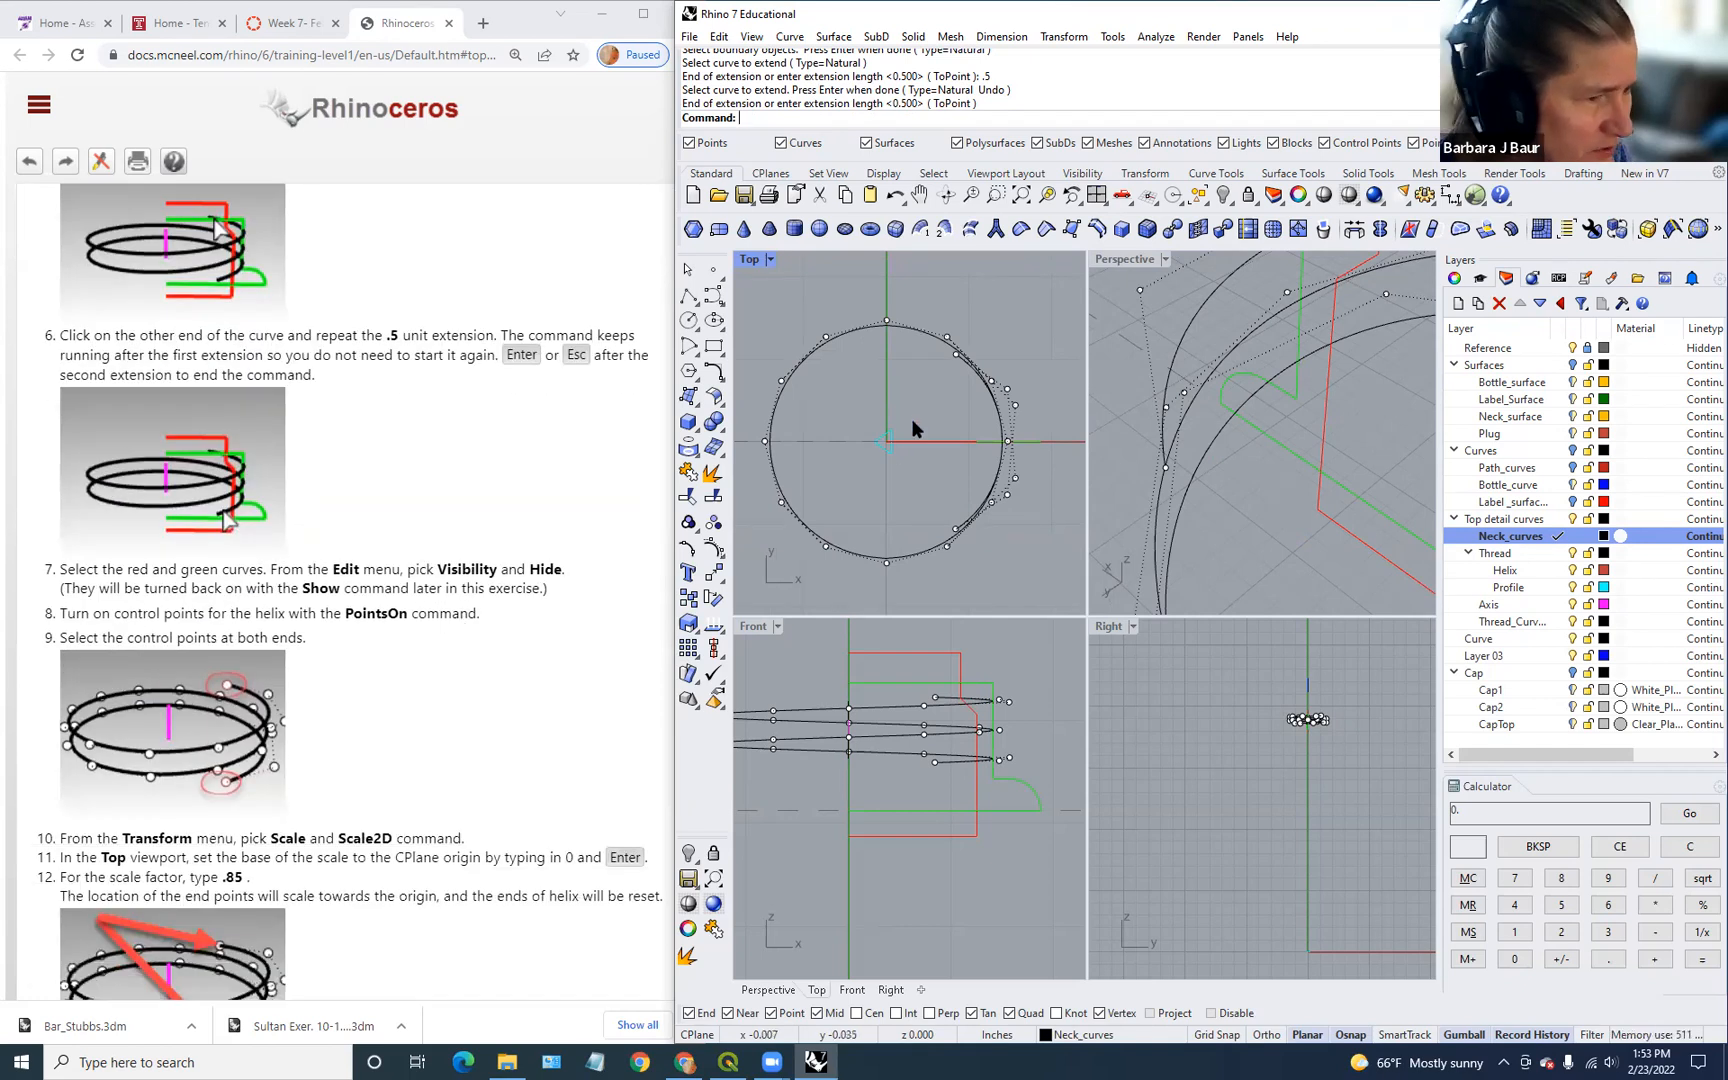
{"action": "scroll", "coordinate": [950, 355], "scroll_direction": "up", "scroll_amount": 1}
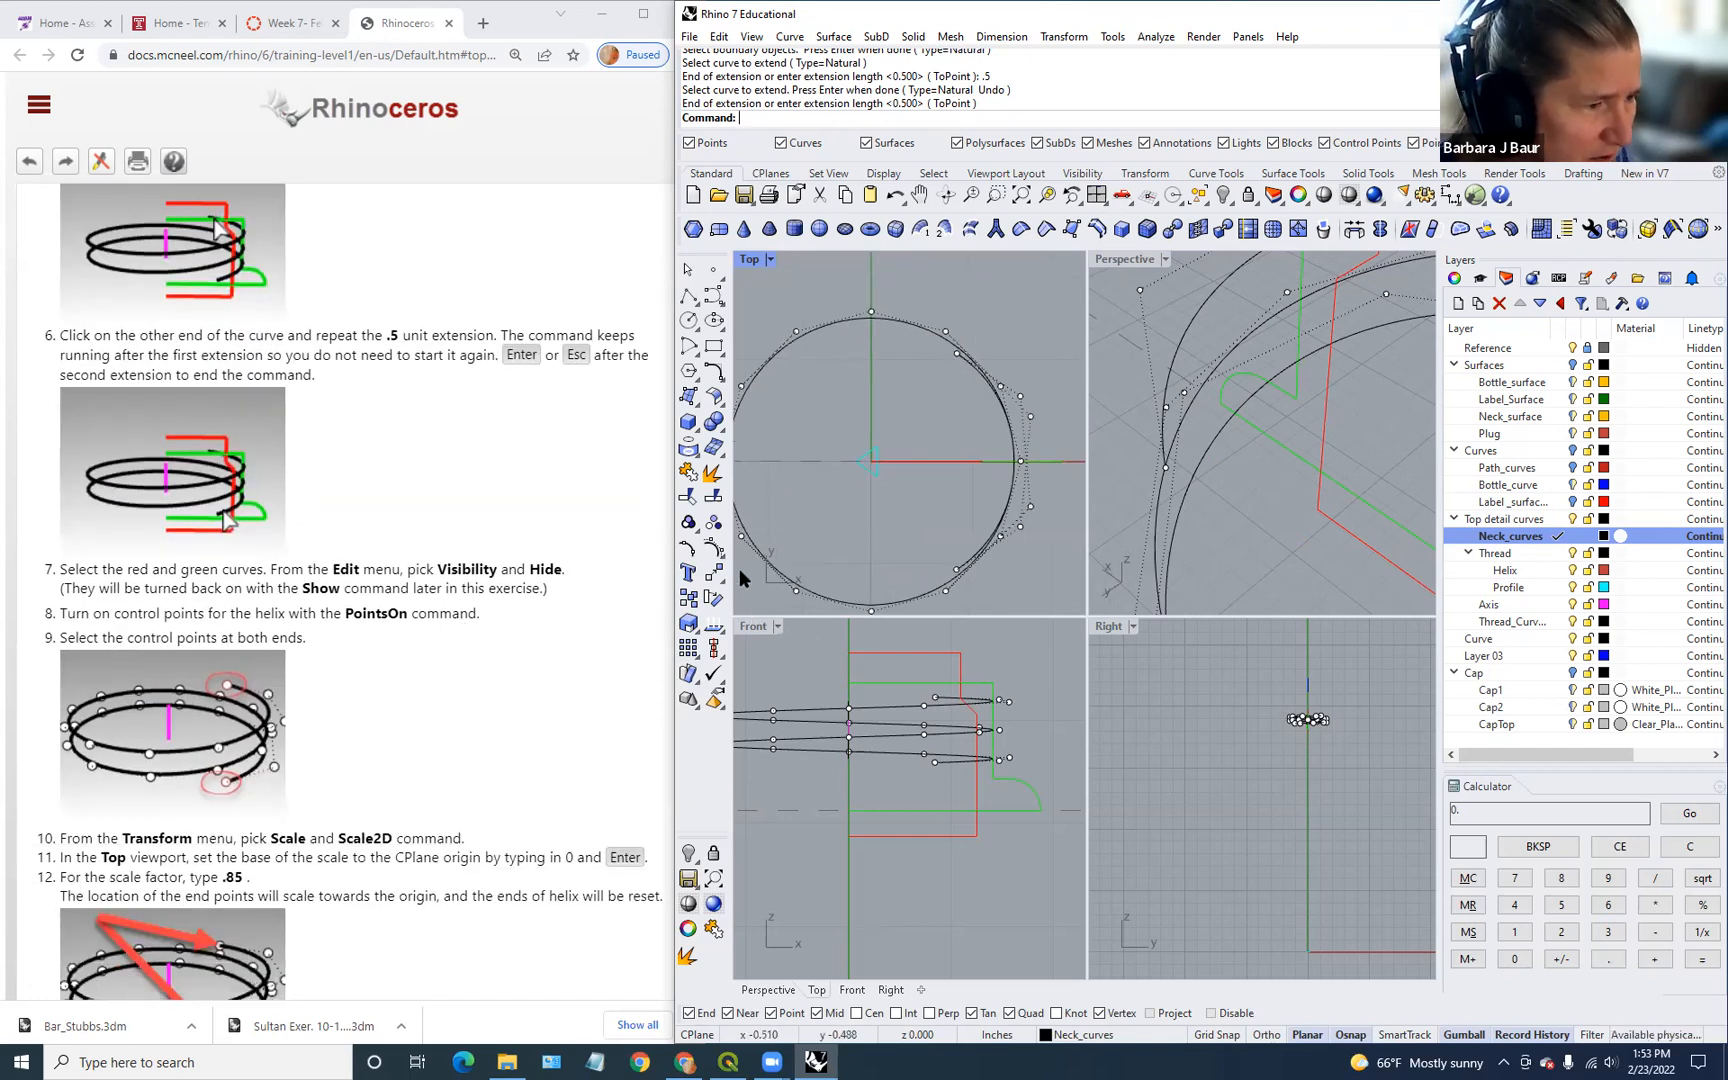
{"action": "left_click", "coordinate": [713, 548]}
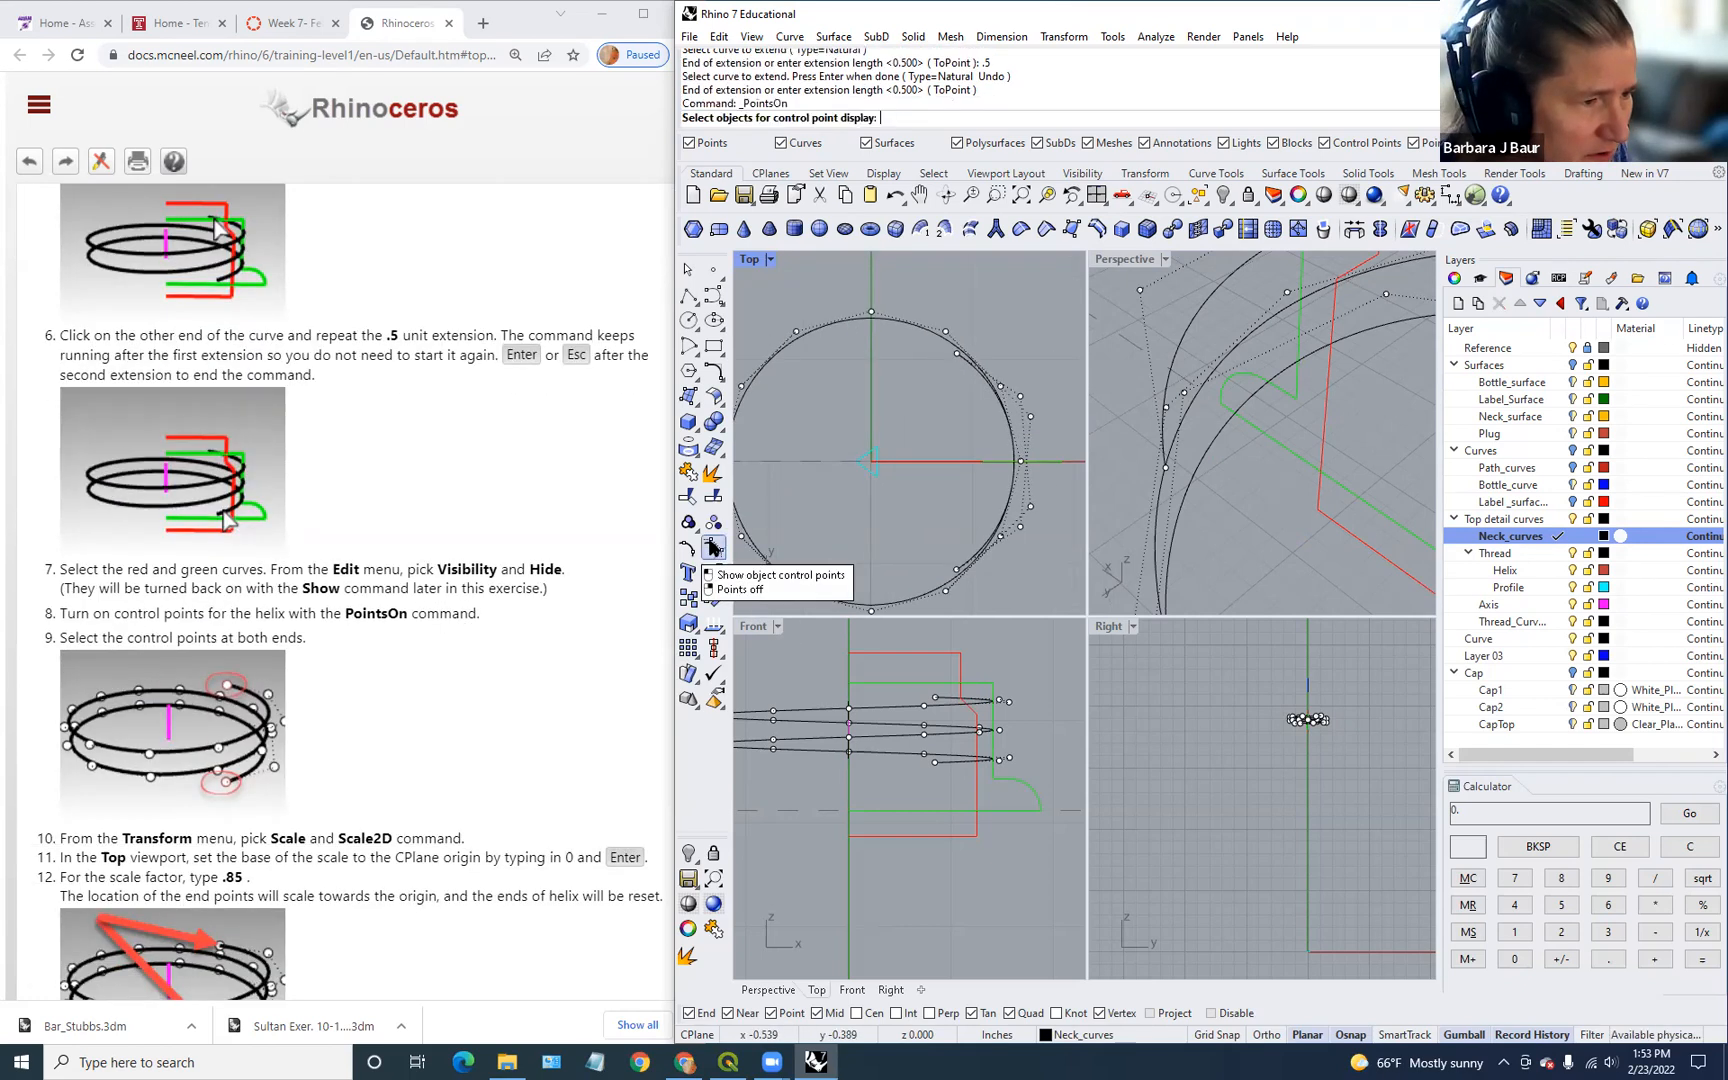
Step: Show the helix control points and select both end control points
{"action": "left_click", "coordinate": [957, 358]}
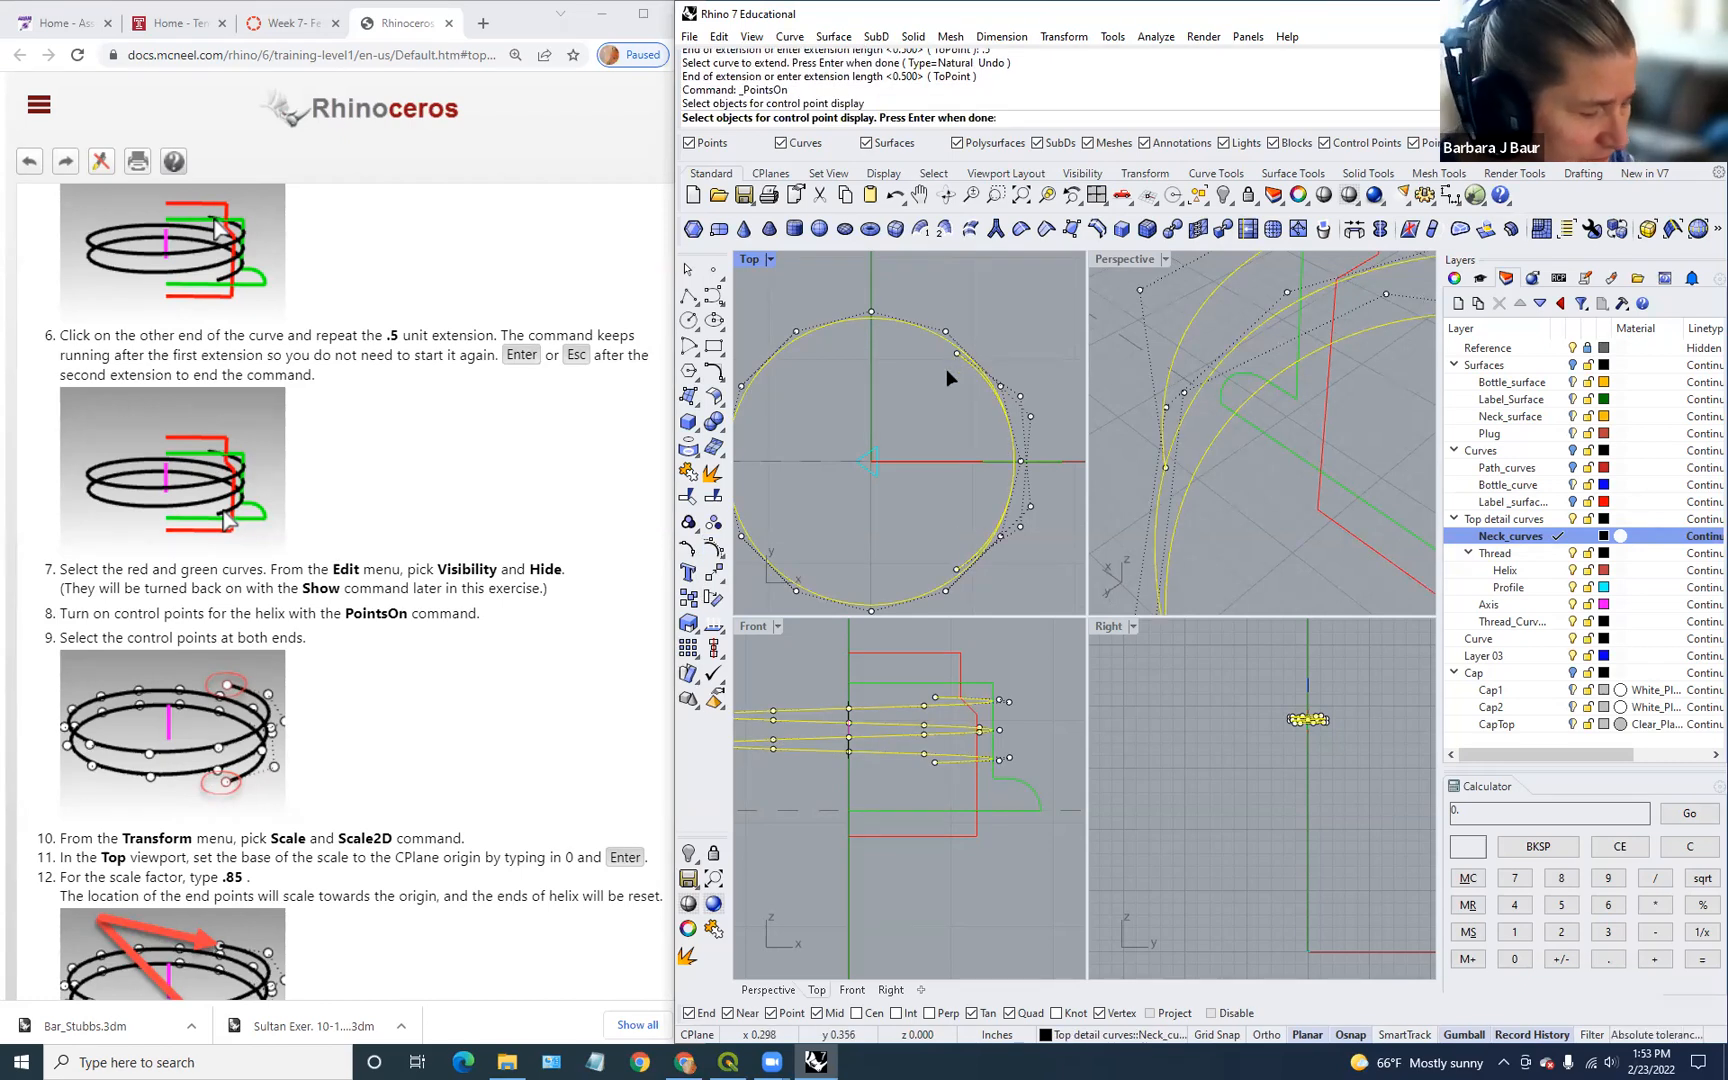
{"action": "key", "text": "Return"}
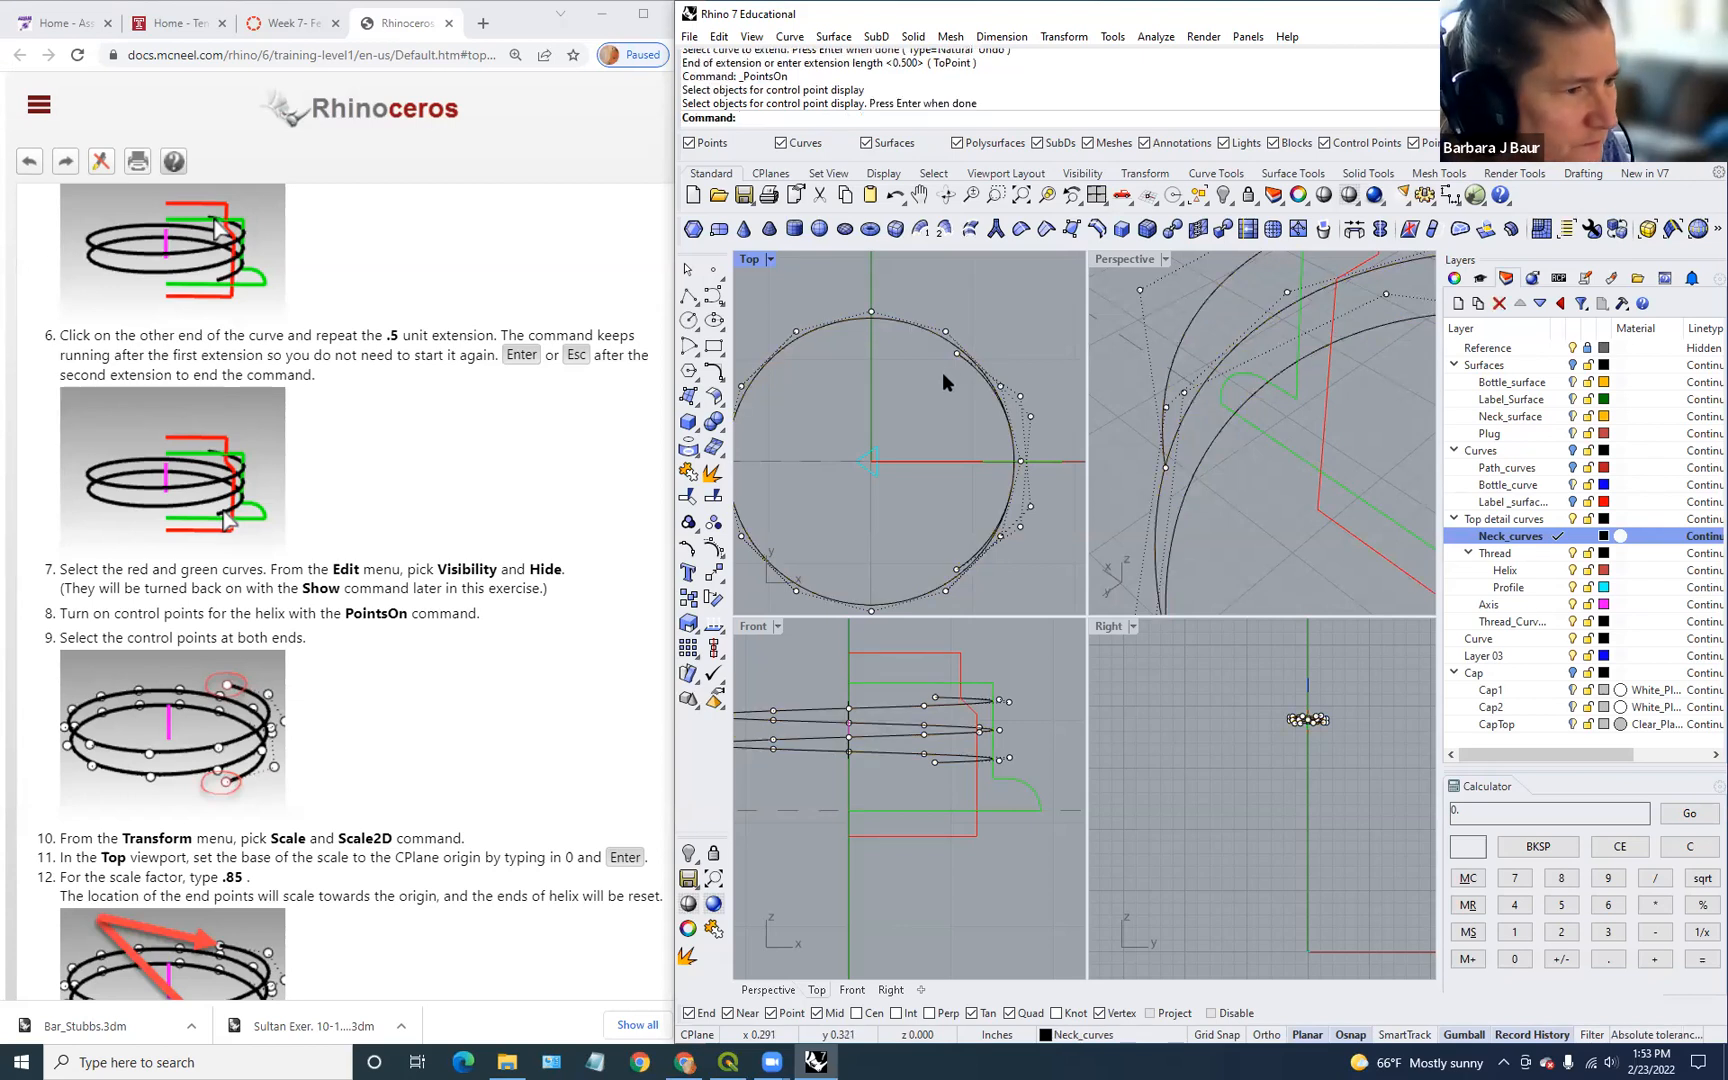
{"action": "left_click", "coordinate": [955, 353]}
{"action": "left_click", "coordinate": [957, 567], "text": "shift"}
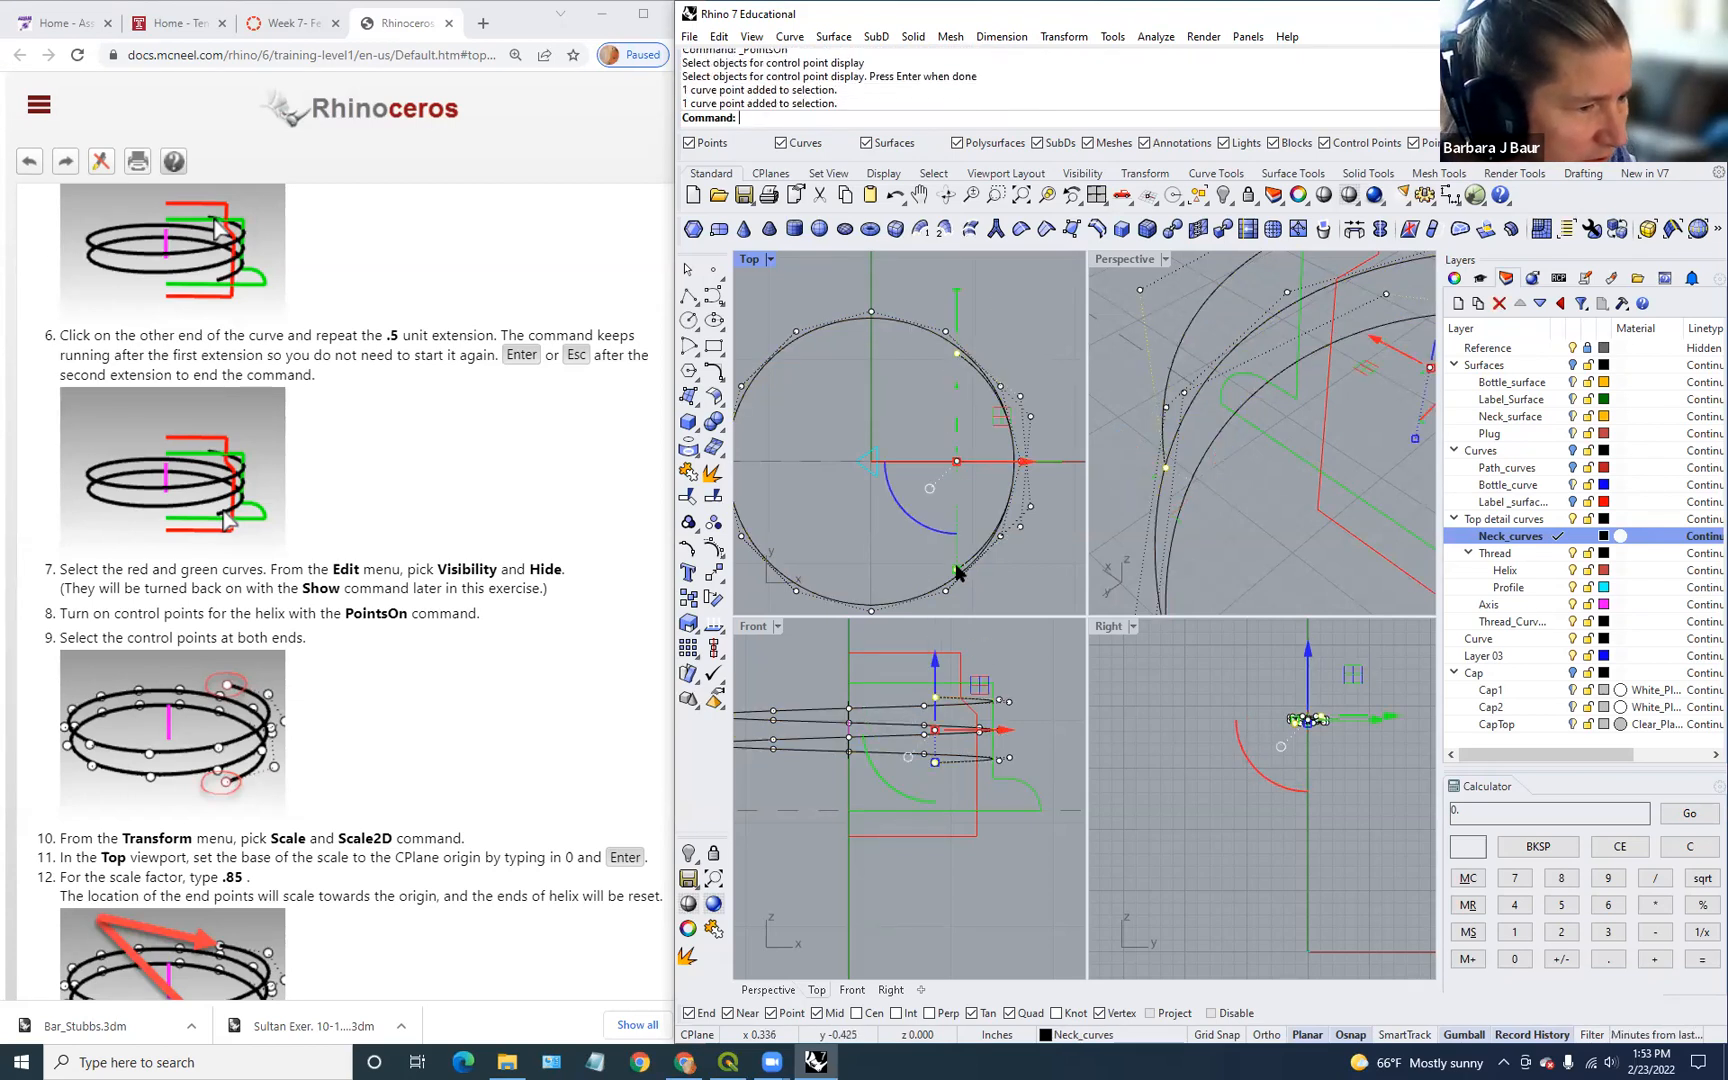
{"action": "scroll", "coordinate": [488, 692], "scroll_direction": "down", "scroll_amount": 3}
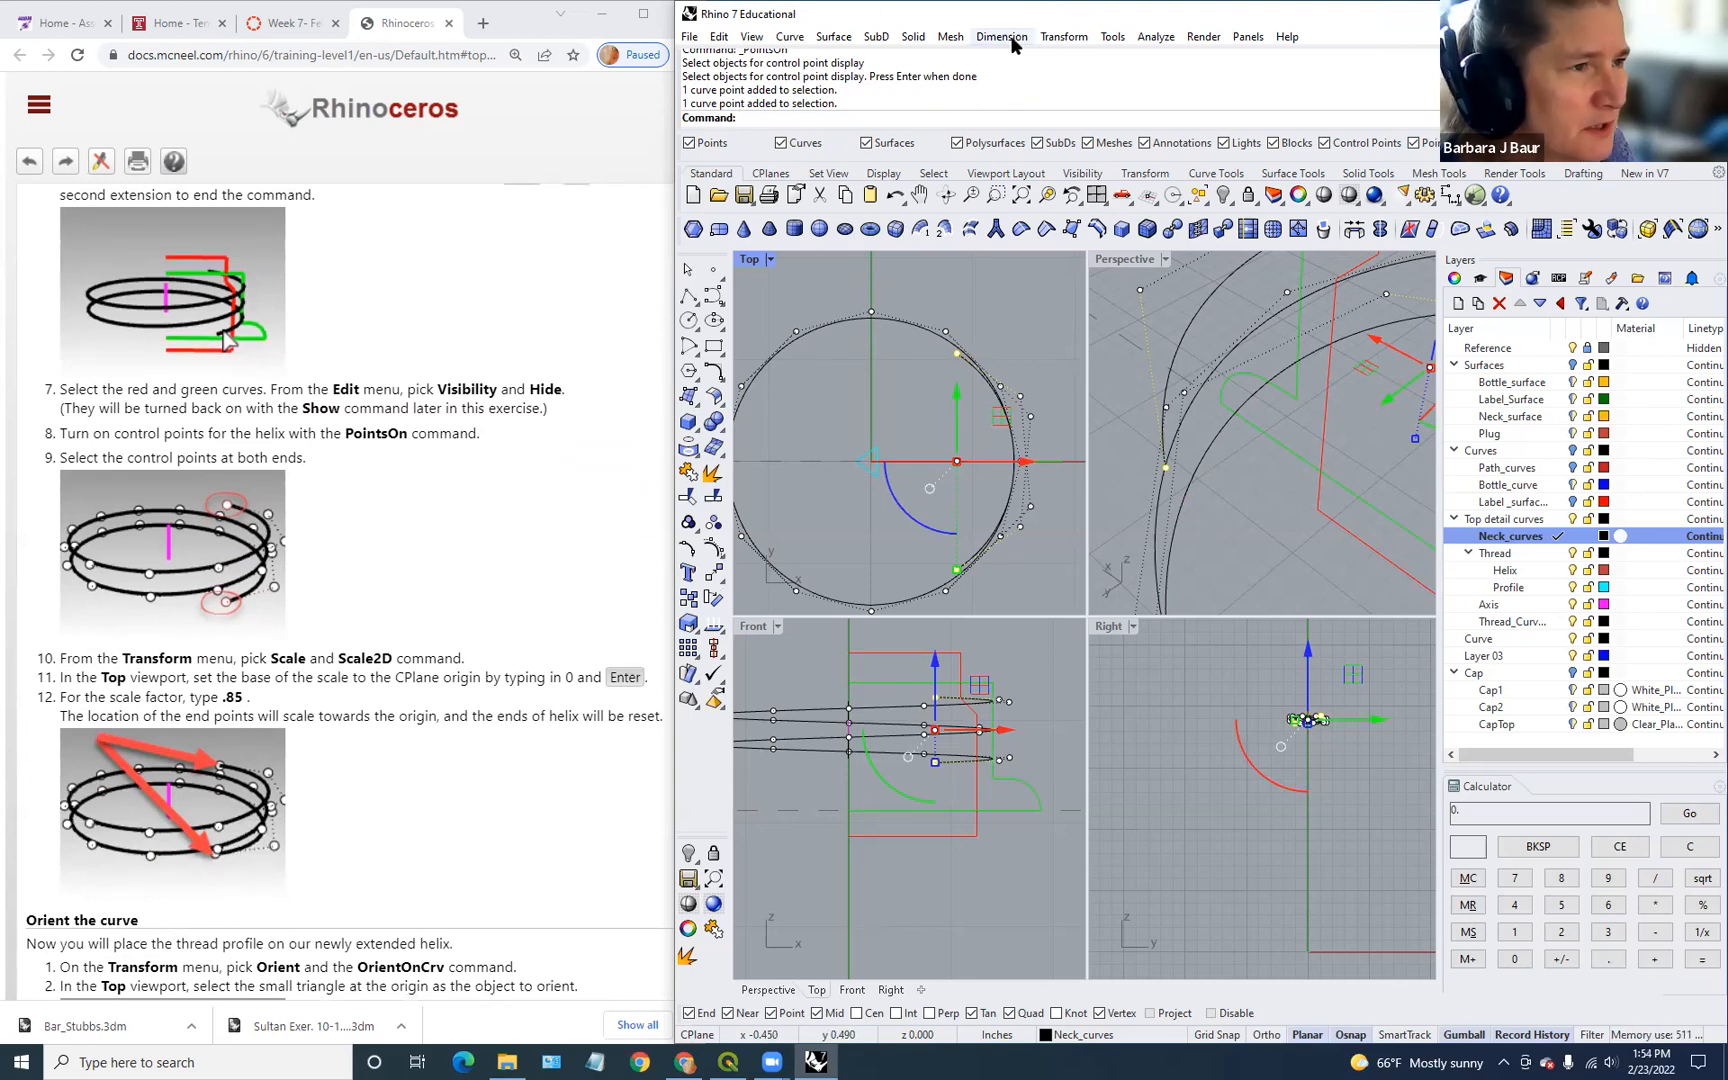
Step: Scale the end points with Scale 2-D, base point 0, factor 0.85
{"action": "left_click", "coordinate": [1079, 36]}
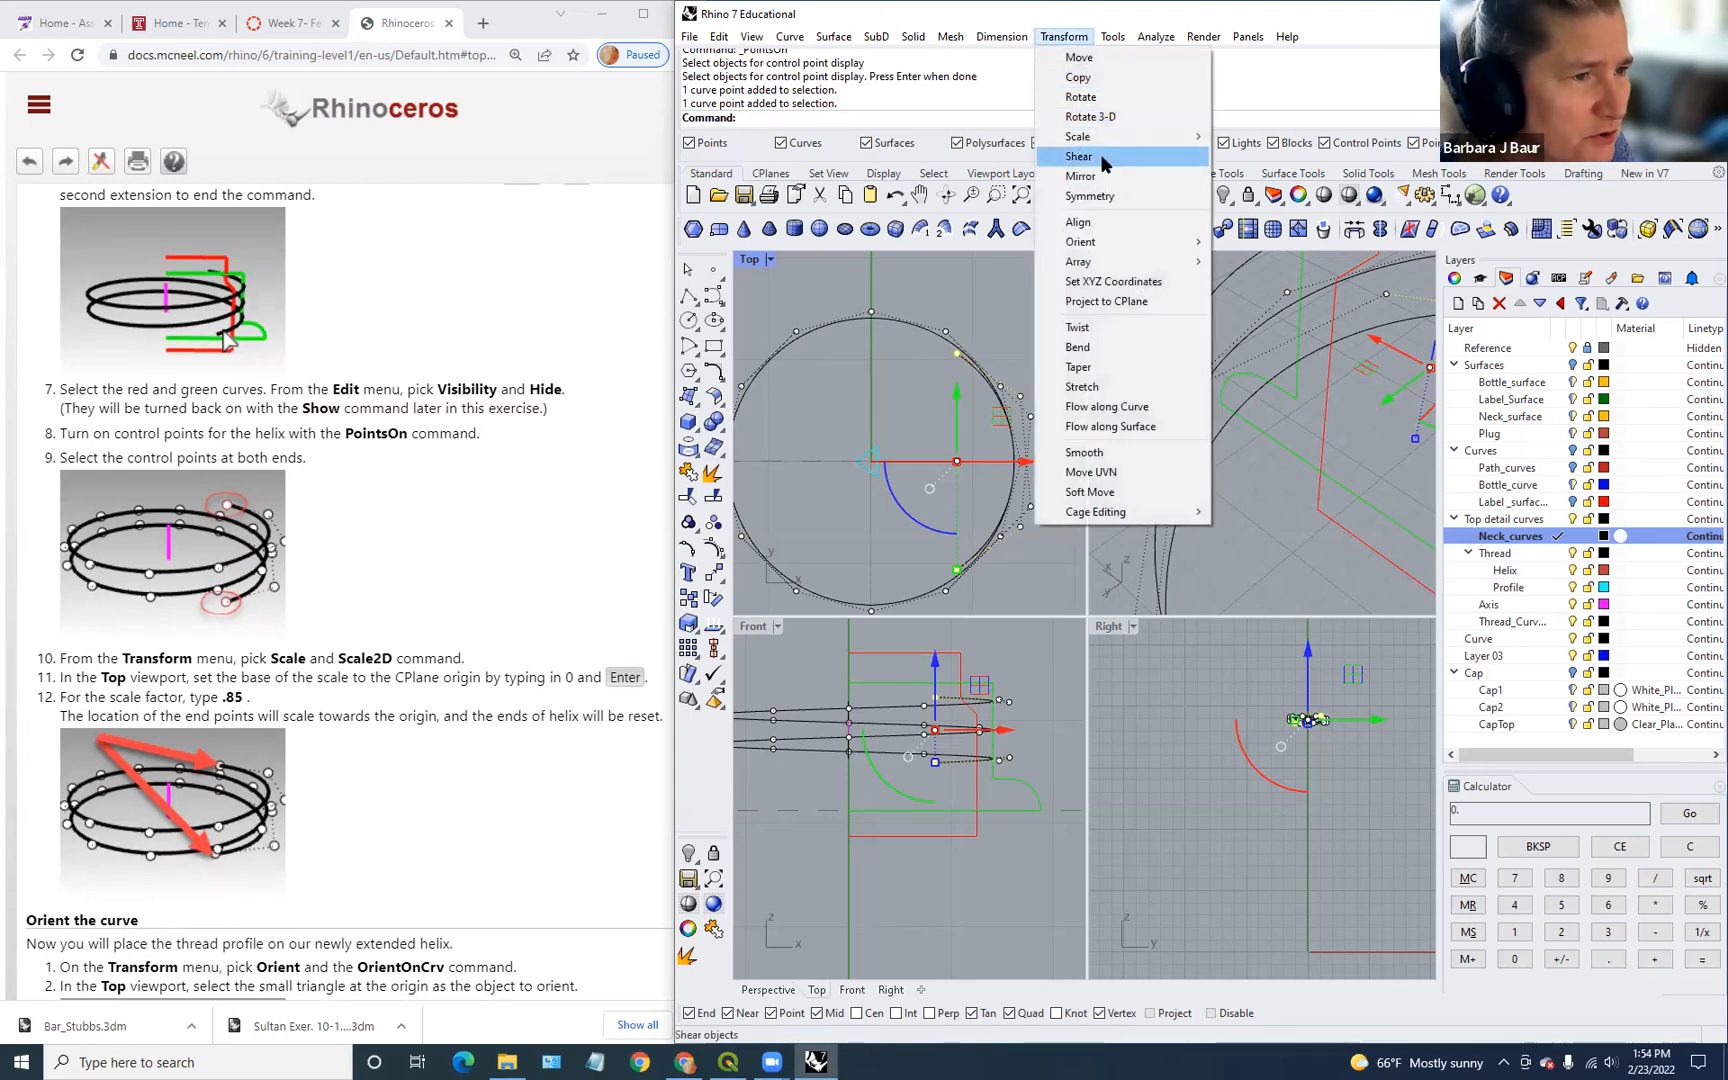
{"action": "mouse_move", "coordinate": [1098, 138]}
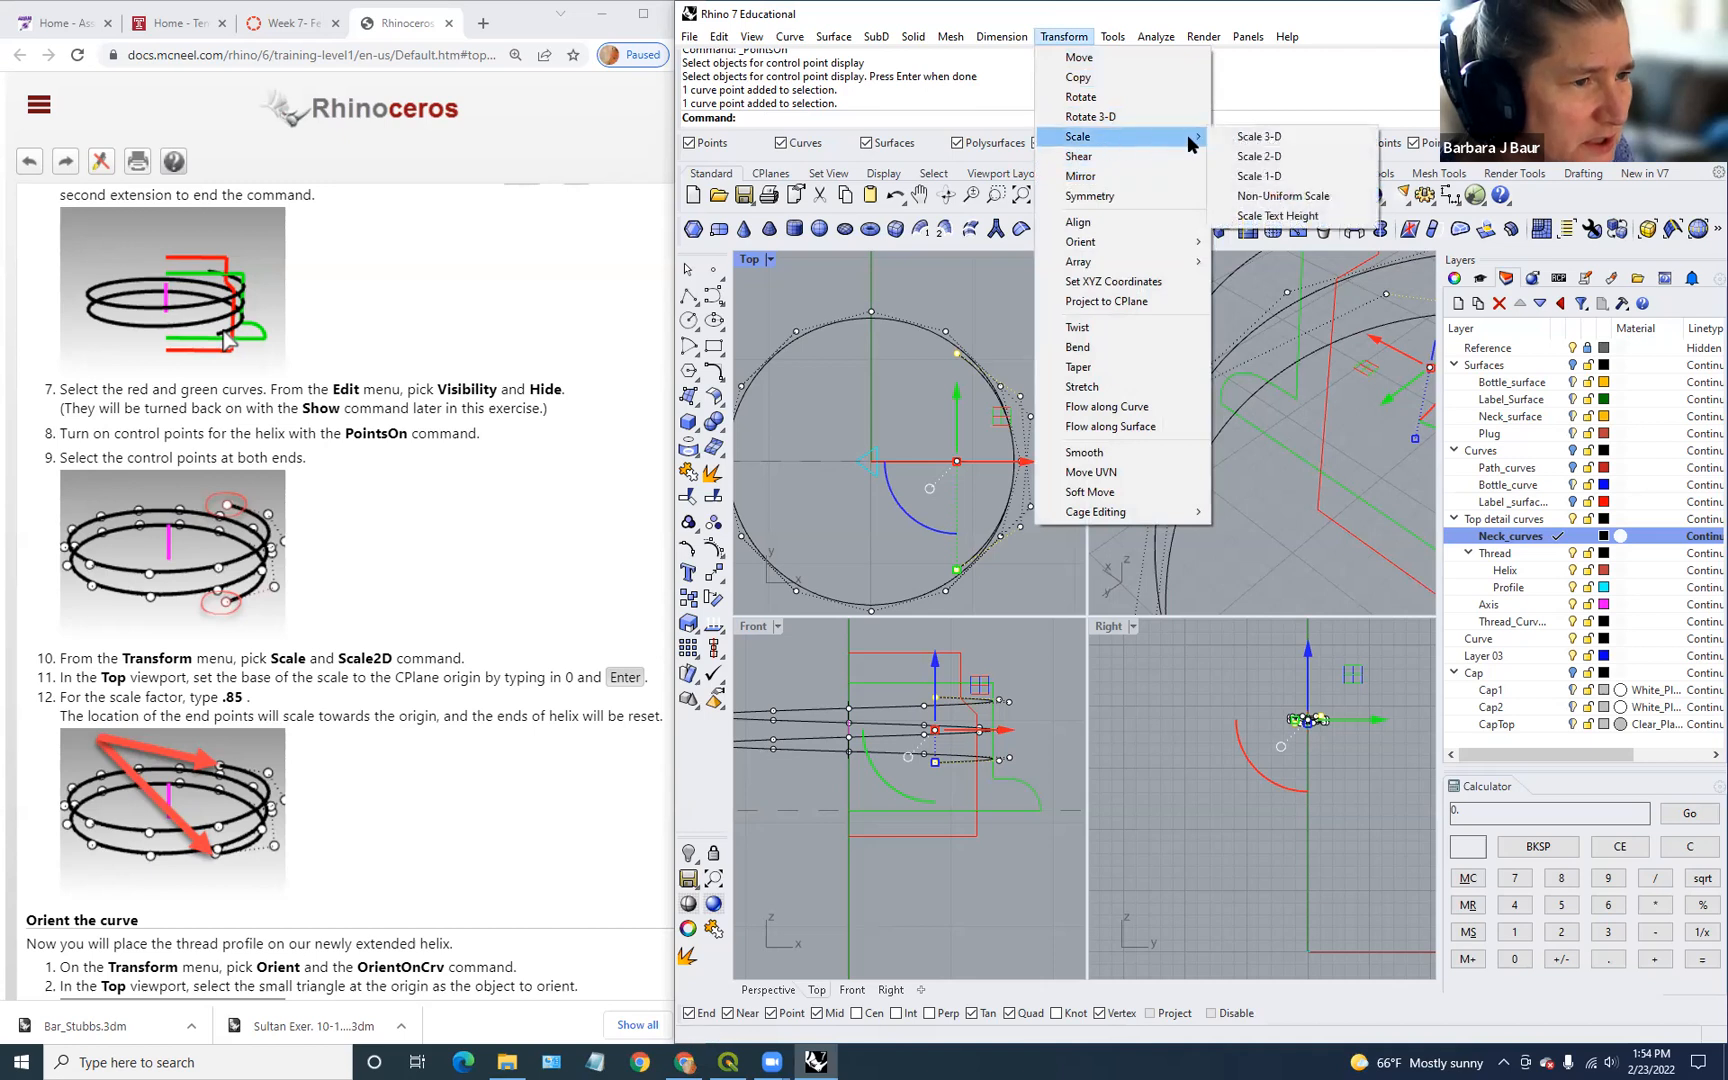
{"action": "left_click", "coordinate": [1266, 157]}
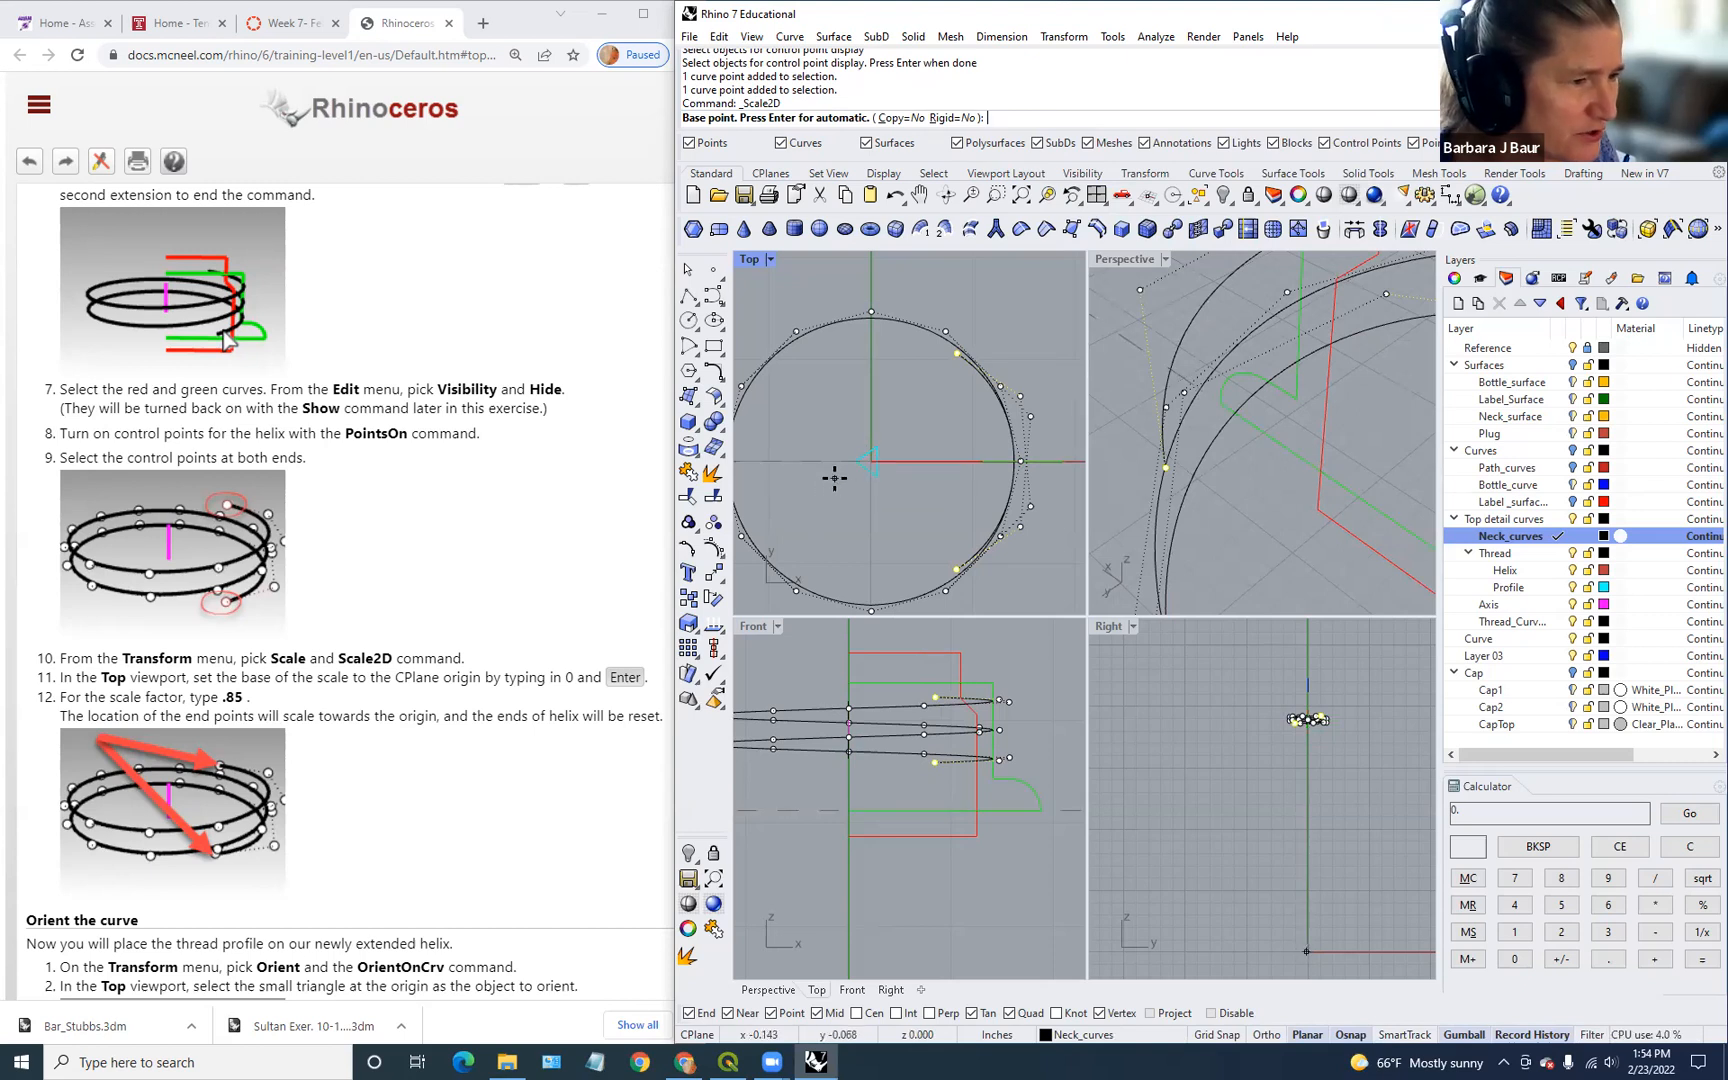
{"action": "type", "text": "0"}
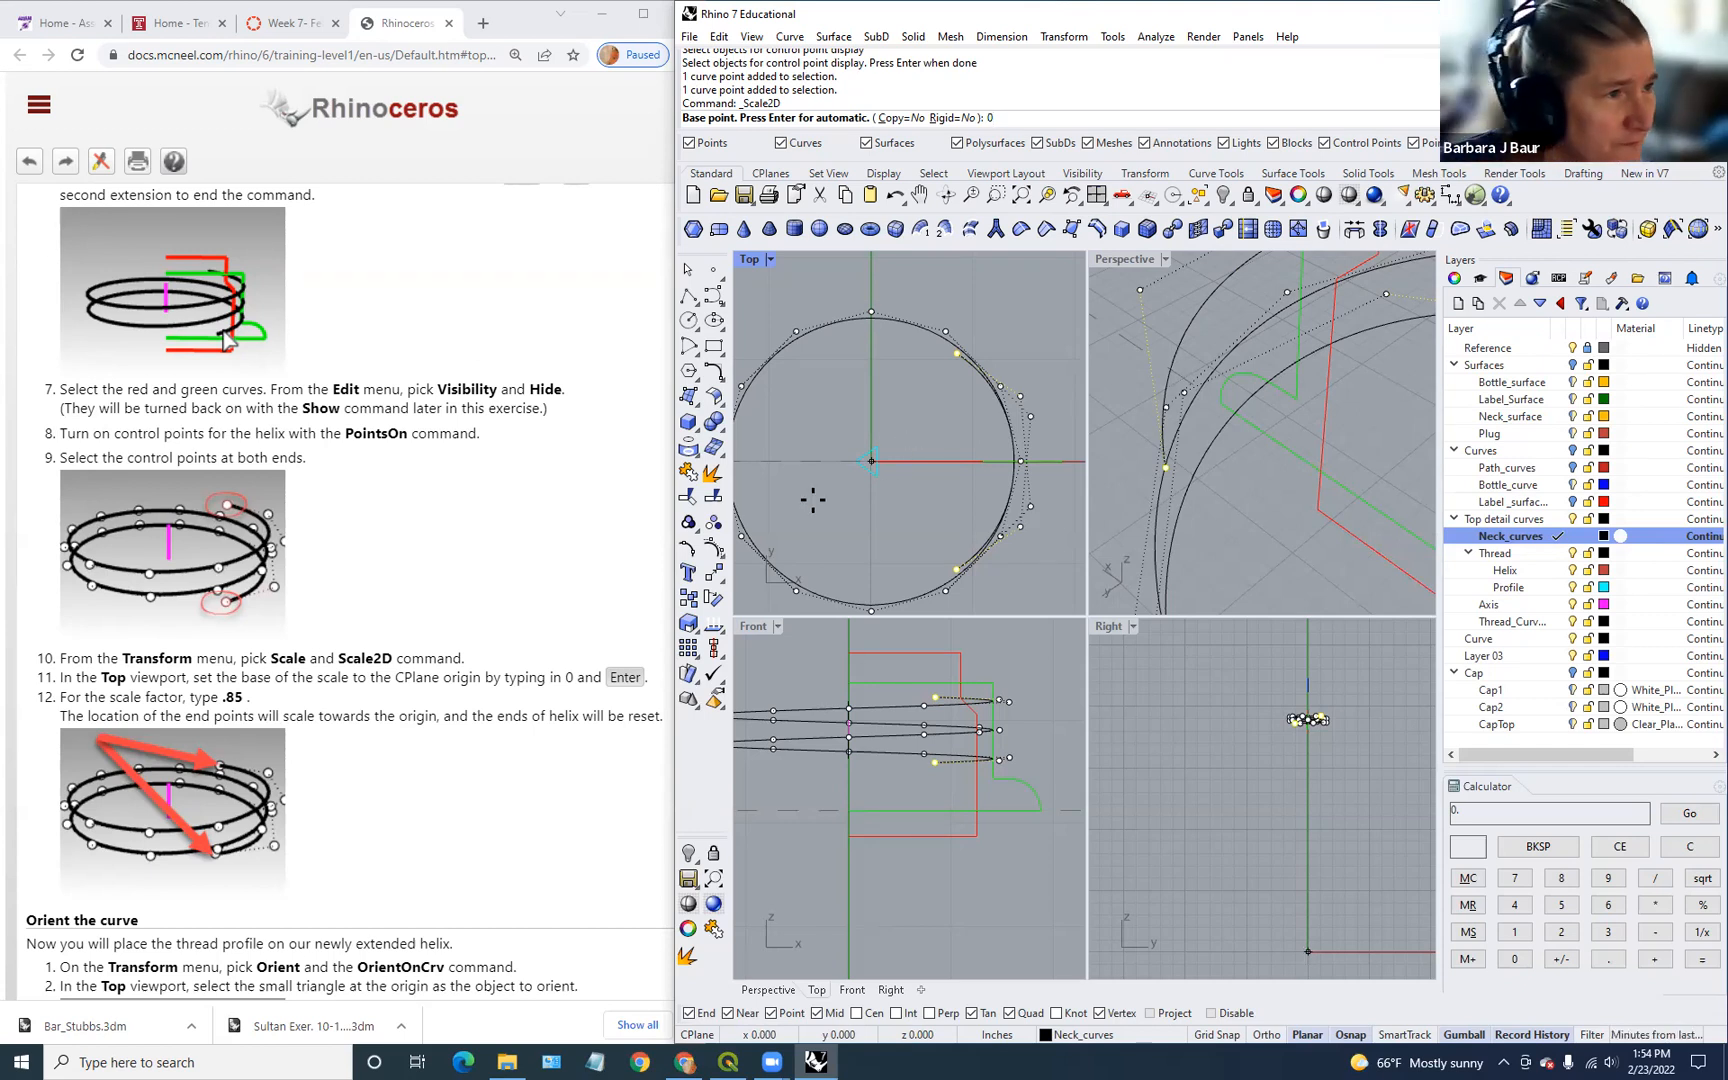
{"action": "key", "text": "Return"}
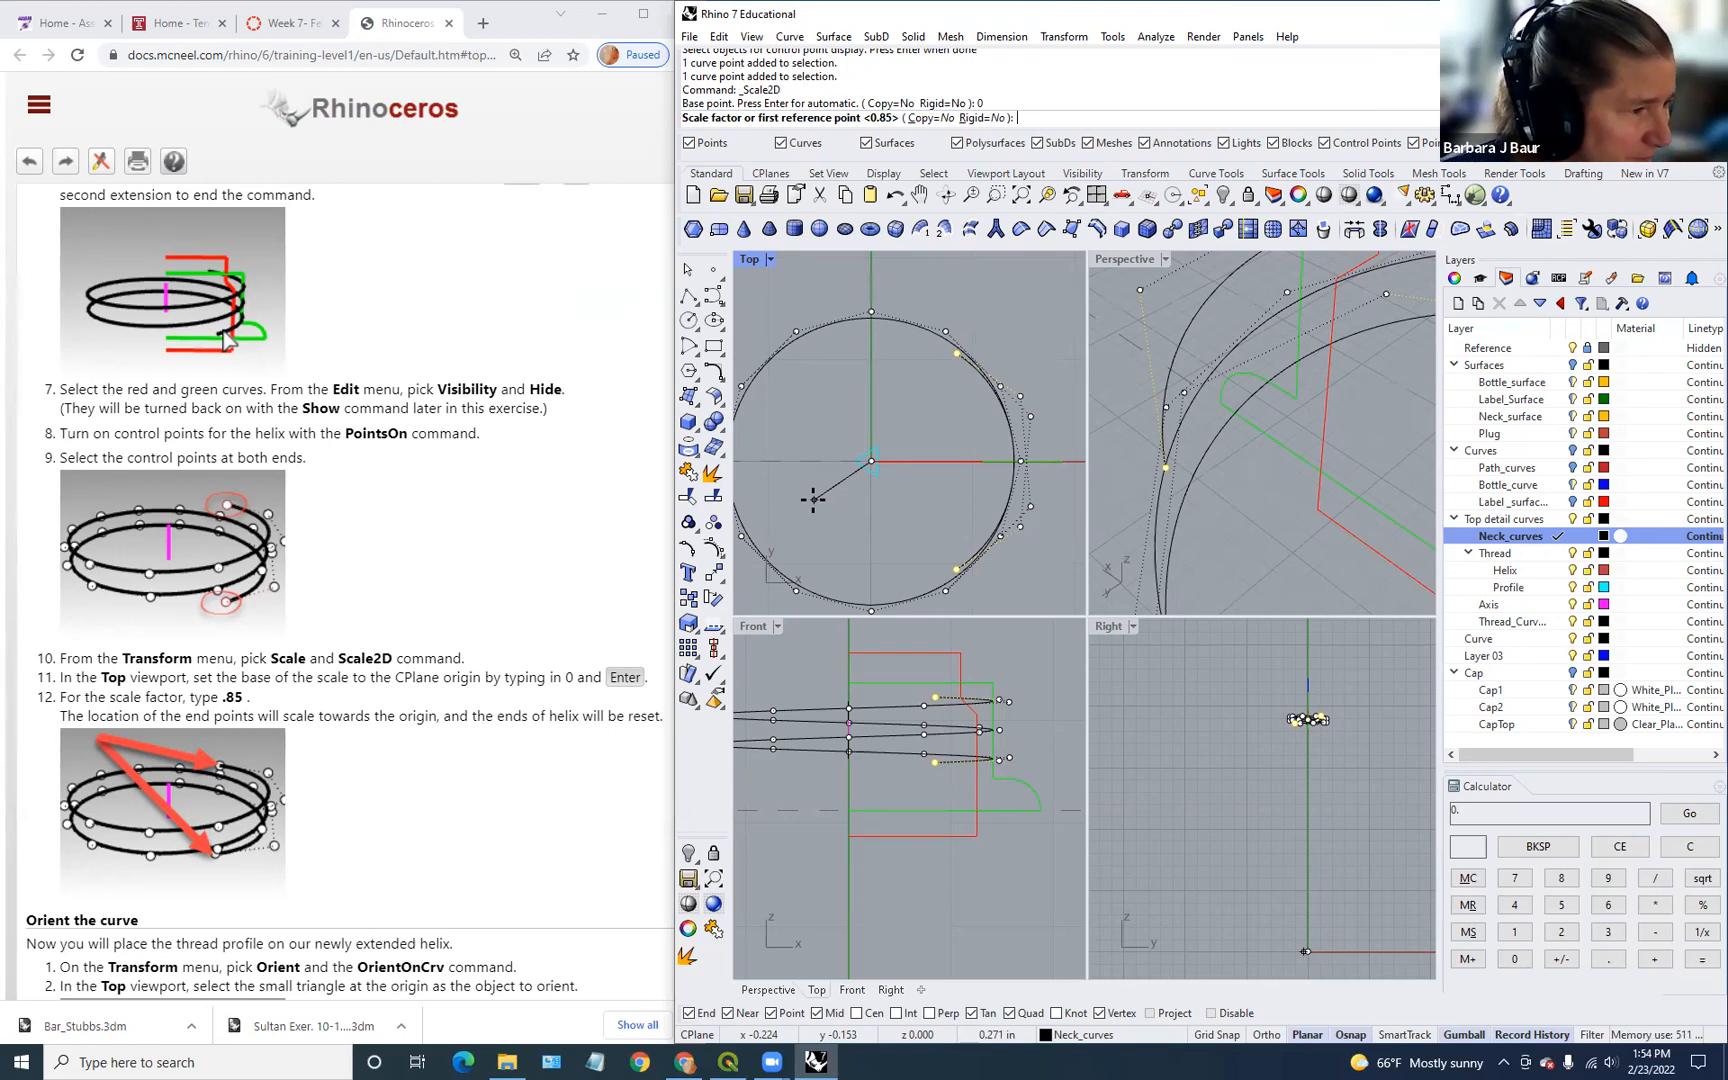
{"action": "scroll", "coordinate": [512, 782], "scroll_direction": "down", "scroll_amount": 1}
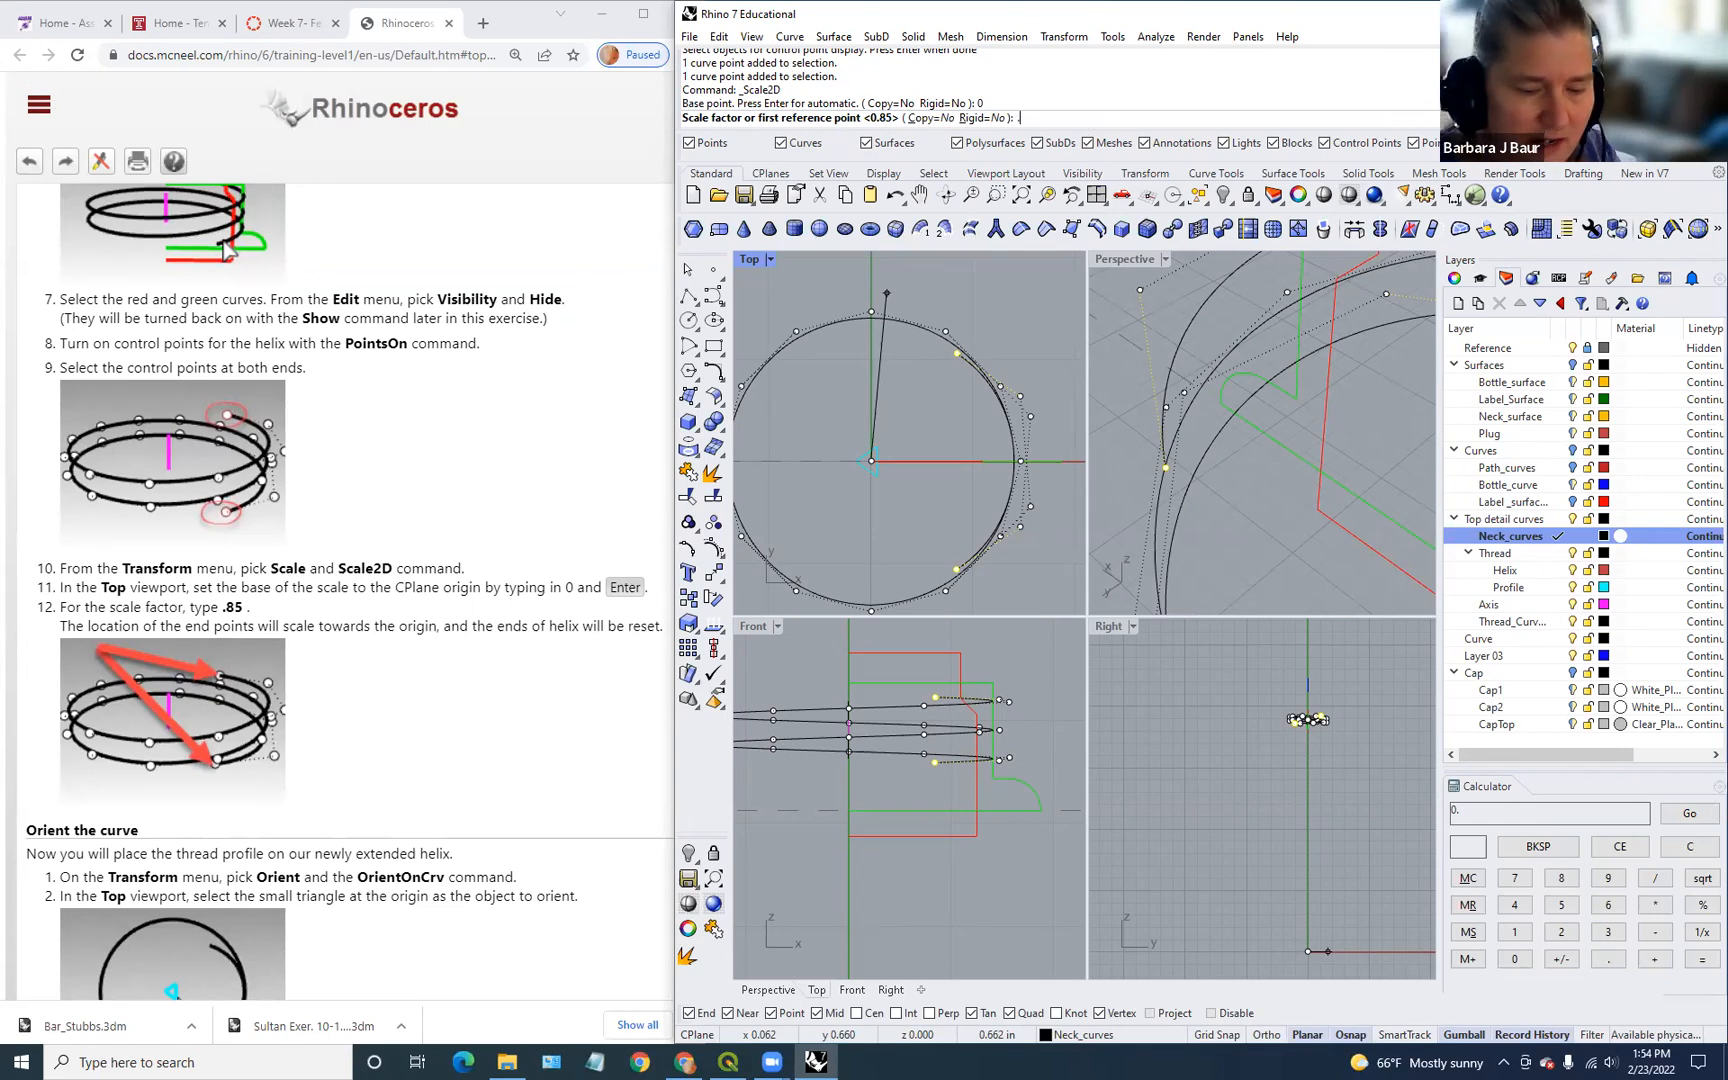
{"action": "type", "text": ".85"}
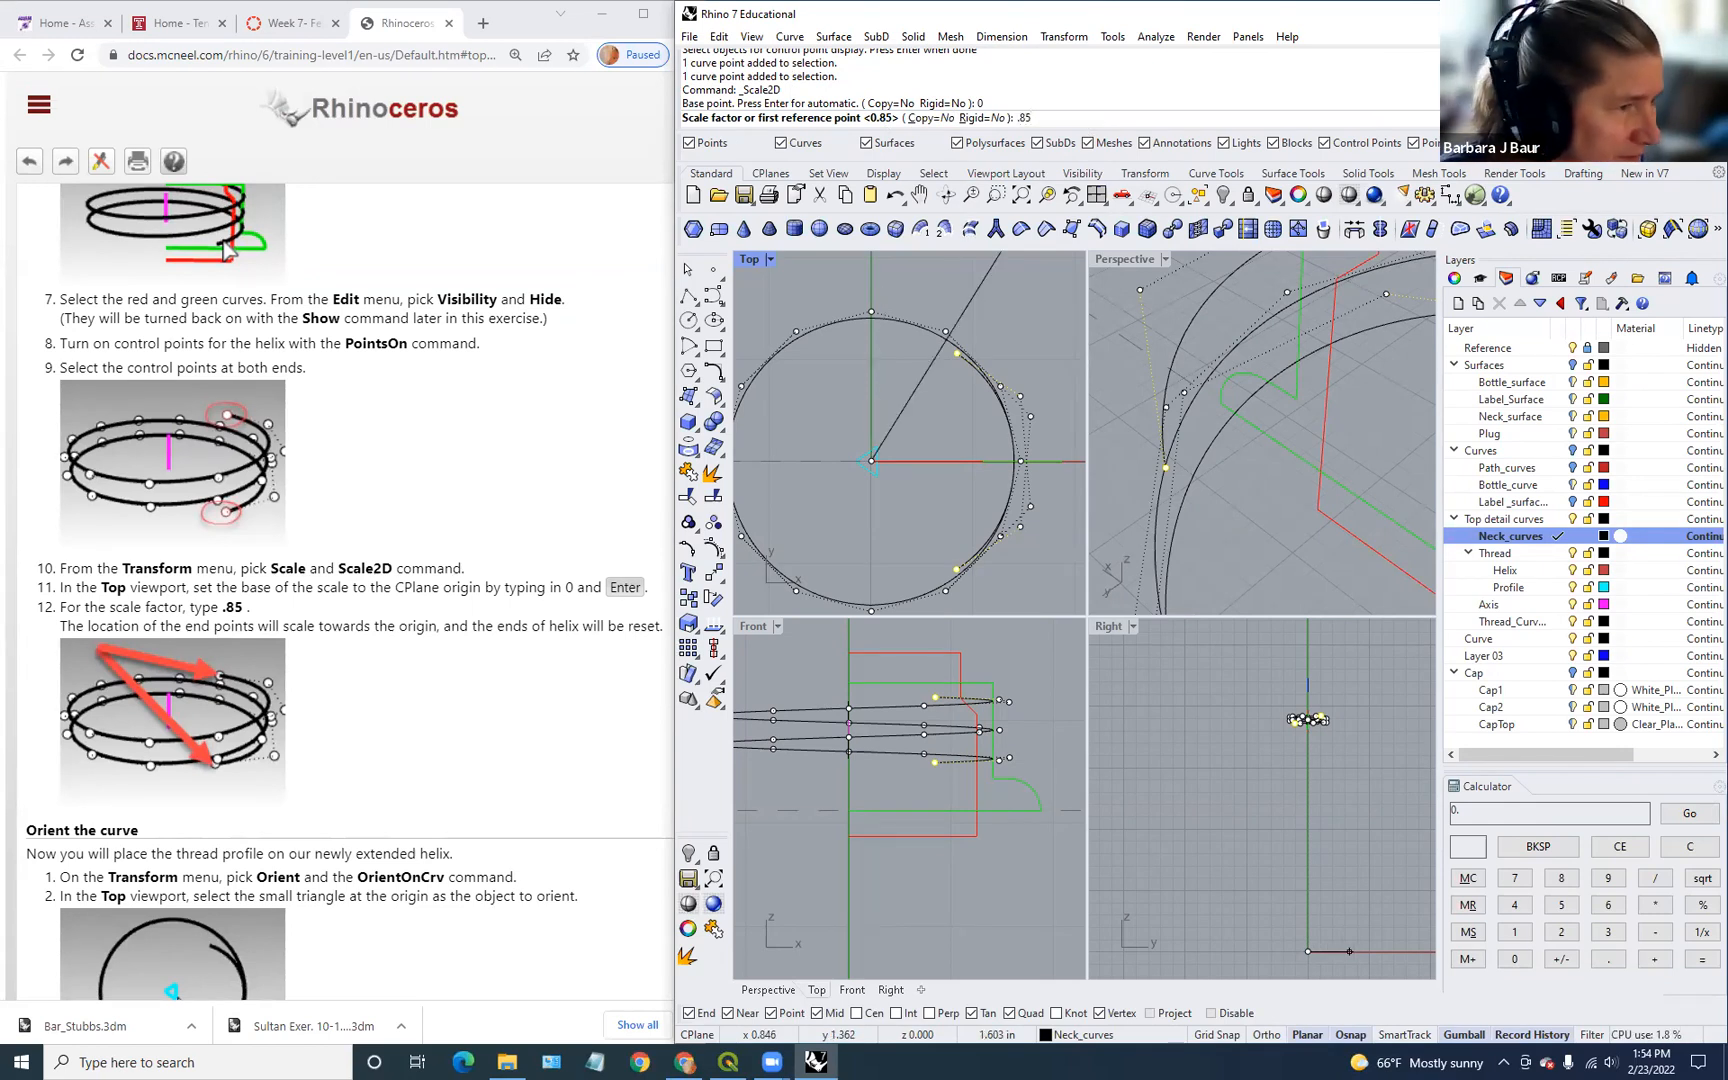
{"action": "key", "text": "Return"}
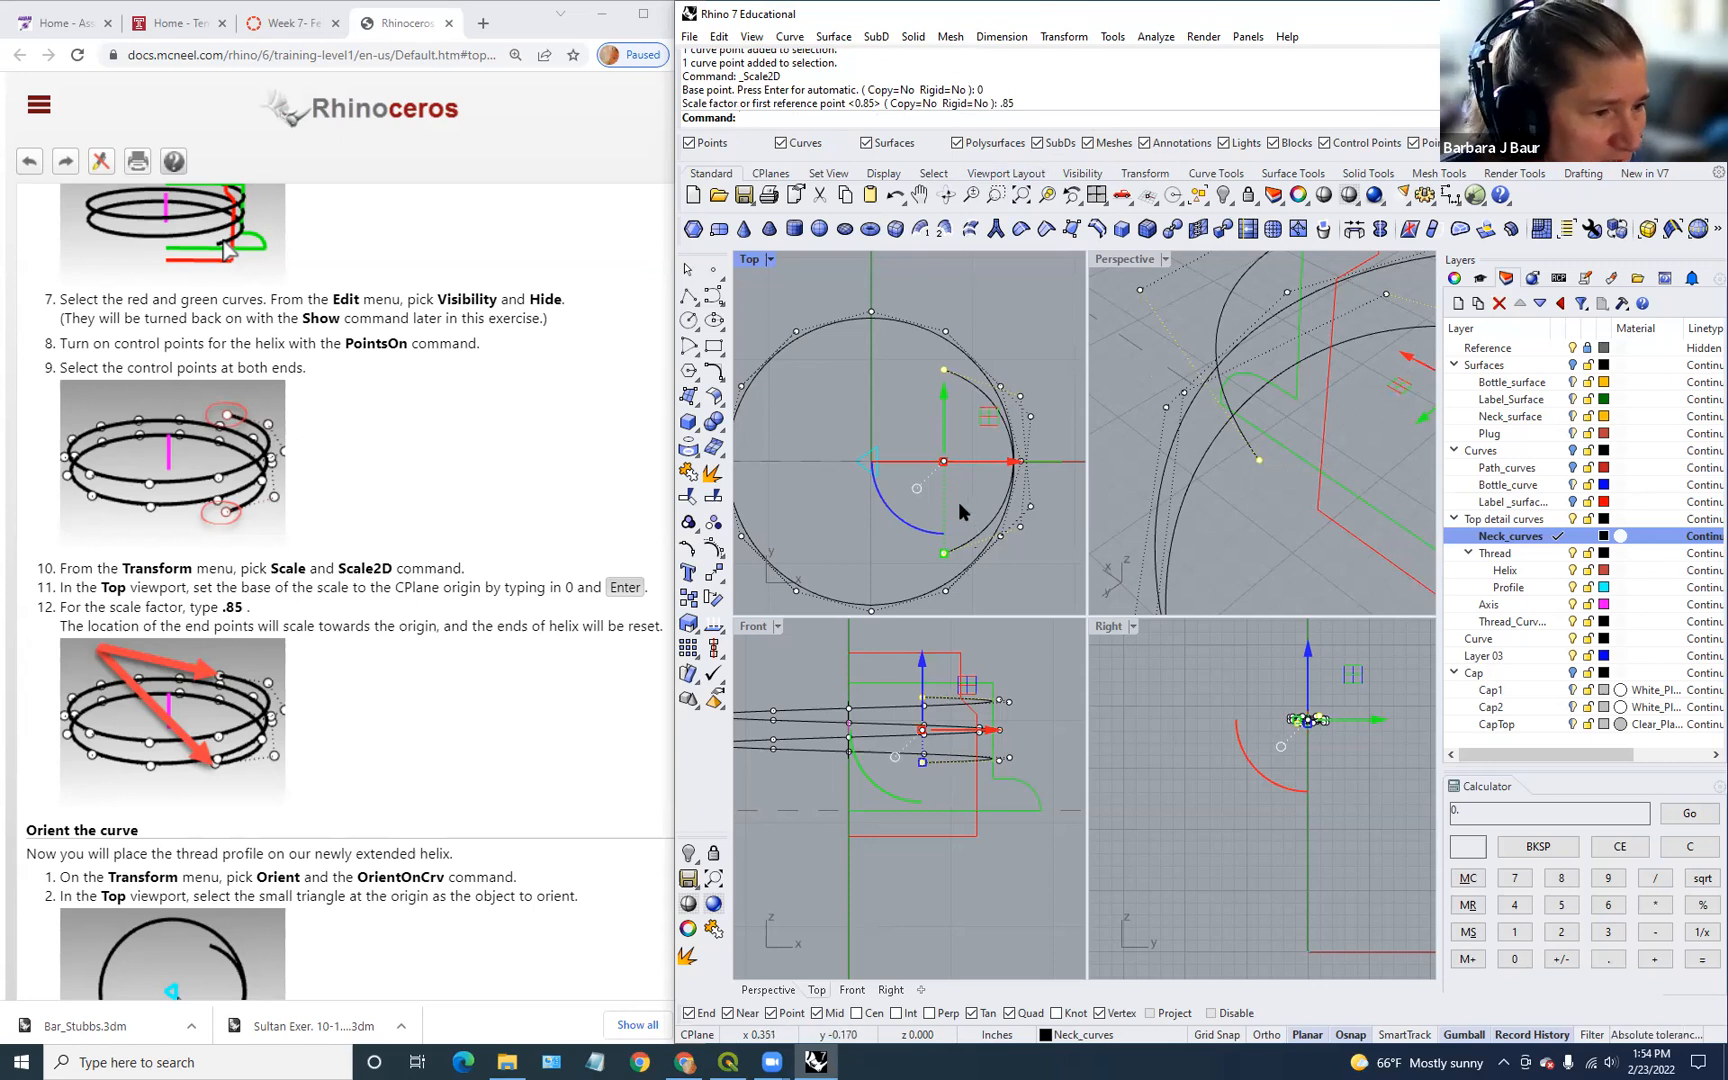
{"action": "scroll", "coordinate": [959, 501], "scroll_direction": "down", "scroll_amount": 3}
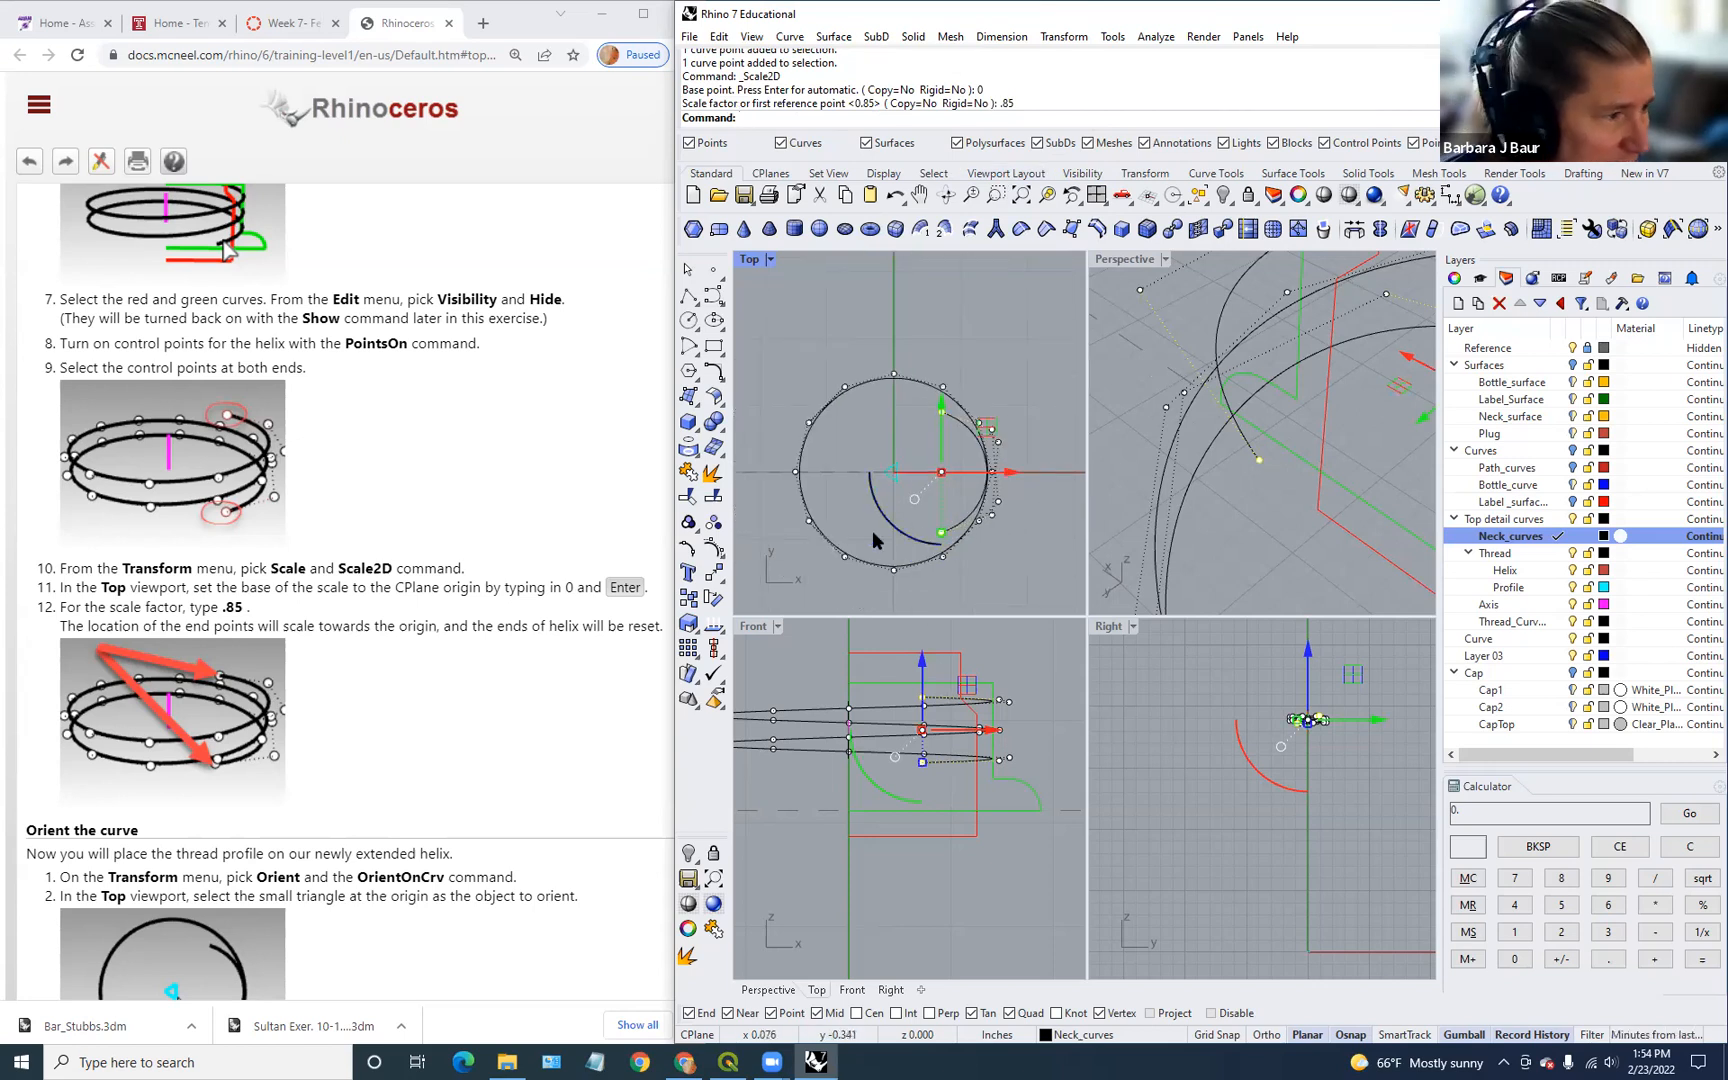
{"action": "scroll", "coordinate": [524, 670], "scroll_direction": "down", "scroll_amount": 1}
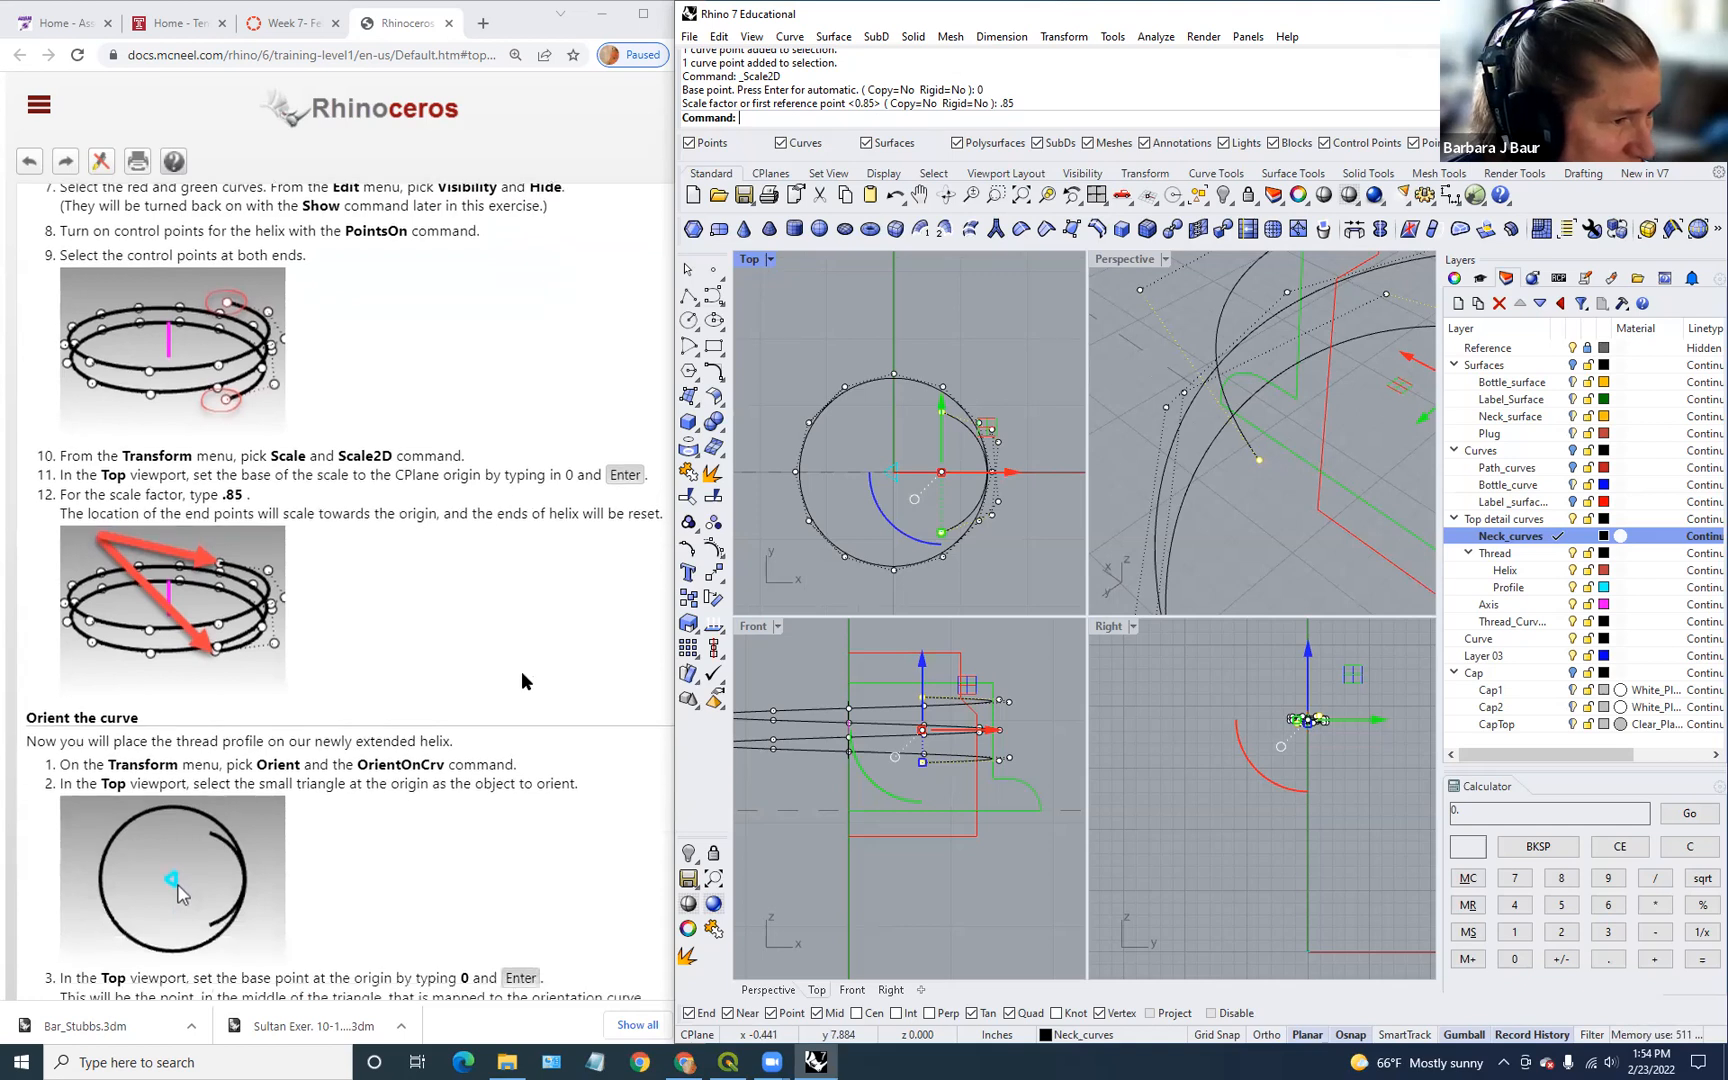
{"action": "scroll", "coordinate": [521, 681], "scroll_direction": "down", "scroll_amount": 1}
{"action": "right_click", "coordinate": [501, 531]}
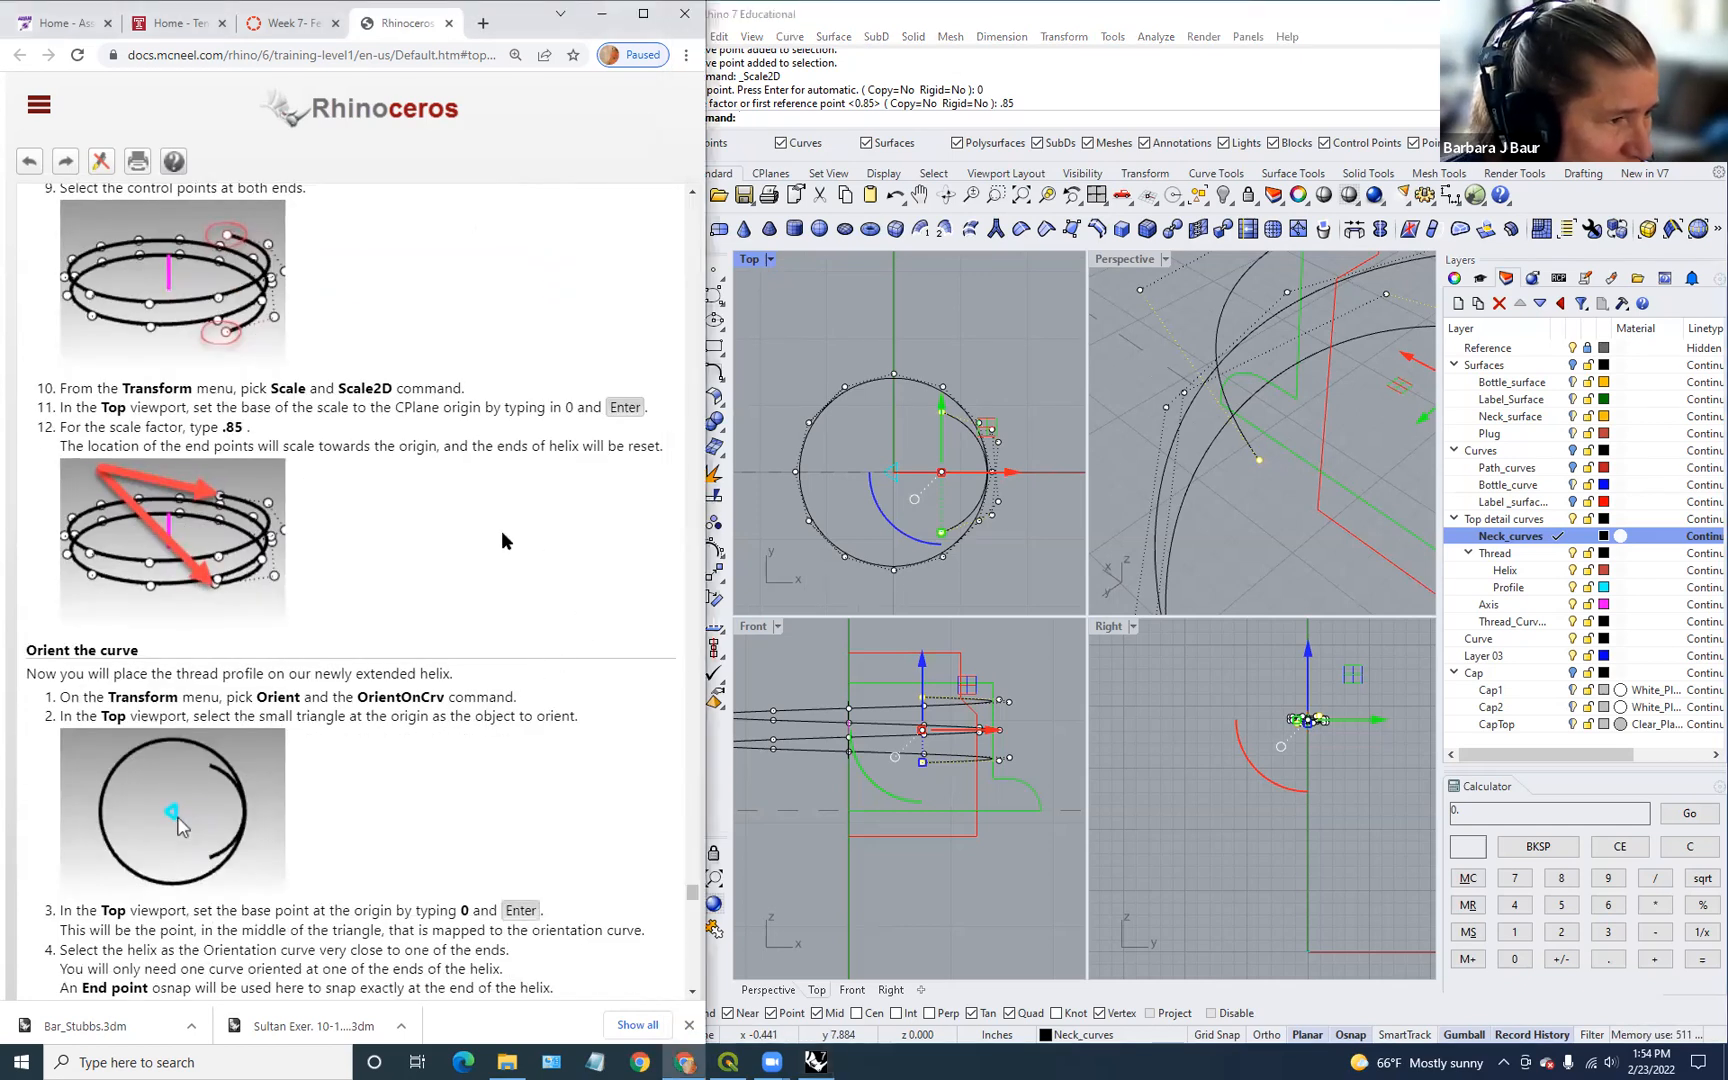
Step: Select the triangle profile at the origin
{"action": "left_click", "coordinate": [1160, 548]}
{"action": "right_click_drag", "start_coordinate": [1274, 539], "coordinate": [1095, 540]}
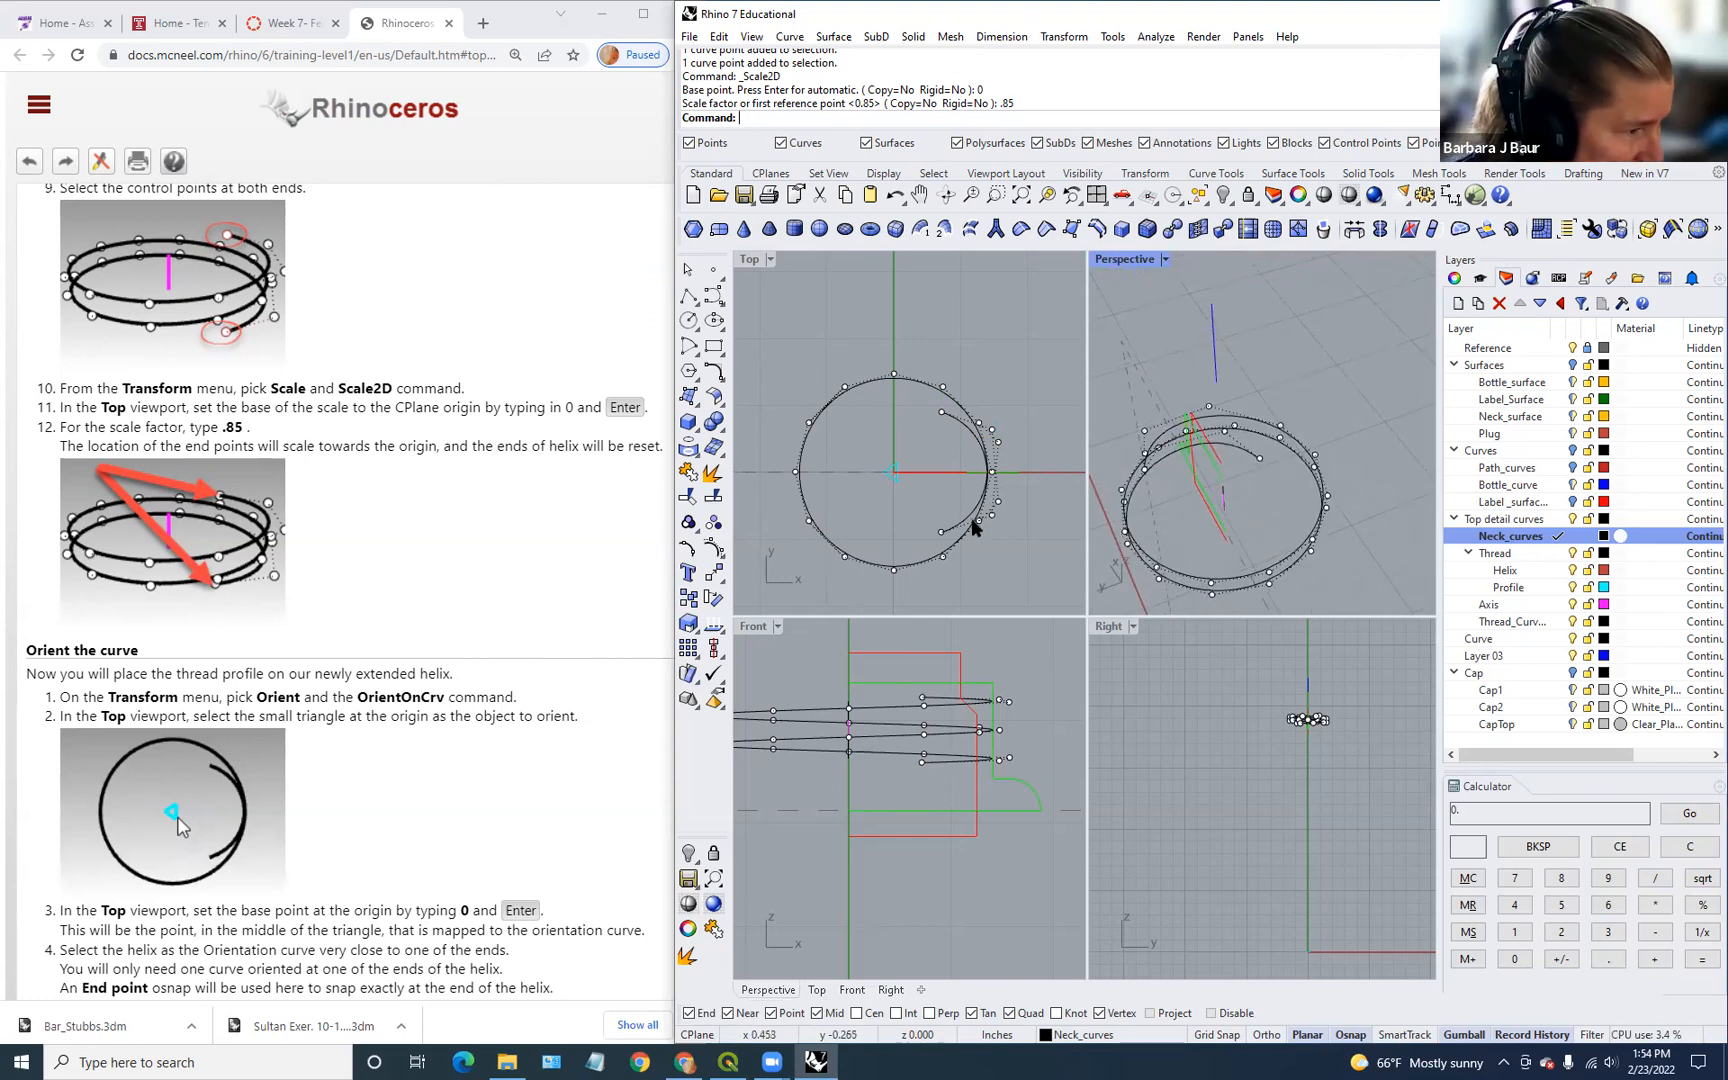
{"action": "scroll", "coordinate": [423, 784], "scroll_direction": "down", "scroll_amount": 3}
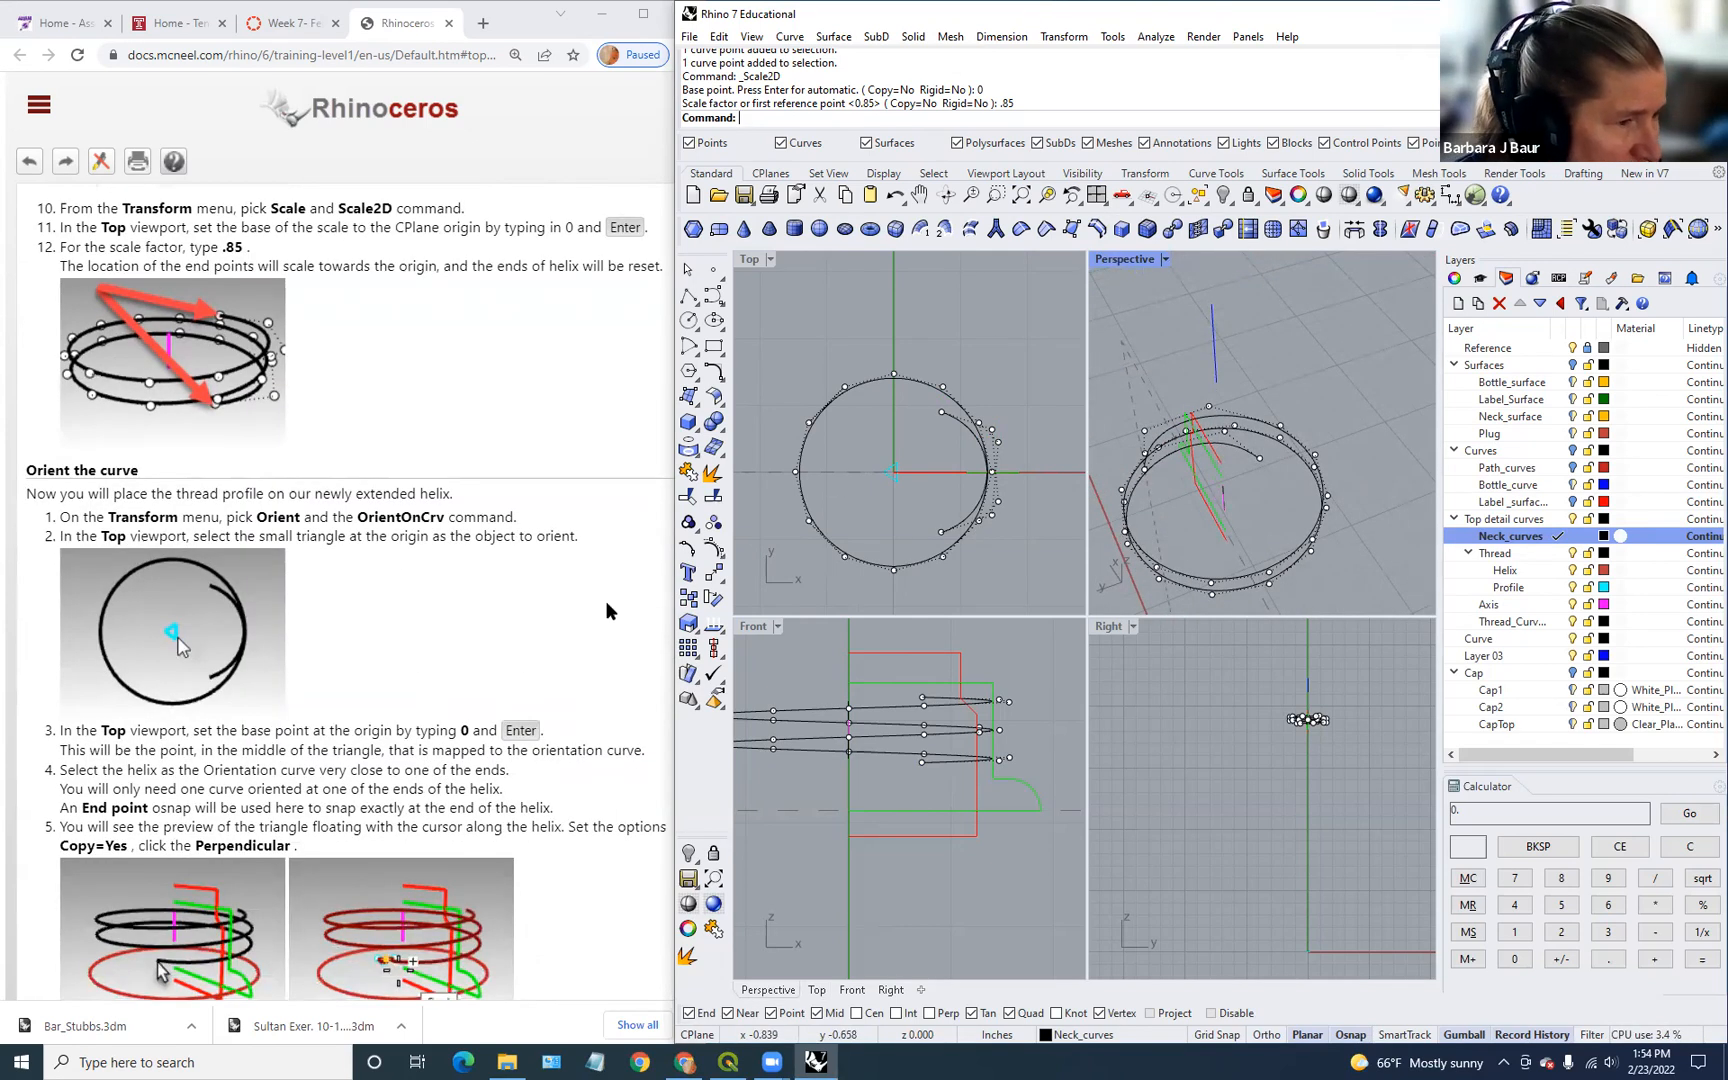
{"action": "left_click", "coordinate": [899, 475]}
{"action": "scroll", "coordinate": [897, 476], "scroll_direction": "up", "scroll_amount": 2}
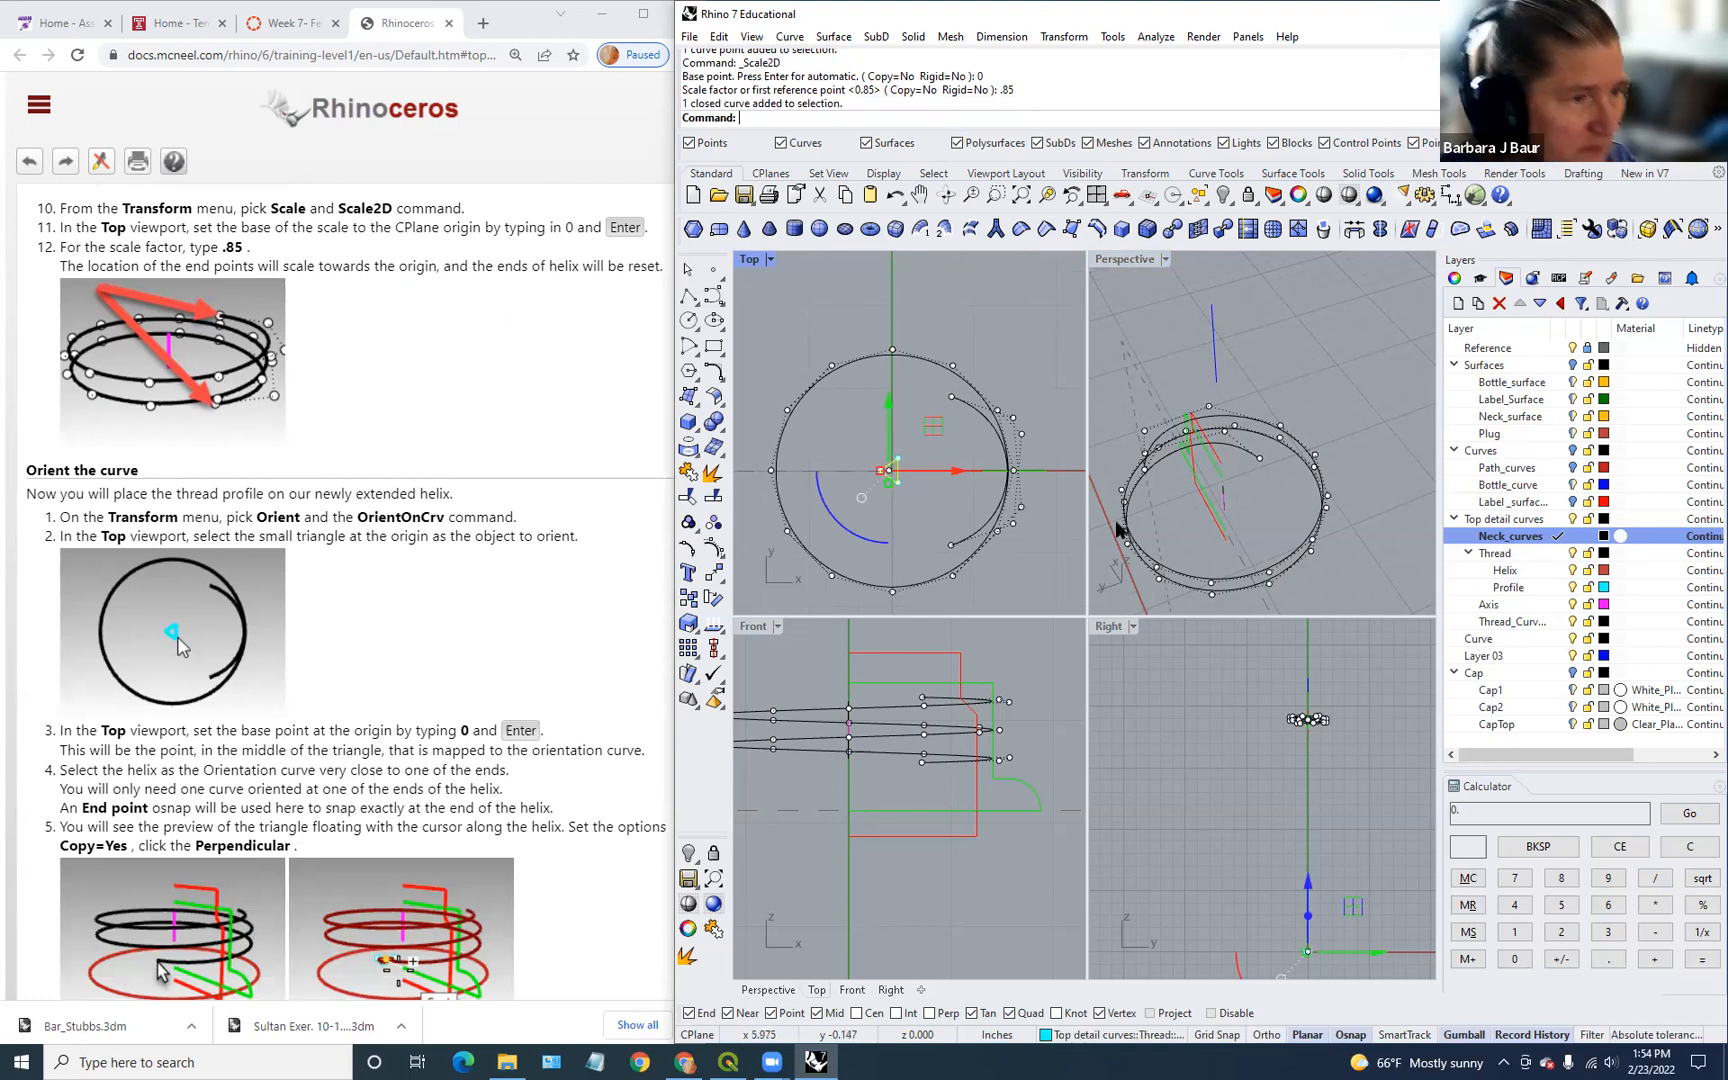
Step: OrientOnCrv the triangle from base 0 onto the helix end, Perpendicular
{"action": "type", "text": "OrientOnCrv"}
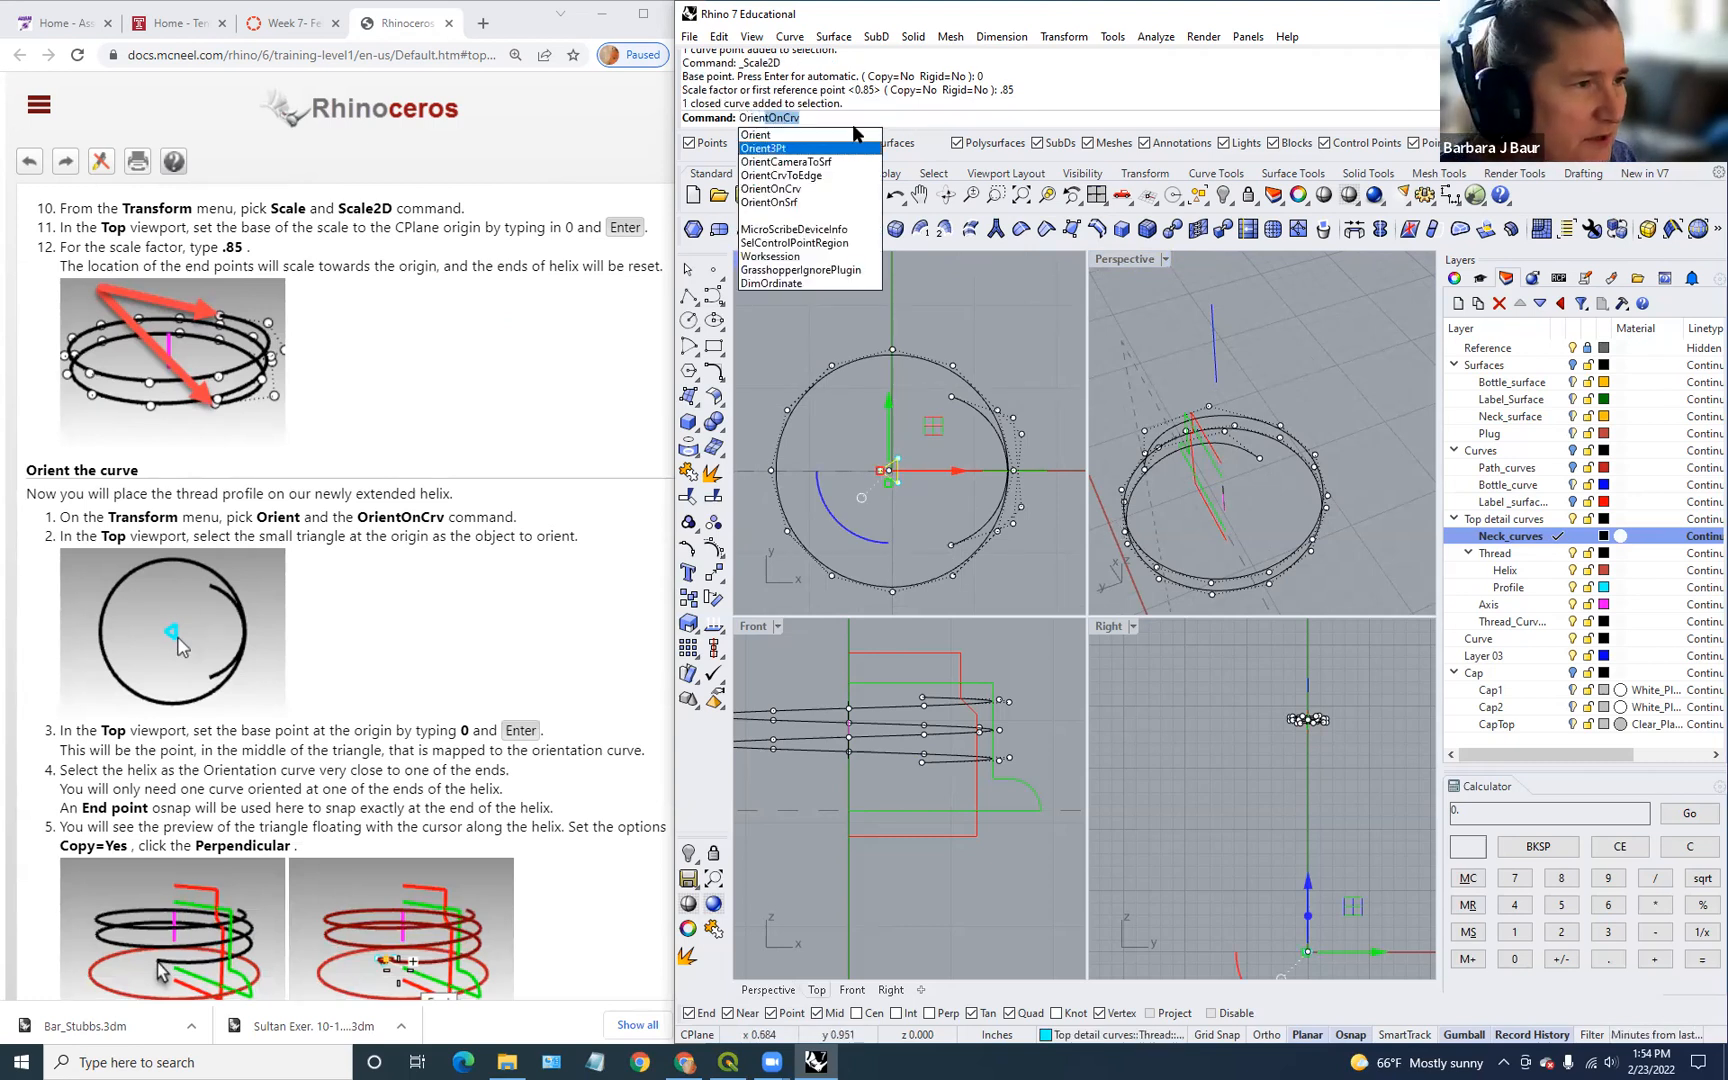
{"action": "left_click", "coordinate": [797, 190]}
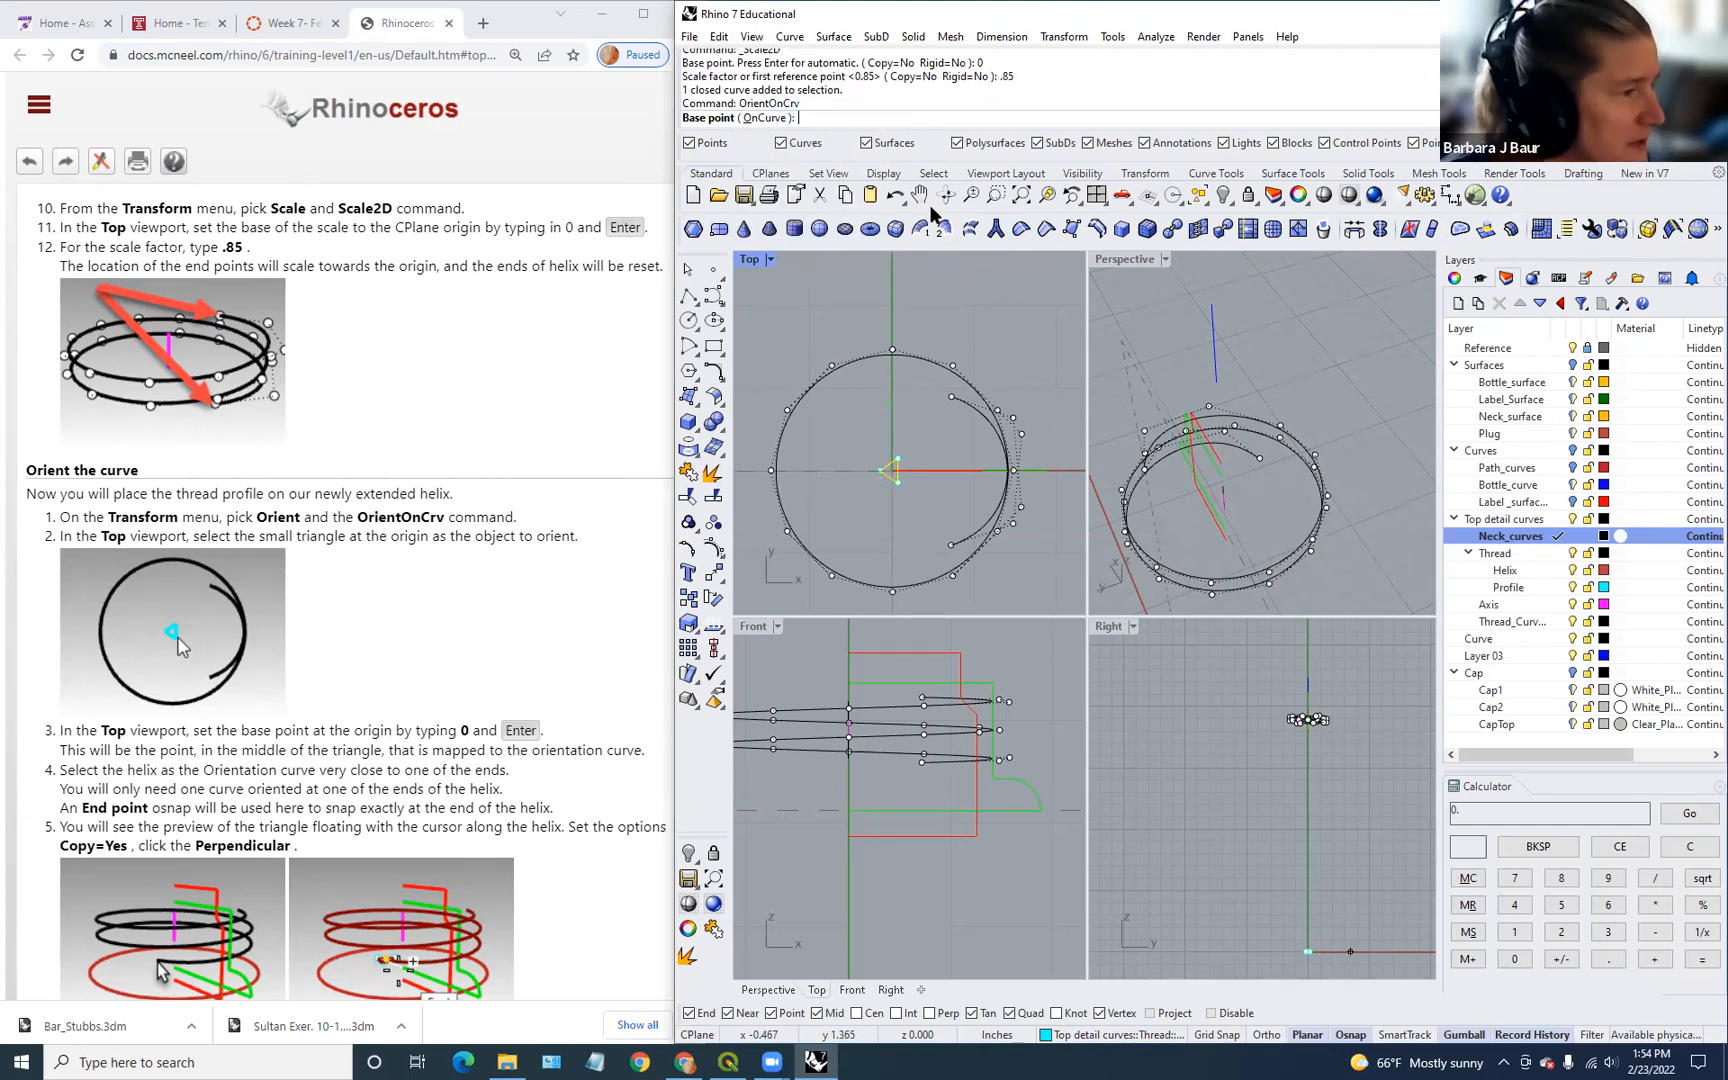
{"action": "scroll", "coordinate": [948, 812], "scroll_direction": "down", "scroll_amount": 15}
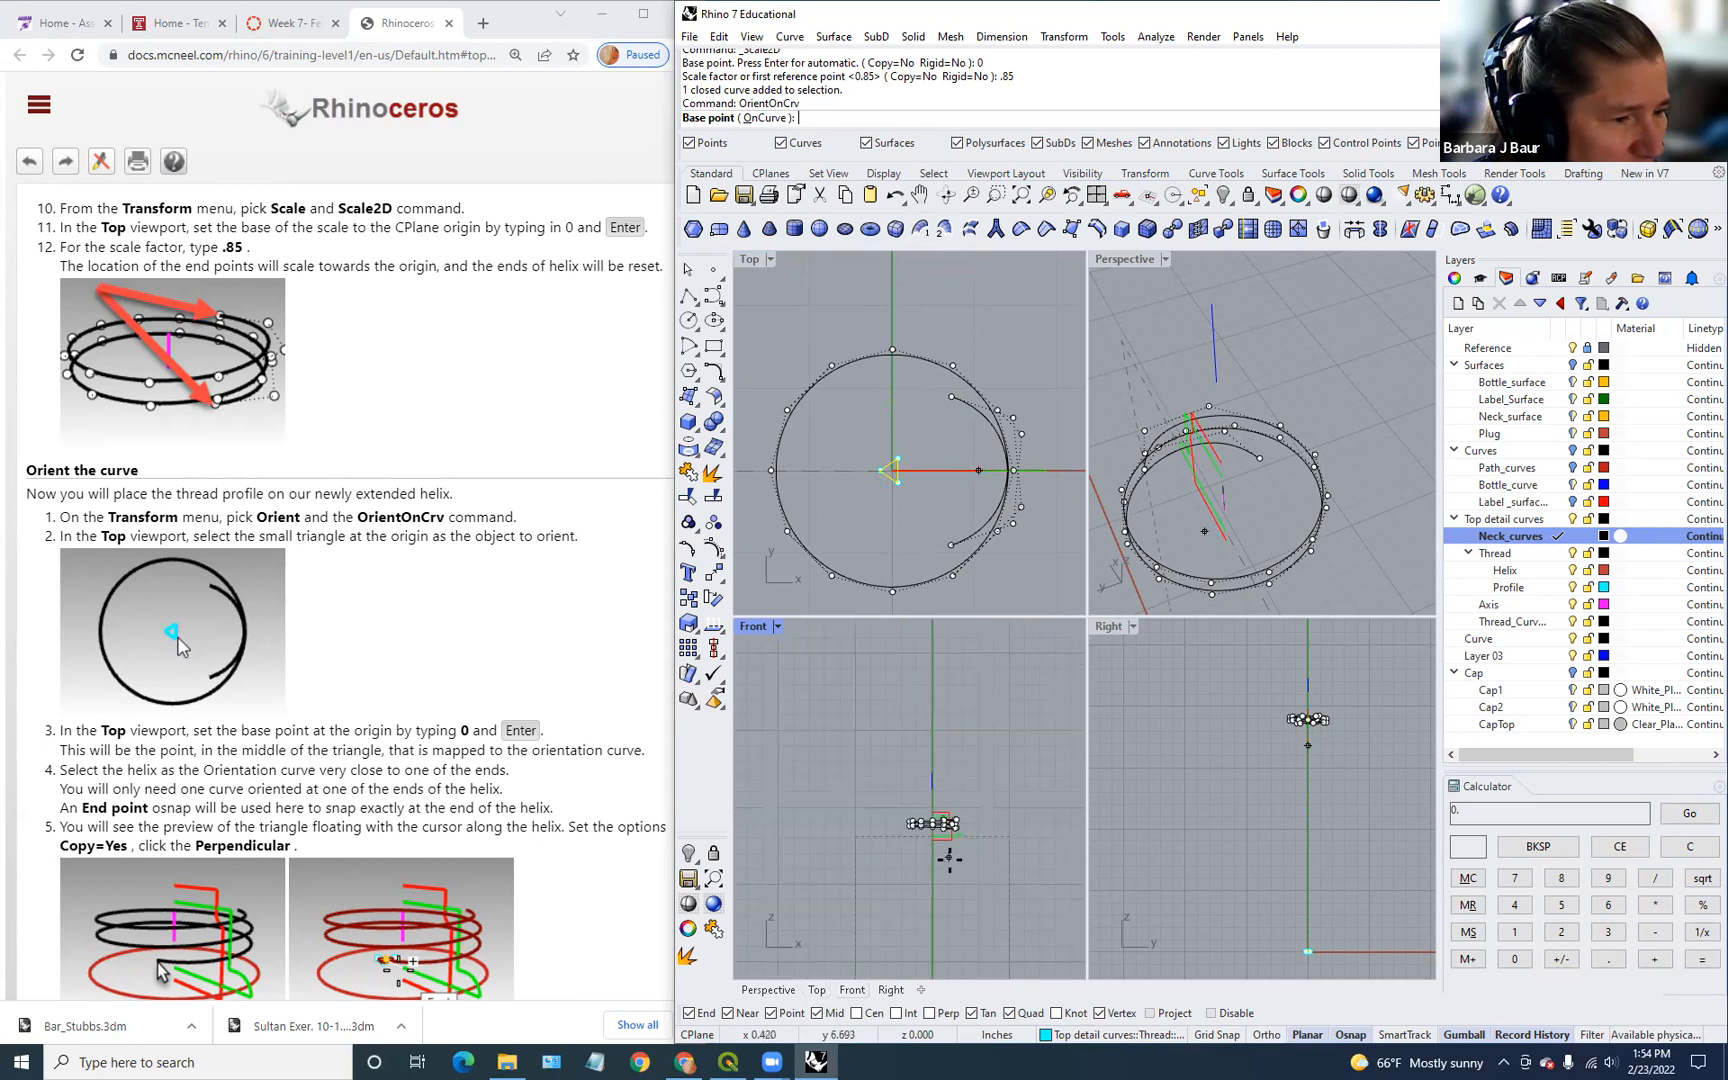
{"action": "right_click_drag", "start_coordinate": [946, 866], "coordinate": [935, 718]}
{"action": "scroll", "coordinate": [1000, 740], "scroll_direction": "down", "scroll_amount": 3}
{"action": "scroll", "coordinate": [995, 760], "scroll_direction": "down", "scroll_amount": 2}
{"action": "scroll", "coordinate": [925, 541], "scroll_direction": "down", "scroll_amount": 3}
{"action": "scroll", "coordinate": [925, 541], "scroll_direction": "down", "scroll_amount": 3}
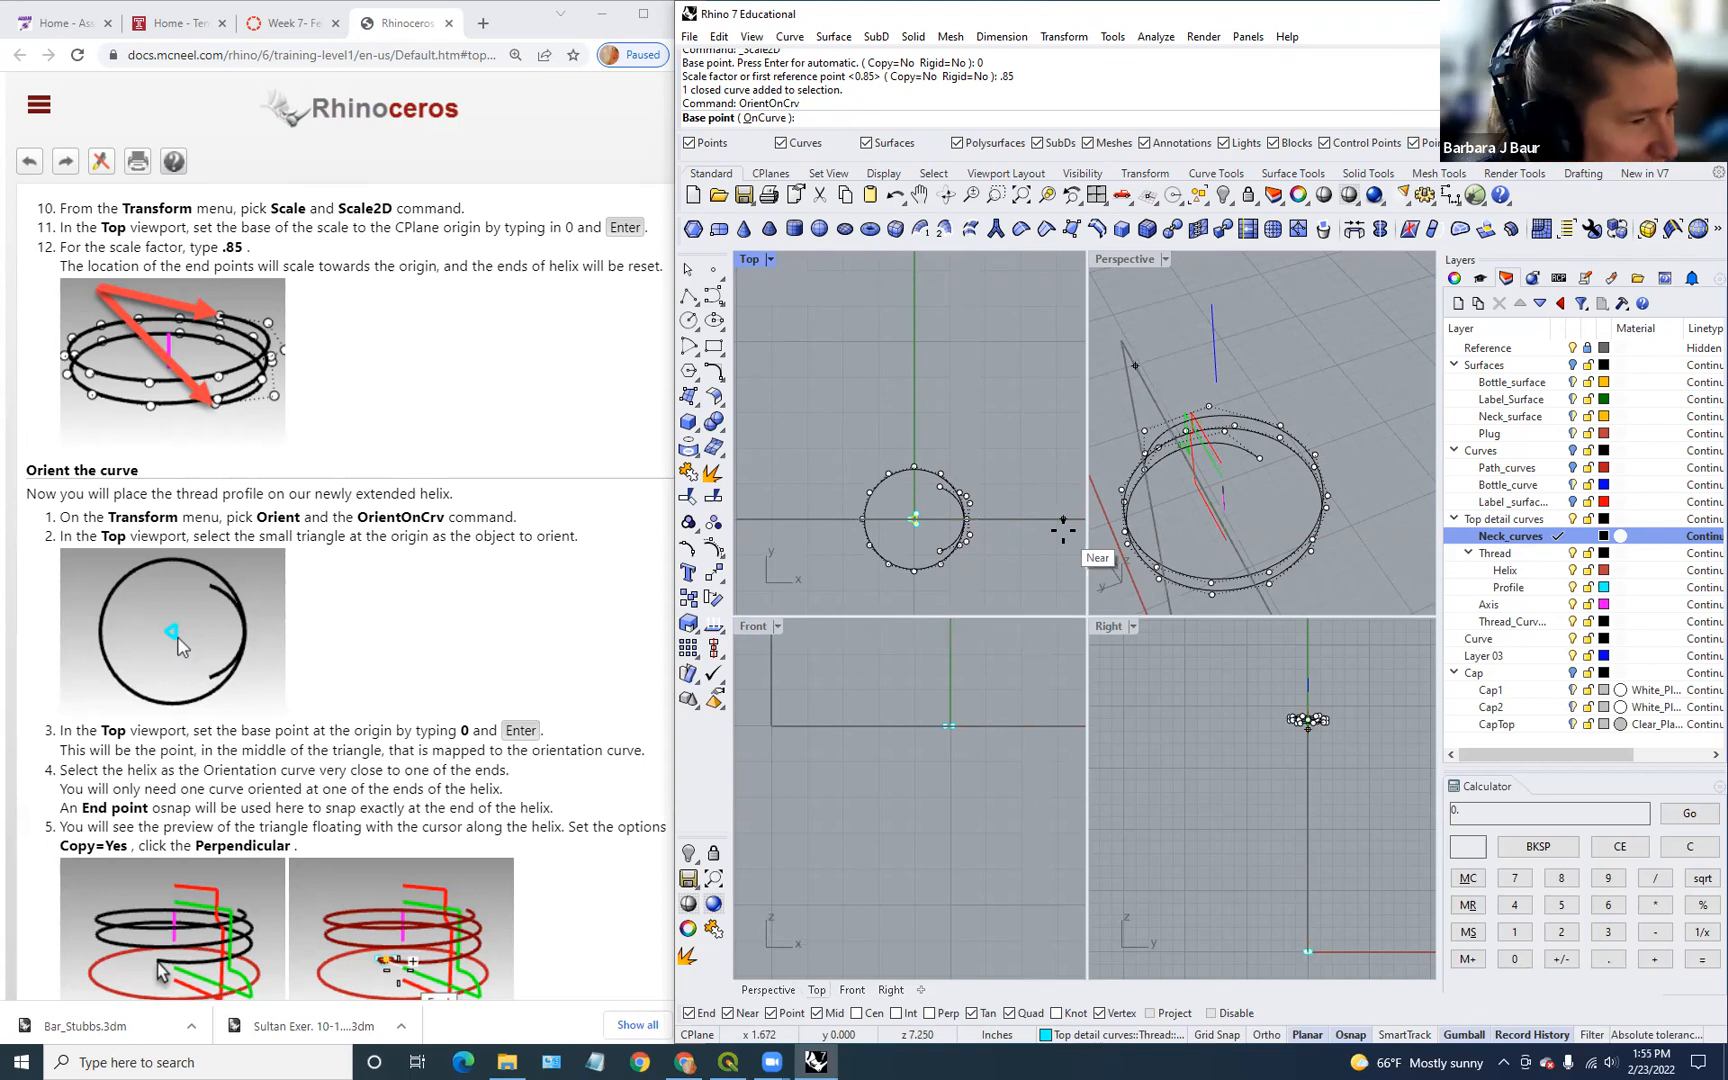
{"action": "type", "text": "0"}
{"action": "key", "text": "Return"}
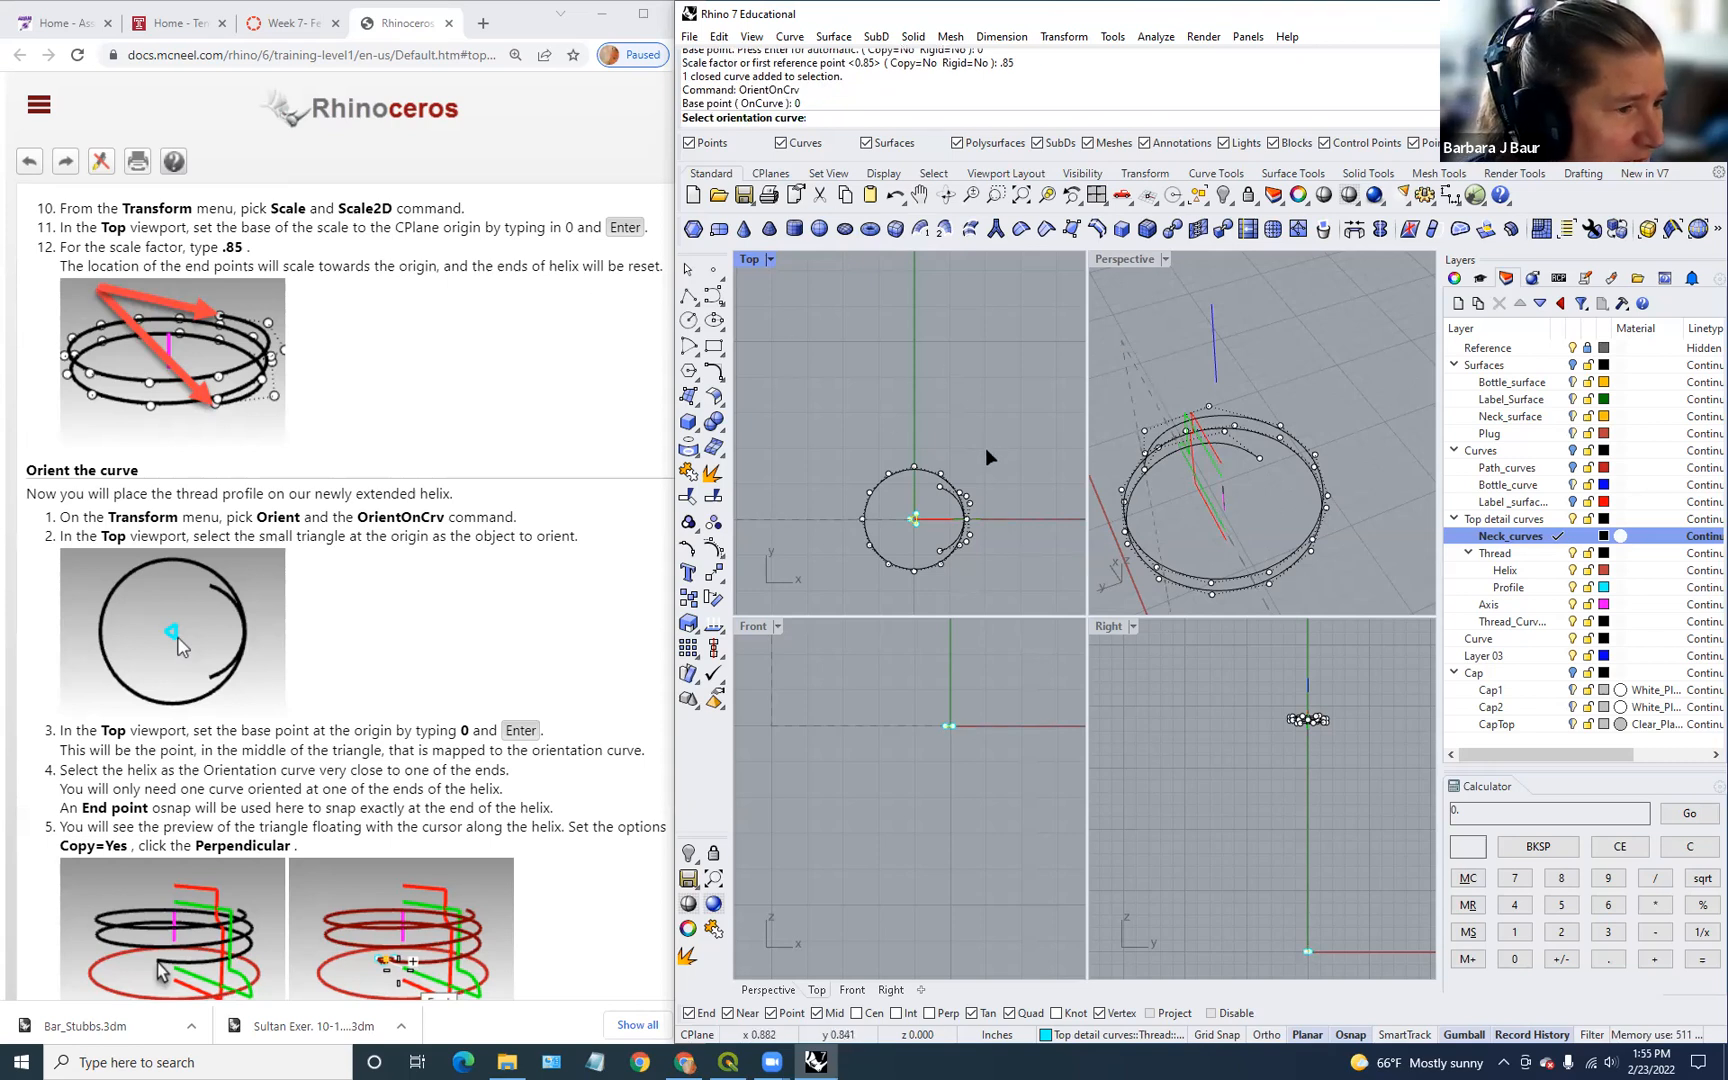
{"action": "scroll", "coordinate": [955, 553], "scroll_direction": "up", "scroll_amount": 3}
{"action": "left_click", "coordinate": [935, 550]}
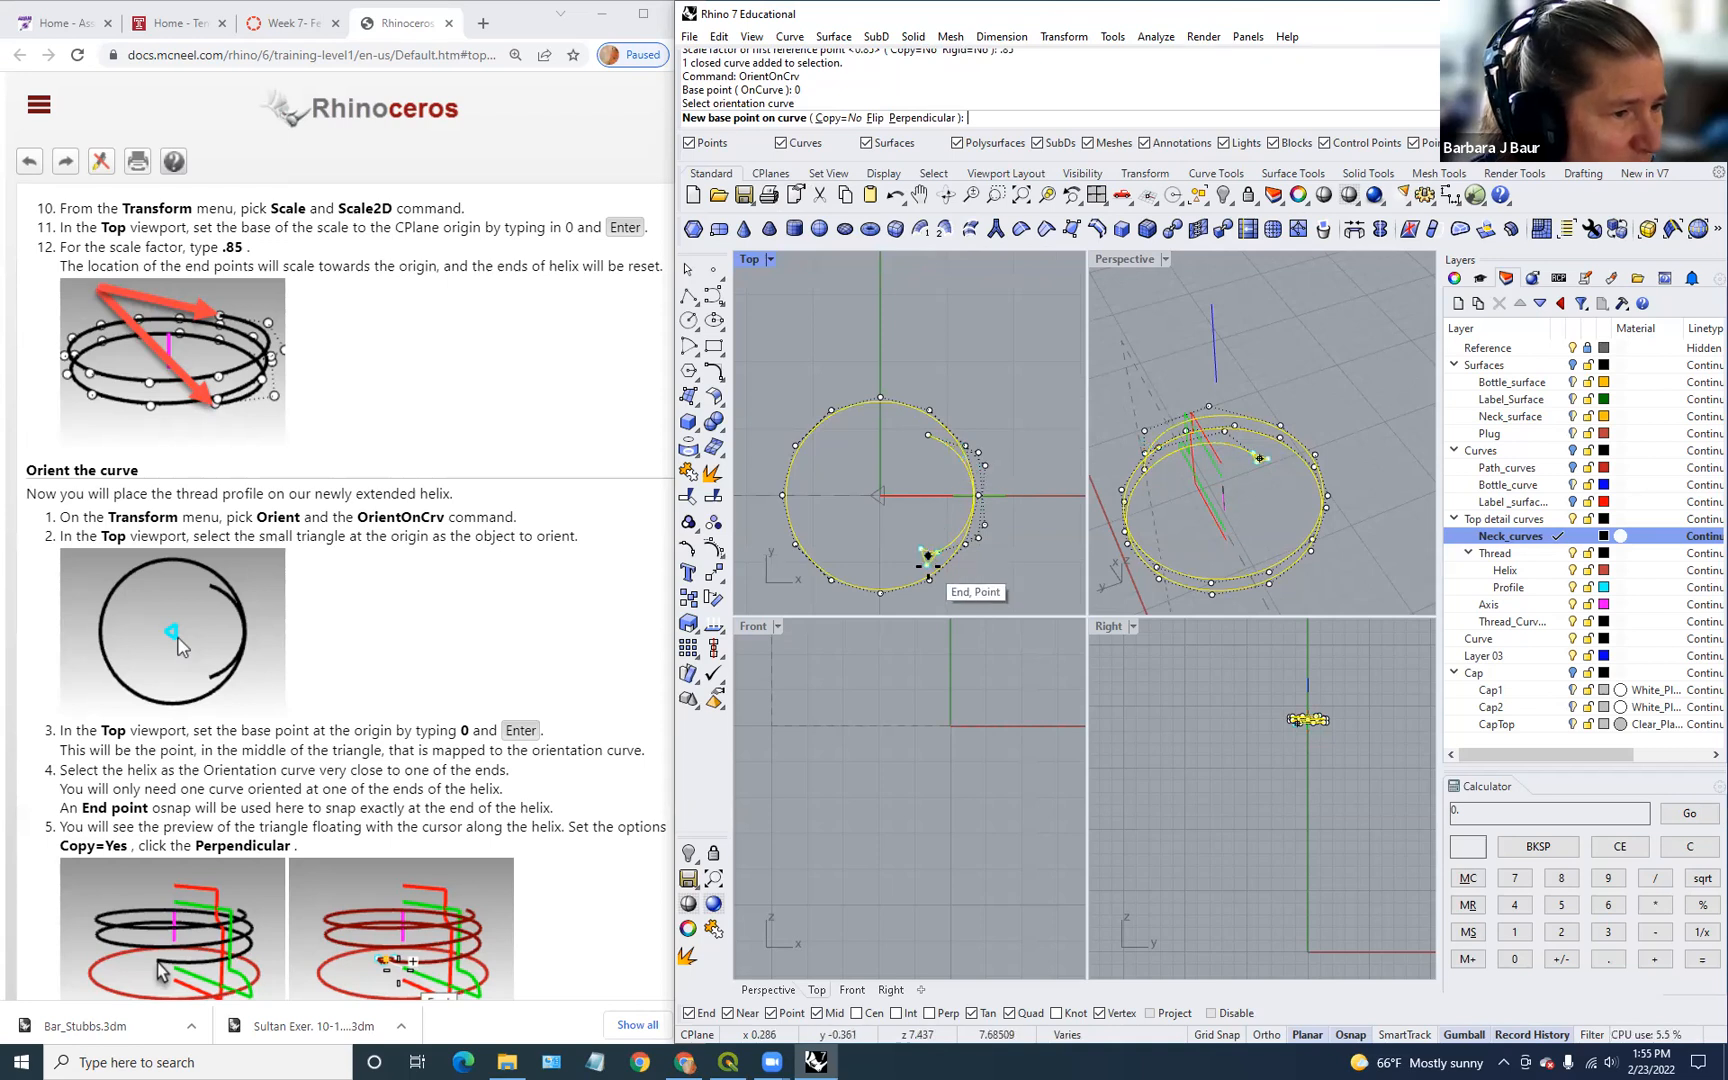
{"action": "left_click", "coordinate": [921, 119]}
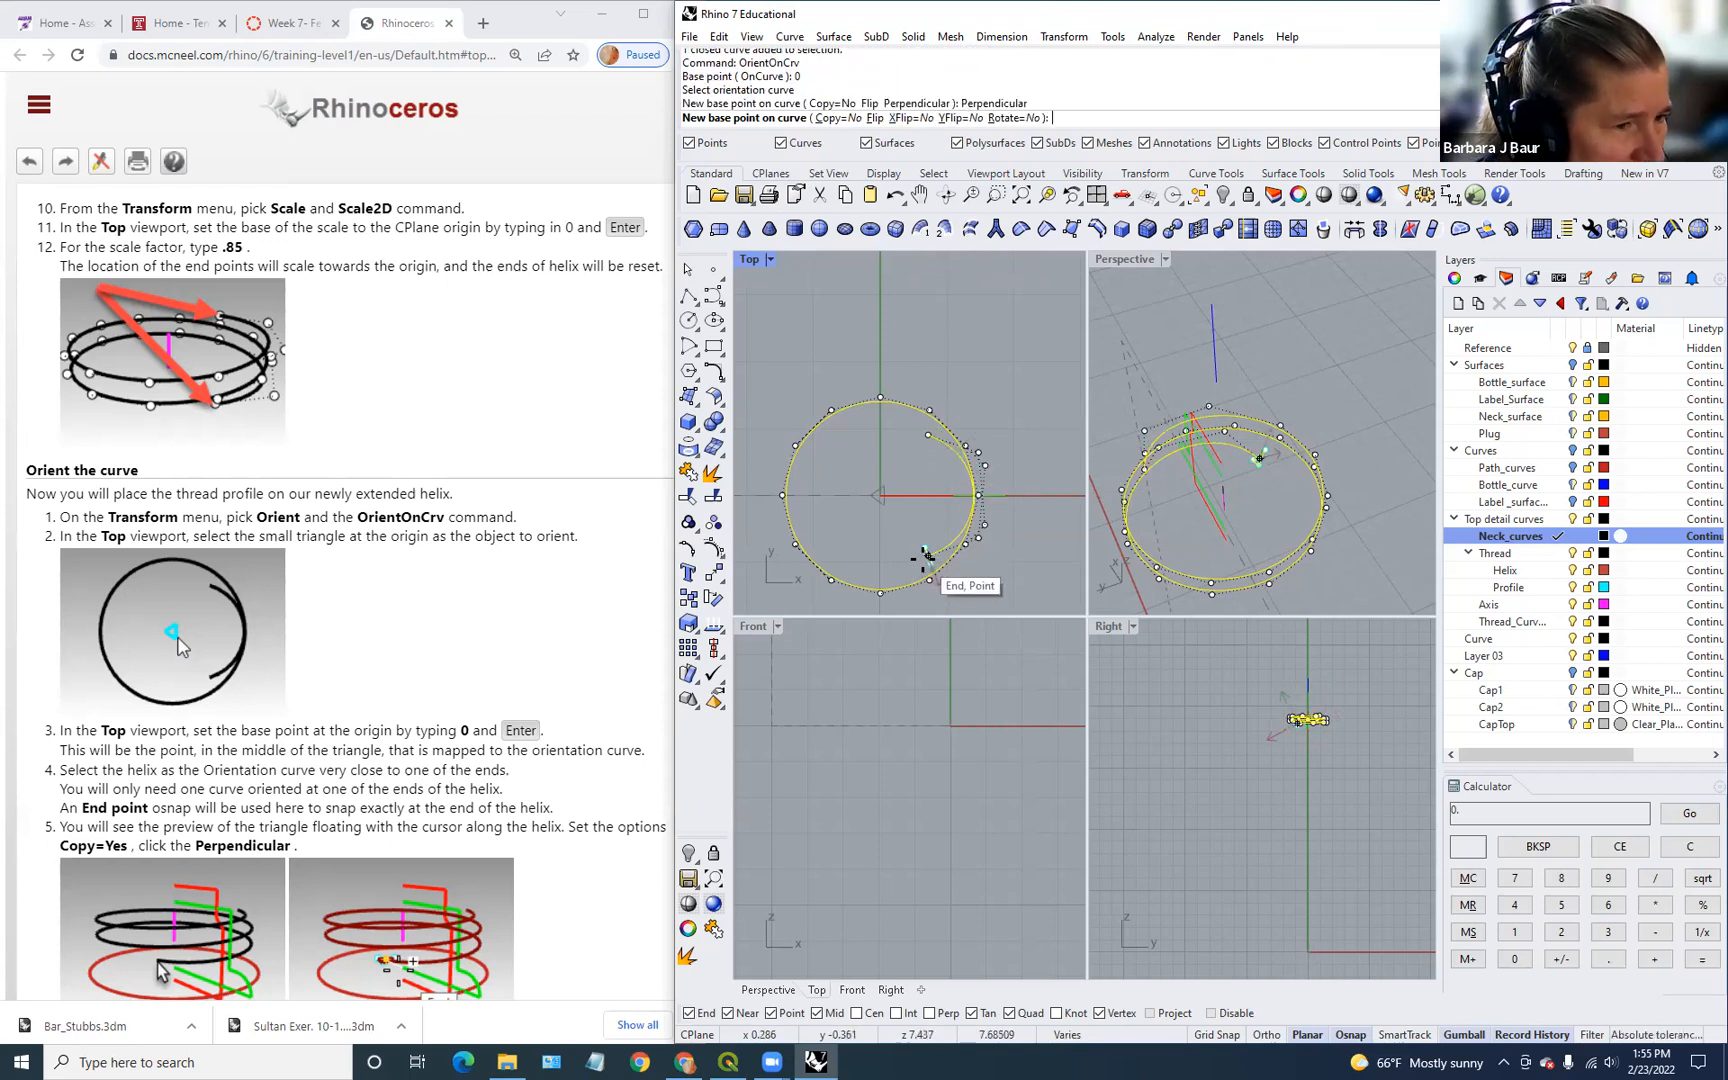
{"action": "left_click", "coordinate": [925, 557]}
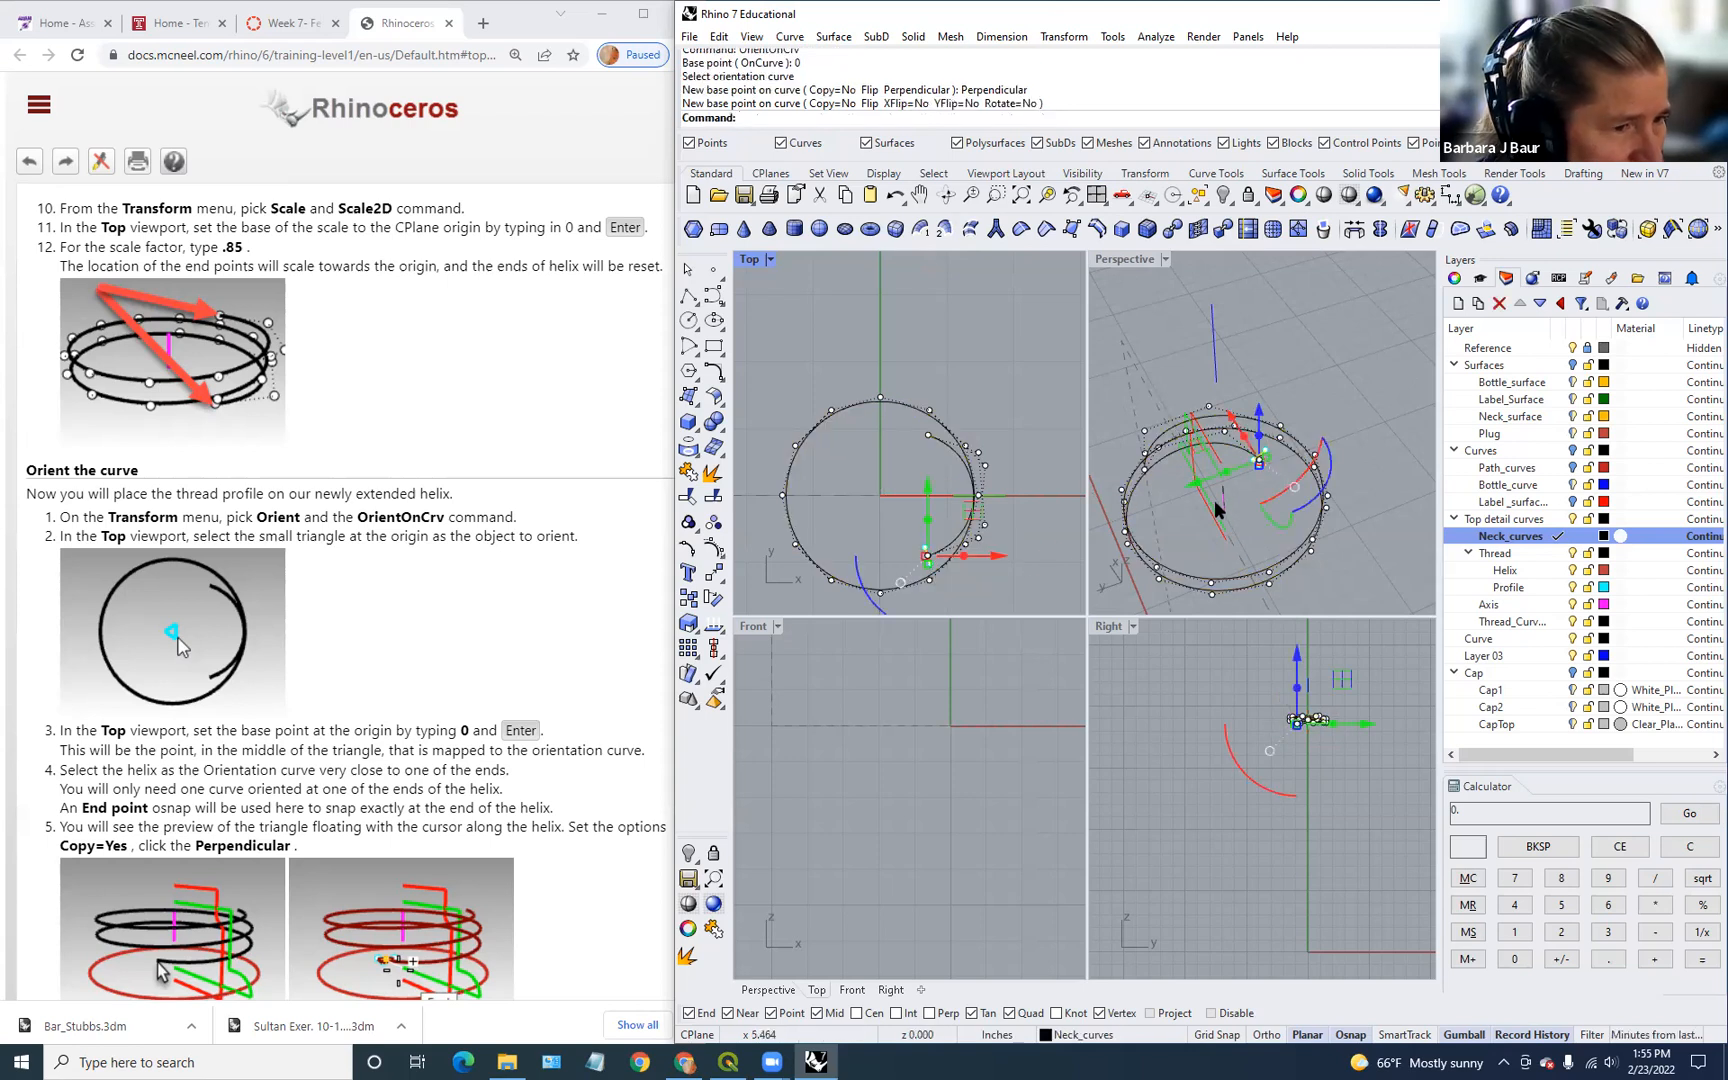
{"action": "left_click", "coordinate": [1272, 473]}
{"action": "scroll", "coordinate": [1277, 485], "scroll_direction": "up", "scroll_amount": 10}
{"action": "right_click_drag", "start_coordinate": [1257, 575], "coordinate": [1253, 583]}
{"action": "scroll", "coordinate": [1219, 438], "scroll_direction": "down", "scroll_amount": 10}
{"action": "scroll", "coordinate": [1216, 435], "scroll_direction": "down", "scroll_amount": 3}
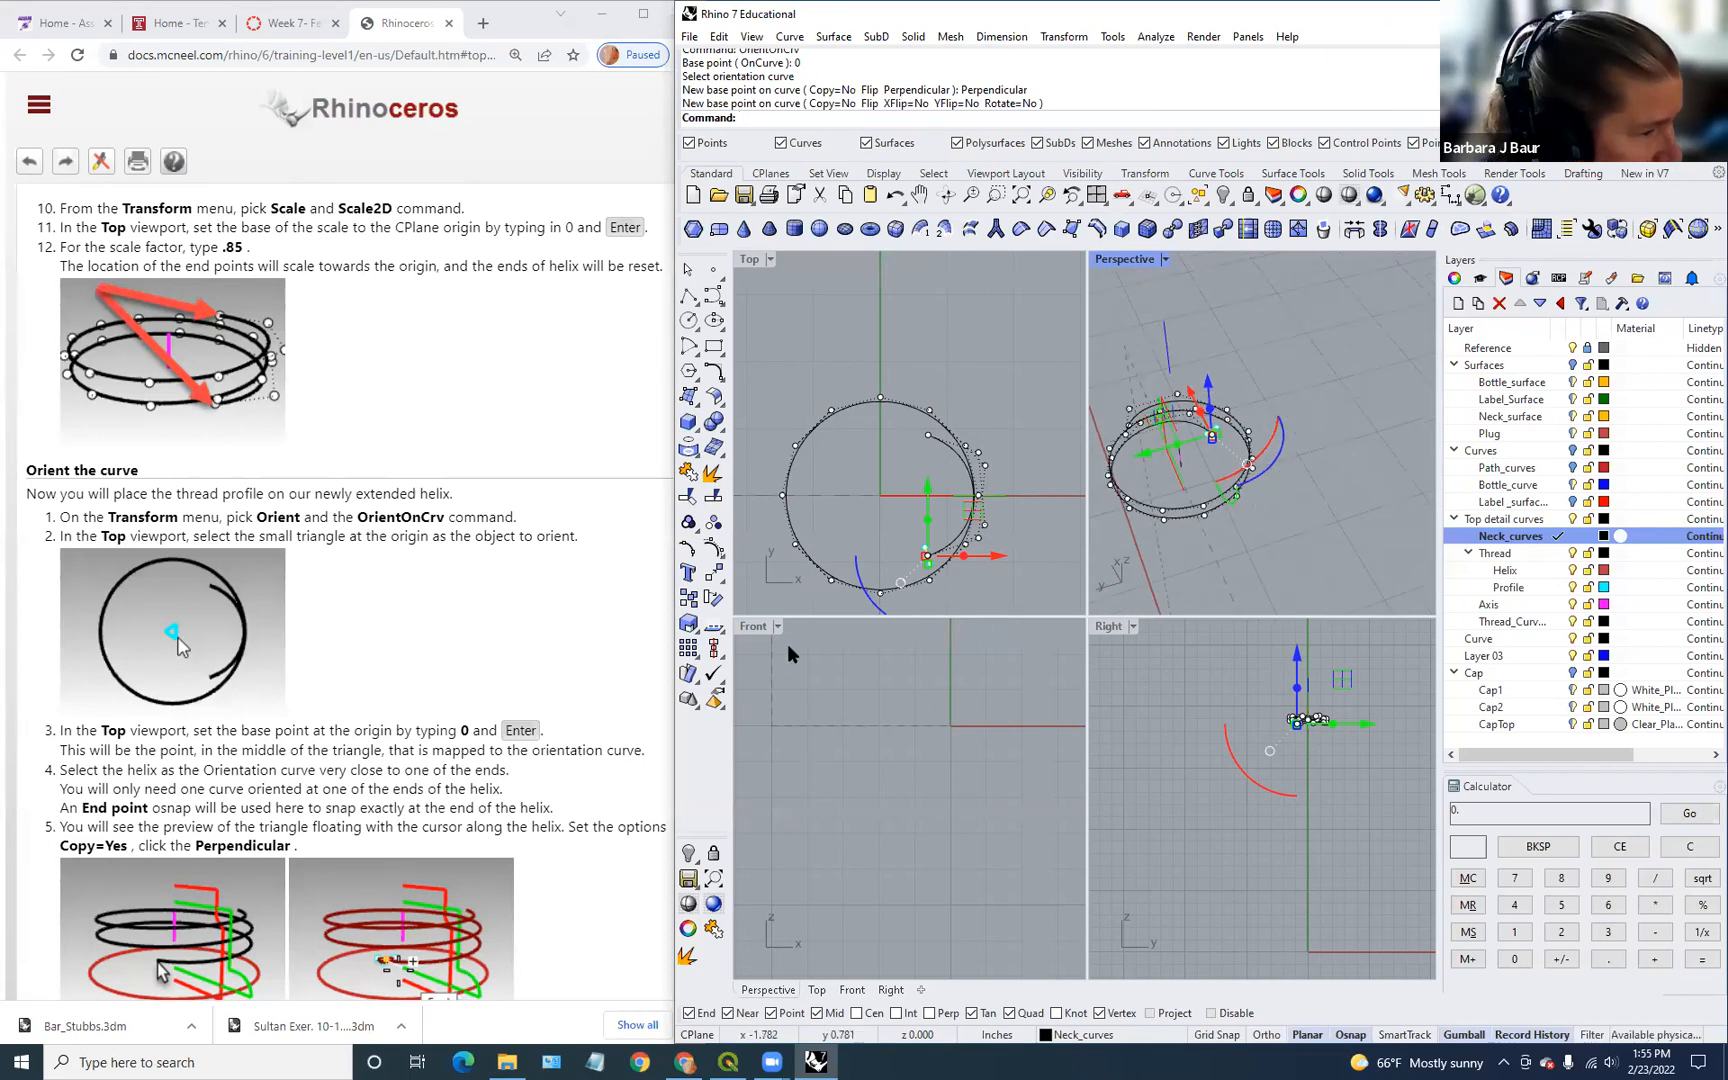
{"action": "scroll", "coordinate": [653, 725], "scroll_direction": "down", "scroll_amount": 3}
{"action": "scroll", "coordinate": [540, 753], "scroll_direction": "down", "scroll_amount": 1}
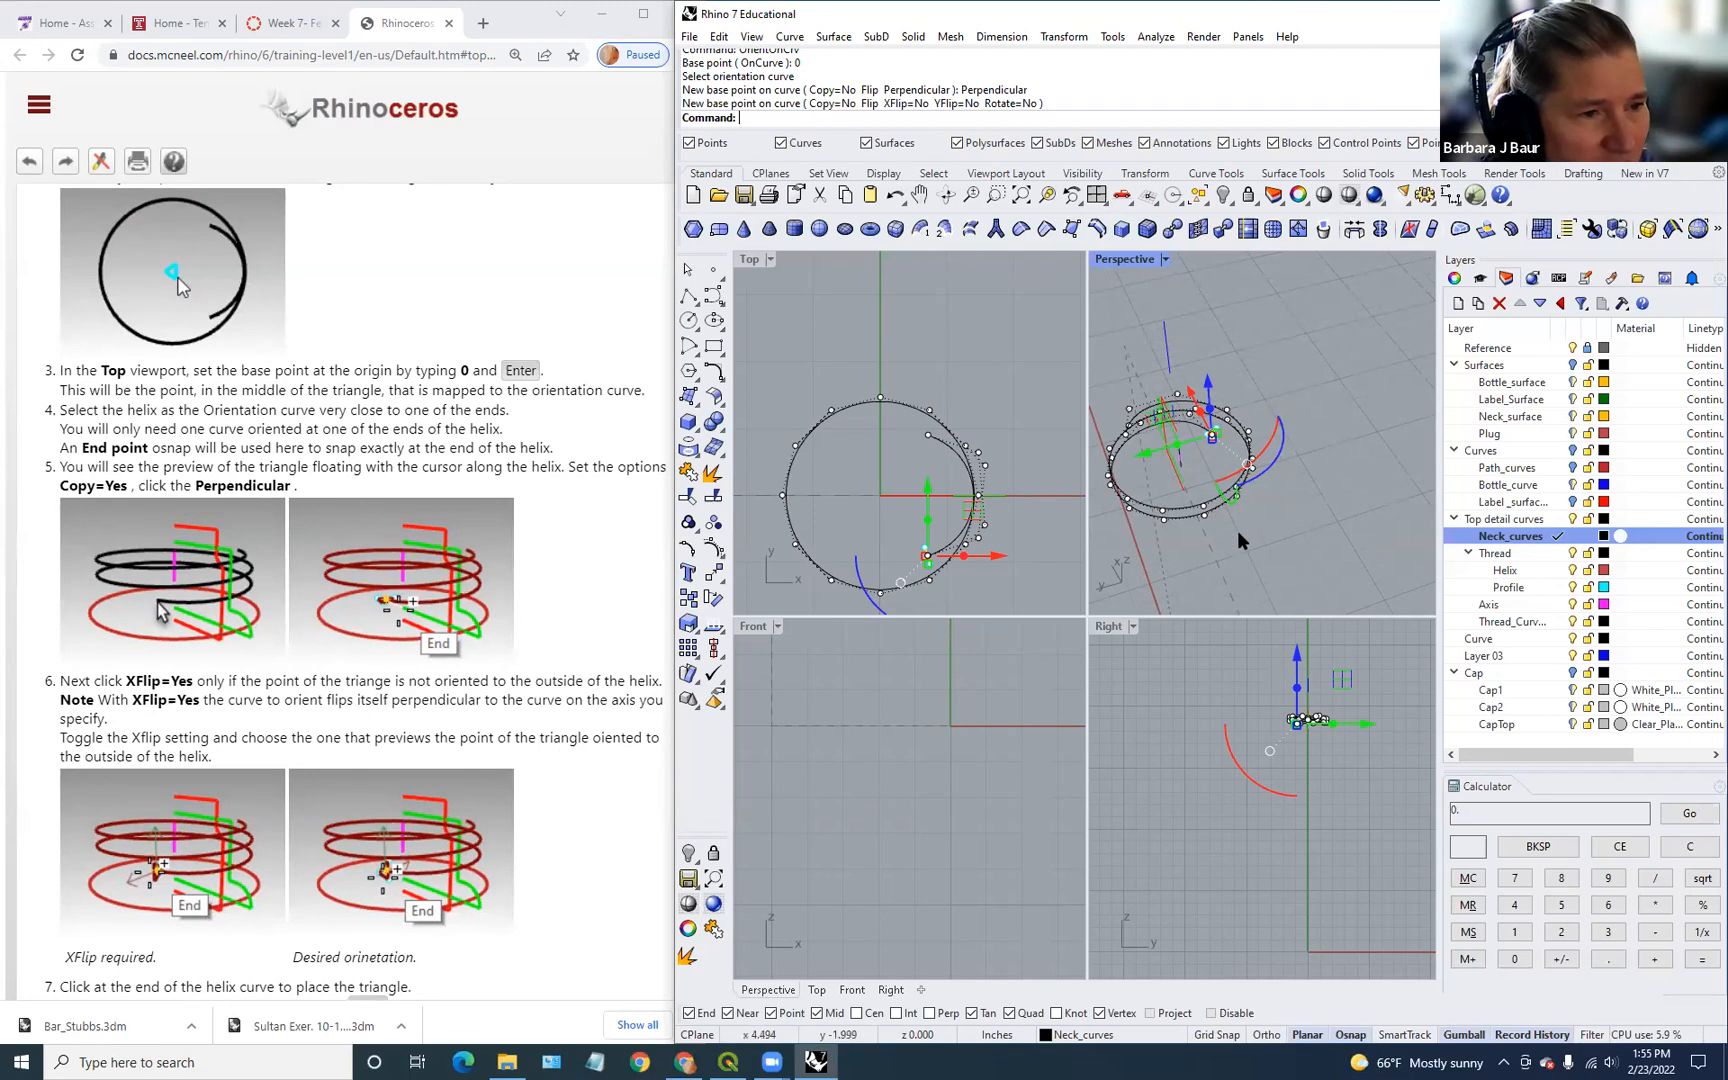
{"action": "scroll", "coordinate": [1228, 463], "scroll_direction": "up", "scroll_amount": 5}
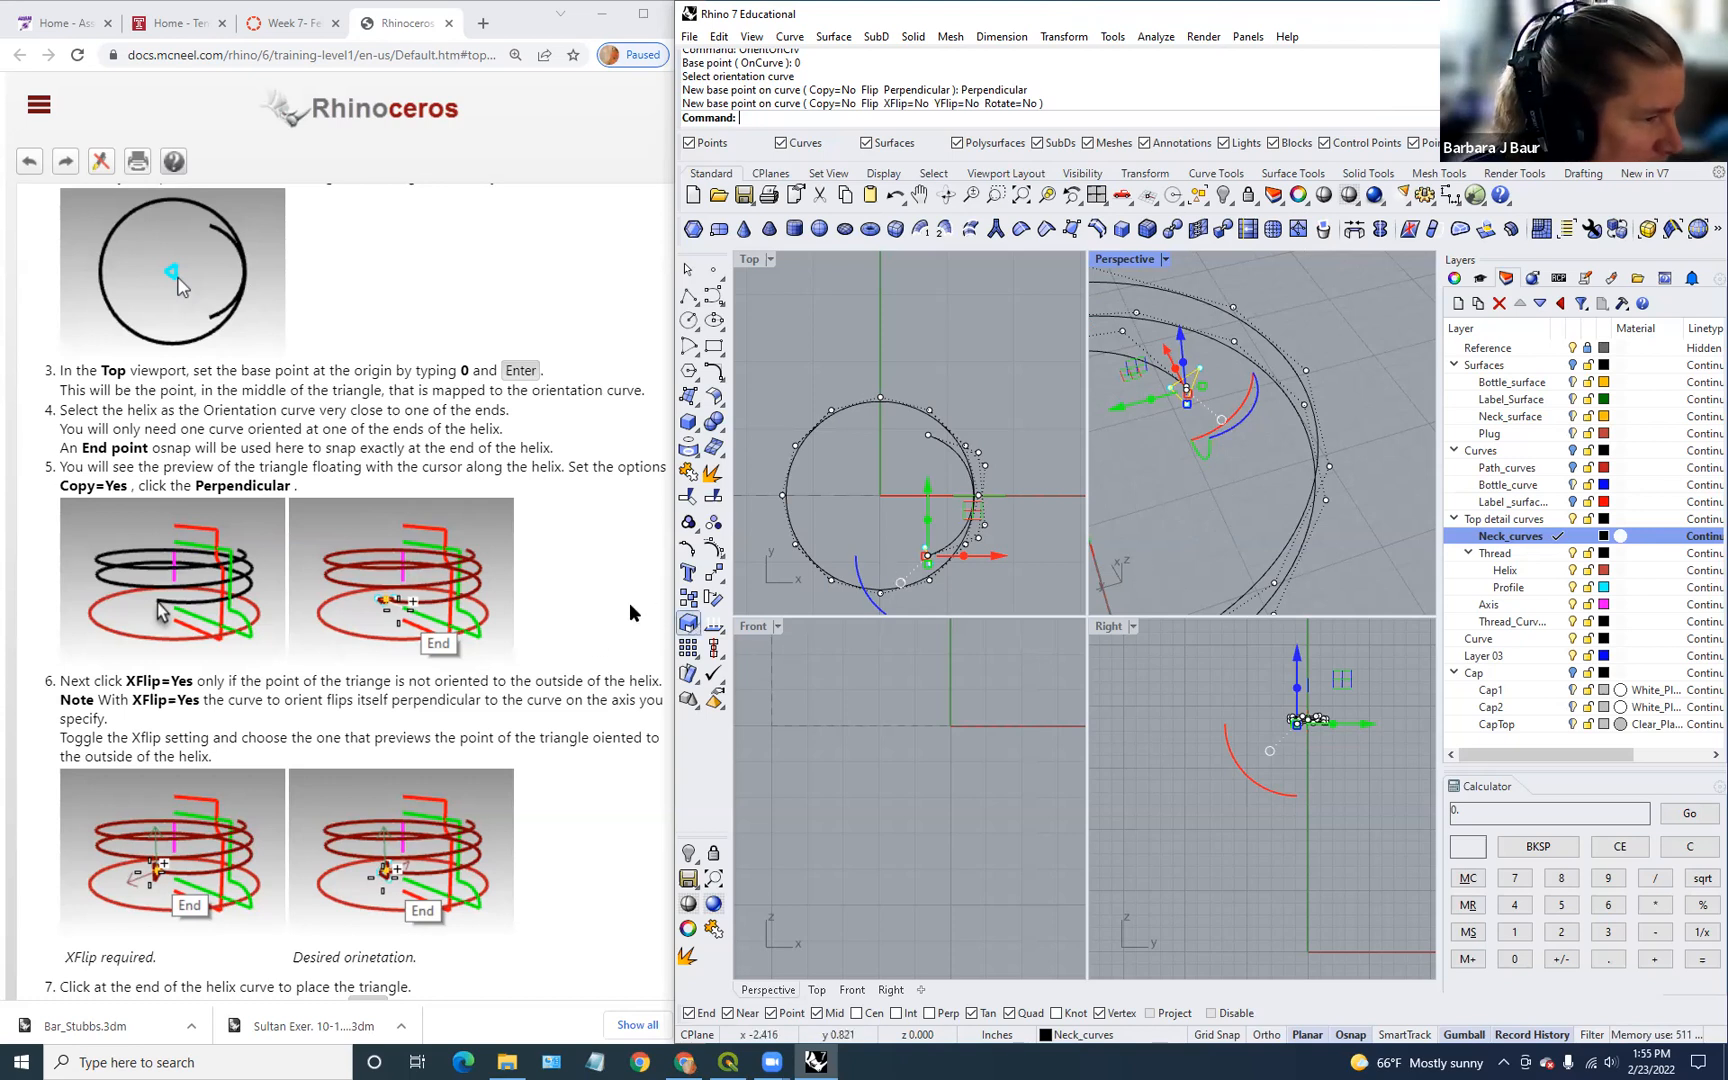
{"action": "scroll", "coordinate": [566, 597], "scroll_direction": "down", "scroll_amount": 1}
{"action": "scroll", "coordinate": [566, 597], "scroll_direction": "down", "scroll_amount": 3}
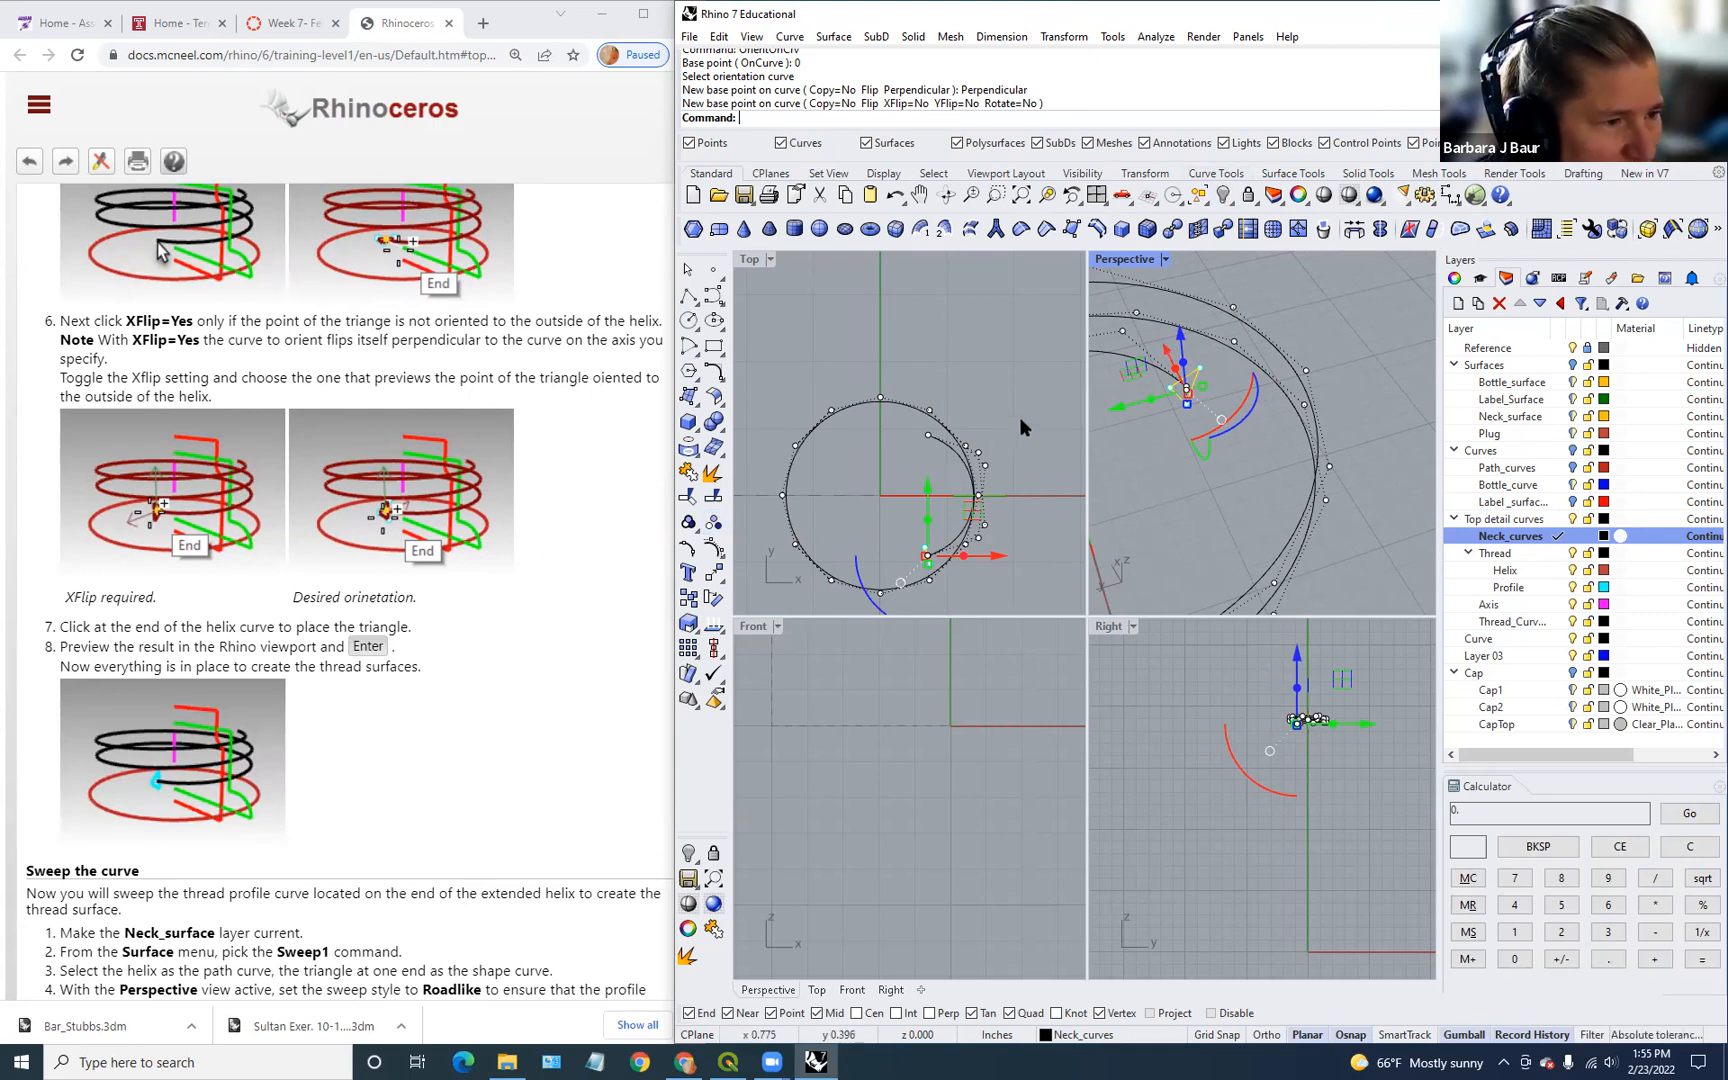
{"action": "left_click", "coordinate": [809, 464]}
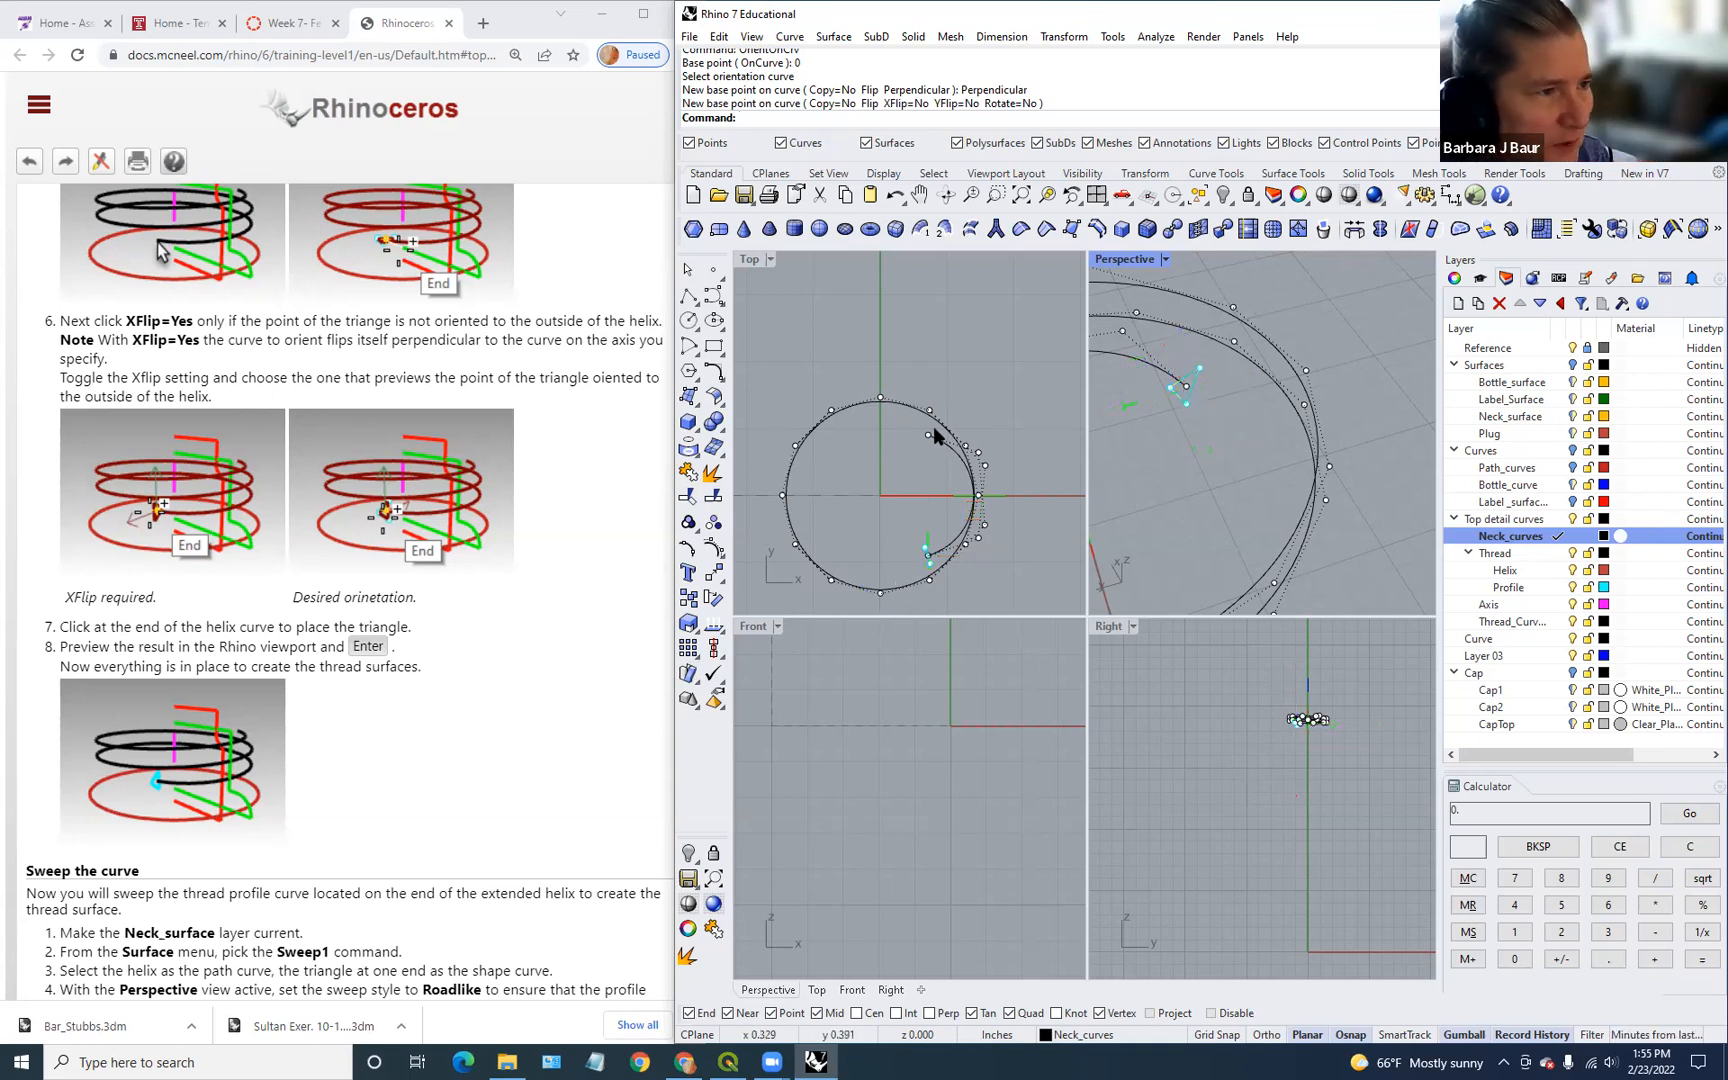
Step: Undo the placement and rerun OrientOnCrv from base 0 on the helix, Perpendicular
{"action": "key", "text": "ctrl+z"}
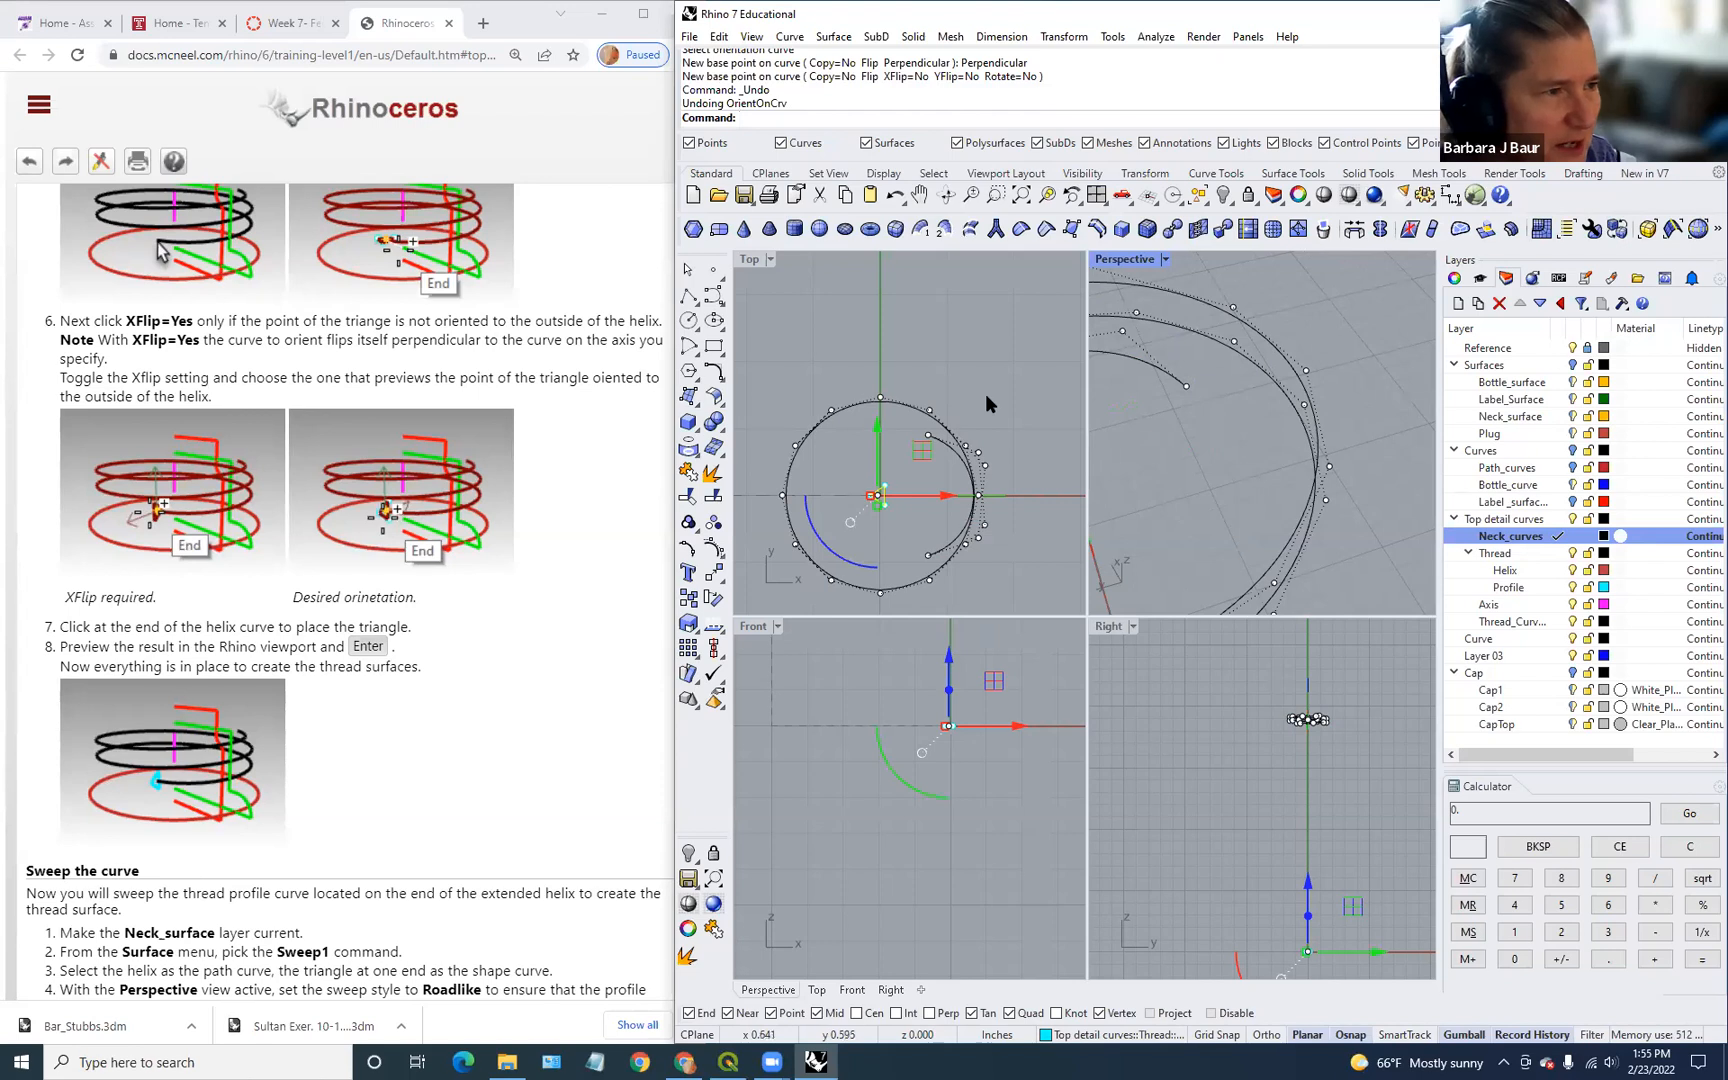
{"action": "right_click", "coordinate": [987, 395]}
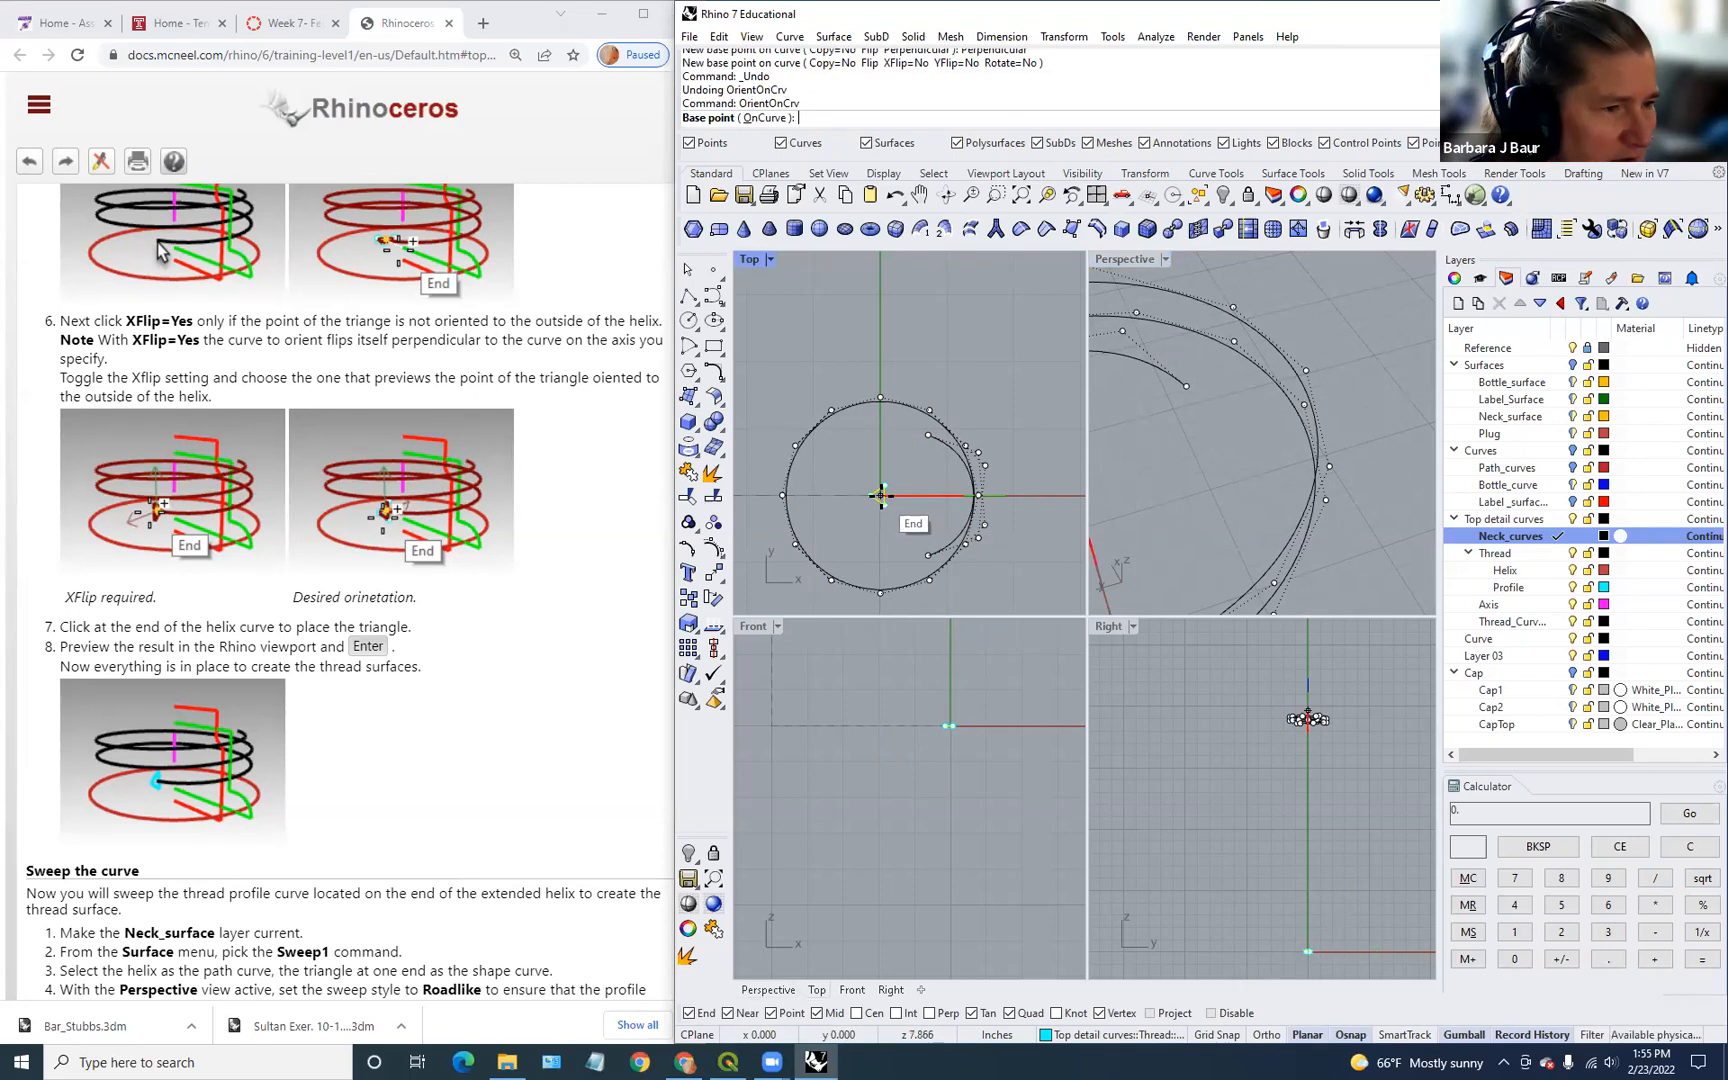
{"action": "type", "text": "0"}
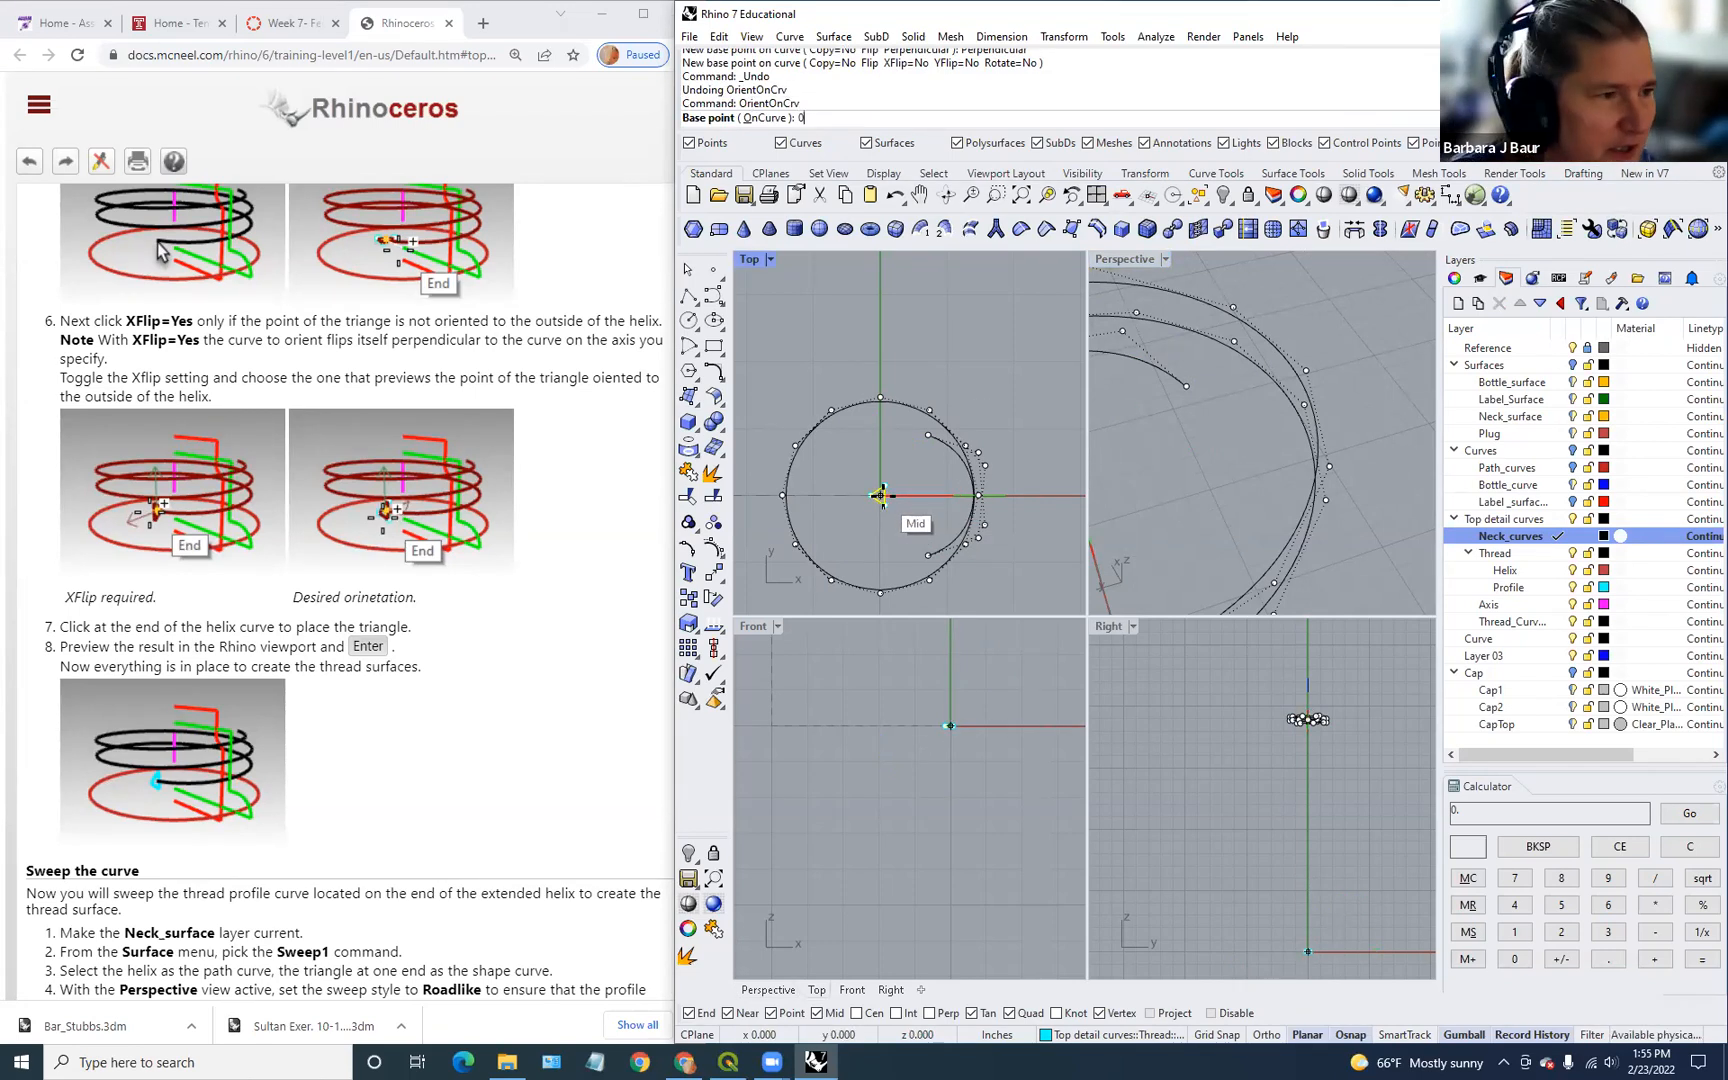
{"action": "key", "text": "Return"}
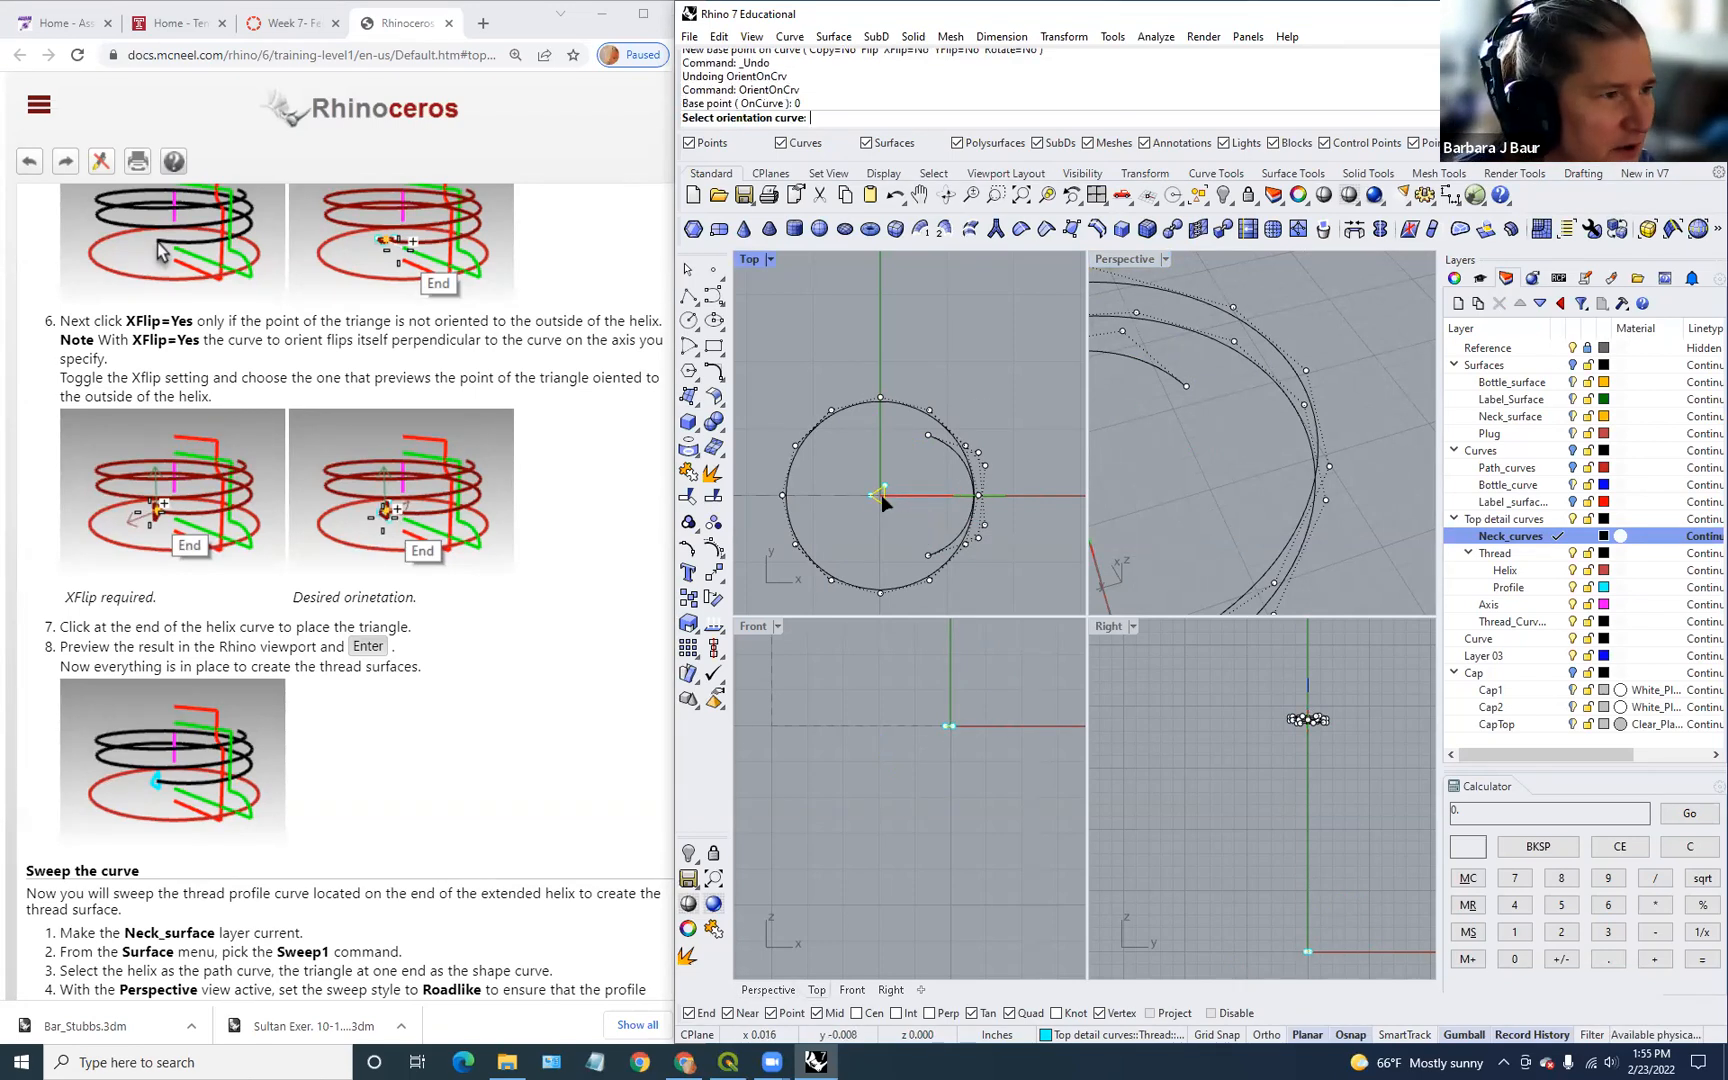
{"action": "left_click", "coordinate": [947, 563]}
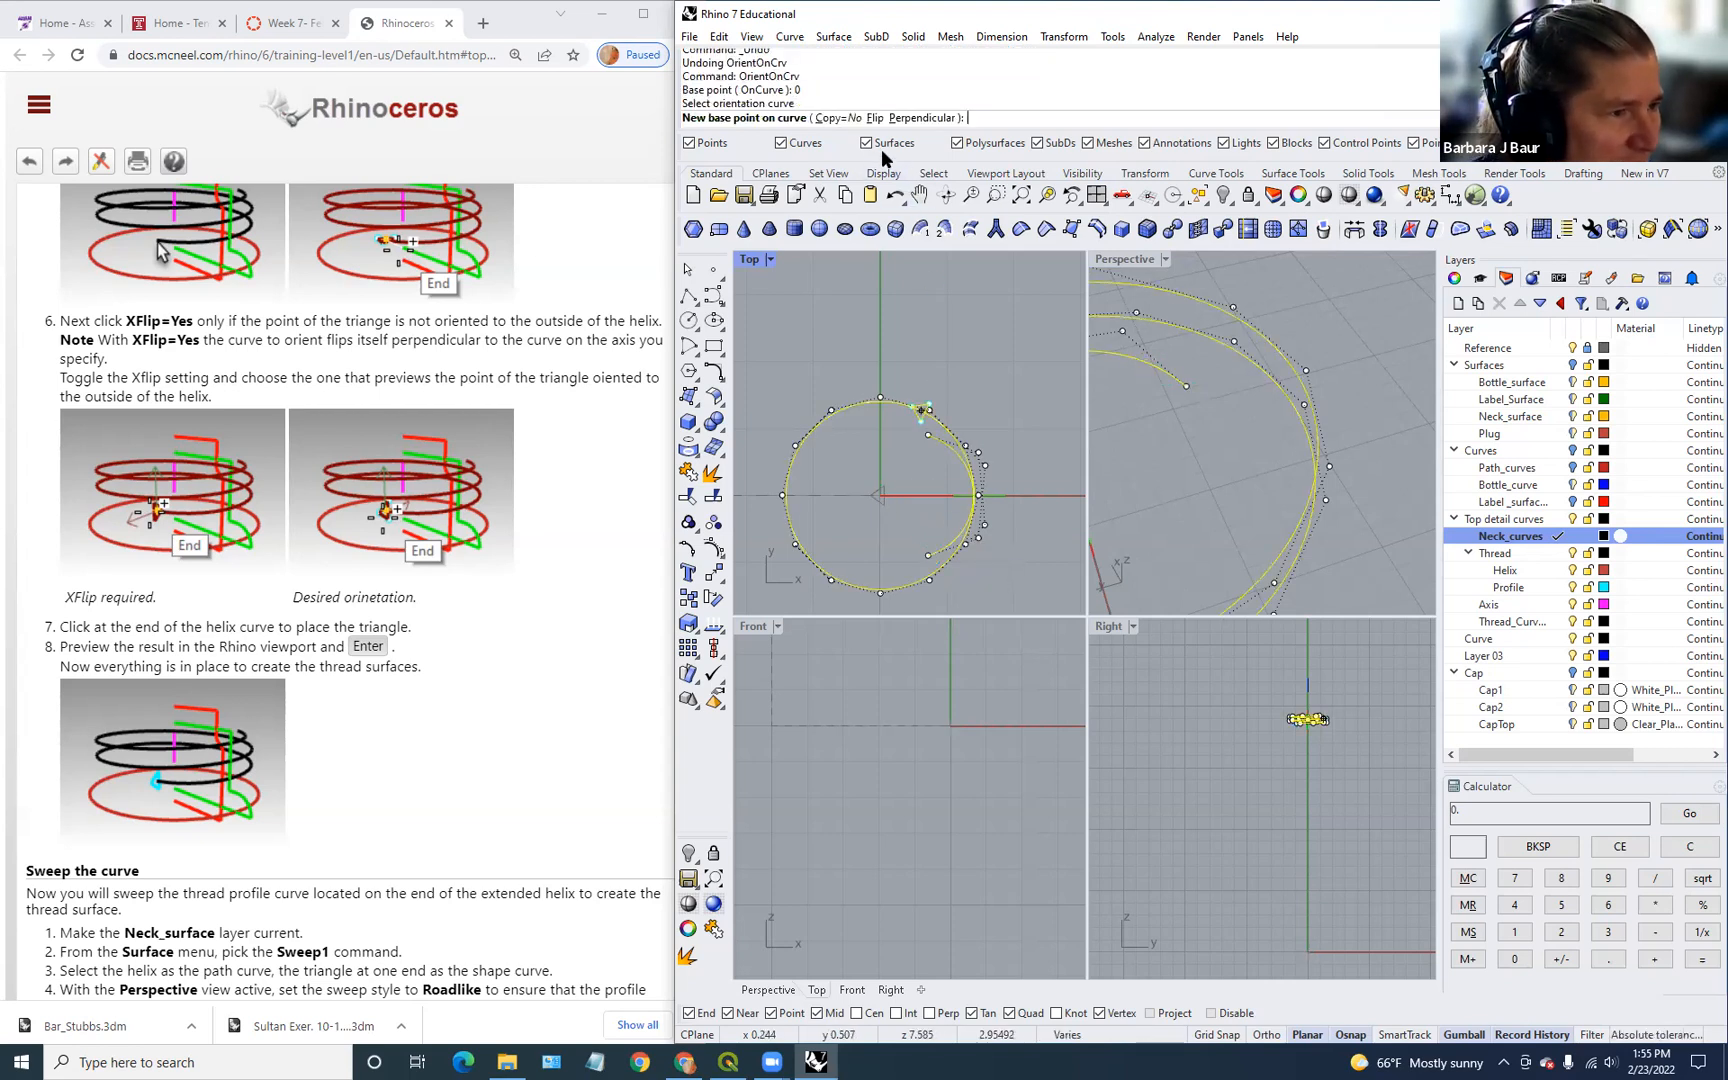
{"action": "left_click", "coordinate": [912, 119]}
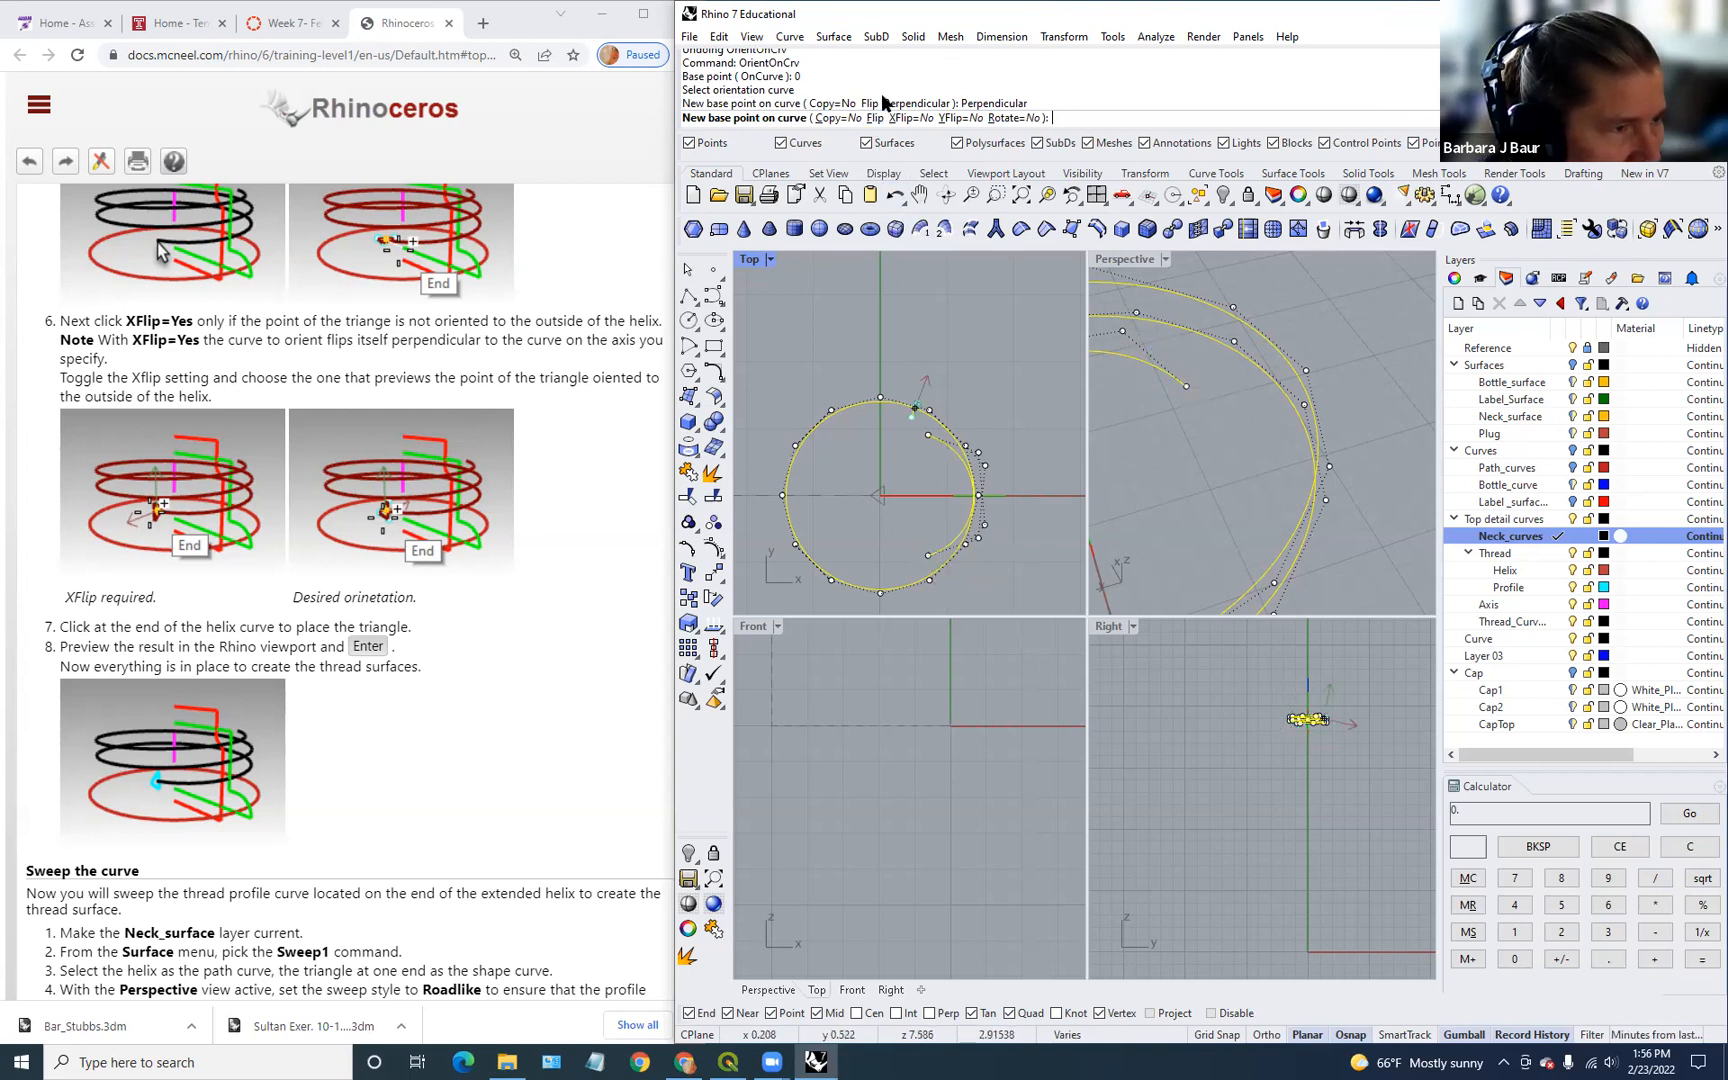
Step: Adjust the triangle's X/Y flip and place it at the helix end
{"action": "left_click", "coordinate": [952, 118]}
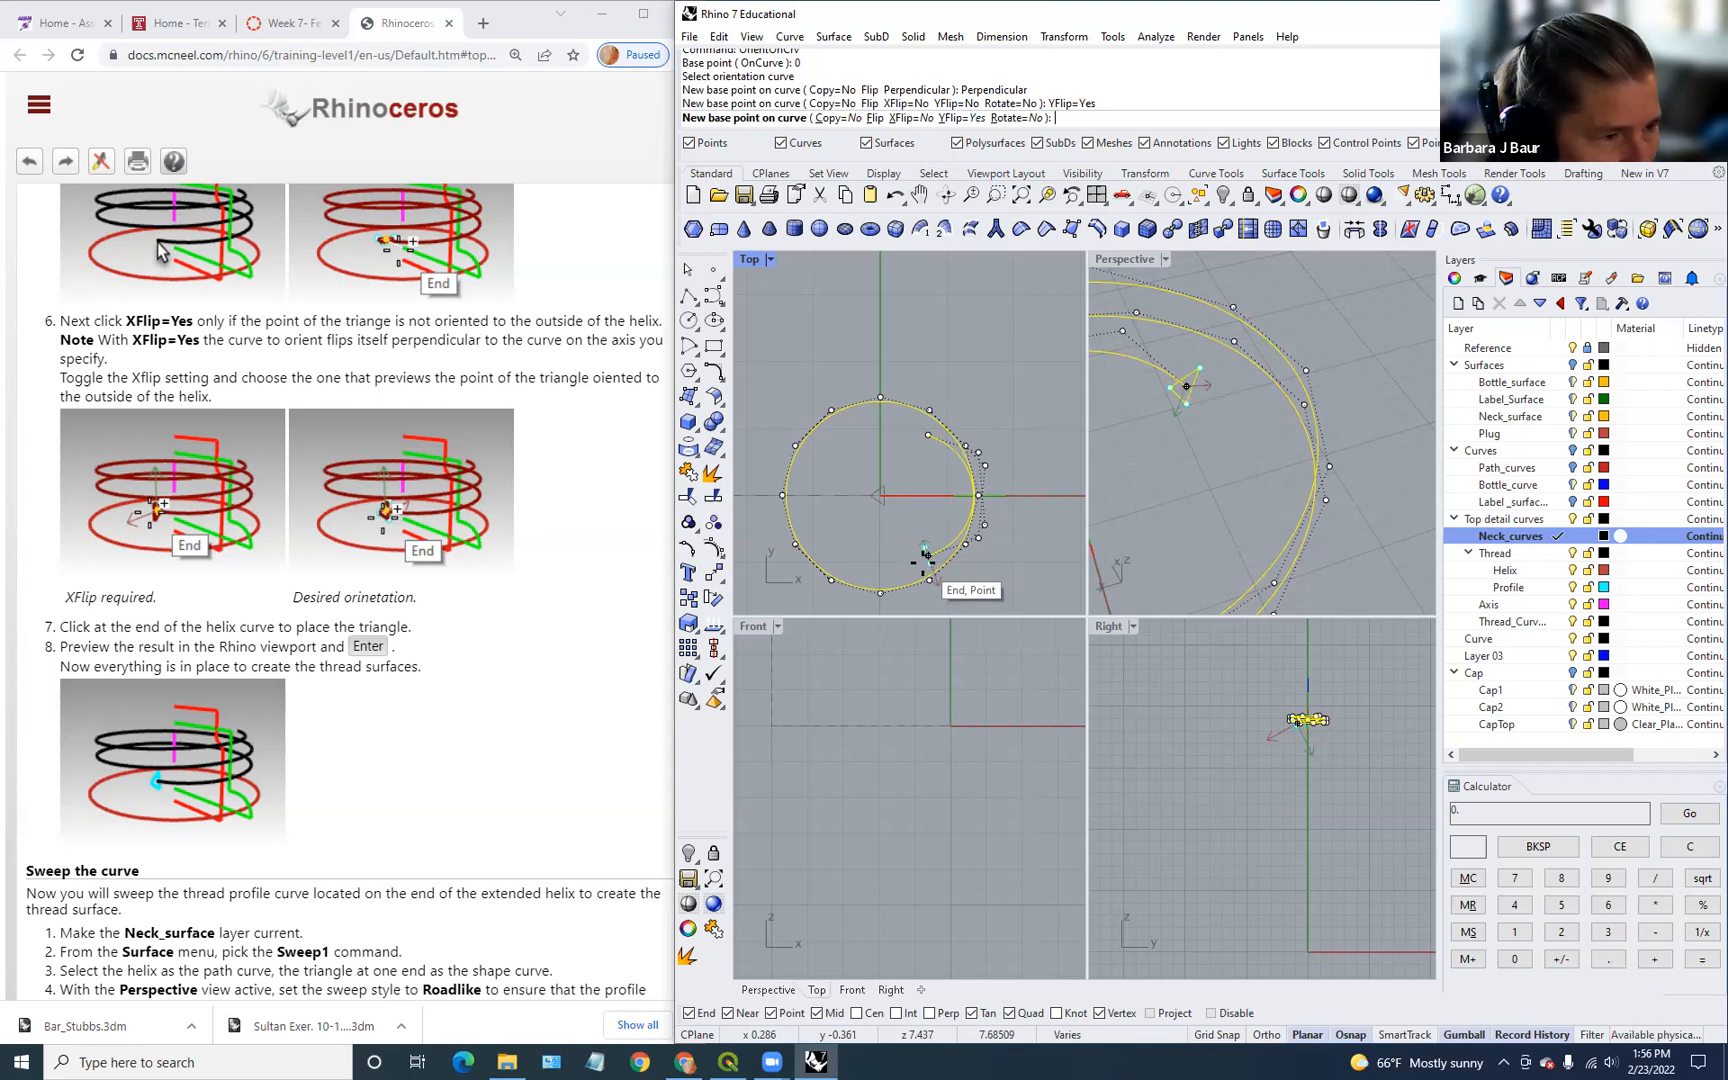
{"action": "left_click", "coordinate": [918, 118]}
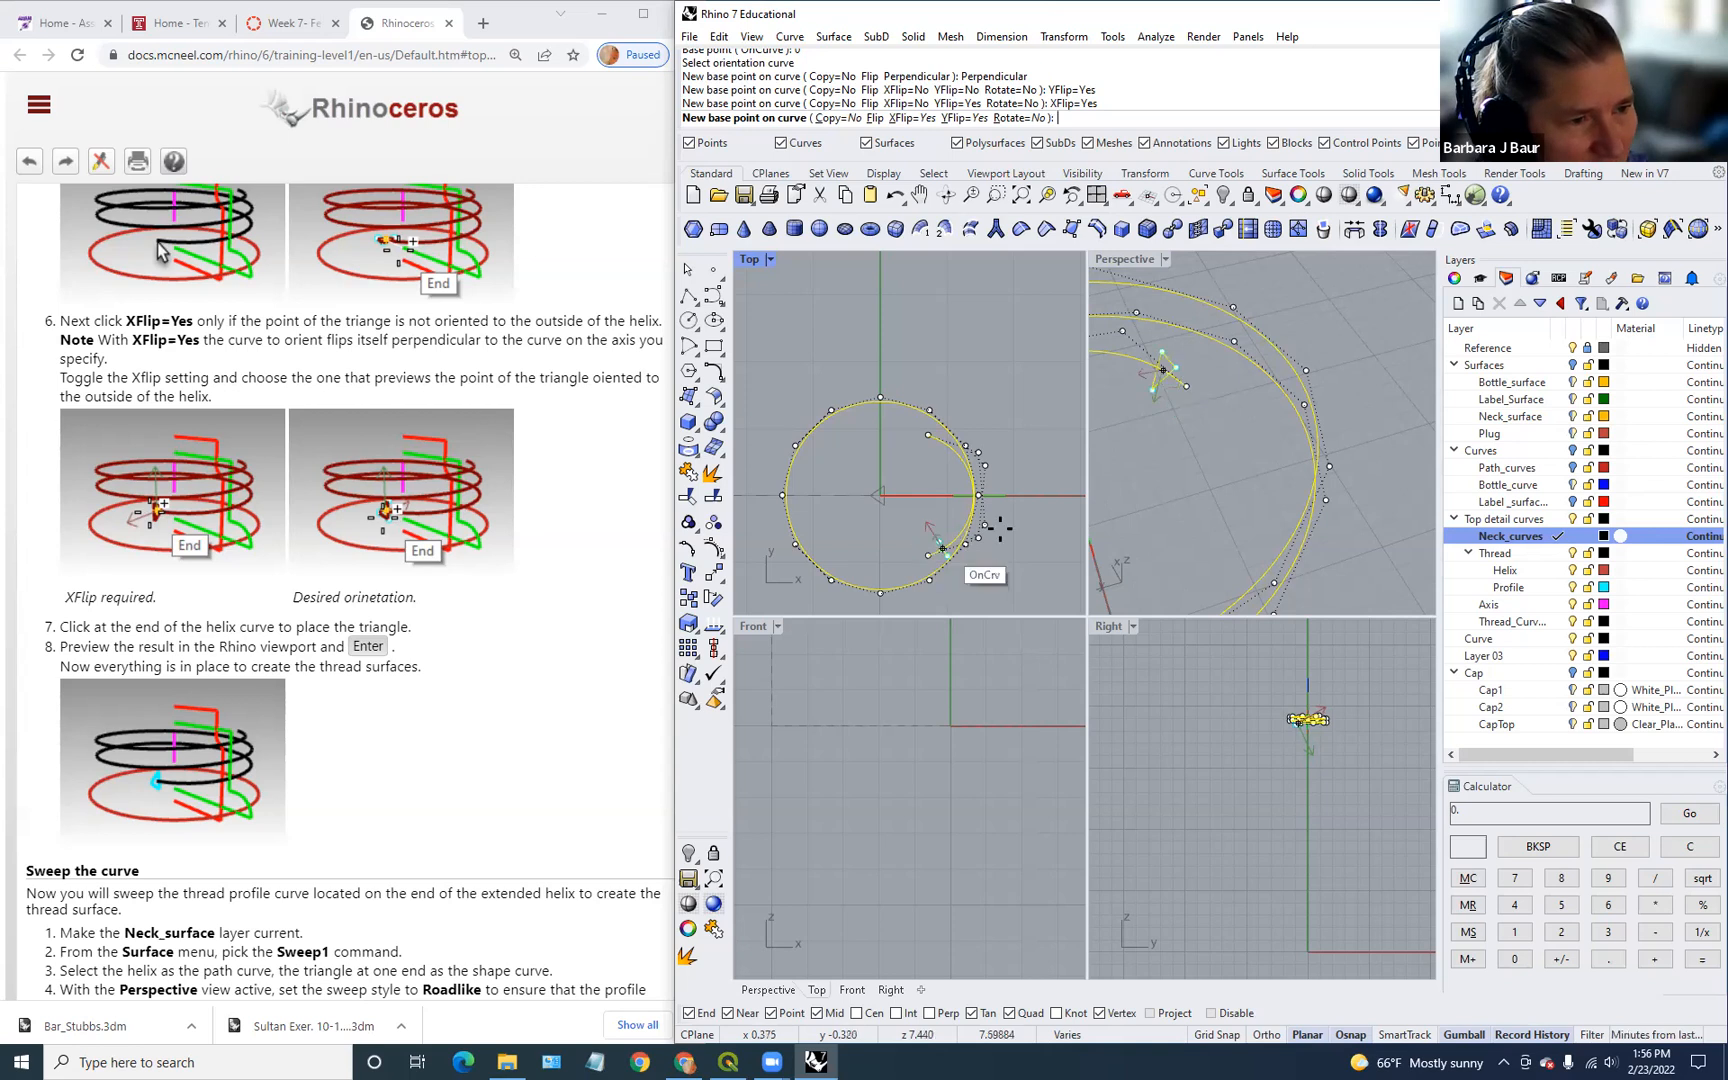
{"action": "scroll", "coordinate": [1080, 480], "scroll_direction": "down", "scroll_amount": 2}
{"action": "scroll", "coordinate": [1120, 474], "scroll_direction": "down", "scroll_amount": 4}
{"action": "scroll", "coordinate": [1146, 467], "scroll_direction": "down", "scroll_amount": 3}
{"action": "right_click_drag", "start_coordinate": [1146, 467], "coordinate": [1184, 504], "text": "shift"}
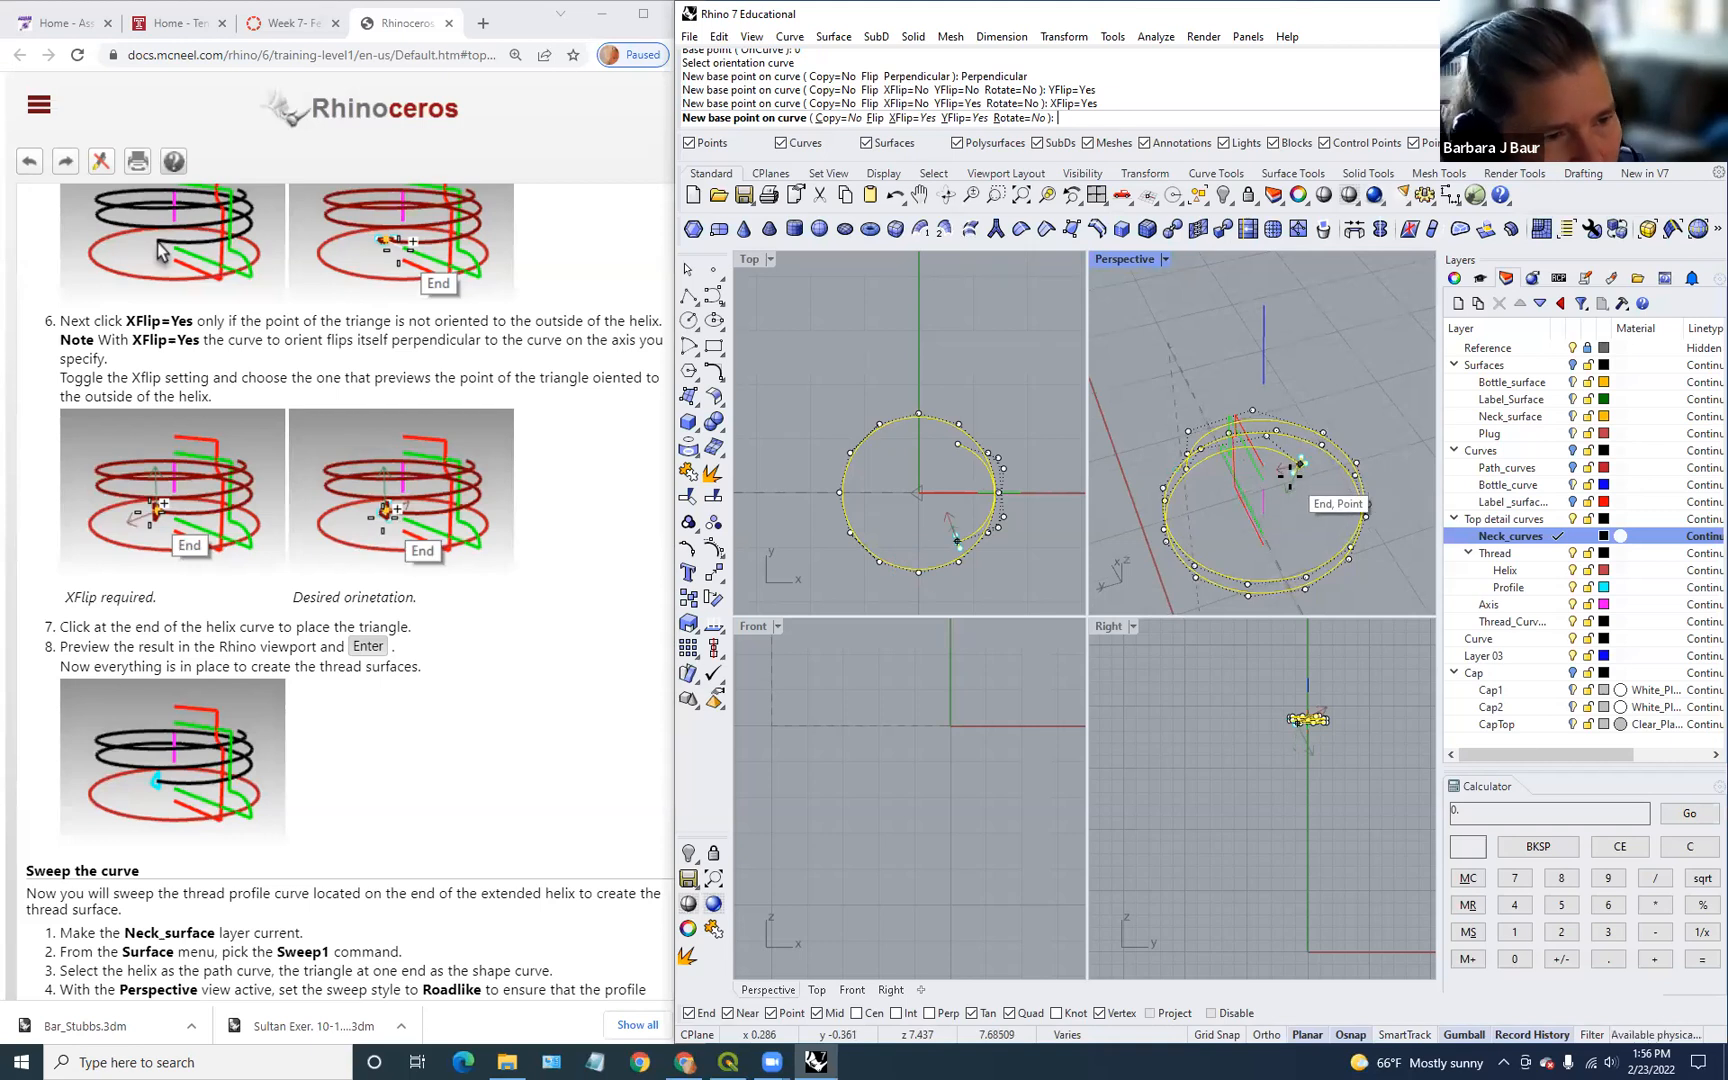
{"action": "scroll", "coordinate": [1291, 470], "scroll_direction": "up", "scroll_amount": 5}
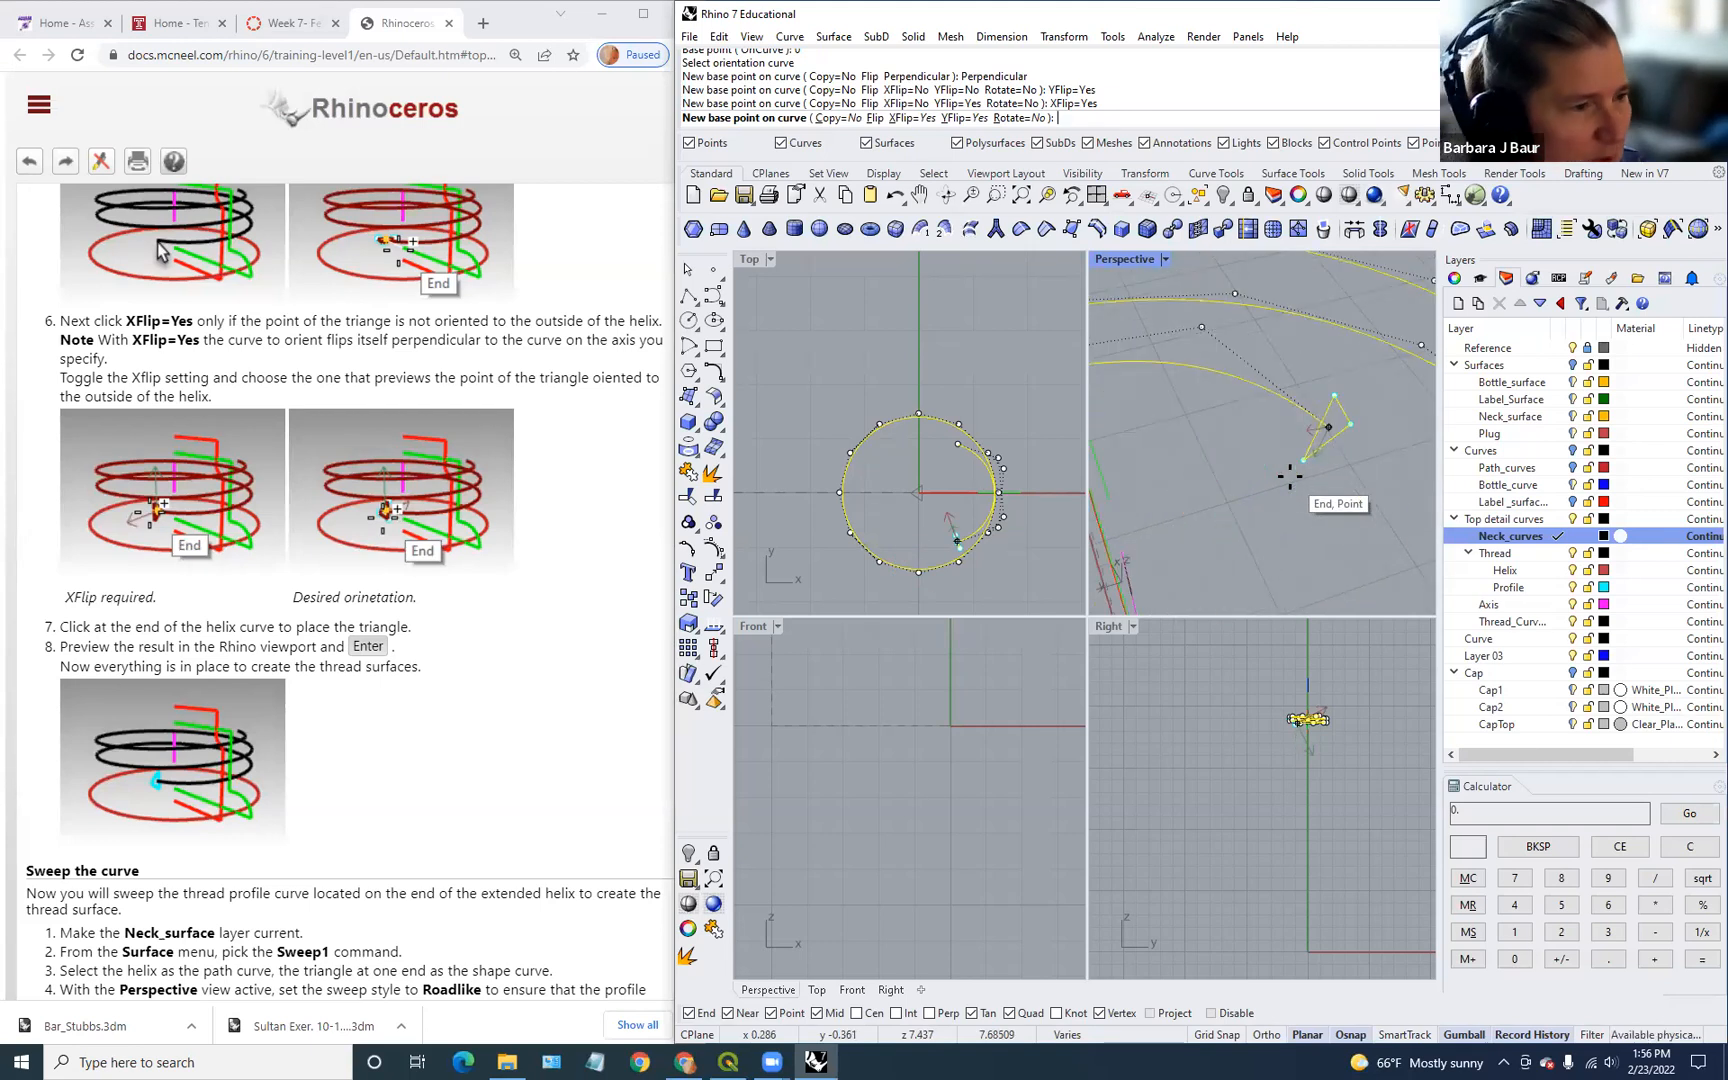
{"action": "left_click", "coordinate": [910, 118]}
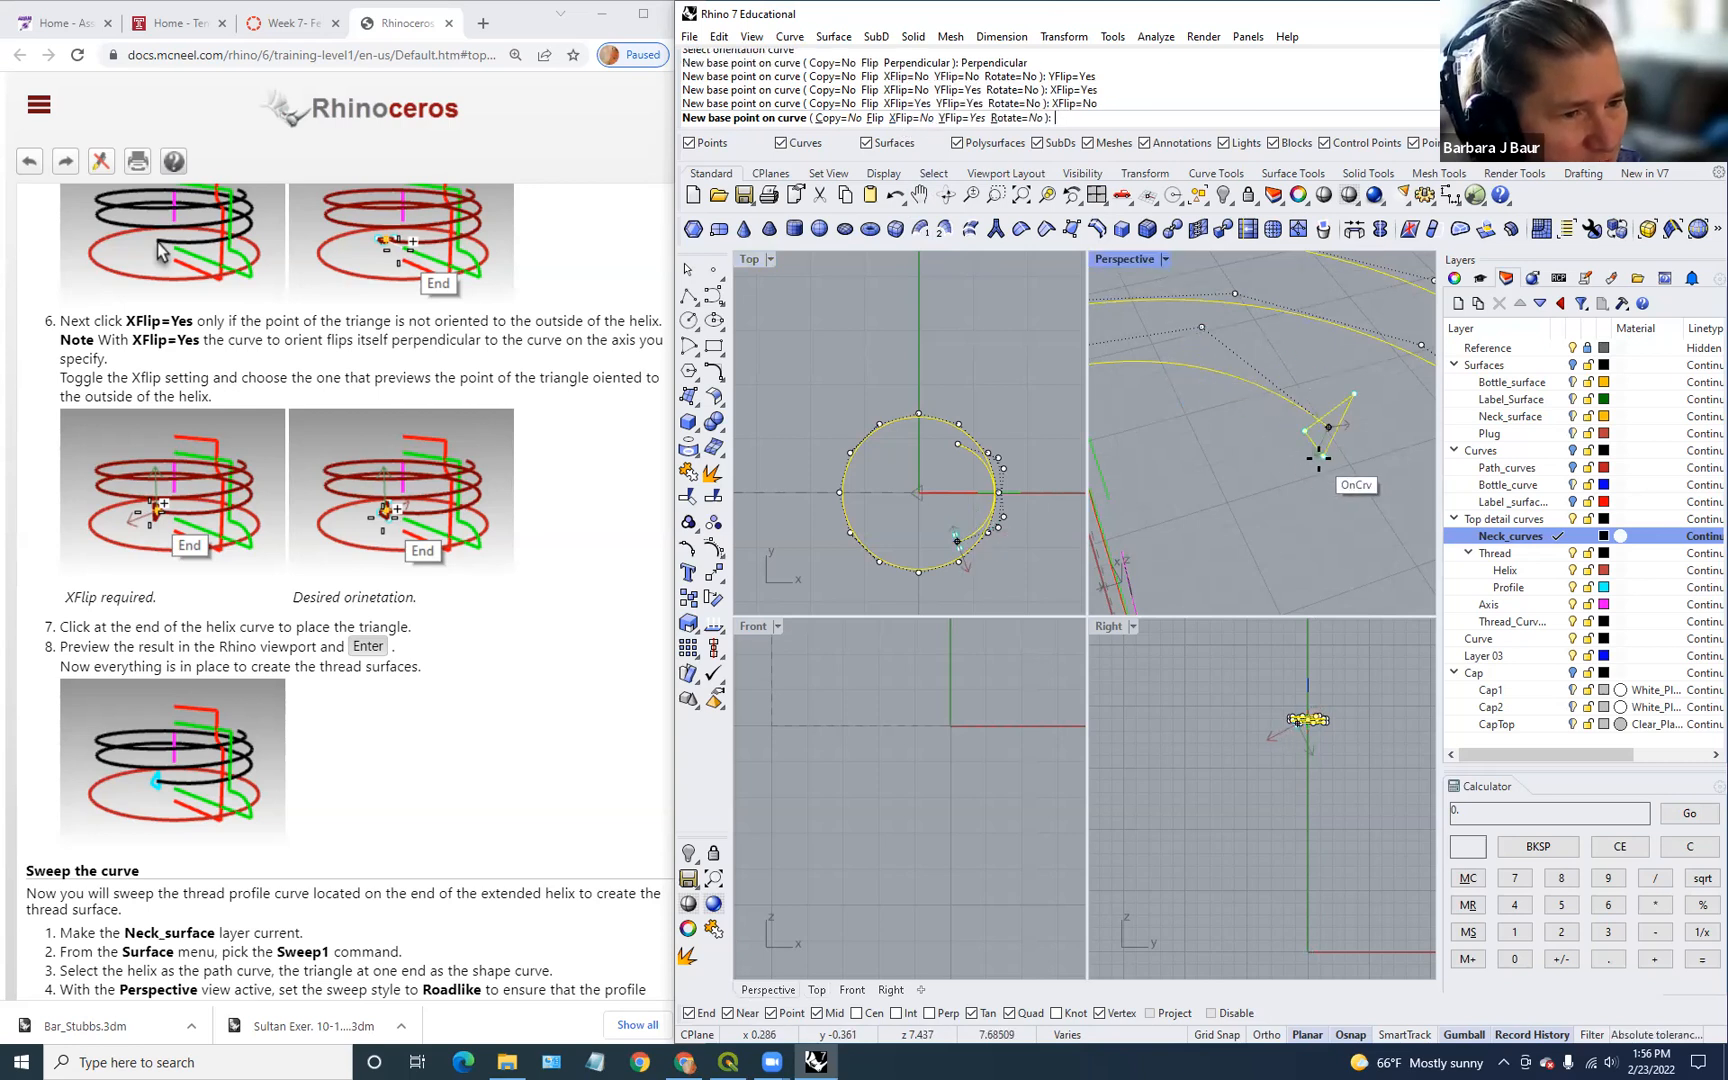
{"action": "left_click", "coordinate": [1330, 443]}
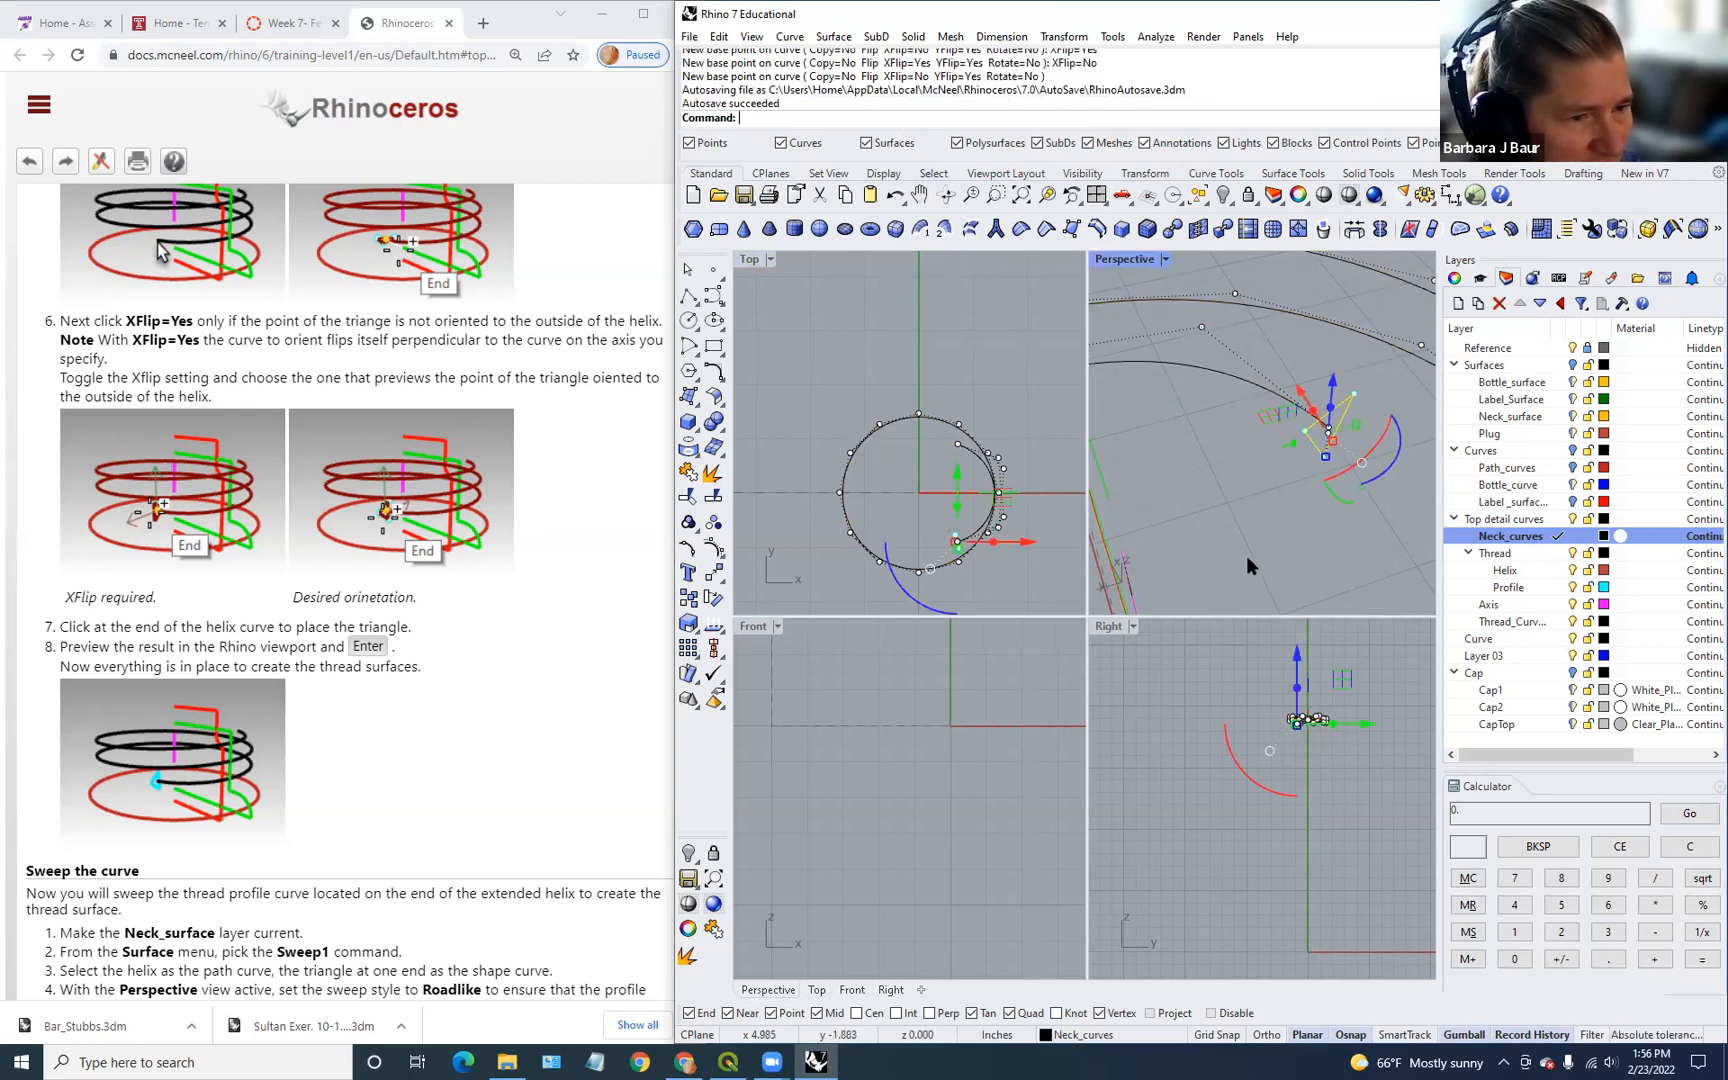
Step: Cancel the repeated orient command and deselect the triangle profile
{"action": "key", "text": "Return"}
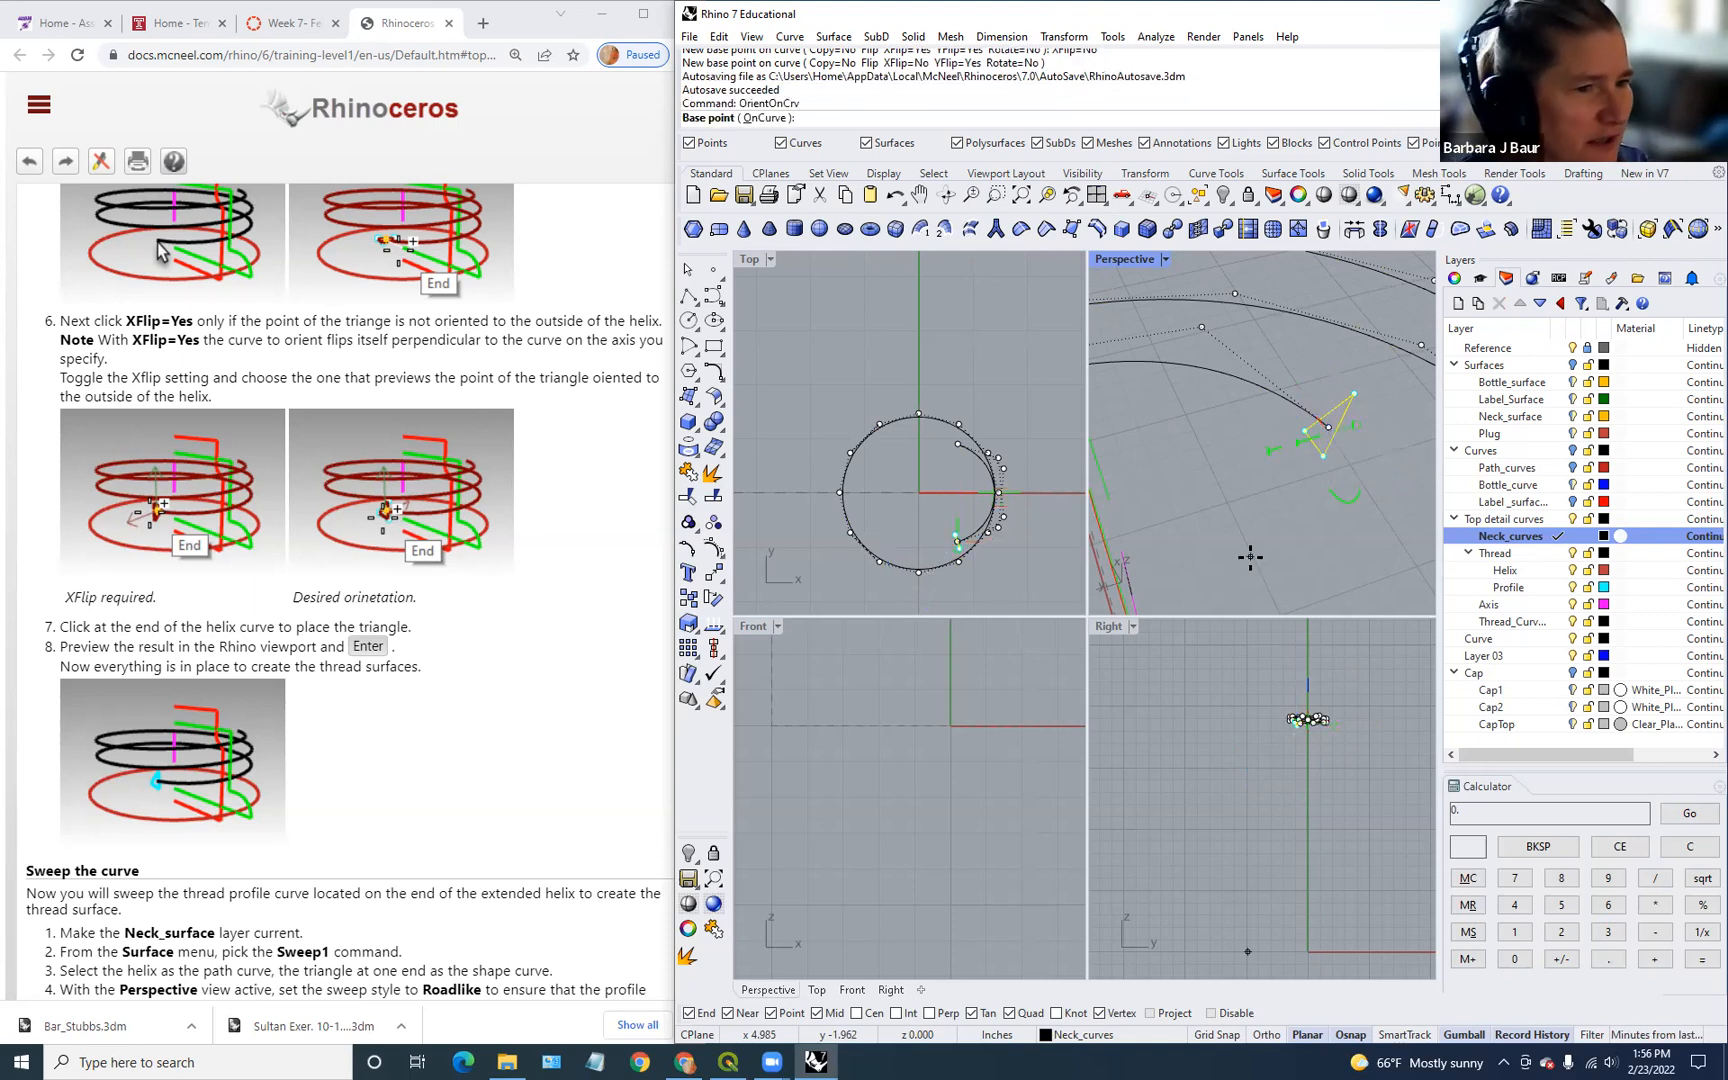
{"action": "key", "text": "Escape"}
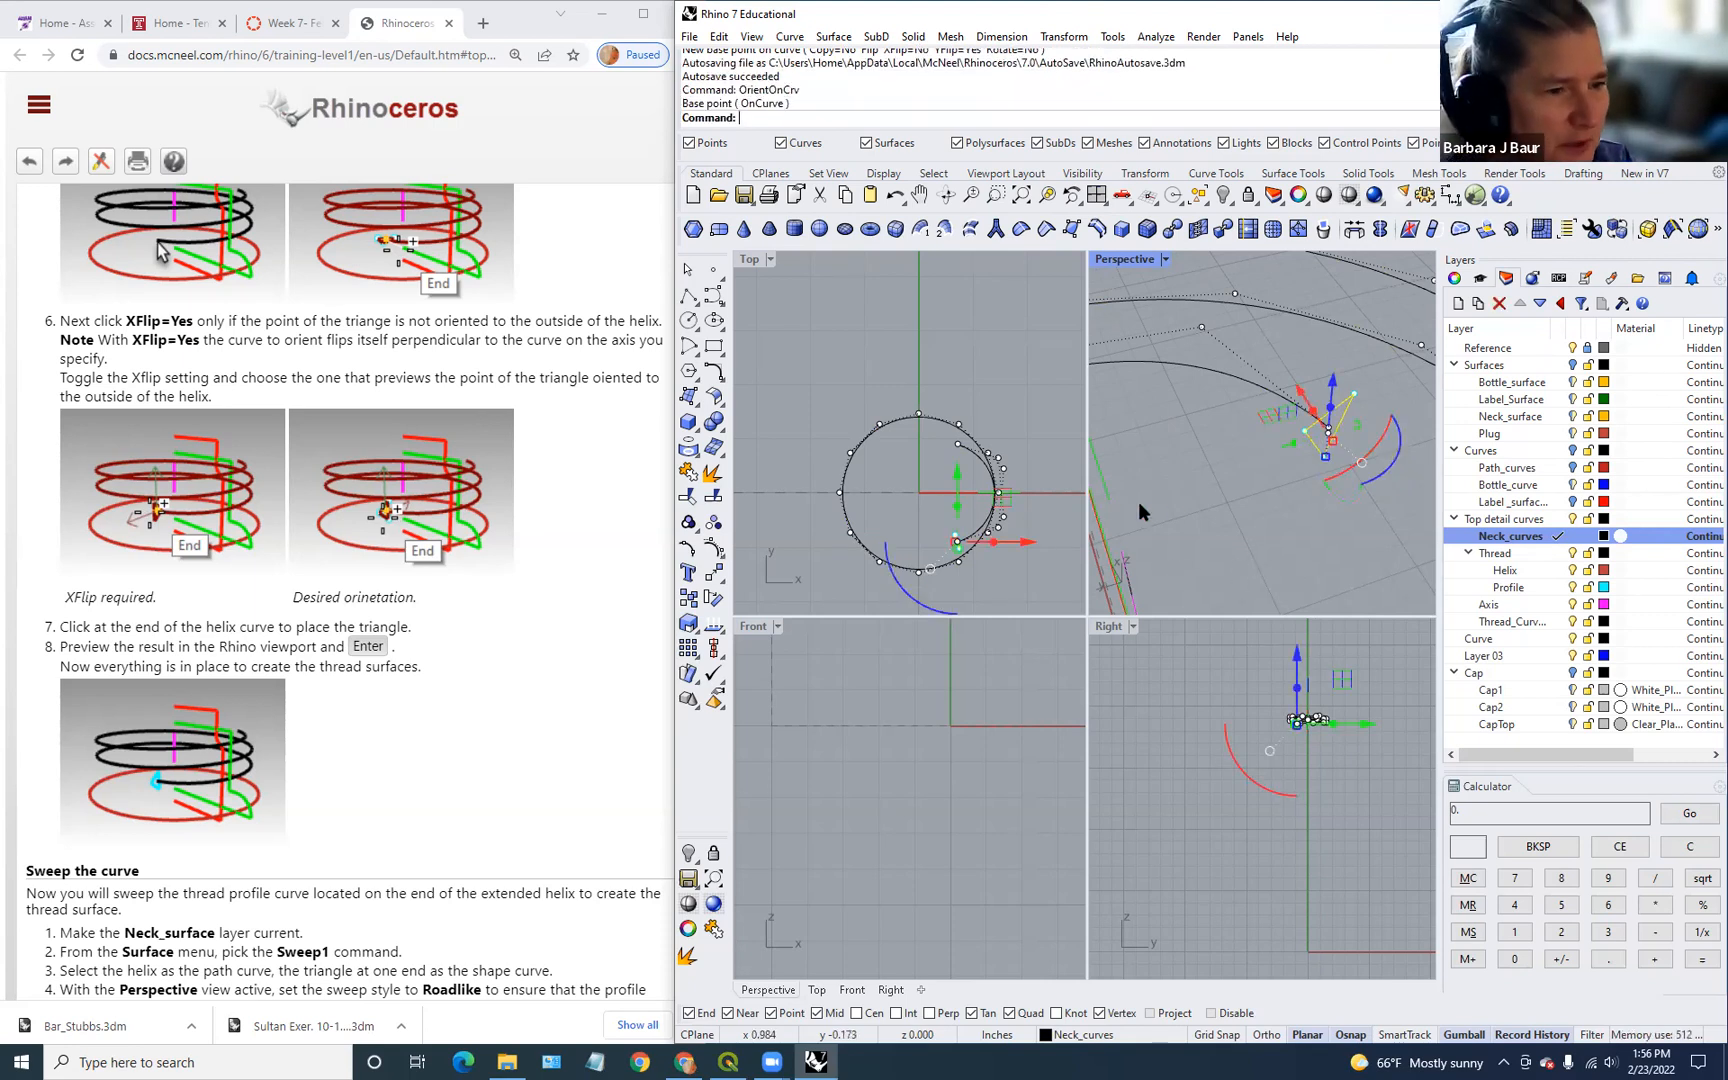
{"action": "scroll", "coordinate": [443, 780], "scroll_direction": "down", "scroll_amount": 3}
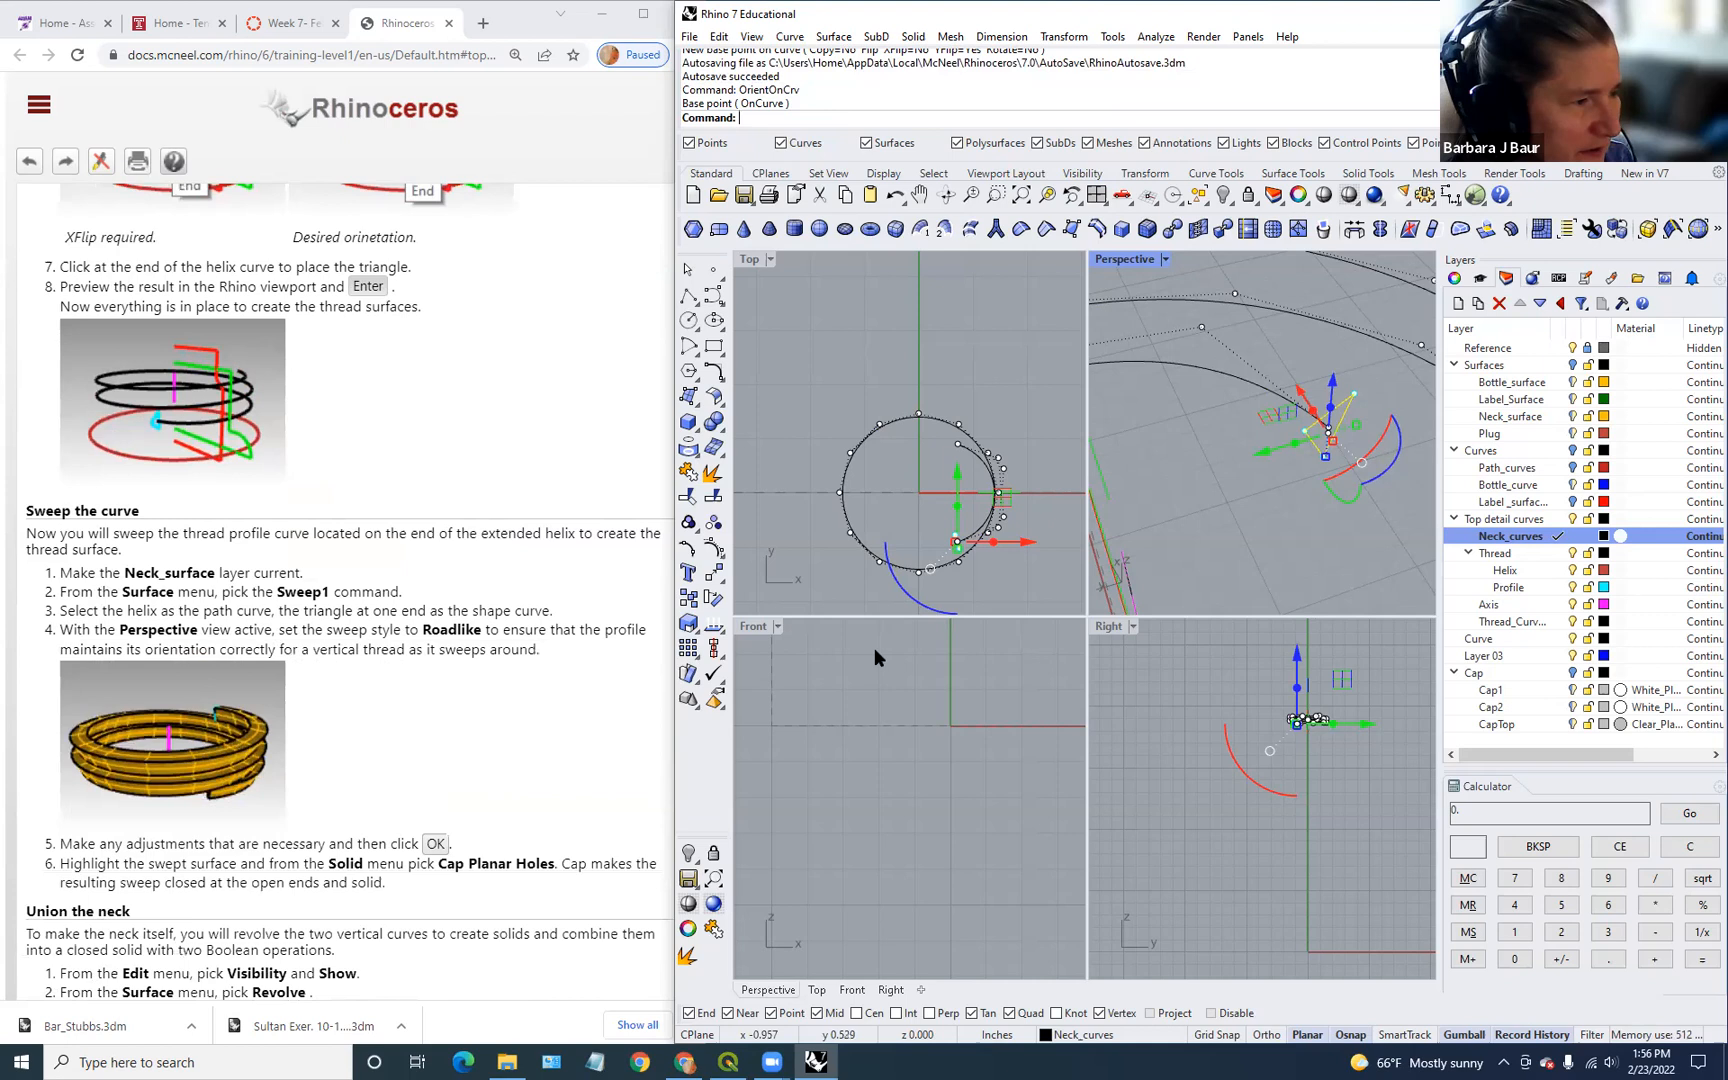
{"action": "left_click", "coordinate": [926, 358]}
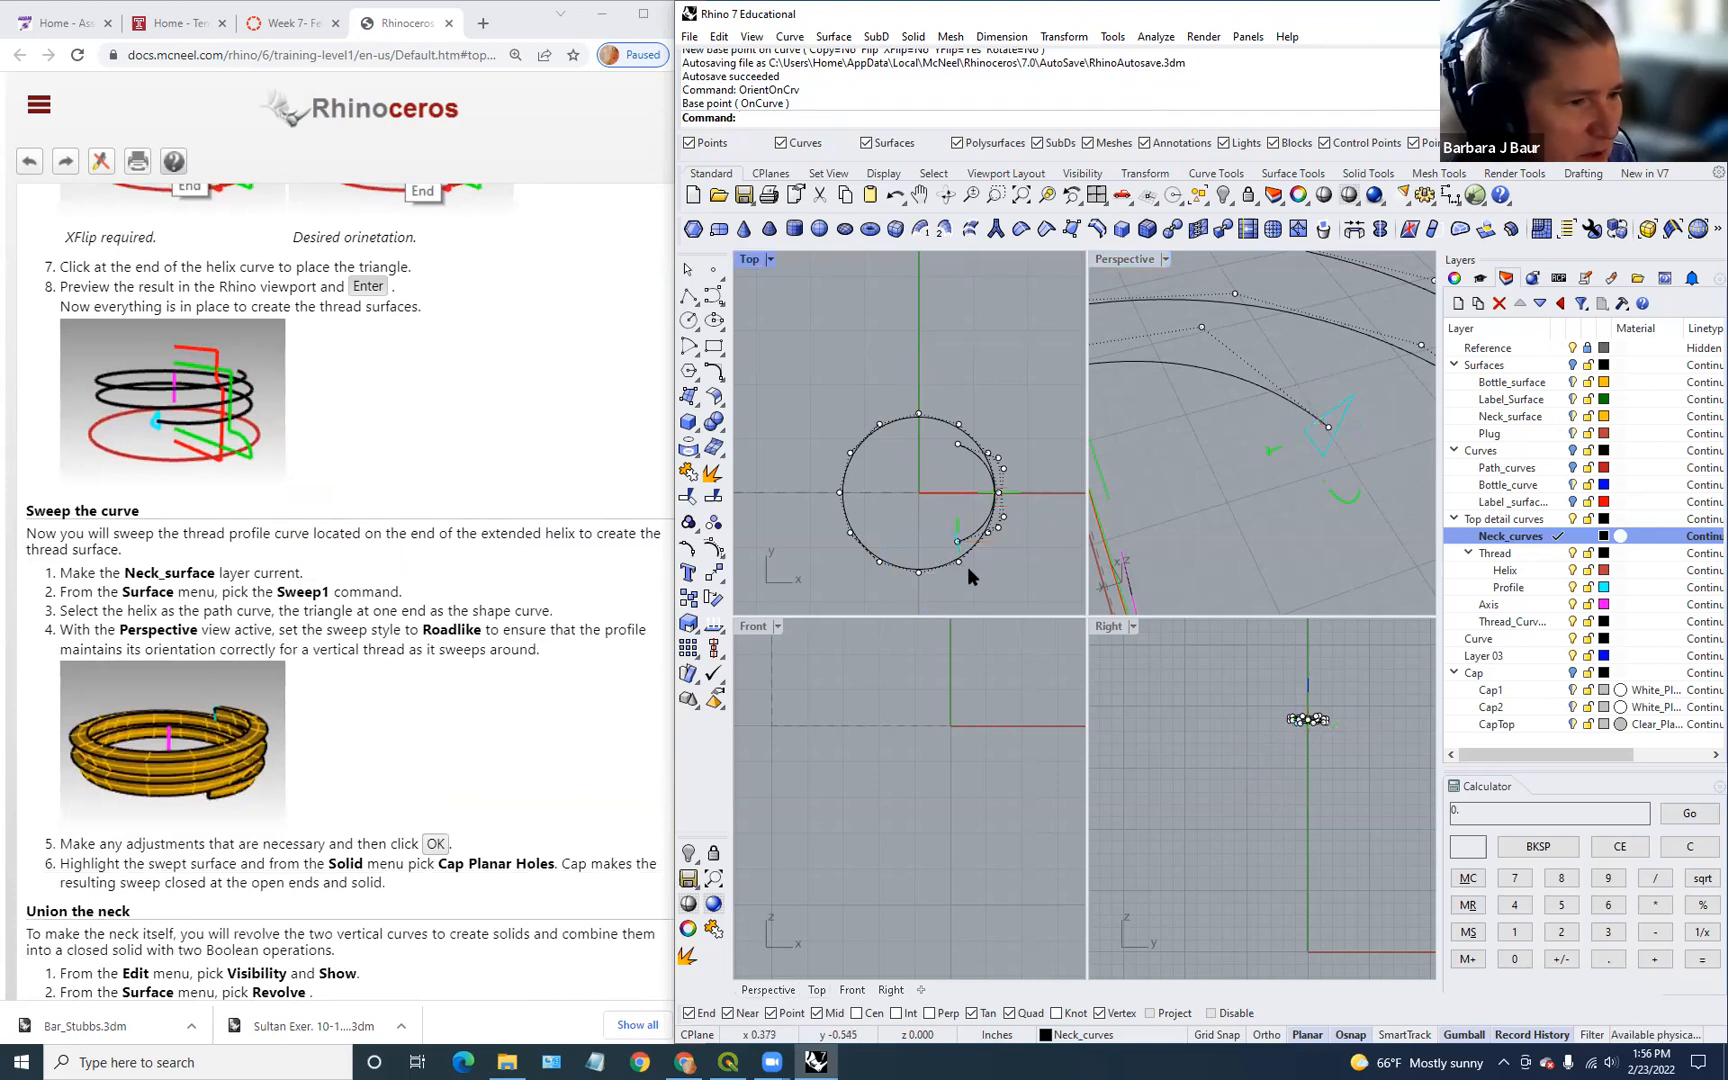
Step: Sweep1 the triangle along the helix rail with Roadlike frame style
{"action": "type", "text": "Swee"}
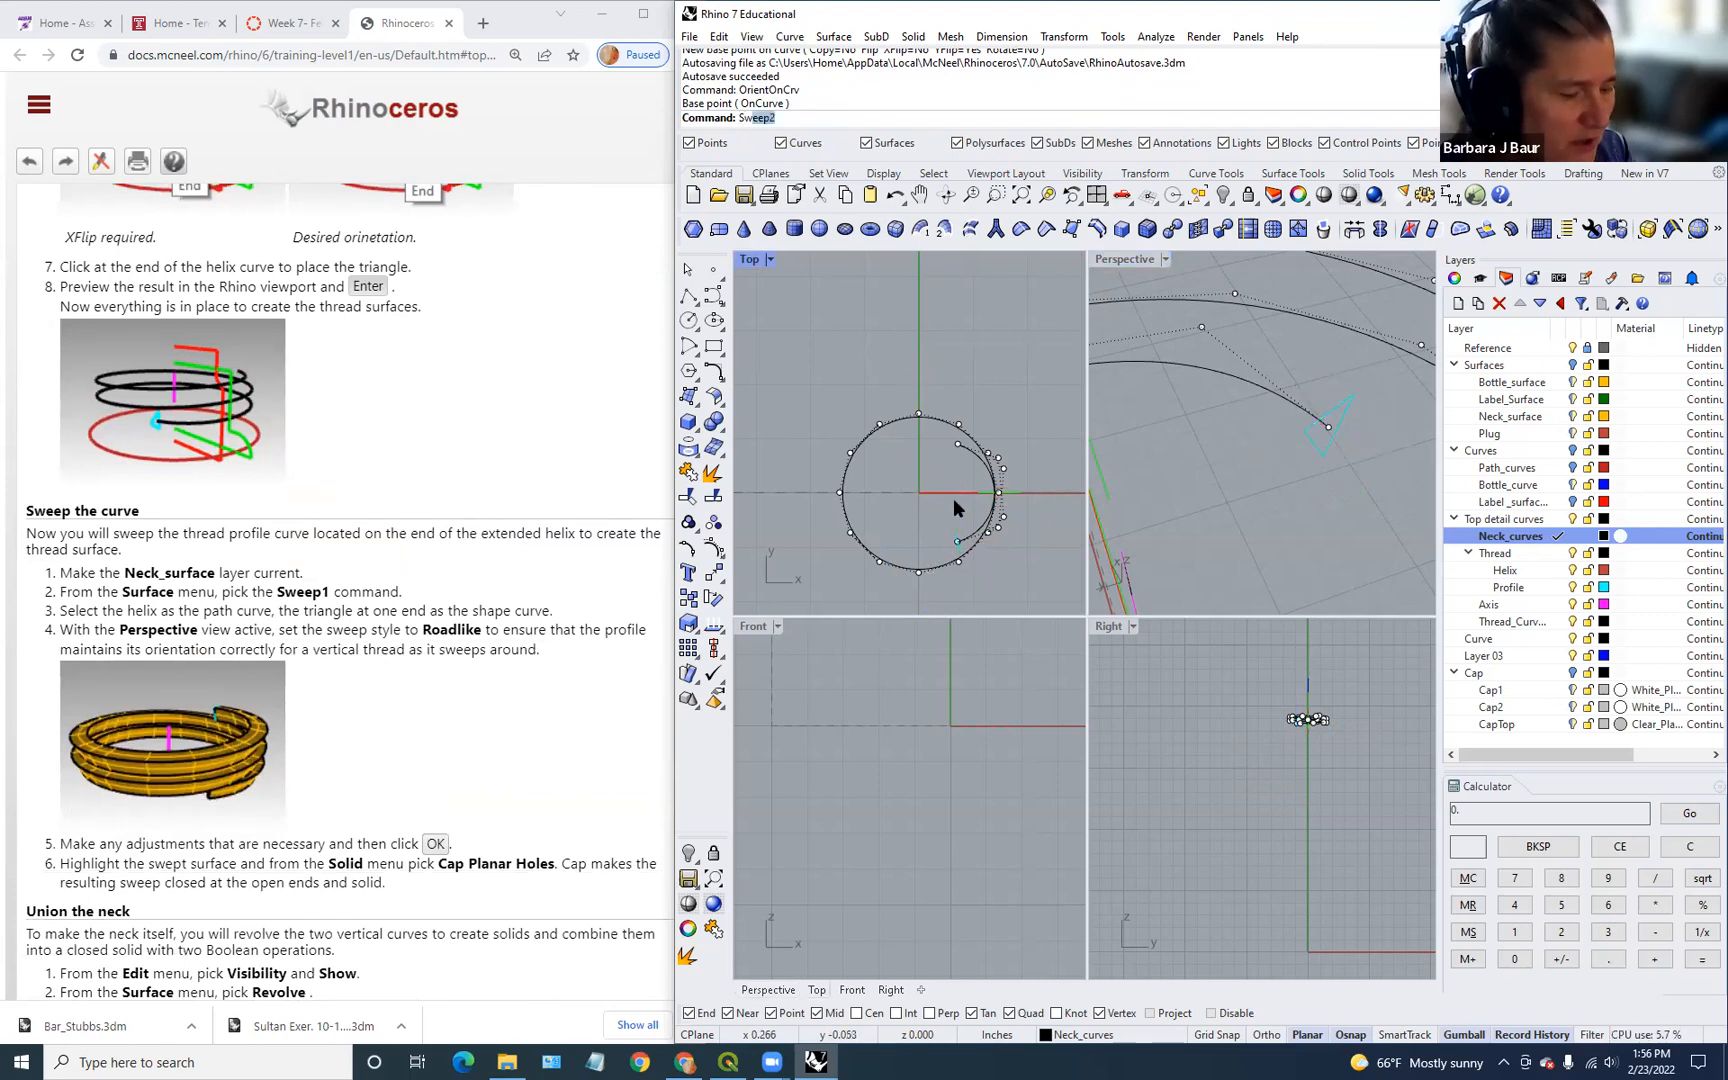
{"action": "type", "text": "p1"}
{"action": "key", "text": "Return"}
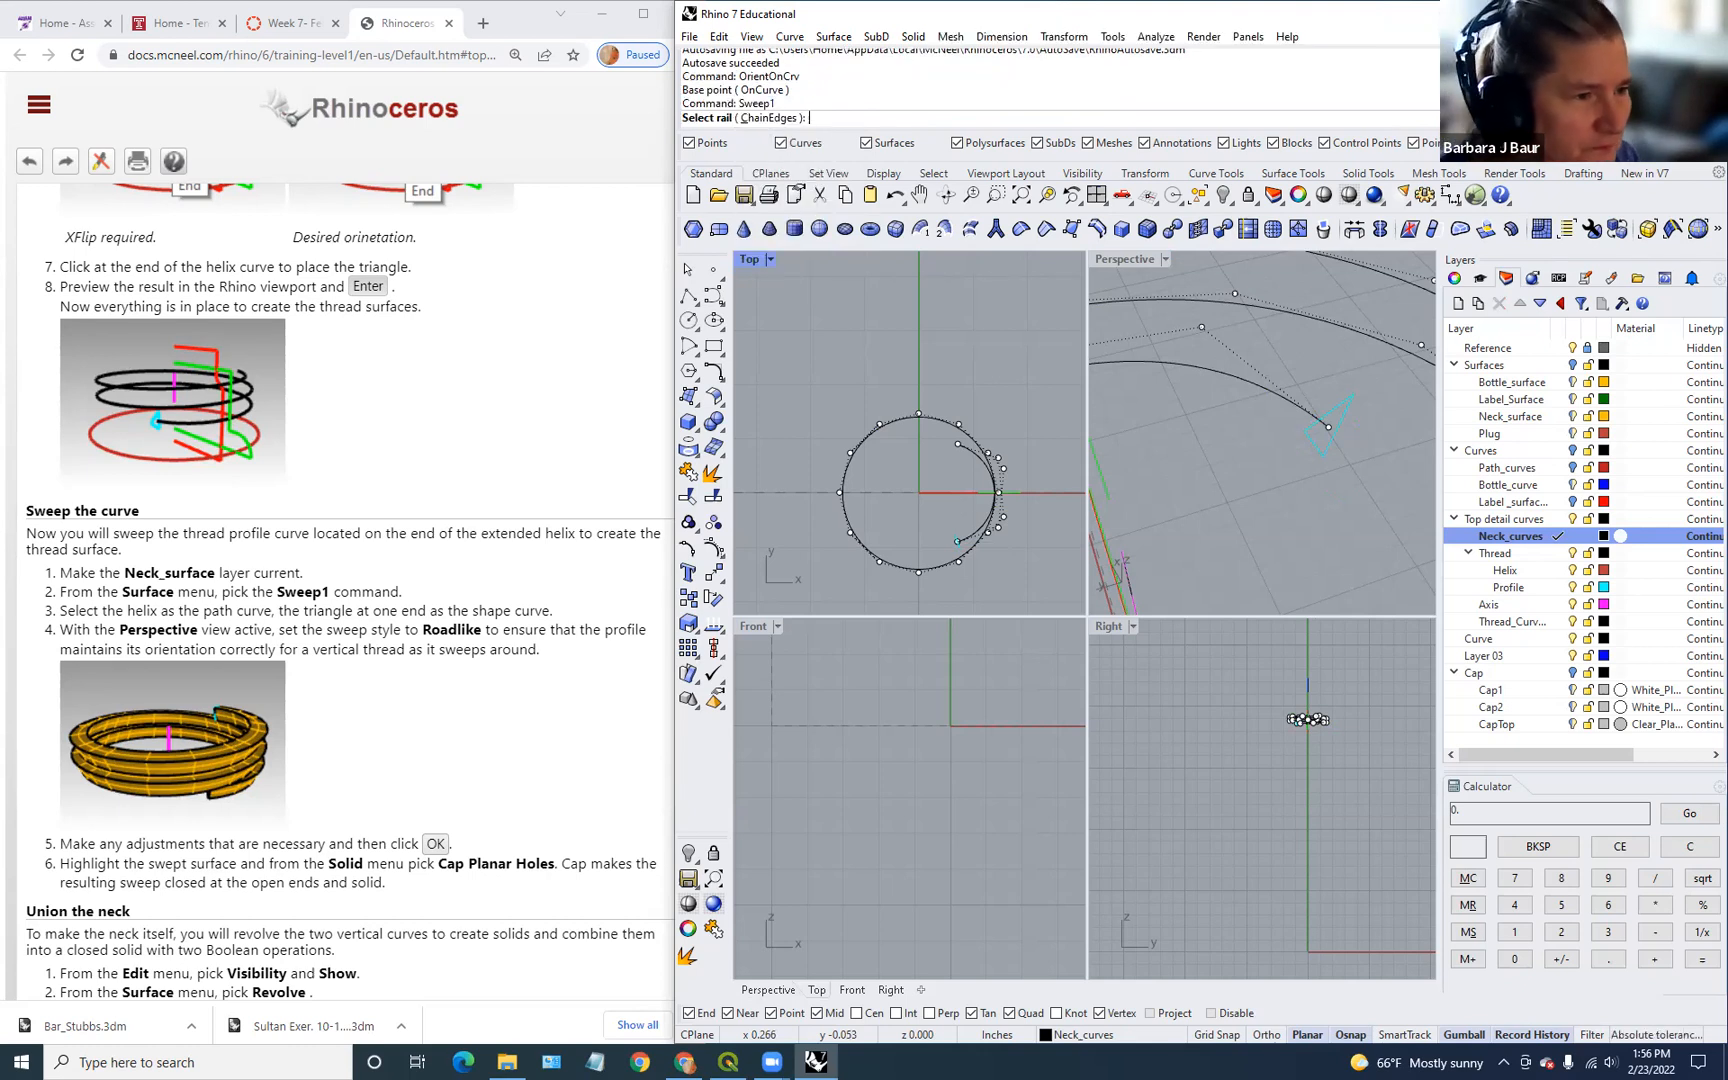
{"action": "left_click", "coordinate": [1270, 392]}
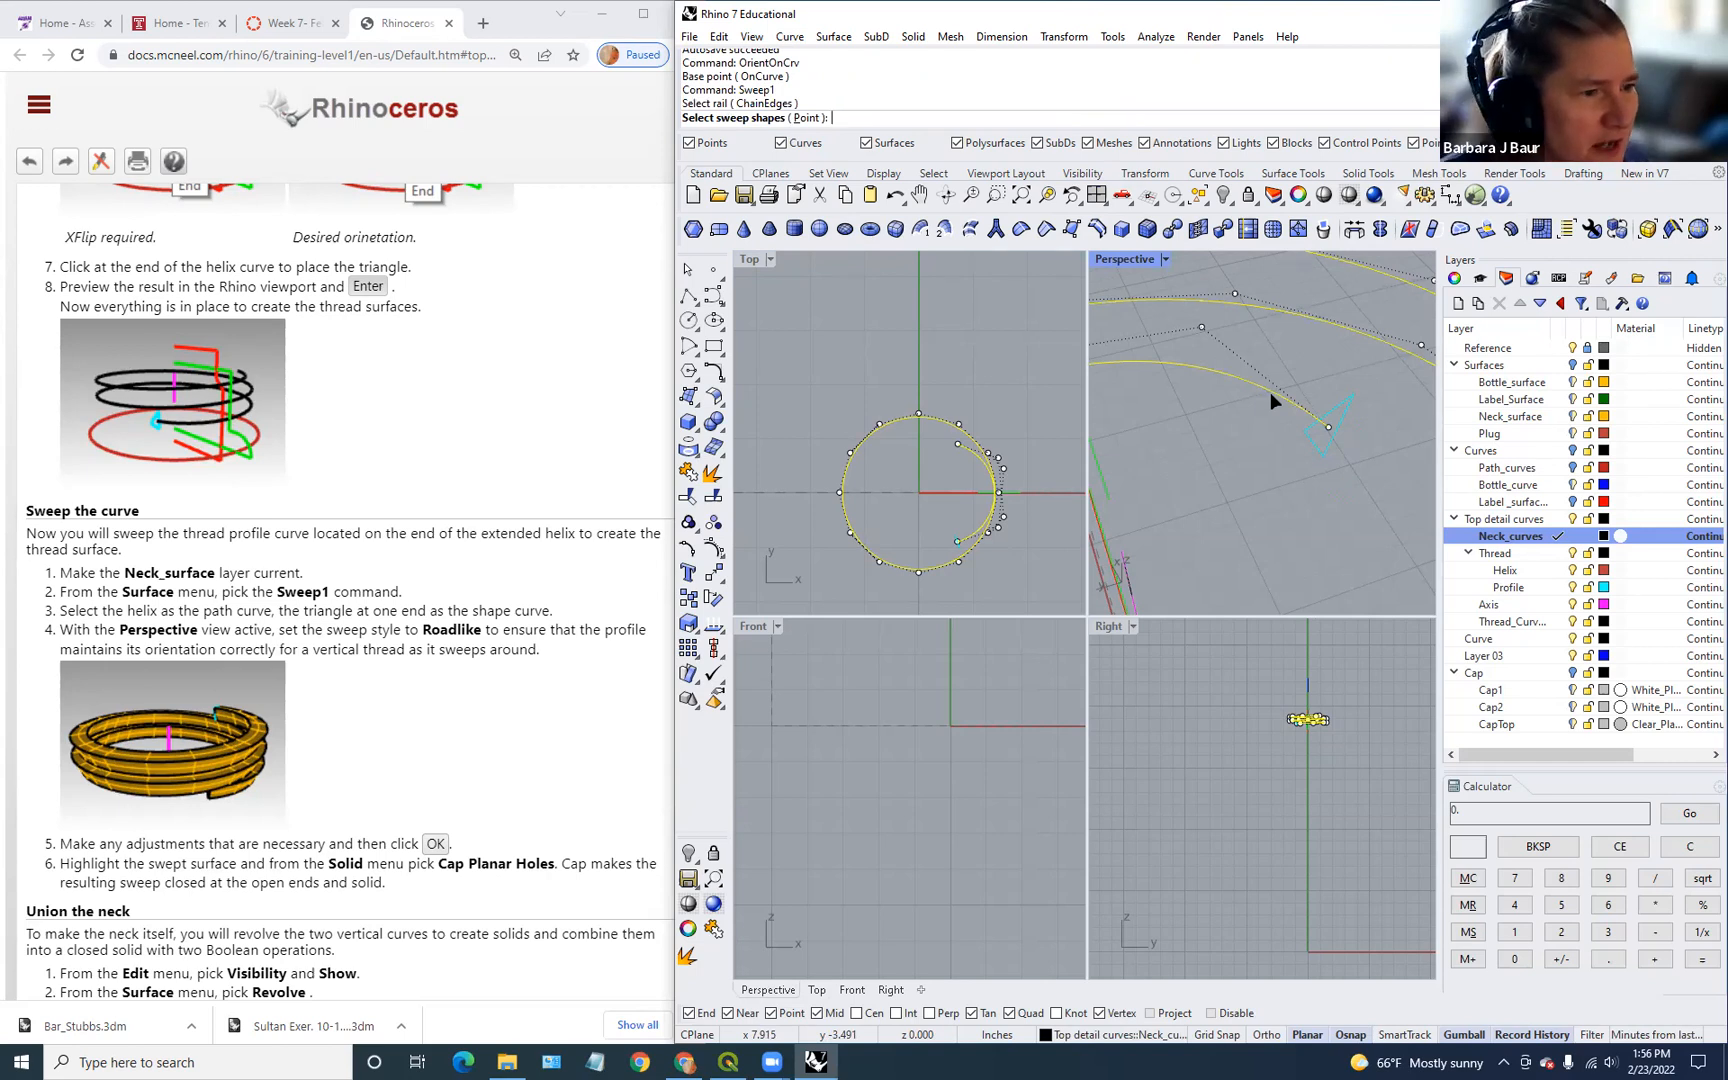
{"action": "left_click", "coordinate": [1316, 436]}
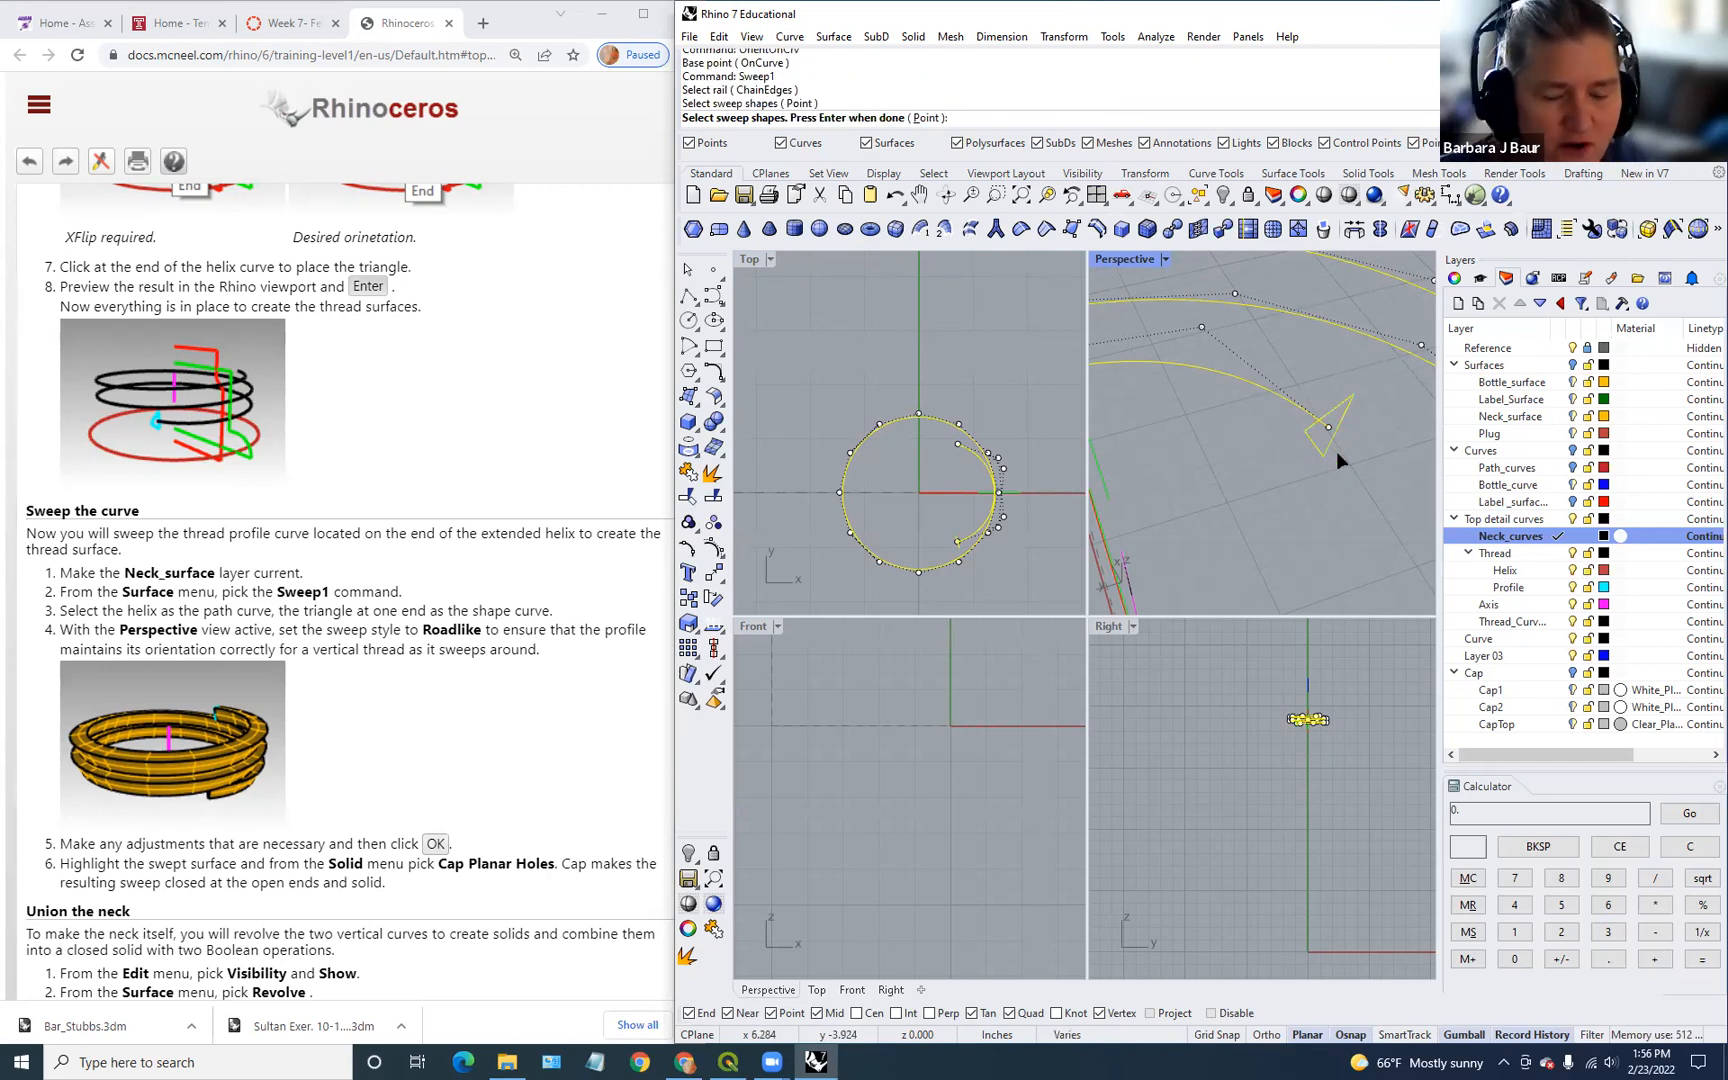
{"action": "key", "text": "Return"}
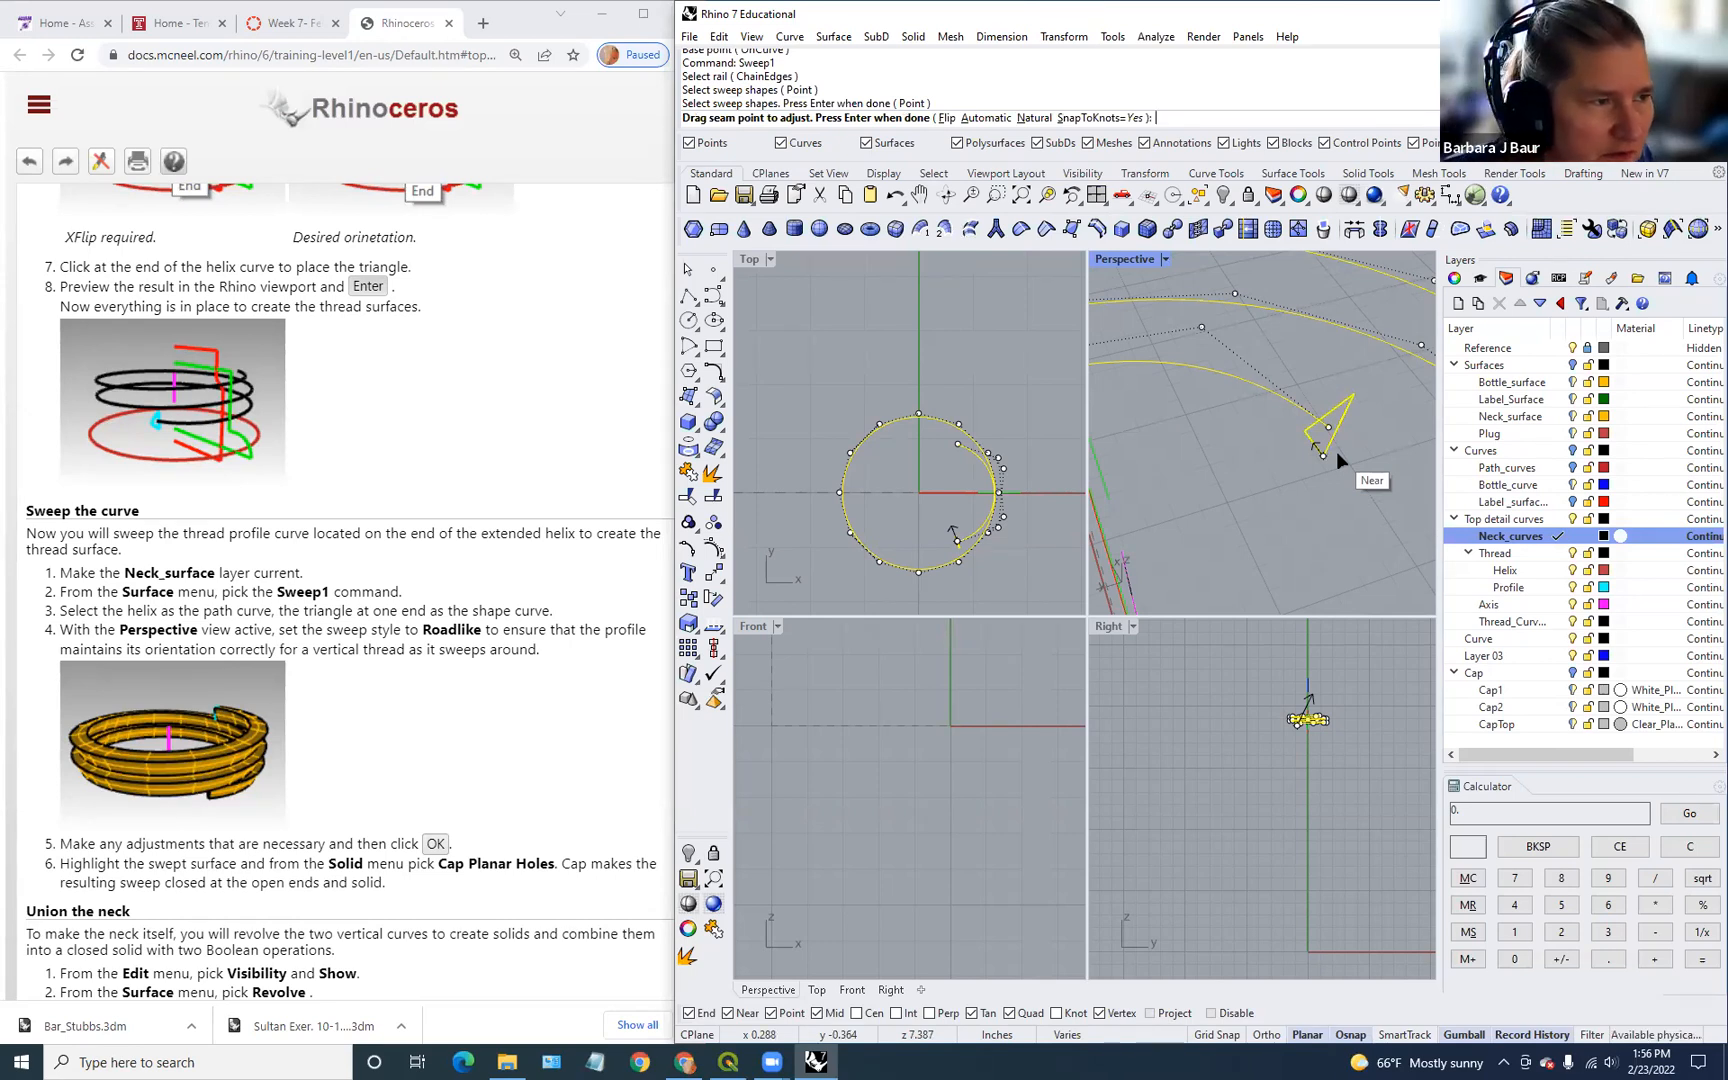
{"action": "key", "text": "Return"}
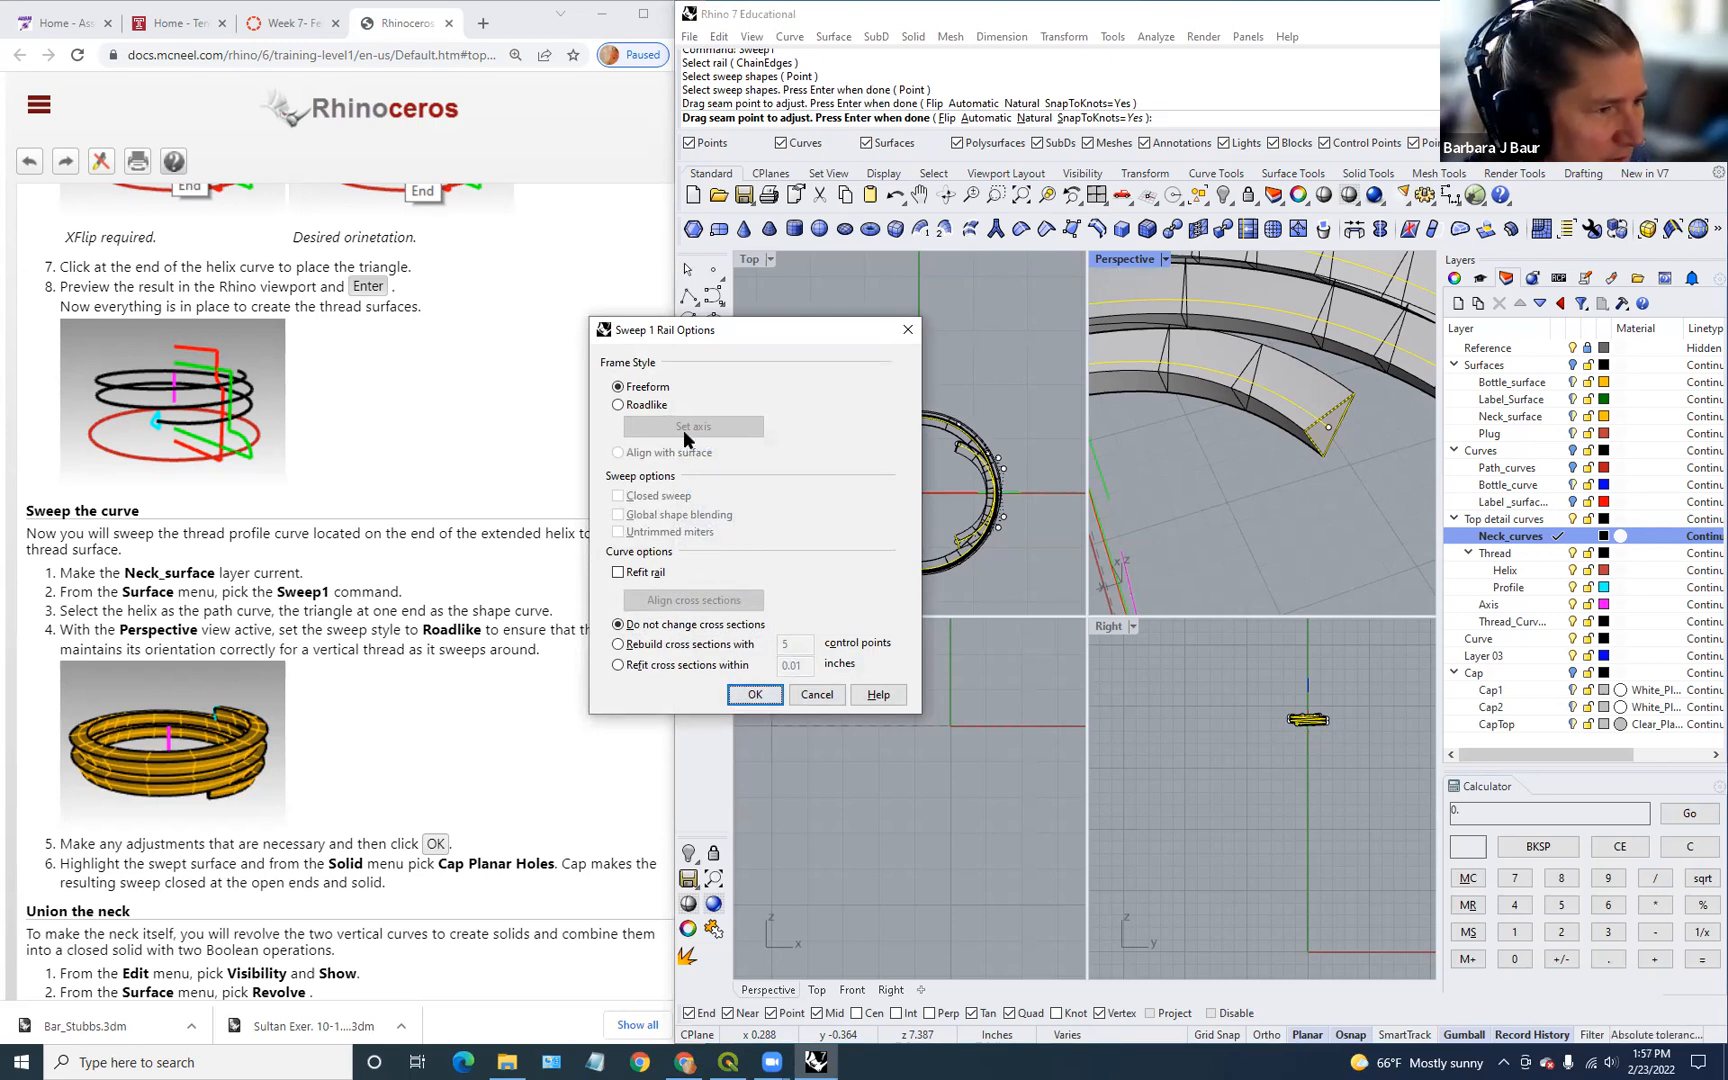
{"action": "left_click", "coordinate": [642, 407]}
{"action": "right_click_drag", "start_coordinate": [1197, 484], "coordinate": [1252, 518]}
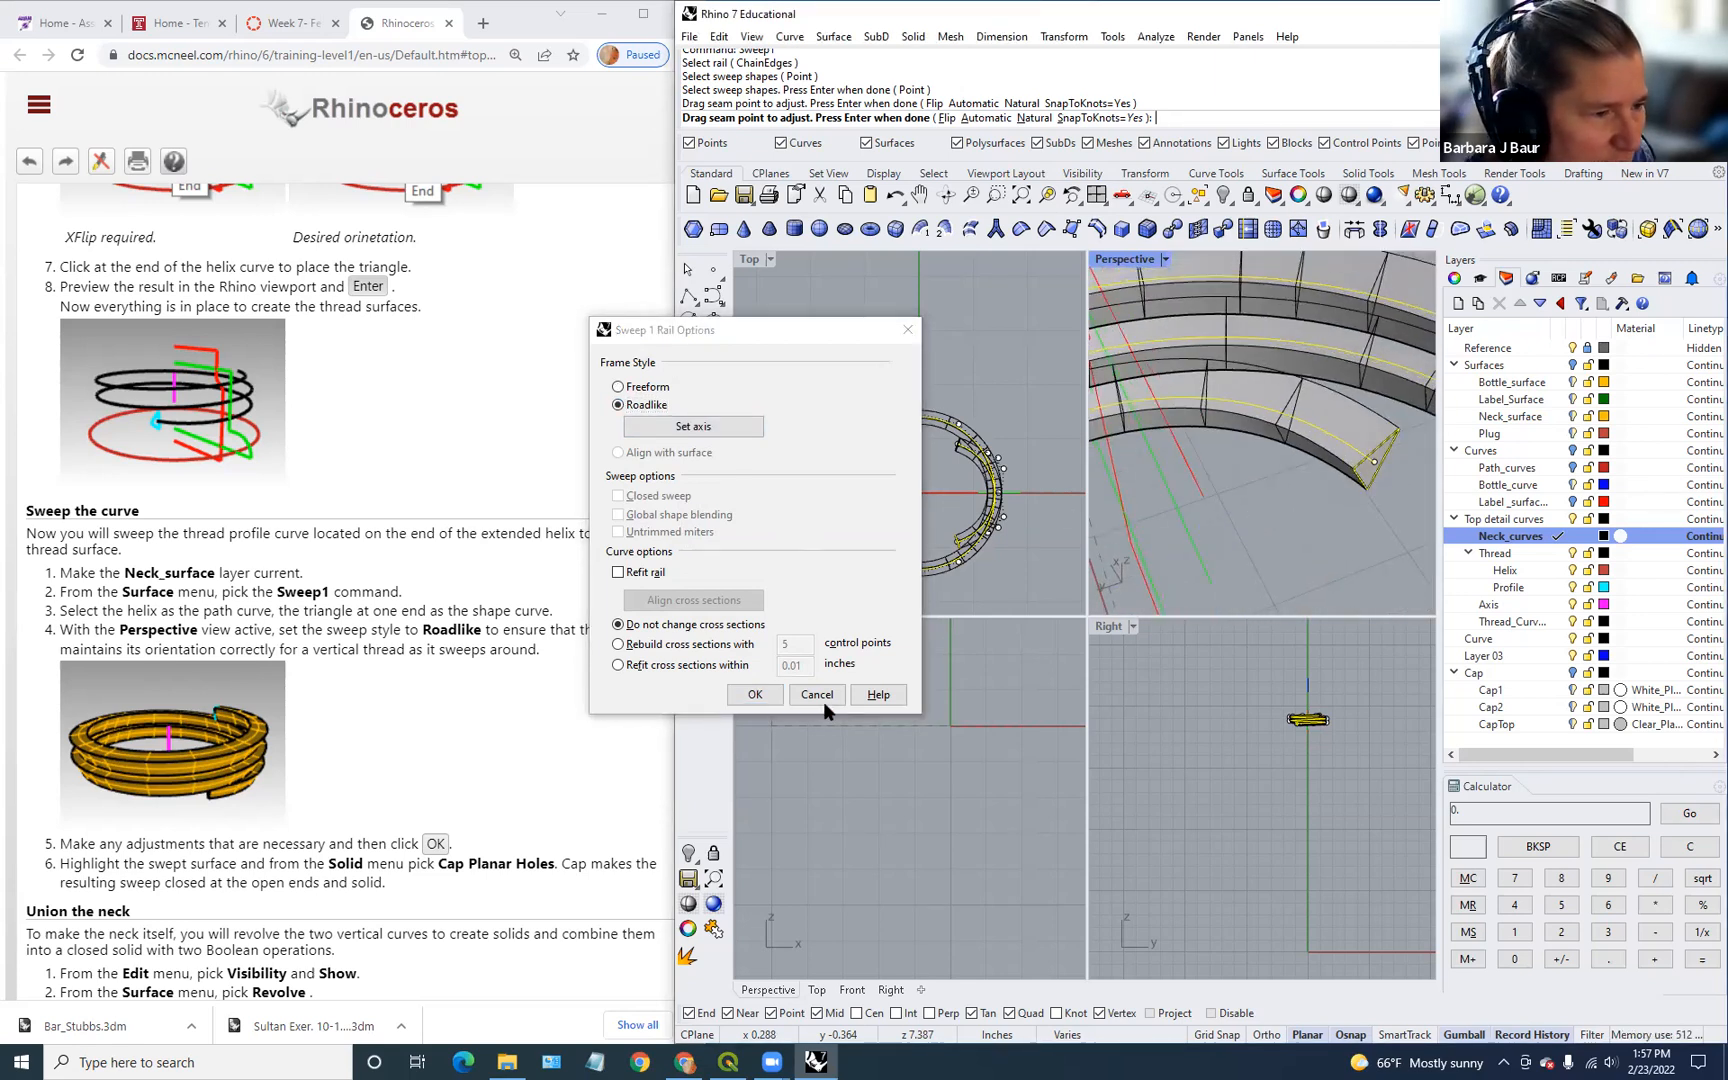
{"action": "left_click", "coordinate": [731, 697]}
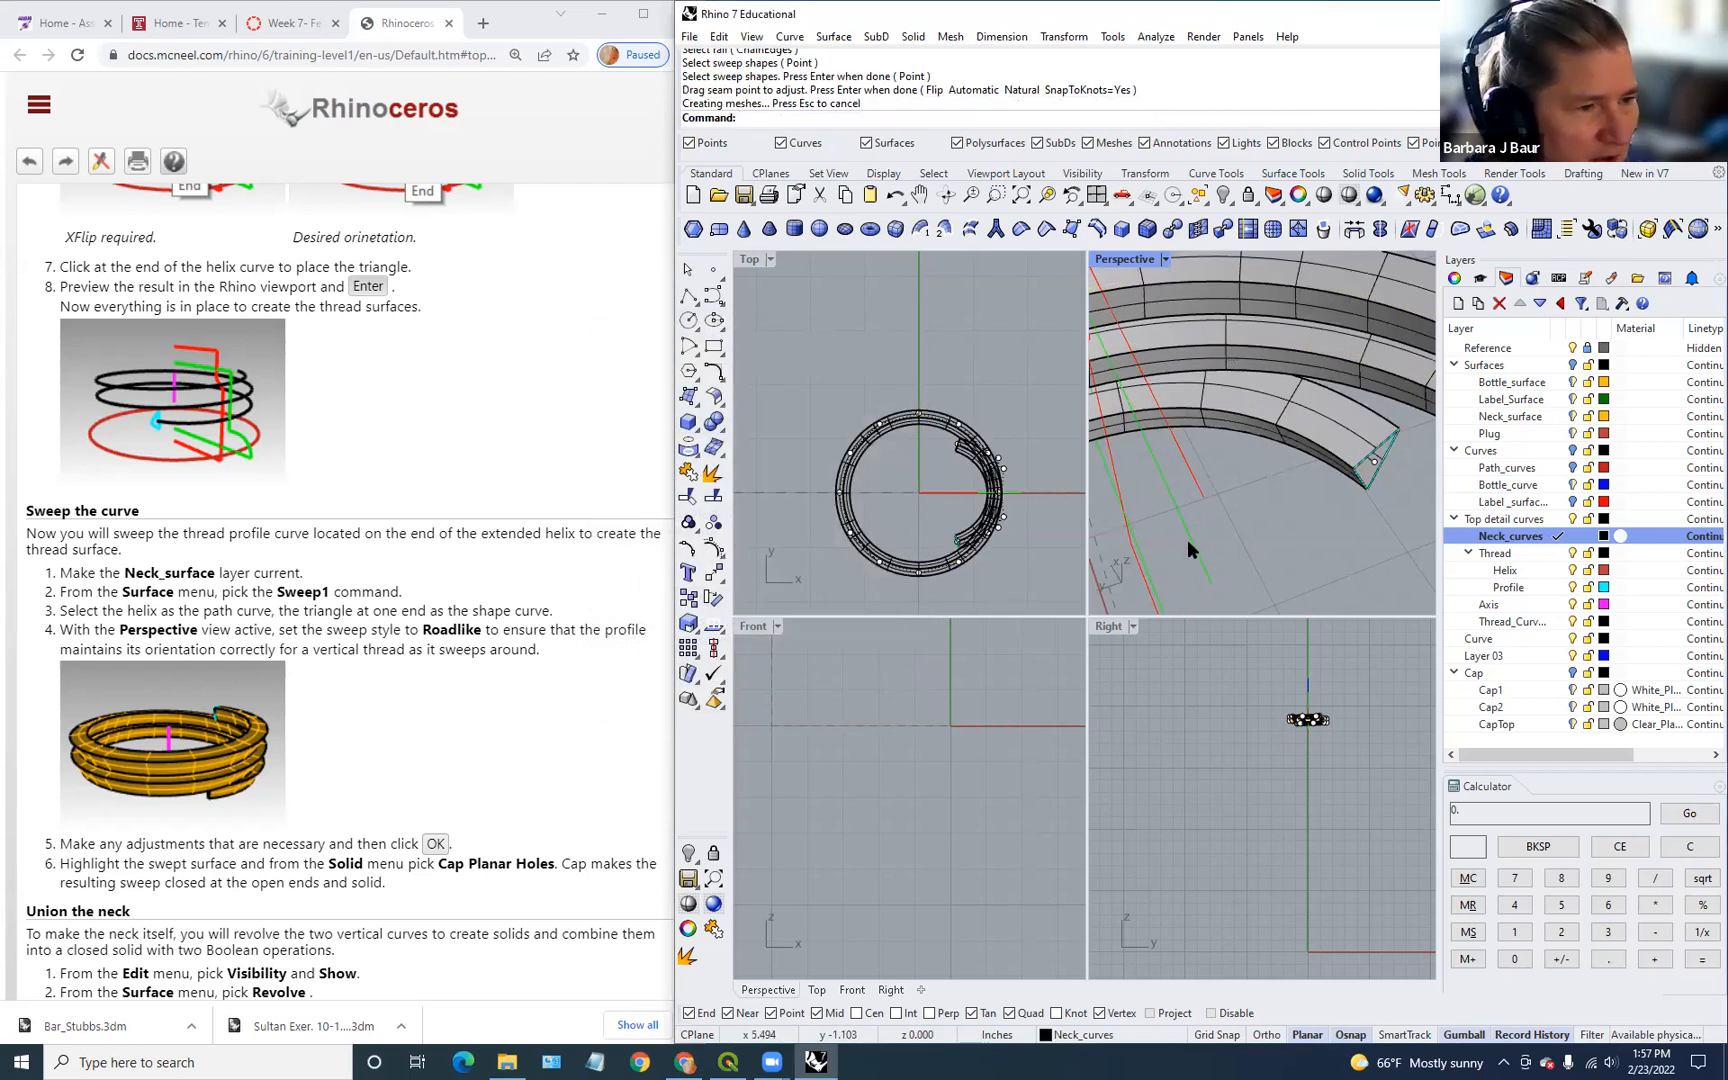
Step: Cap both open ends of the swept thread and accept the History Warning
{"action": "scroll", "coordinate": [1249, 518], "scroll_direction": "down", "scroll_amount": 5}
{"action": "right_click_drag", "start_coordinate": [1251, 514], "coordinate": [1196, 404]}
{"action": "right_click_drag", "start_coordinate": [1252, 470], "coordinate": [1250, 512], "text": "shift"}
{"action": "scroll", "coordinate": [980, 508], "scroll_direction": "up", "scroll_amount": 3}
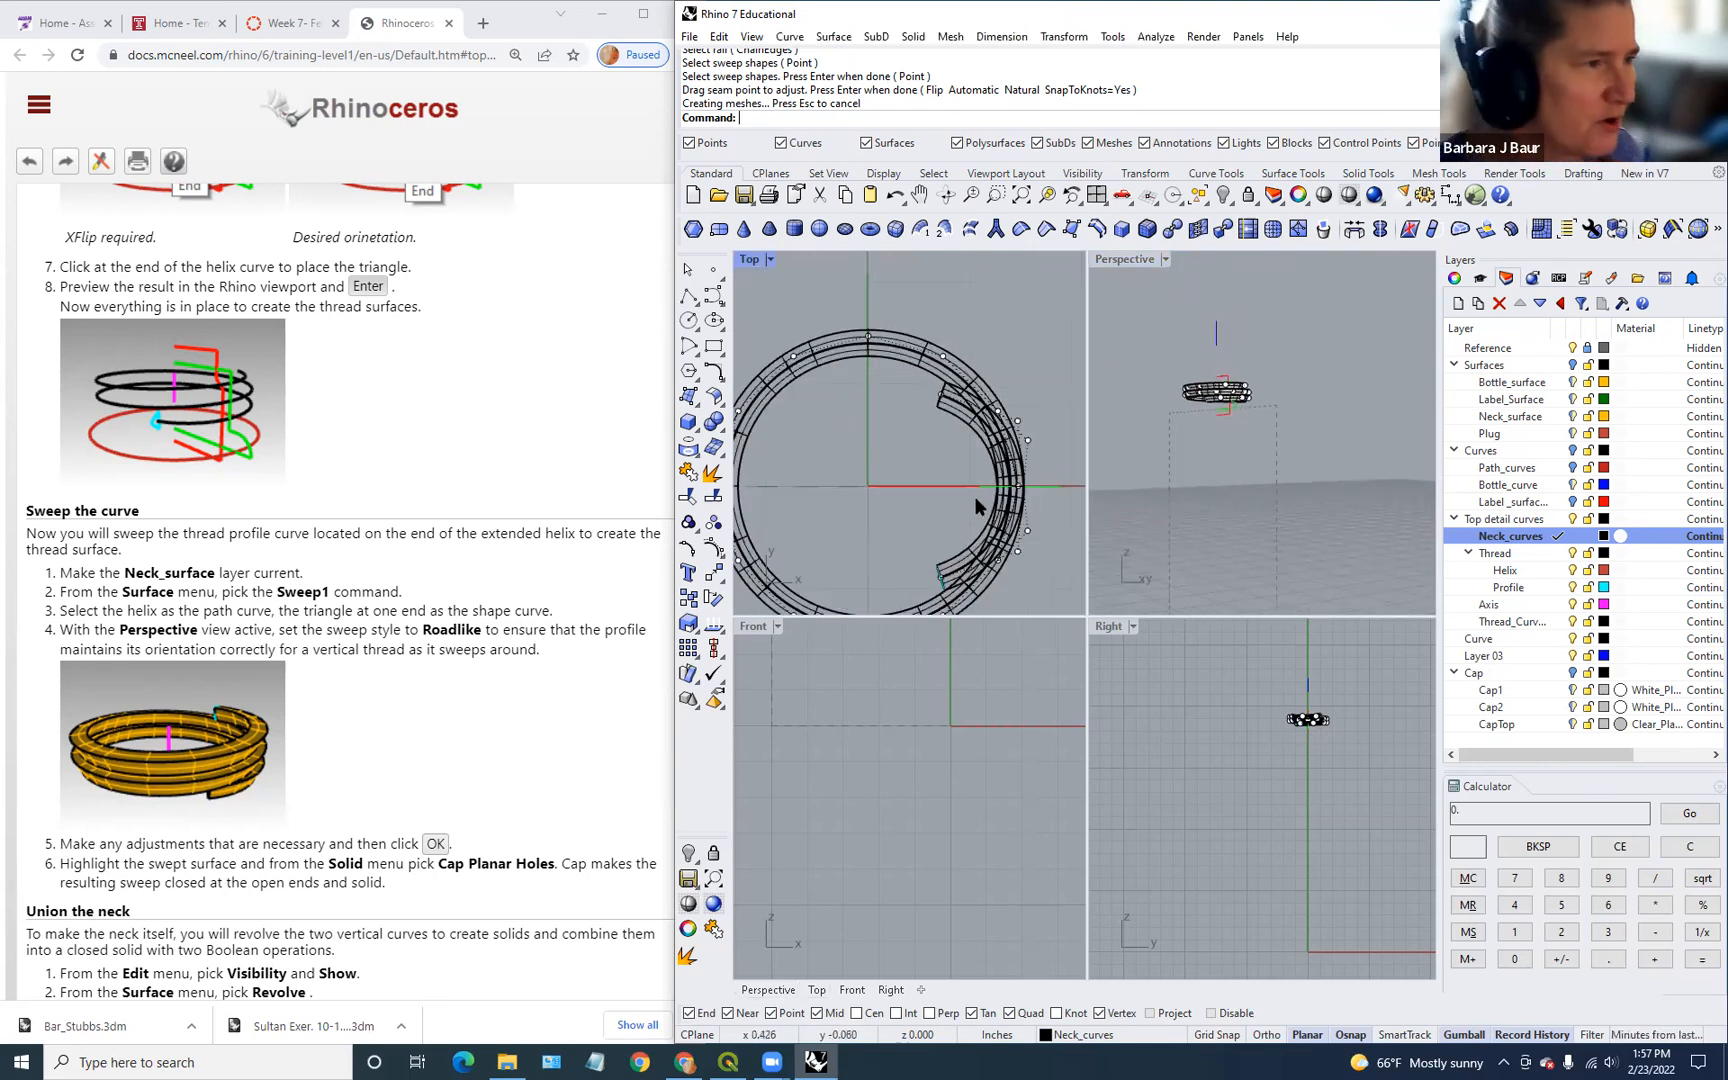
{"action": "scroll", "coordinate": [590, 790], "scroll_direction": "down", "scroll_amount": 3}
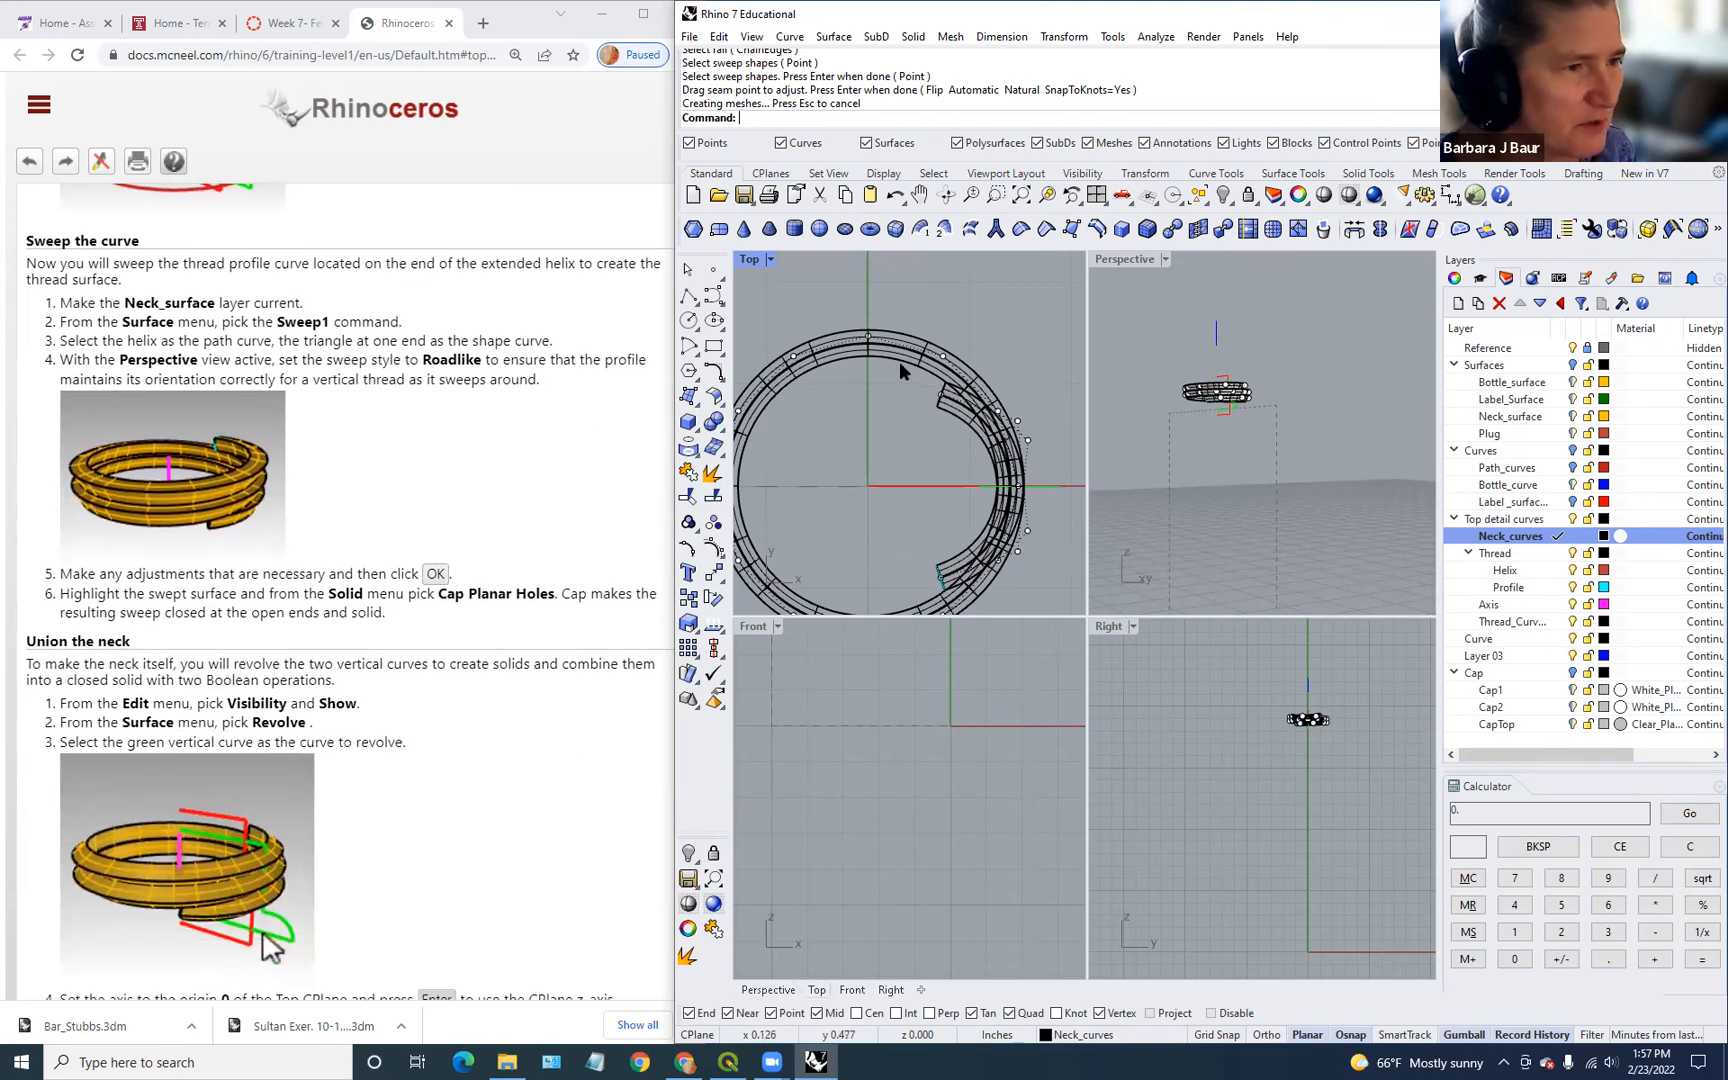
{"action": "left_click", "coordinate": [905, 355]}
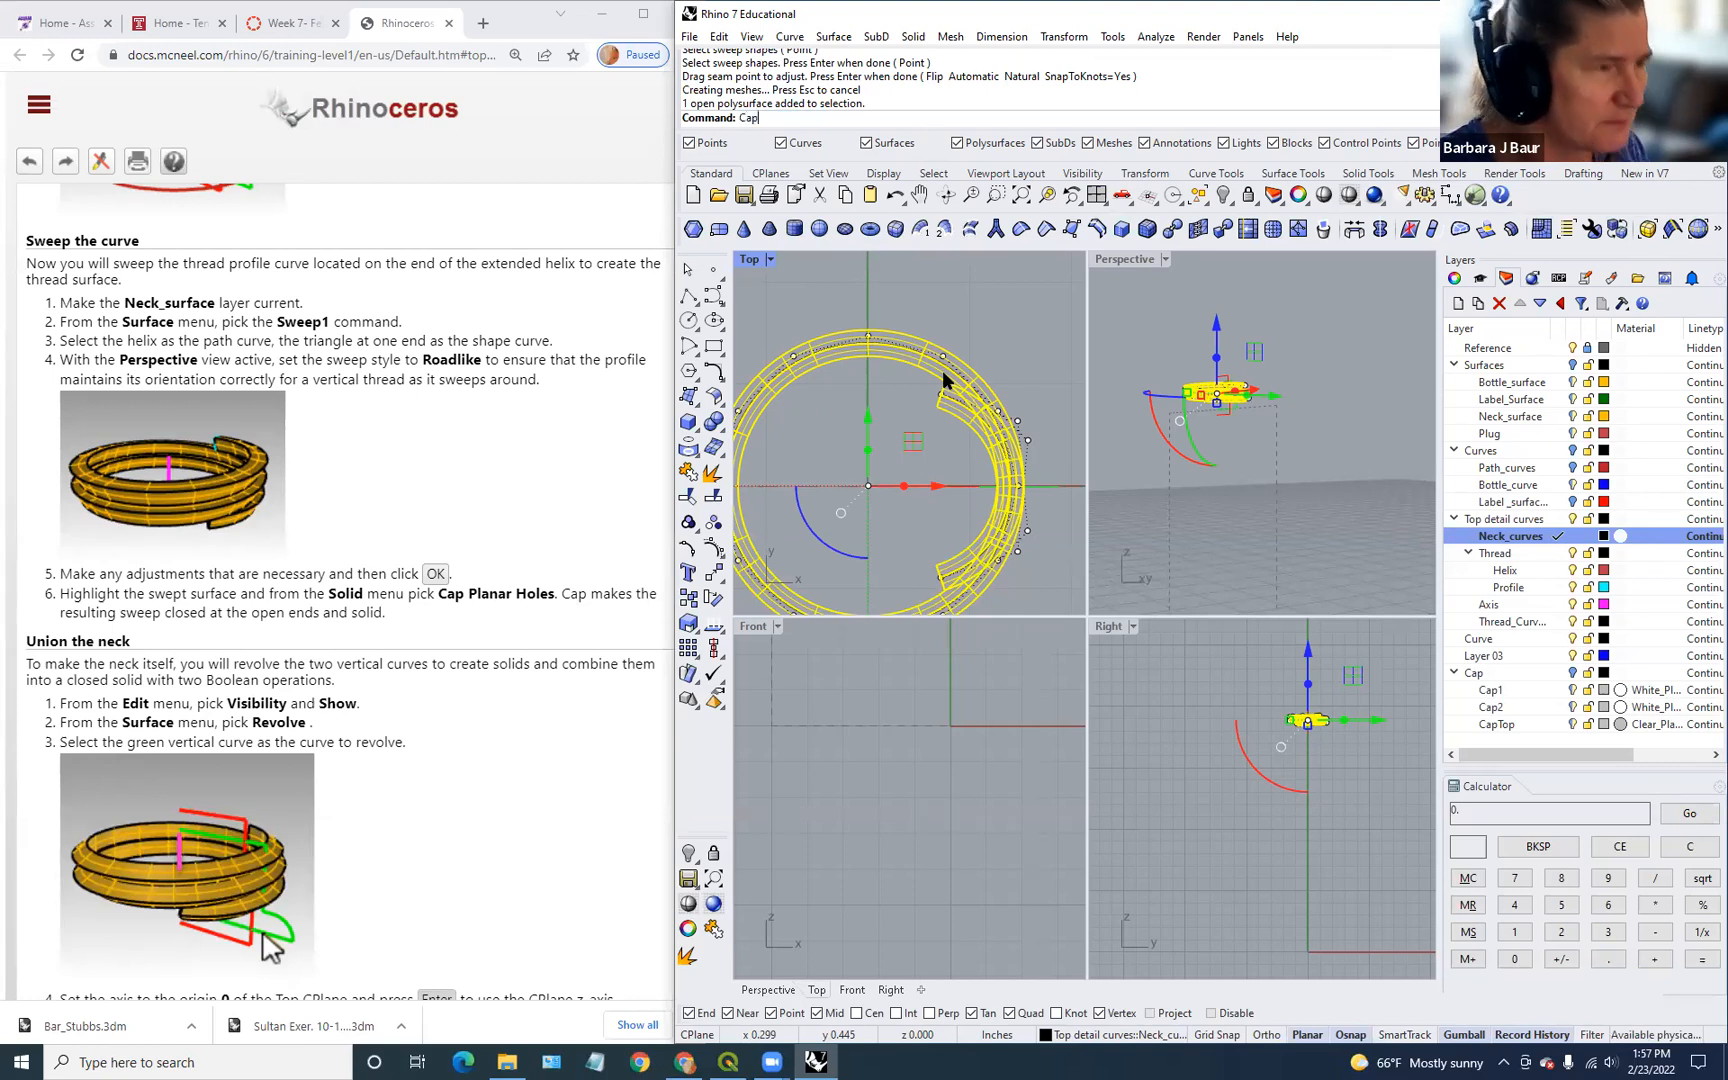
{"action": "key", "text": "Return"}
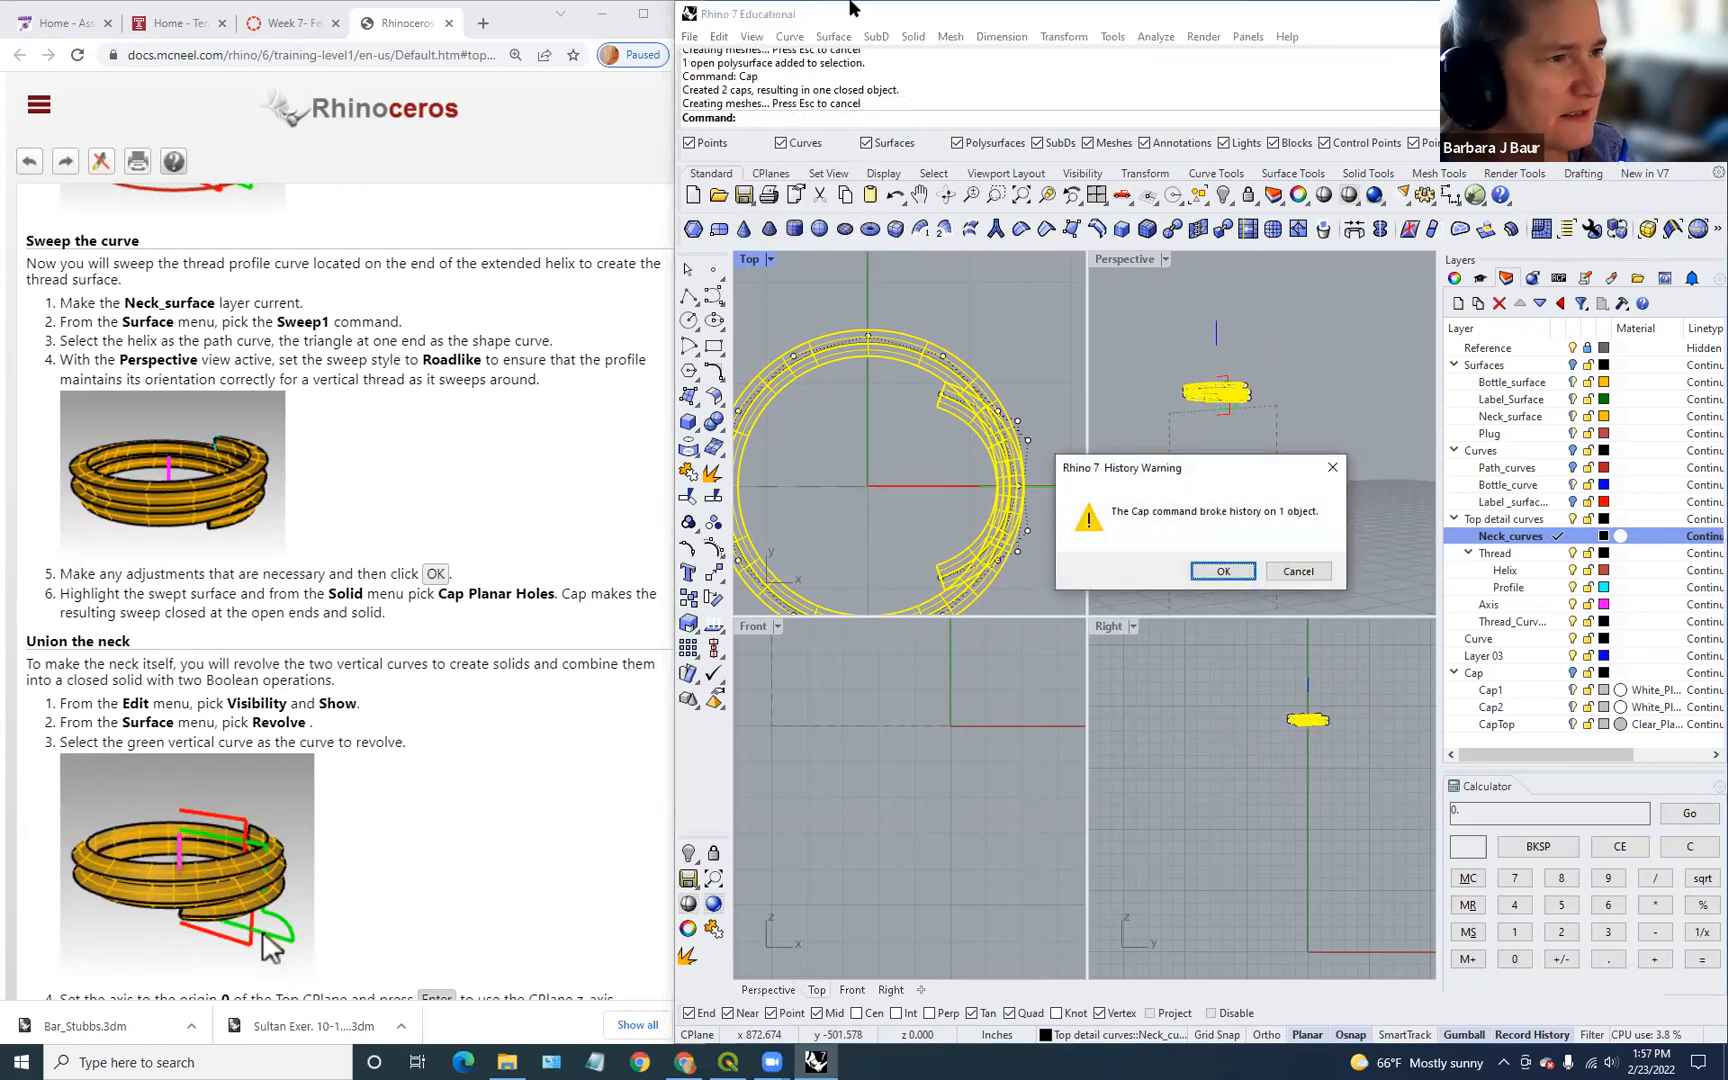
{"action": "left_click", "coordinate": [1222, 571]}
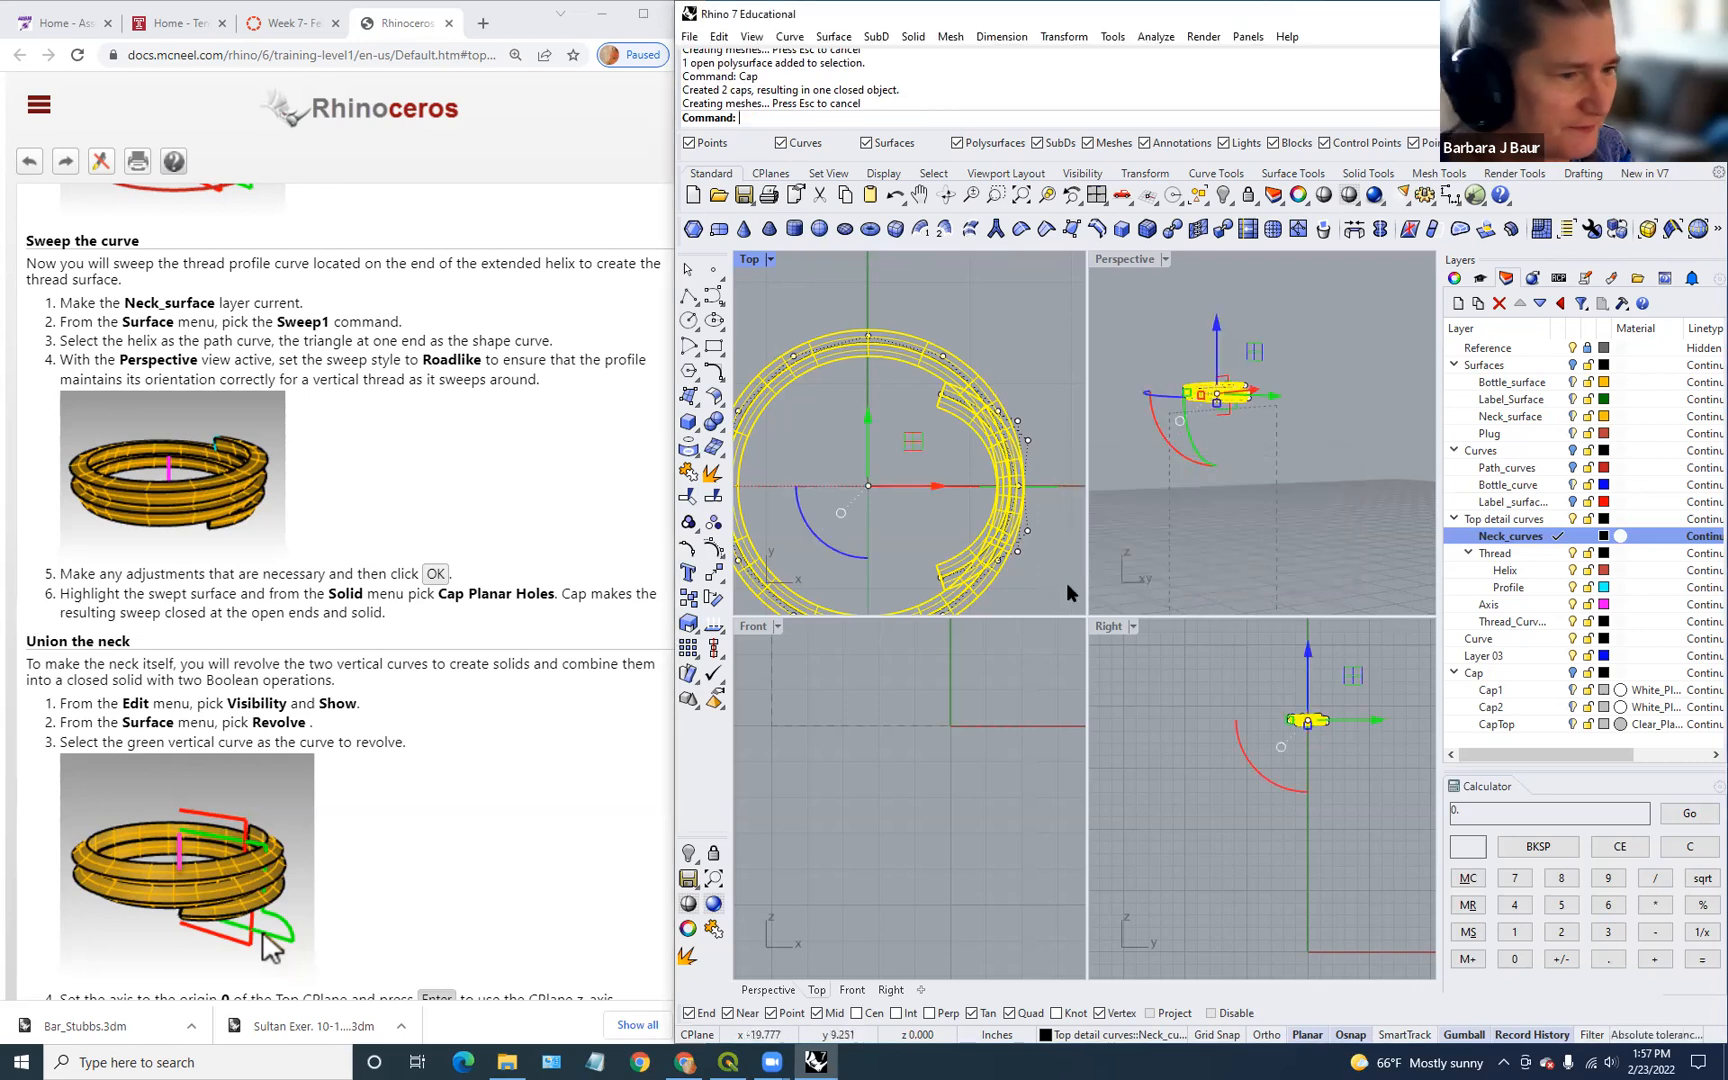
Step: Pan the Front view and select the curve point at the ring's end
{"action": "scroll", "coordinate": [558, 774], "scroll_direction": "down", "scroll_amount": 3}
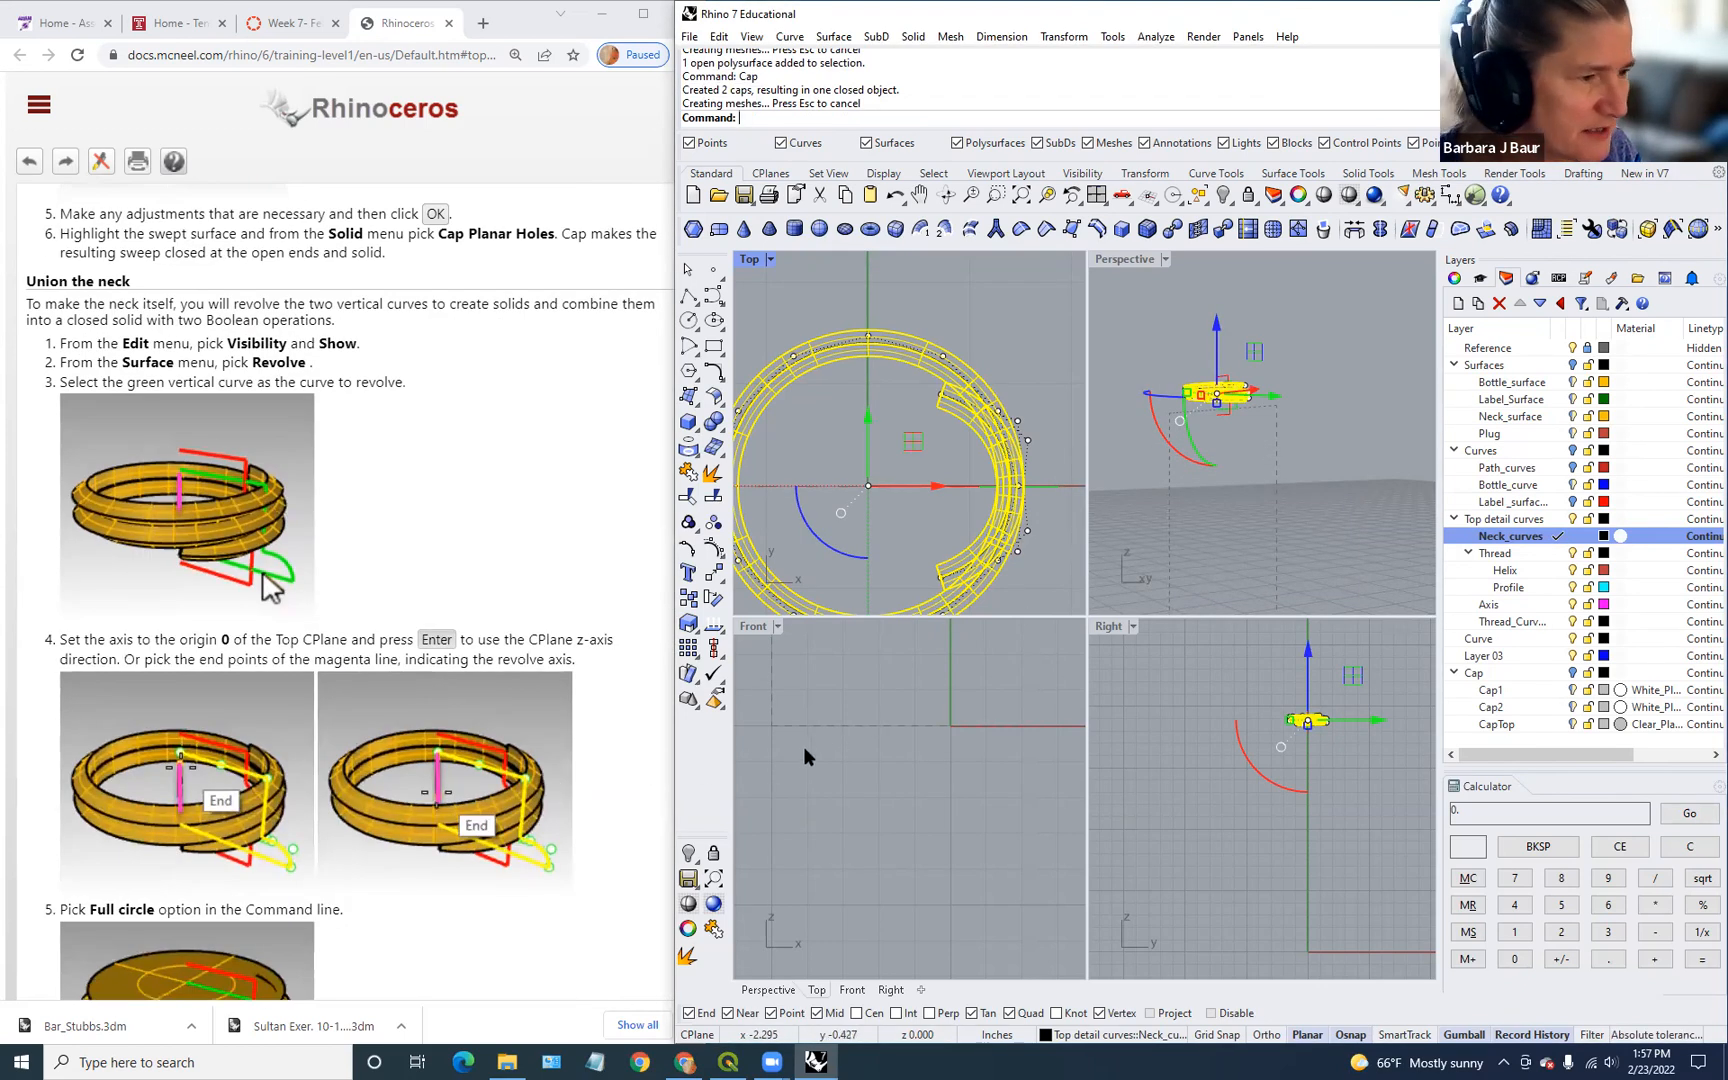
{"action": "scroll", "coordinate": [1045, 555], "scroll_direction": "down", "scroll_amount": 3}
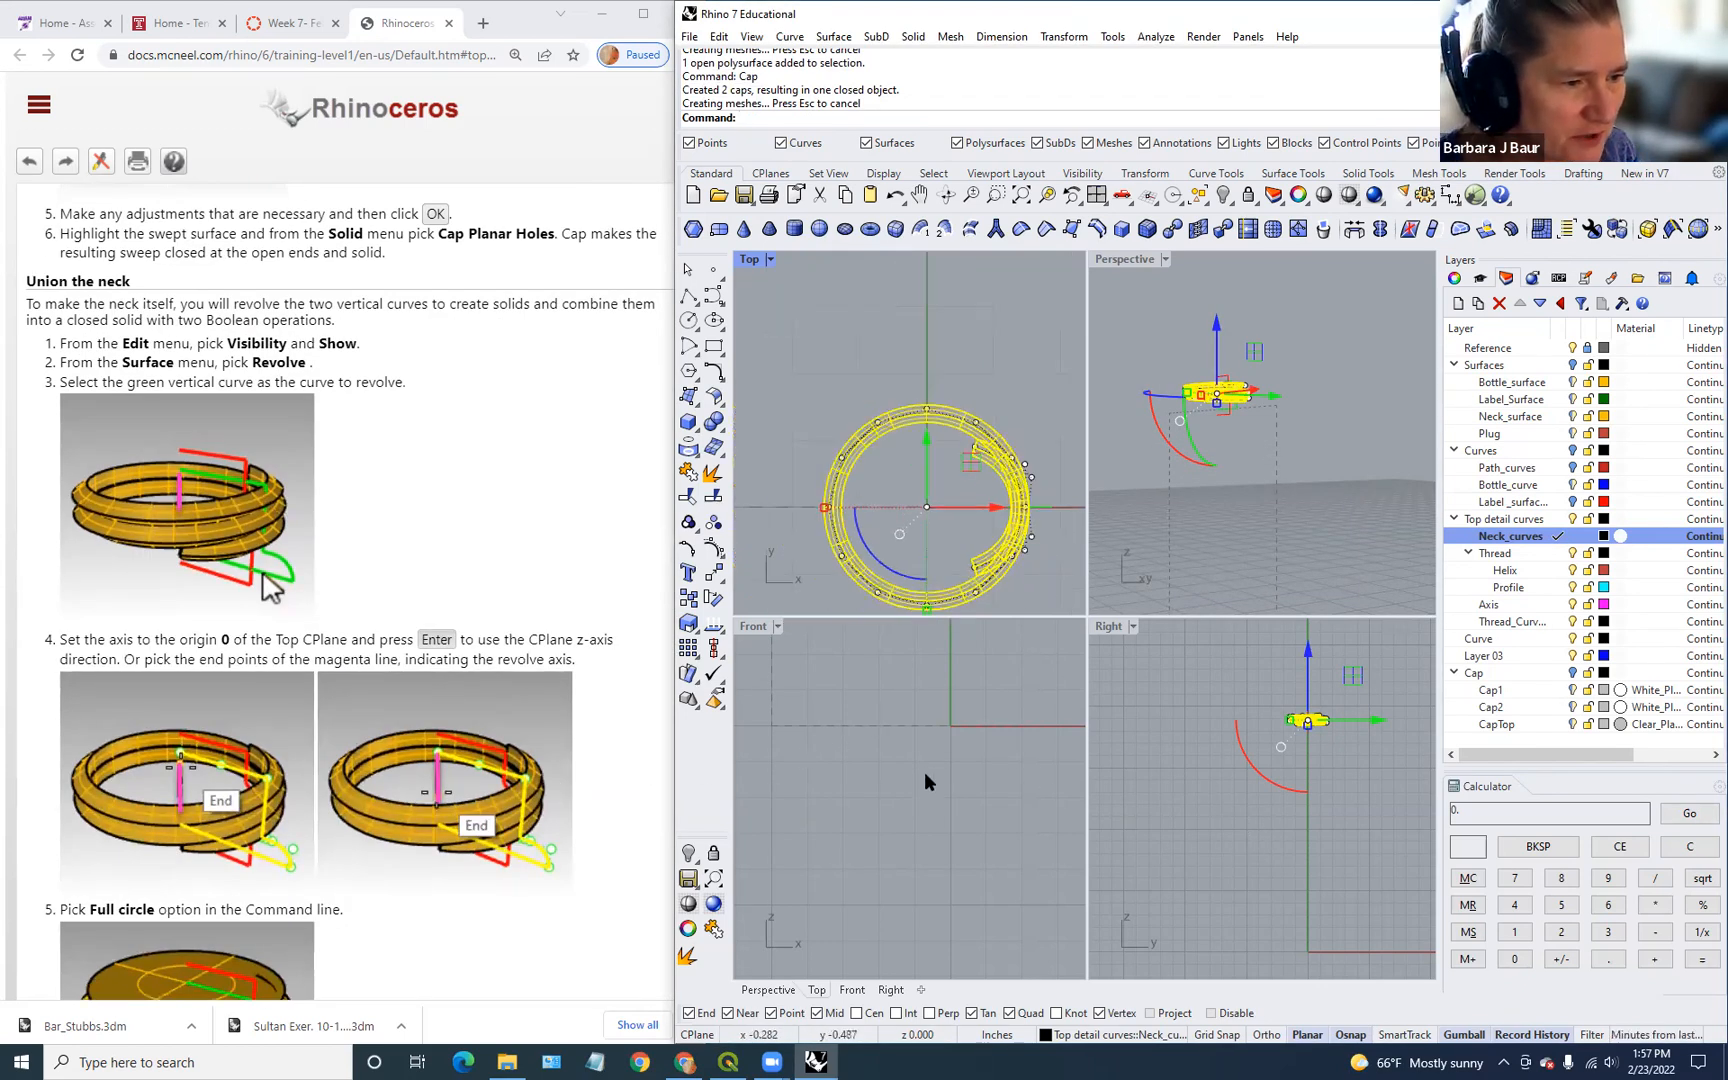
{"action": "scroll", "coordinate": [923, 778], "scroll_direction": "down", "scroll_amount": 5}
{"action": "scroll", "coordinate": [917, 806], "scroll_direction": "up", "scroll_amount": 8}
{"action": "right_click_drag", "start_coordinate": [910, 796], "coordinate": [1046, 813]}
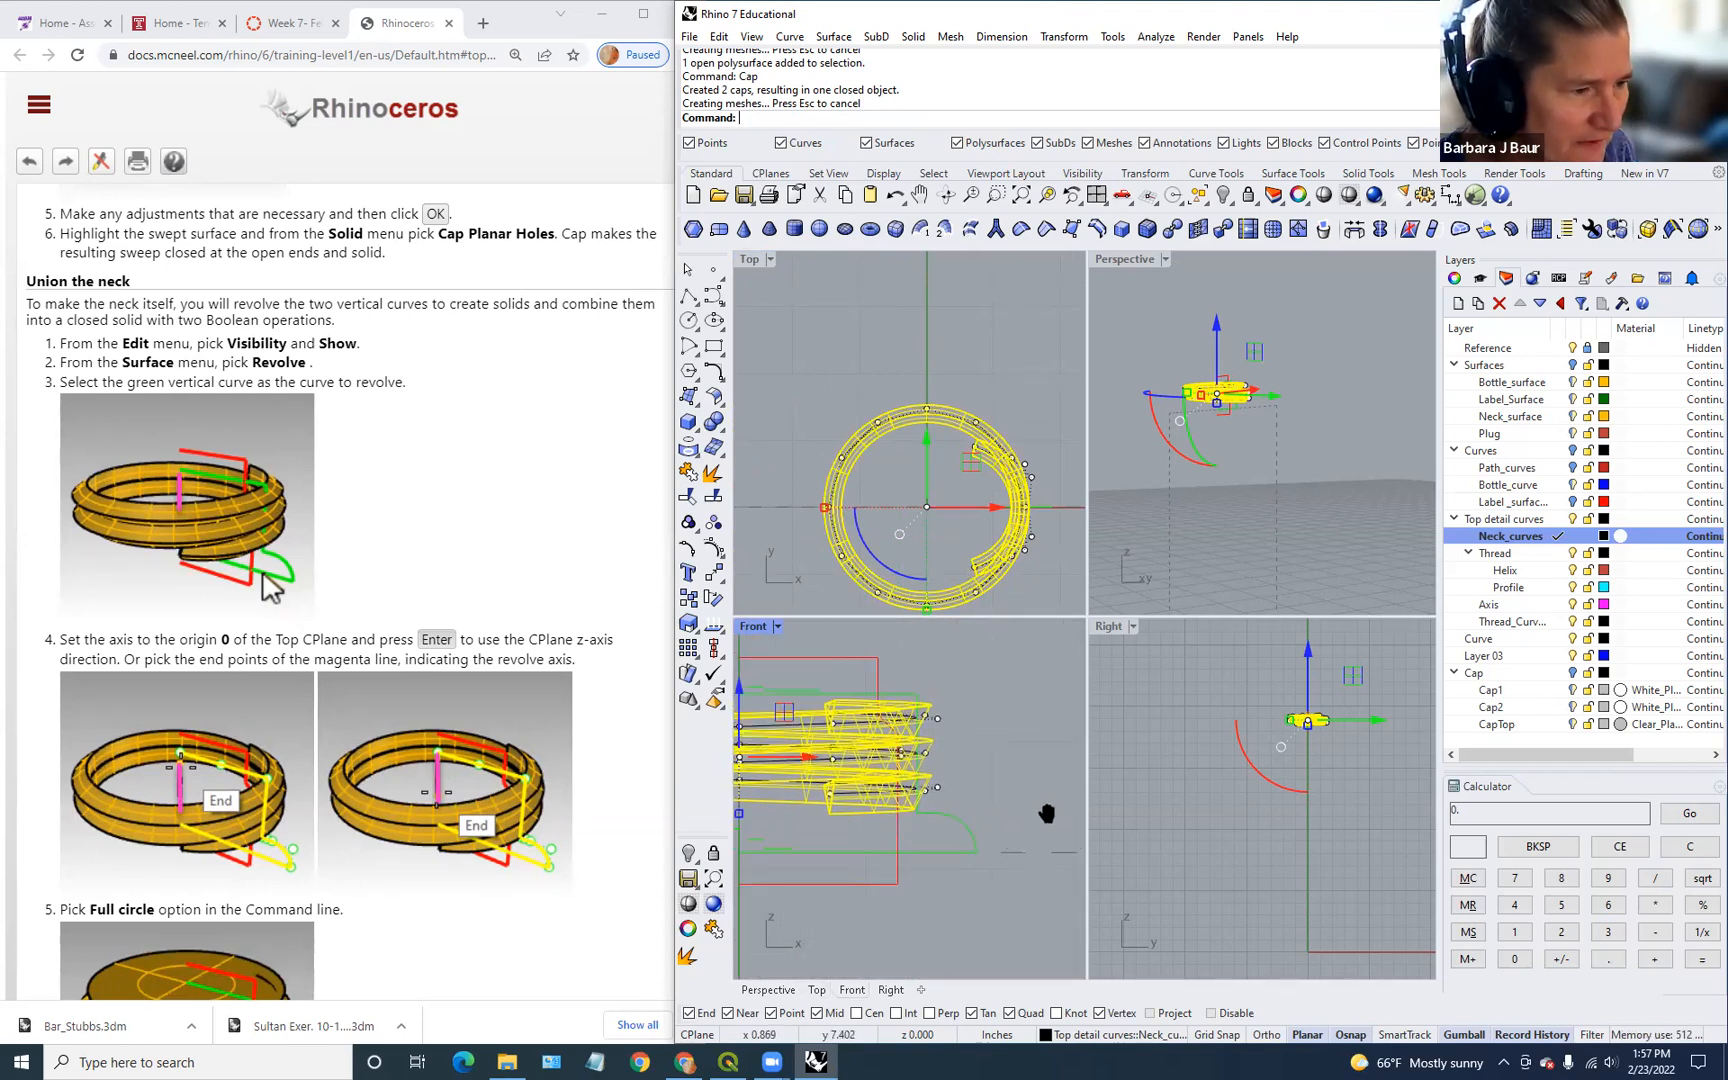
{"action": "scroll", "coordinate": [896, 788], "scroll_direction": "down", "scroll_amount": 3}
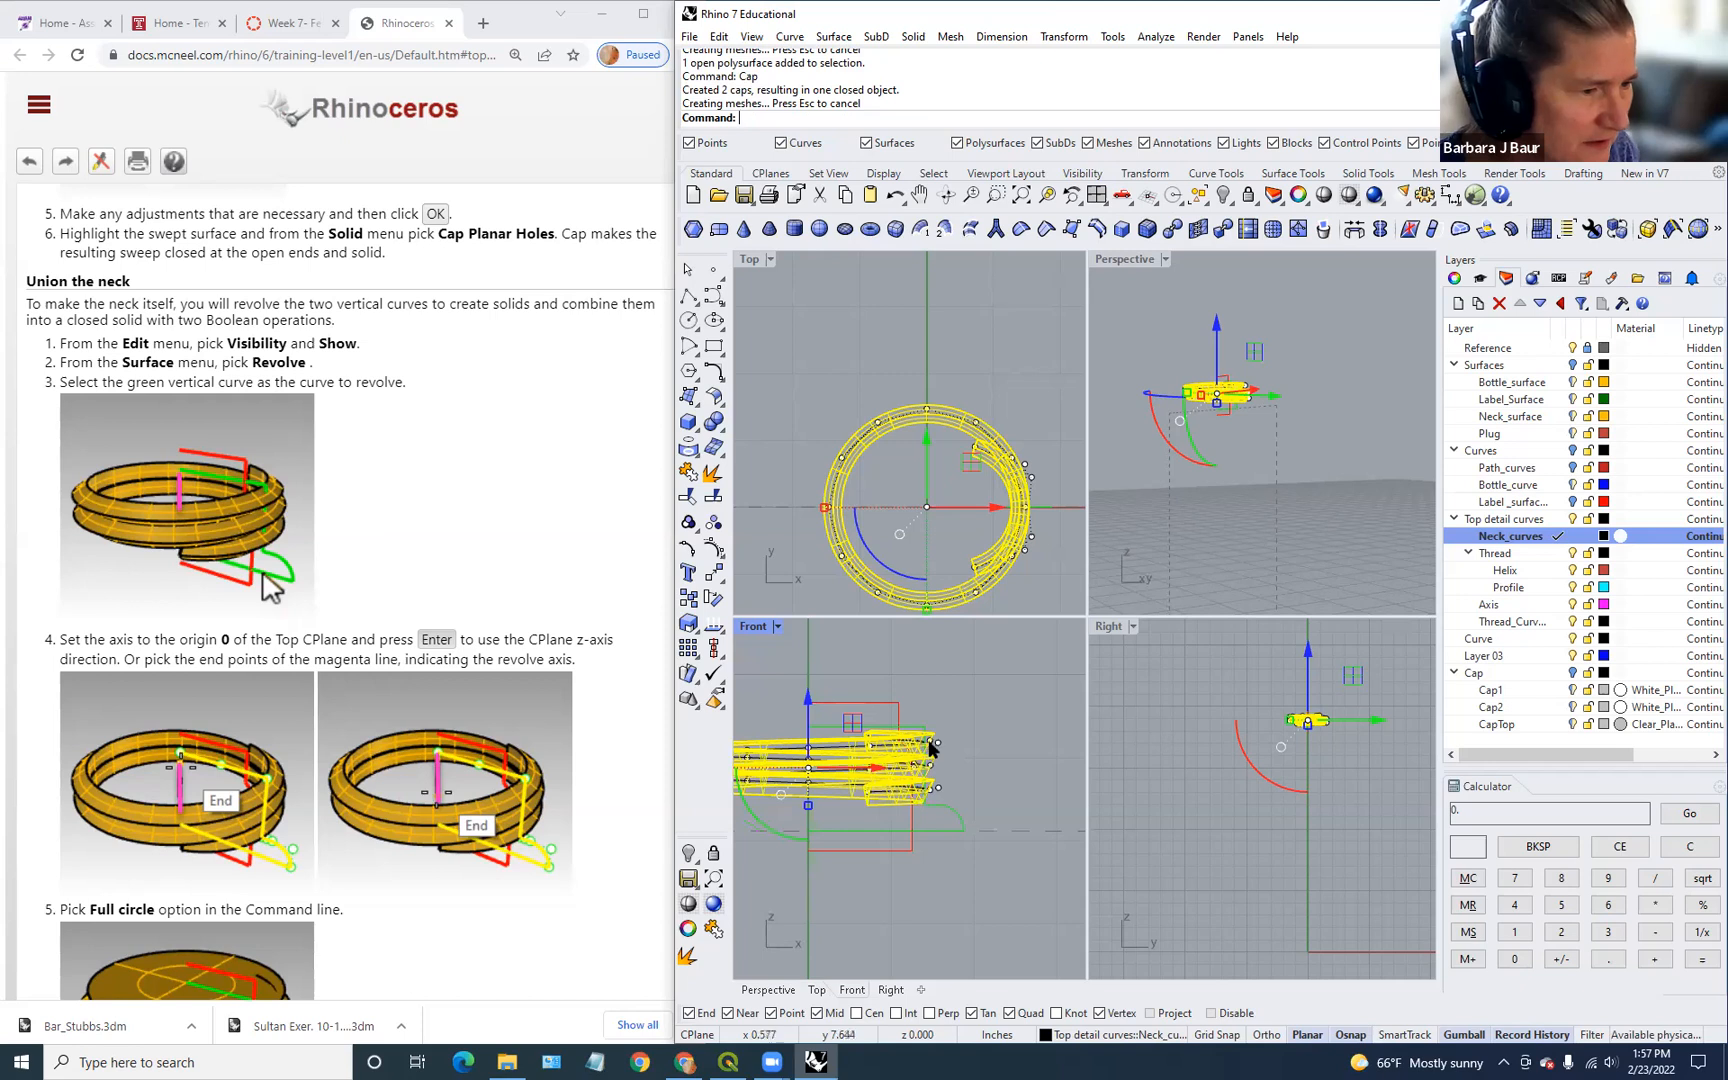
{"action": "left_click", "coordinate": [936, 742]}
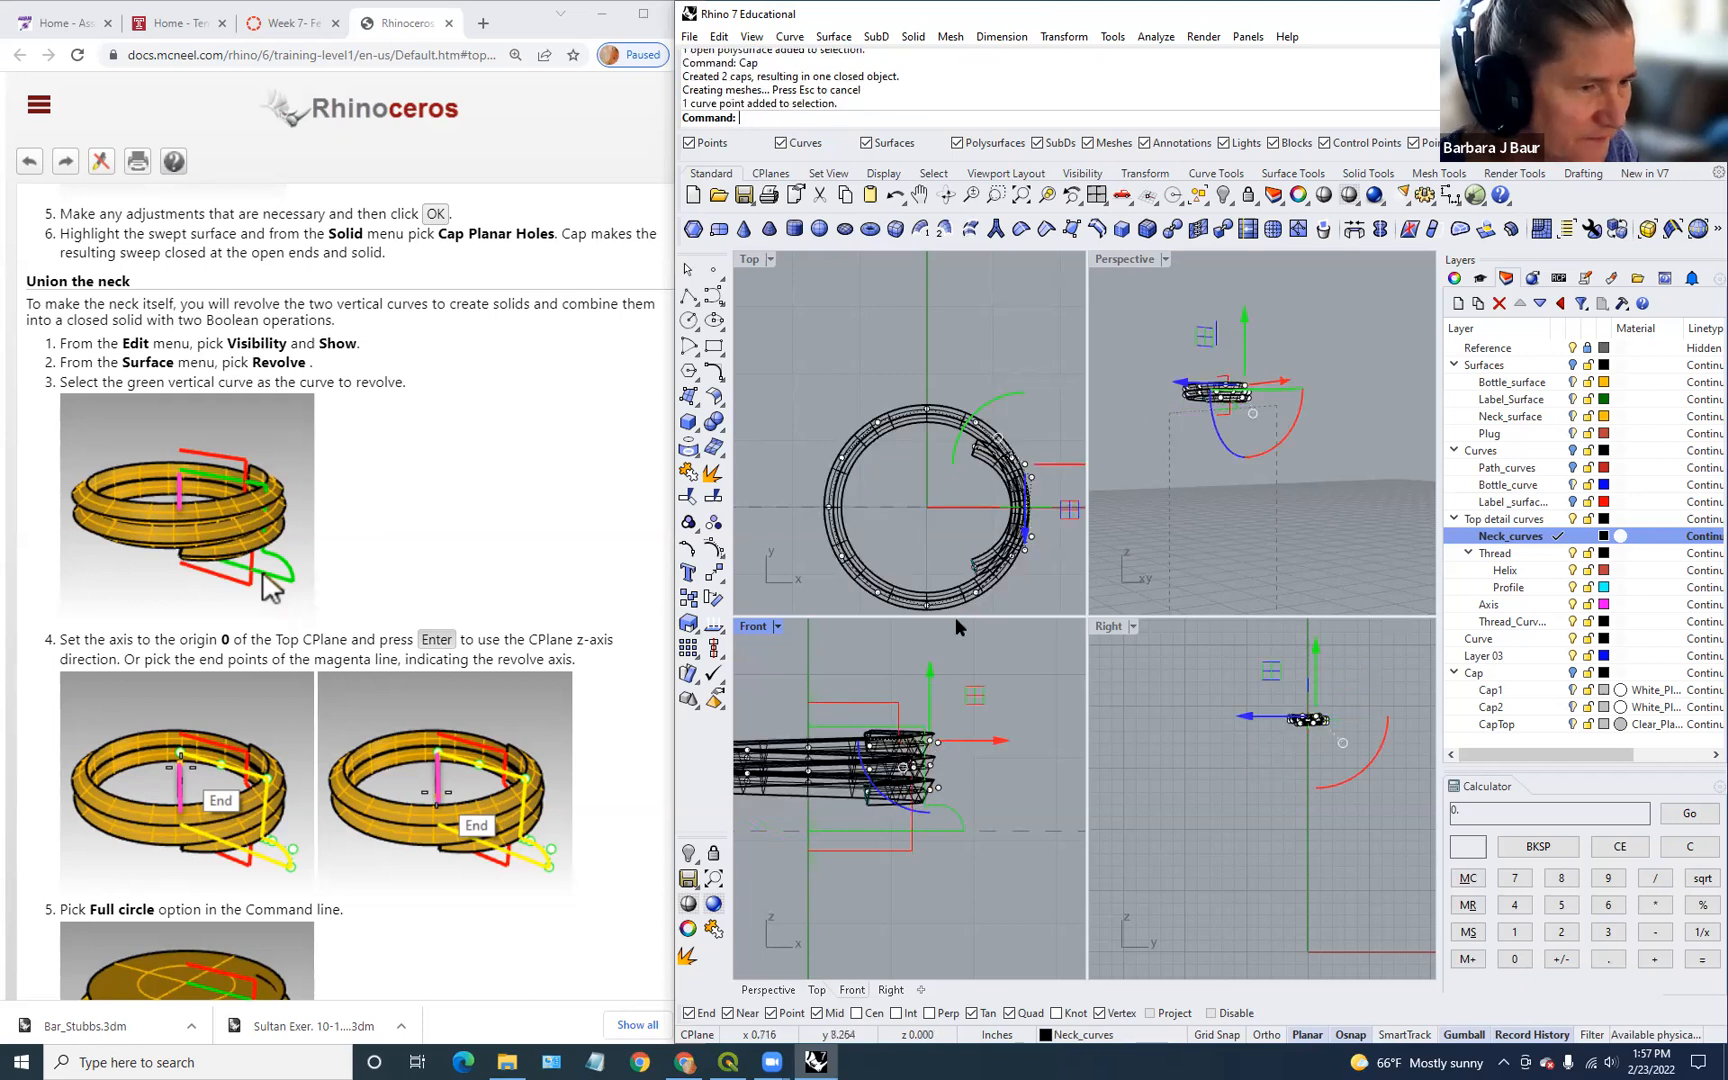
Step: Hide the thread ring, then revolve the green neck curve 0–360° around the vertical axis
{"action": "left_click", "coordinate": [1034, 545]}
{"action": "key", "text": "ctrl+h"}
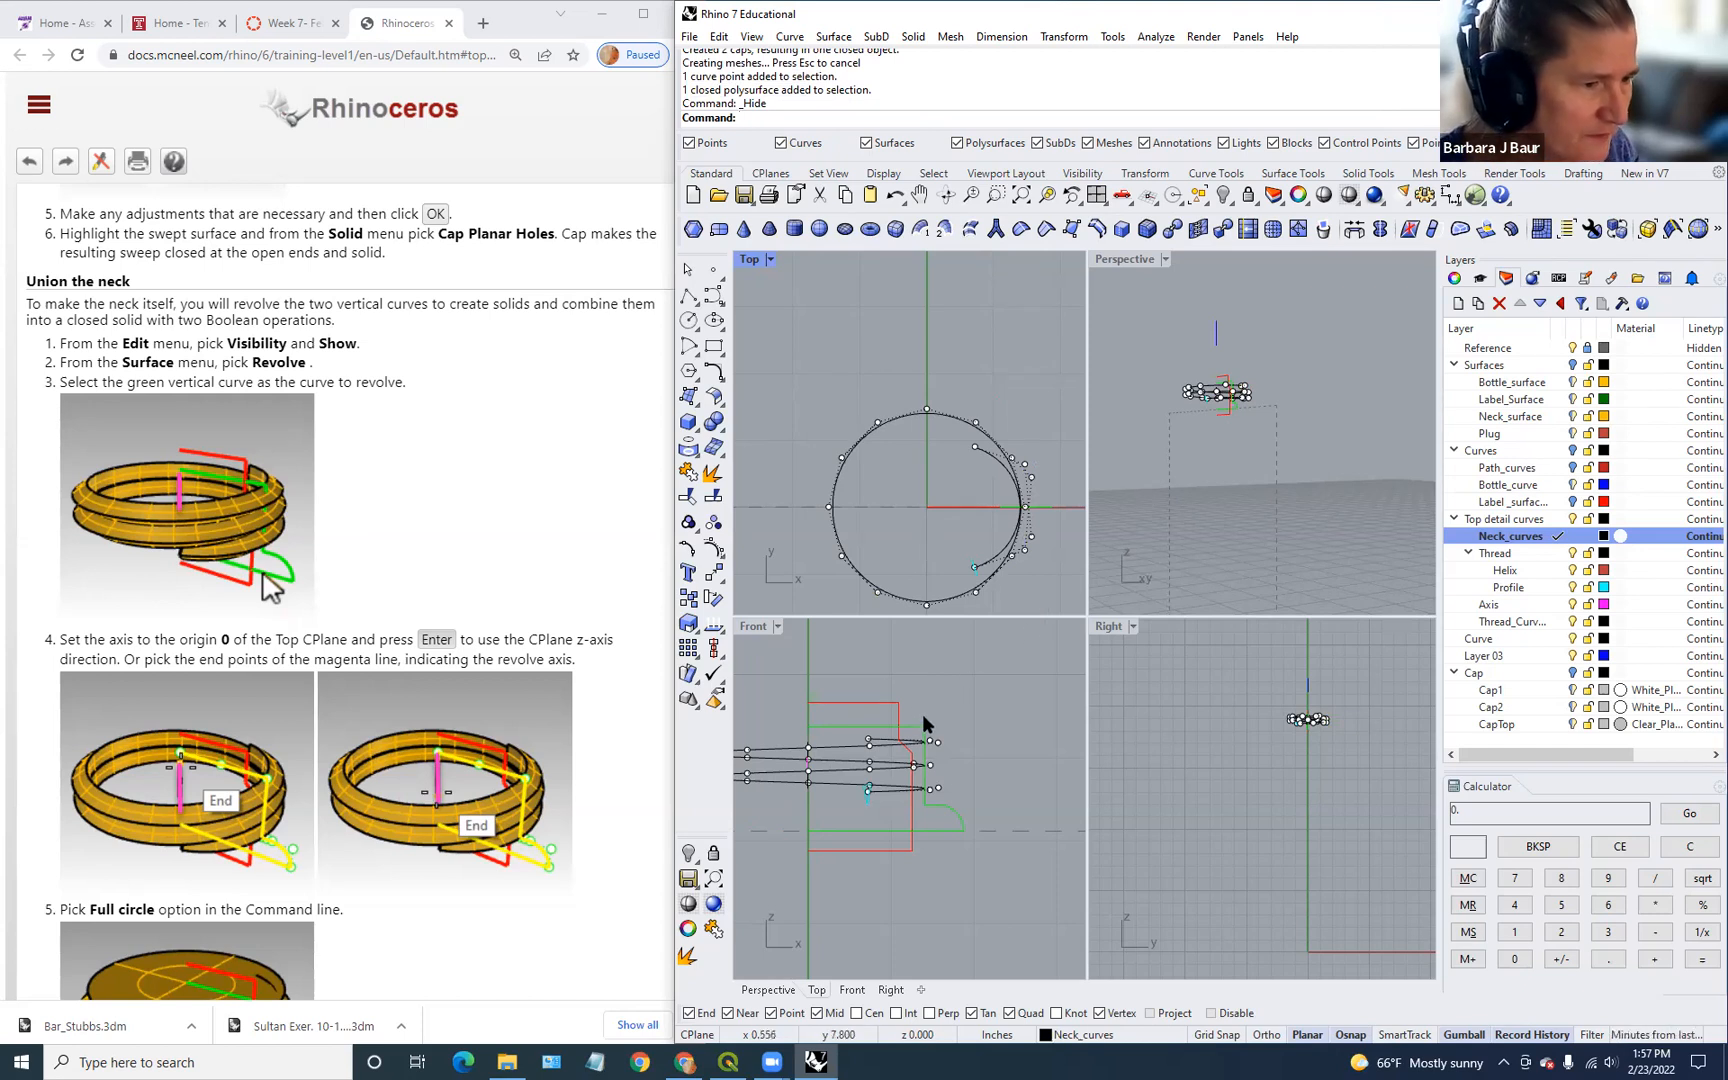
{"action": "type", "text": "Rev"}
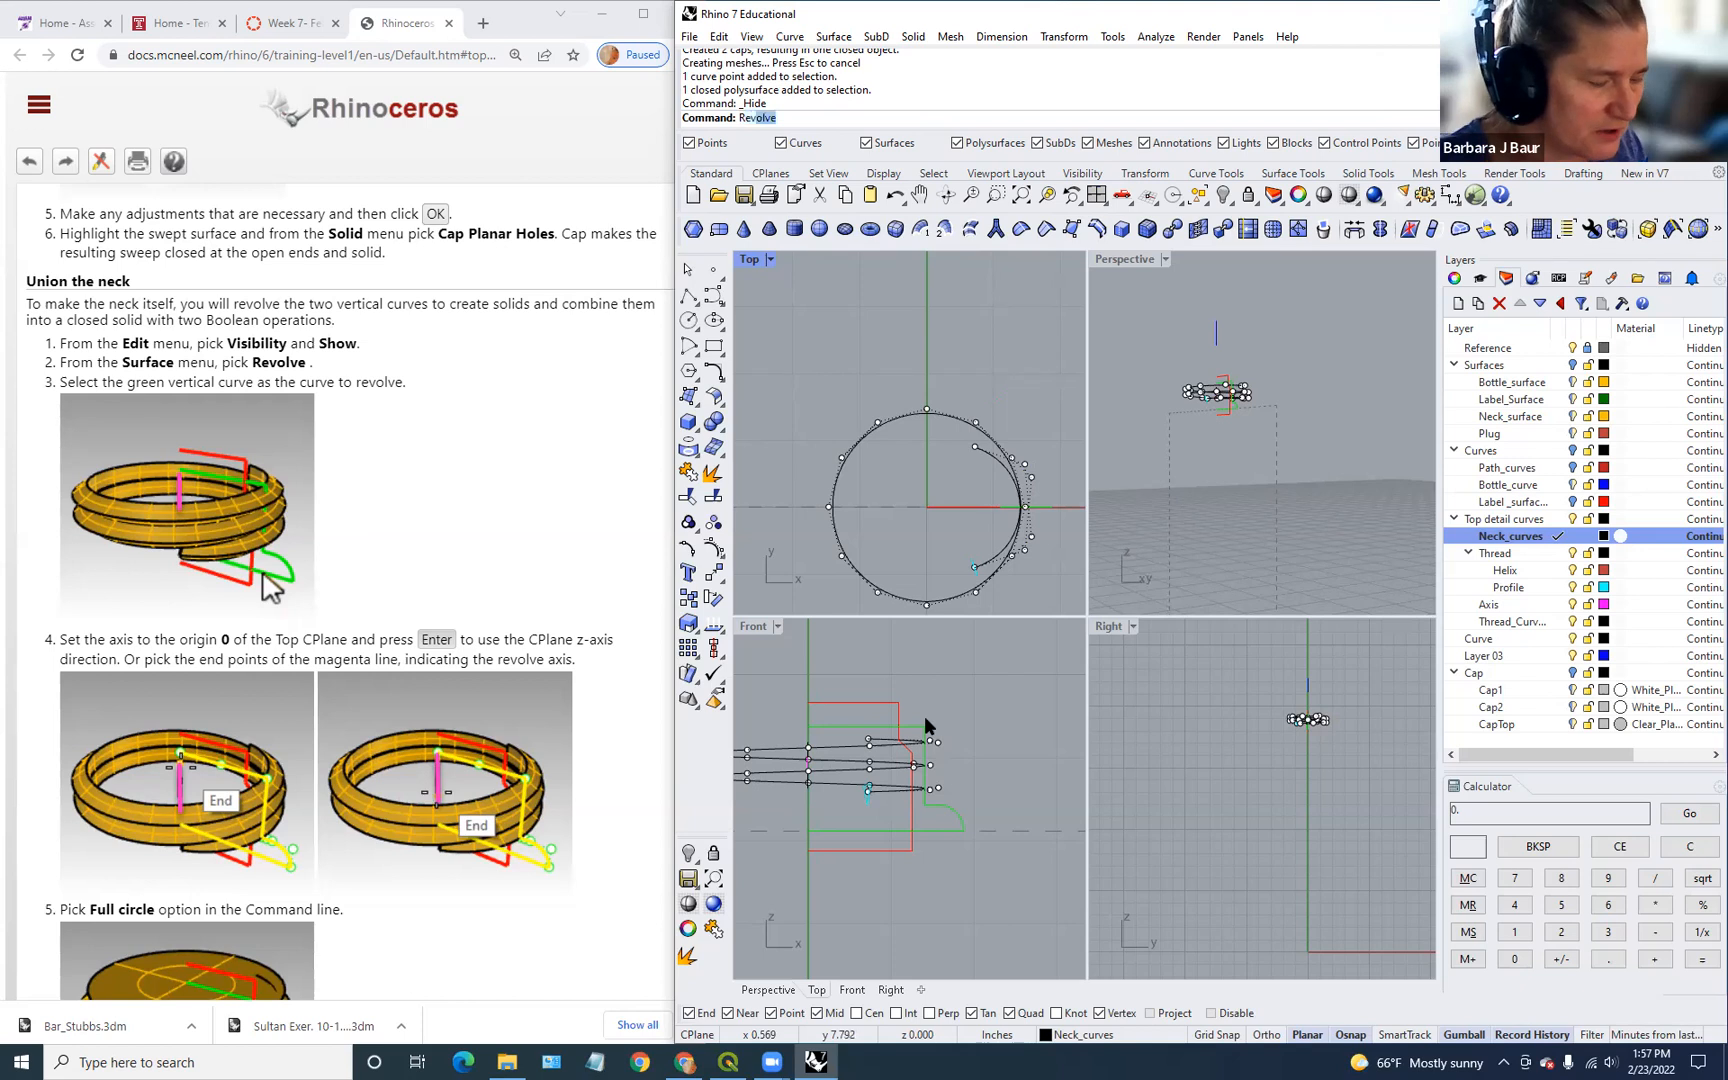
{"action": "key", "text": "Return"}
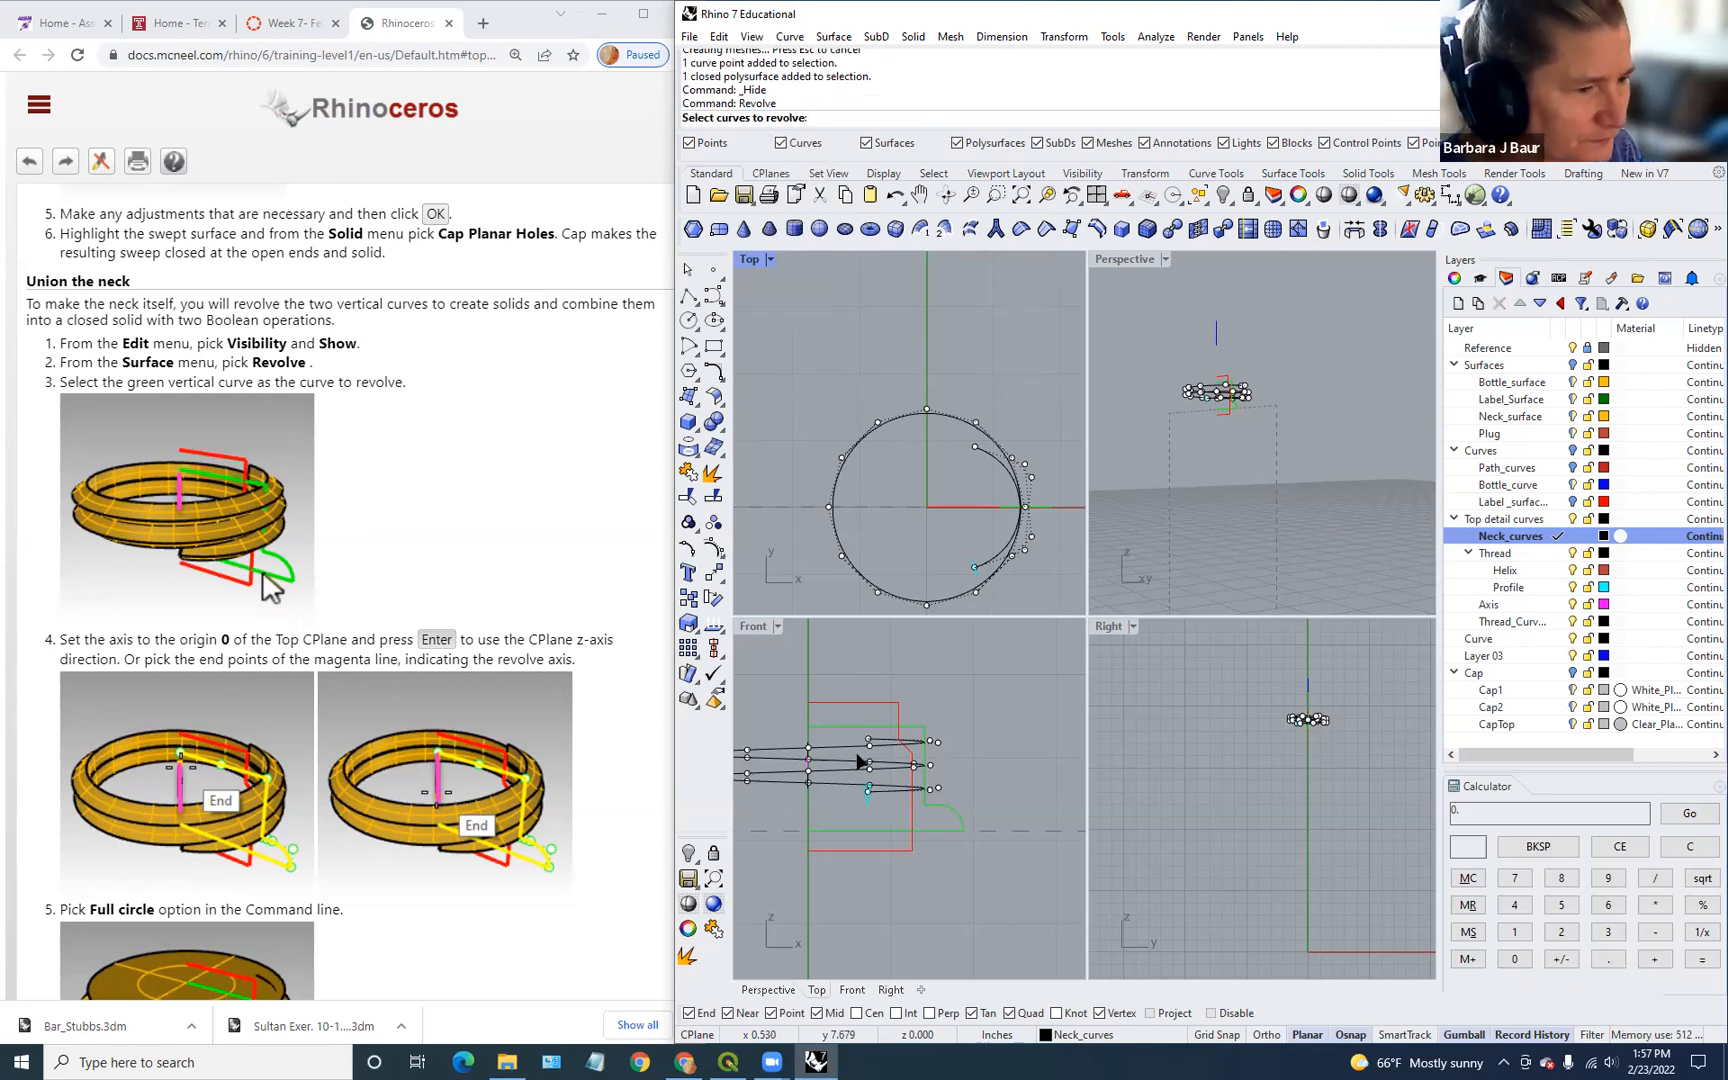
{"action": "left_click", "coordinate": [891, 725]}
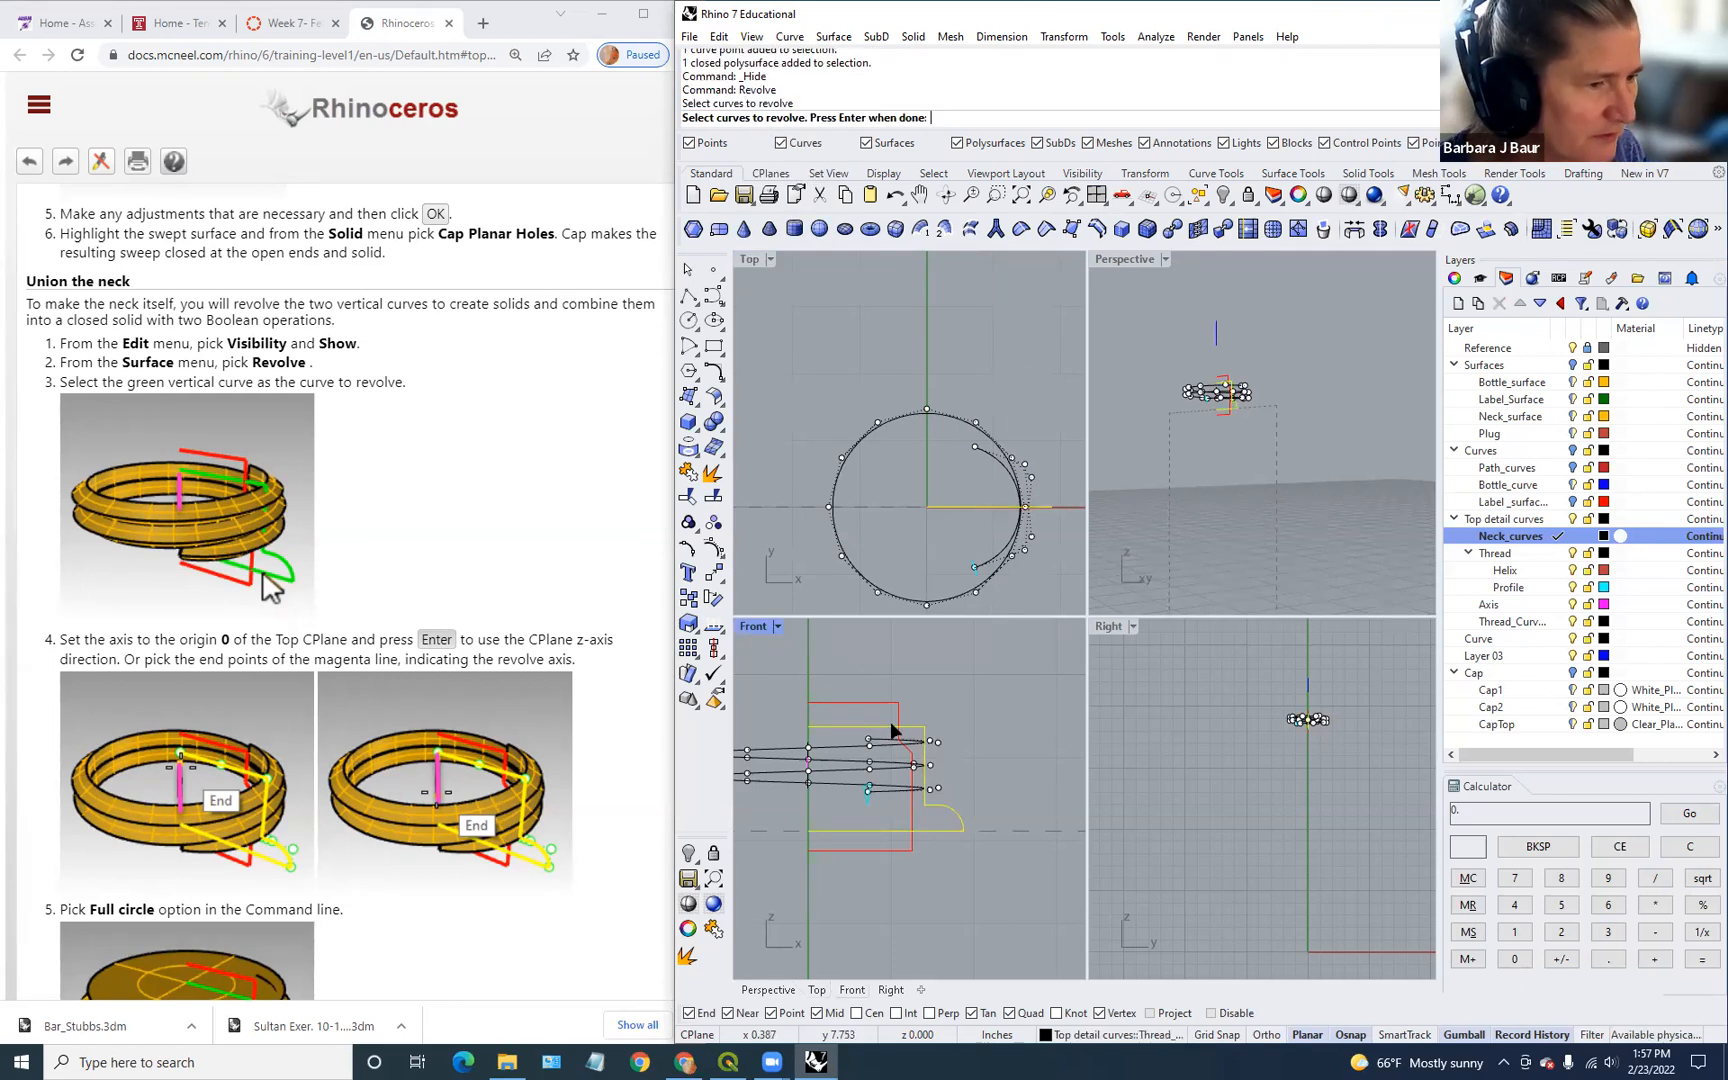
{"action": "key", "text": "Return"}
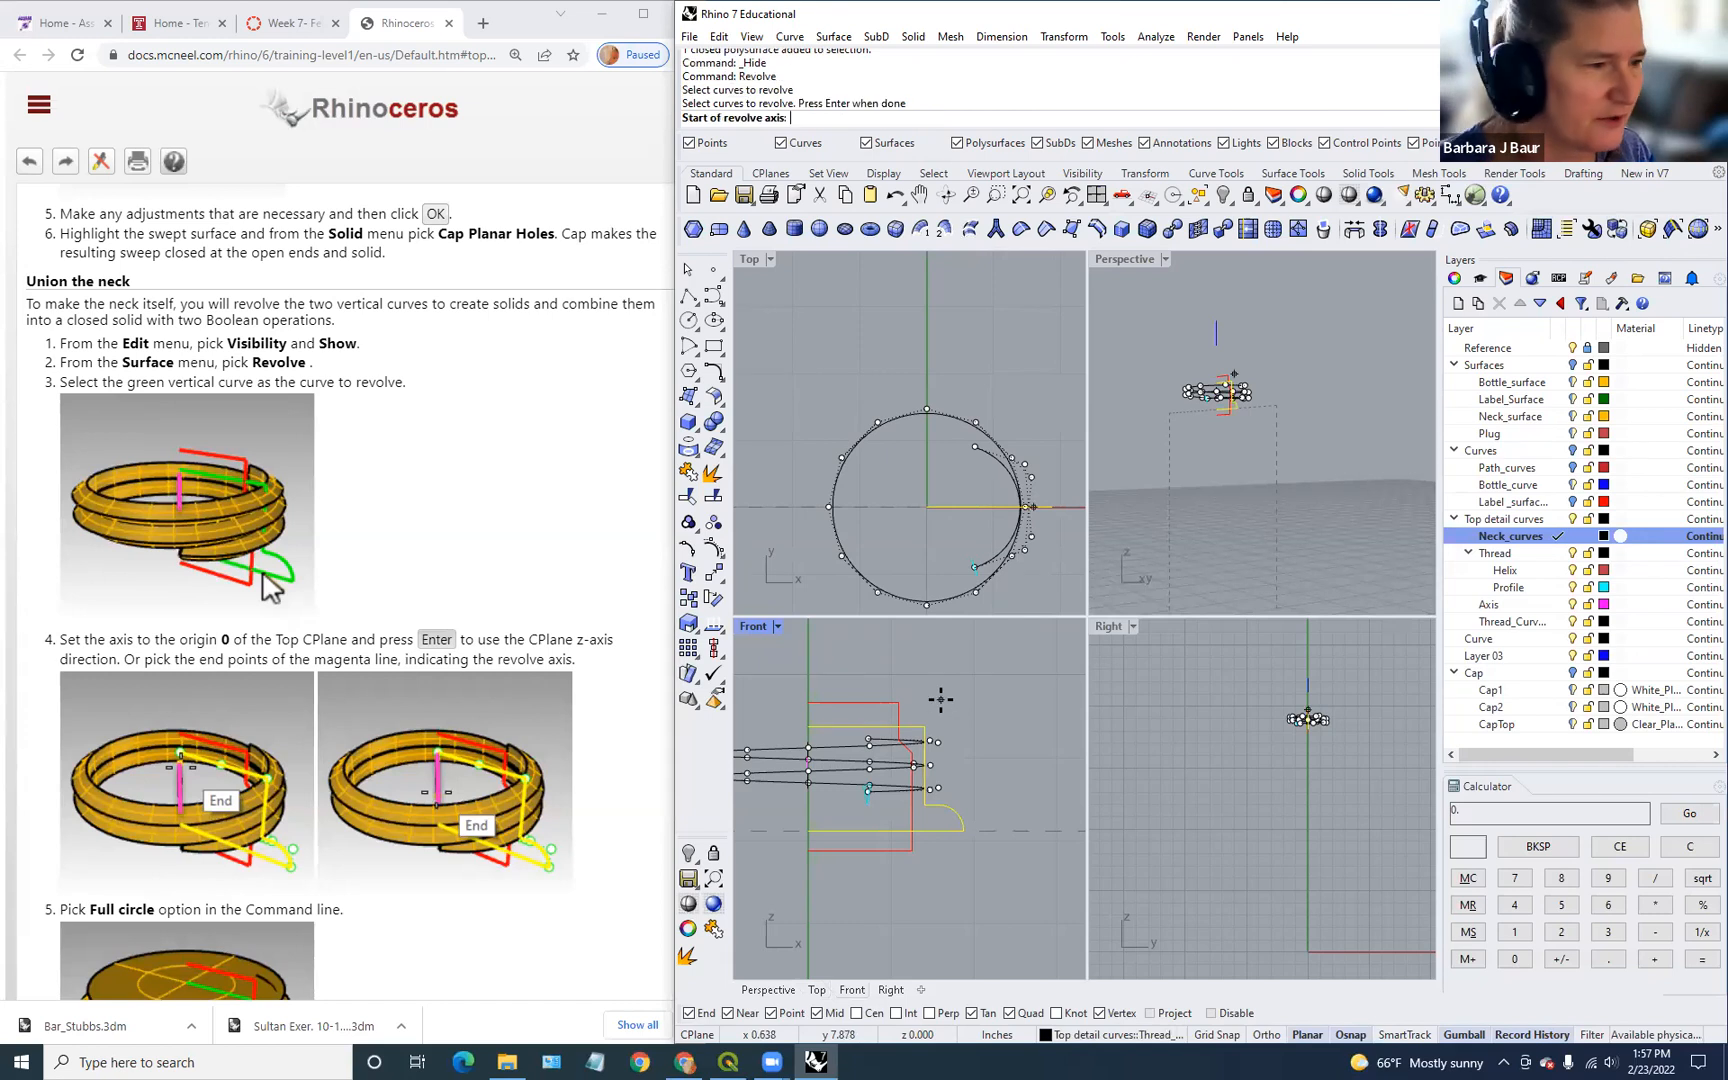
{"action": "left_click", "coordinate": [810, 725]}
{"action": "left_click", "coordinate": [810, 830]}
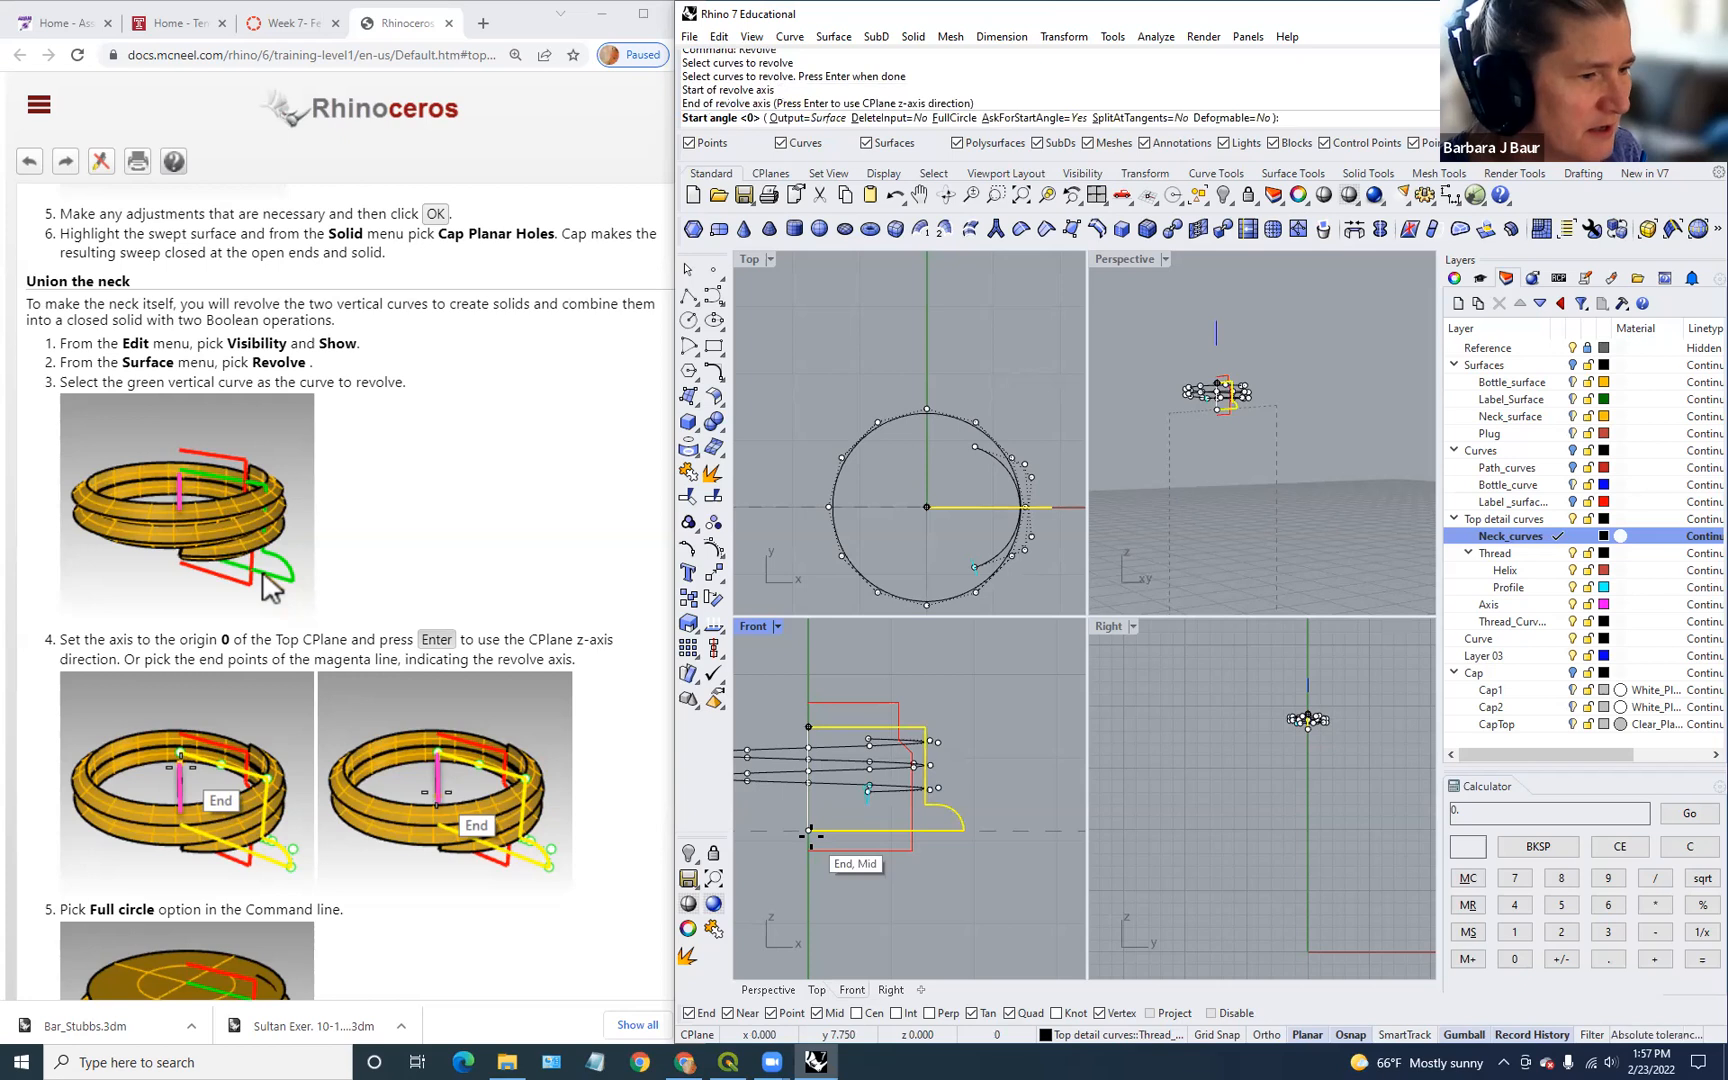
{"action": "key", "text": "Return"}
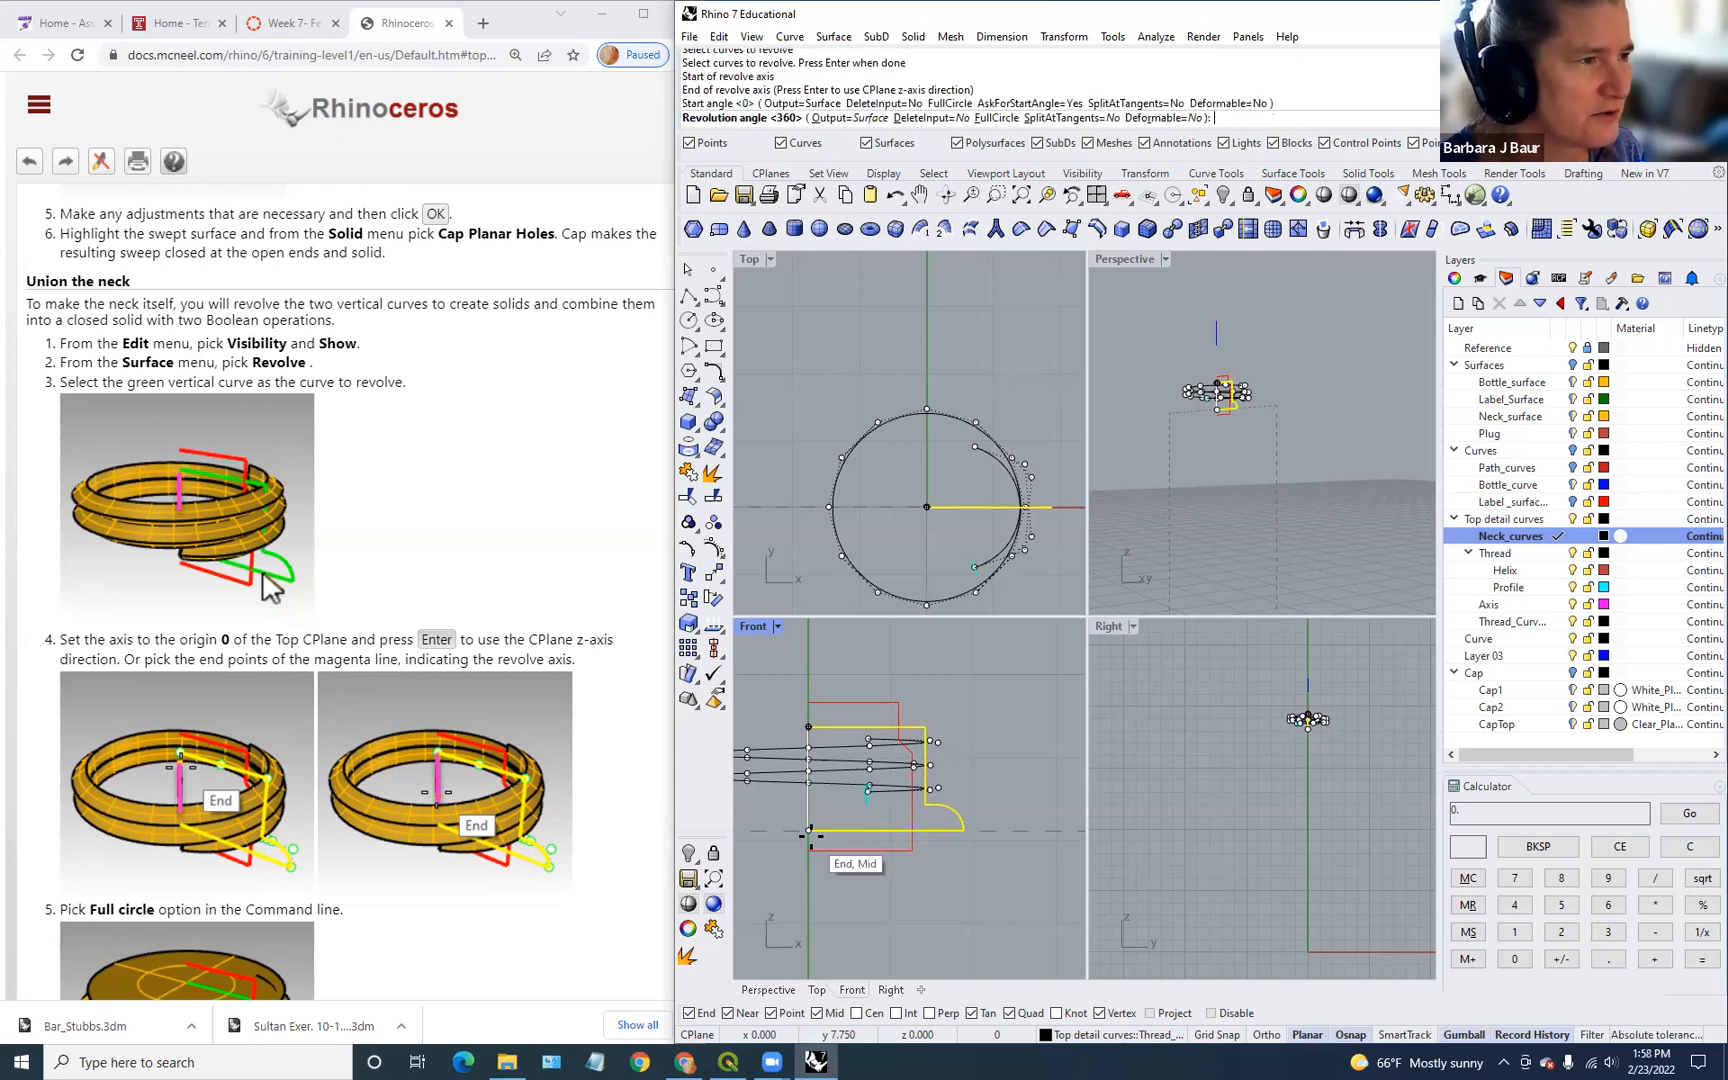
{"action": "key", "text": "Return"}
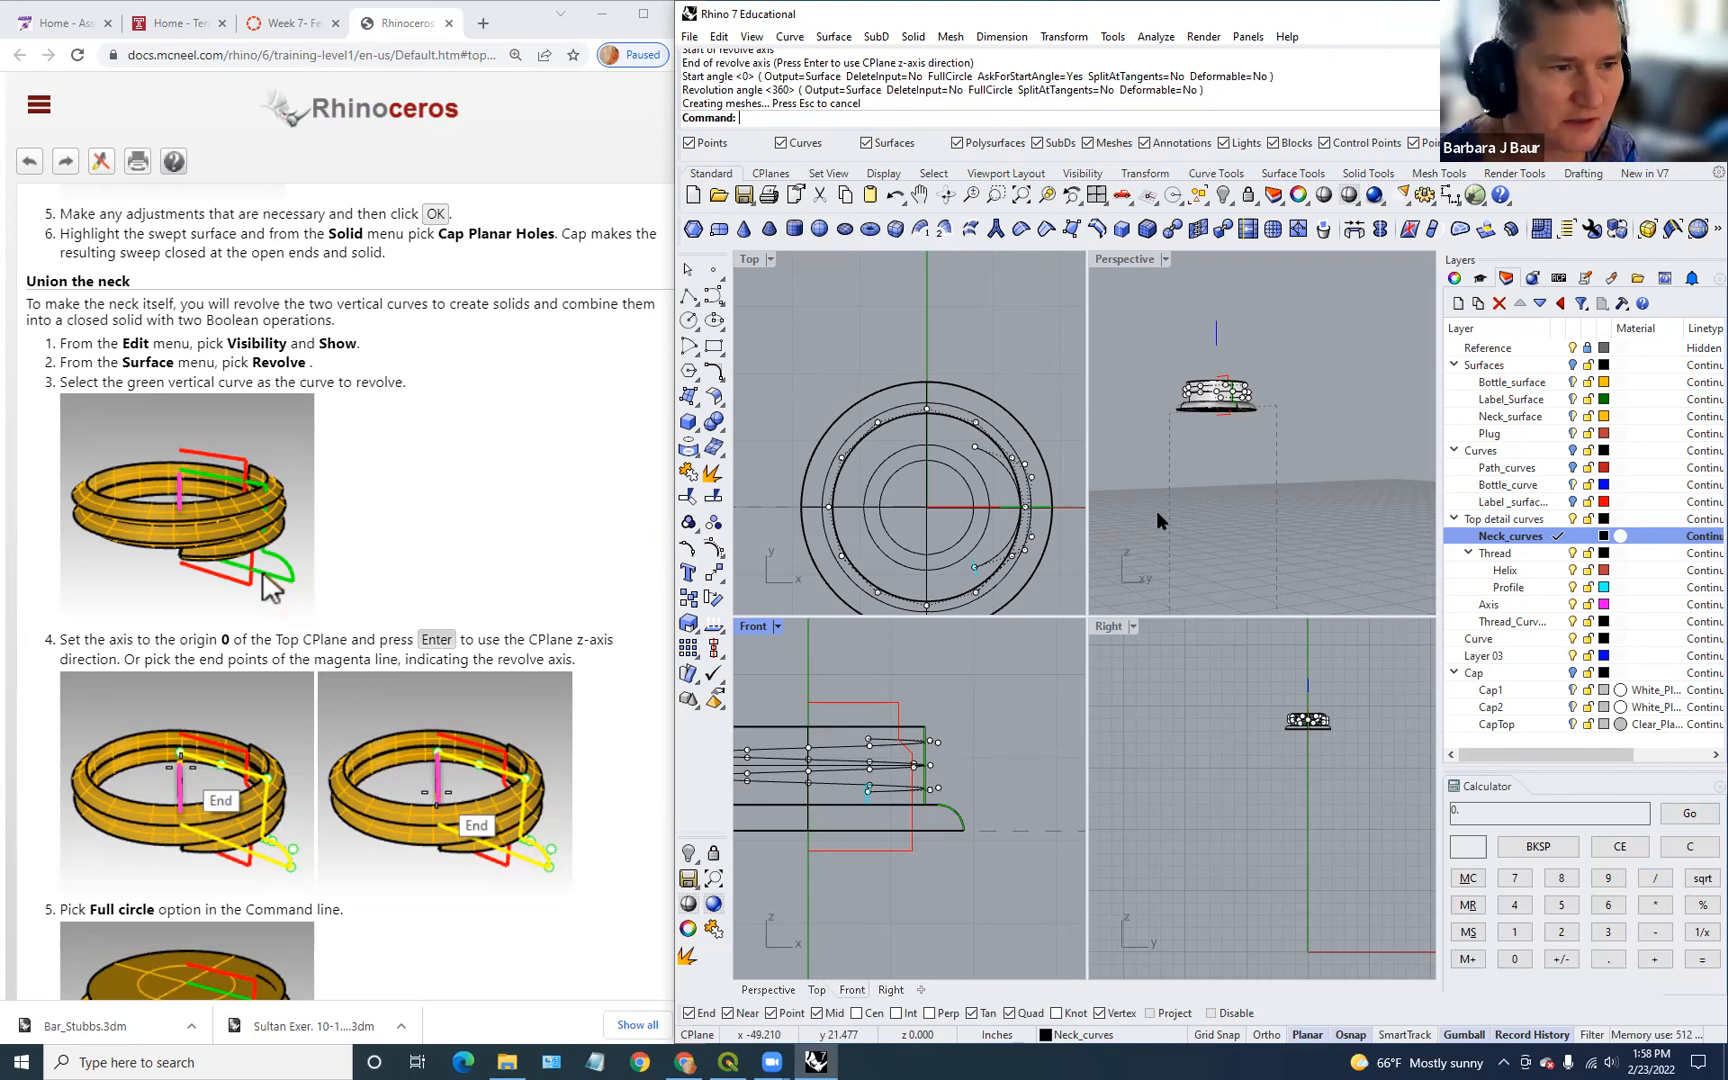
Step: Bring back the three hidden objects in the perspective view
{"action": "left_click", "coordinate": [1193, 466]}
{"action": "scroll", "coordinate": [1206, 455], "scroll_direction": "down", "scroll_amount": 2}
{"action": "scroll", "coordinate": [1206, 455], "scroll_direction": "up", "scroll_amount": 2}
{"action": "right_click_drag", "start_coordinate": [1206, 455], "coordinate": [1189, 377]}
{"action": "left_click", "coordinate": [1193, 367]}
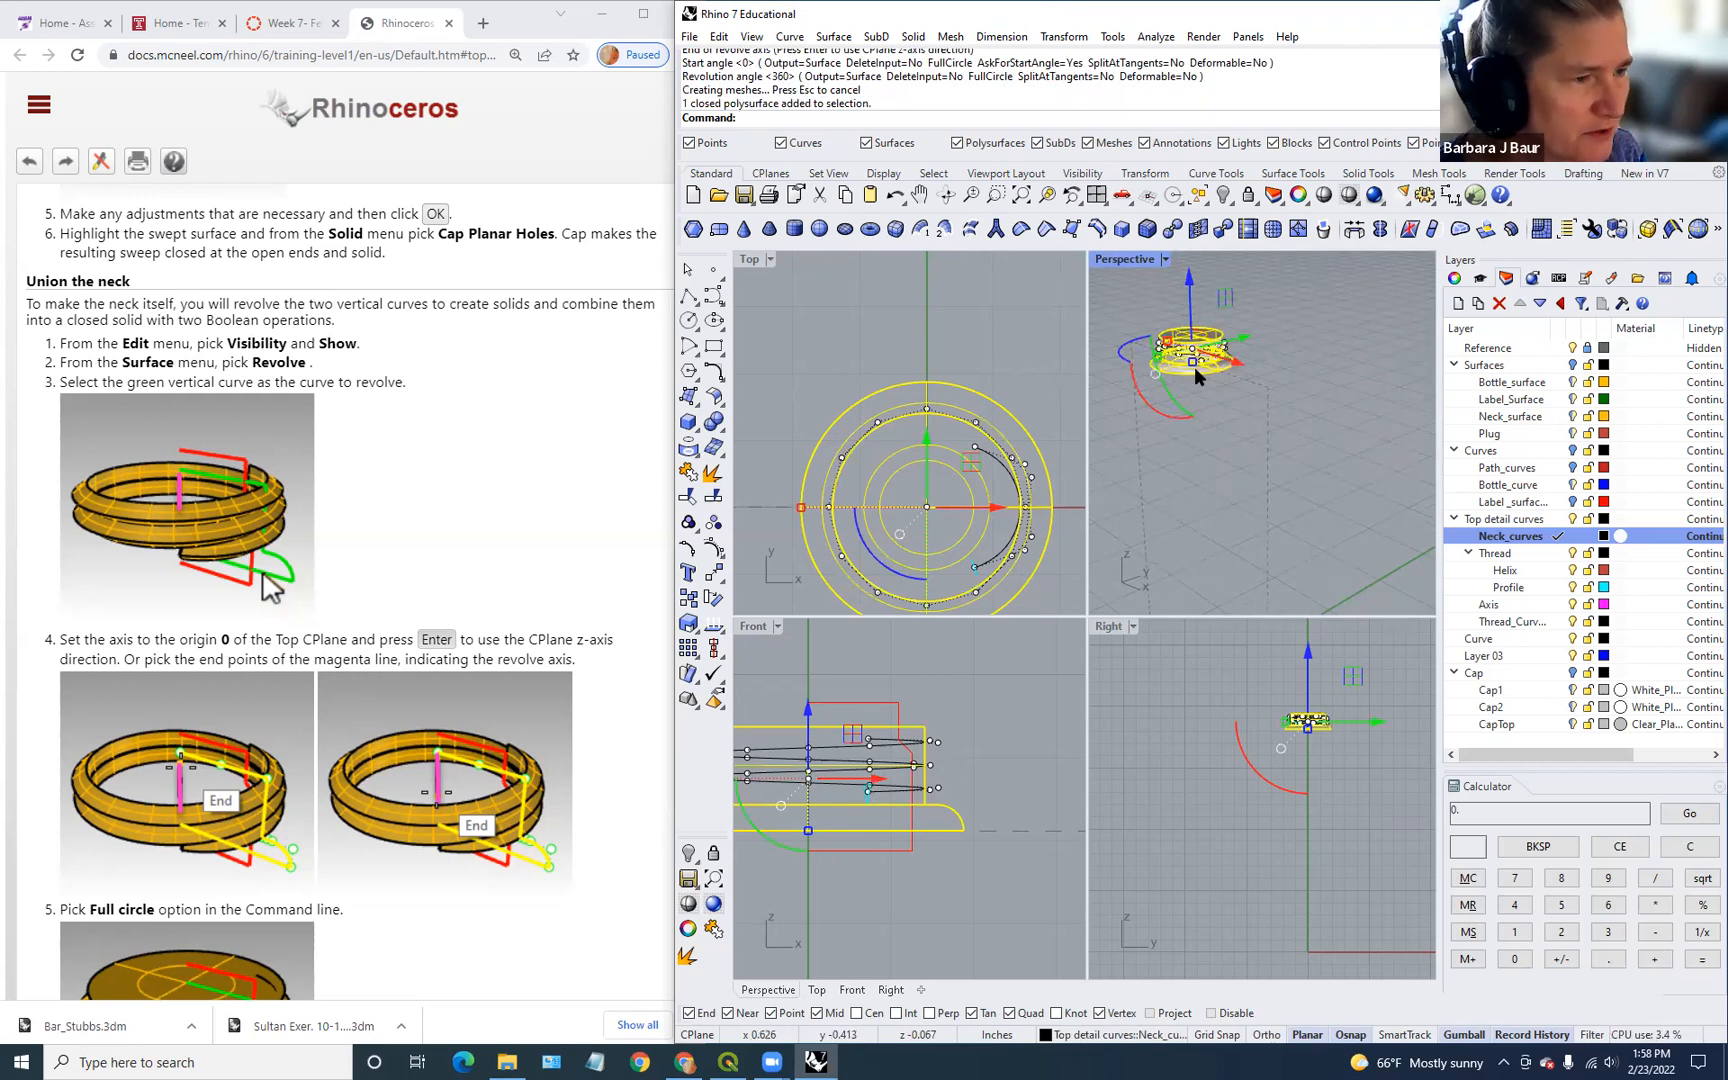
{"action": "left_click", "coordinate": [1216, 481]}
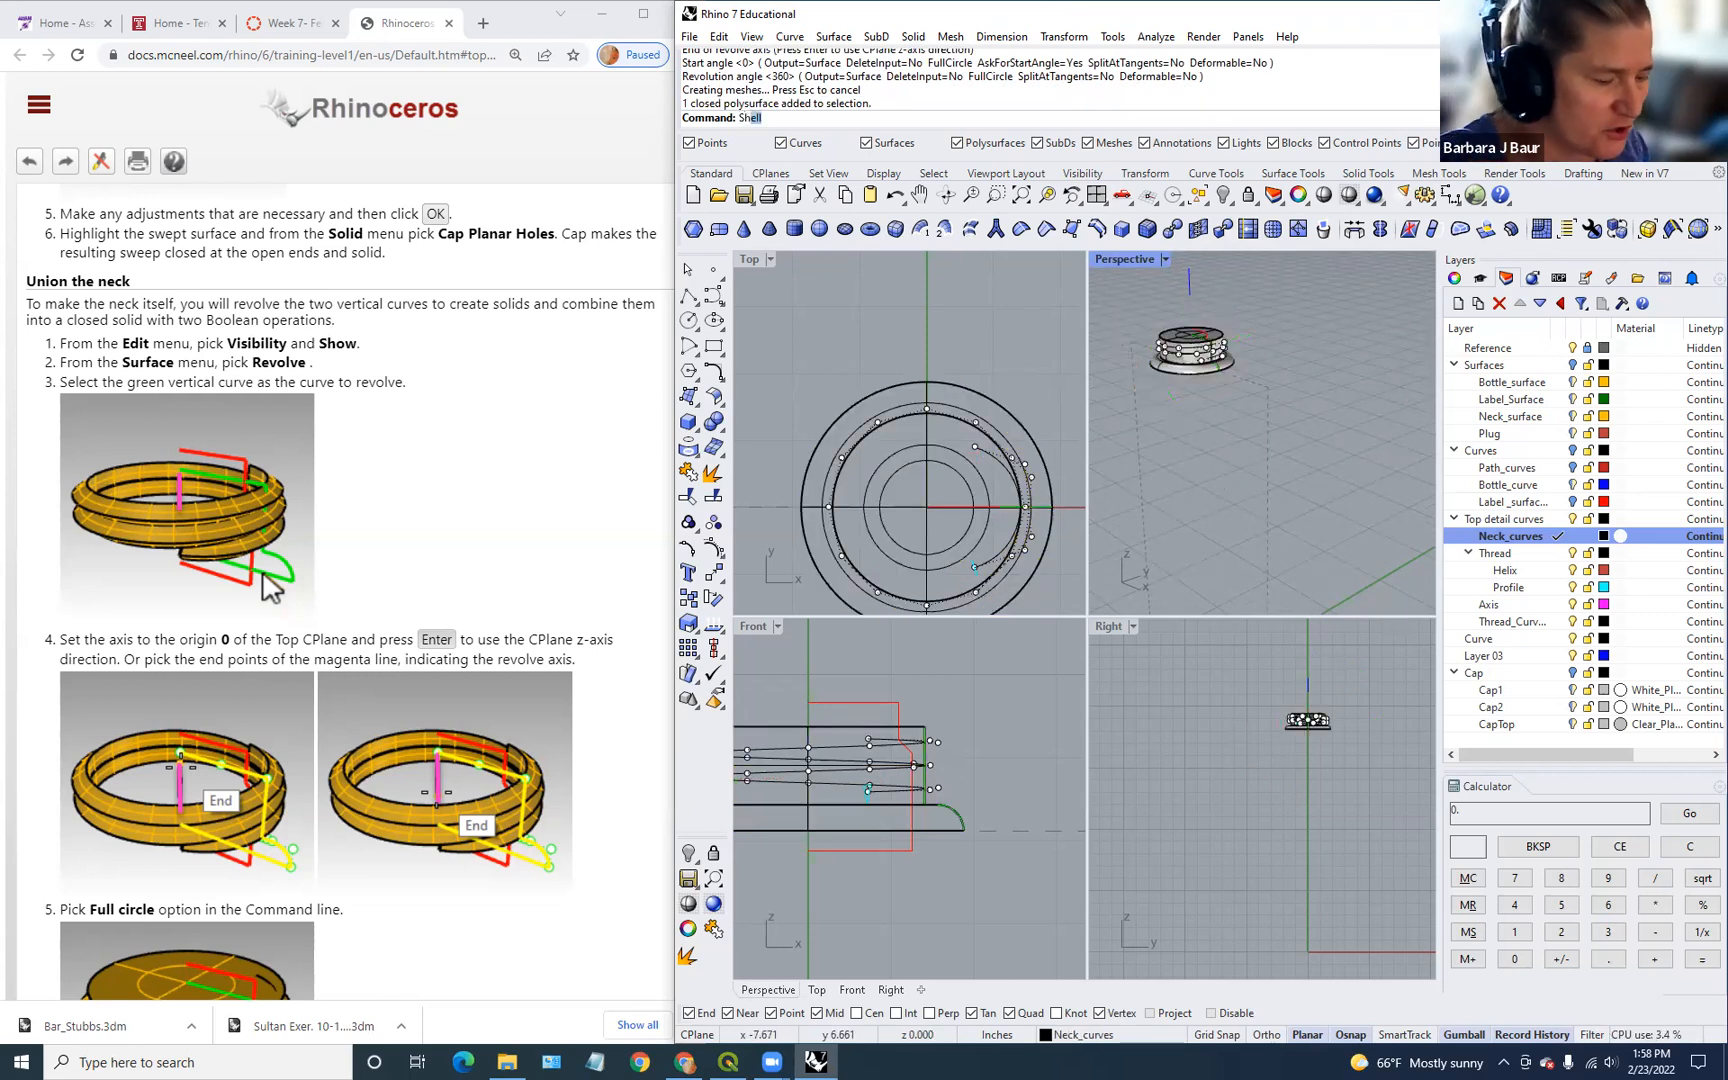
{"action": "key", "text": "Return"}
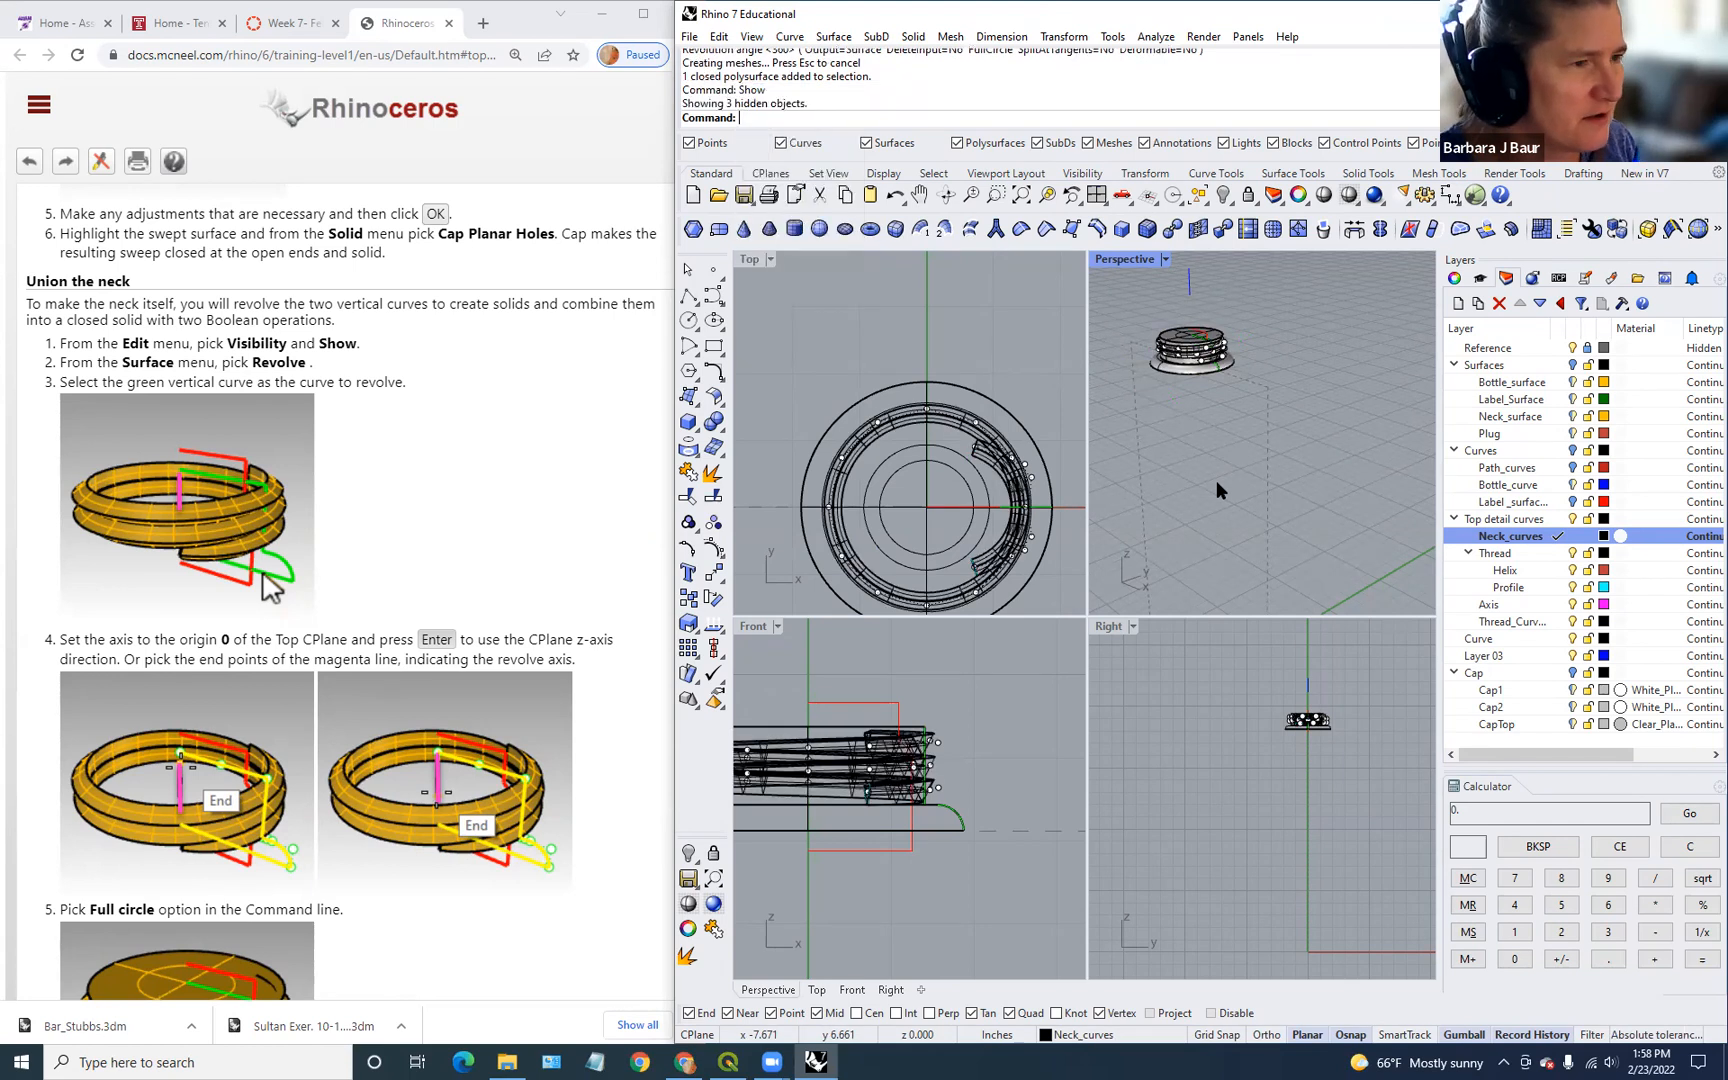
{"action": "scroll", "coordinate": [1214, 397], "scroll_direction": "up", "scroll_amount": 5}
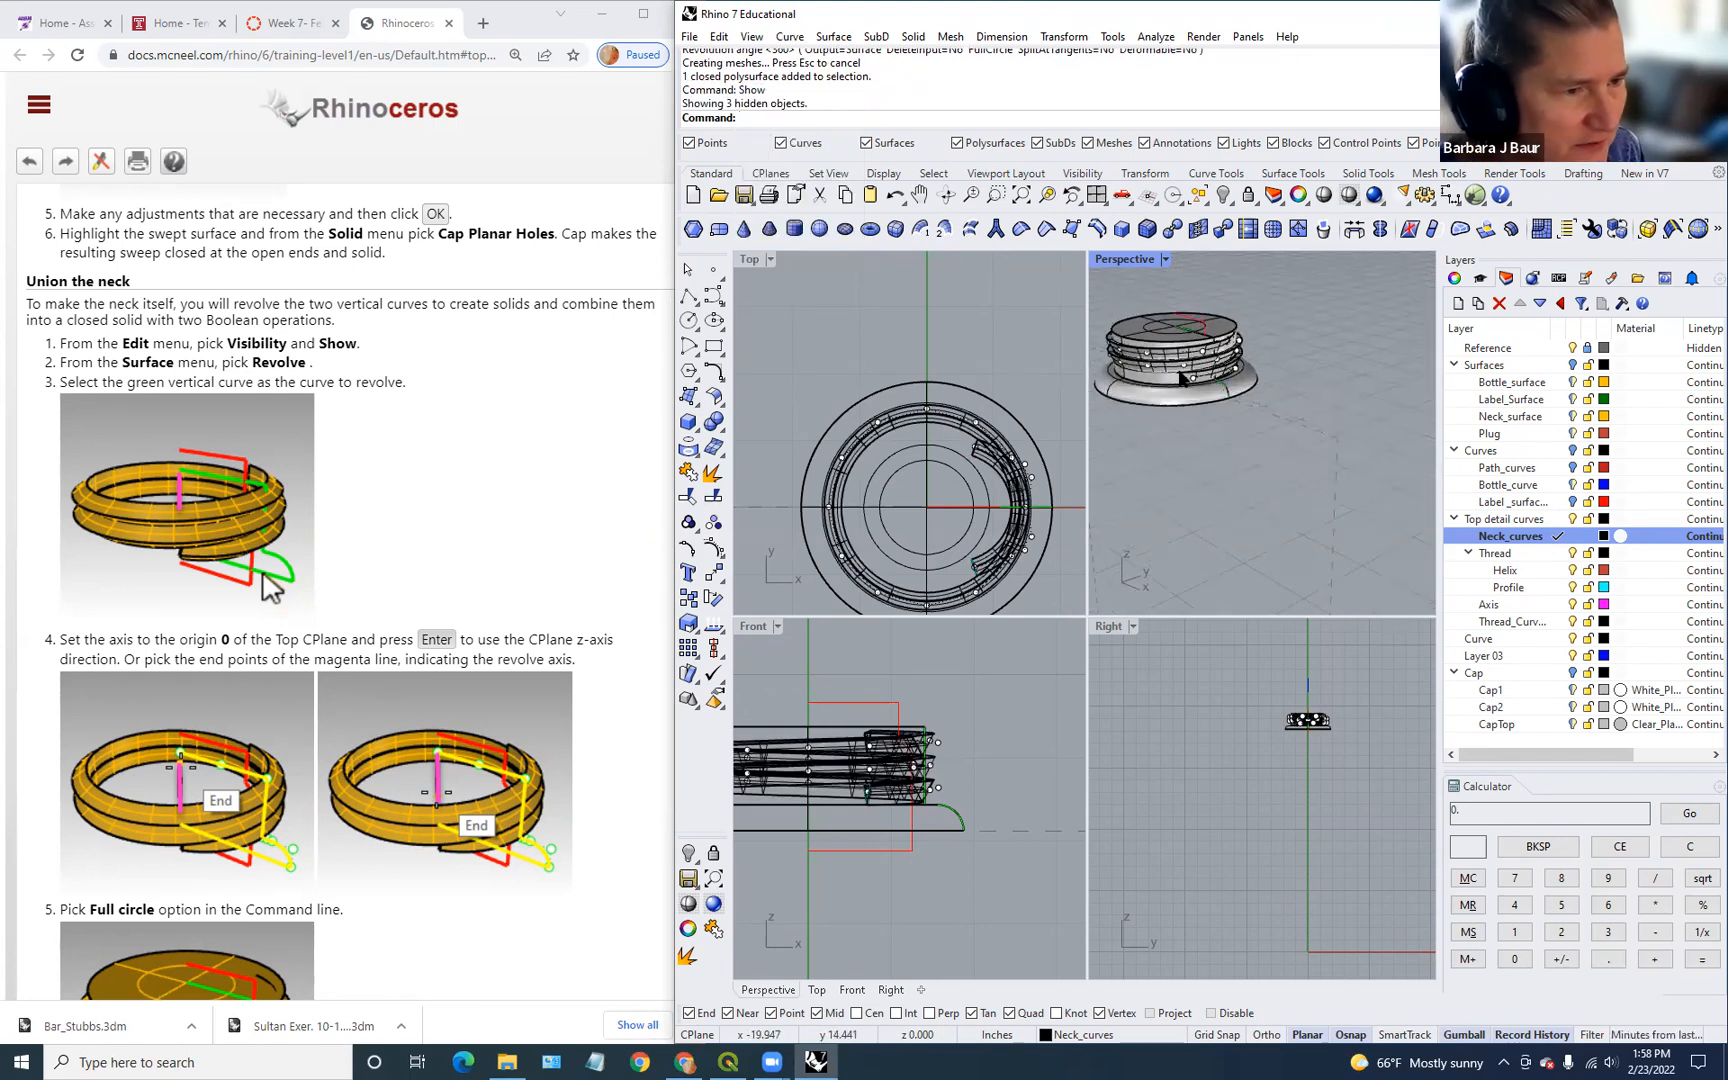
Step: BooleanUnion the neck polysurface with the outer neck ring, dismissing the history warning
{"action": "left_click", "coordinate": [1245, 378]}
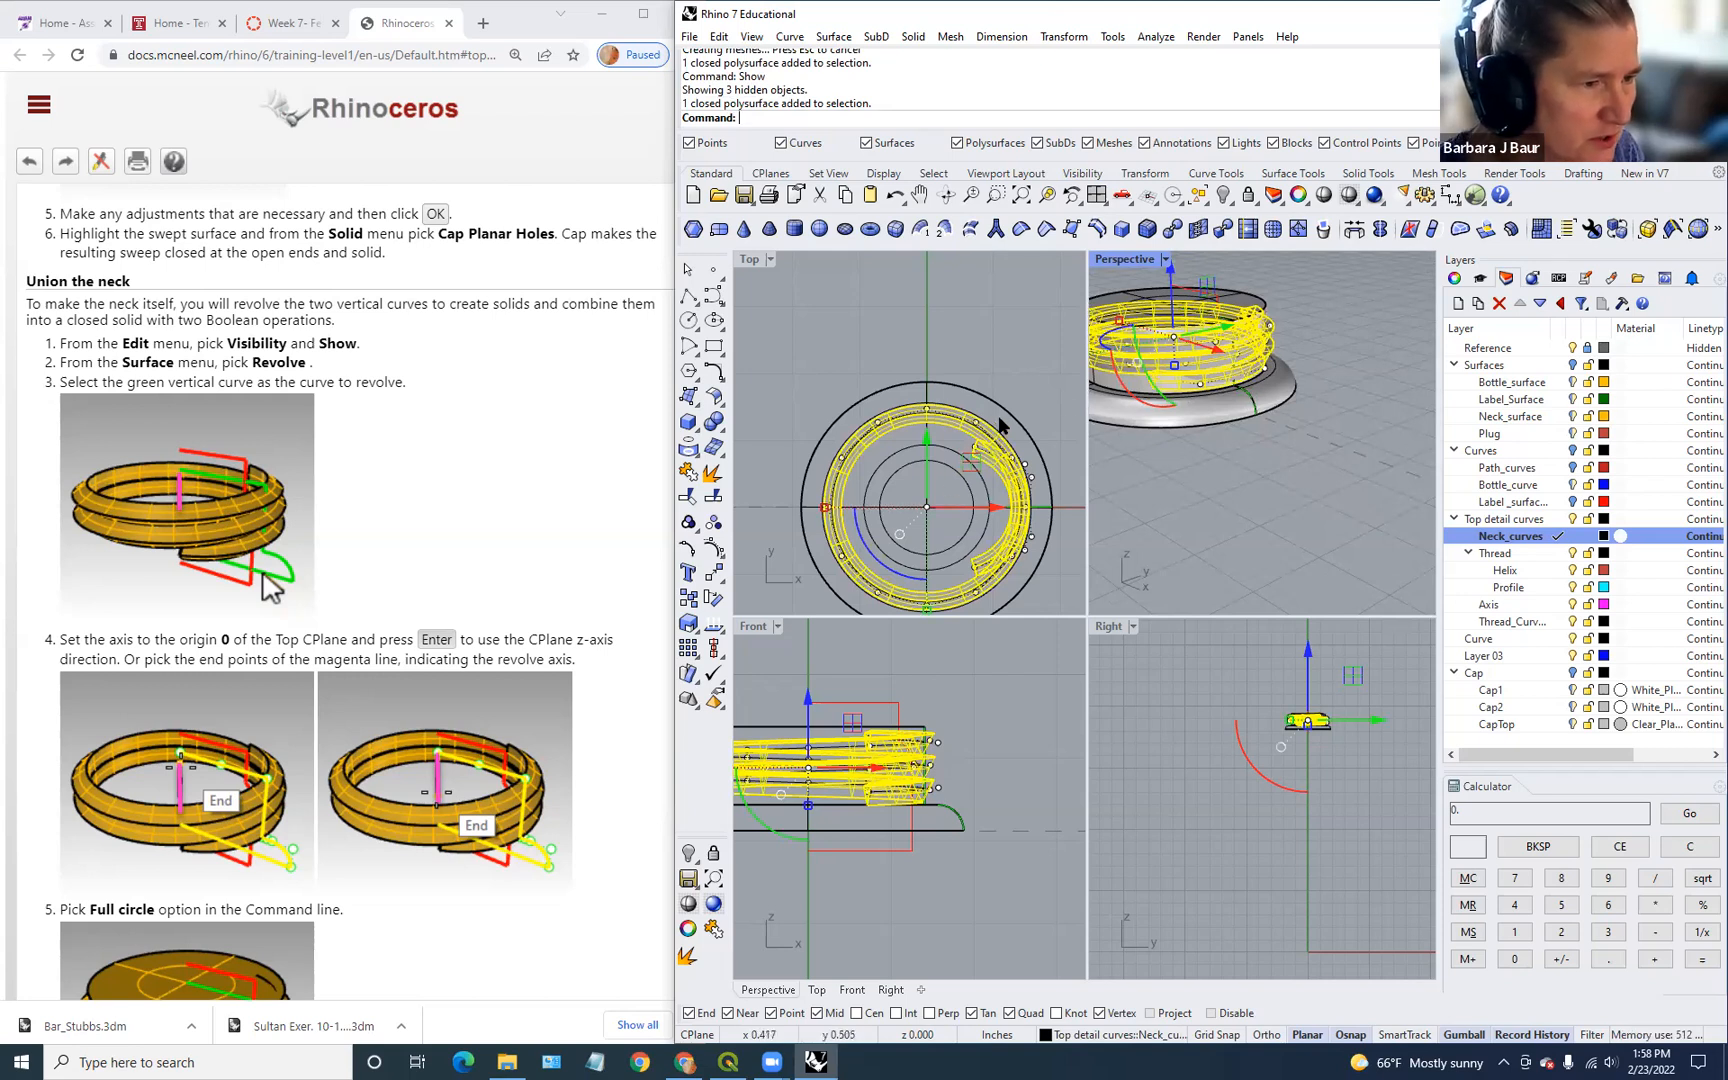
{"action": "left_click", "coordinate": [919, 382], "text": "shift"}
{"action": "left_click", "coordinate": [925, 384], "text": "shift"}
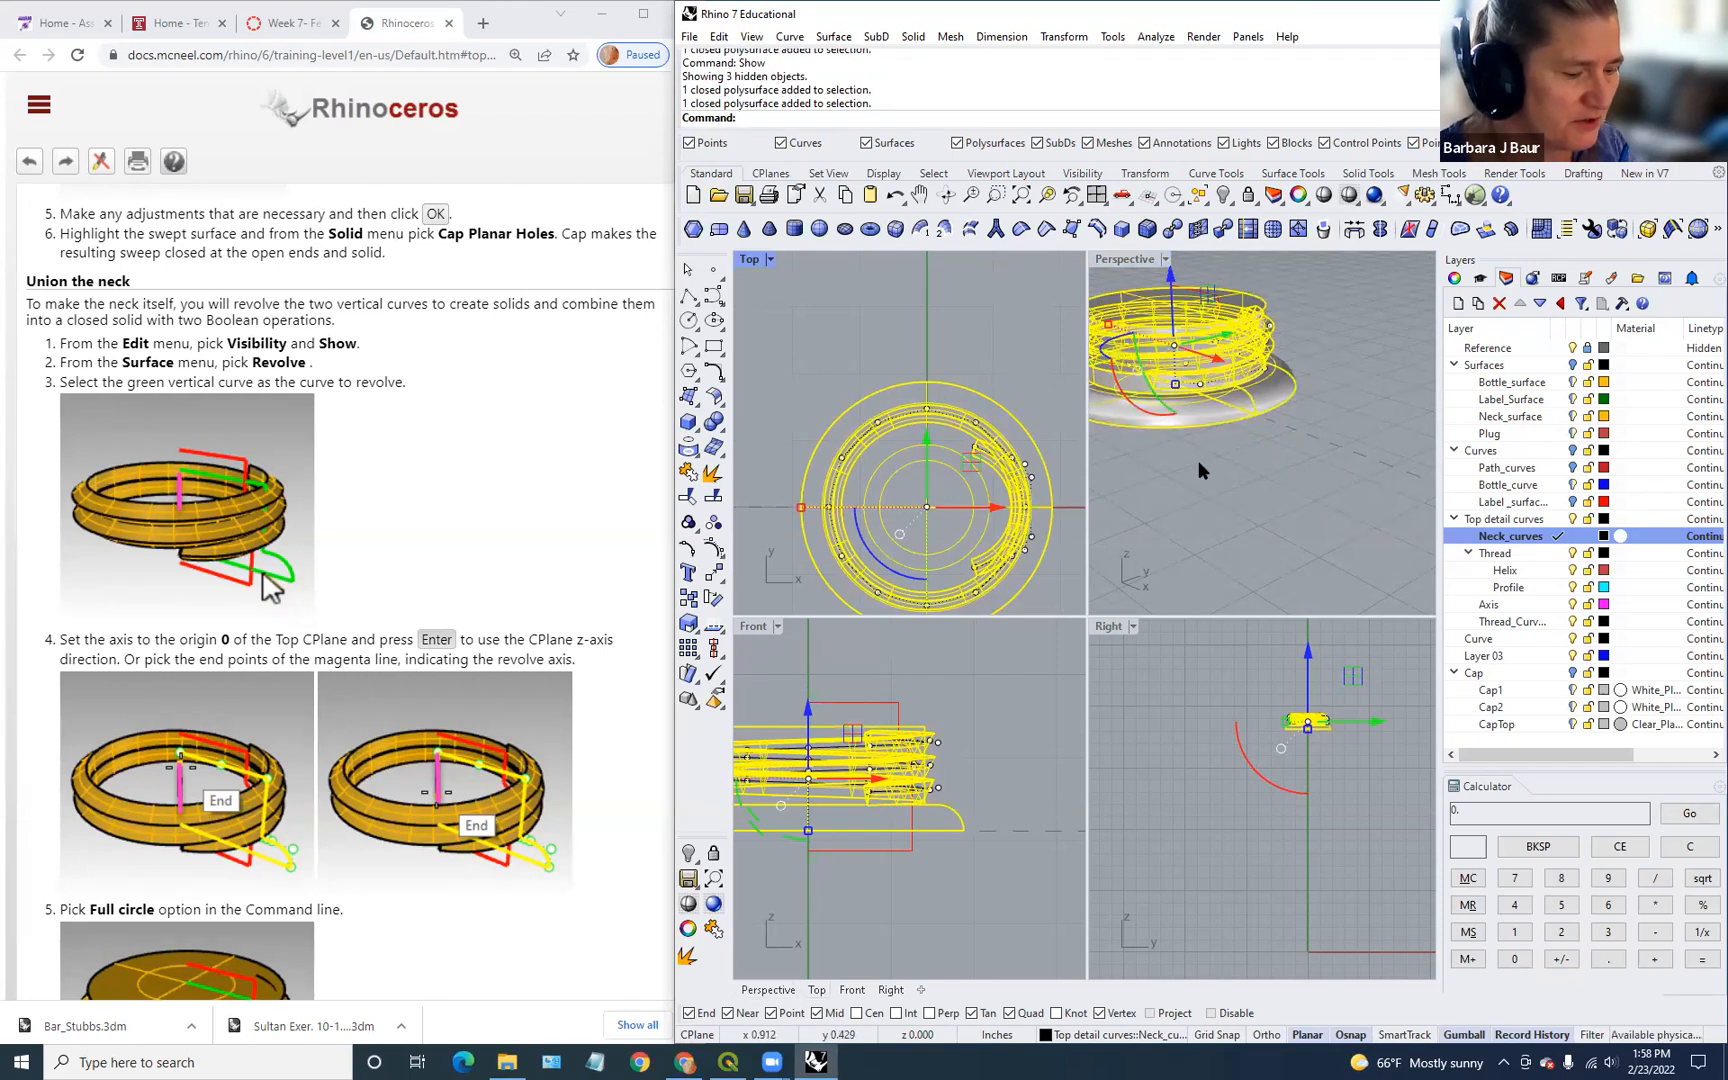
{"action": "type", "text": "BooleanUnion"}
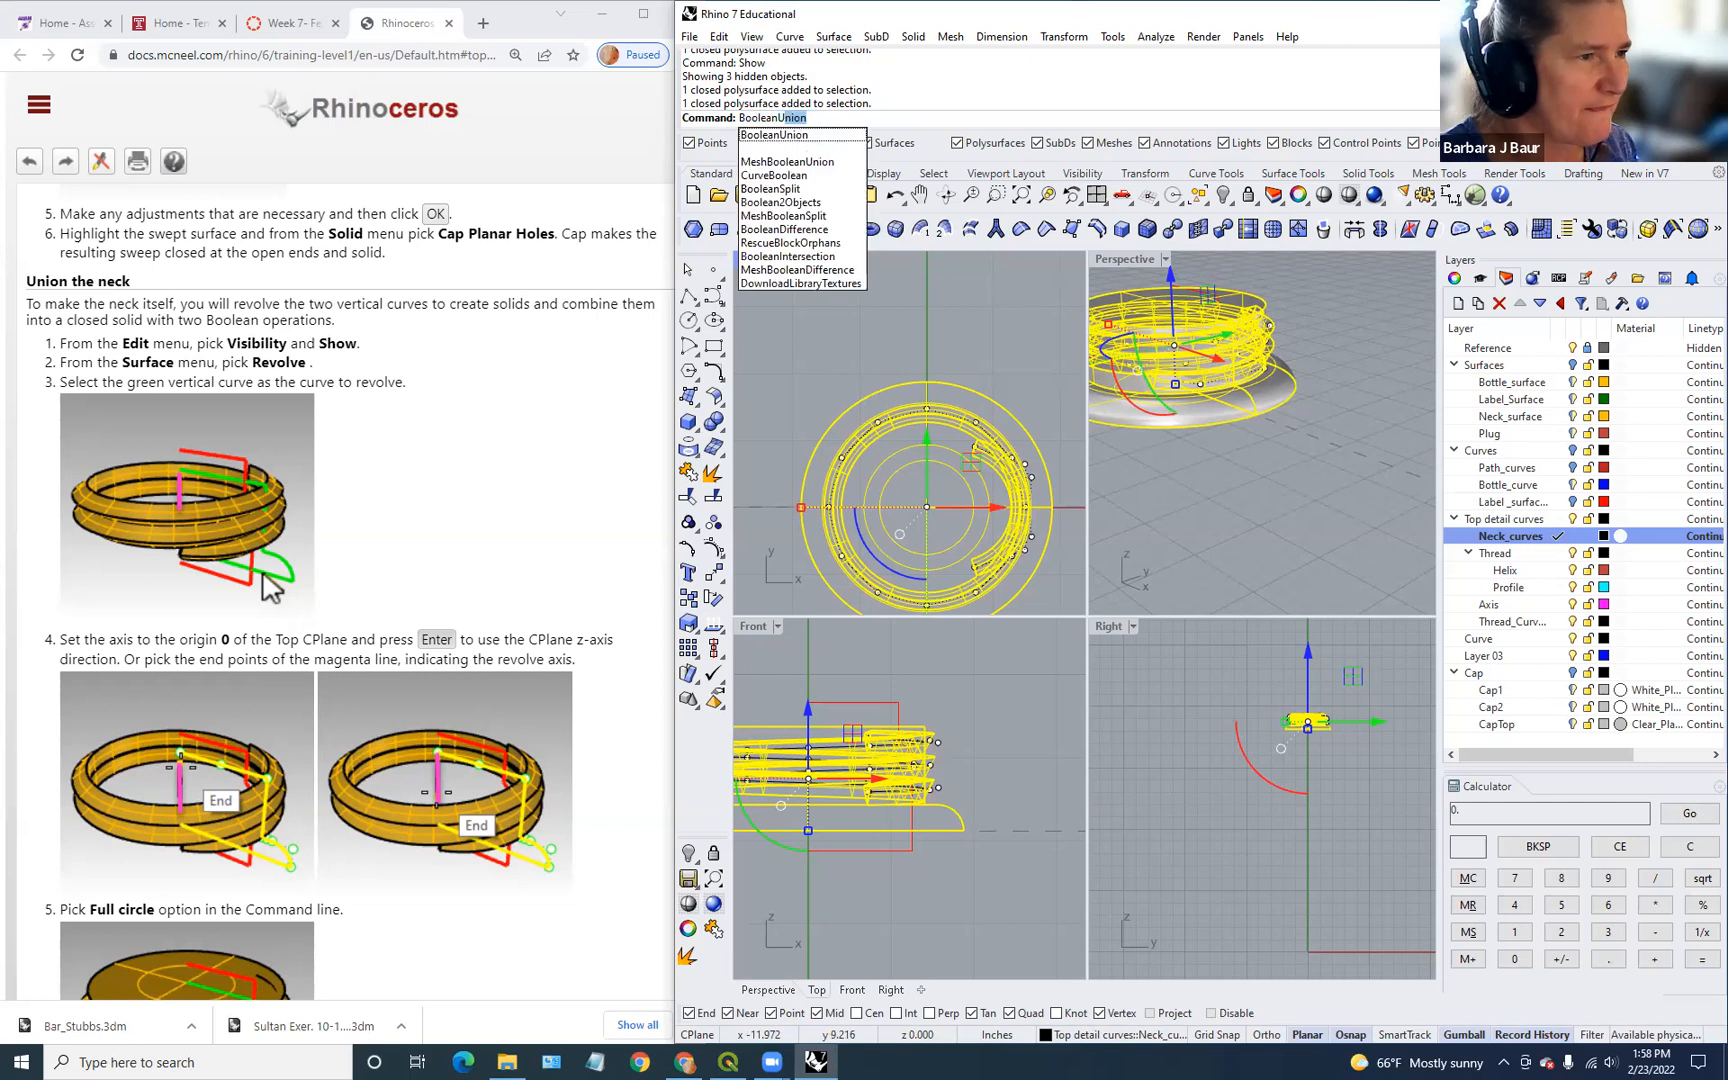
{"action": "key", "text": "Return"}
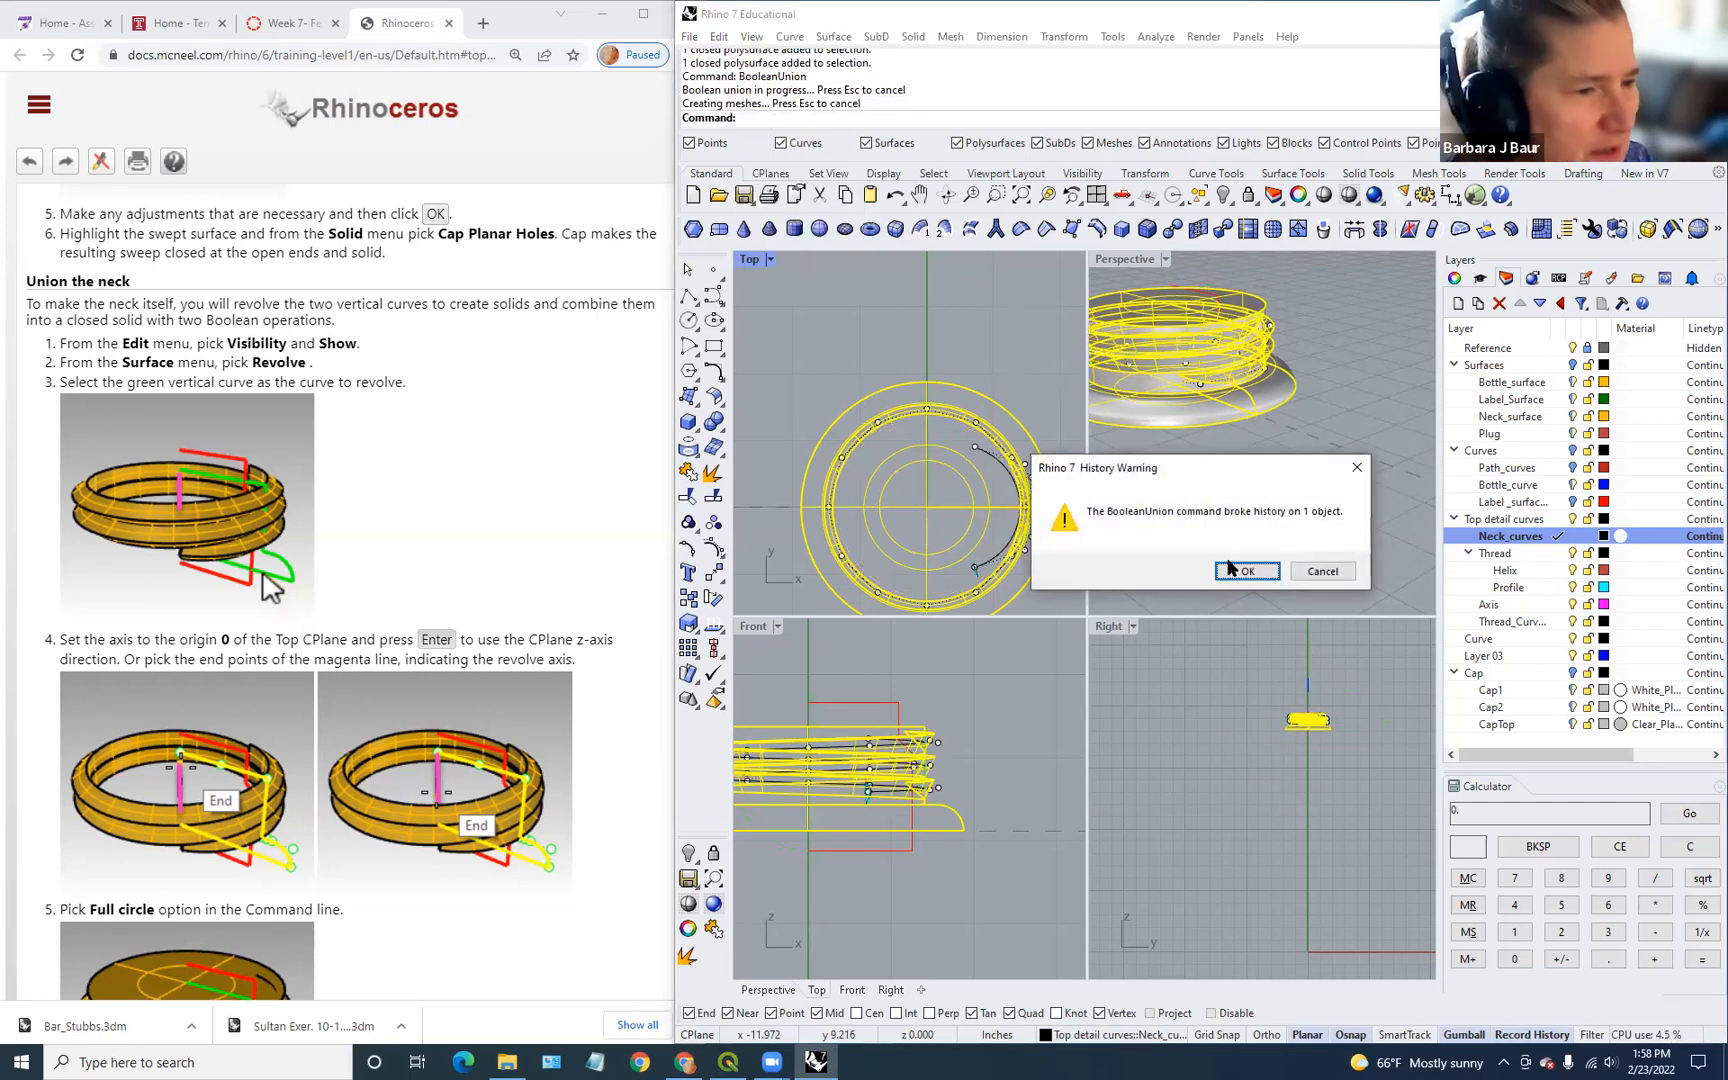
{"action": "left_click", "coordinate": [1242, 569]}
{"action": "left_click", "coordinate": [1282, 455]}
{"action": "scroll", "coordinate": [1235, 335], "scroll_direction": "up", "scroll_amount": 2}
{"action": "scroll", "coordinate": [1235, 335], "scroll_direction": "down", "scroll_amount": 2}
Step: Revolve the neck profile curve 0–360° around the vertical line in the Front view
{"action": "mouse_move", "coordinate": [1297, 392]}
{"action": "right_mouse_down"}
{"action": "mouse_move", "coordinate": [1328, 327]}
{"action": "mouse_move", "coordinate": [1298, 377]}
{"action": "right_mouse_up"}
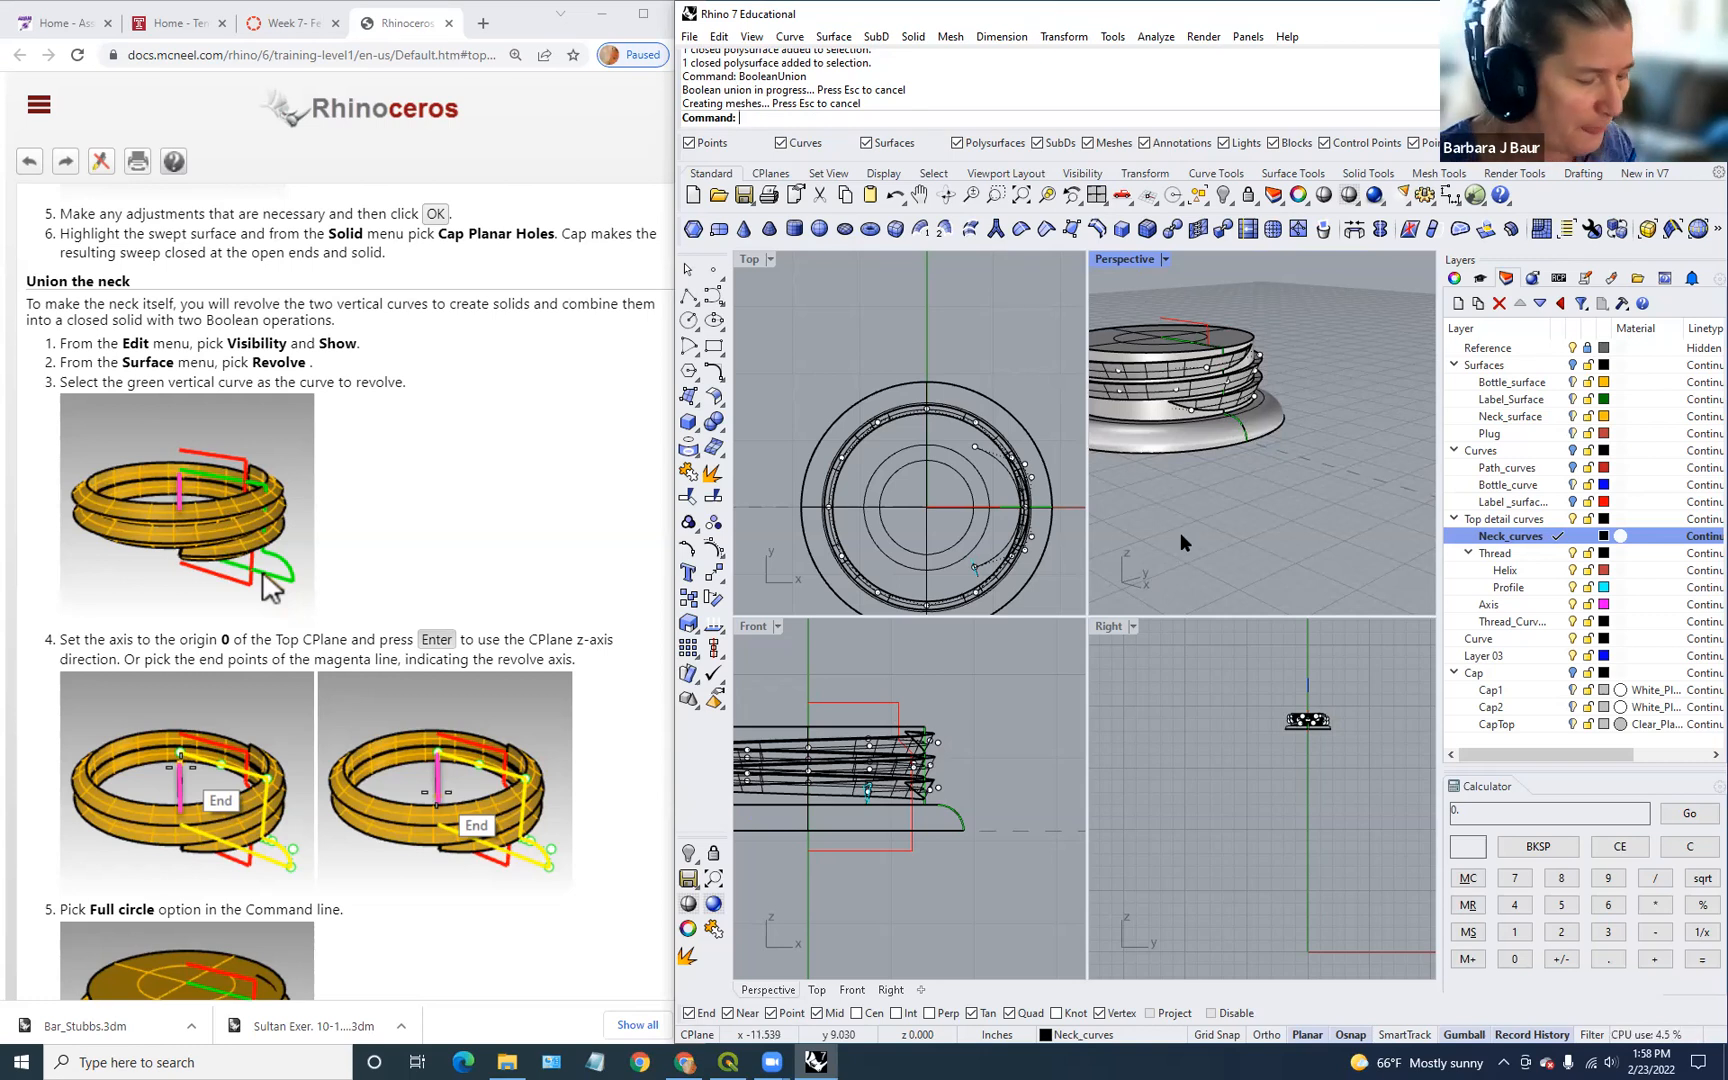
{"action": "type", "text": "Revolve"}
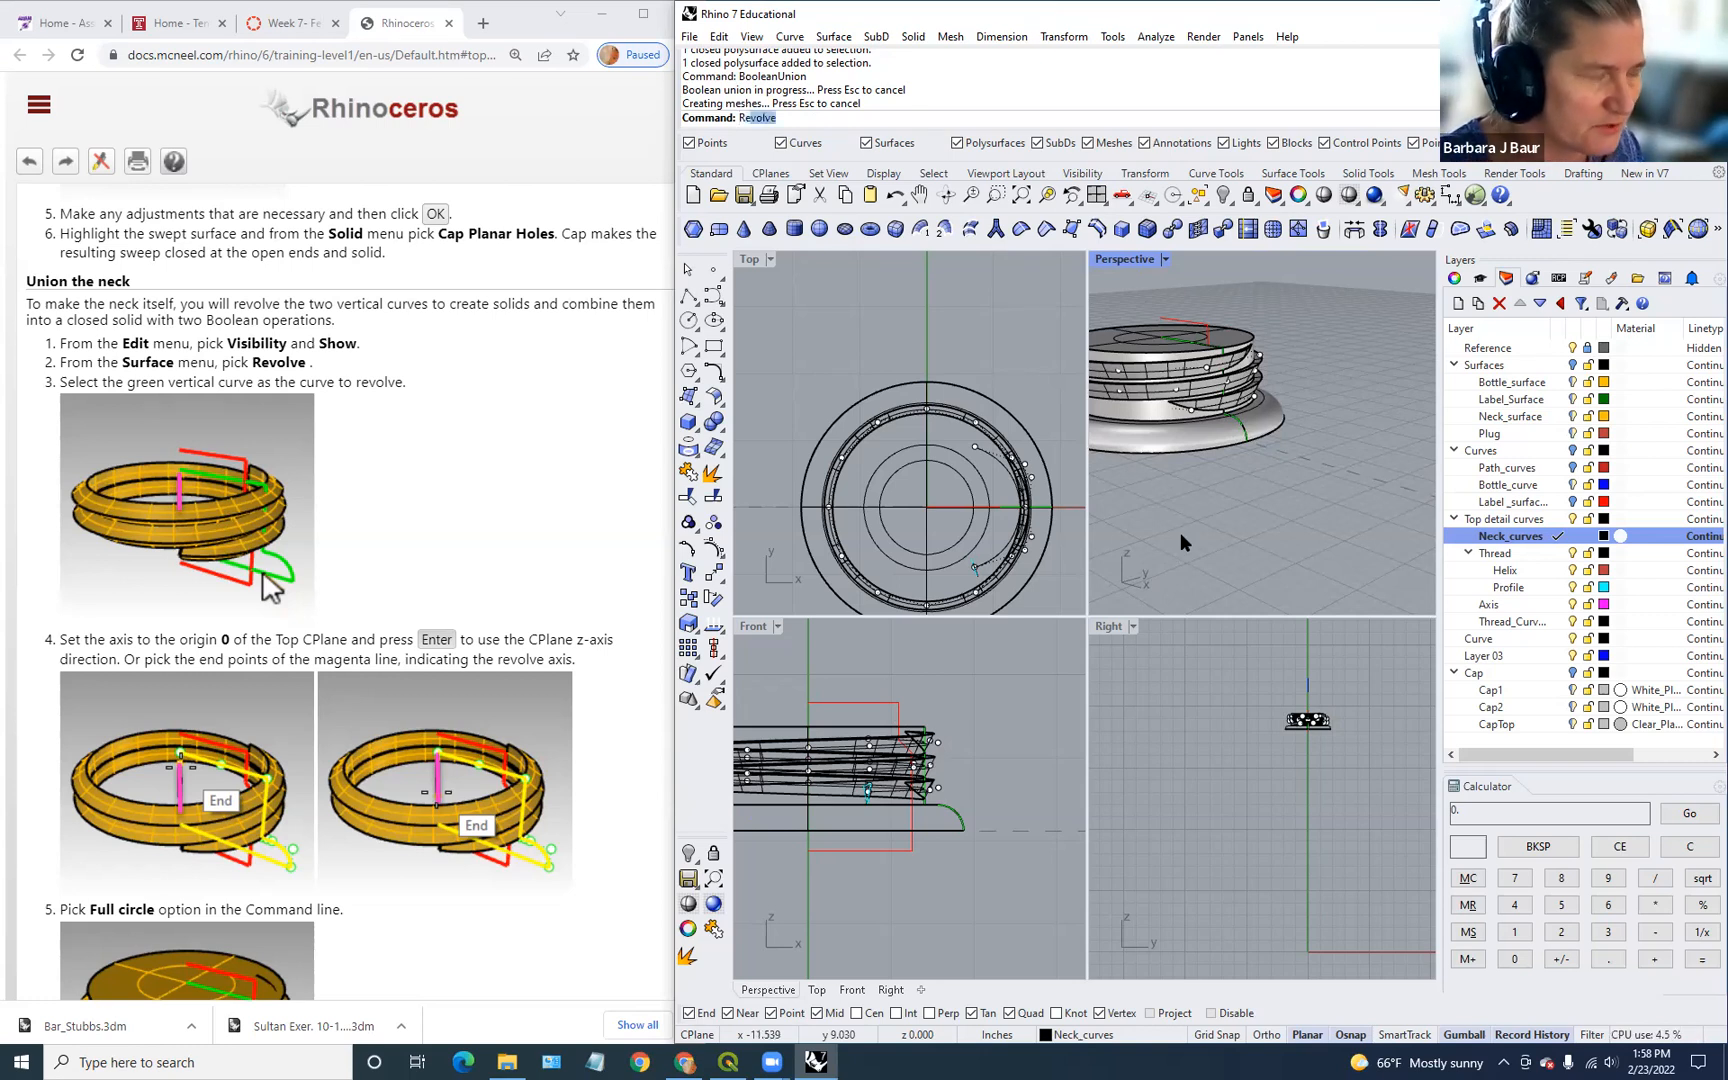
{"action": "key", "text": "Return"}
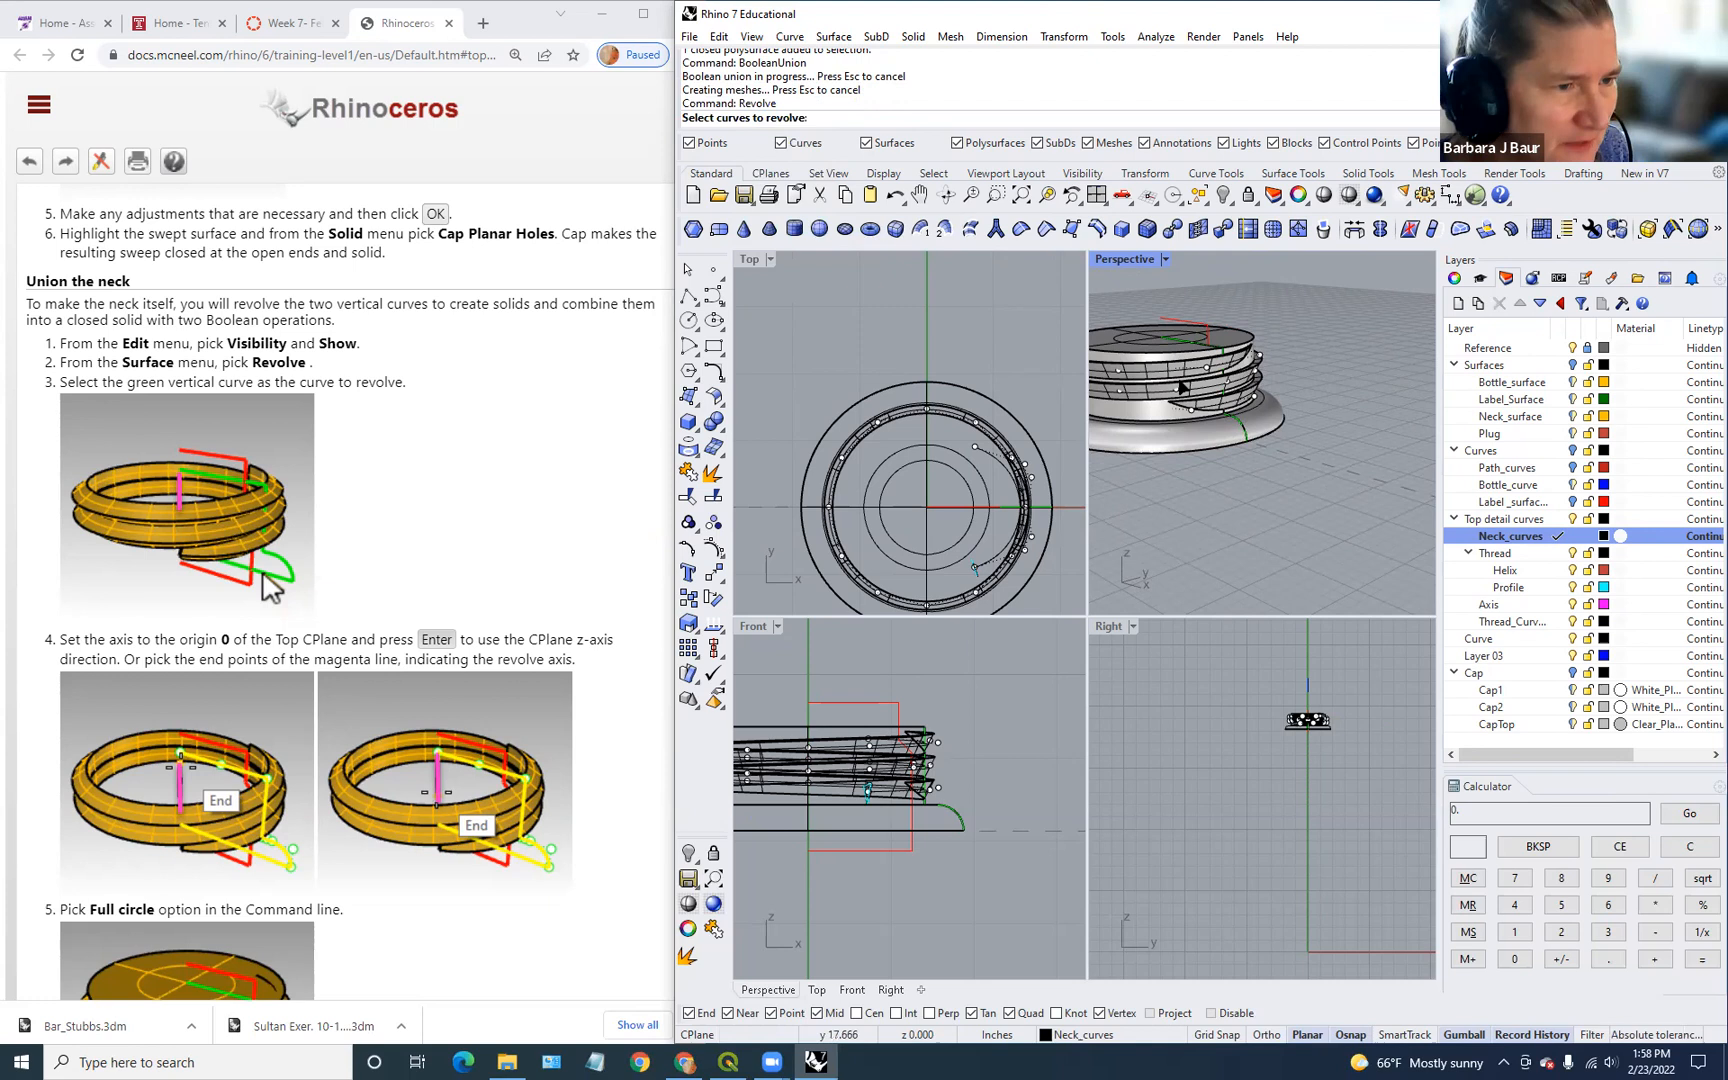
{"action": "left_click", "coordinate": [1197, 330]}
{"action": "scroll", "coordinate": [815, 748], "scroll_direction": "up", "scroll_amount": 3}
{"action": "scroll", "coordinate": [818, 737], "scroll_direction": "up", "scroll_amount": 5}
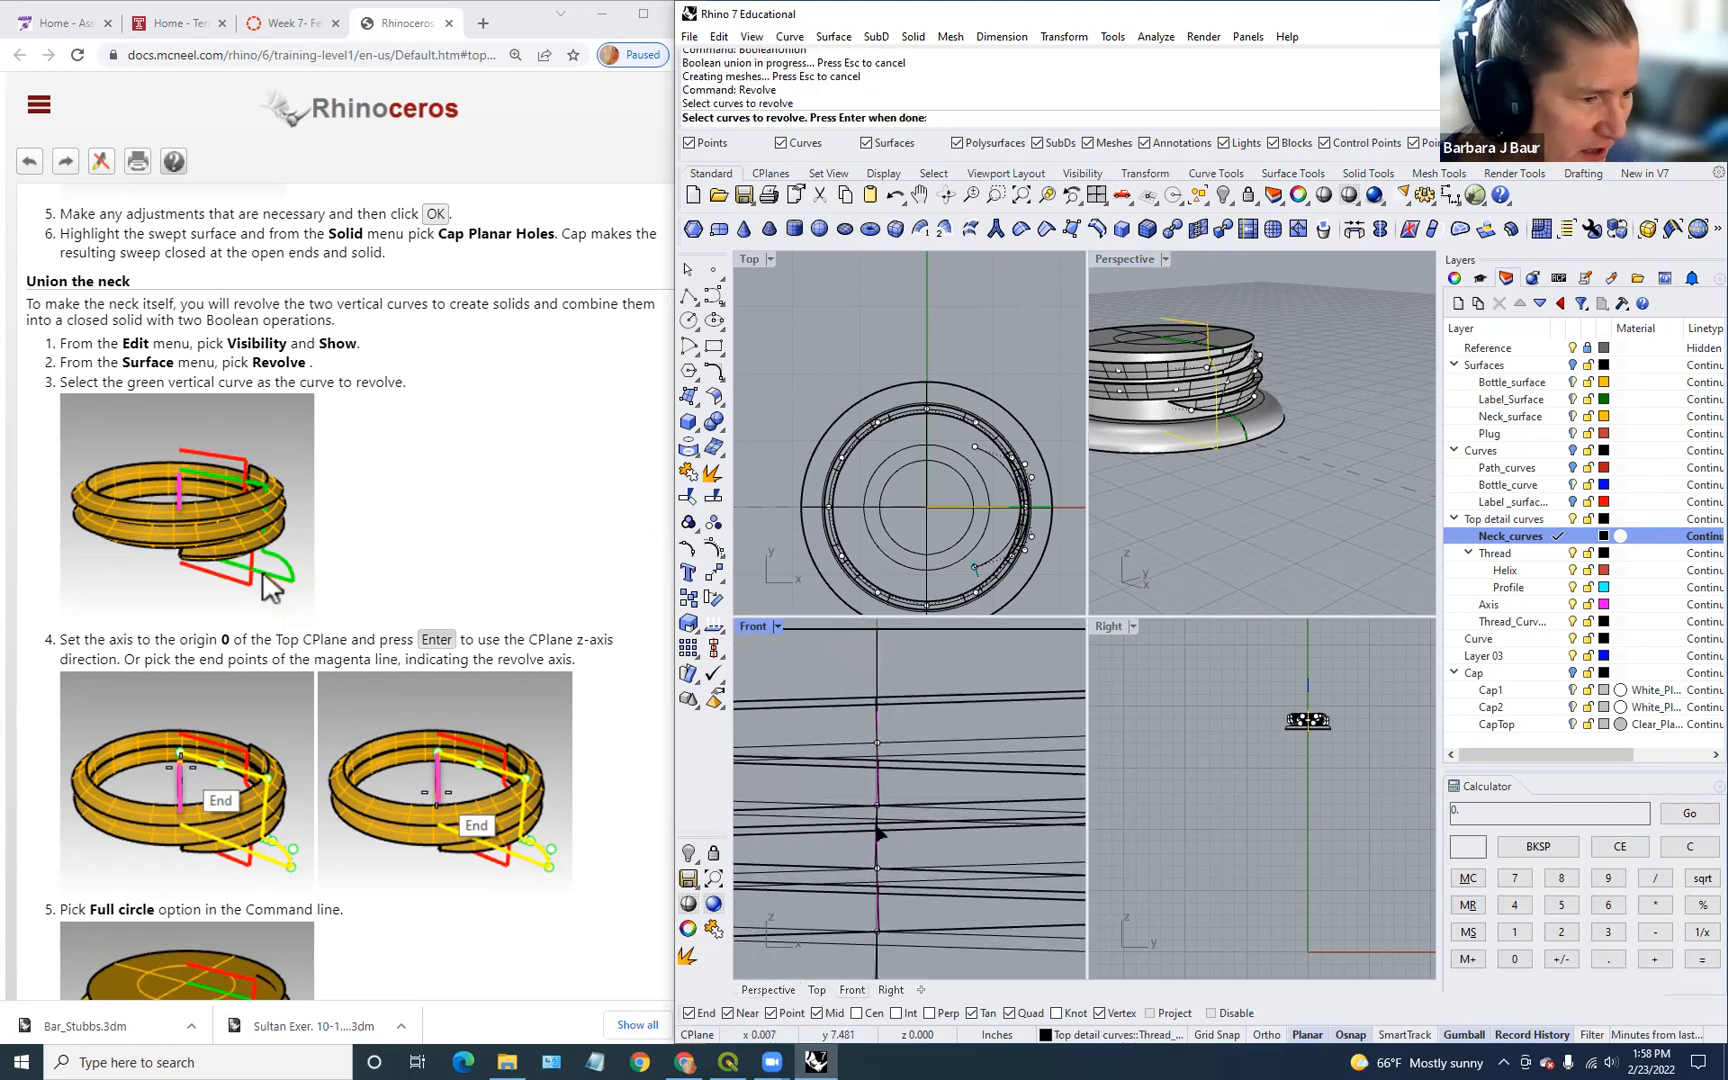
{"action": "scroll", "coordinate": [930, 771], "scroll_direction": "down", "scroll_amount": 5}
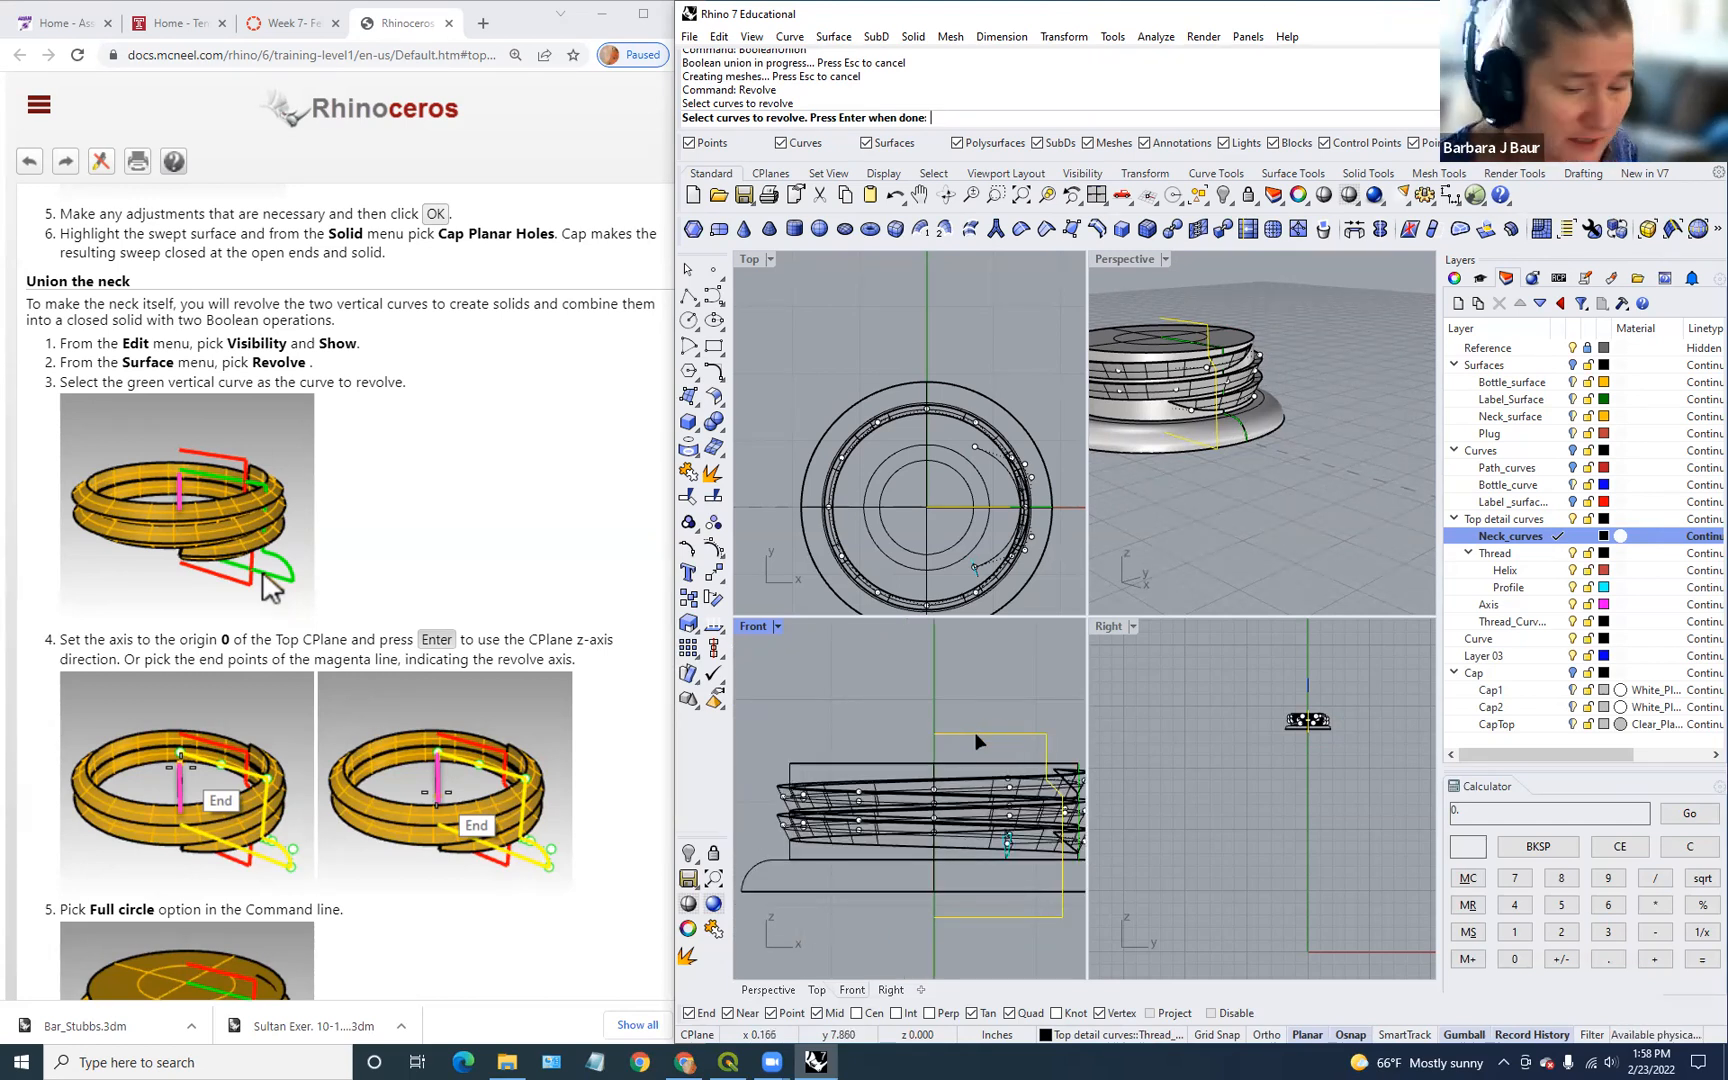
{"action": "key", "text": "Return"}
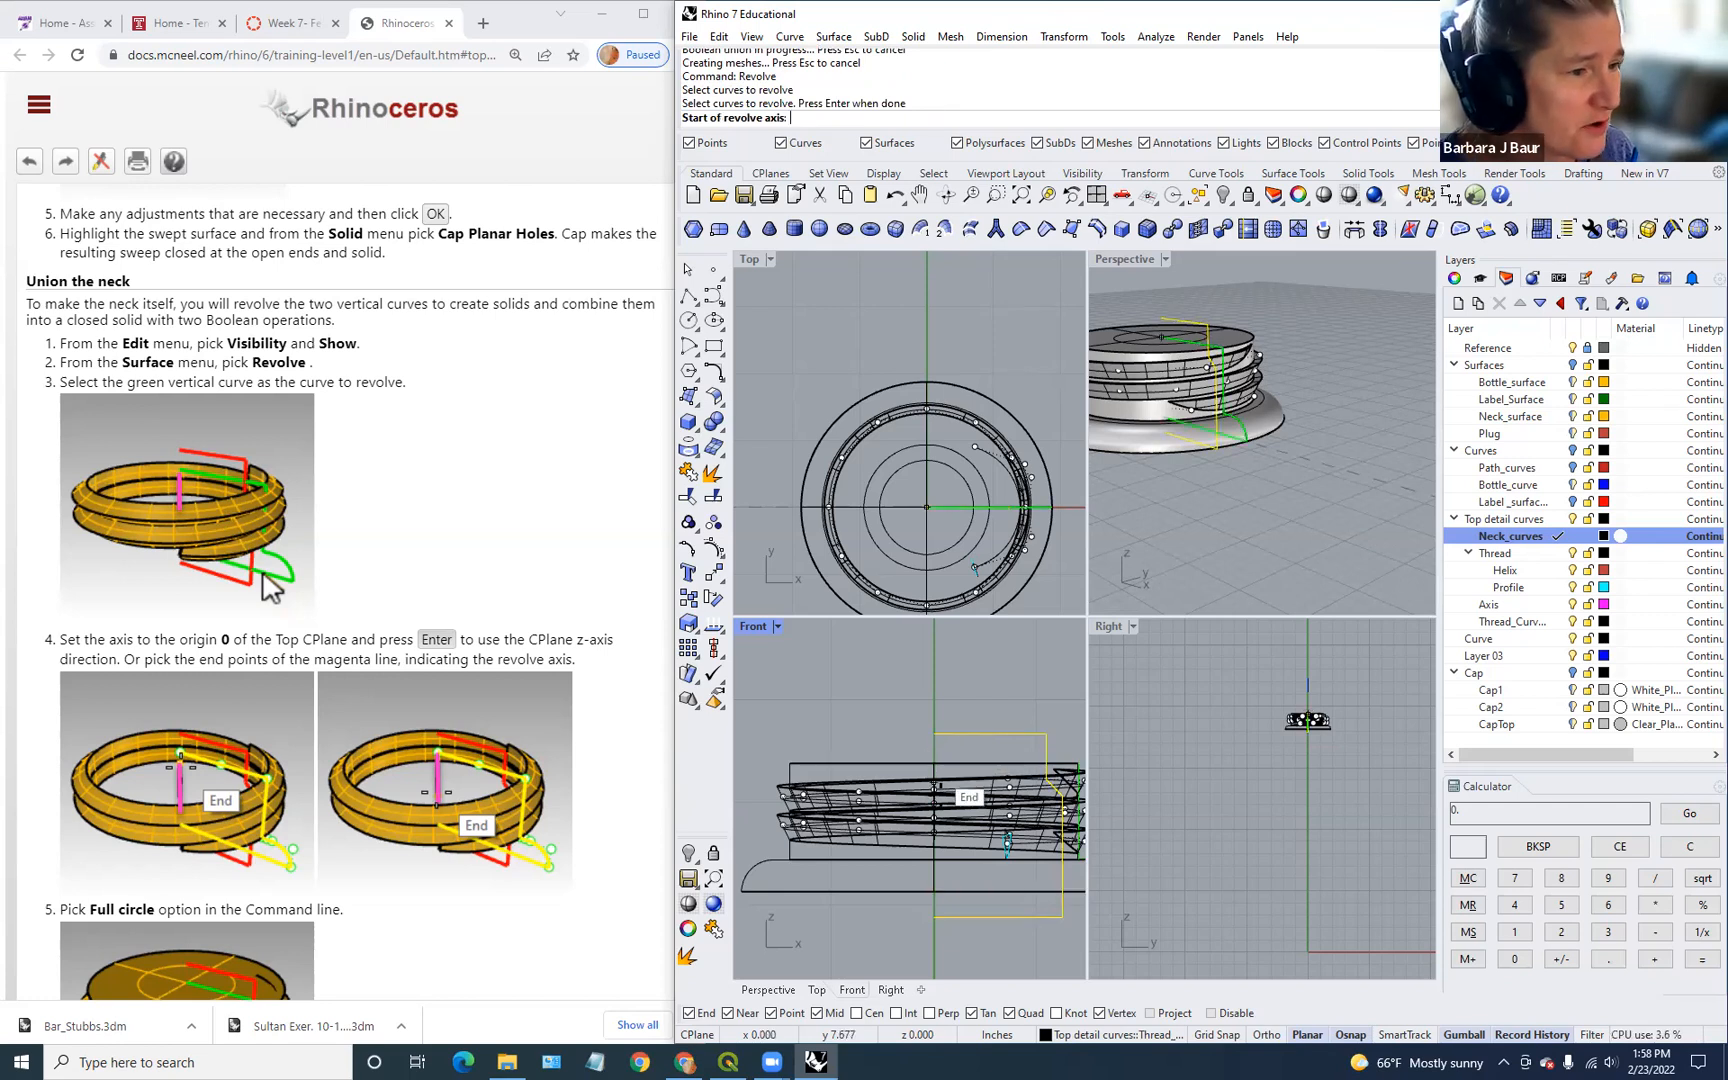
{"action": "left_click", "coordinate": [933, 734]}
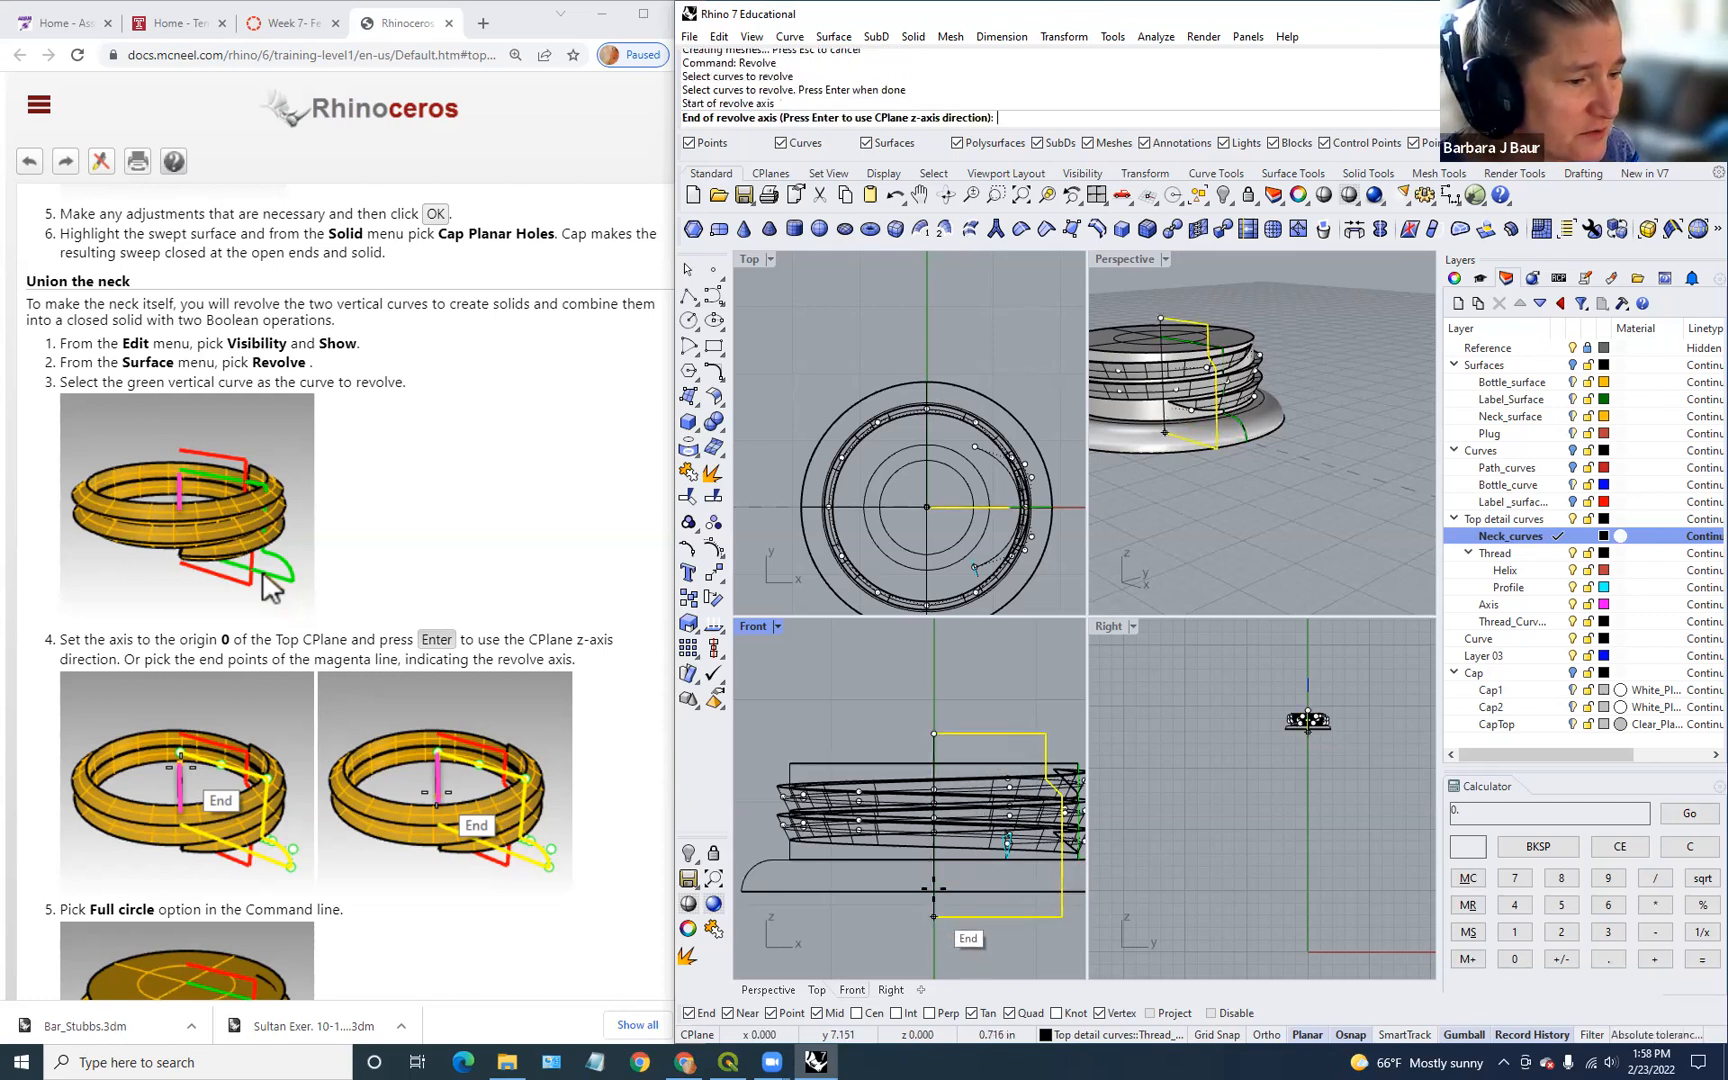
{"action": "left_click", "coordinate": [934, 916]}
{"action": "key", "text": "Return"}
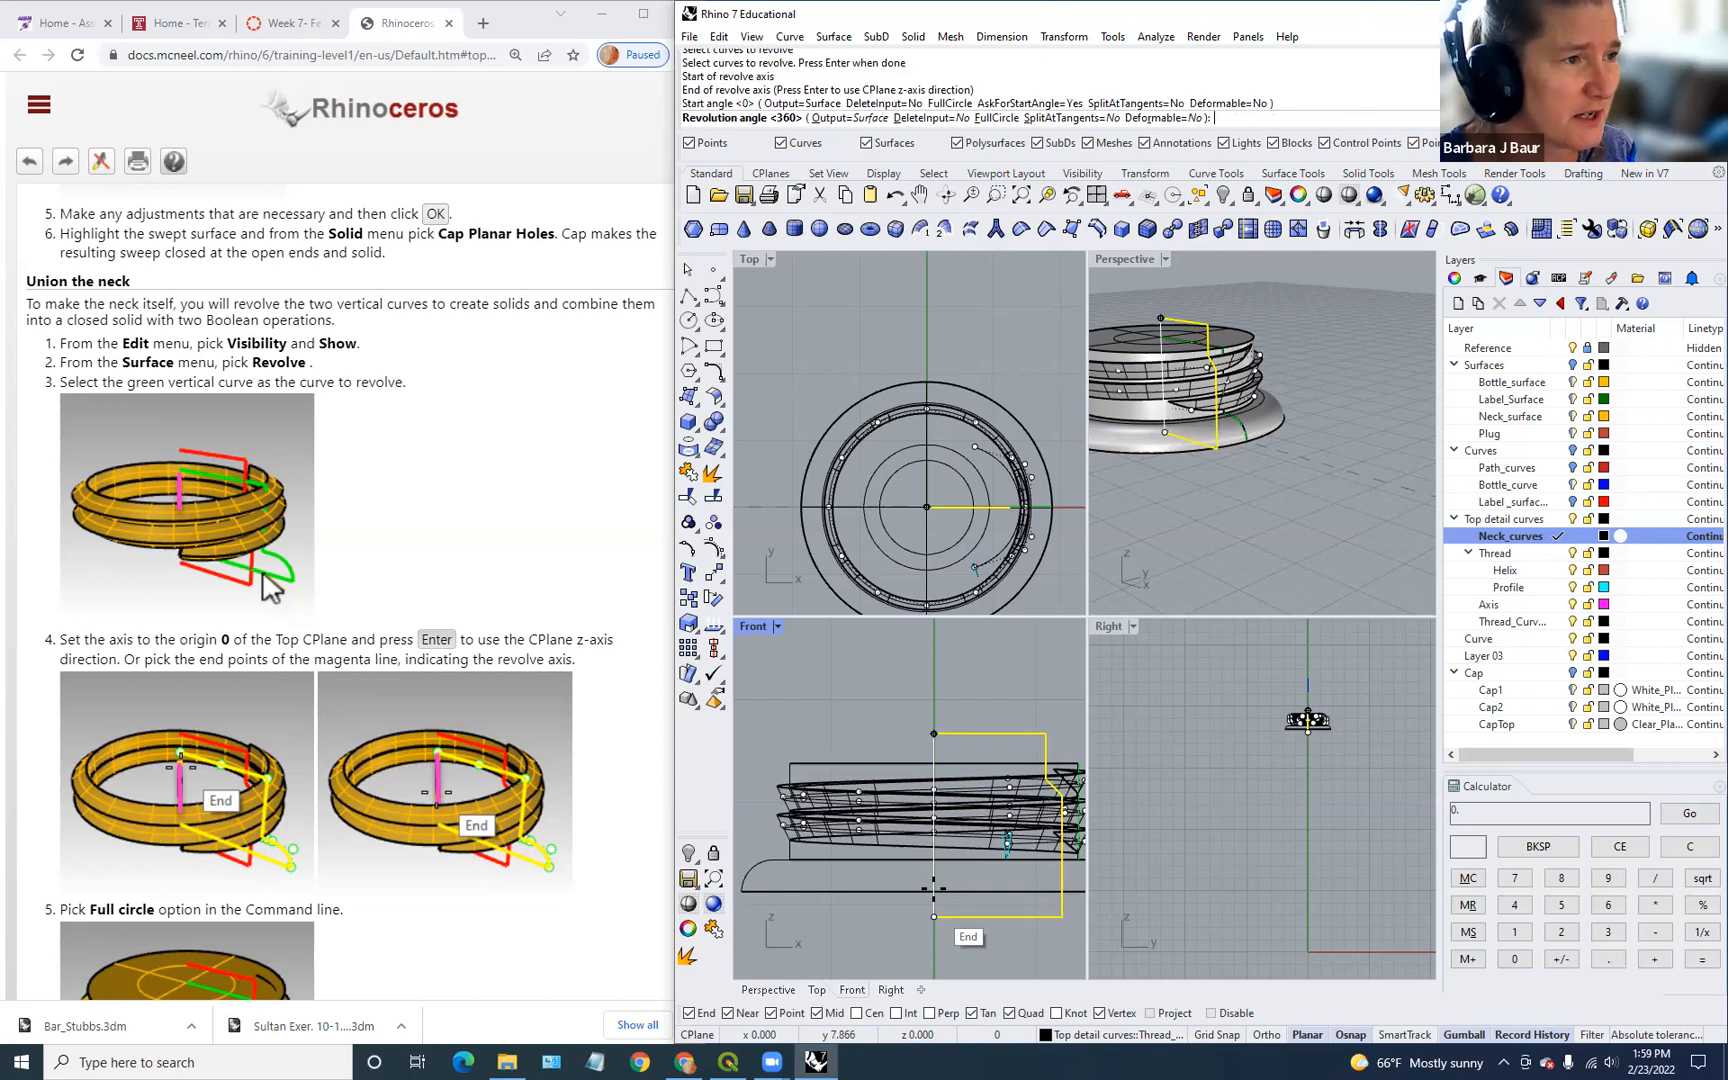
{"action": "key", "text": "Return"}
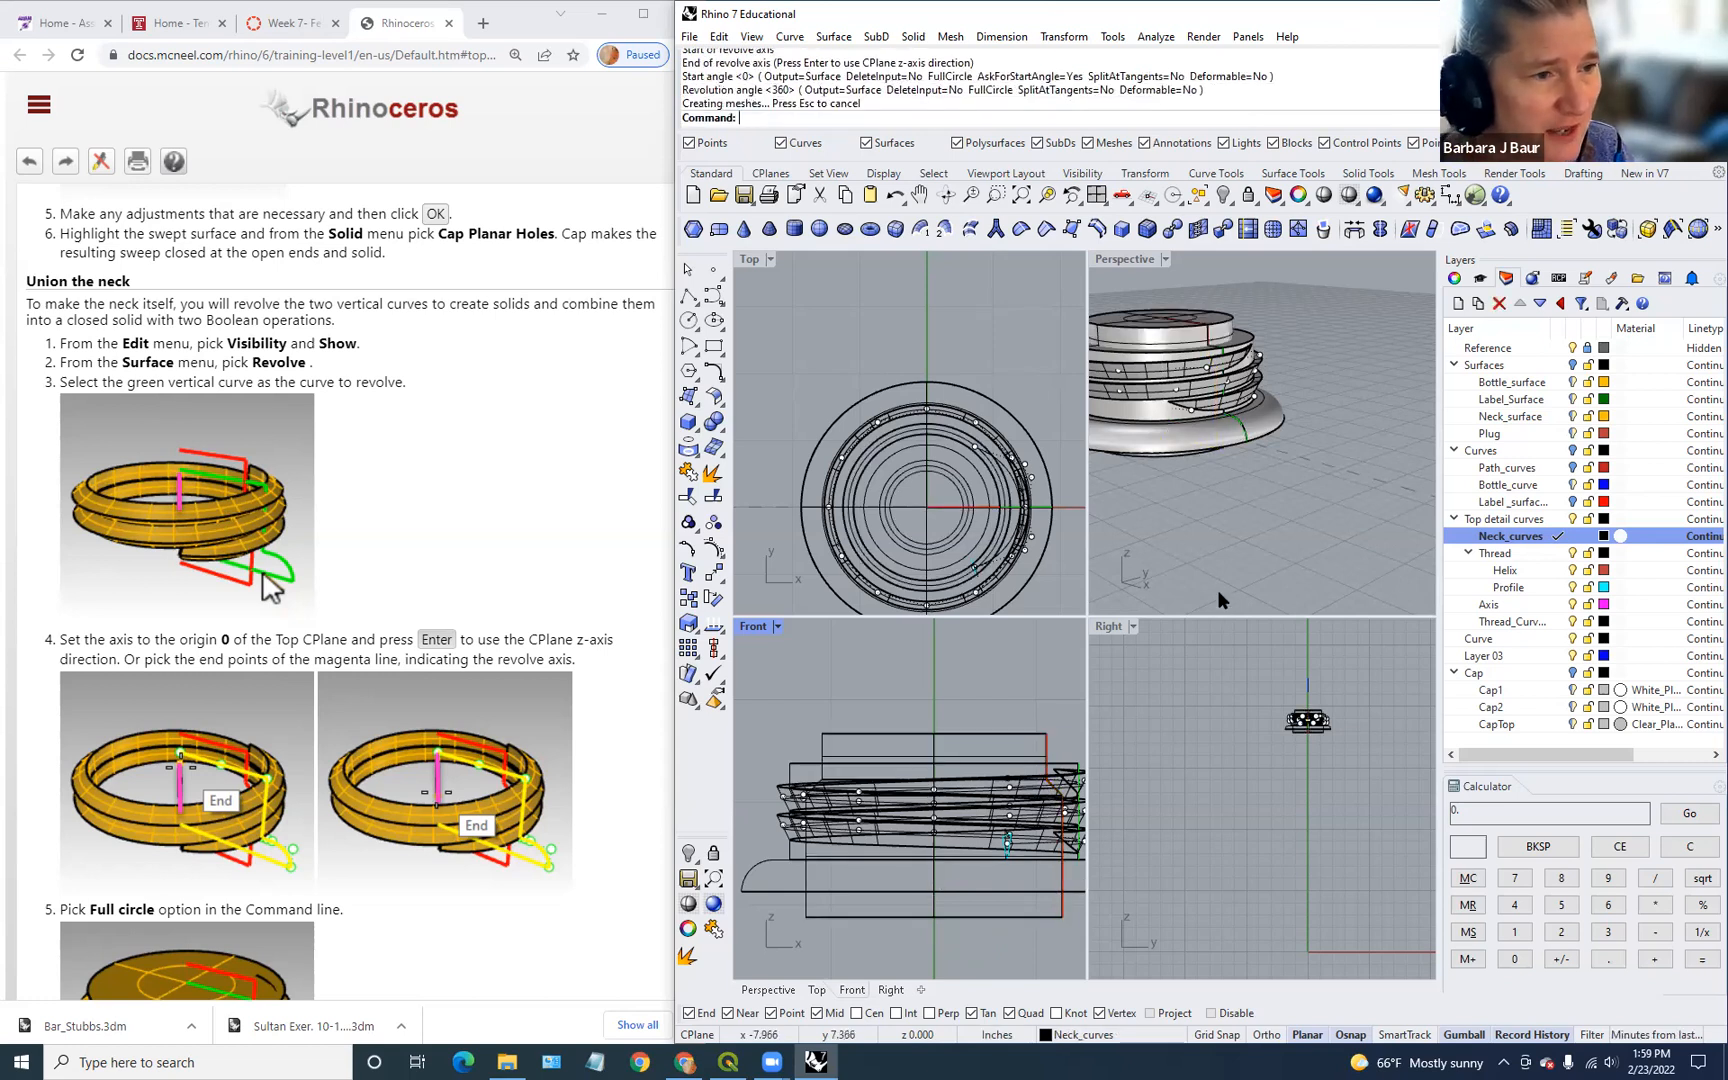
Step: Frame the whole neck in the perspective view and check the neck polysurface
{"action": "left_click", "coordinate": [1218, 594]}
{"action": "scroll", "coordinate": [1170, 310], "scroll_direction": "down", "scroll_amount": 4}
{"action": "scroll", "coordinate": [1155, 526], "scroll_direction": "up", "scroll_amount": 5}
{"action": "scroll", "coordinate": [1202, 332], "scroll_direction": "down", "scroll_amount": 3}
{"action": "scroll", "coordinate": [1287, 373], "scroll_direction": "down", "scroll_amount": 5}
{"action": "right_click_drag", "start_coordinate": [1289, 390], "coordinate": [1246, 437], "text": "shift"}
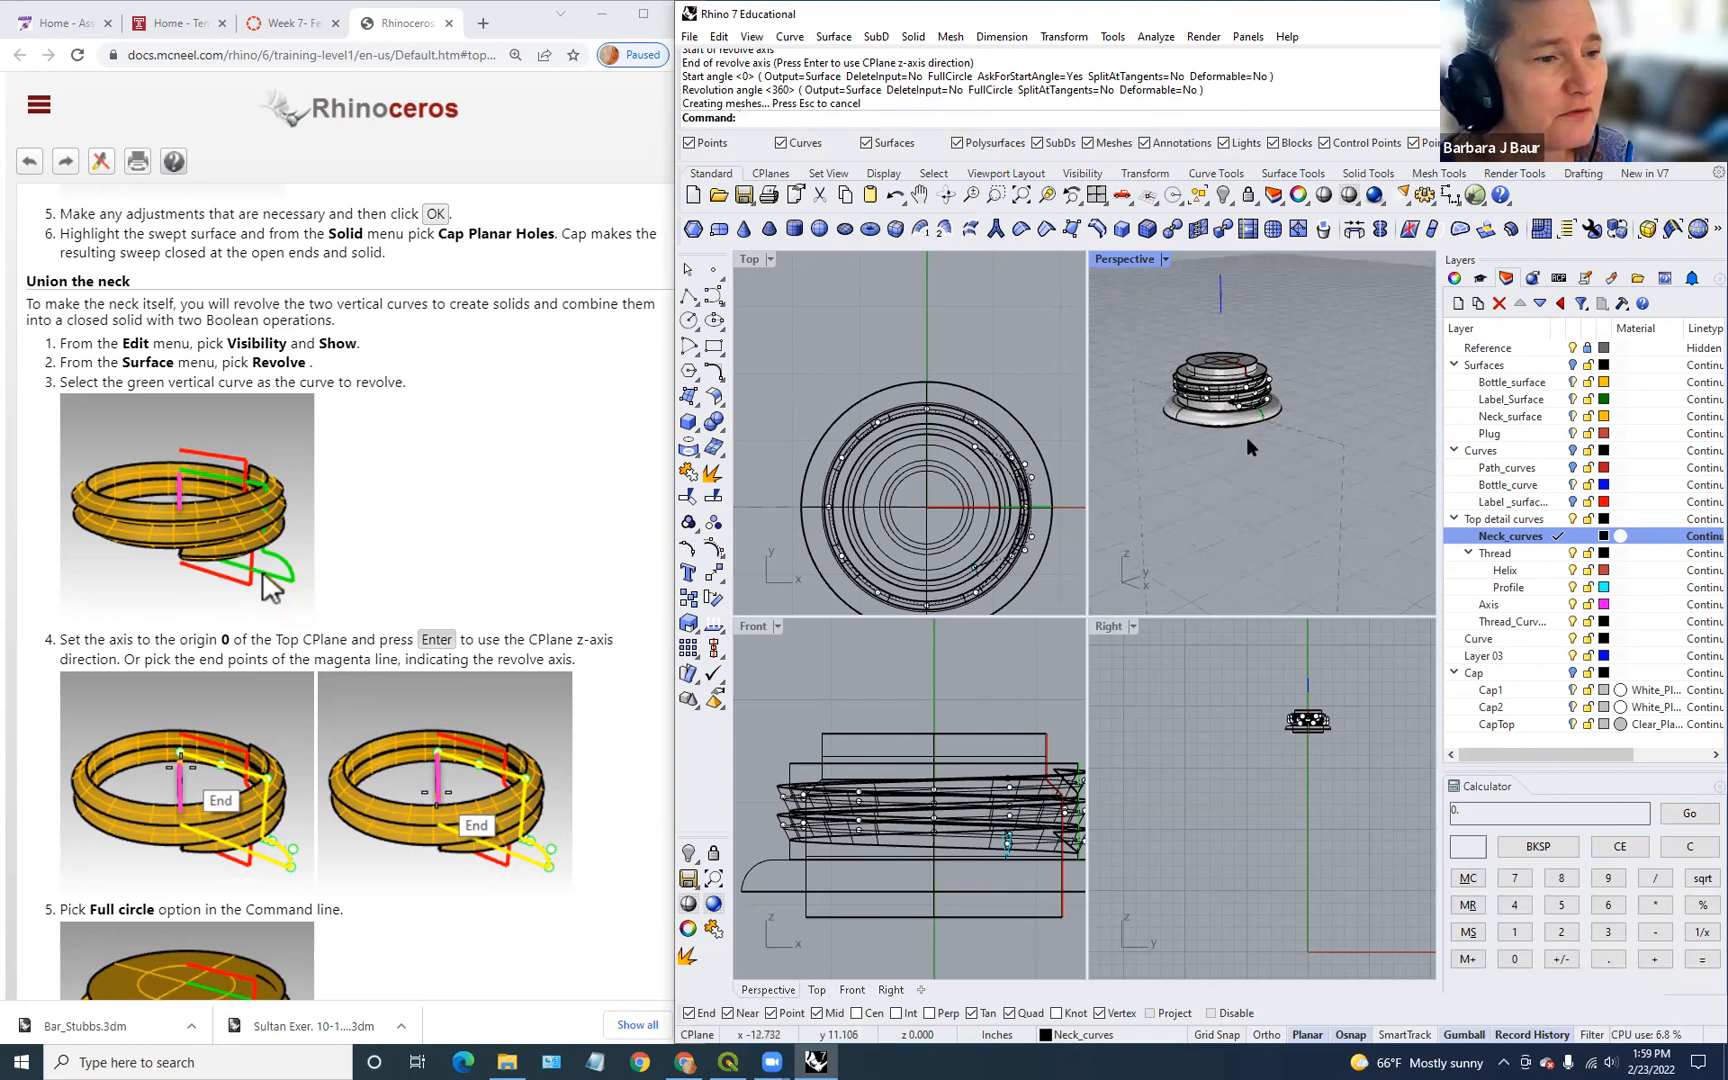
{"action": "left_click", "coordinate": [1275, 415]}
{"action": "left_click", "coordinate": [1312, 398]}
Step: BooleanDifference the revolved solid out of the neck polysurface
{"action": "type", "text": "B"}
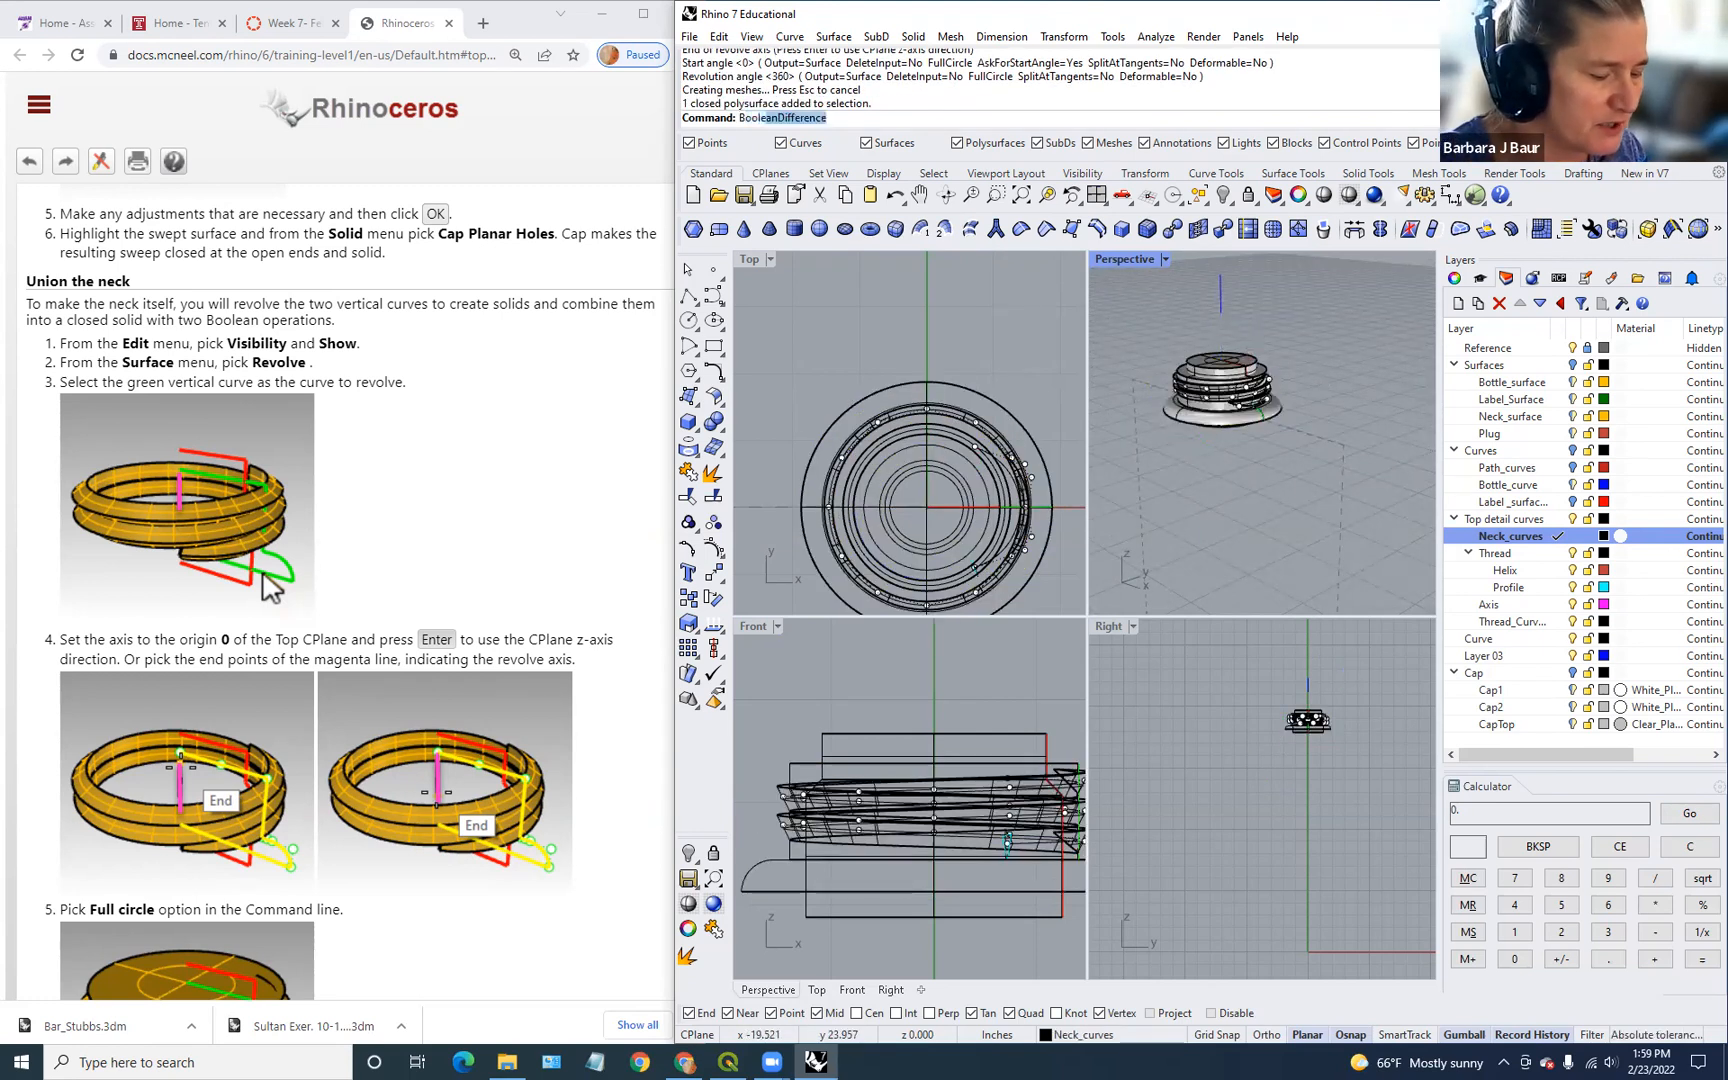
{"action": "type", "text": "oole"}
{"action": "key", "text": "Return"}
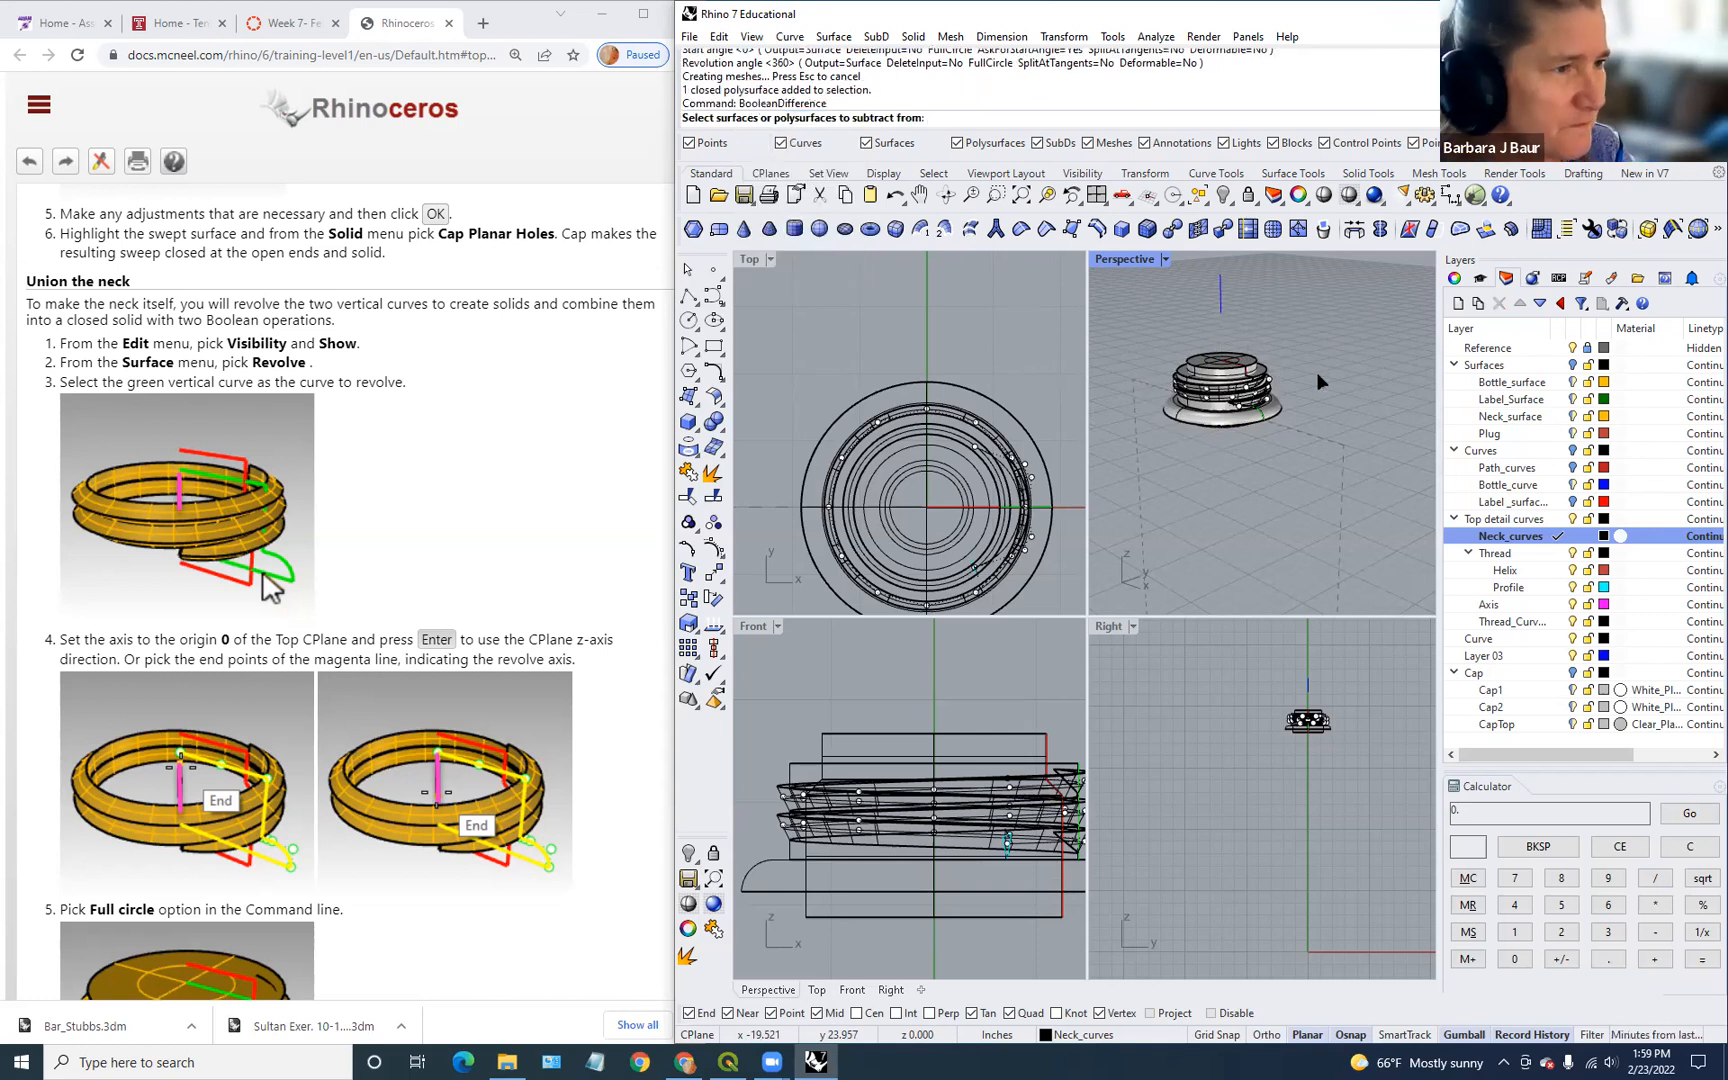
{"action": "left_click", "coordinate": [1230, 375]}
{"action": "key", "text": "Return"}
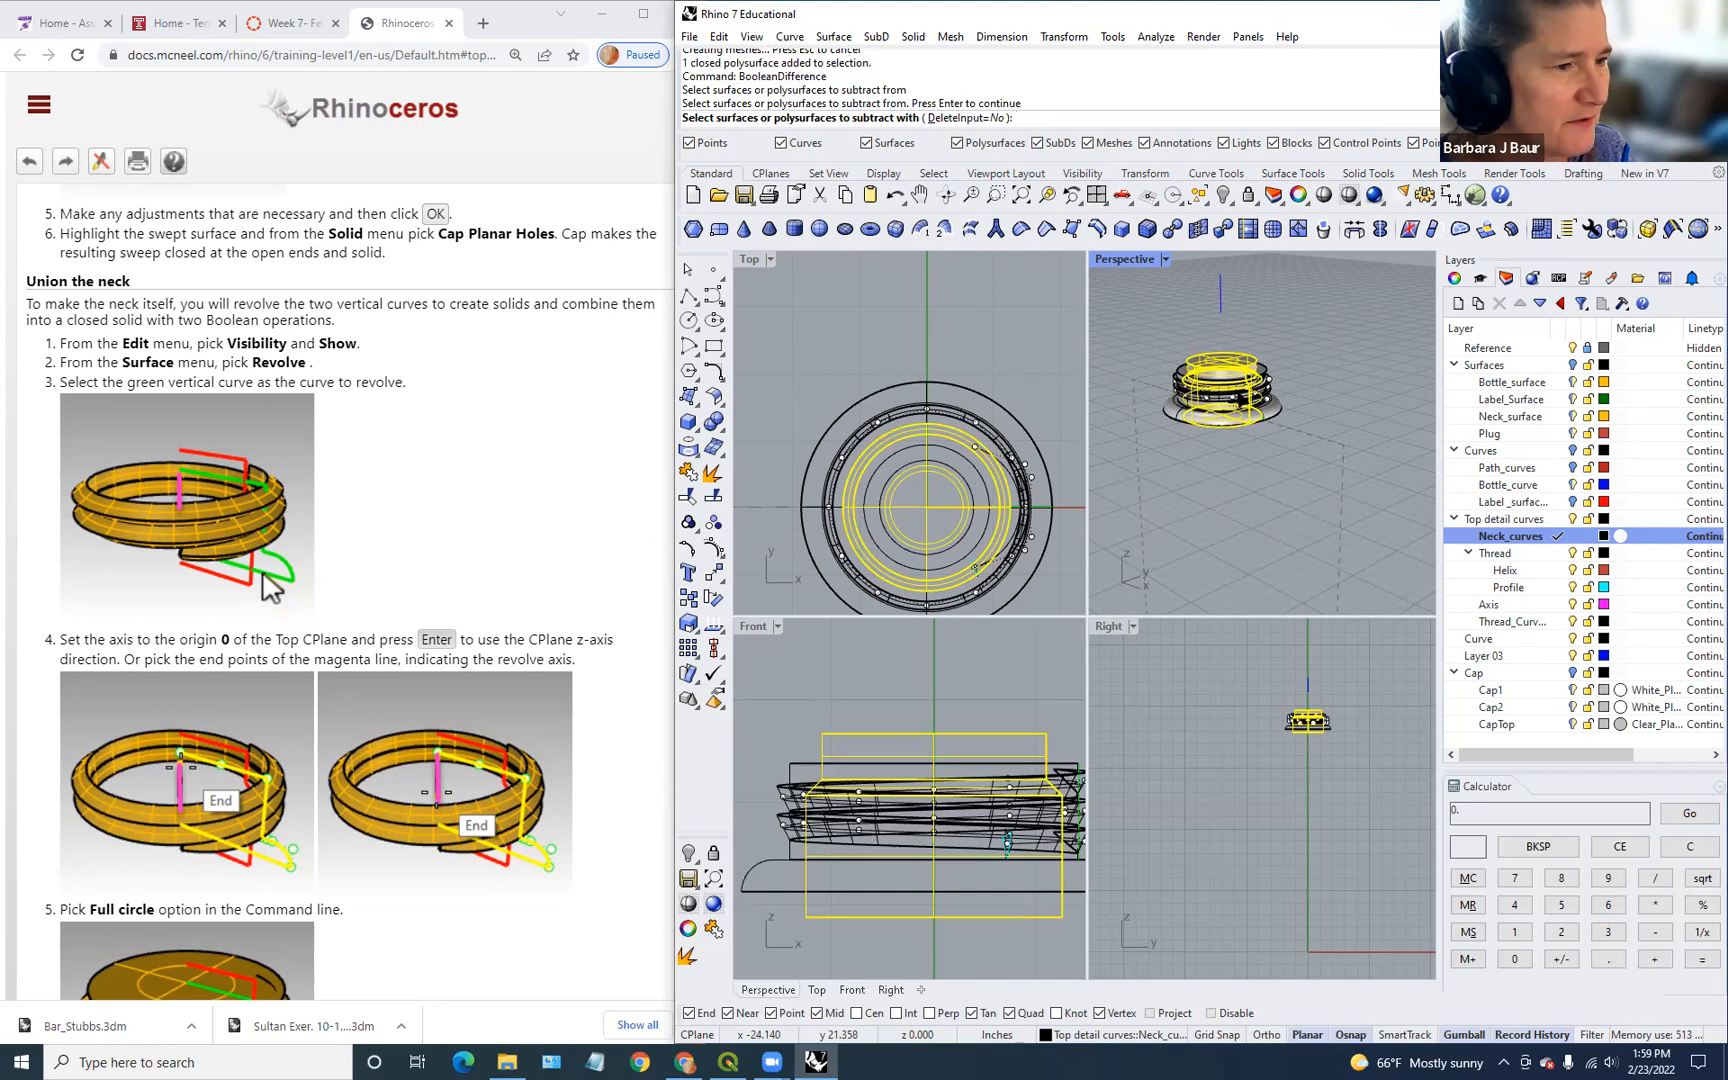
{"action": "right_click", "coordinate": [1235, 478]}
{"action": "right_click", "coordinate": [1236, 487]}
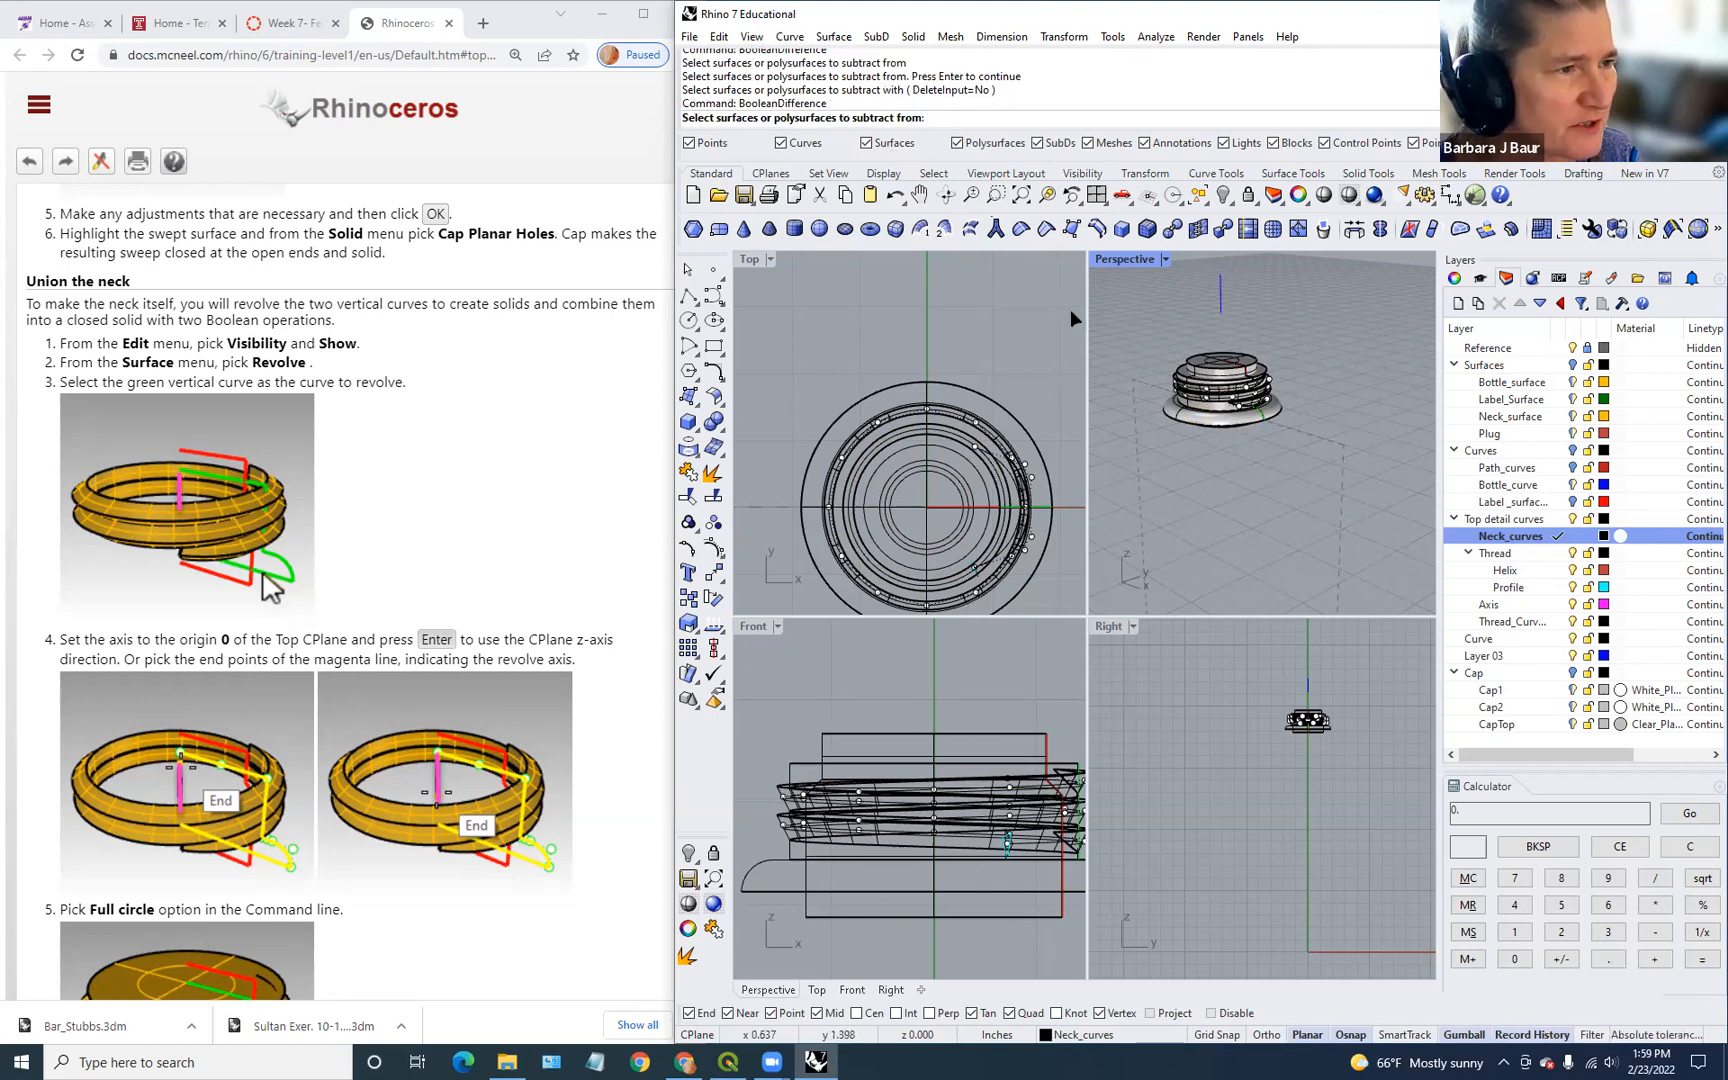
{"action": "left_click", "coordinate": [1230, 428]}
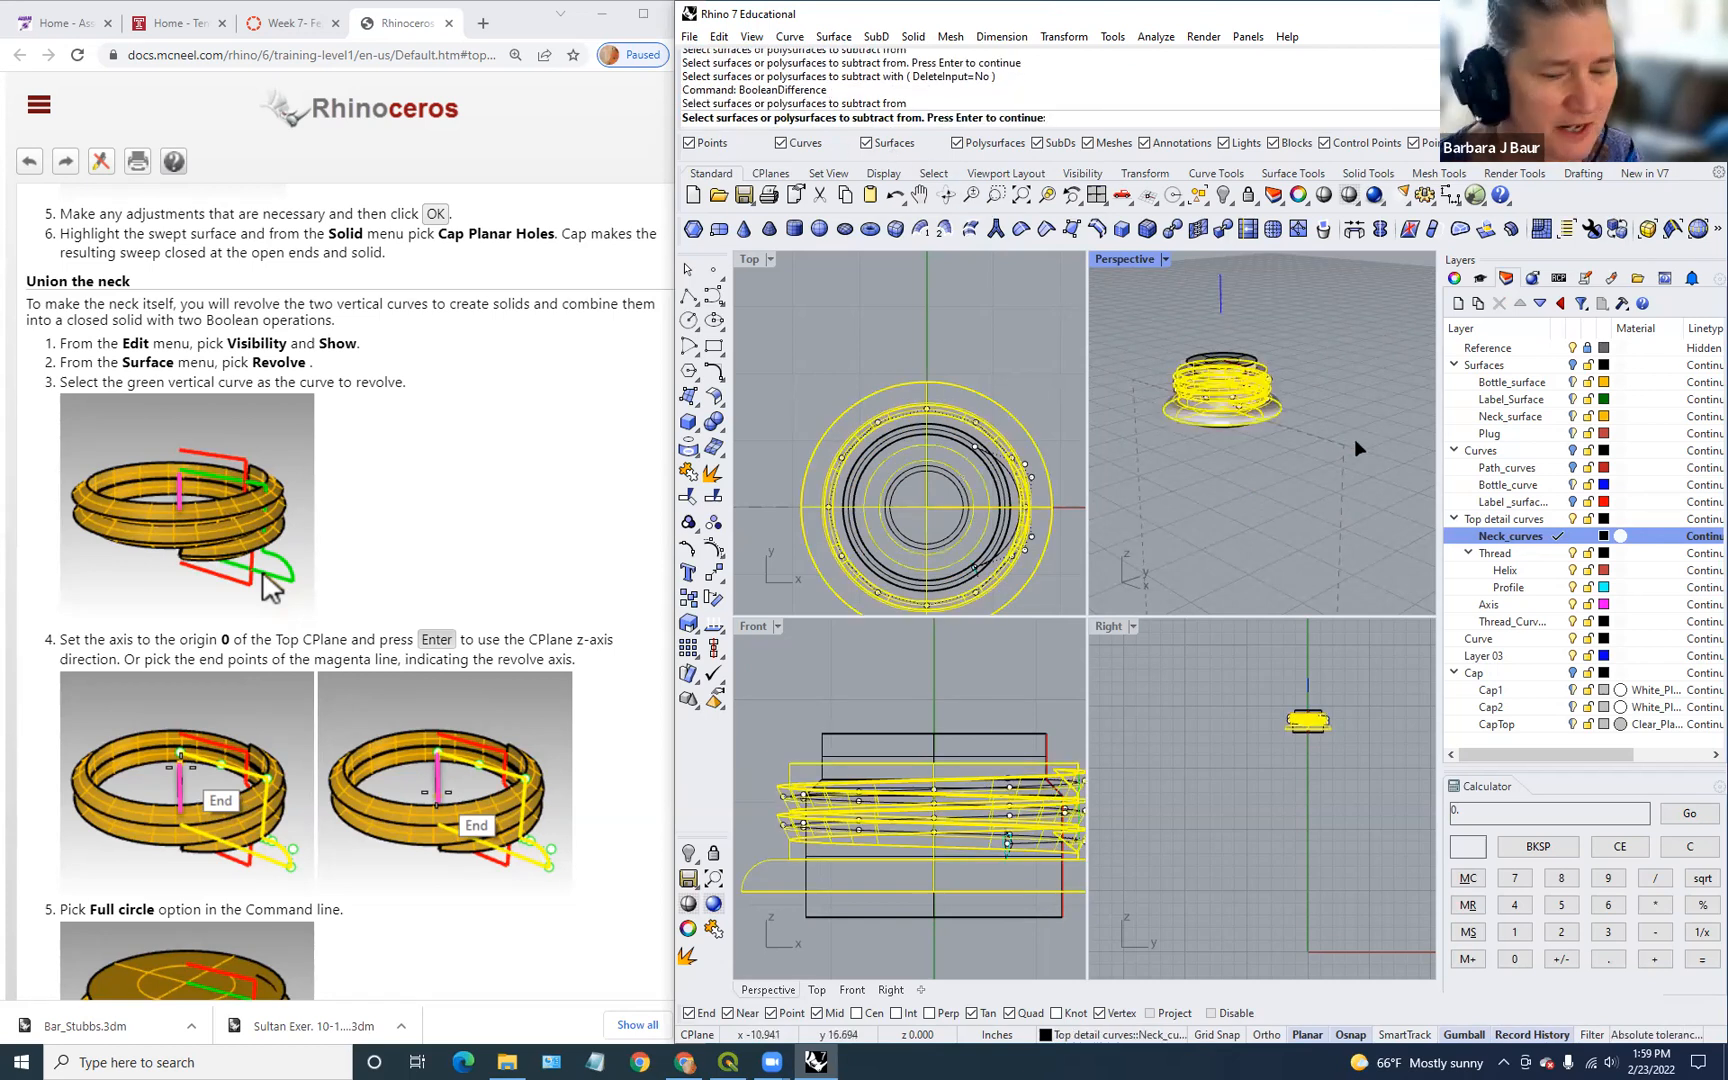
{"action": "right_click", "coordinate": [1354, 441]}
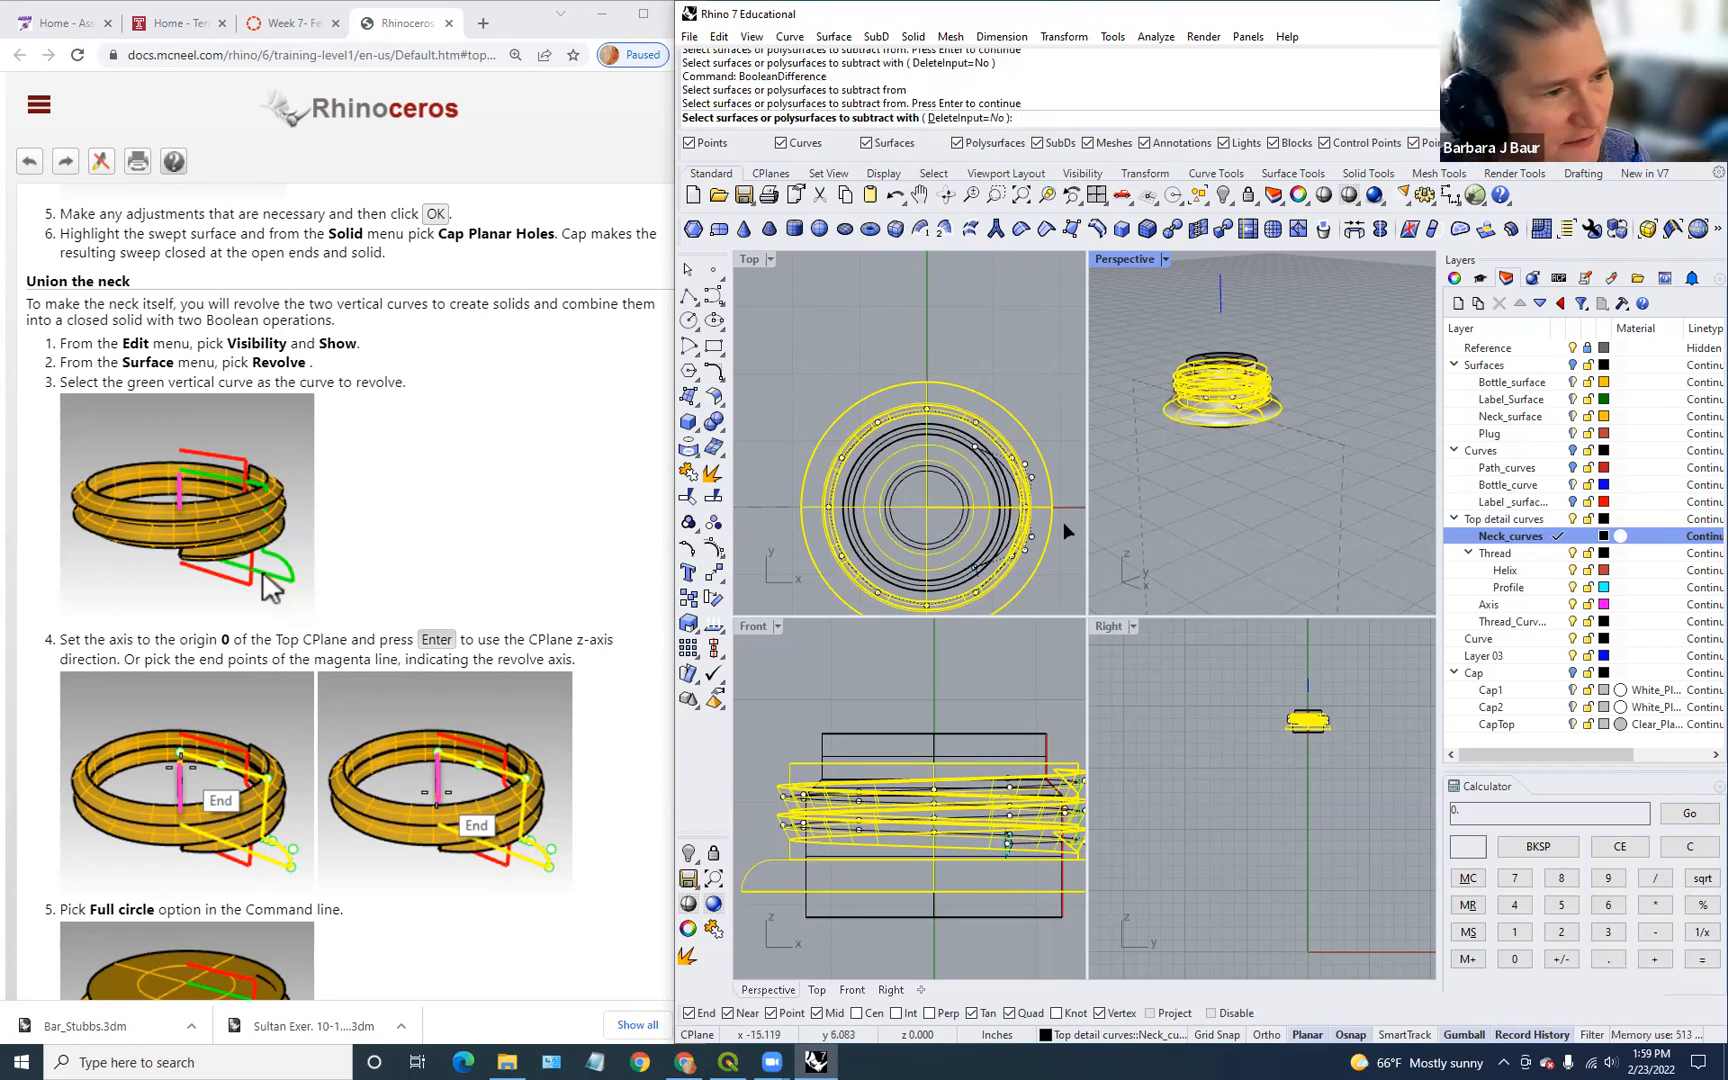
{"action": "left_click", "coordinate": [964, 751]}
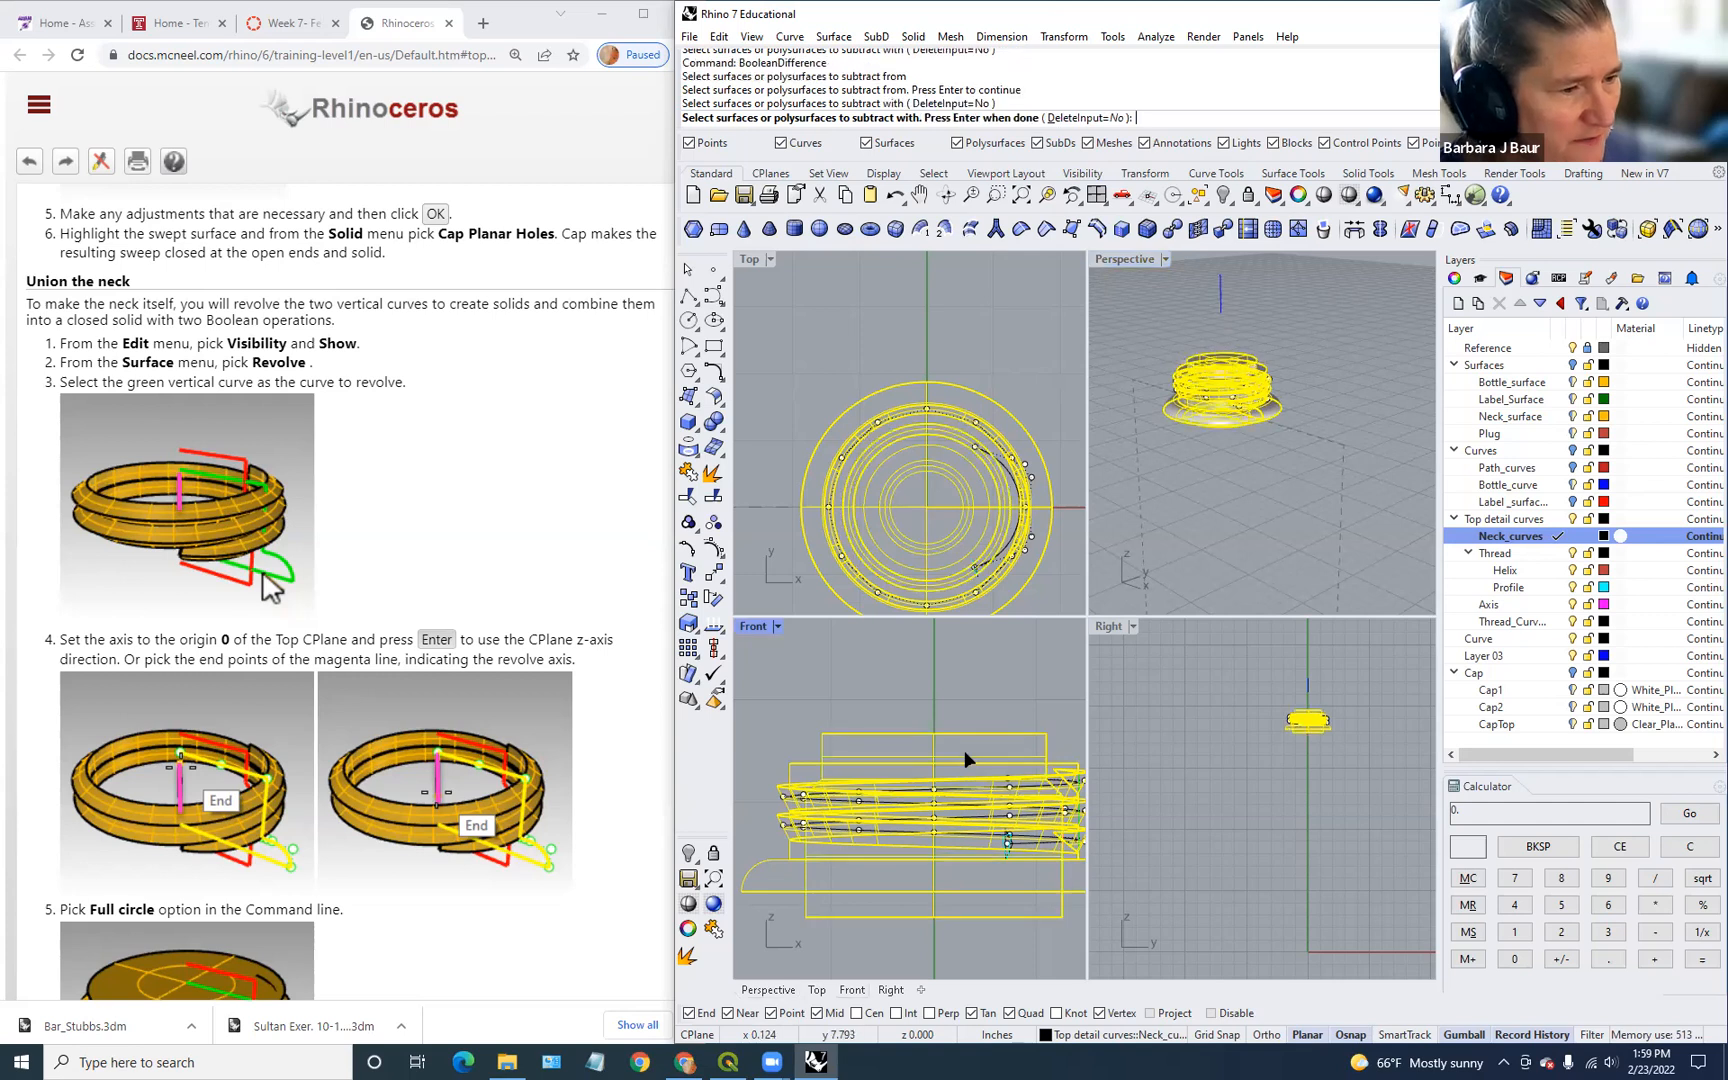
{"action": "right_click", "coordinate": [965, 753]}
Step: Select the revolved cutting solid in the perspective view
{"action": "left_click", "coordinate": [1201, 503]}
{"action": "scroll", "coordinate": [1214, 388], "scroll_direction": "up", "scroll_amount": 3}
{"action": "left_click", "coordinate": [1240, 364]}
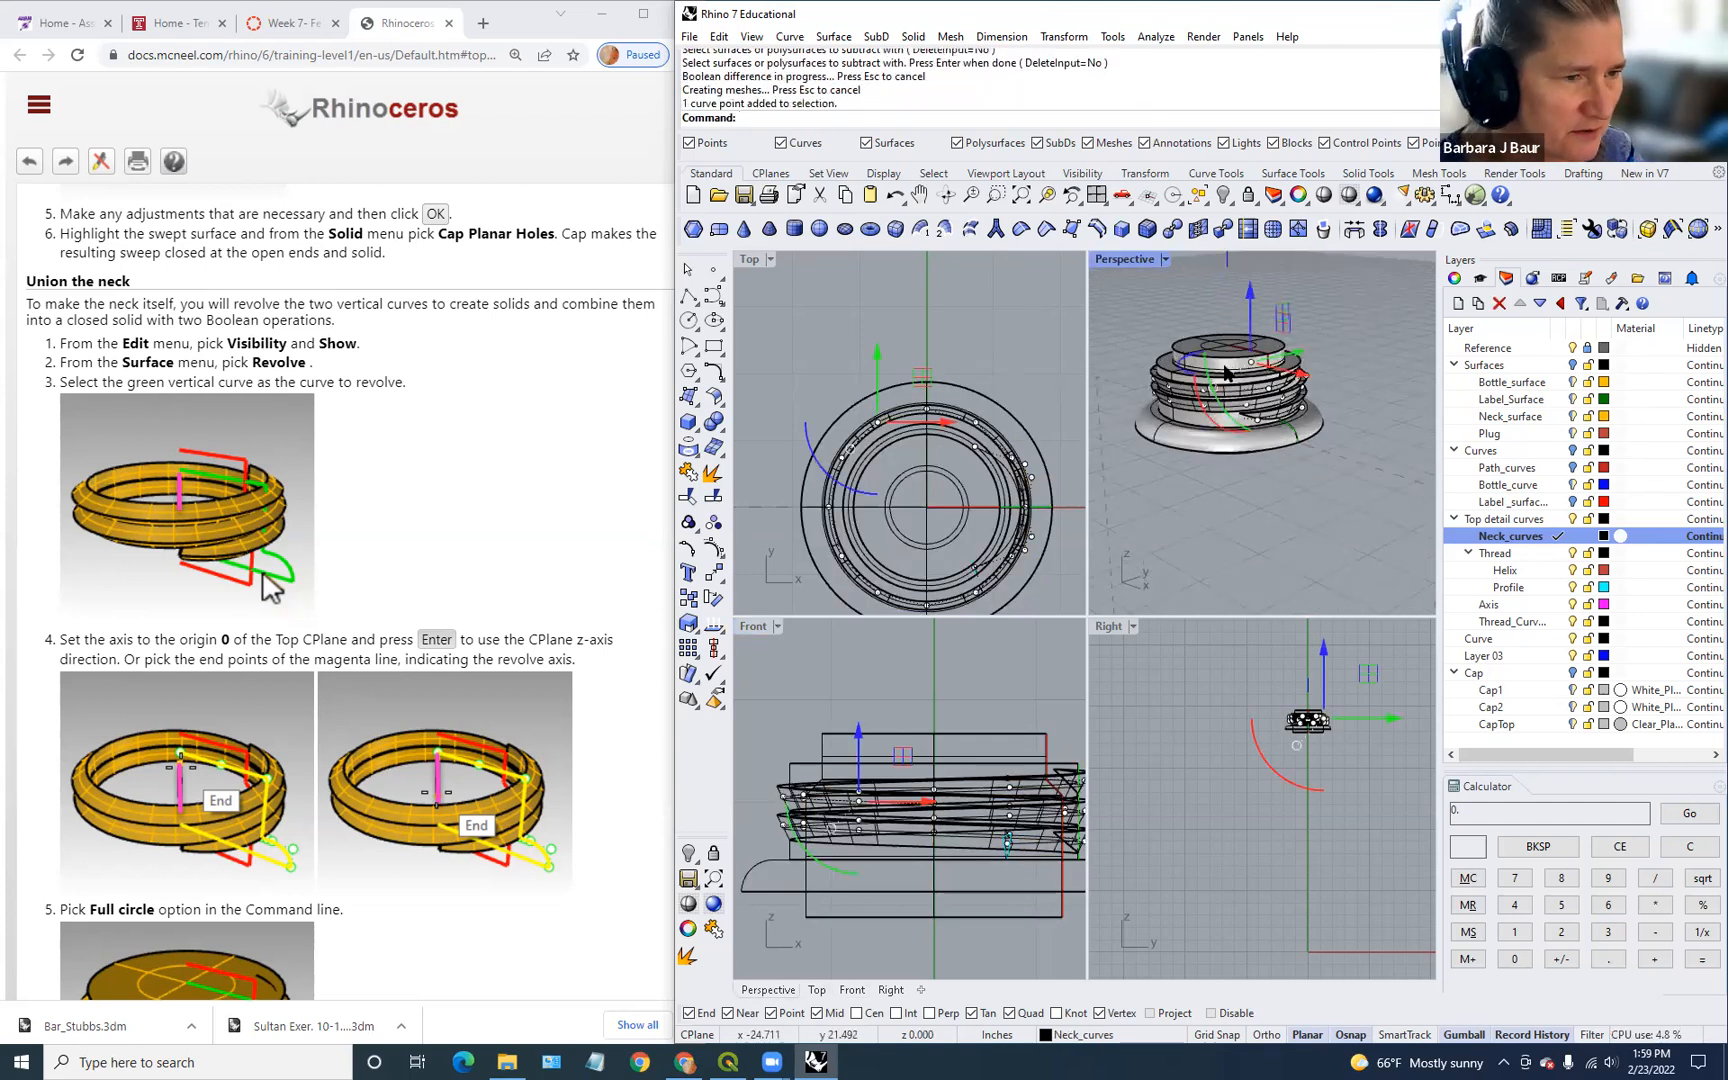
{"action": "left_click", "coordinate": [1232, 370]}
{"action": "left_click", "coordinate": [1293, 351]}
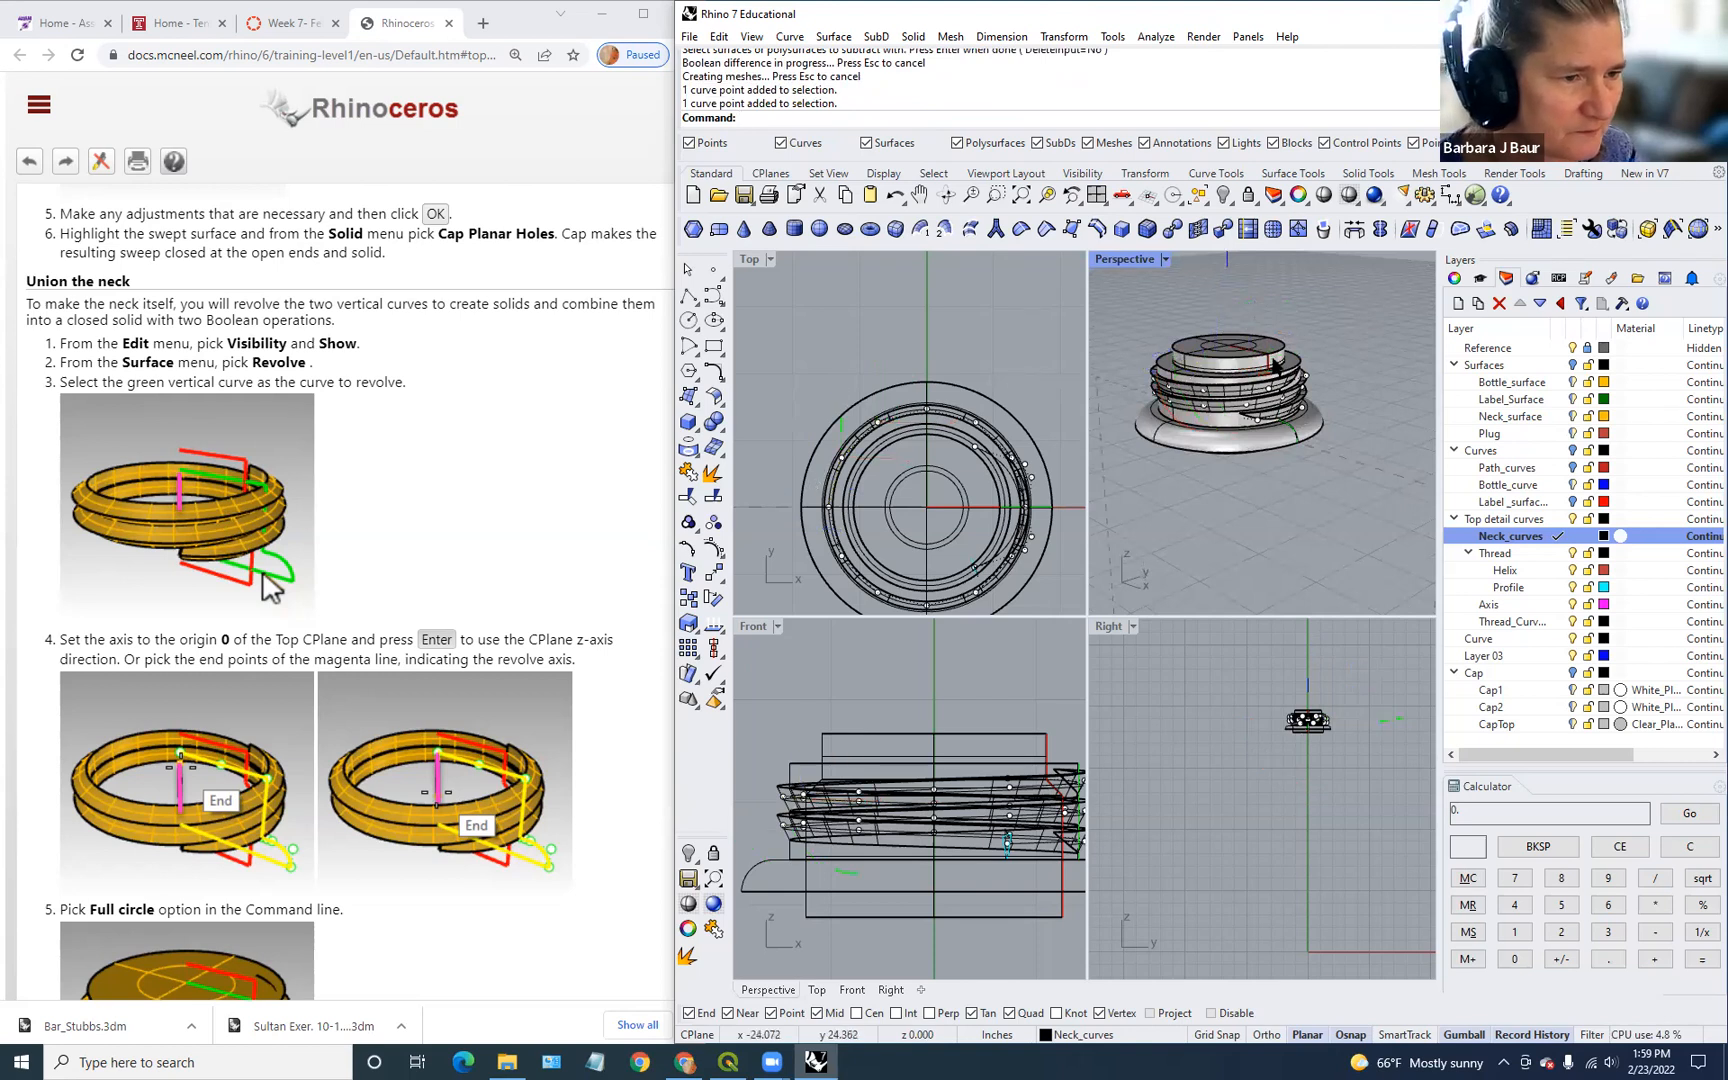
{"action": "left_click", "coordinate": [1240, 400]}
Step: Hide the cutting solid and turn on the Surfaces layer to show the bottle
{"action": "key", "text": "ctrl+h"}
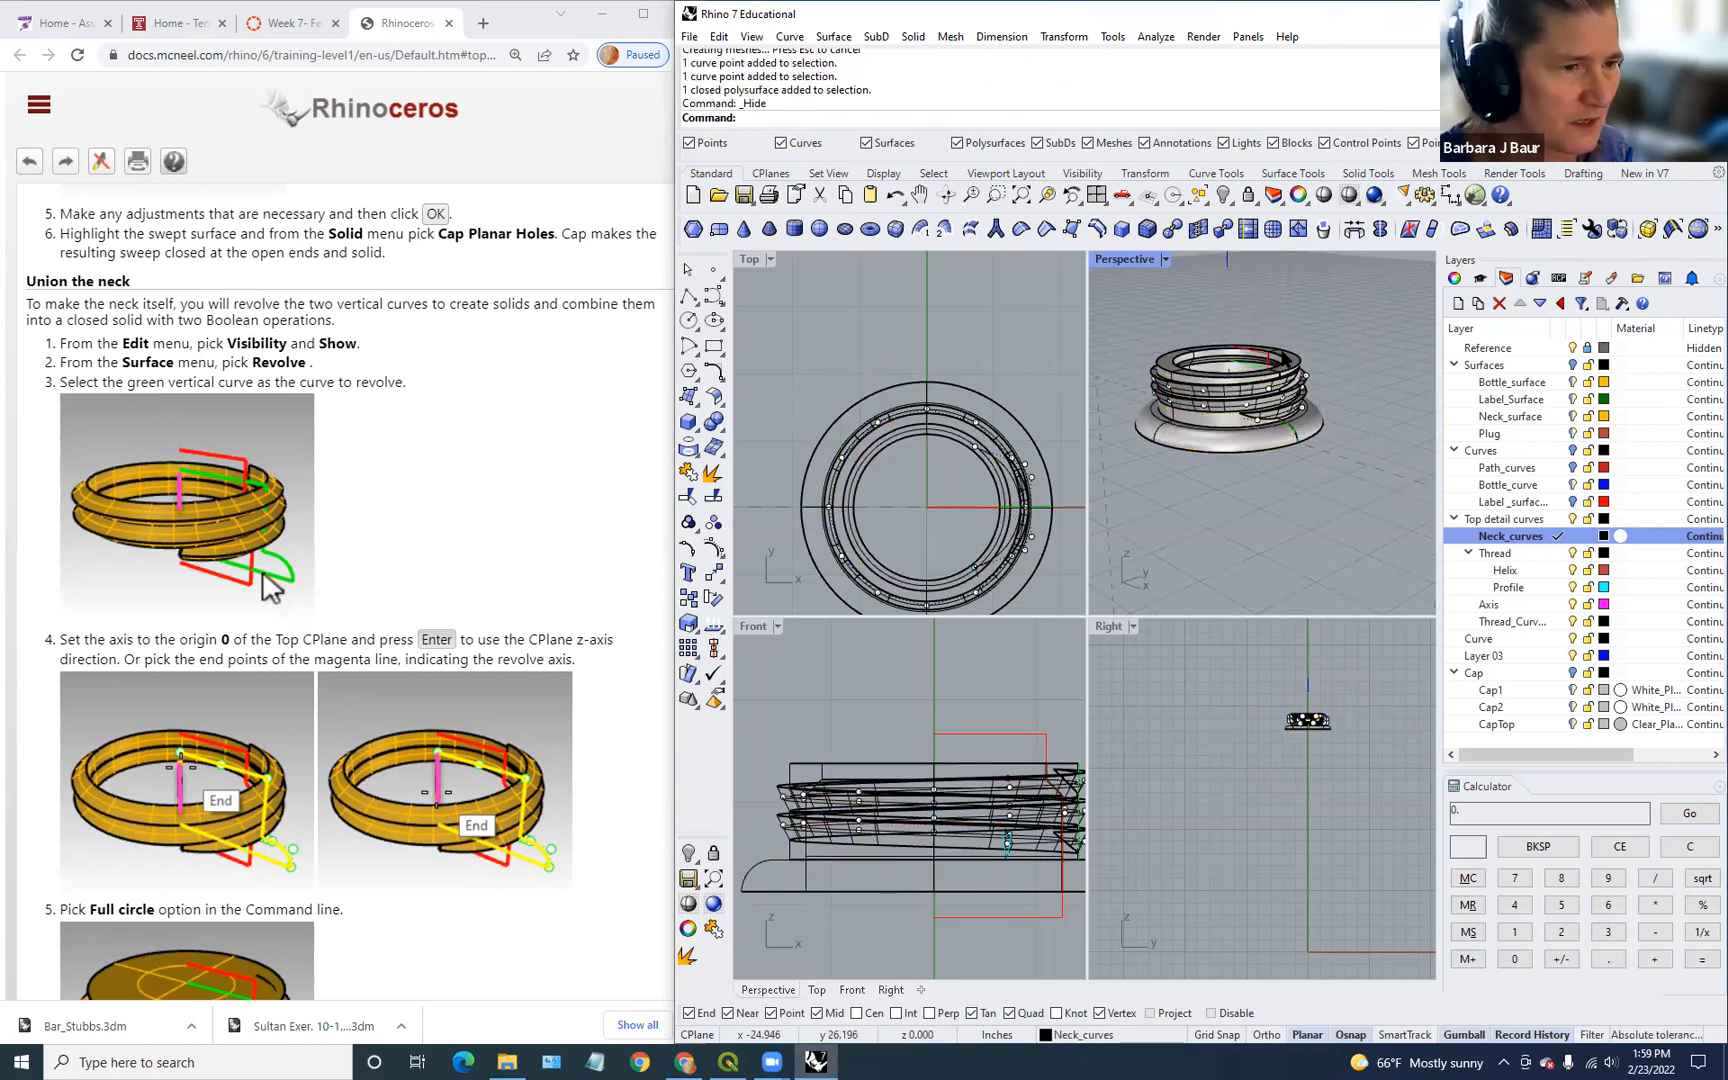
{"action": "scroll", "coordinate": [1290, 321], "scroll_direction": "down", "scroll_amount": 5}
{"action": "scroll", "coordinate": [1288, 332], "scroll_direction": "up", "scroll_amount": 4}
{"action": "right_click_drag", "start_coordinate": [1288, 345], "coordinate": [1301, 604]}
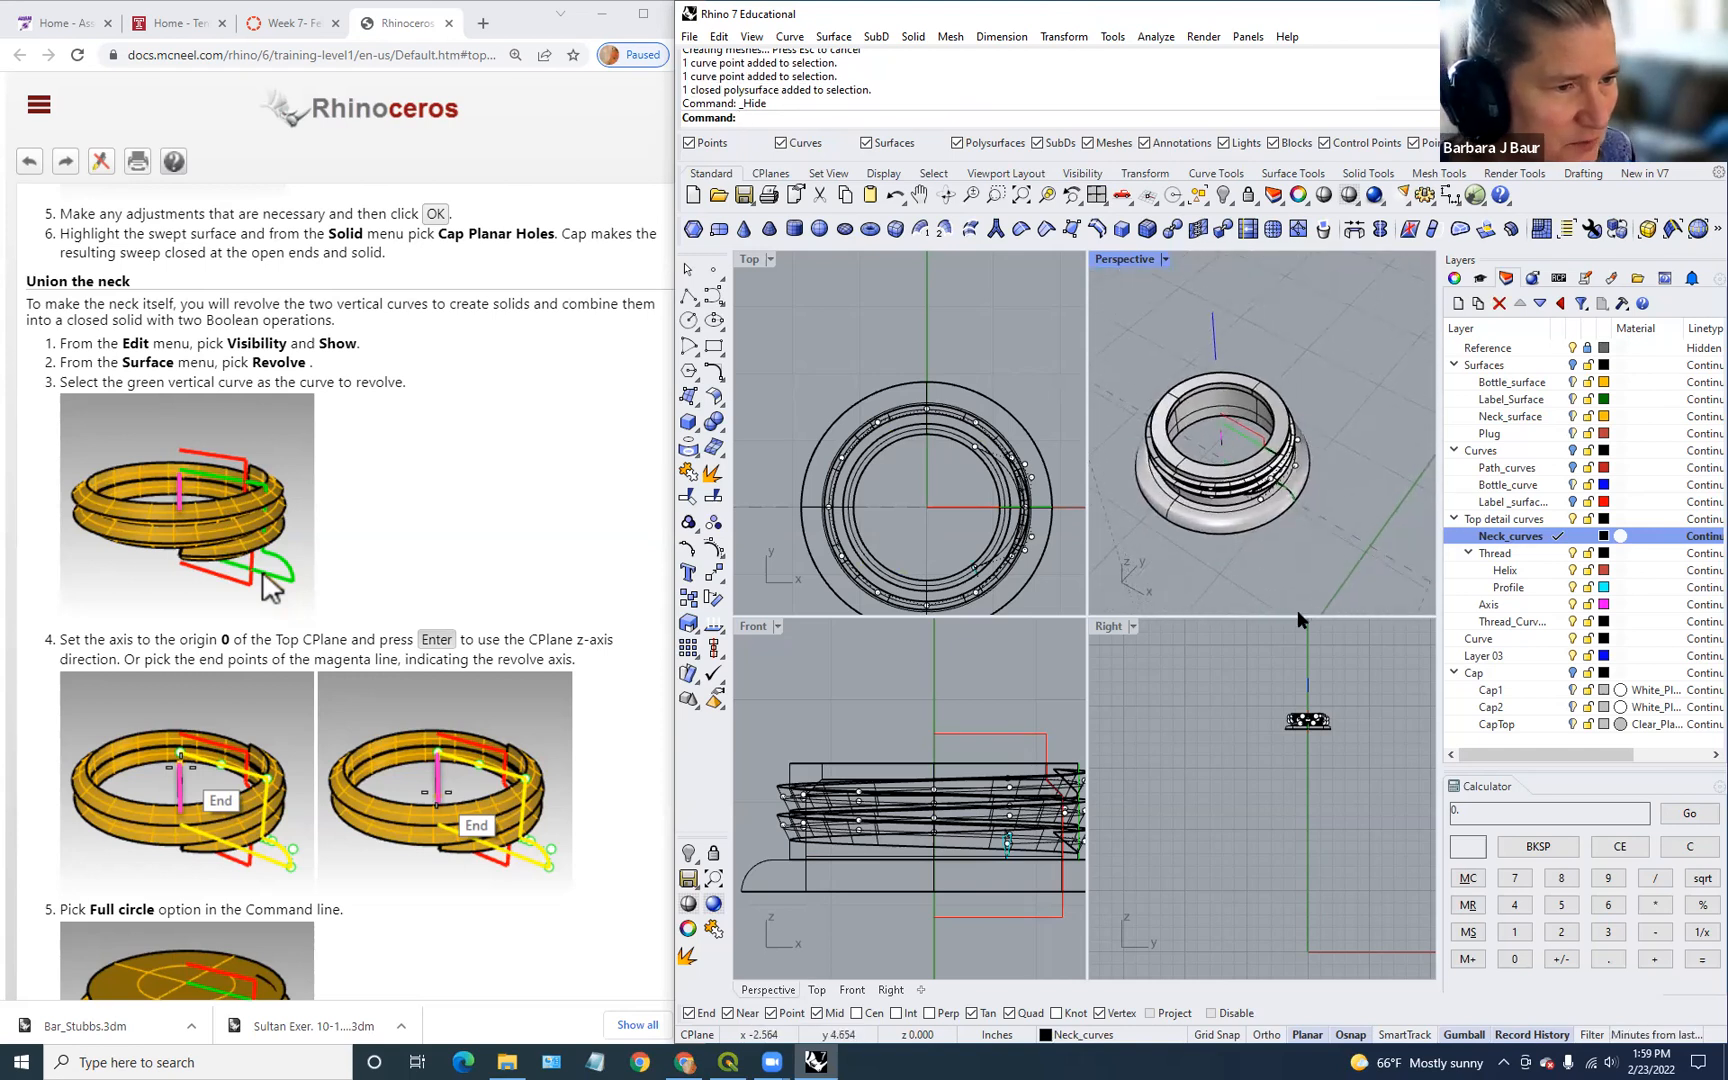
{"action": "right_click_drag", "start_coordinate": [1247, 439], "coordinate": [1257, 561]}
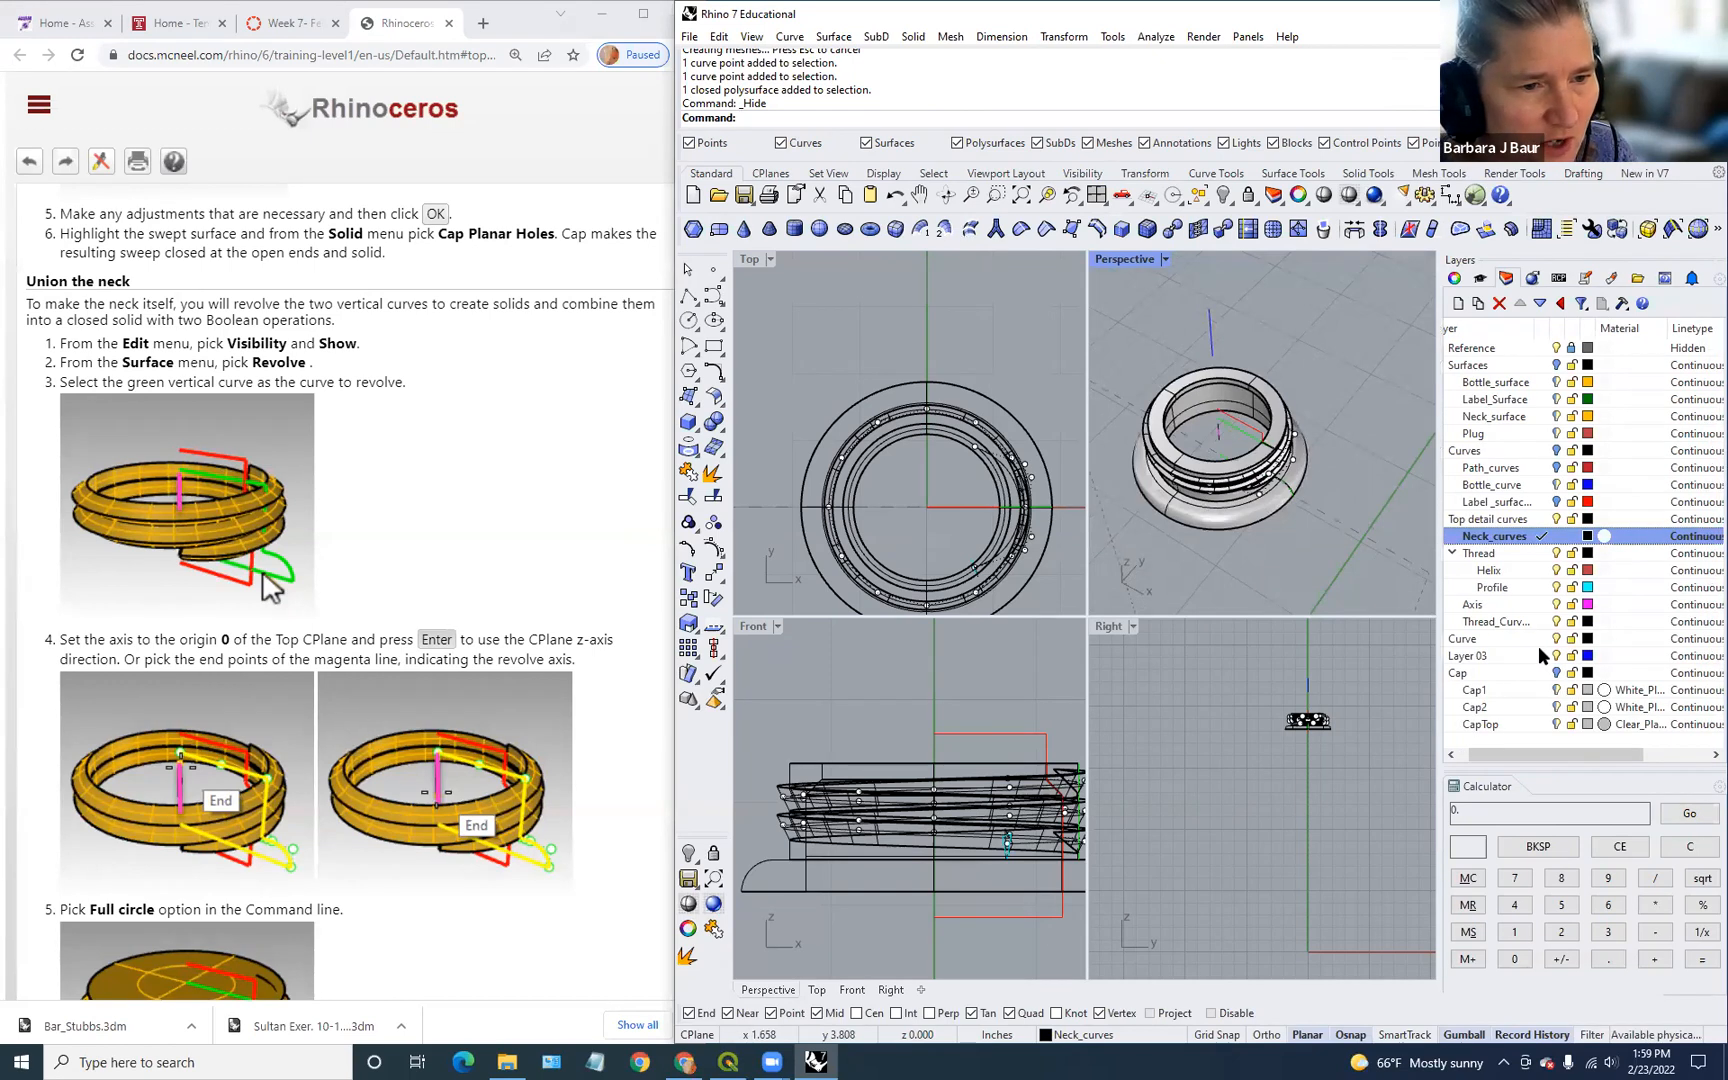
{"action": "left_click", "coordinate": [1572, 365]}
{"action": "scroll", "coordinate": [1378, 406], "scroll_direction": "down", "scroll_amount": 2}
{"action": "right_click_drag", "start_coordinate": [1382, 478], "coordinate": [1345, 500]}
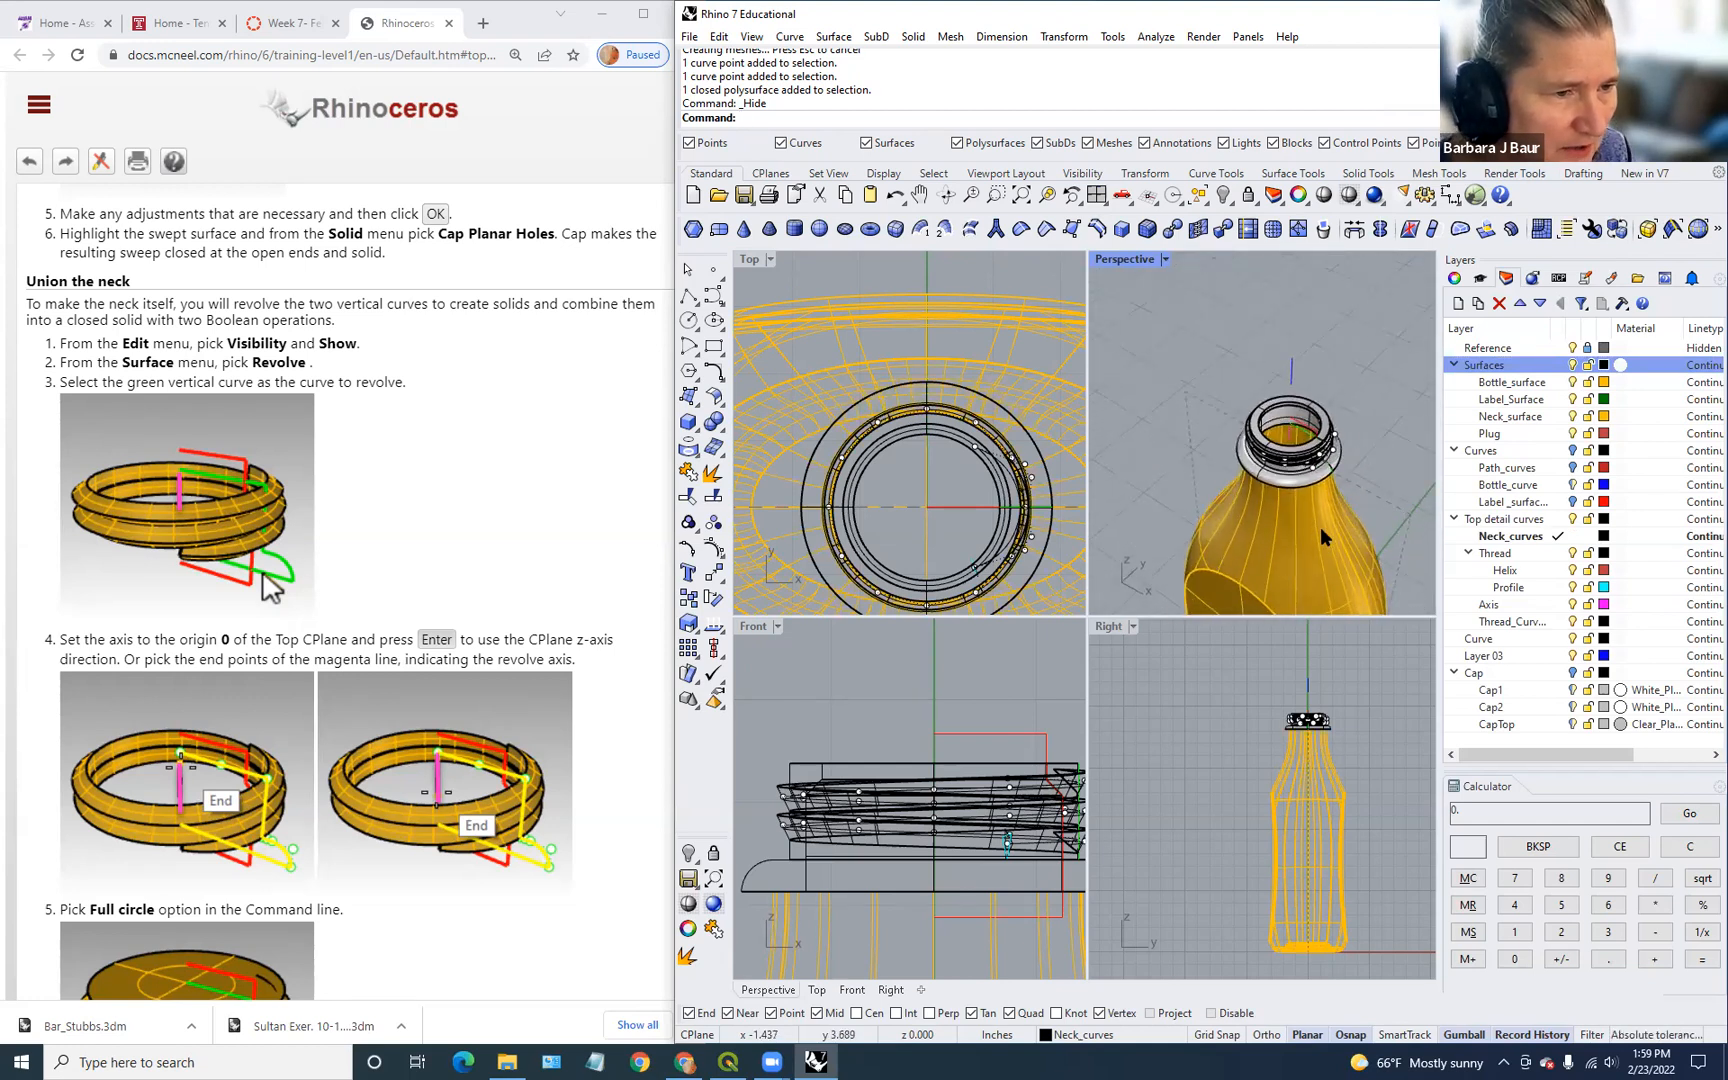
Step: BooleanUnion the bottle body with the neck polysurface
{"action": "left_click", "coordinate": [1320, 526]}
{"action": "left_click", "coordinate": [1338, 458], "text": "shift"}
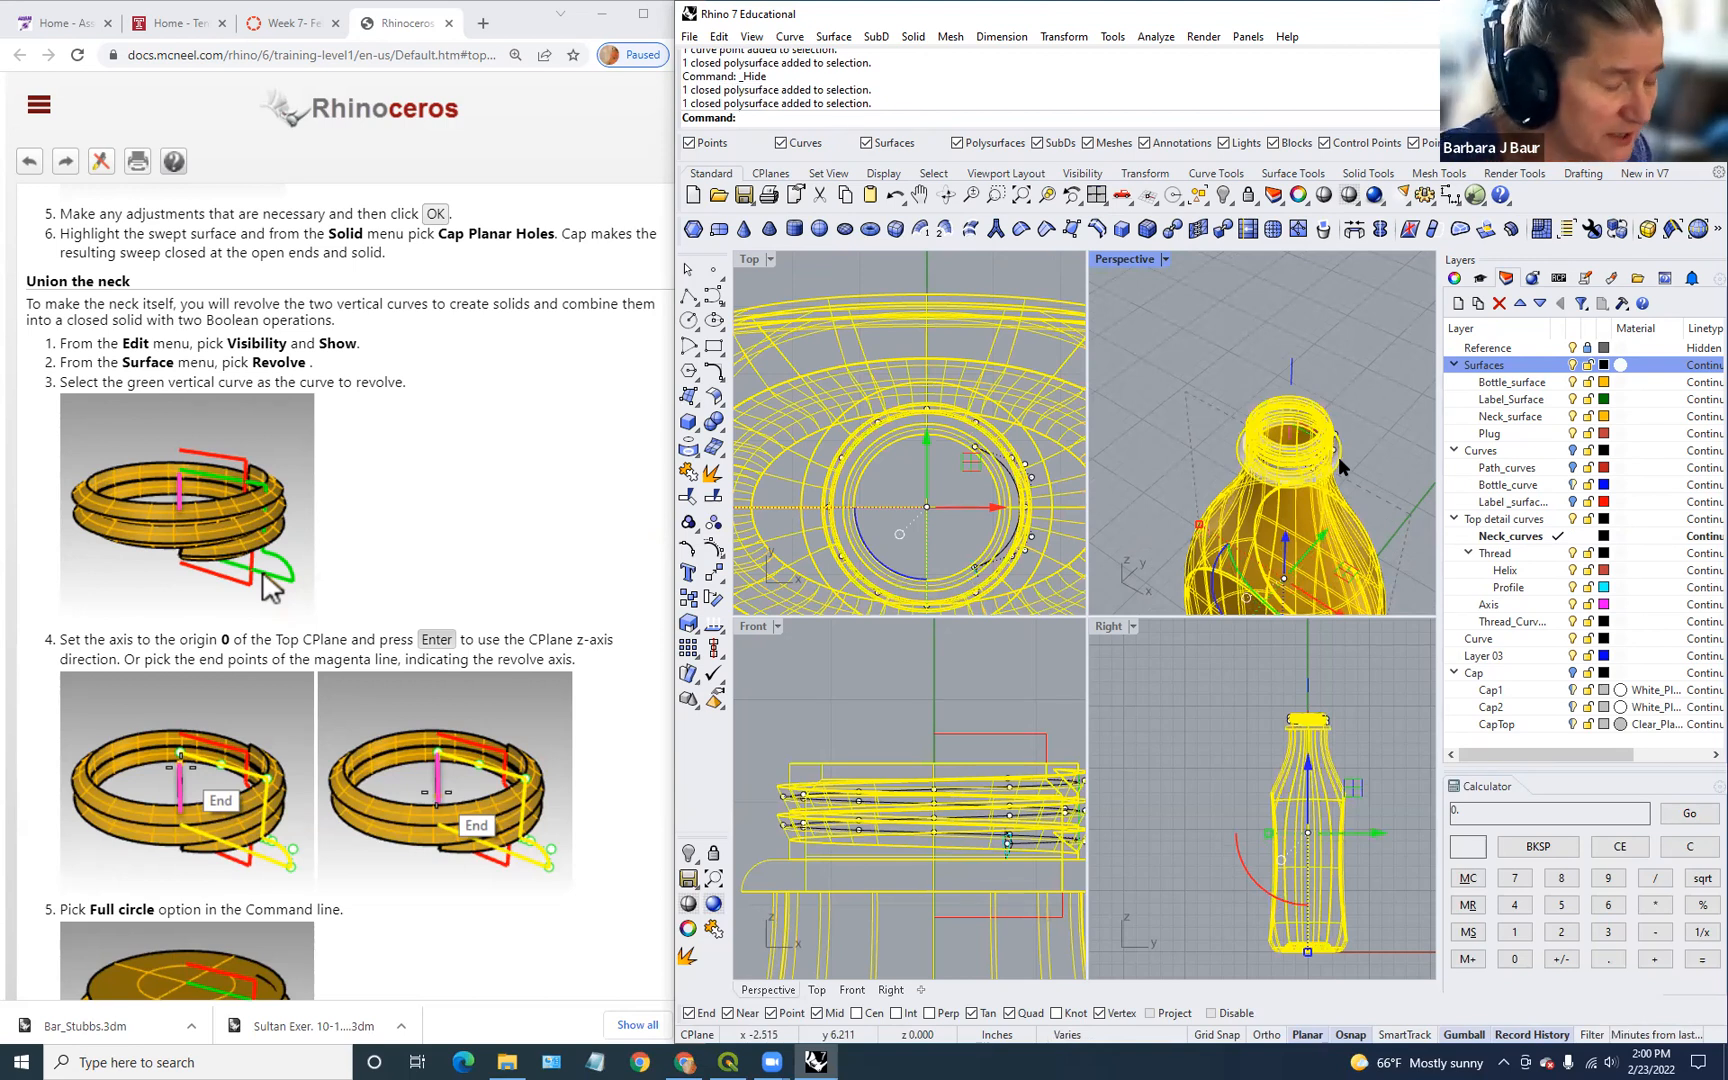
{"action": "type", "text": "Bo"}
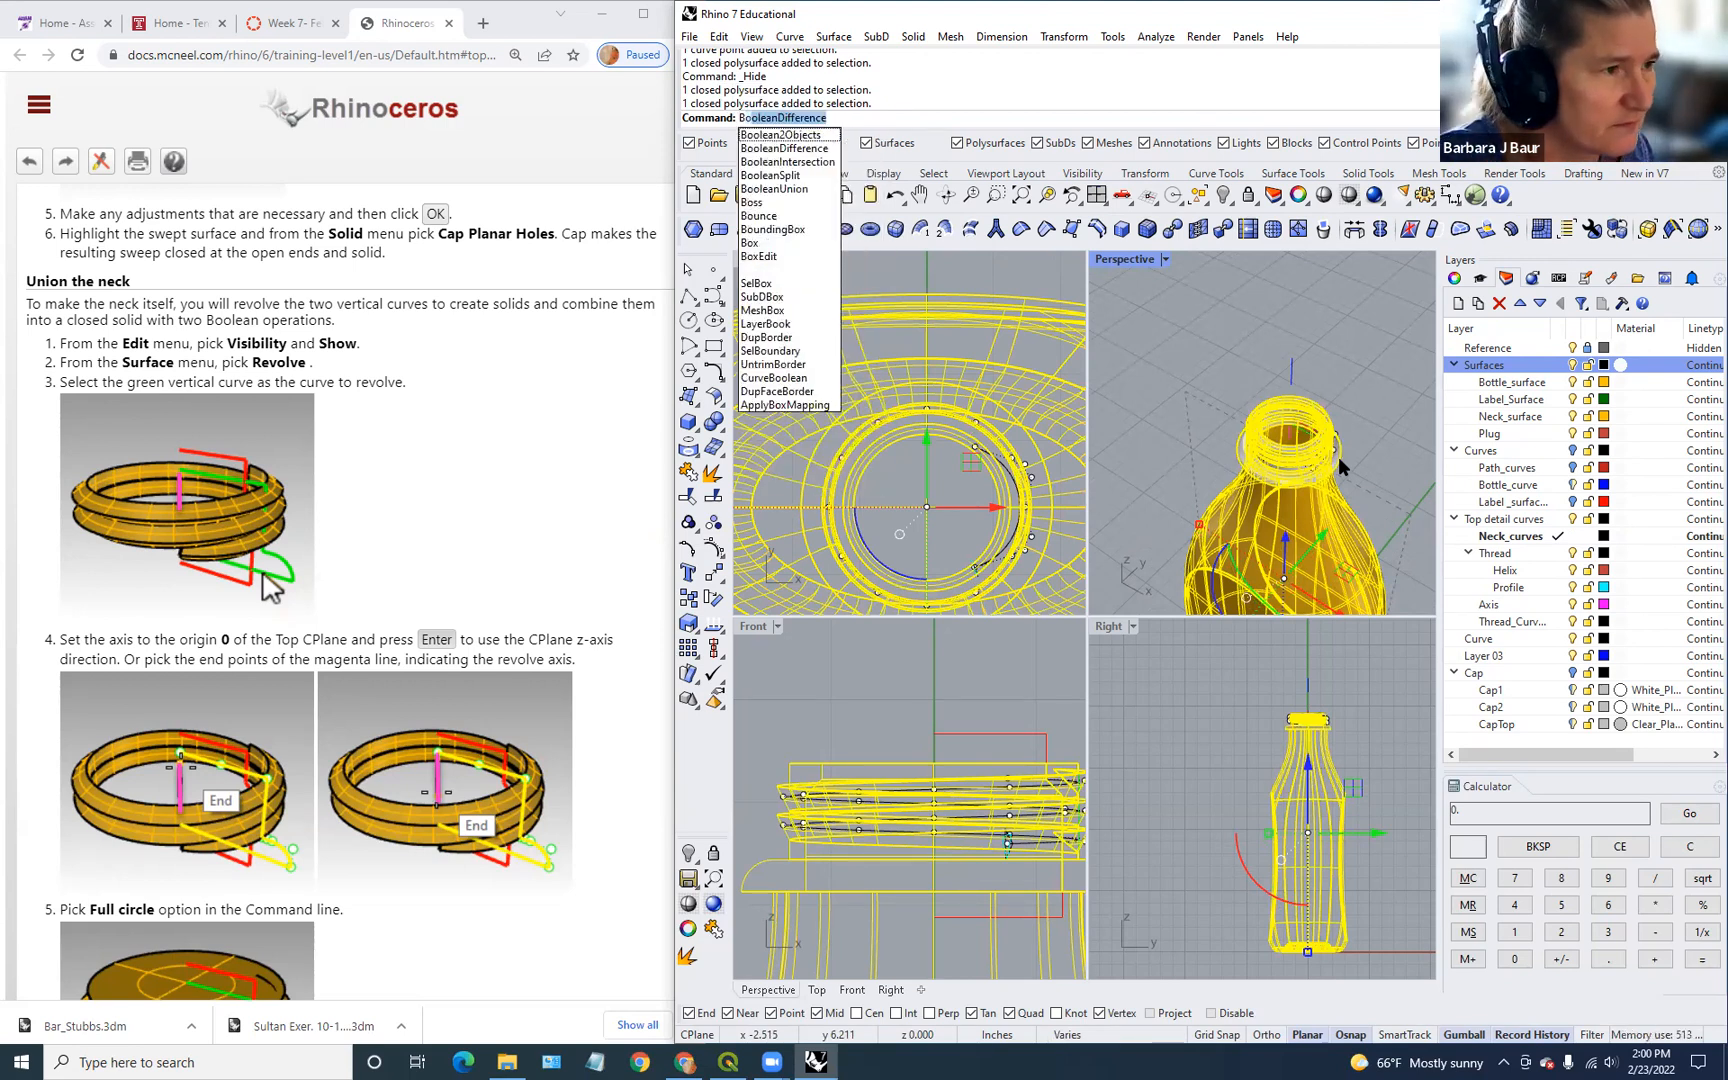
{"action": "type", "text": "oleanUnio"}
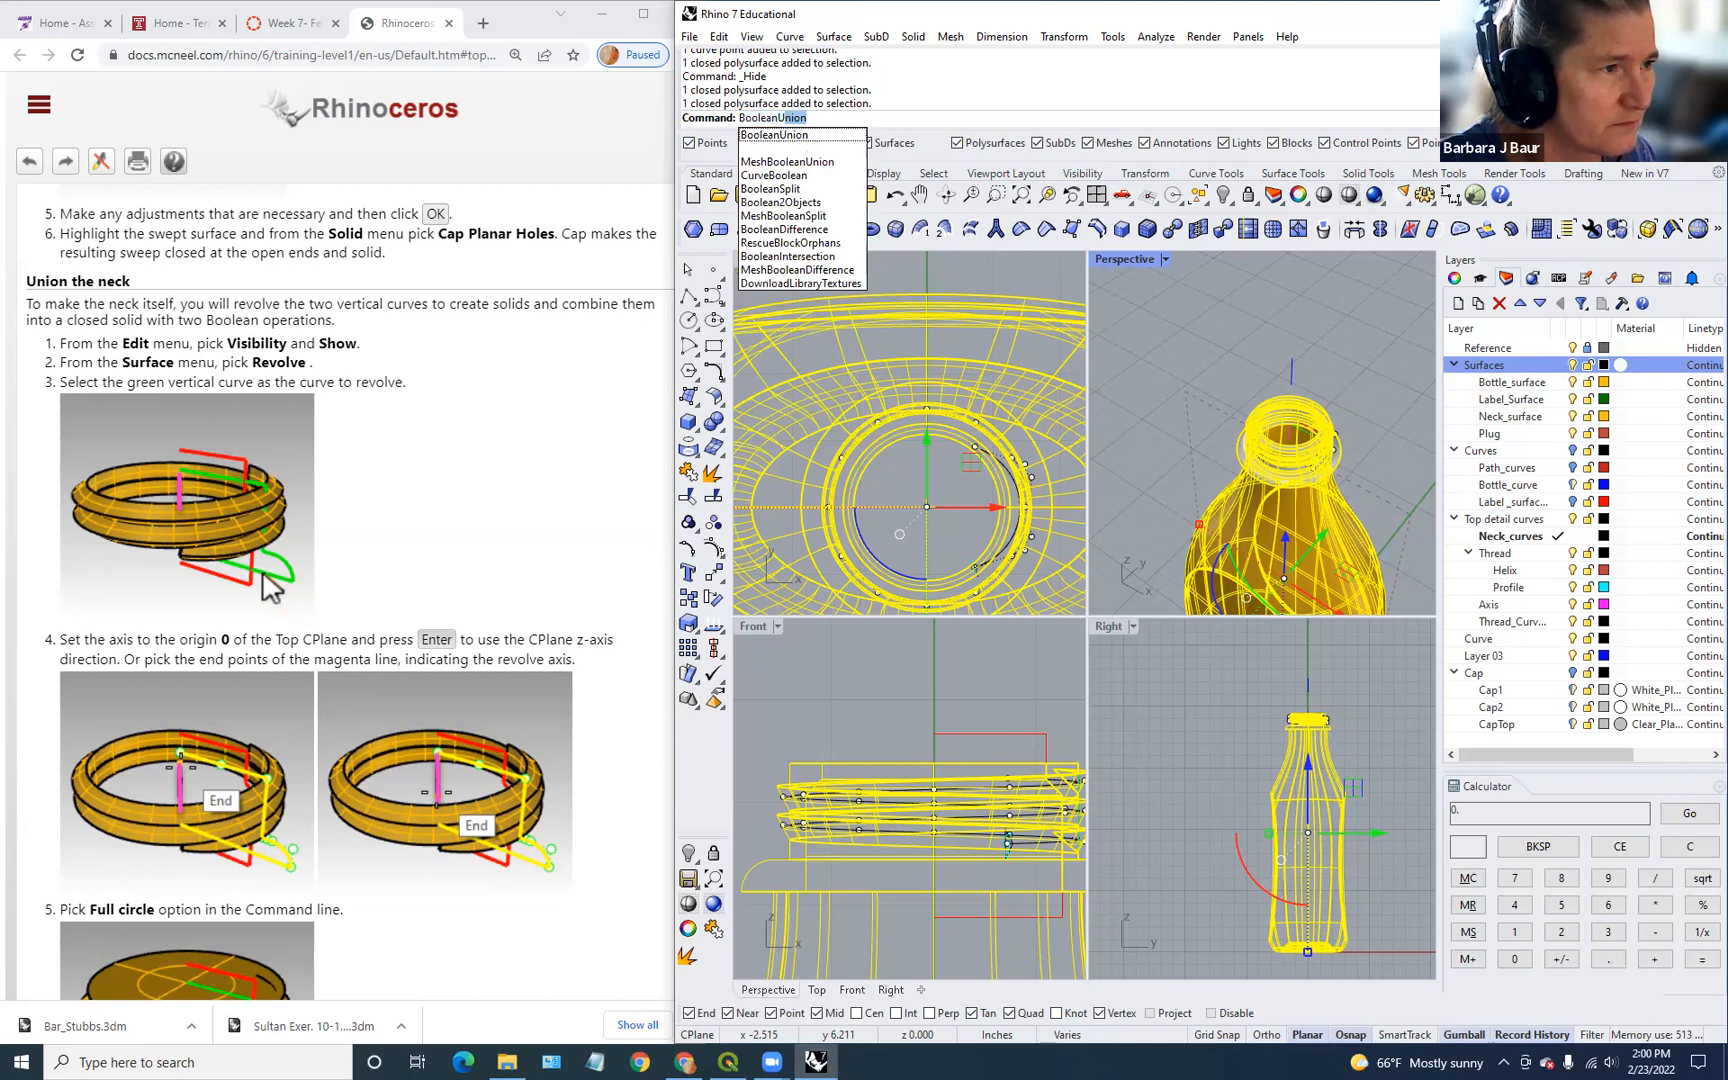
{"action": "key", "text": "Return"}
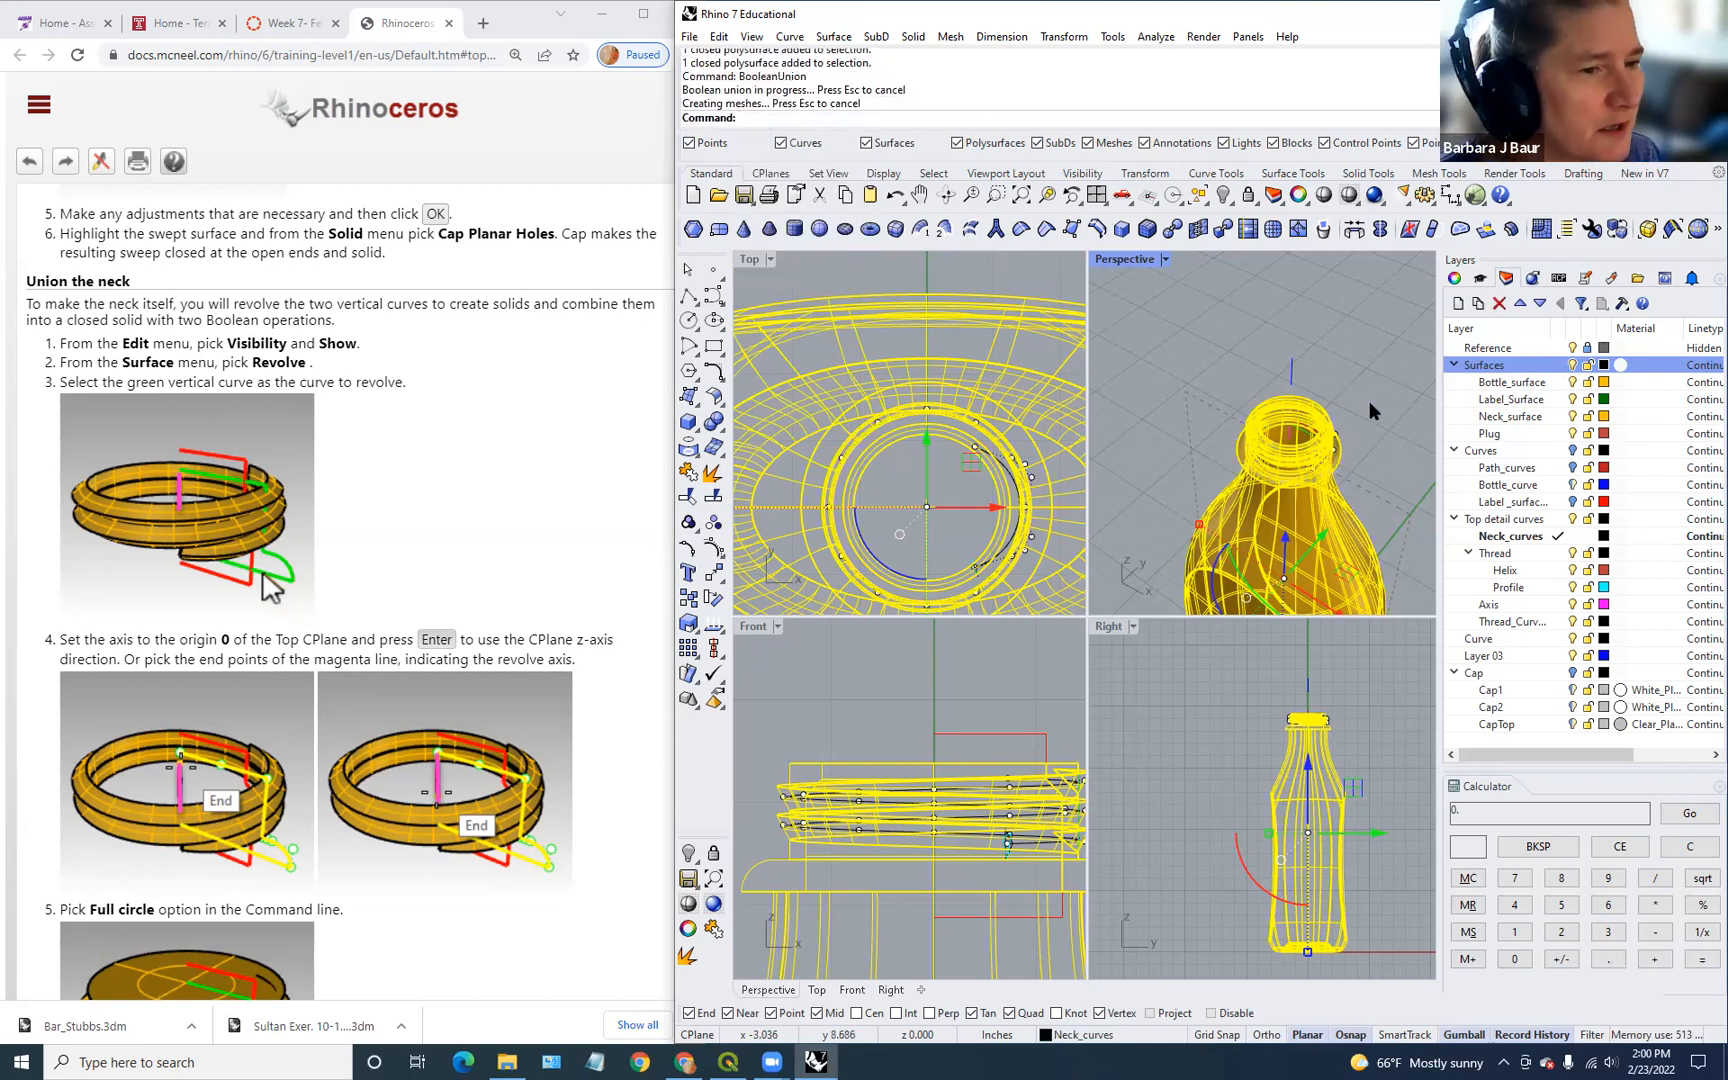
{"action": "scroll", "coordinate": [1369, 401], "scroll_direction": "up", "scroll_amount": 4}
{"action": "right_click_drag", "start_coordinate": [1321, 533], "coordinate": [1338, 424]}
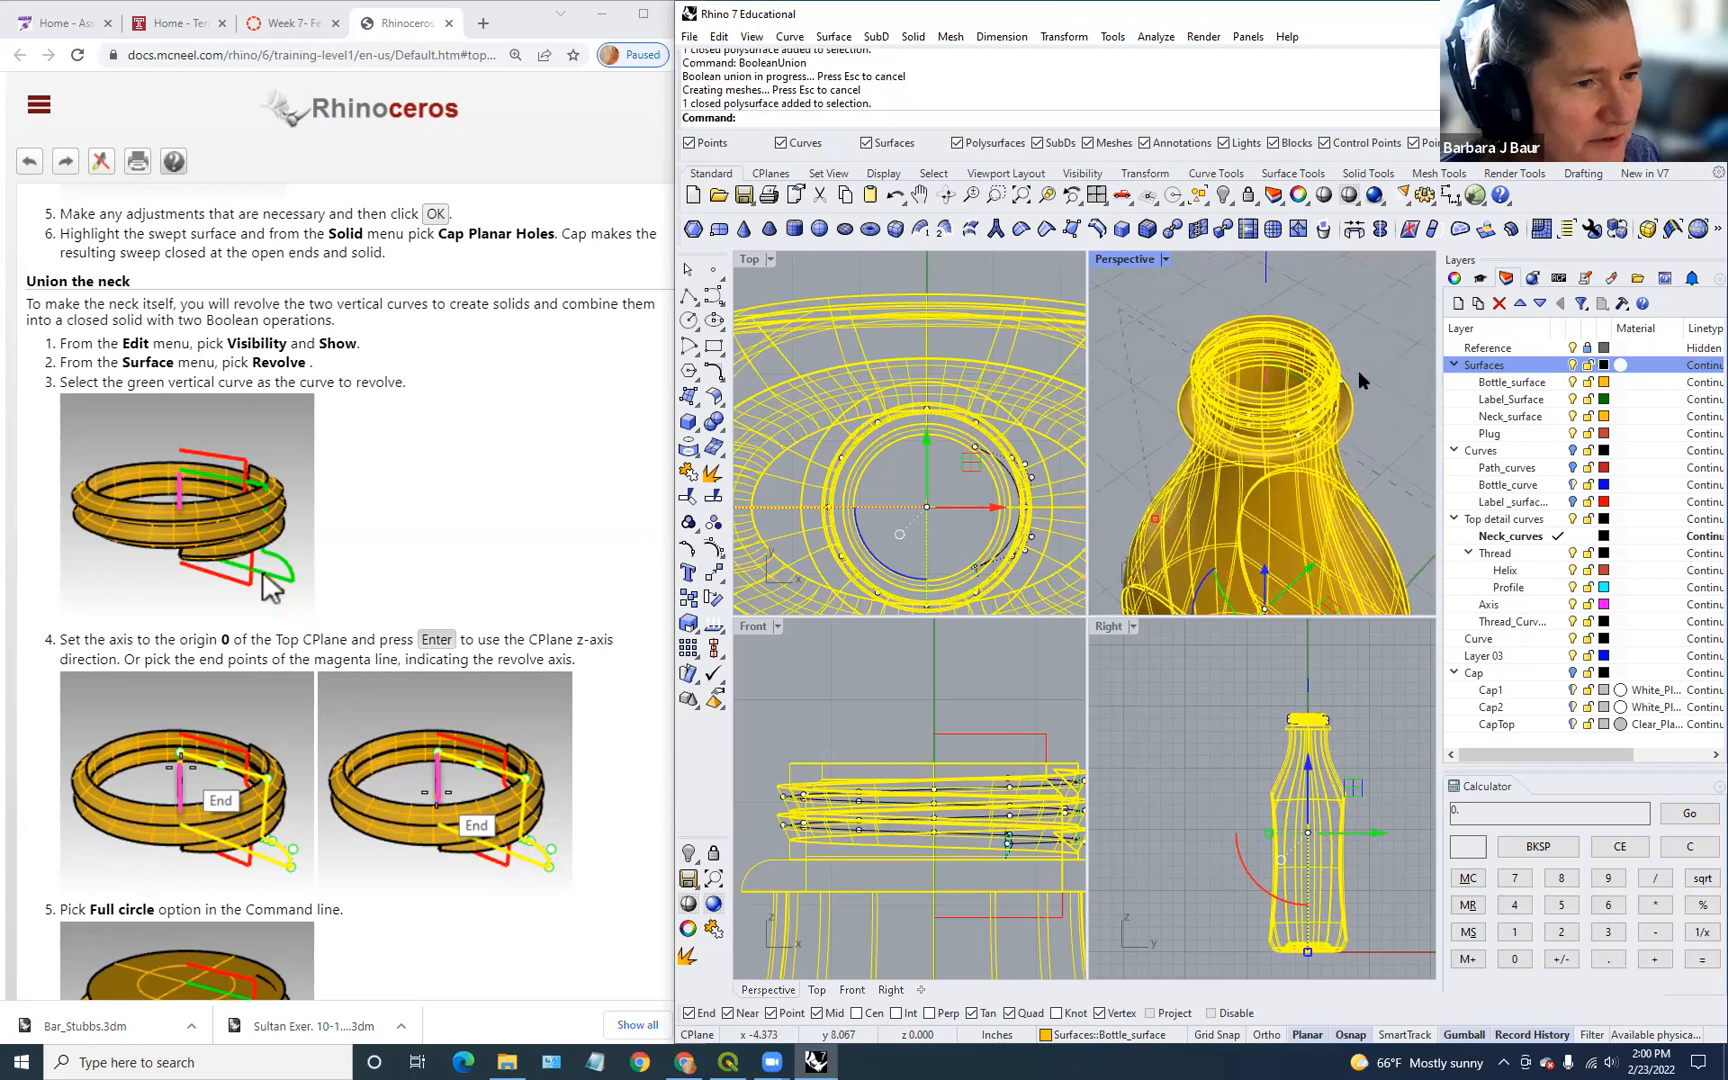
{"action": "left_click", "coordinate": [1358, 370]}
{"action": "scroll", "coordinate": [1358, 454], "scroll_direction": "down", "scroll_amount": 4}
{"action": "scroll", "coordinate": [620, 504], "scroll_direction": "down", "scroll_amount": 20}
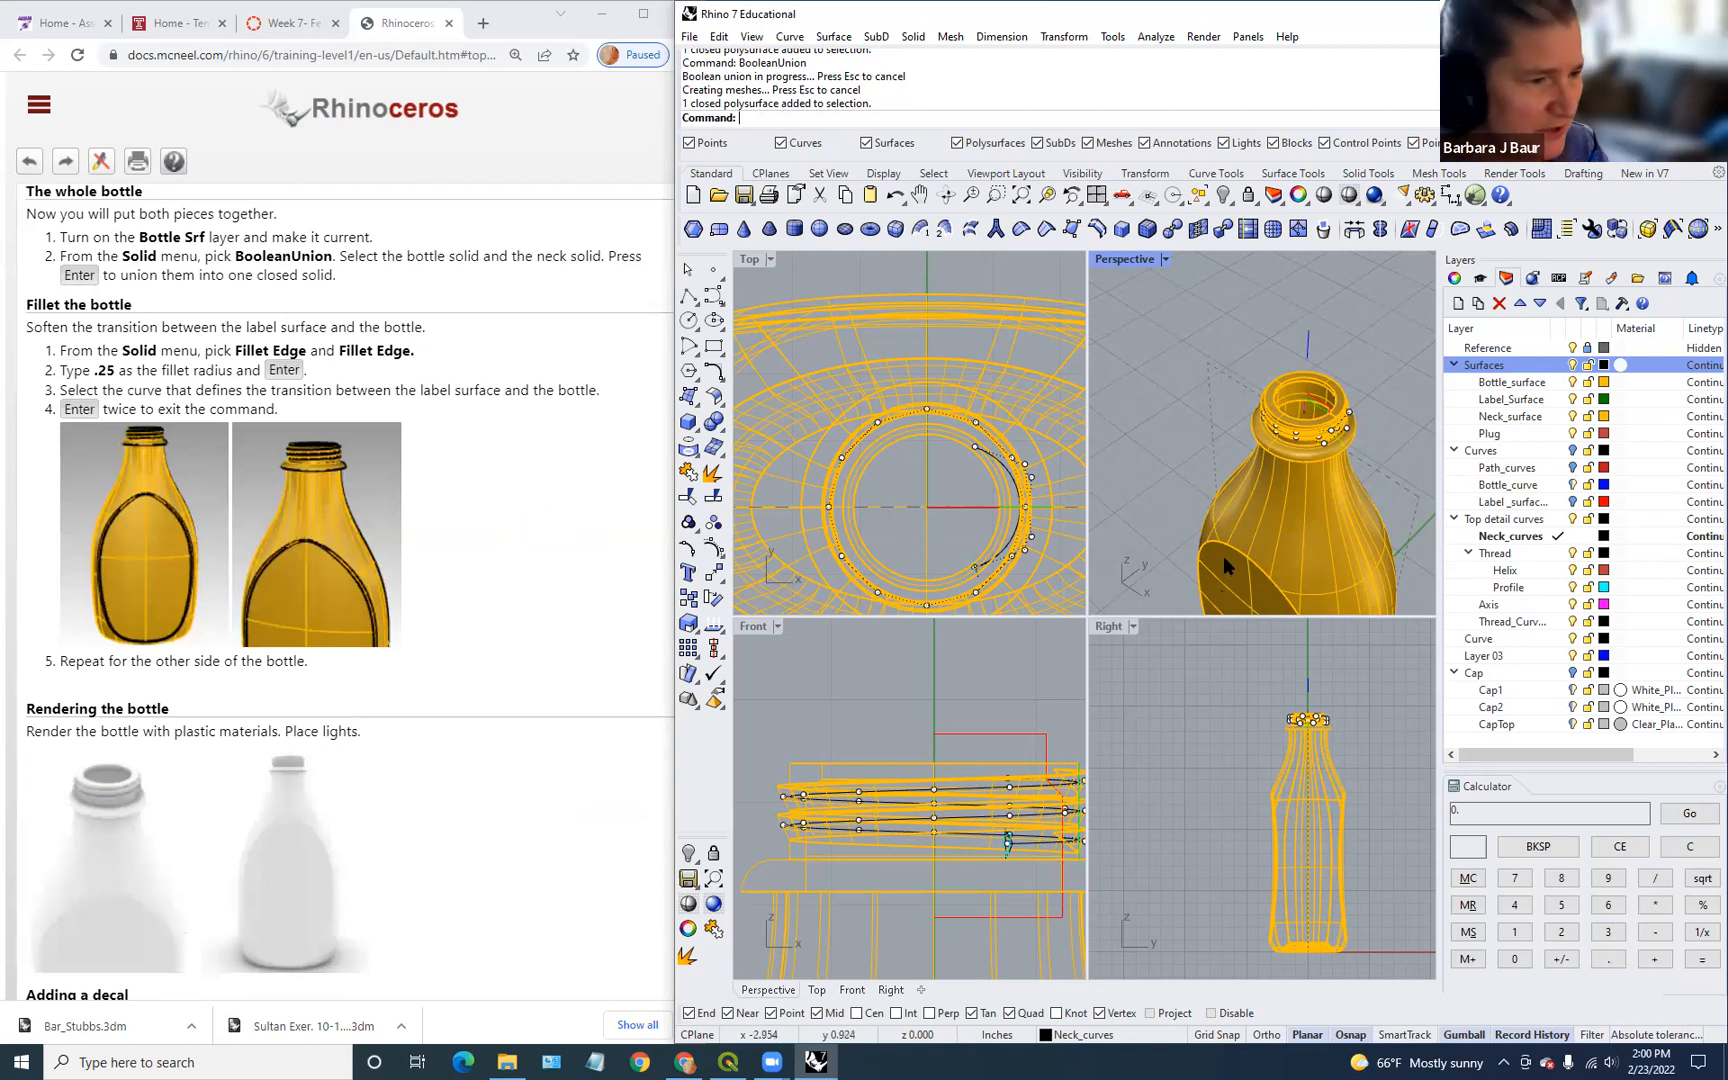
Step: Start FilletEdge and pick the label edges on both sides of the bottle
{"action": "type", "text": "Fille"}
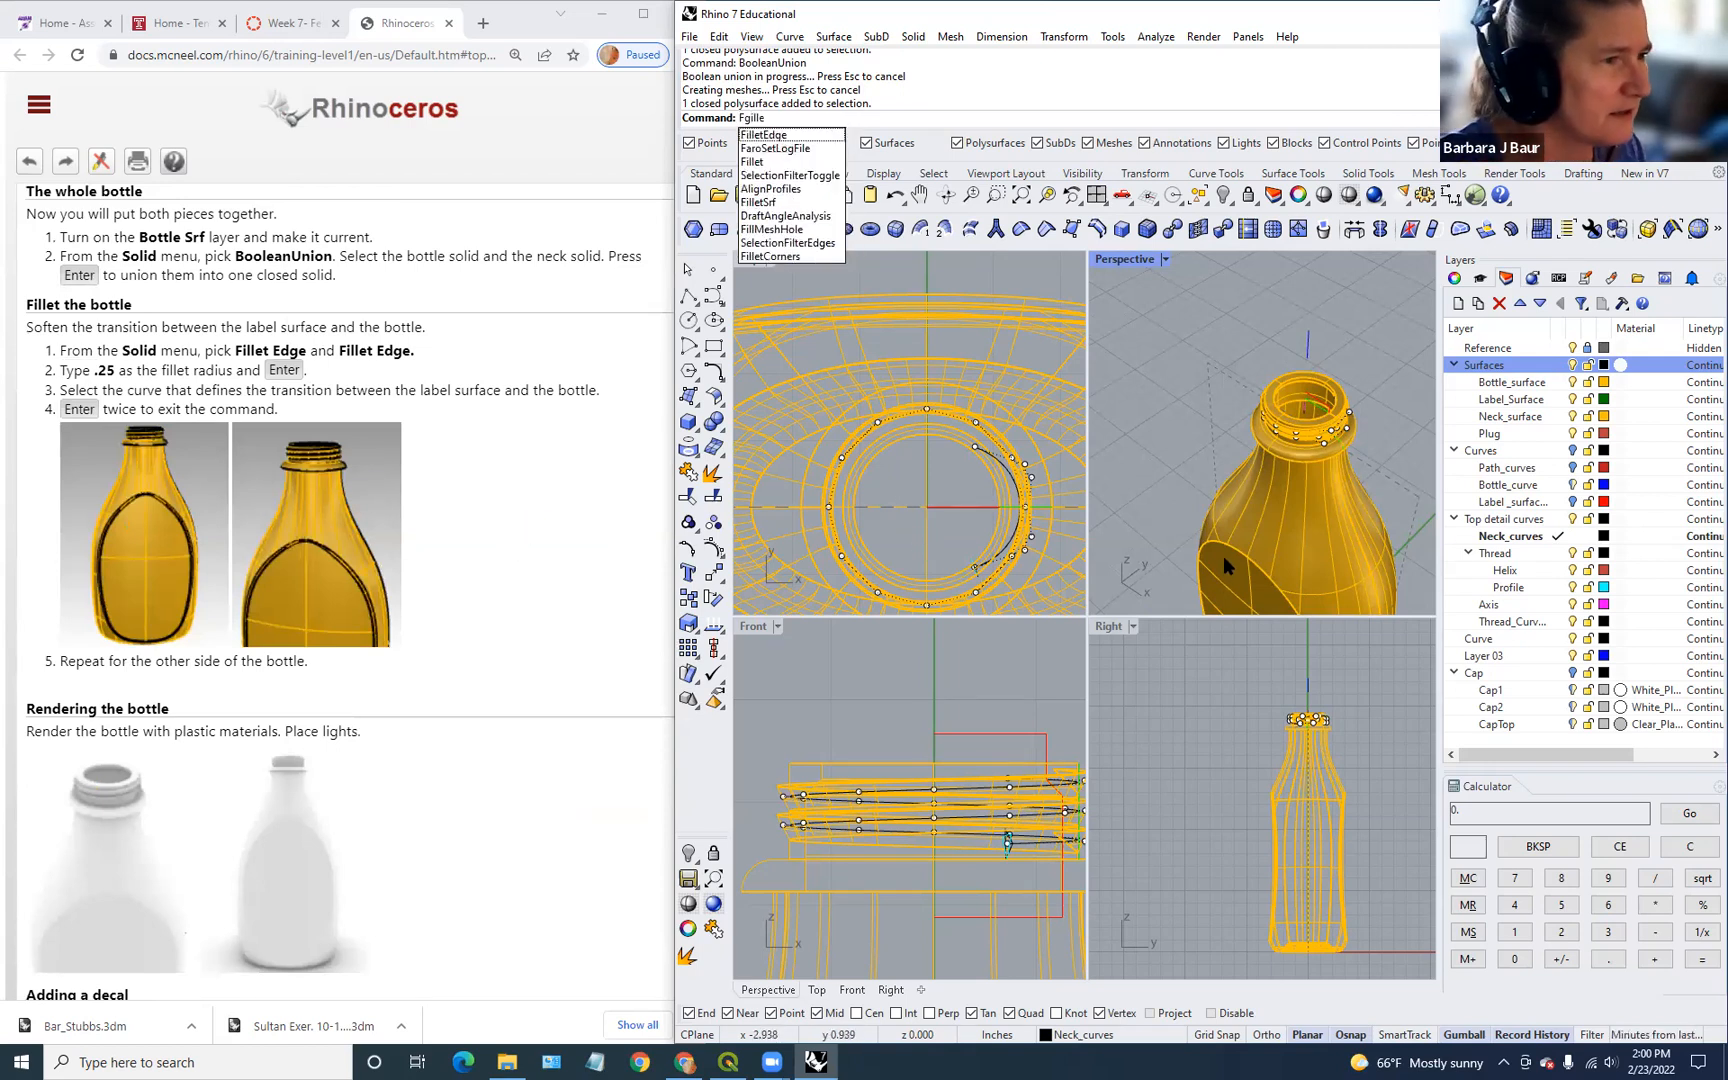
{"action": "key", "text": "BackSpace"}
{"action": "key", "text": "BackSpace"}
{"action": "key", "text": "BackSpace"}
{"action": "key", "text": "BackSpace"}
{"action": "key", "text": "BackSpace"}
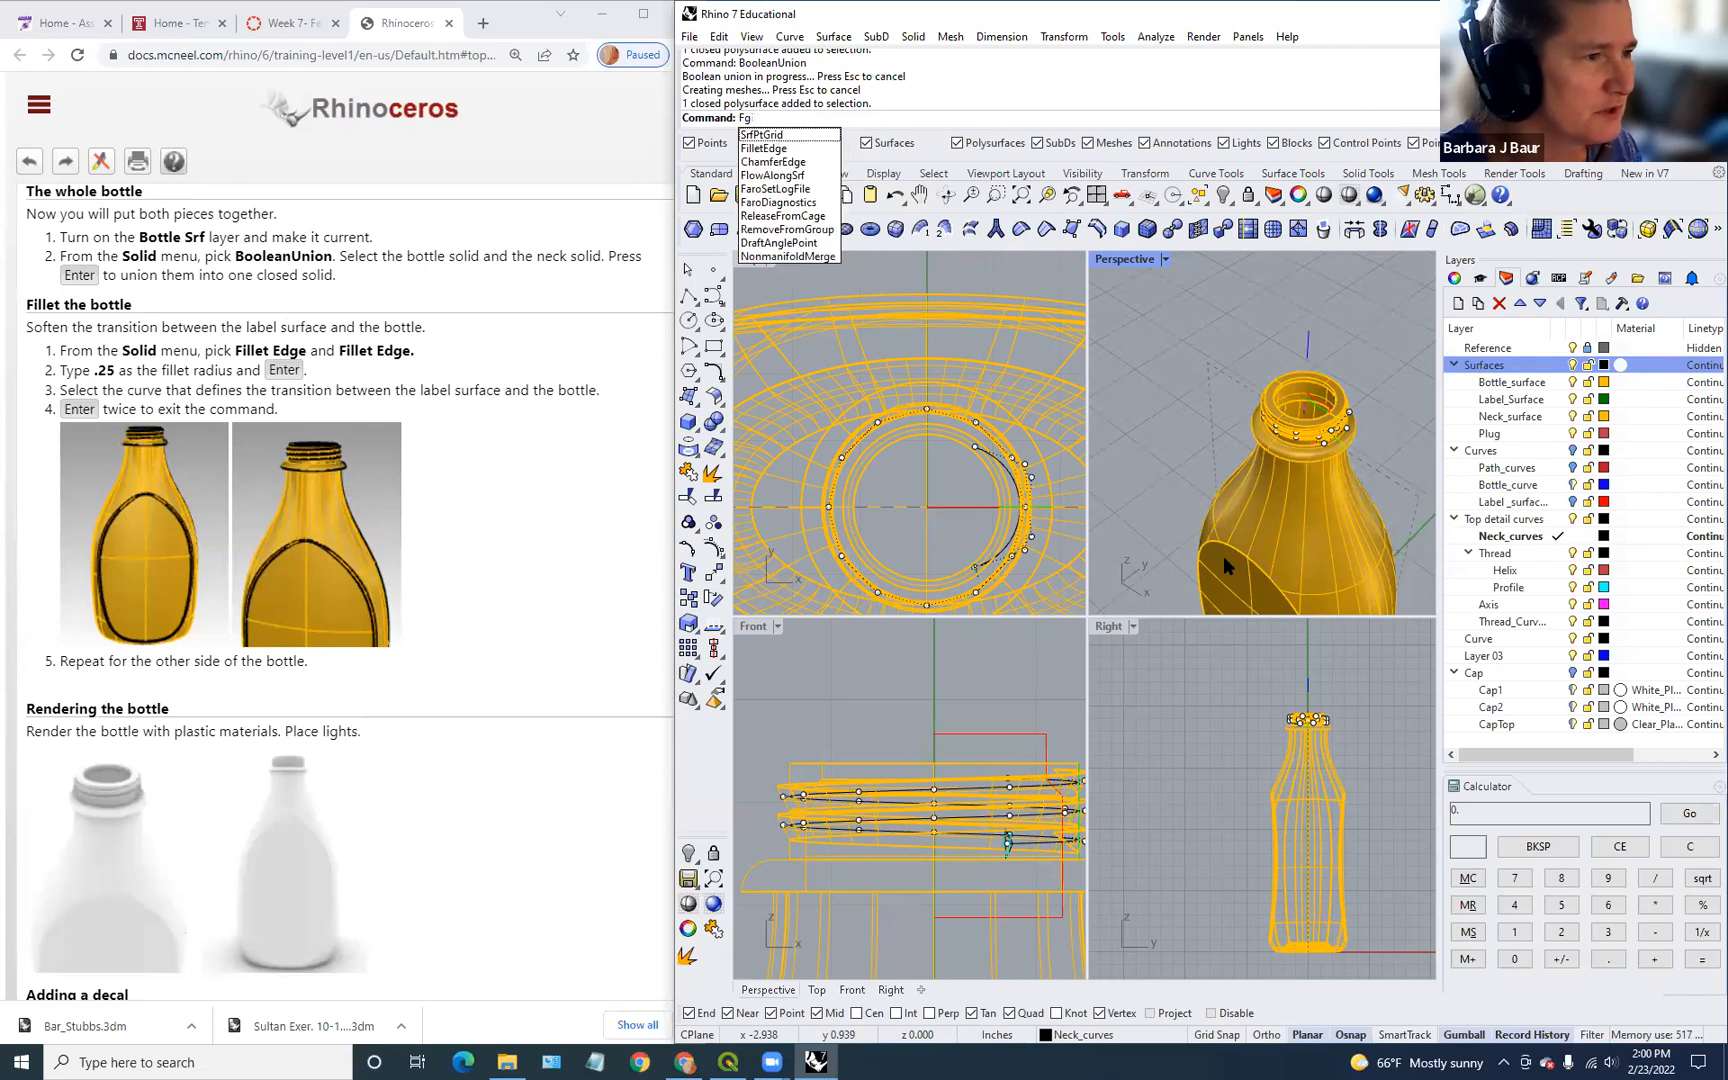
{"action": "type", "text": "illet"}
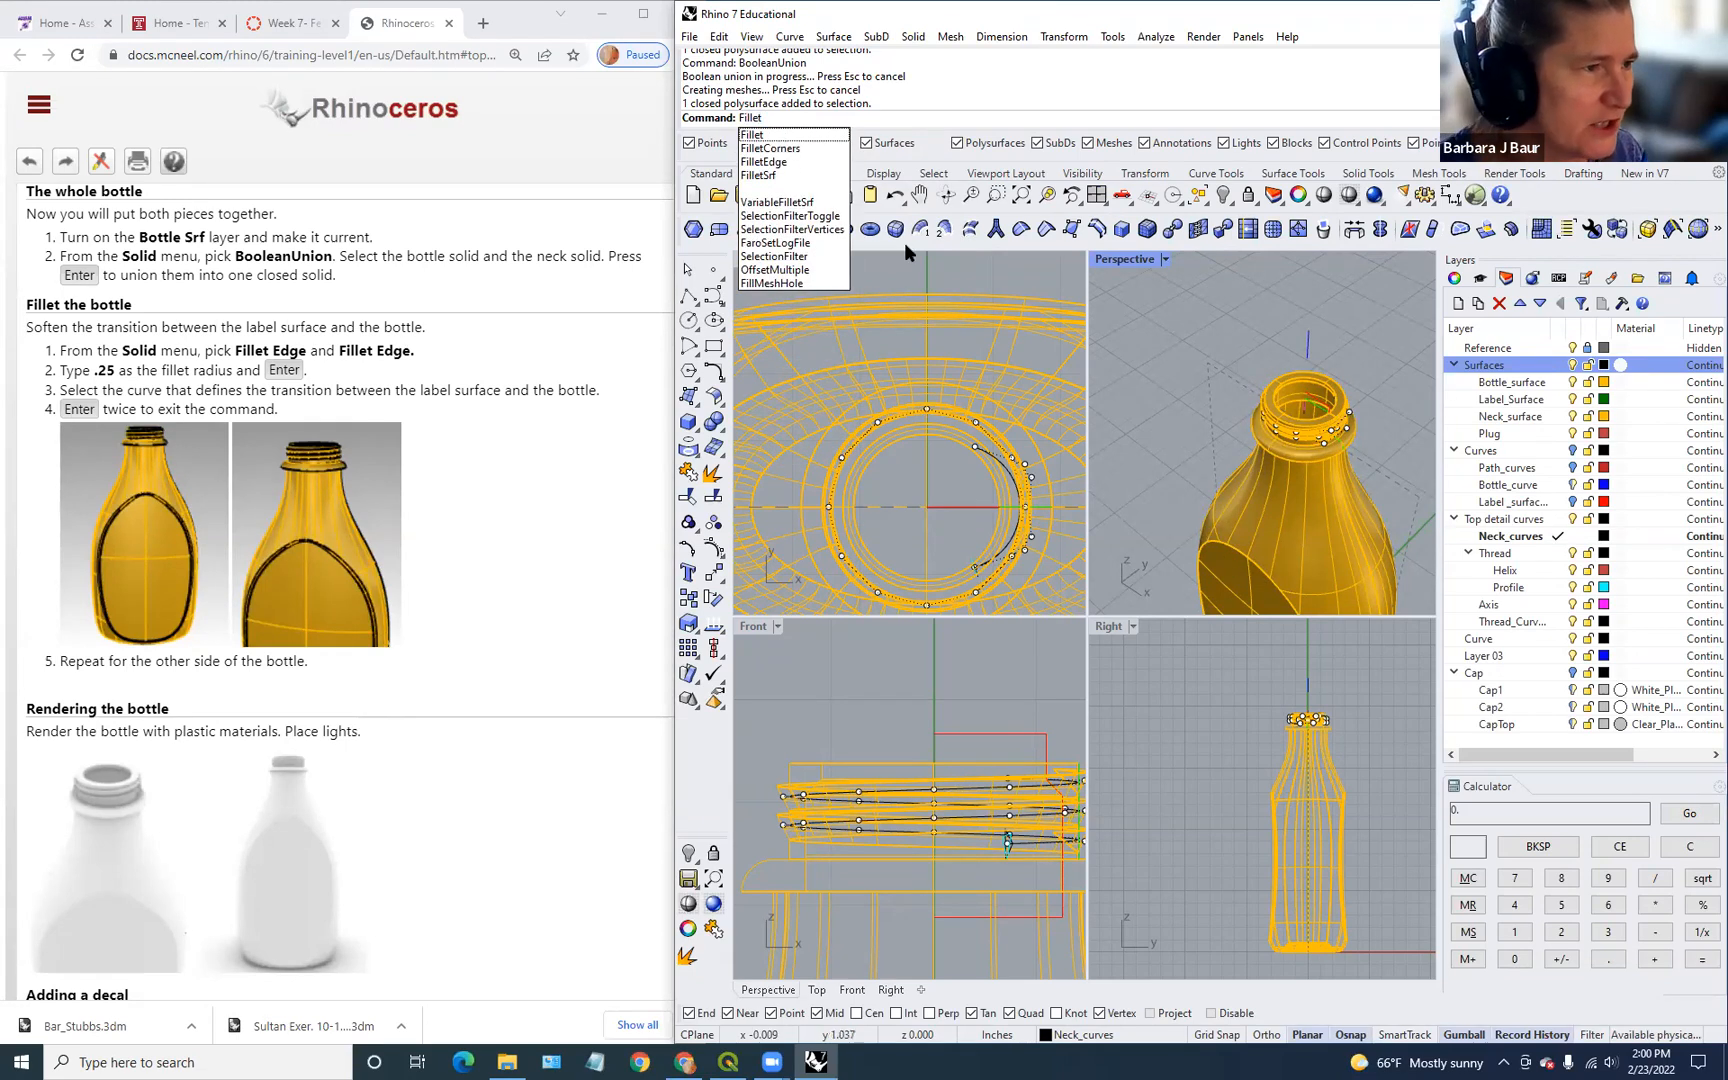
{"action": "left_click", "coordinate": [764, 161]}
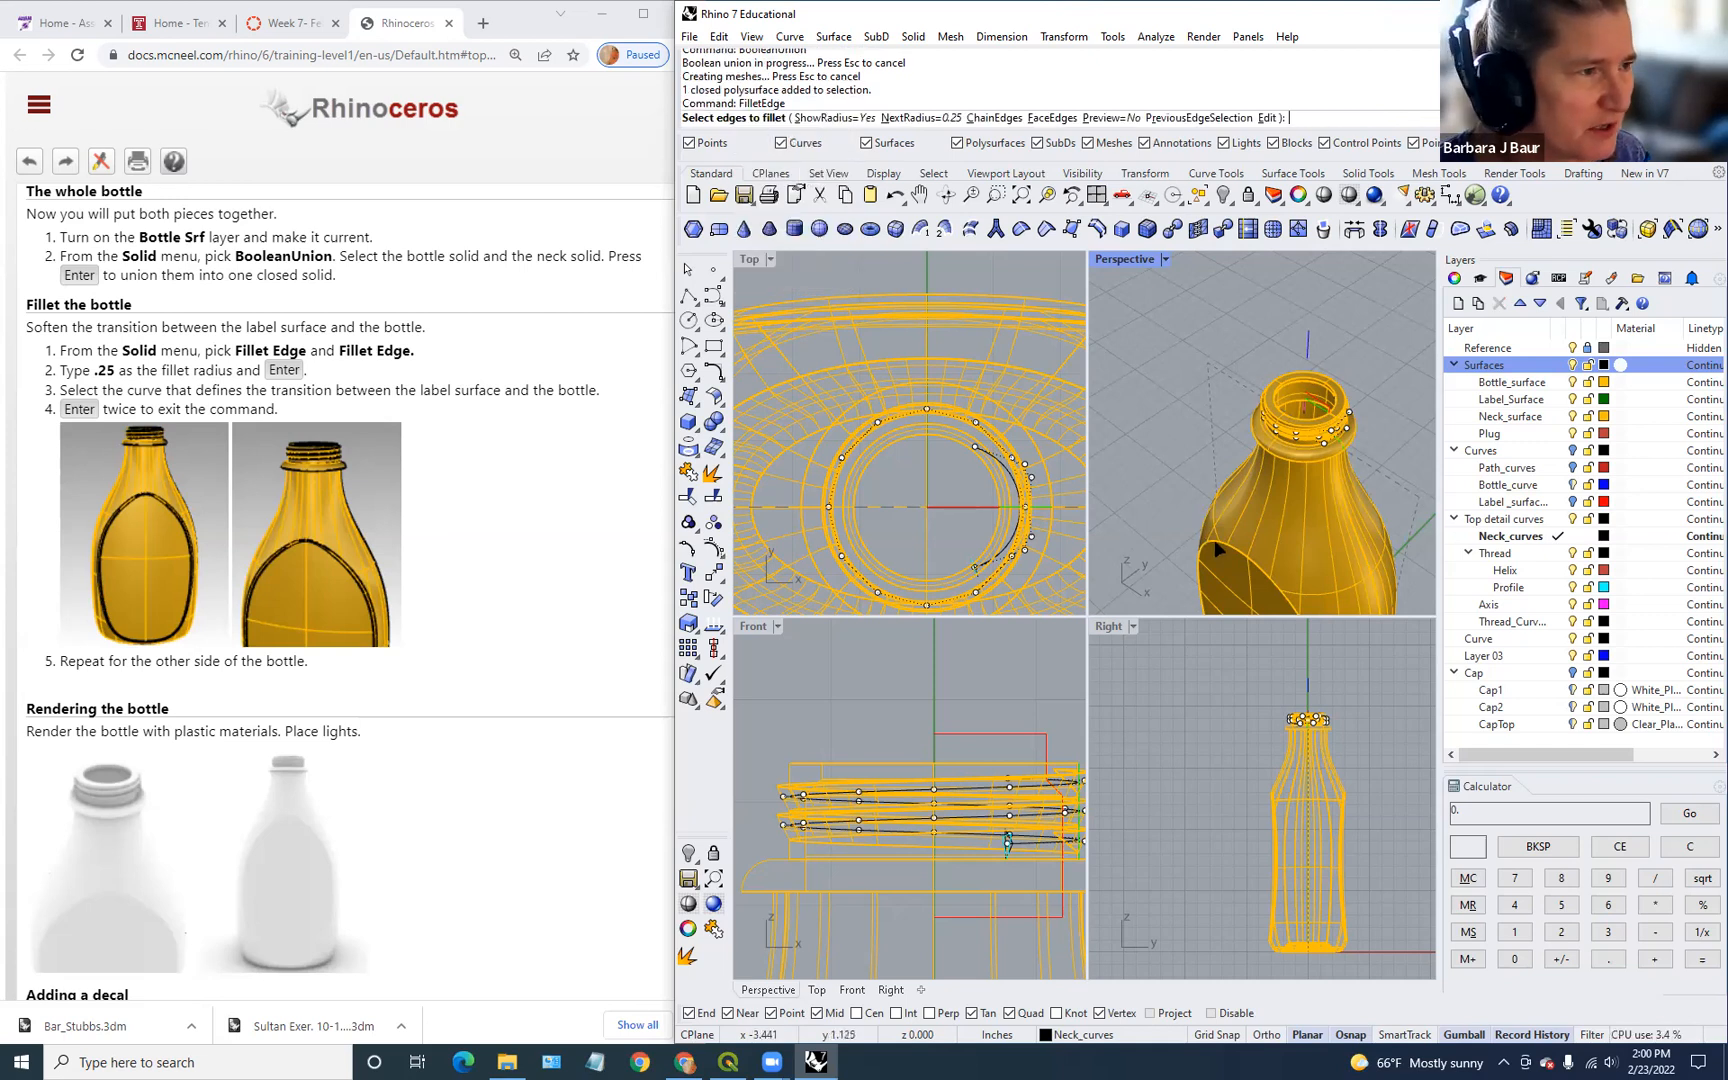
{"action": "left_click", "coordinate": [1215, 549]}
{"action": "scroll", "coordinate": [1313, 563], "scroll_direction": "down", "scroll_amount": 2}
{"action": "right_click_drag", "start_coordinate": [1322, 554], "coordinate": [1282, 554]}
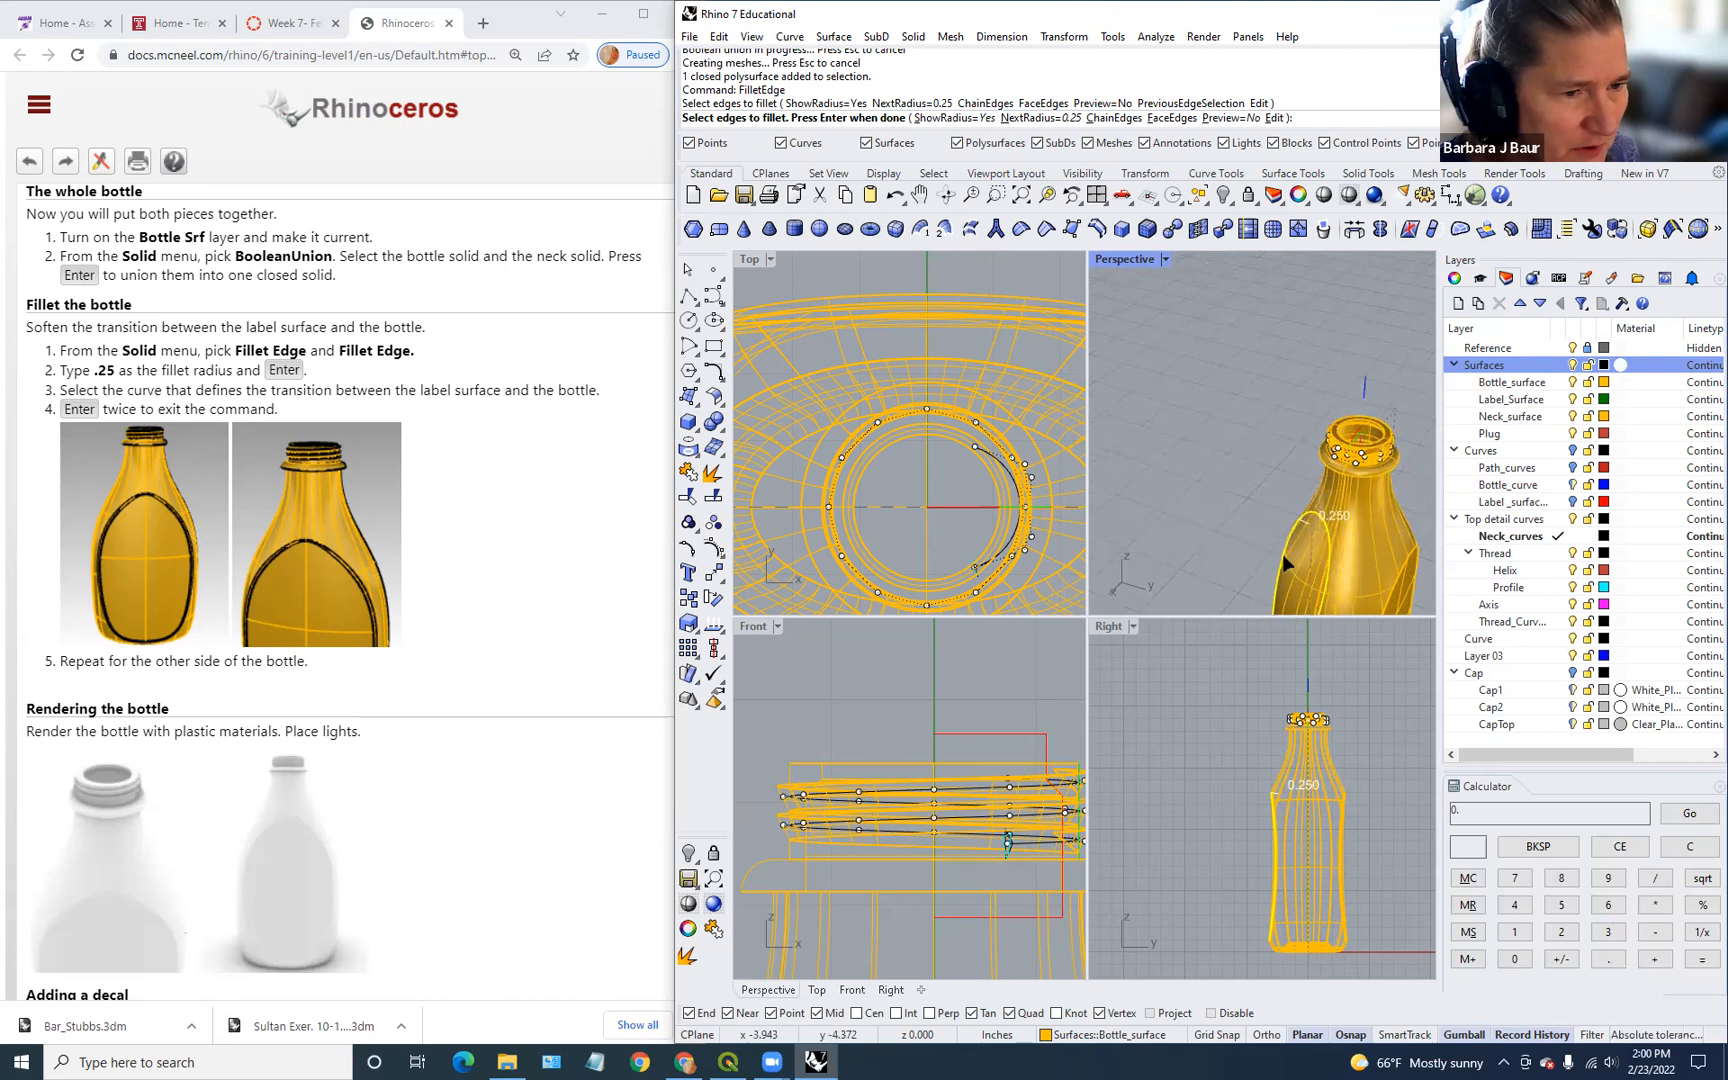
{"action": "left_click", "coordinate": [1406, 566]}
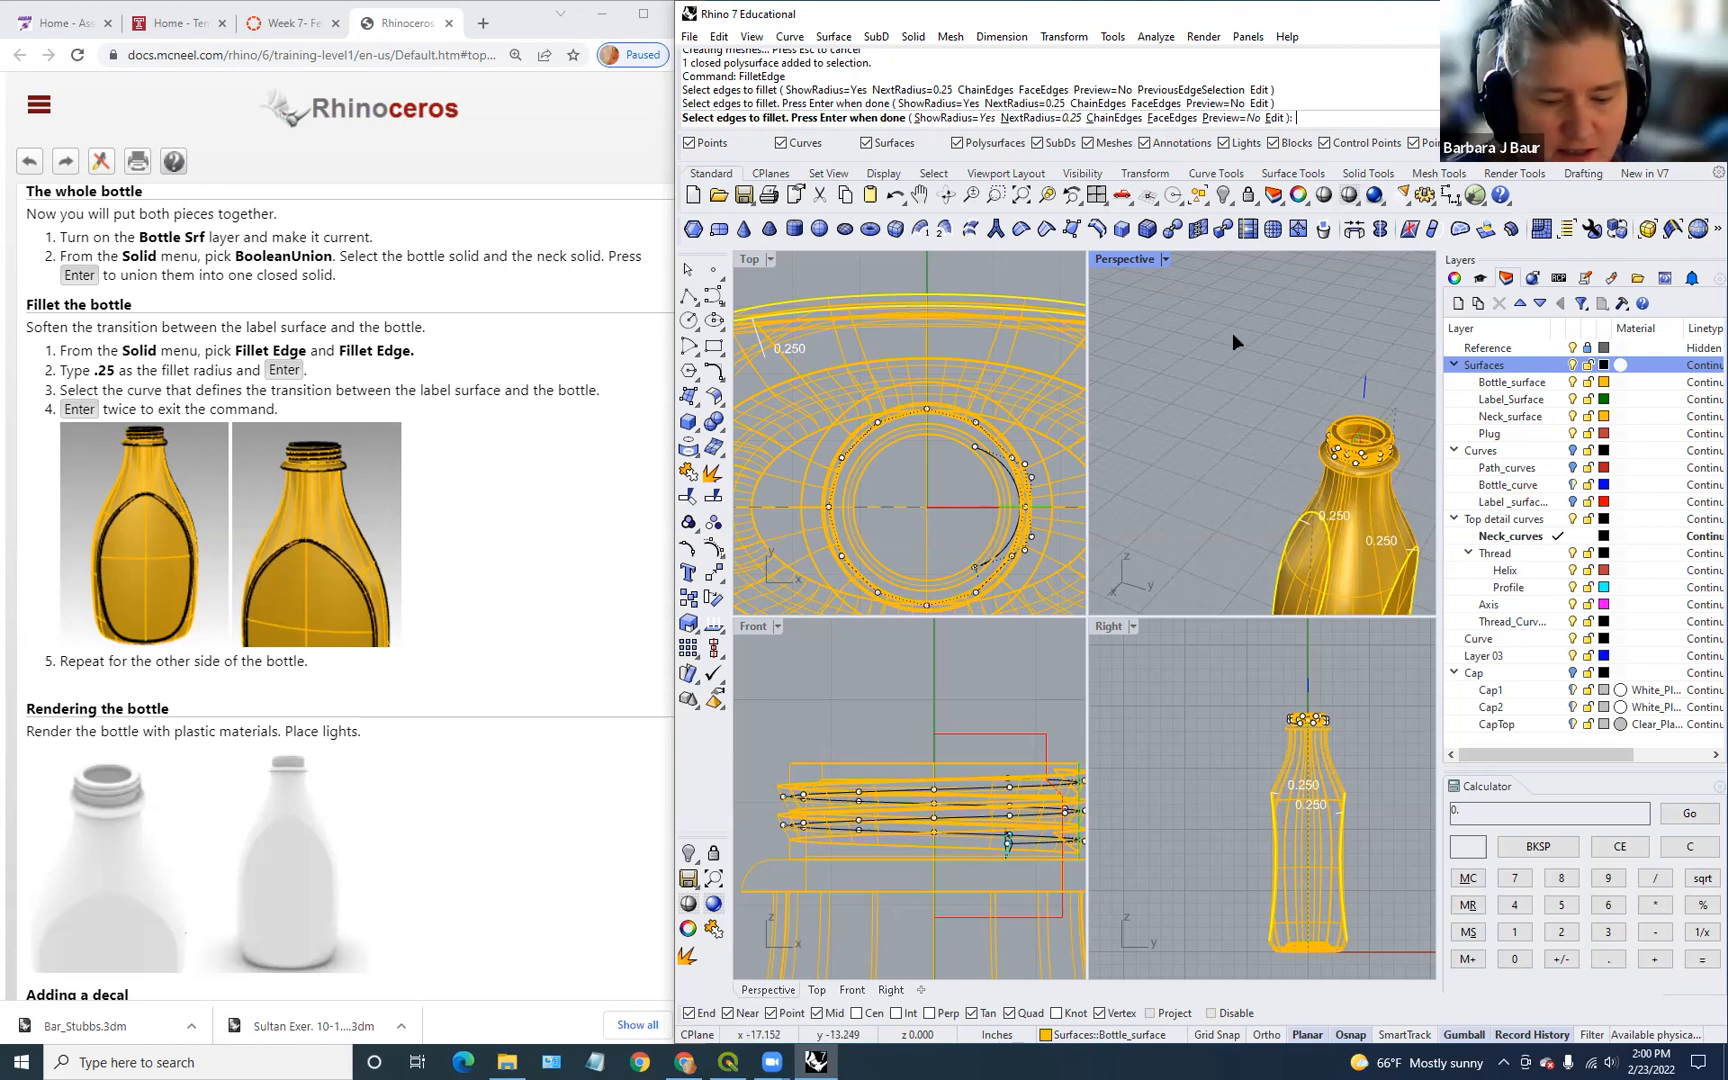
{"action": "key", "text": "Return"}
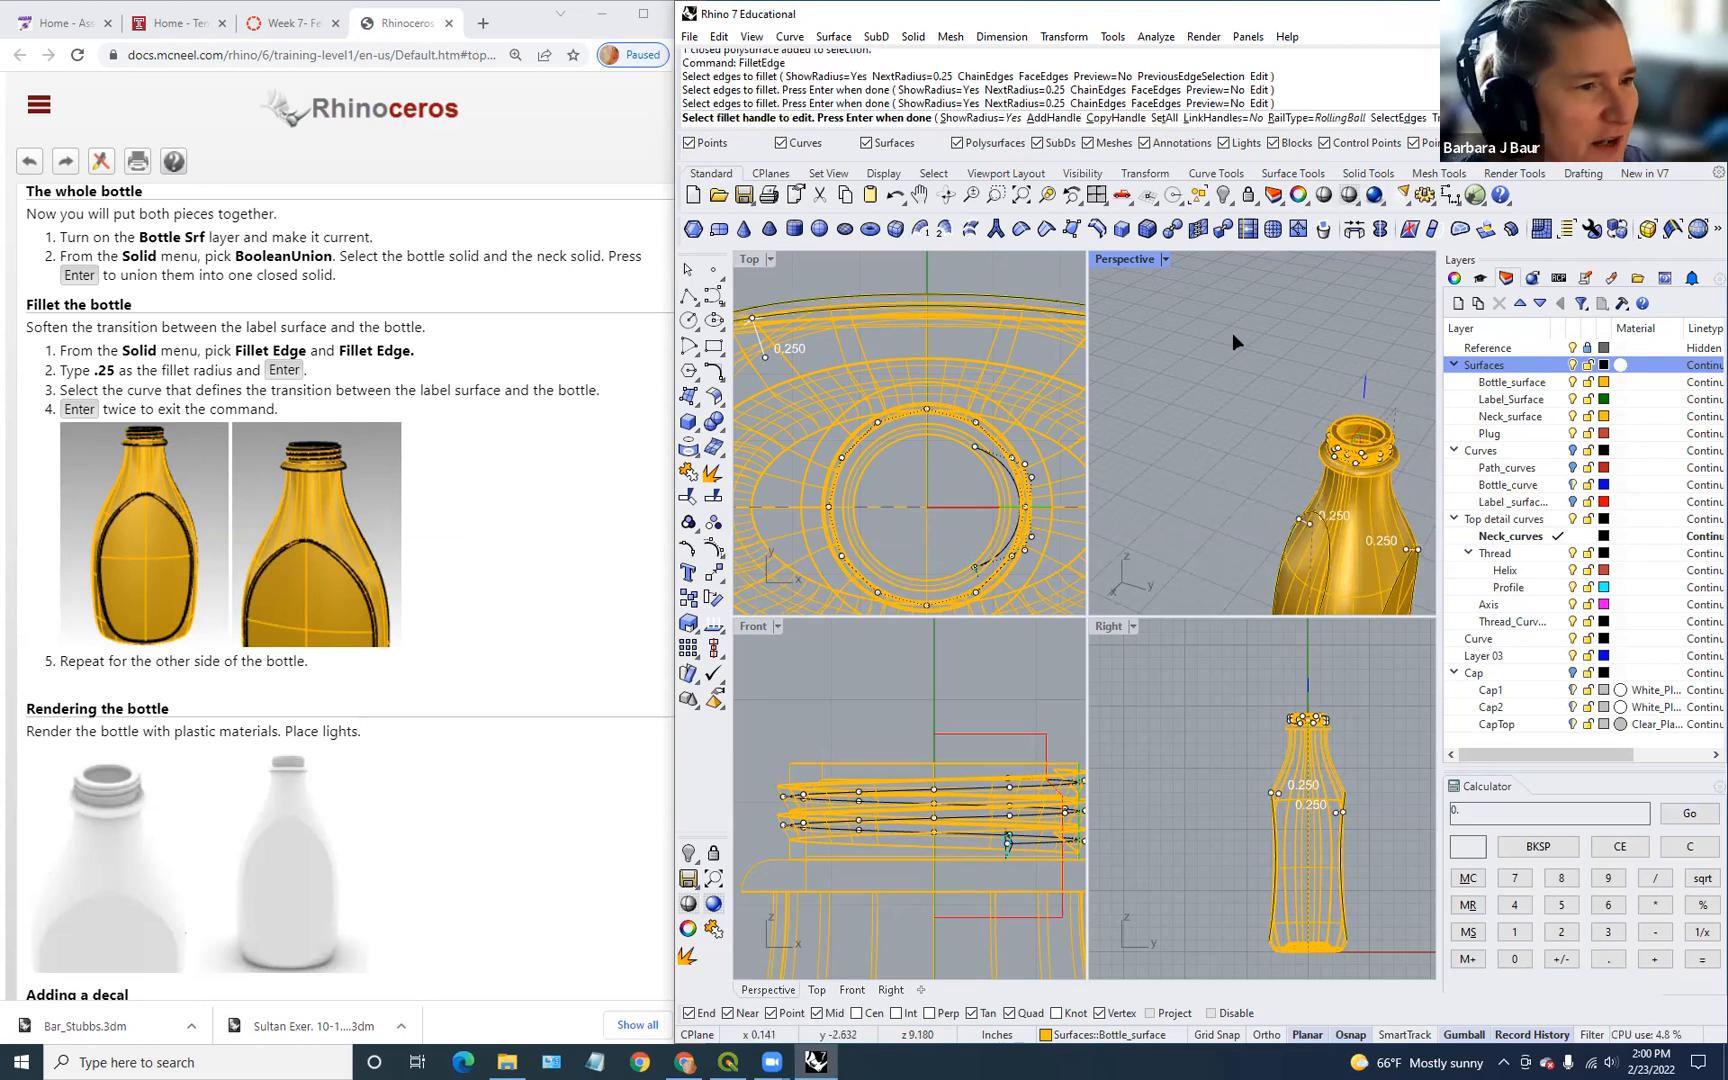
Step: Apply one 0.25 radius to all fillet handles and build the fillets
{"action": "left_click", "coordinate": [1166, 117]}
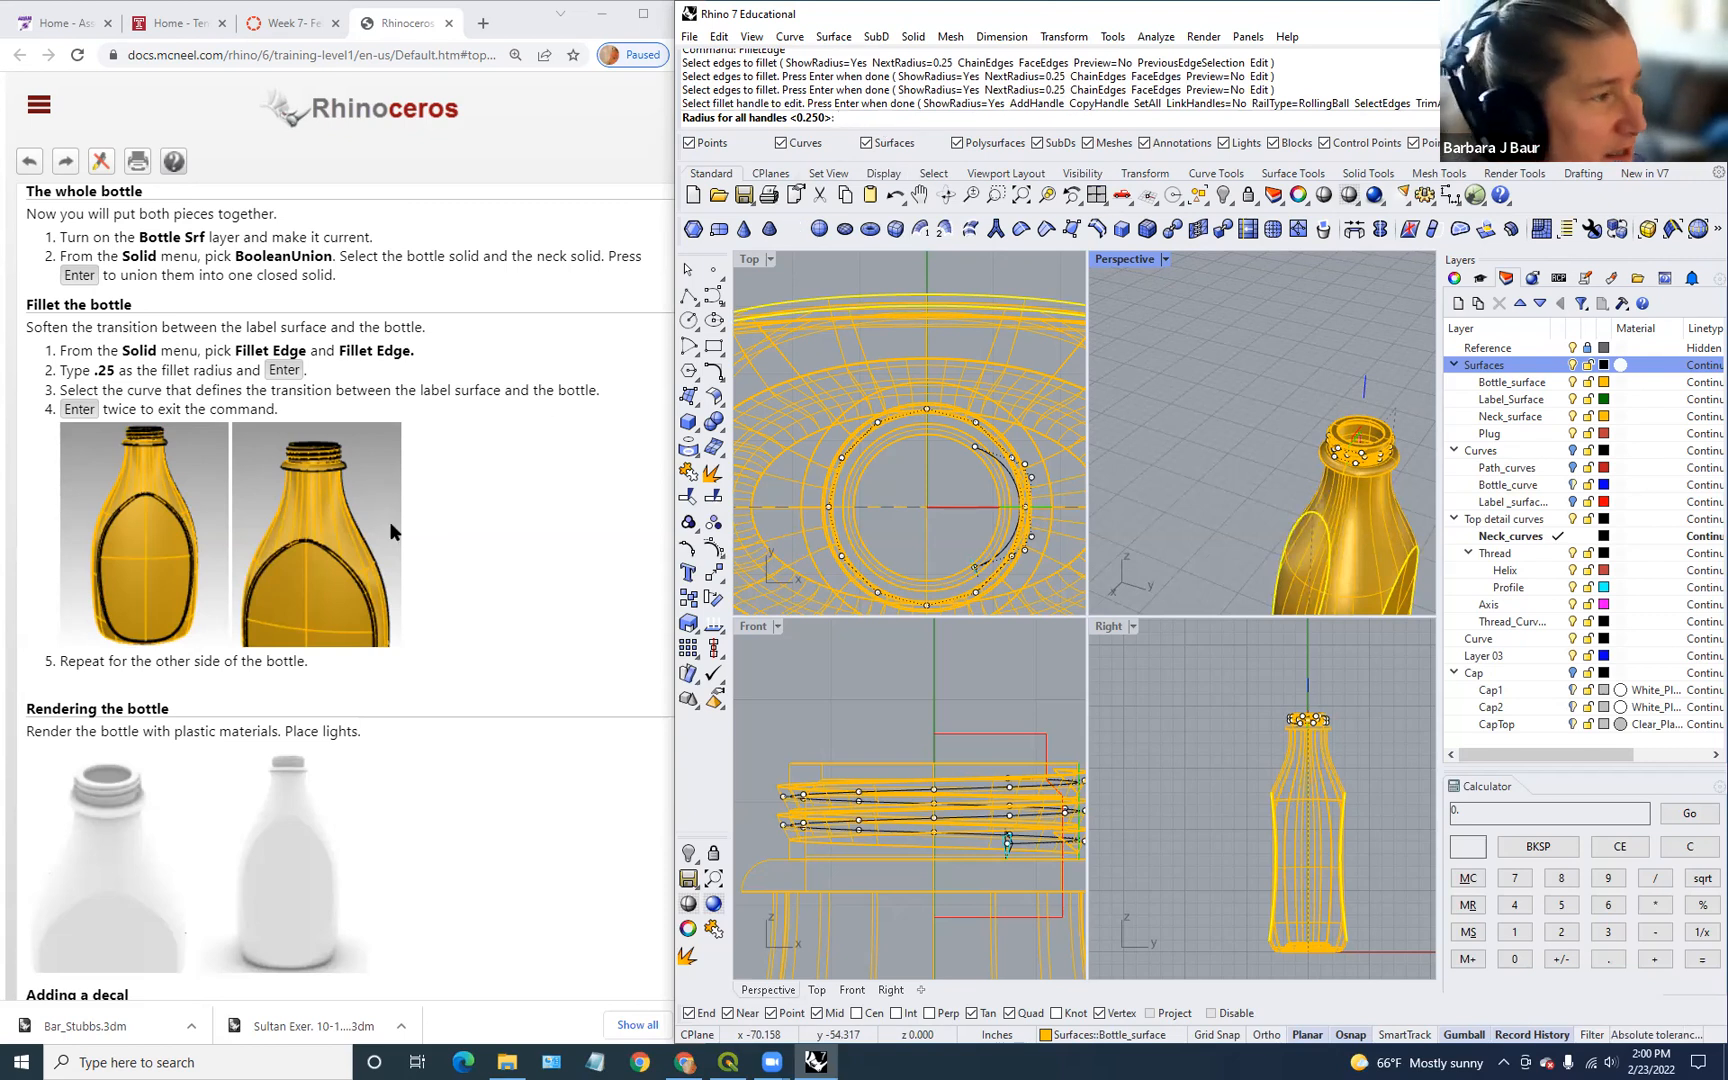
{"action": "scroll", "coordinate": [474, 639], "scroll_direction": "down", "scroll_amount": 3}
{"action": "scroll", "coordinate": [474, 639], "scroll_direction": "up", "scroll_amount": 6}
{"action": "scroll", "coordinate": [475, 642], "scroll_direction": "up", "scroll_amount": 1}
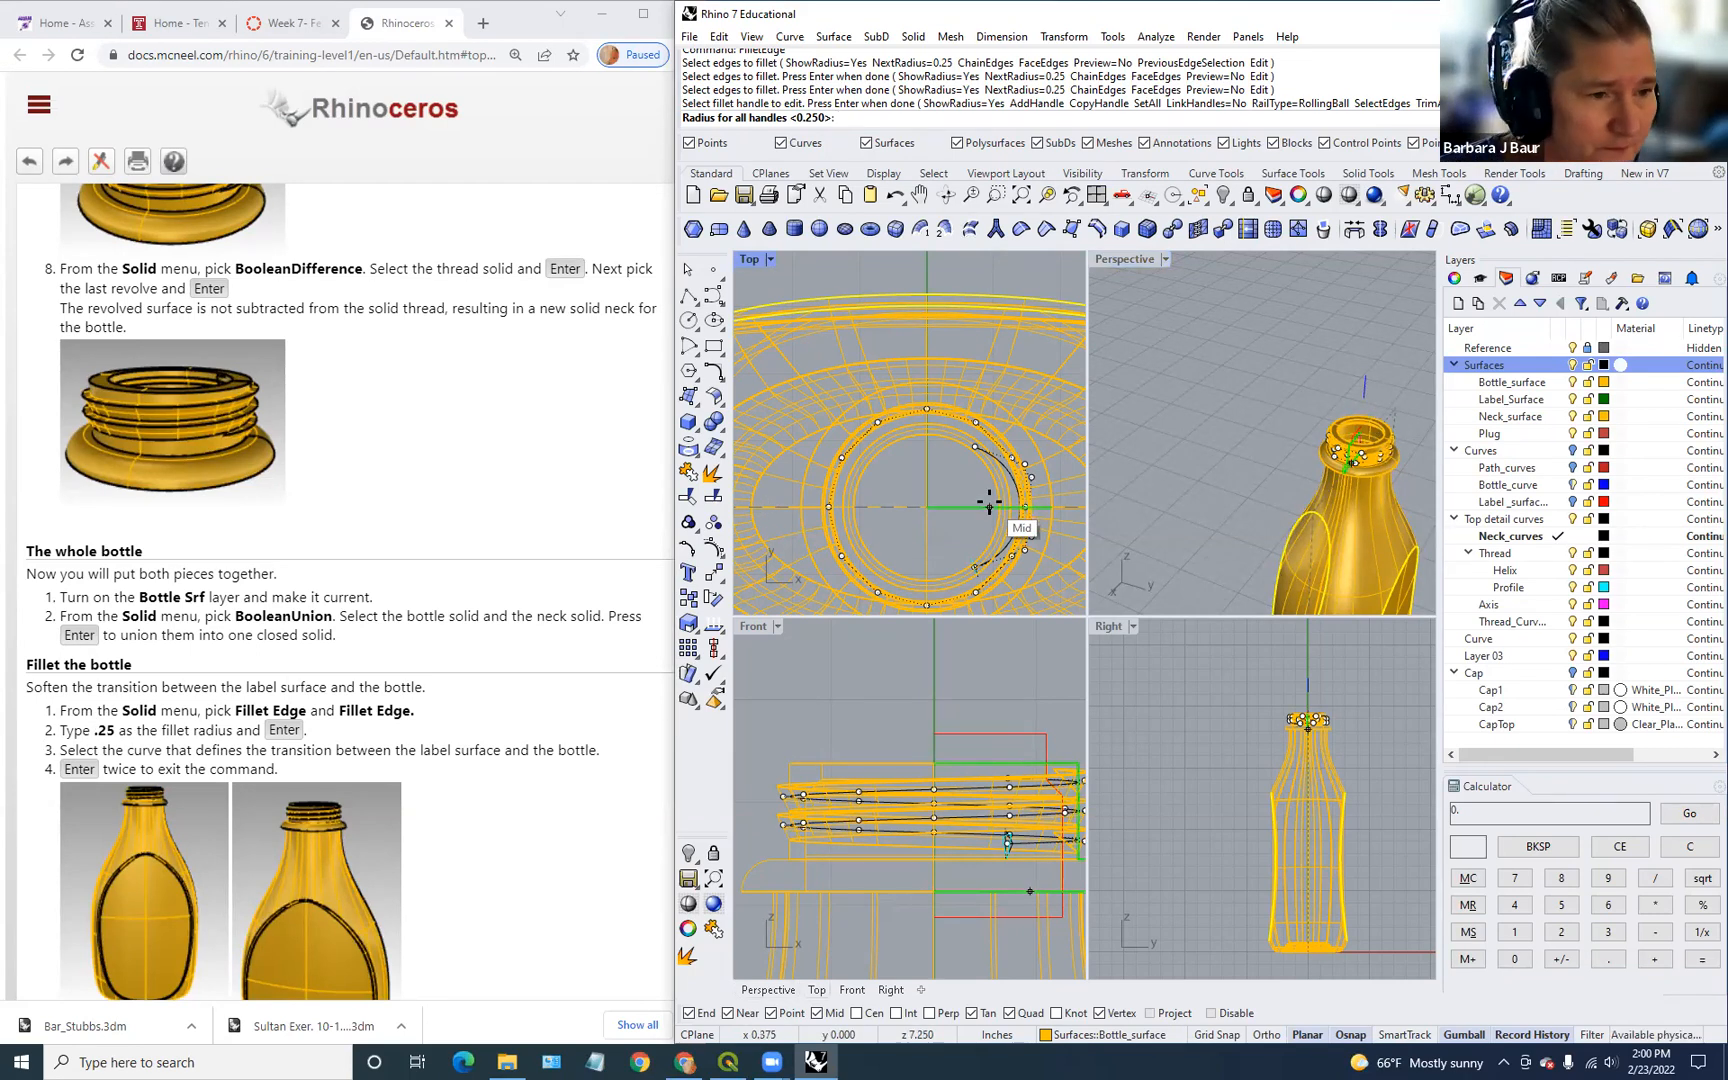
{"action": "key", "text": "Return"}
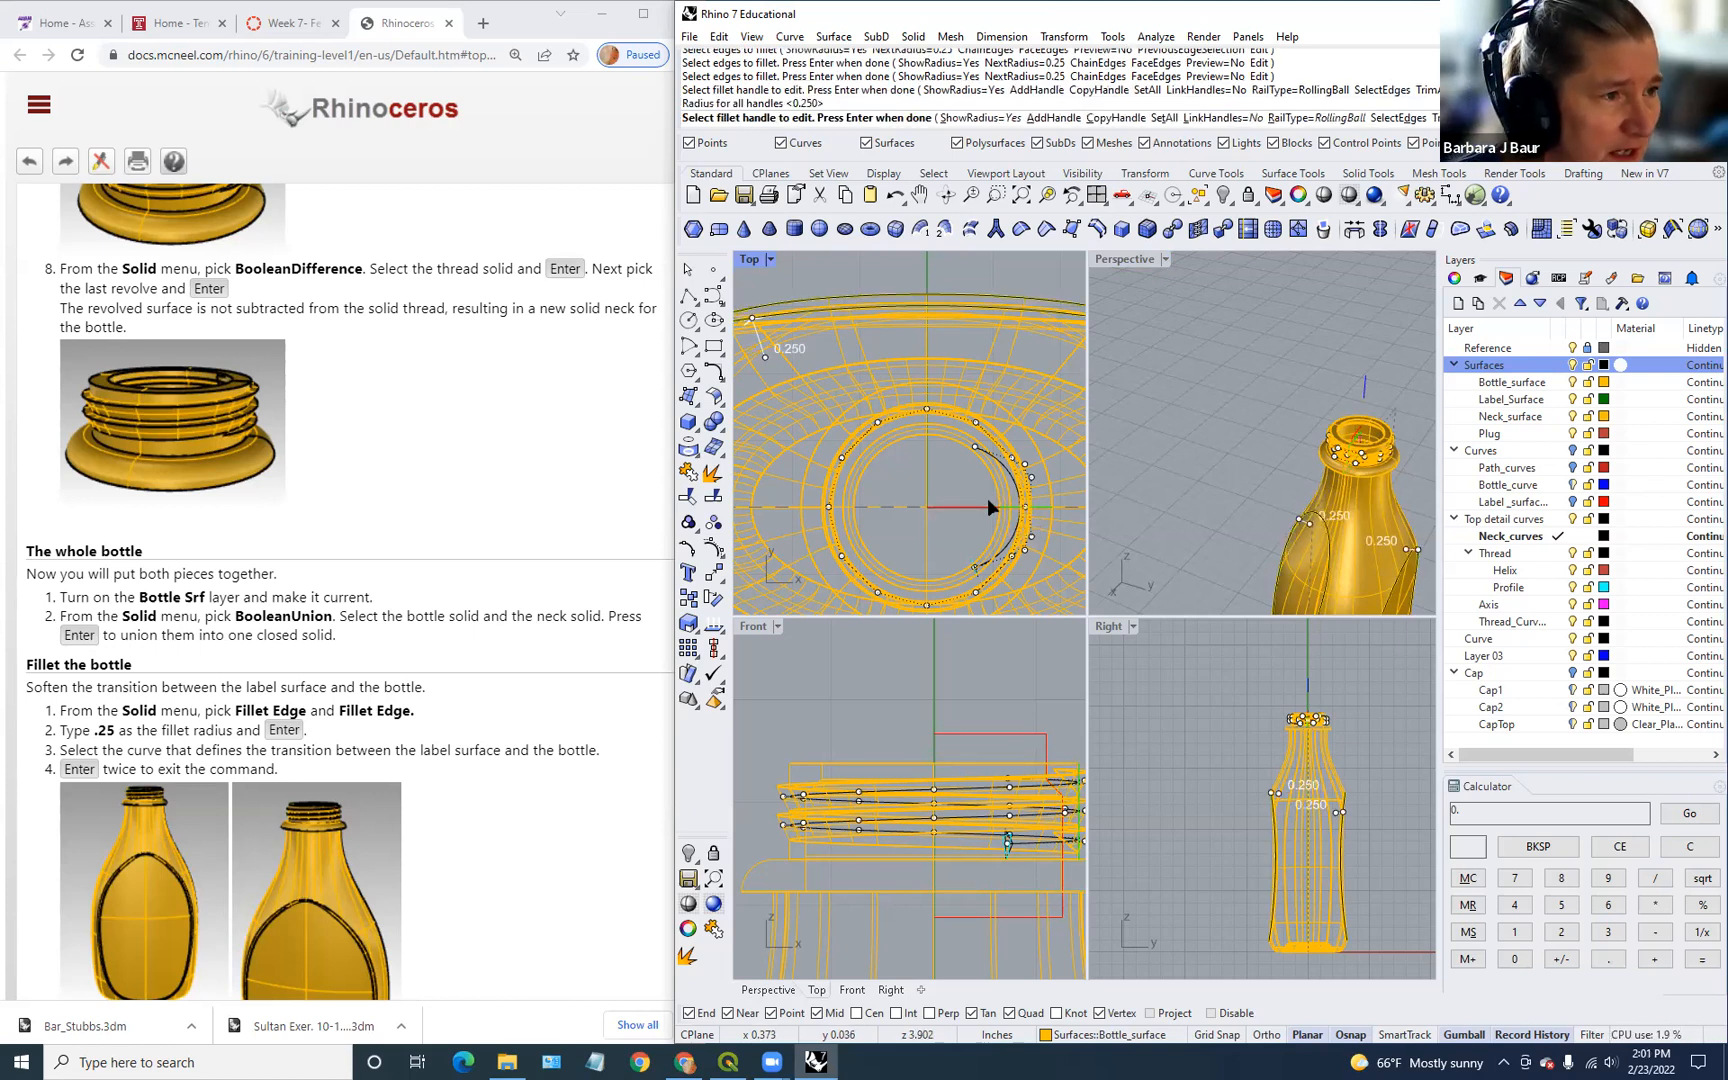
{"action": "key", "text": "Return"}
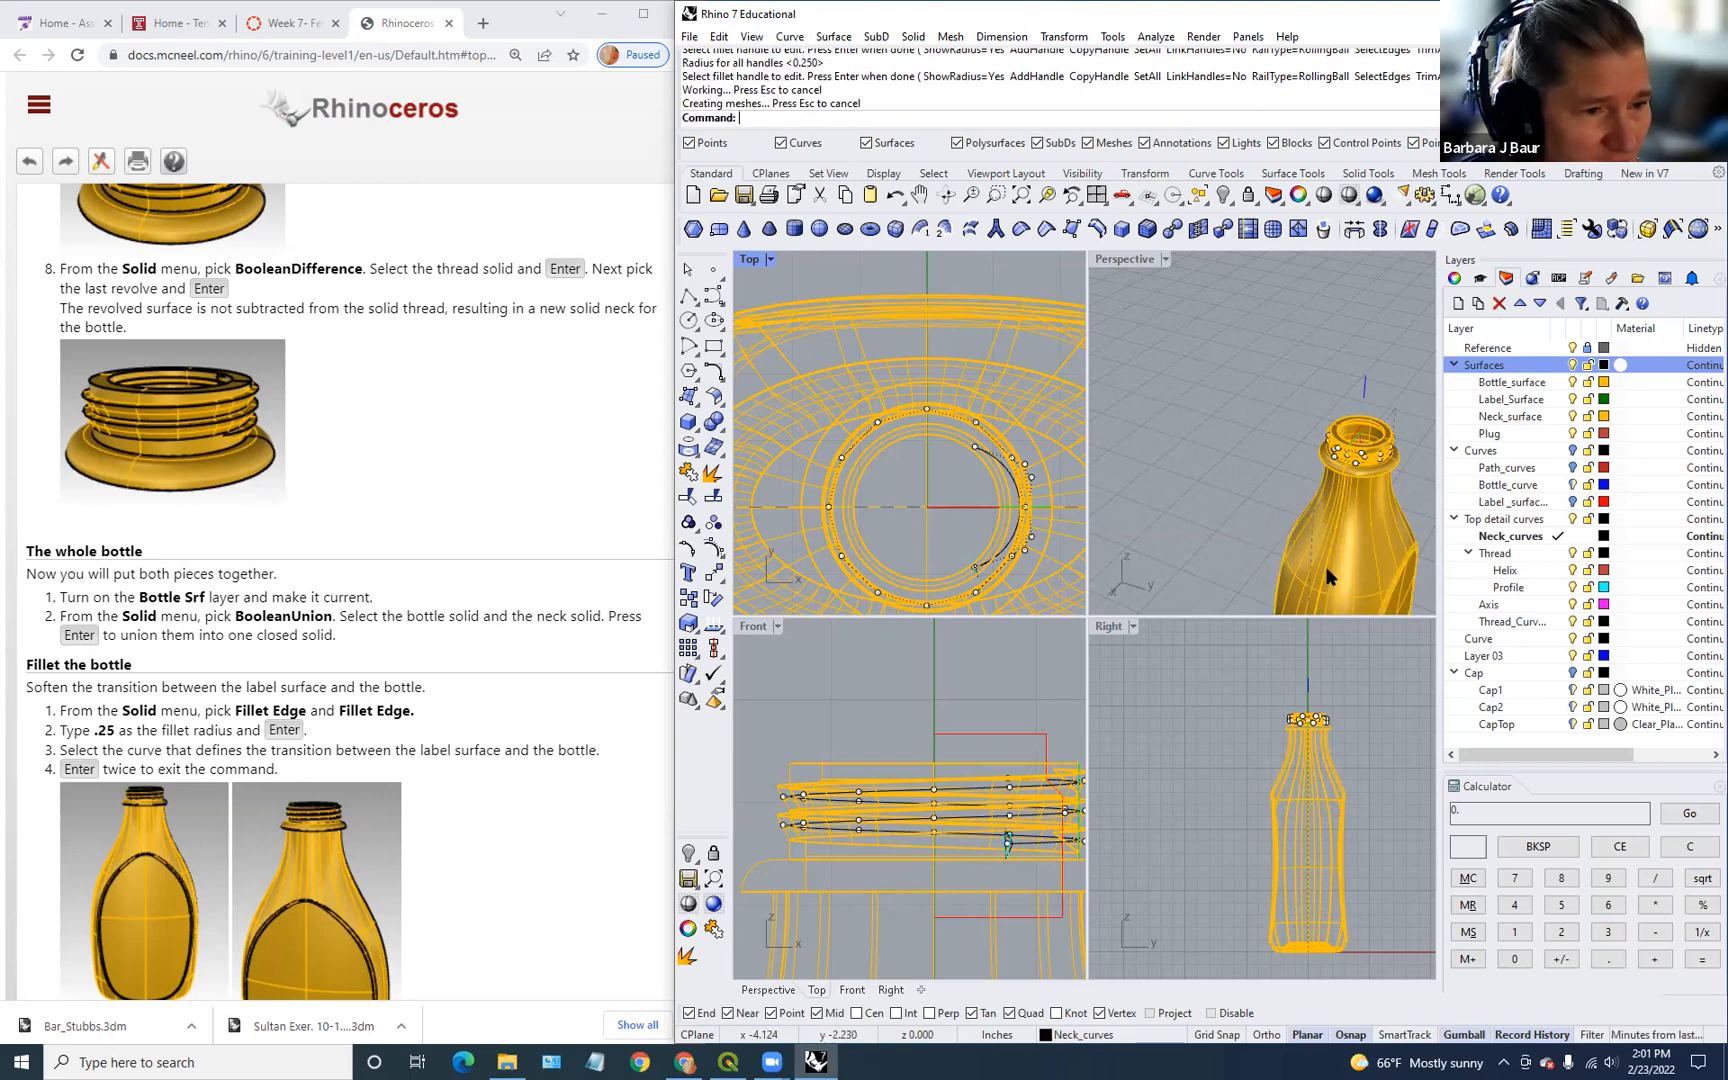
{"action": "scroll", "coordinate": [1327, 570], "scroll_direction": "down", "scroll_amount": 6}
{"action": "scroll", "coordinate": [1338, 574], "scroll_direction": "up", "scroll_amount": 8}
{"action": "right_click_drag", "start_coordinate": [1333, 518], "coordinate": [1246, 402], "text": "shift"}
{"action": "right_click_drag", "start_coordinate": [1280, 505], "coordinate": [1181, 460]}
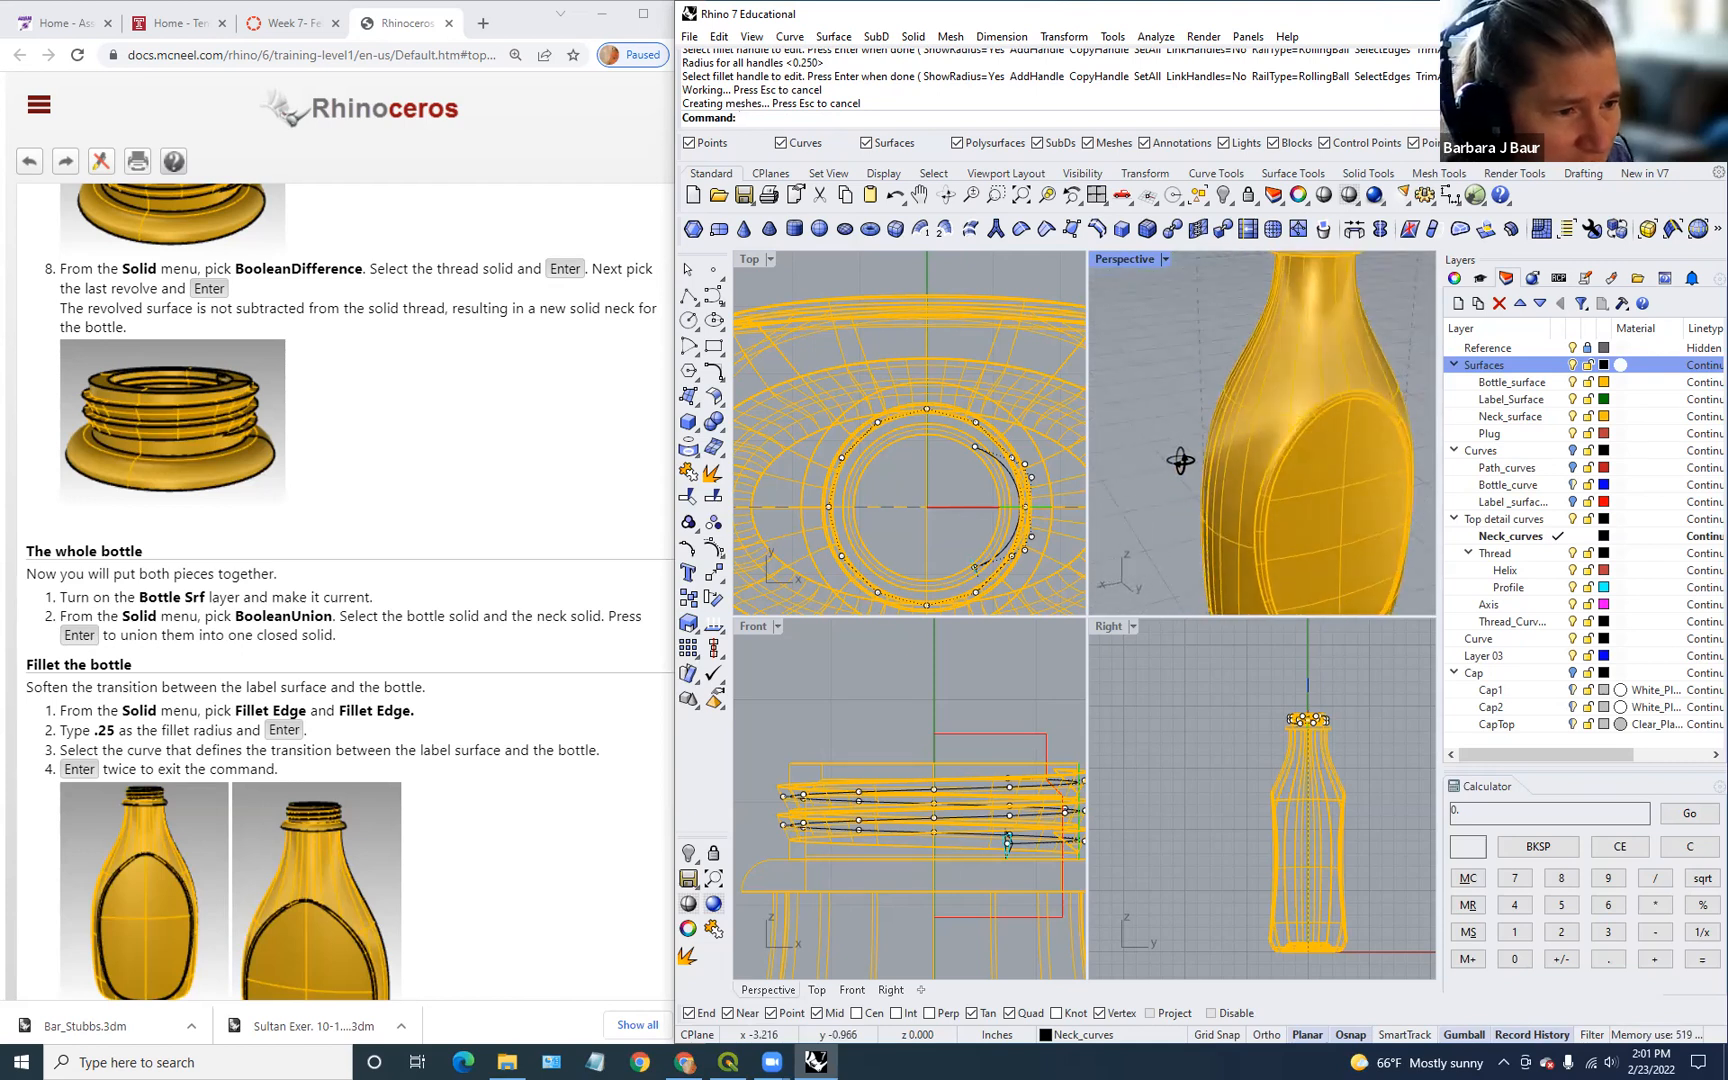
{"action": "left_click", "coordinate": [587, 838]}
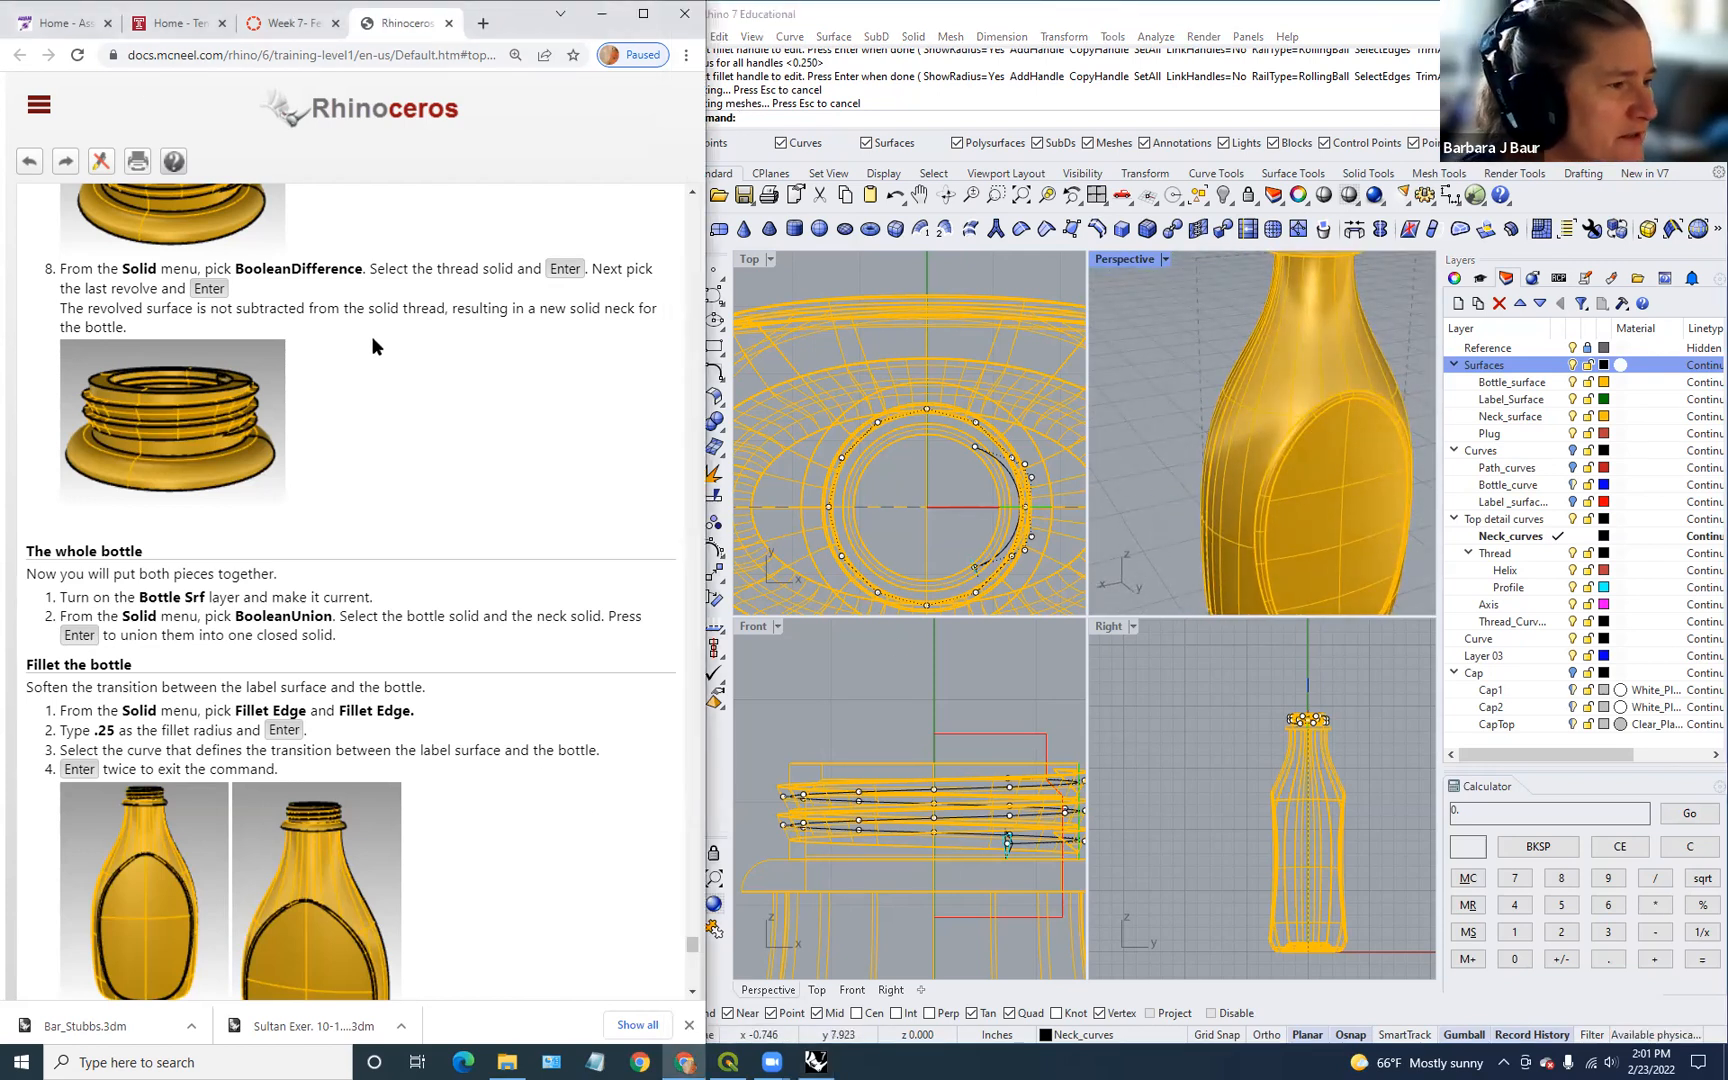
Step: Read through the Canvas 'Creating a 3D Printable file' page's clipping-plane wall-thickness steps
{"action": "left_click", "coordinate": [305, 23]}
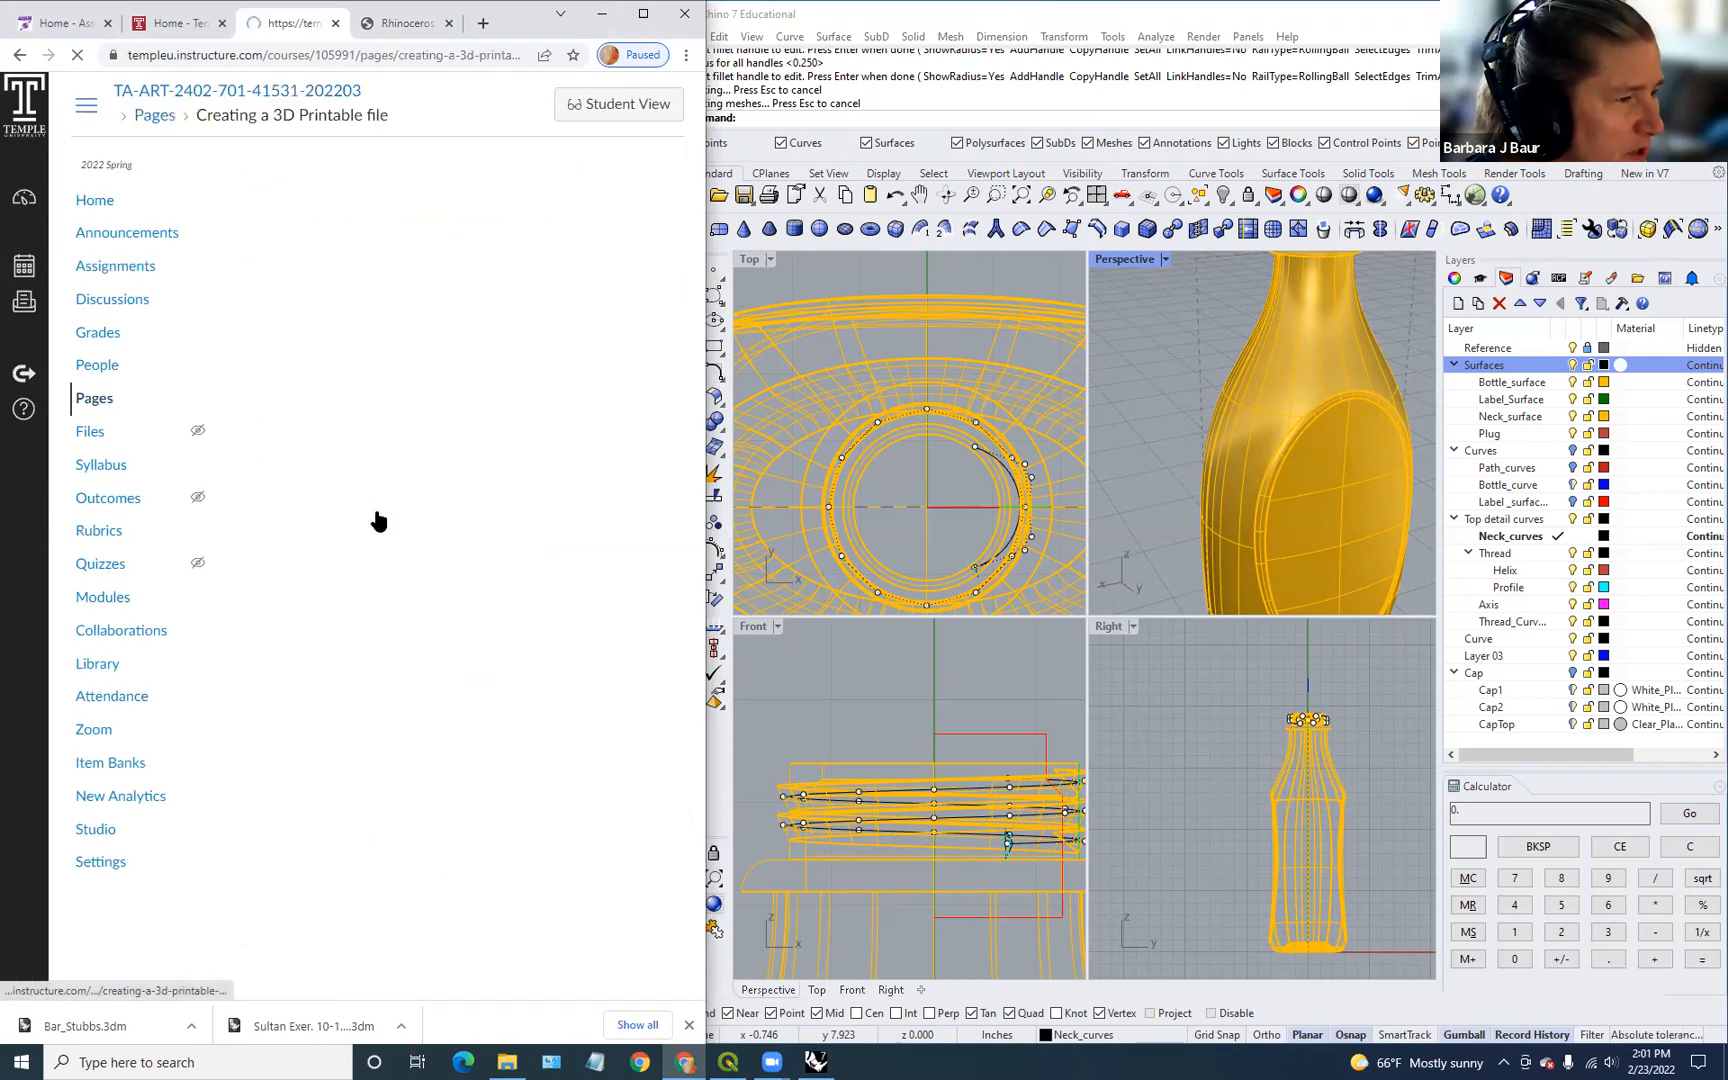
{"action": "scroll", "coordinate": [450, 530], "scroll_direction": "down", "scroll_amount": 5}
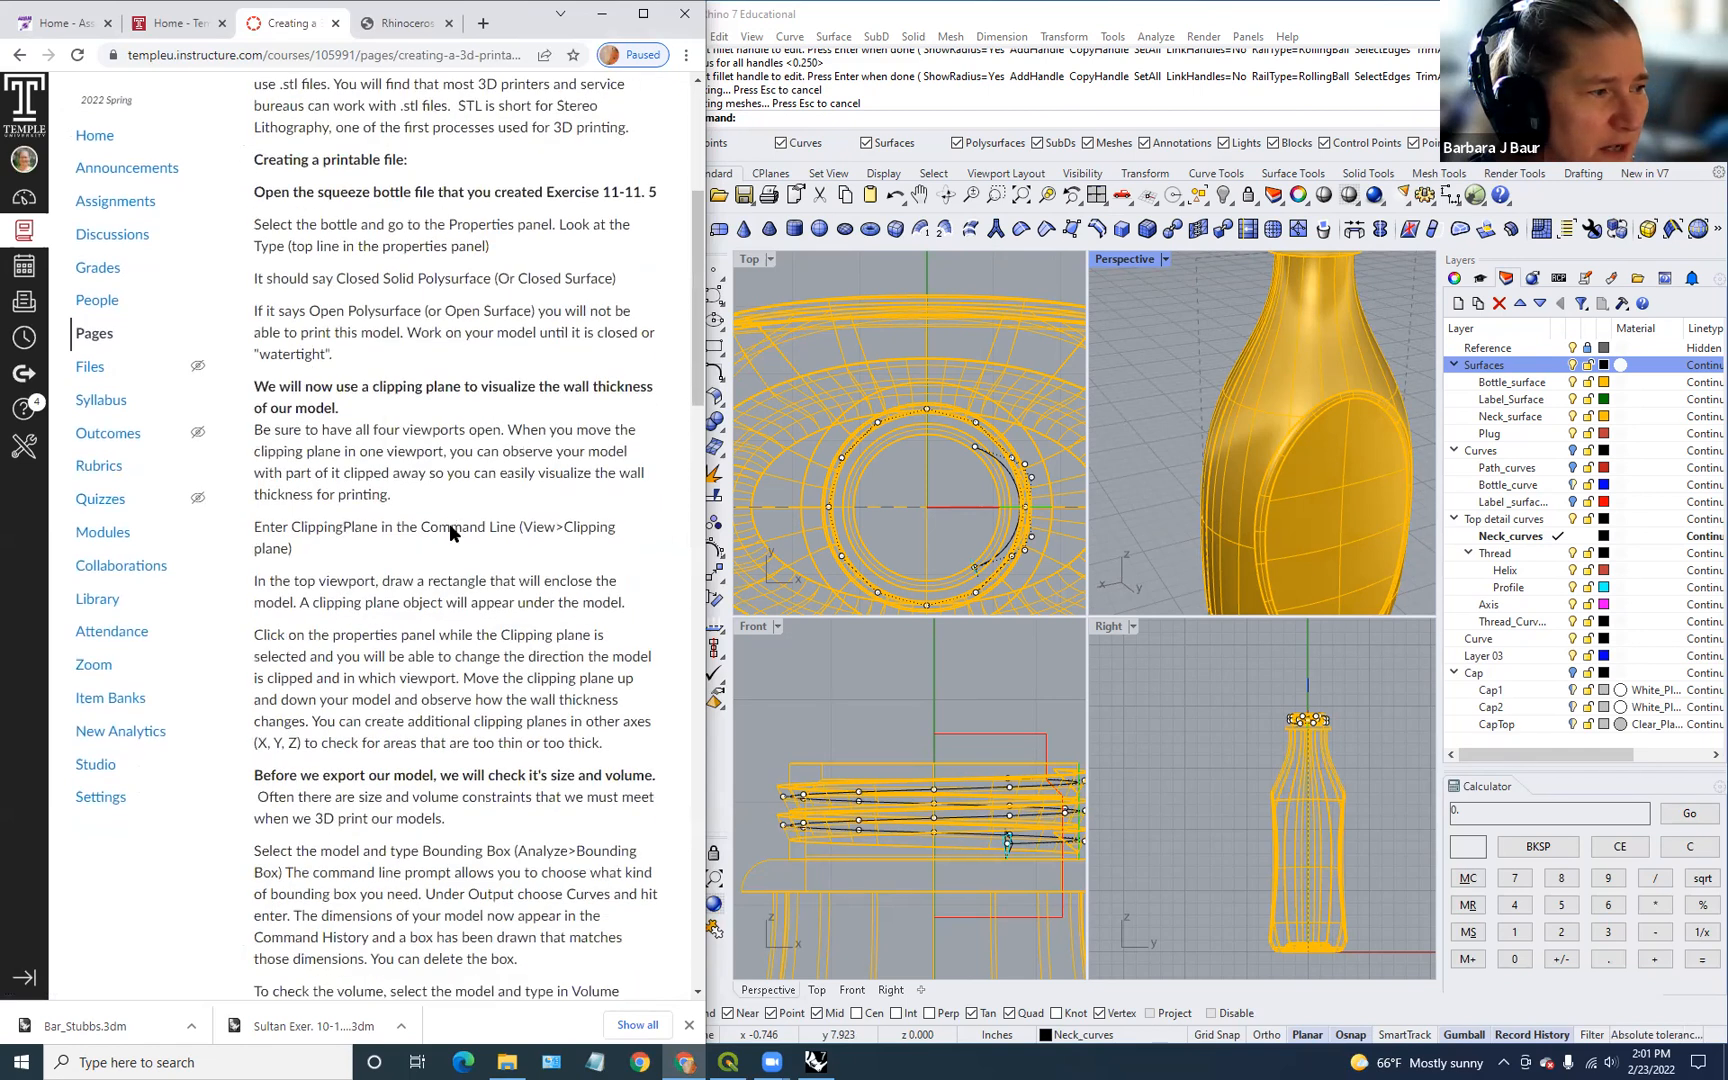
{"action": "scroll", "coordinate": [450, 530], "scroll_direction": "up", "scroll_amount": 4}
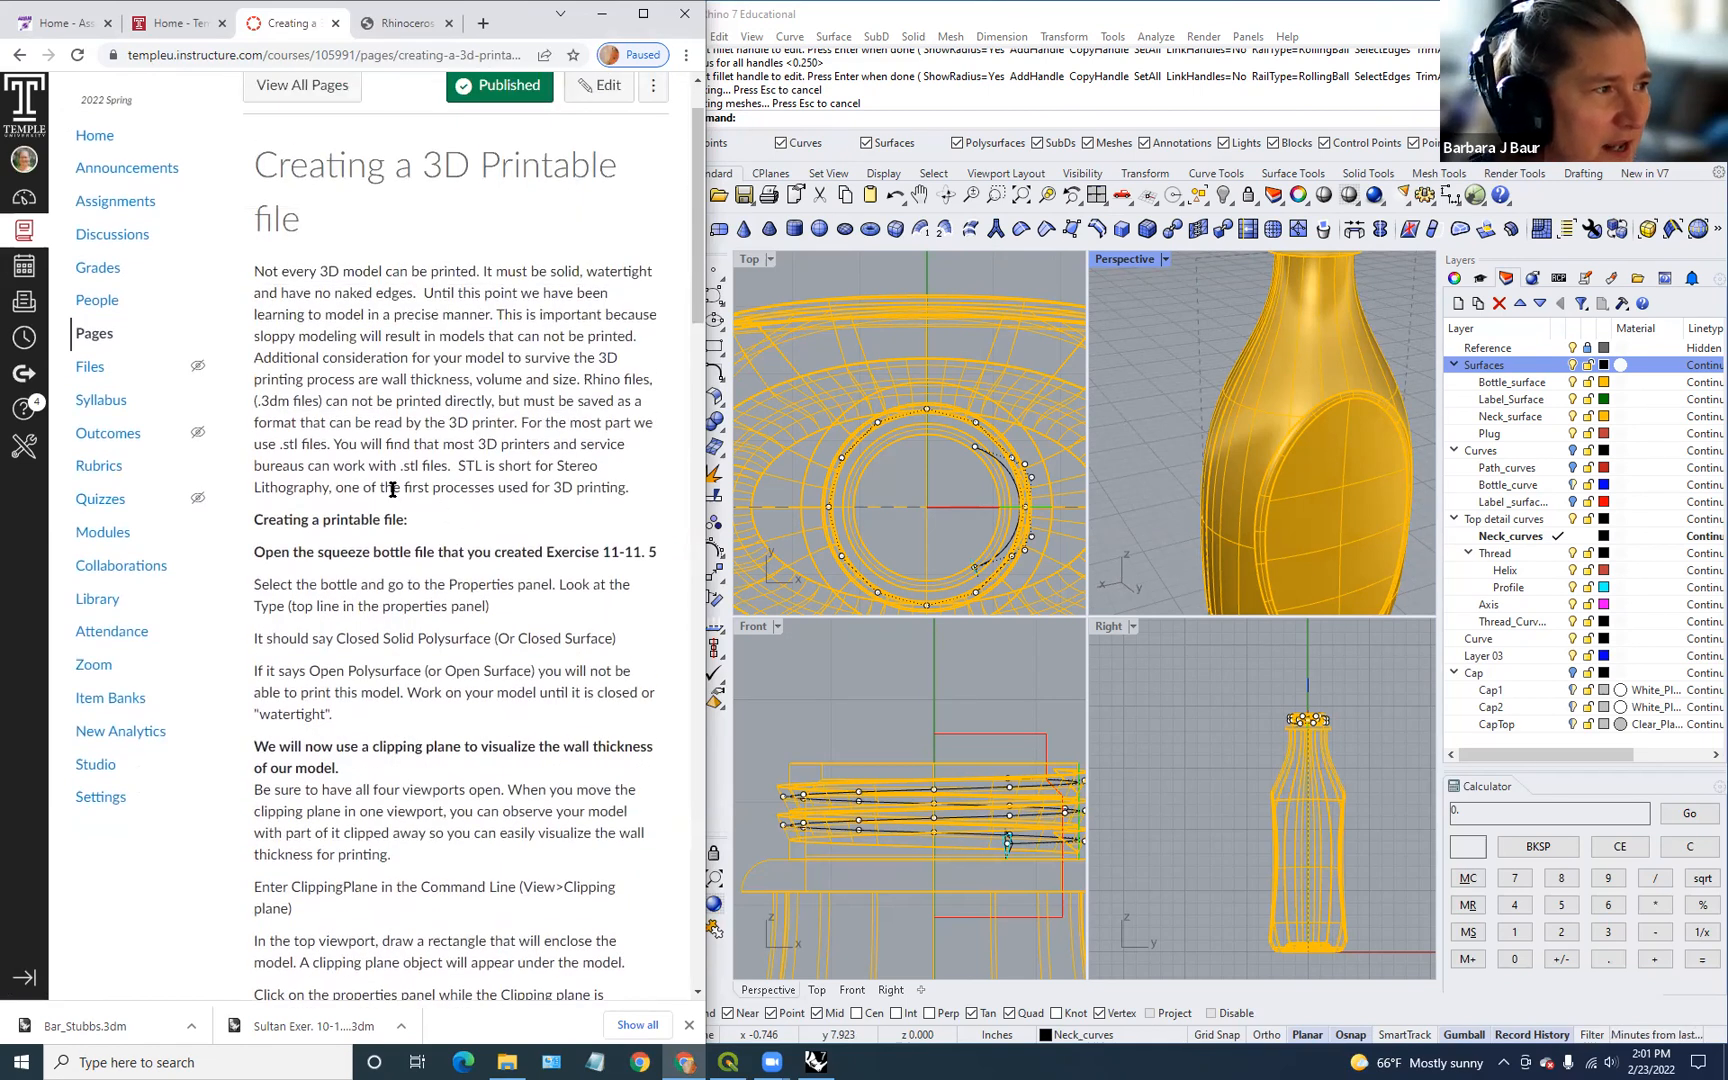
{"action": "scroll", "coordinate": [537, 373], "scroll_direction": "down", "scroll_amount": 2}
{"action": "scroll", "coordinate": [537, 373], "scroll_direction": "up", "scroll_amount": 3}
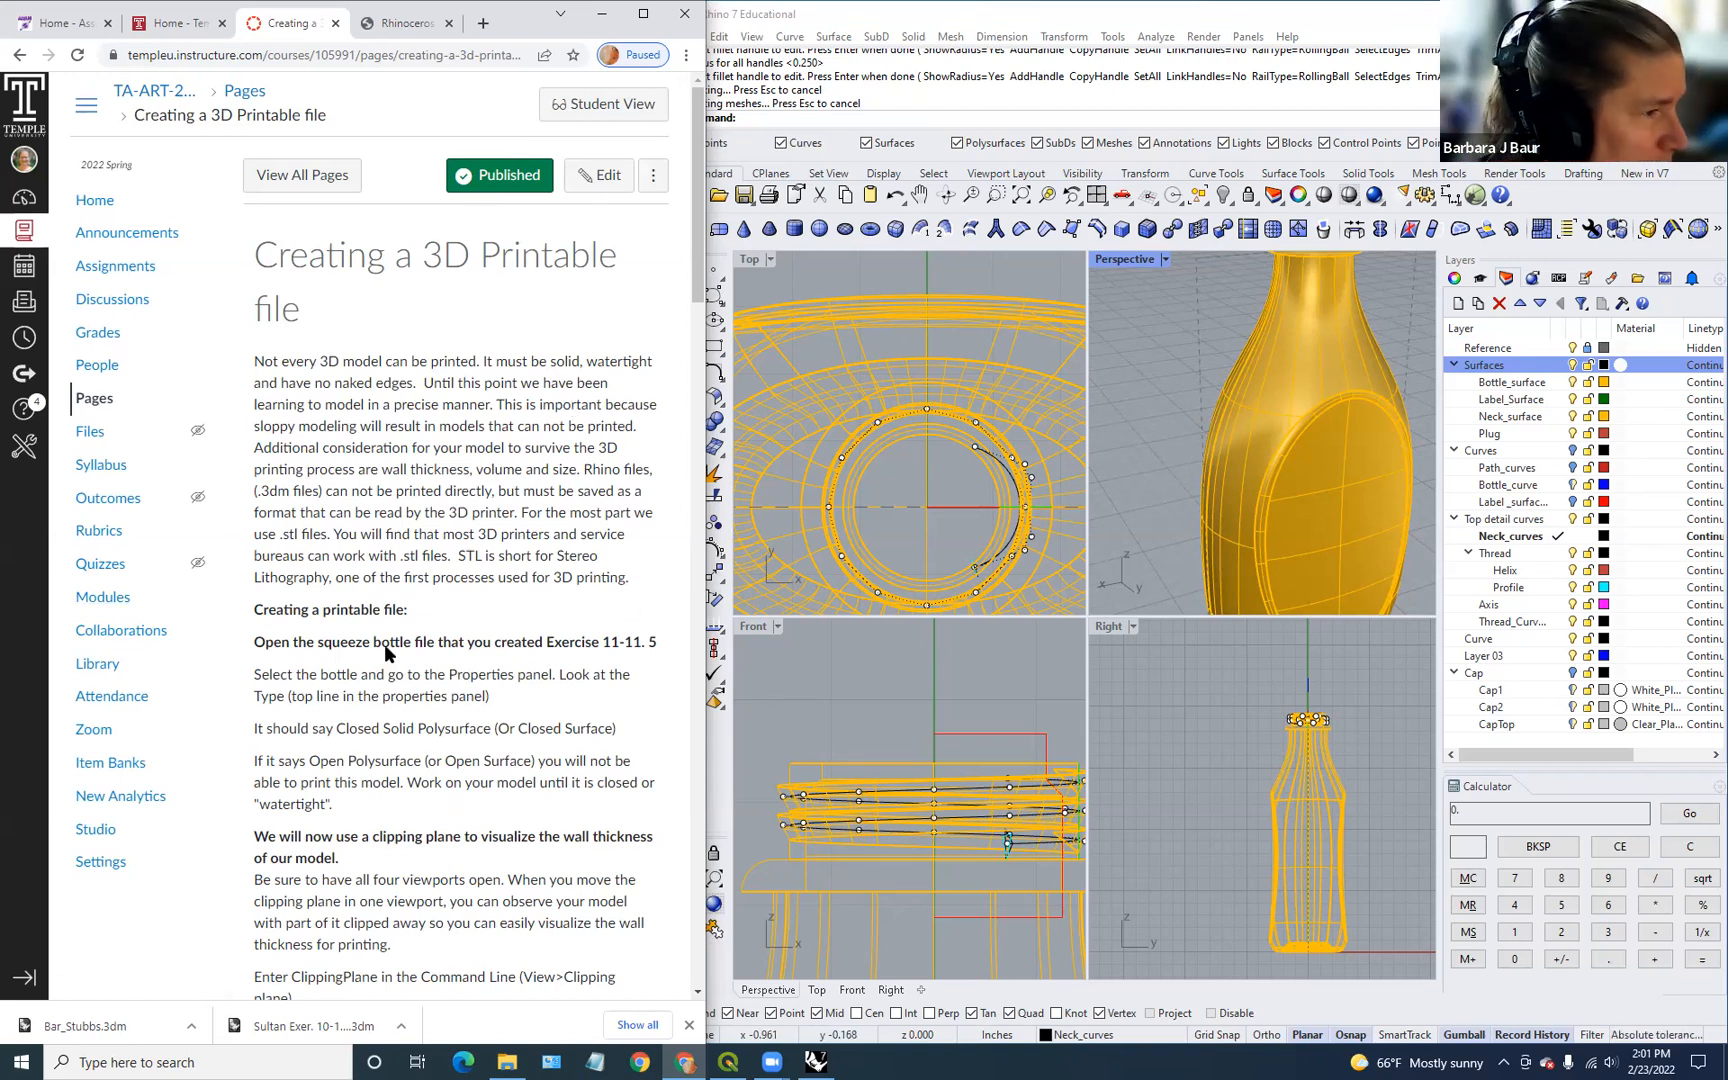
{"action": "scroll", "coordinate": [397, 643], "scroll_direction": "down", "scroll_amount": 3}
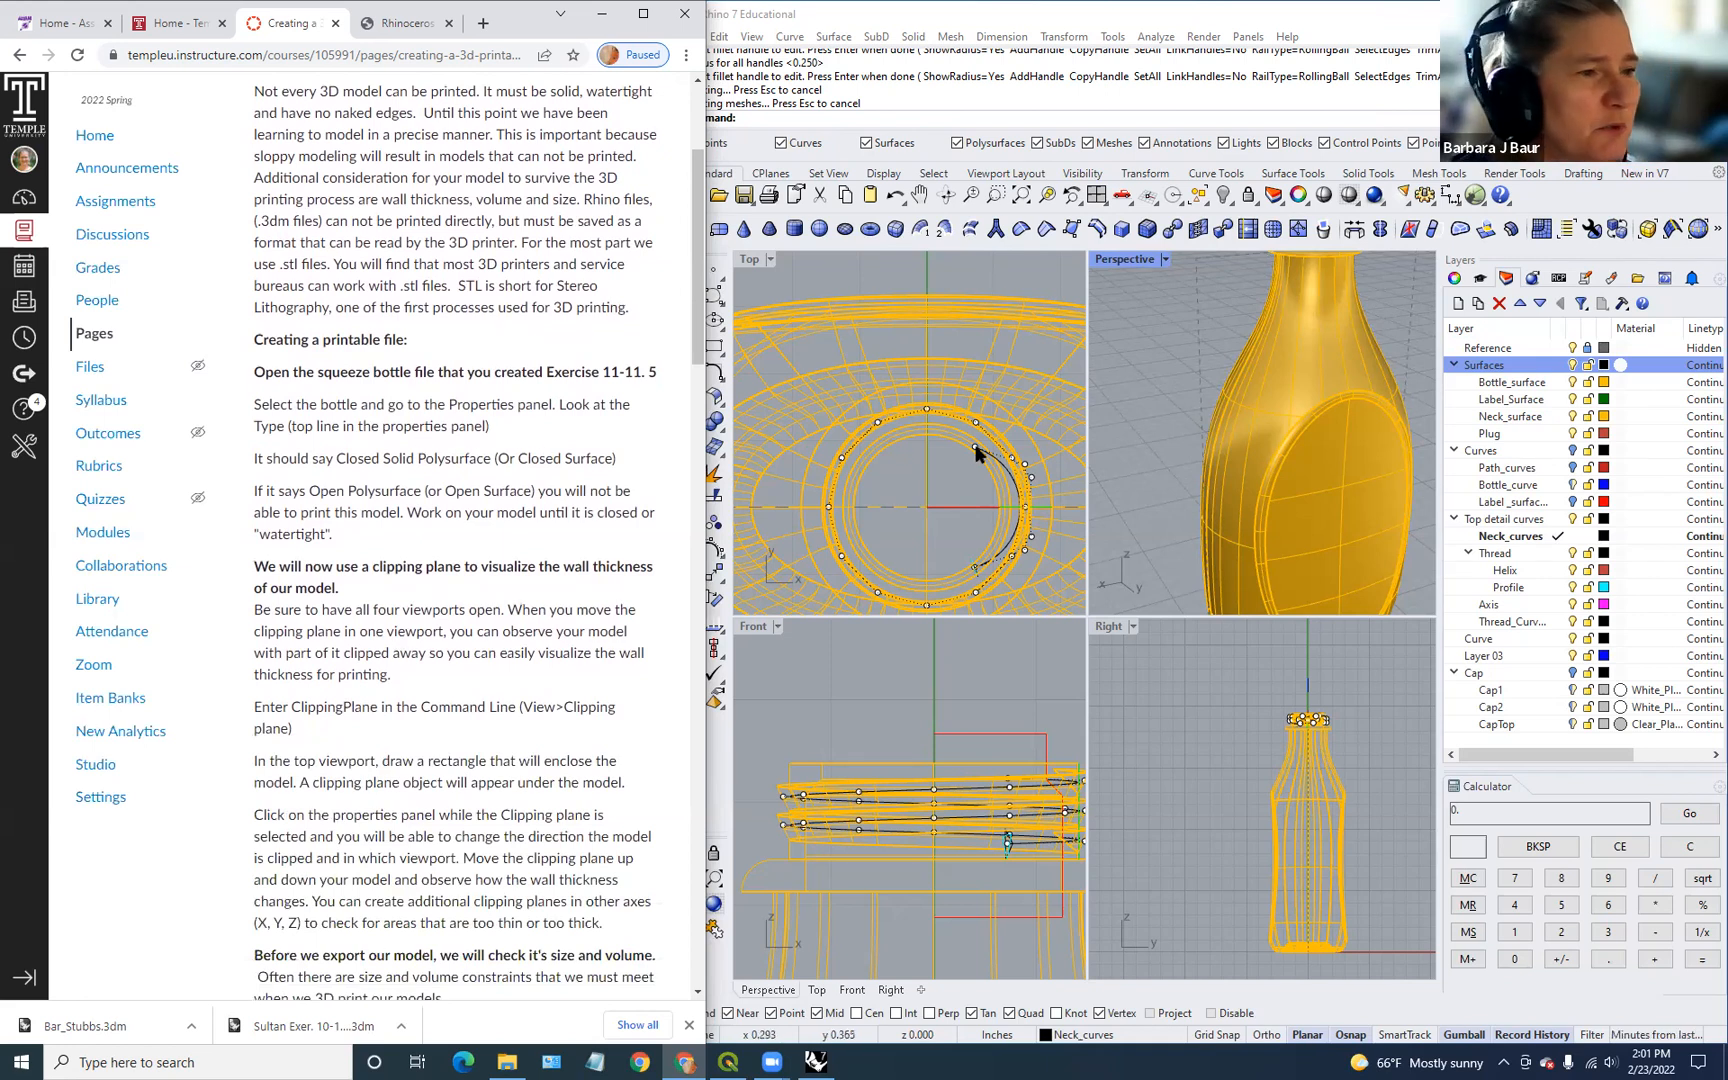
{"action": "left_click", "coordinate": [1181, 435]}
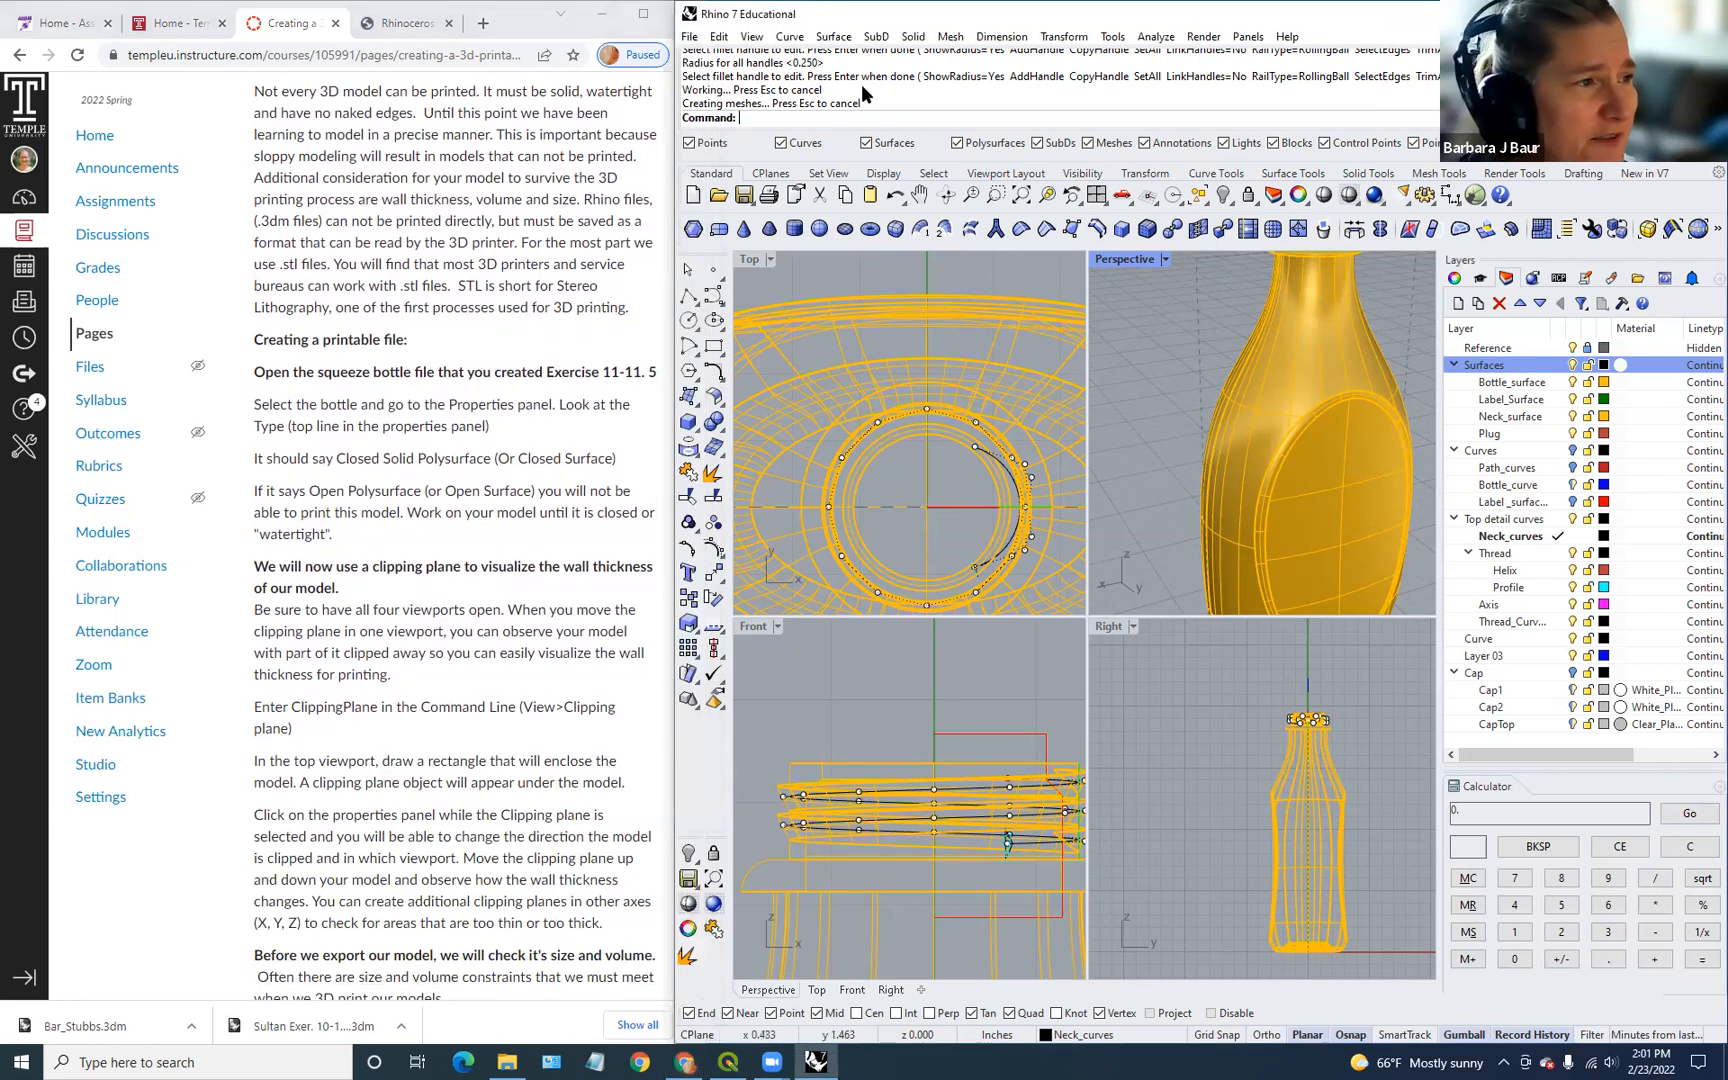
Step: Save As the model to the Desktop as 'barbs syrupbottle.3dm'
{"action": "left_click", "coordinate": [690, 37]}
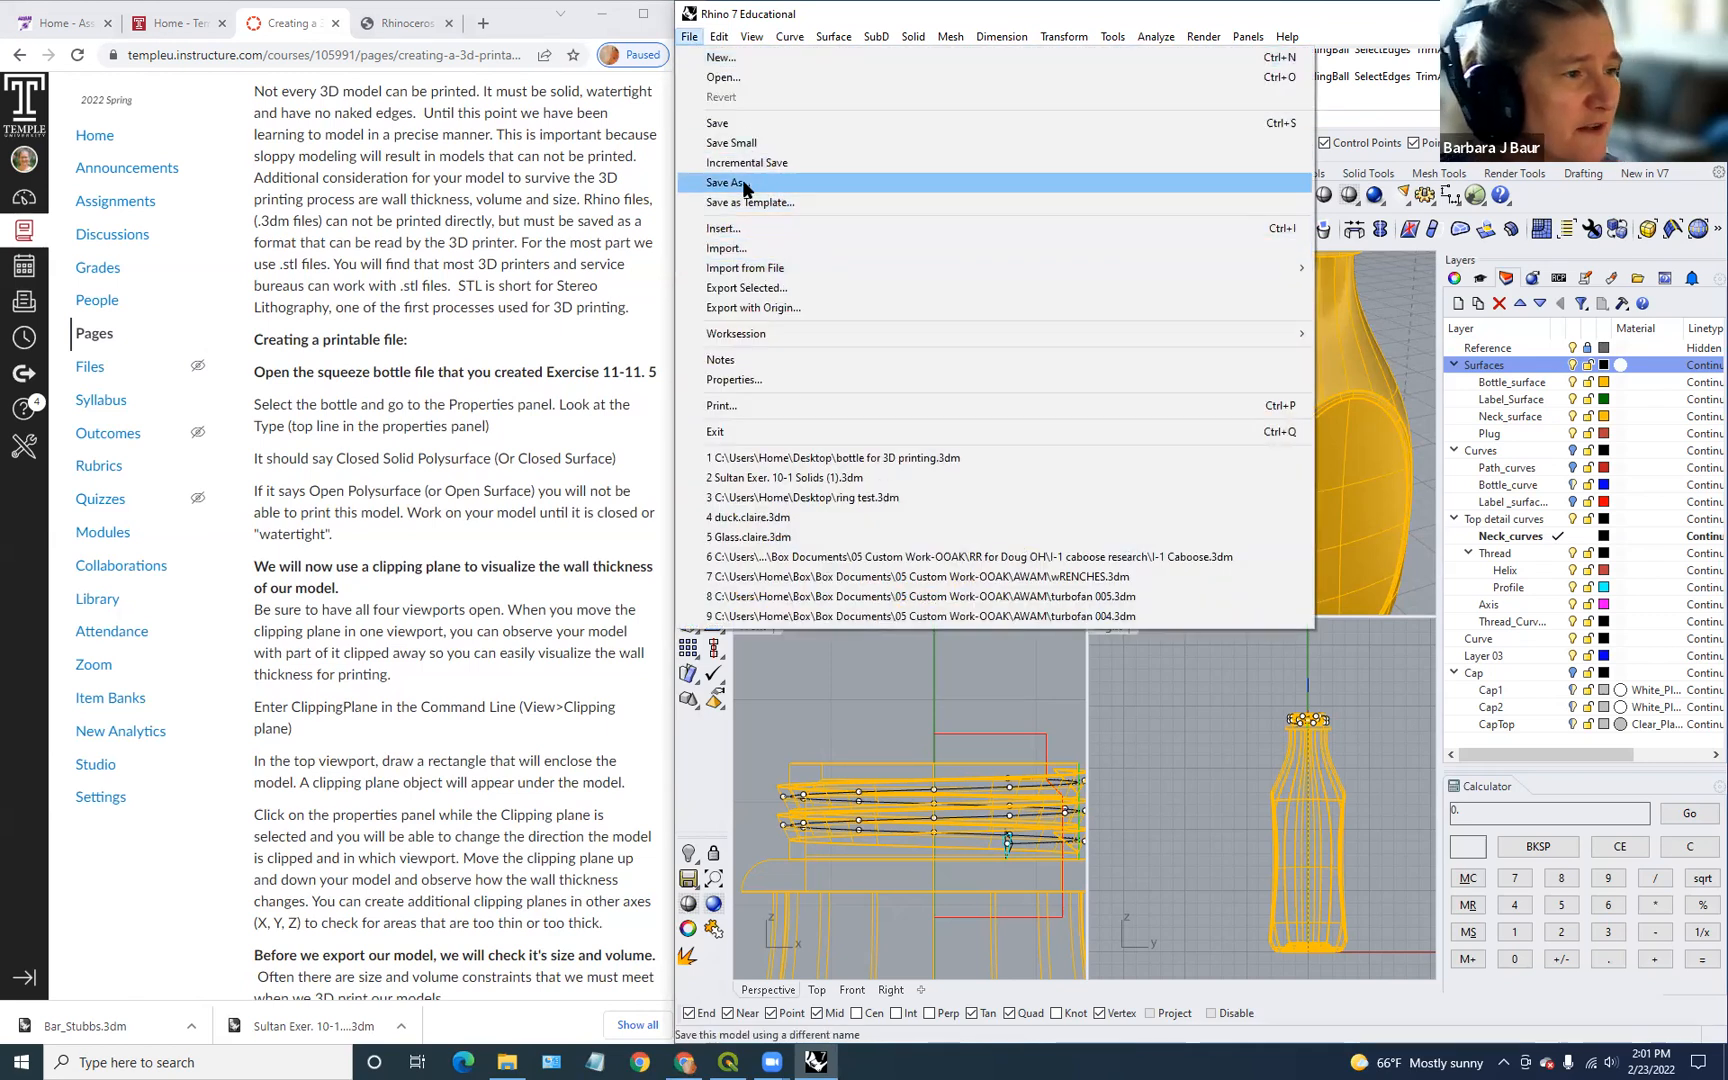
{"action": "left_click", "coordinate": [745, 183]}
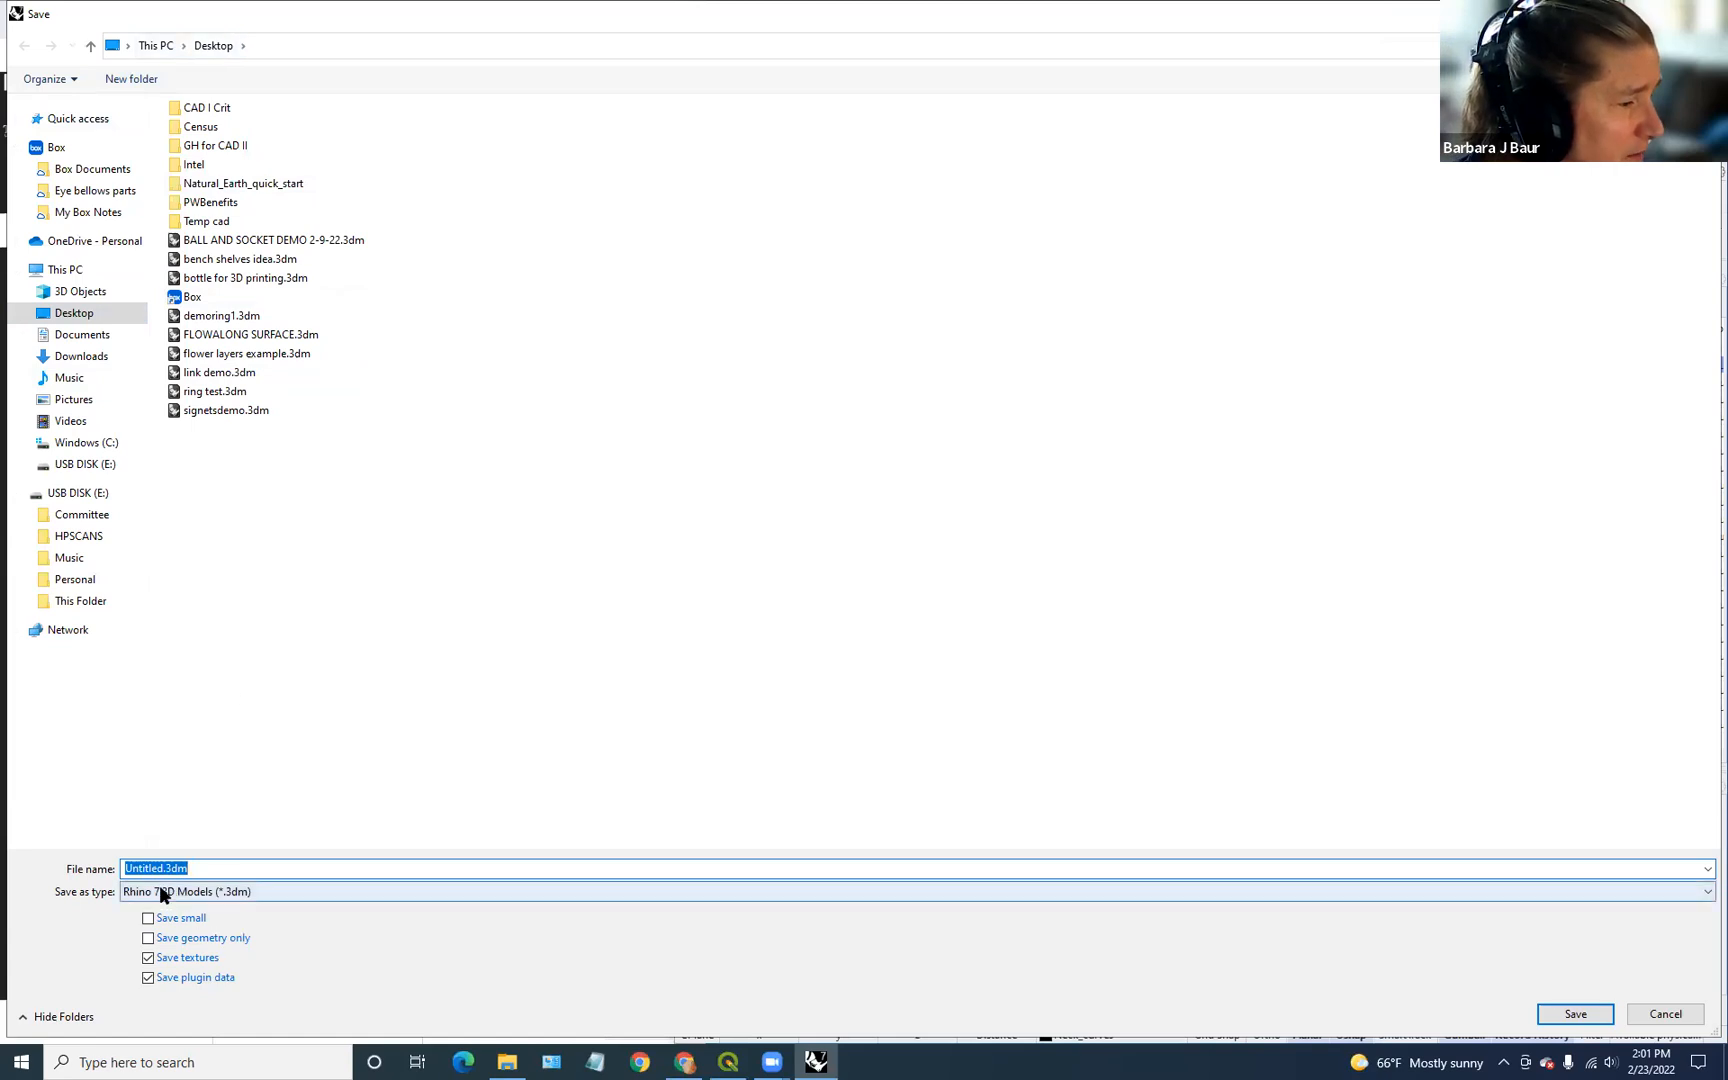
{"action": "left_click", "coordinate": [163, 868]}
{"action": "key", "text": "BackSpace"}
{"action": "key", "text": "BackSpace"}
{"action": "key", "text": "BackSpace"}
{"action": "key", "text": "BackSpace"}
{"action": "key", "text": "BackSpace"}
{"action": "key", "text": "BackSpace"}
{"action": "key", "text": "BackSpace"}
{"action": "key", "text": "BackSpace"}
{"action": "type", "text": "barbs syrupbo"}
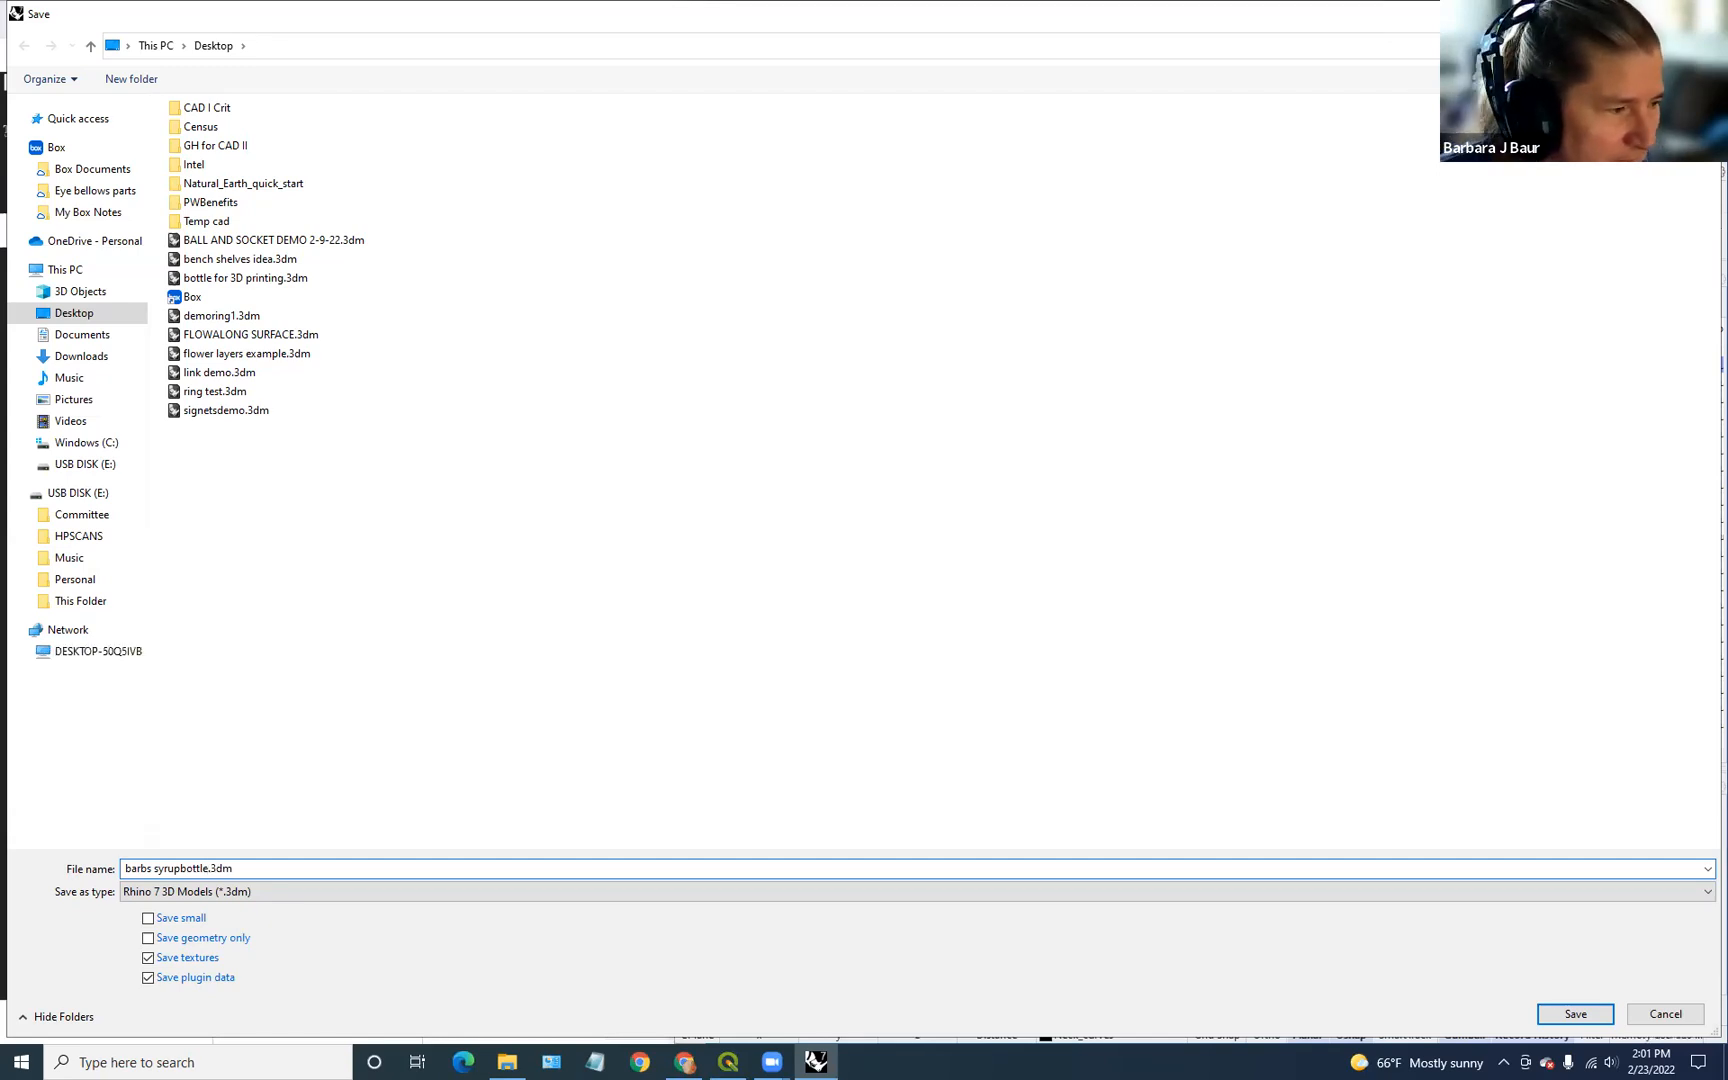
{"action": "key", "text": "Return"}
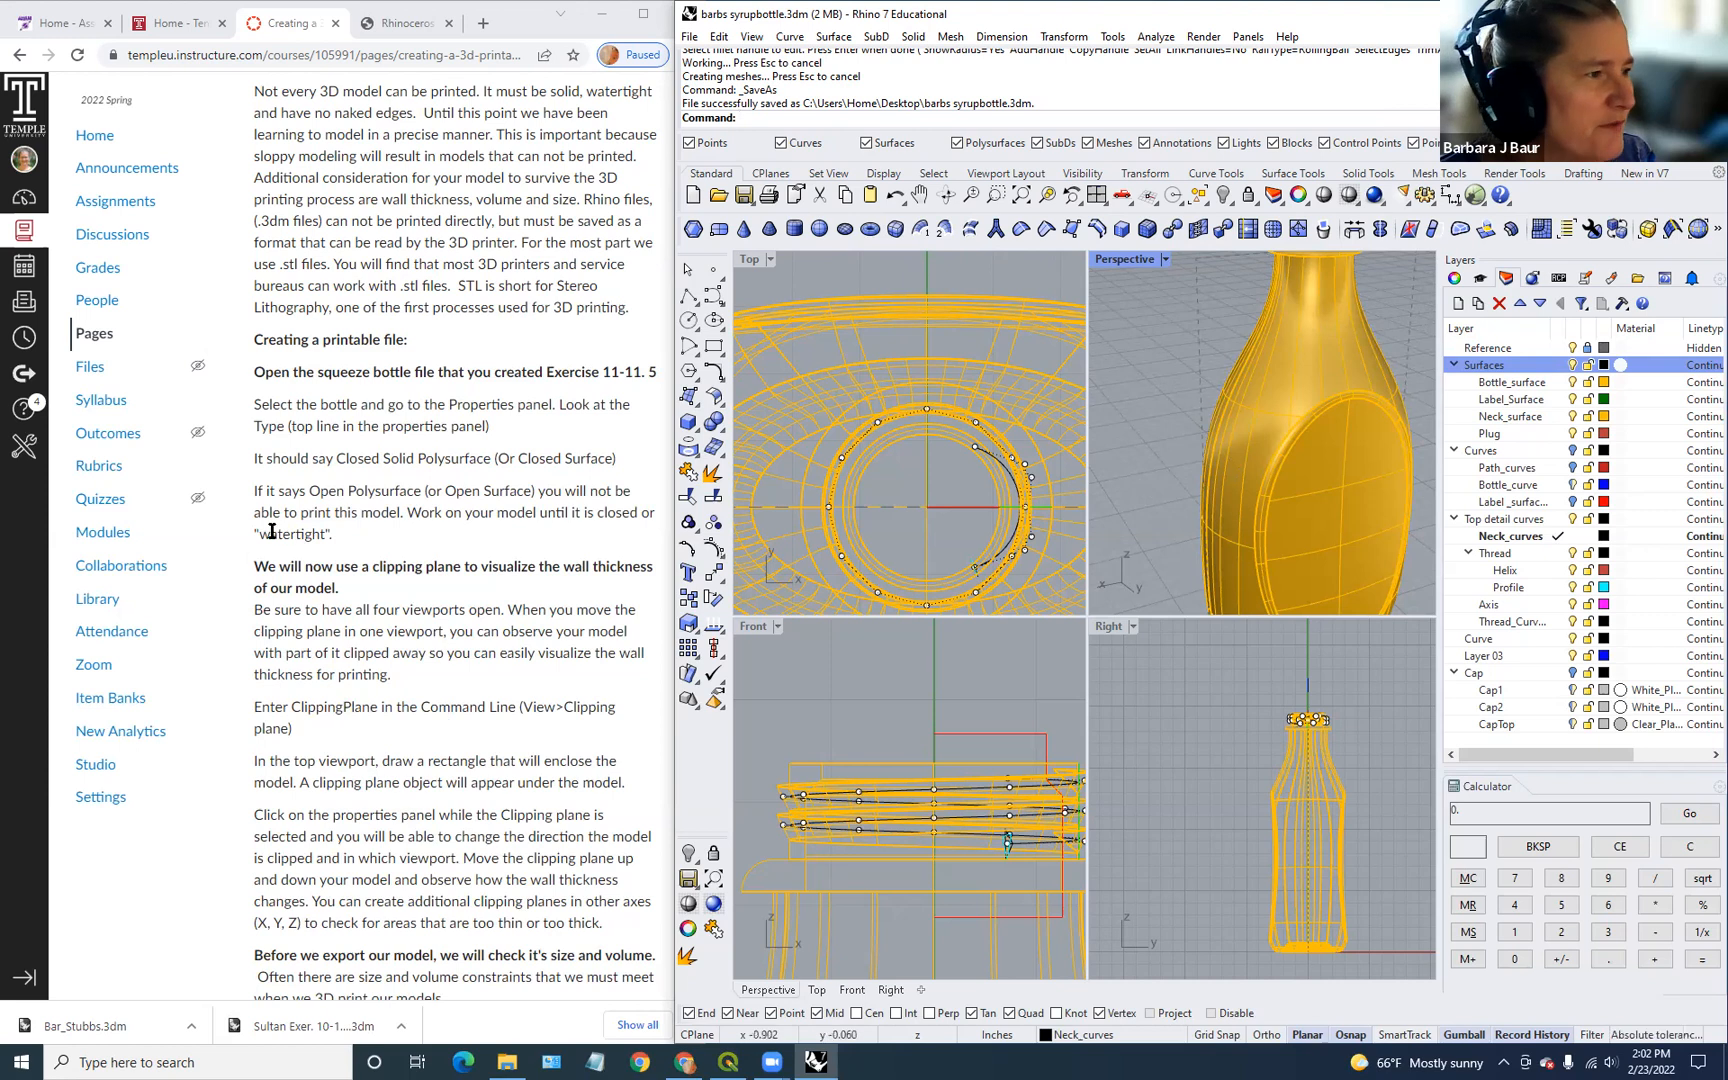
Step: Select the bottle and check its Properties type reads closed solid polysurface
{"action": "left_click", "coordinate": [1341, 367]}
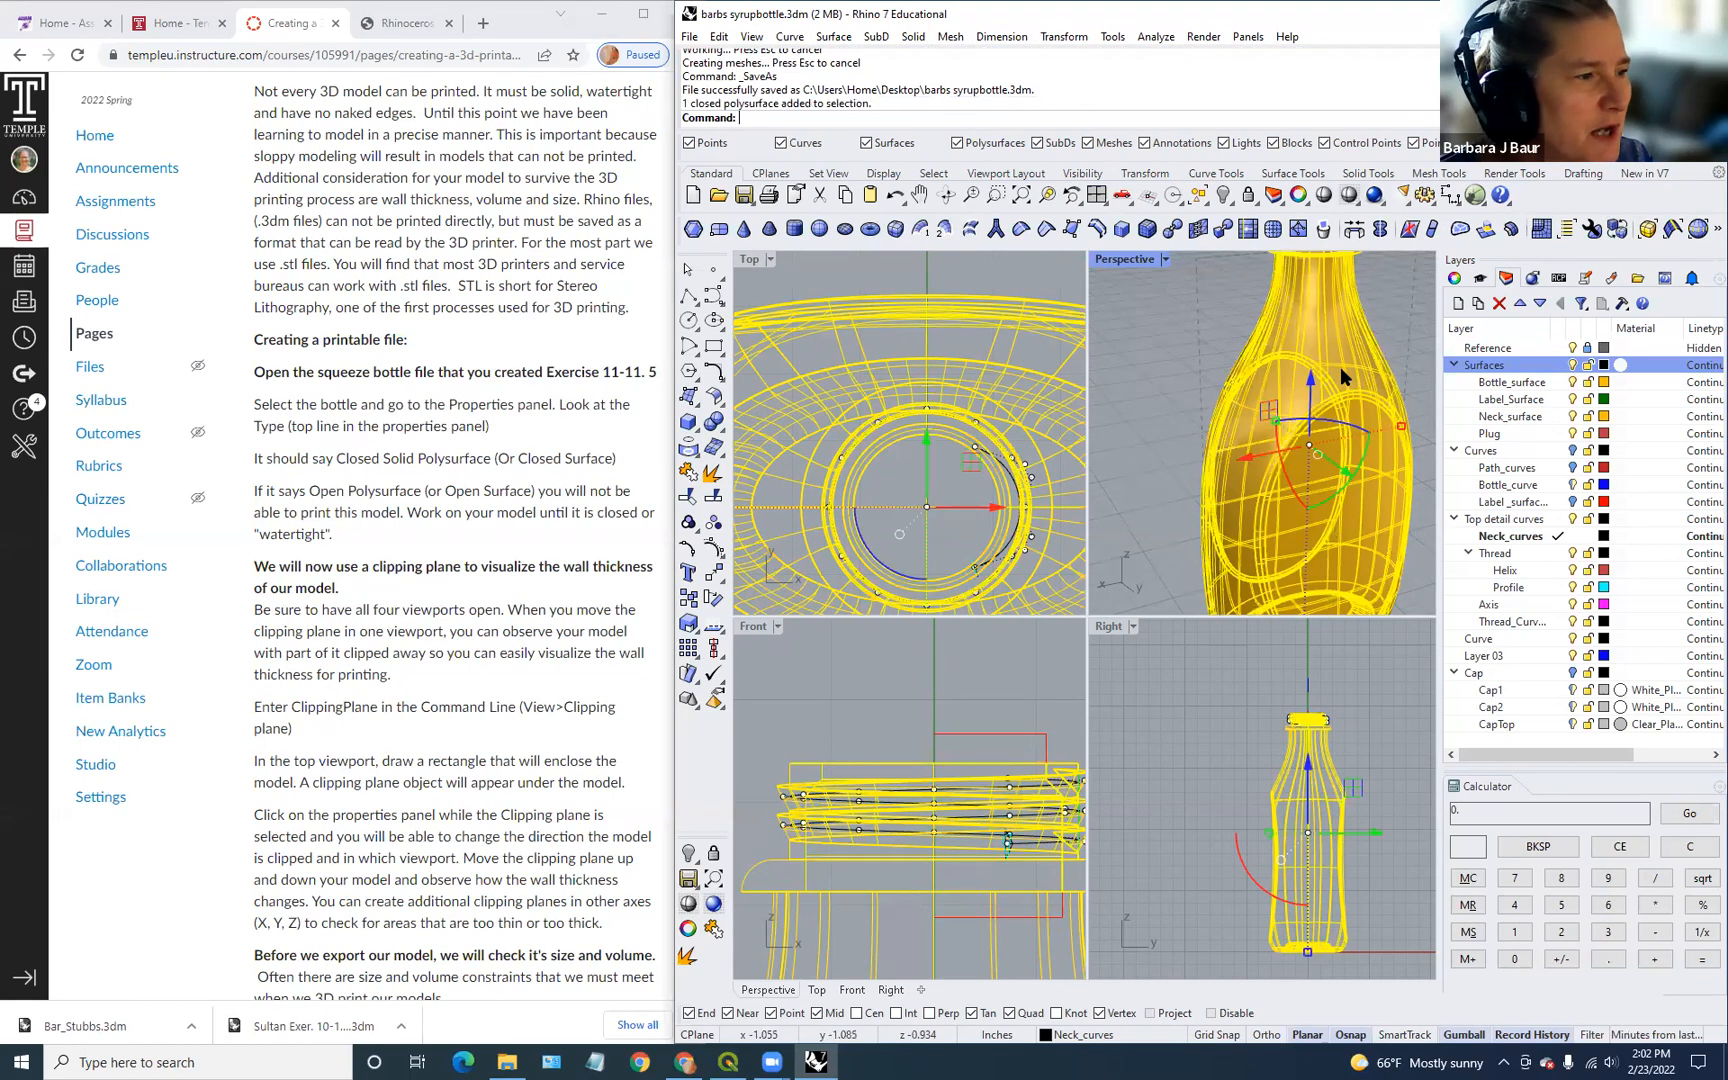
{"action": "left_click", "coordinate": [1458, 280]}
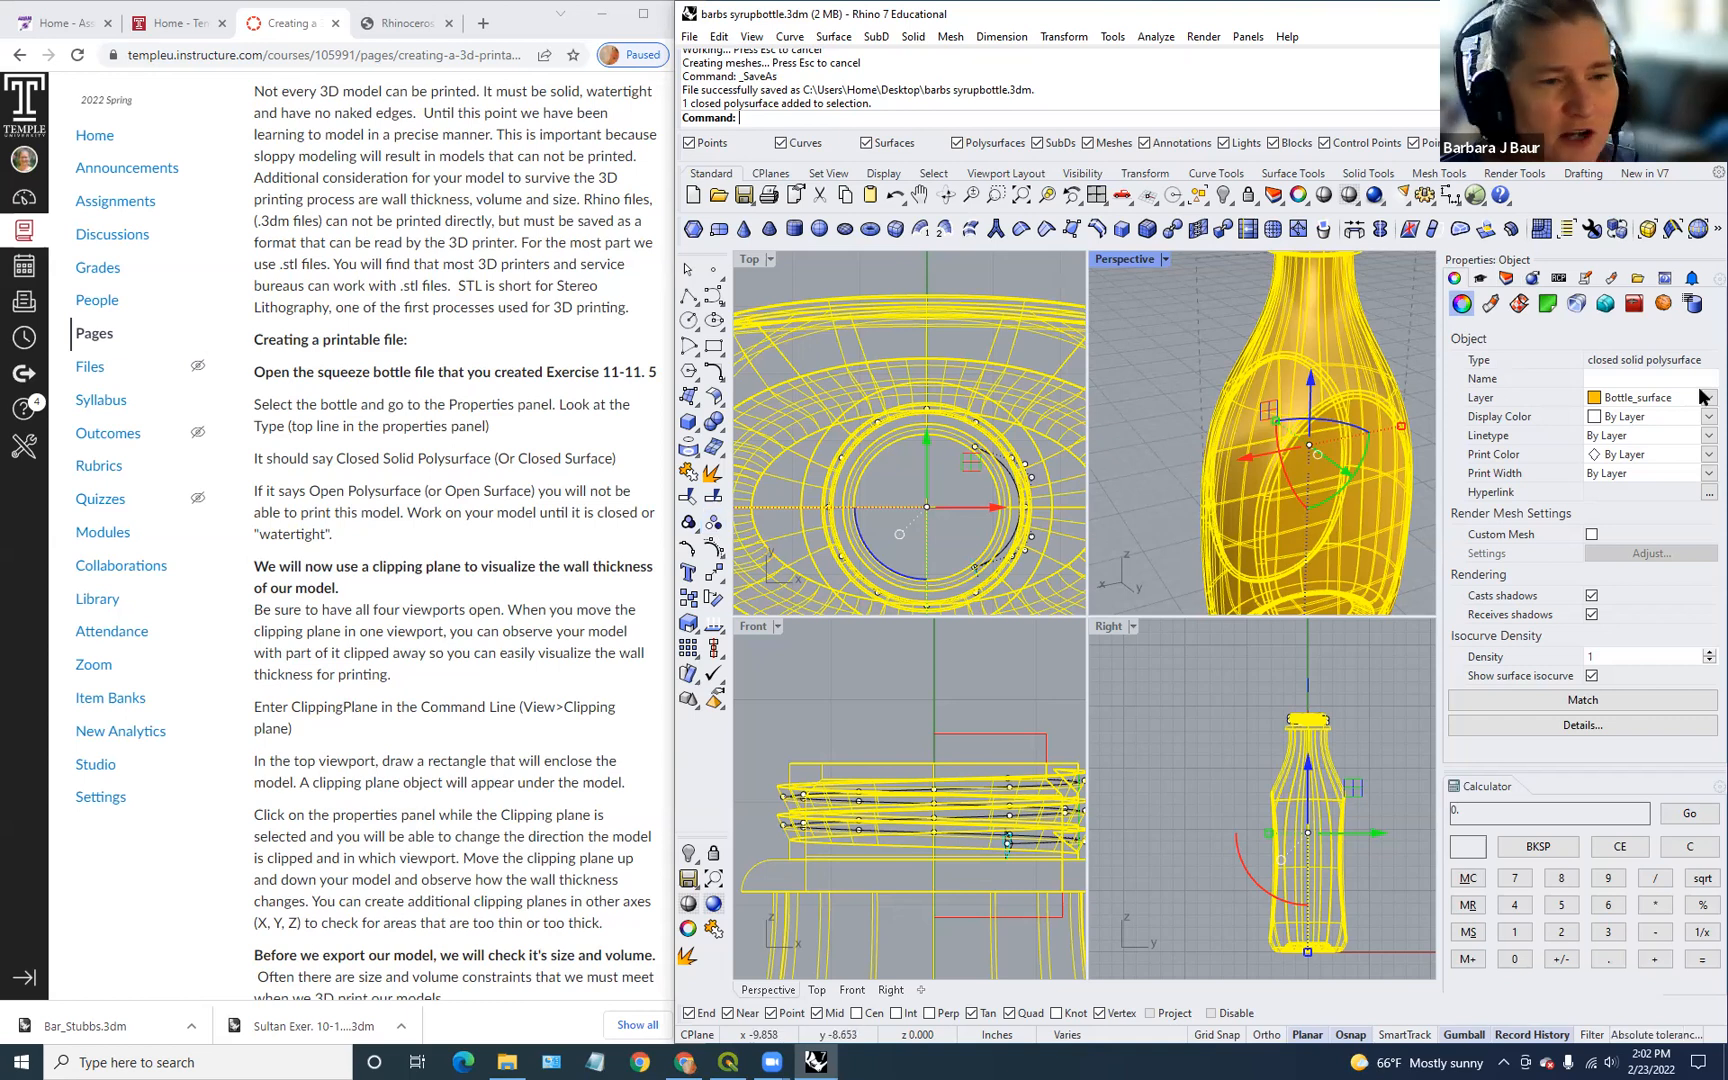
{"action": "scroll", "coordinate": [1320, 467], "scroll_direction": "down", "scroll_amount": 3}
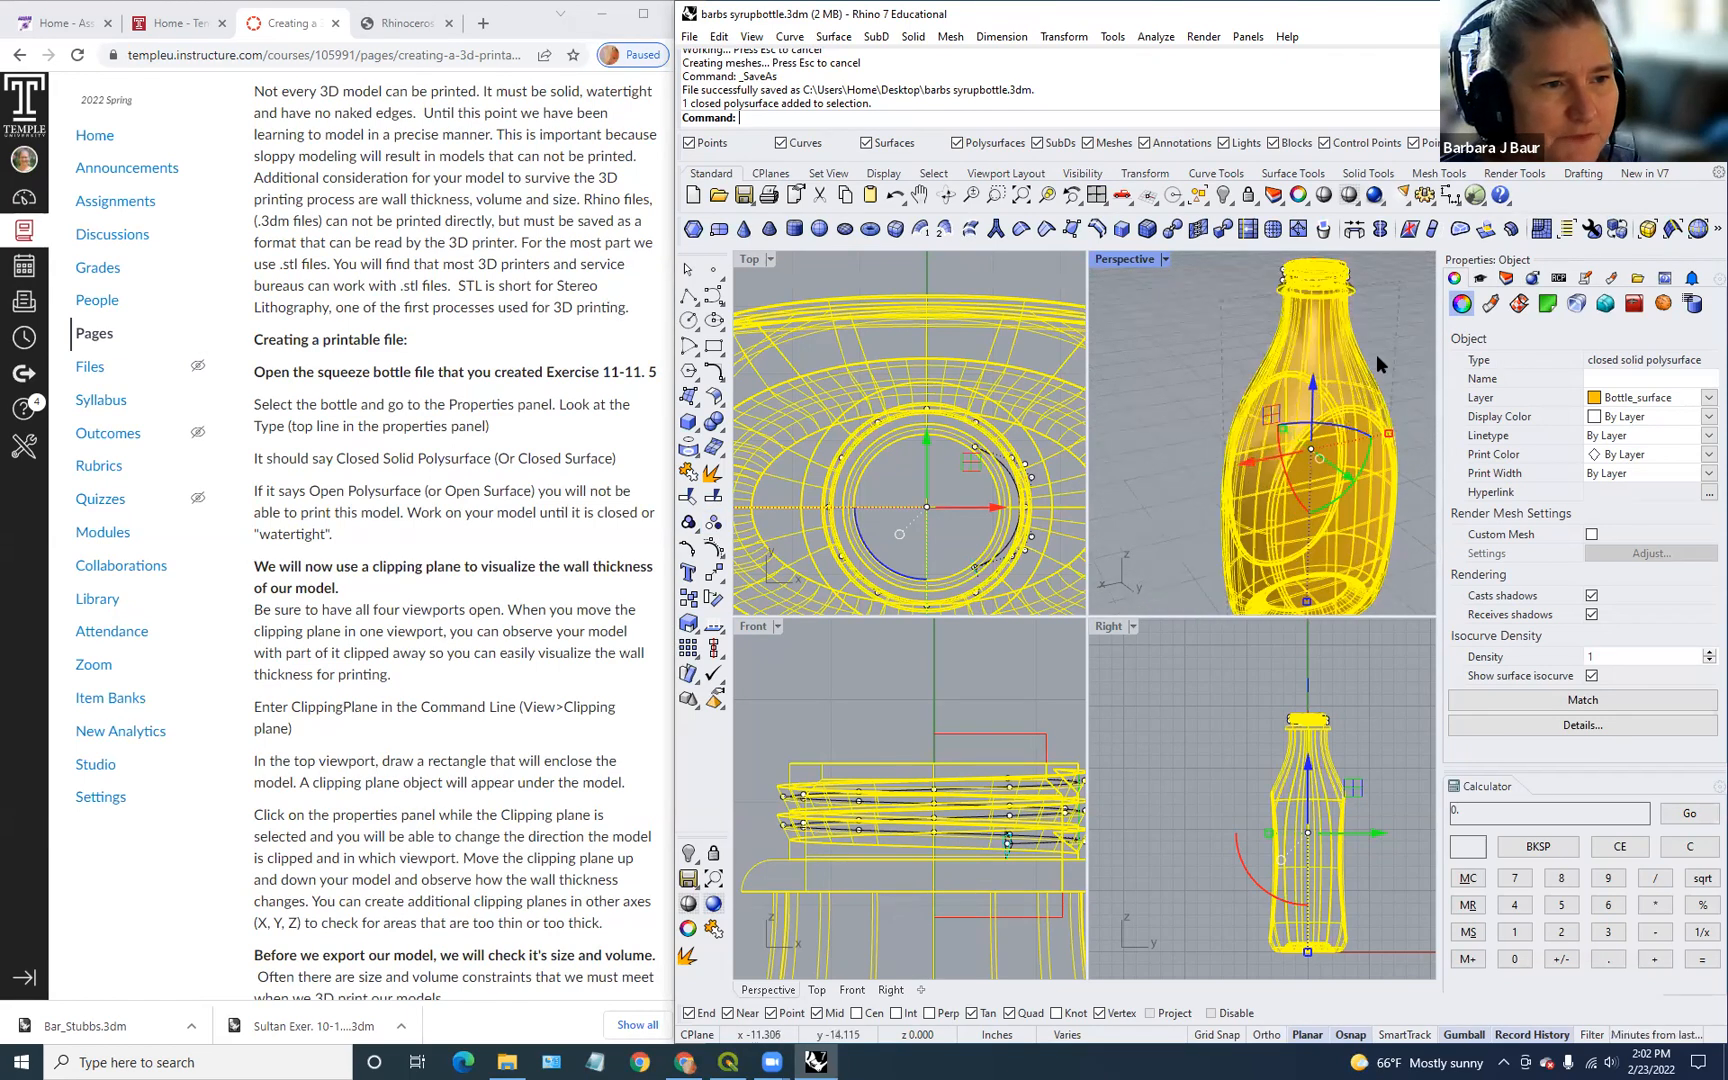
{"action": "left_click", "coordinate": [1407, 342]}
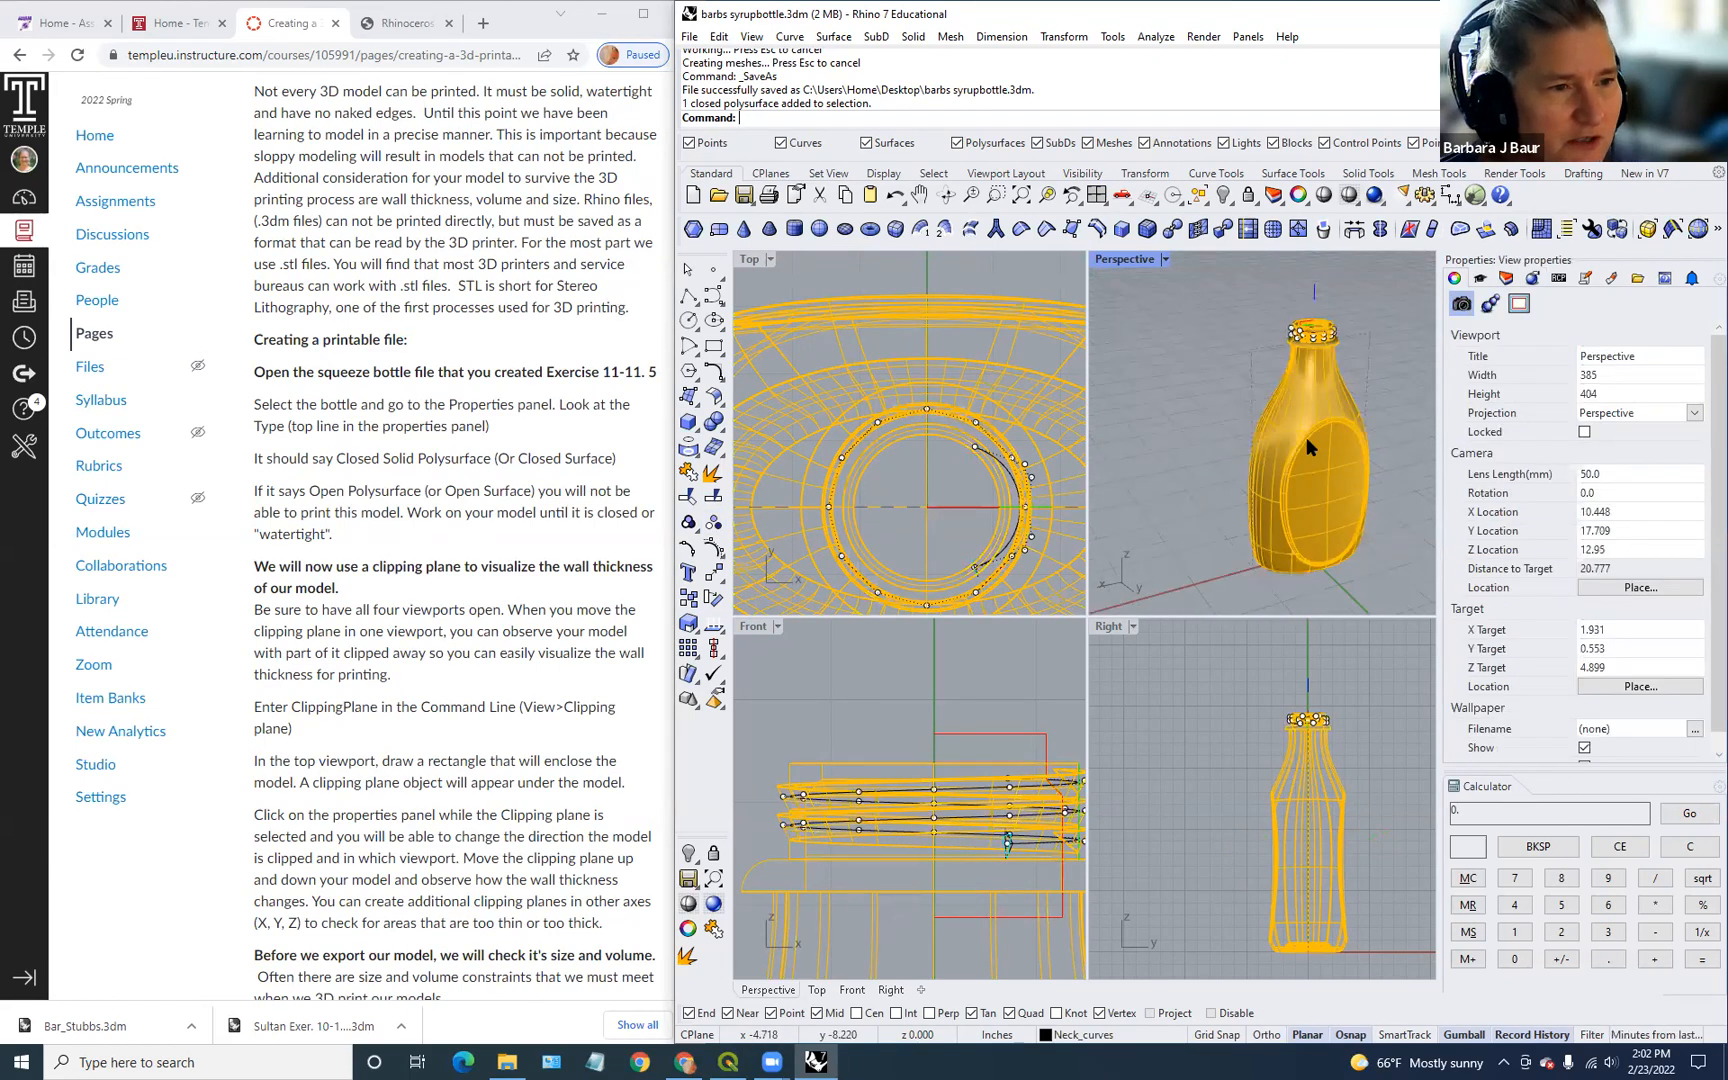
{"action": "right_click_drag", "start_coordinate": [1312, 474], "coordinate": [1297, 412]}
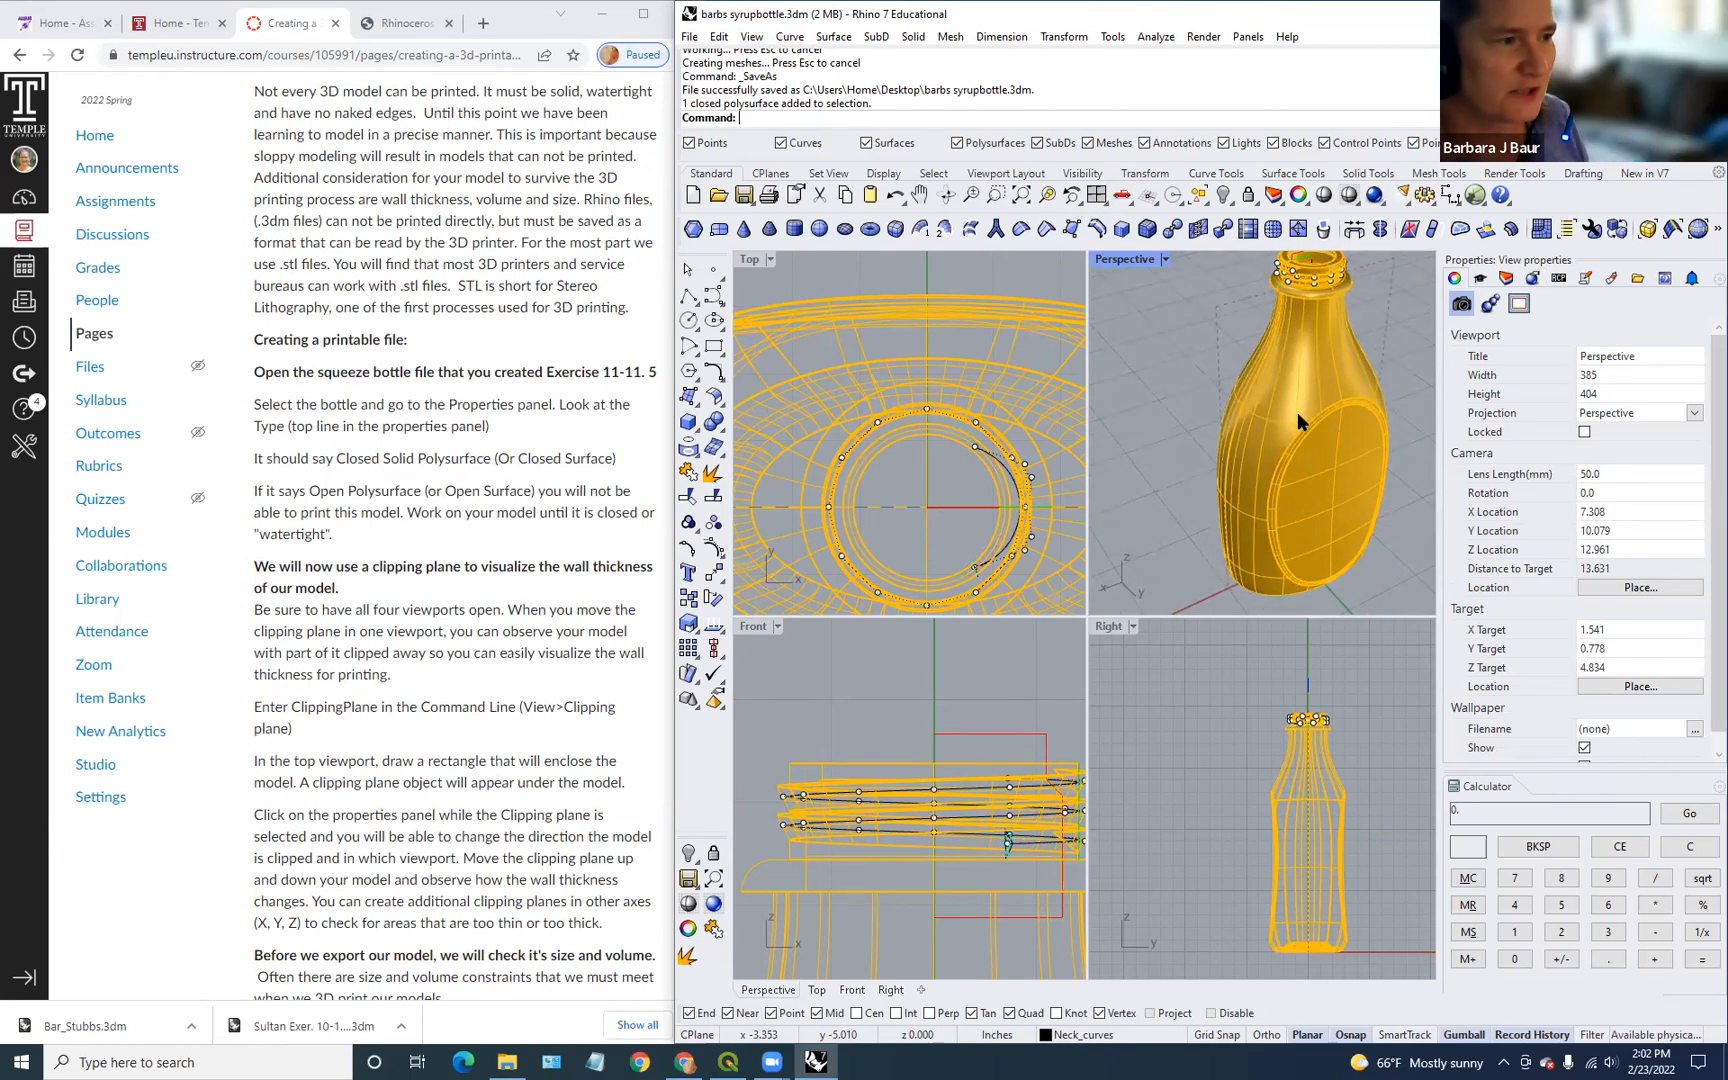
{"action": "left_click", "coordinate": [1297, 412]}
Step: Run ShowEdges and cycle All, Non-manifold and Naked edges, confirming 50 edges, none naked
{"action": "type", "text": "ShowEdges"}
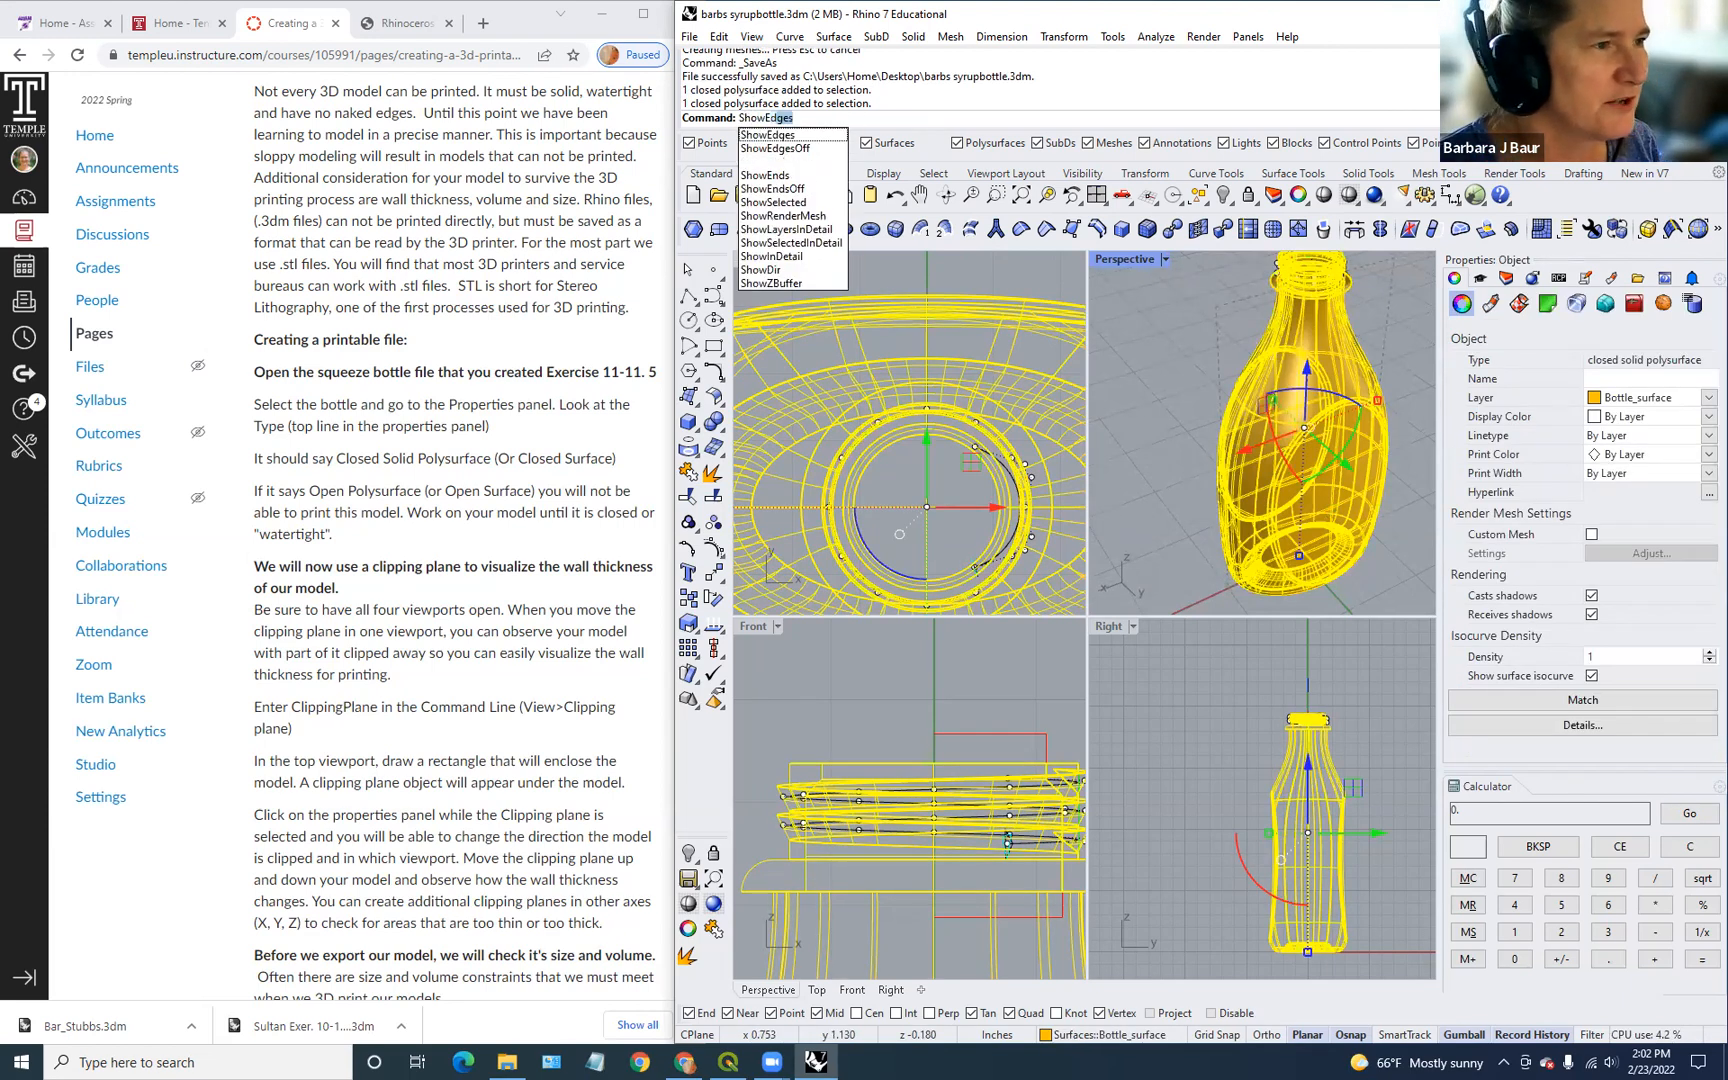
{"action": "key", "text": "Return"}
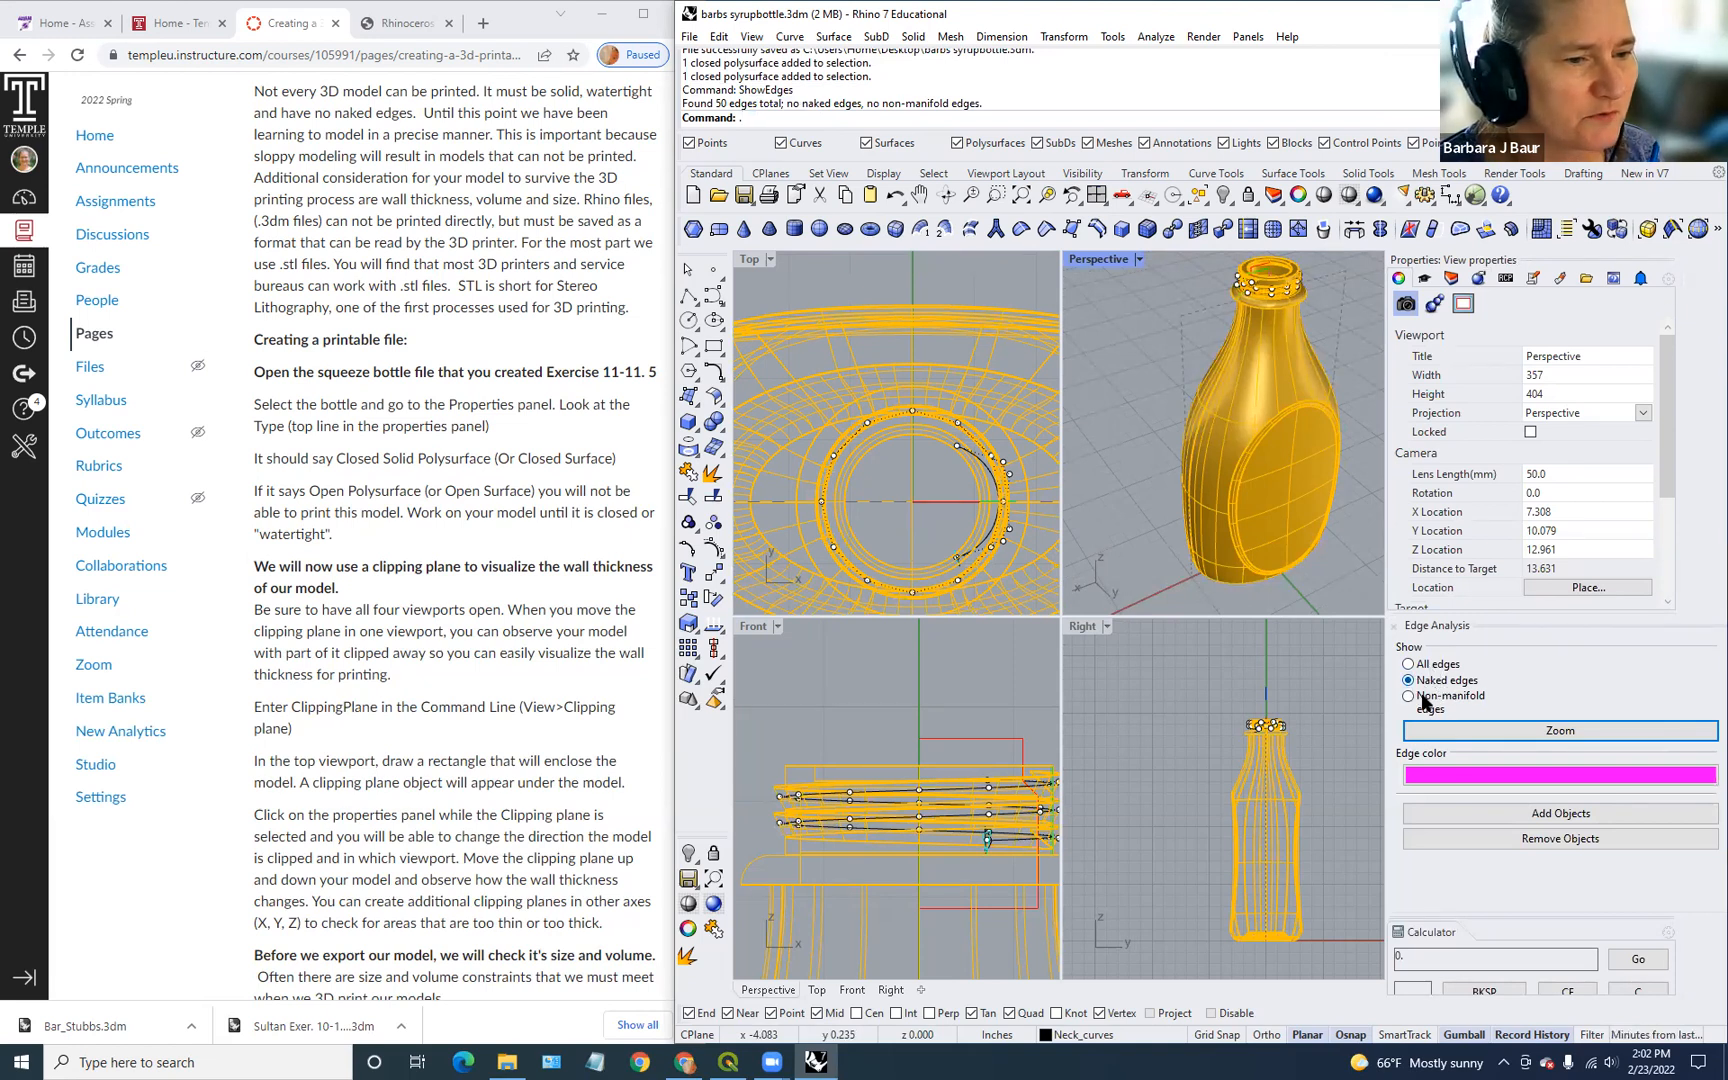
{"action": "left_click", "coordinate": [1408, 664]}
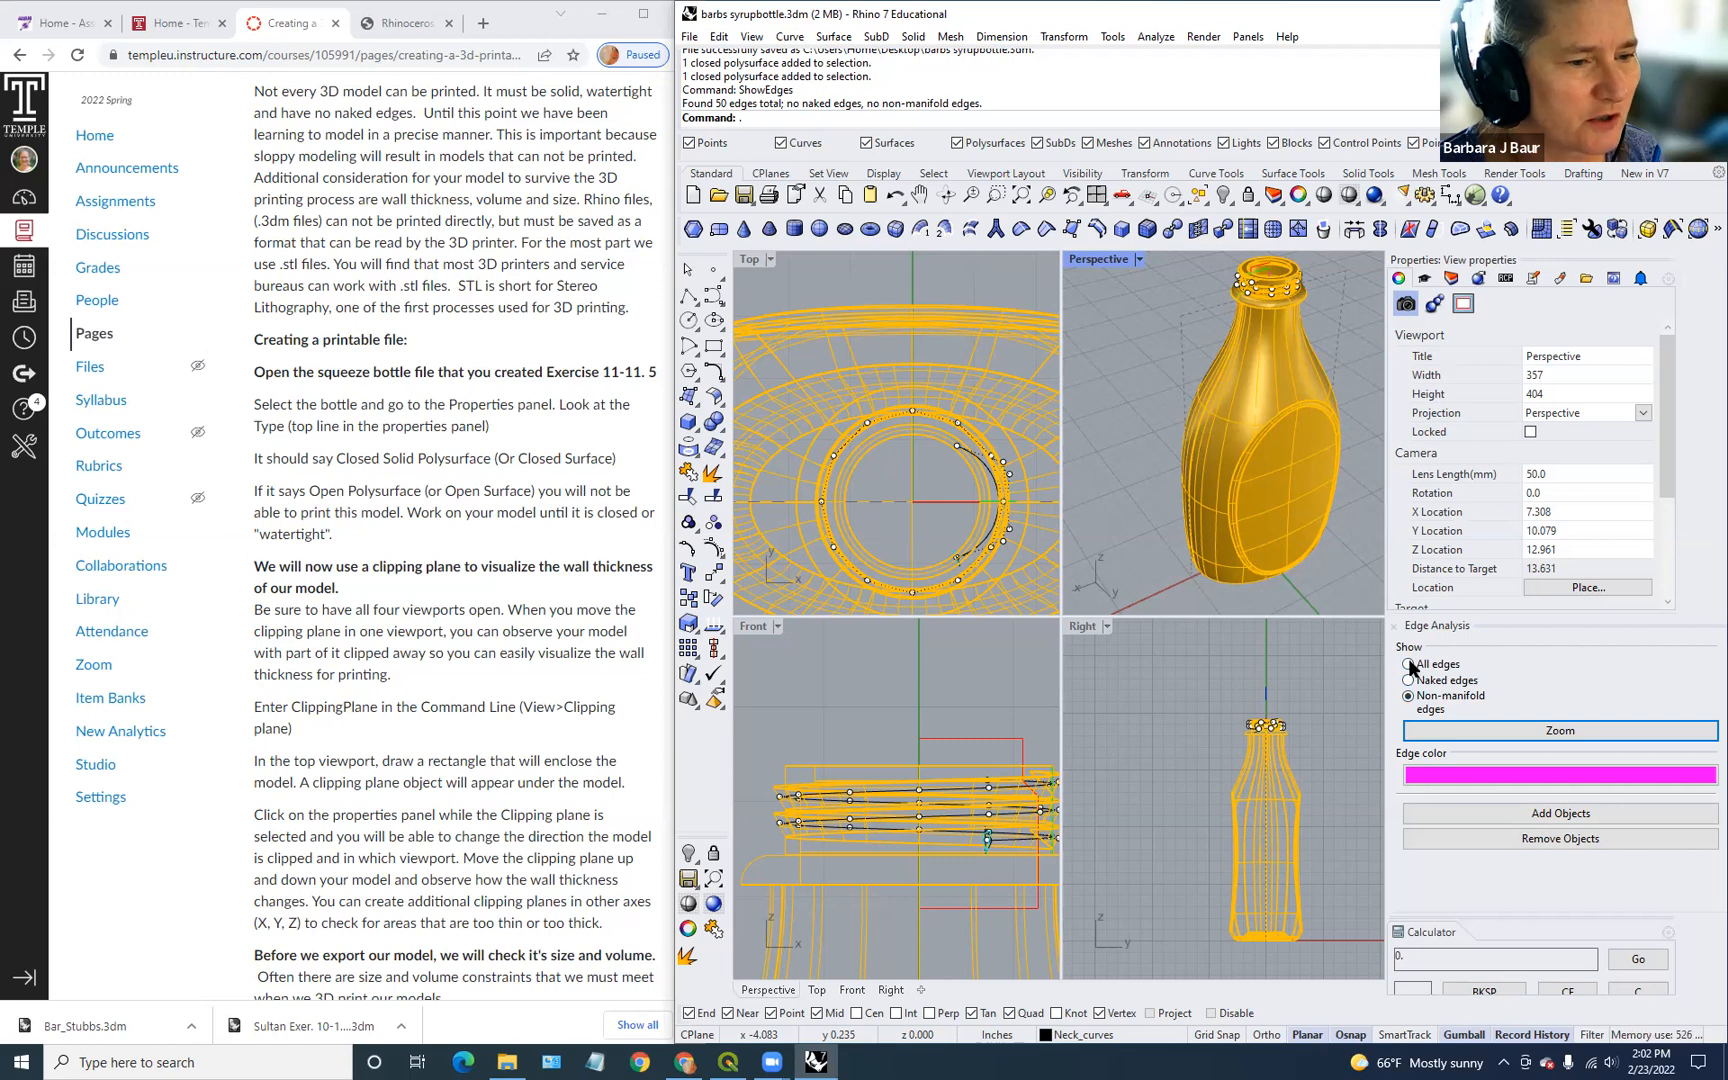
{"action": "left_click", "coordinate": [1408, 696]}
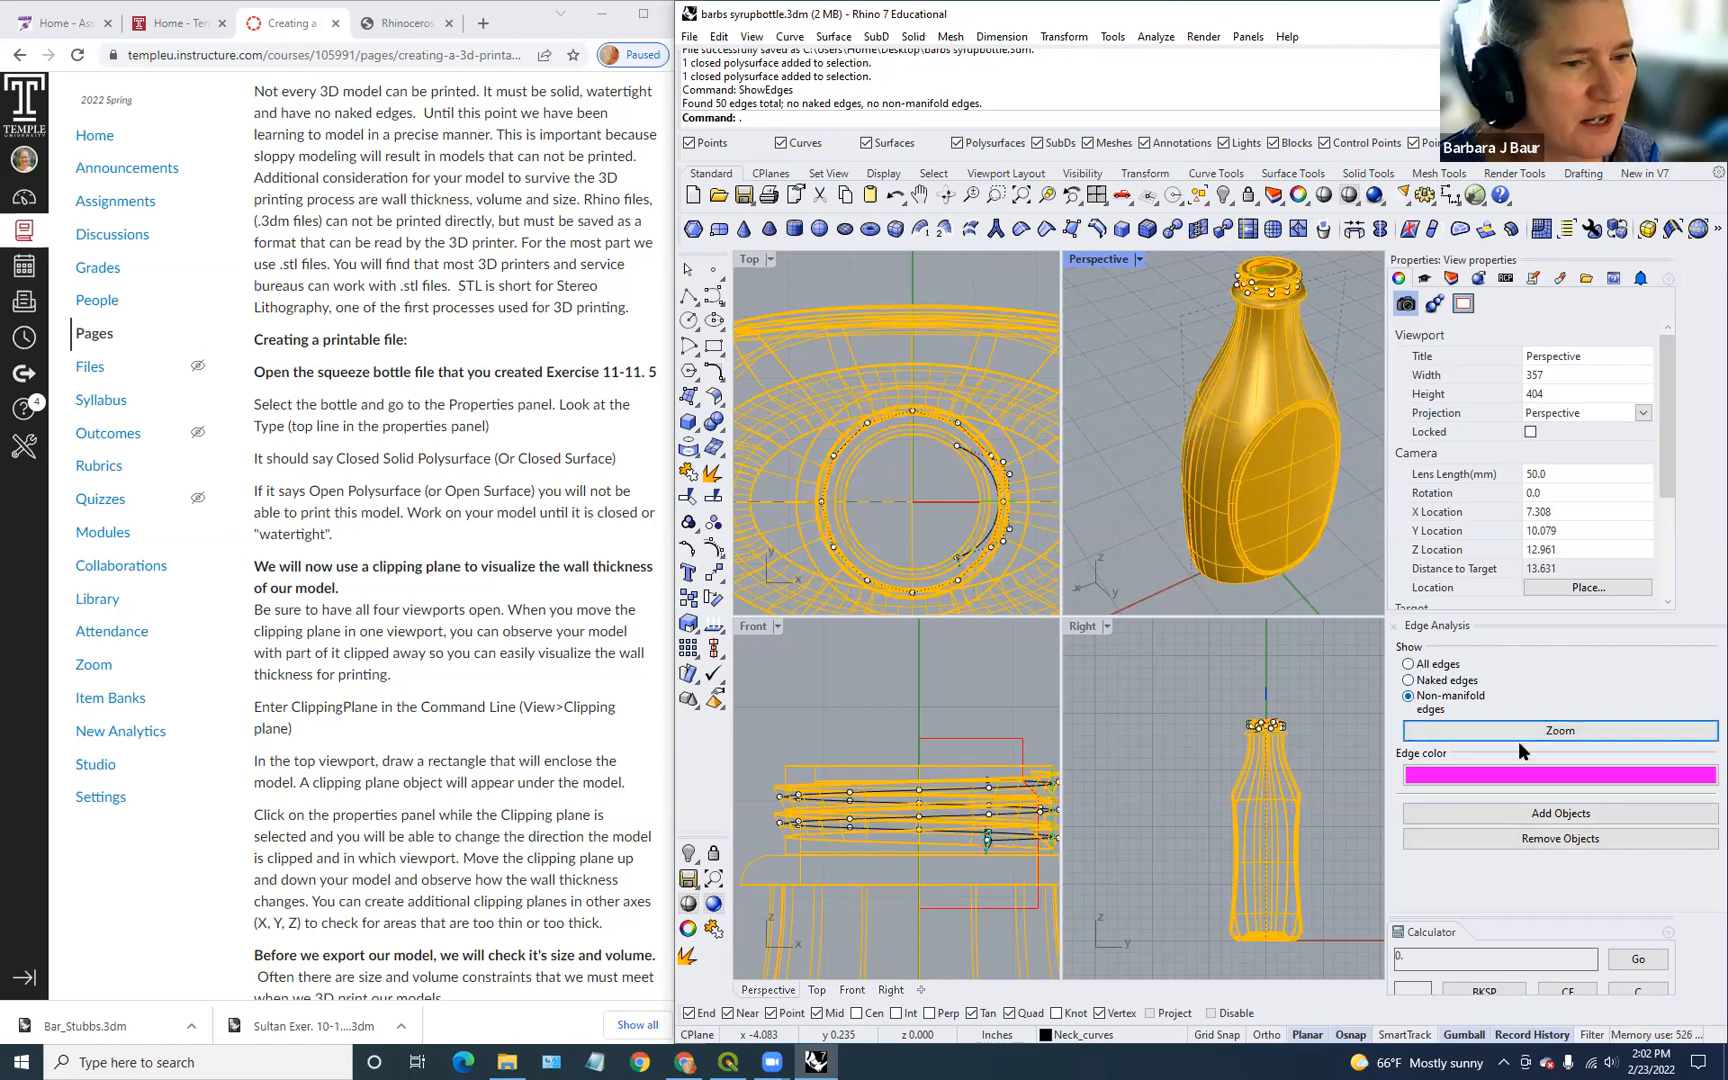
{"action": "left_click", "coordinate": [1409, 665]}
{"action": "right_click_drag", "start_coordinate": [1288, 428], "coordinate": [1084, 398]}
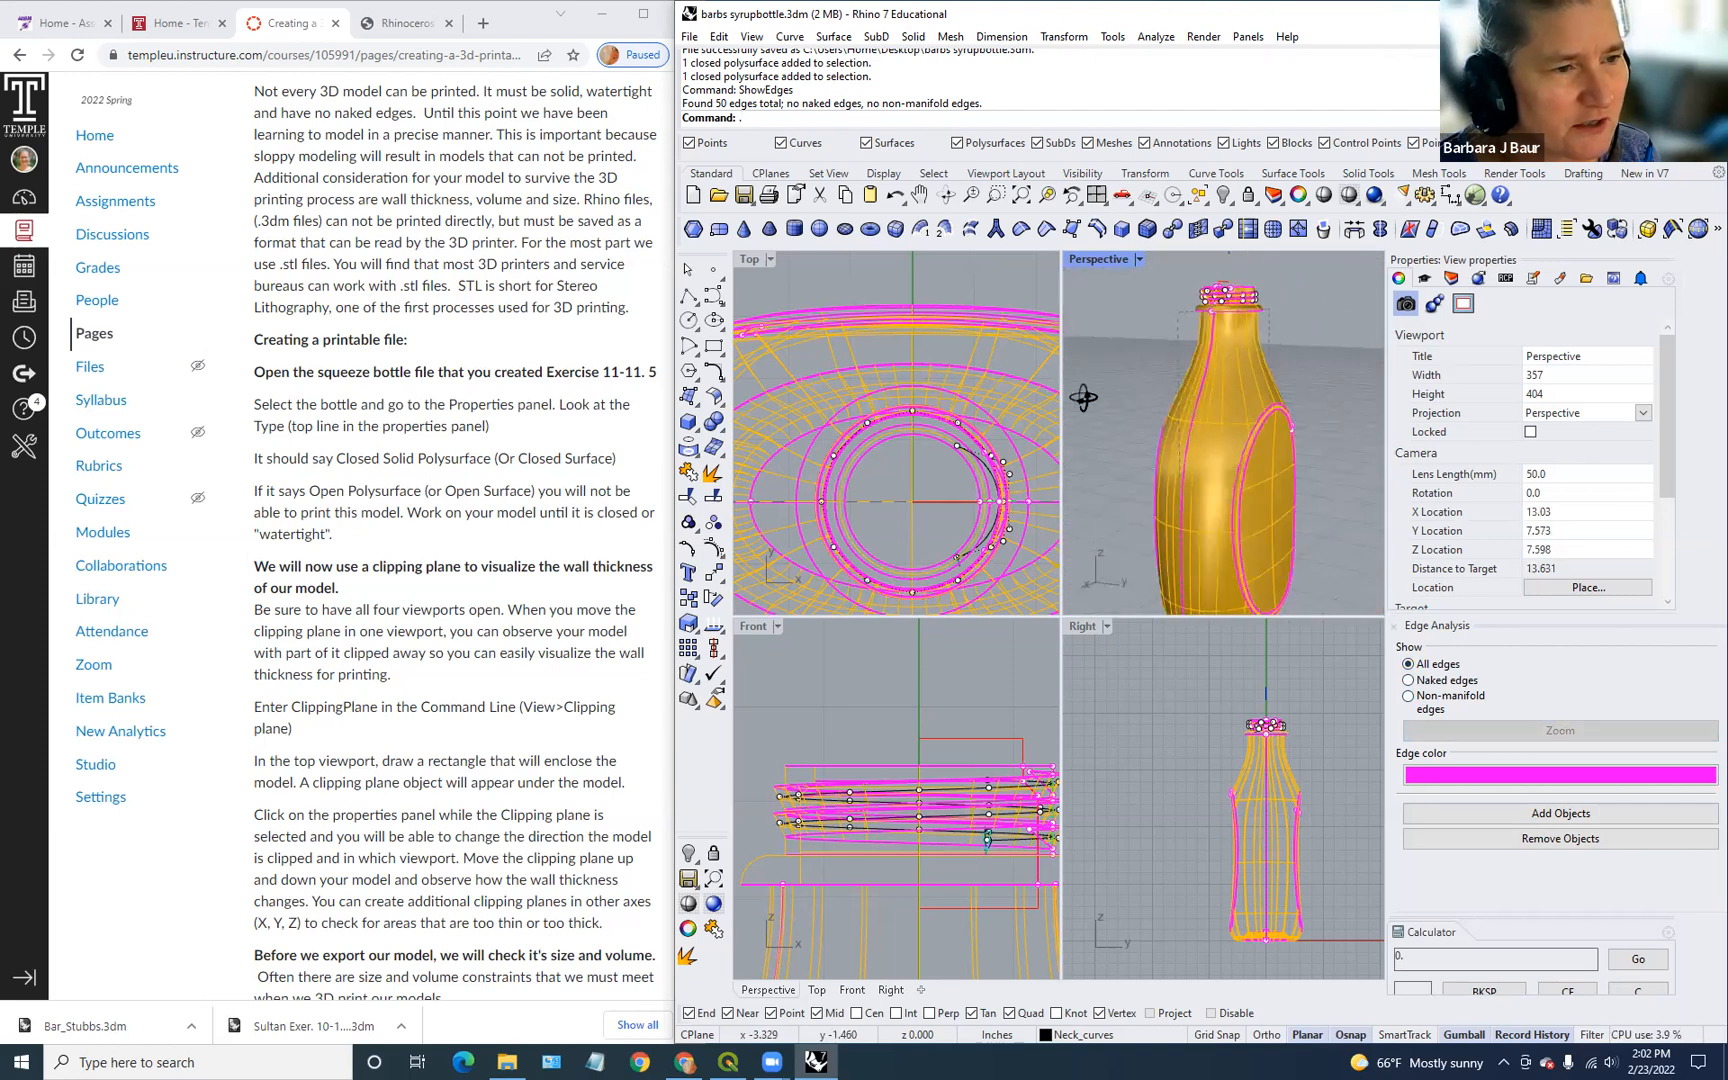
{"action": "left_click", "coordinate": [1409, 681]}
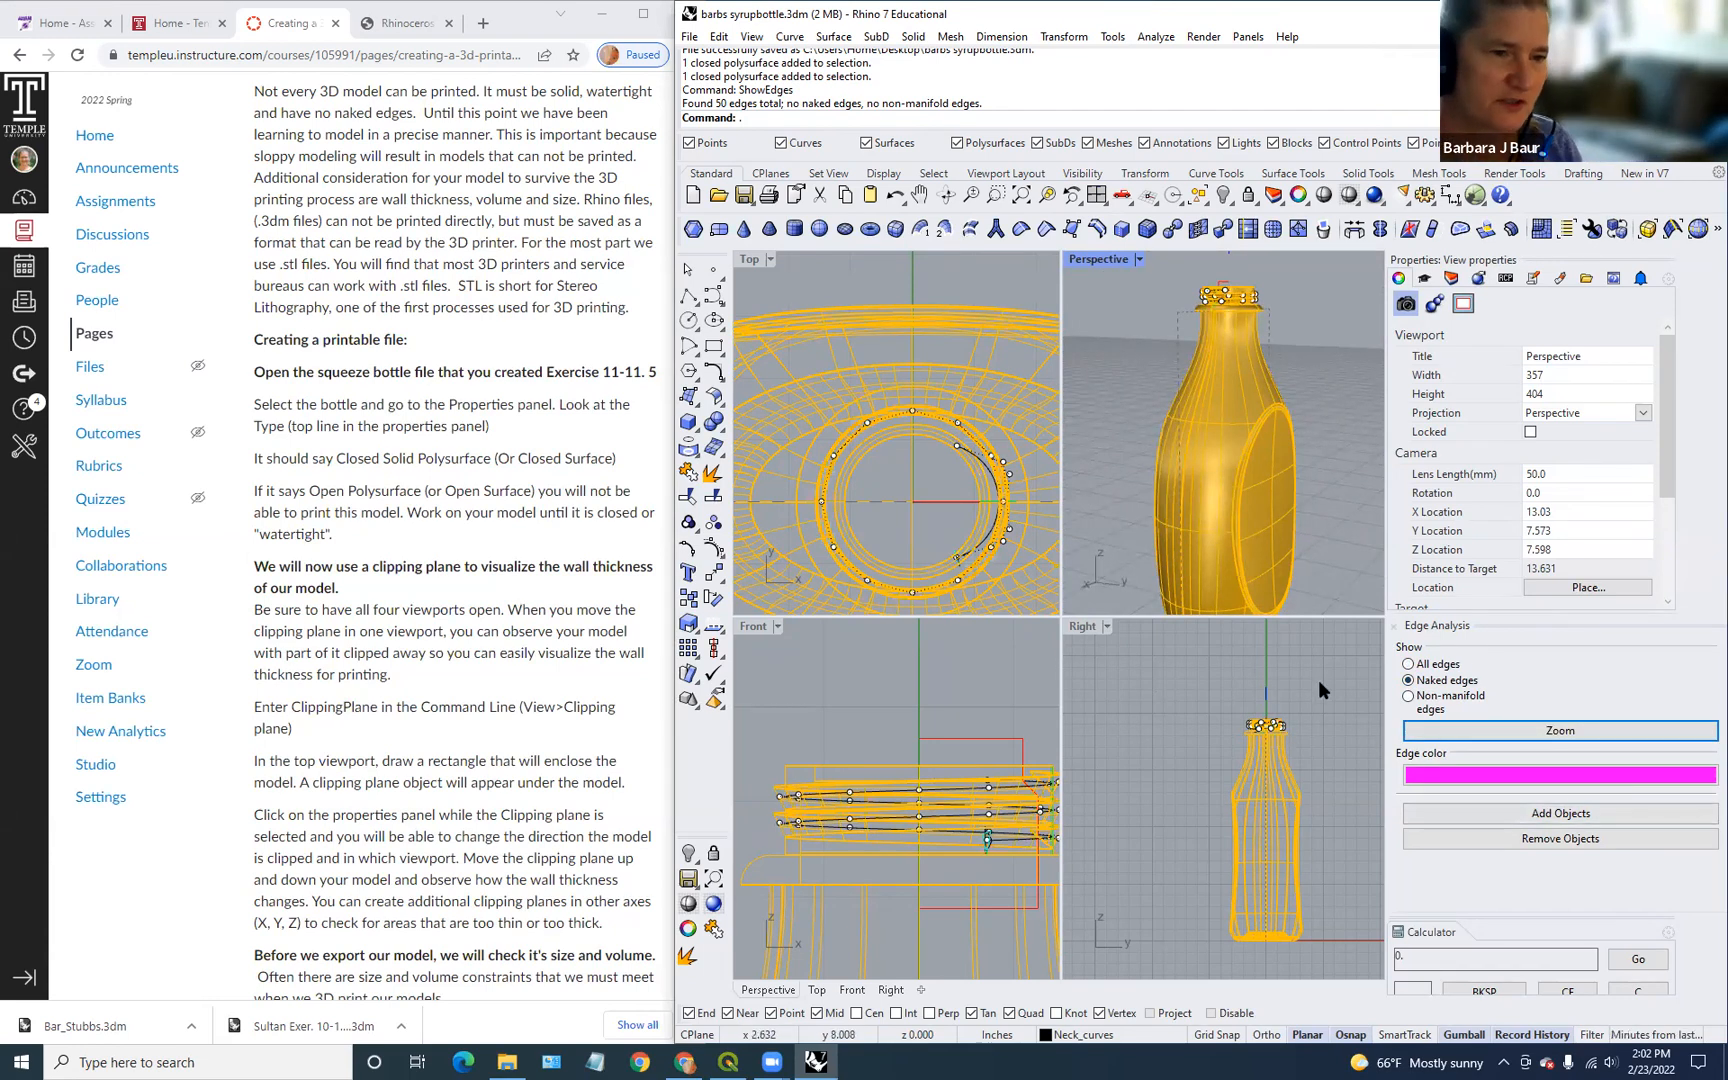
{"action": "scroll", "coordinate": [1318, 400], "scroll_direction": "down", "scroll_amount": 4}
{"action": "scroll", "coordinate": [1318, 400], "scroll_direction": "up", "scroll_amount": 4}
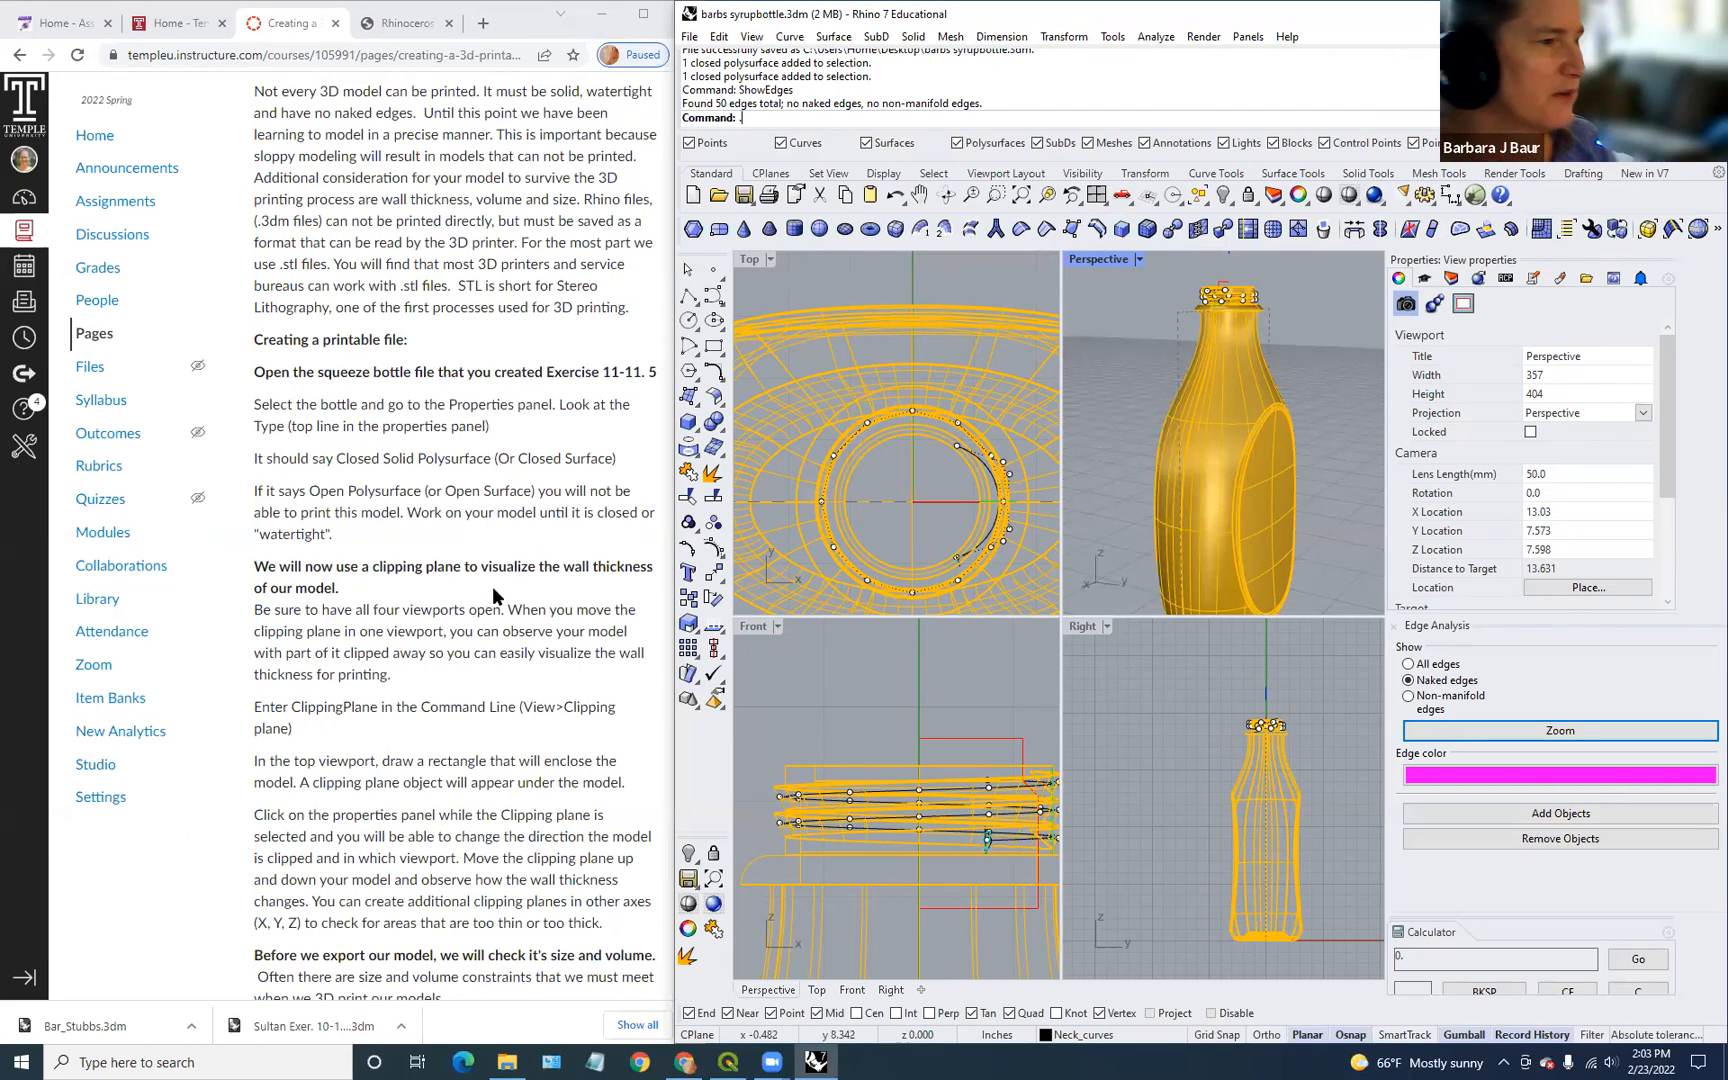
{"action": "scroll", "coordinate": [497, 596], "scroll_direction": "down", "scroll_amount": 5}
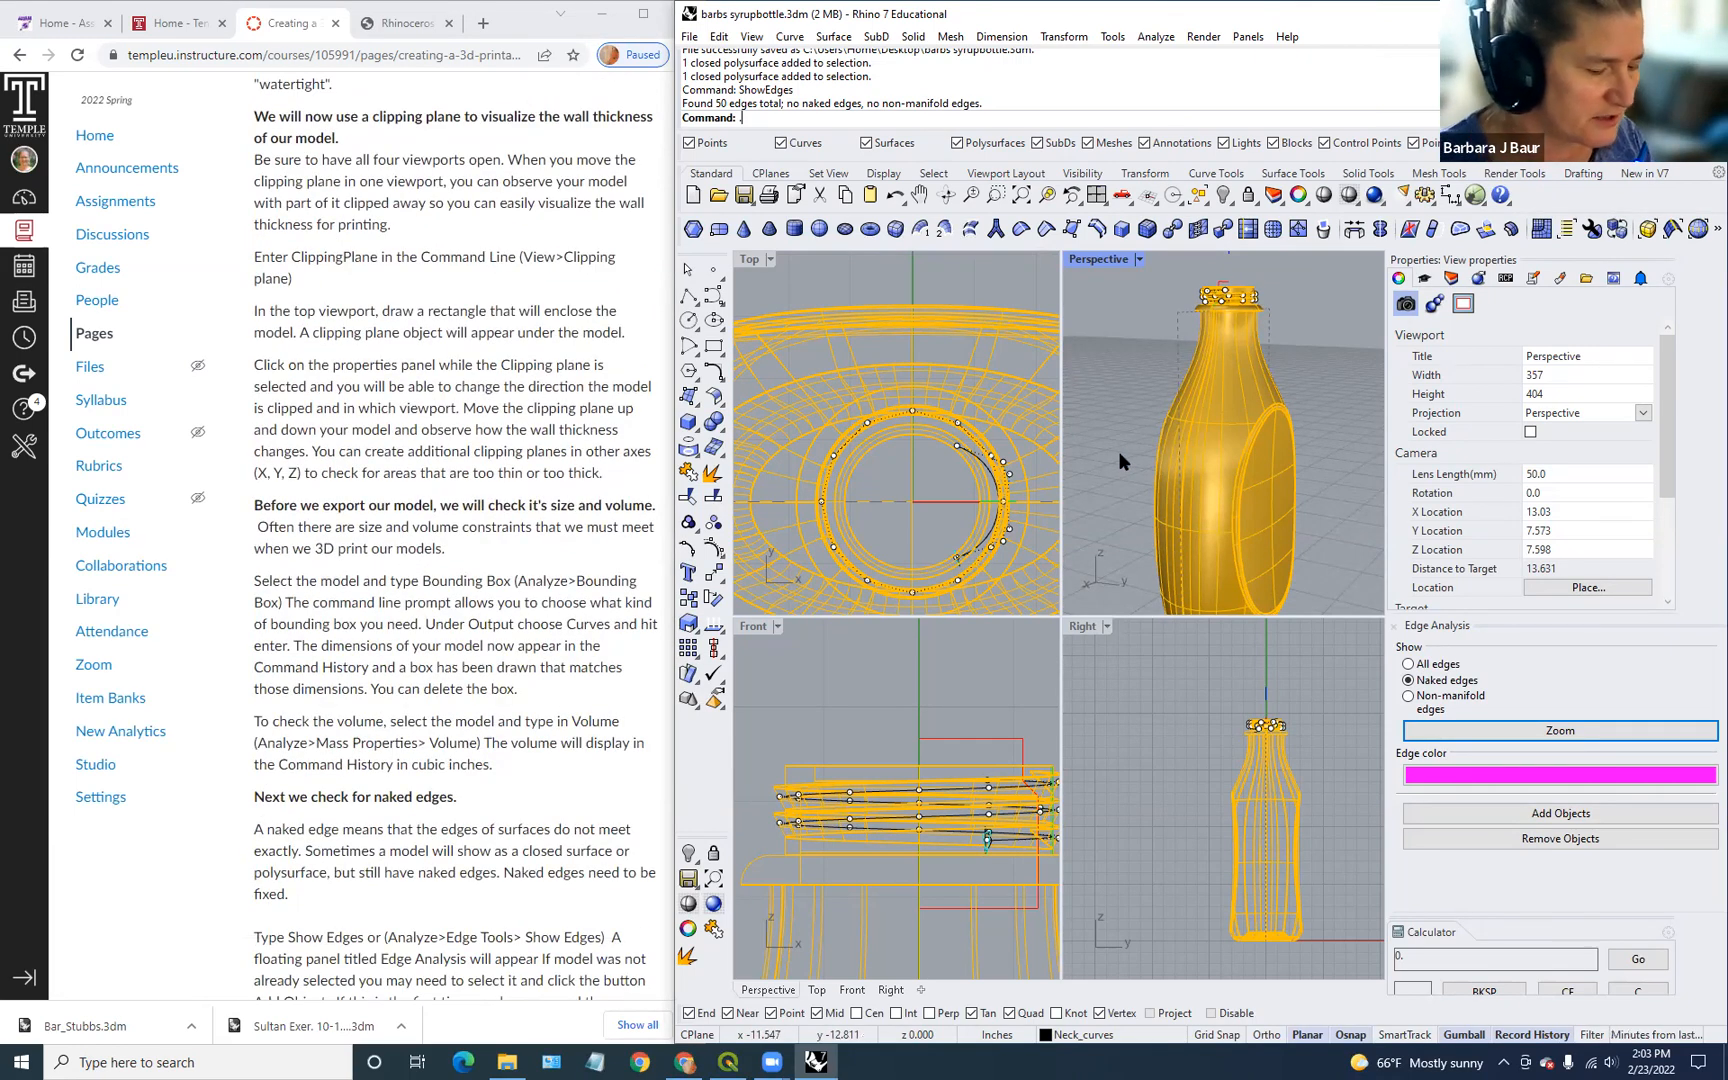
{"action": "type", "text": "clippe"}
{"action": "key", "text": "BackSpace"}
{"action": "key", "text": "BackSpace"}
{"action": "key", "text": "BackSpace"}
{"action": "key", "text": "BackSpace"}
{"action": "key", "text": "BackSpace"}
{"action": "key", "text": "BackSpace"}
{"action": "type", "text": "Clip"}
{"action": "key", "text": "Return"}
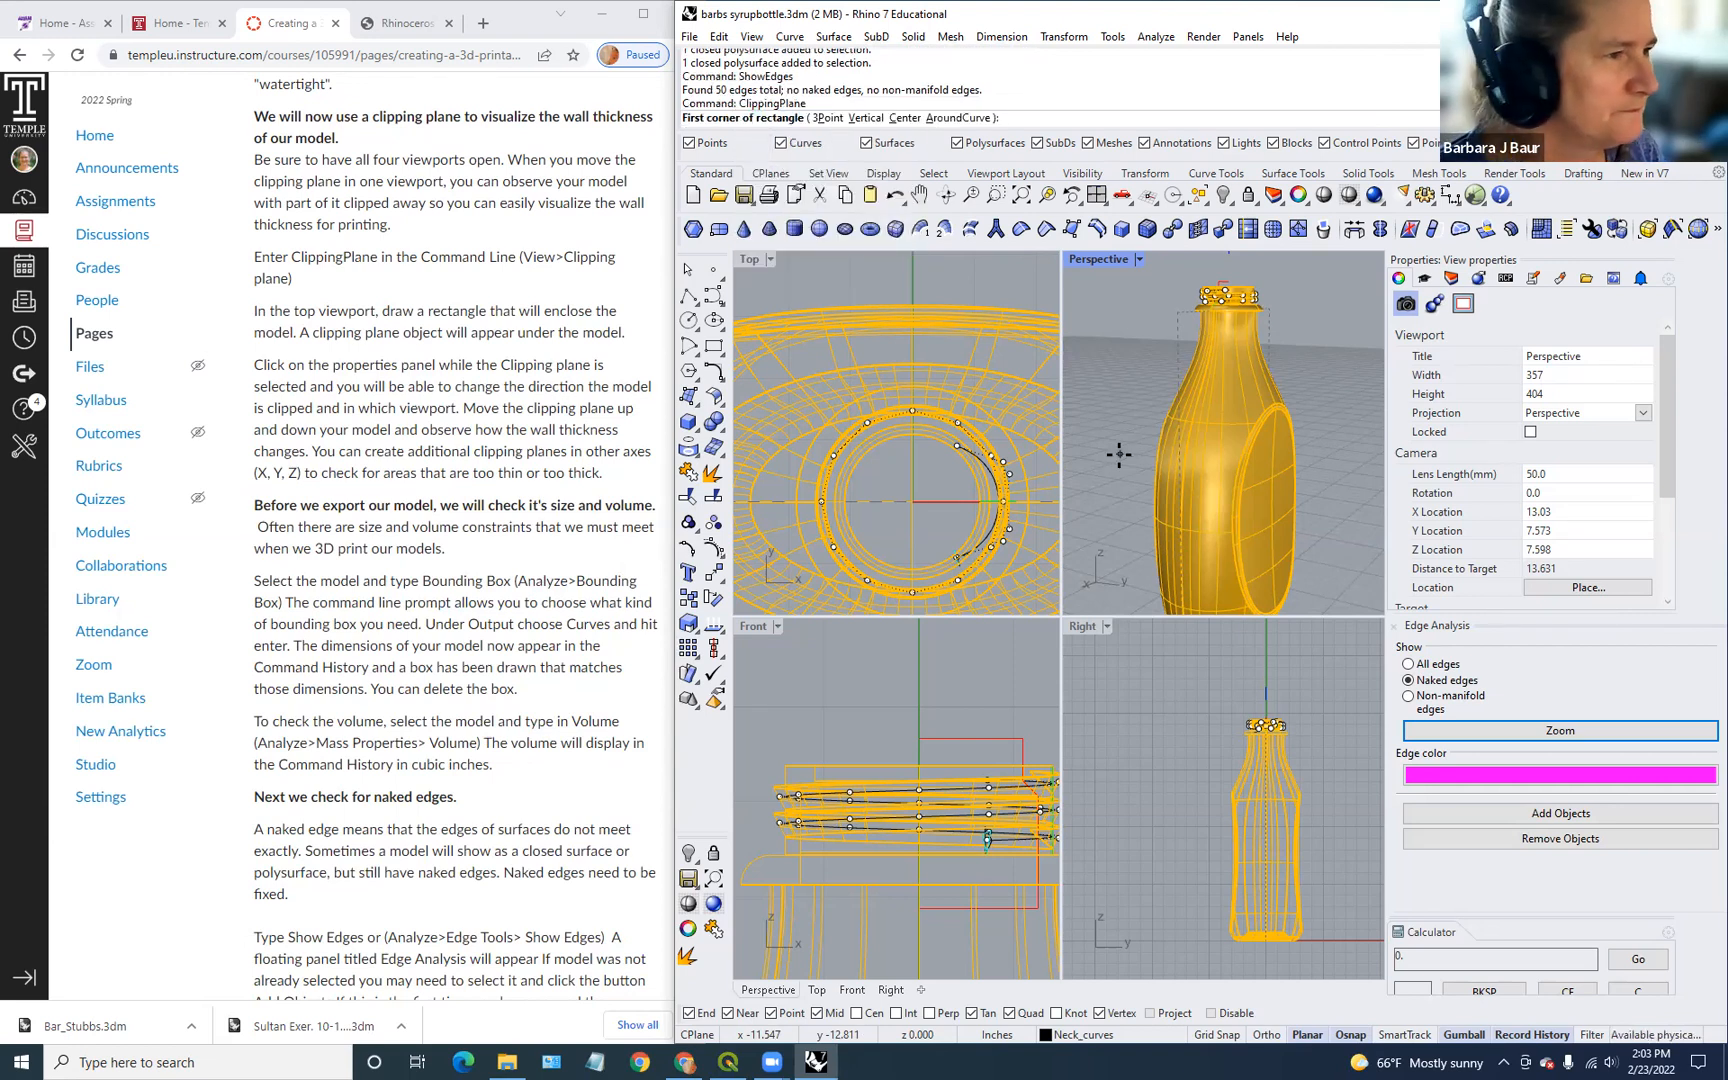
{"action": "scroll", "coordinate": [850, 485], "scroll_direction": "down", "scroll_amount": 5}
{"action": "right_click_drag", "start_coordinate": [902, 526], "coordinate": [951, 492]}
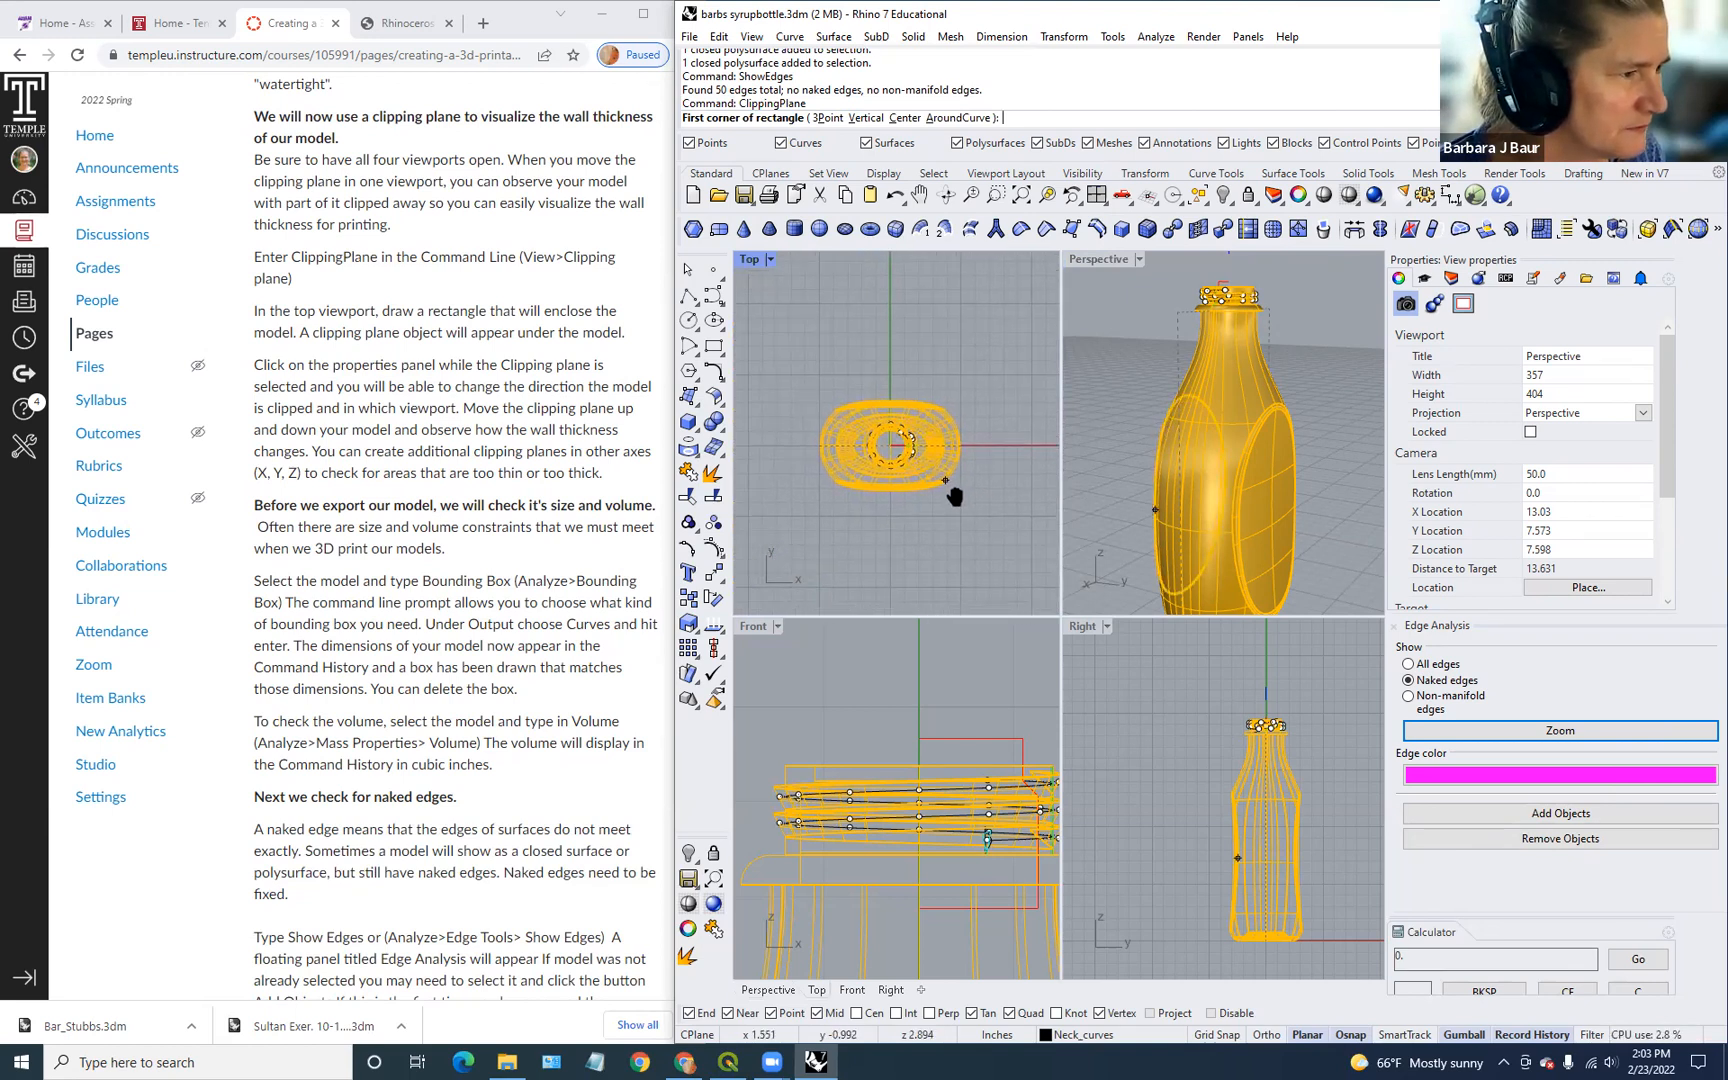
{"action": "left_click", "coordinate": [791, 393]}
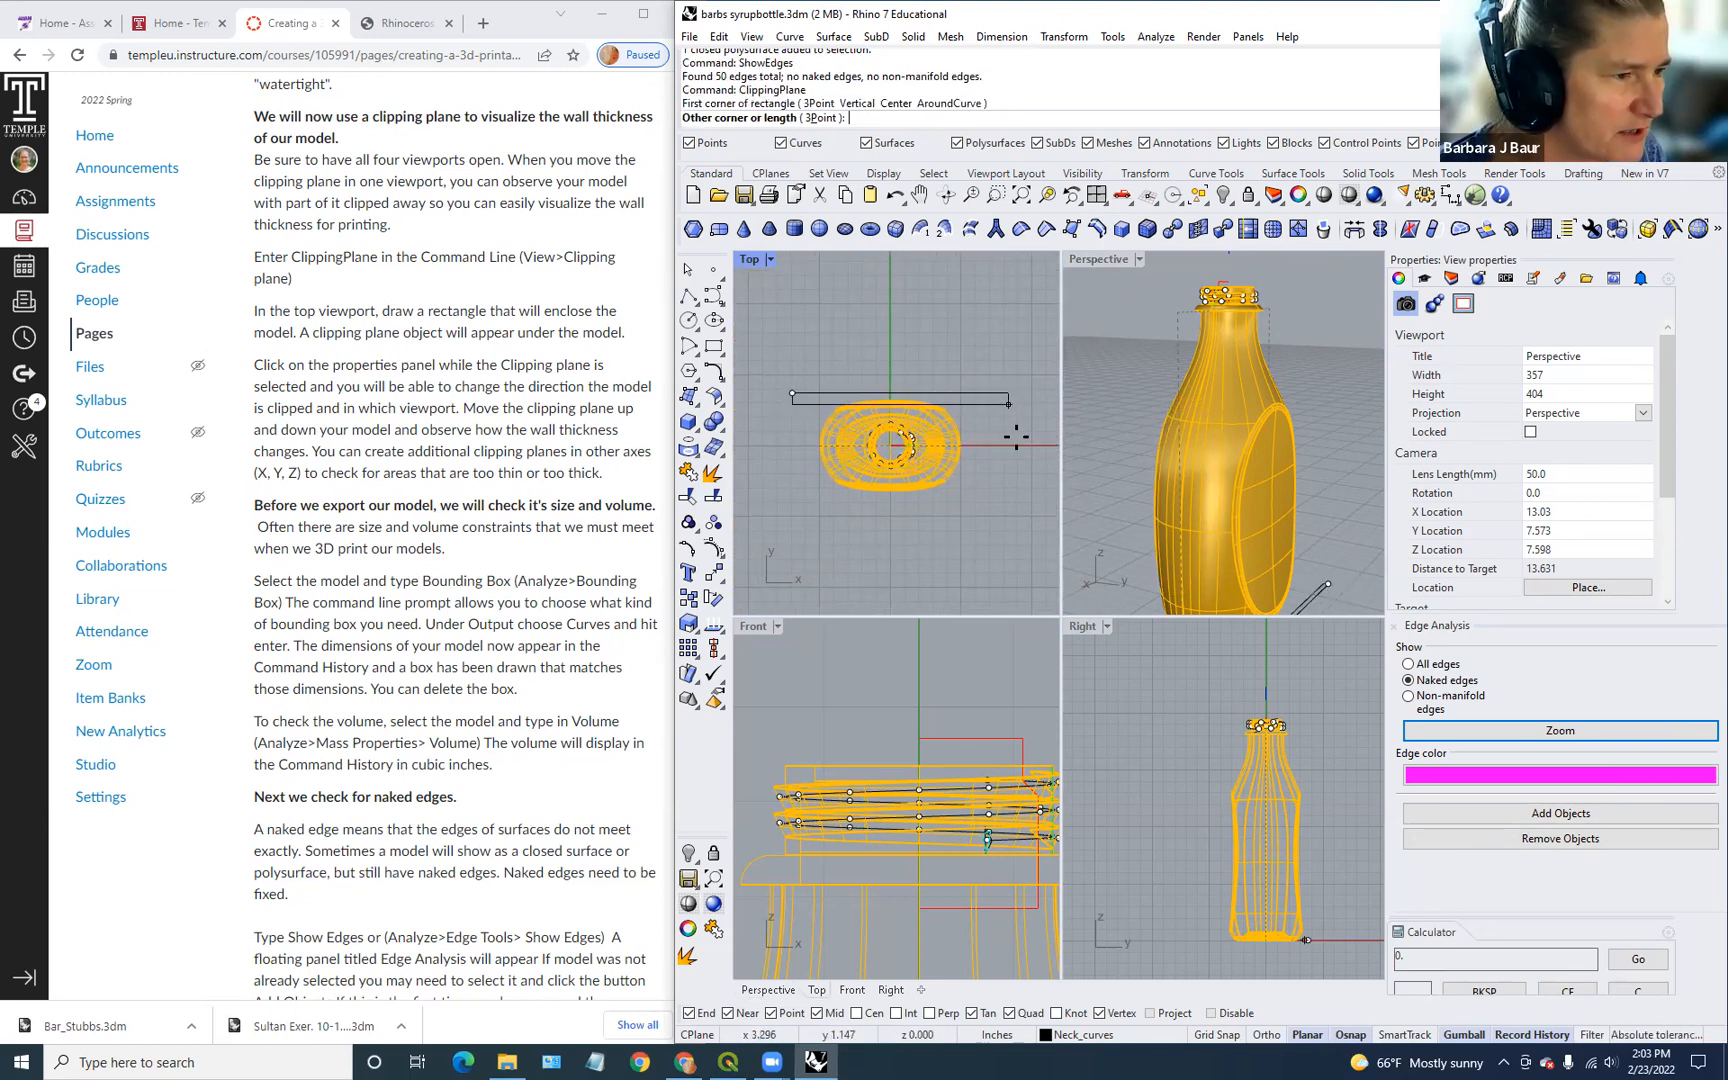
{"action": "left_click", "coordinate": [992, 522]}
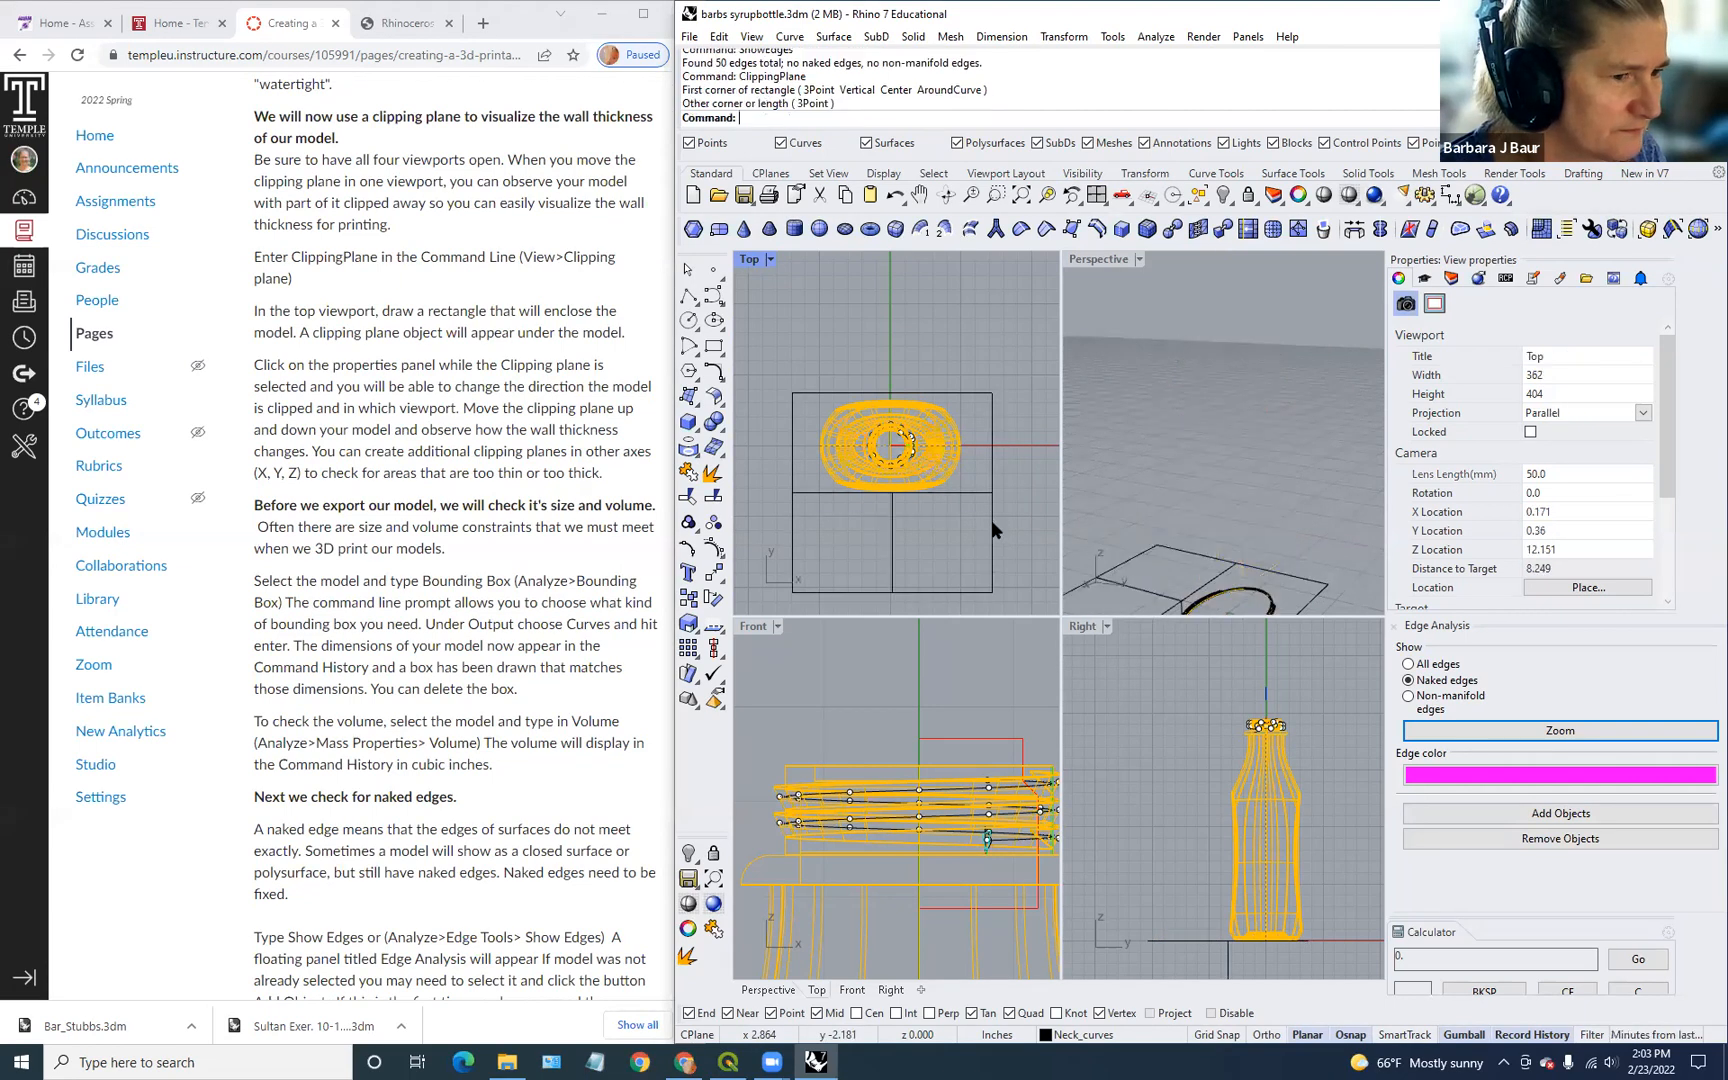
{"action": "scroll", "coordinate": [1245, 500], "scroll_direction": "down", "scroll_amount": 2}
{"action": "right_click_drag", "start_coordinate": [1247, 495], "coordinate": [1281, 594]}
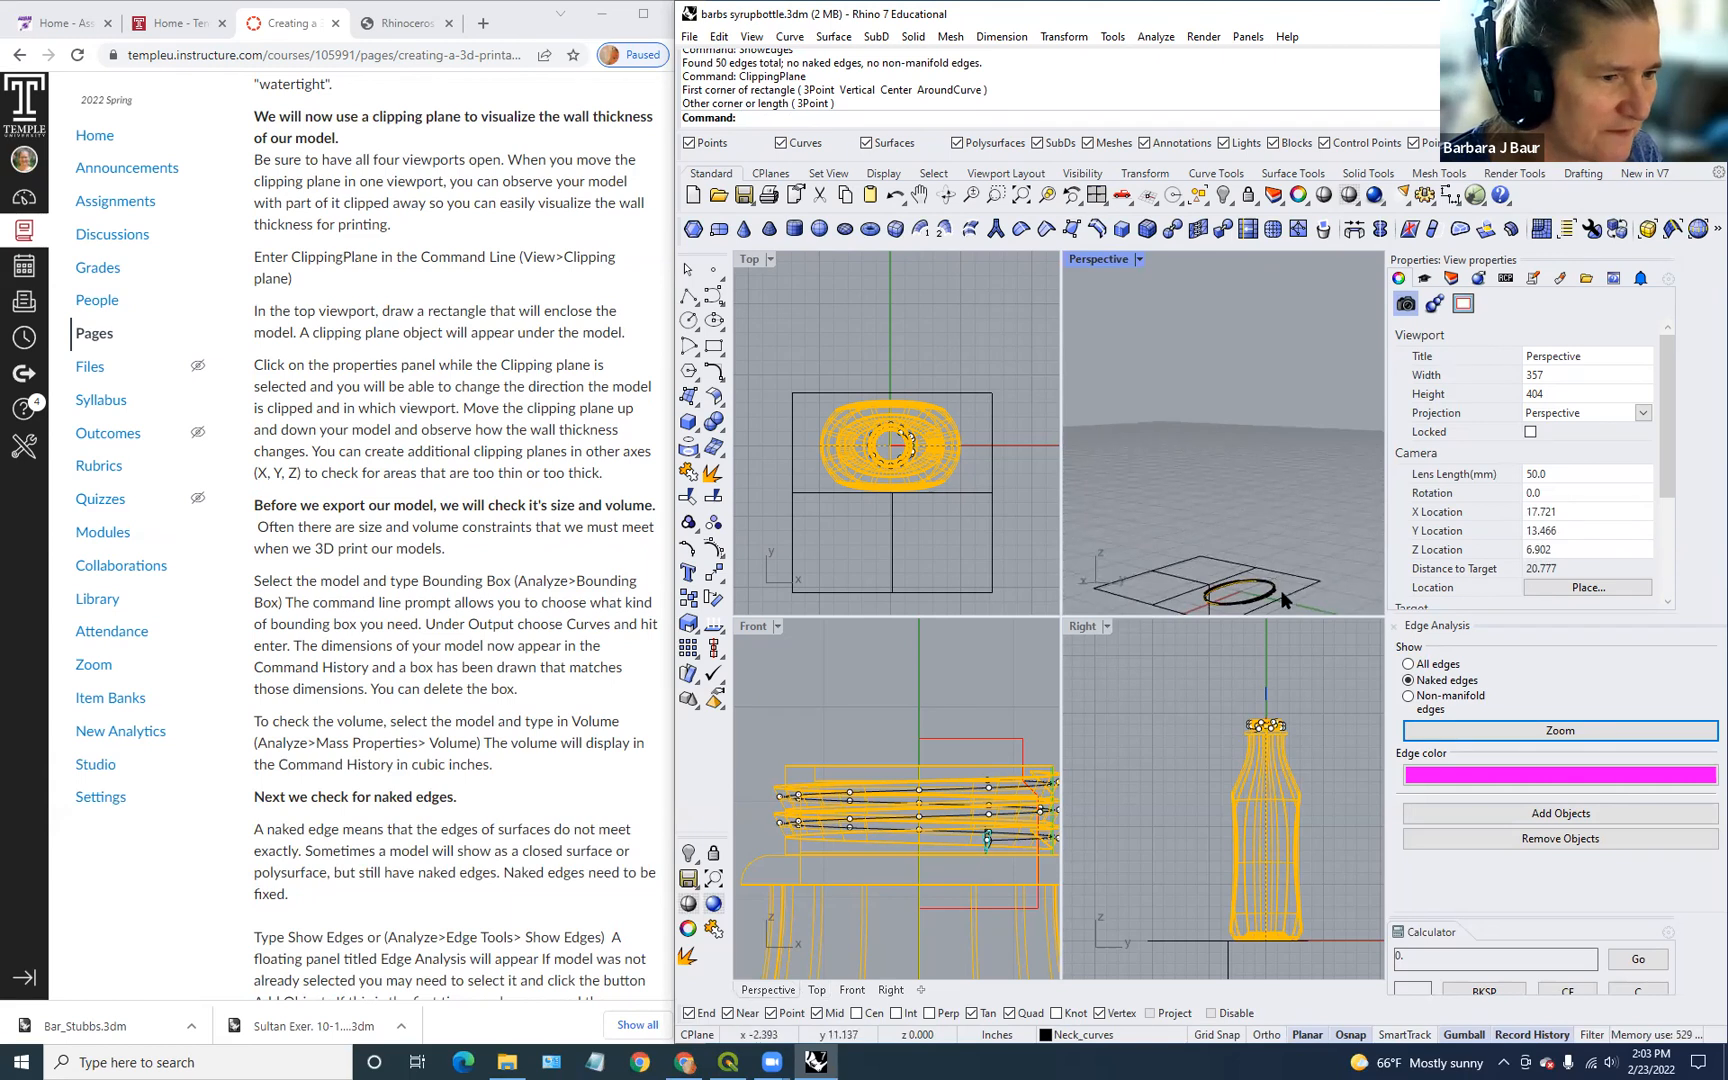
{"action": "scroll", "coordinate": [900, 720], "scroll_direction": "down", "scroll_amount": 6}
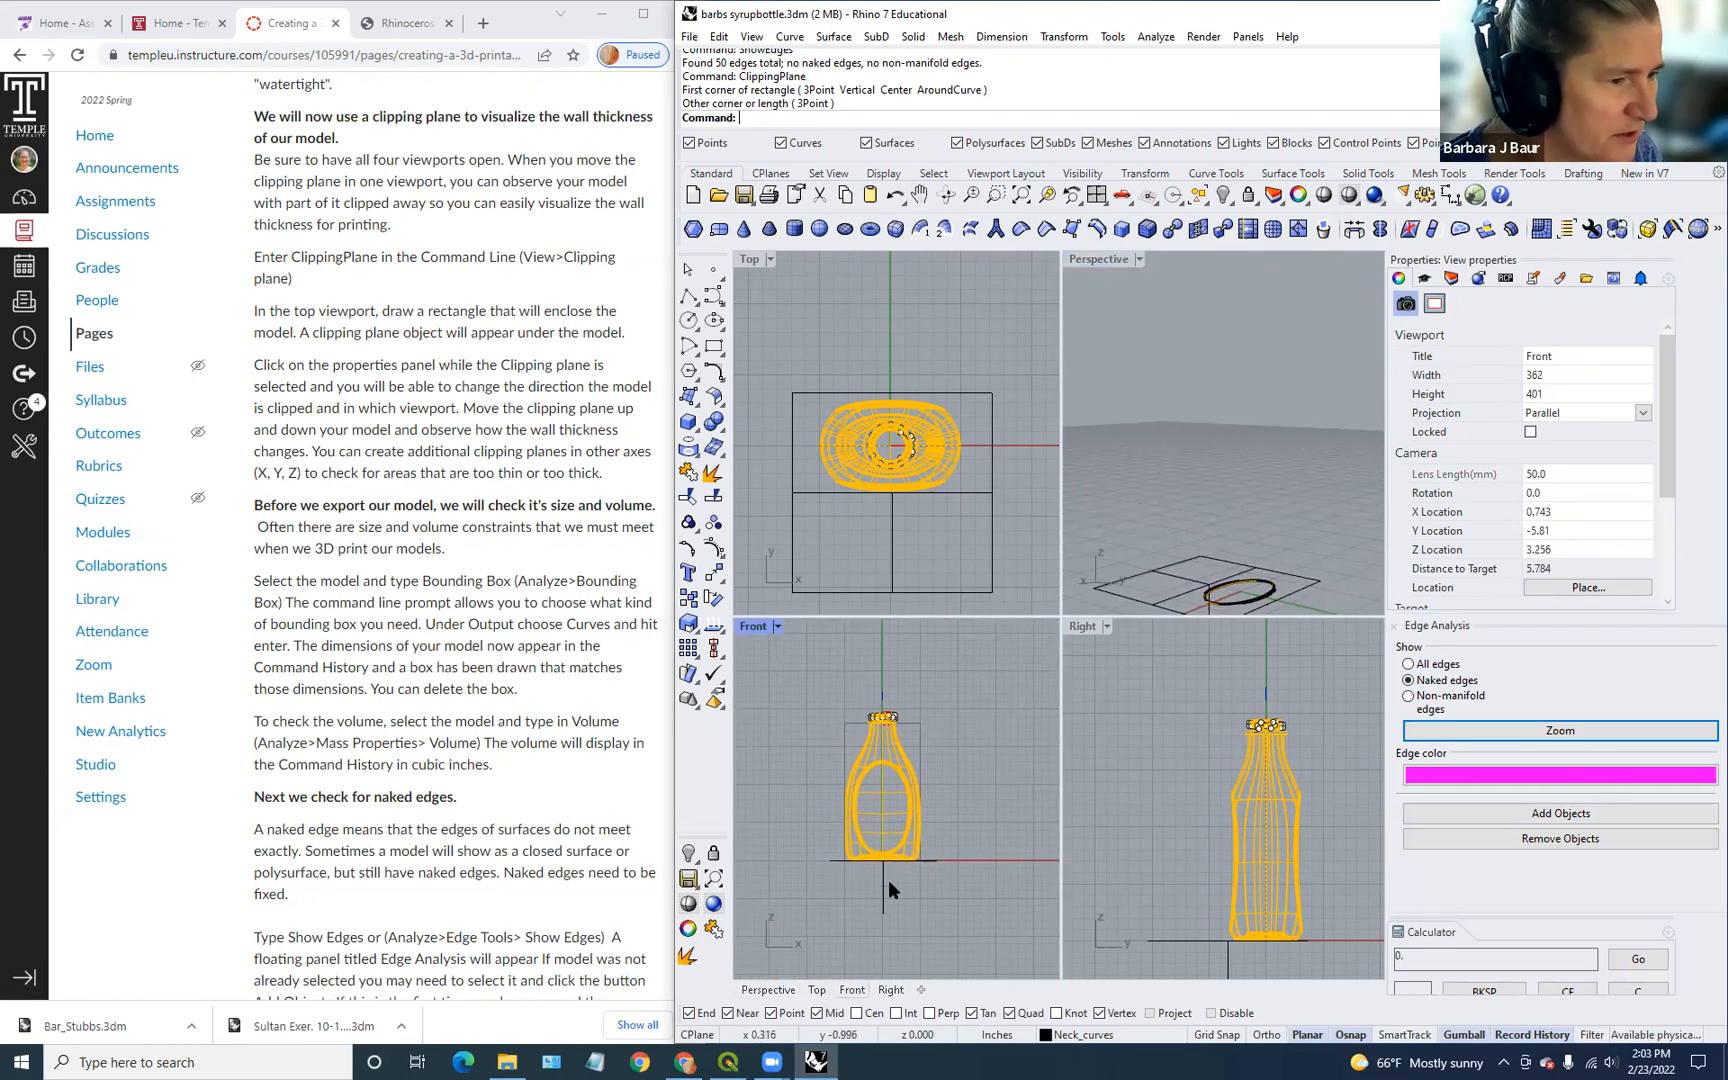
{"action": "left_click", "coordinate": [888, 892]}
{"action": "left_click_drag", "start_coordinate": [888, 892], "coordinate": [869, 742]}
{"action": "right_click_drag", "start_coordinate": [1147, 531], "coordinate": [1184, 548]}
{"action": "scroll", "coordinate": [1236, 380], "scroll_direction": "up", "scroll_amount": 6}
{"action": "right_click_drag", "start_coordinate": [1211, 357], "coordinate": [1245, 712]}
{"action": "right_click_drag", "start_coordinate": [1203, 592], "coordinate": [1153, 589]}
{"action": "left_click_drag", "start_coordinate": [878, 748], "coordinate": [868, 665]}
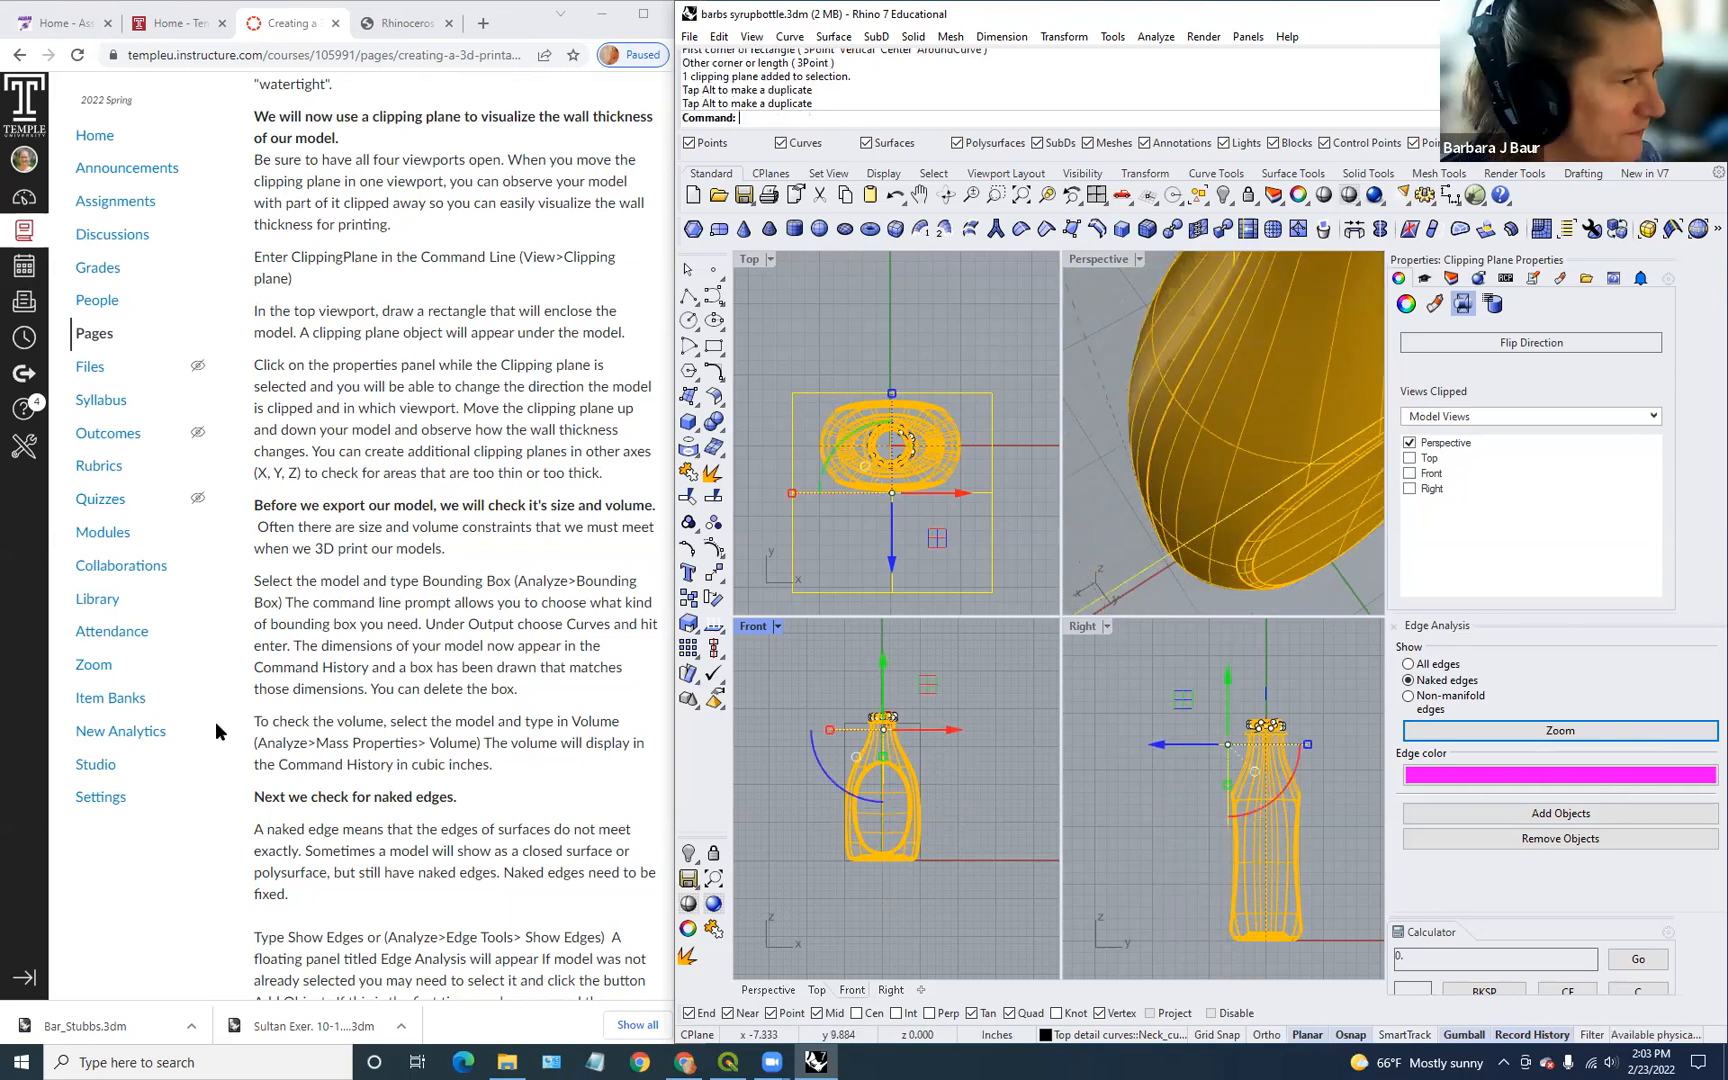
{"action": "left_click", "coordinate": [1100, 505]}
{"action": "left_click", "coordinate": [971, 586]}
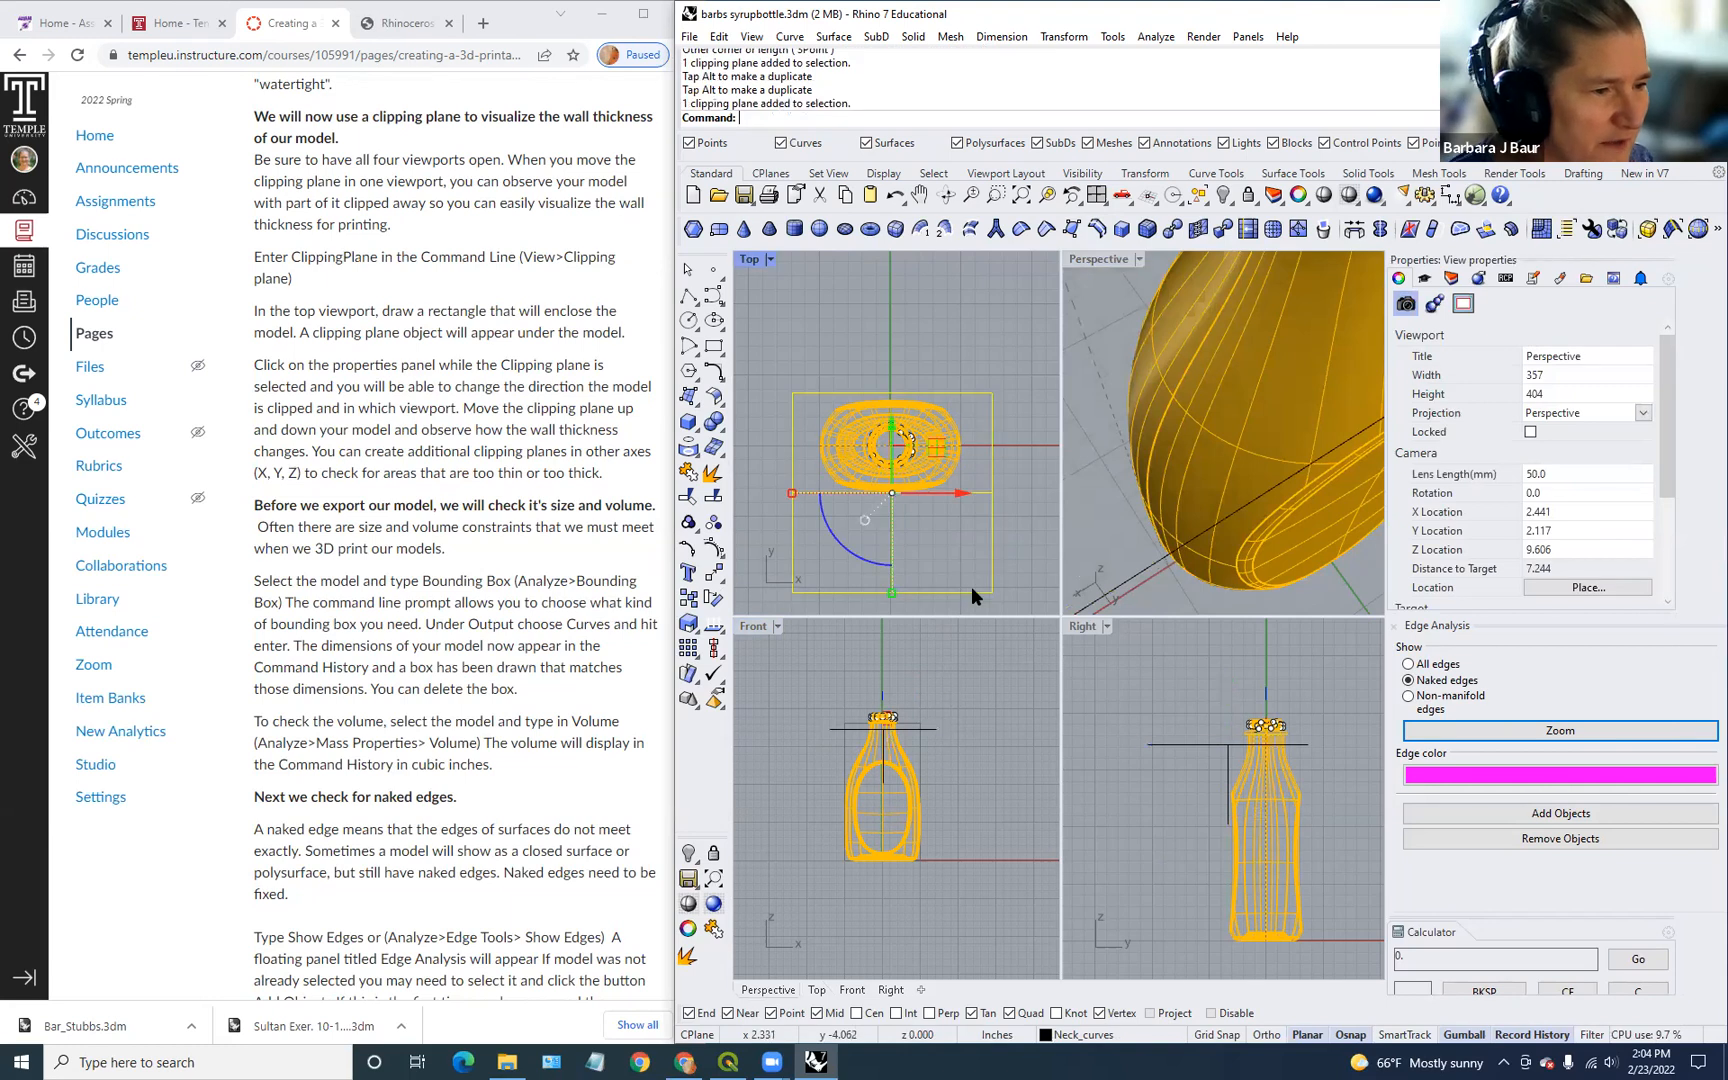
{"action": "key", "text": "Delete"}
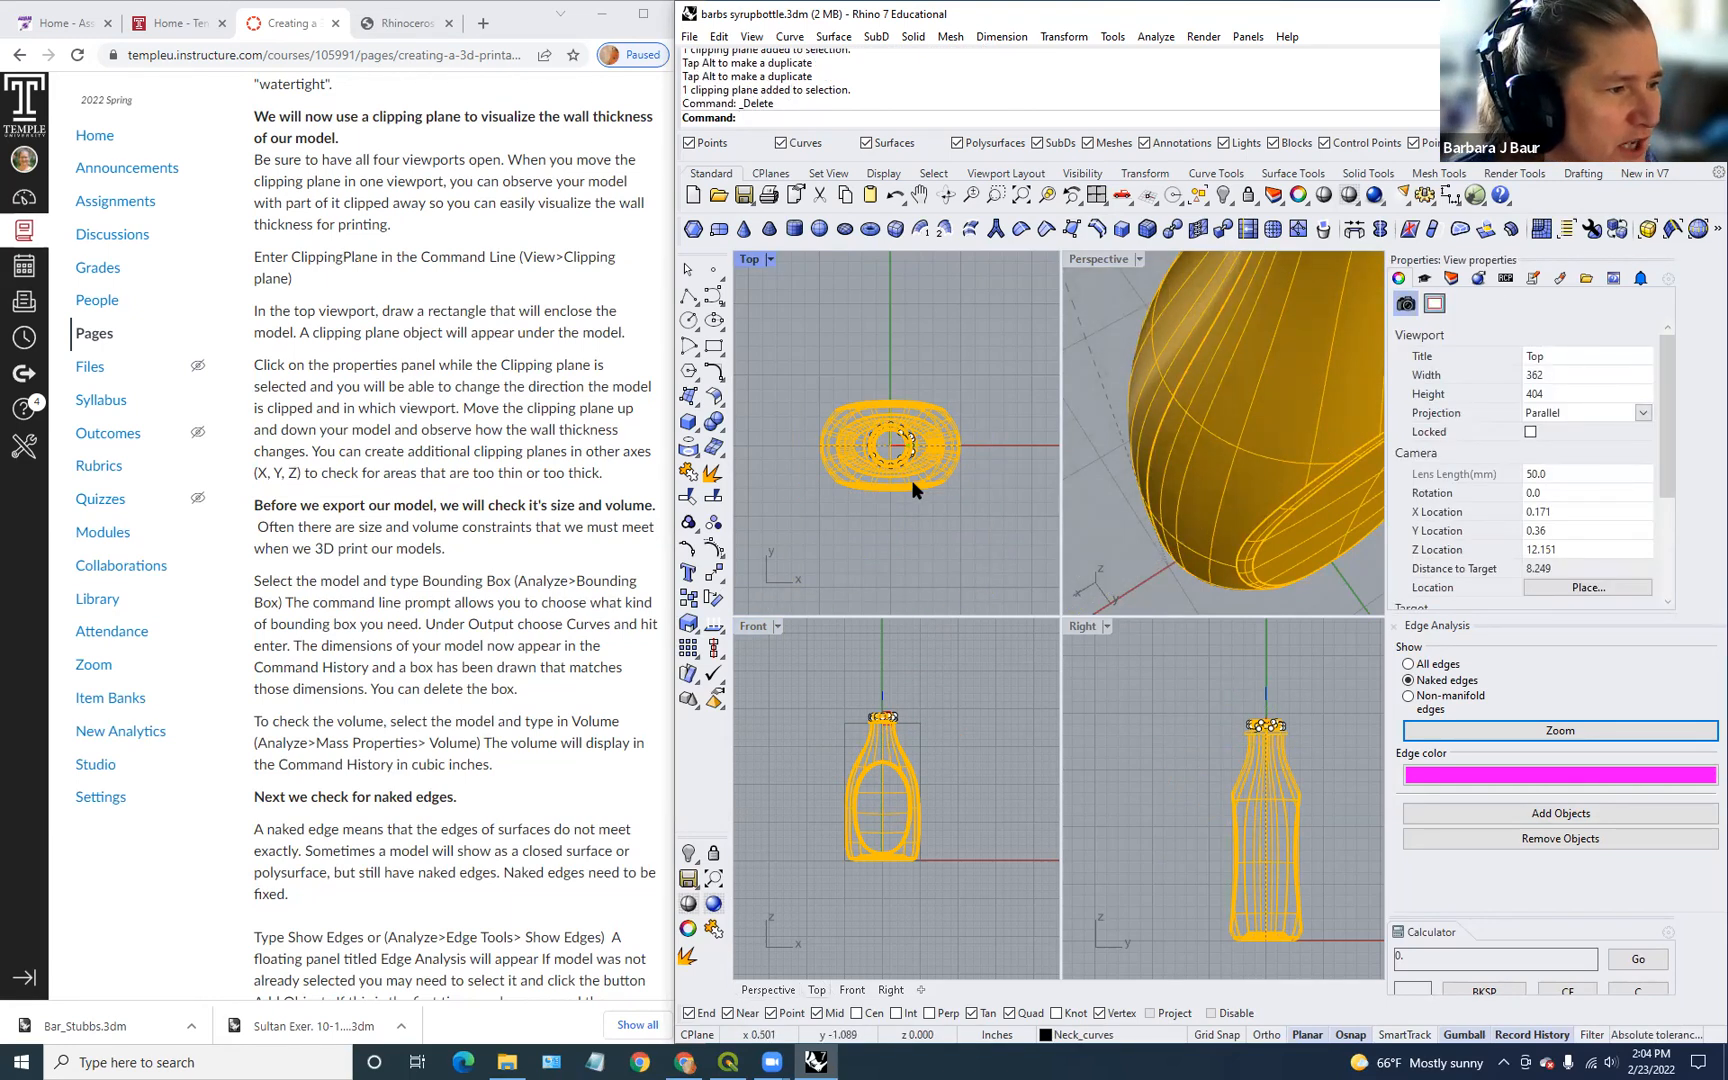
{"action": "scroll", "coordinate": [1118, 485], "scroll_direction": "down", "scroll_amount": 6}
{"action": "right_click_drag", "start_coordinate": [1192, 430], "coordinate": [1182, 399]}
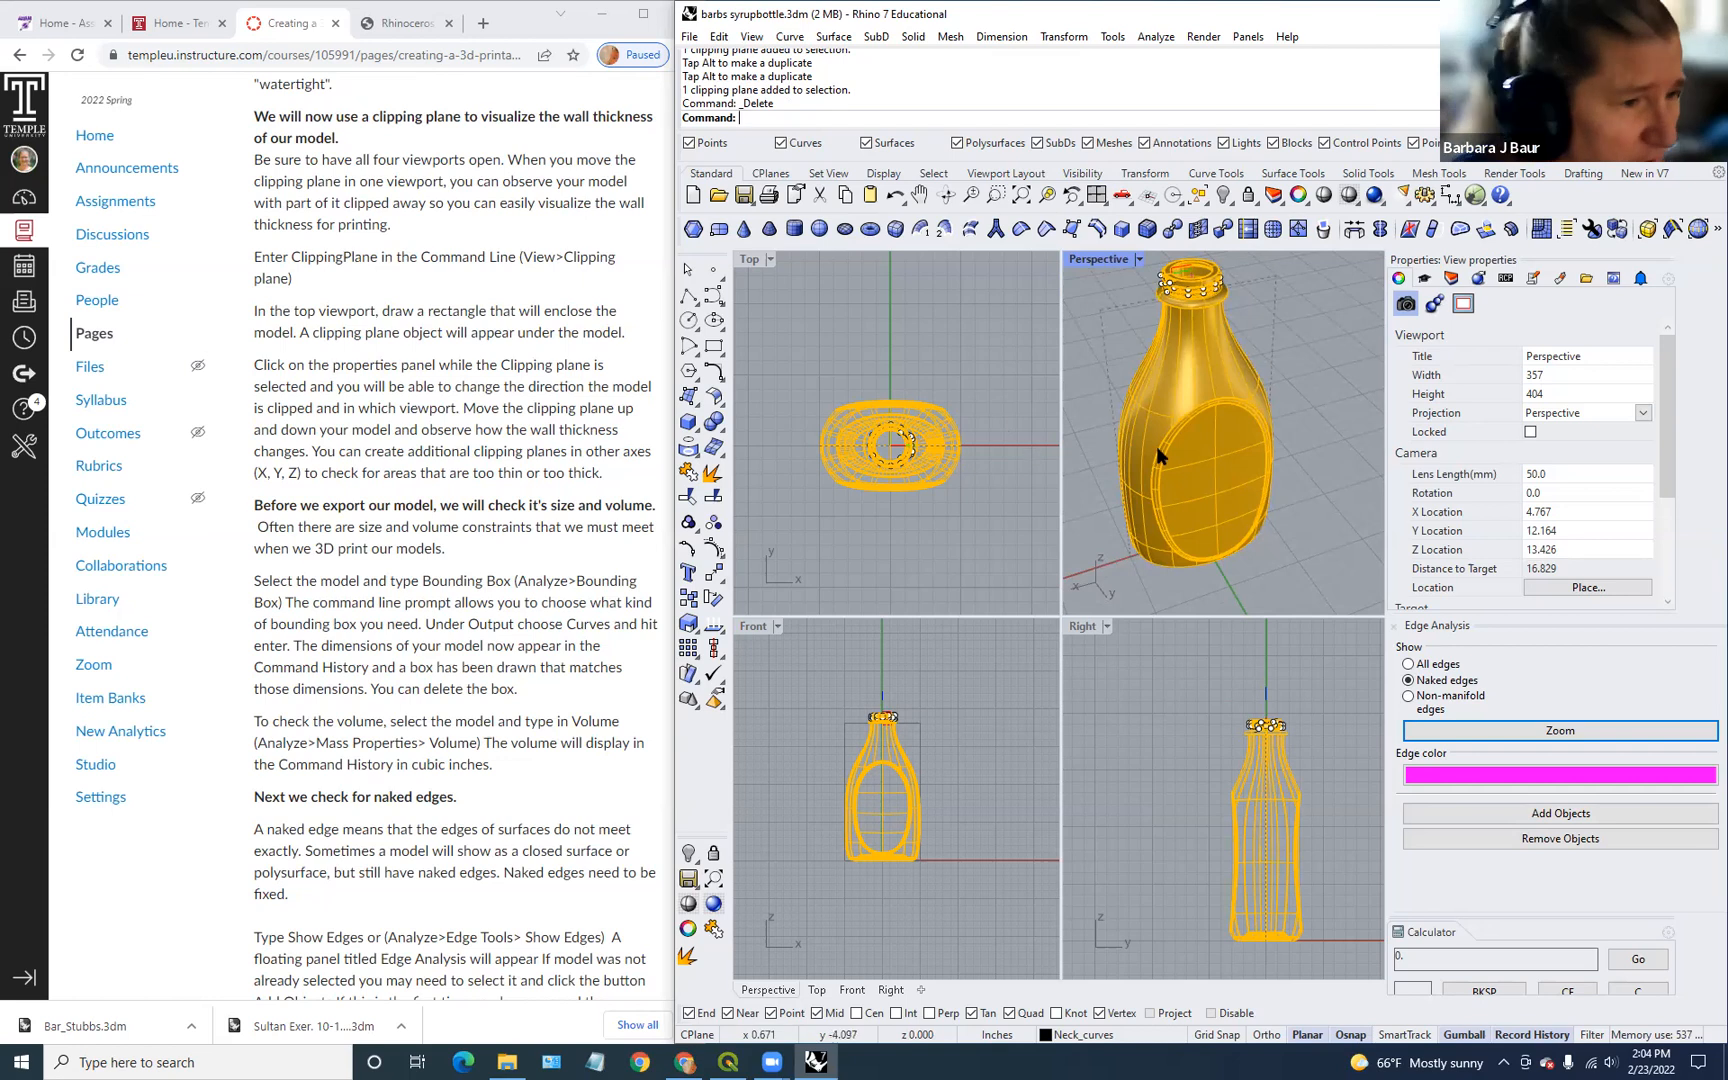
Step: Measure the bottle with BoundingBox curves: 3.980 × 2.540 × 7.753 inches
{"action": "left_click", "coordinate": [1213, 350]}
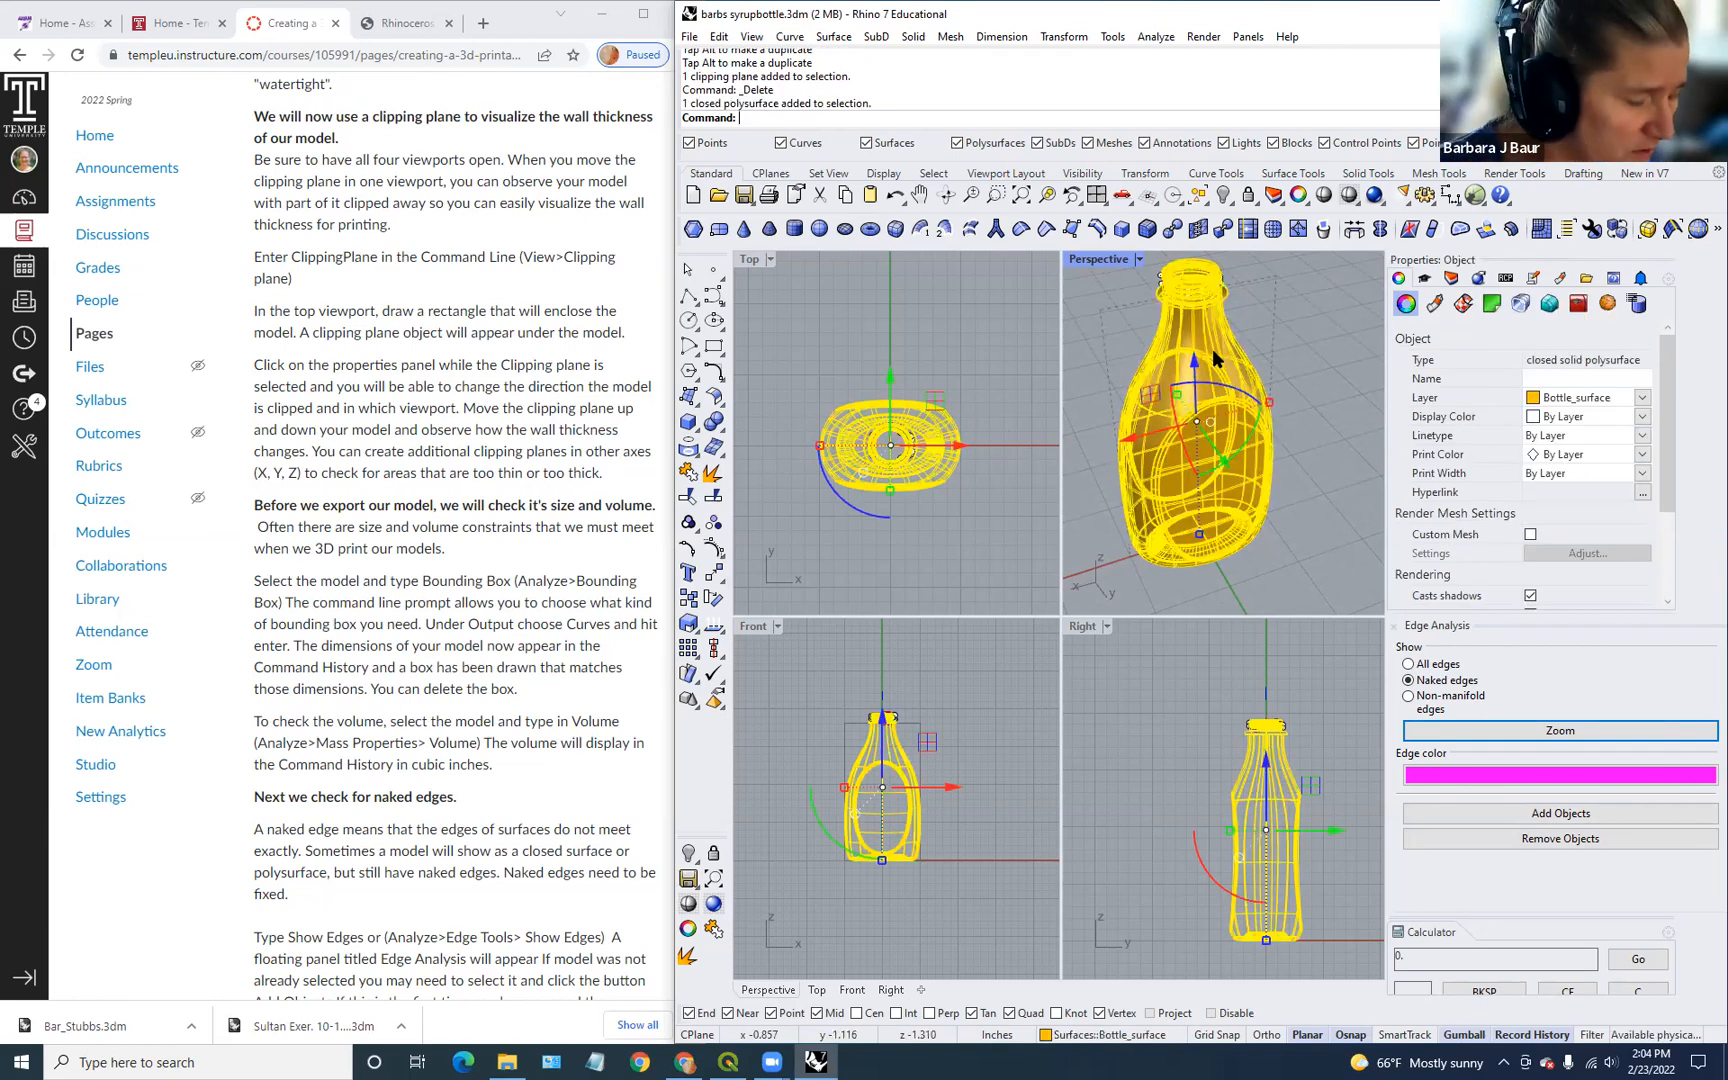
{"action": "type", "text": "BoundingBox"}
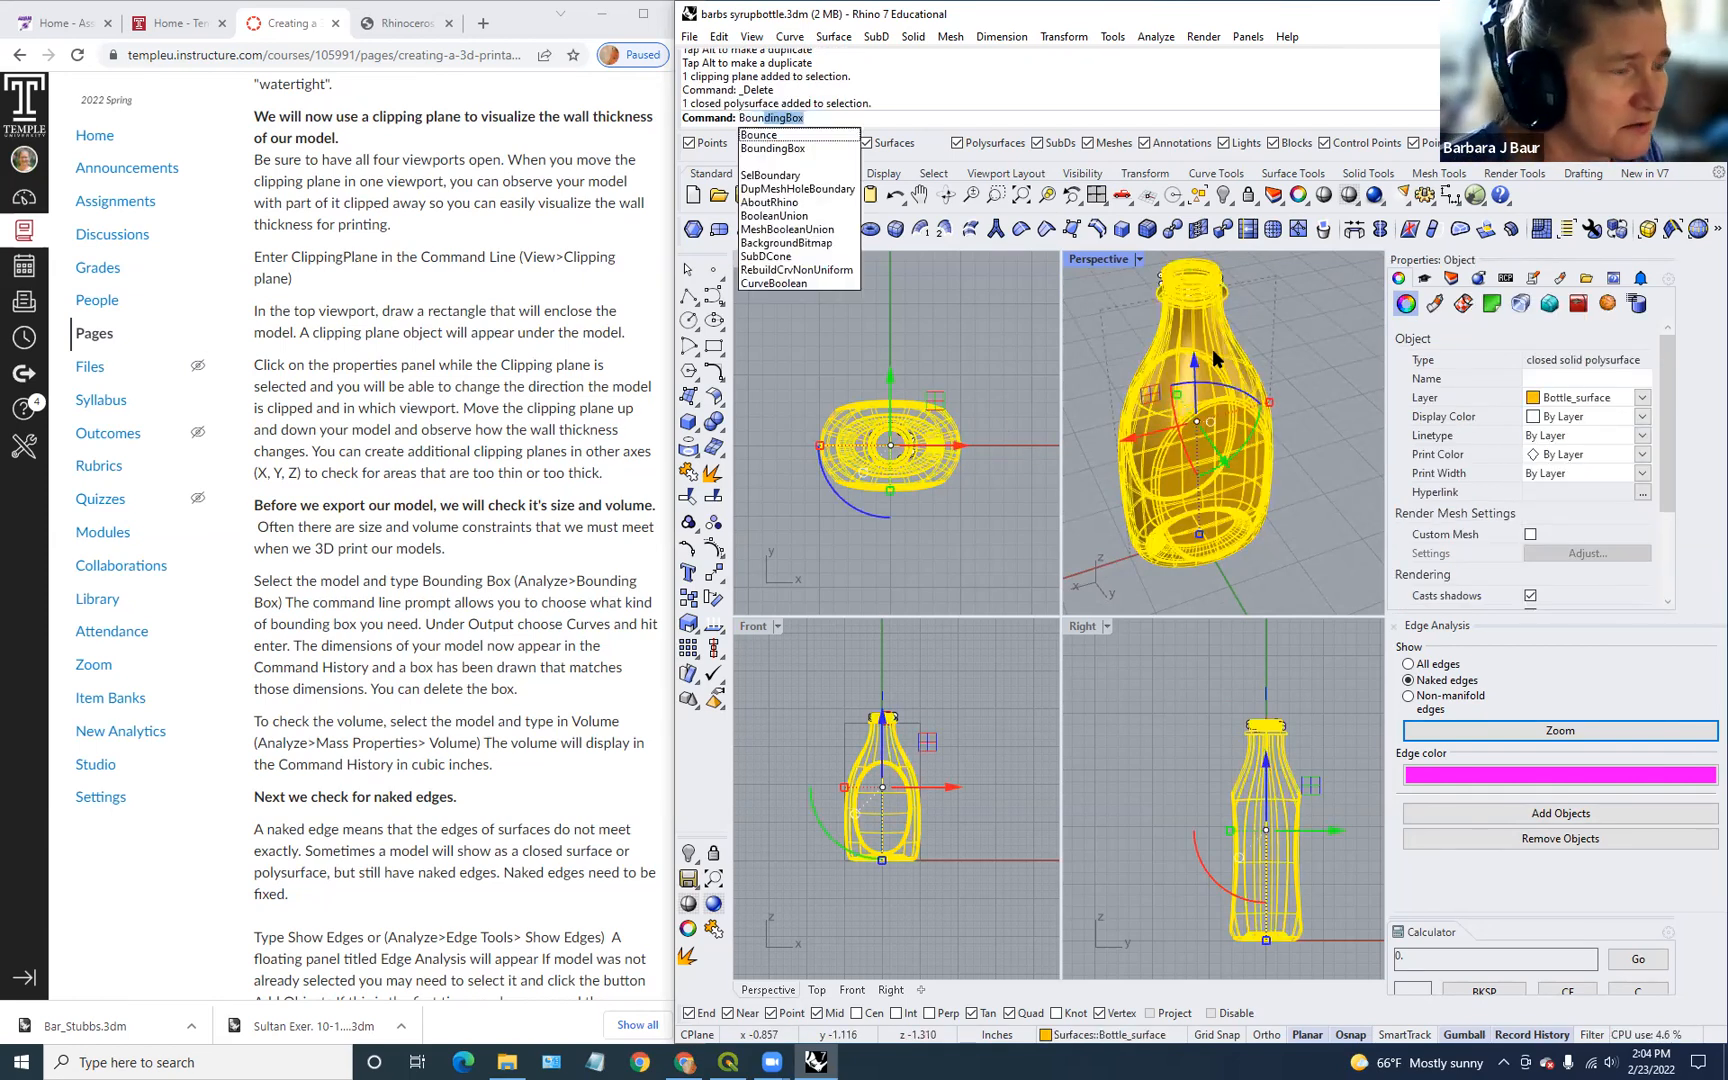
{"action": "key", "text": "Return"}
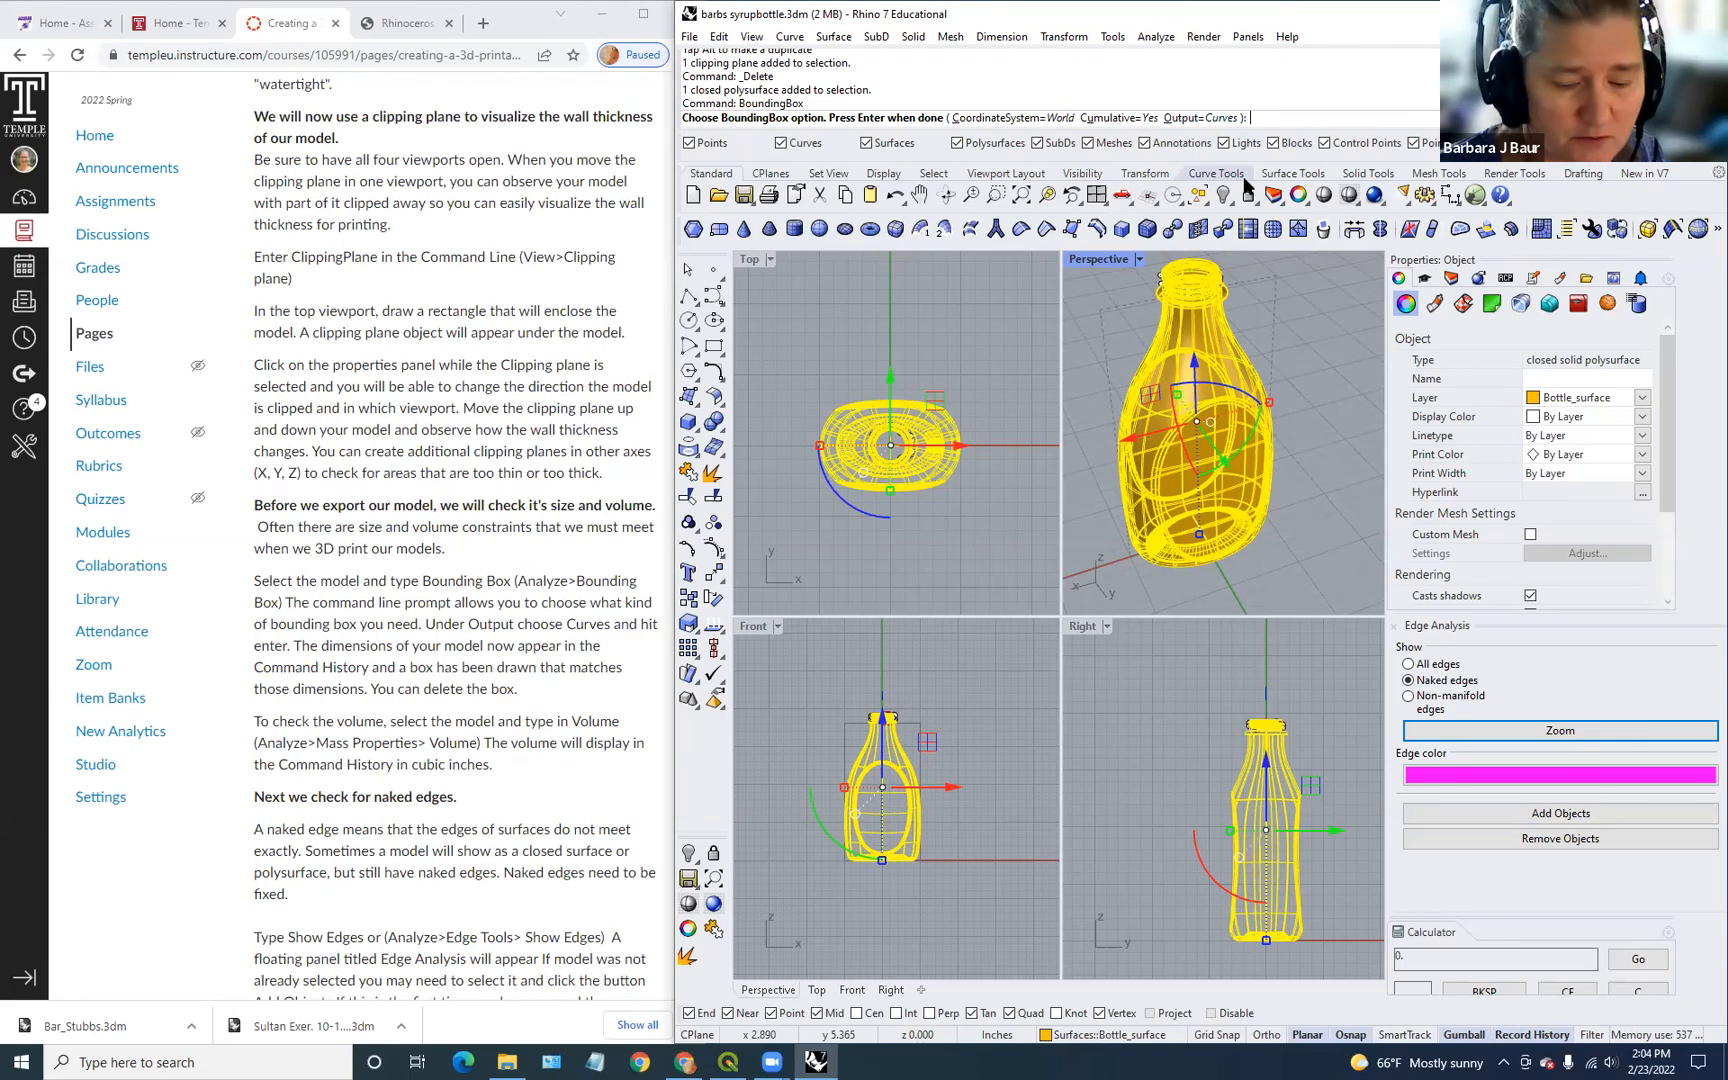
{"action": "key", "text": "Return"}
{"action": "scroll", "coordinate": [1247, 487], "scroll_direction": "down", "scroll_amount": 3}
{"action": "scroll", "coordinate": [1249, 488], "scroll_direction": "up", "scroll_amount": 5}
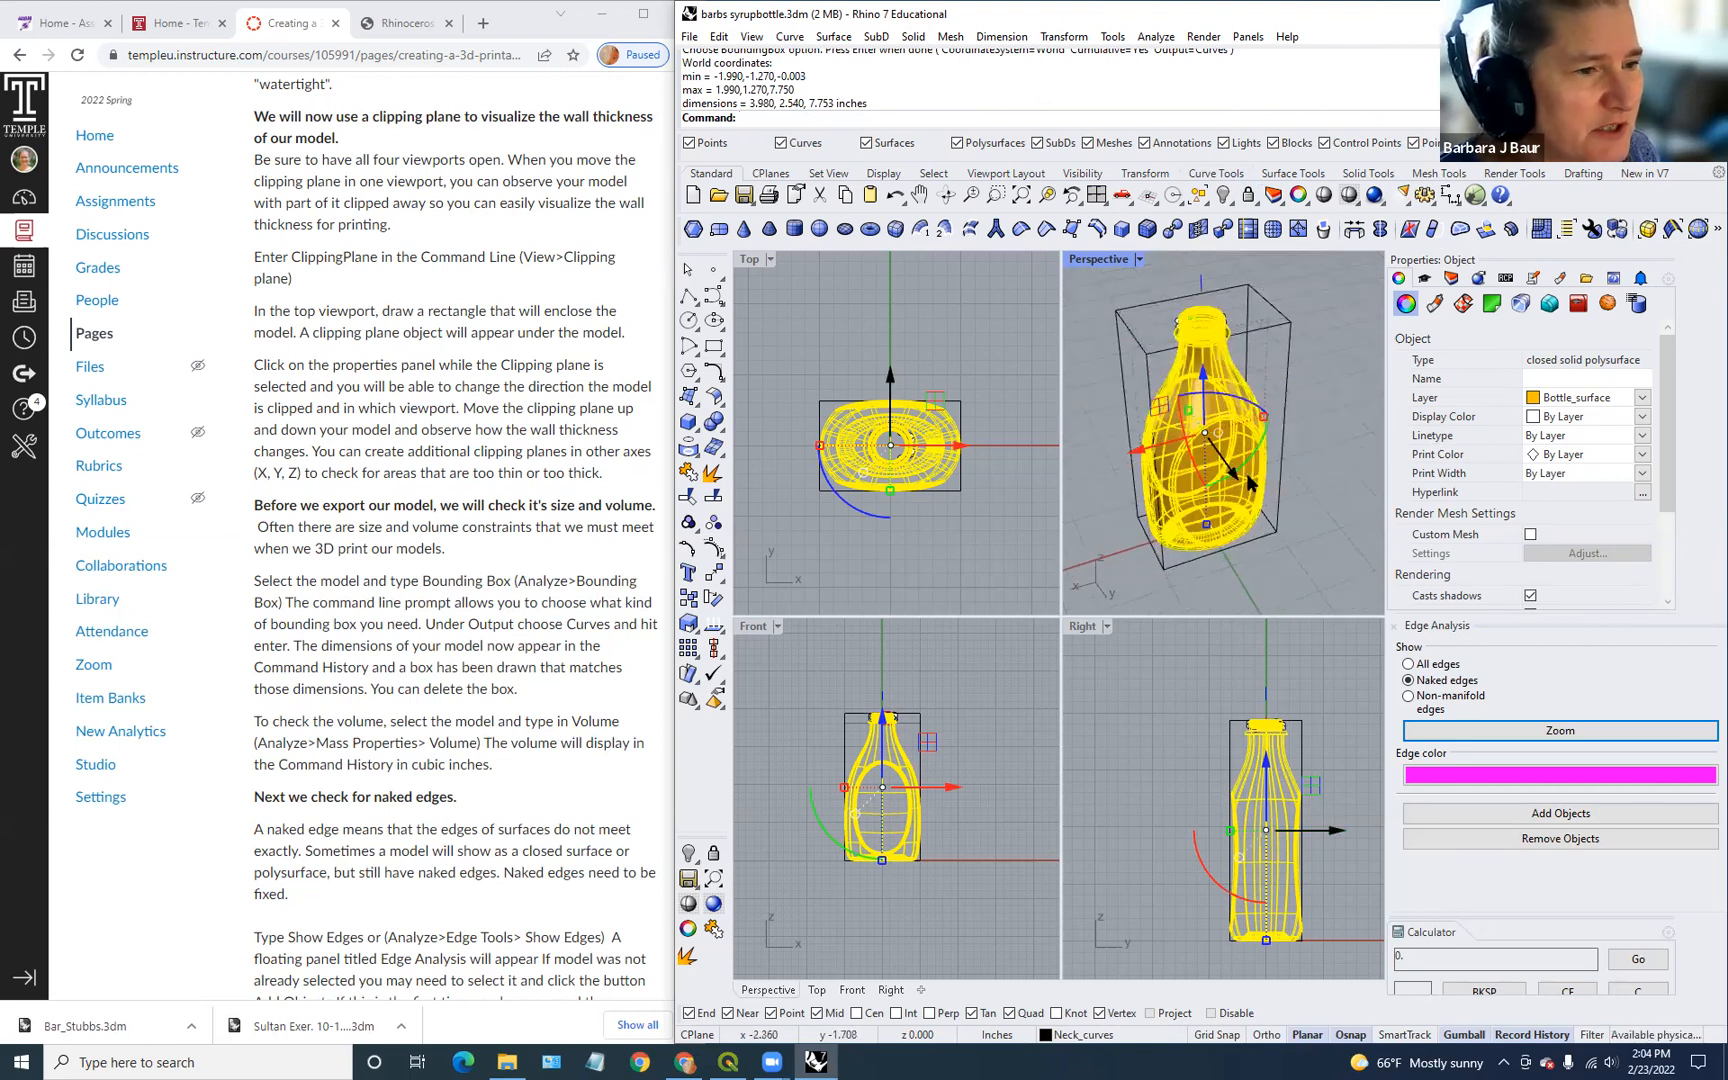
{"action": "mouse_move", "coordinate": [1276, 442]}
{"action": "right_mouse_down"}
{"action": "mouse_move", "coordinate": [1242, 403]}
{"action": "mouse_move", "coordinate": [1143, 472]}
{"action": "mouse_move", "coordinate": [1258, 484]}
{"action": "mouse_move", "coordinate": [1262, 432]}
{"action": "right_mouse_up"}
{"action": "scroll", "coordinate": [757, 108], "scroll_direction": "up", "scroll_amount": 2}
{"action": "scroll", "coordinate": [757, 108], "scroll_direction": "down", "scroll_amount": 3}
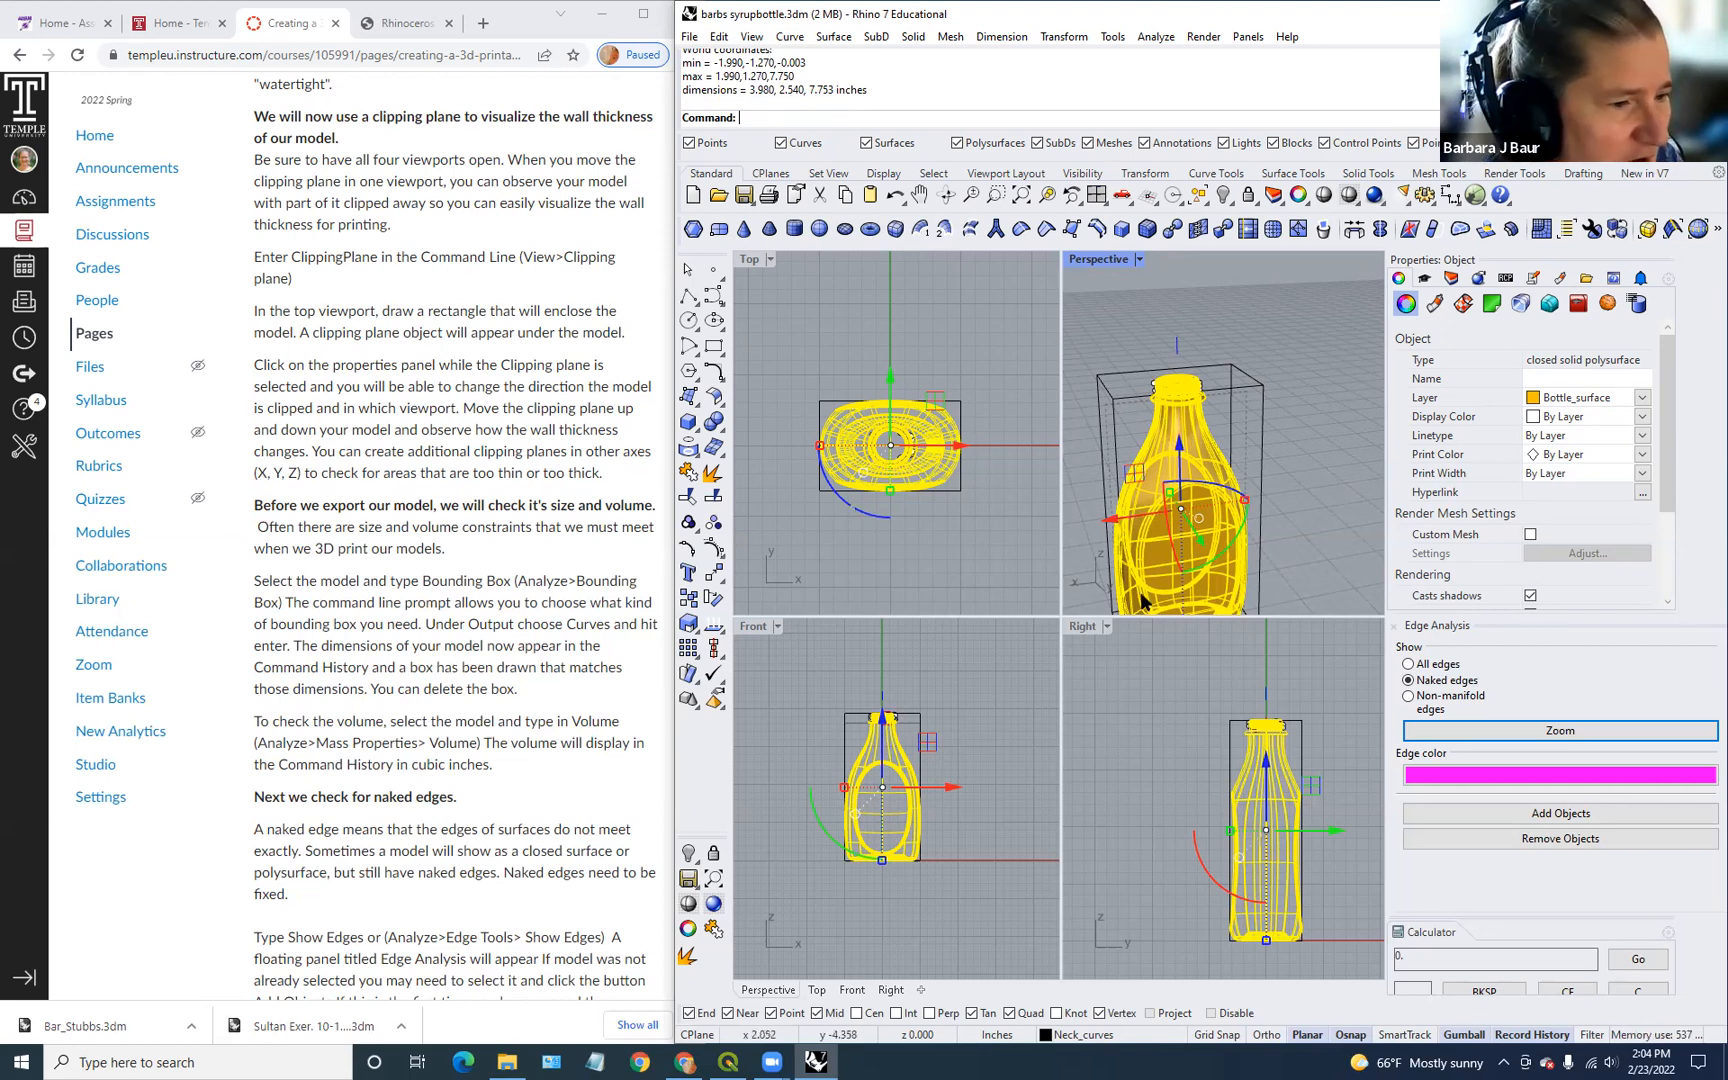
{"action": "scroll", "coordinate": [981, 292], "scroll_direction": "down", "scroll_amount": 4}
{"action": "scroll", "coordinate": [981, 292], "scroll_direction": "up", "scroll_amount": 4}
{"action": "mouse_move", "coordinate": [979, 474]}
{"action": "right_mouse_down"}
{"action": "mouse_move", "coordinate": [980, 355]}
{"action": "mouse_move", "coordinate": [967, 444]}
{"action": "right_mouse_up"}
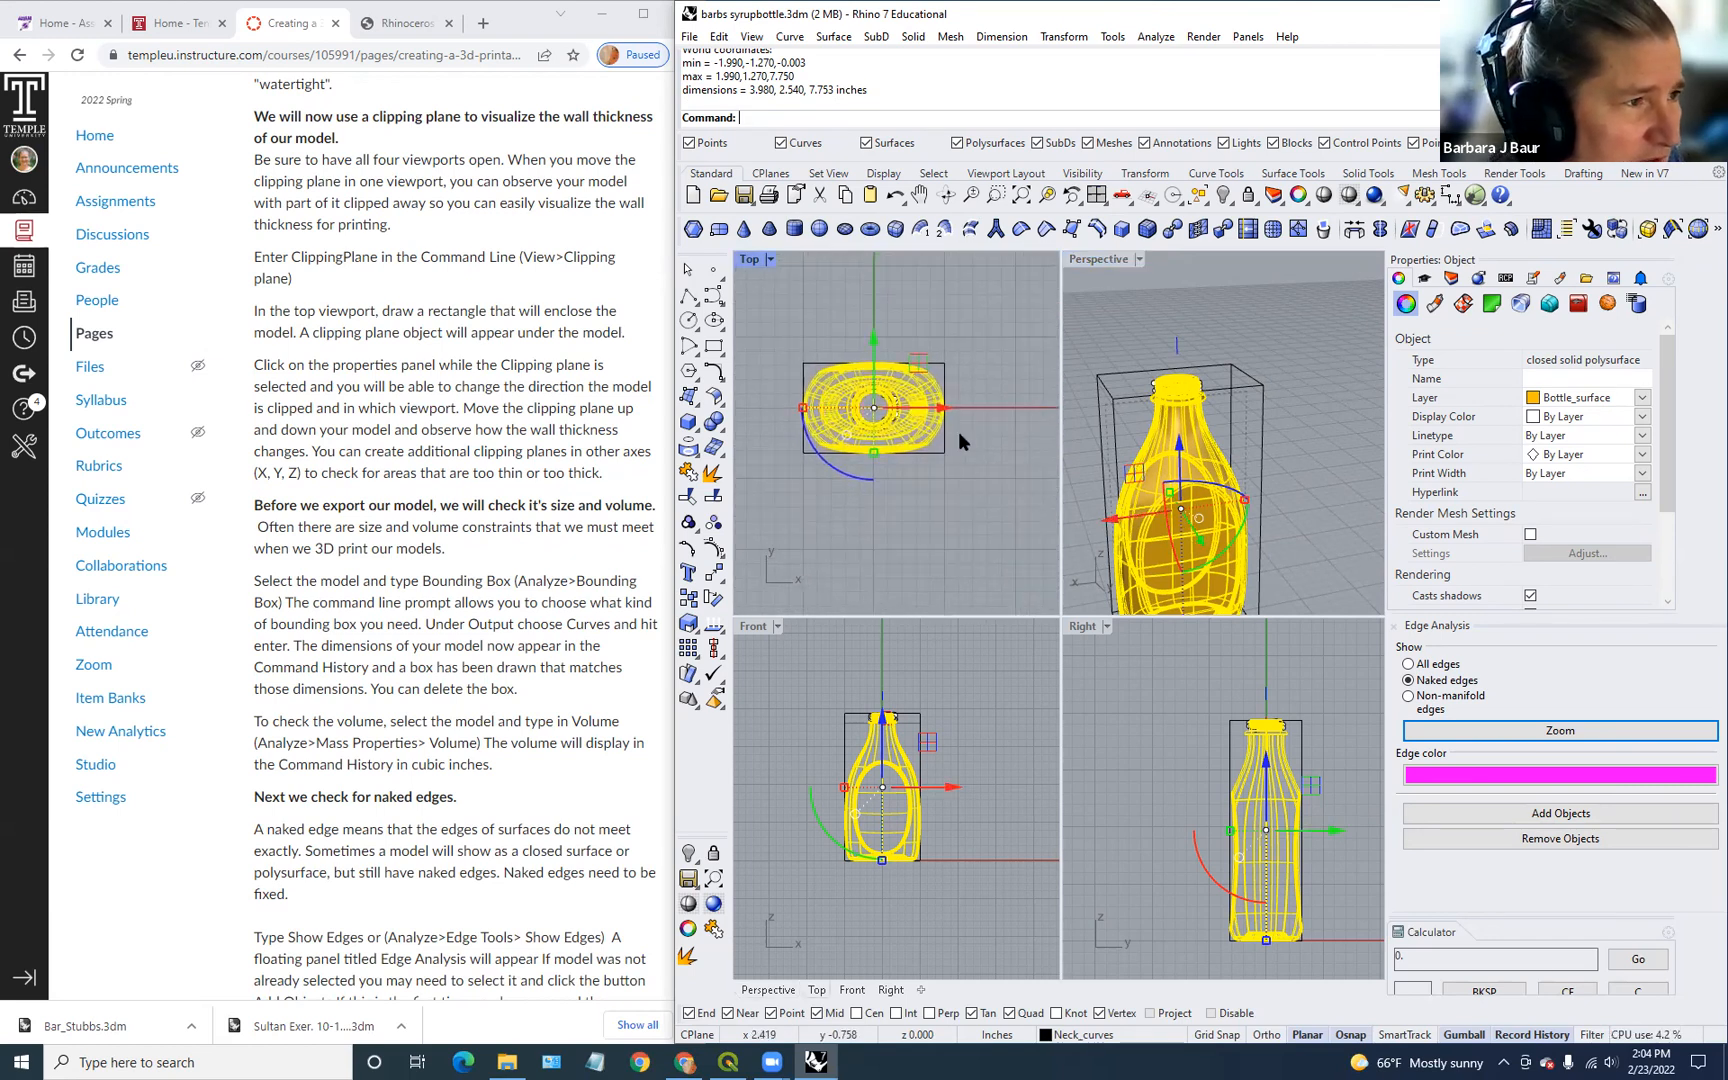
{"action": "scroll", "coordinate": [1324, 500], "scroll_direction": "down", "scroll_amount": 4}
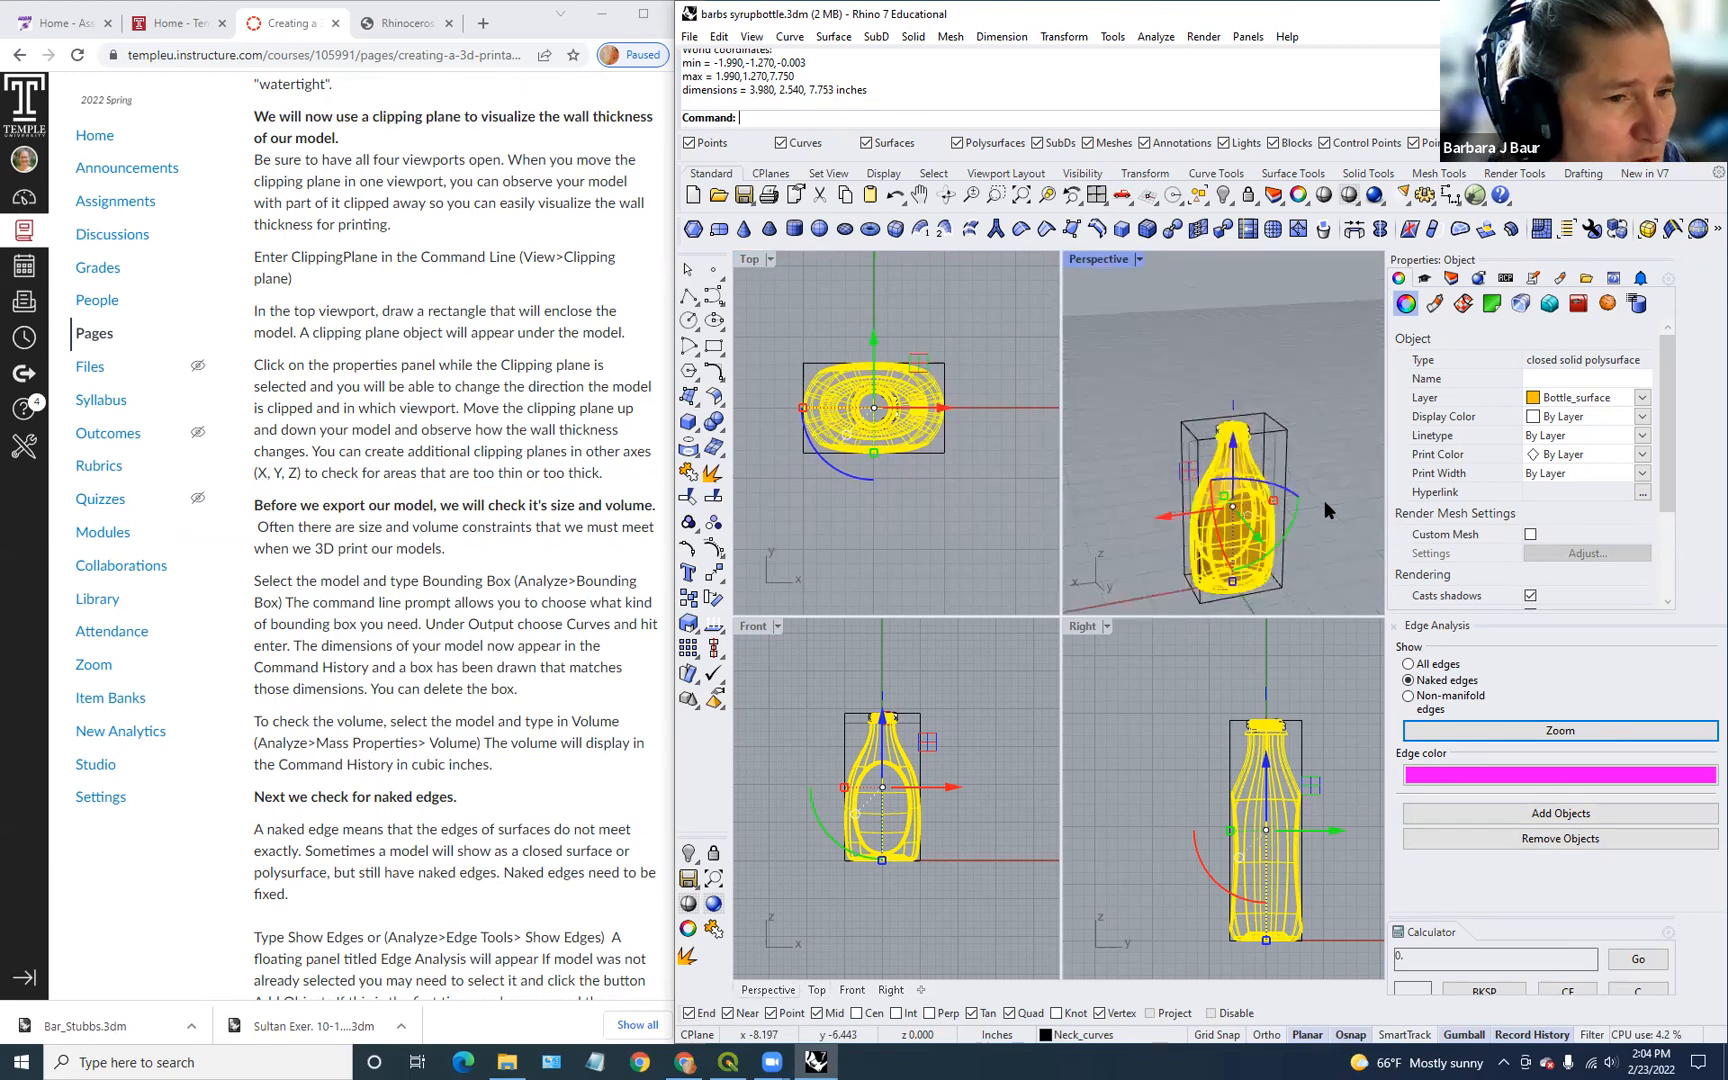
{"action": "scroll", "coordinate": [1324, 500], "scroll_direction": "up", "scroll_amount": 4}
Step: Delete the six bounding box curves, leaving only the bottle
{"action": "key", "text": "Escape"}
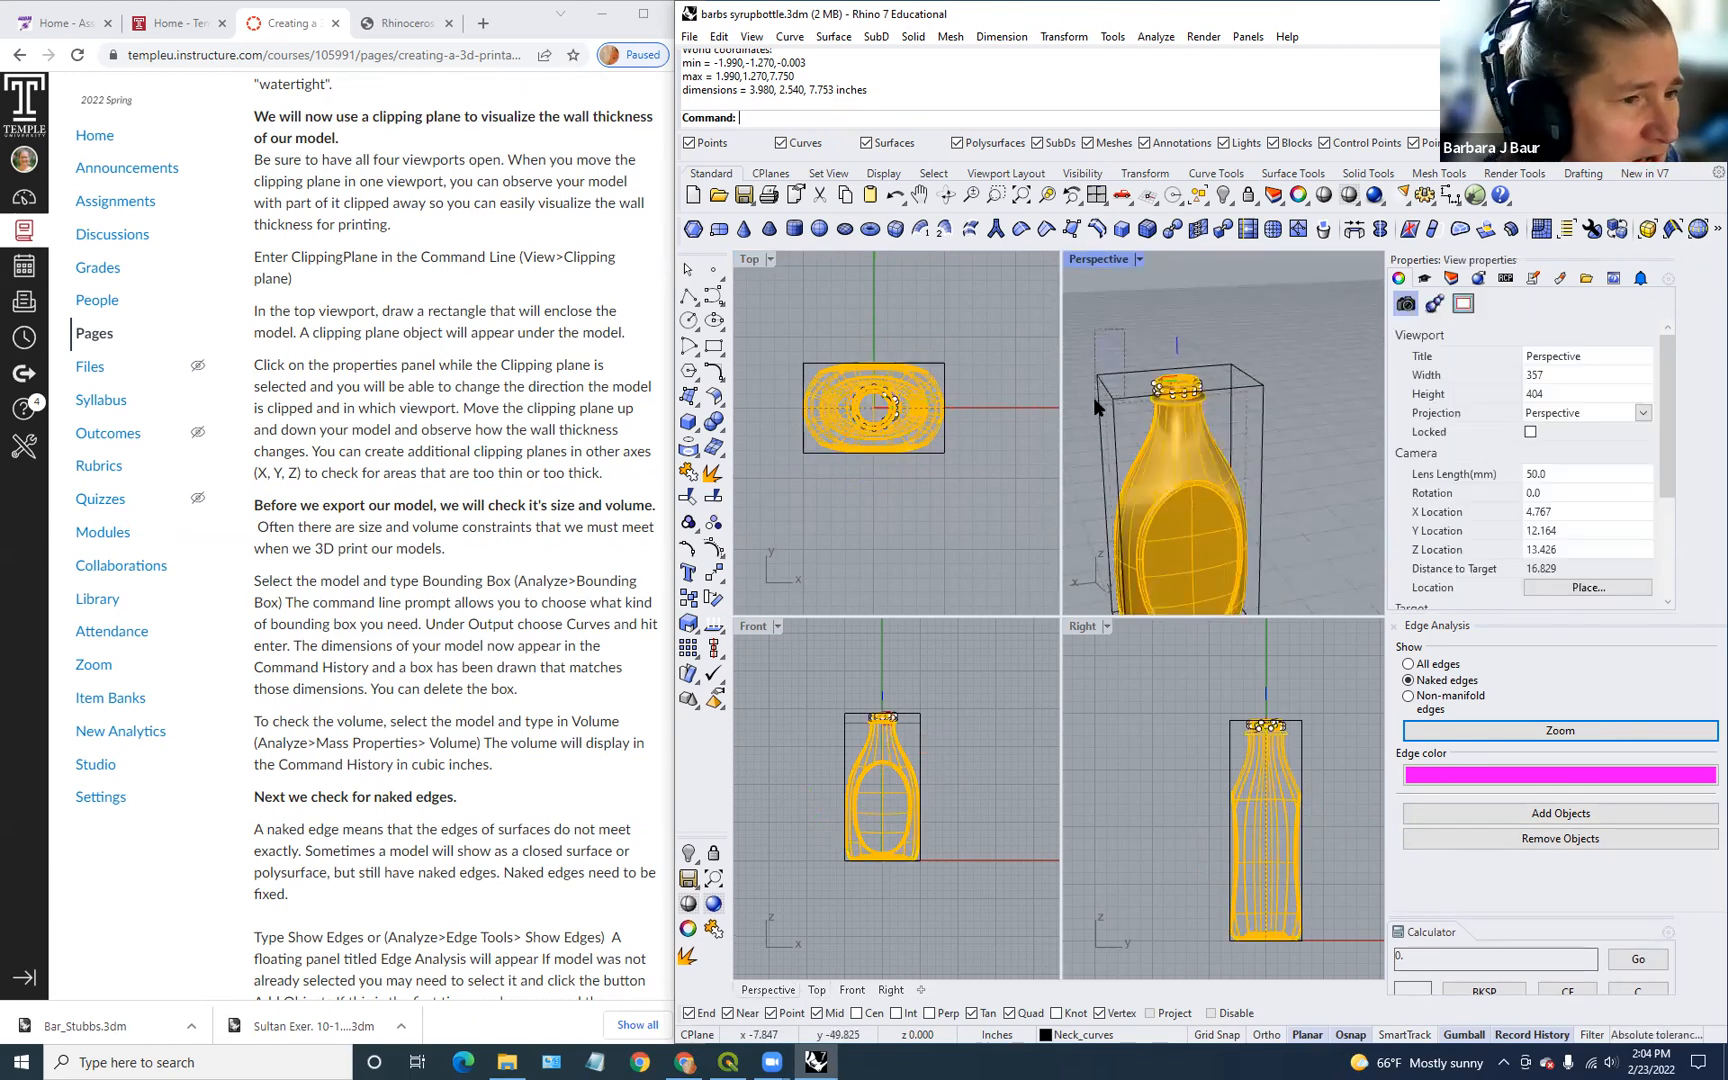
{"action": "left_click", "coordinate": [1094, 397]}
{"action": "key", "text": "Delete"}
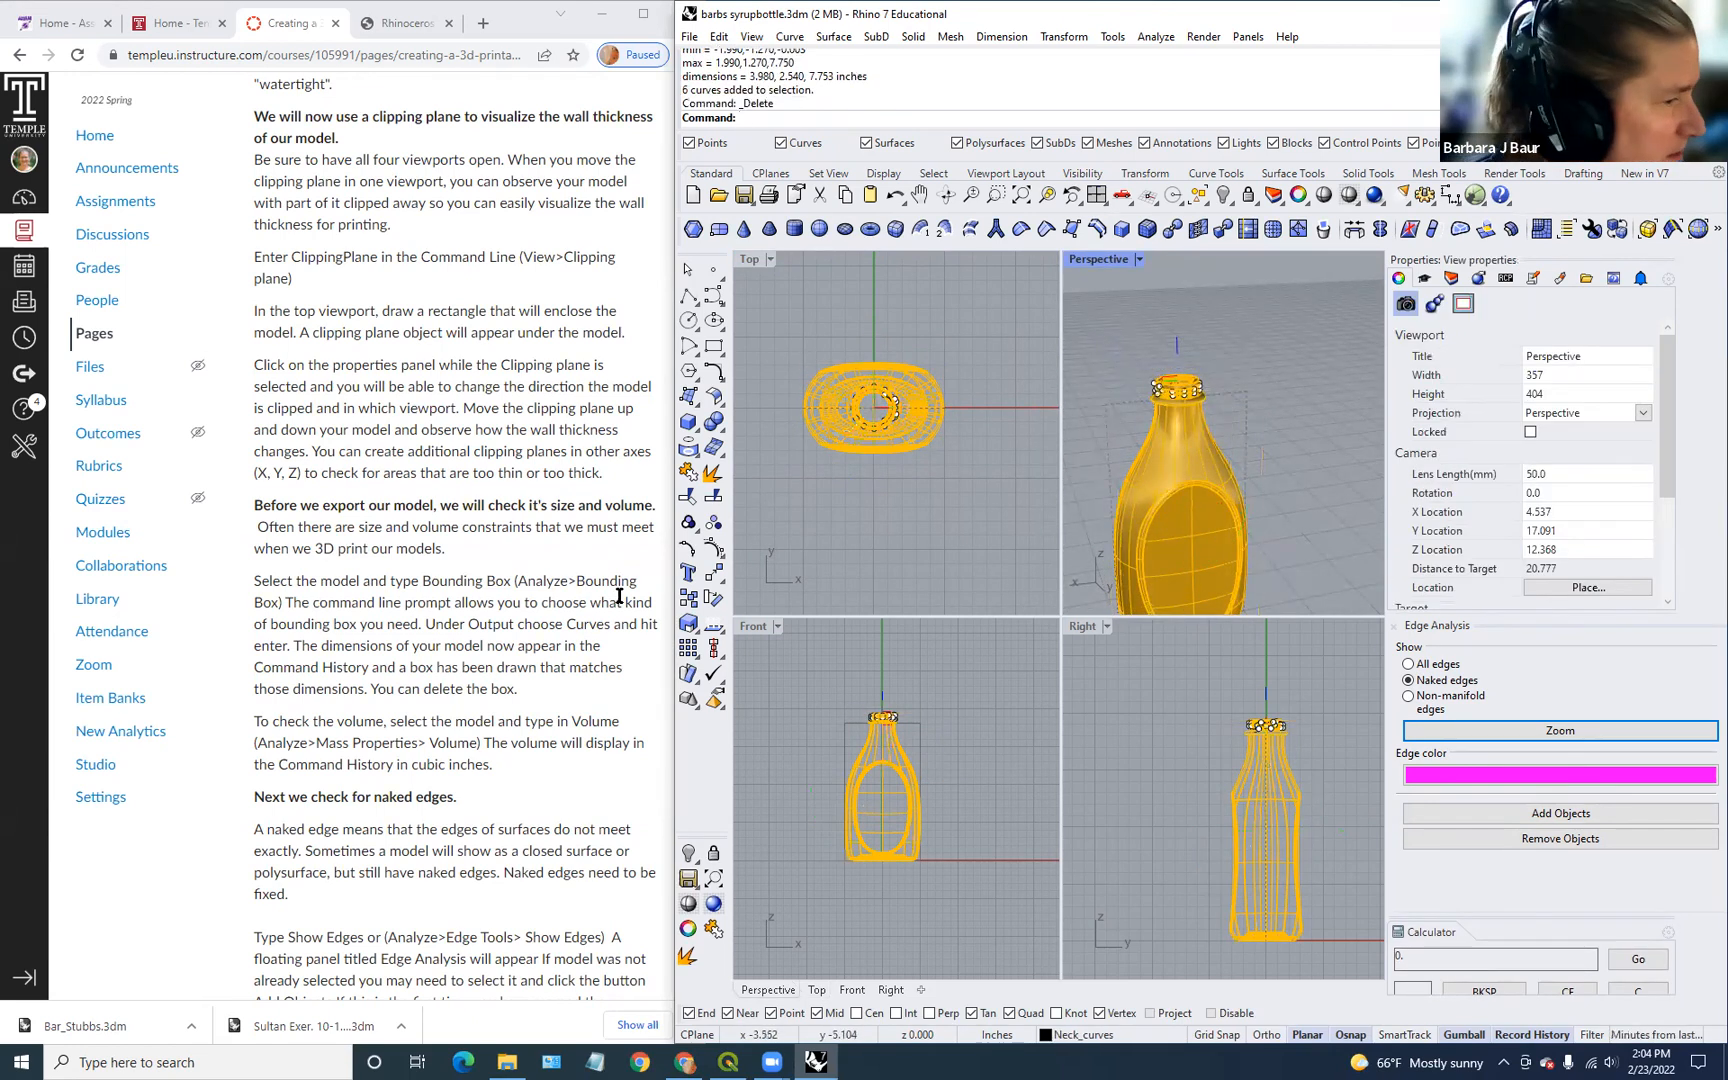
Step: Export only the selected bottle, choosing STL as the file format
{"action": "scroll", "coordinate": [508, 573], "scroll_direction": "down", "scroll_amount": 3}
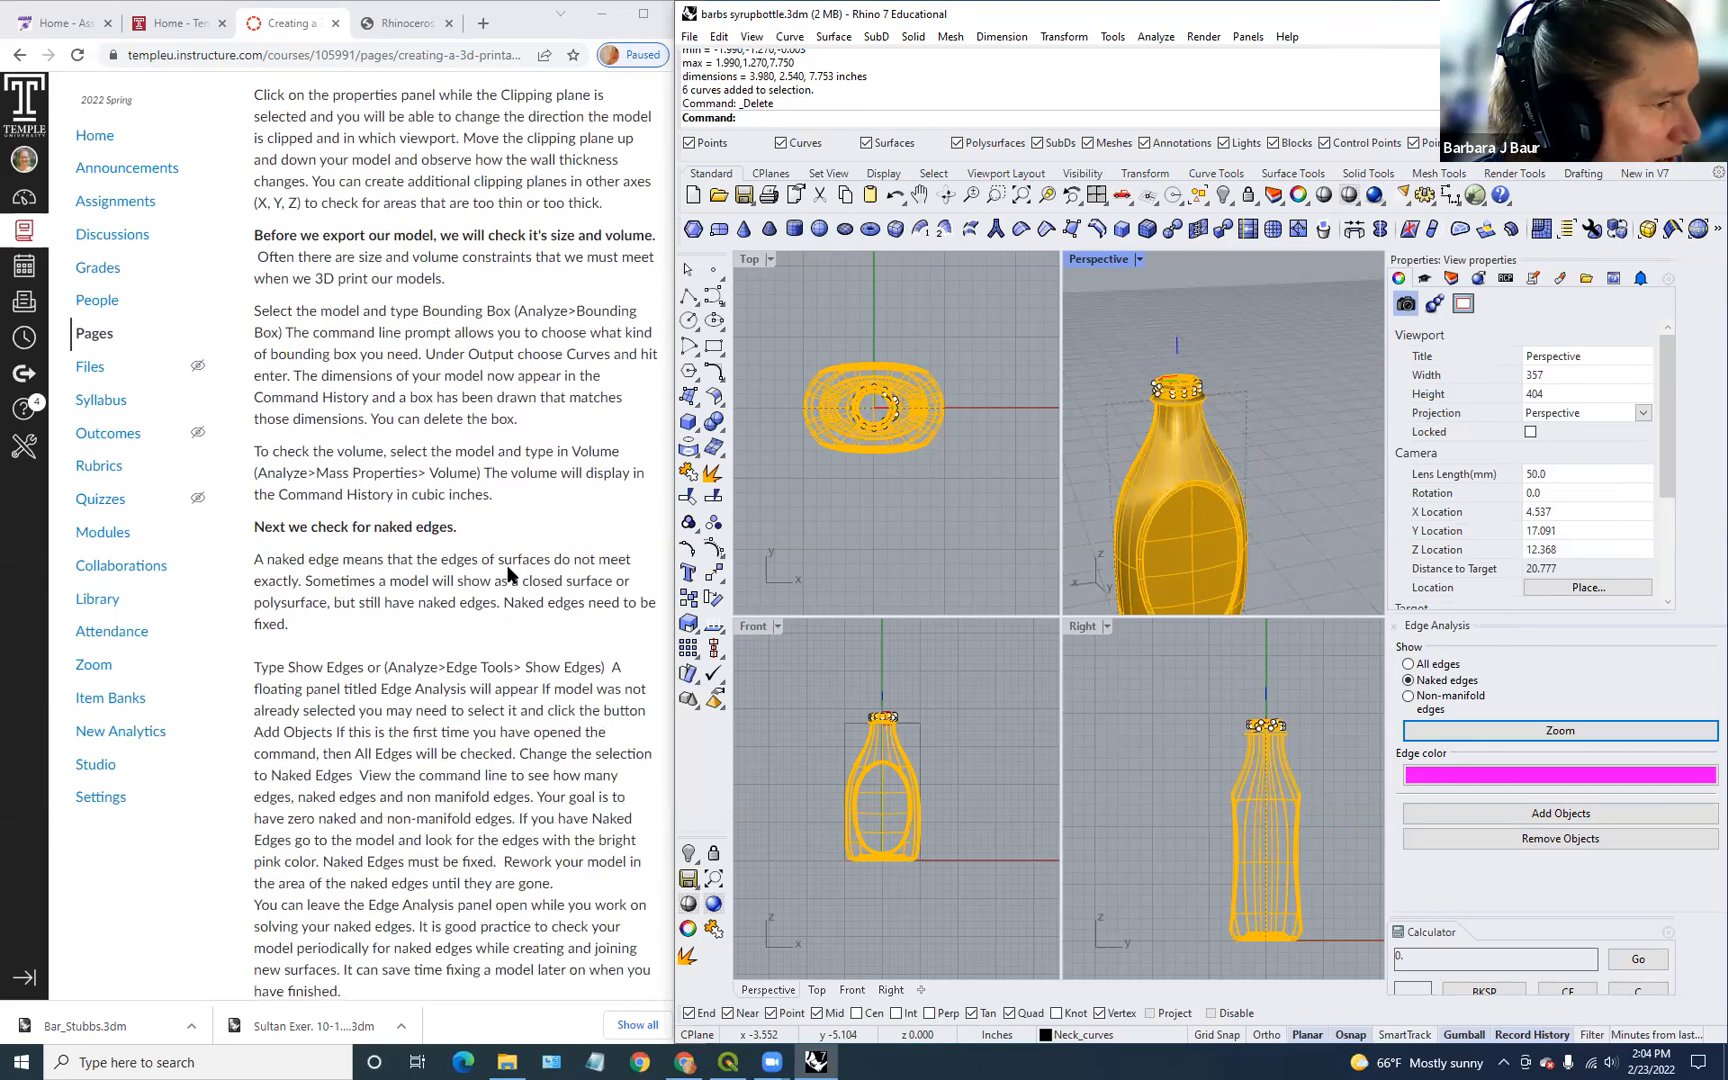
{"action": "scroll", "coordinate": [508, 573], "scroll_direction": "down", "scroll_amount": 2}
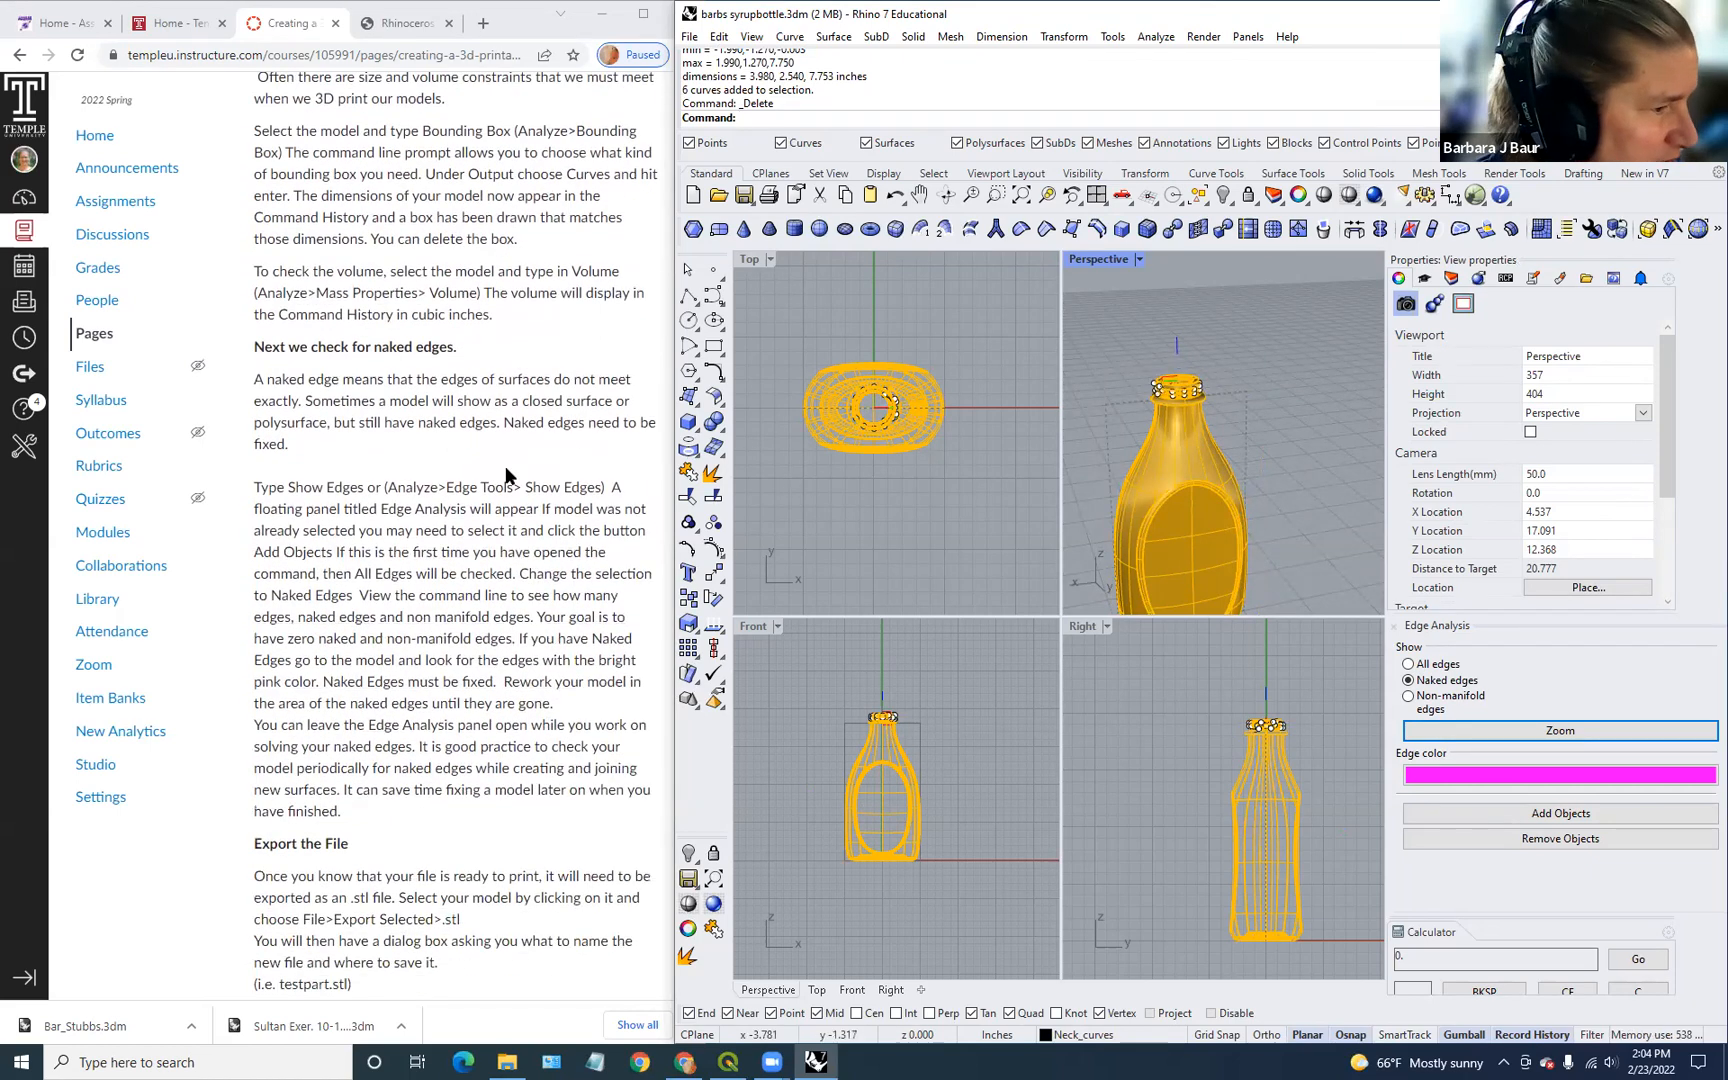
{"action": "scroll", "coordinate": [502, 465], "scroll_direction": "down", "scroll_amount": 3}
{"action": "scroll", "coordinate": [502, 462], "scroll_direction": "down", "scroll_amount": 3}
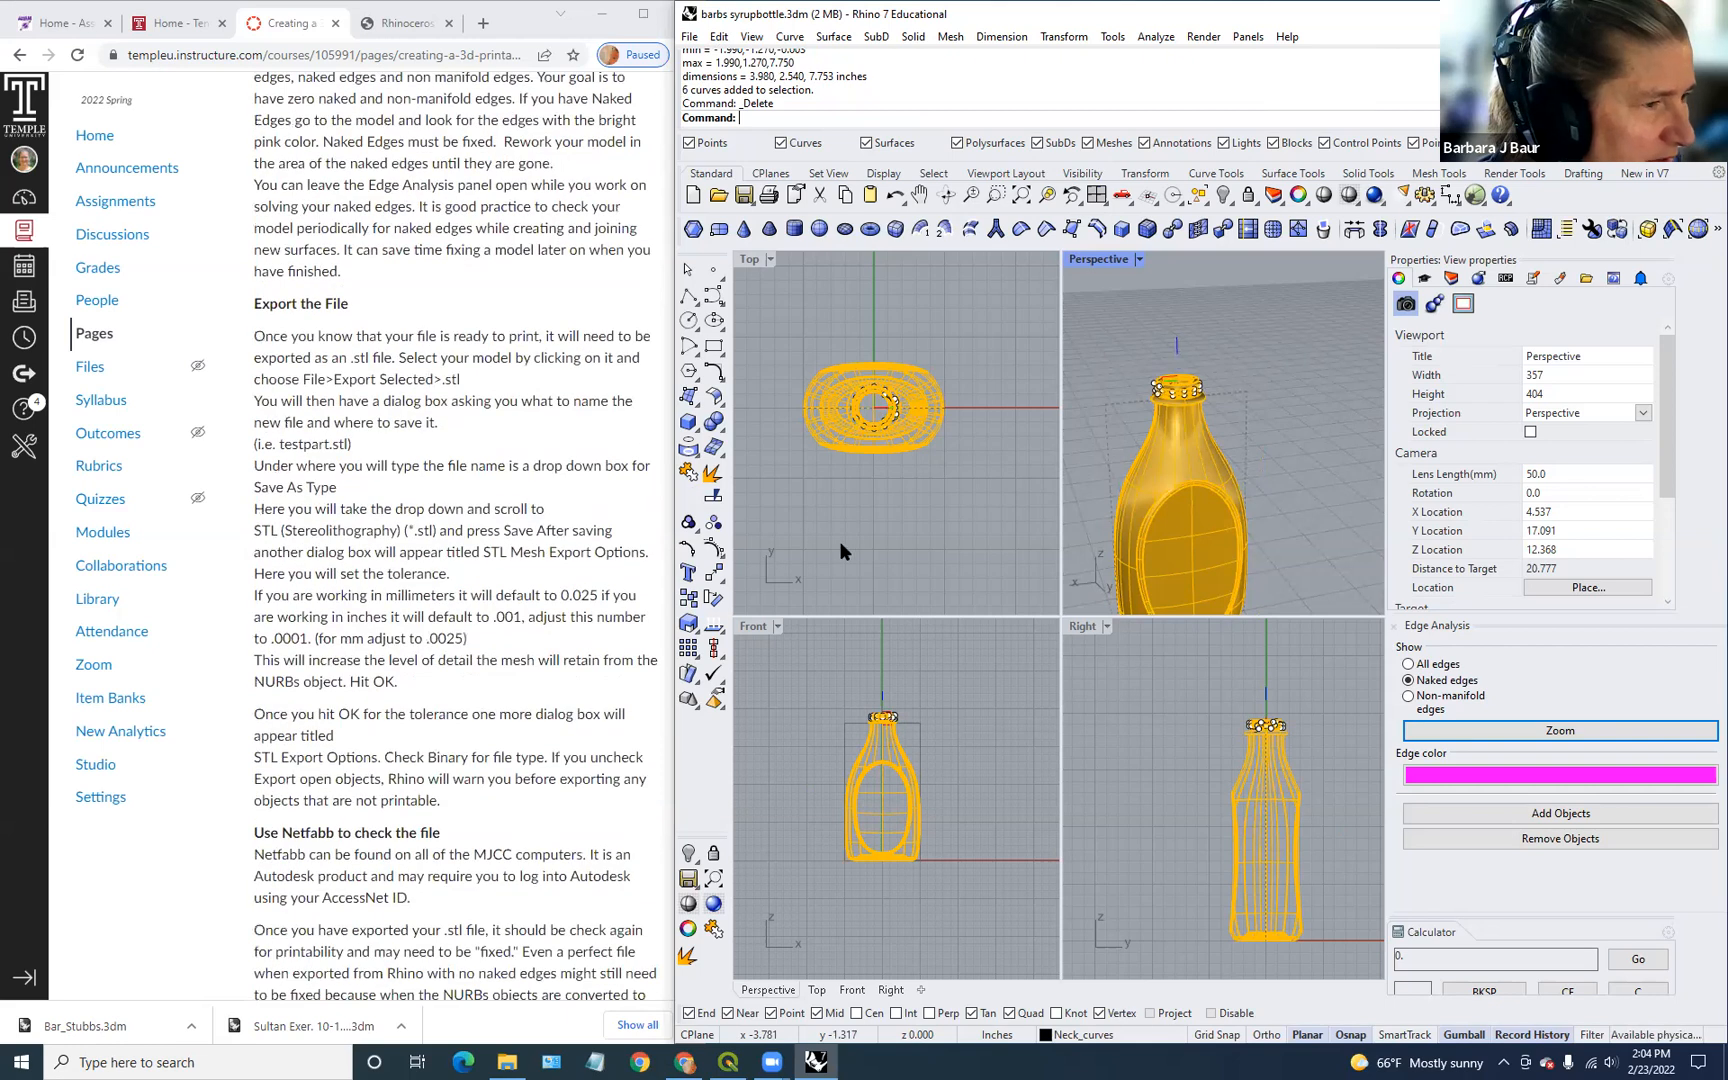
{"action": "left_click", "coordinate": [1184, 522]}
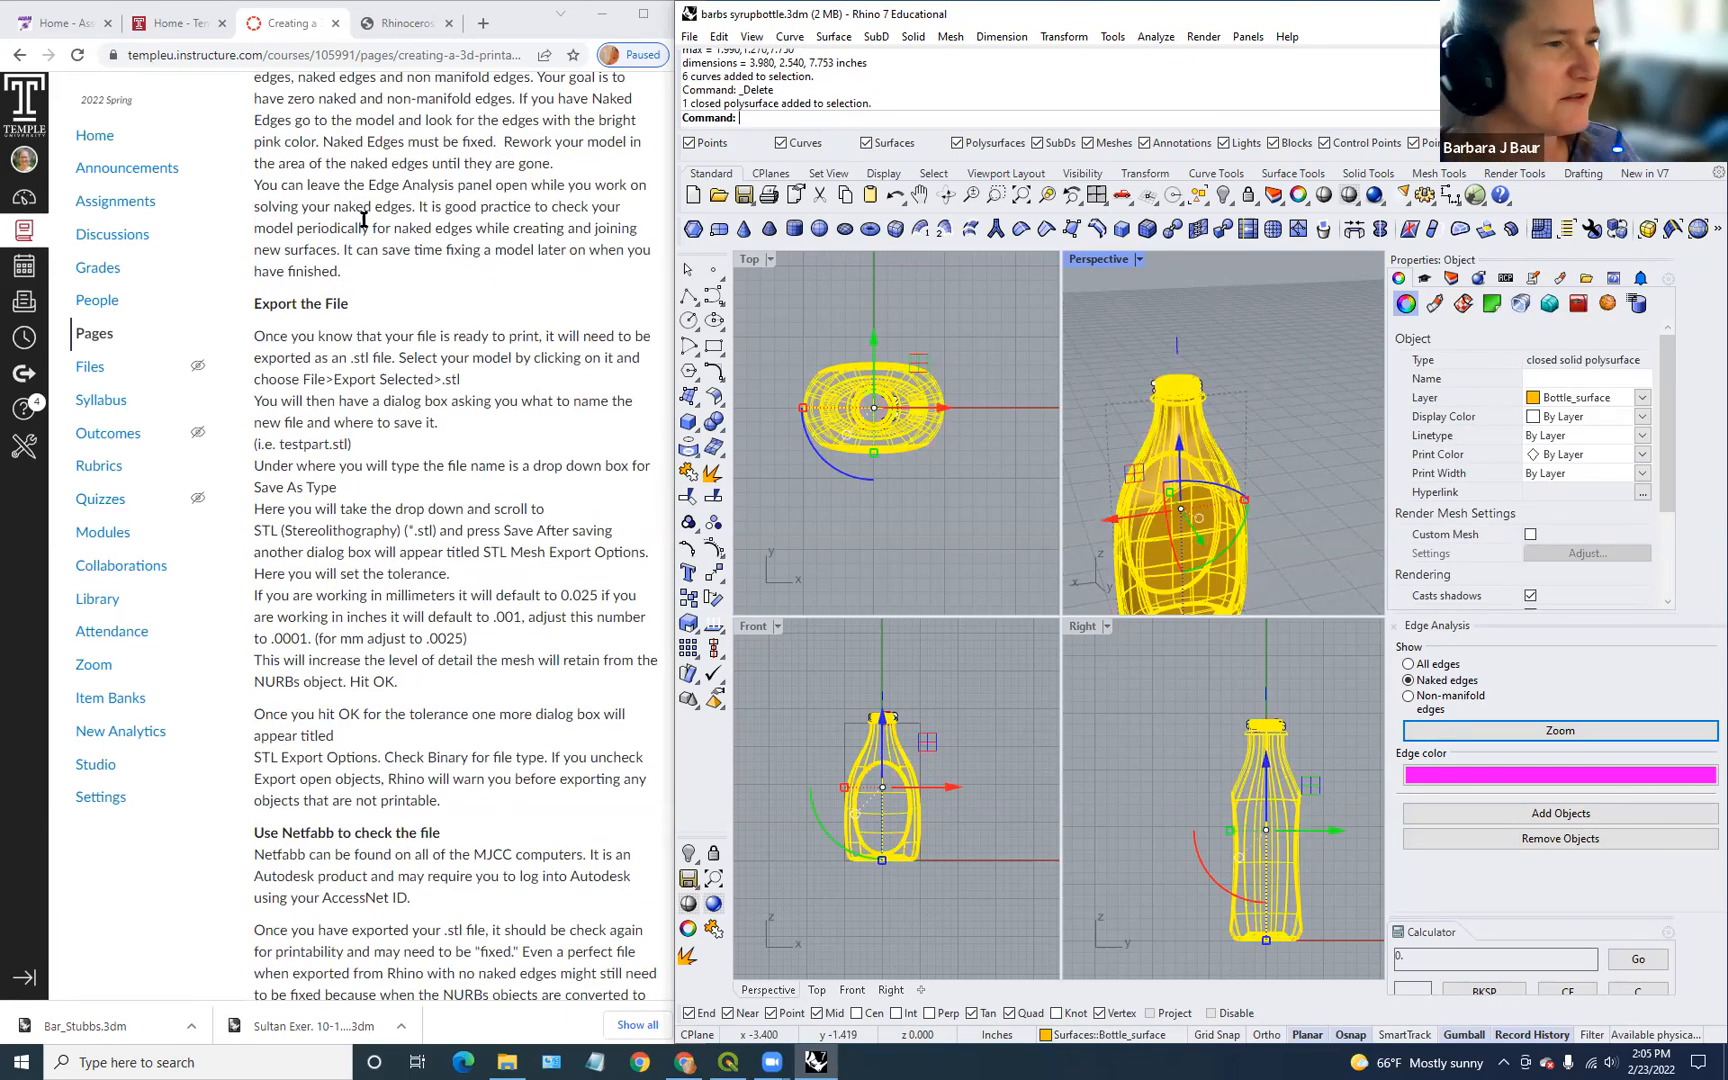
{"action": "left_click", "coordinate": [689, 37]}
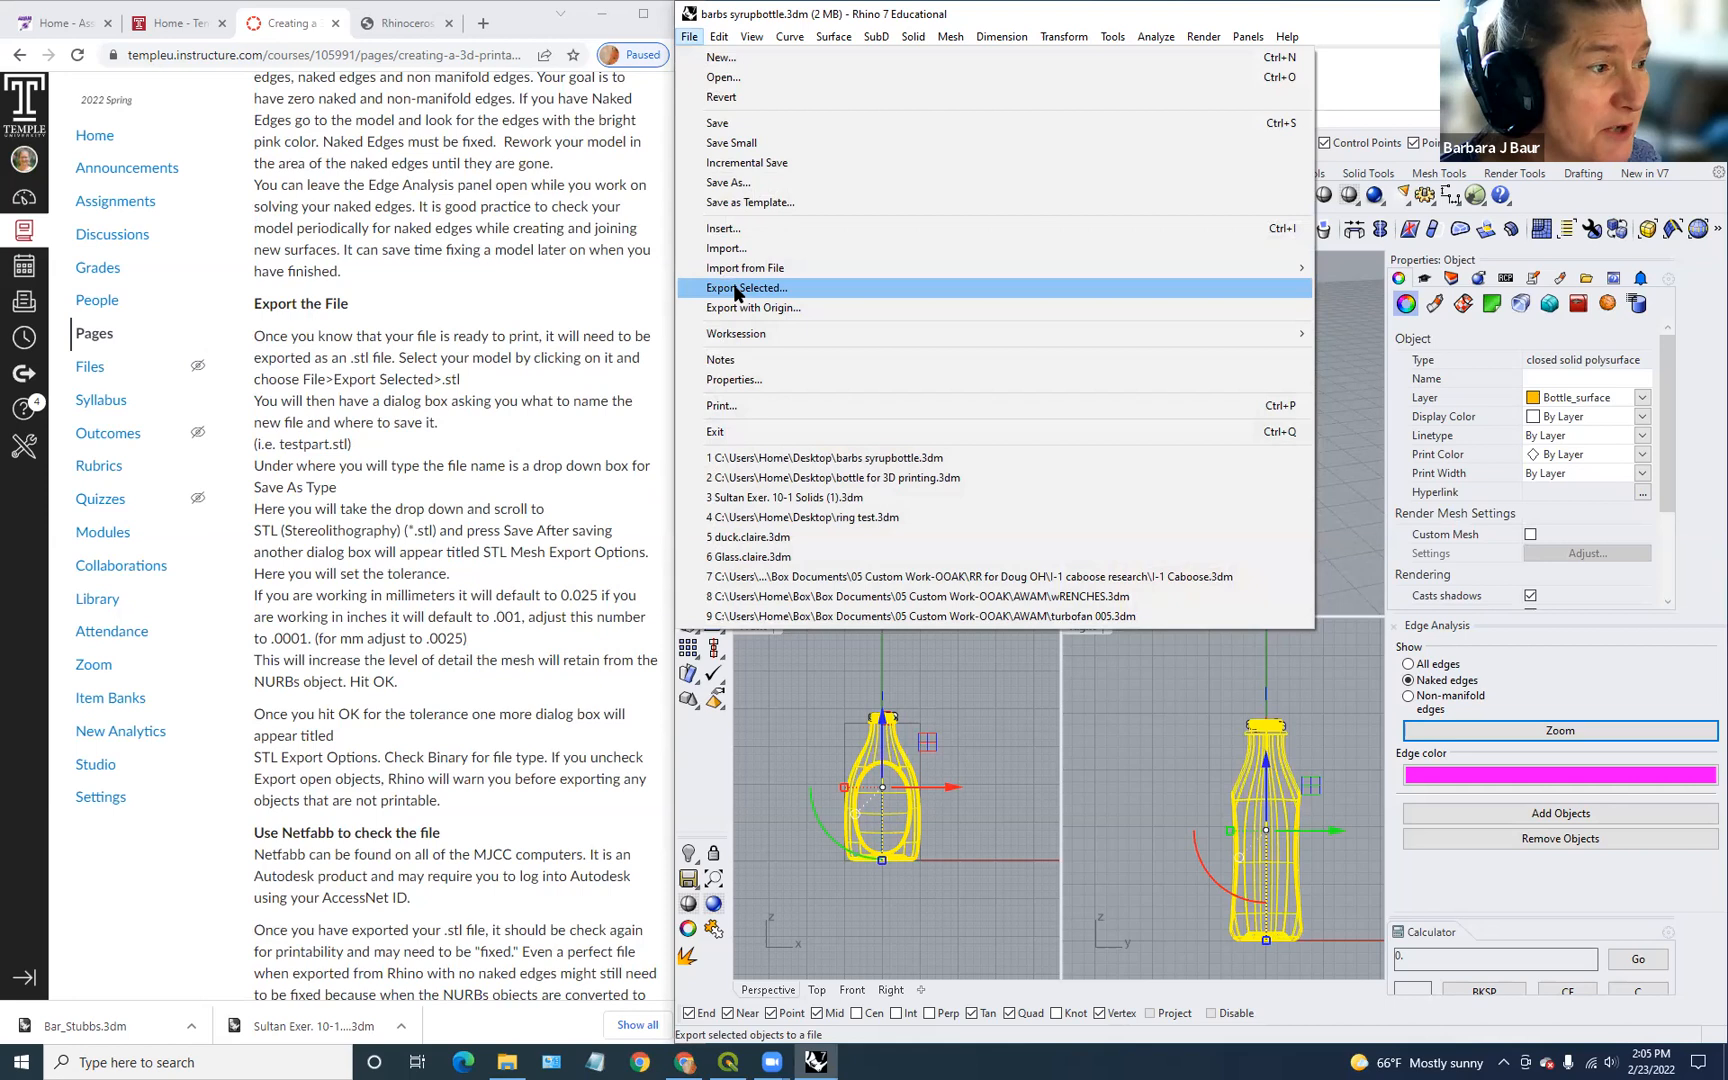
{"action": "left_click", "coordinate": [735, 289]}
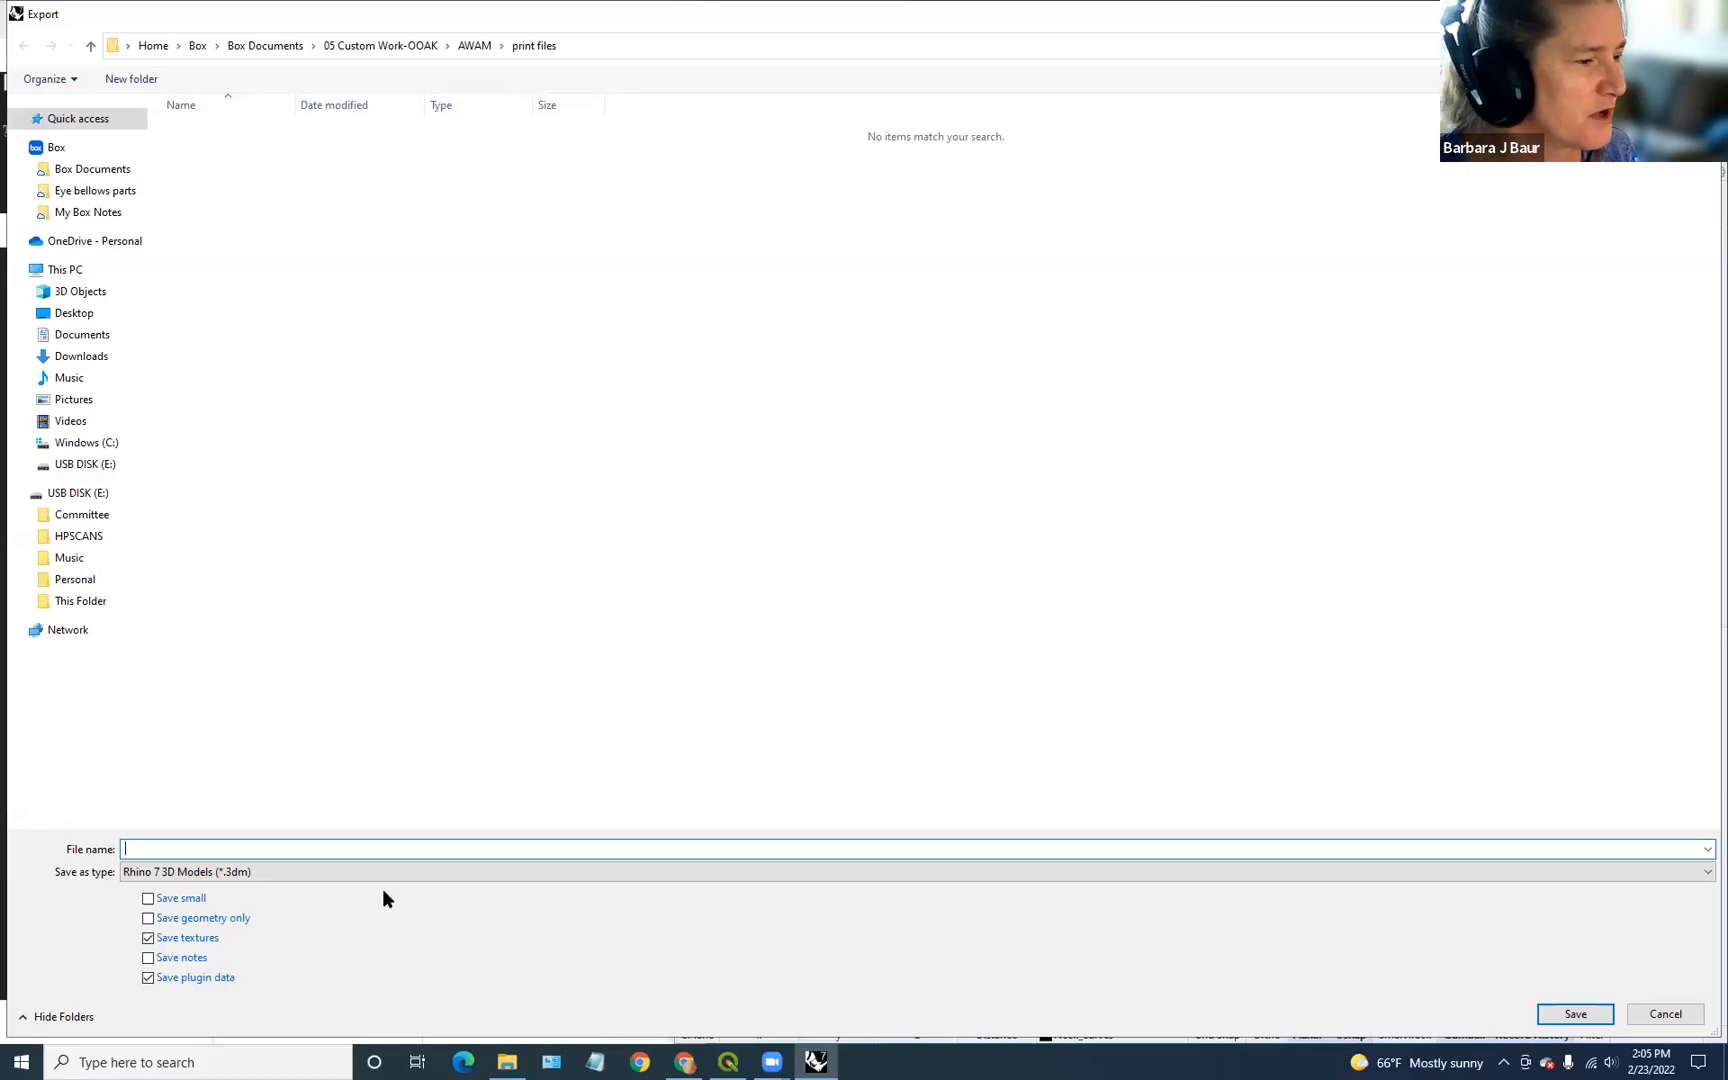
{"action": "left_click", "coordinate": [389, 873]}
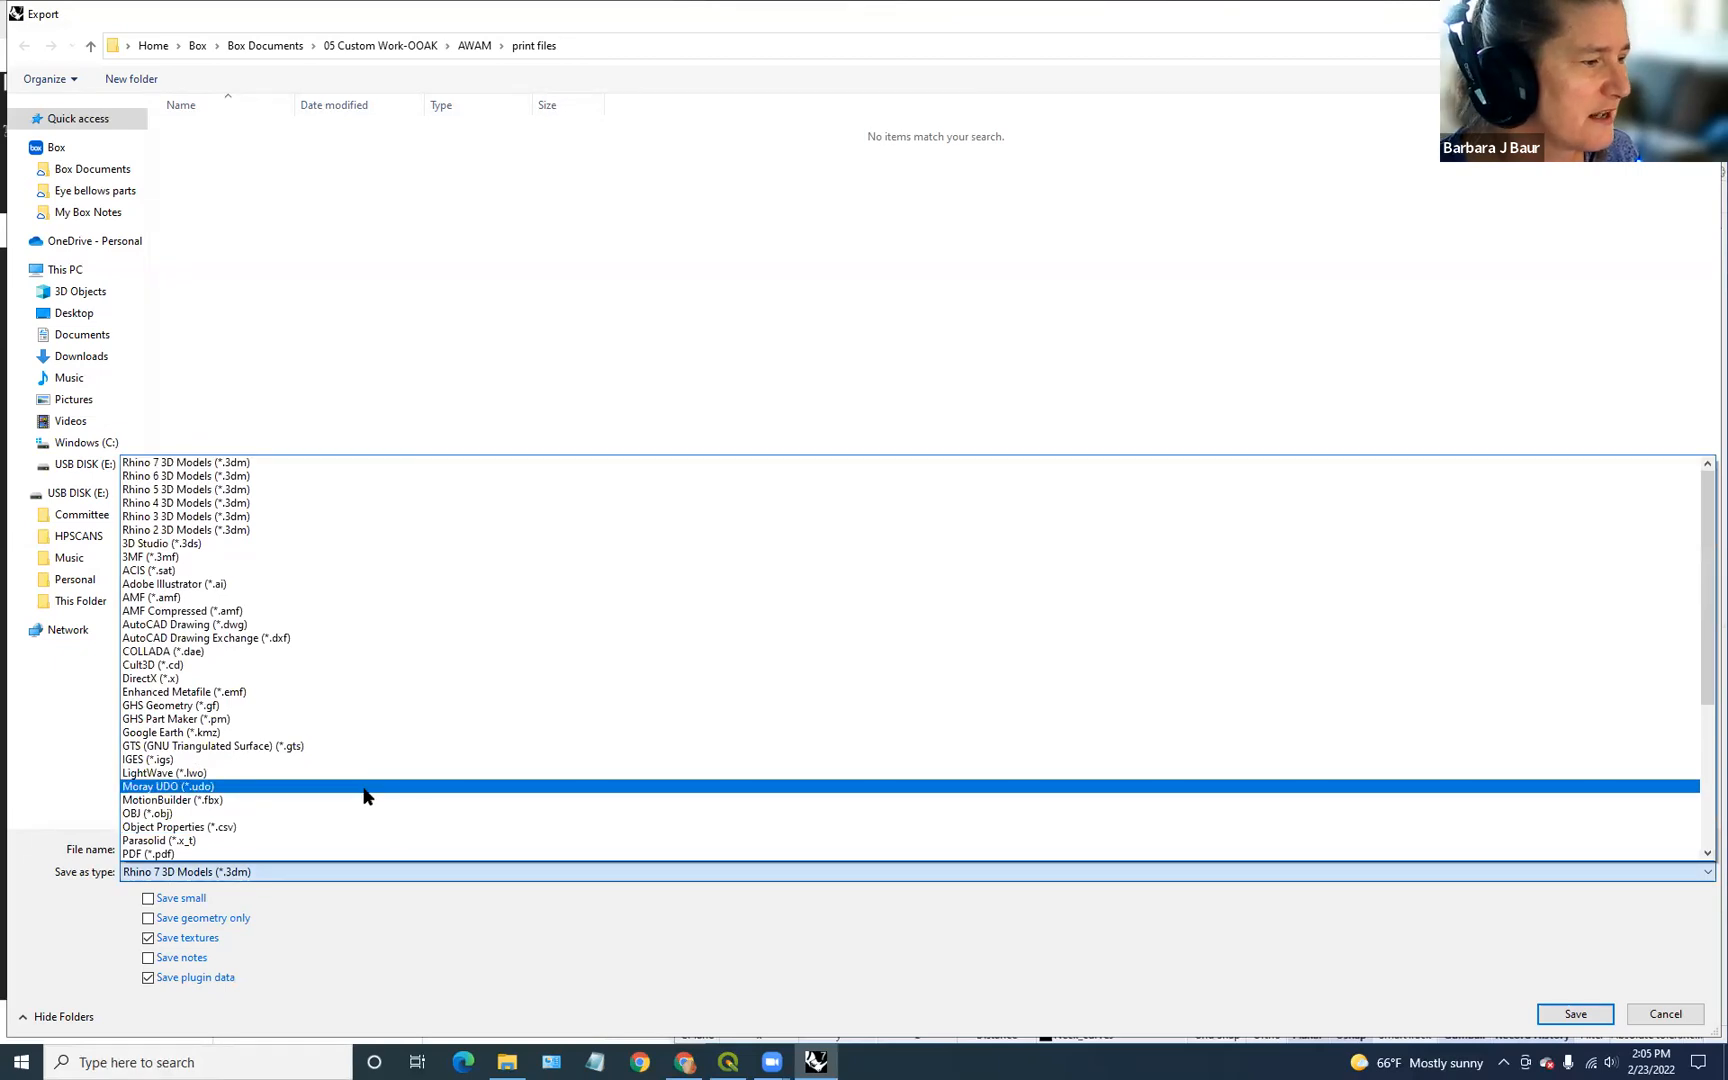
{"action": "scroll", "coordinate": [362, 786], "scroll_direction": "down", "scroll_amount": 3}
{"action": "scroll", "coordinate": [362, 786], "scroll_direction": "down", "scroll_amount": 3}
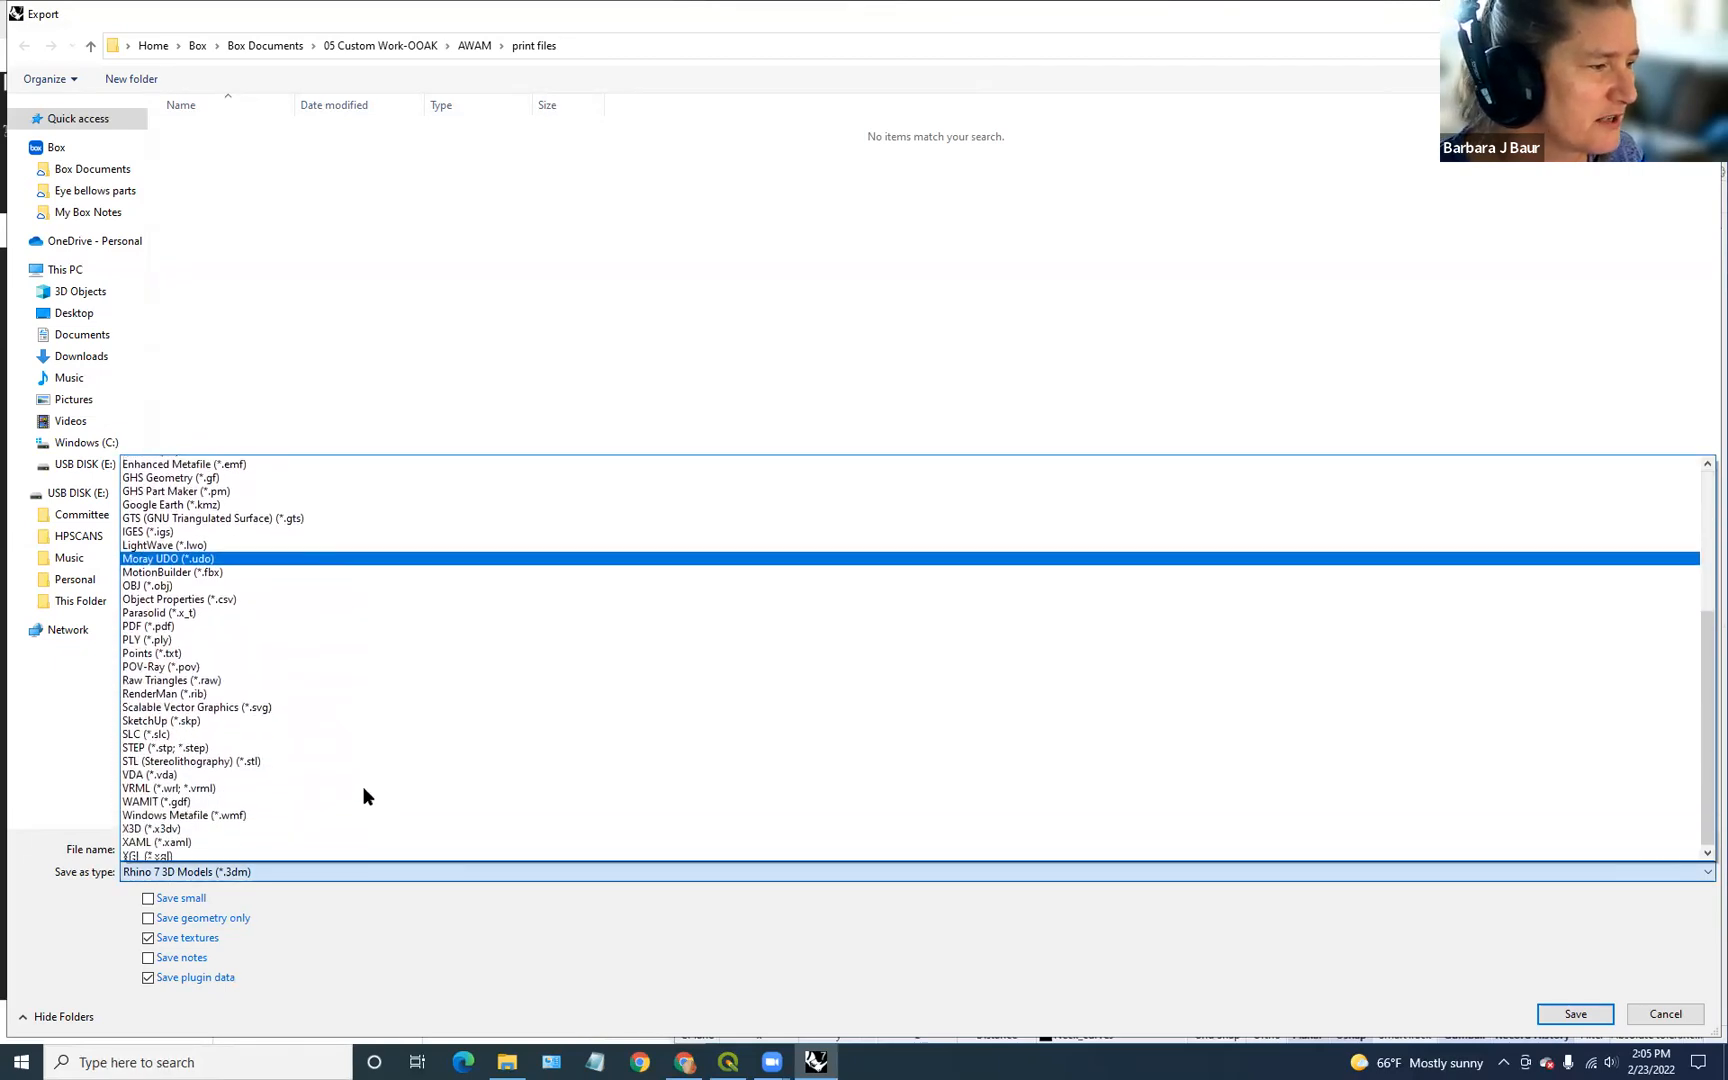
{"action": "left_click", "coordinate": [310, 747]}
Step: Save the export to the Desktop with the file name 'bottletoprint'
{"action": "left_click", "coordinate": [333, 848]}
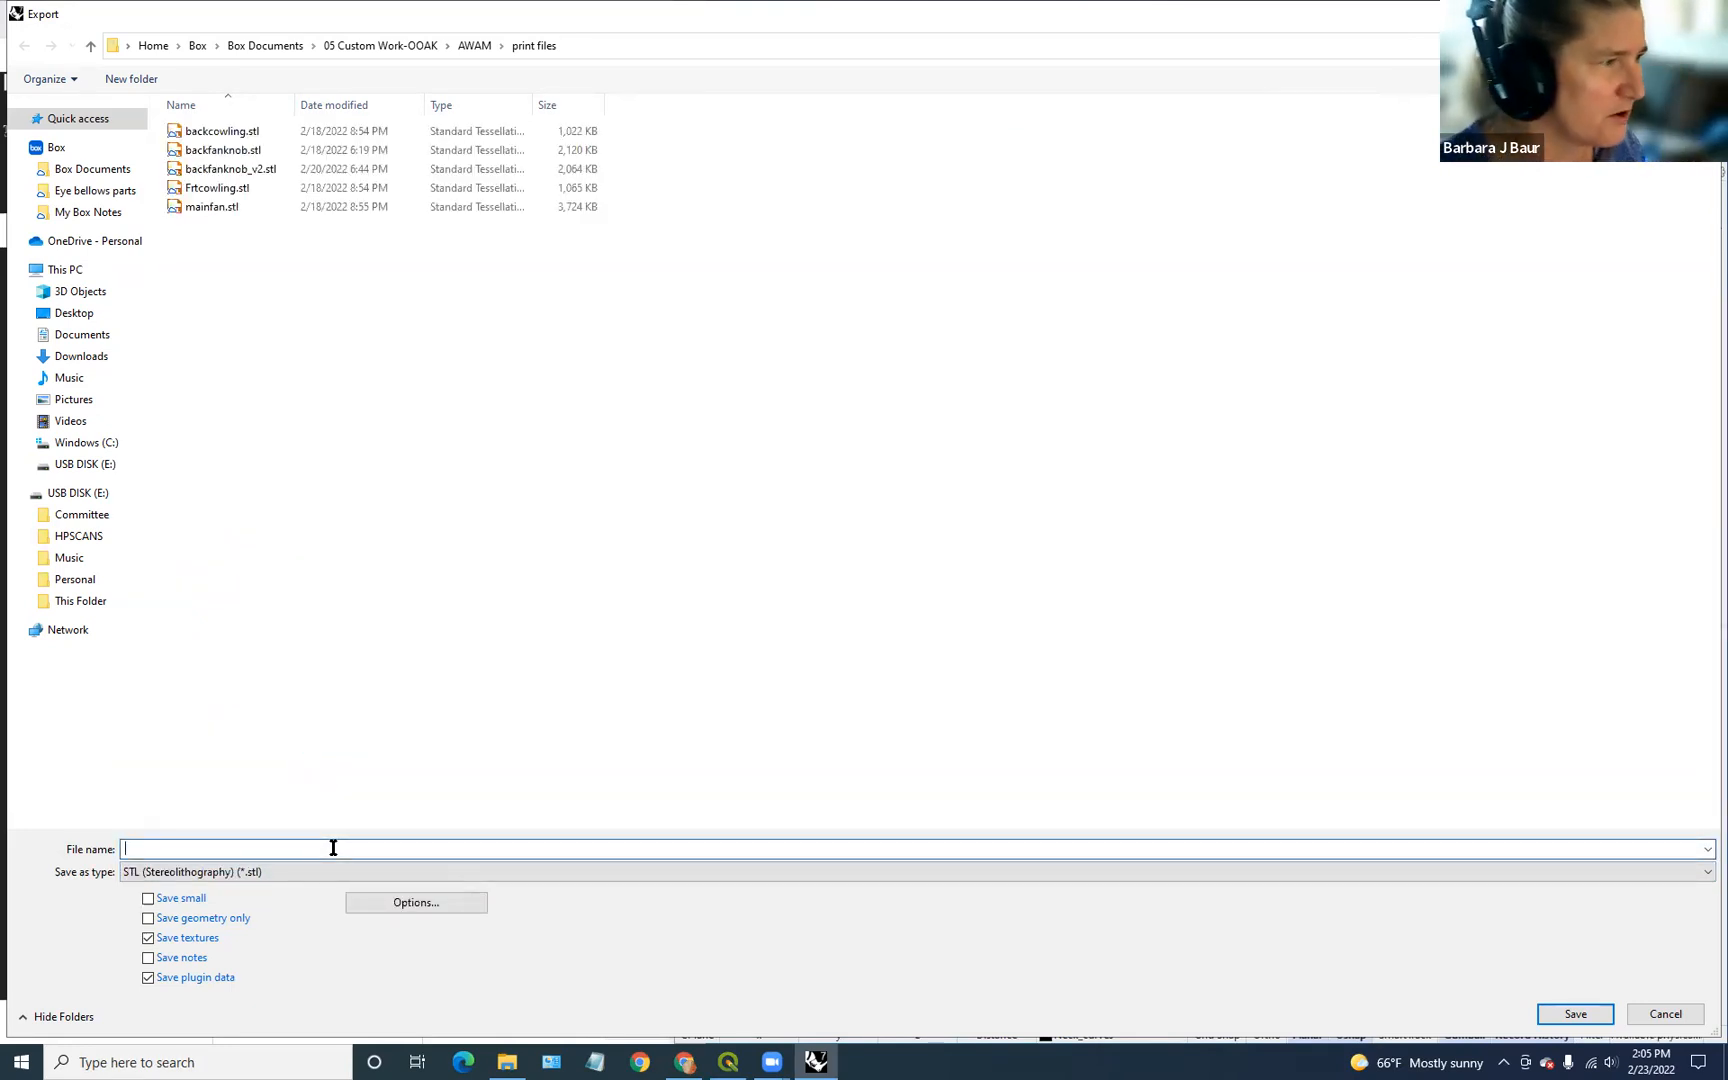
{"action": "left_click", "coordinate": [80, 316]}
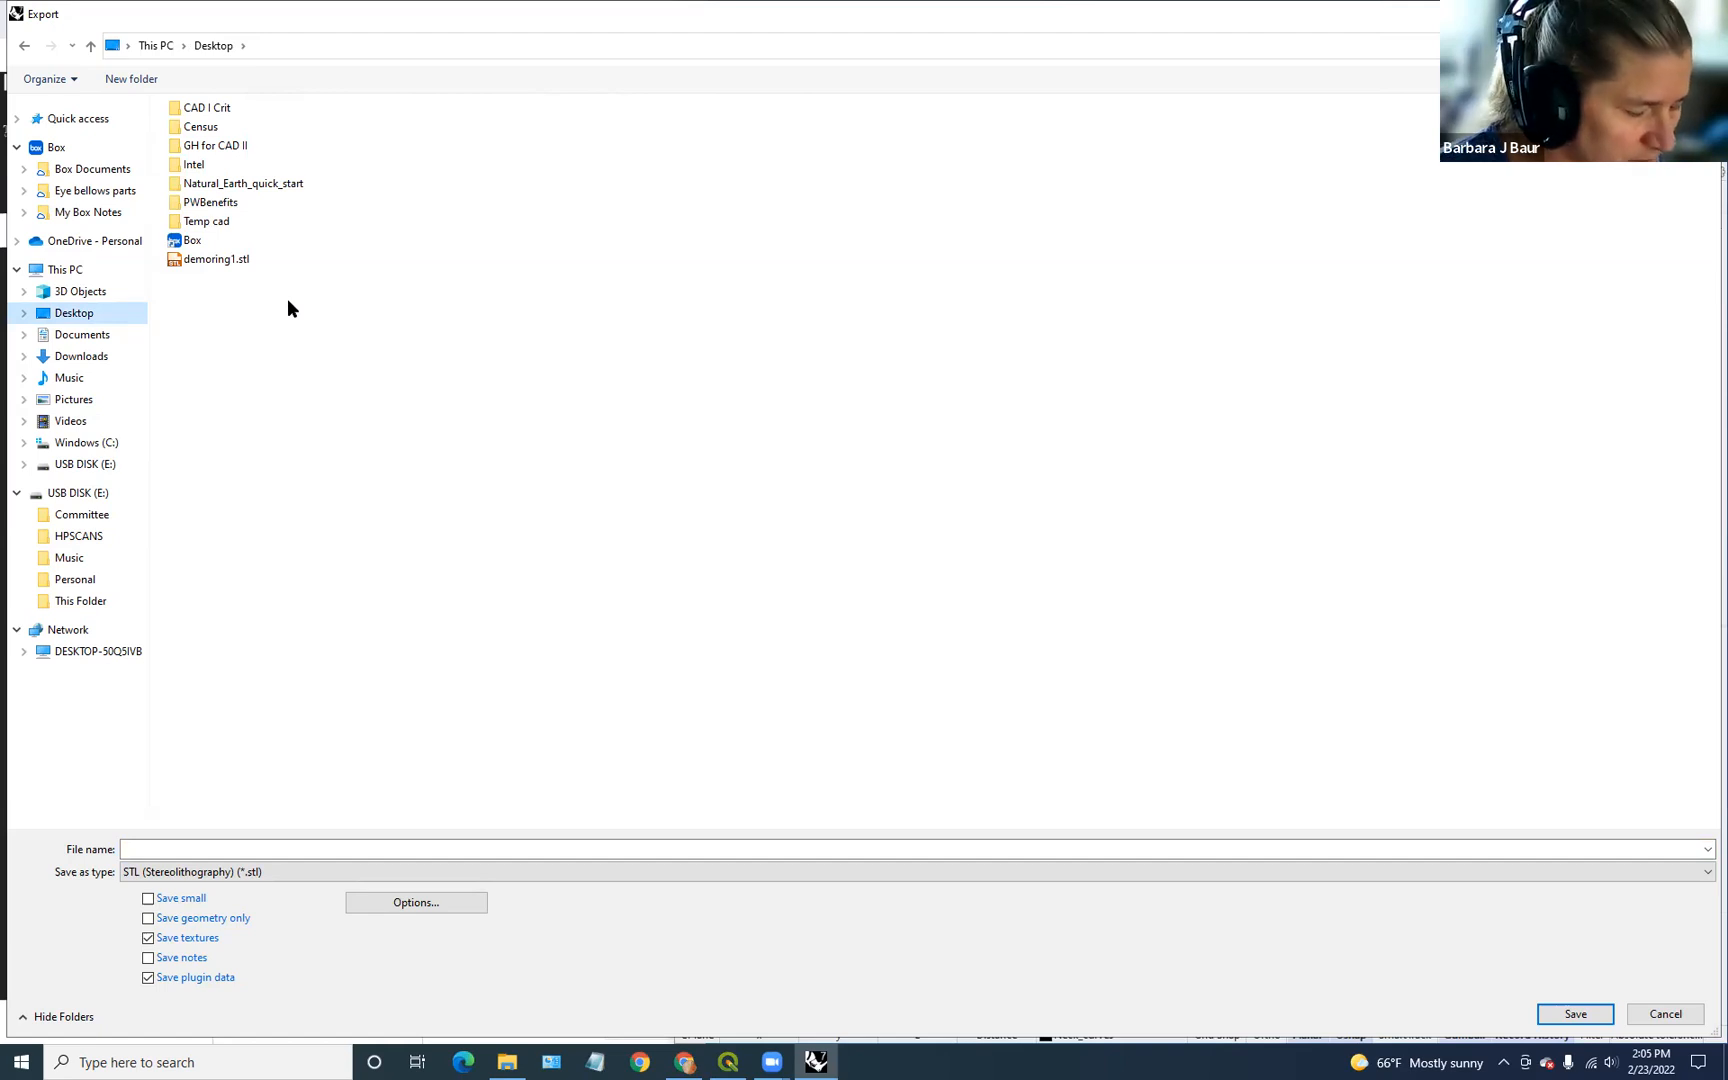
{"action": "key", "text": "b"}
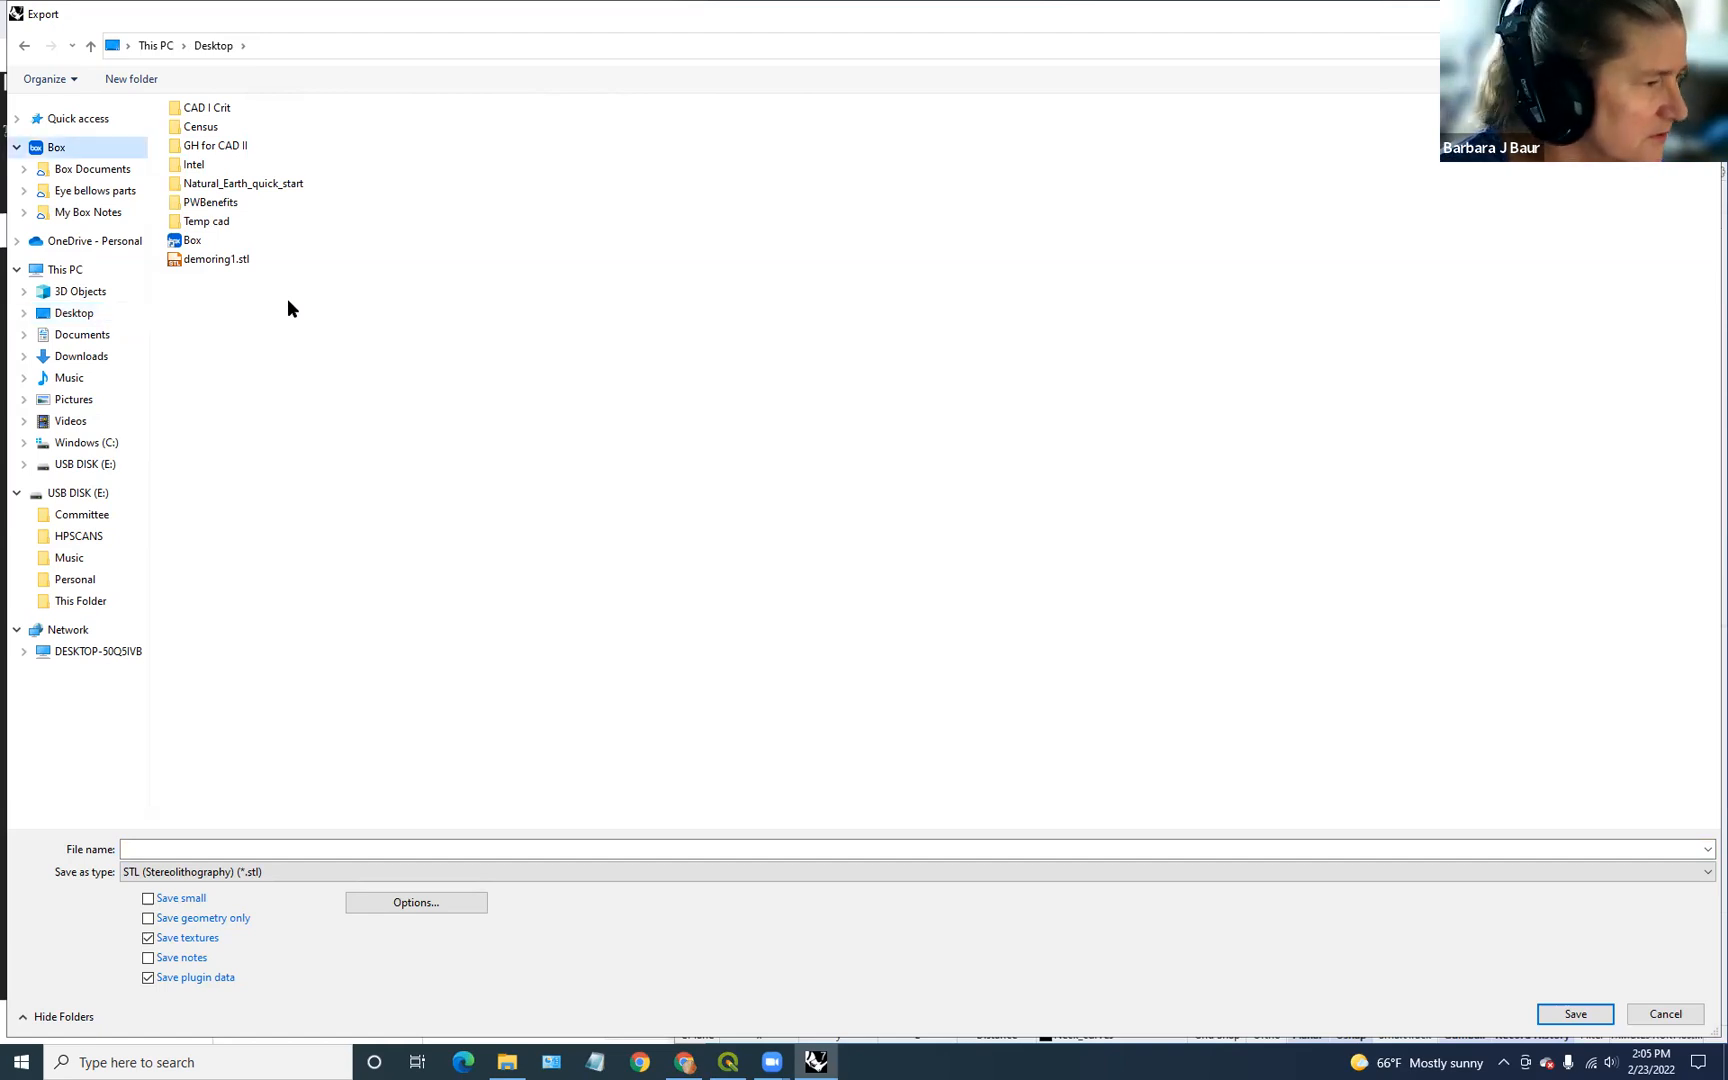
{"action": "left_click", "coordinate": [194, 849]}
{"action": "type", "text": "bottleto"}
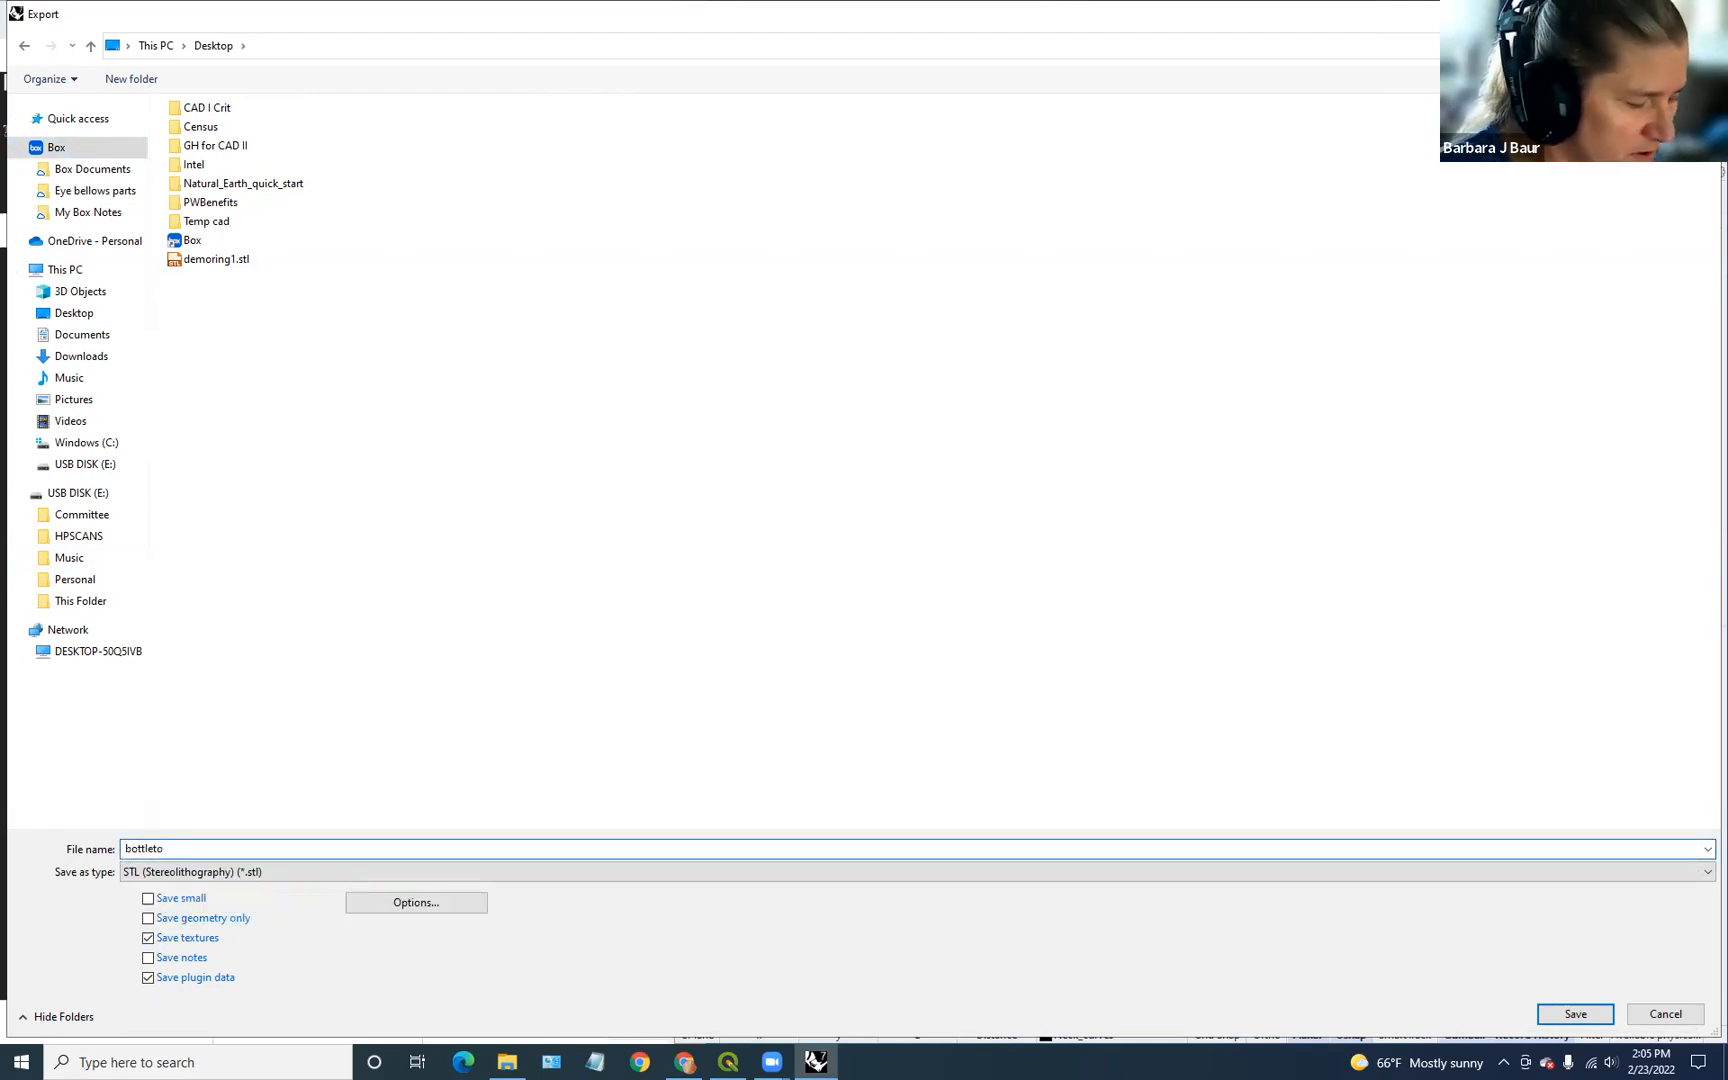
{"action": "type", "text": "print"}
{"action": "key", "text": "Return"}
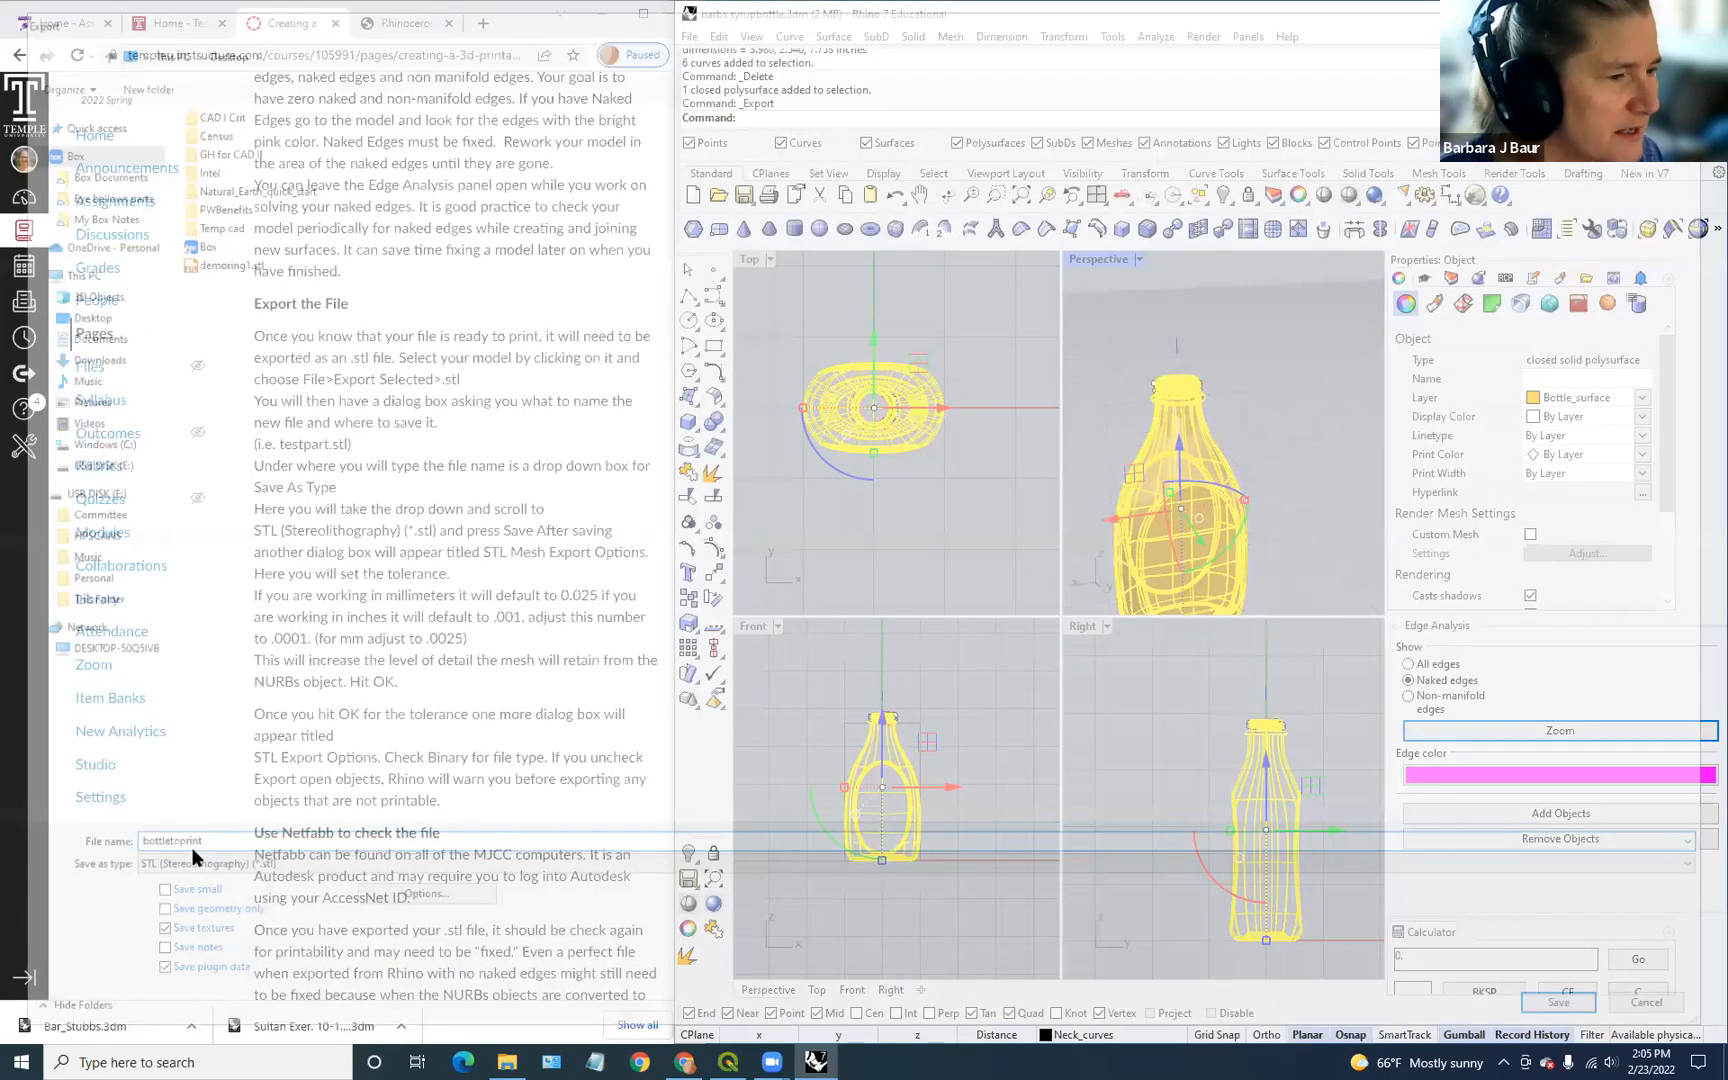
Step: Finish the binary STL export at 0.001 tolerance, then minimize Rhino and decline the update
{"action": "left_click", "coordinate": [731, 551]}
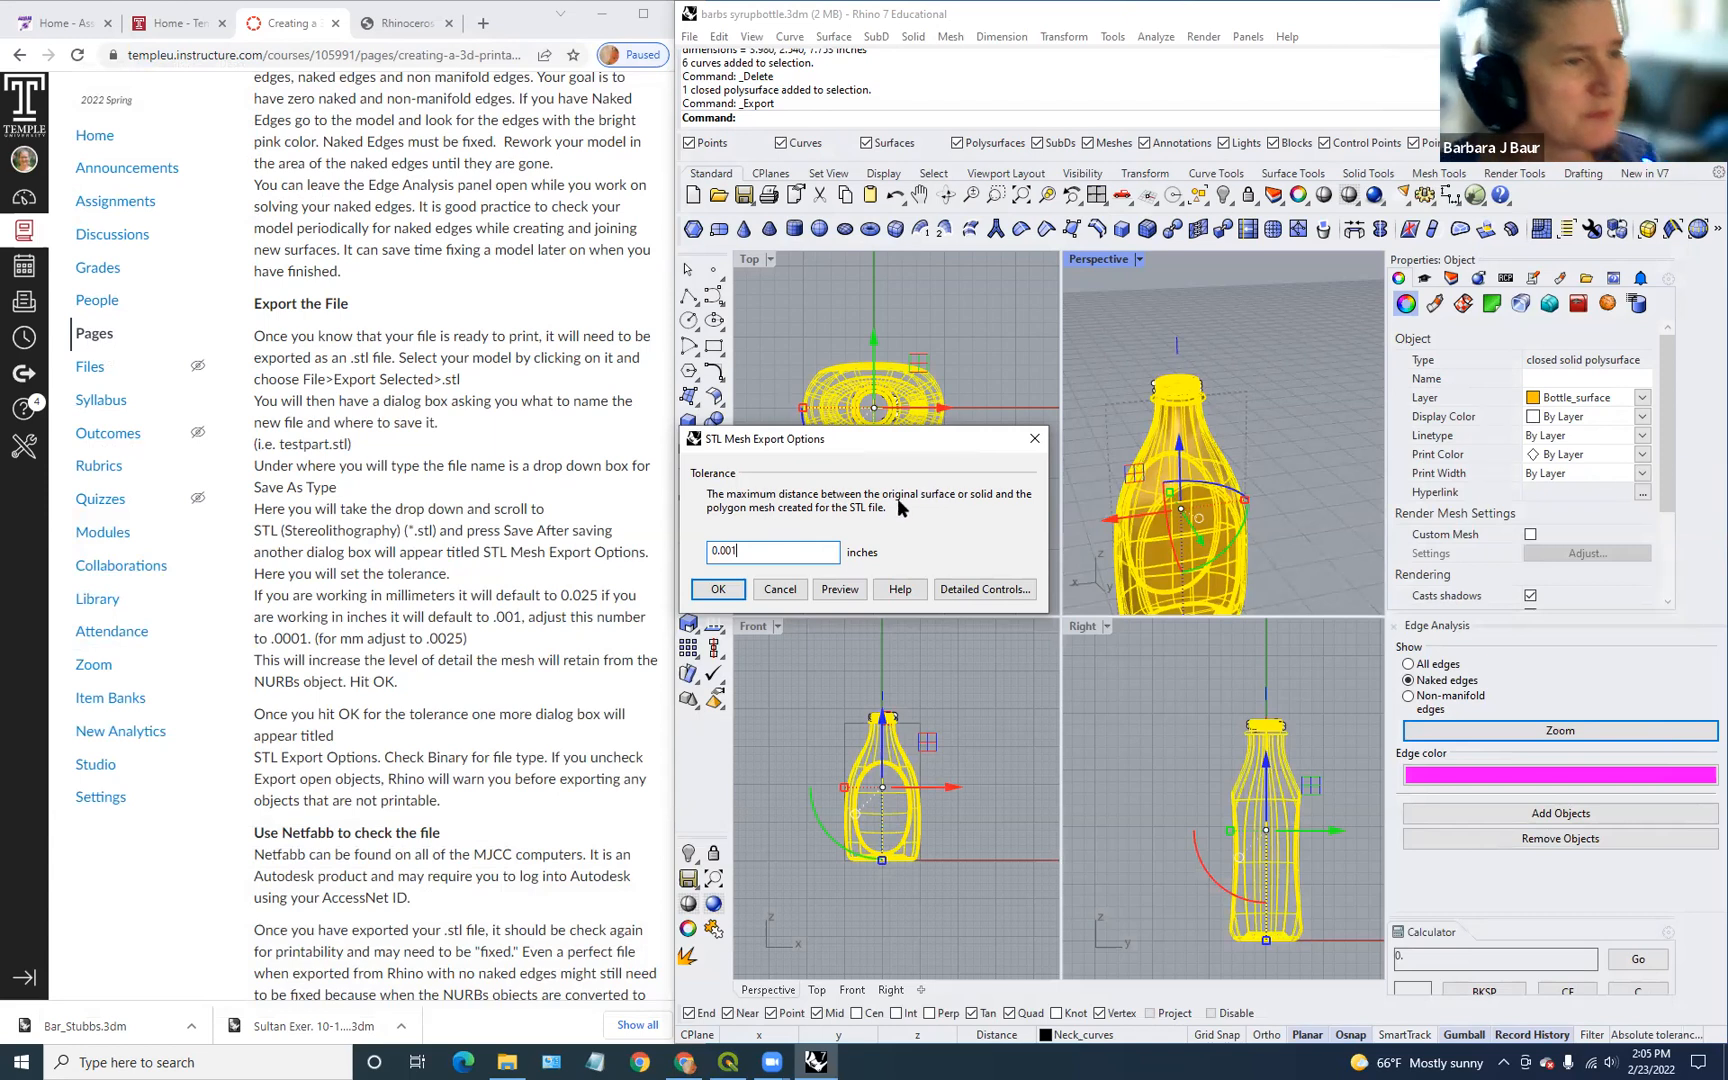
{"action": "left_click", "coordinate": [735, 597]}
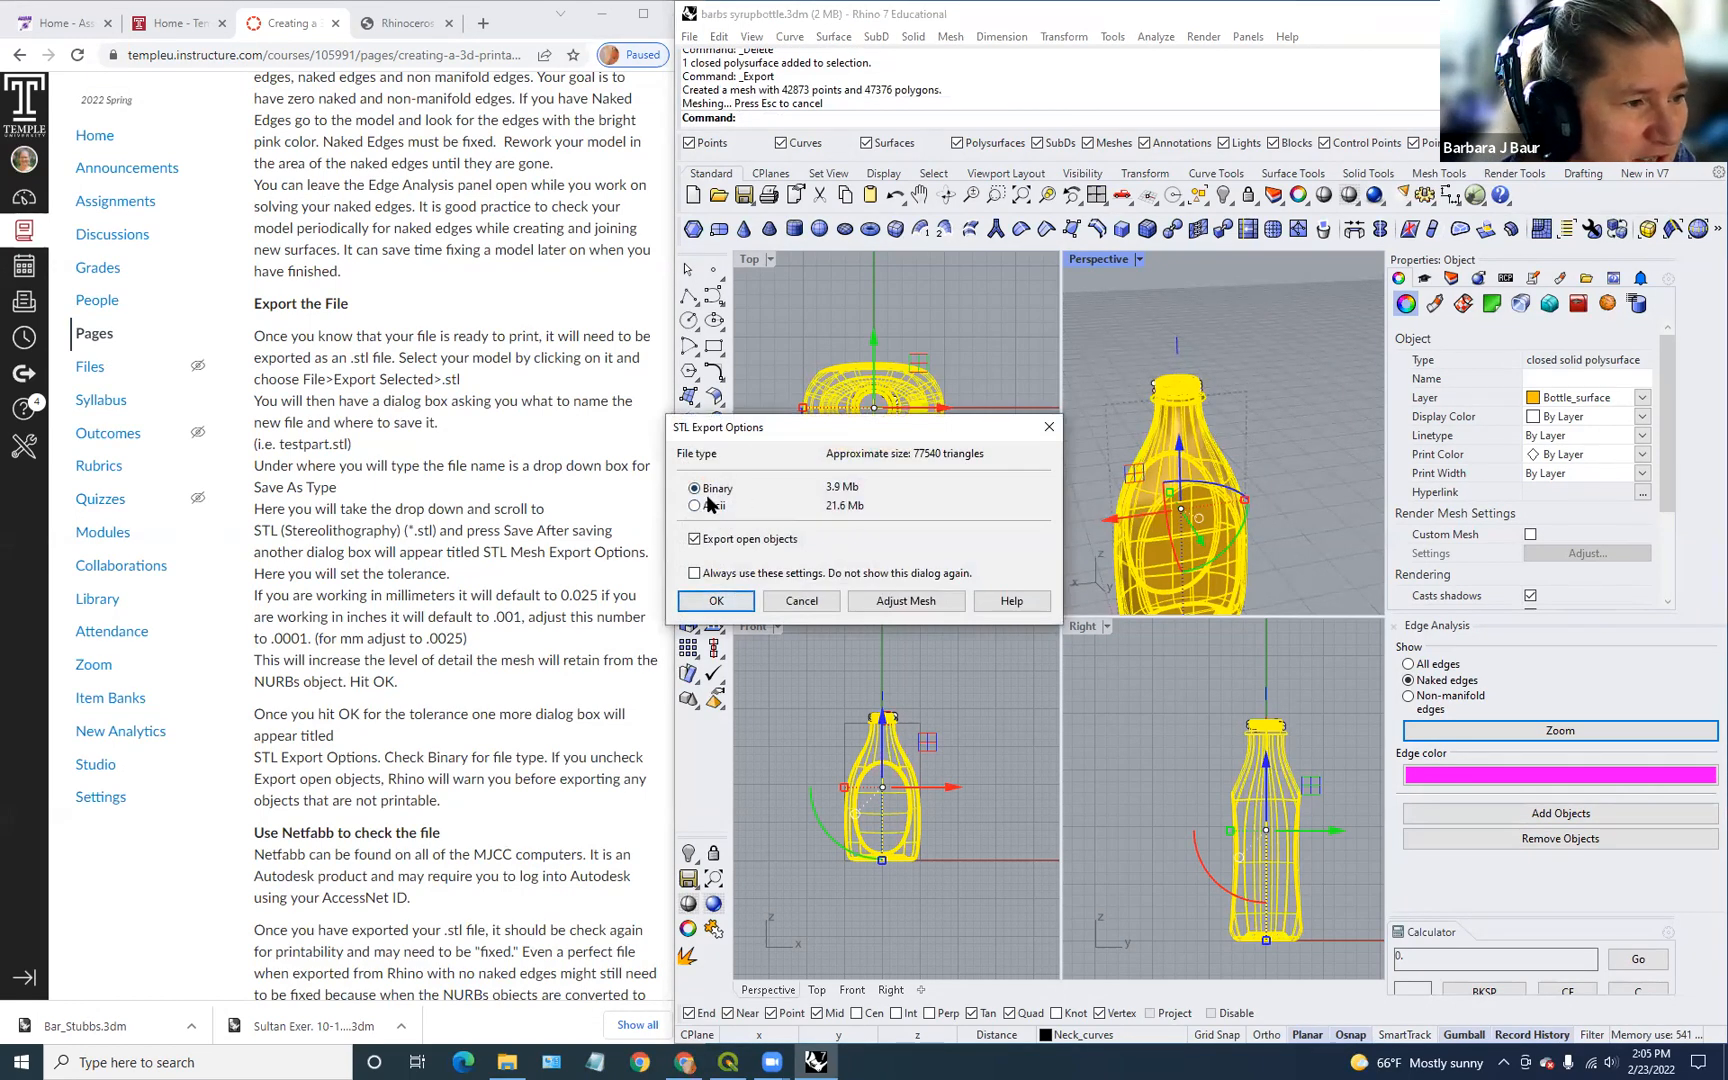
{"action": "left_click", "coordinate": [716, 602]}
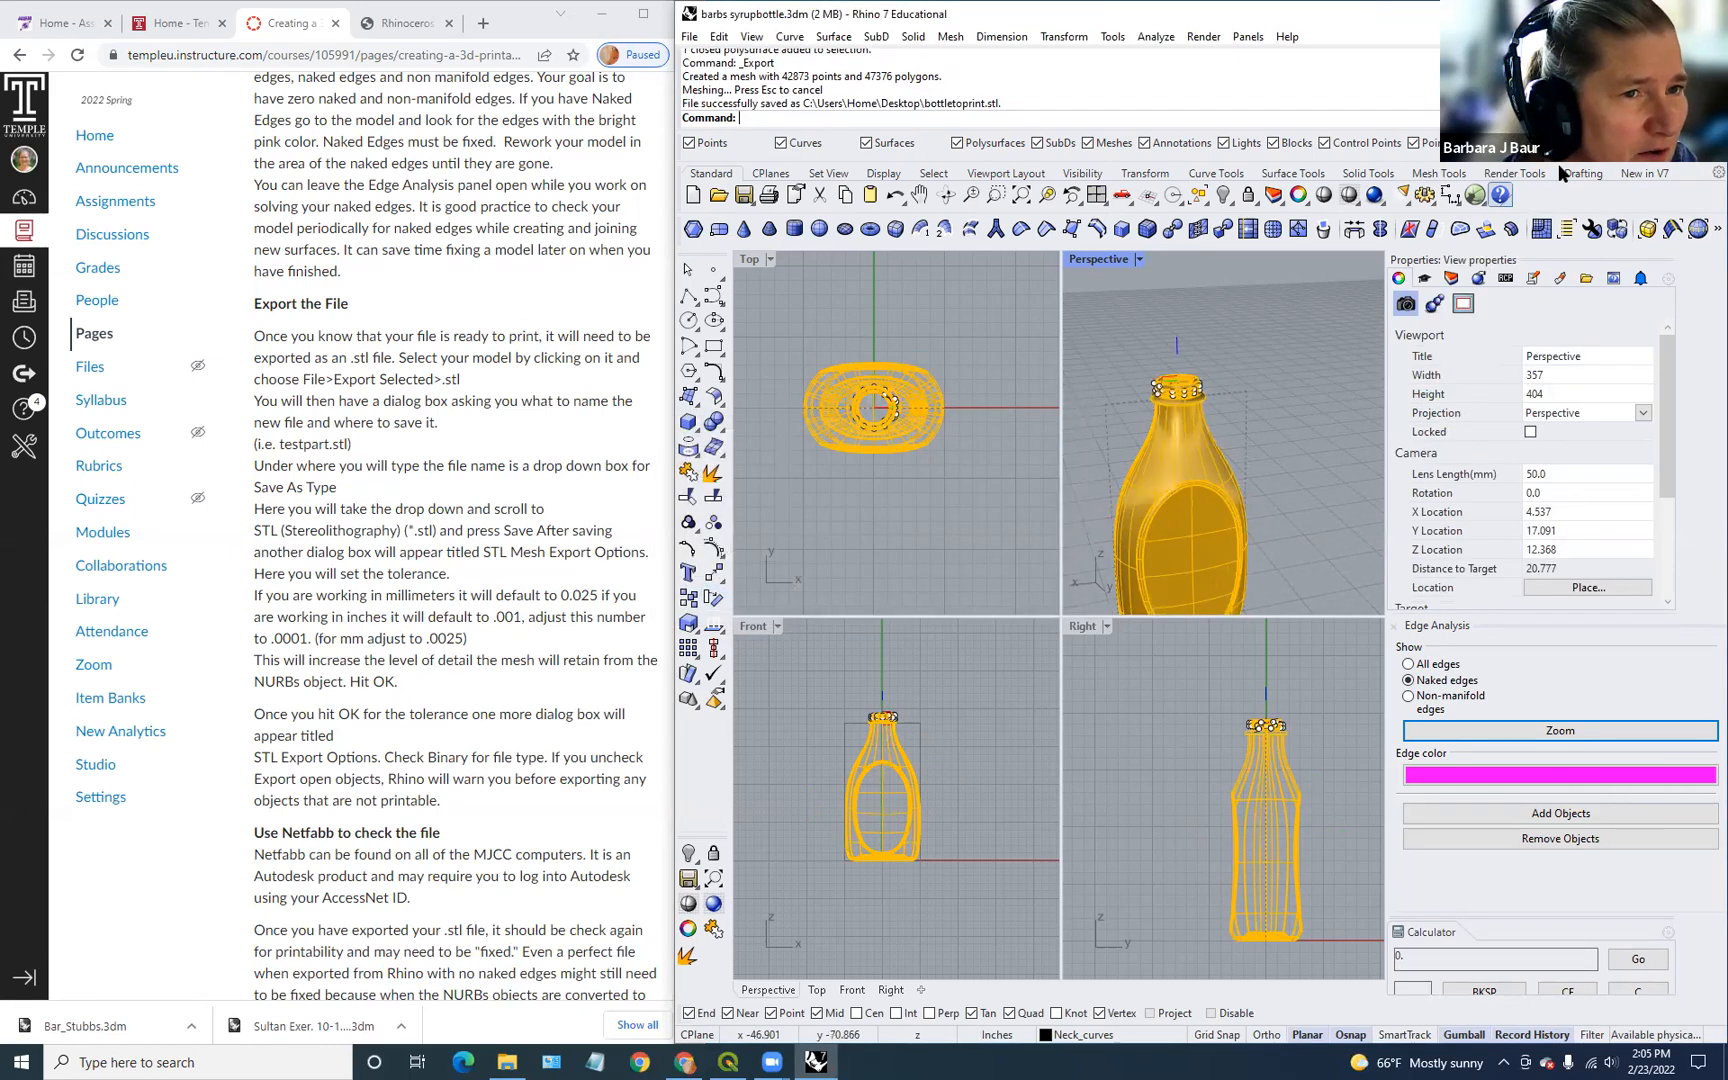
{"action": "left_click", "coordinate": [1622, 14]}
{"action": "left_click", "coordinate": [1226, 663]}
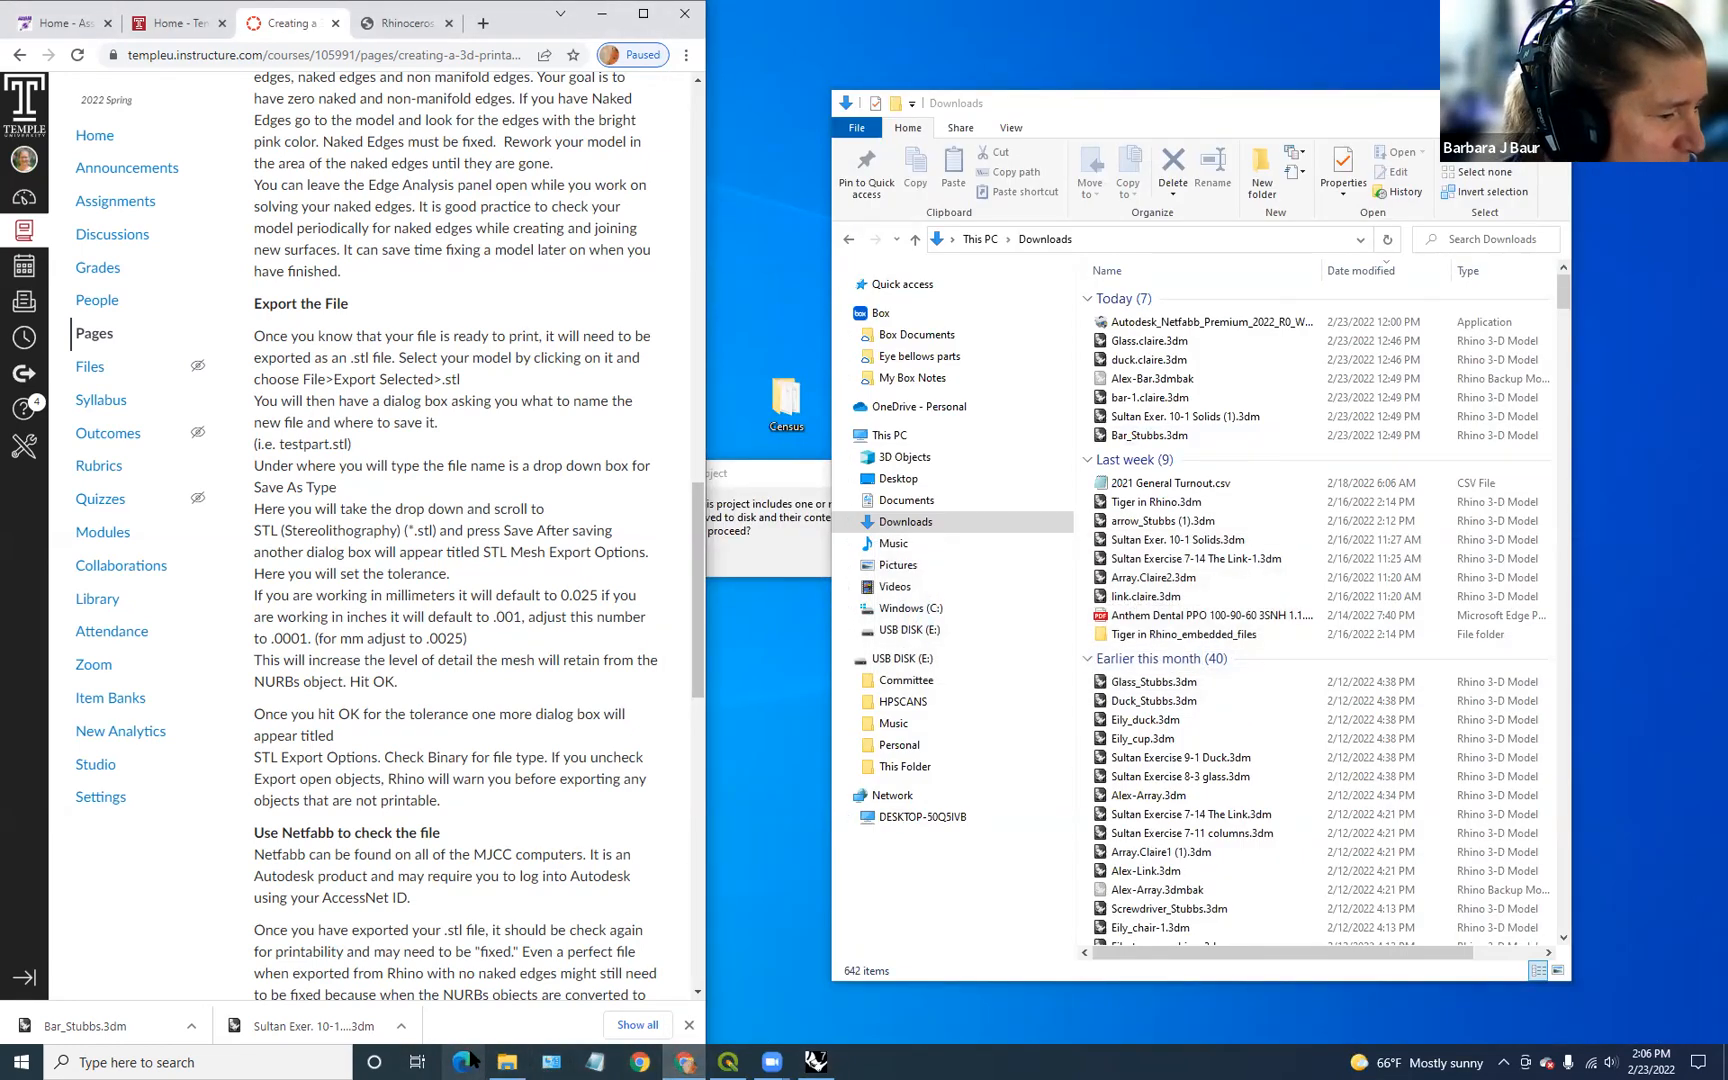
Step: Search Windows for 'net' and launch Autodesk Netfabb Premium 2022
{"action": "left_click", "coordinate": [93, 1062]}
{"action": "type", "text": "ne"}
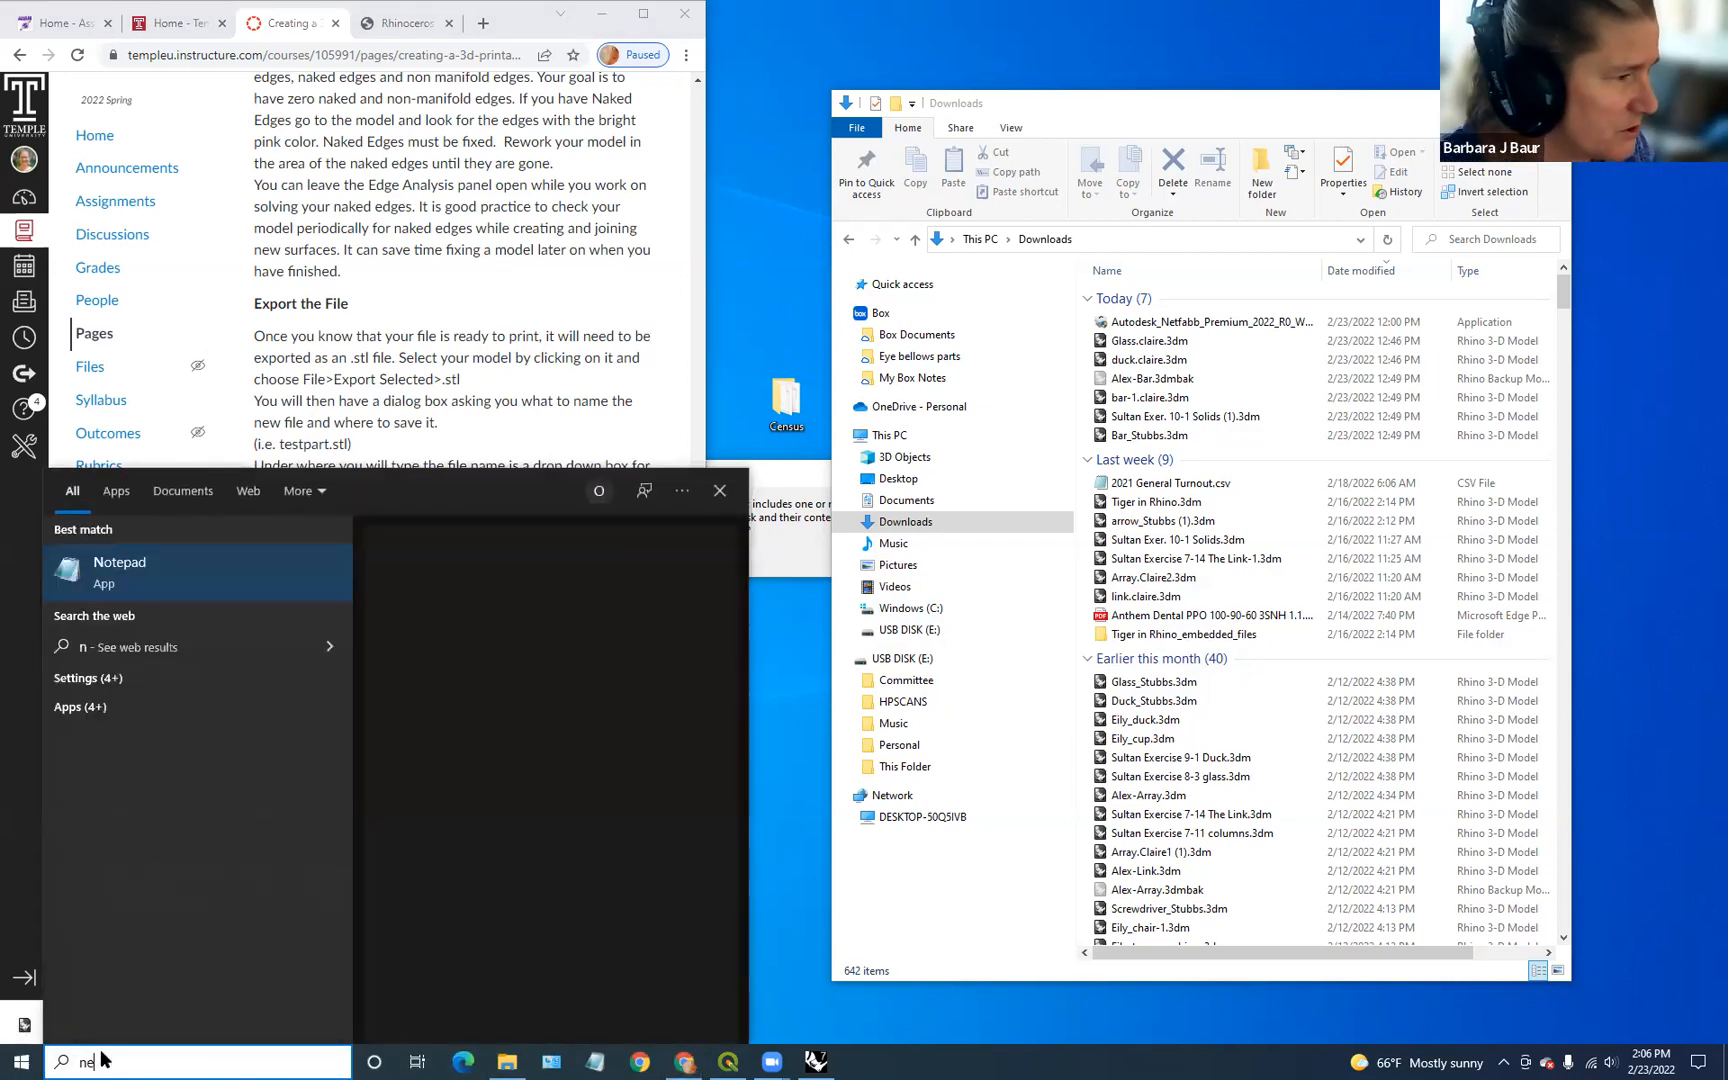
{"action": "type", "text": "t"}
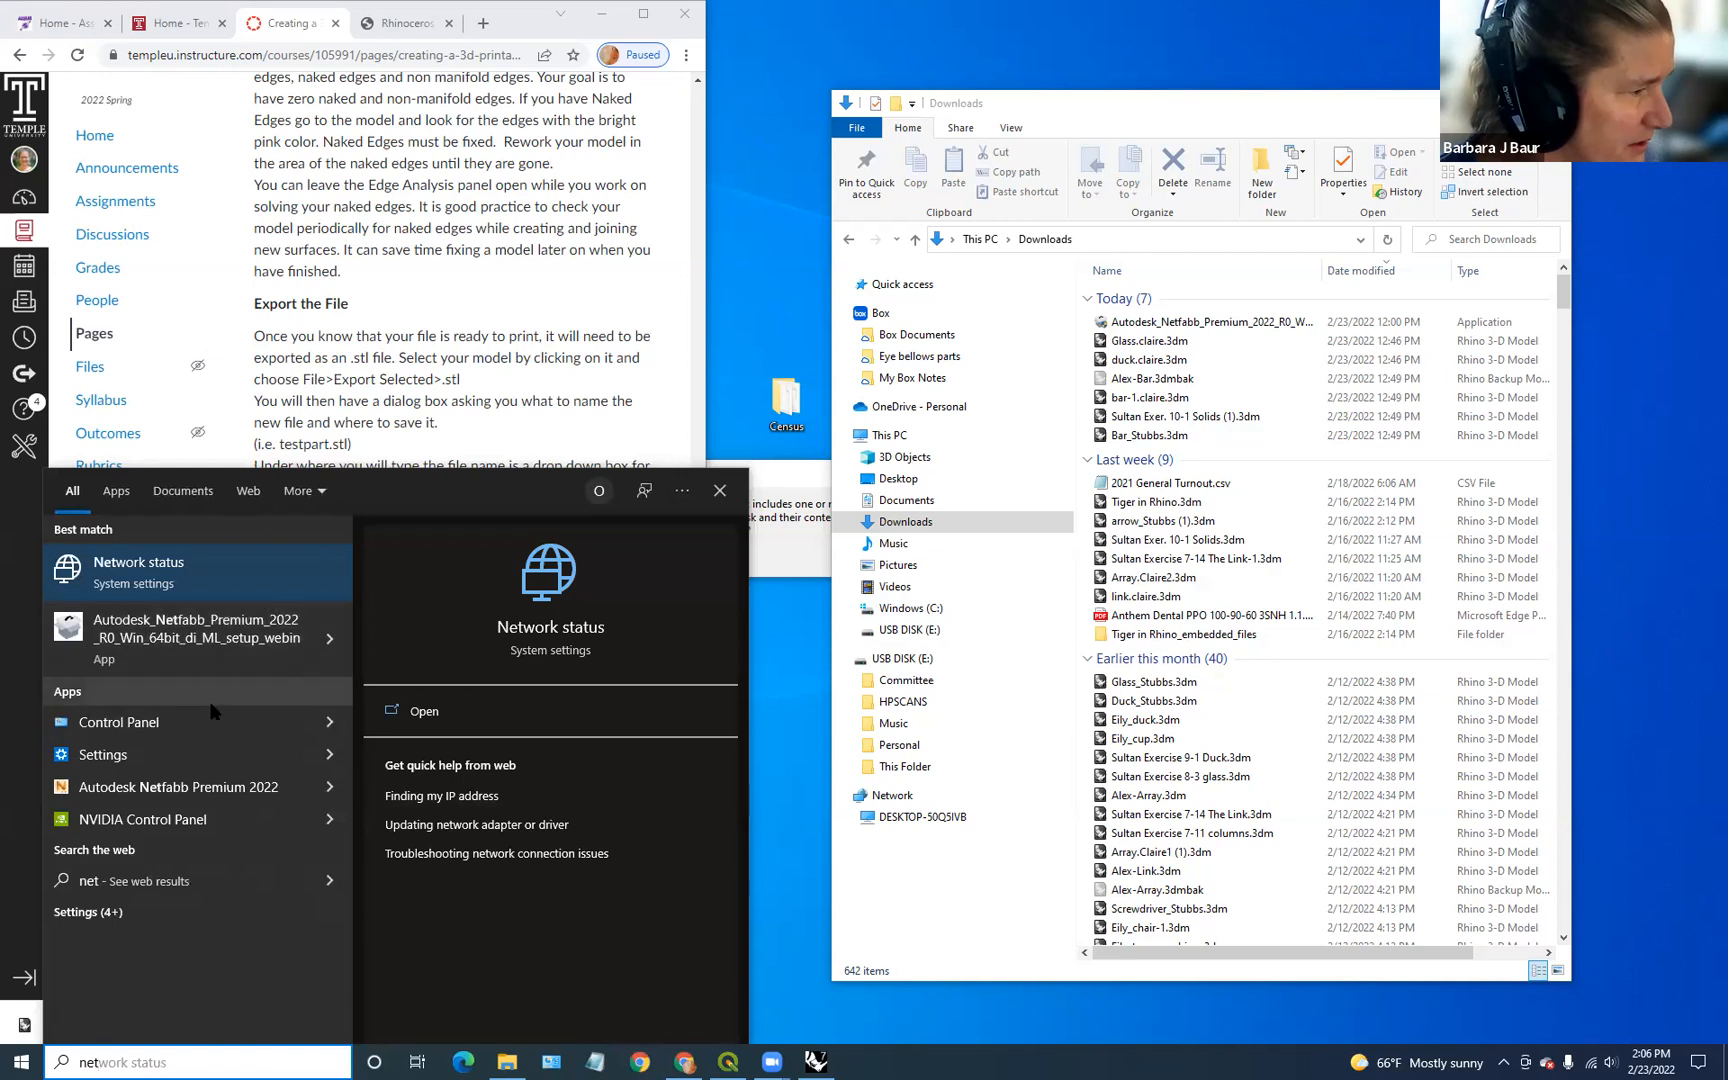
{"action": "left_click", "coordinate": [175, 787]}
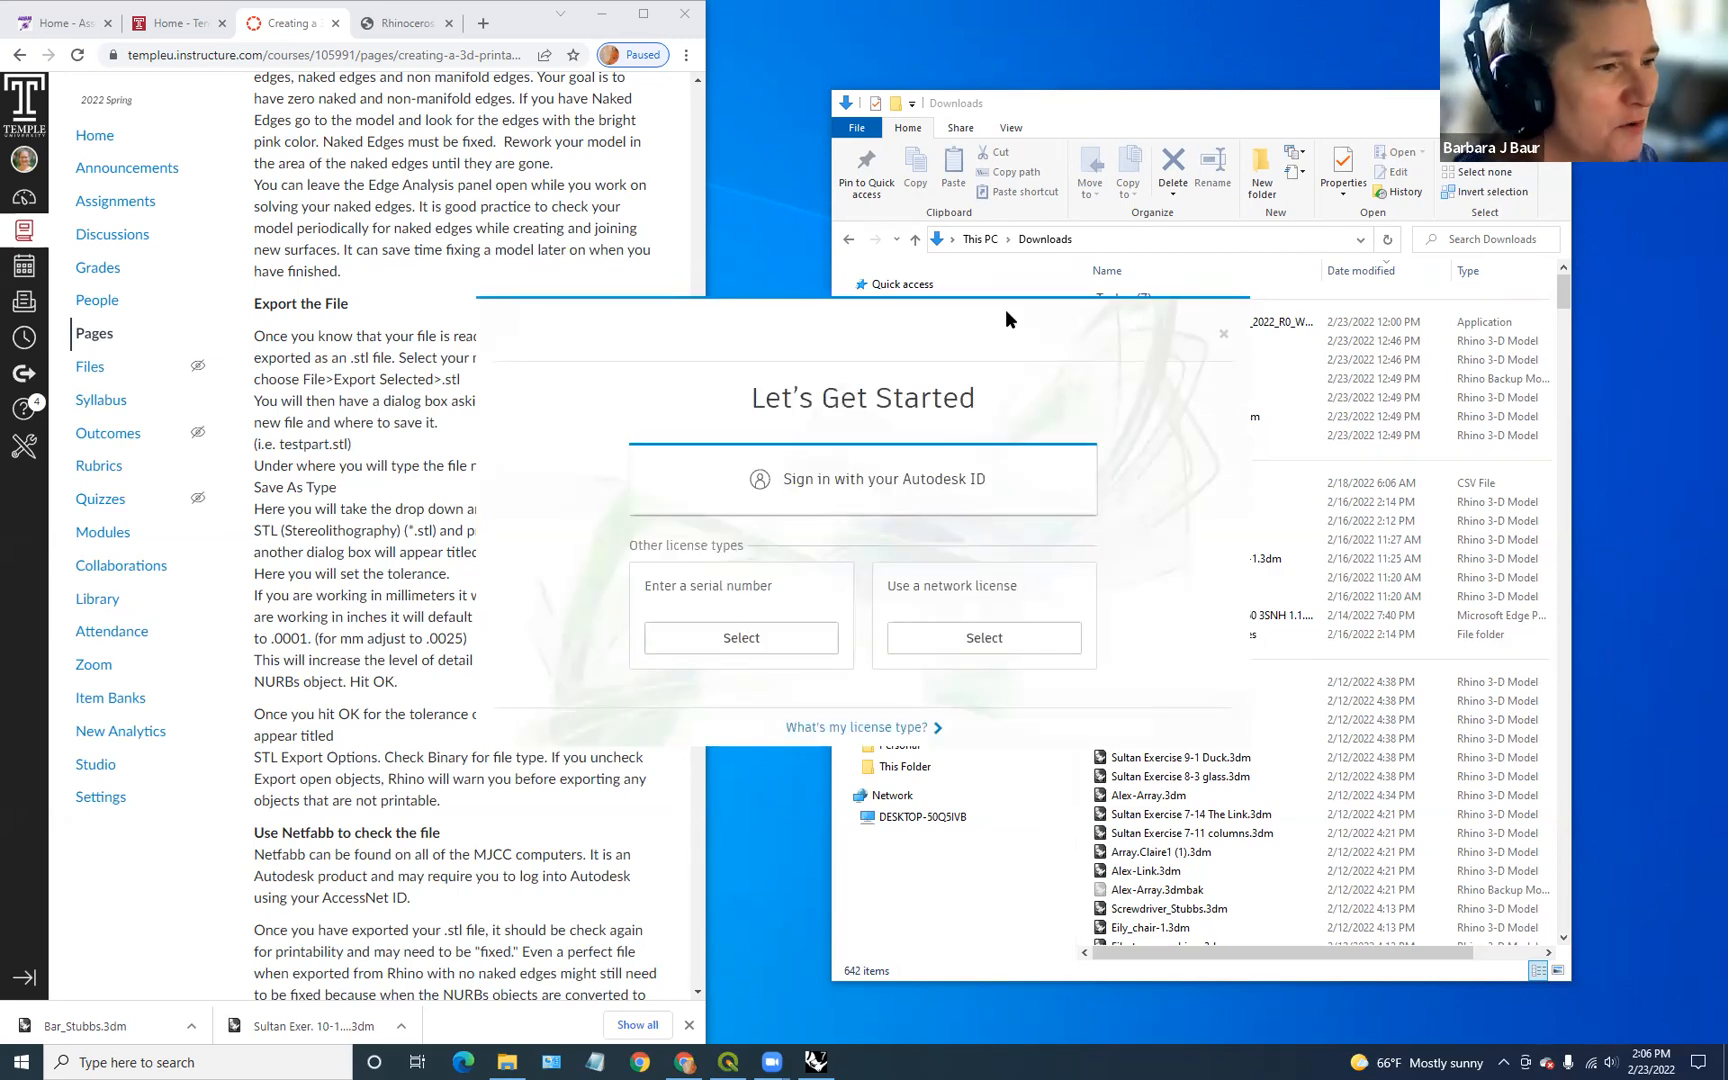
Step: Sign in with the Autodesk ID, entering the account e-mail and password
{"action": "left_click", "coordinate": [958, 492]}
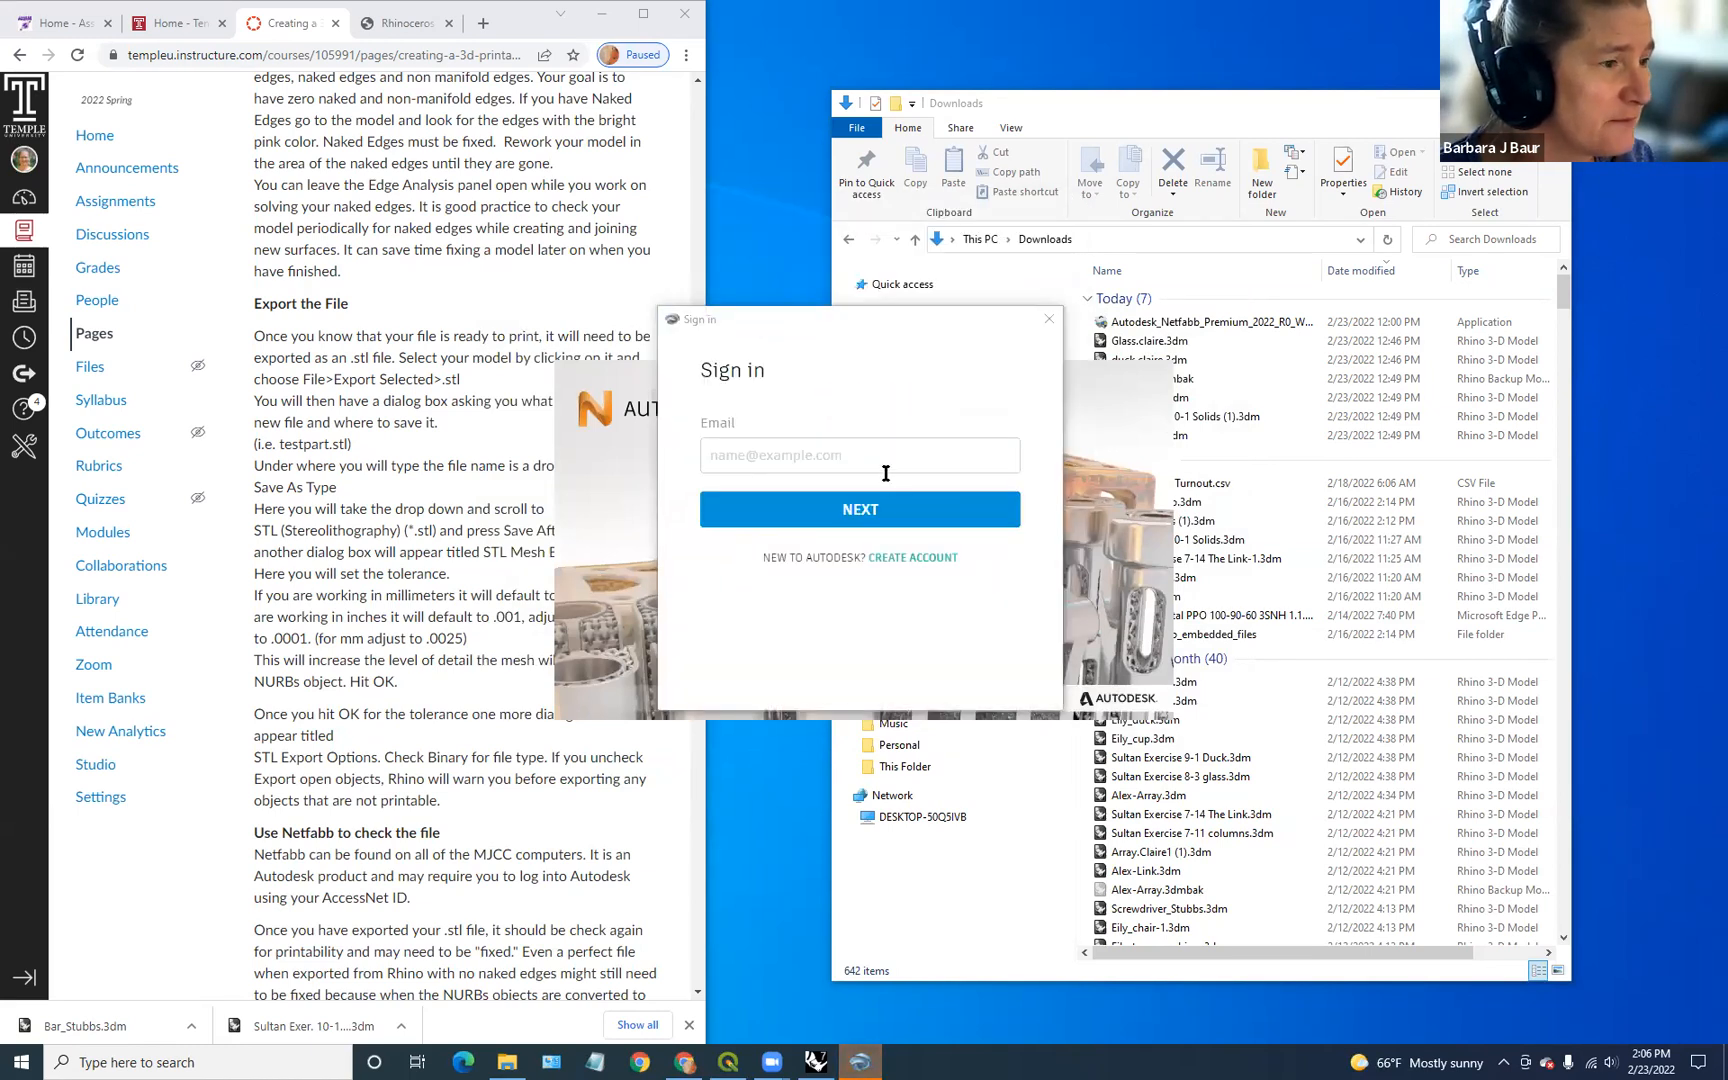
{"action": "left_click", "coordinate": [880, 464]}
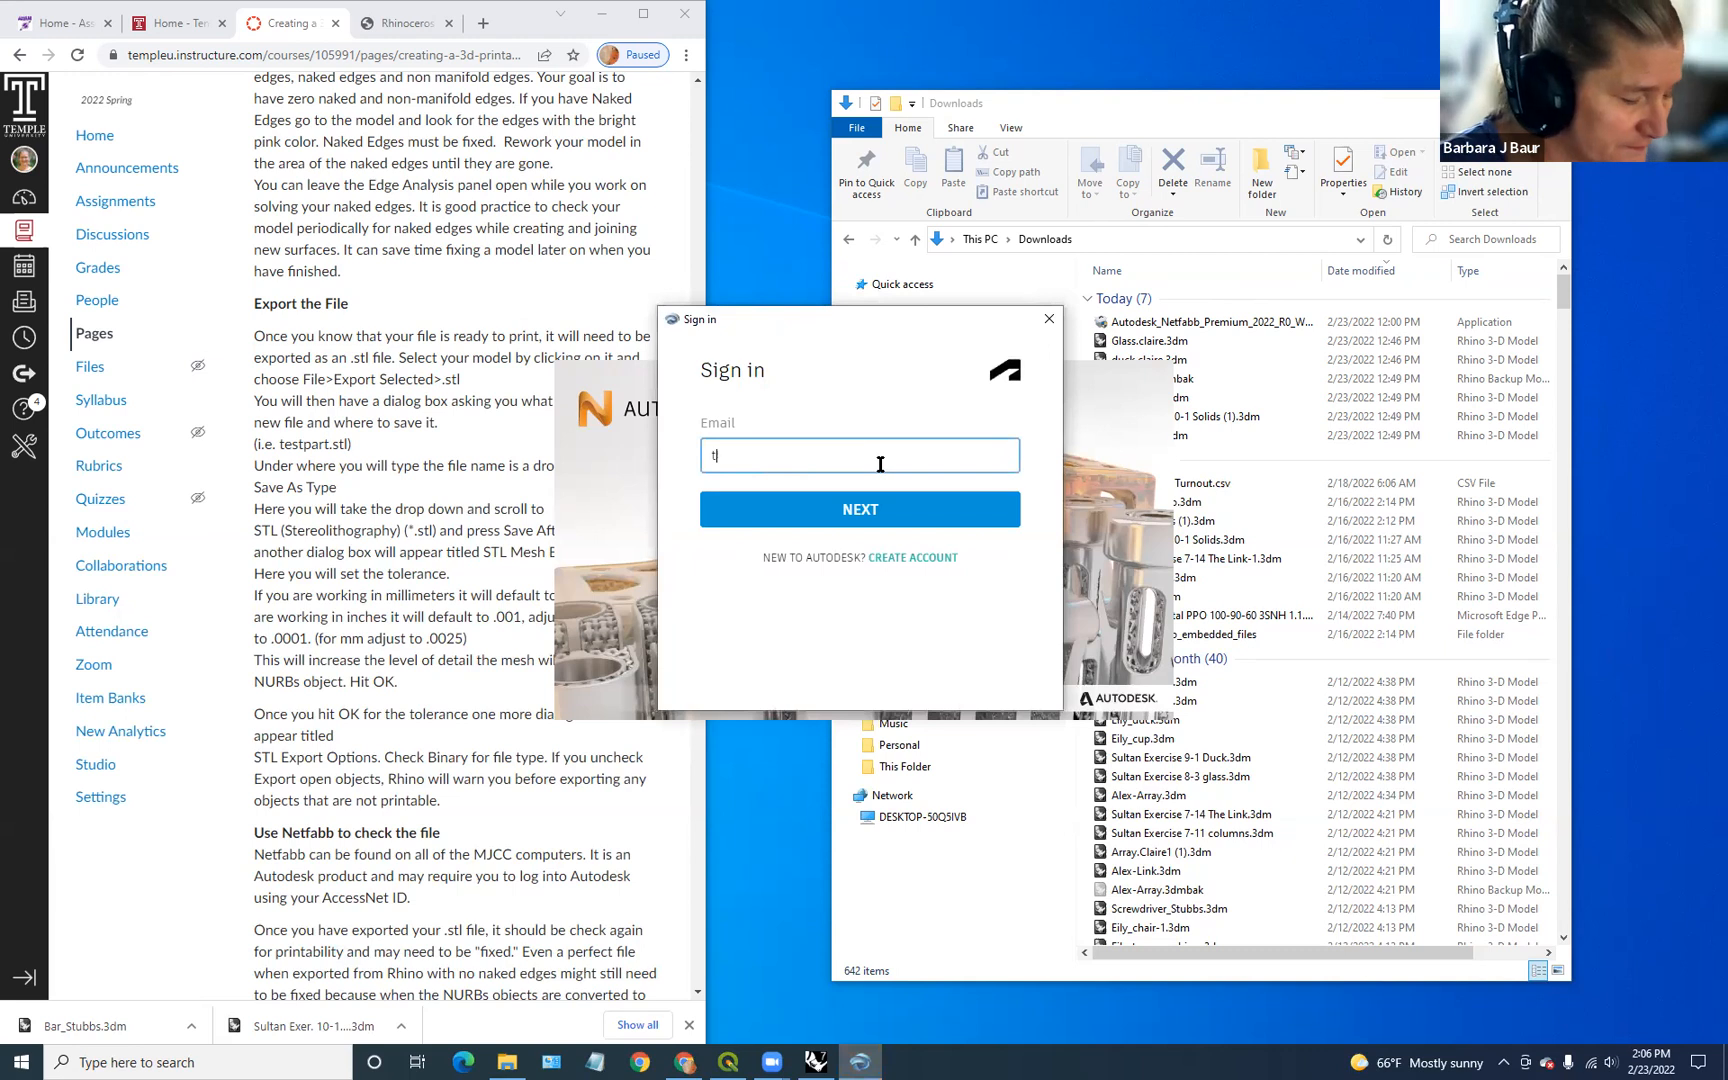
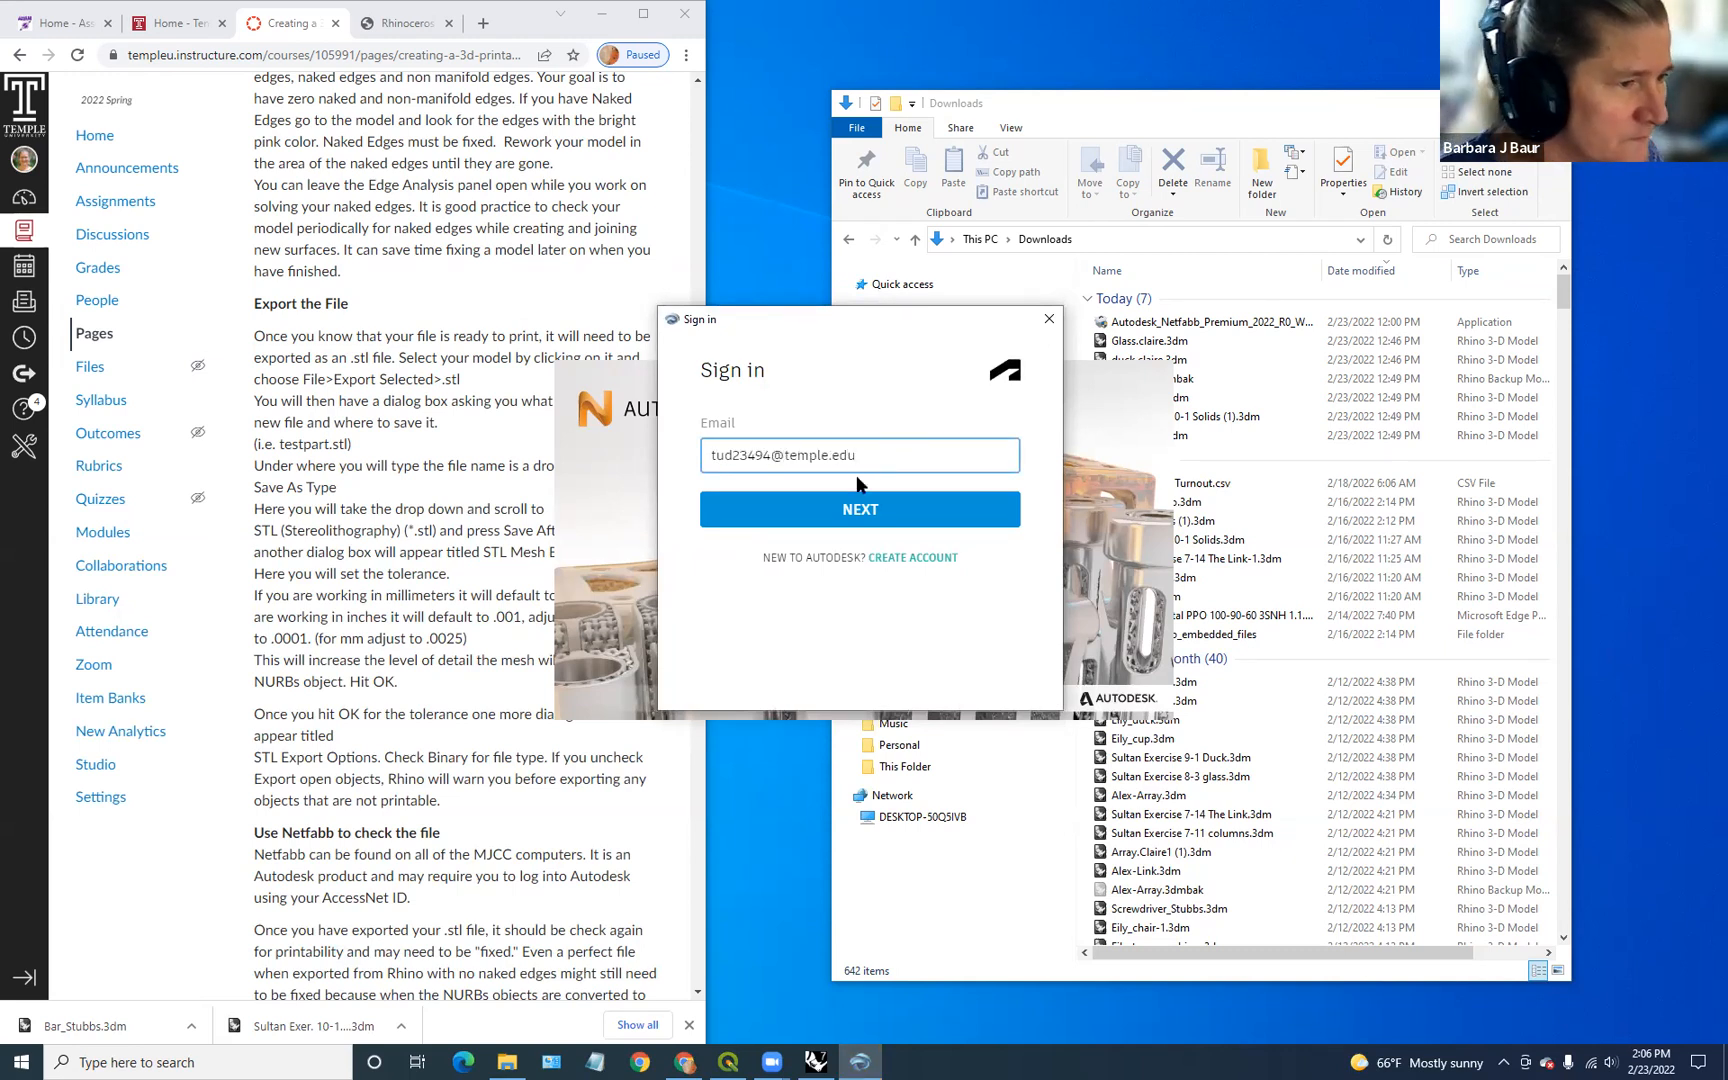
{"action": "left_click", "coordinate": [884, 509]}
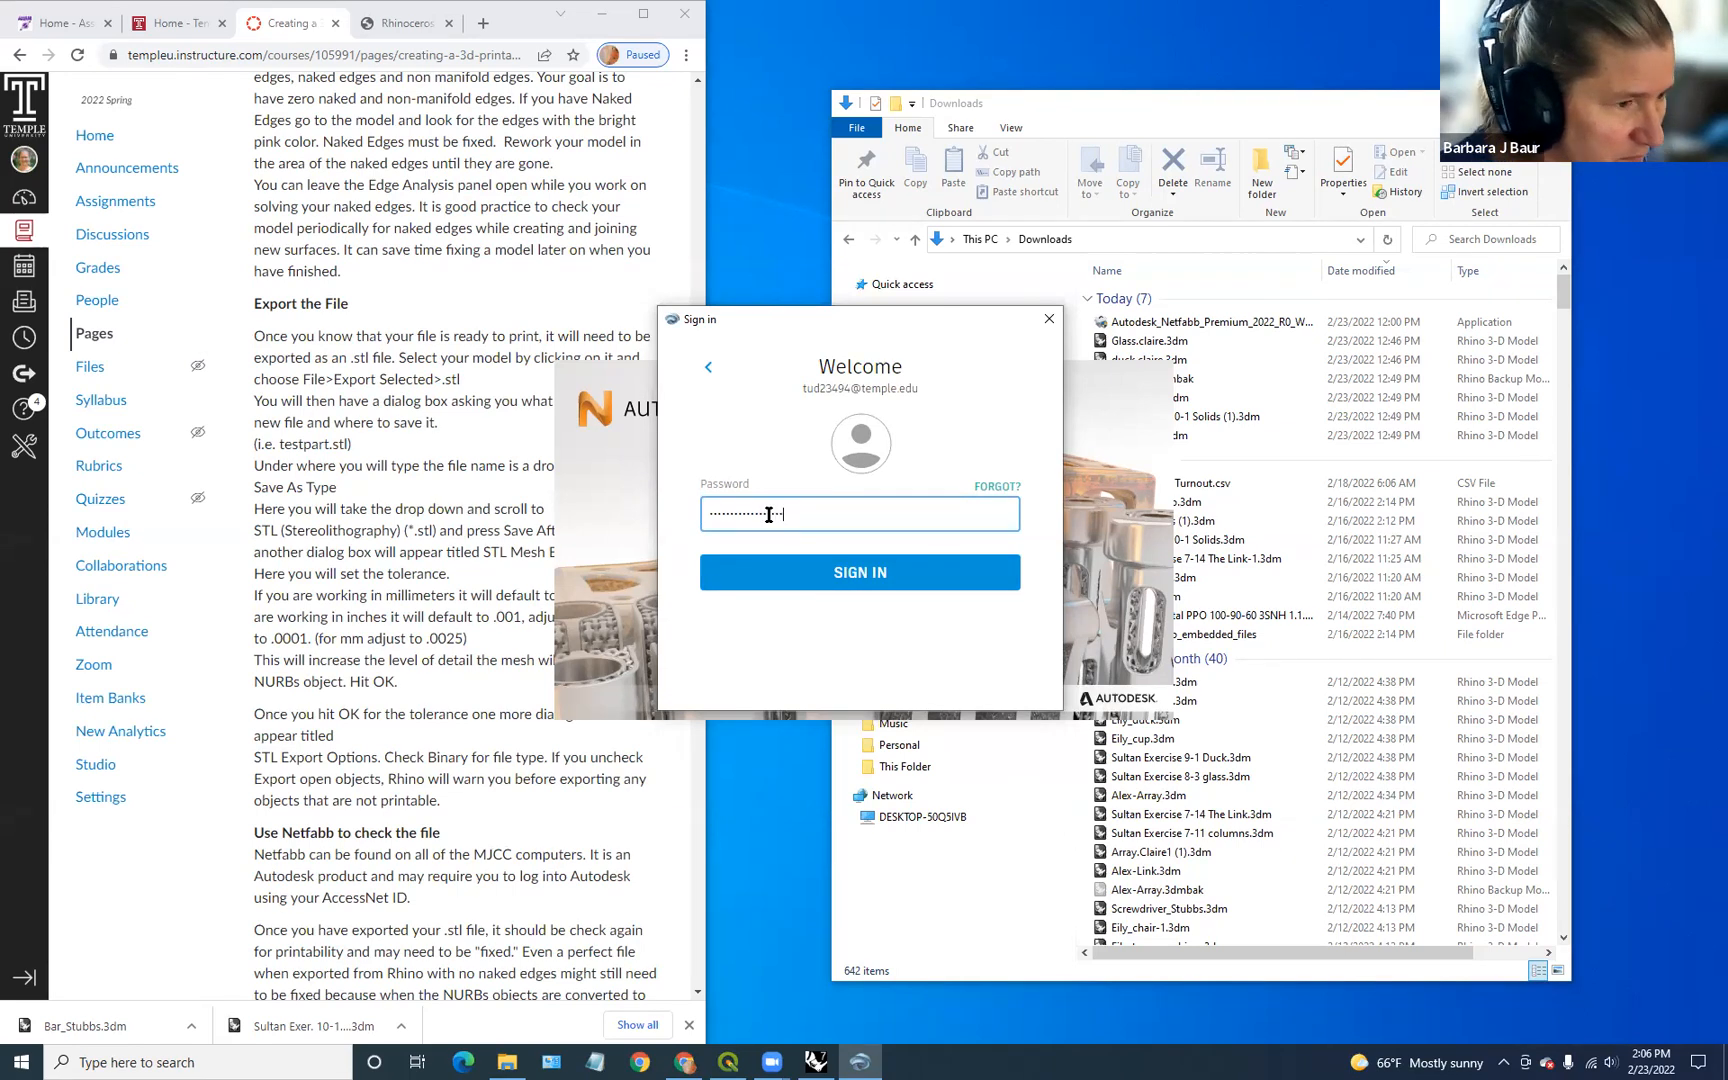
{"action": "left_click", "coordinate": [766, 584]}
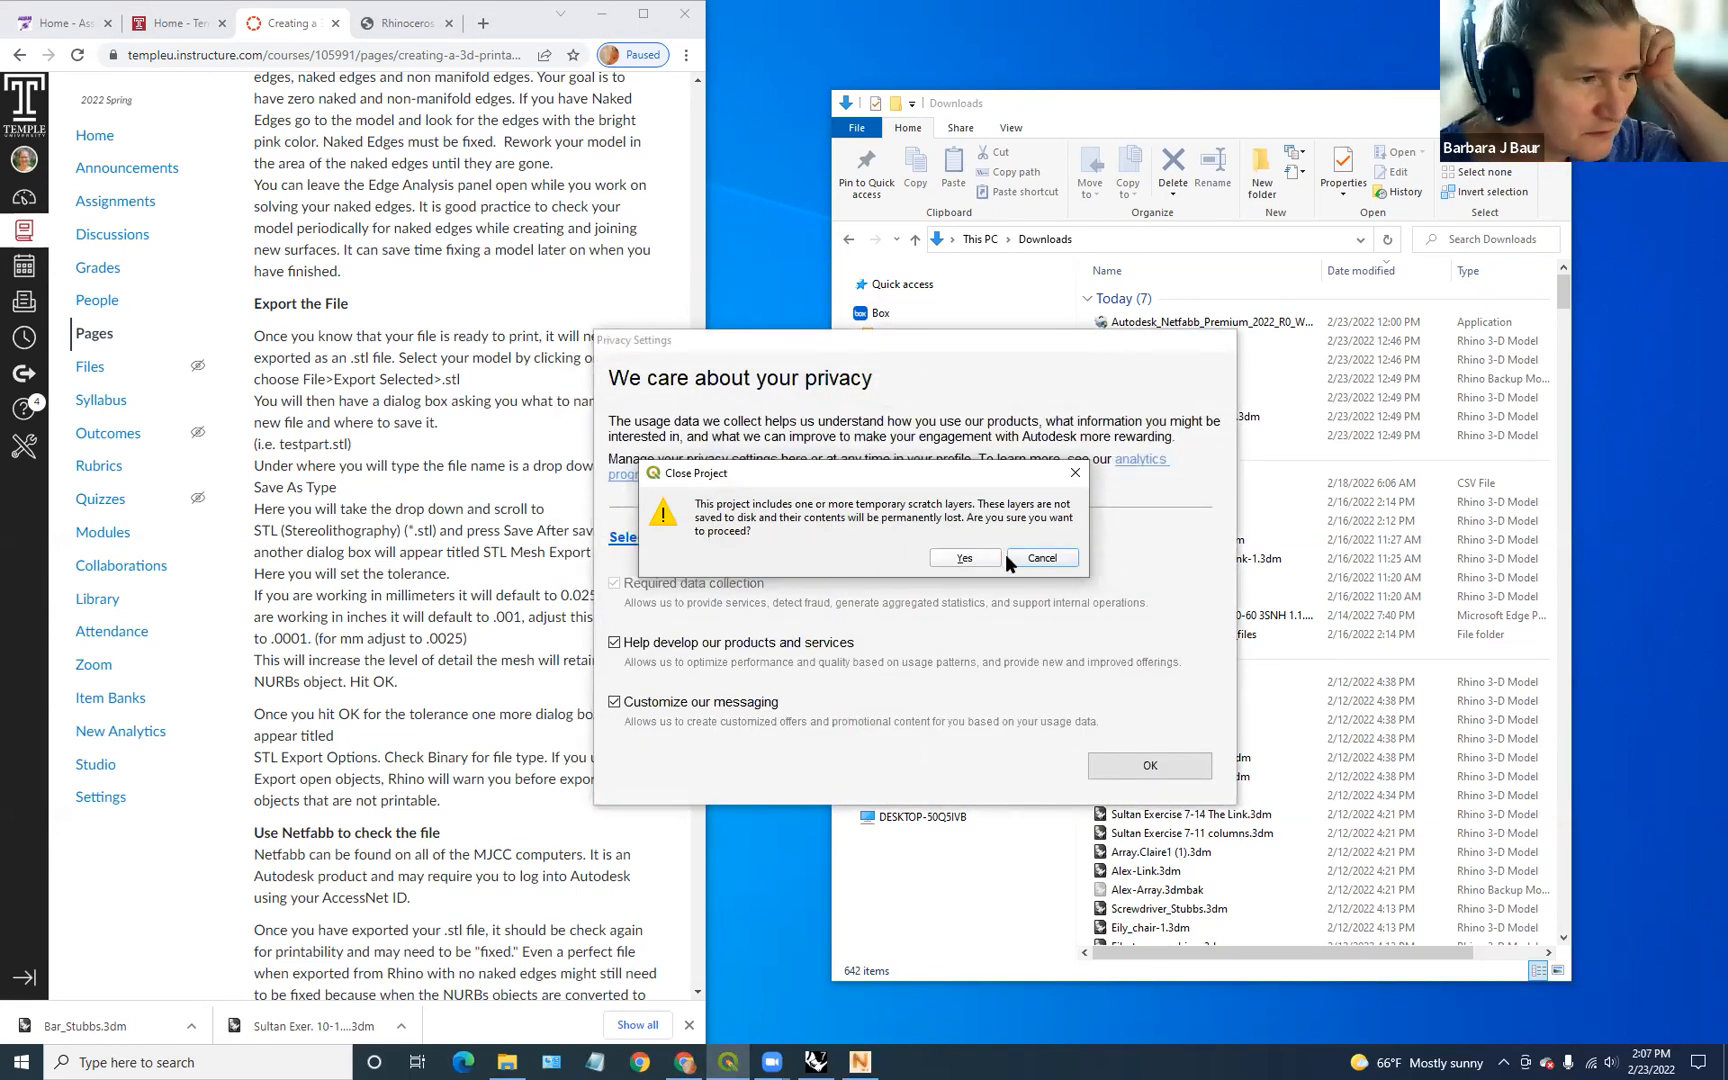
Step: Discard the unsaved scratch-layer project and accept the privacy settings
{"action": "left_click", "coordinate": [965, 557]}
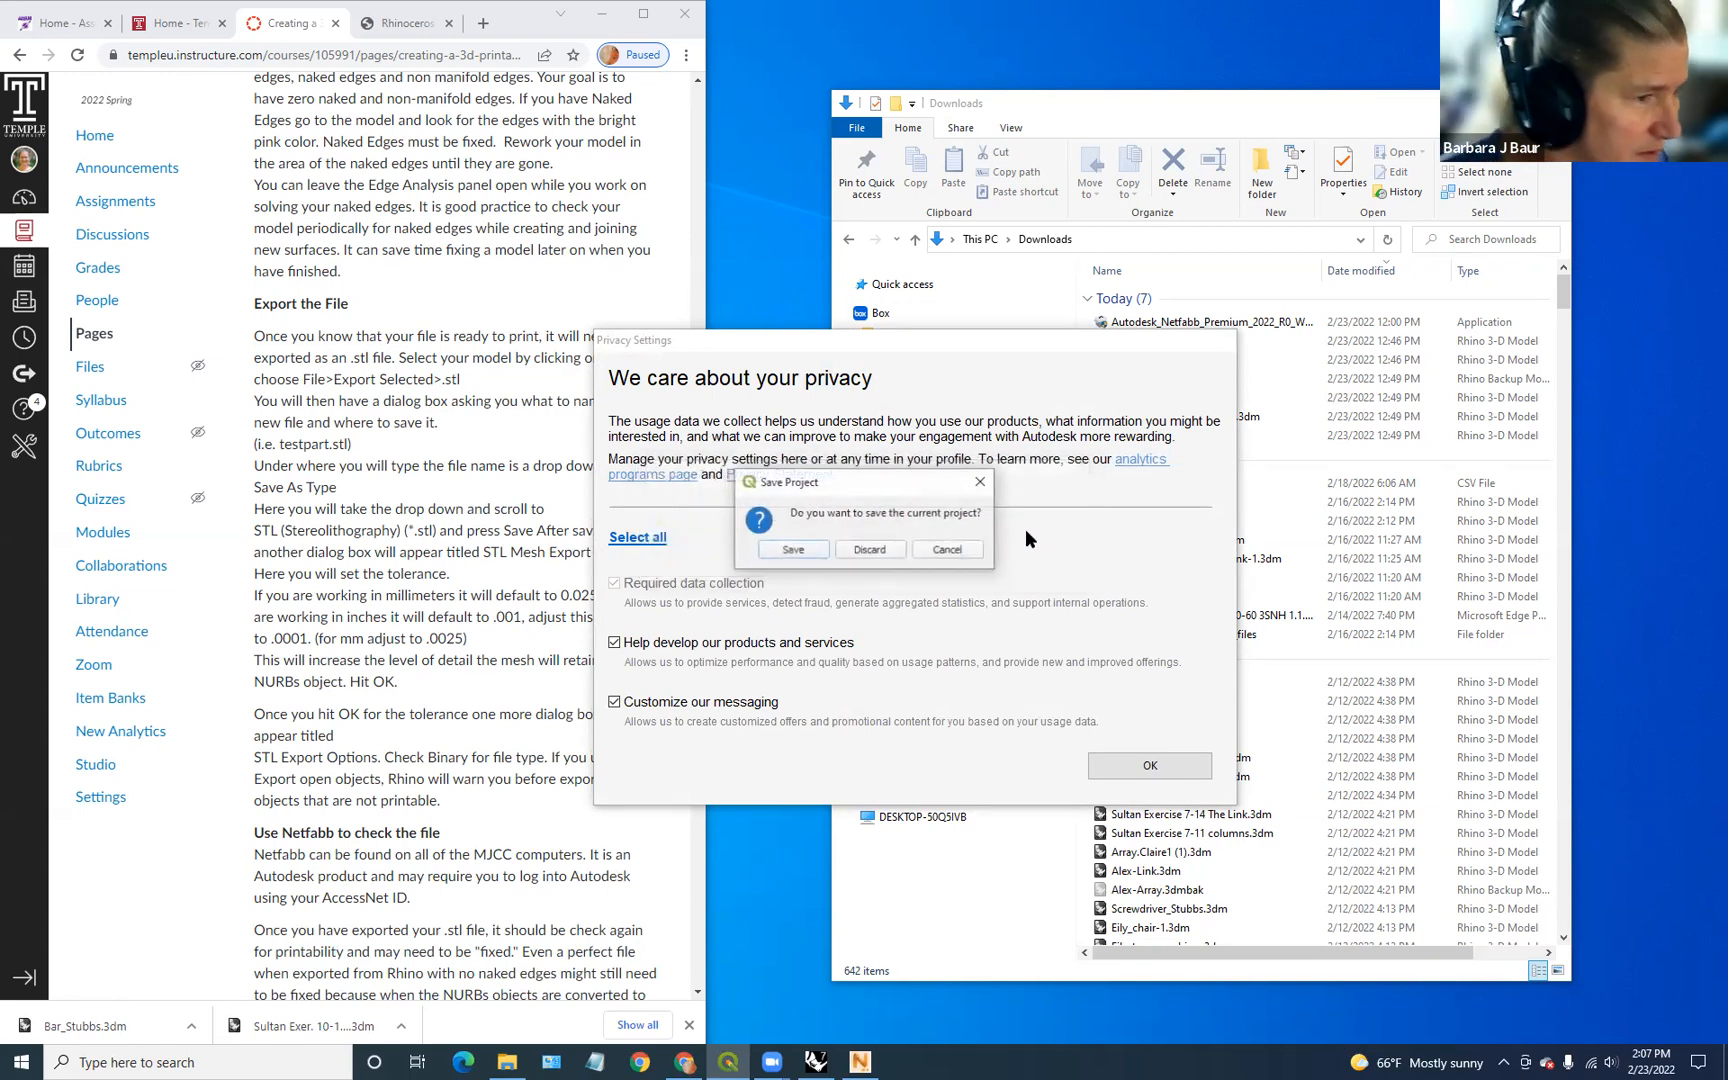
{"action": "left_click", "coordinate": [872, 550]}
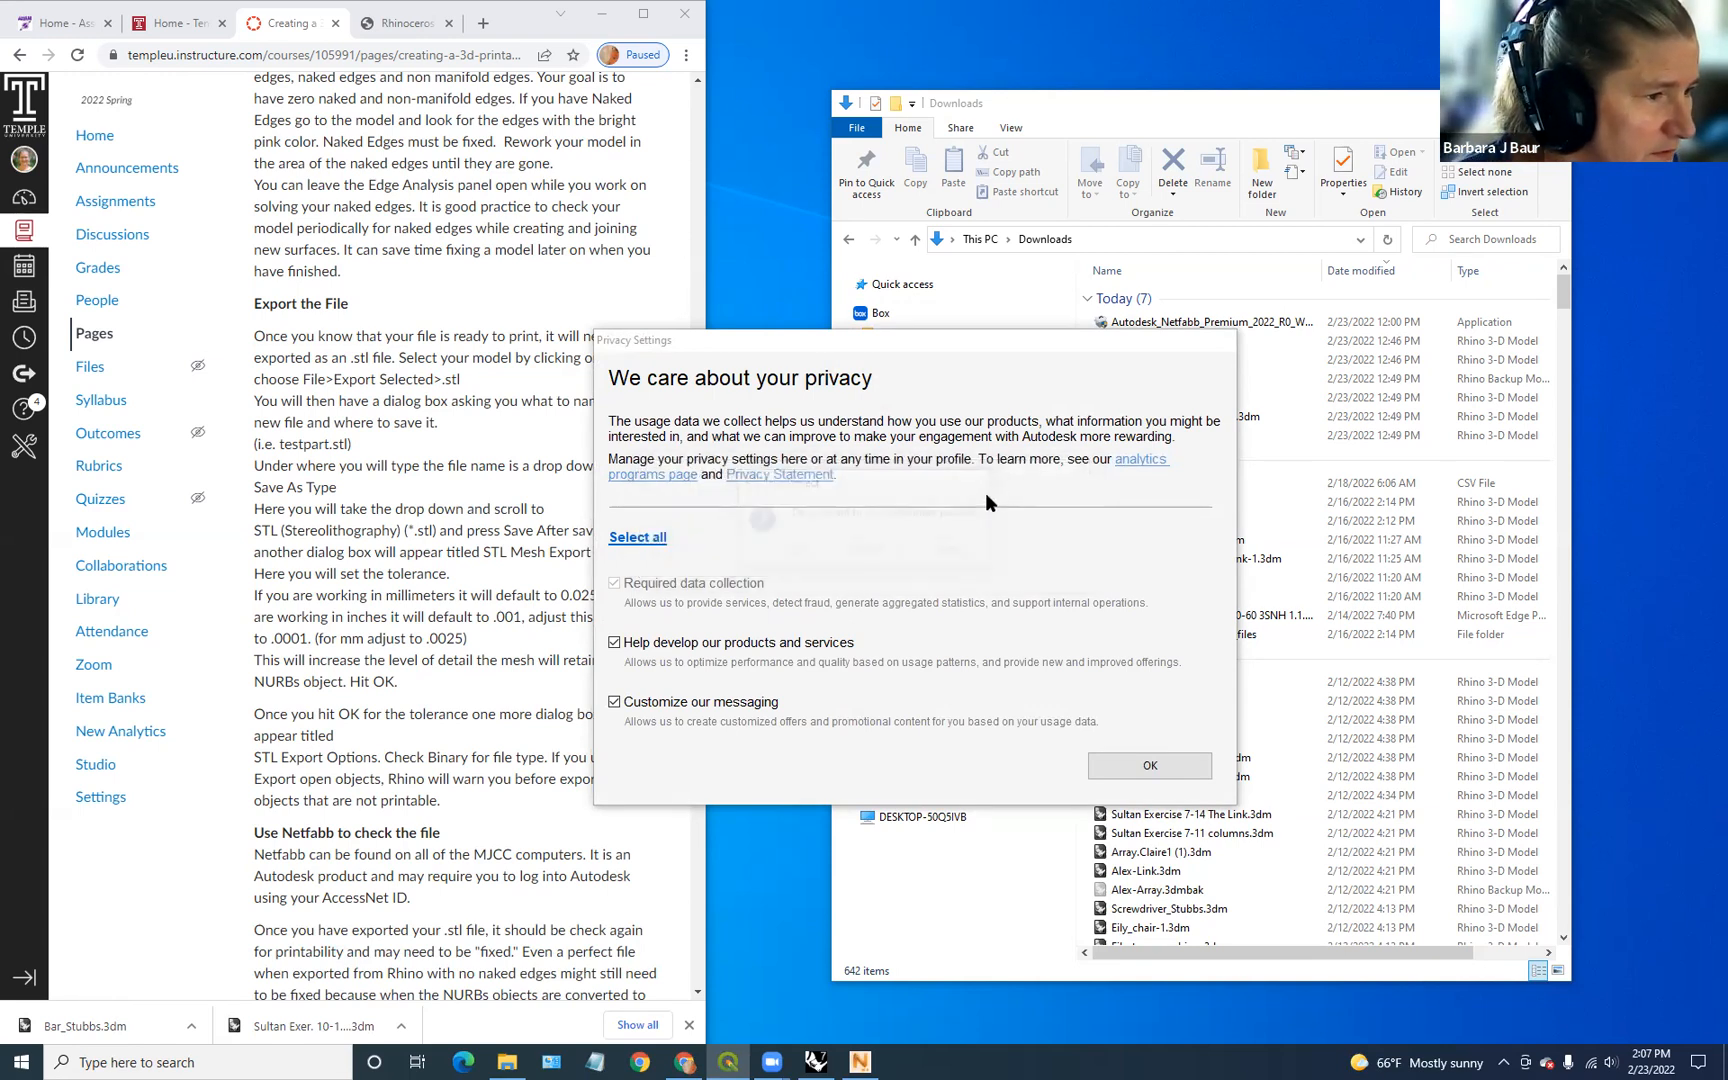
{"action": "left_click", "coordinate": [1150, 765]}
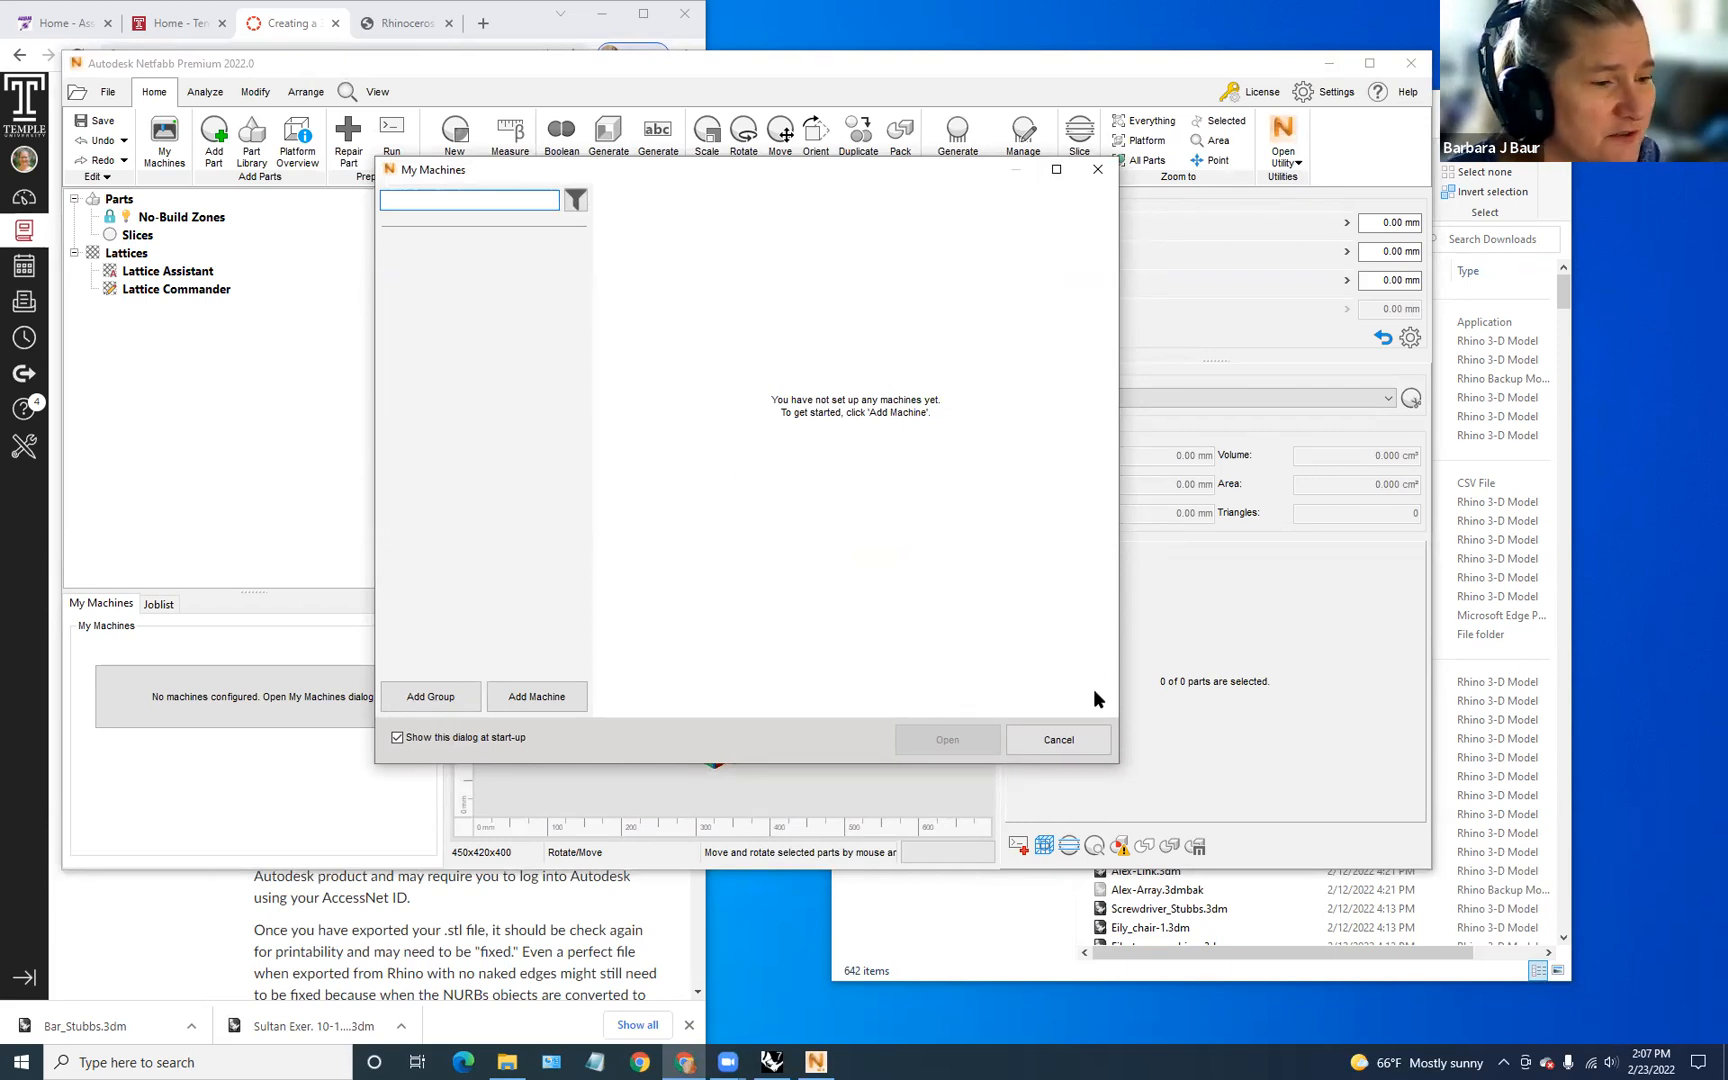
Step: Dismiss My Machines, maximize Netfabb, and save 'in' as the unit of length in Settings
{"action": "left_click", "coordinate": [1059, 740]}
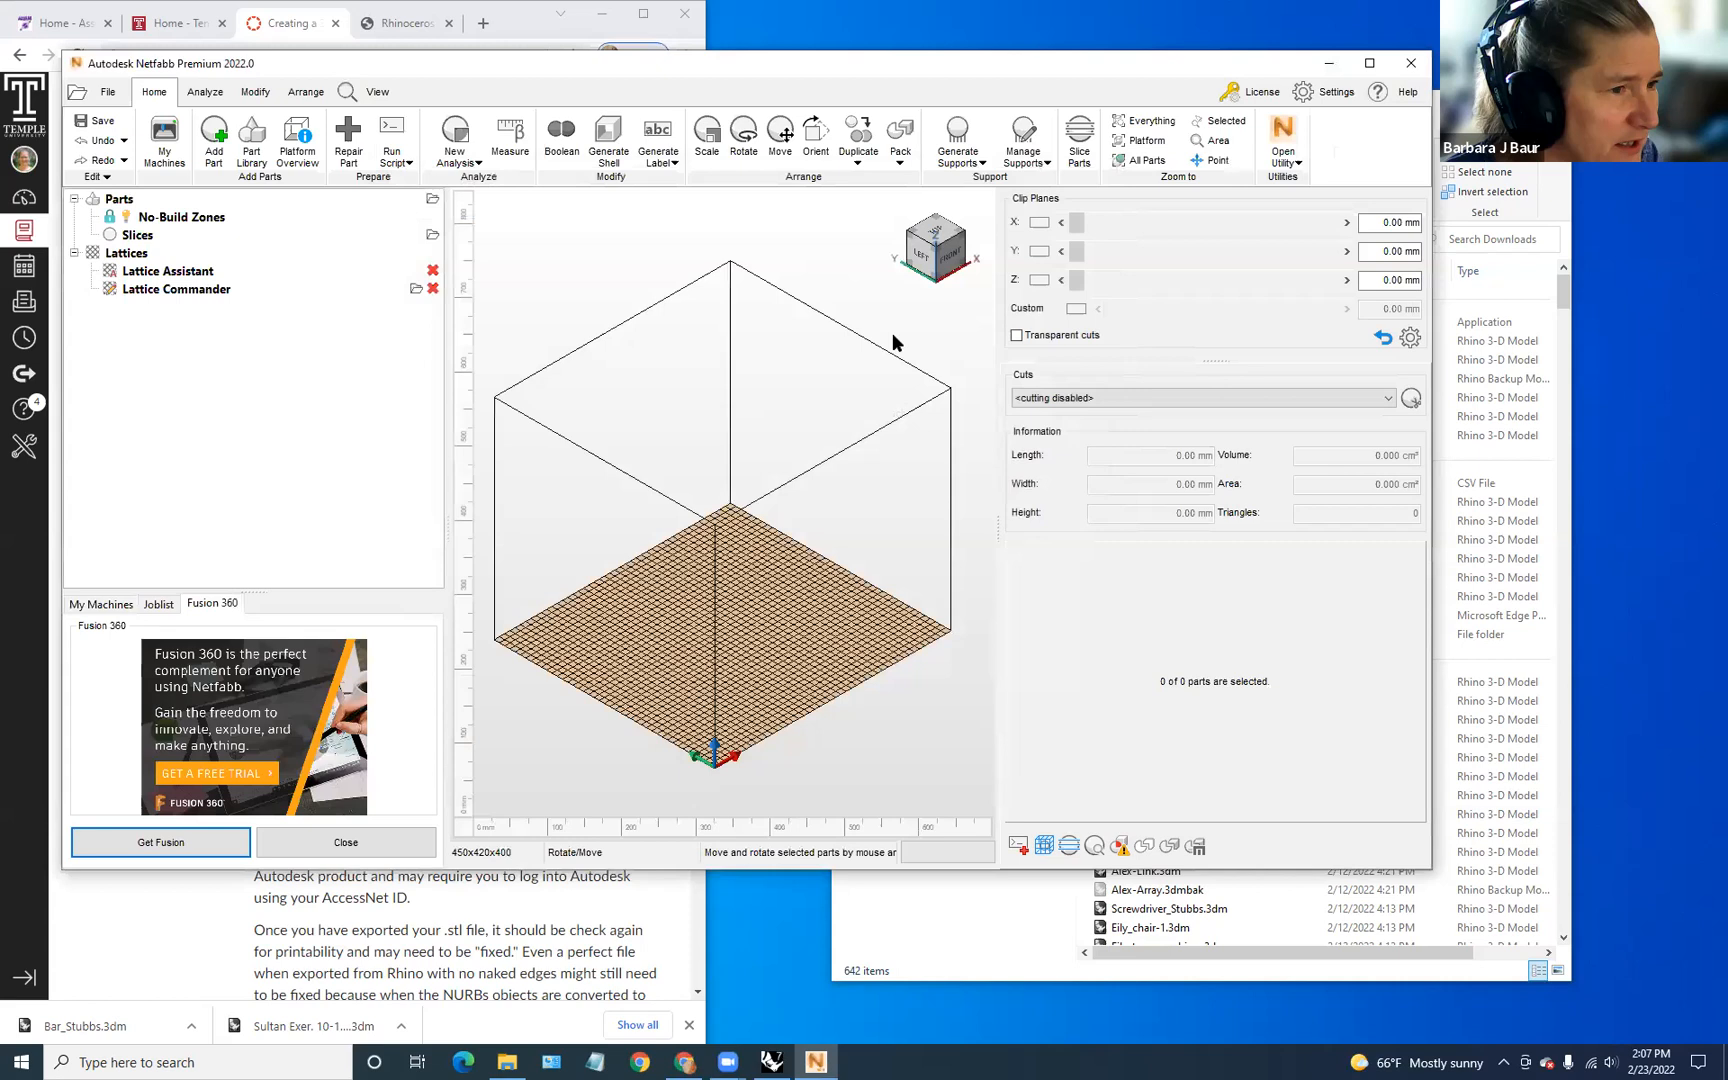
{"action": "left_click", "coordinate": [1367, 64]}
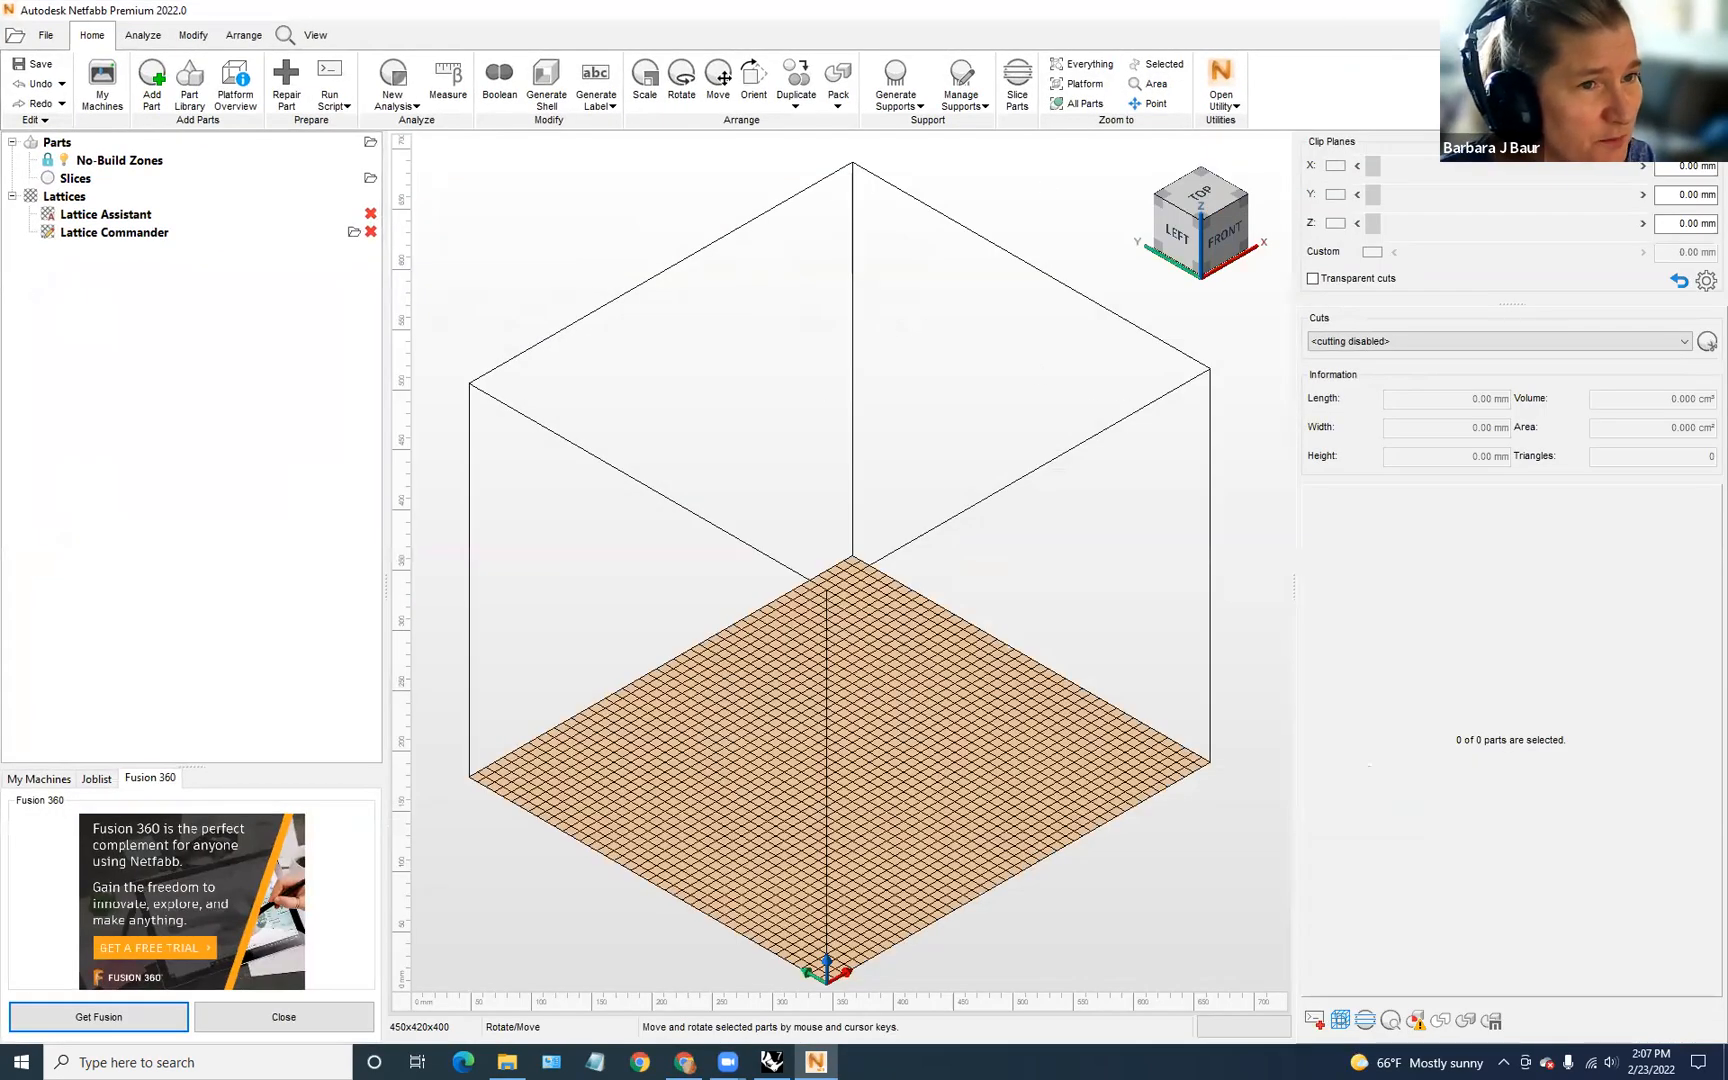
{"action": "left_click", "coordinate": [1698, 35]}
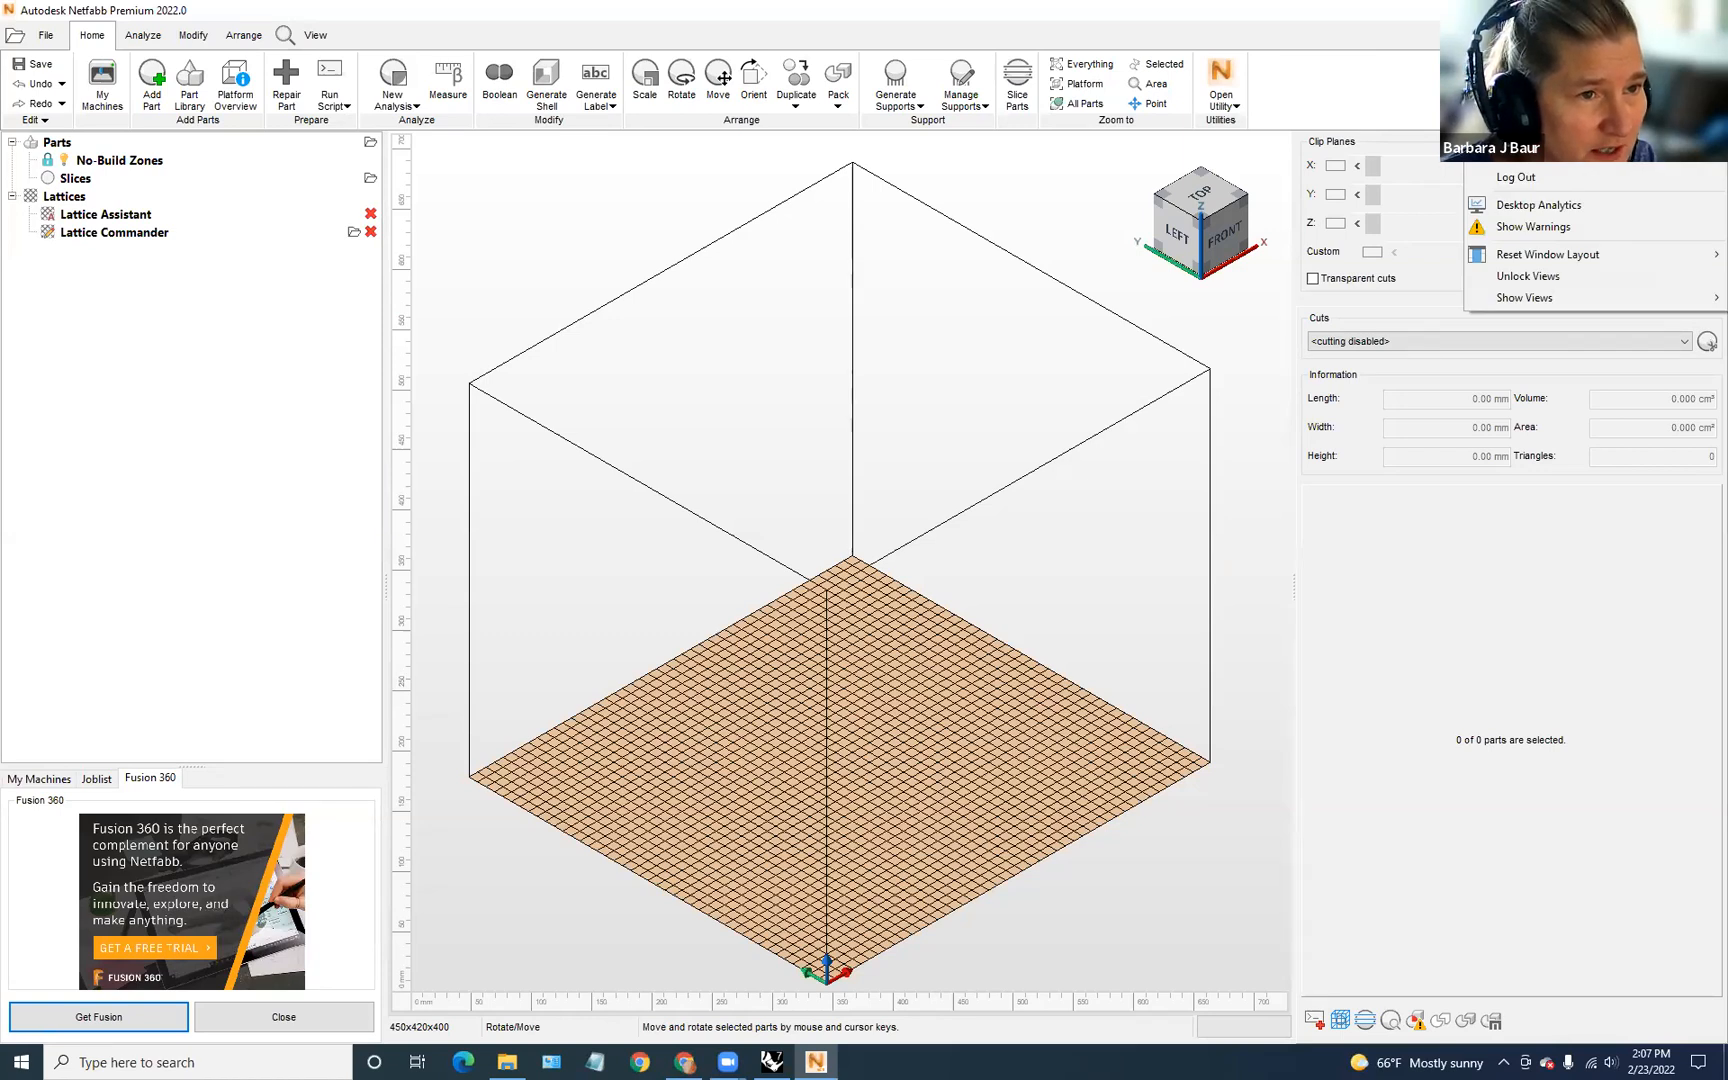
{"action": "left_click", "coordinate": [1522, 60]}
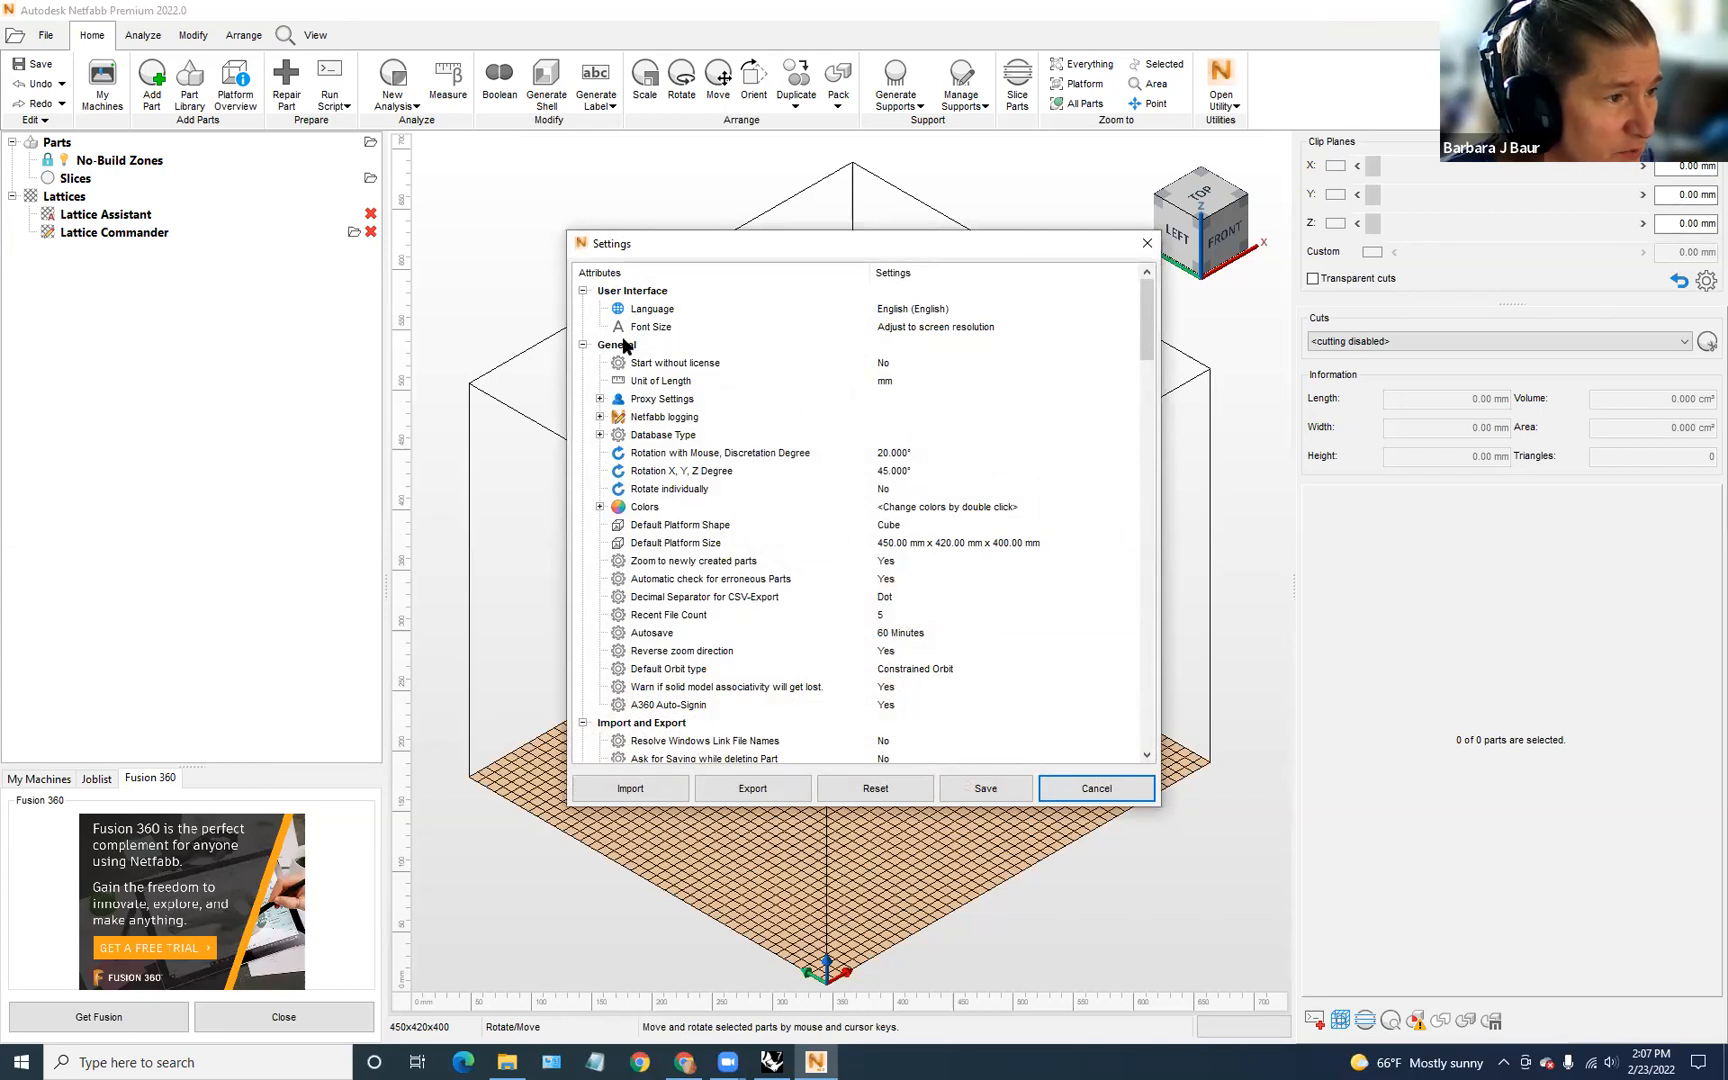
{"action": "left_click", "coordinate": [883, 380]}
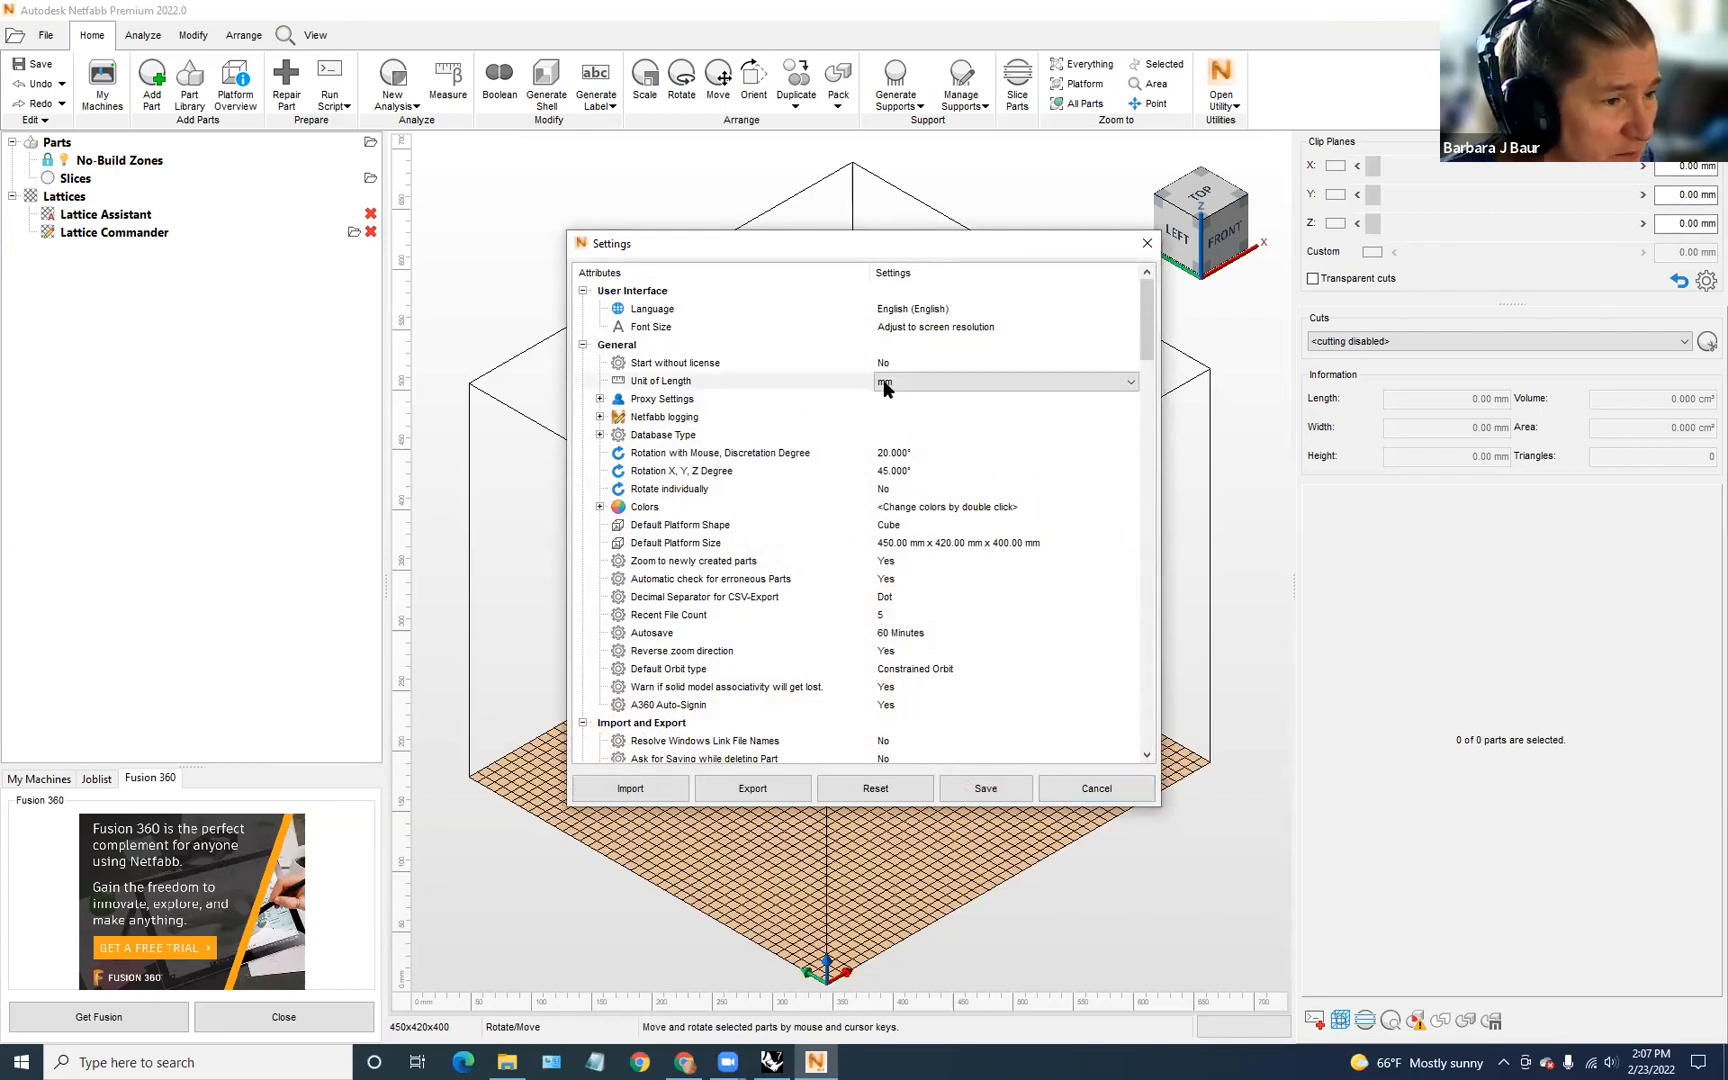
{"action": "left_click", "coordinate": [1128, 381]}
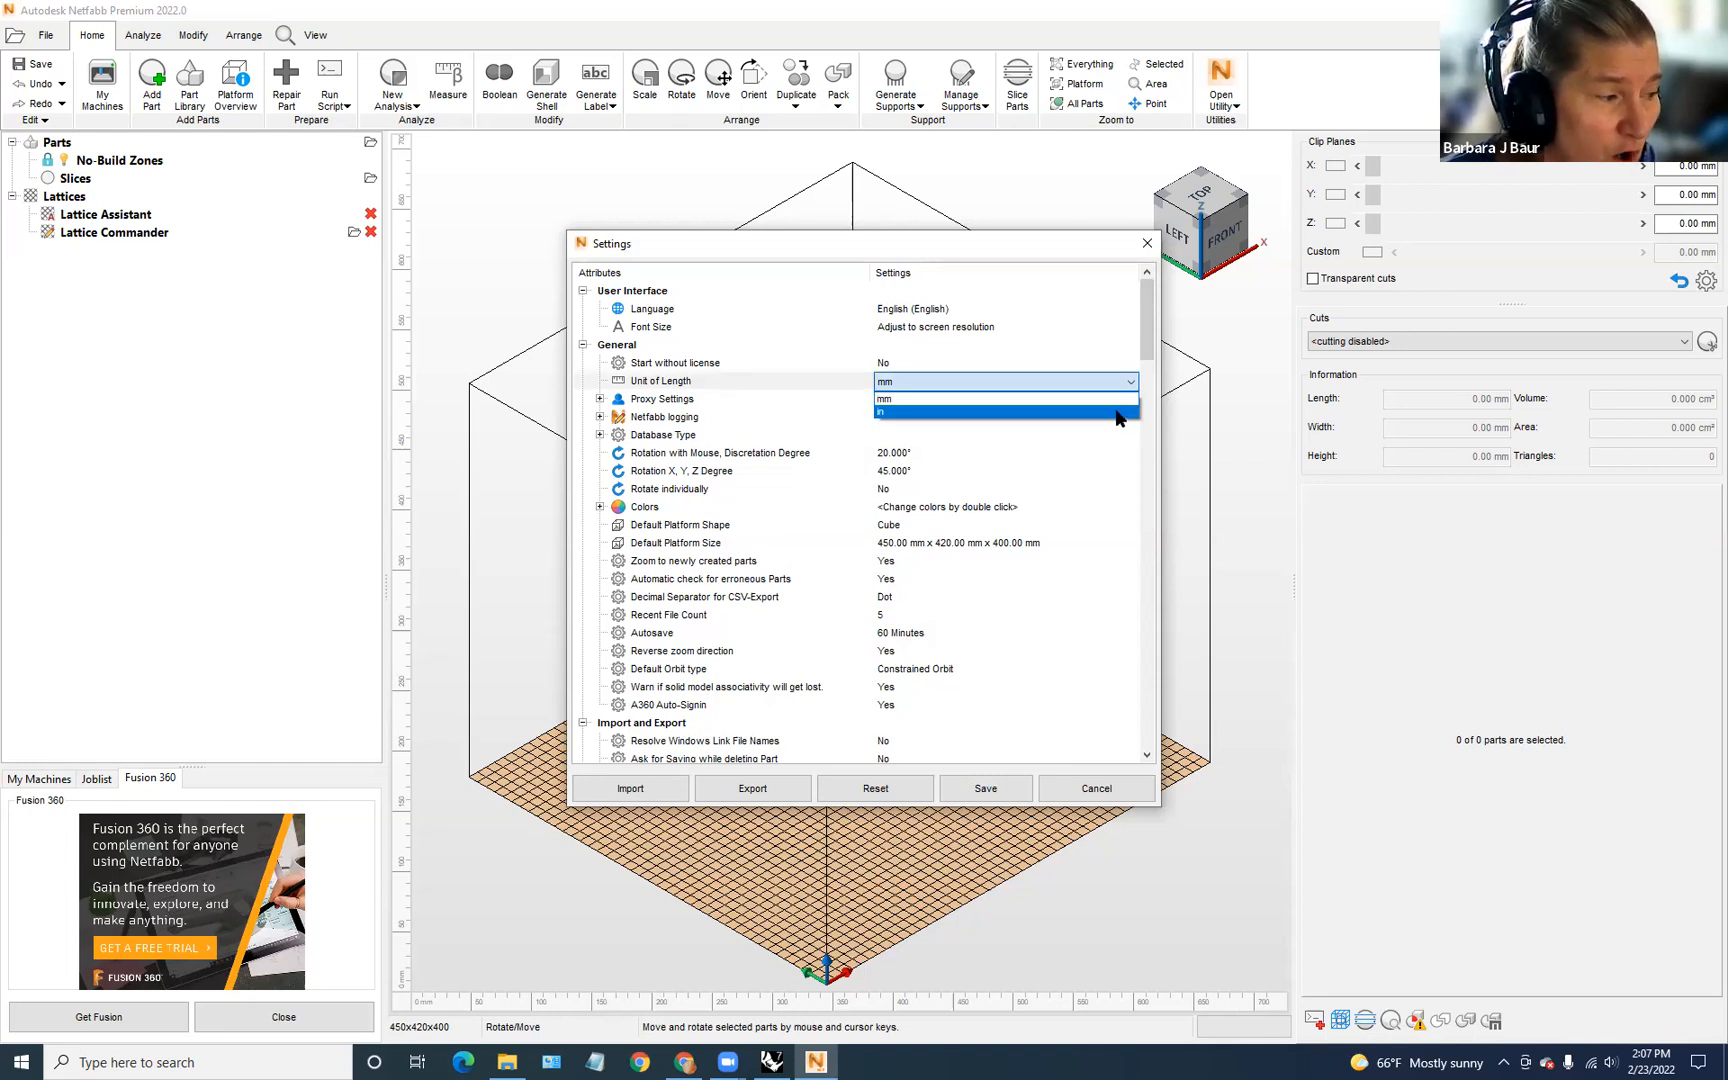
{"action": "left_click", "coordinate": [1119, 412]}
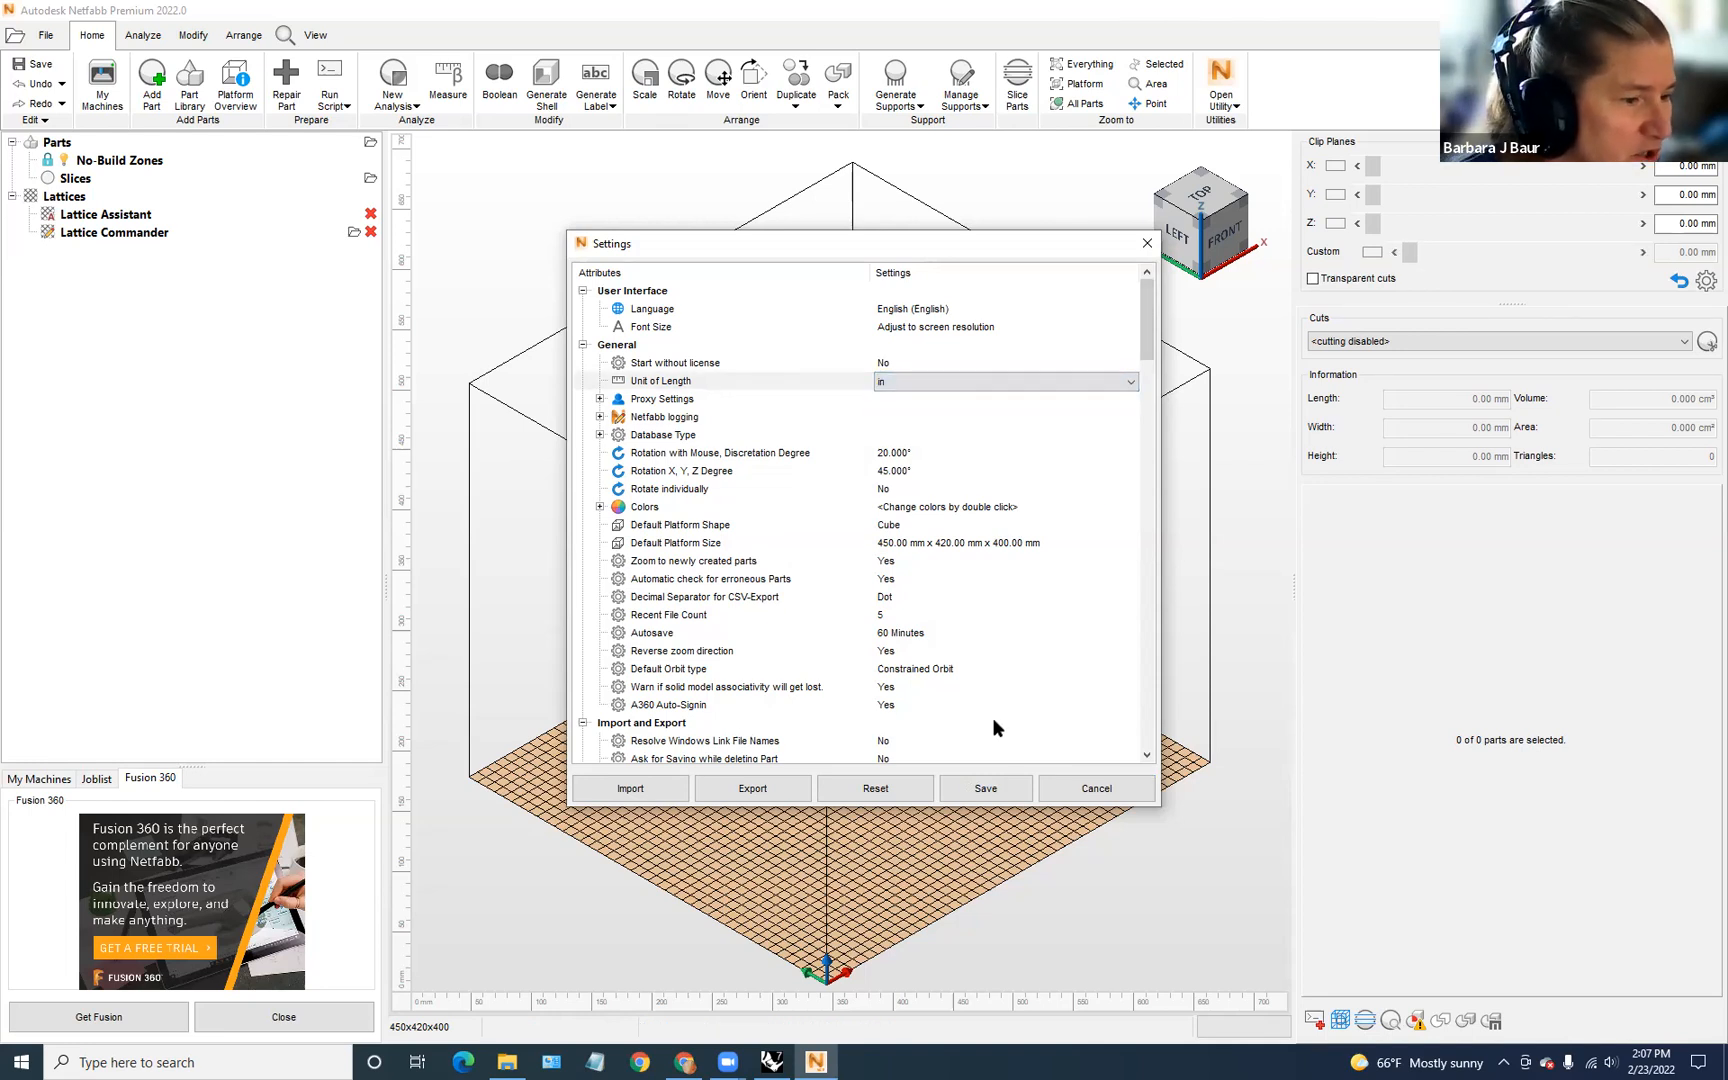
{"action": "left_click", "coordinate": [996, 785]}
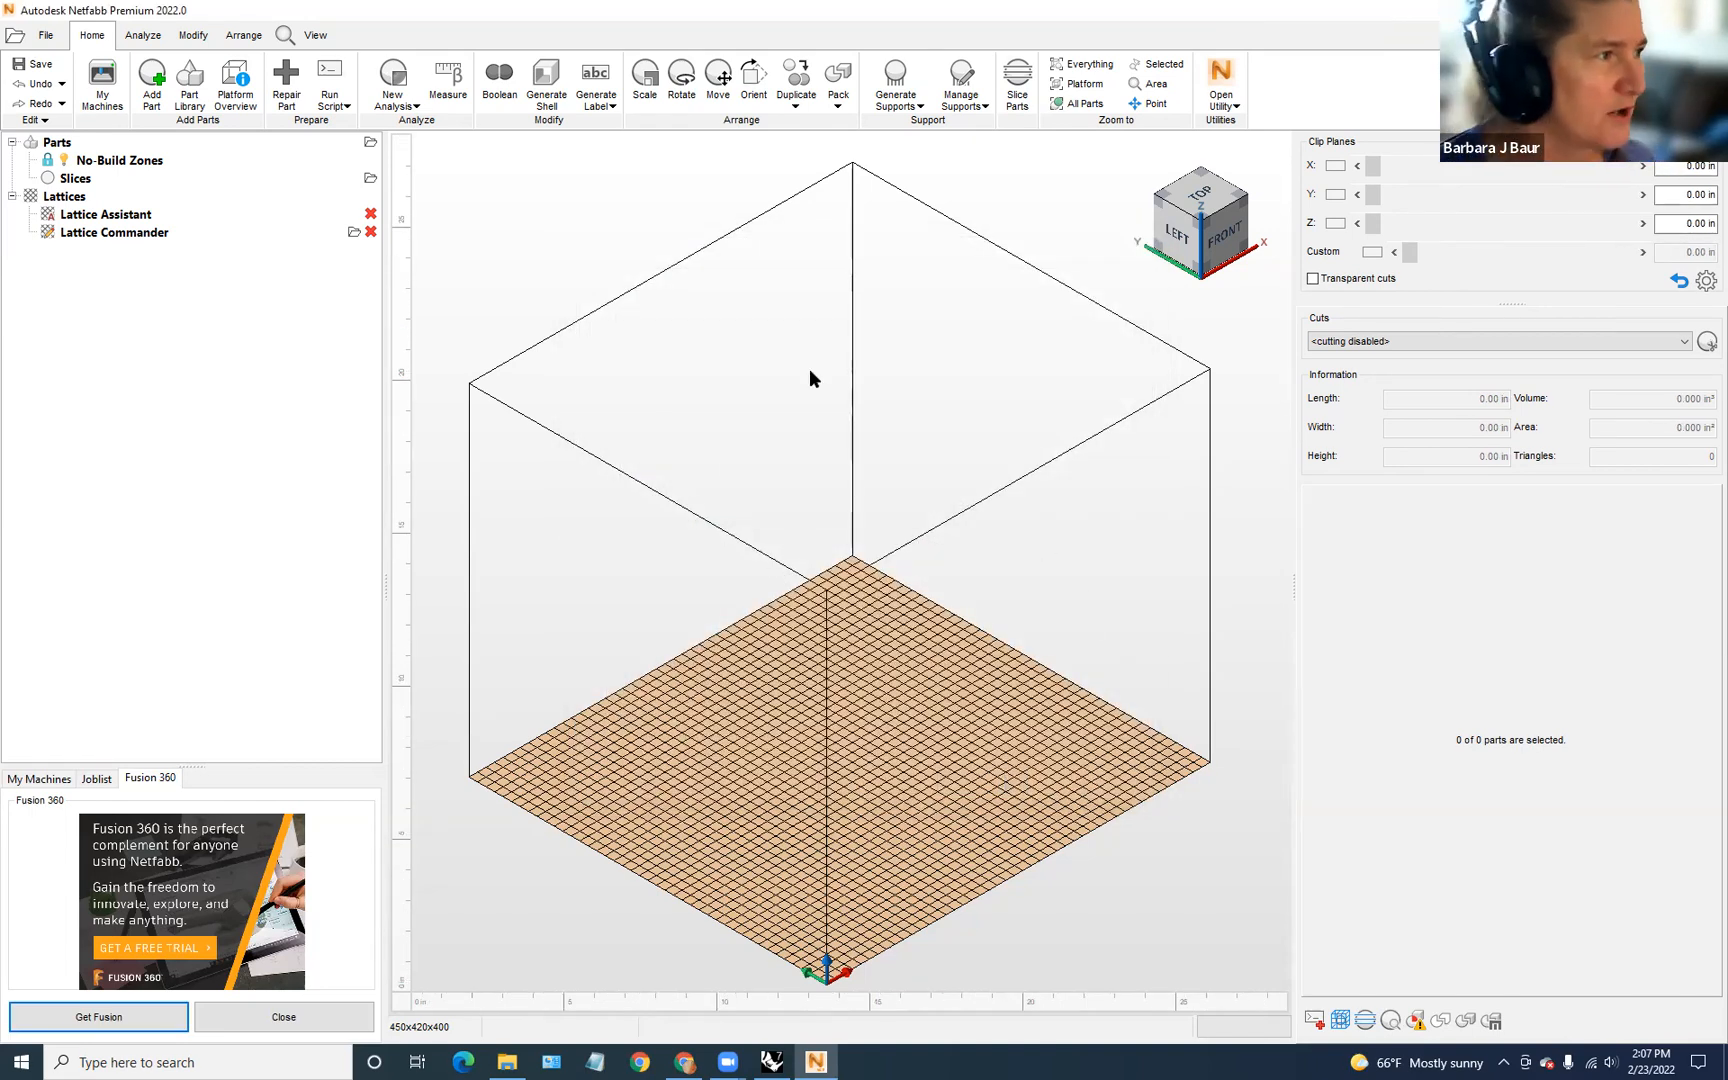
Step: Add bottletoprint.stl from the Desktop as a part, then restore down the window
{"action": "left_click", "coordinate": [152, 78]}
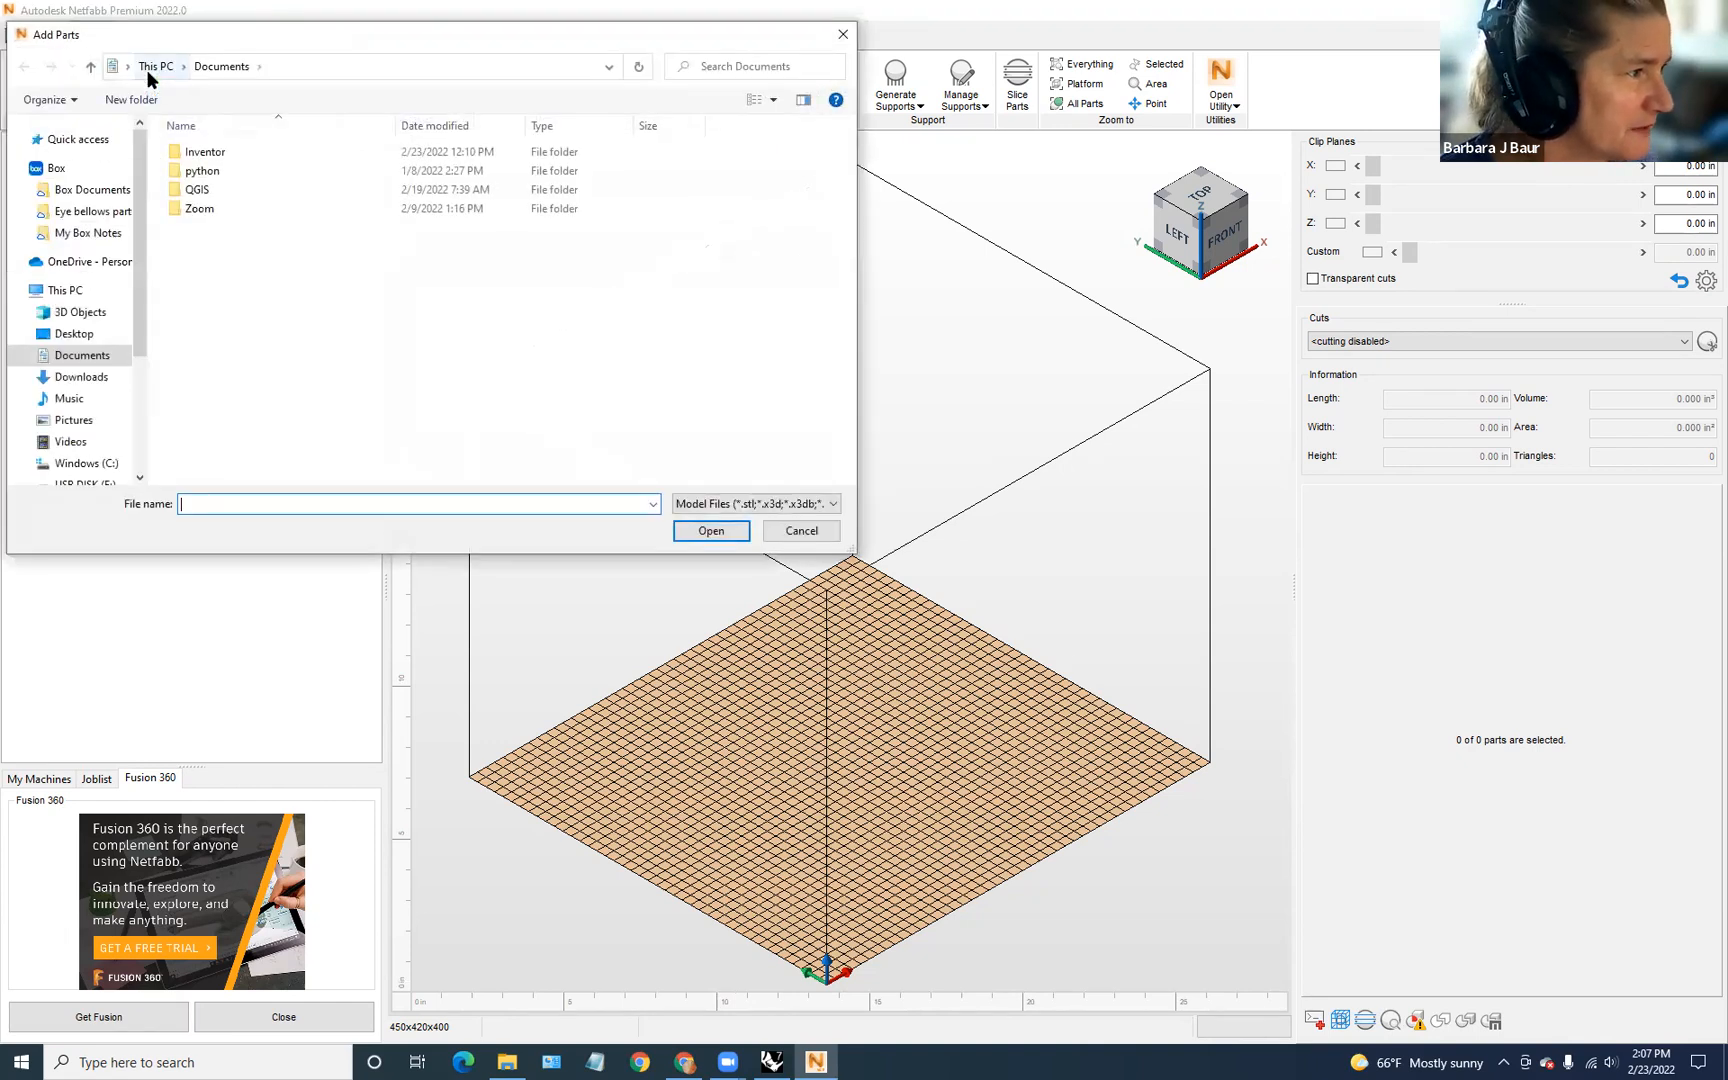
{"action": "left_click", "coordinate": [70, 334]}
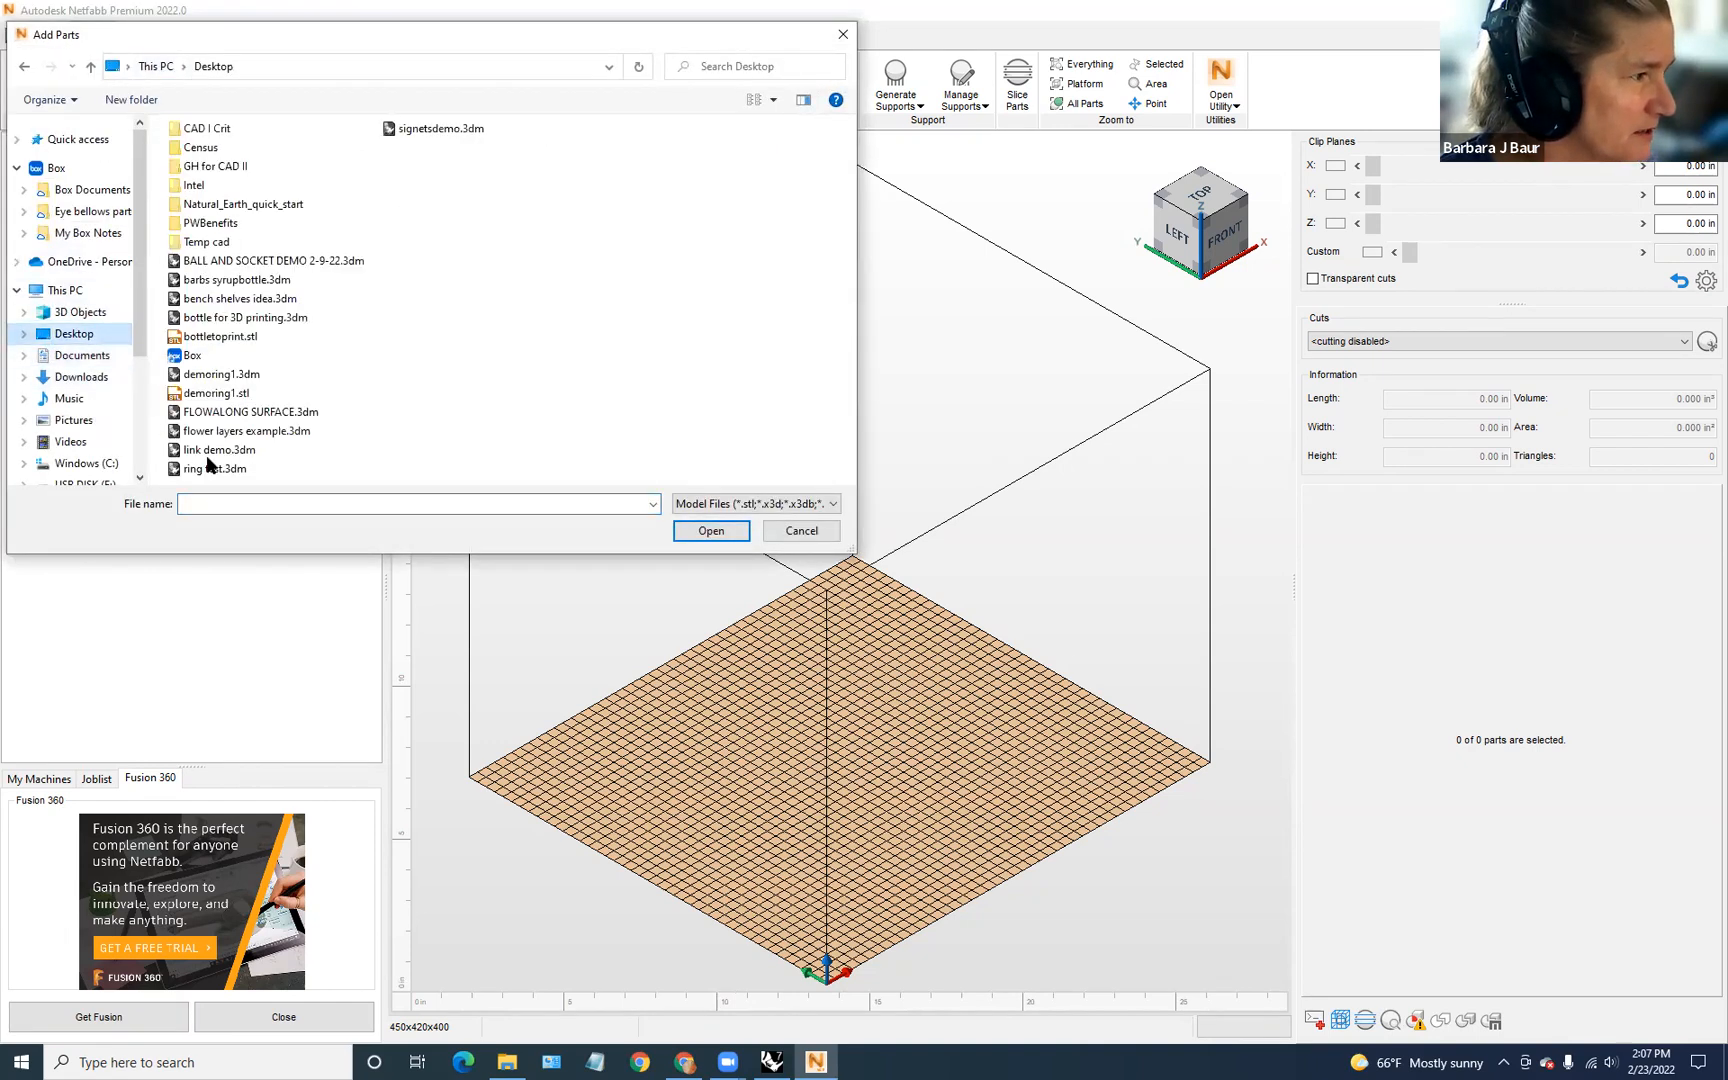
{"action": "left_click", "coordinate": [203, 340]}
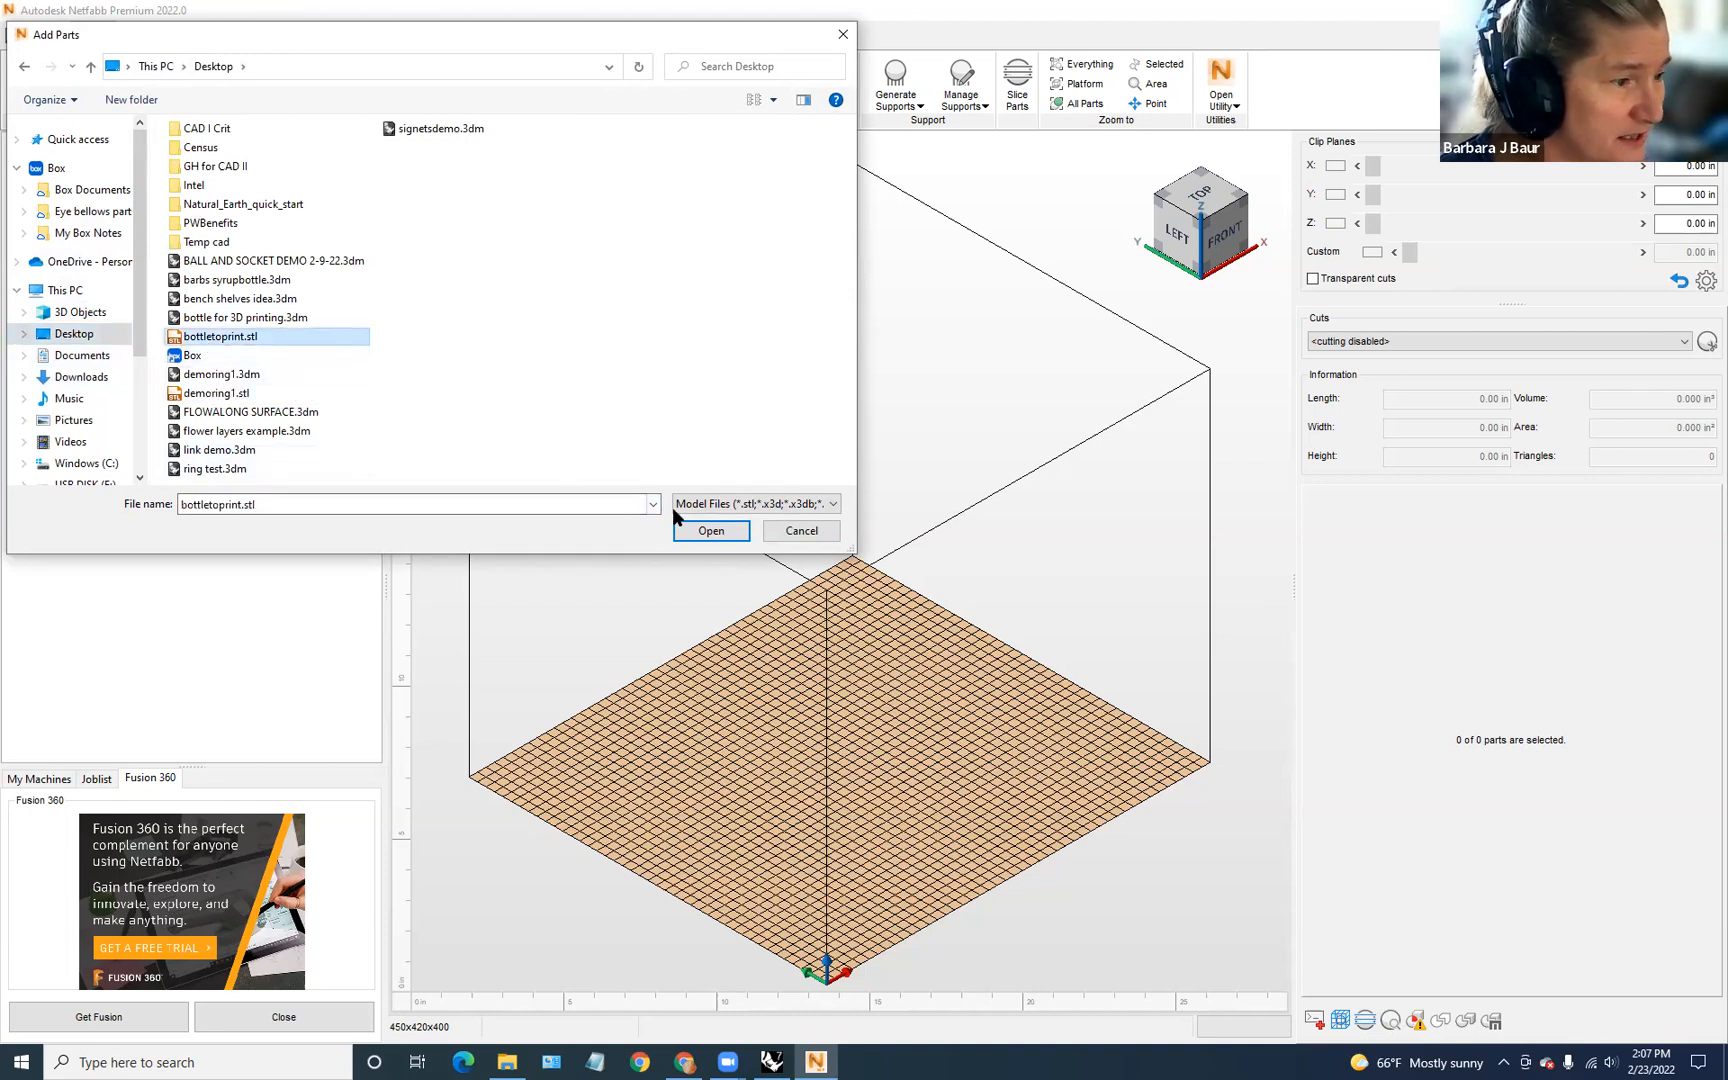
{"action": "left_click", "coordinate": [711, 531]}
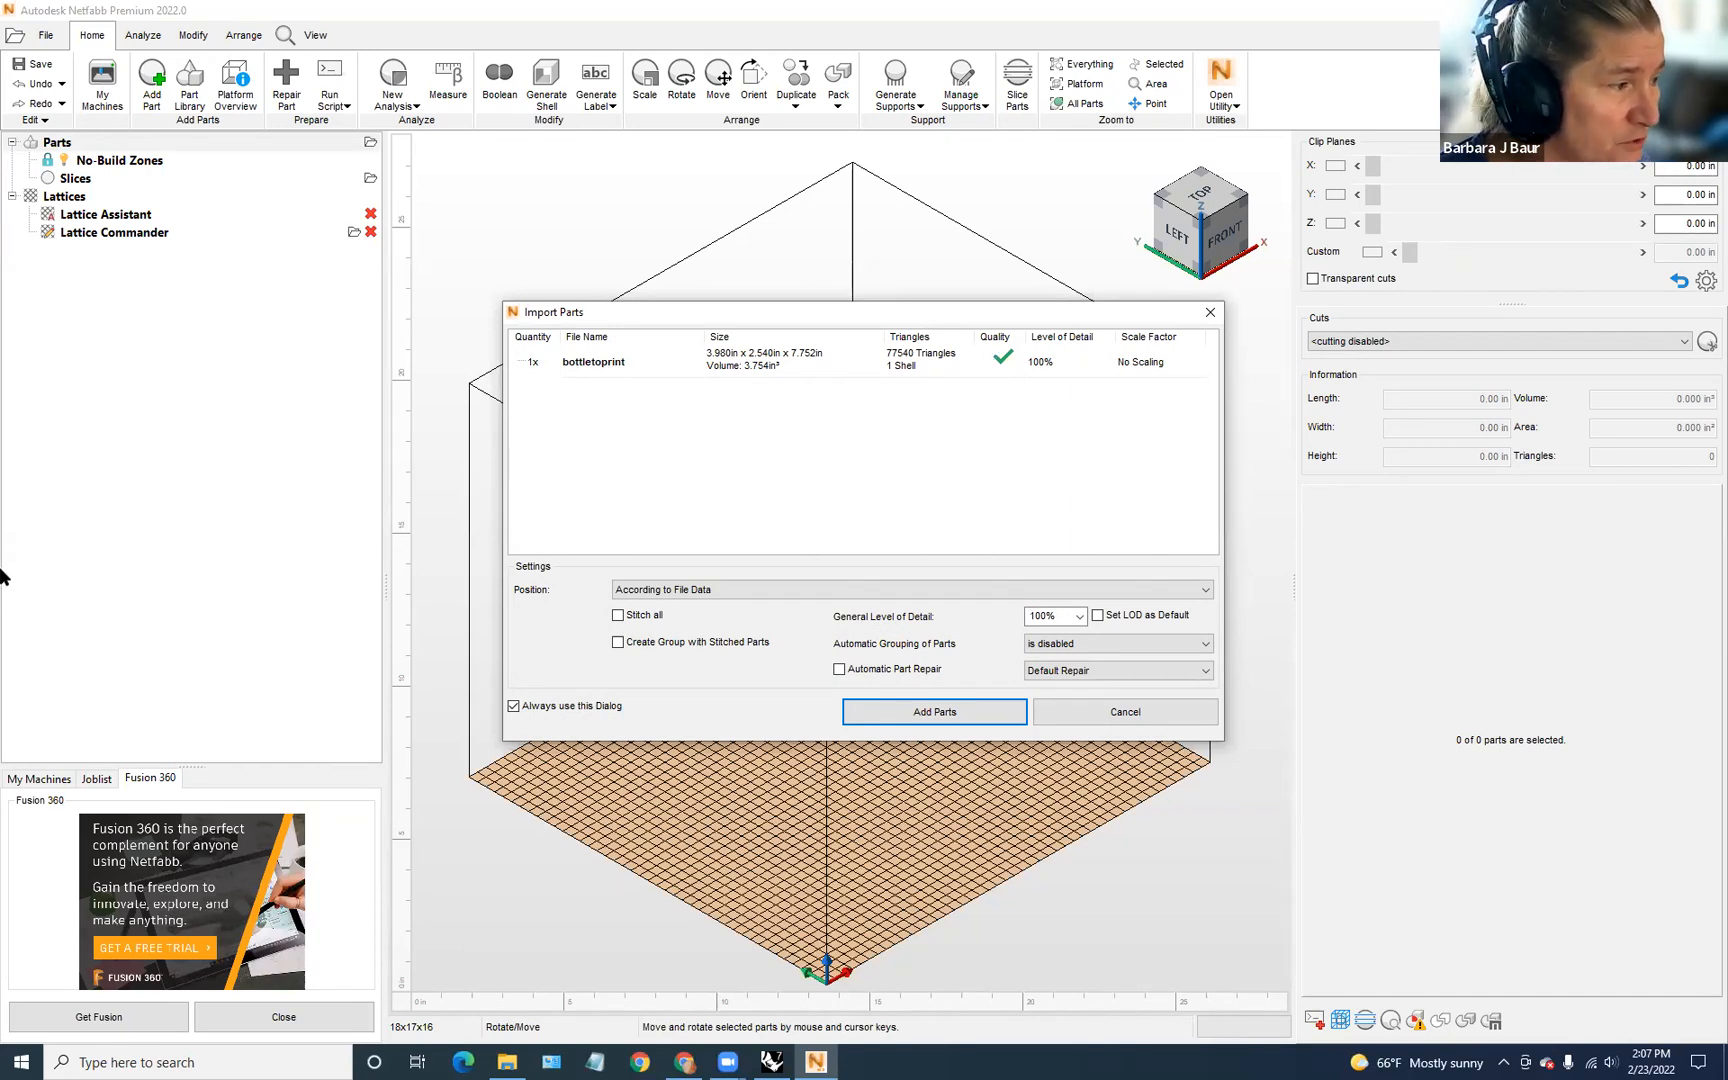
{"action": "left_click", "coordinate": [940, 712]}
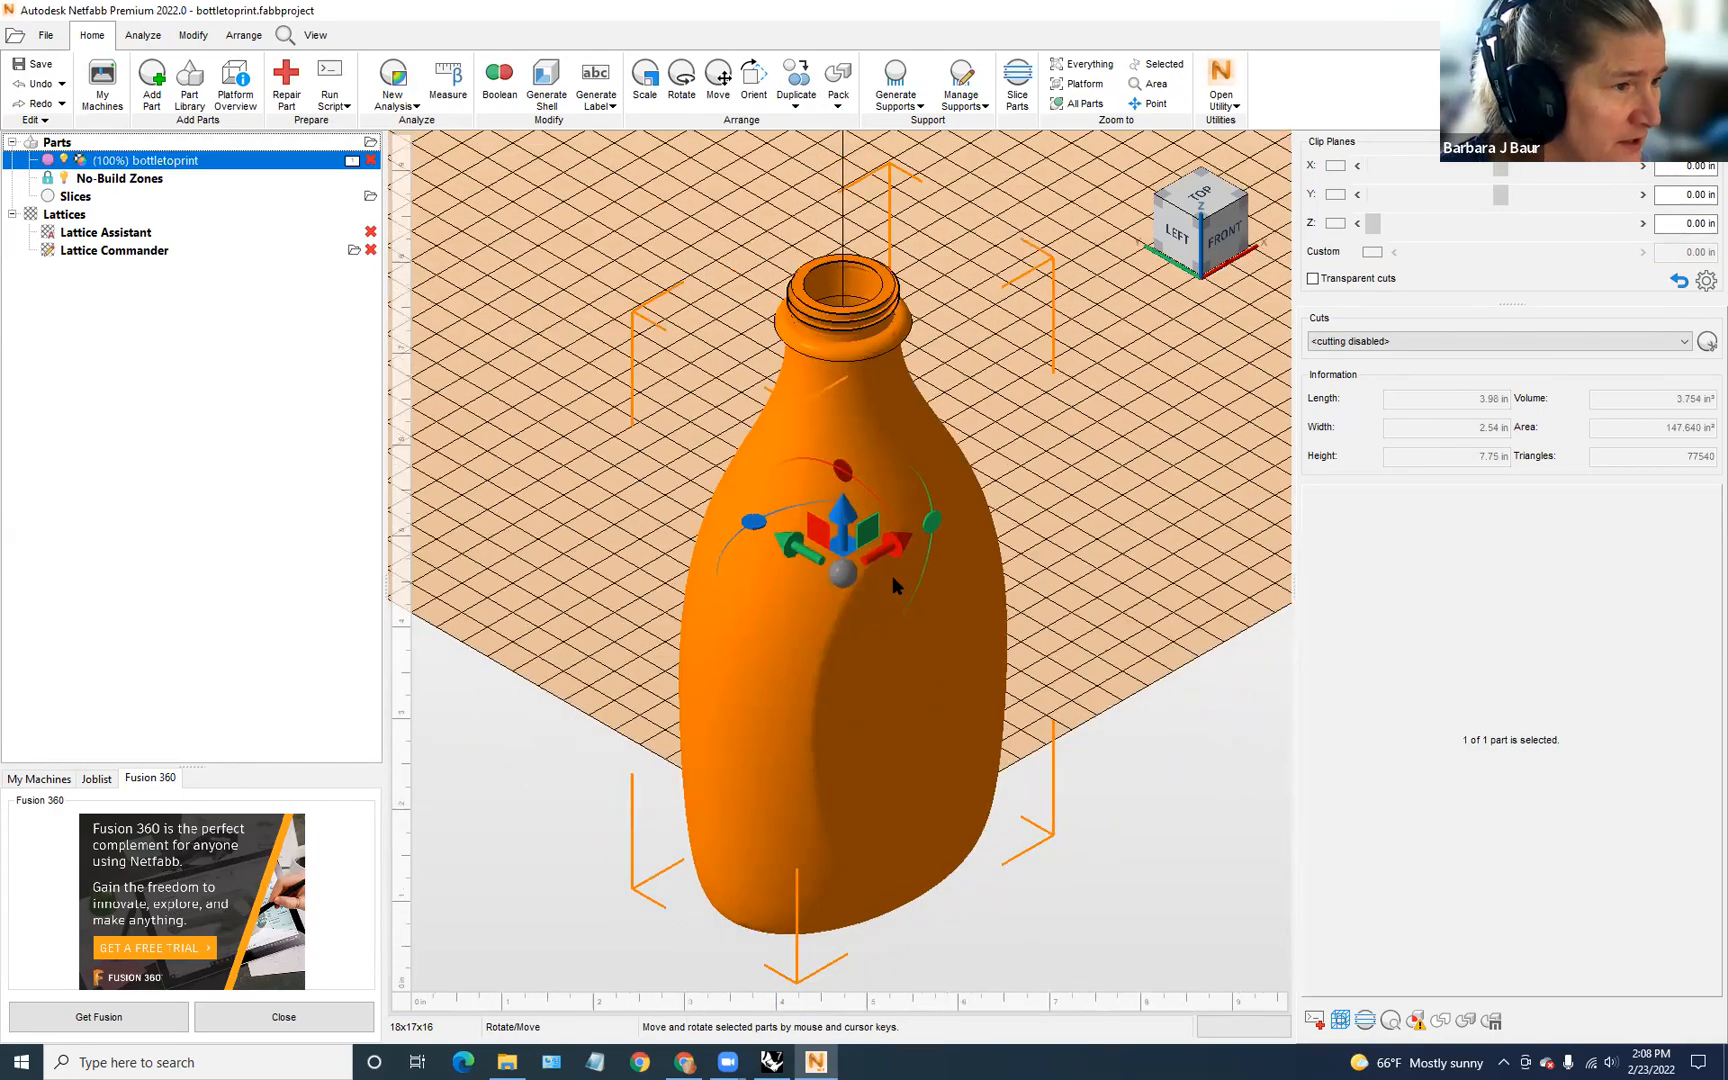
{"action": "right_click_drag", "start_coordinate": [785, 463], "coordinate": [500, 640]}
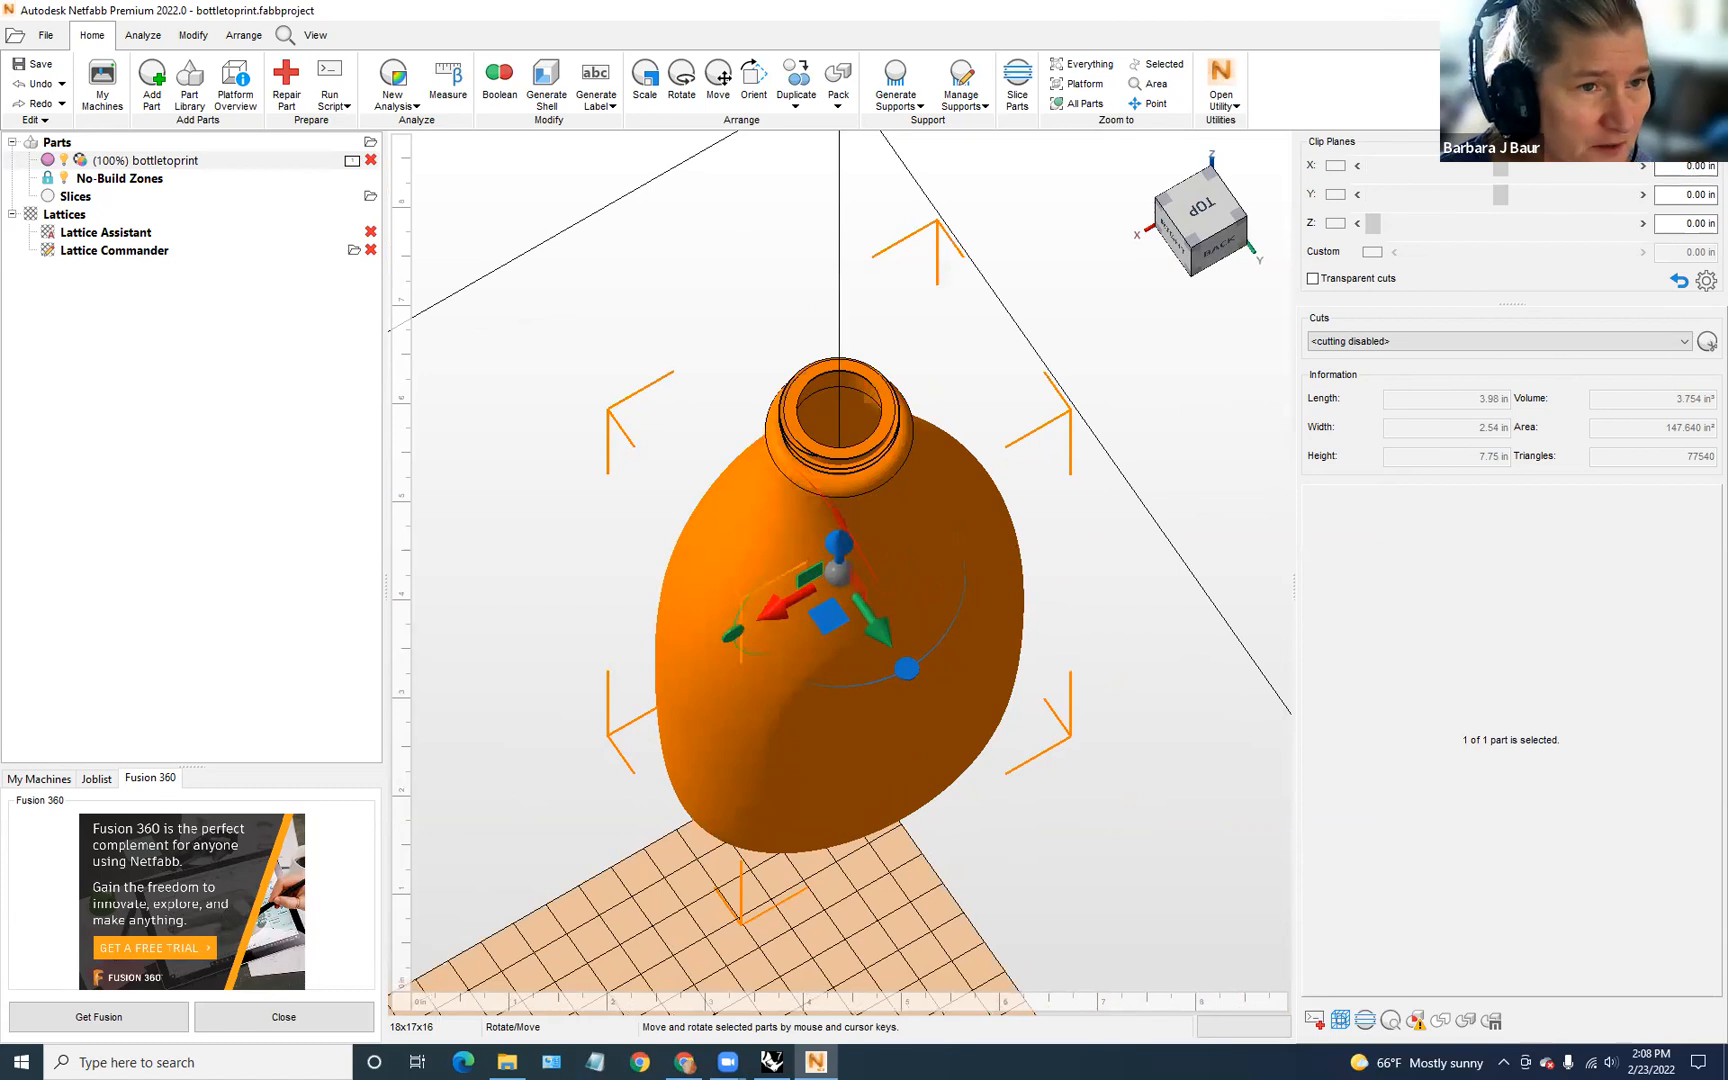
{"action": "left_click", "coordinate": [1666, 10]}
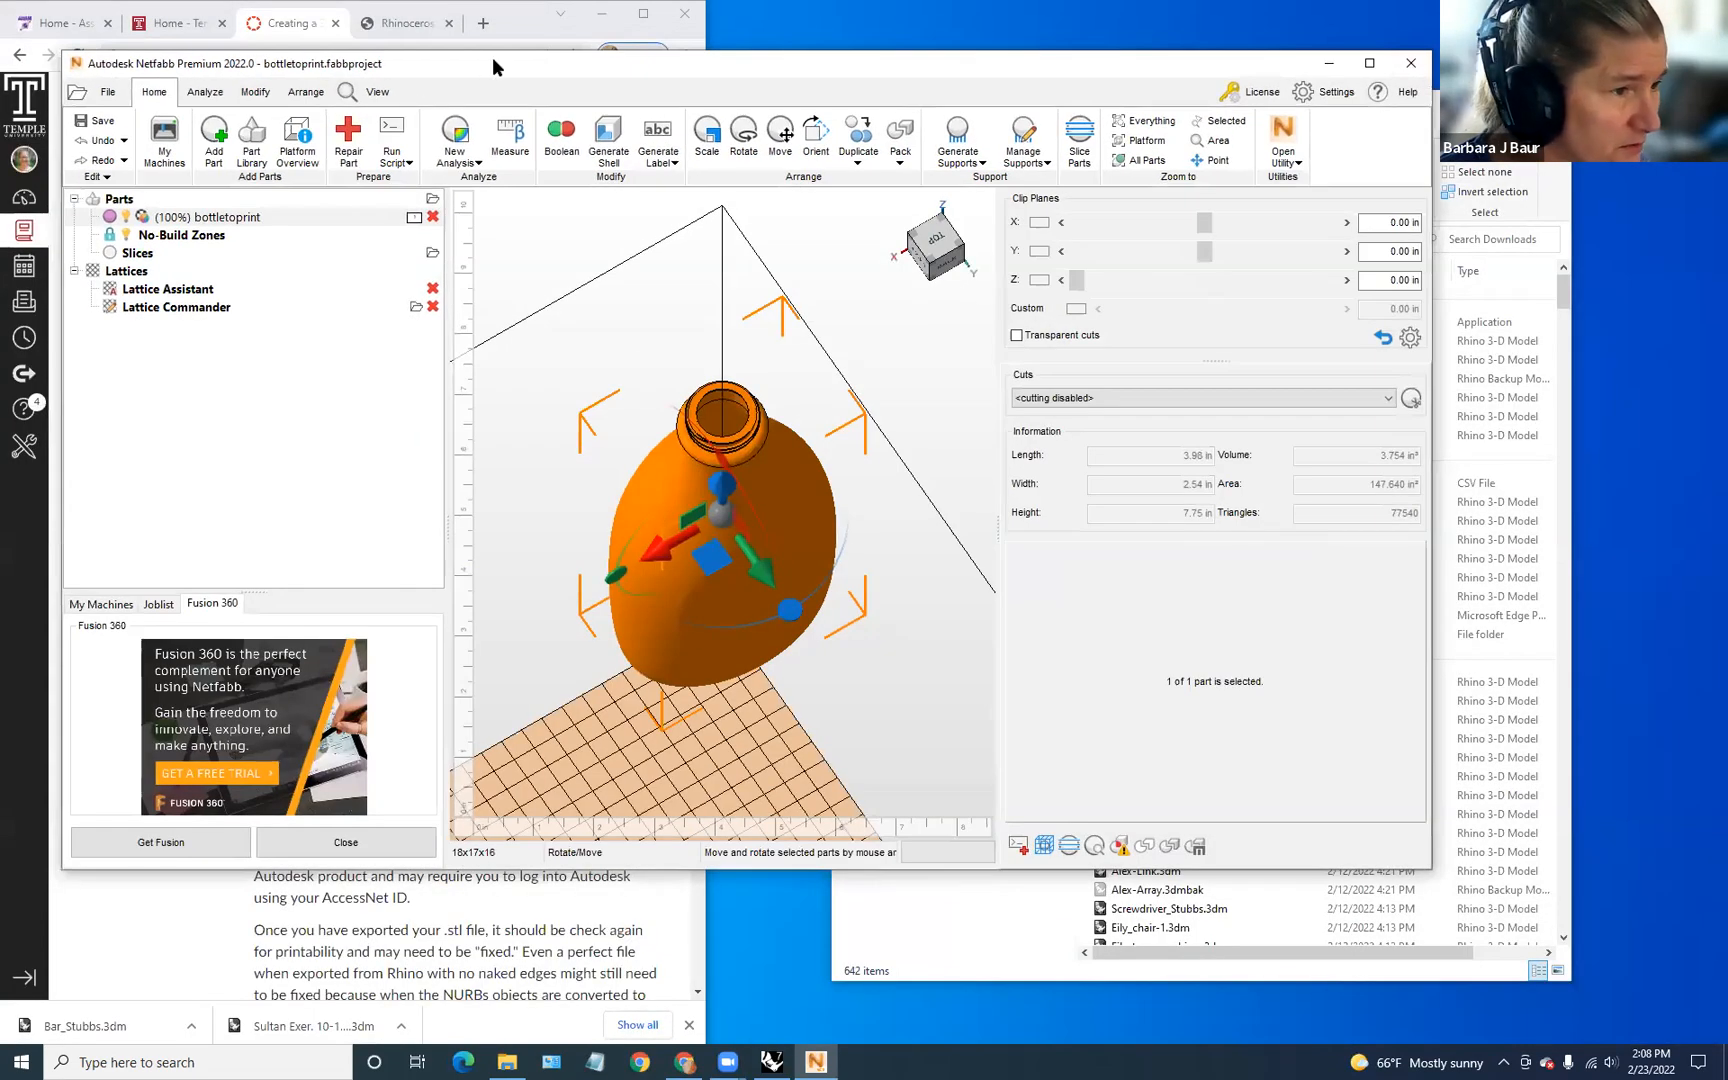
Step: Move Netfabb aside and scroll the Canvas page to the Netfabb repair instructions
{"action": "left_click_drag", "start_coordinate": [491, 57], "coordinate": [865, 8]}
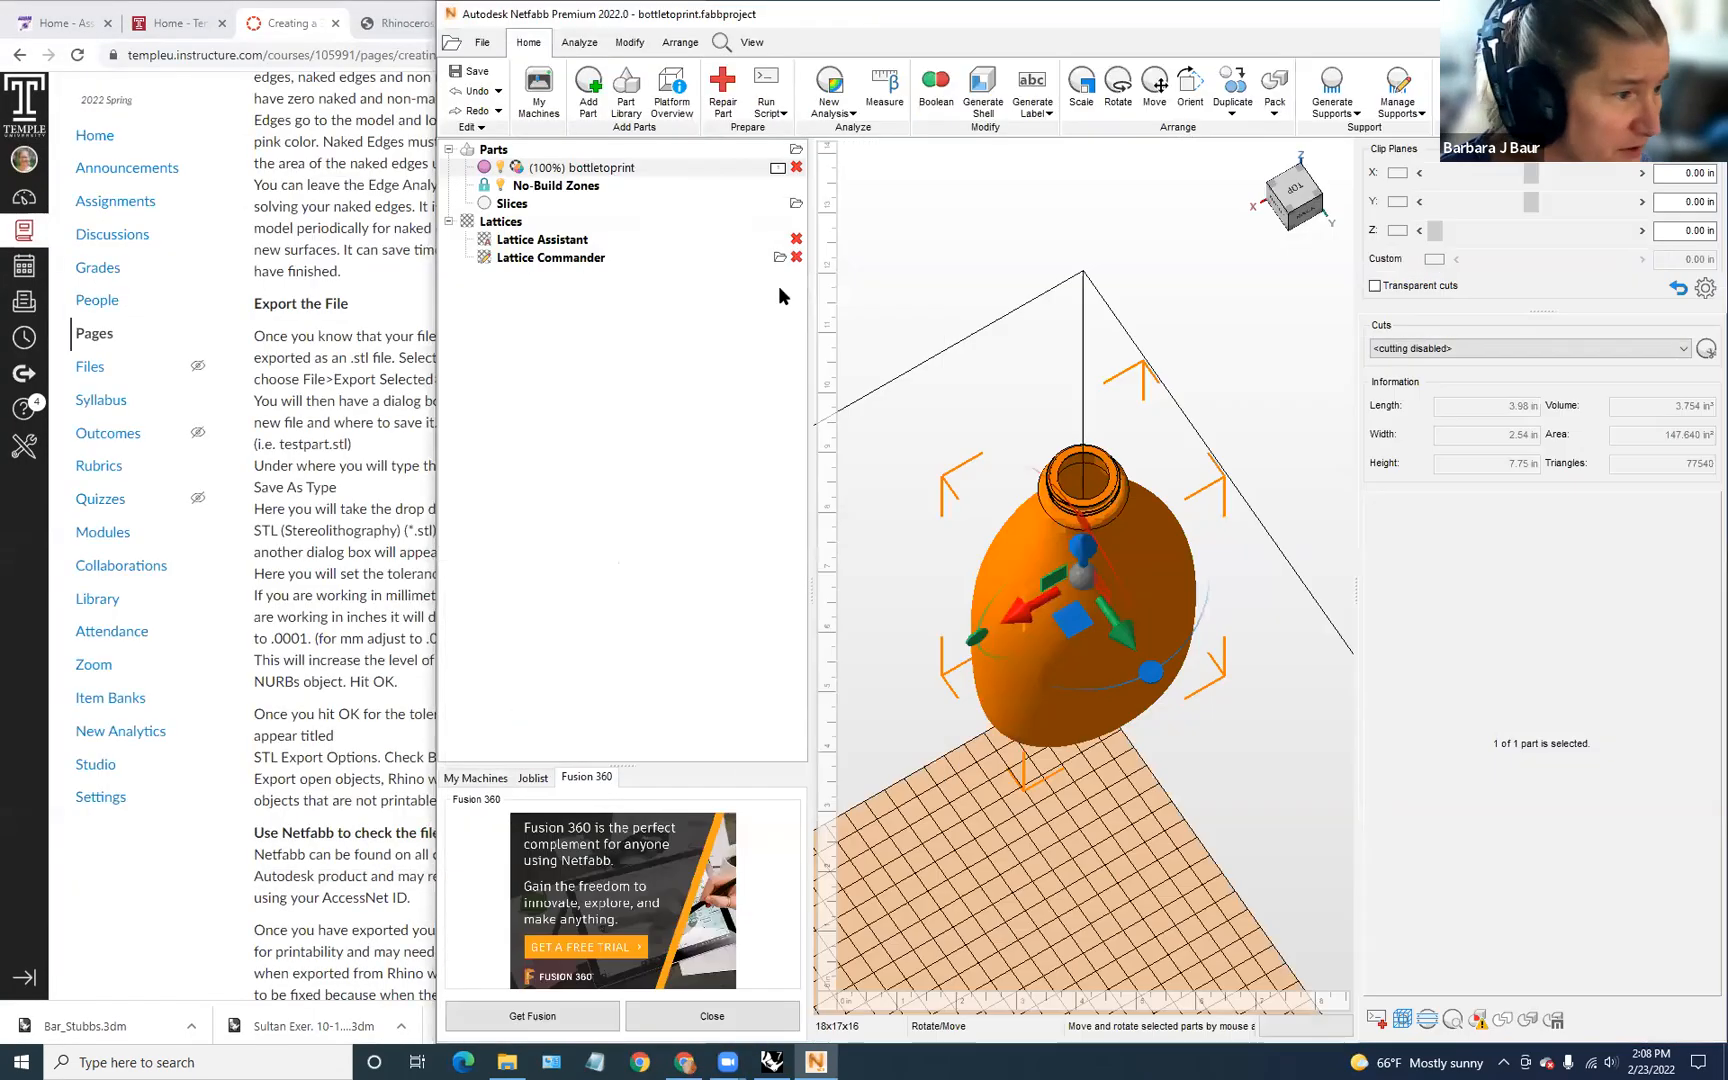
{"action": "left_click", "coordinate": [251, 718]}
{"action": "scroll", "coordinate": [410, 790], "scroll_direction": "down", "scroll_amount": 6}
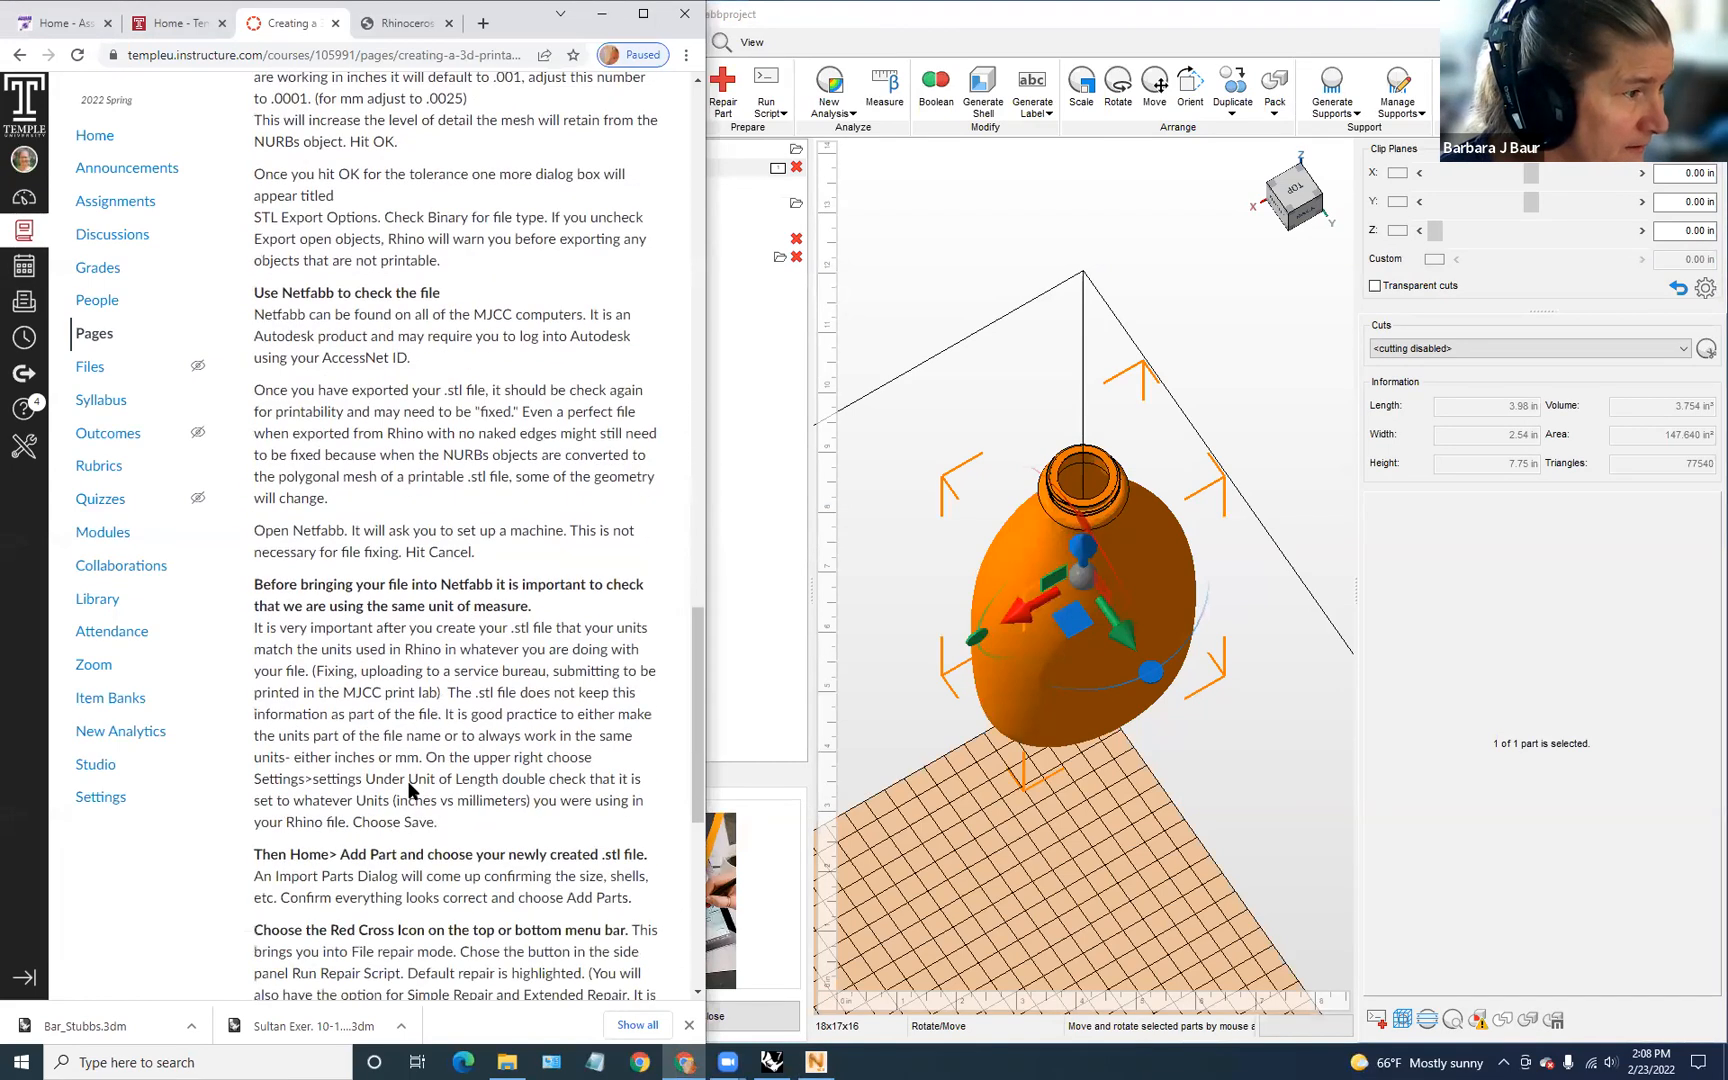
{"action": "scroll", "coordinate": [410, 790], "scroll_direction": "down", "scroll_amount": 1}
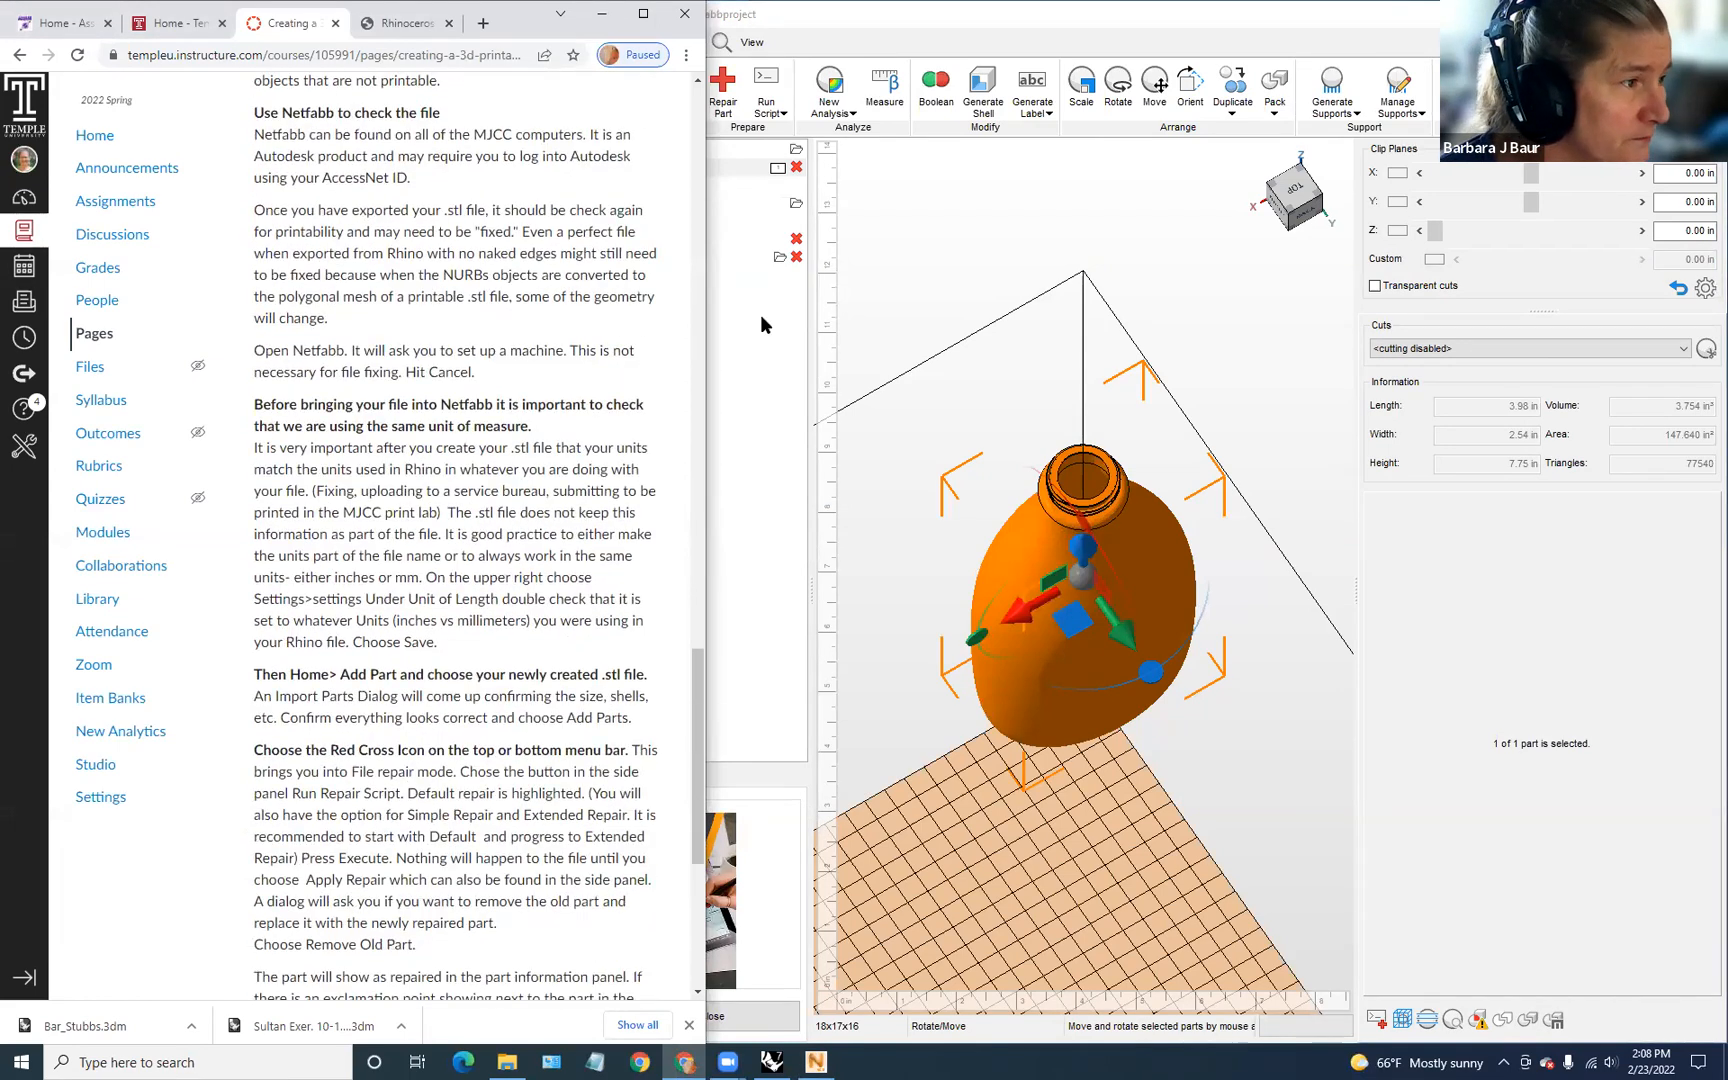
{"action": "scroll", "coordinate": [527, 283], "scroll_direction": "down", "scroll_amount": 3}
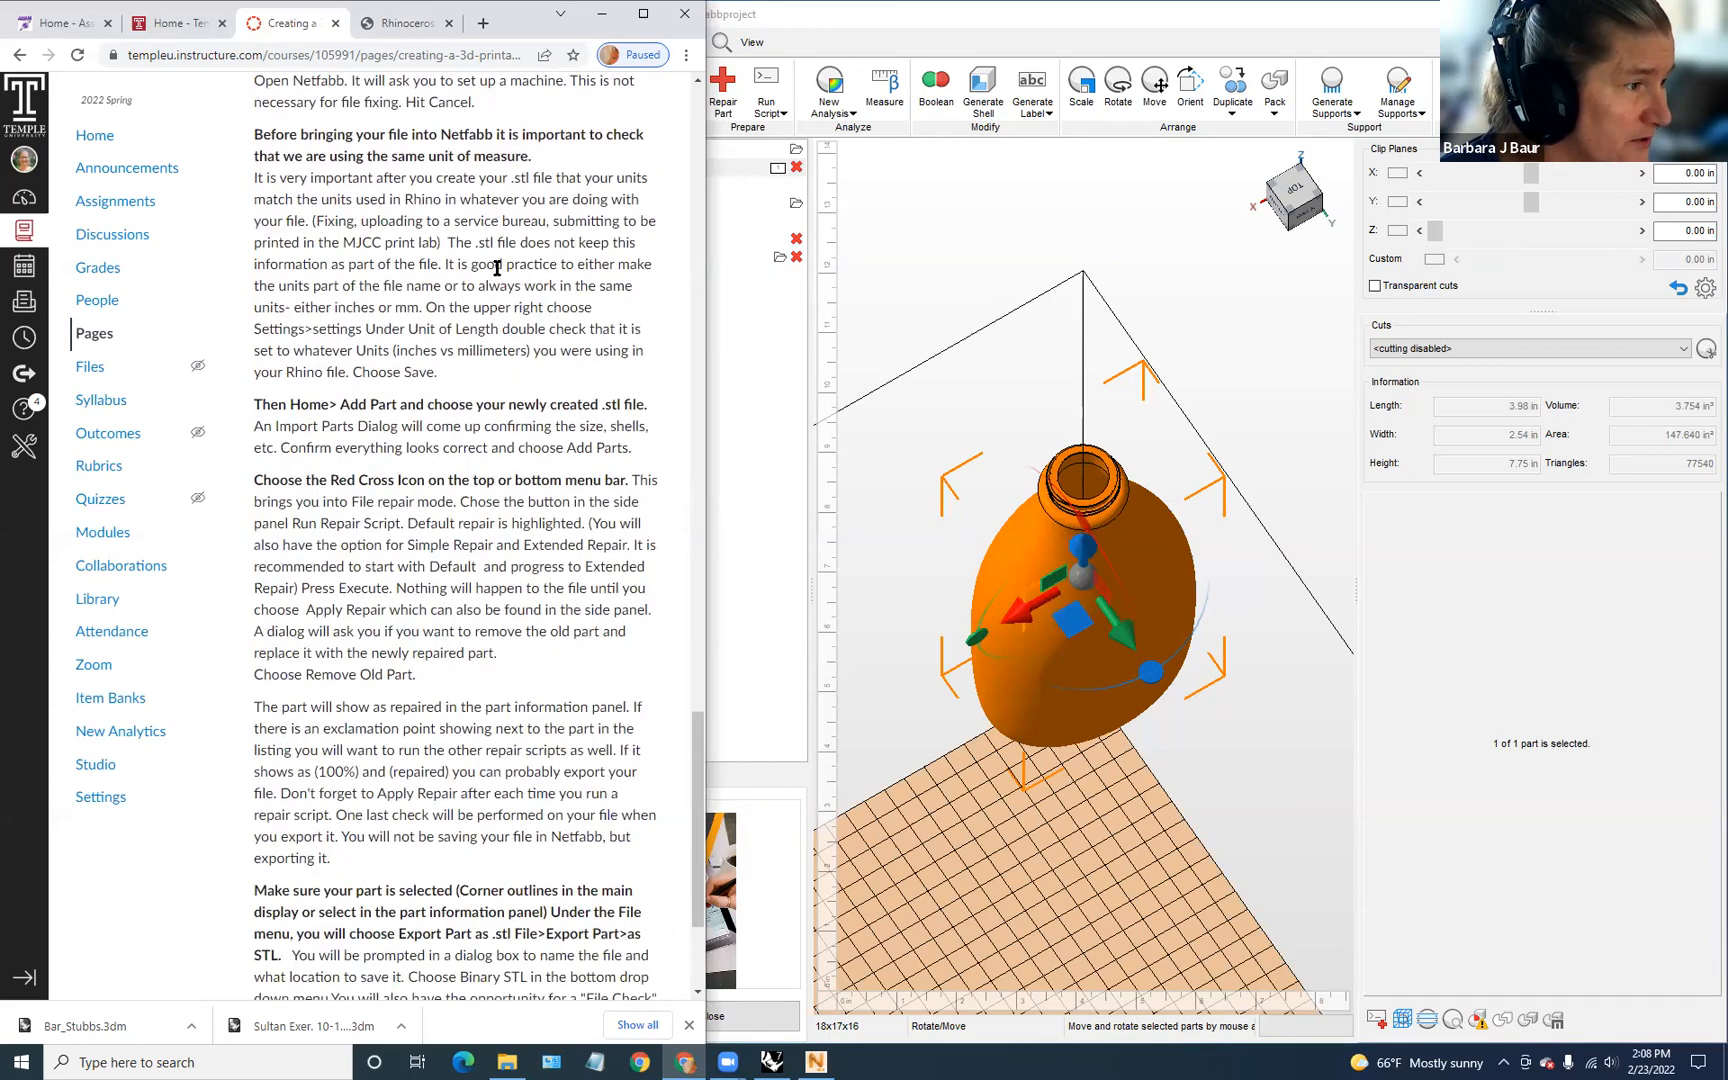
{"action": "scroll", "coordinate": [497, 268], "scroll_direction": "down", "scroll_amount": 2}
{"action": "scroll", "coordinate": [498, 270], "scroll_direction": "down", "scroll_amount": 1}
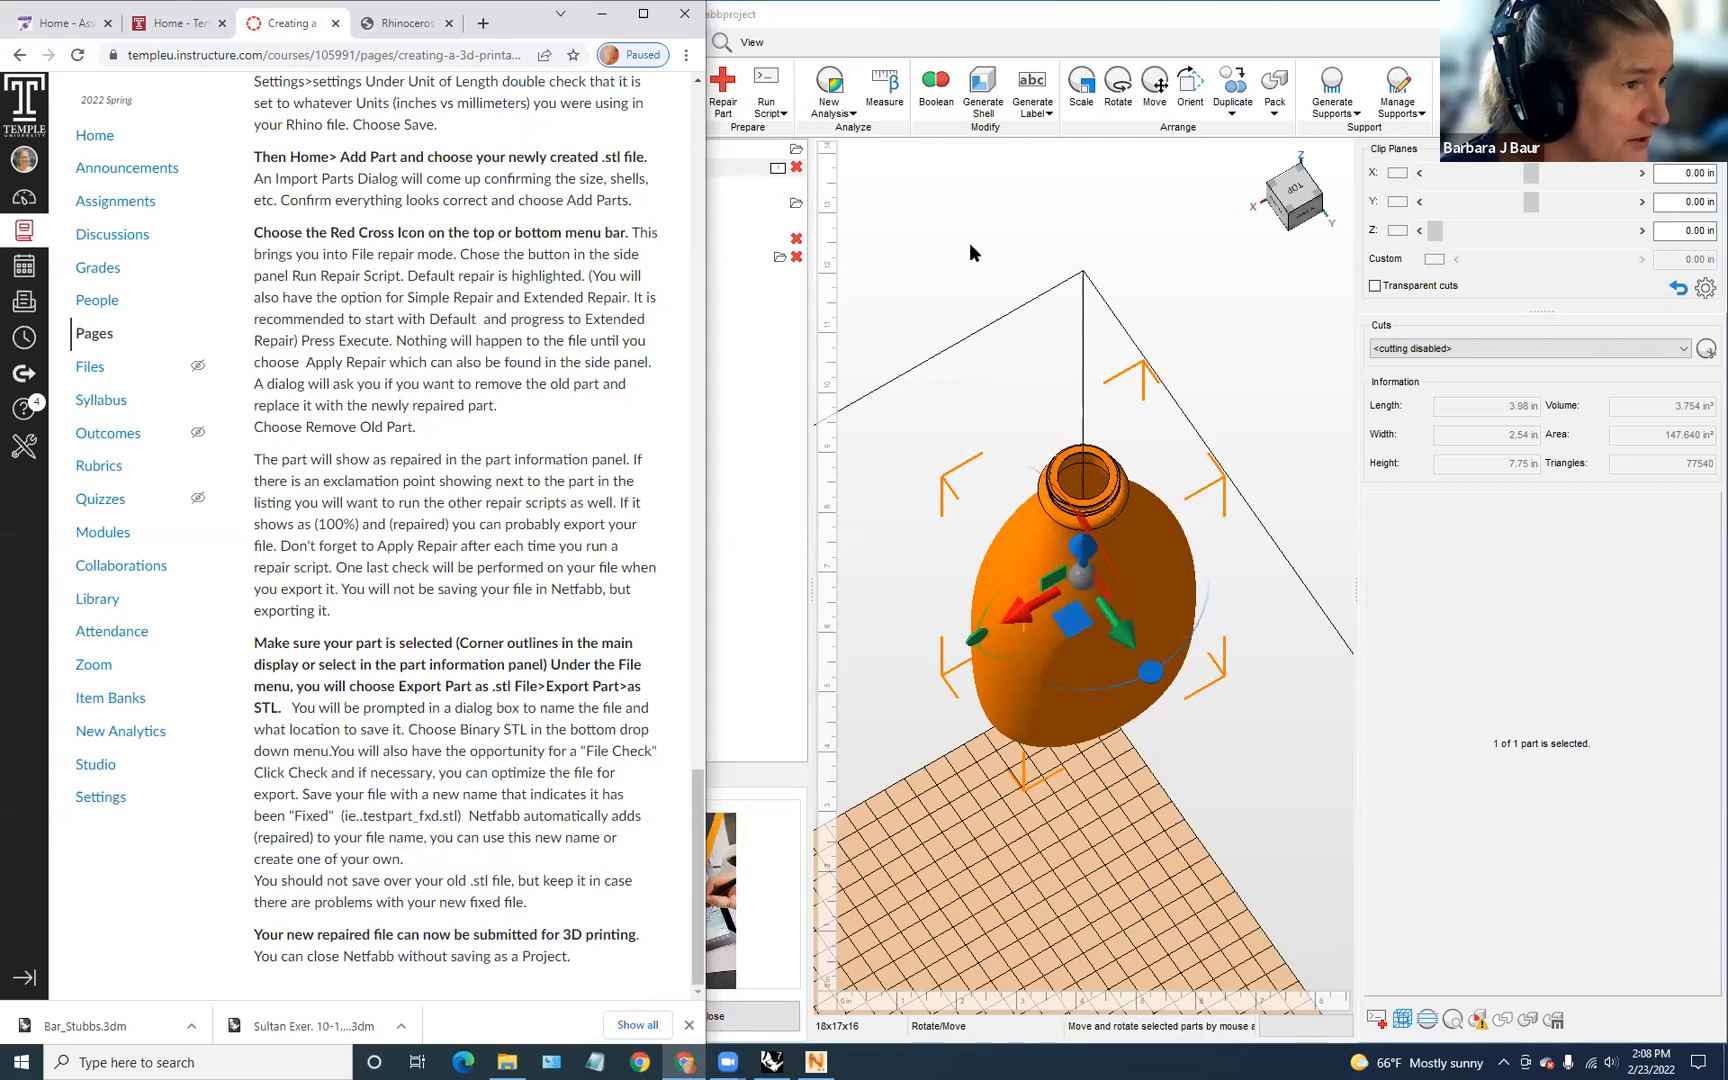
Step: Return to Netfabb and select the bottletoprint part
{"action": "left_click", "coordinate": [1057, 289]}
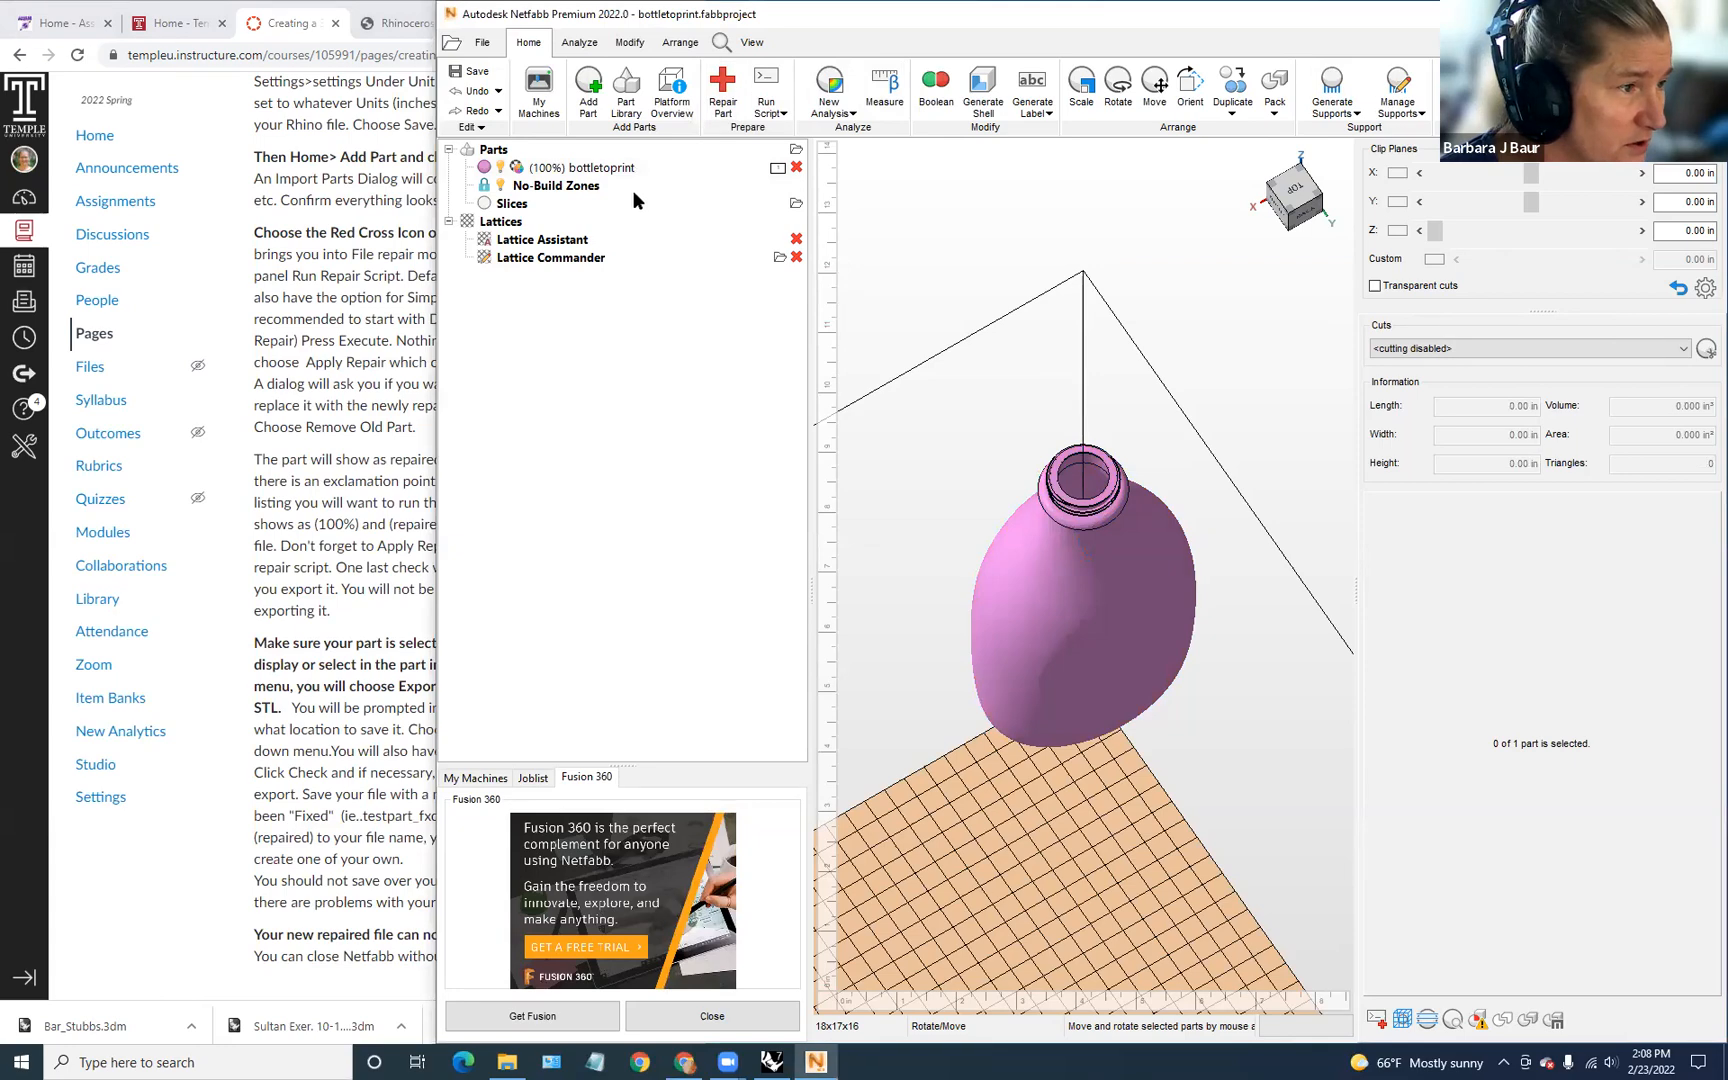
{"action": "left_click", "coordinate": [618, 169]}
{"action": "right_click_drag", "start_coordinate": [1024, 600], "coordinate": [1131, 484]}
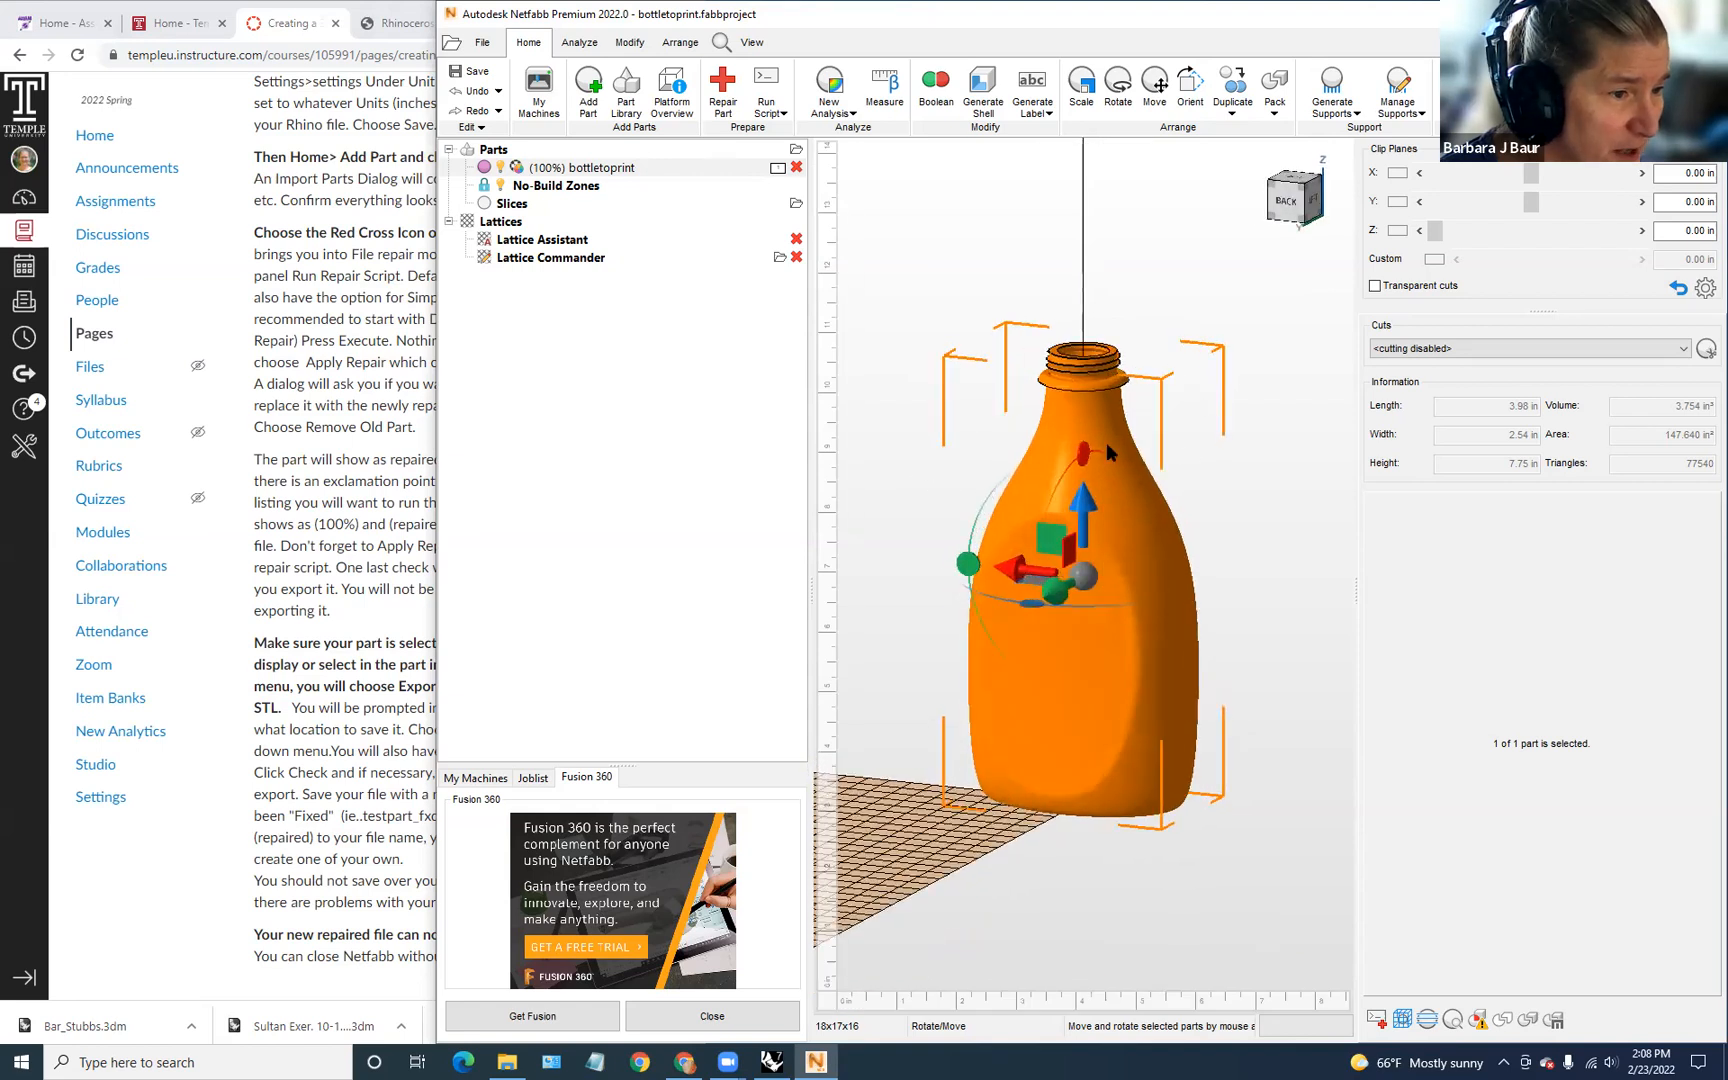
Step: Run the Simple Repair script on the bottle in Part Repair and apply the repair
{"action": "left_click", "coordinate": [724, 92]}
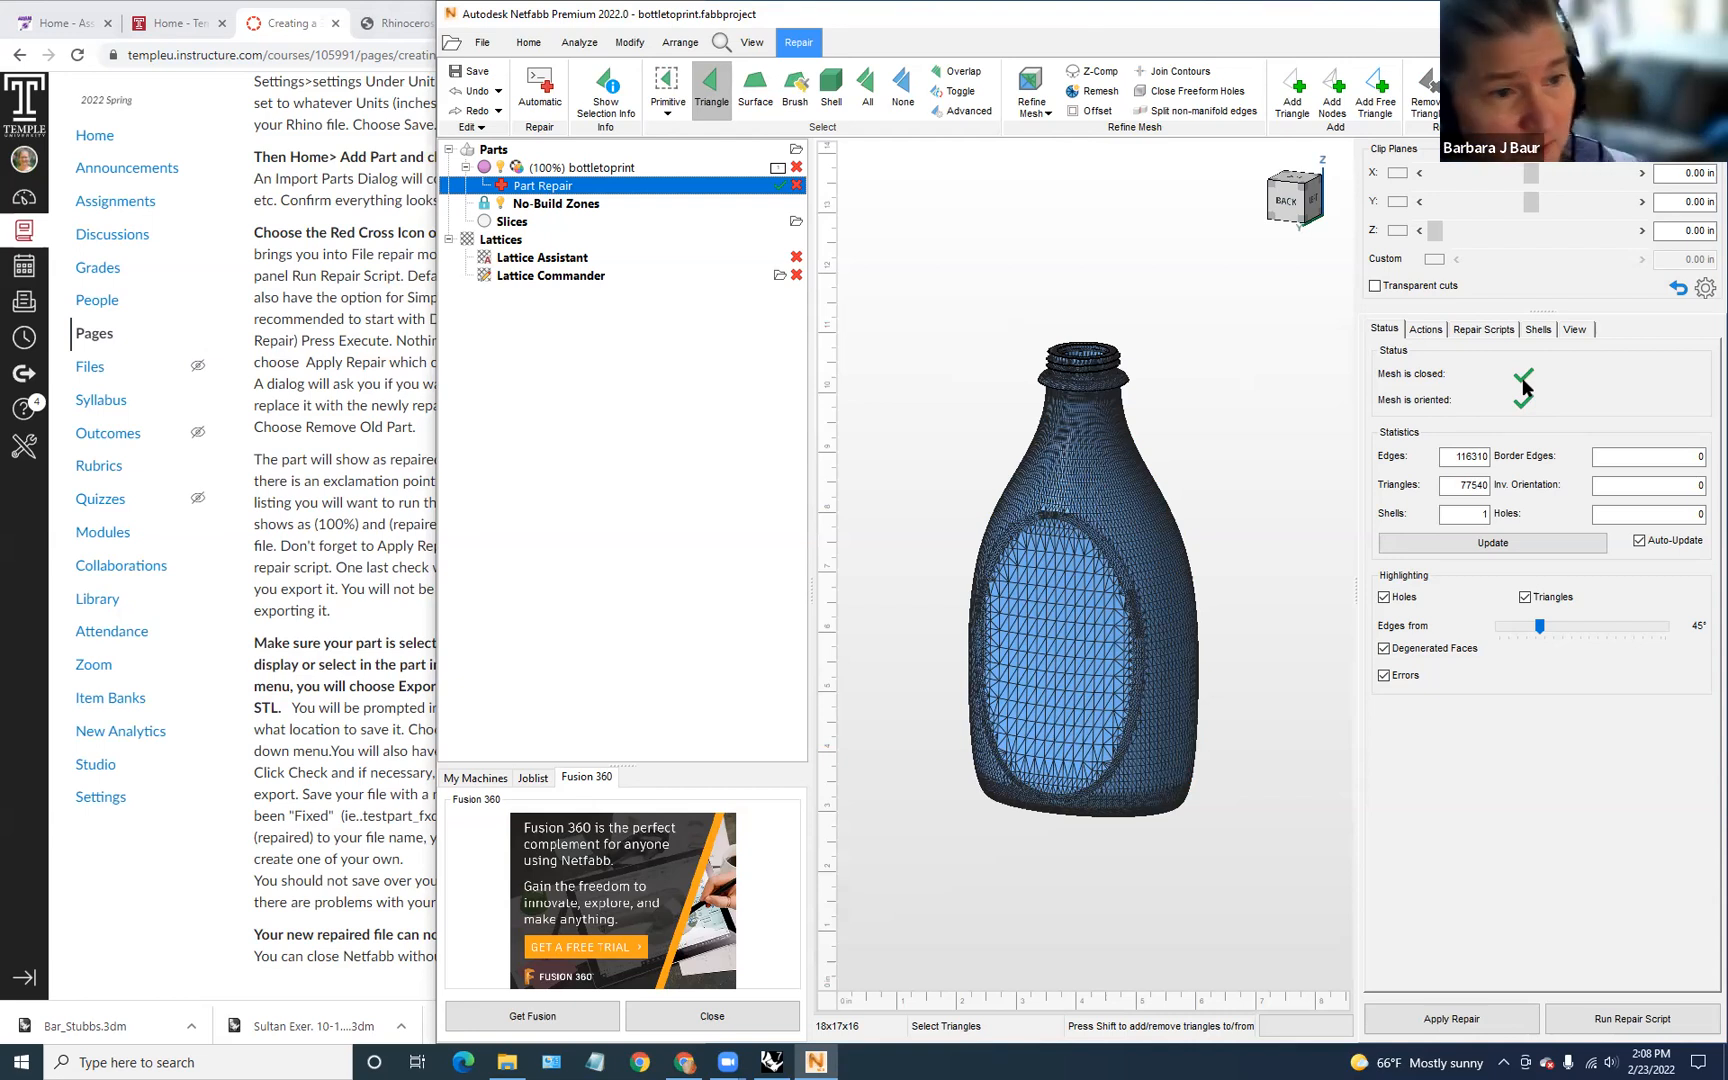
{"action": "left_click", "coordinate": [1652, 1032]}
{"action": "left_click", "coordinate": [990, 390]}
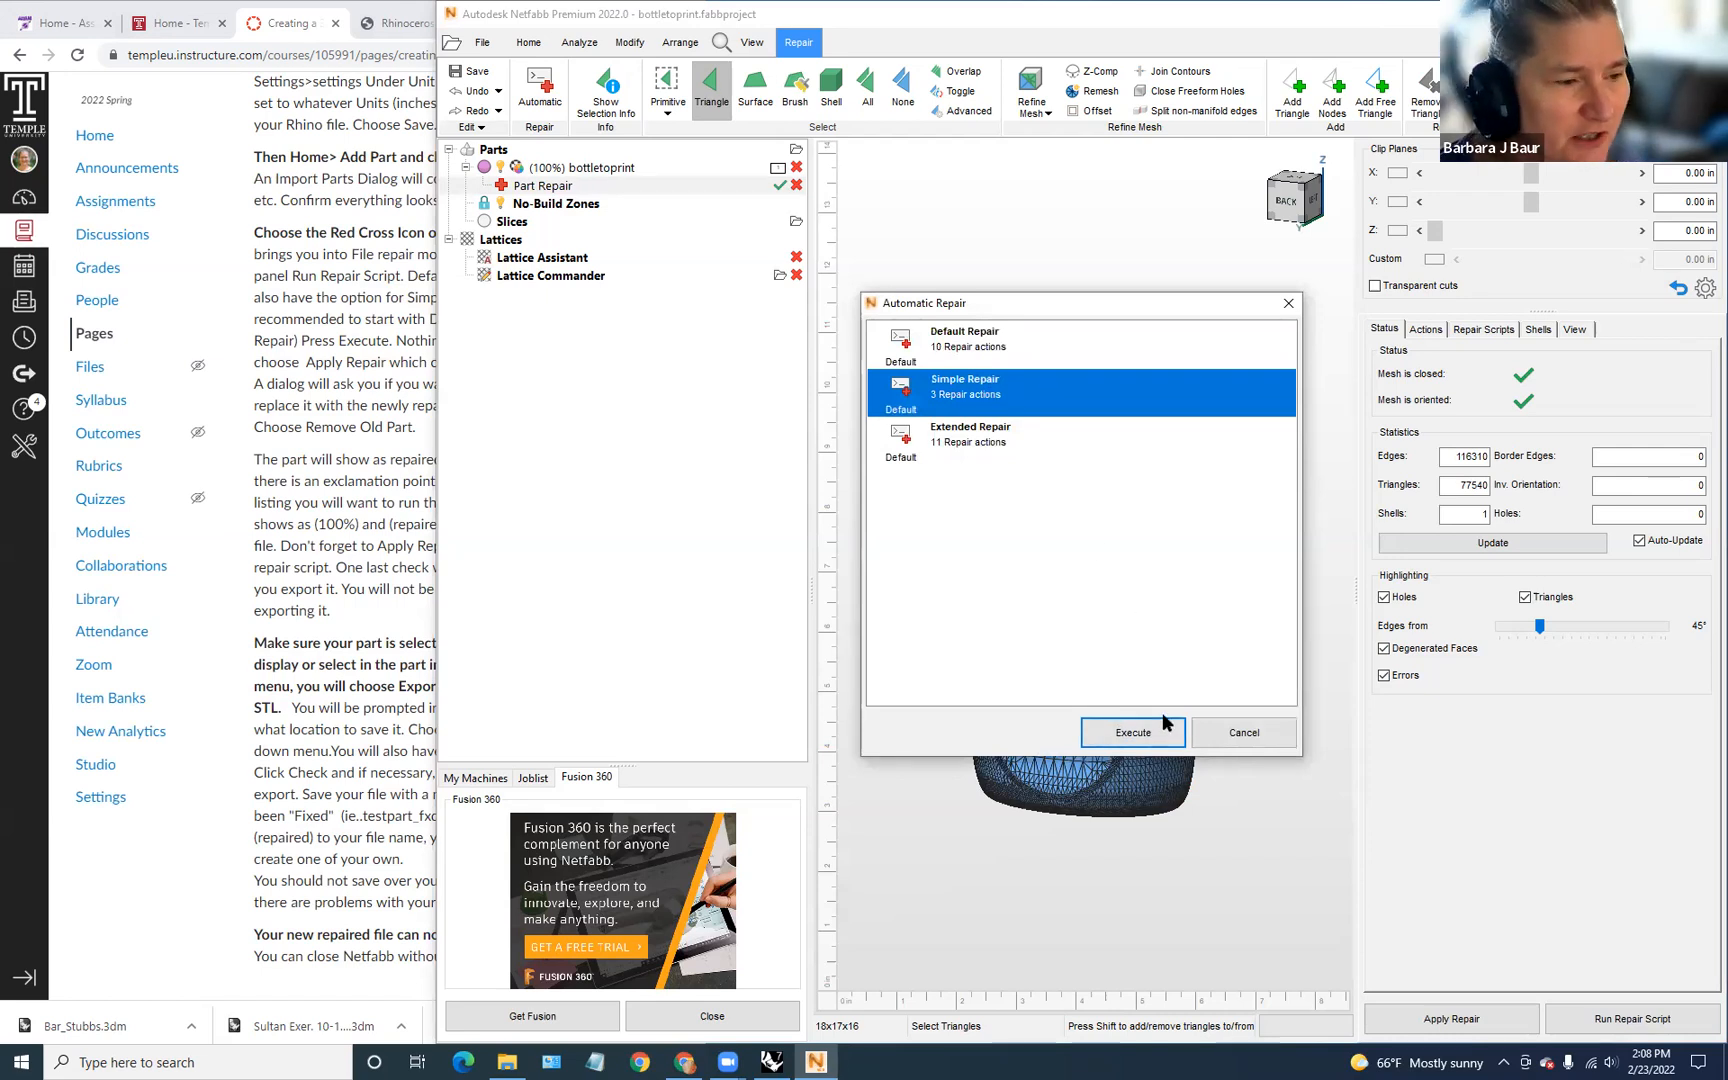
{"action": "left_click", "coordinate": [1172, 738]}
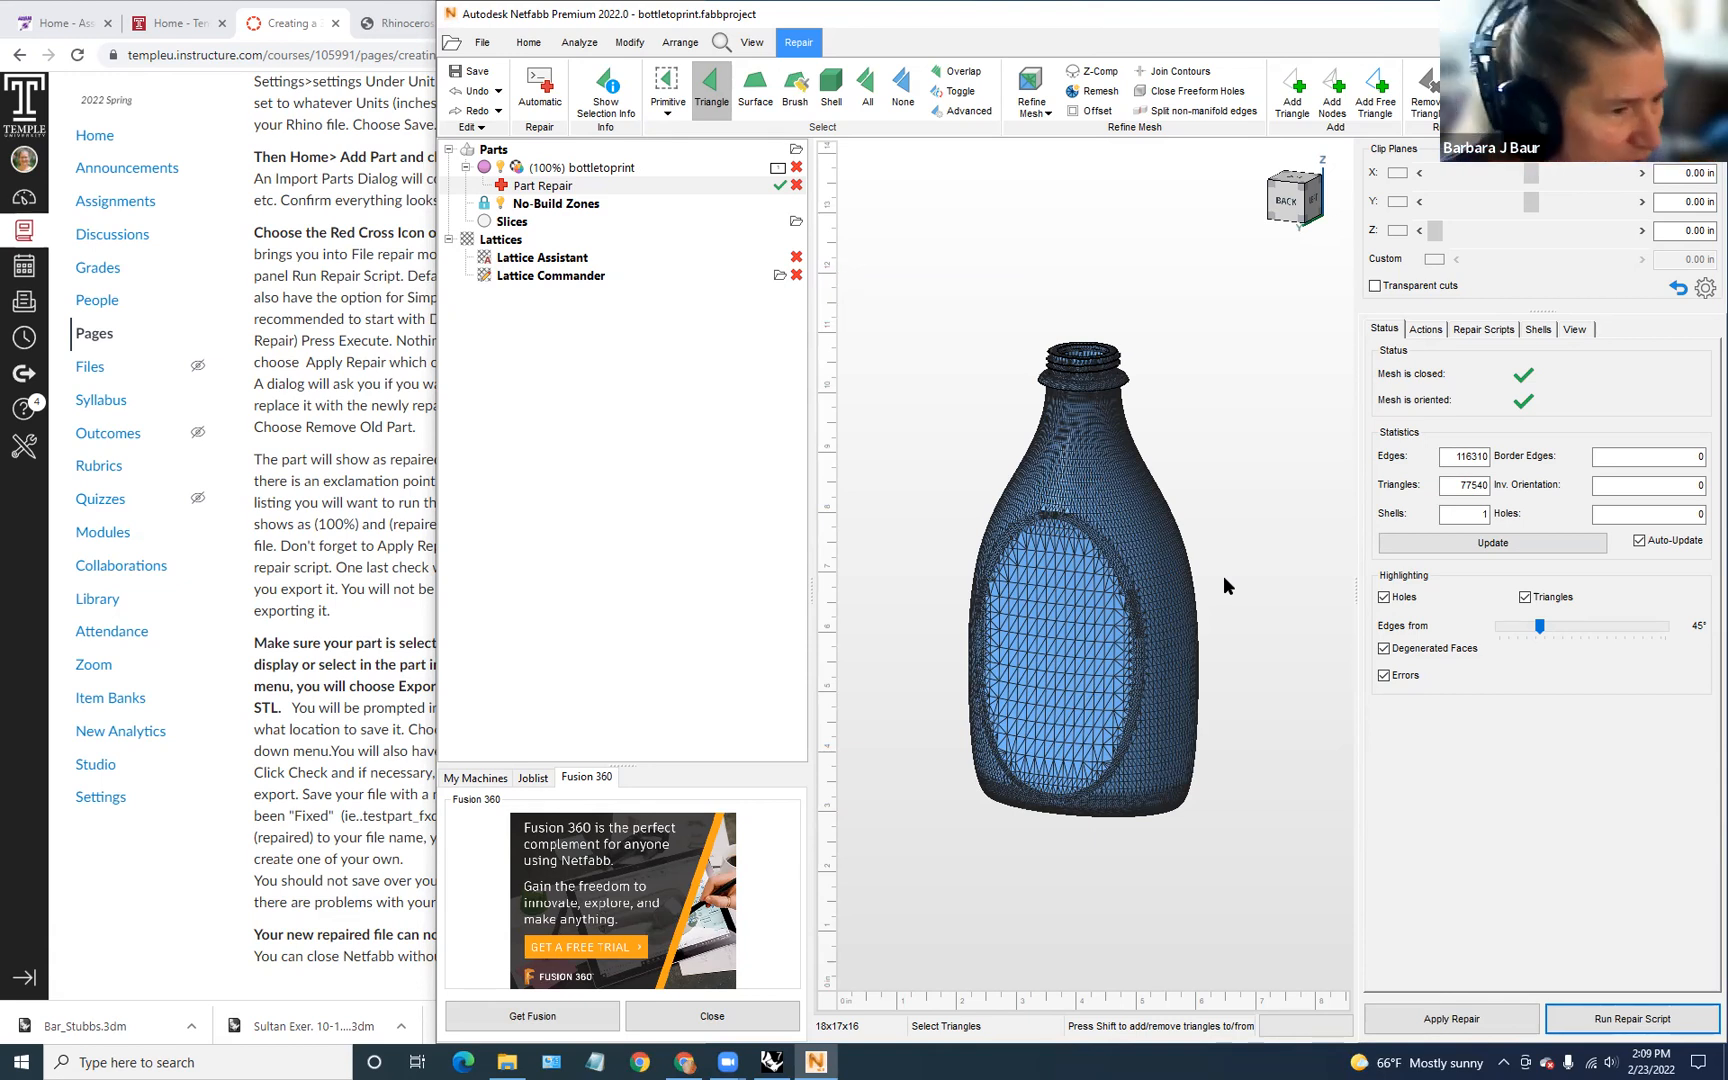
{"action": "left_click", "coordinate": [1486, 1016]}
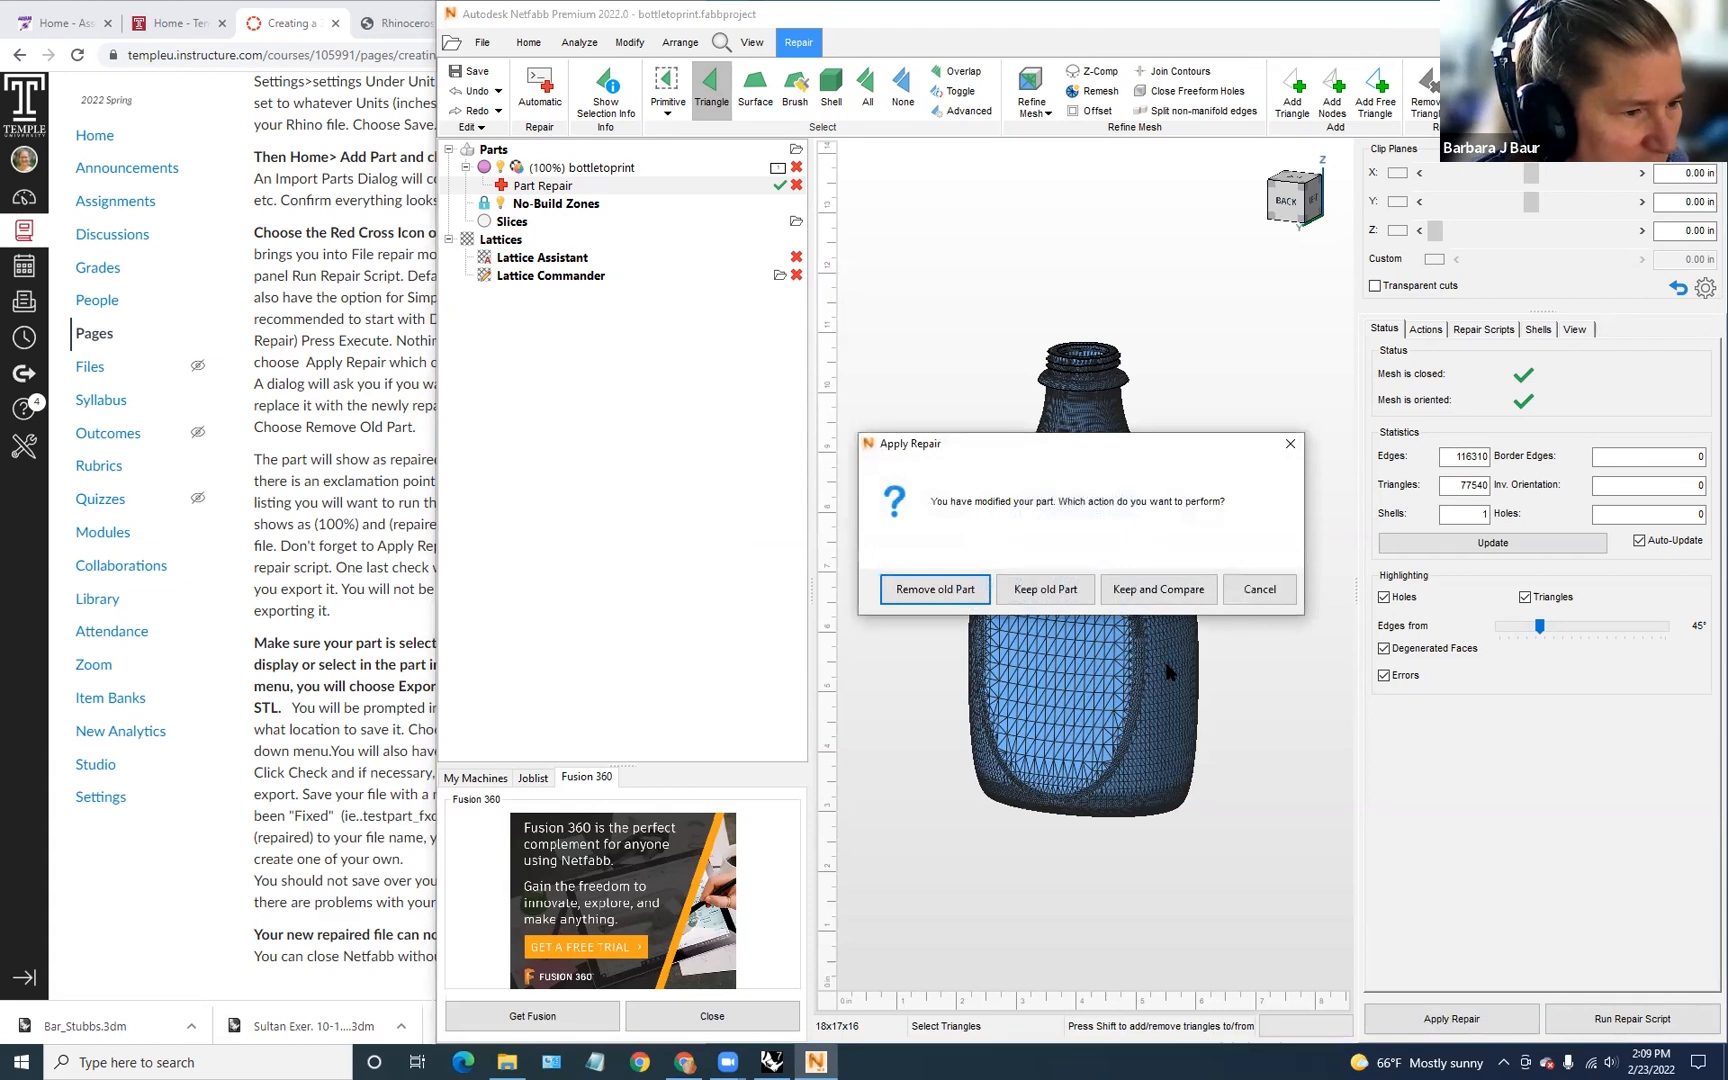
Step: Remove the old part so the repaired bottle replaces it, then inspect it
{"action": "left_click", "coordinate": [935, 589]}
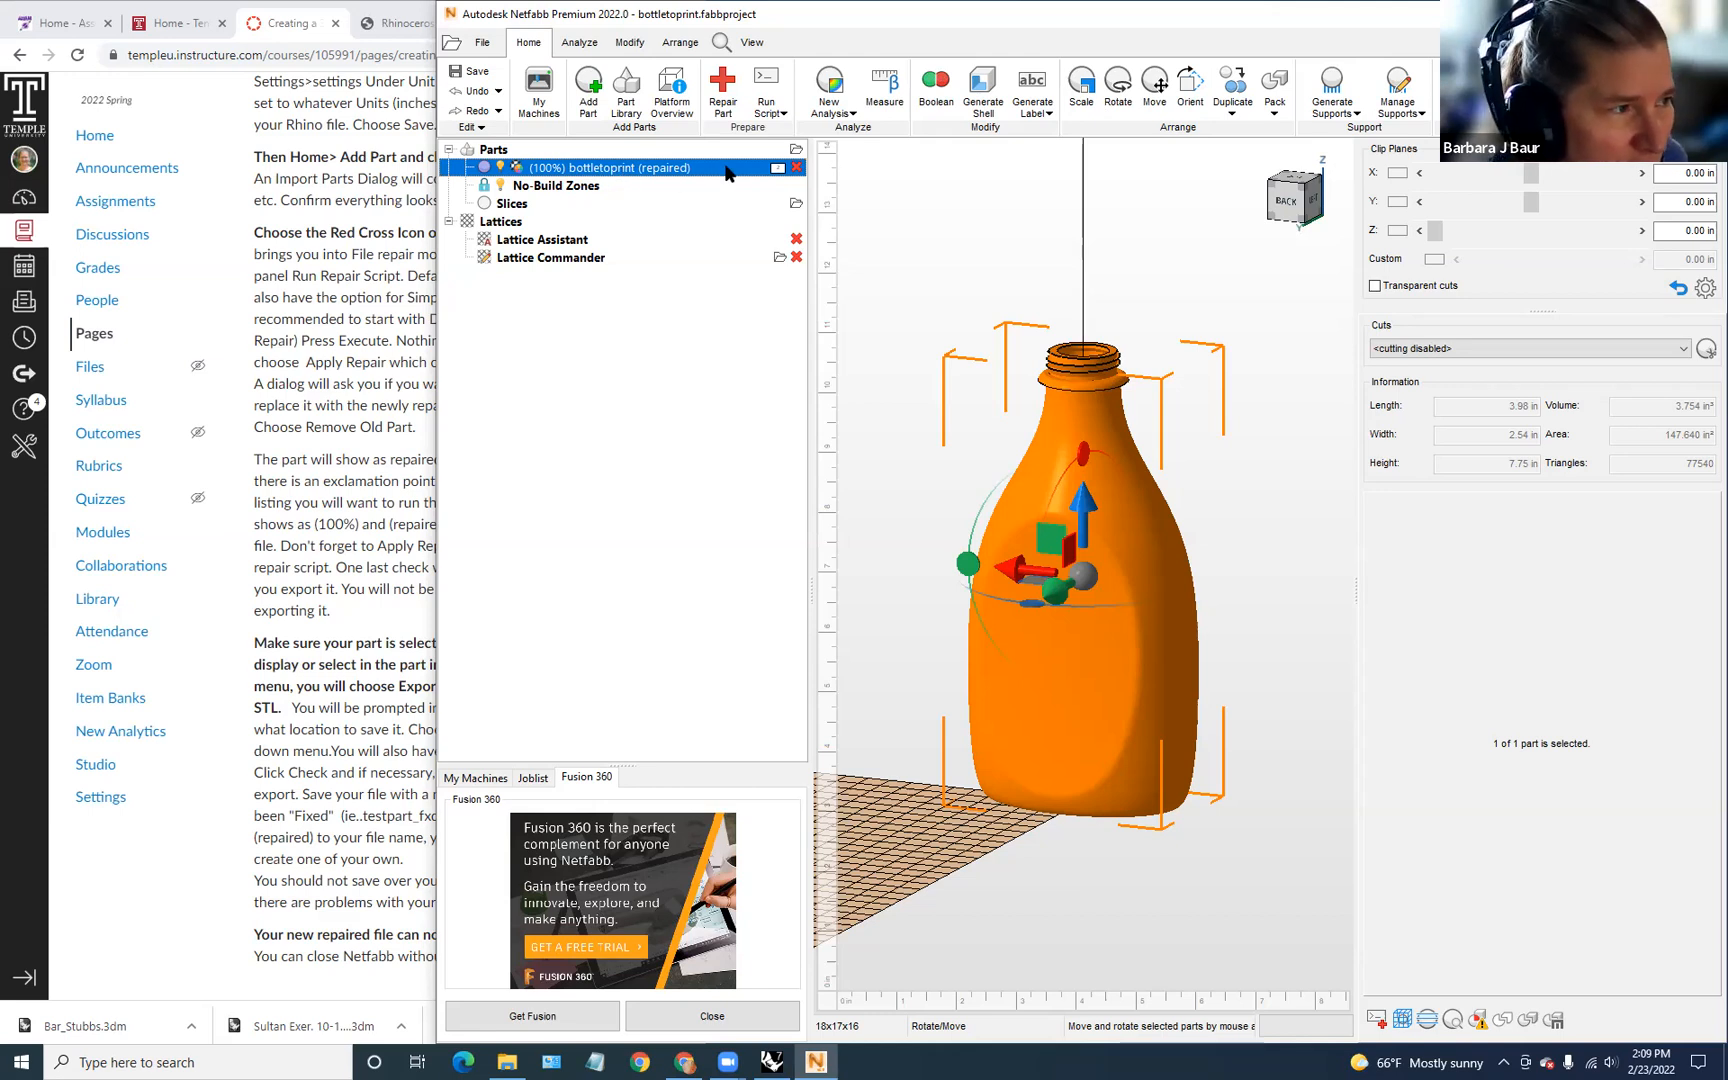
{"action": "mouse_move", "coordinate": [1178, 563]}
{"action": "right_mouse_down"}
{"action": "mouse_move", "coordinate": [1138, 752]}
{"action": "mouse_move", "coordinate": [1169, 493]}
{"action": "mouse_move", "coordinate": [1153, 543]}
{"action": "right_mouse_up"}
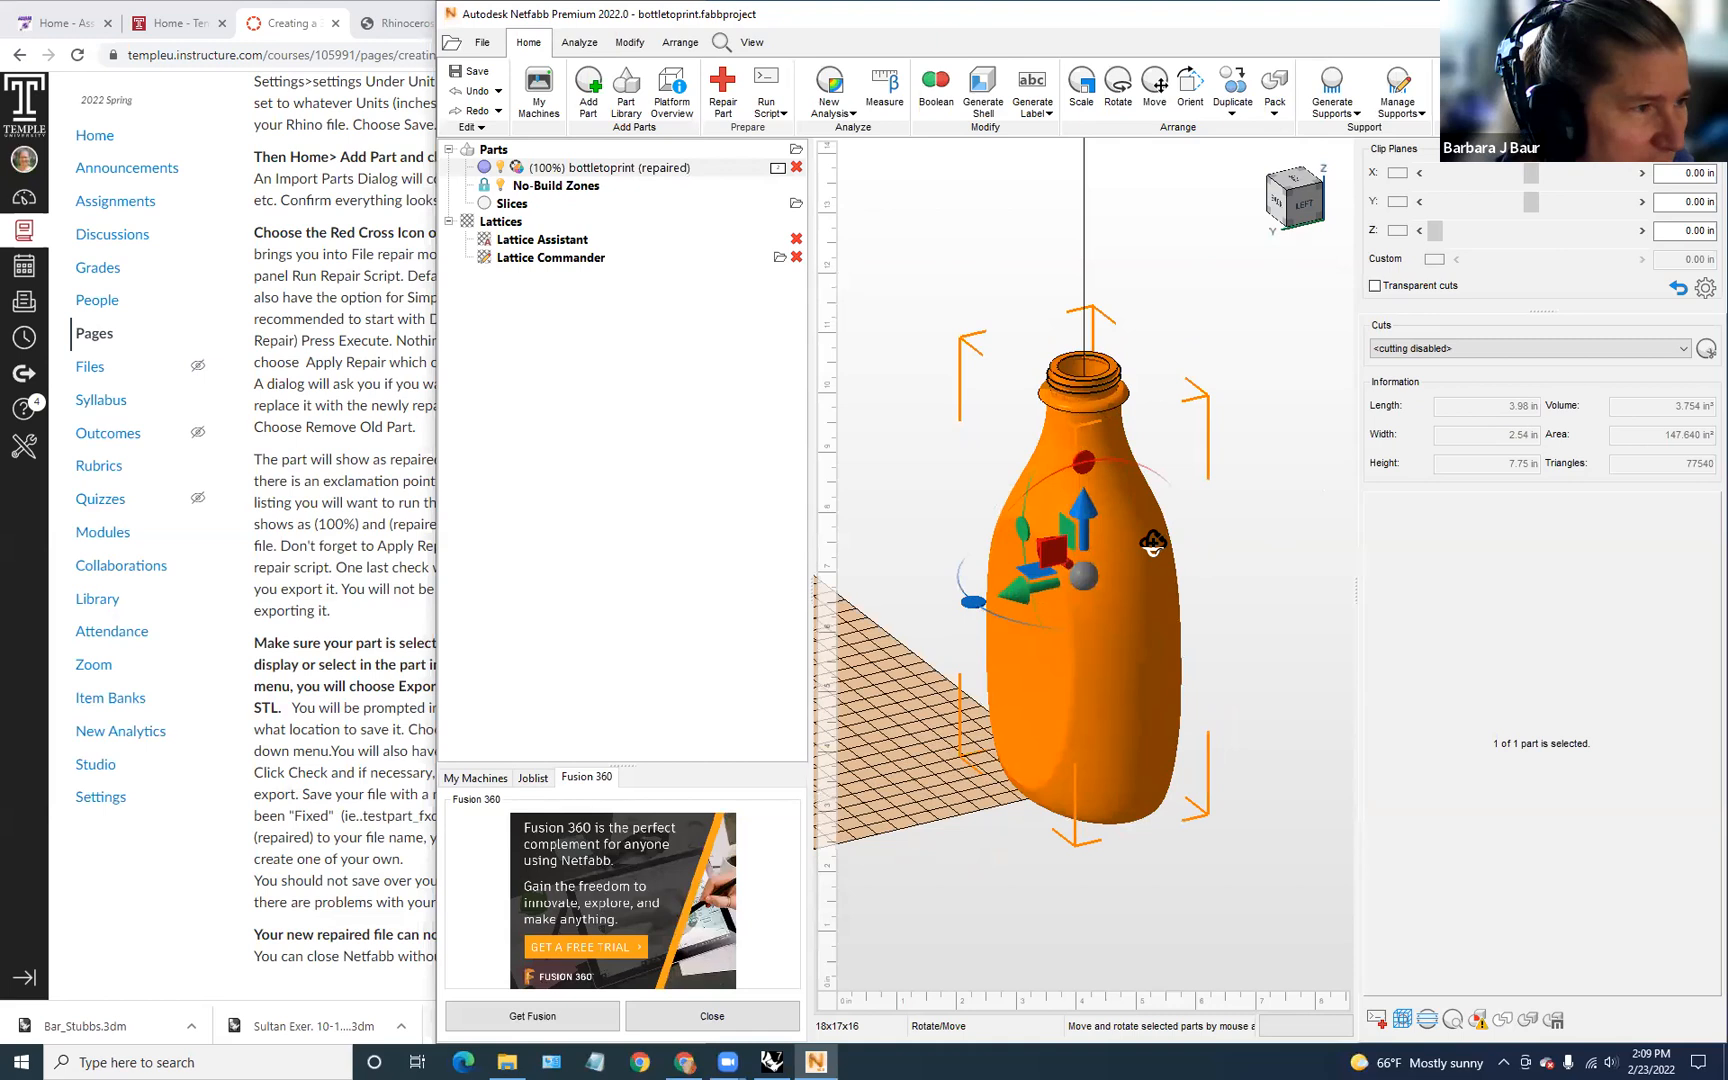
Step: Export the repaired bottle to the Desktop as binary STL 'bottletoprint (repaired).stl', with tolerance 1 and Optimize
{"action": "right_click", "coordinate": [639, 170]}
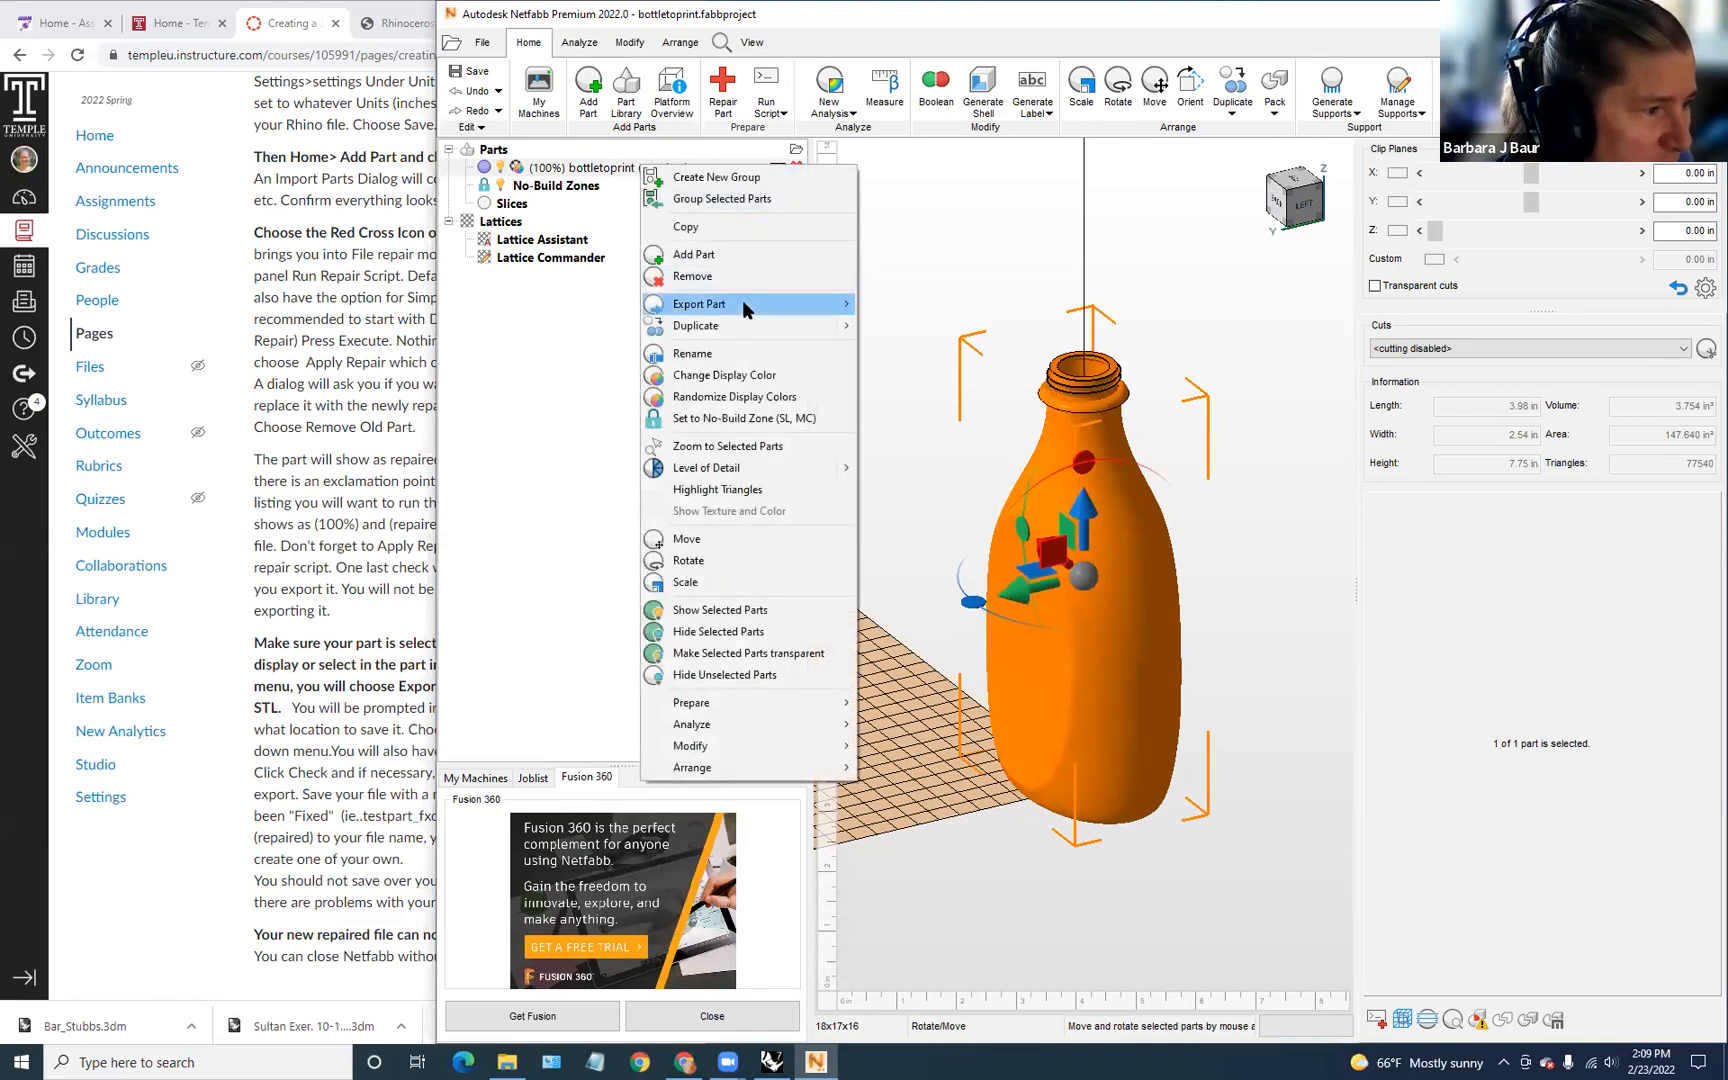
{"action": "mouse_move", "coordinate": [743, 304]}
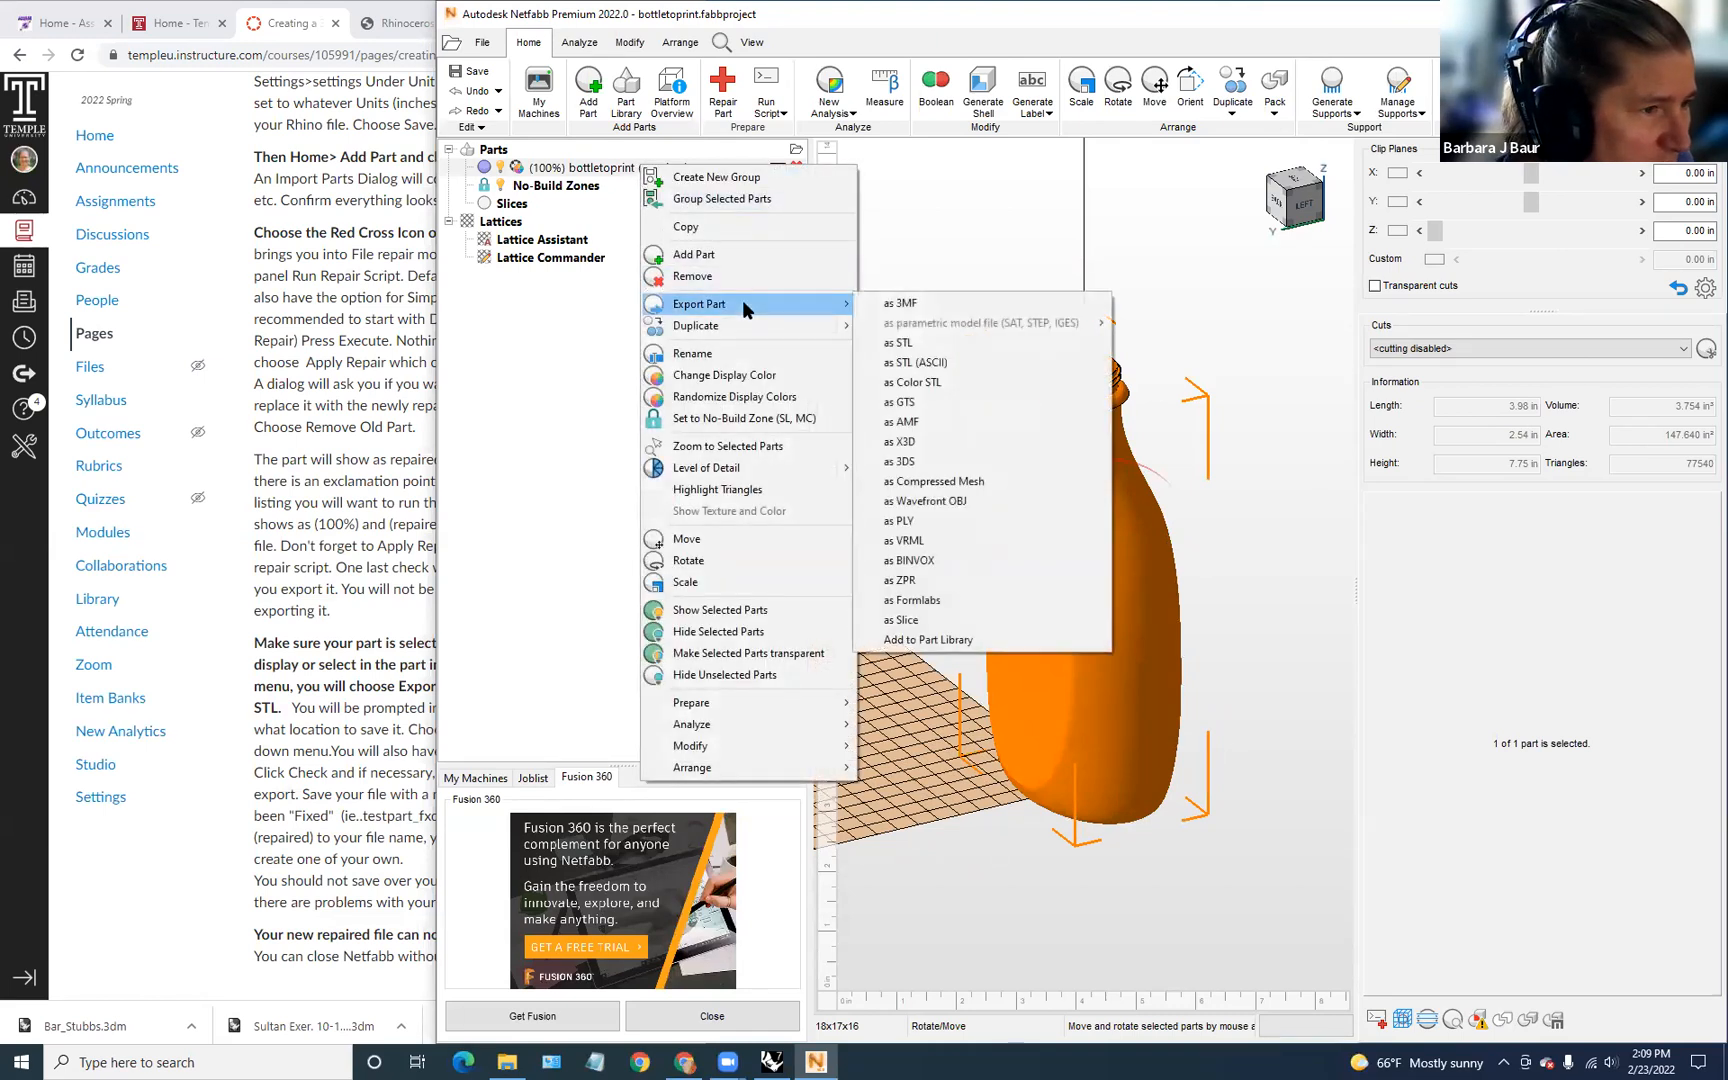
{"action": "left_click", "coordinate": [912, 342]}
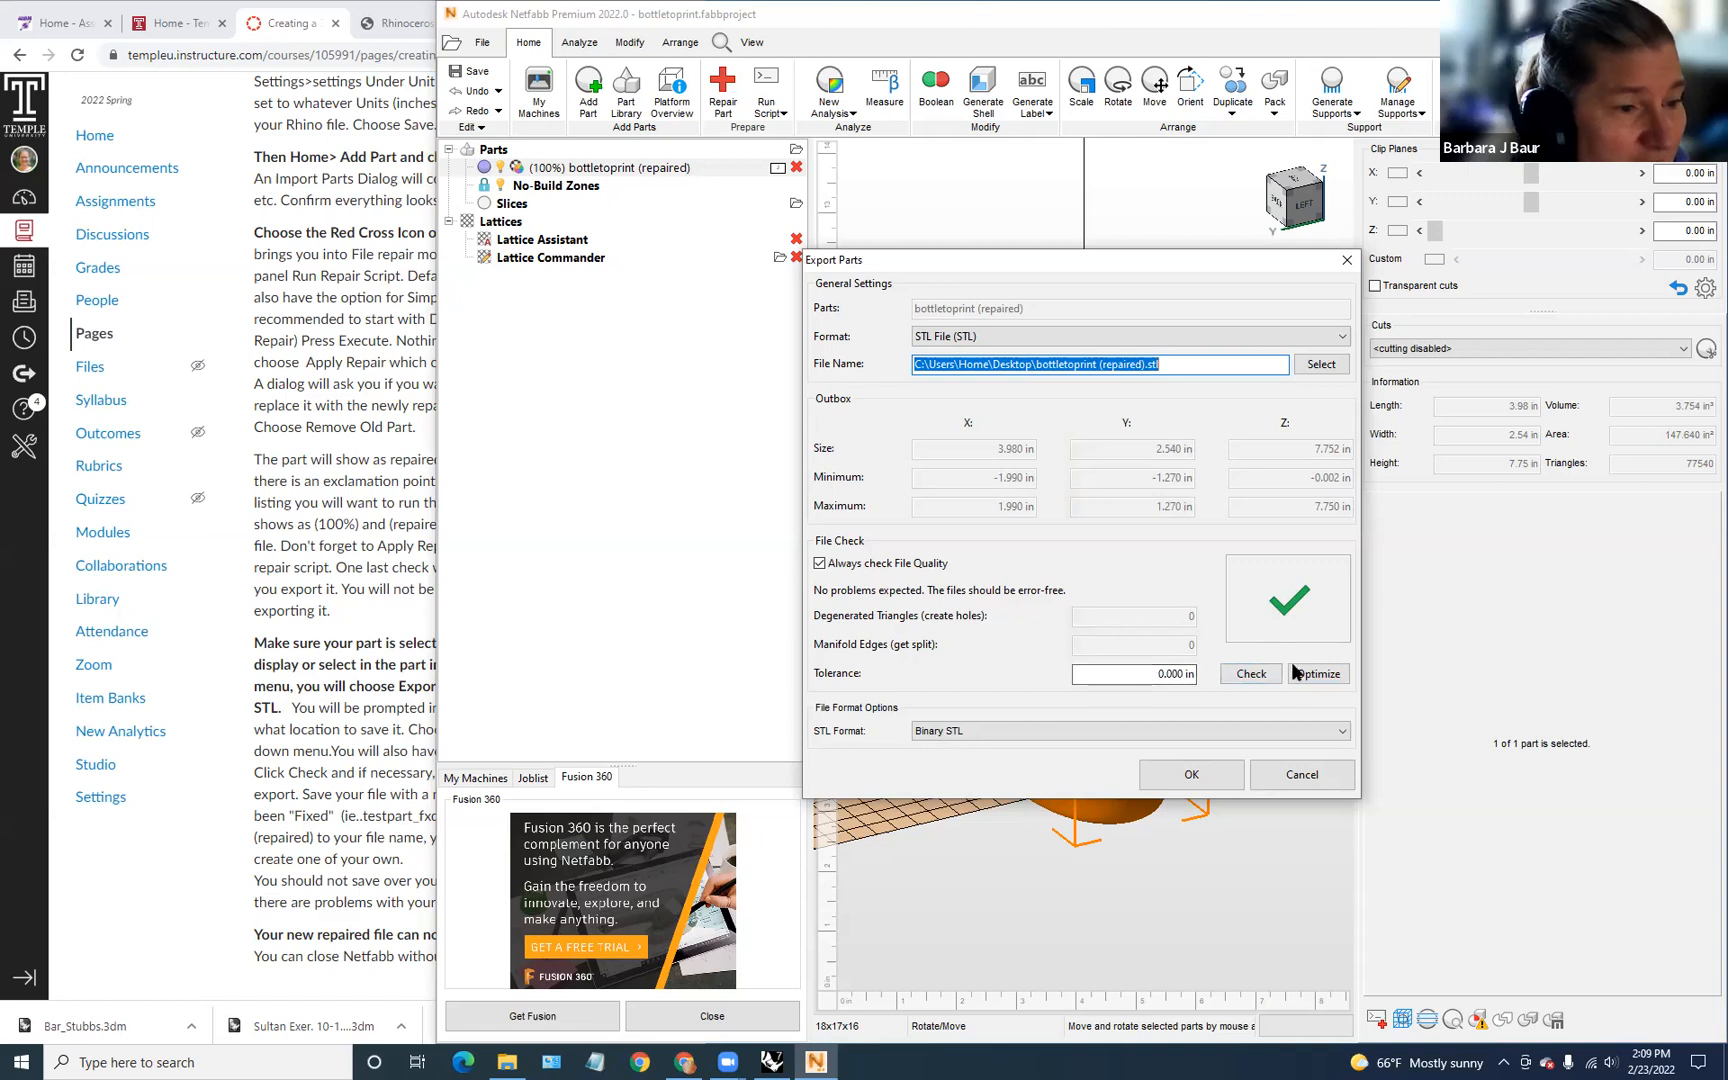
{"action": "left_click", "coordinate": [1184, 675]}
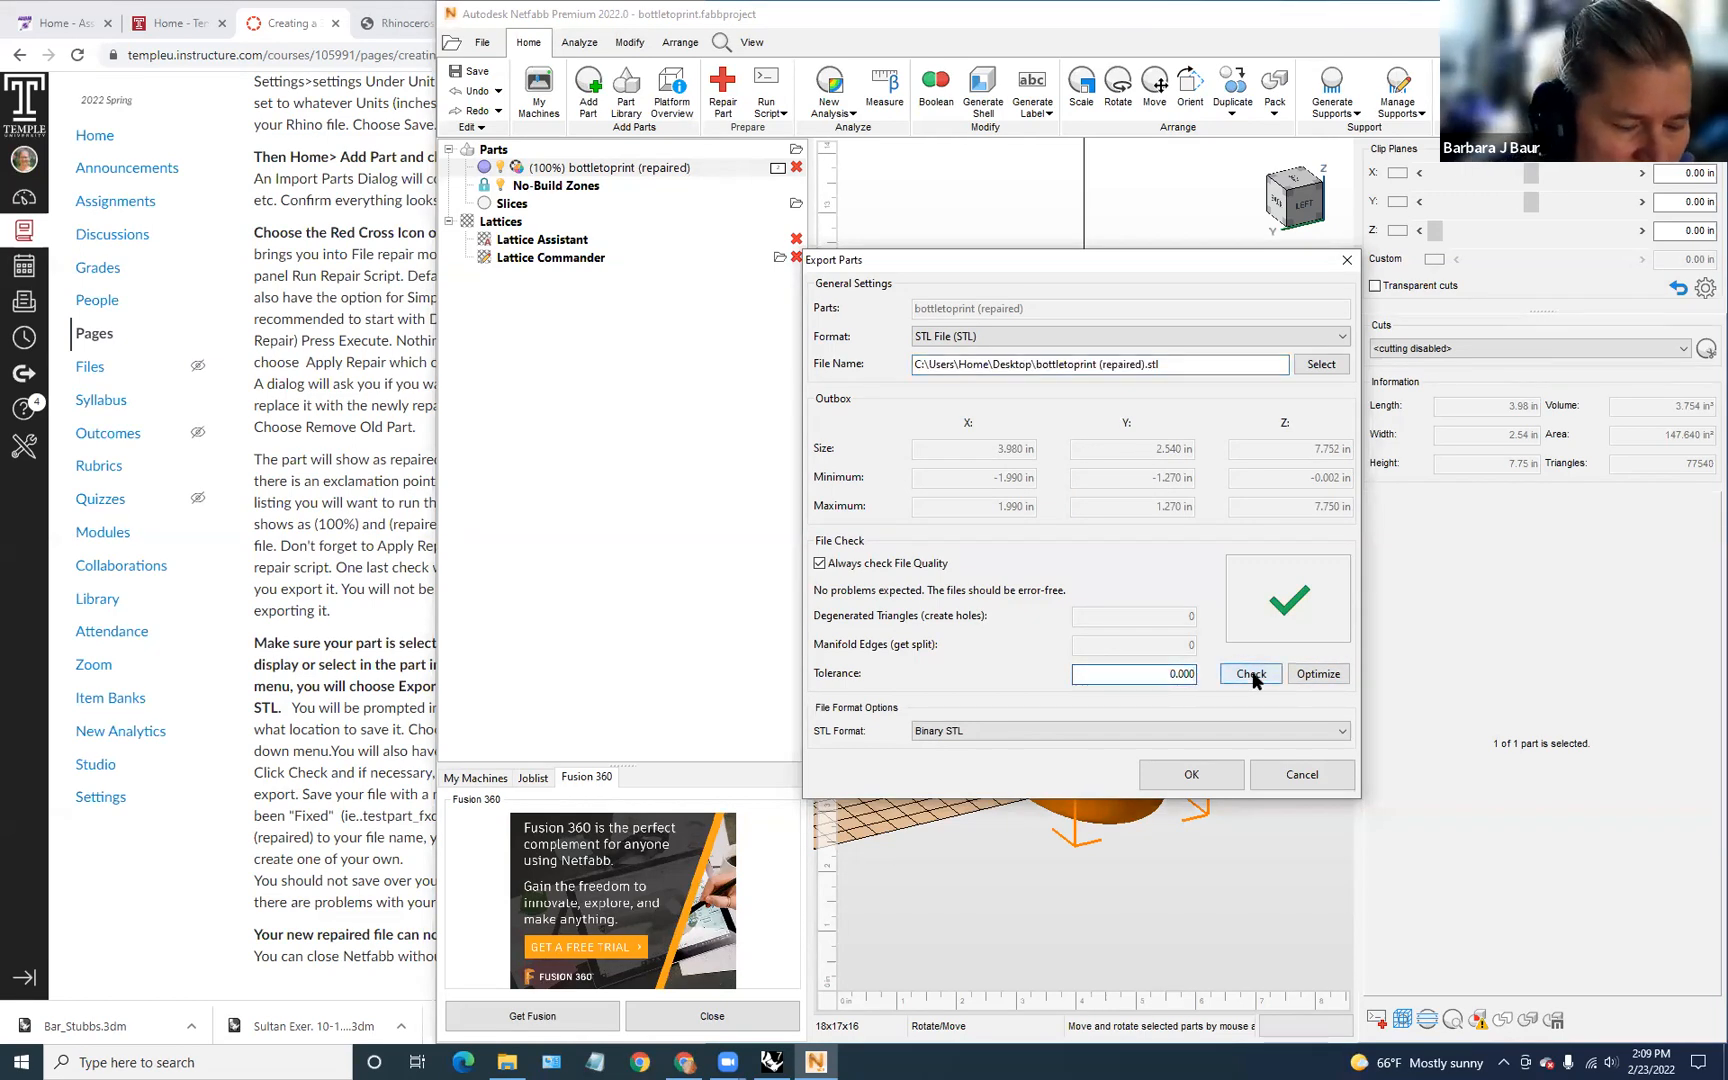
{"action": "type", "text": "1"}
{"action": "left_click", "coordinate": [1328, 673]}
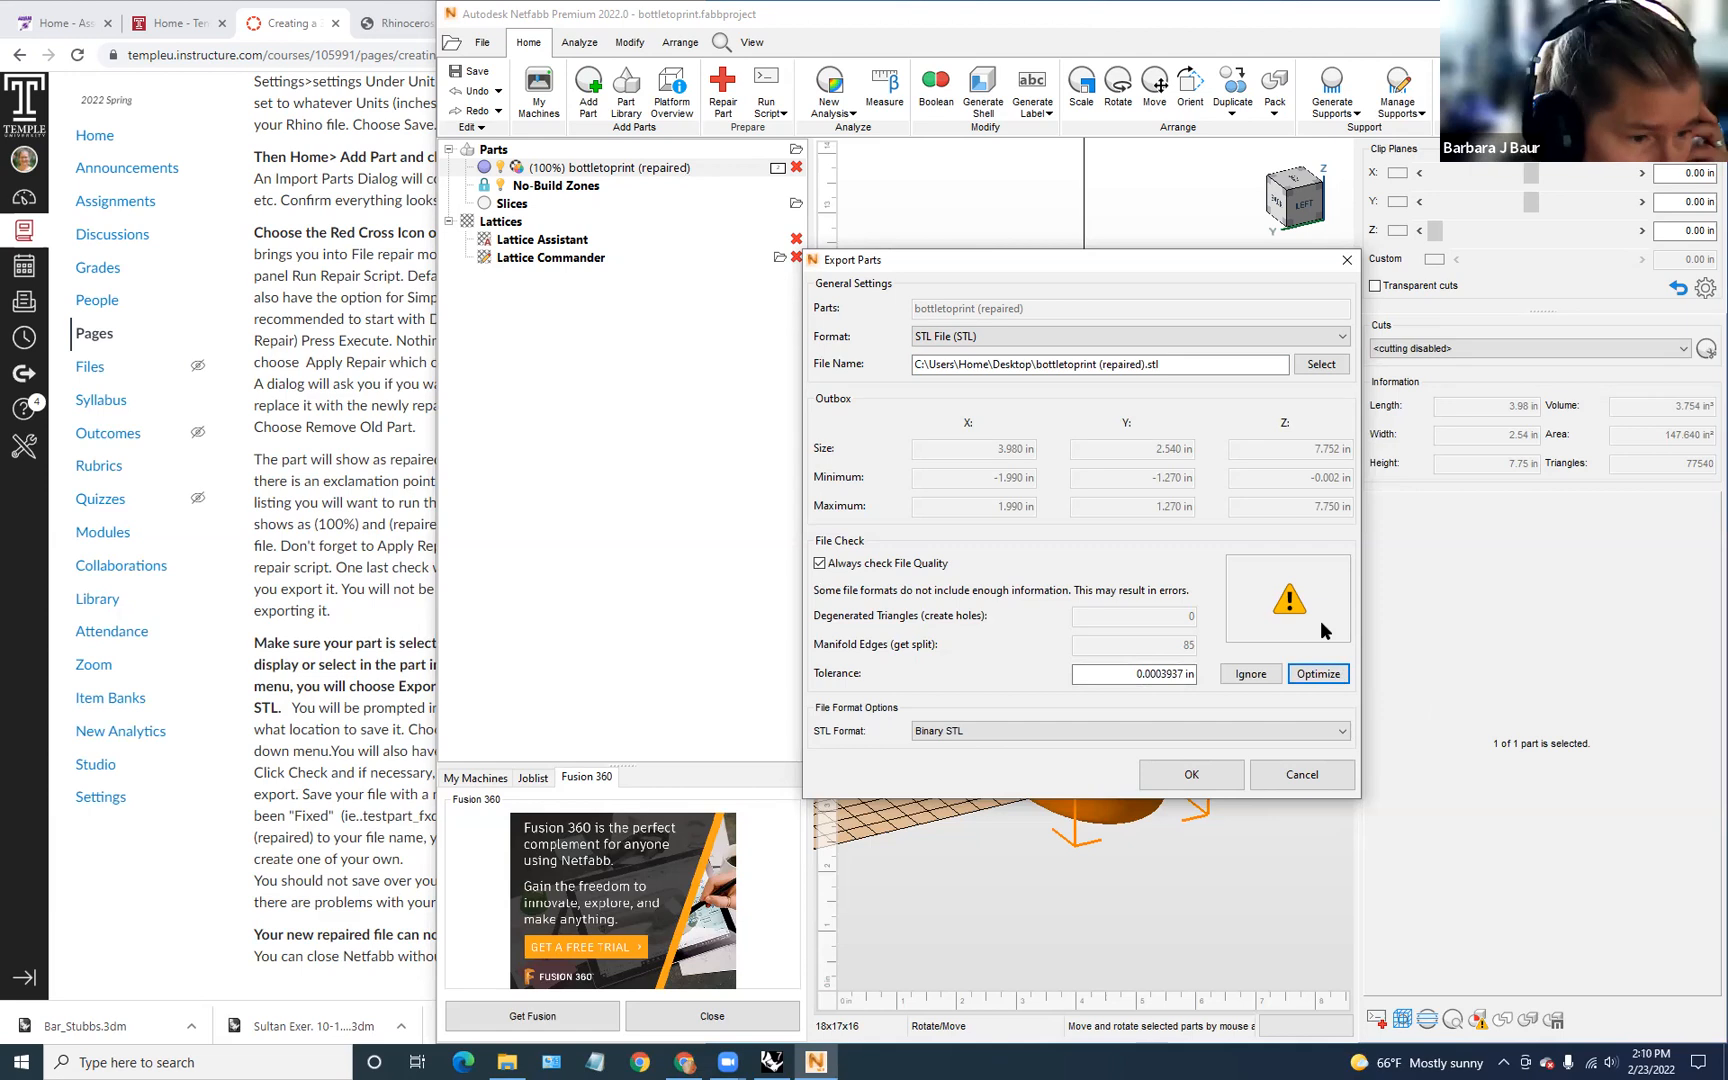
{"action": "left_click", "coordinate": [1311, 674]}
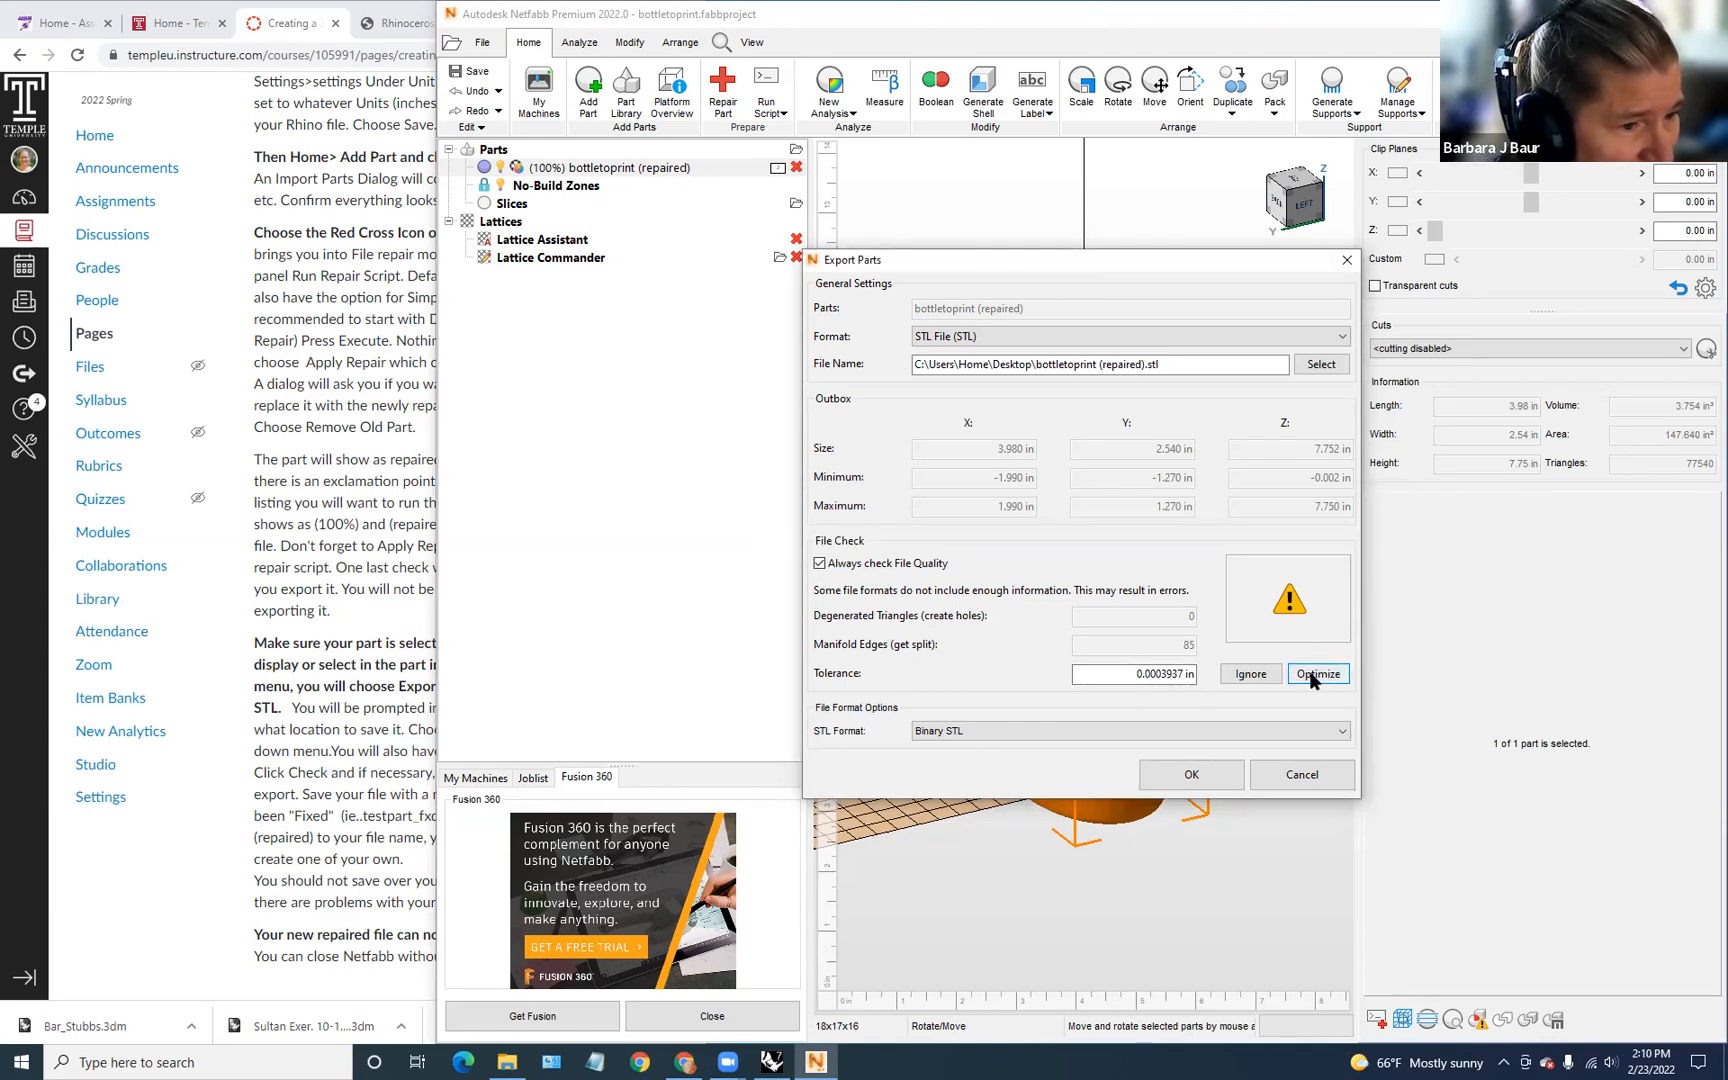
{"action": "left_click", "coordinate": [1204, 781]}
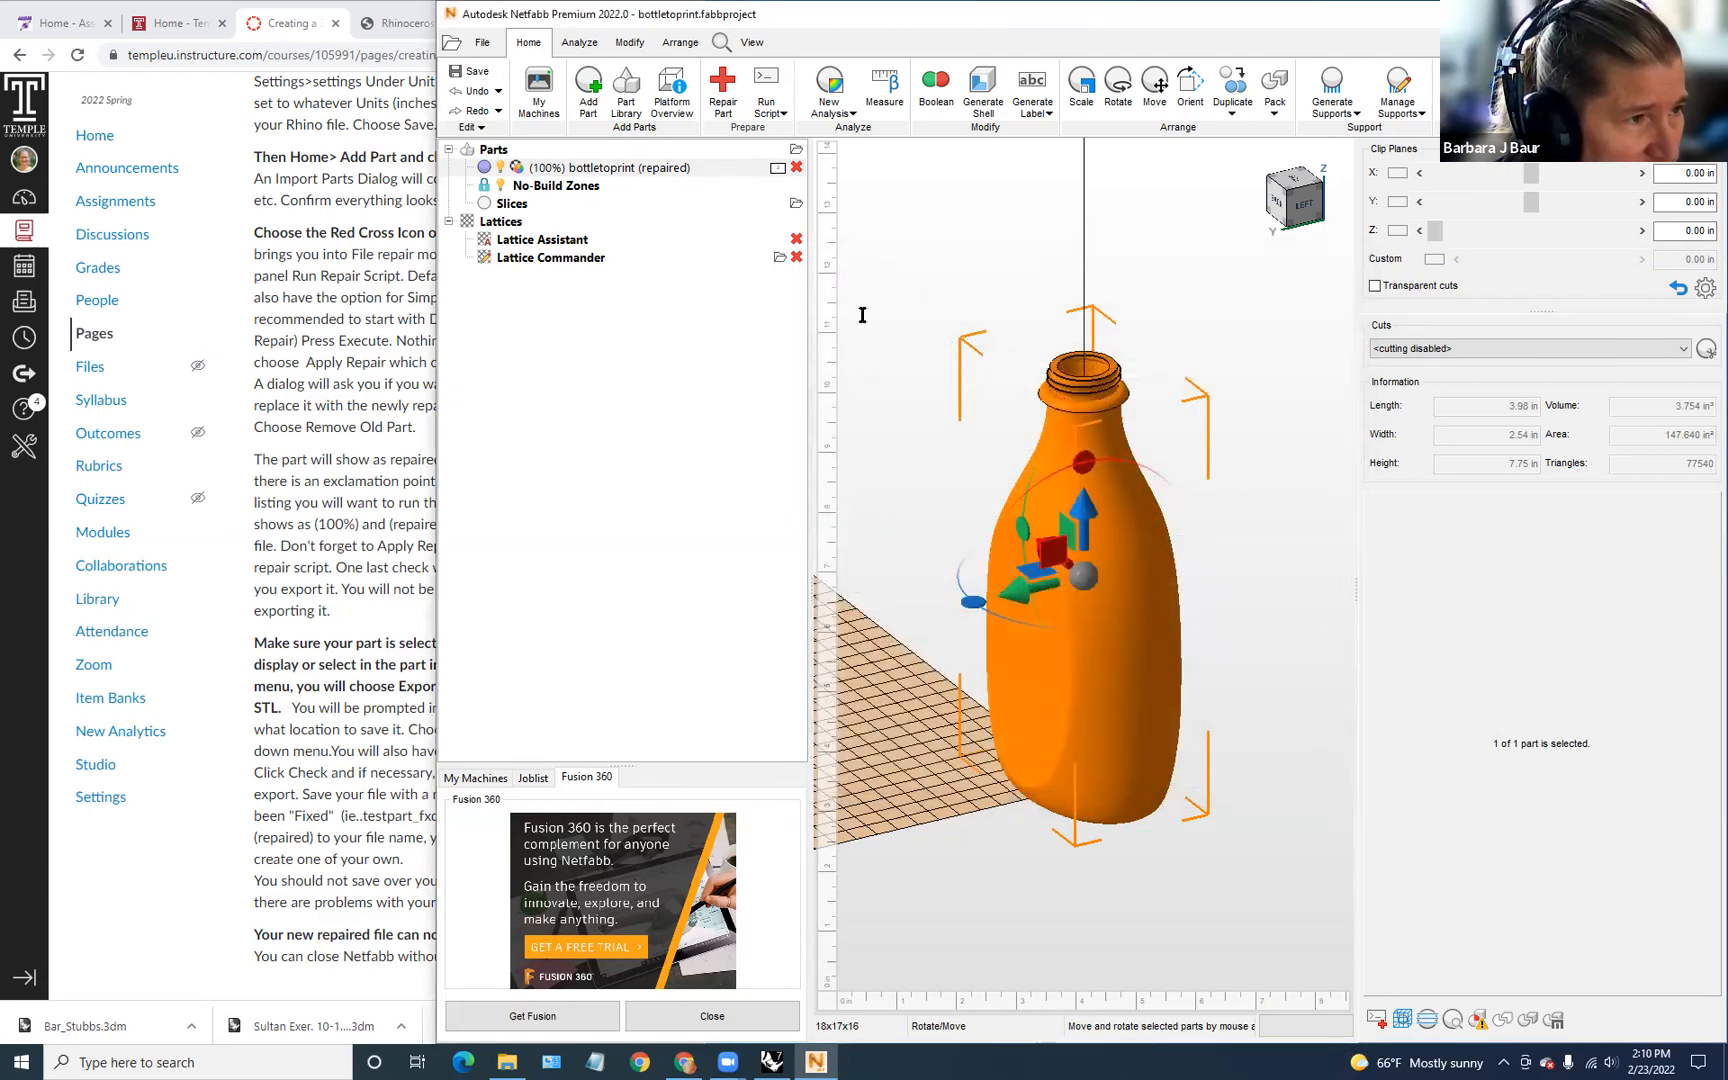
Step: Remove the repaired bottle part from the Parts list and confirm, leaving an empty platform
{"action": "left_click", "coordinate": [796, 171]}
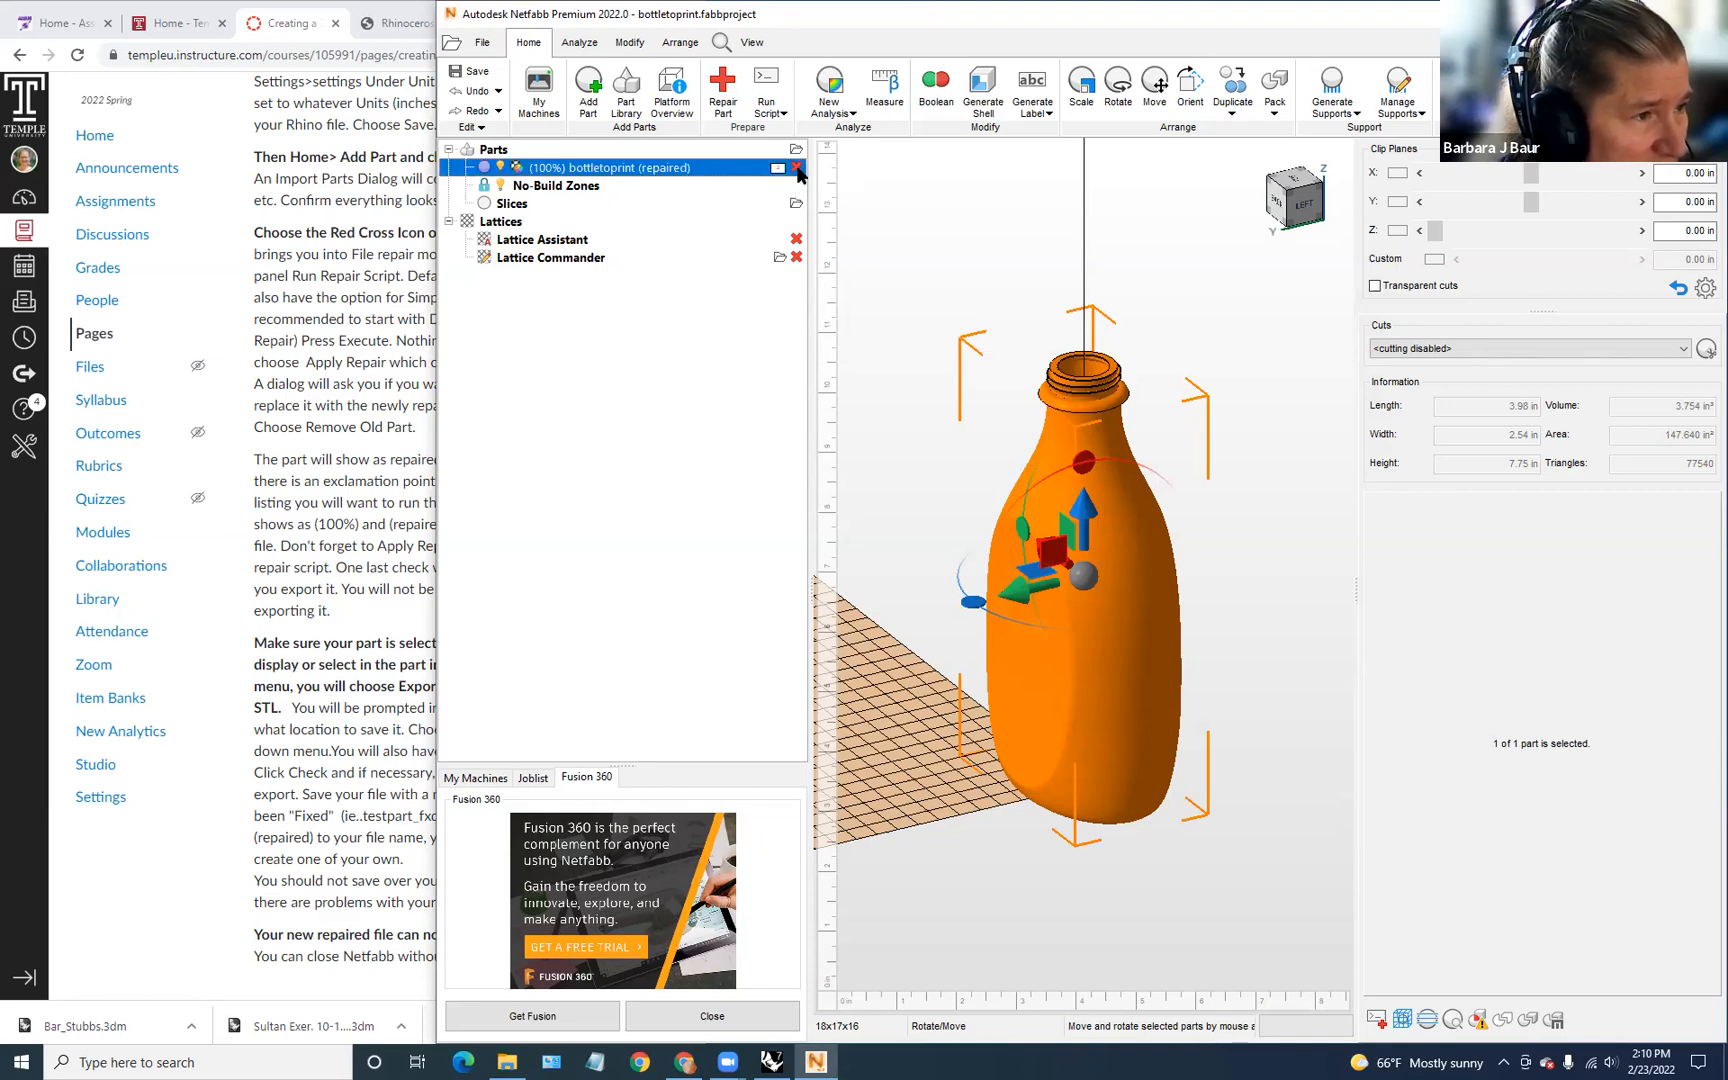
{"action": "right_click", "coordinate": [735, 165]}
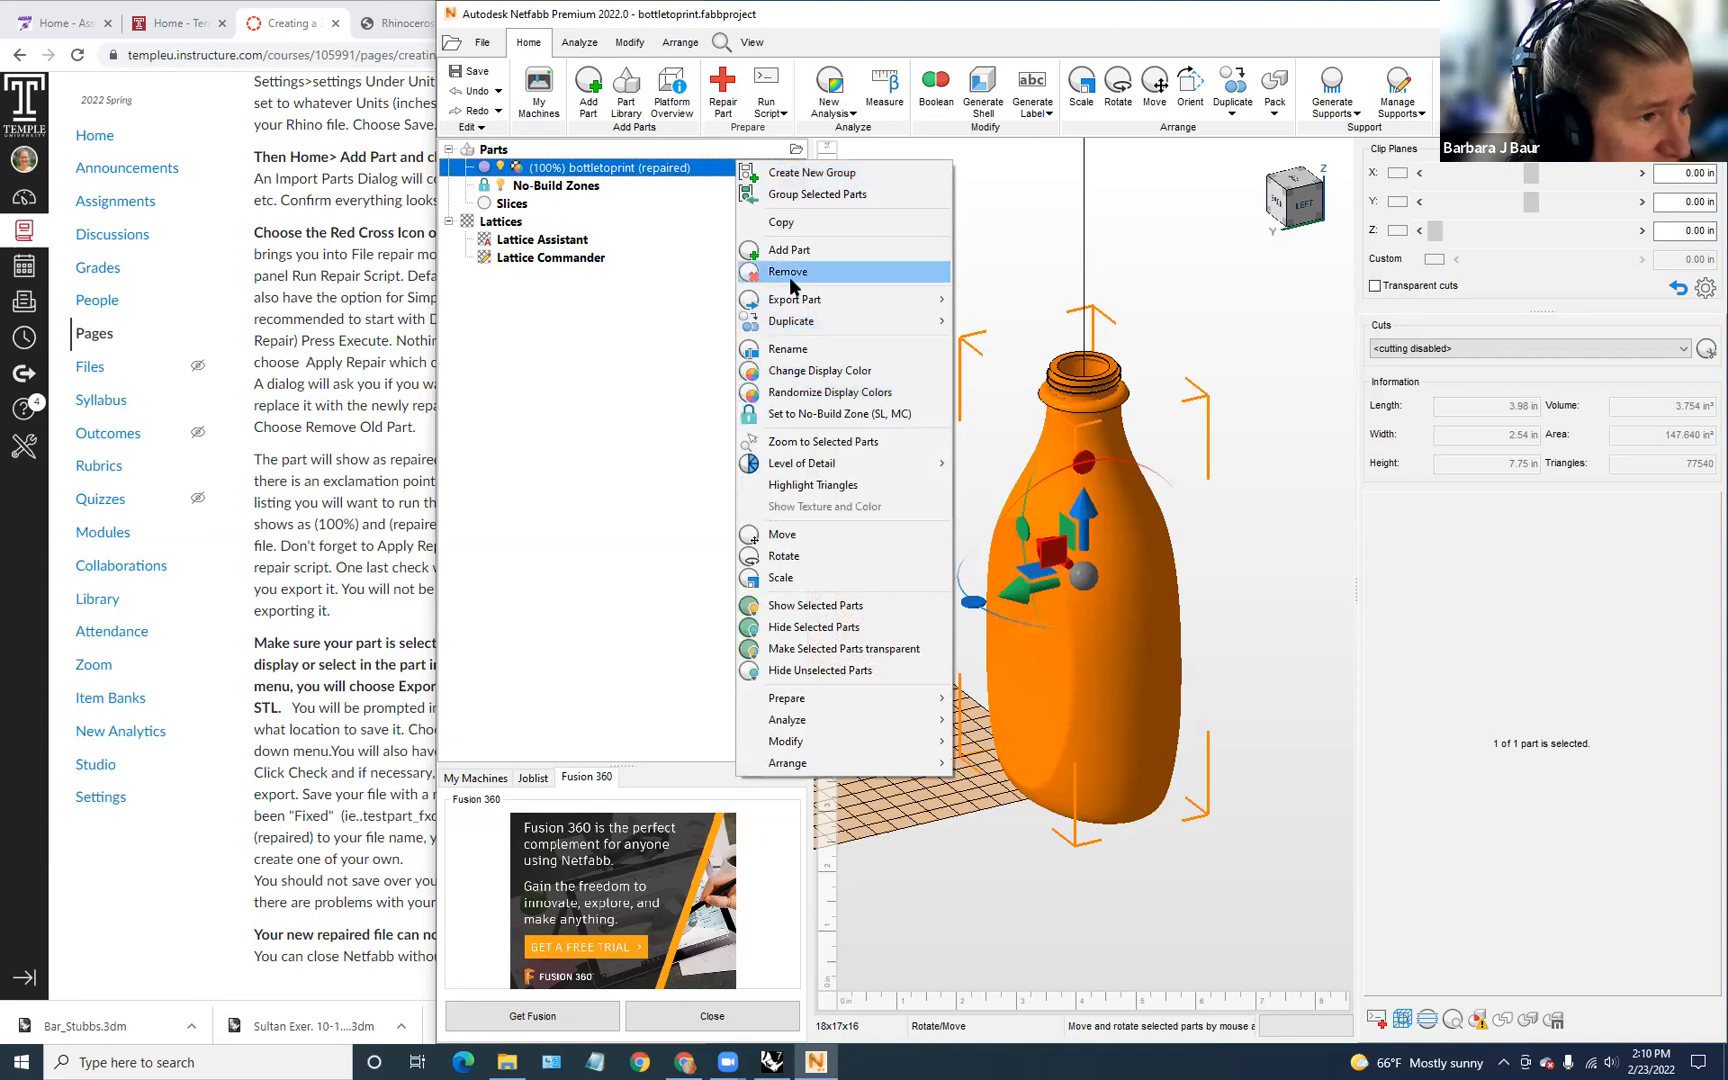
{"action": "left_click", "coordinate": [790, 274]}
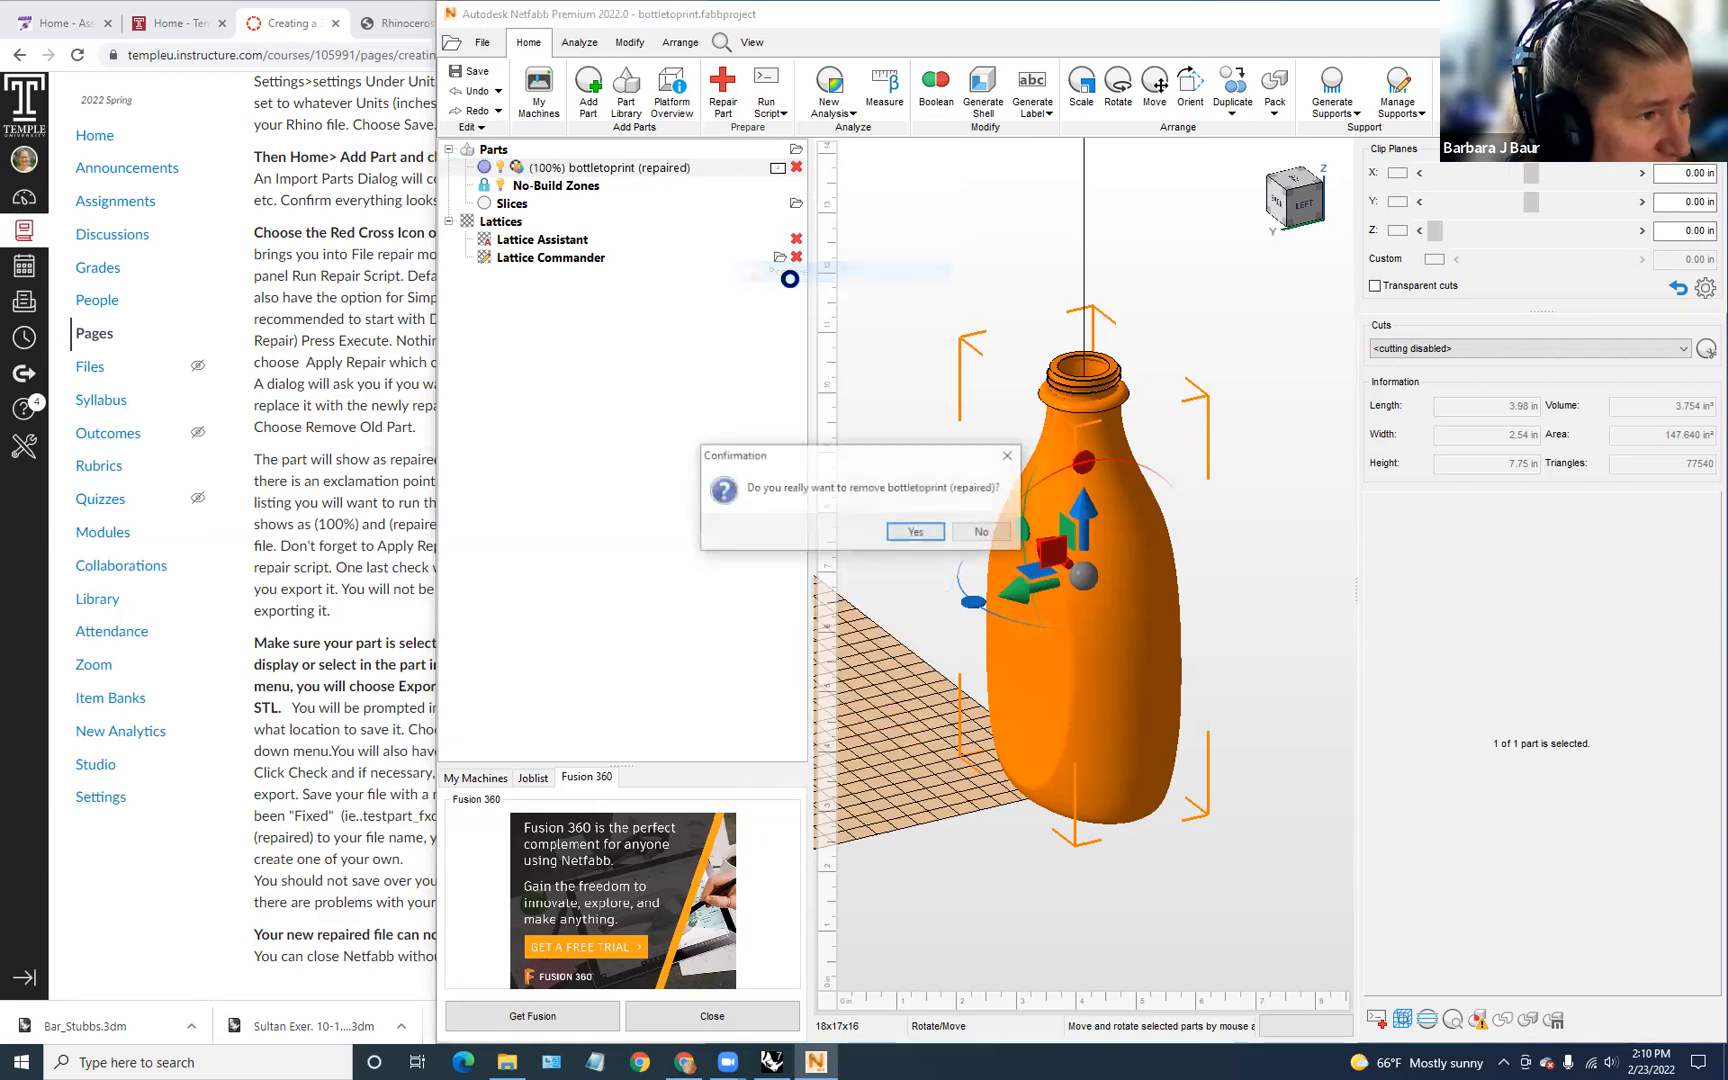
{"action": "left_click", "coordinate": [915, 533]}
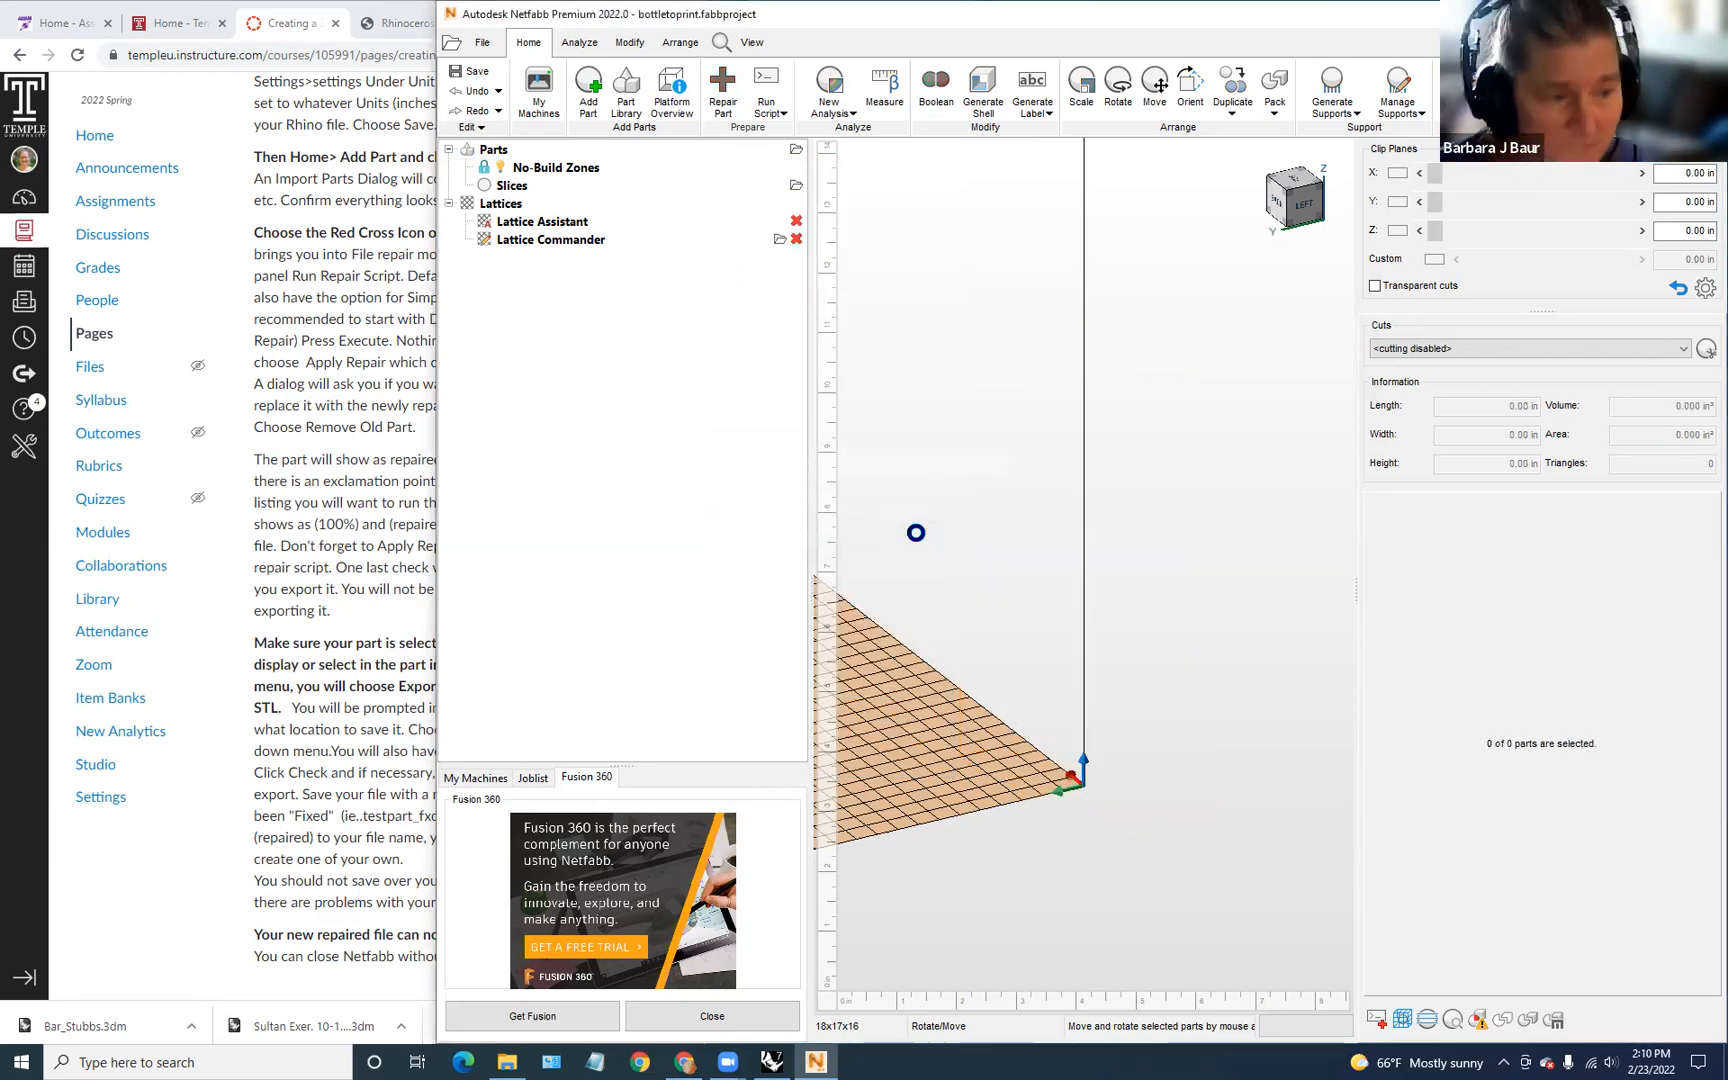
{"action": "right_click_drag", "start_coordinate": [930, 467], "coordinate": [892, 400]}
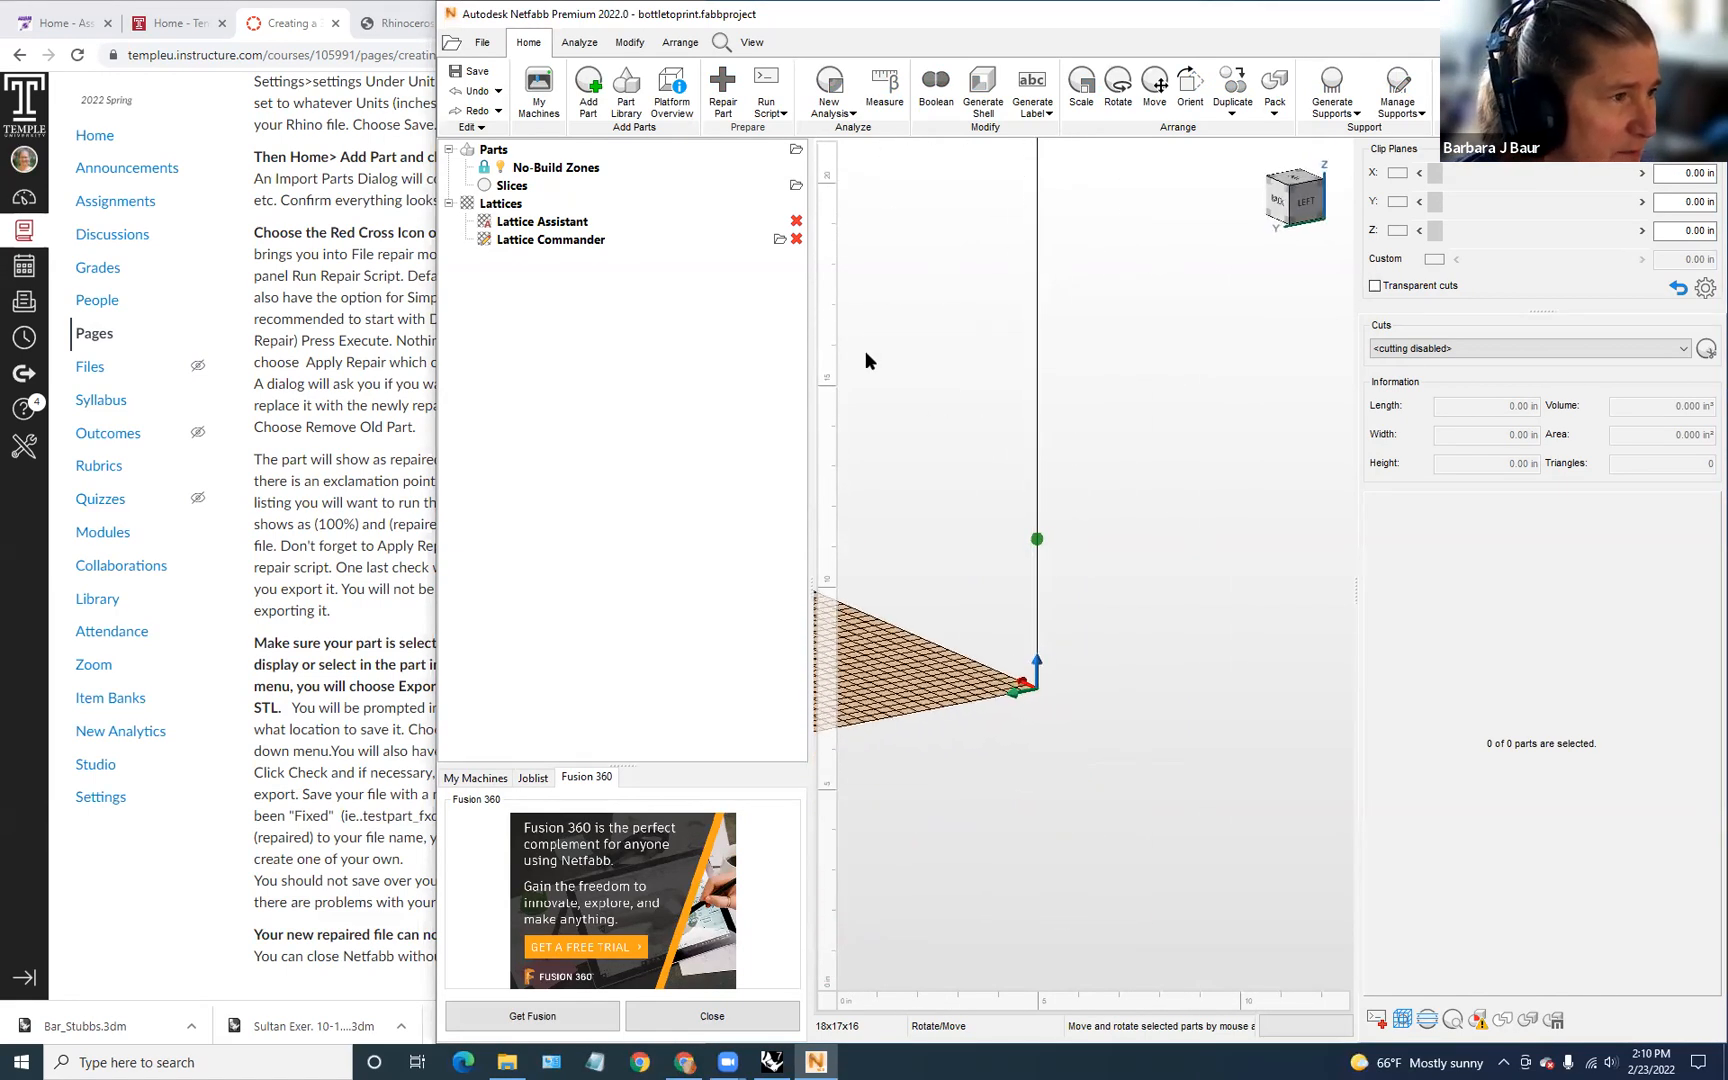
Step: Re-import bottletoprint (repaired).stl from the Desktop to check it, then dismiss the import summary
{"action": "left_click", "coordinate": [584, 93]}
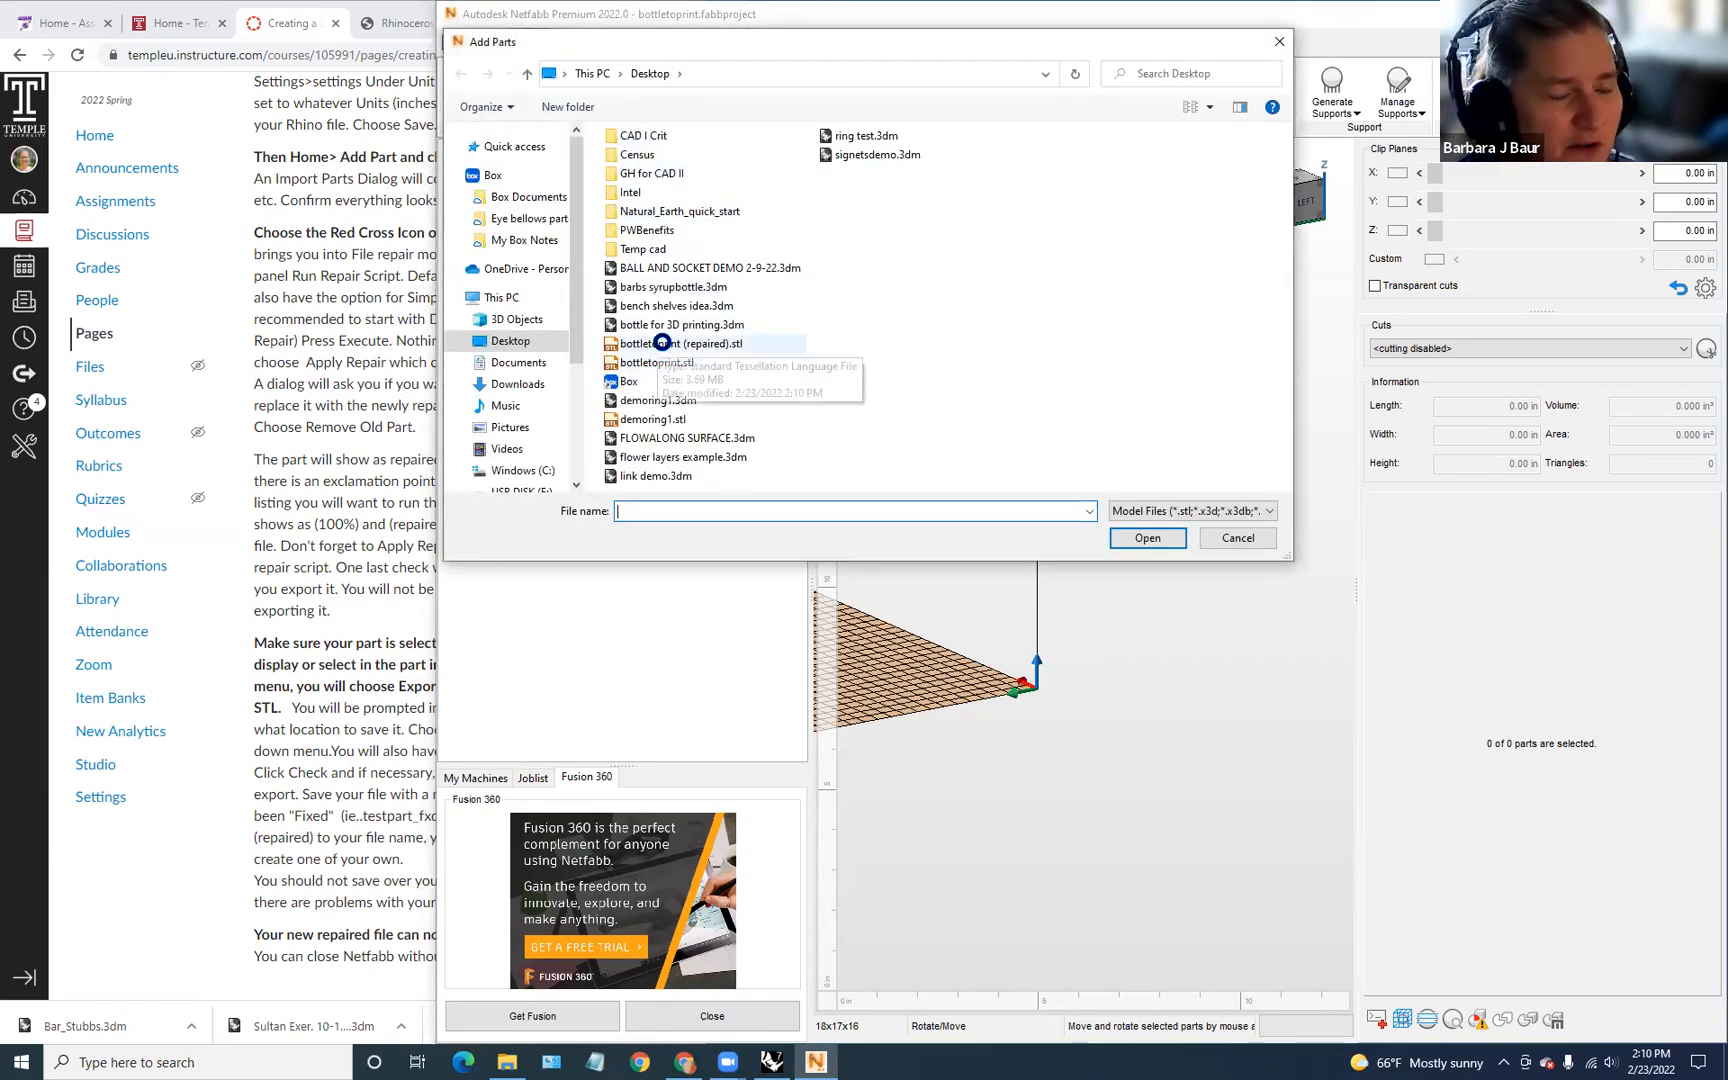
{"action": "left_click", "coordinate": [662, 343]}
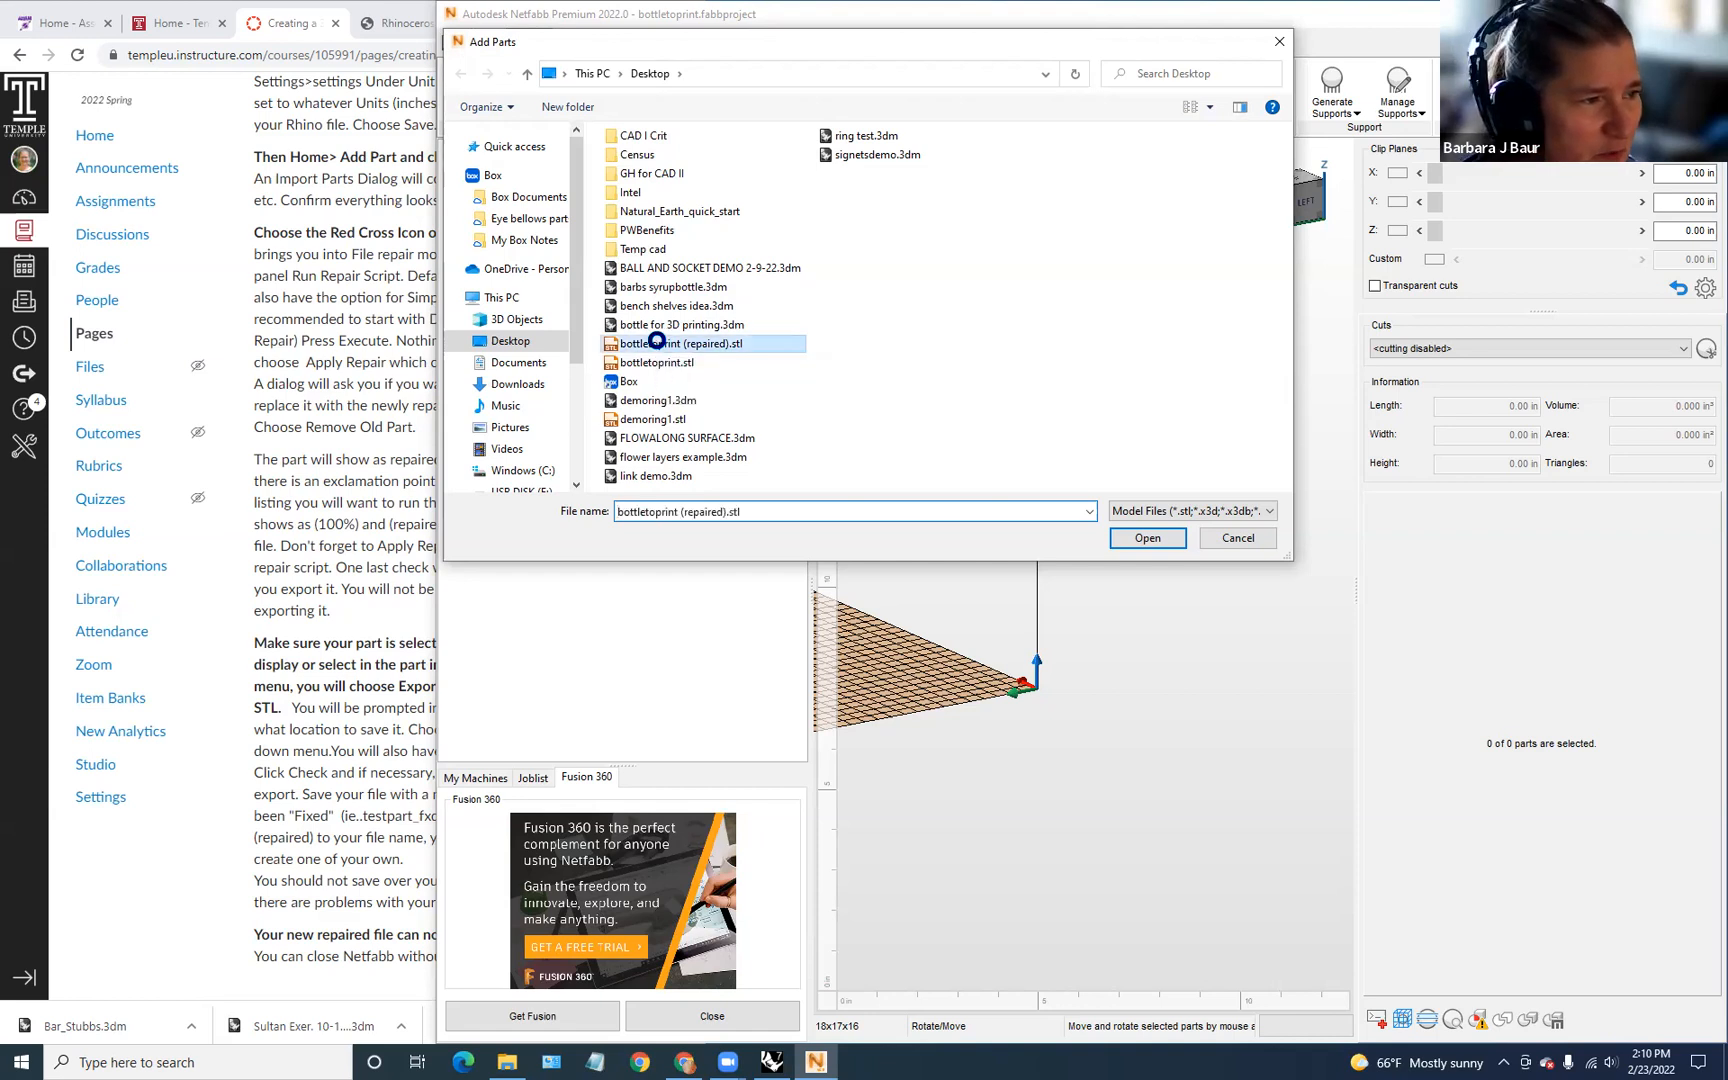
{"action": "left_click", "coordinate": [1160, 545]}
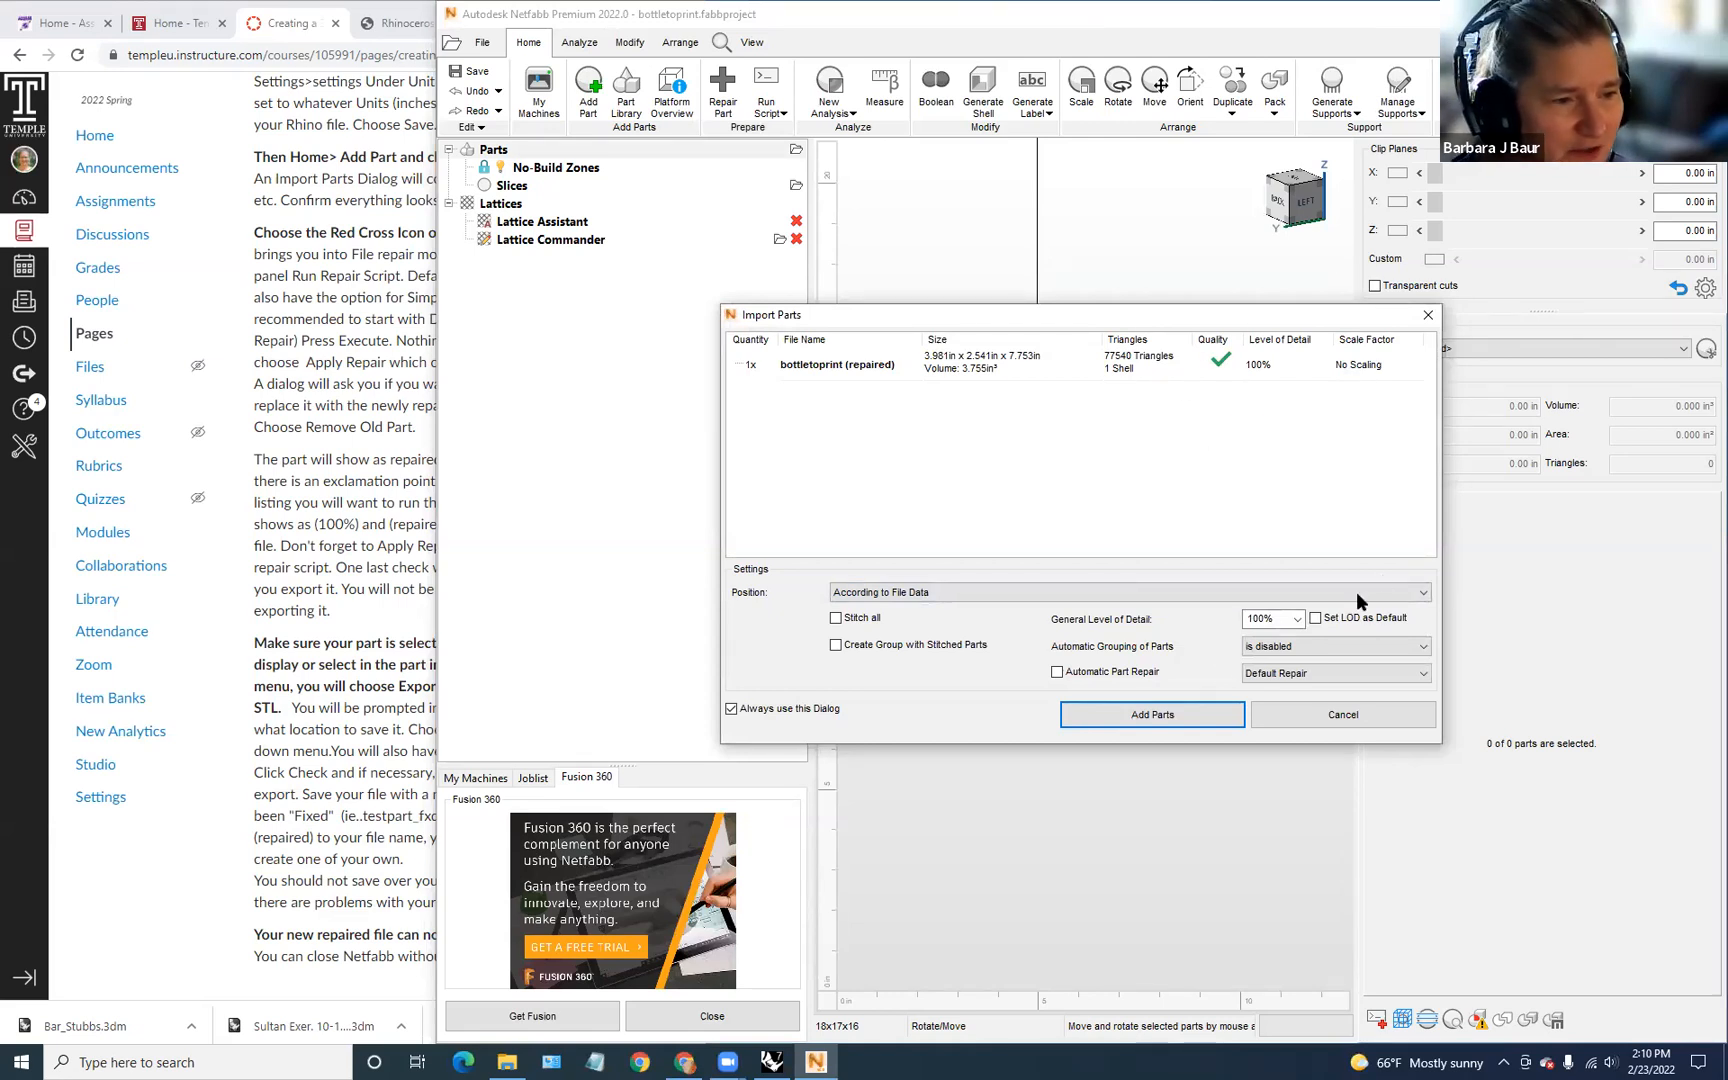
{"action": "left_click", "coordinate": [1189, 711]}
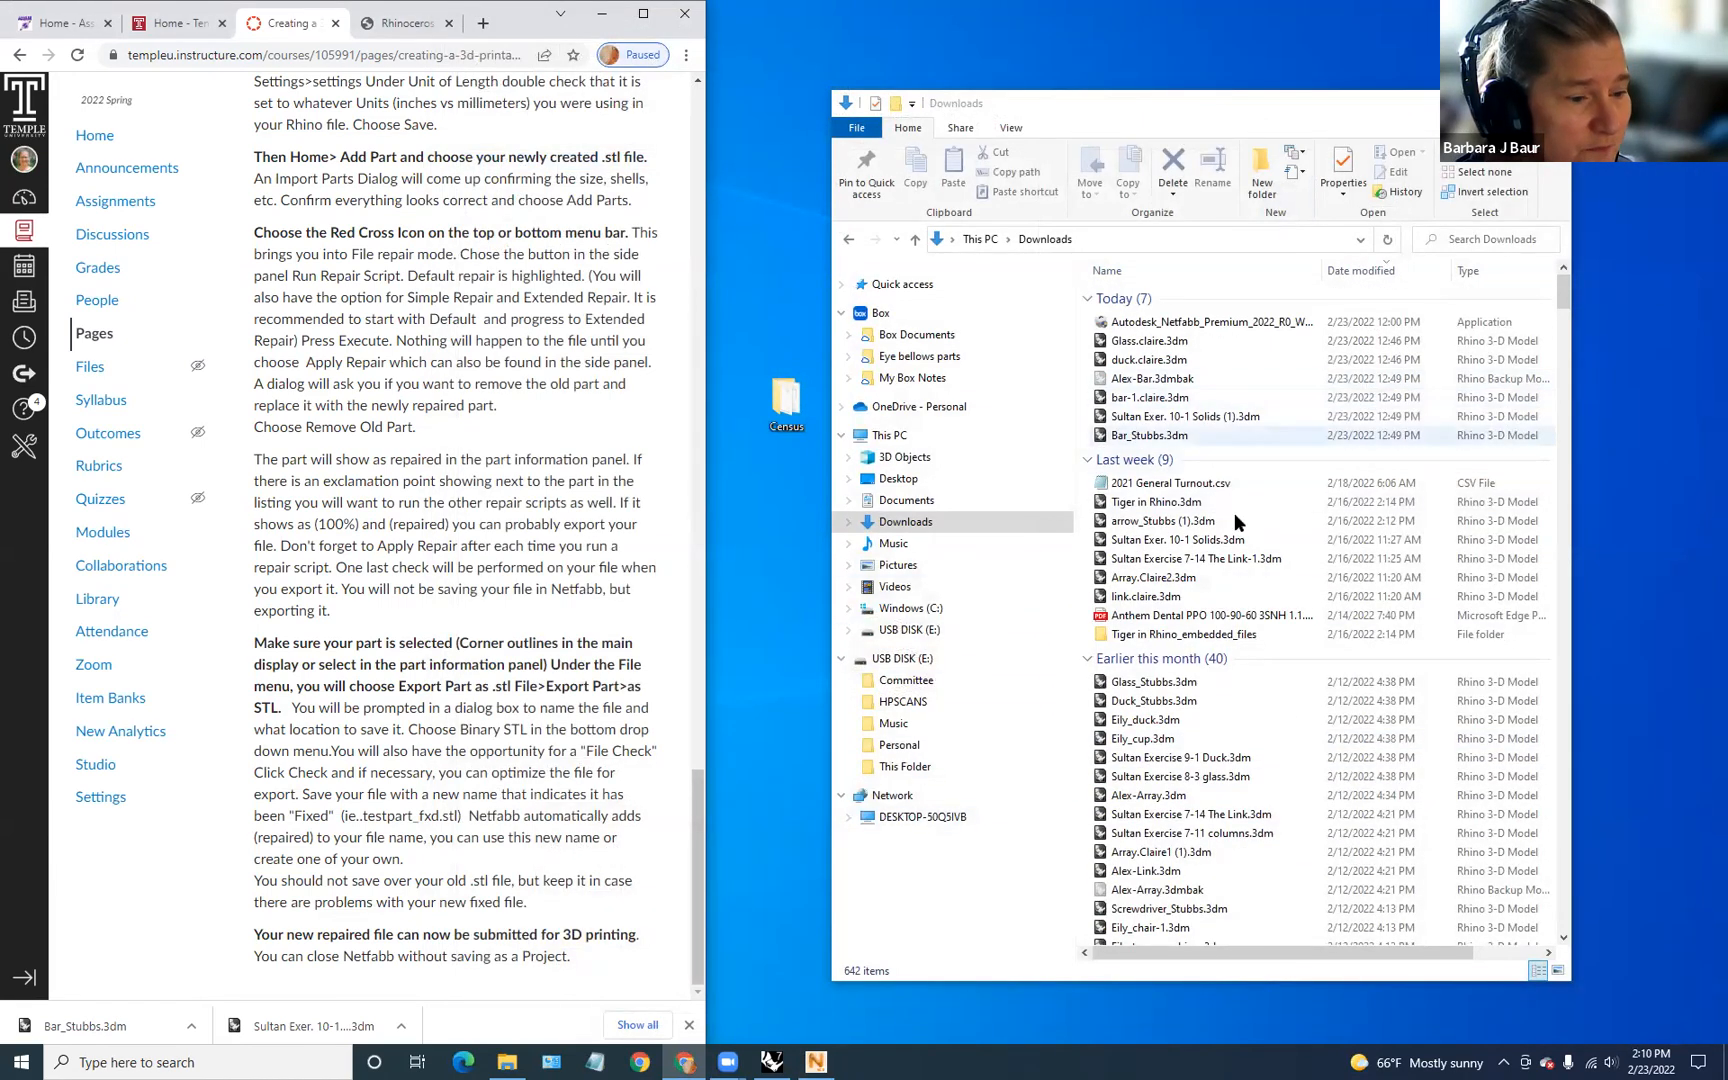
Step: Close Netfabb without saving the project changes
{"action": "left_click", "coordinate": [816, 1062]}
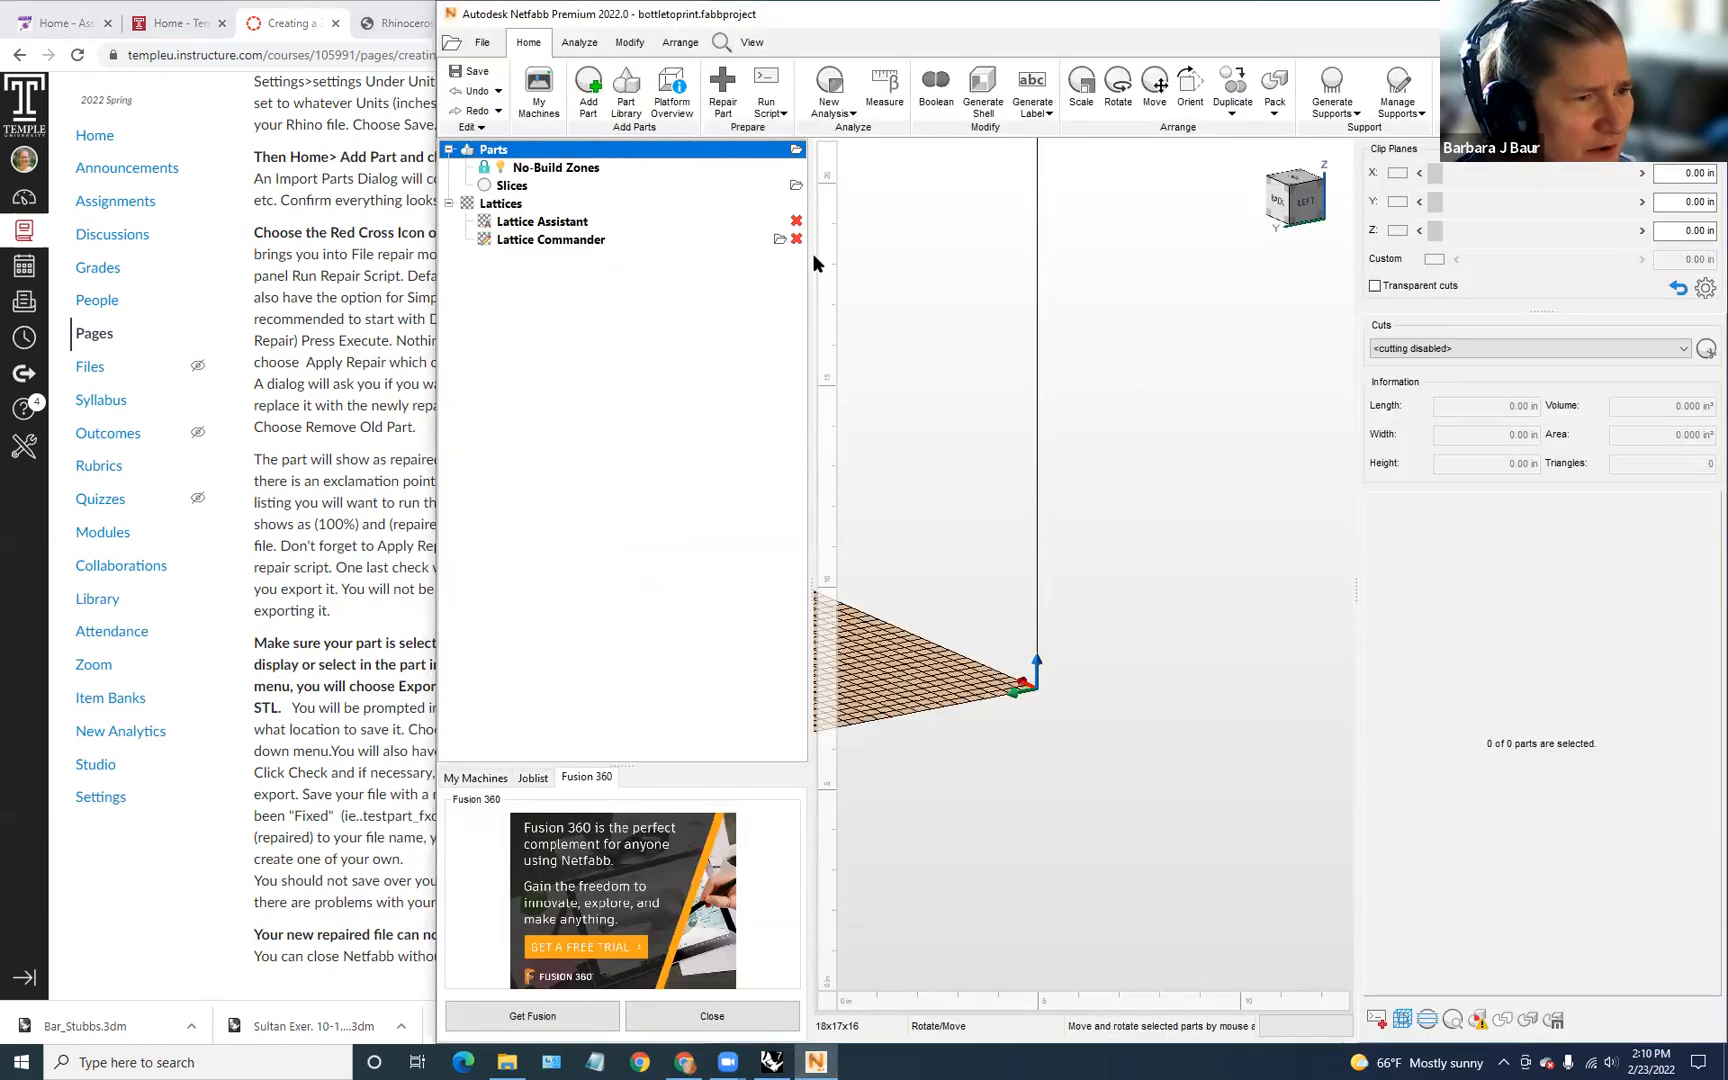
{"action": "left_click", "coordinate": [1706, 14]}
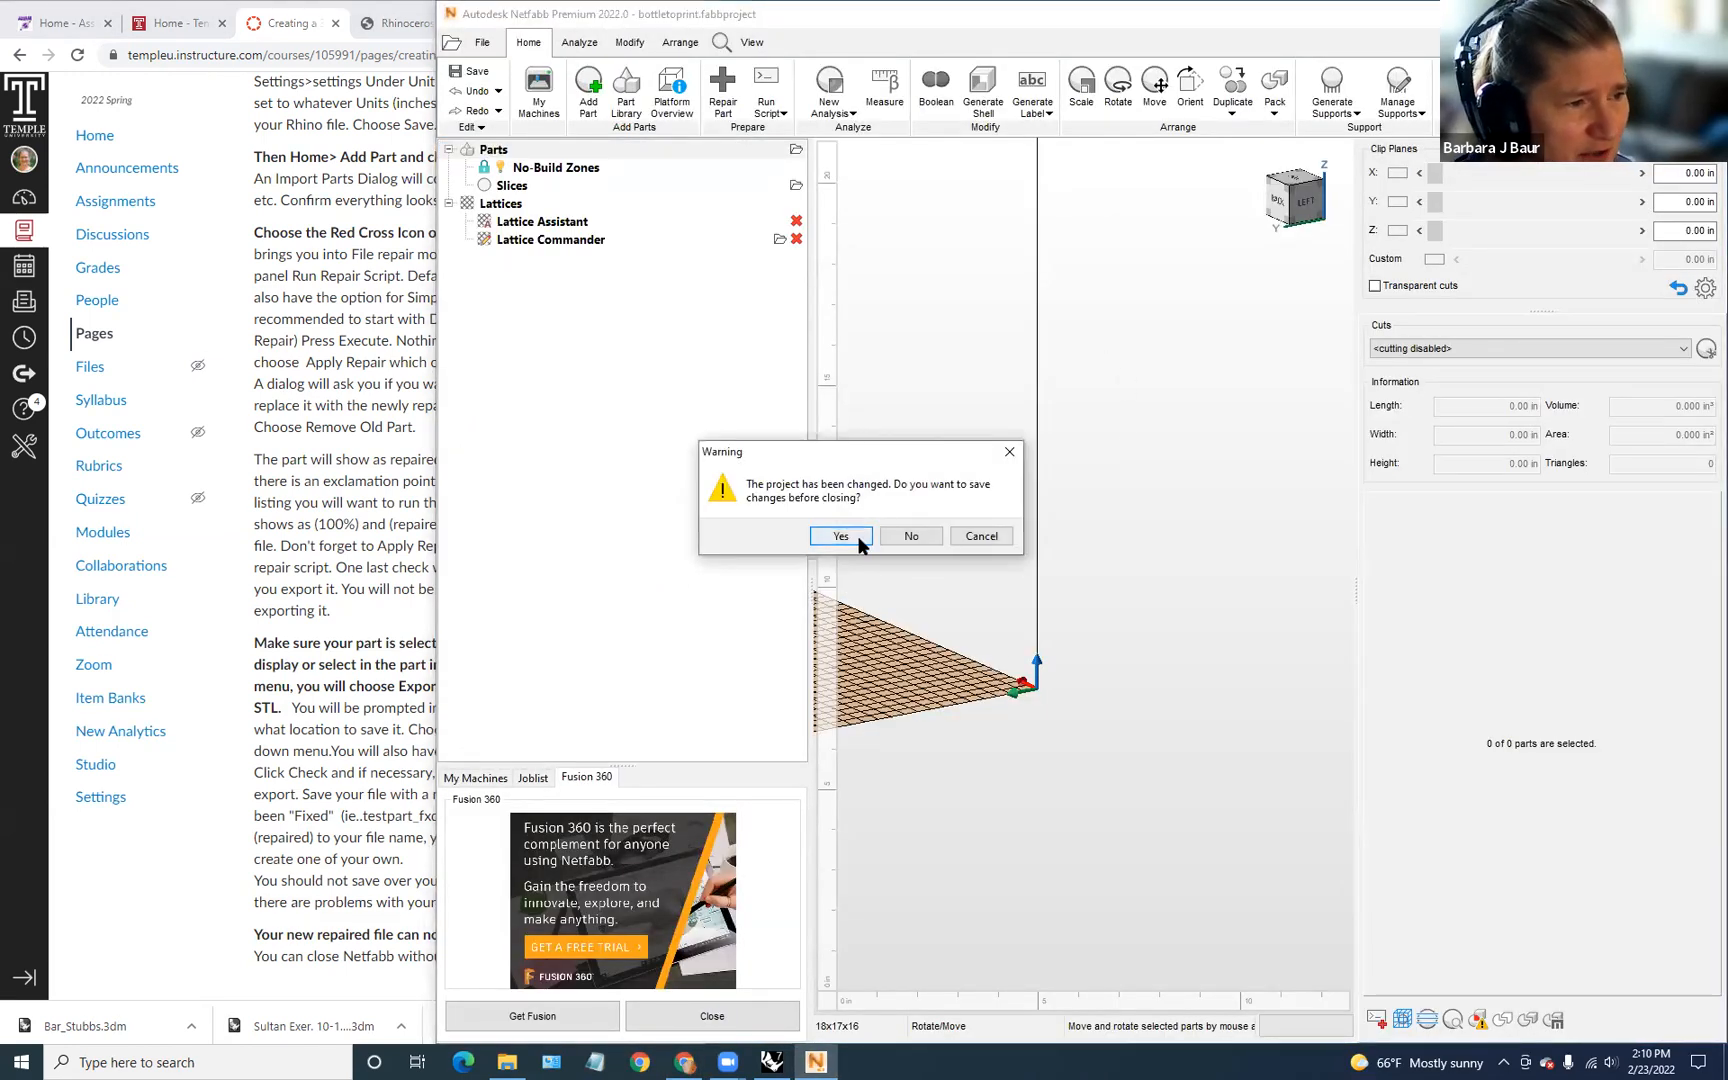
{"action": "left_click", "coordinate": [910, 537]}
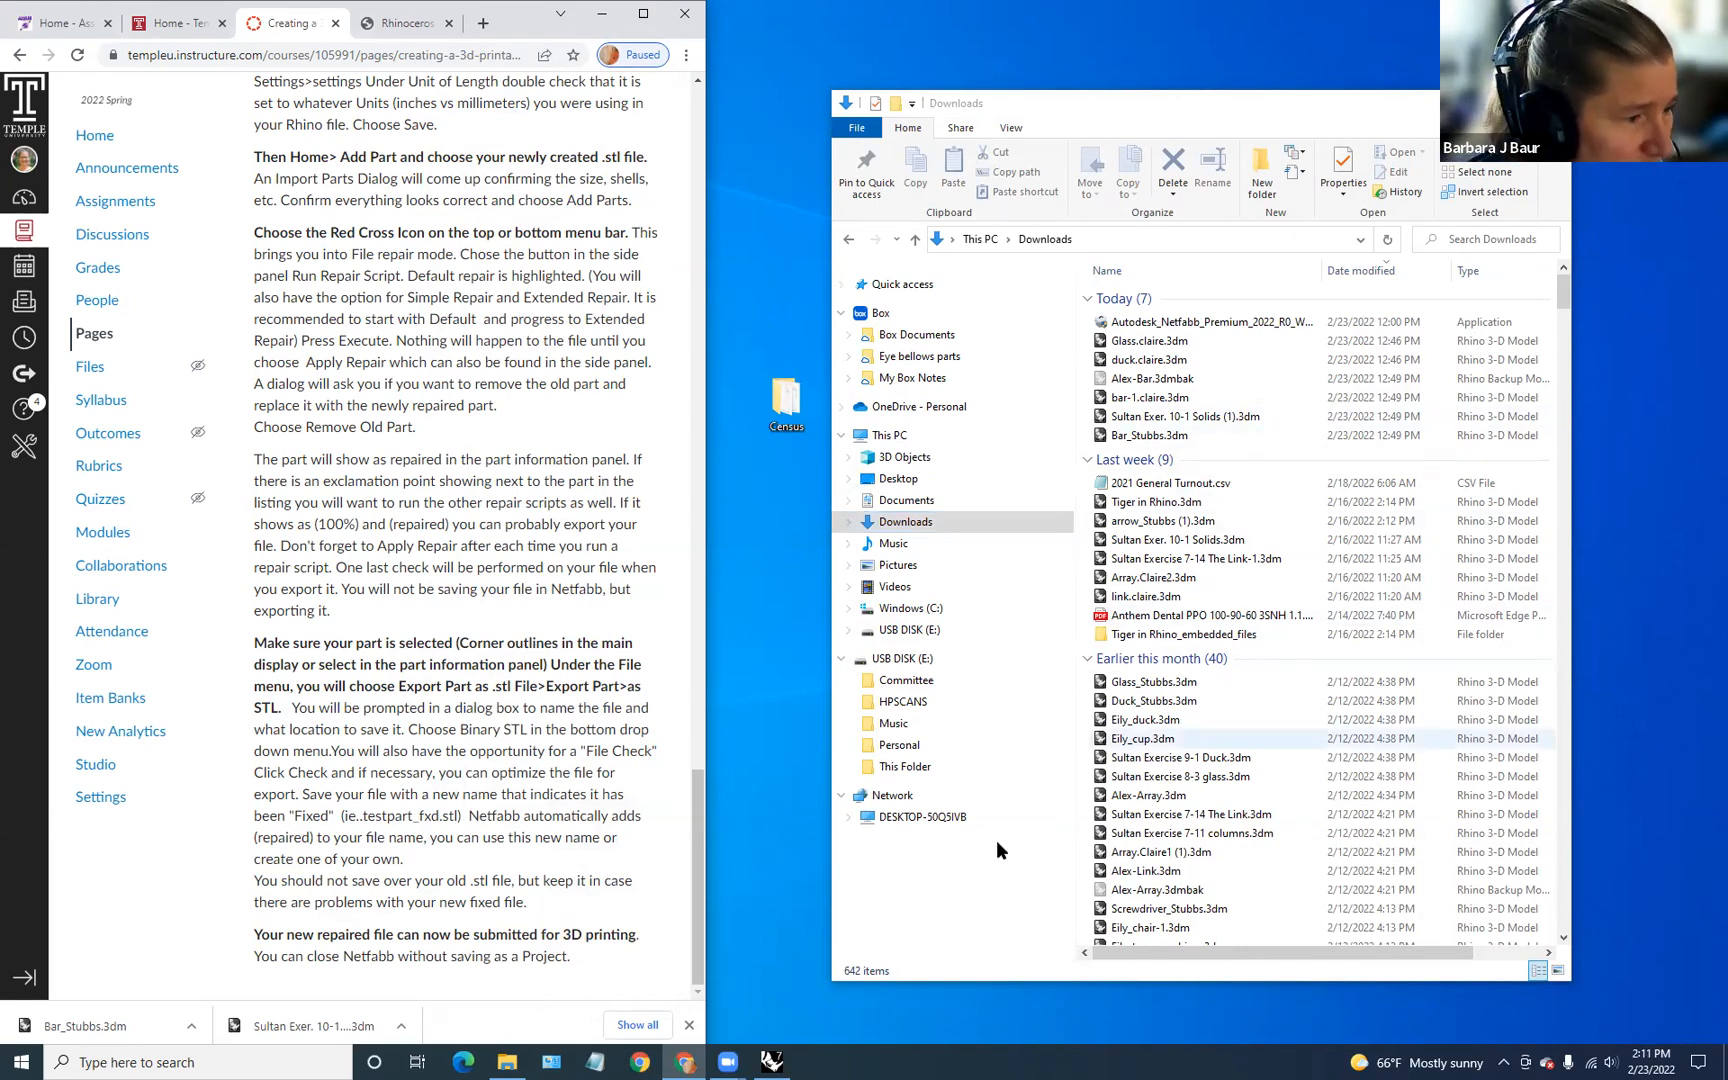
Step: Confirm bottletoprint (repaired).stl is 3.69 MB on the Desktop, then open the course Assignments list
{"action": "scroll", "coordinate": [1233, 576], "scroll_direction": "down", "scroll_amount": 4}
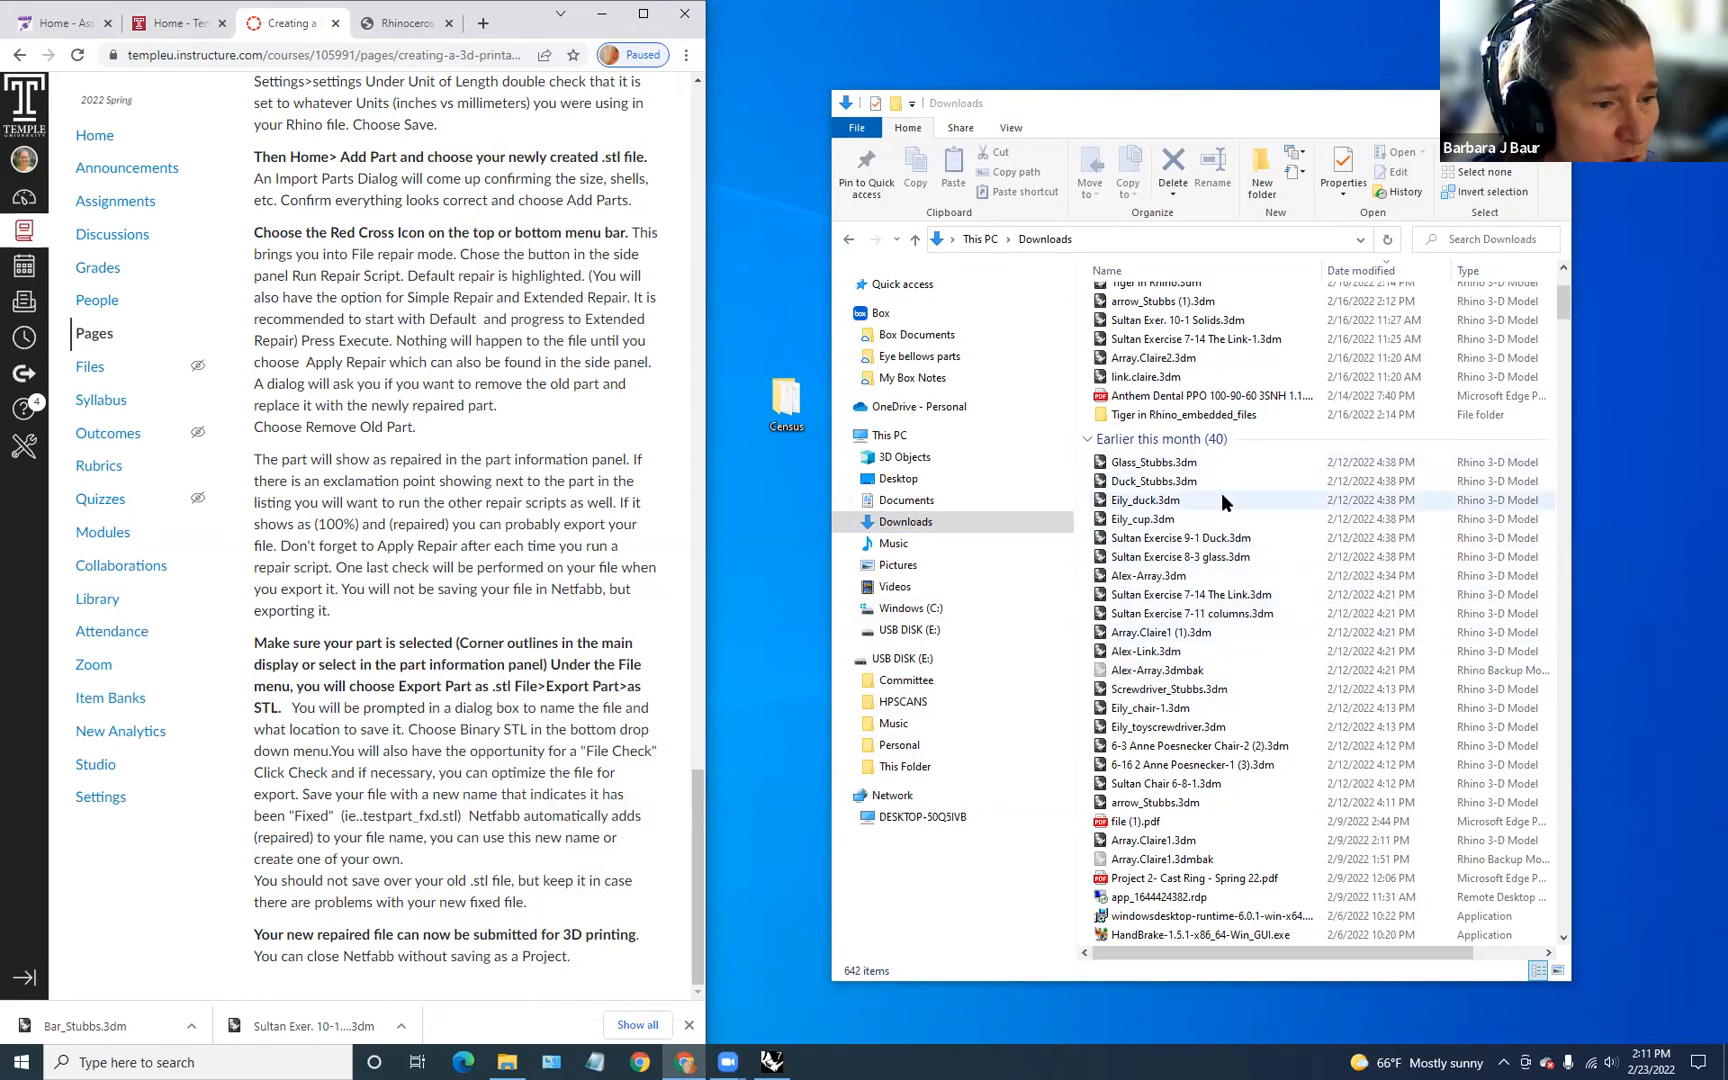
{"action": "scroll", "coordinate": [1220, 470], "scroll_direction": "down", "scroll_amount": 3}
{"action": "scroll", "coordinate": [1220, 462], "scroll_direction": "up", "scroll_amount": 7}
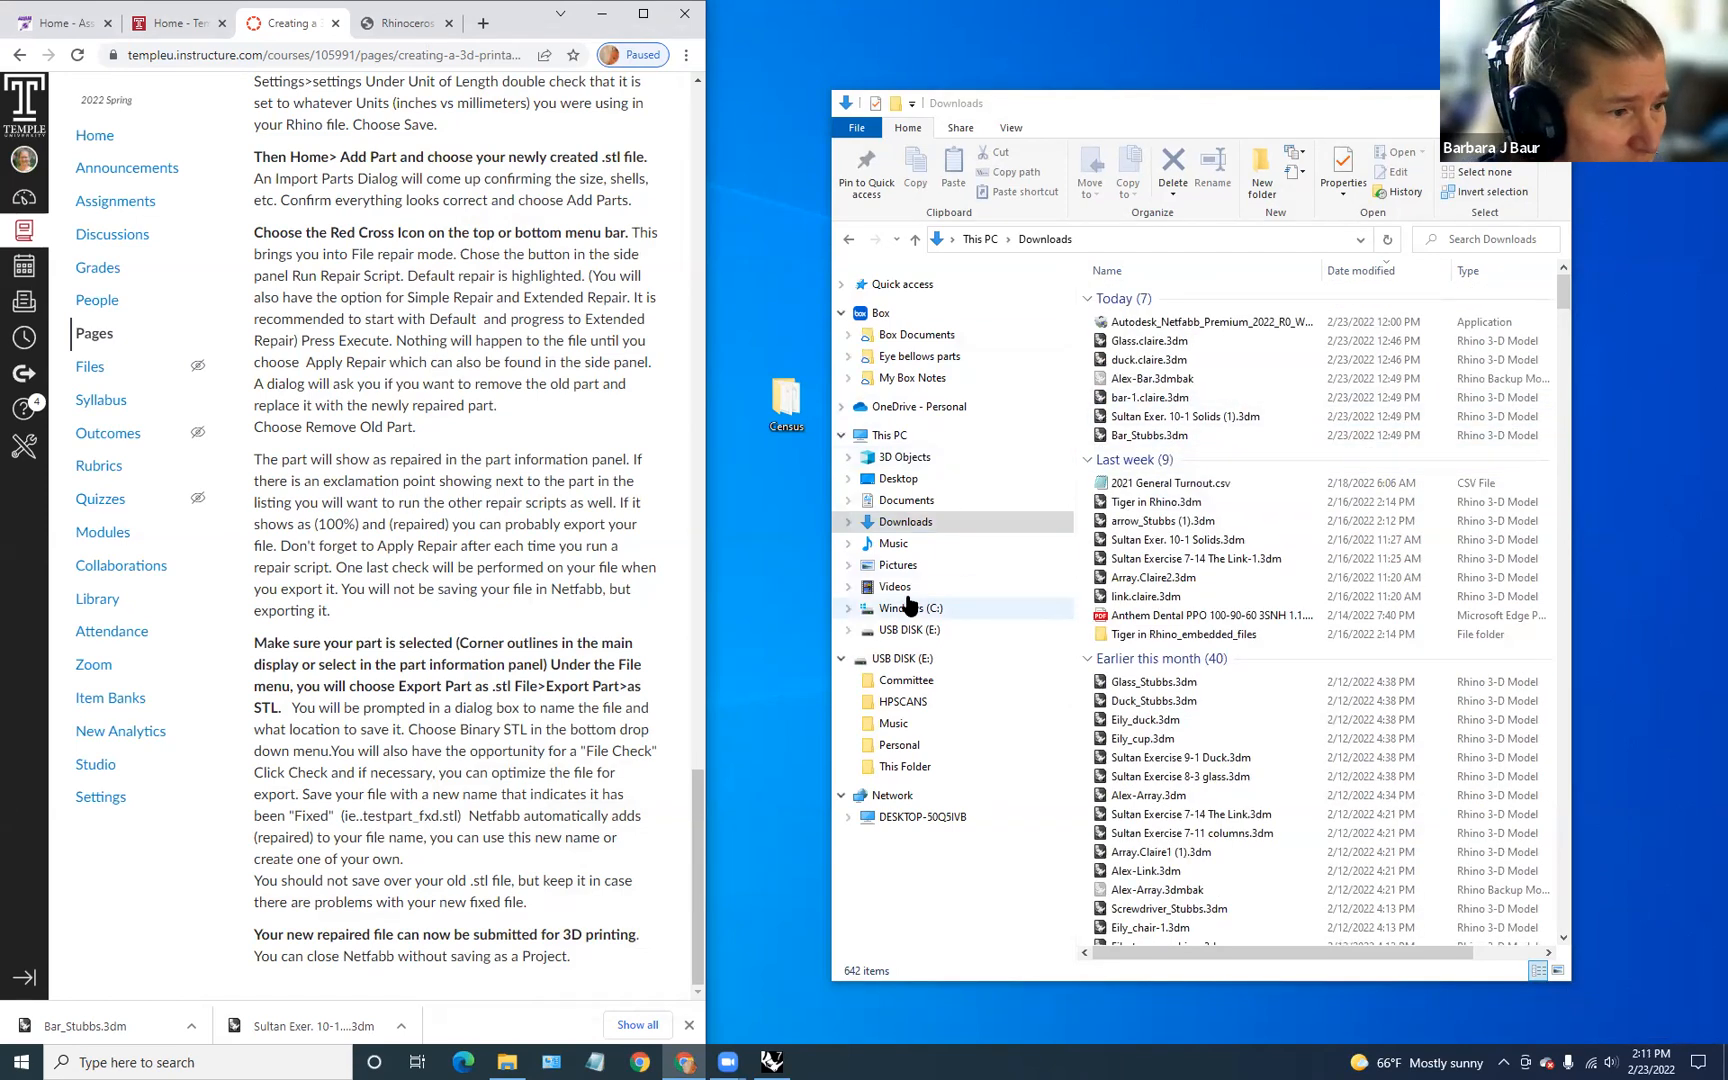
{"action": "left_click", "coordinate": [897, 480]}
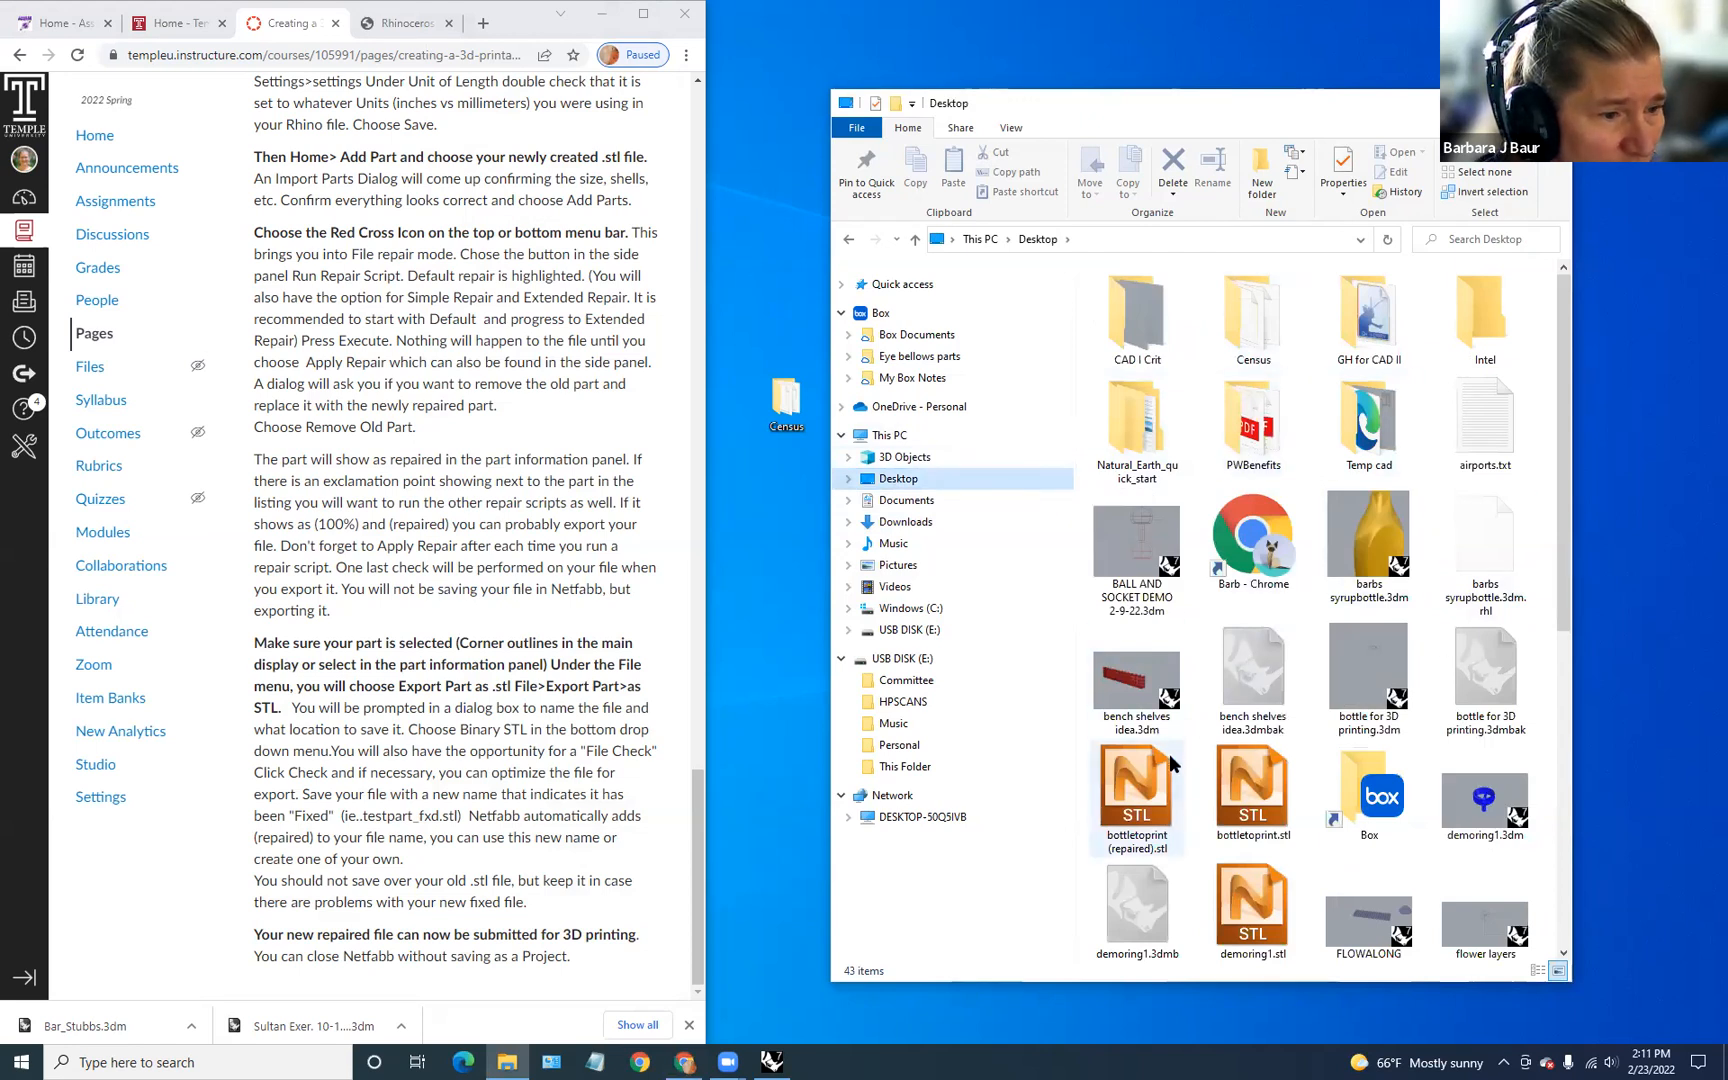
{"action": "left_click", "coordinate": [1133, 815]}
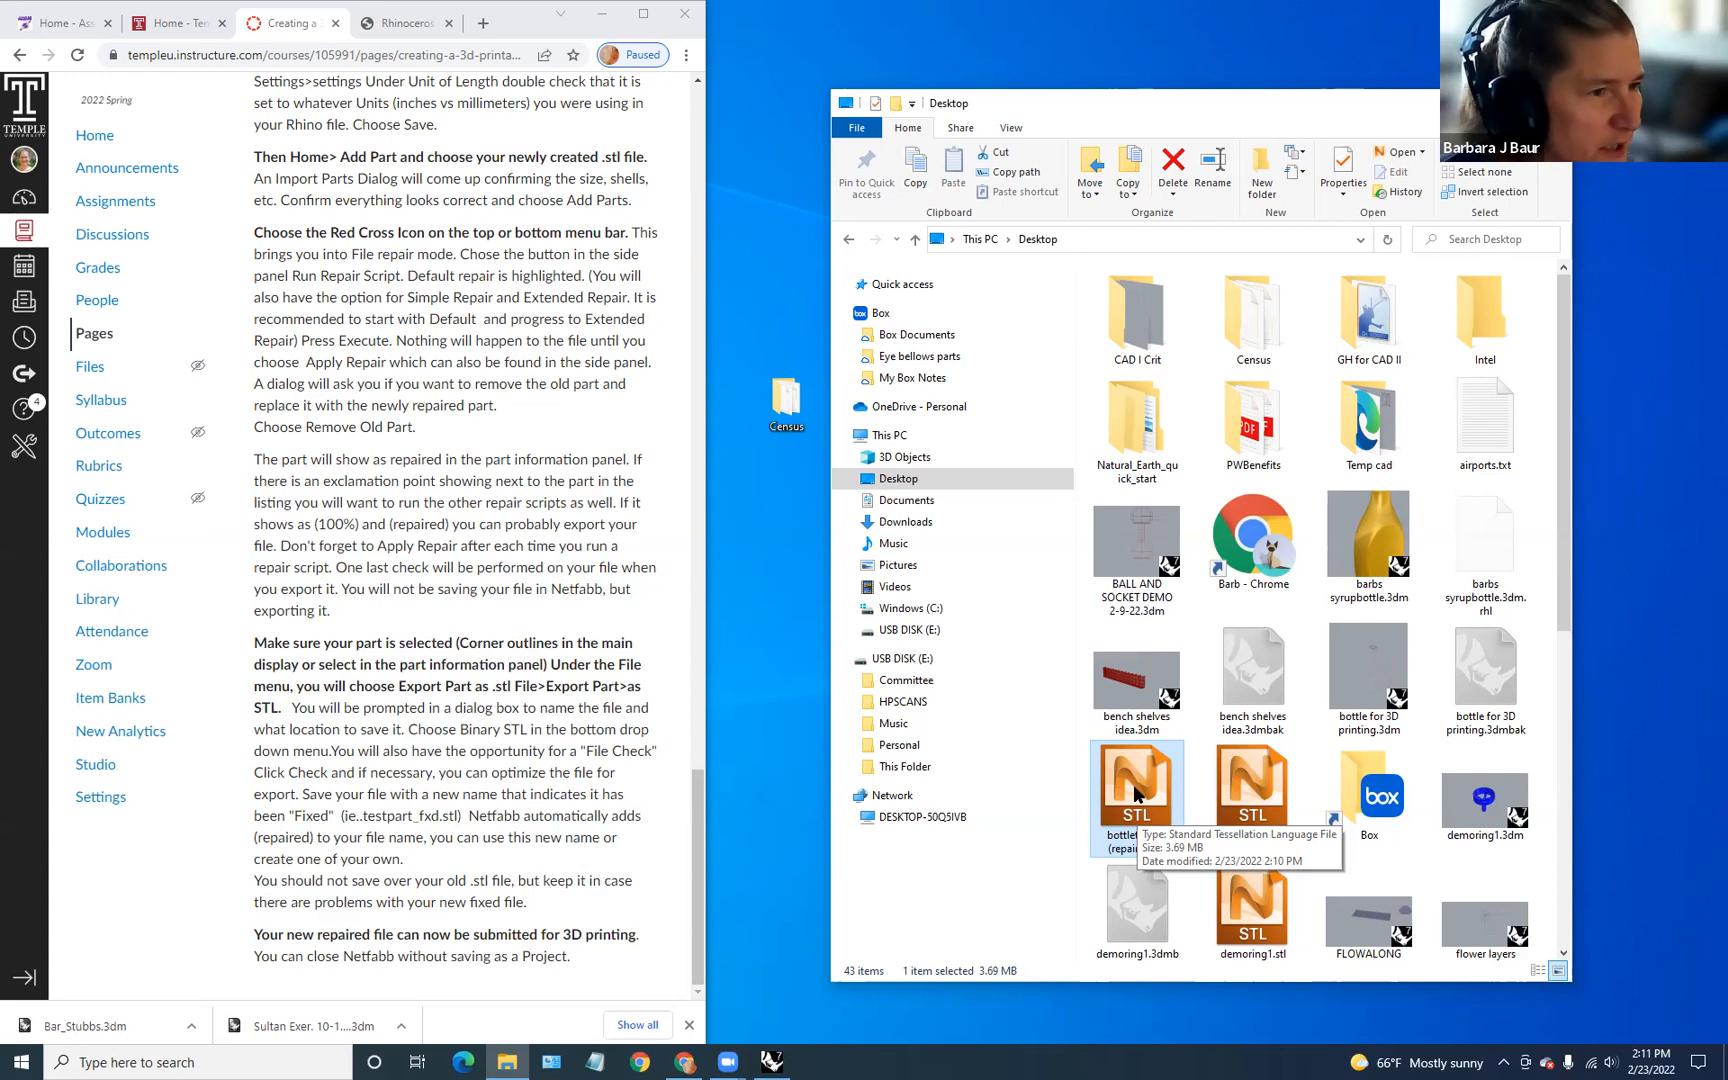
{"action": "scroll", "coordinate": [413, 360], "scroll_direction": "up", "scroll_amount": 5}
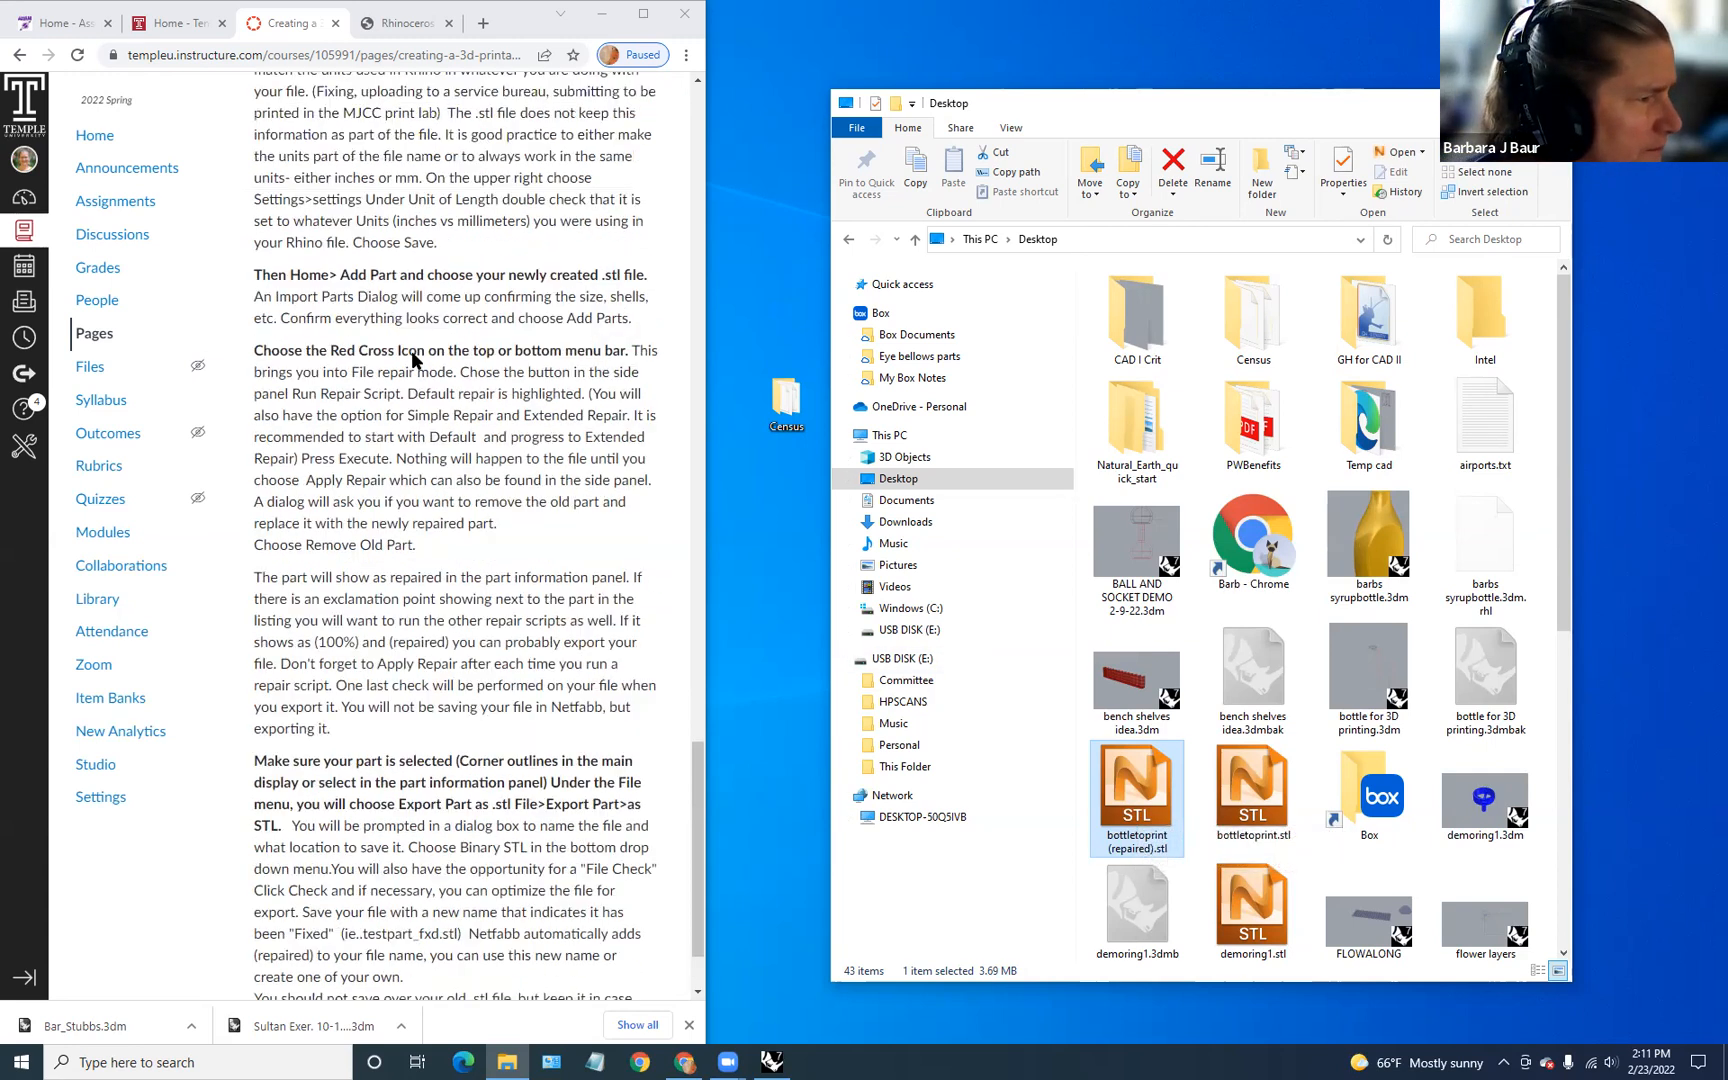
{"action": "left_click", "coordinate": [114, 202]}
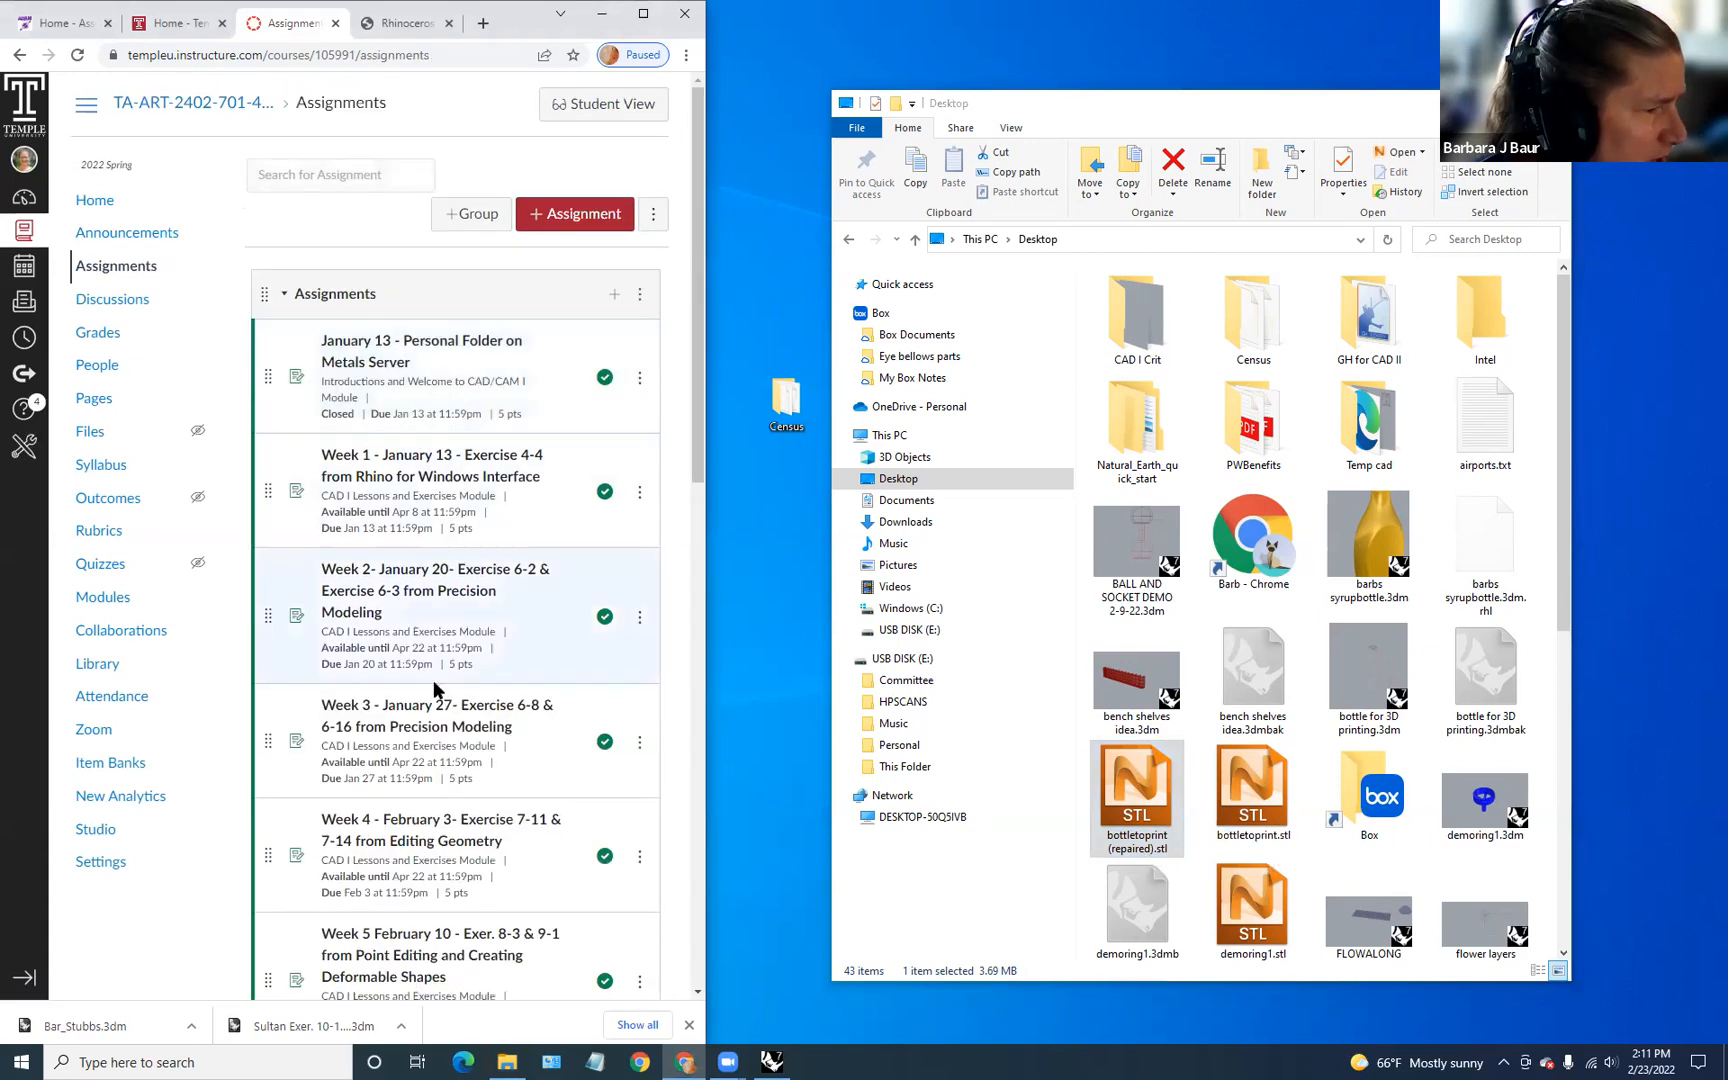
Step: Read the Week 7 3D printable file assignment, then return to the Rhino bottle tutorial
{"action": "scroll", "coordinate": [432, 650], "scroll_direction": "down", "scroll_amount": 5}
{"action": "left_click", "coordinate": [444, 676]}
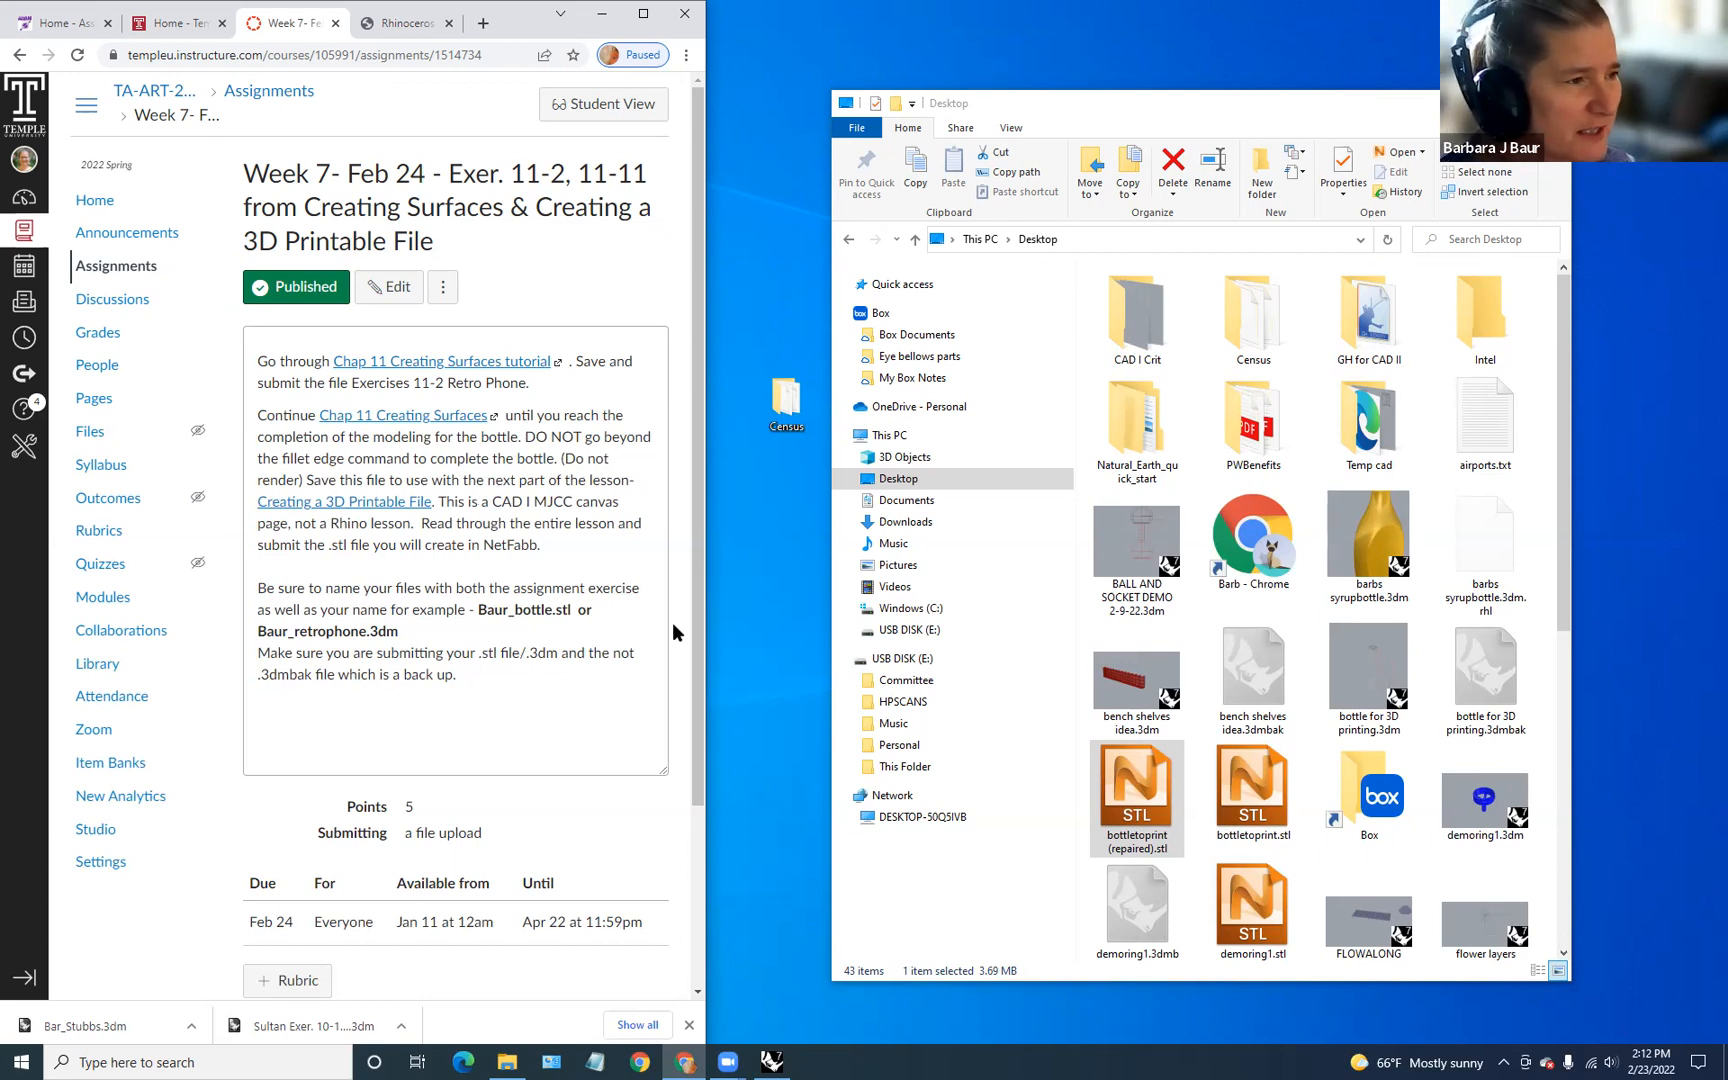
{"action": "left_click", "coordinate": [392, 24]}
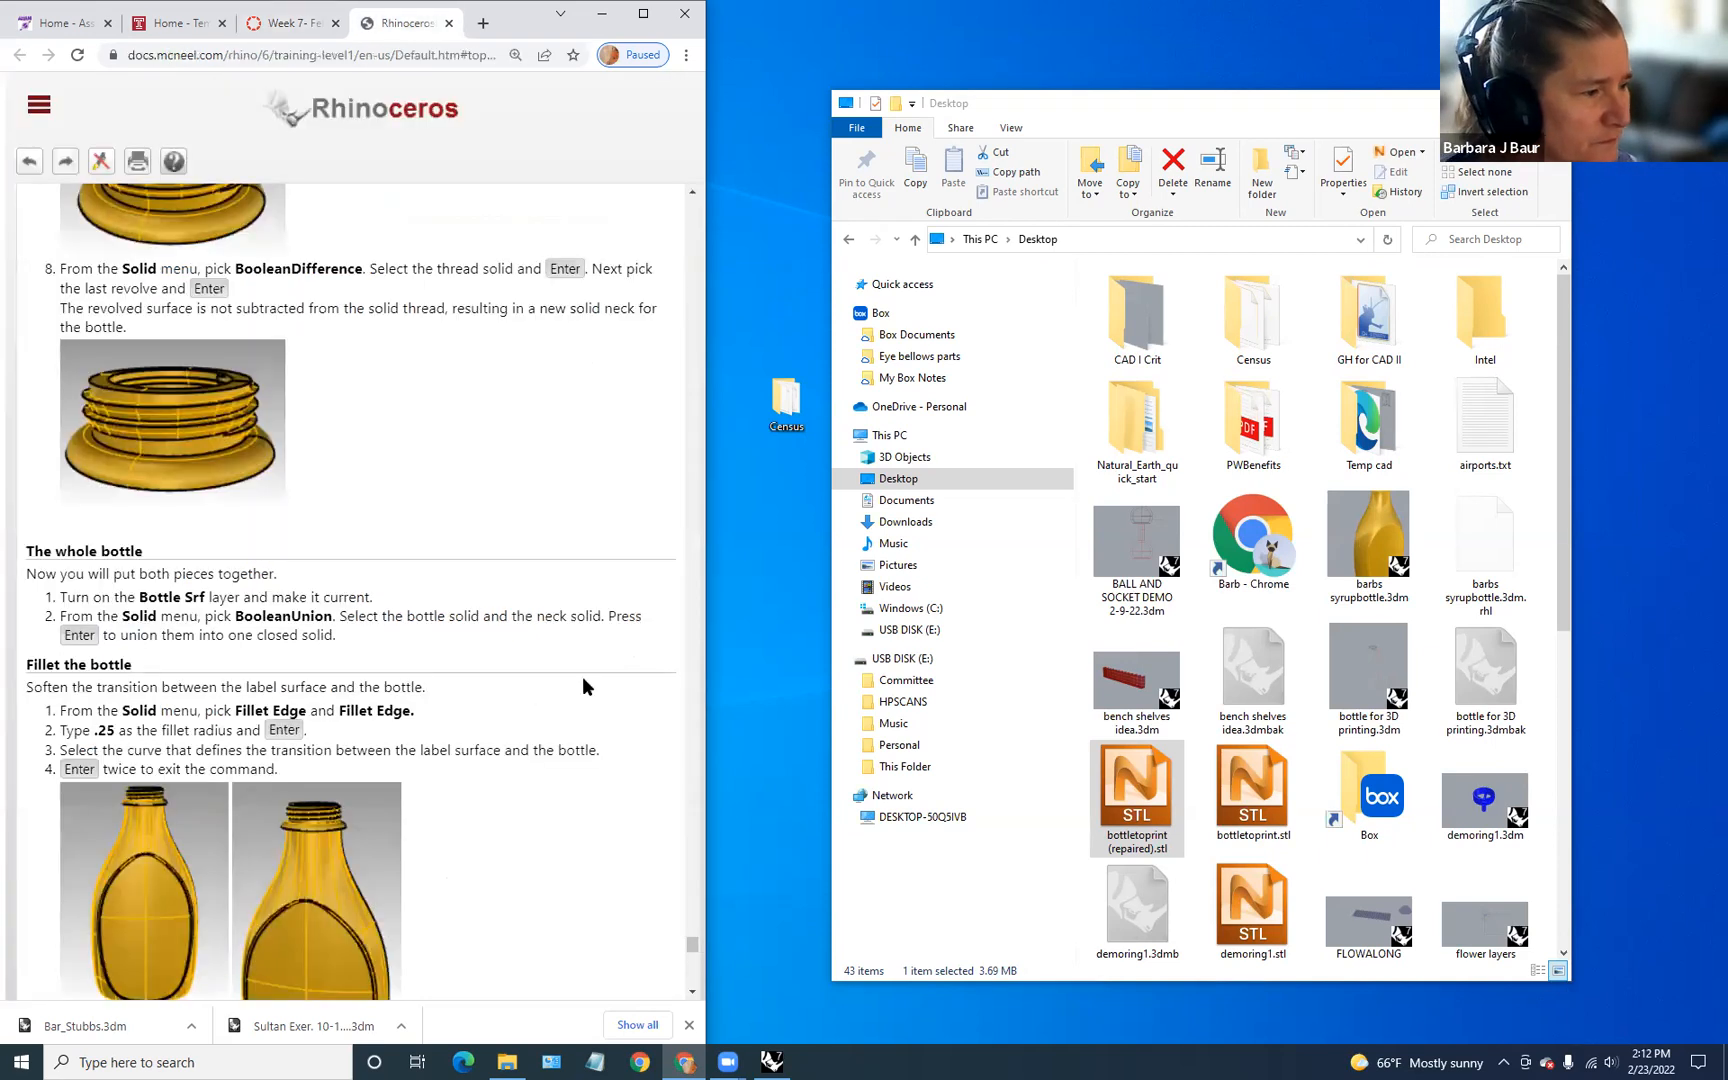
{"action": "scroll", "coordinate": [582, 672], "scroll_direction": "down", "scroll_amount": 7}
{"action": "scroll", "coordinate": [581, 652], "scroll_direction": "up", "scroll_amount": 7}
{"action": "scroll", "coordinate": [581, 650], "scroll_direction": "down", "scroll_amount": 11}
{"action": "scroll", "coordinate": [581, 650], "scroll_direction": "down", "scroll_amount": 9}
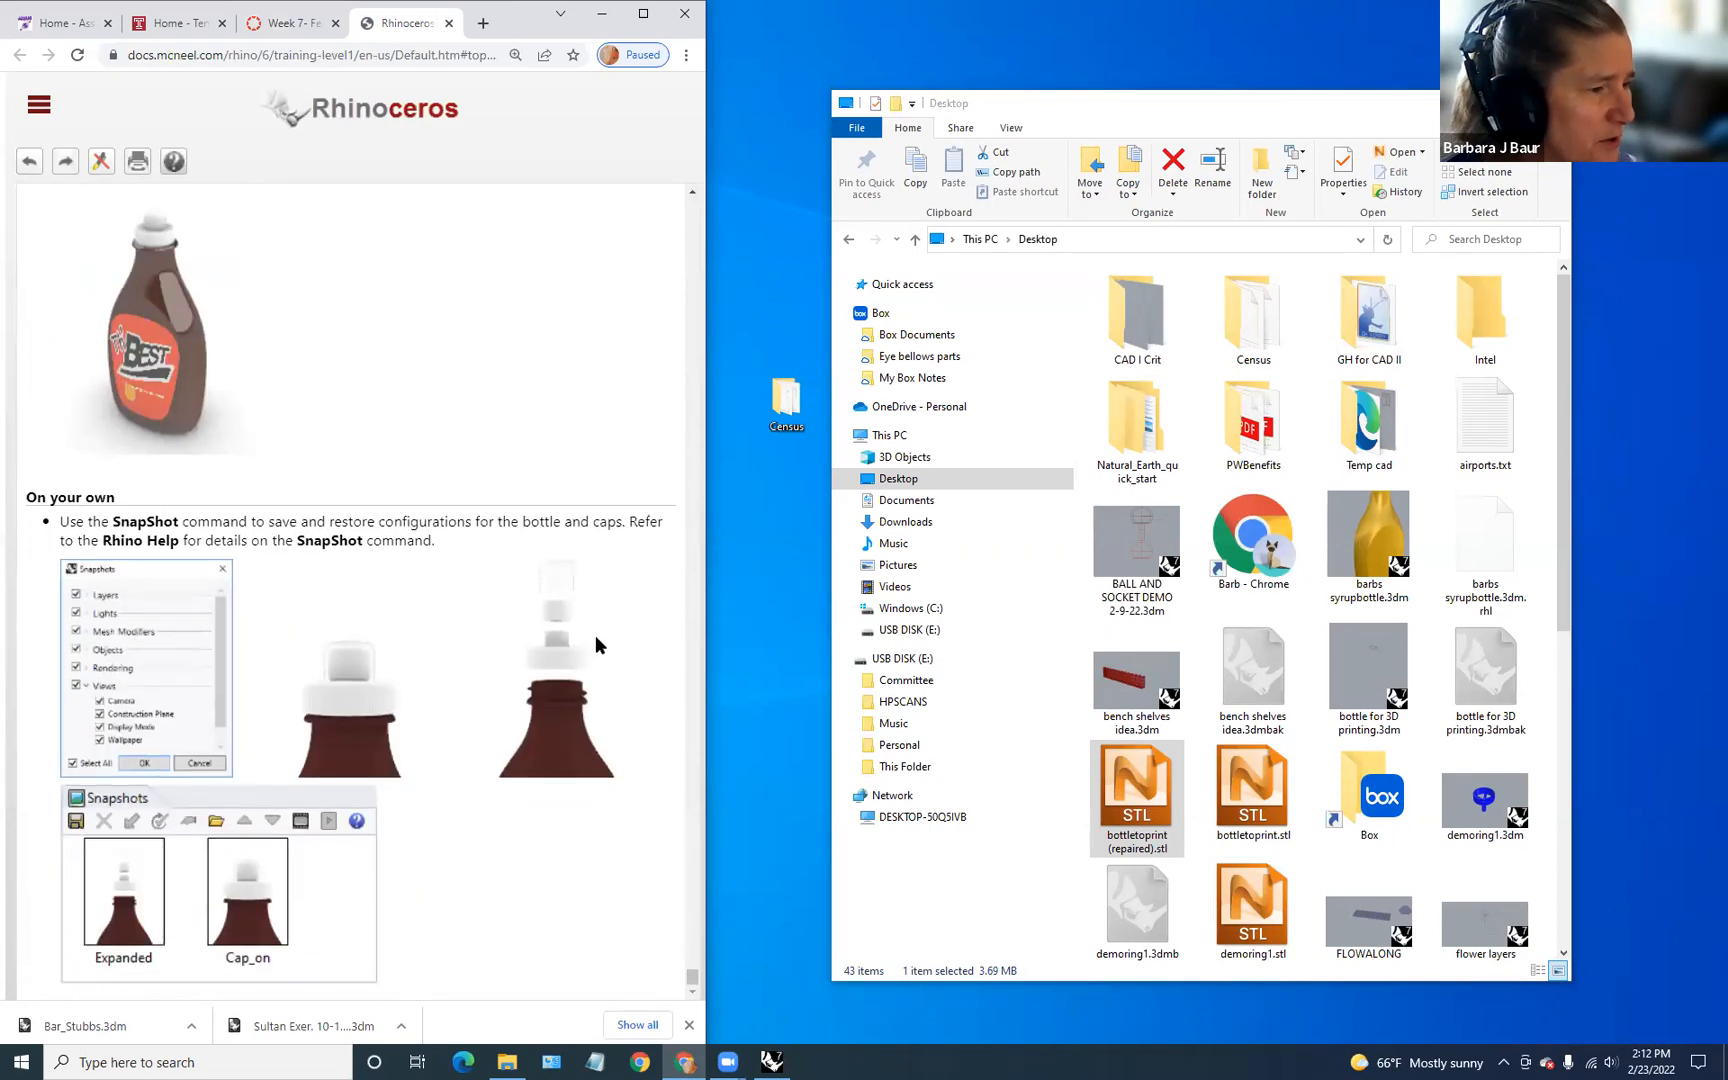
{"action": "scroll", "coordinate": [563, 664], "scroll_direction": "up", "scroll_amount": 12}
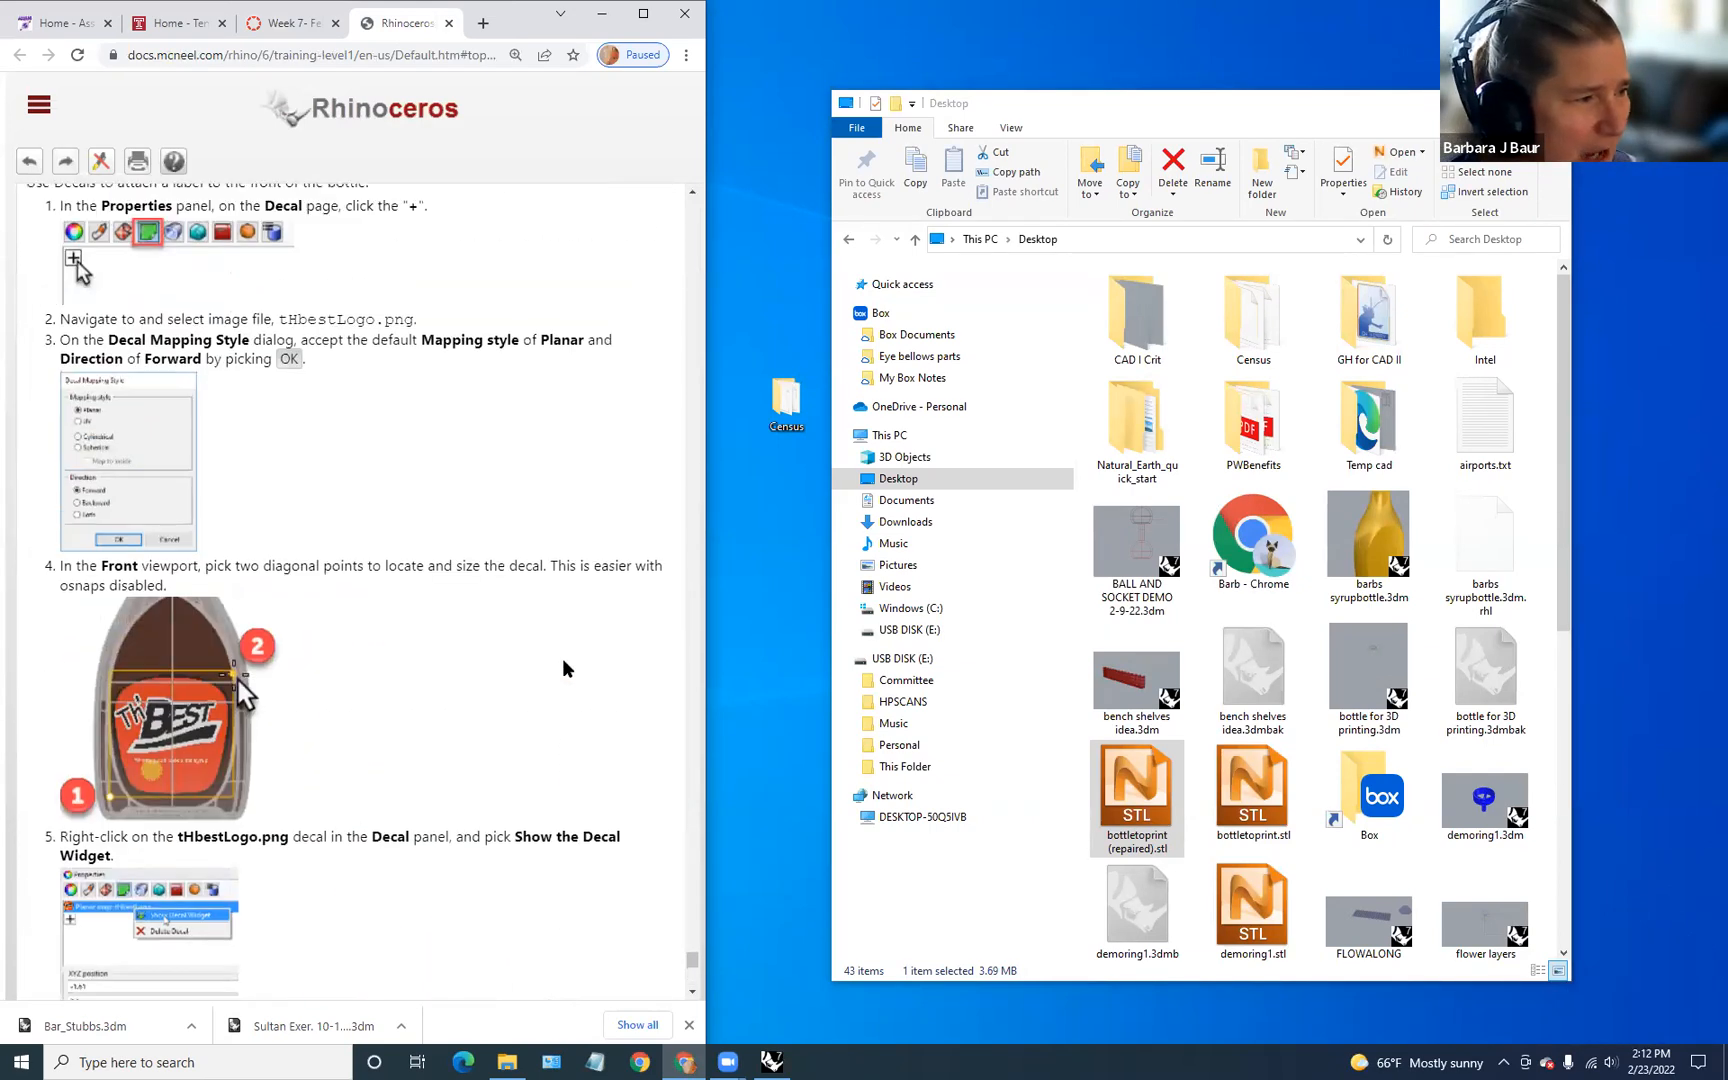
{"action": "scroll", "coordinate": [563, 667], "scroll_direction": "up", "scroll_amount": 5}
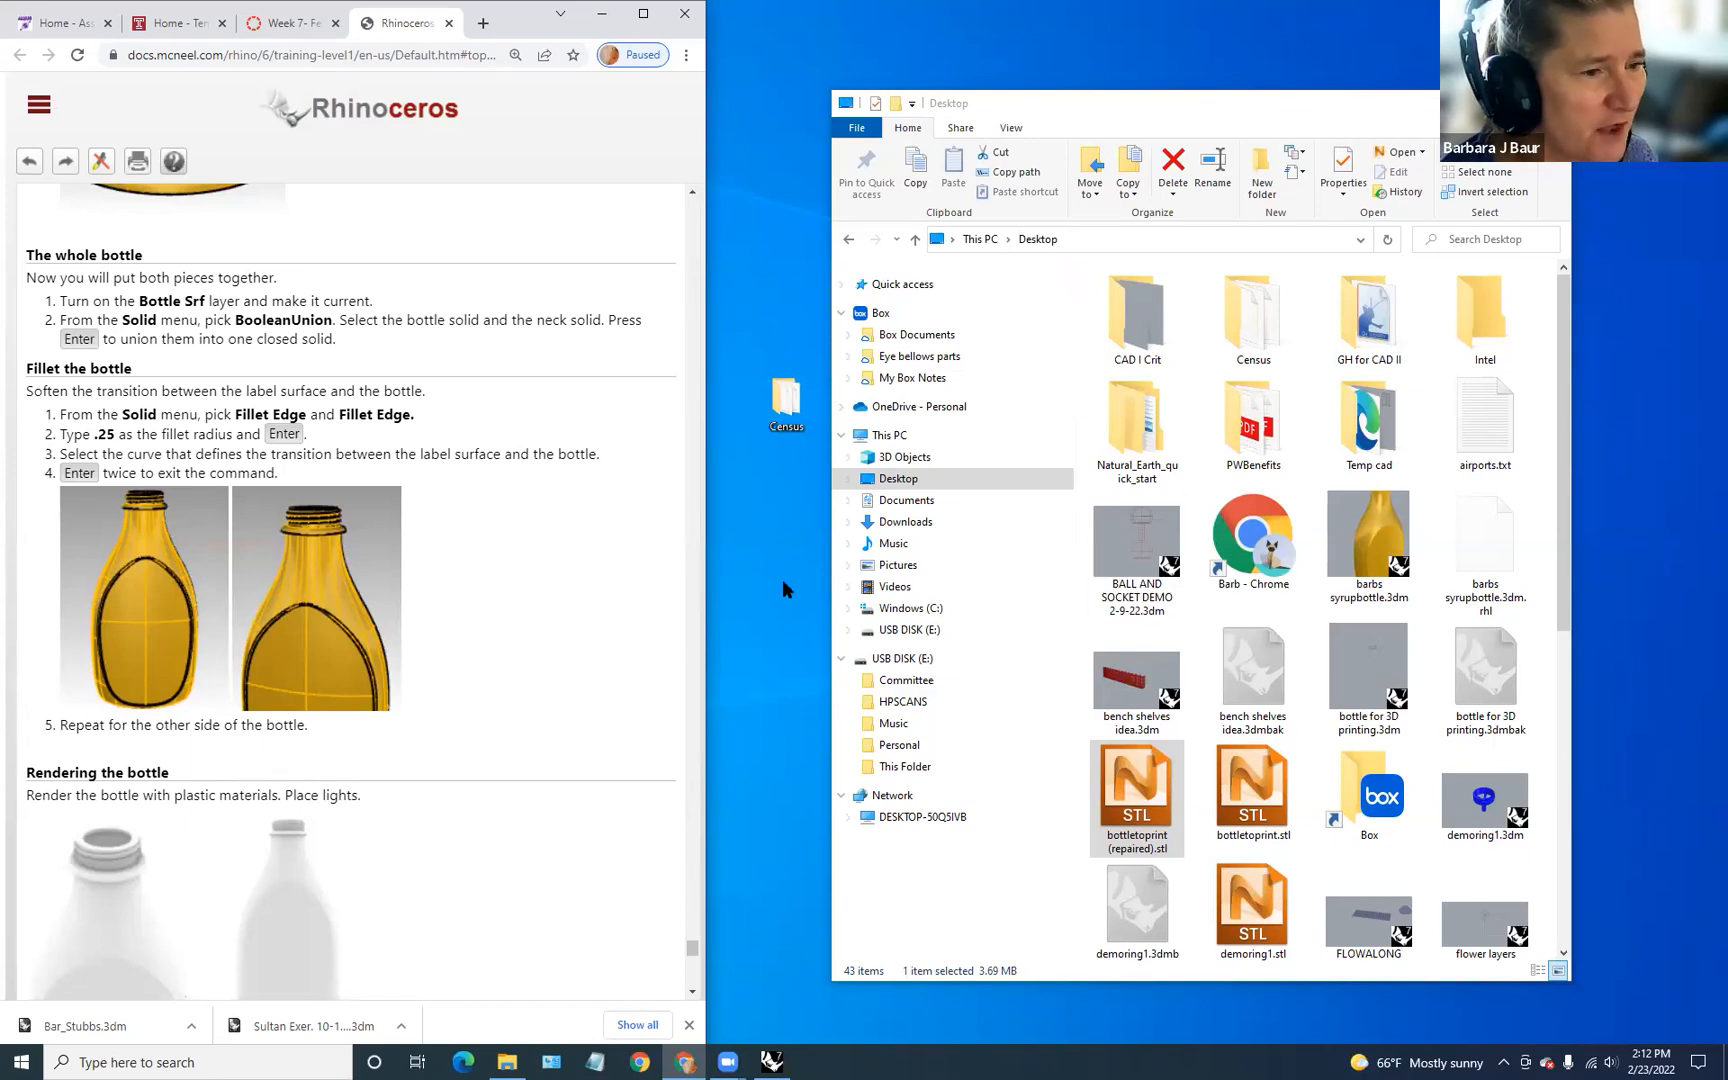
{"action": "scroll", "coordinate": [559, 536], "scroll_direction": "up", "scroll_amount": 1}
{"action": "scroll", "coordinate": [559, 536], "scroll_direction": "down", "scroll_amount": 2}
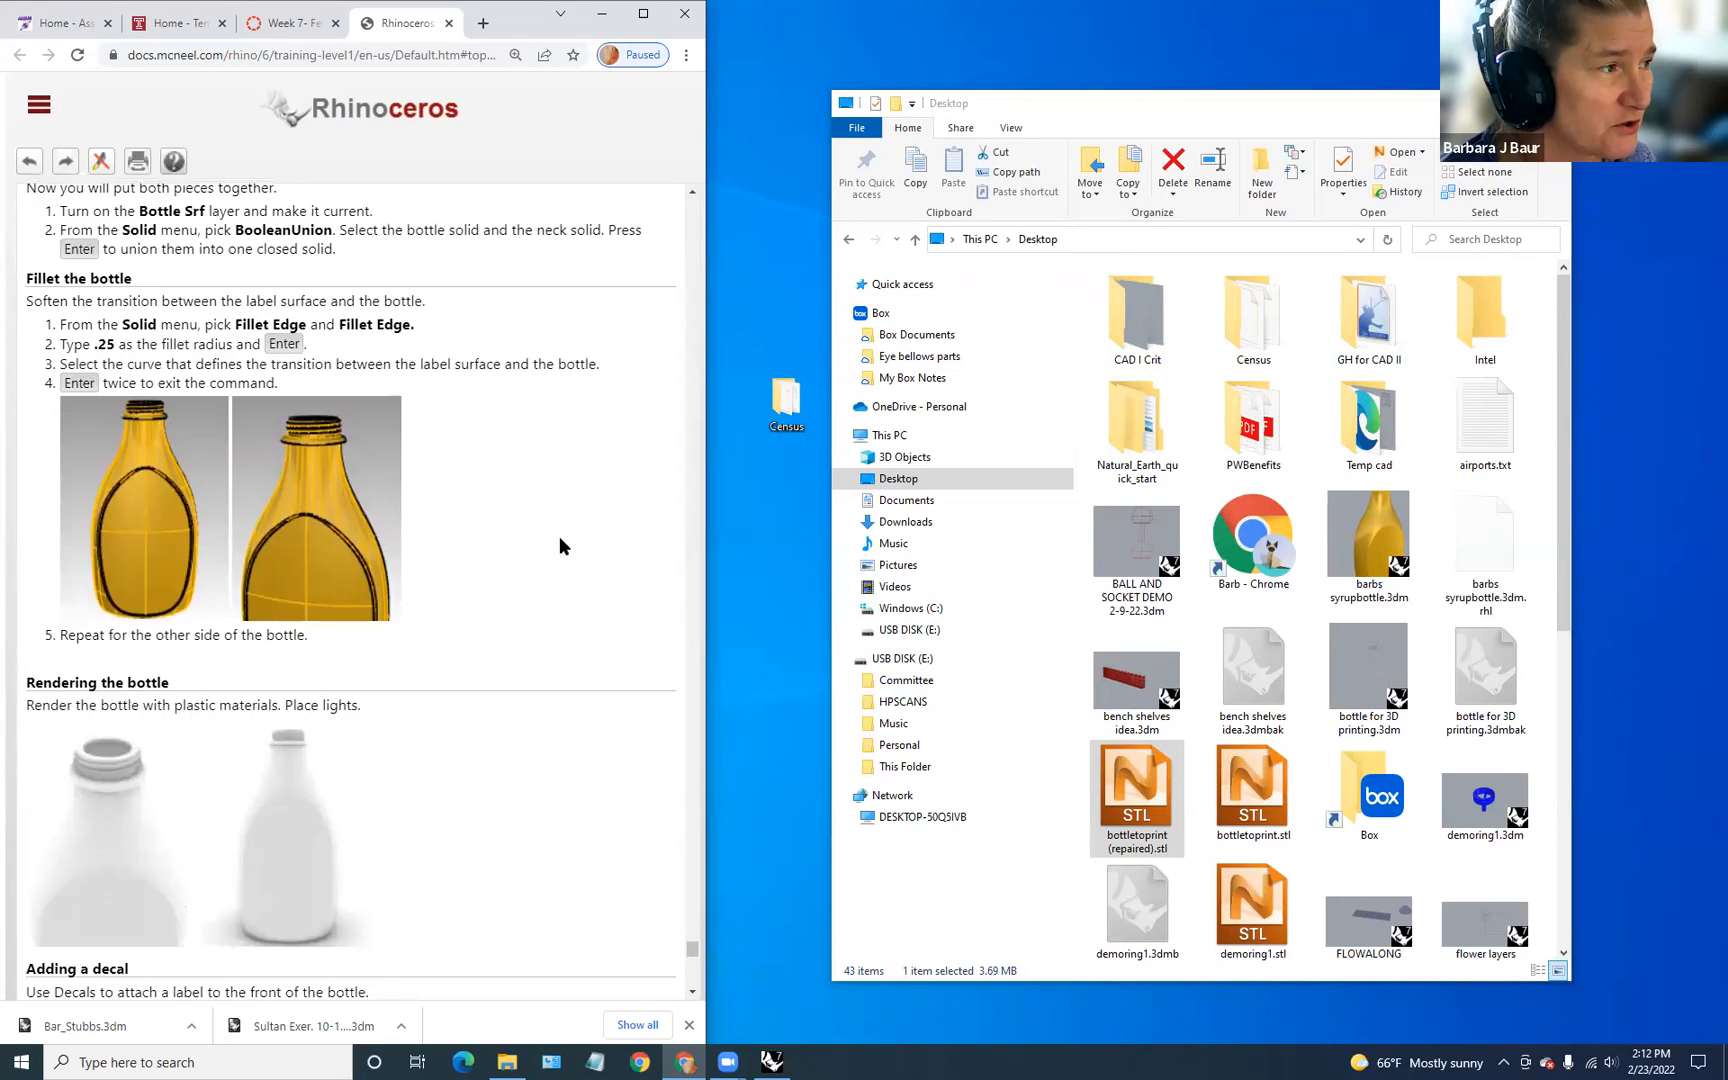
{"action": "scroll", "coordinate": [559, 536], "scroll_direction": "up", "scroll_amount": 6}
{"action": "scroll", "coordinate": [559, 536], "scroll_direction": "up", "scroll_amount": 15}
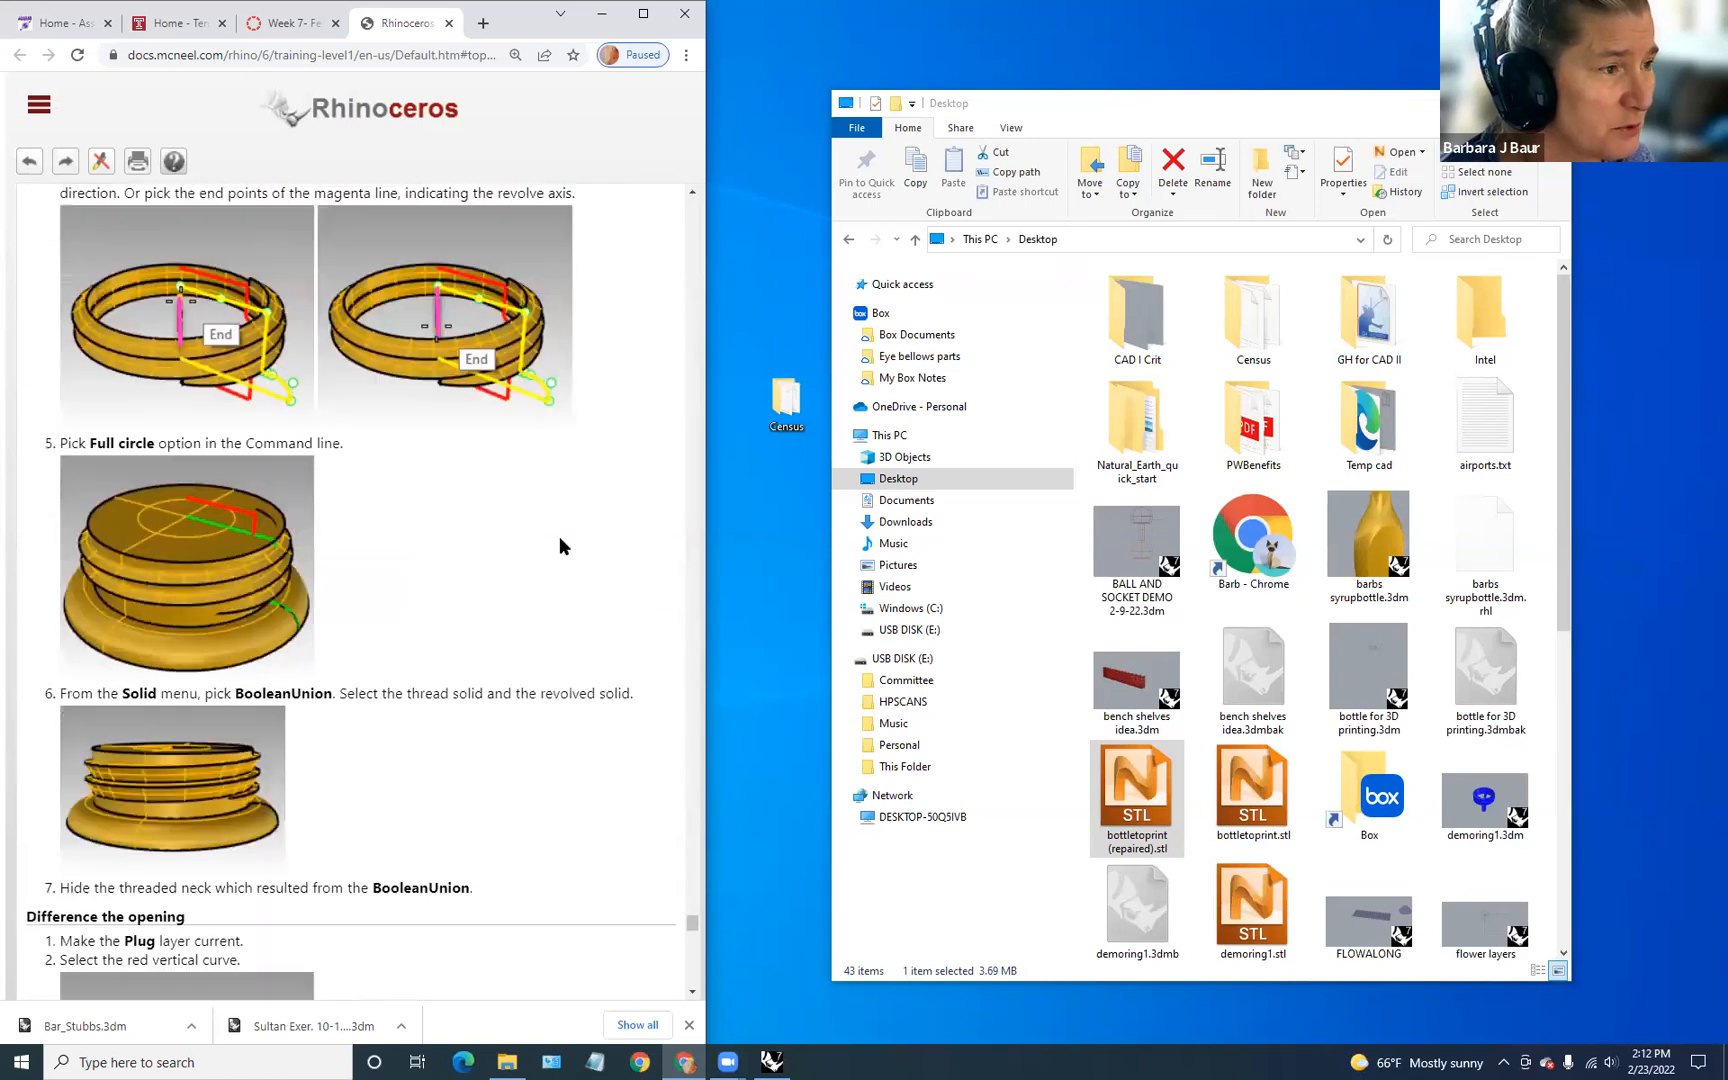